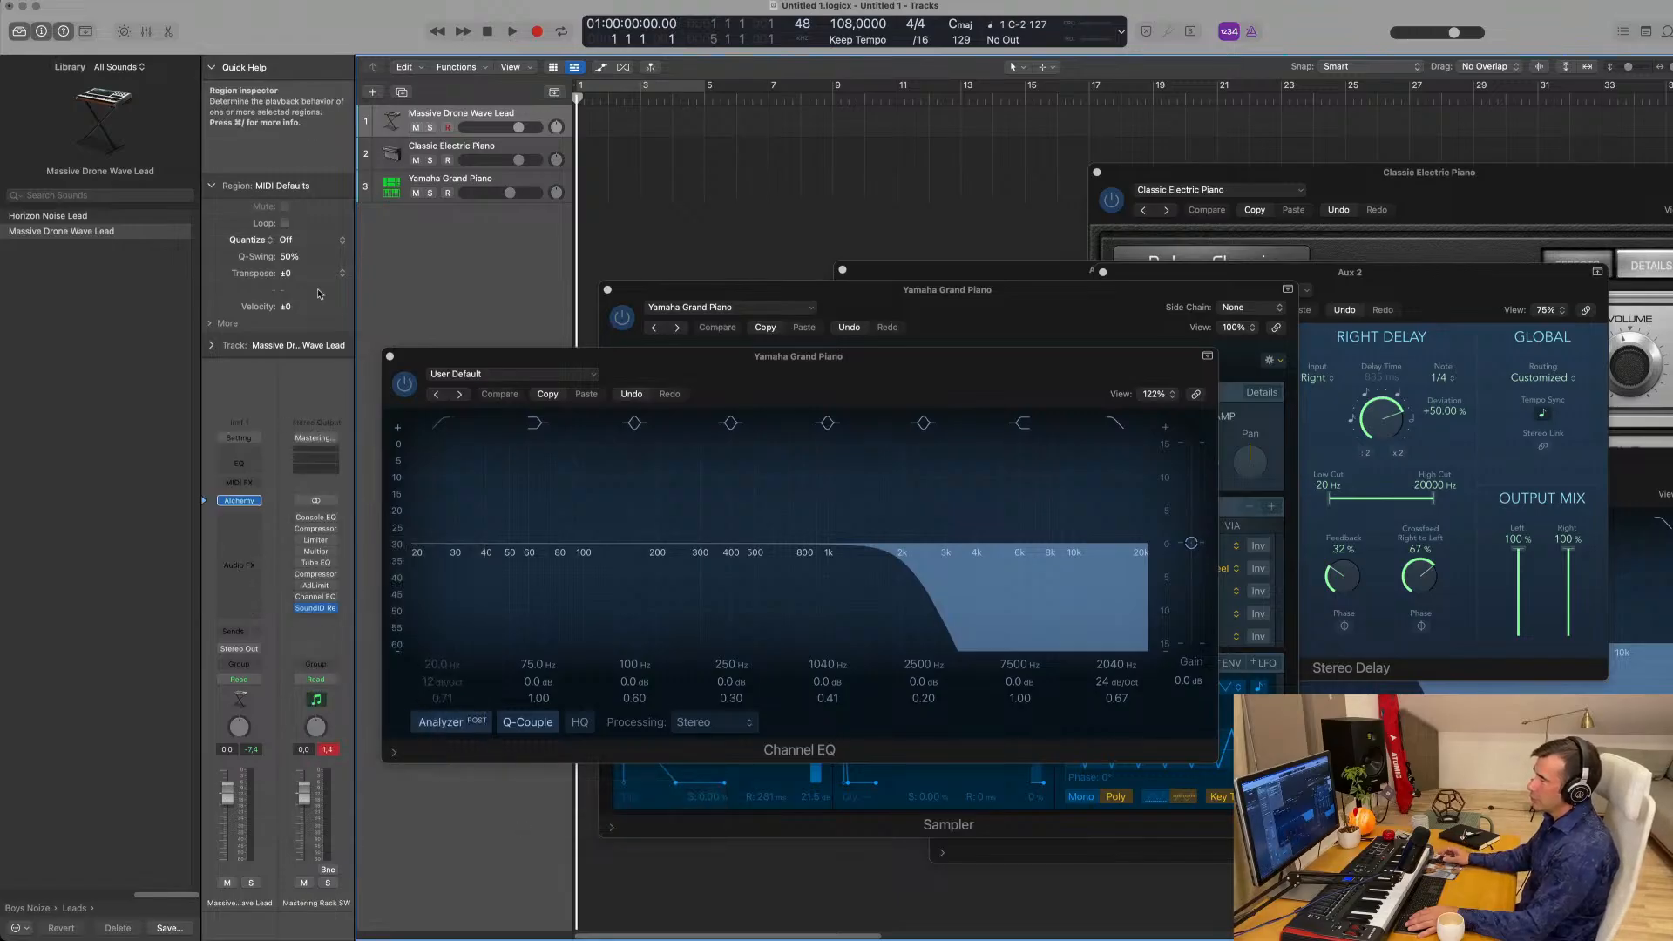
Load the Audio-Technica ATH-M70X Wired Average calibration profile in the SoundID Reference plugin on the stereo output.
click(316, 609)
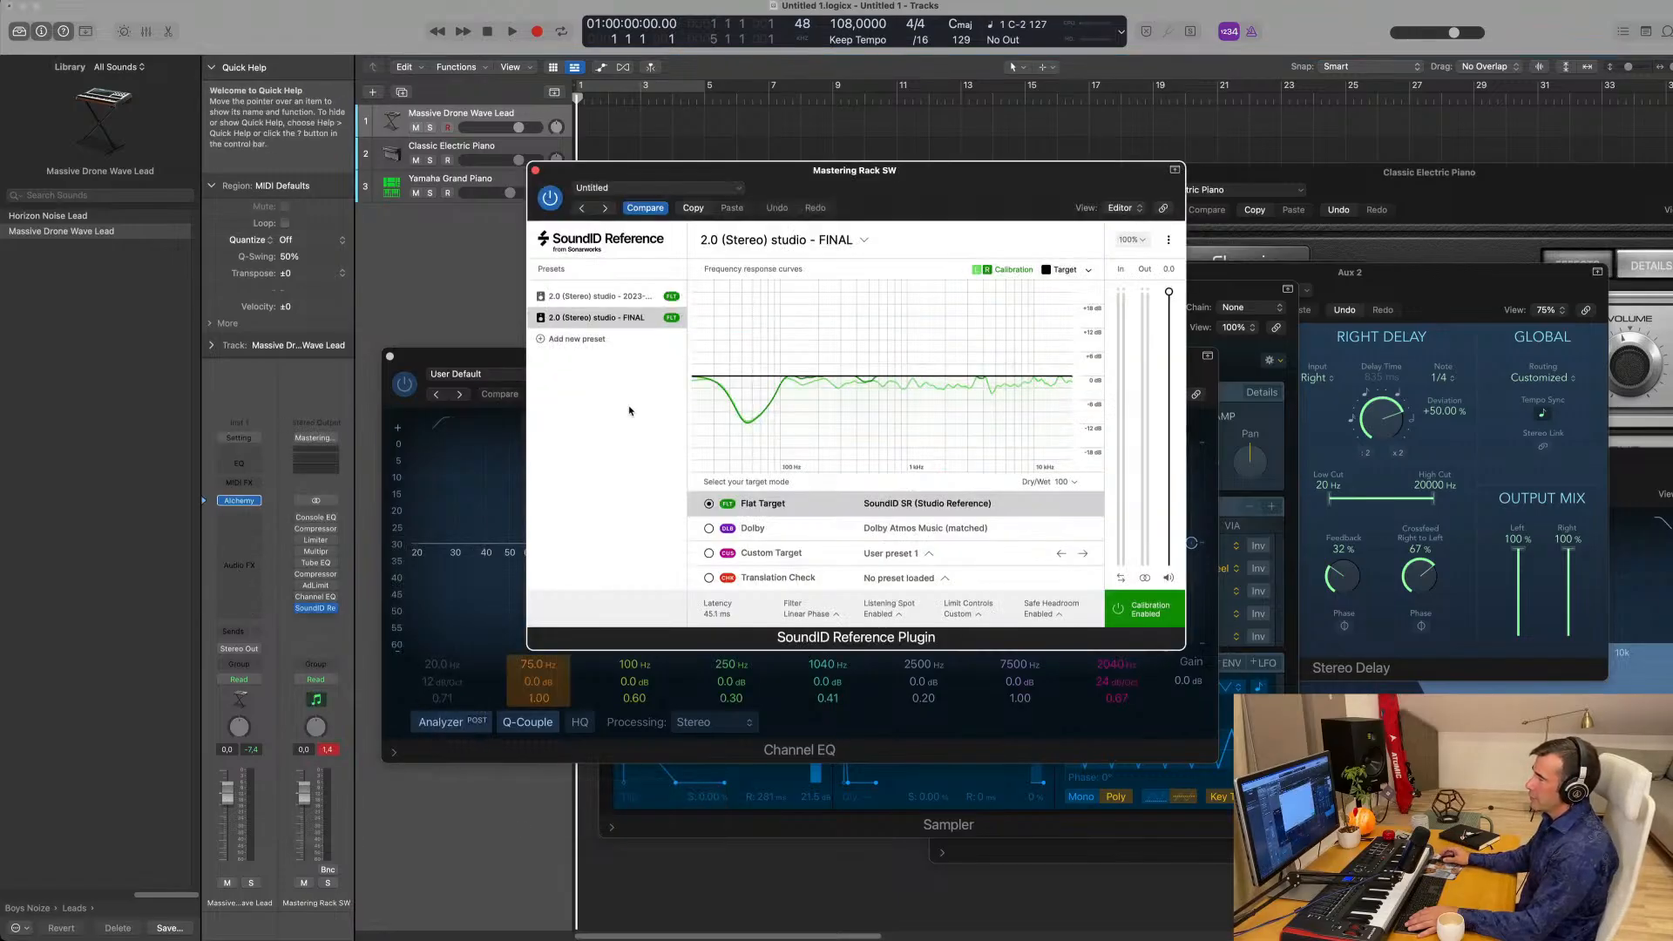
click(844, 237)
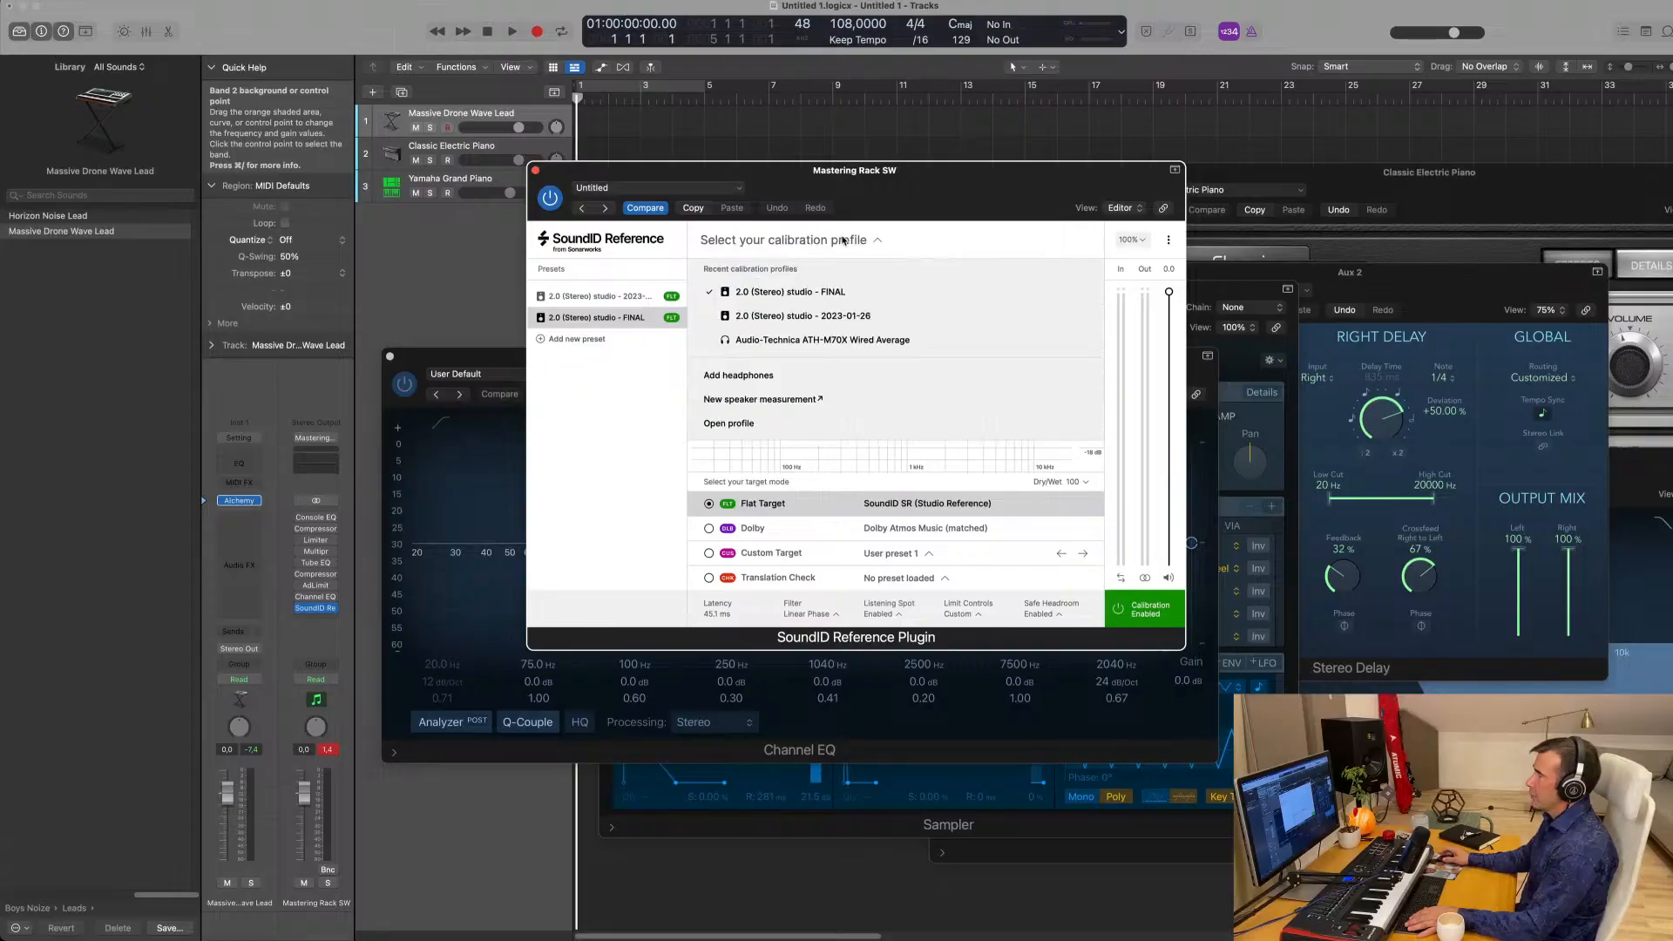
click(810, 342)
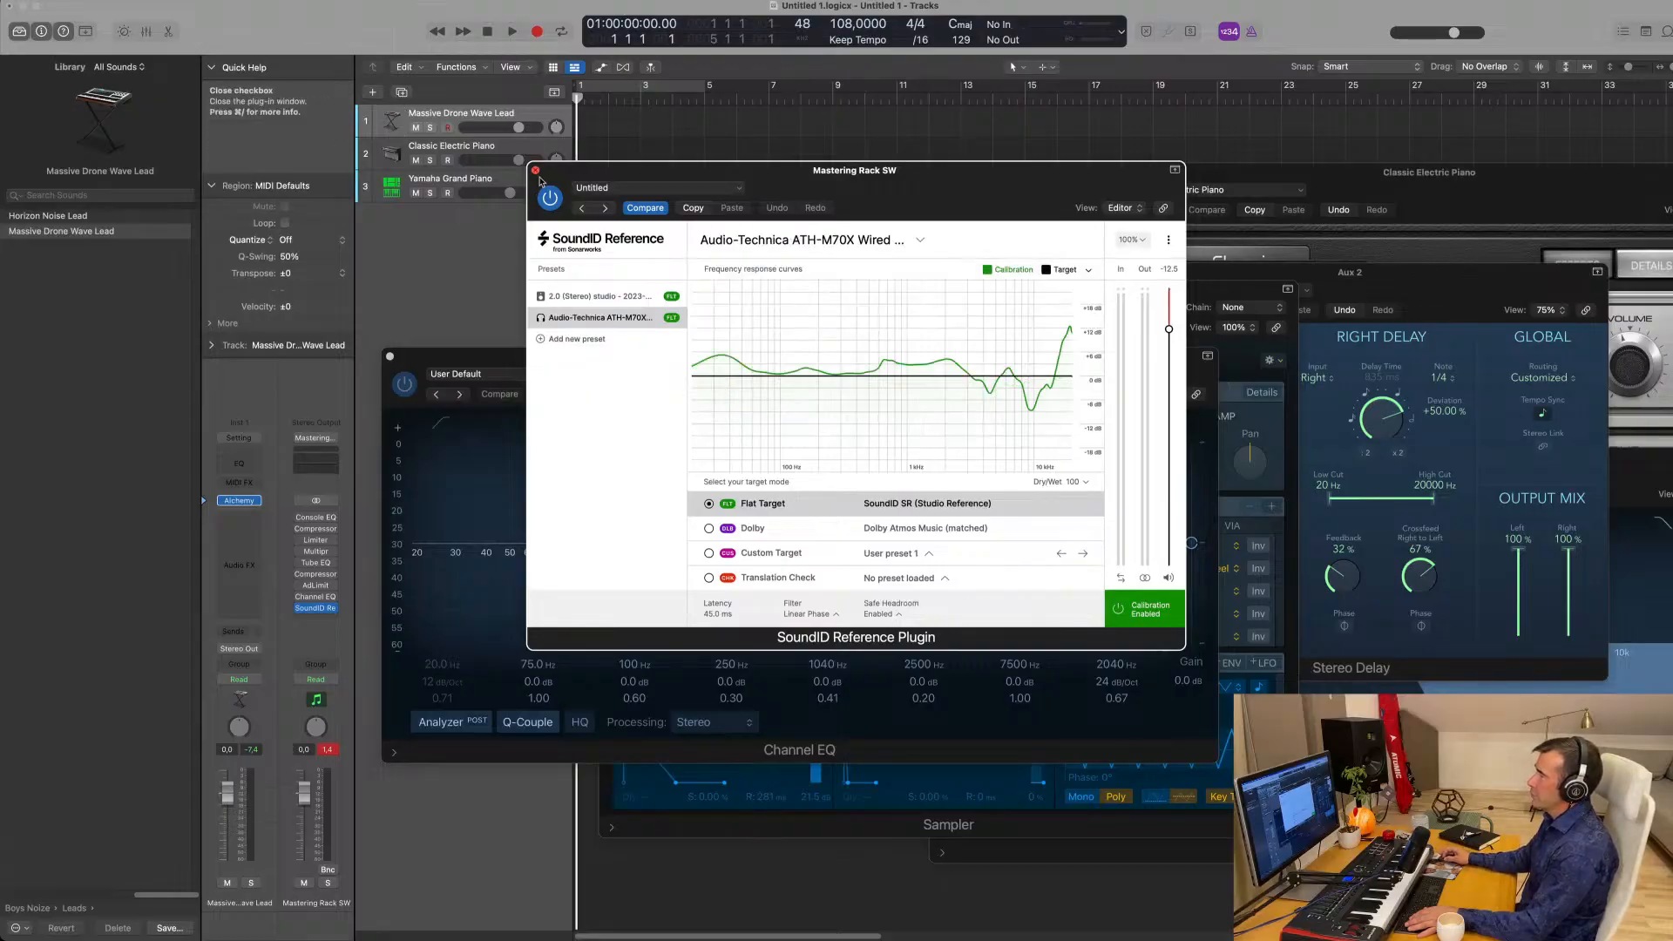
Disable Safe Headroom and set the output gain to 0.0 in SoundID Reference, closing the plugin when done.
click(882, 615)
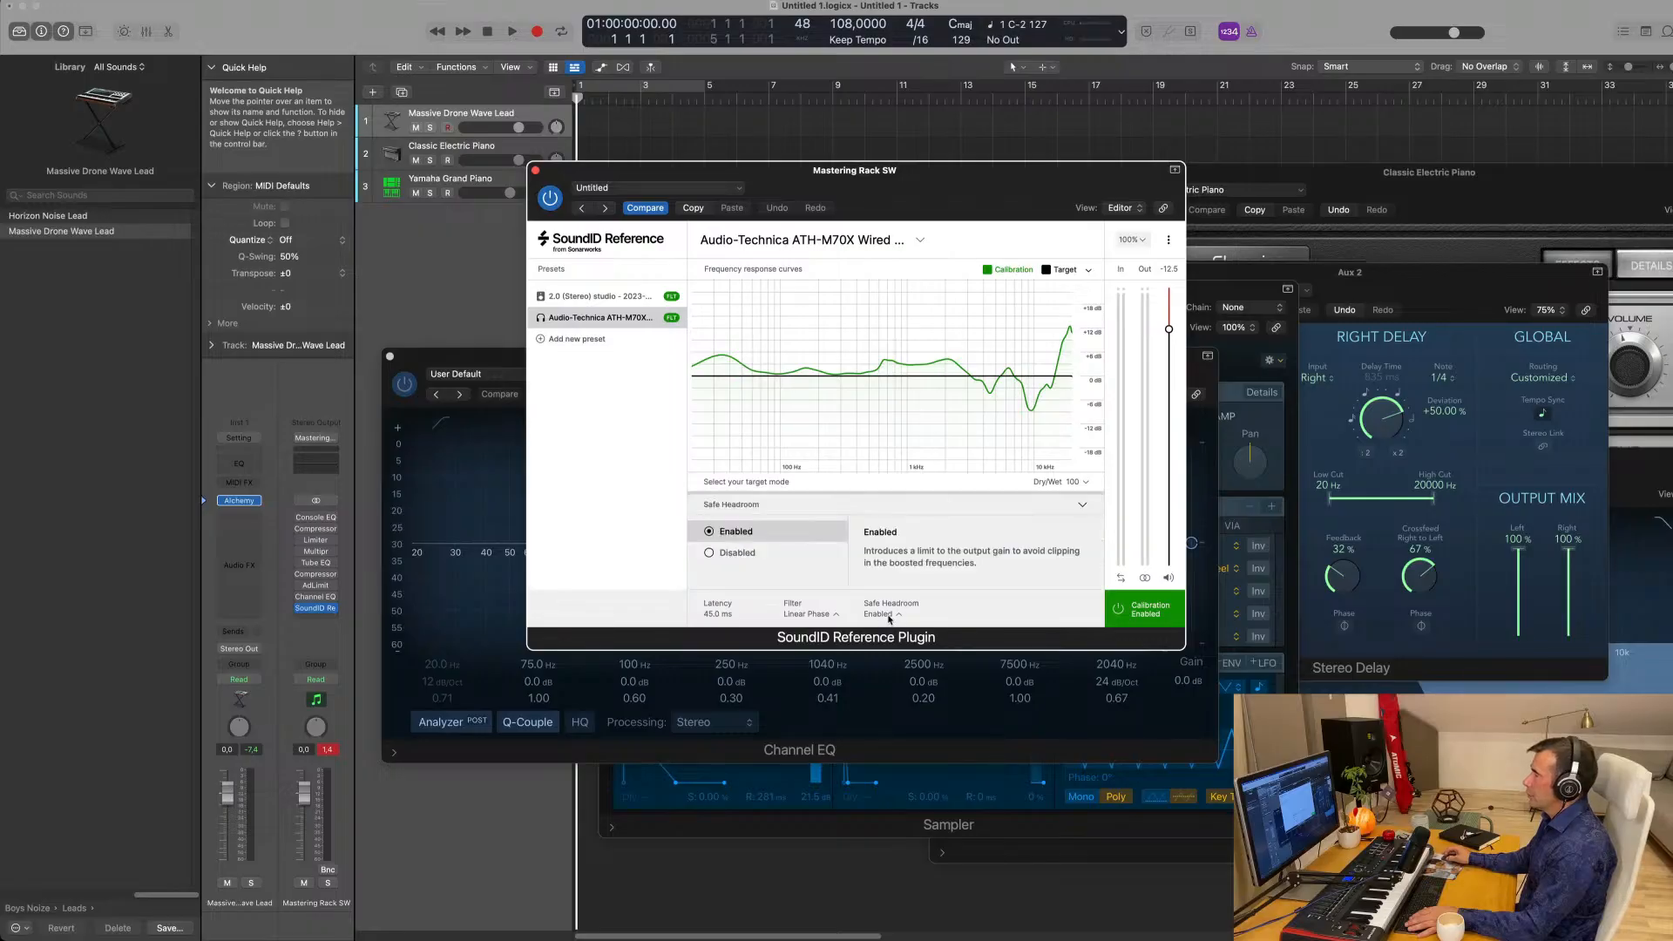
click(710, 554)
drag(1172, 323, 1169, 290)
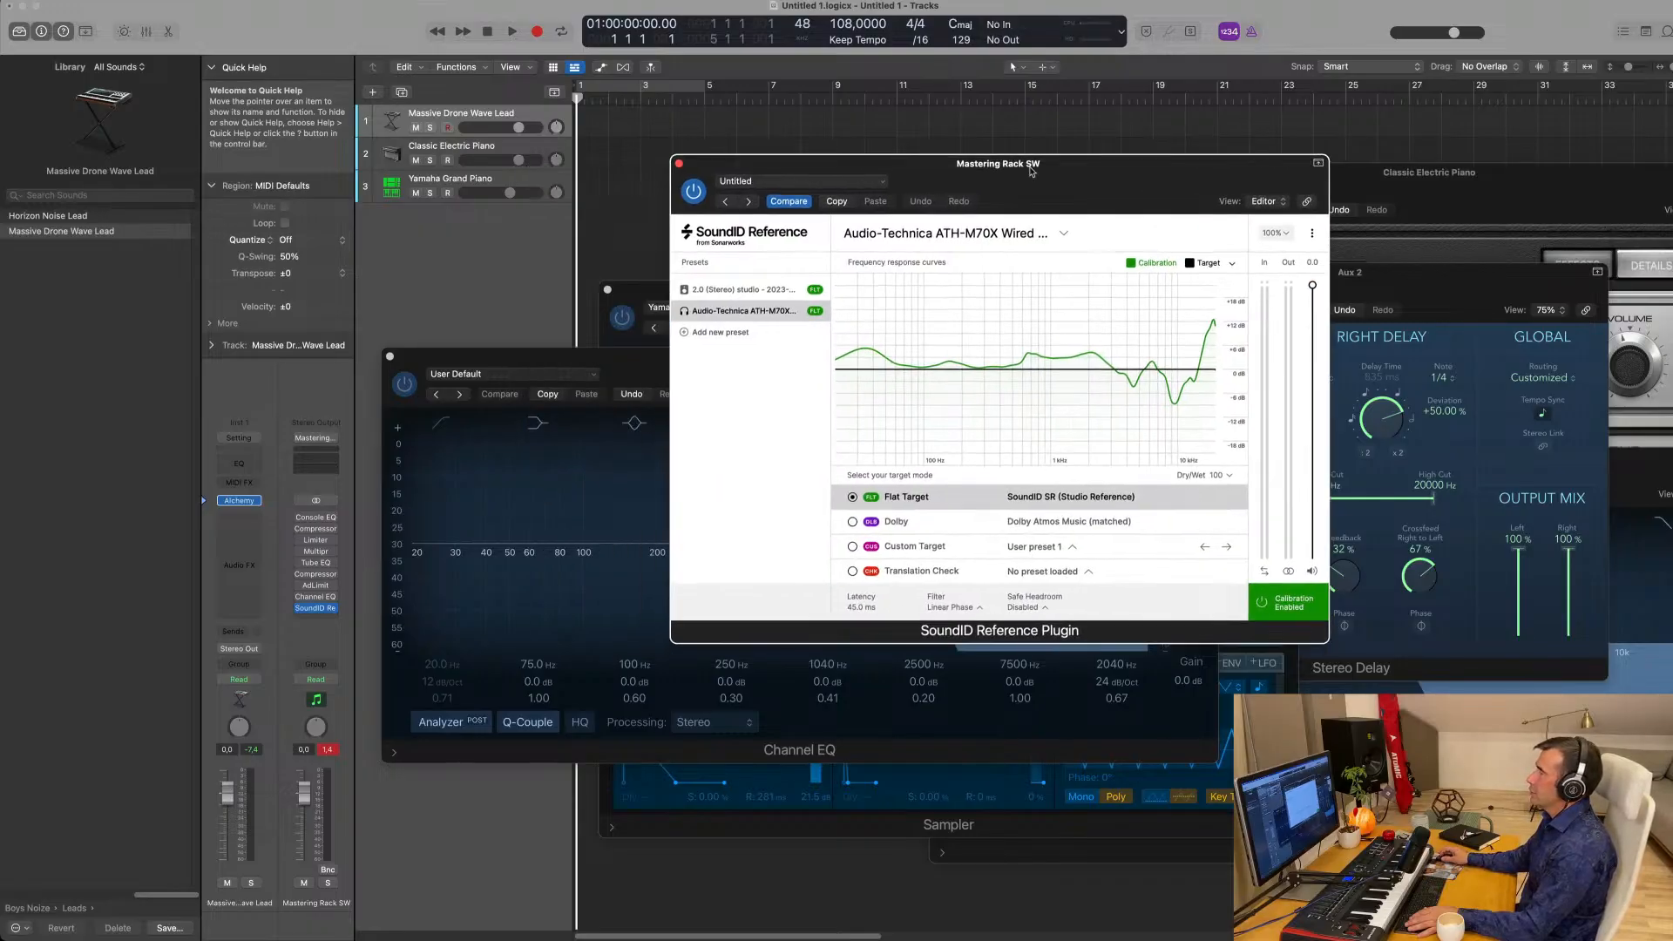
drag(1036, 174, 1179, 168)
click(678, 166)
Arm the Classic Electric Piano and Yamaha Grand Piano tracks for recording and enable cycling from bar 1 to bar 9.
drag(749, 380, 863, 367)
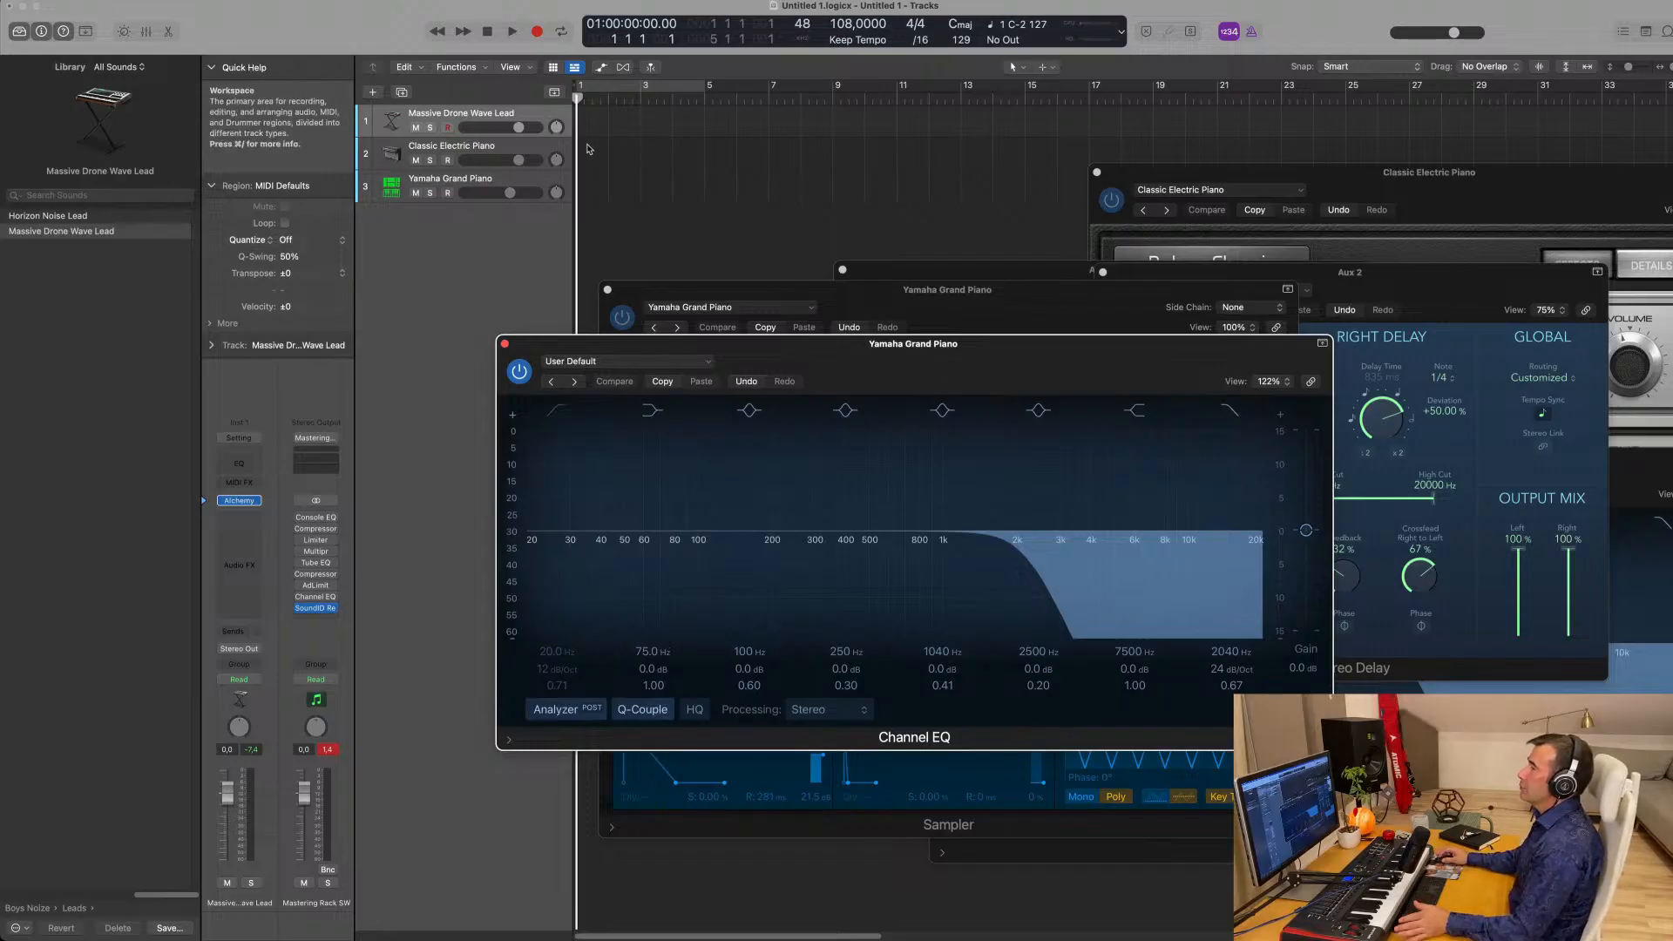
click(475, 150)
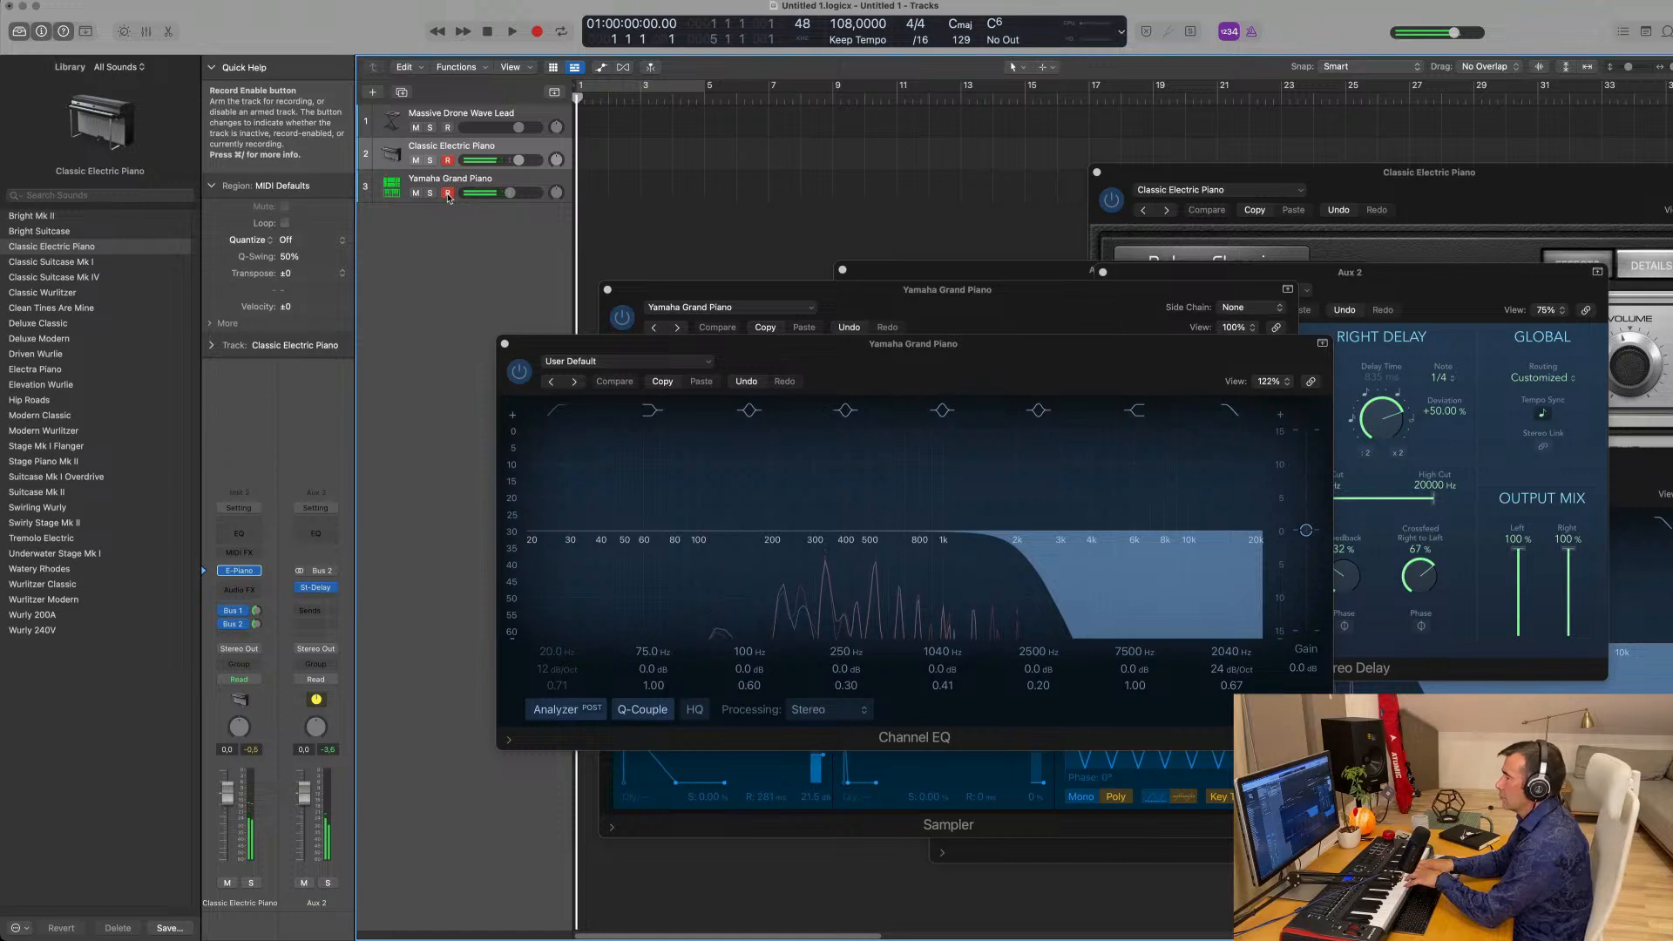
key(space)
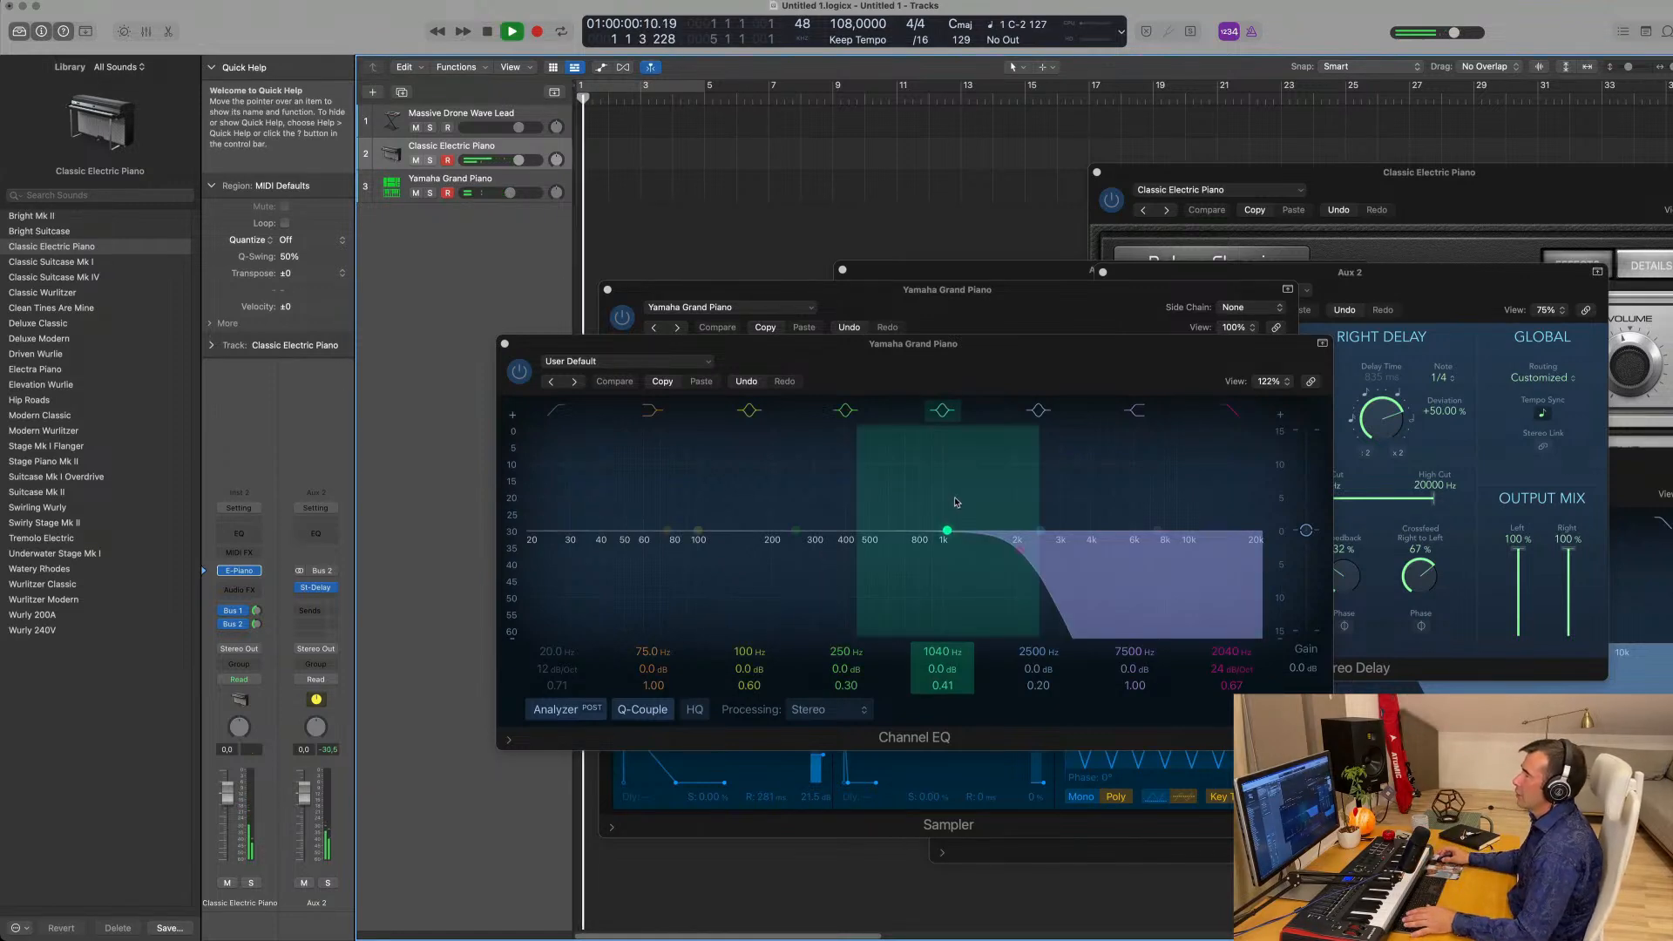
click(679, 85)
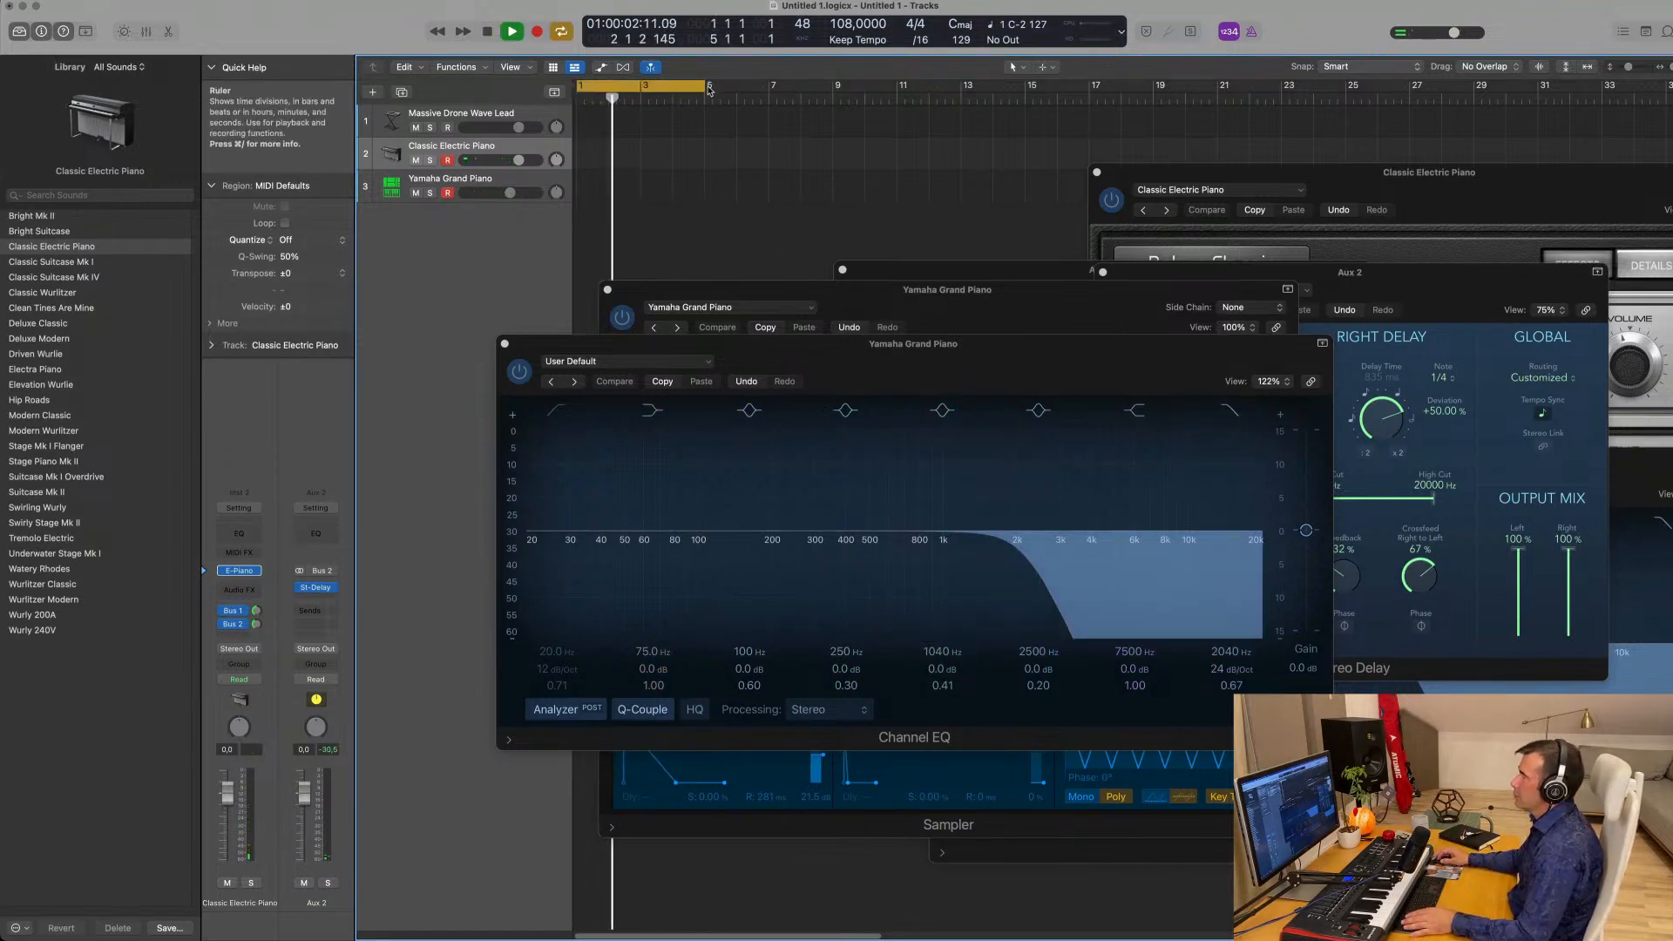
drag(704, 85, 835, 98)
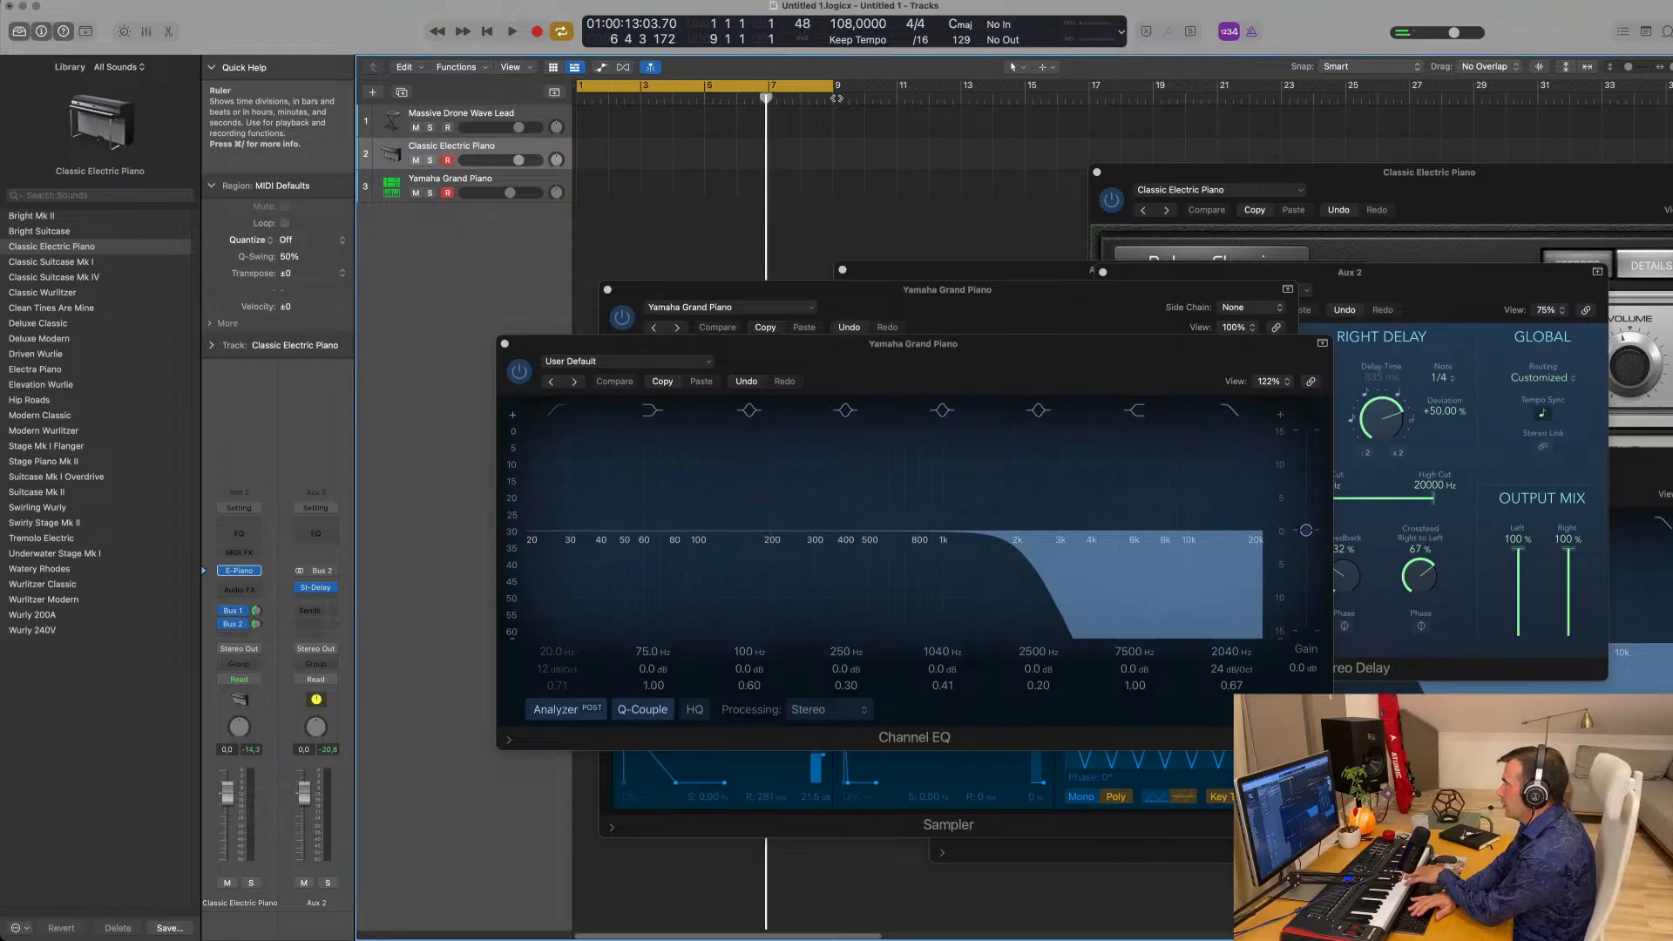
Record the four-chord progression over bars 1 to 8 on both armed piano tracks, then stop recording.
key(space)
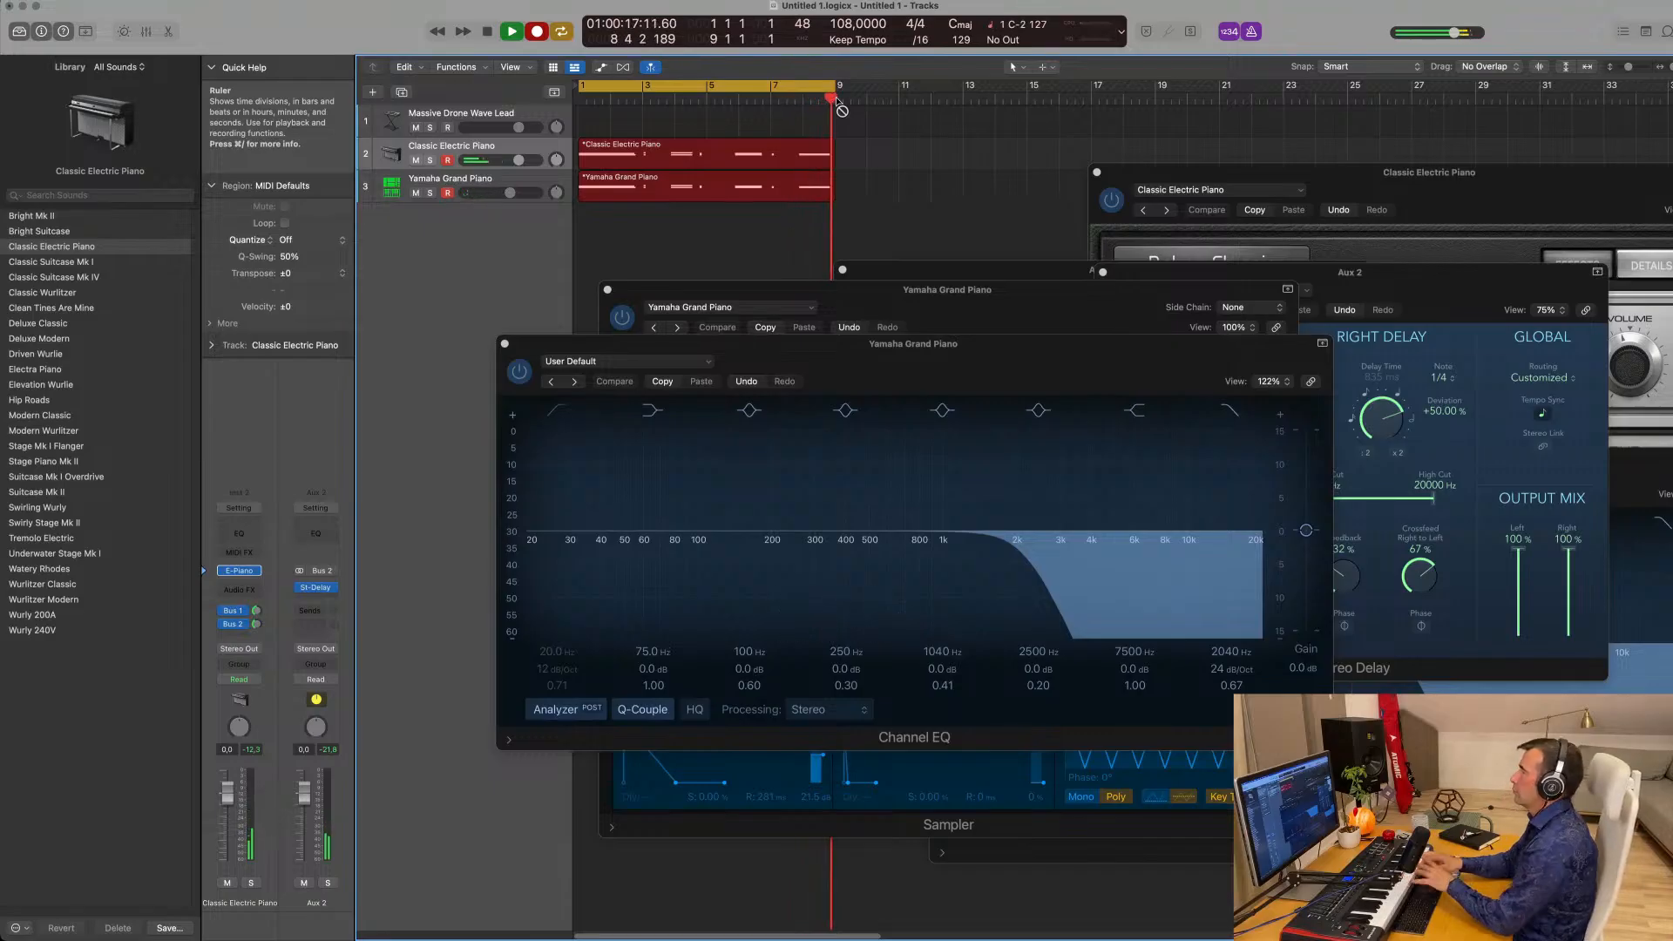
key(space)
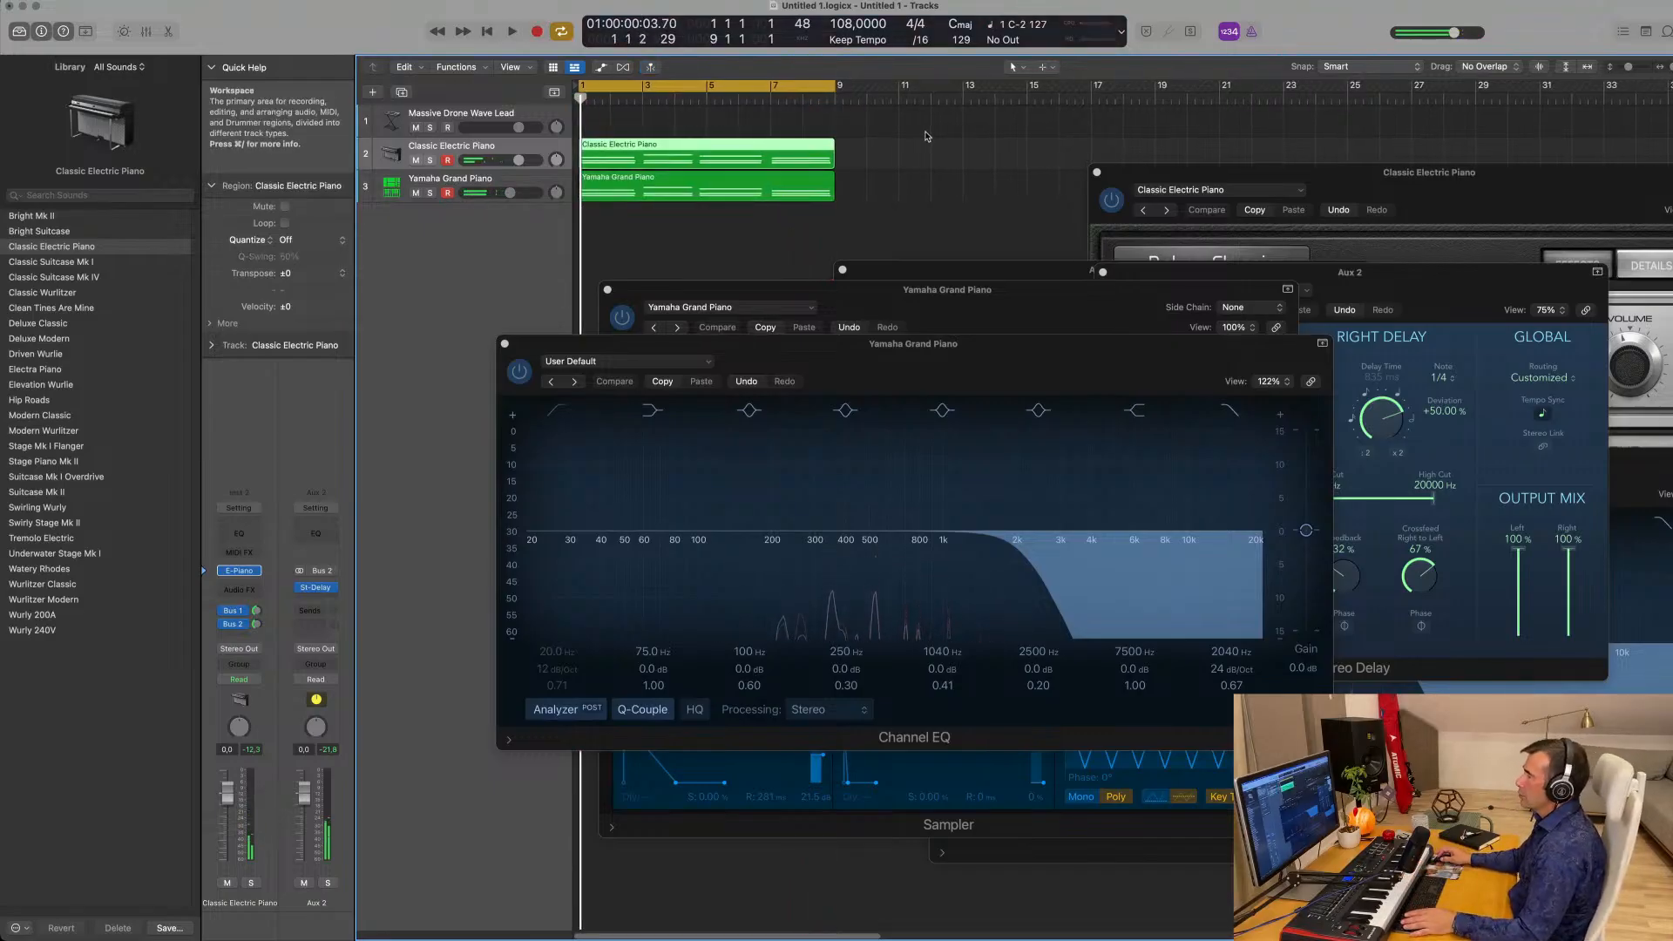
scroll(767, 141, right, 1)
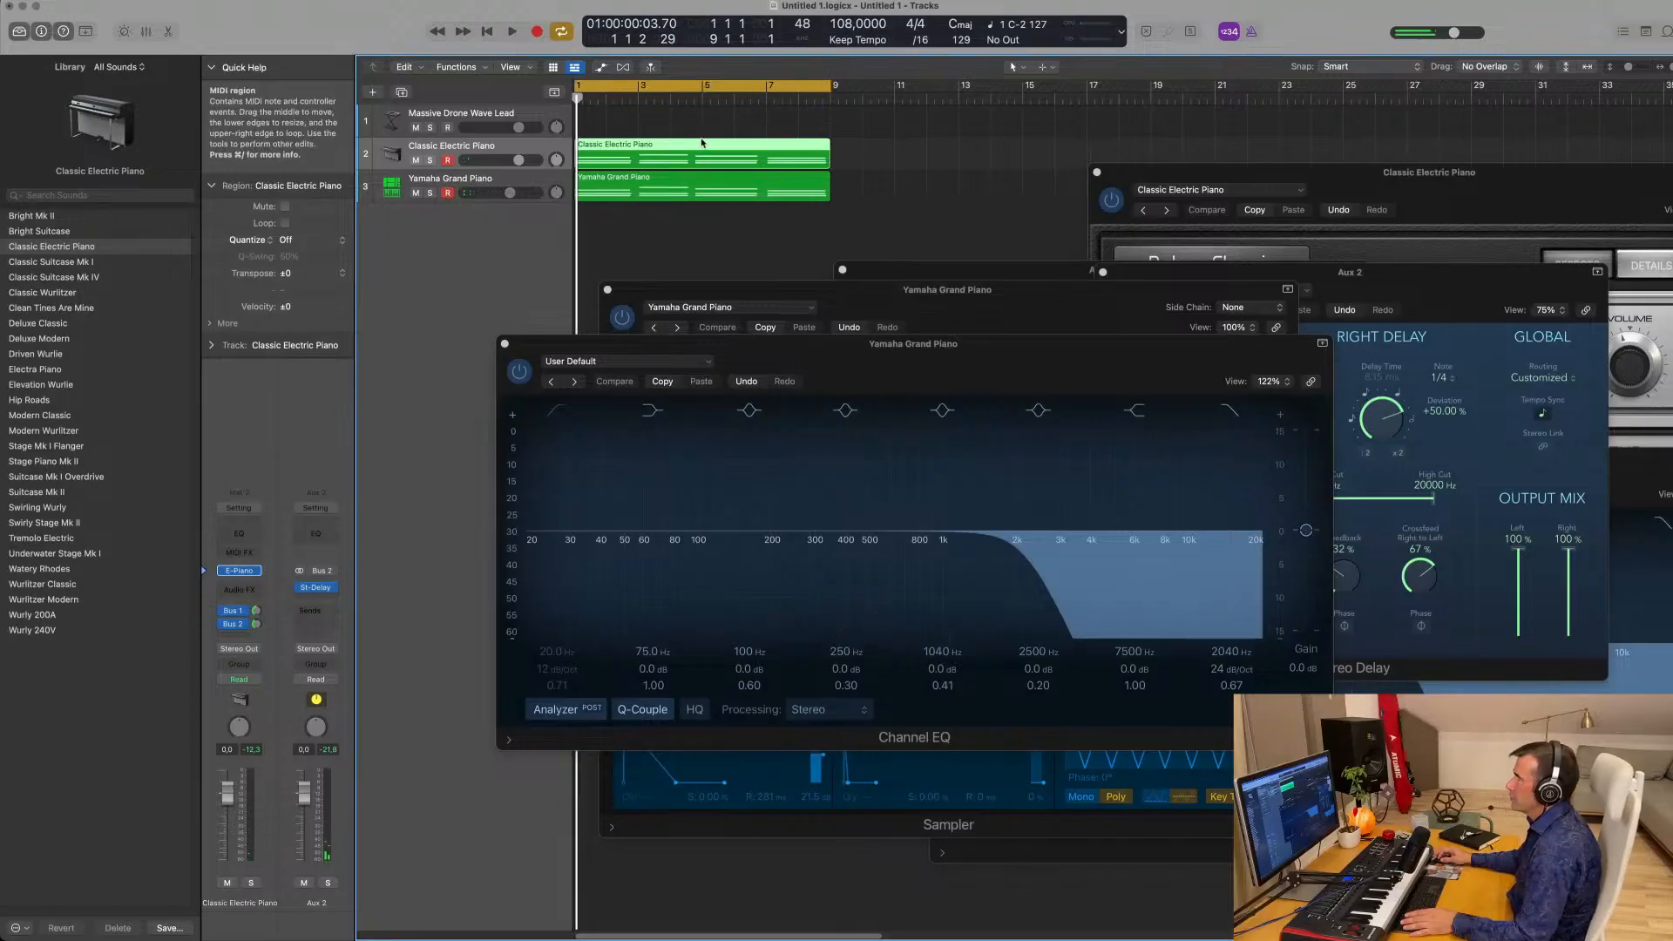
Open both recorded piano regions together in the Piano Roll and move the Channel EQ and Sampler windows out of the way.
shift+click(683, 170)
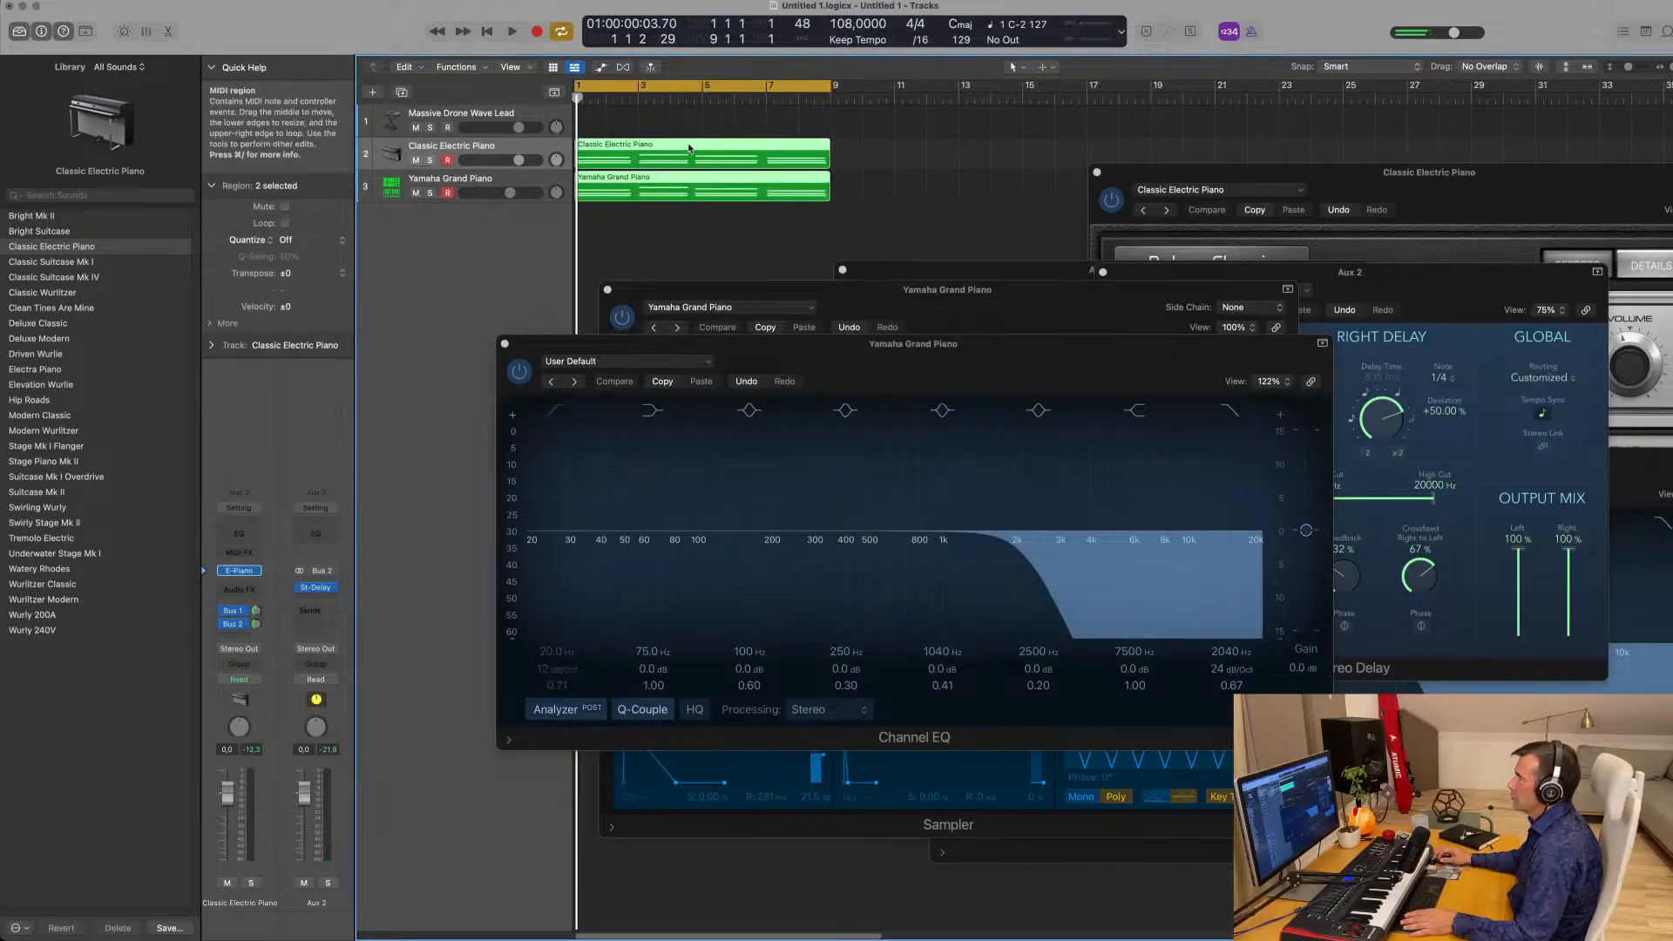
double_click(688, 149)
drag(657, 345, 1226, 126)
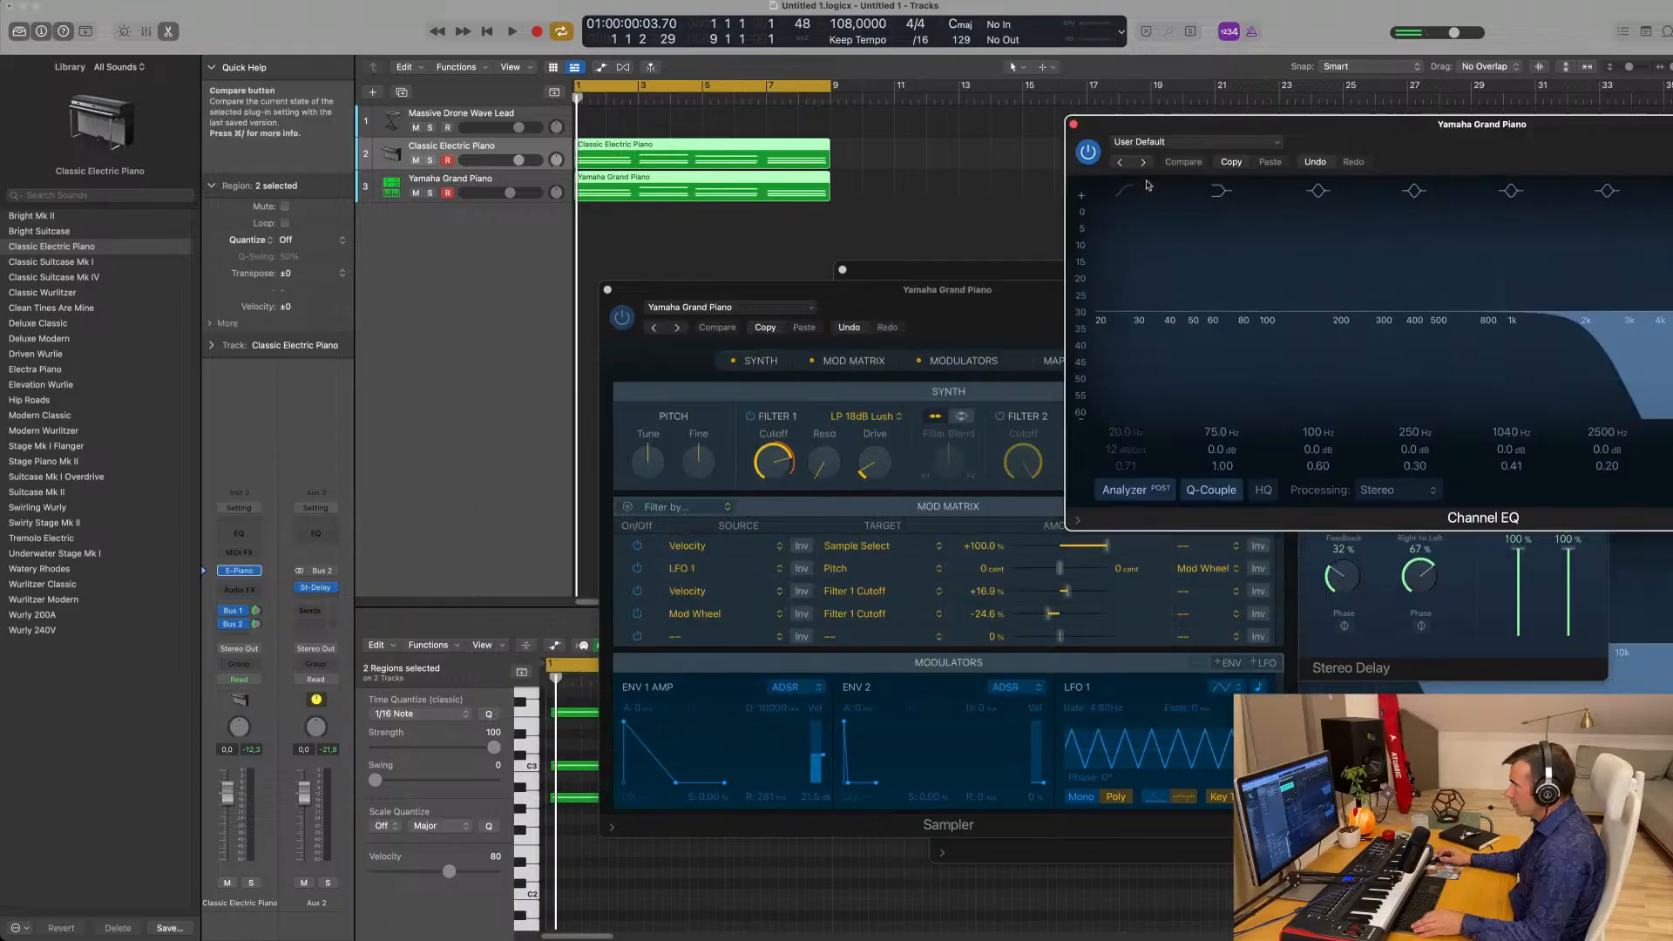
drag(662, 294, 1158, 109)
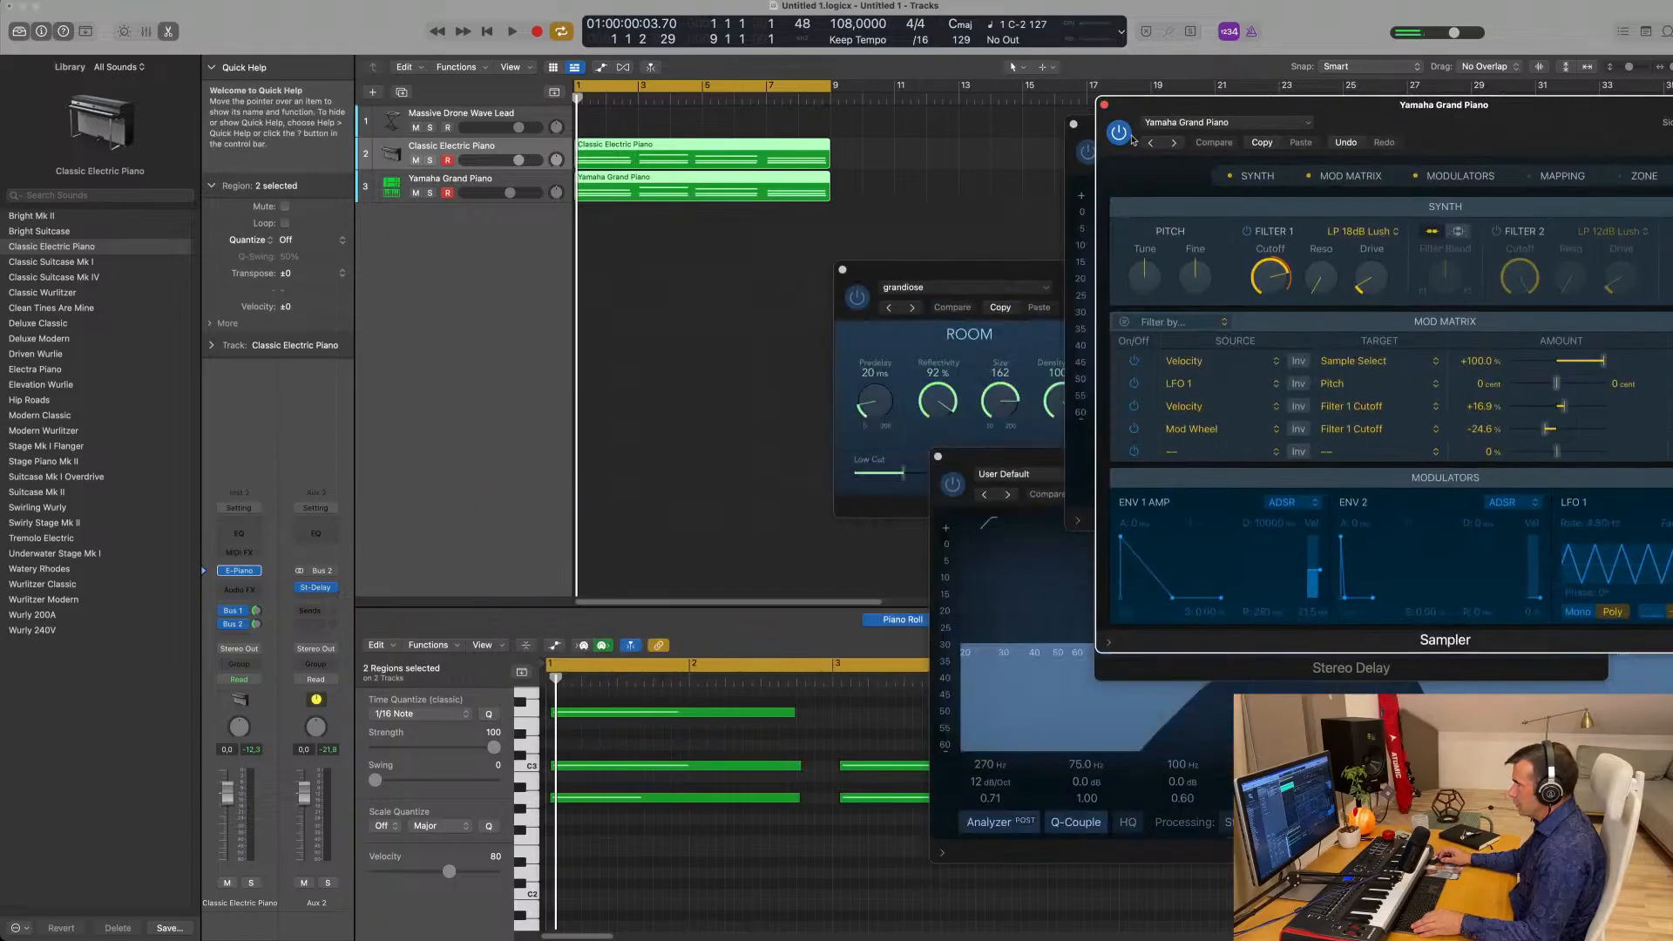
Enlarge the Piano Roll to most of the window height and move the SilverVerb window off the note grid.
click(736, 611)
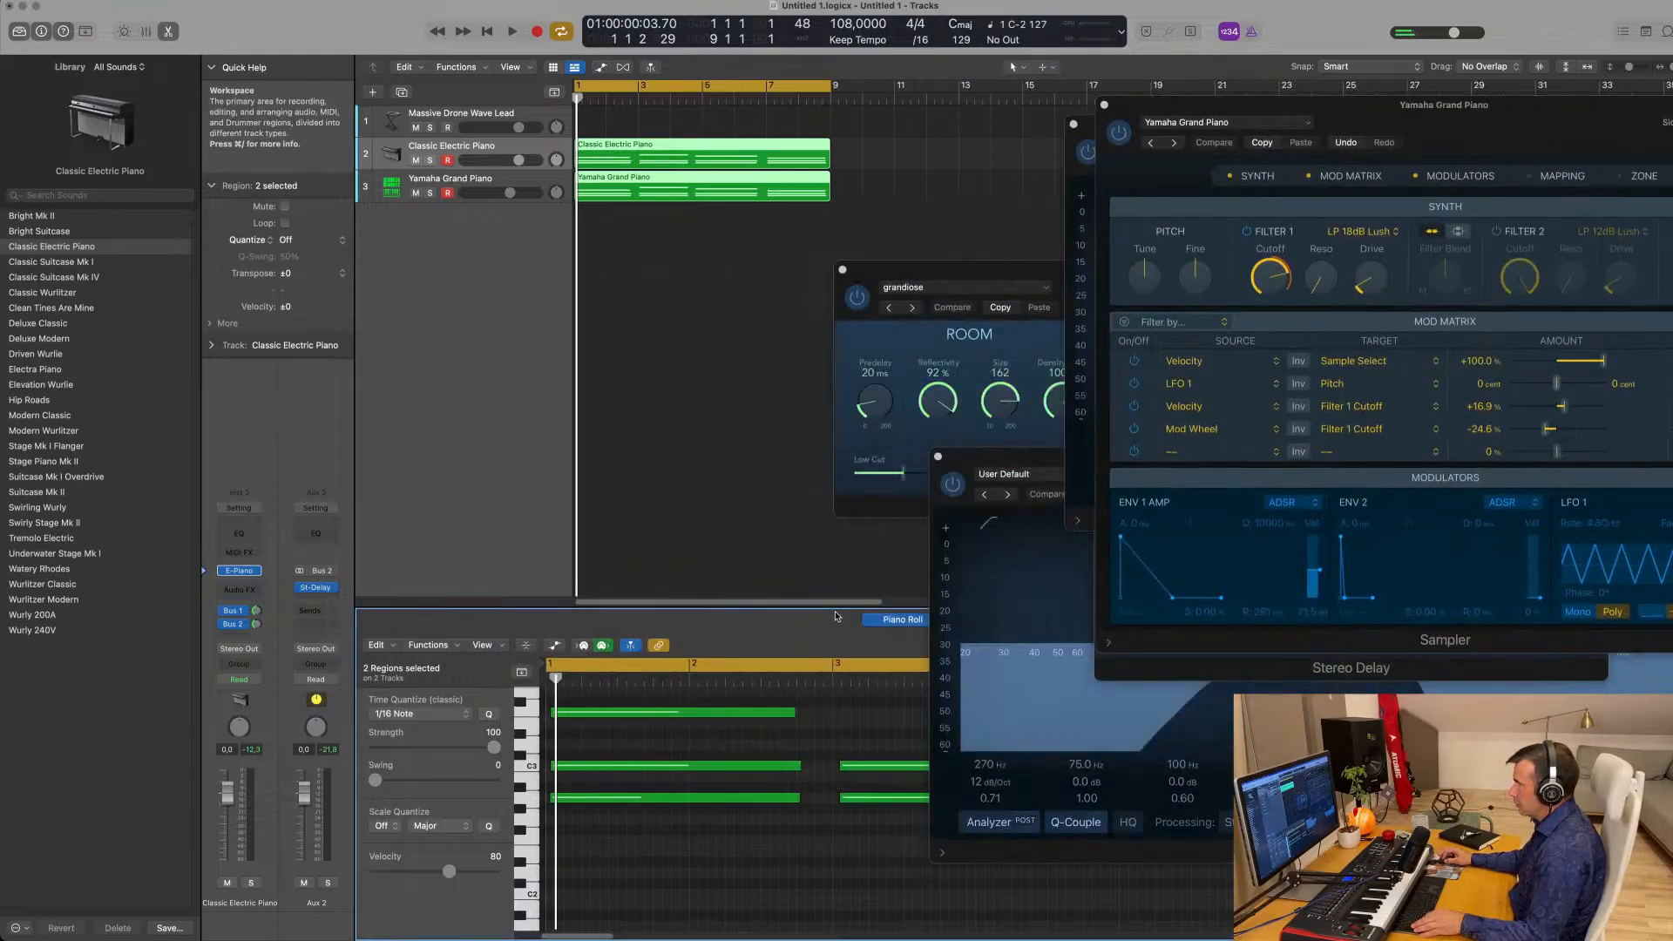
drag(834, 608, 837, 316)
drag(971, 271, 1464, 208)
Move all notes of the third chord later to about the start of bar 5, and clear the note selection.
scroll(747, 650, left, 5)
scroll(747, 650, up, 4)
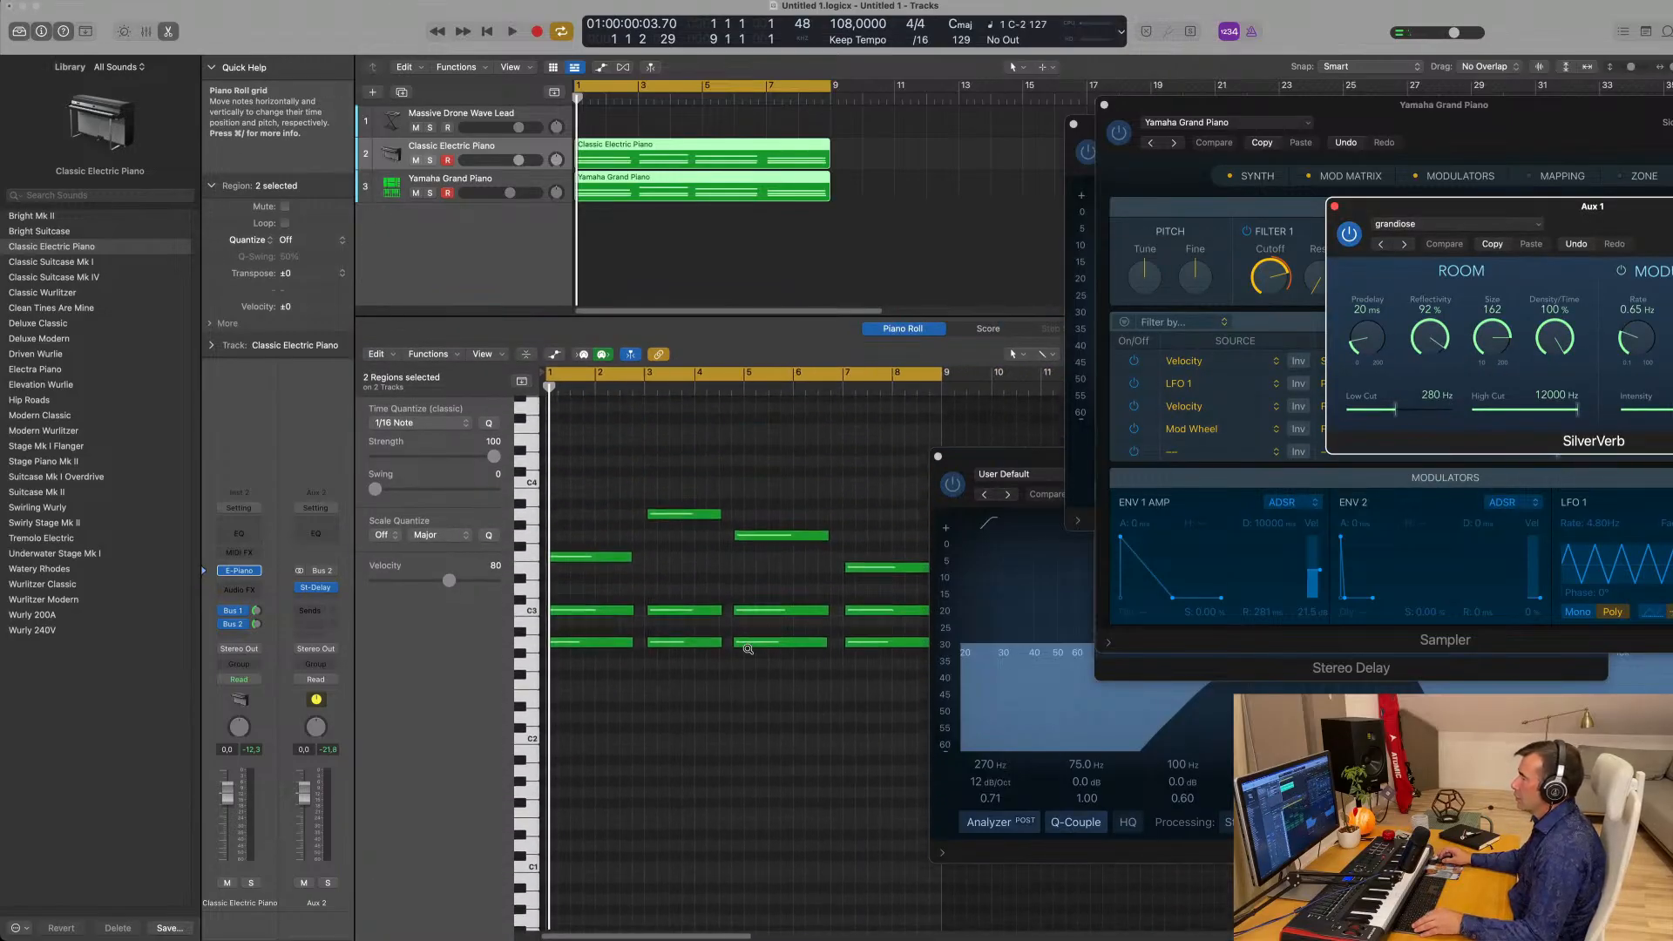
scroll(685, 612, left, 2)
scroll(685, 610, right, 2)
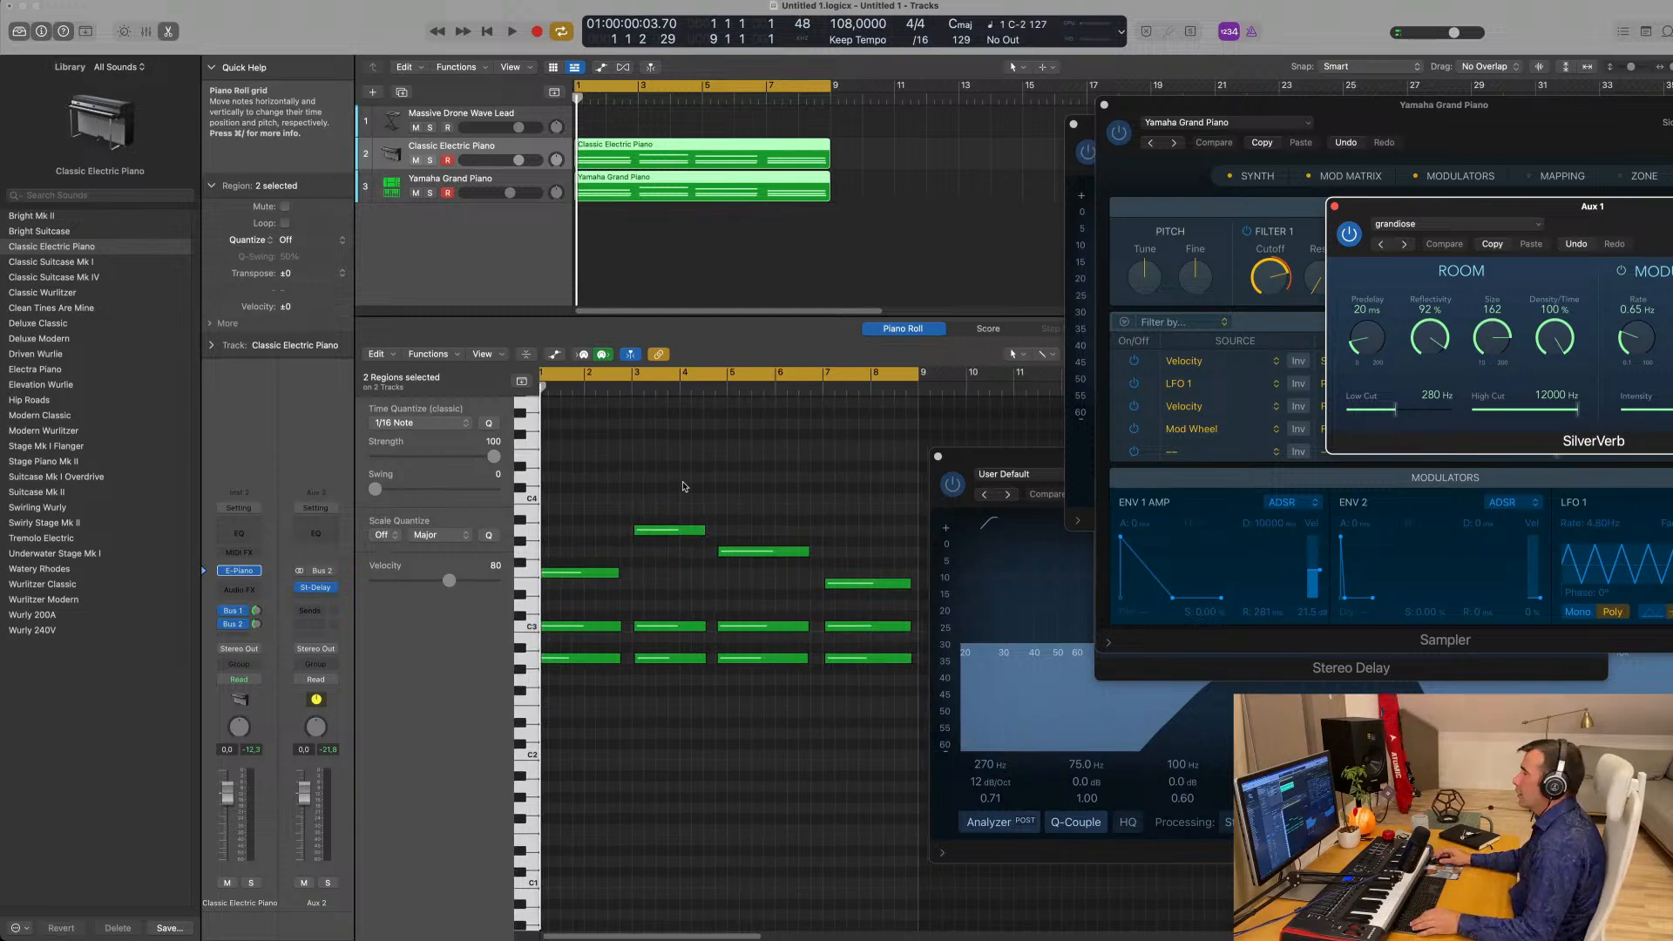
drag(743, 476, 742, 660)
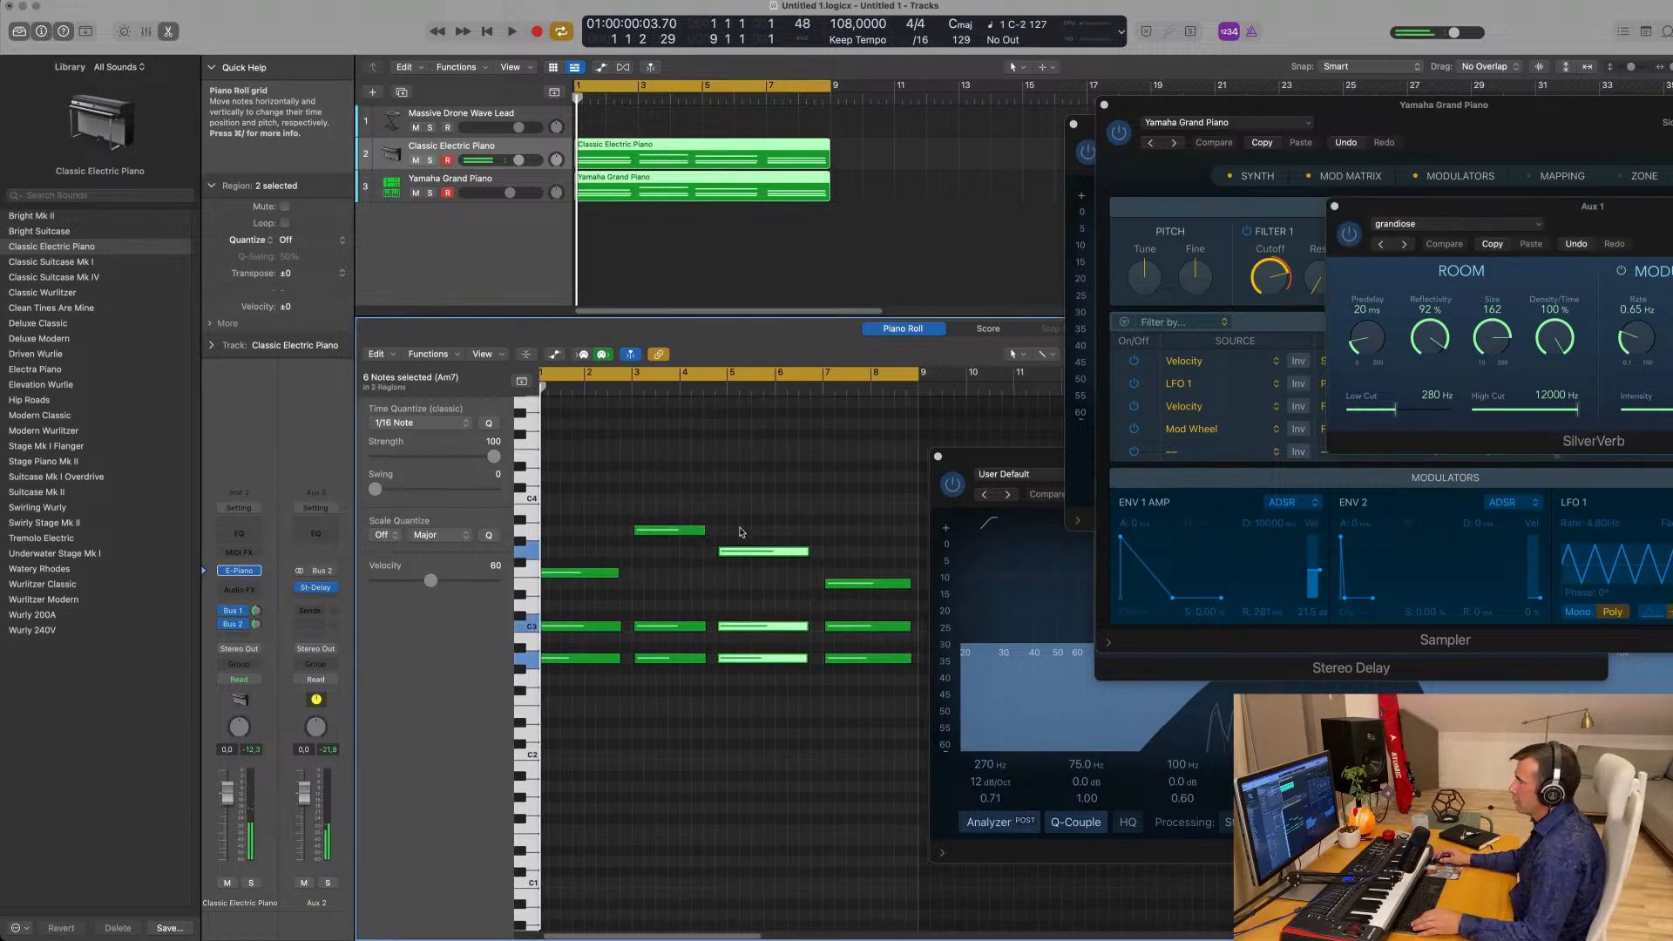
drag(738, 554, 751, 554)
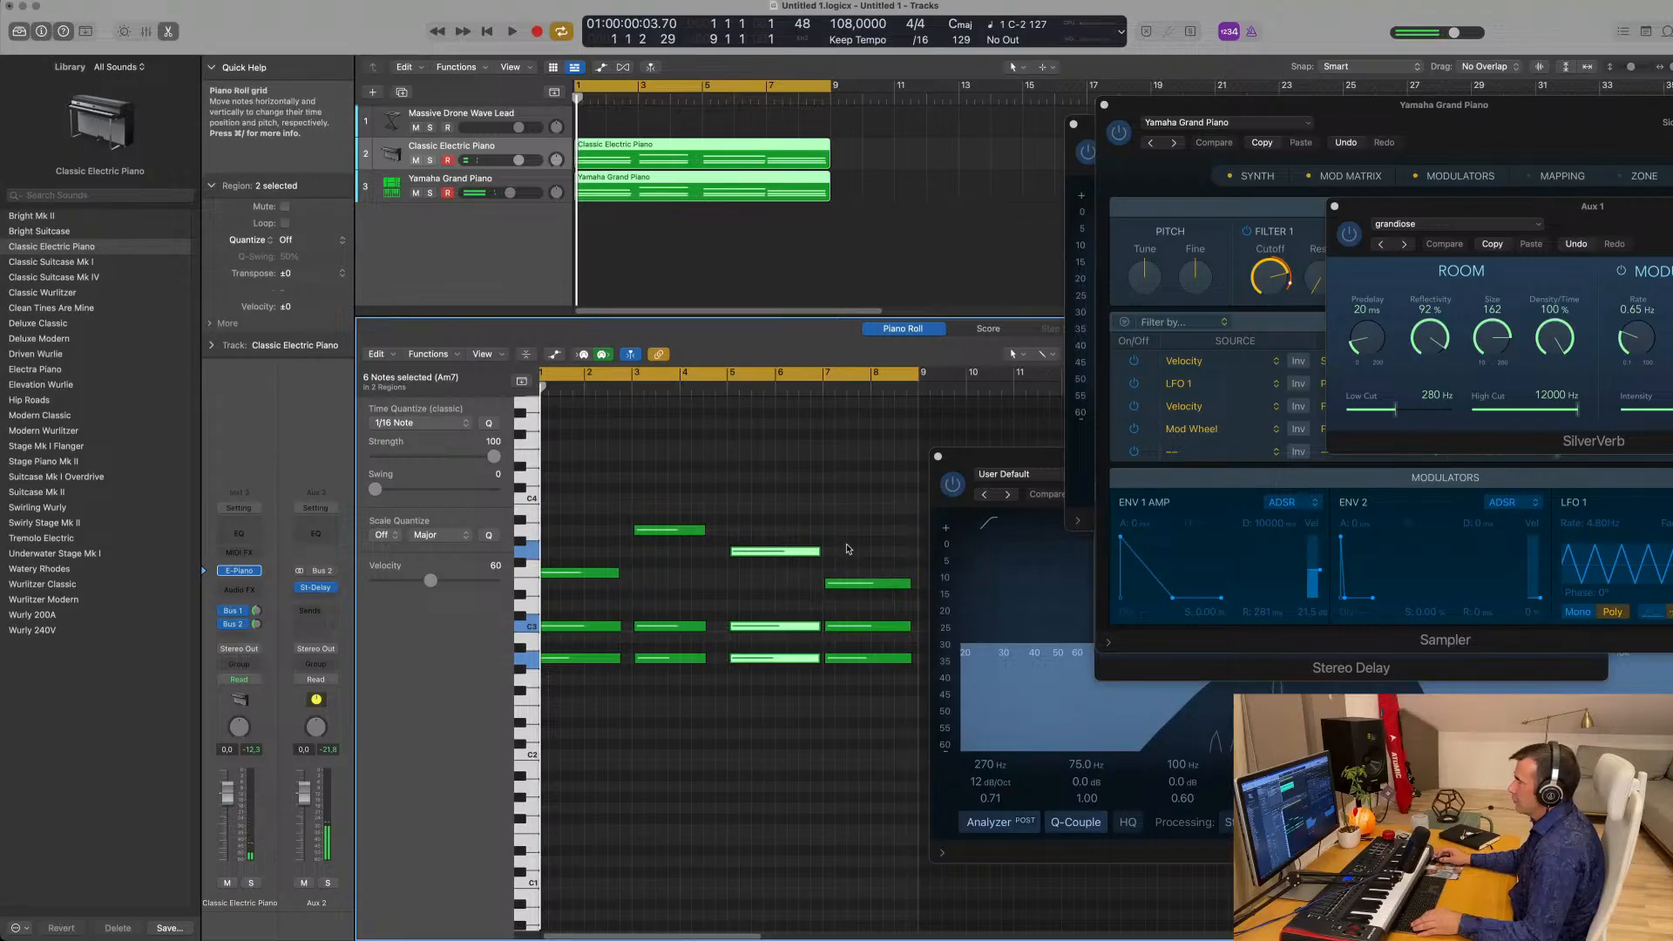
click(756, 527)
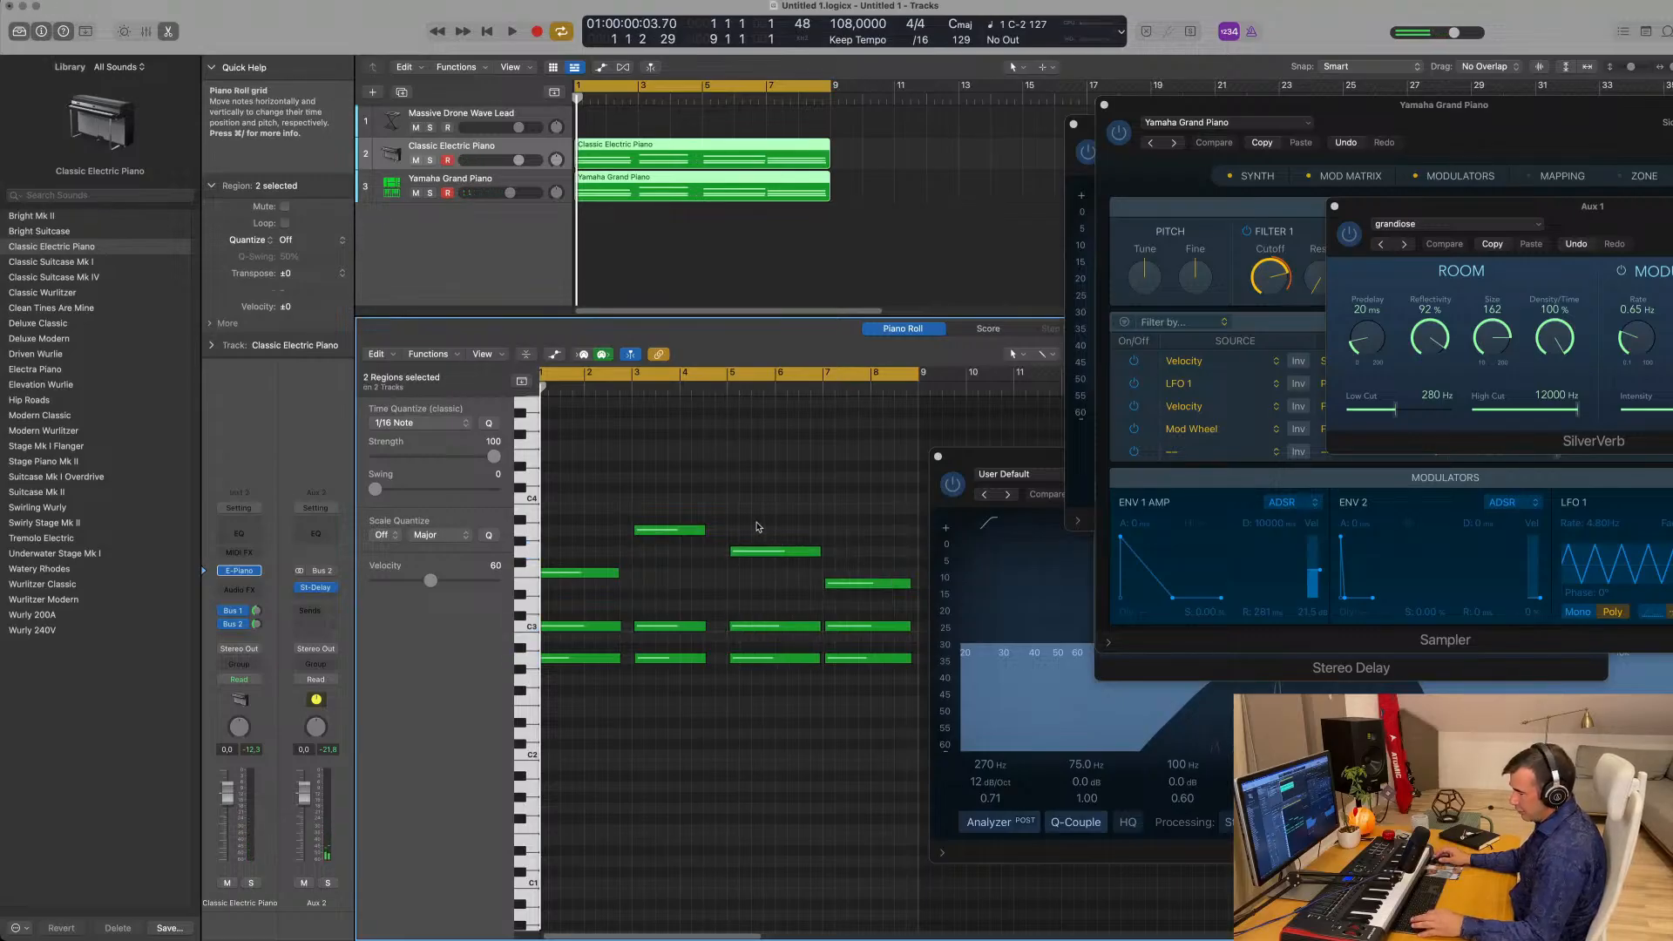
Nudge all notes of the second chord slightly earlier to line up with the start of bar 3.
key(super+a)
scroll(726, 538, right, 1)
scroll(725, 538, up, 3)
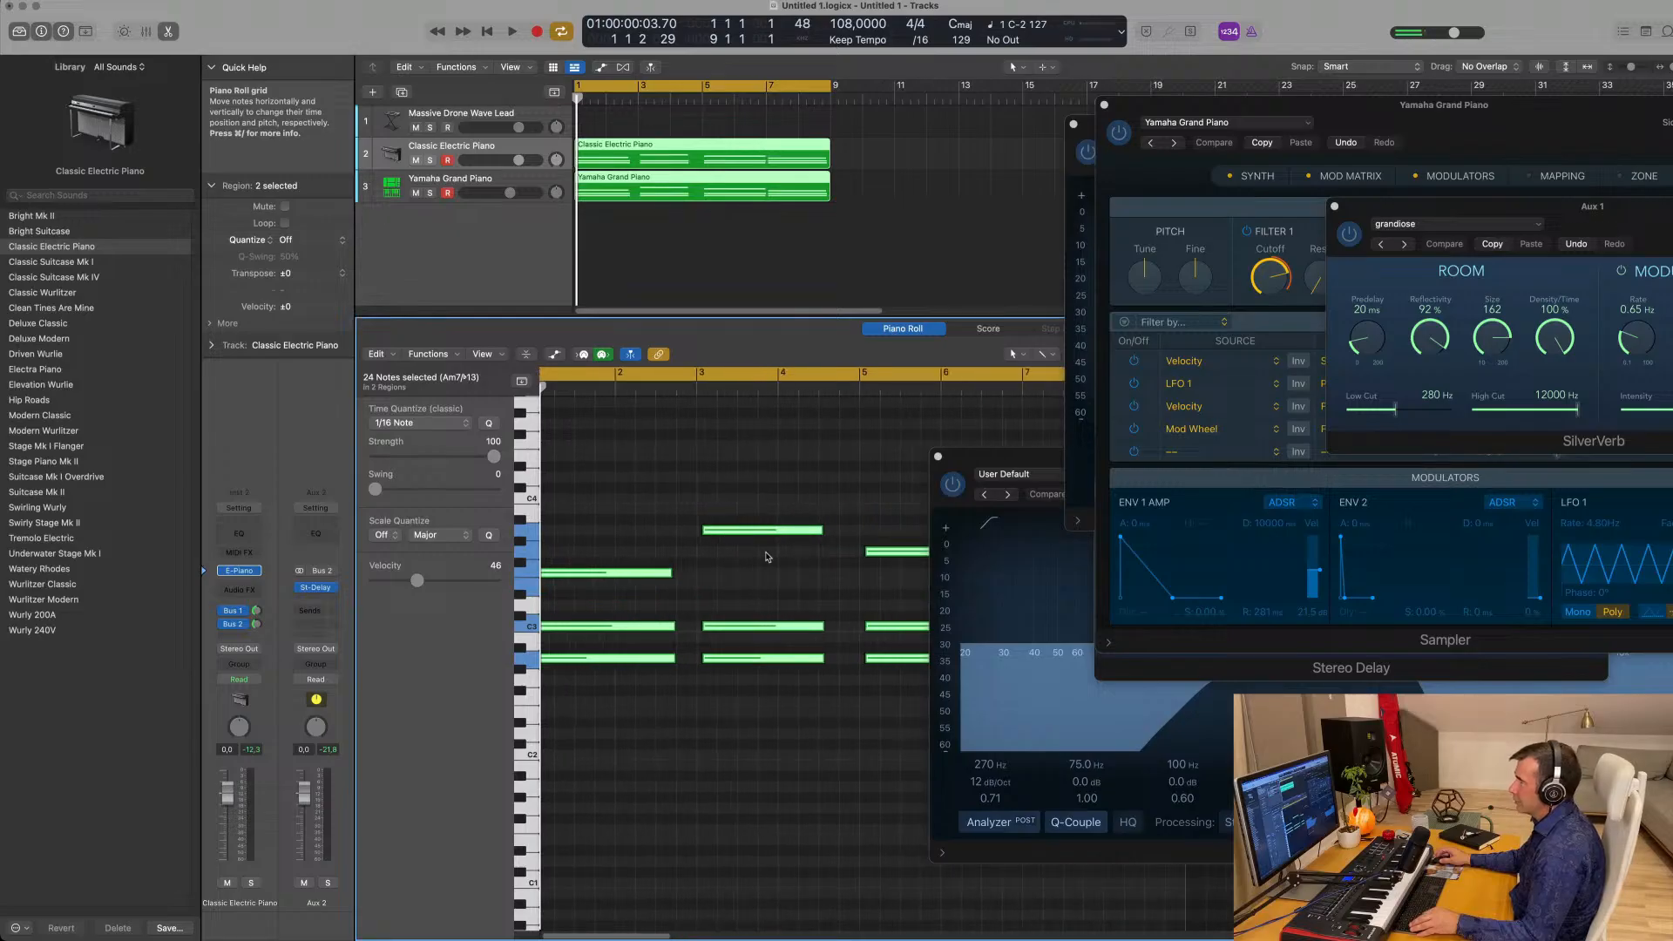
drag(747, 517, 767, 670)
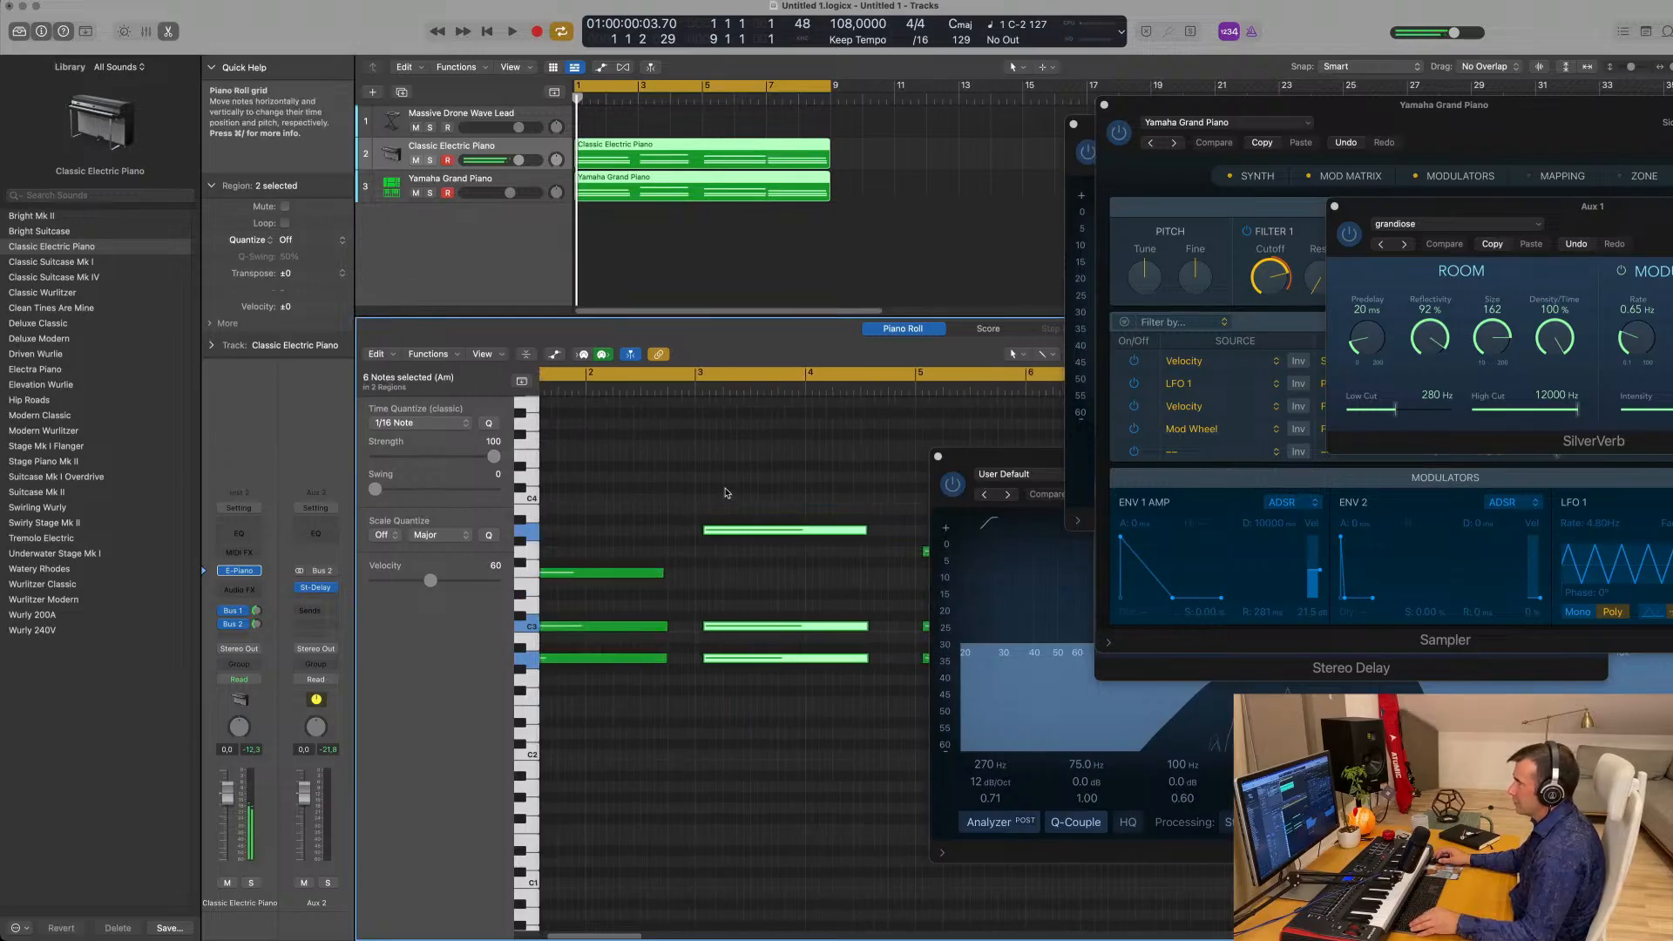
drag(728, 532, 722, 533)
scroll(718, 533, down, 1)
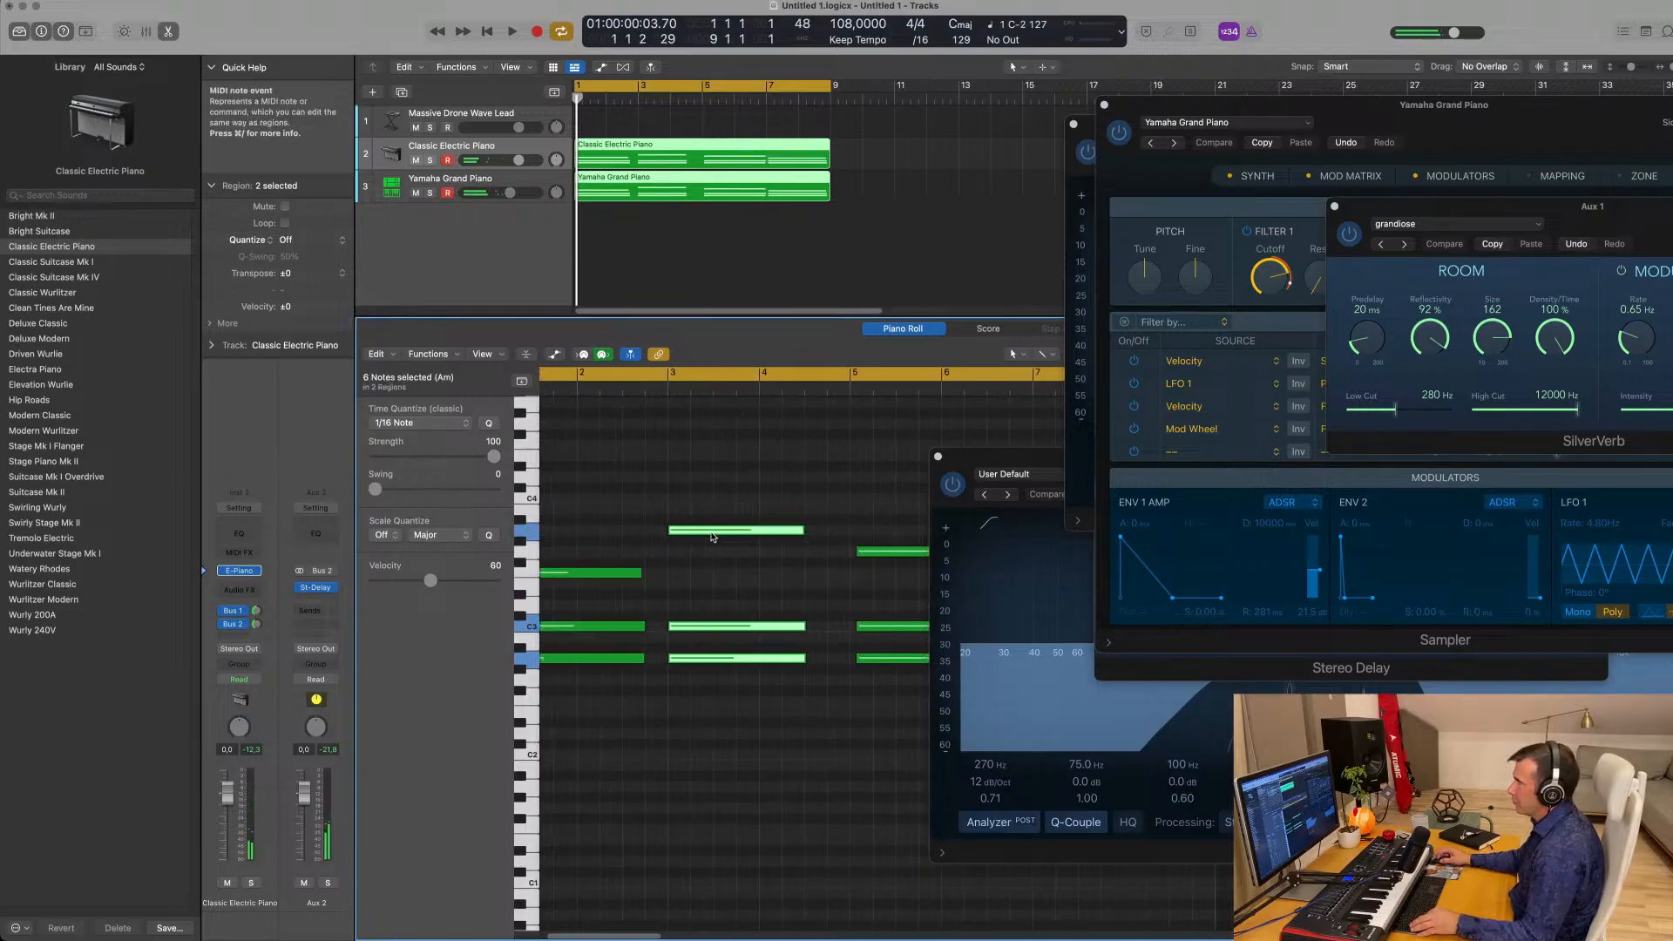
Line up all notes of the third chord precisely with the start of bar 5.
scroll(870, 521, left, 1)
scroll(872, 520, right, 2)
click(861, 536)
drag(863, 504, 859, 670)
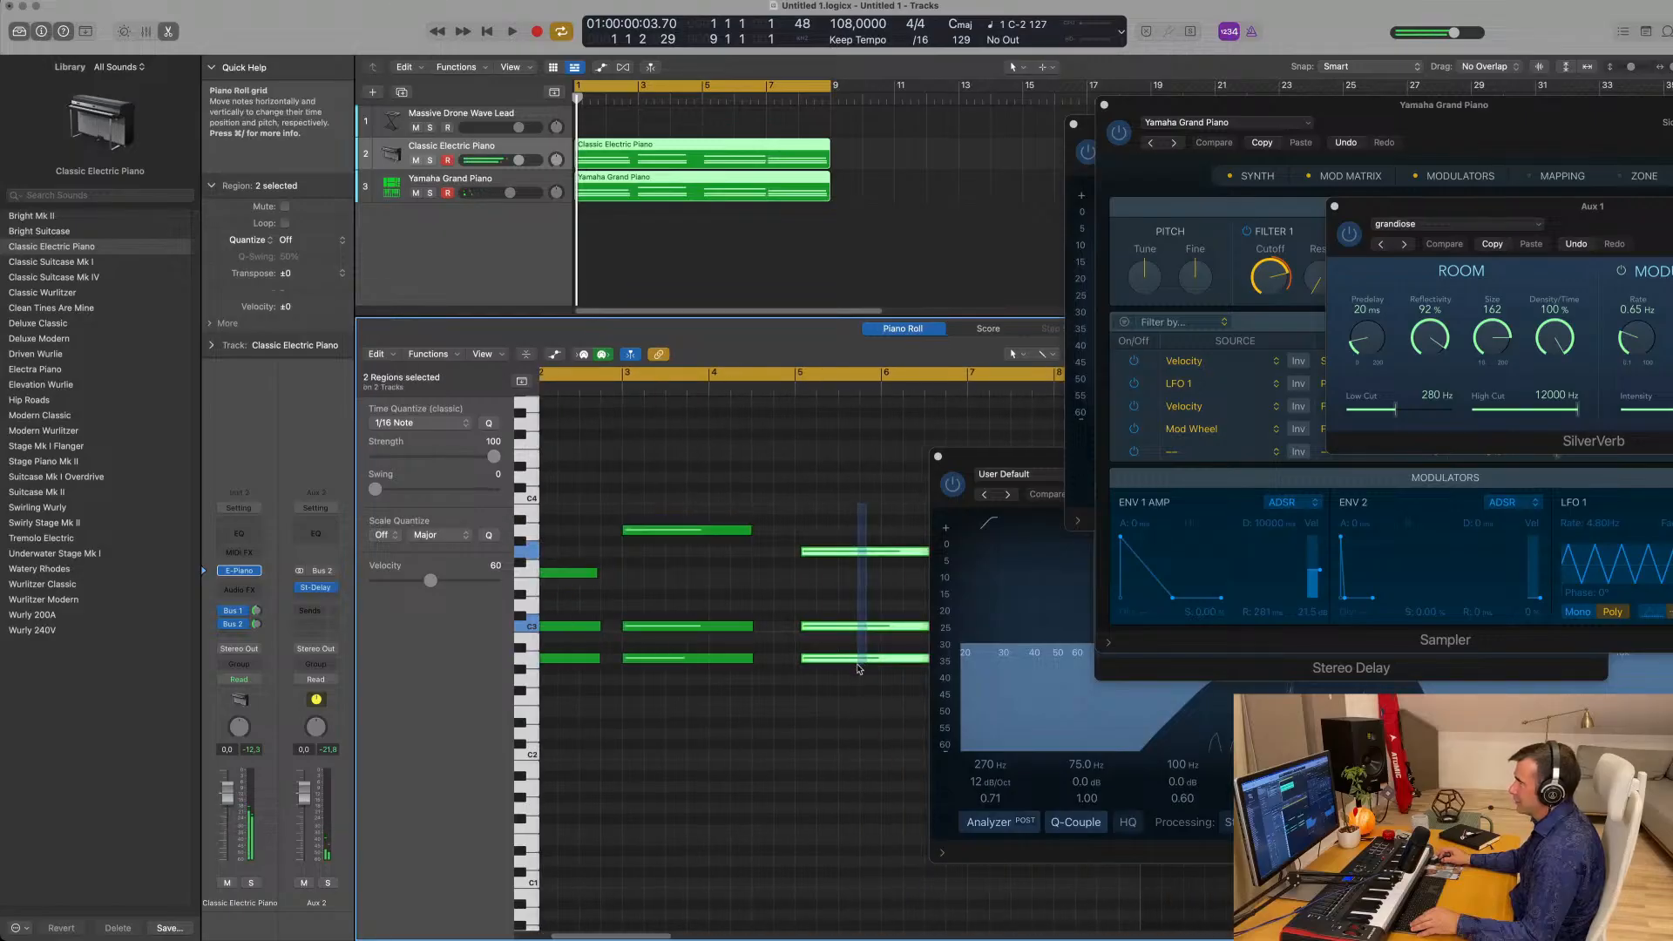
scroll(871, 554, down, 2)
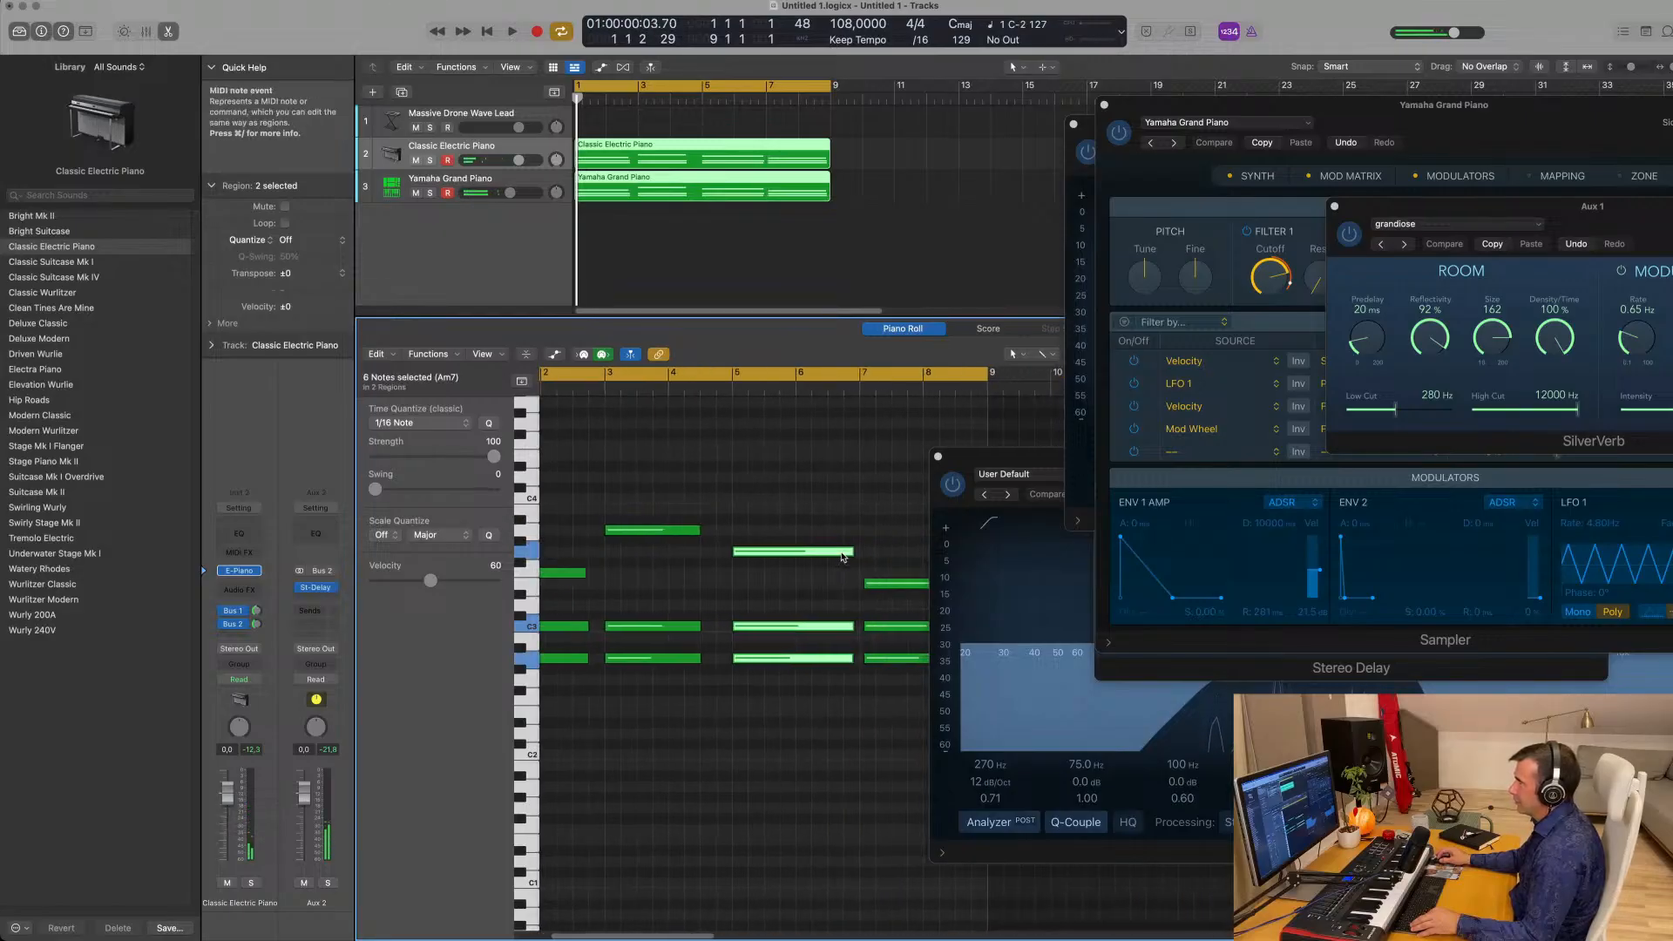
Nudge all notes of the fourth chord slightly earlier to line up with the start of bar 7.
scroll(904, 562, right, 1)
drag(913, 560, 913, 685)
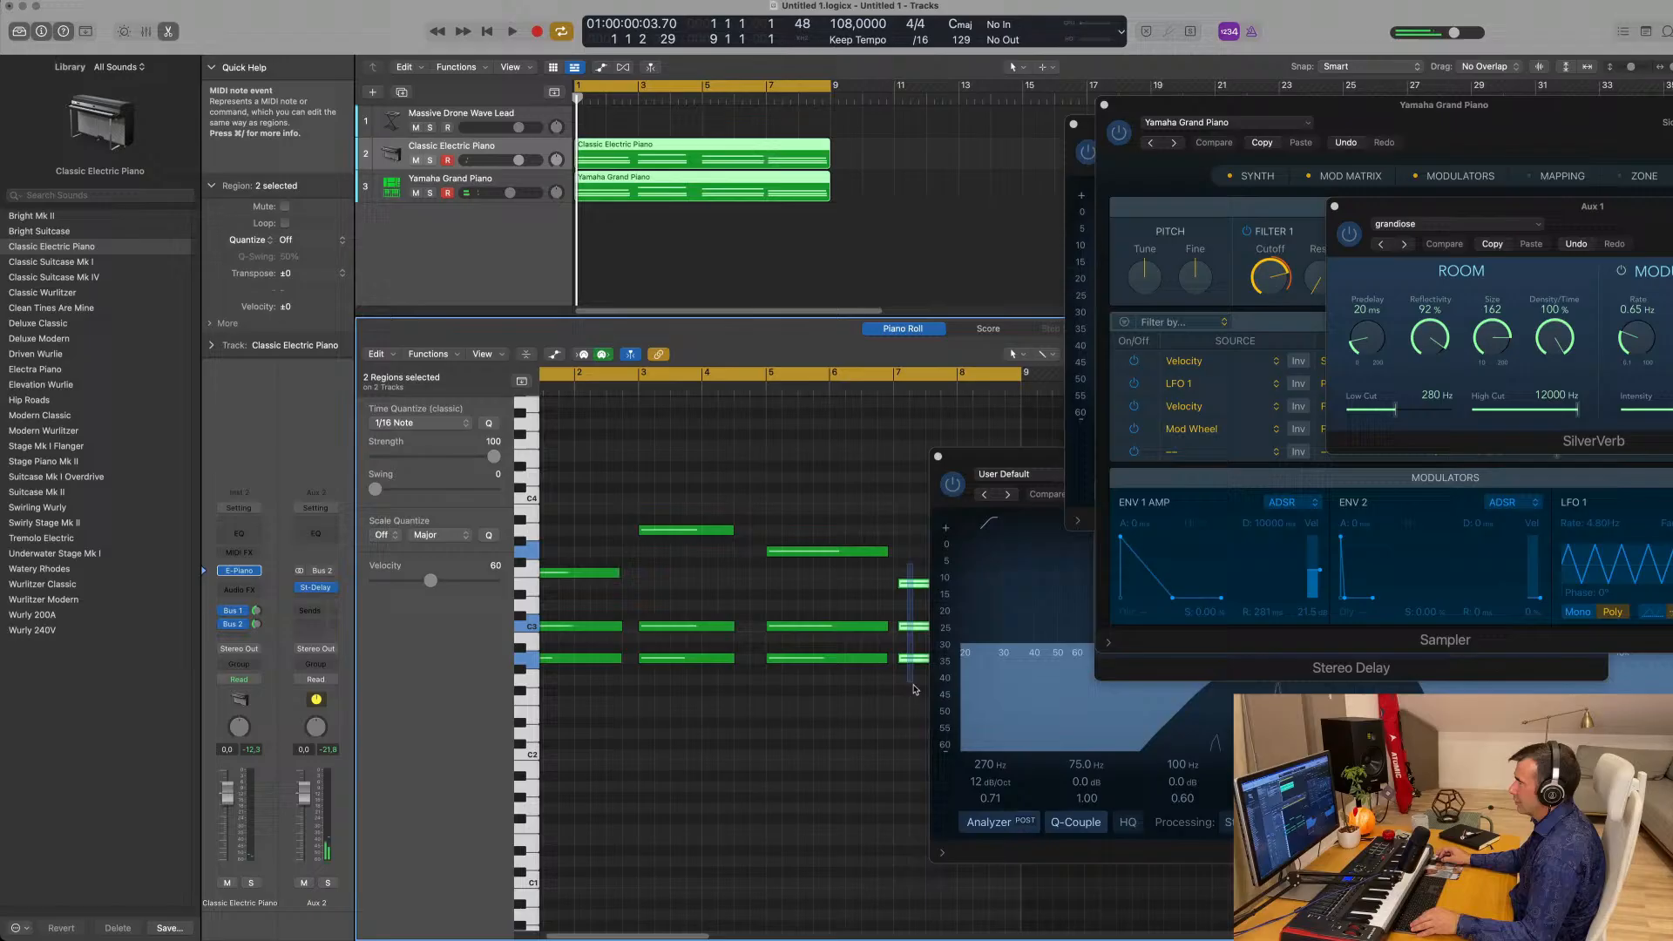
click(911, 585)
drag(903, 588, 898, 589)
Play back the progression and lengthen the second chord's notes to match the duration of the first chord.
key(space)
scroll(726, 595, left, 3)
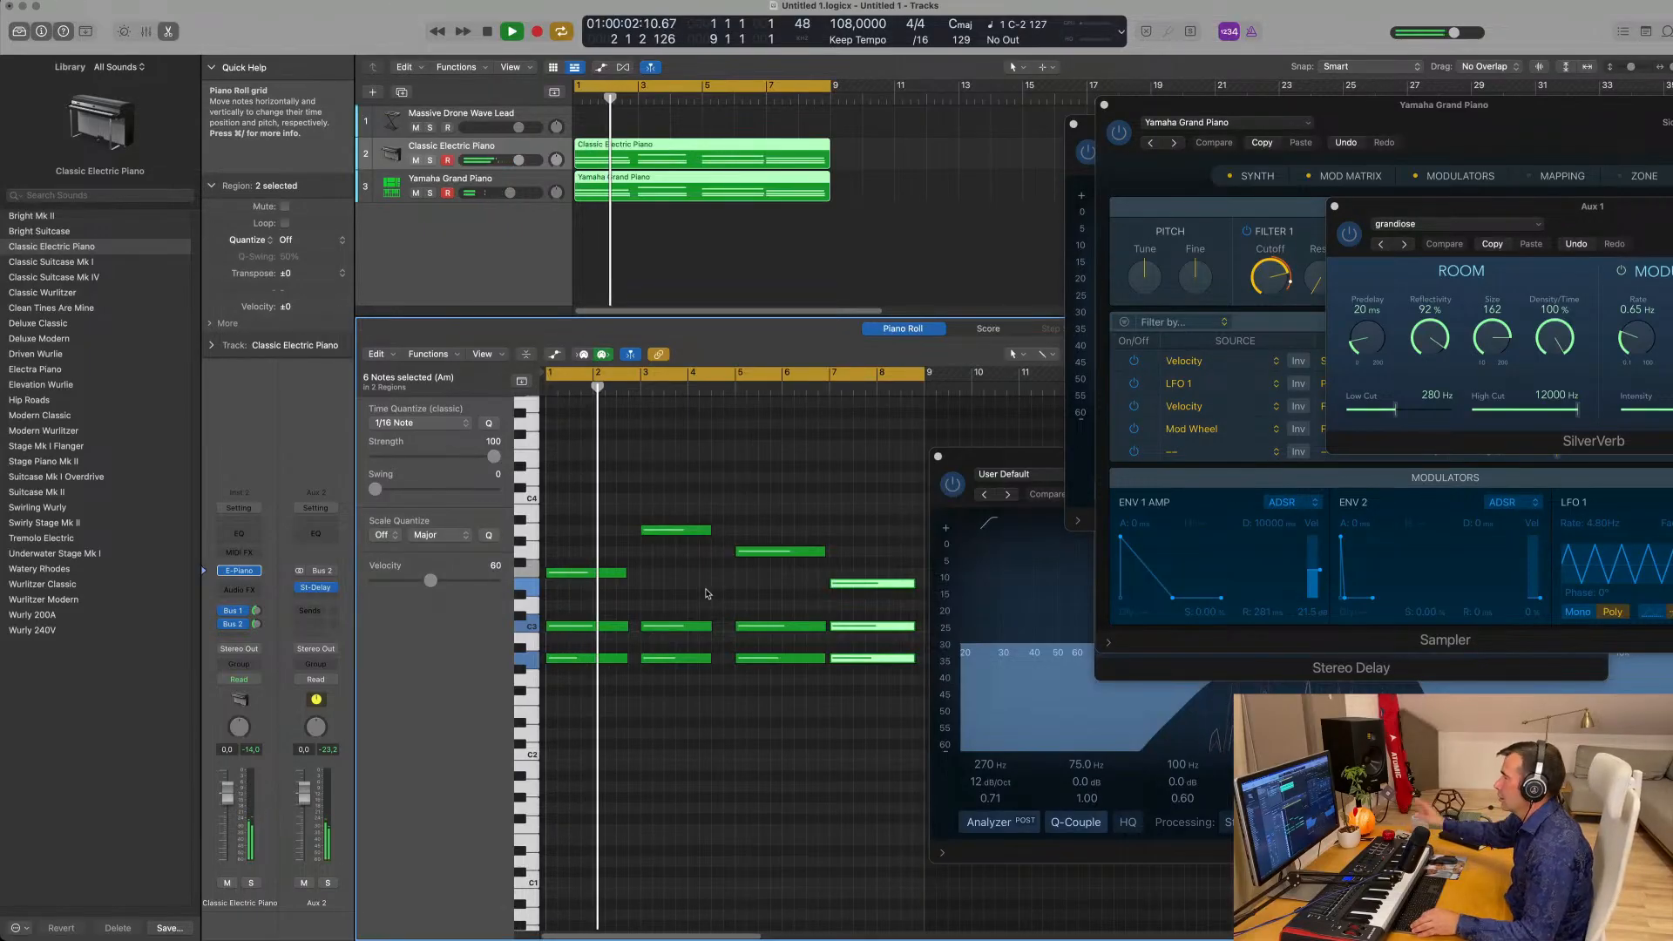
scroll(689, 591, right, 4)
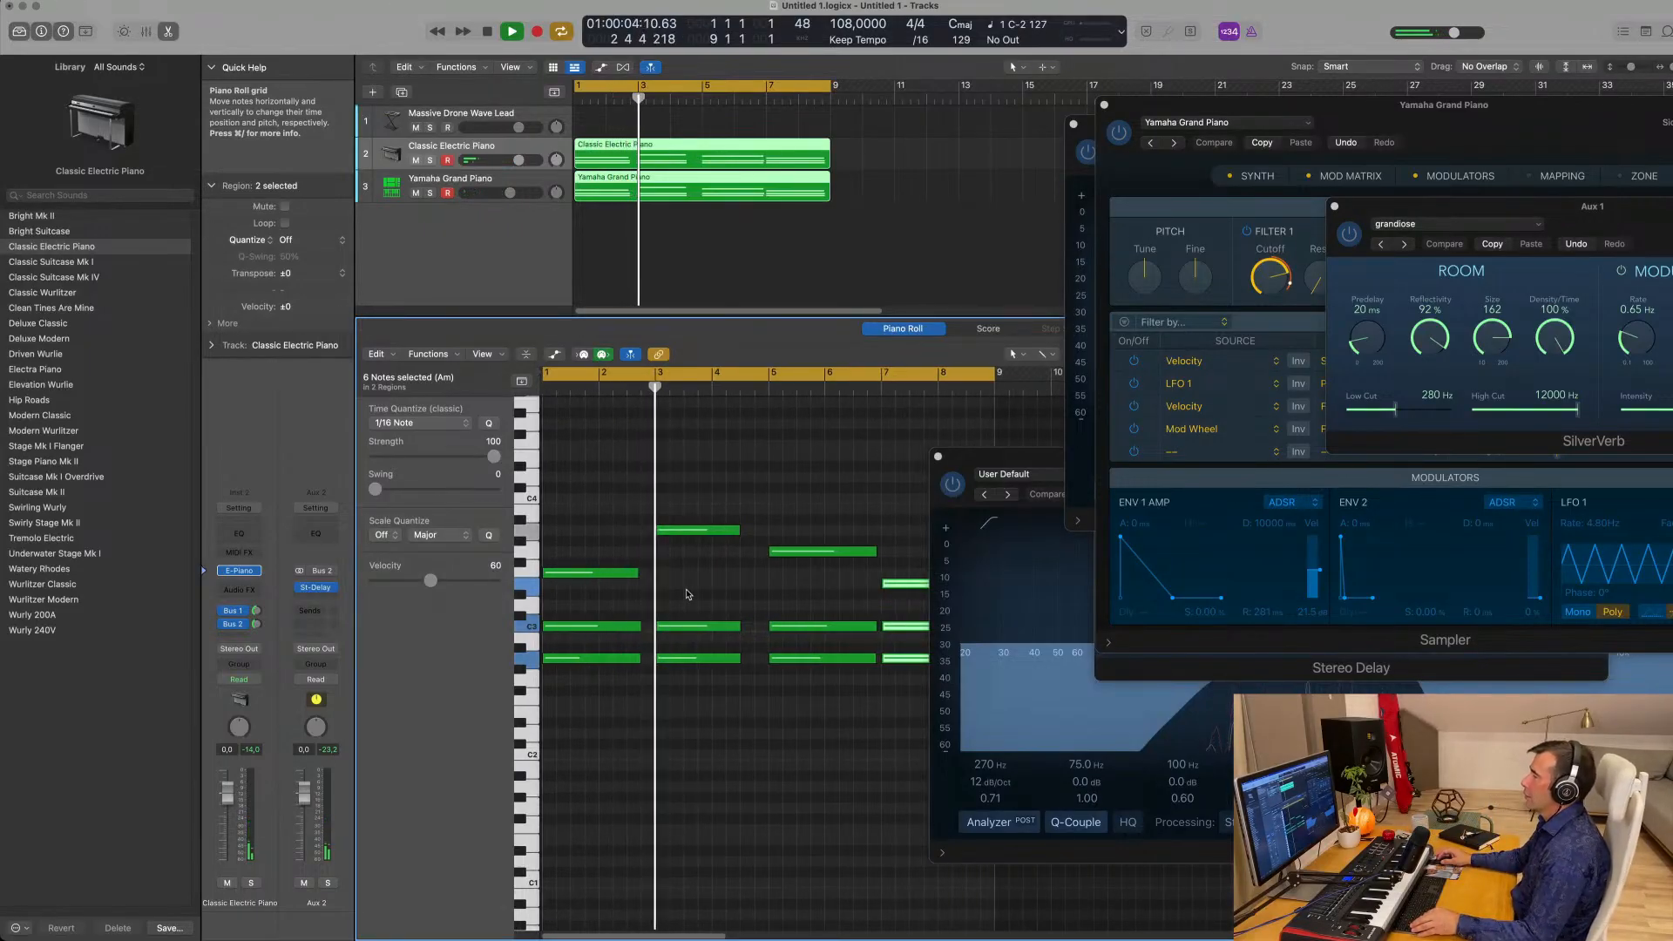
drag(762, 485, 697, 721)
ctrl+alt+click(728, 530)
scroll(815, 548, left, 2)
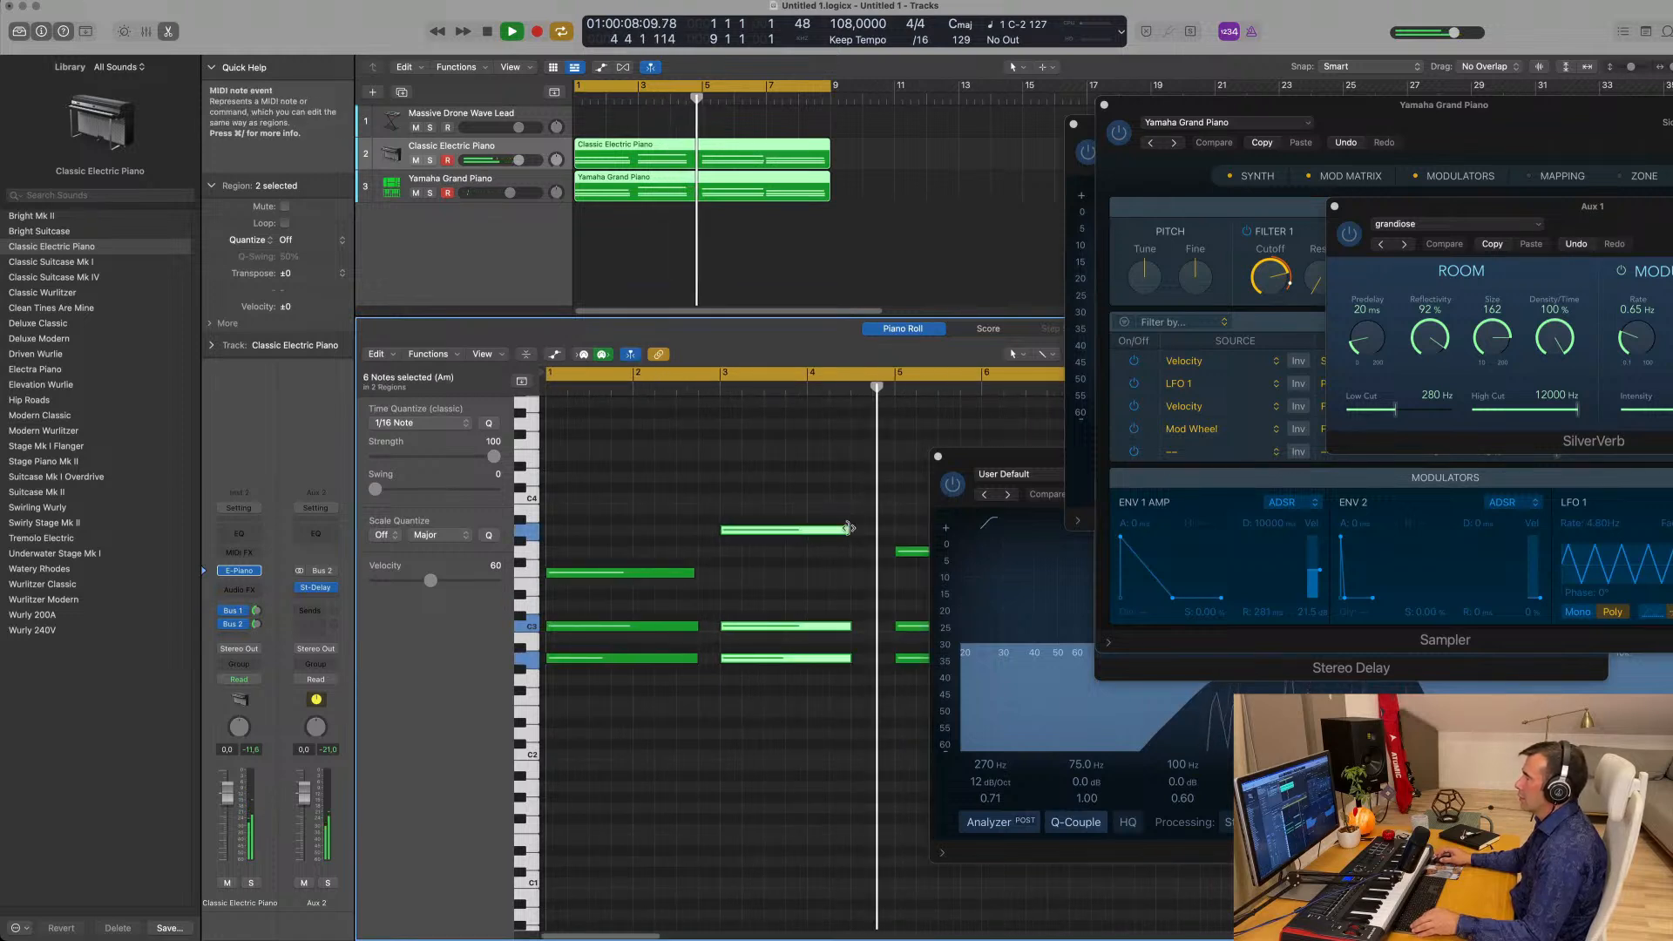
drag(850, 531, 868, 531)
Shorten the third chord's notes to match the duration of the neighbouring chords, and clear the note selection.
scroll(837, 565, left, 5)
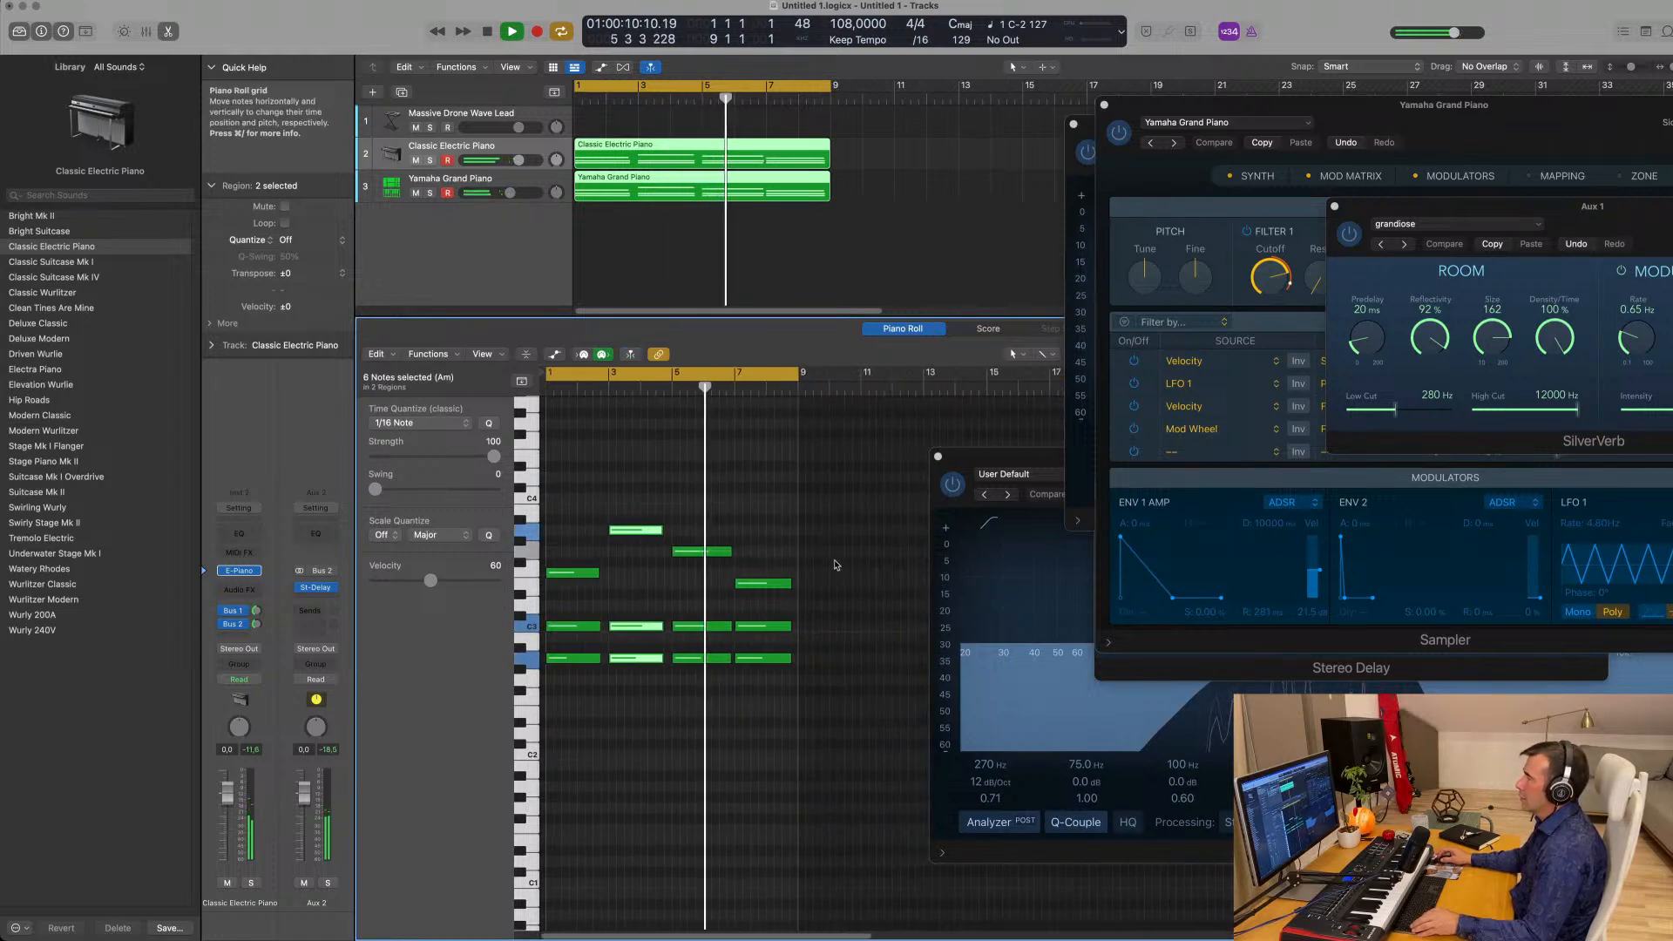
scroll(695, 555, right, 3)
scroll(695, 555, right, 4)
drag(683, 510, 658, 707)
drag(701, 552, 687, 556)
drag(840, 565, 852, 628)
click(787, 555)
scroll(784, 549, left, 5)
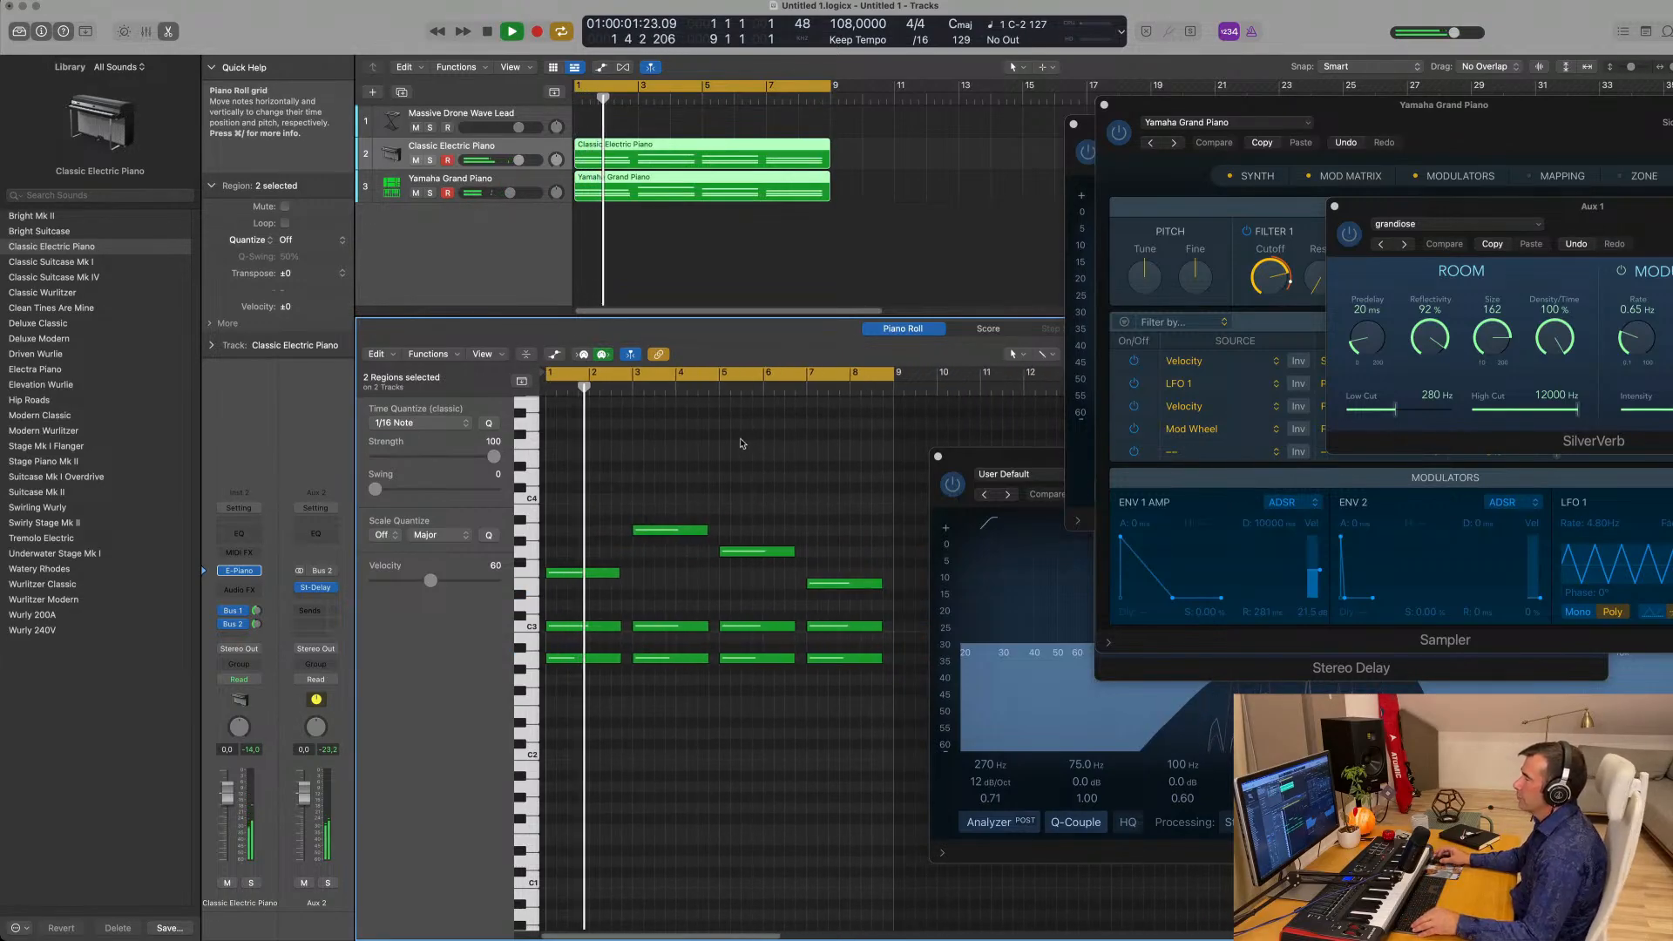
Duplicate the Yamaha Grand Piano track and copy its chord region onto the new track 4.
click(526, 267)
scroll(660, 233, left, 3)
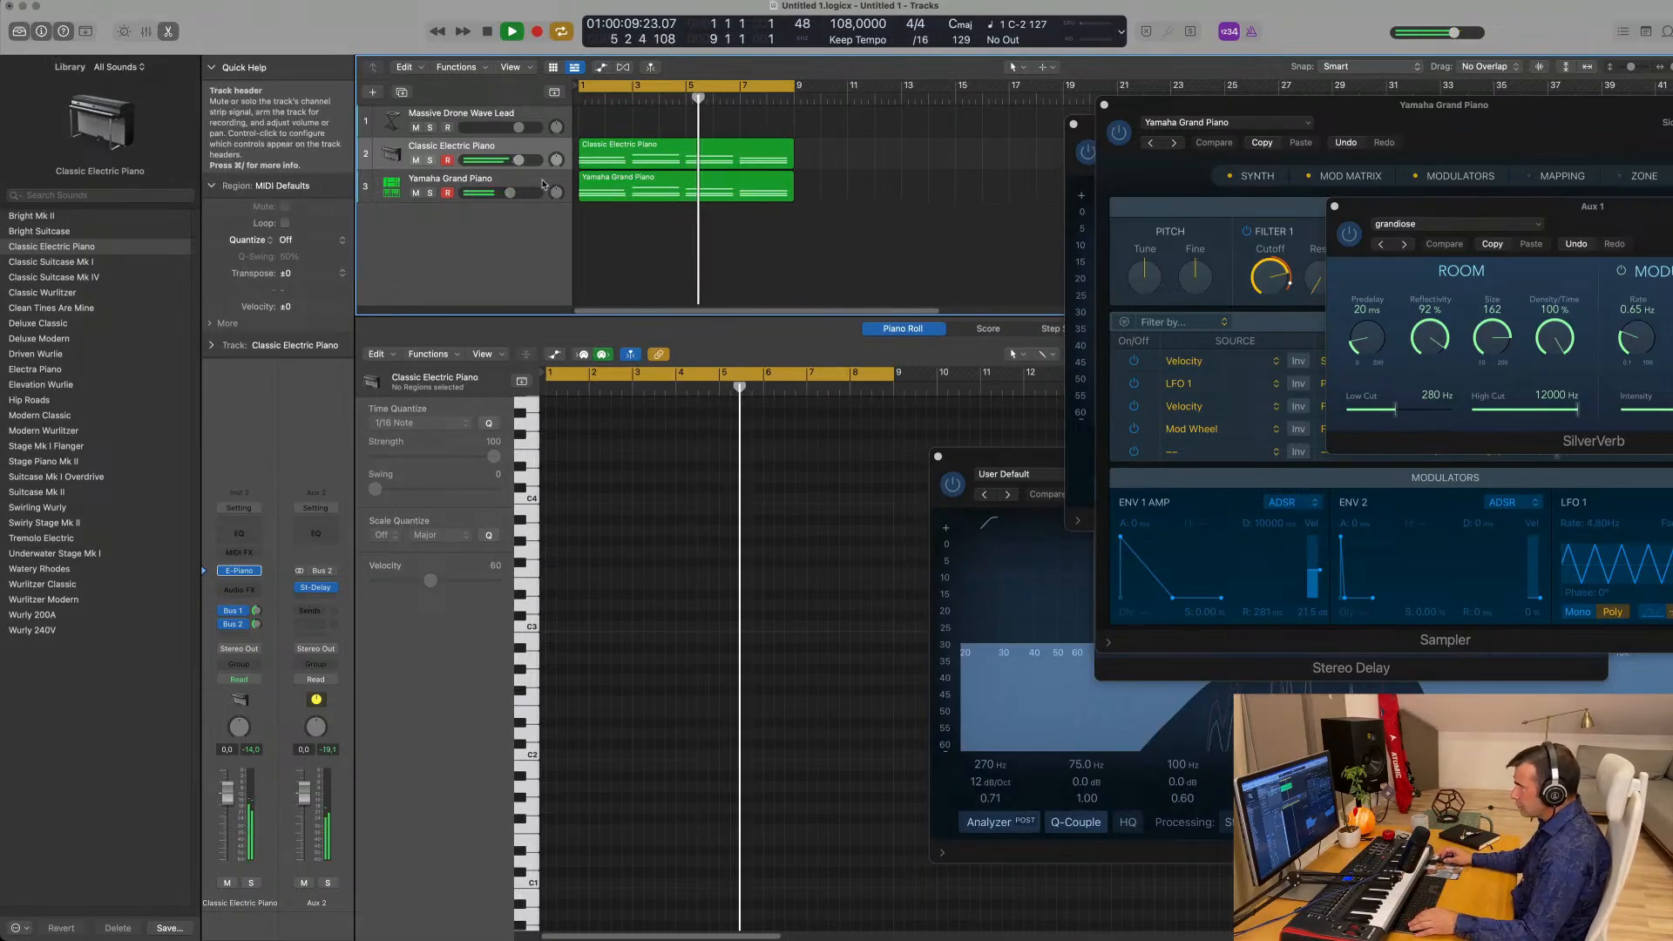
click(501, 185)
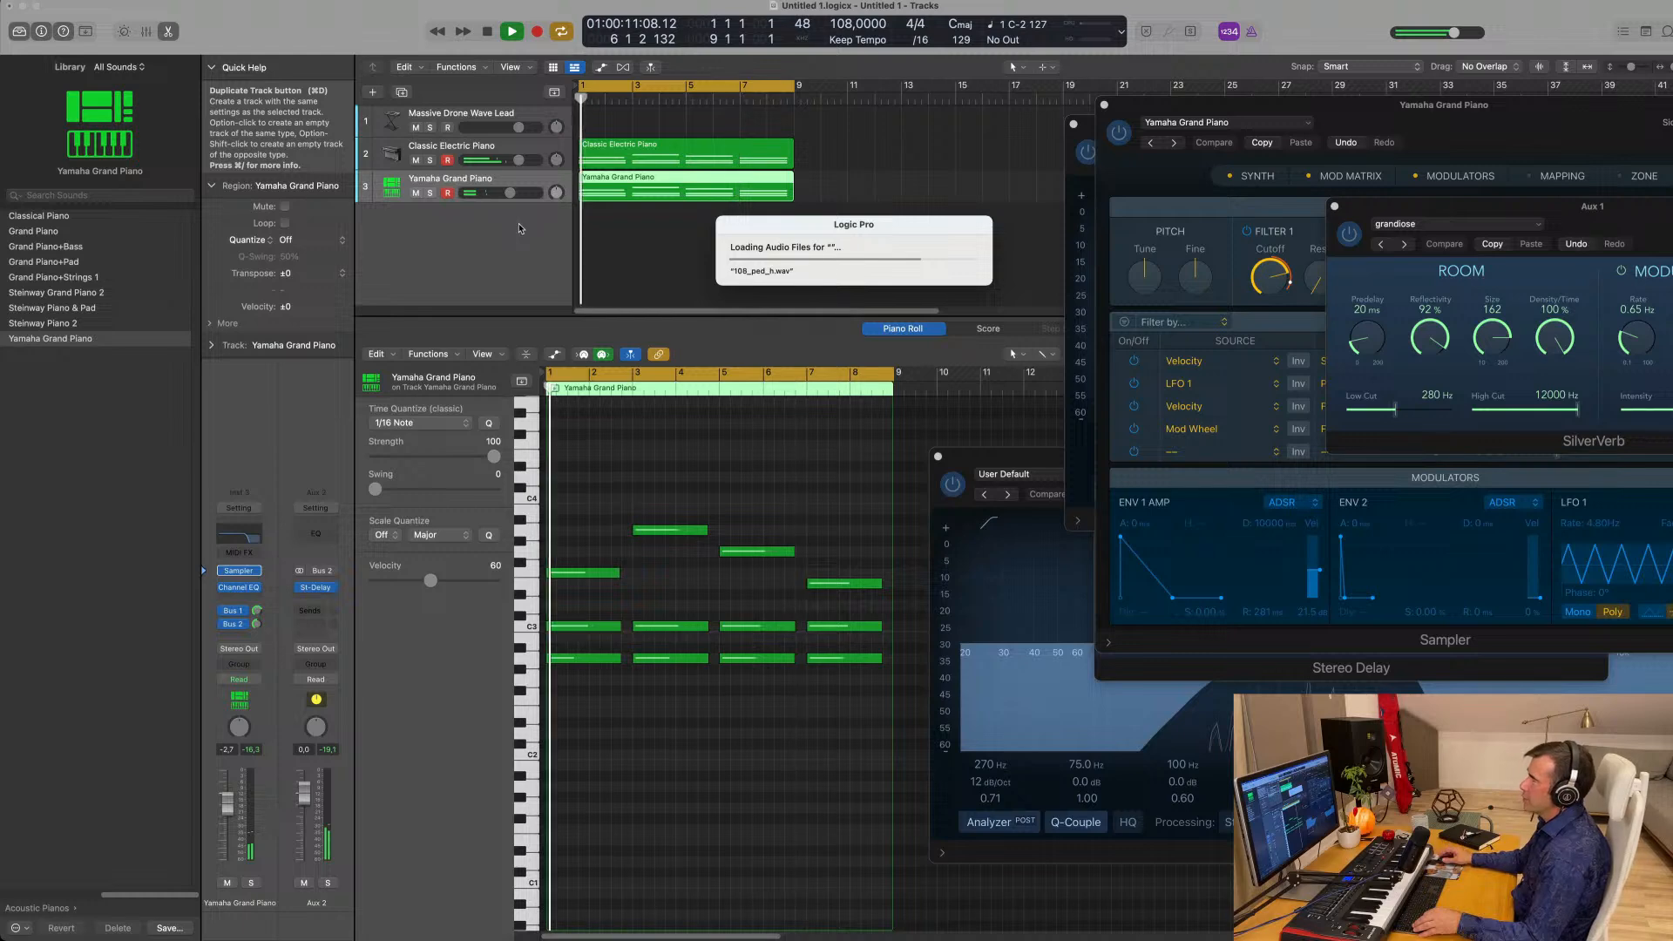
drag(655, 187, 657, 221)
Delete the two lower notes of every chord in the track 4 region and transpose the remaining top notes down three octaves.
drag(580, 600, 924, 741)
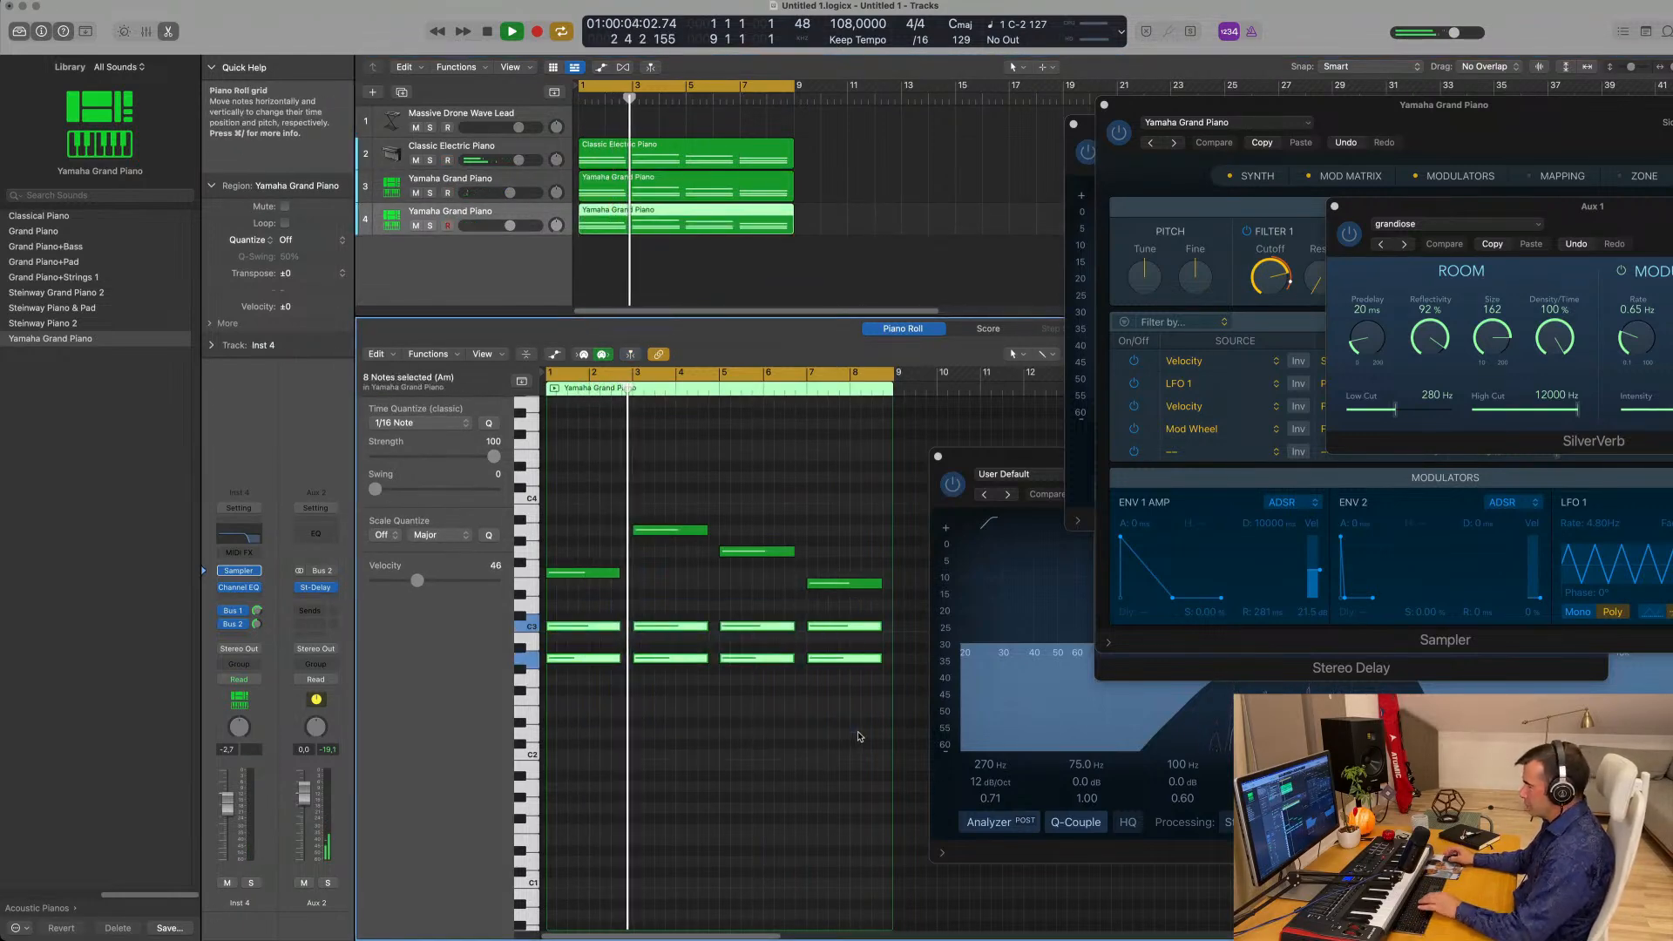
key(Delete)
drag(568, 510, 903, 669)
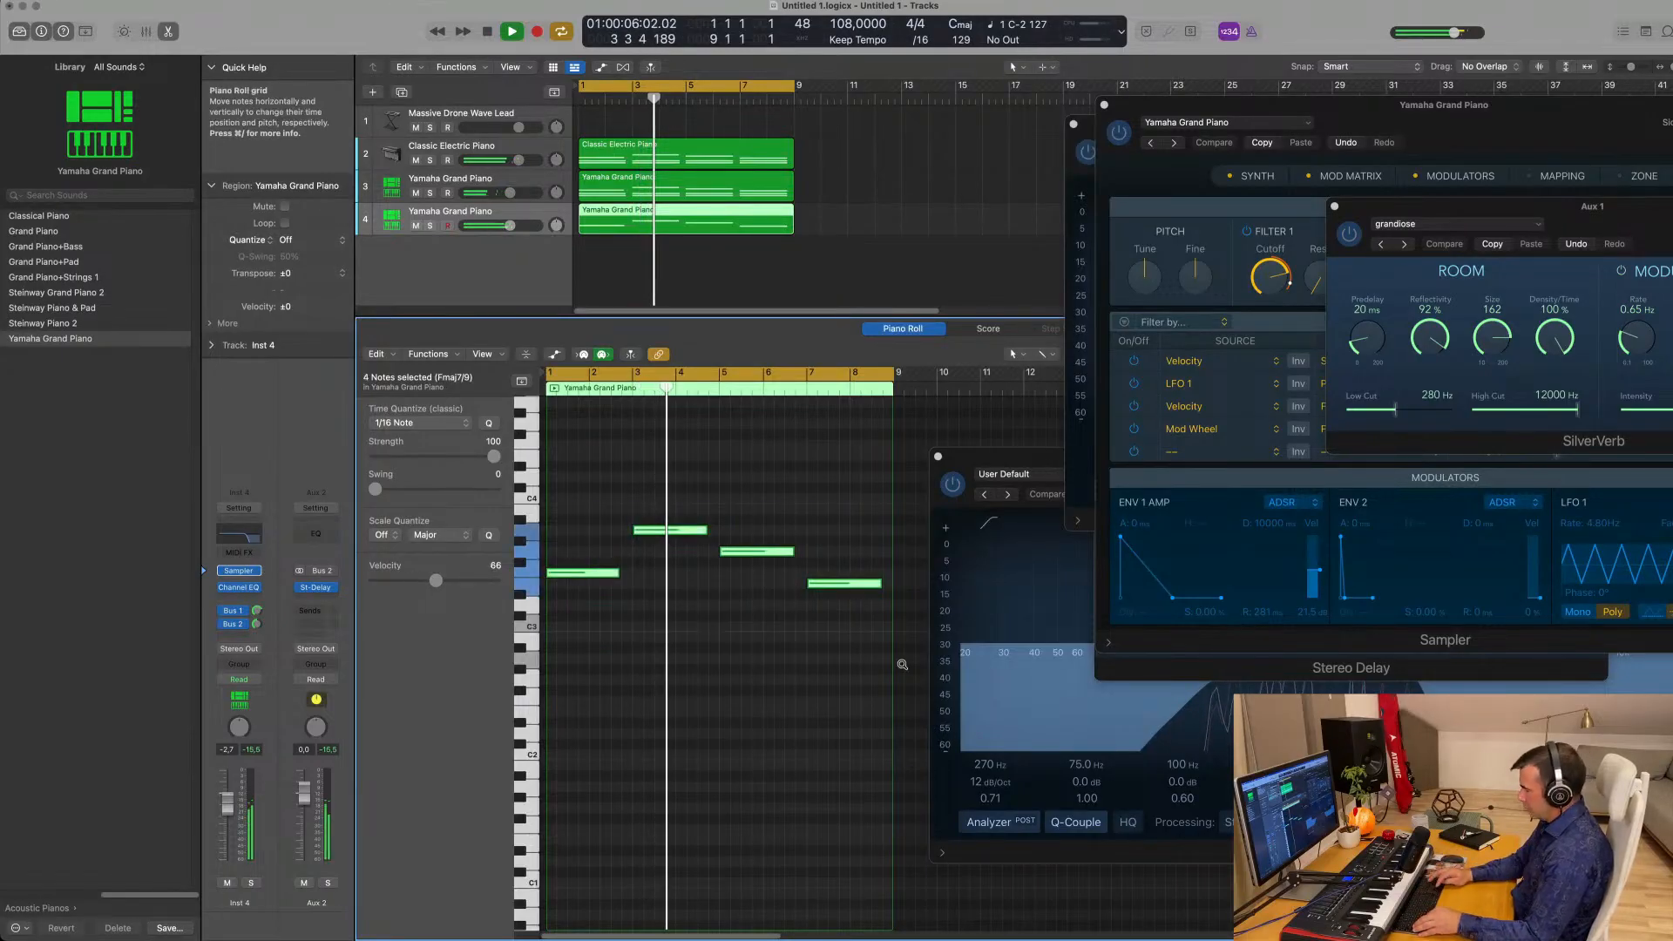
key(shift+alt+Down)
key(shift+alt+Down)
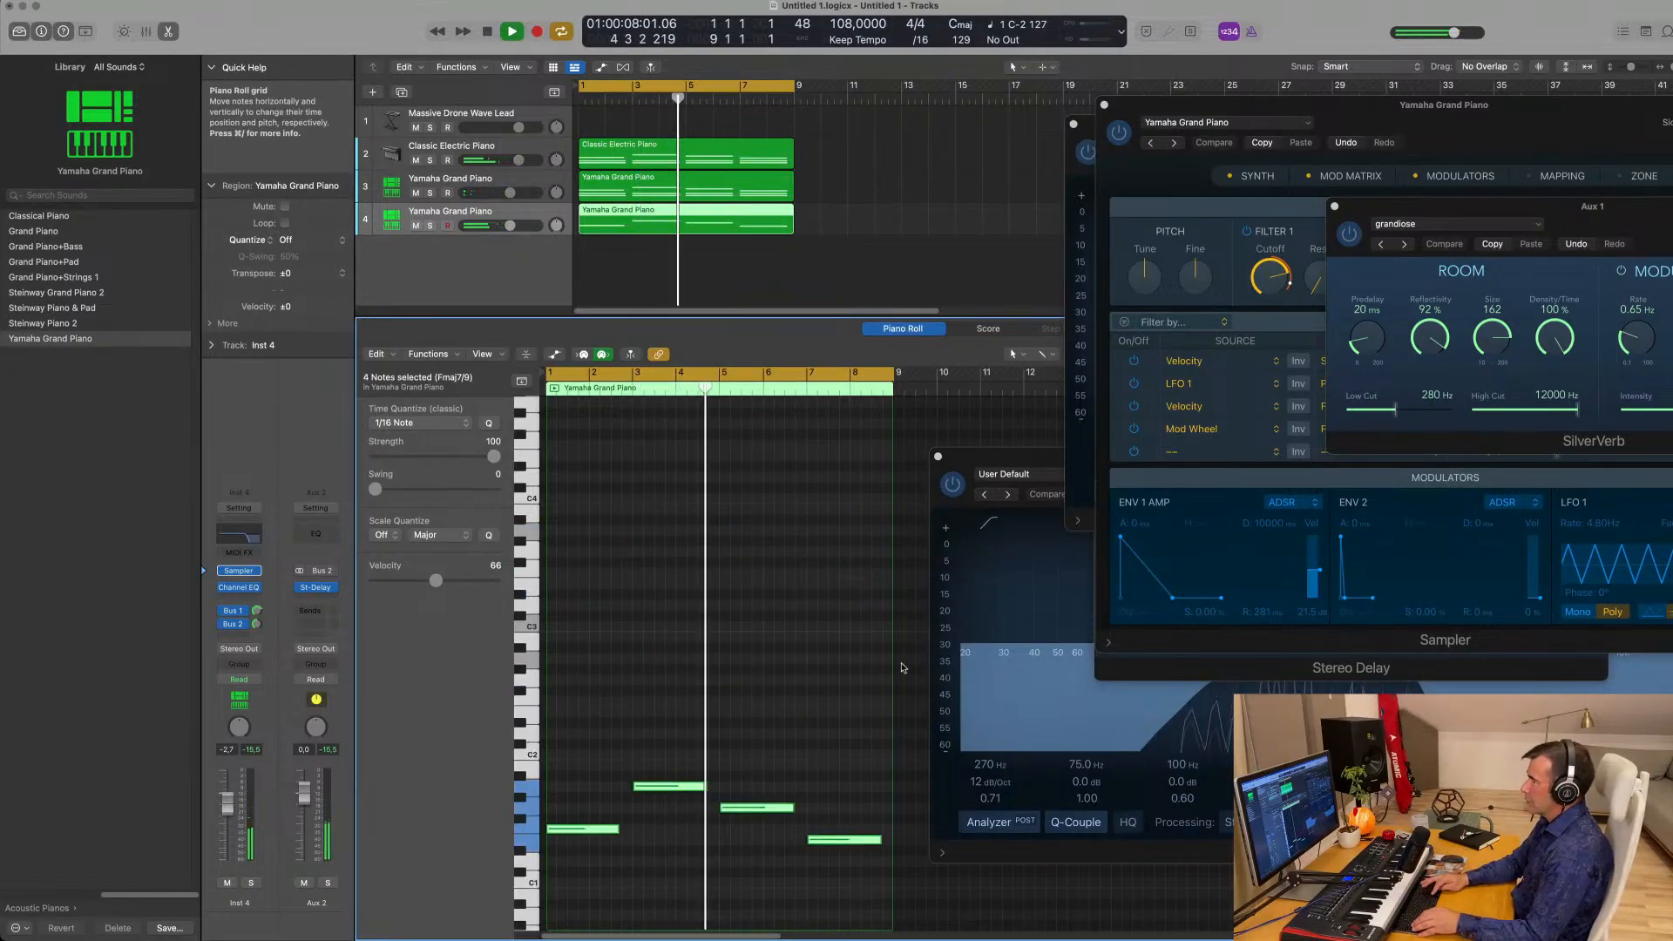
key(Return)
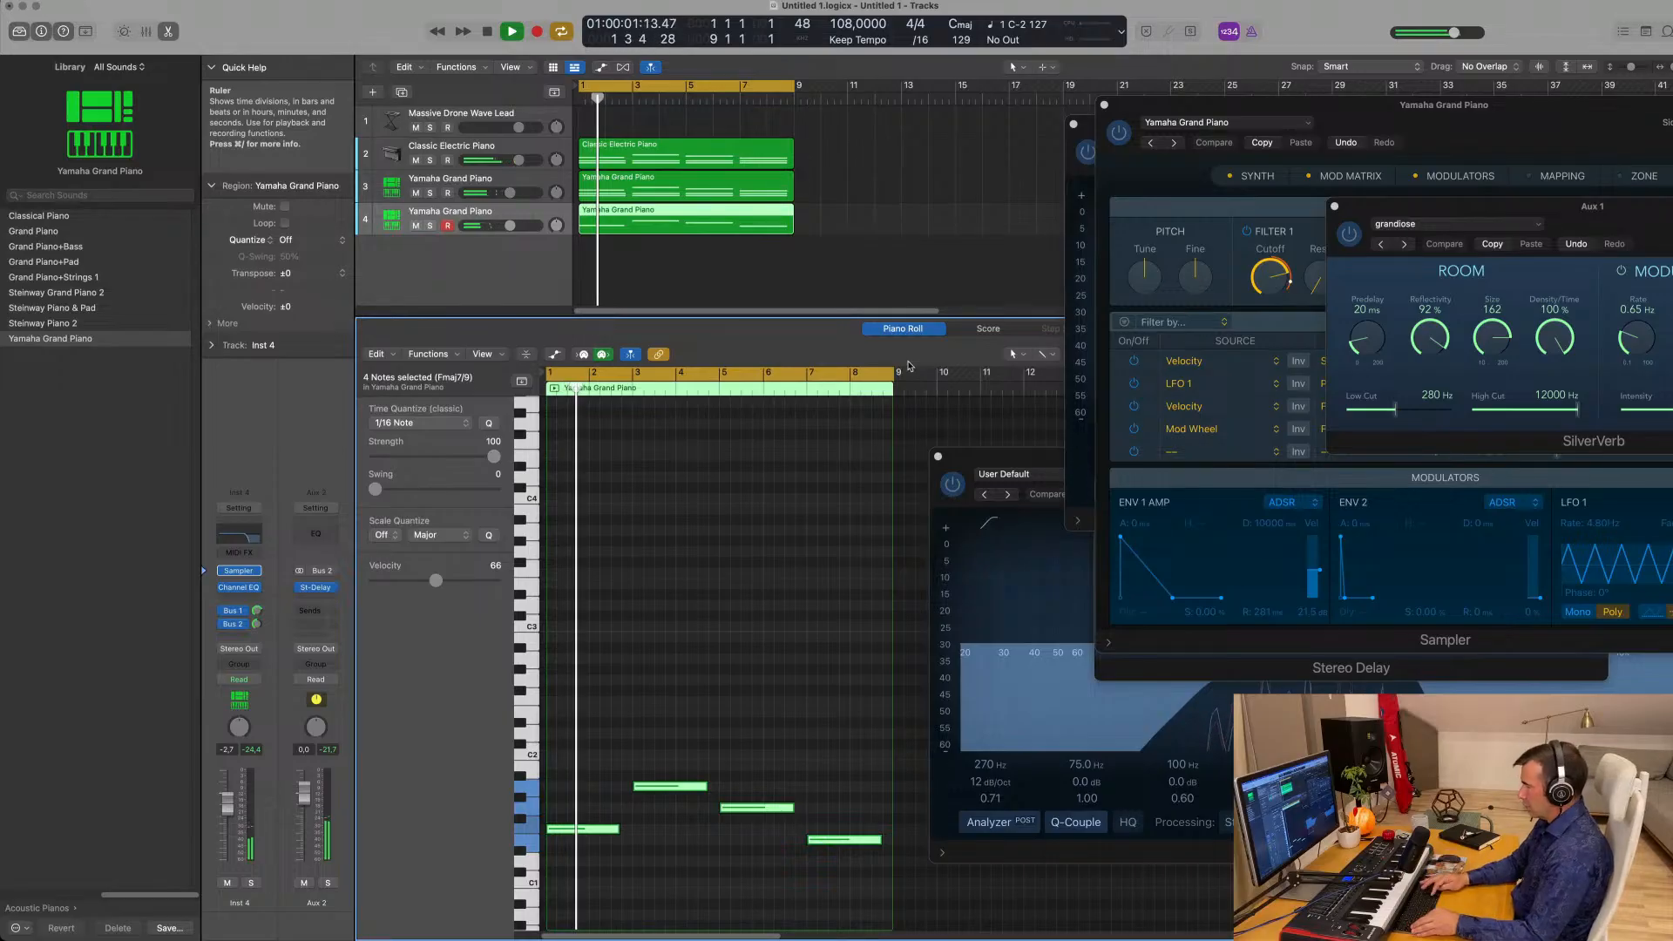
key(shift+alt+Down)
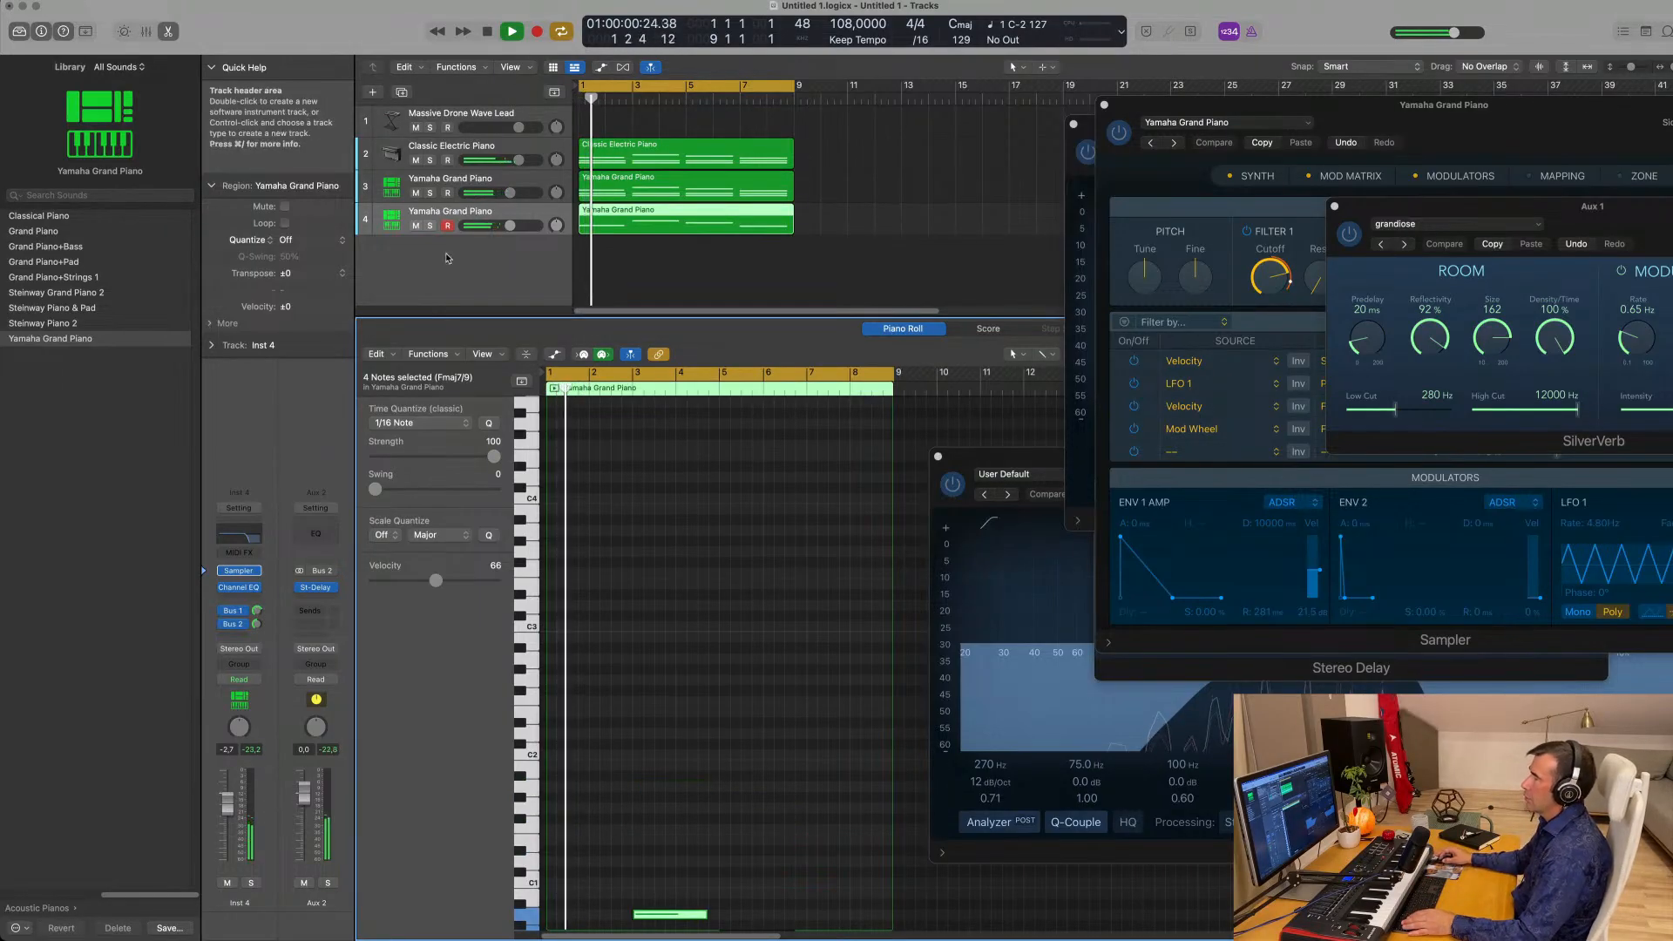
Play back the layered tracks from the start and raise the volume of track 4 to -2.3 dB.
click(509, 214)
key(super+Right)
key(super+Right)
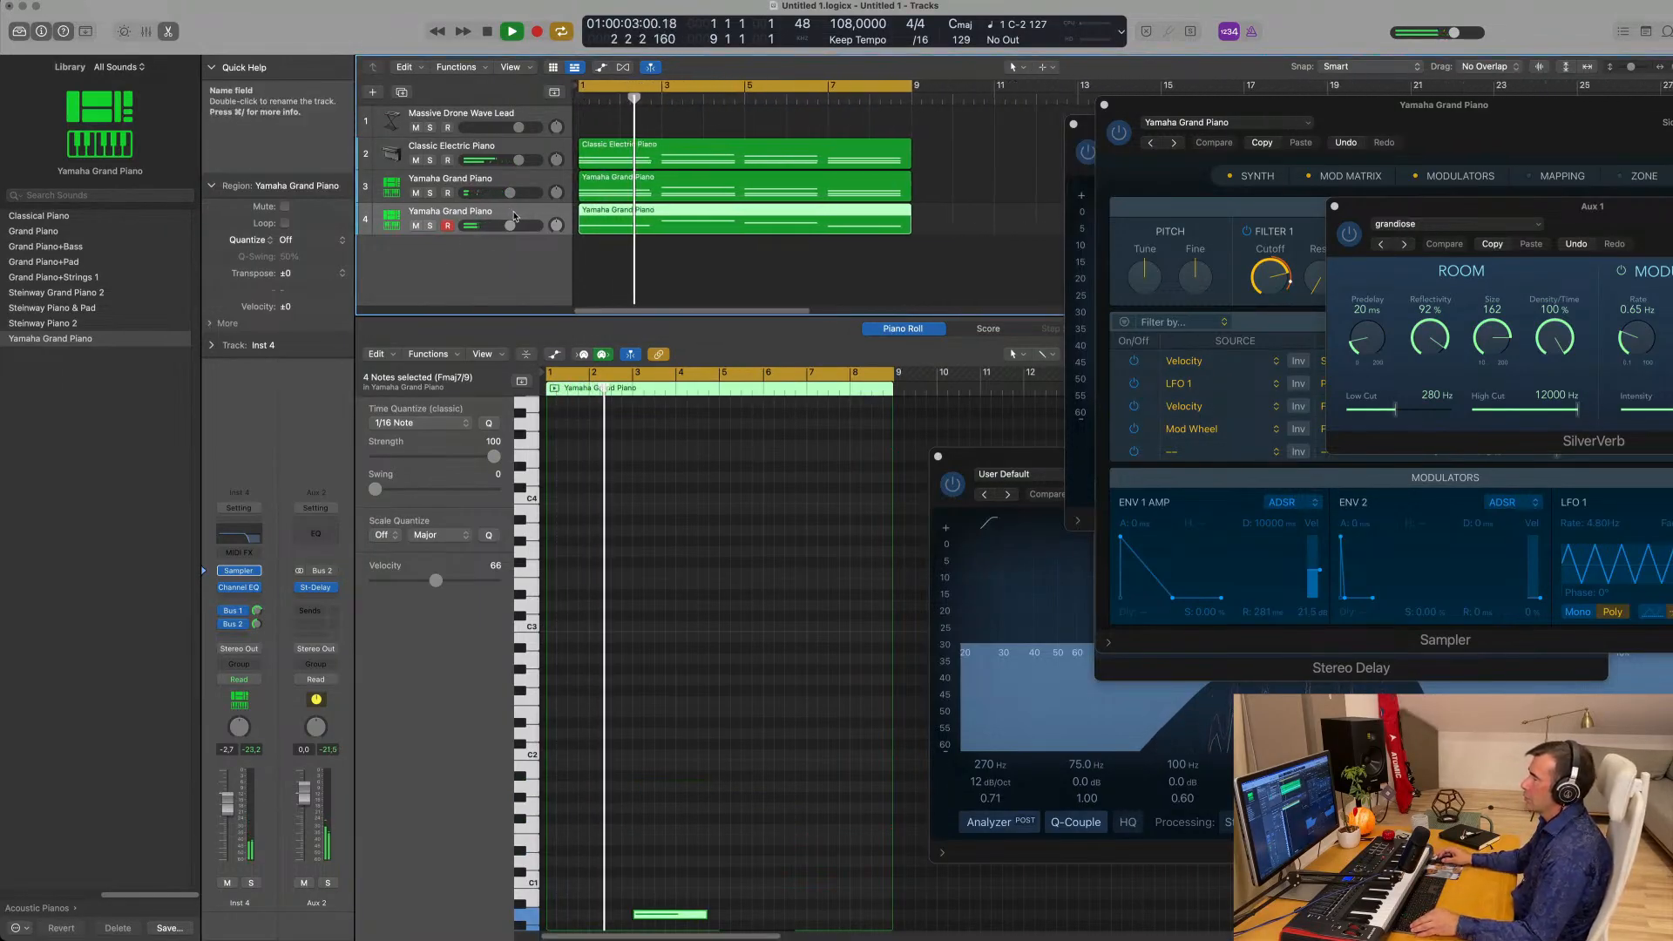
key(super+Left)
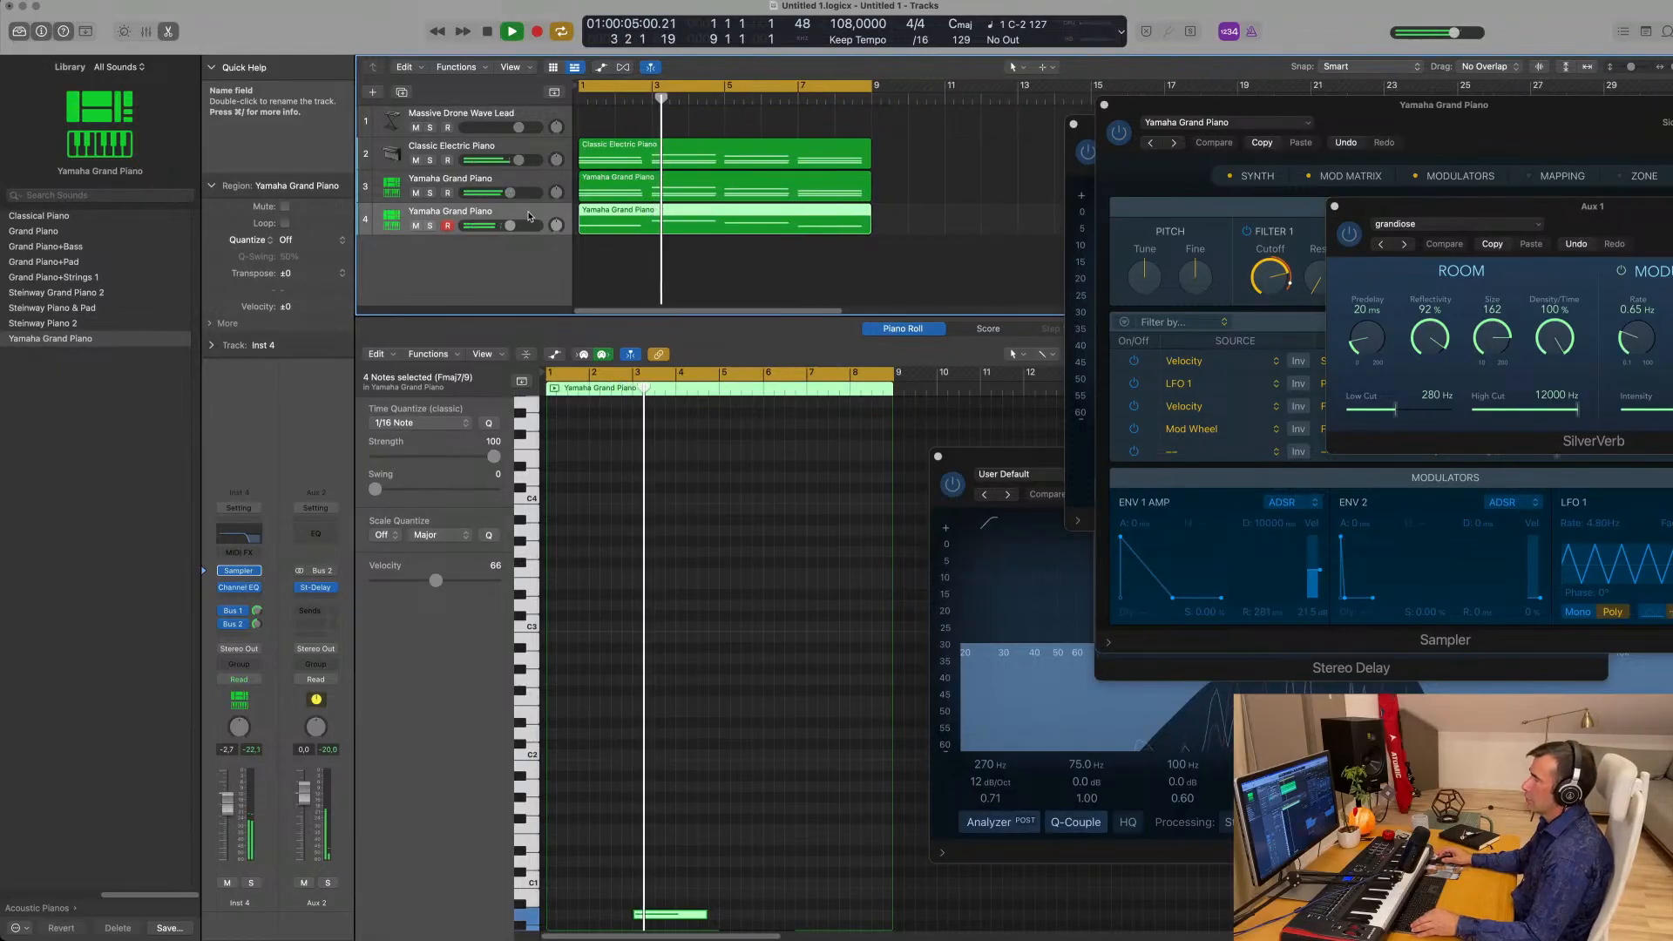
key(Return)
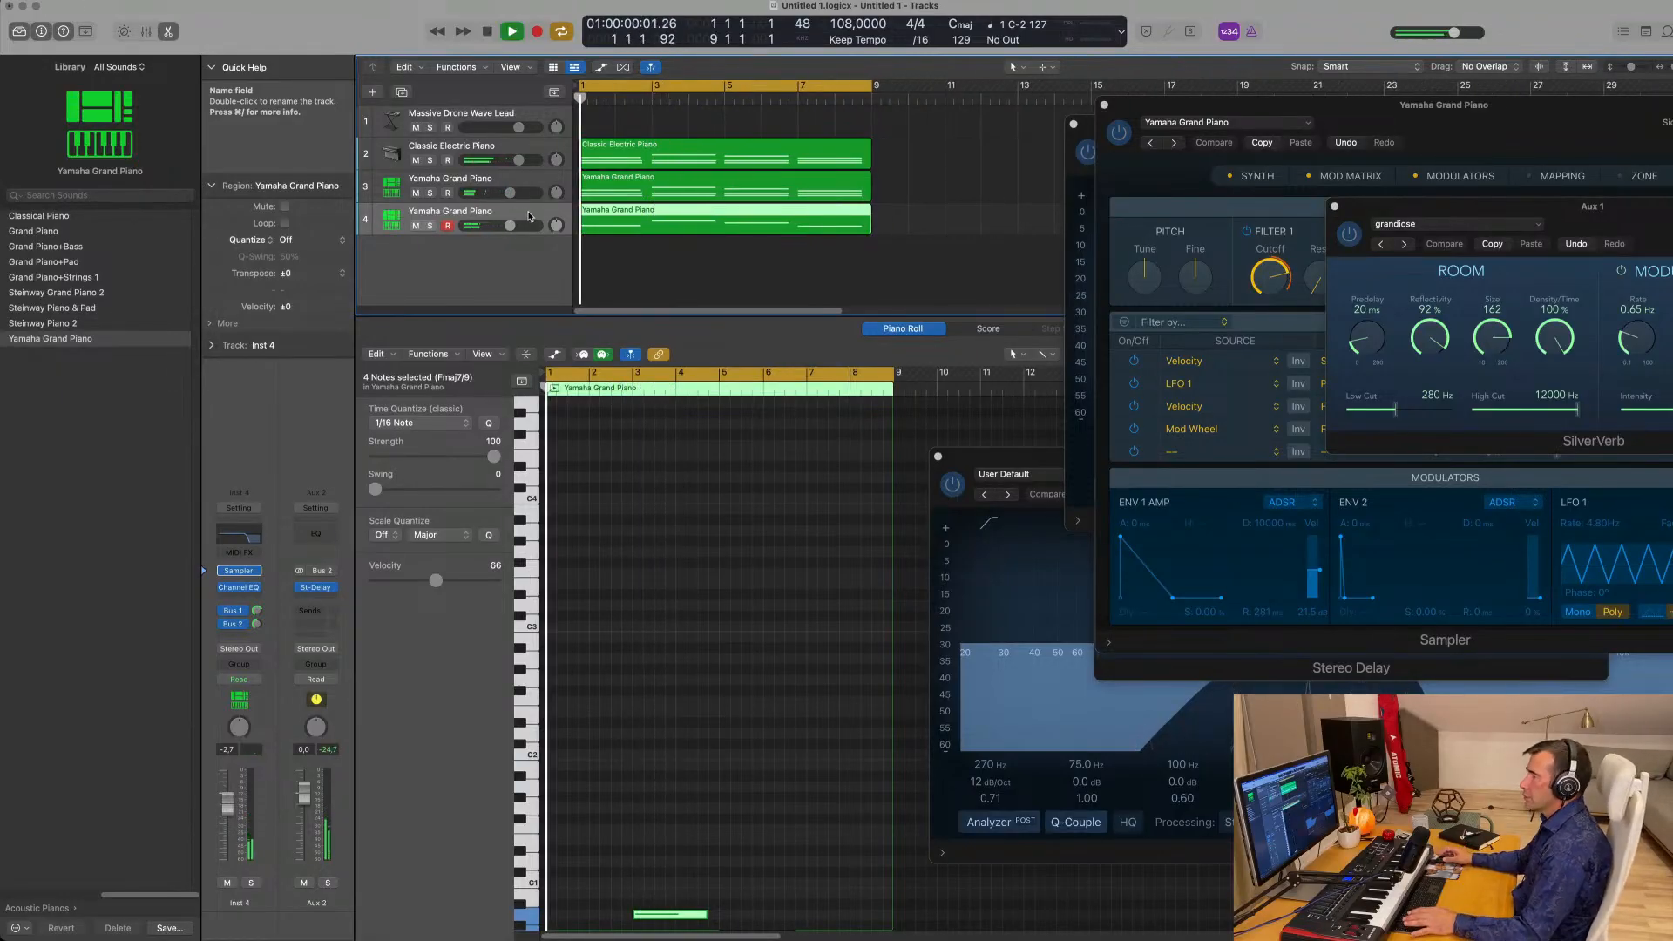
key(space)
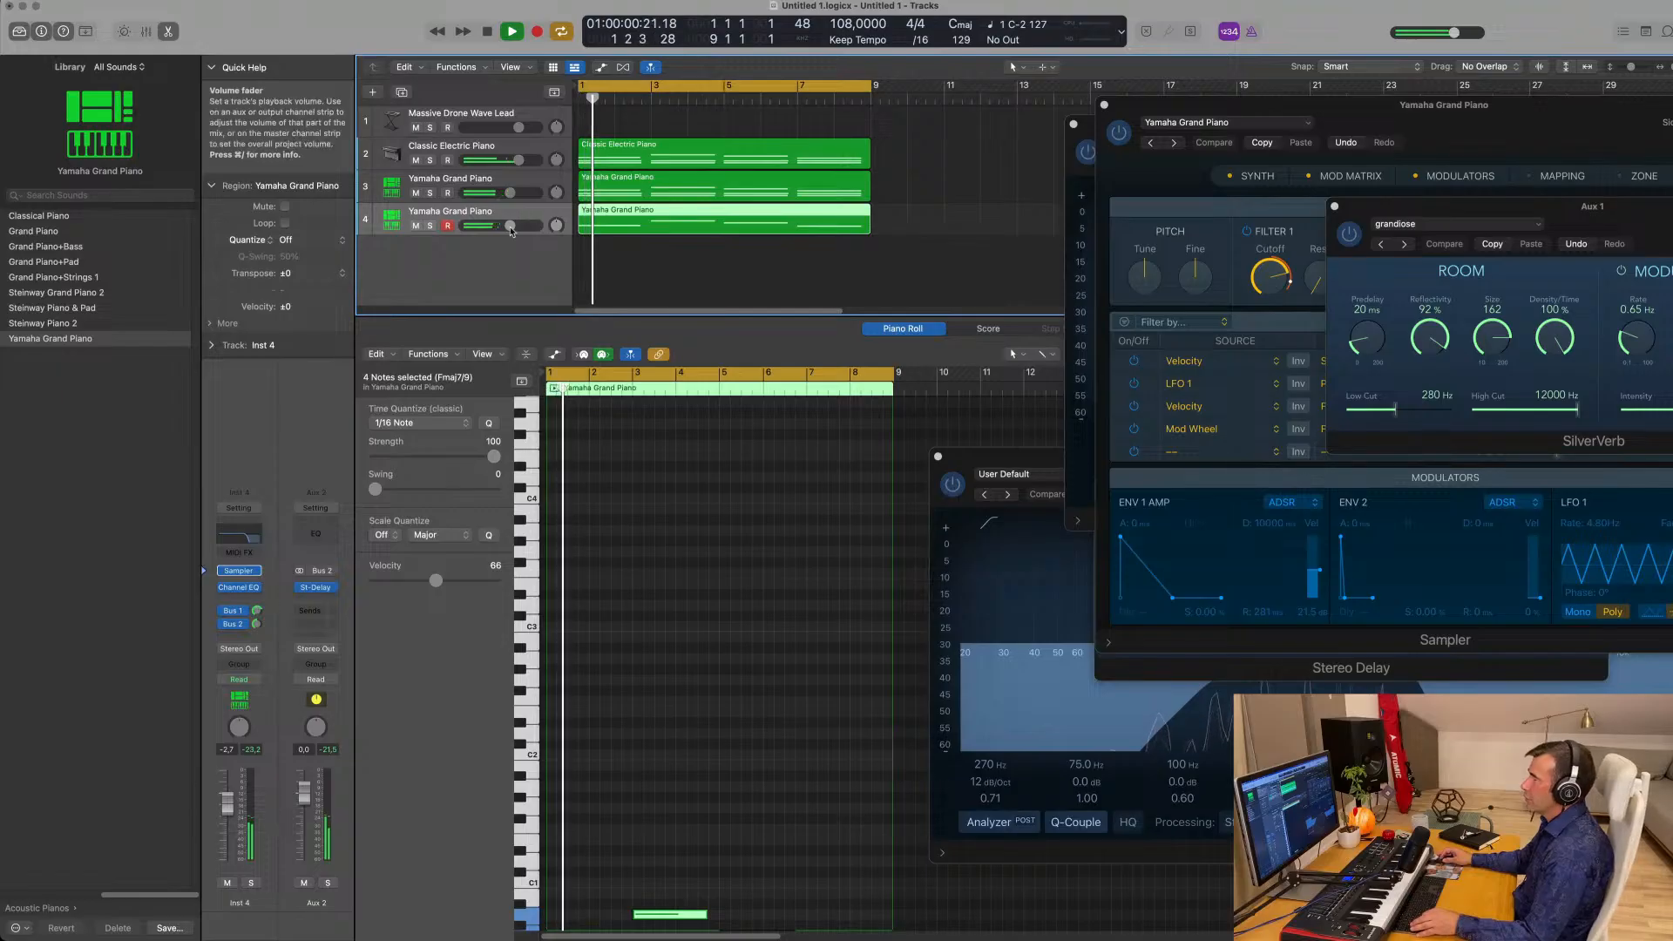
drag(523, 223, 525, 221)
key(Return)
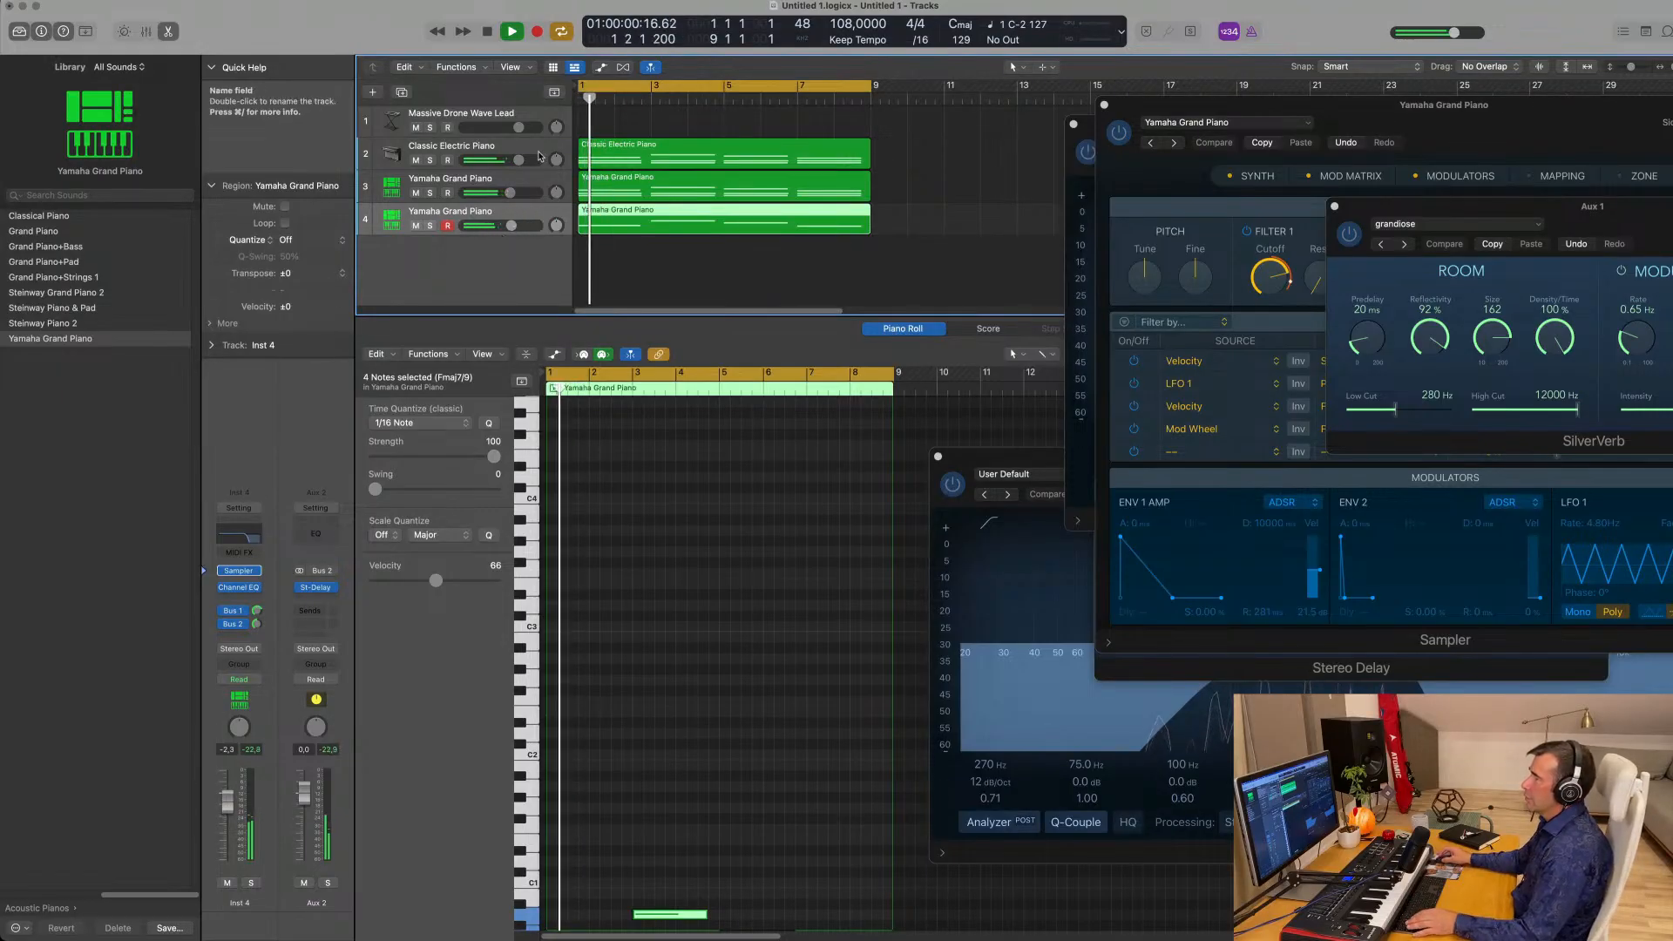
Duplicate track 4, copy its low-note region onto the new track 5, and stop playback.
key(super+d)
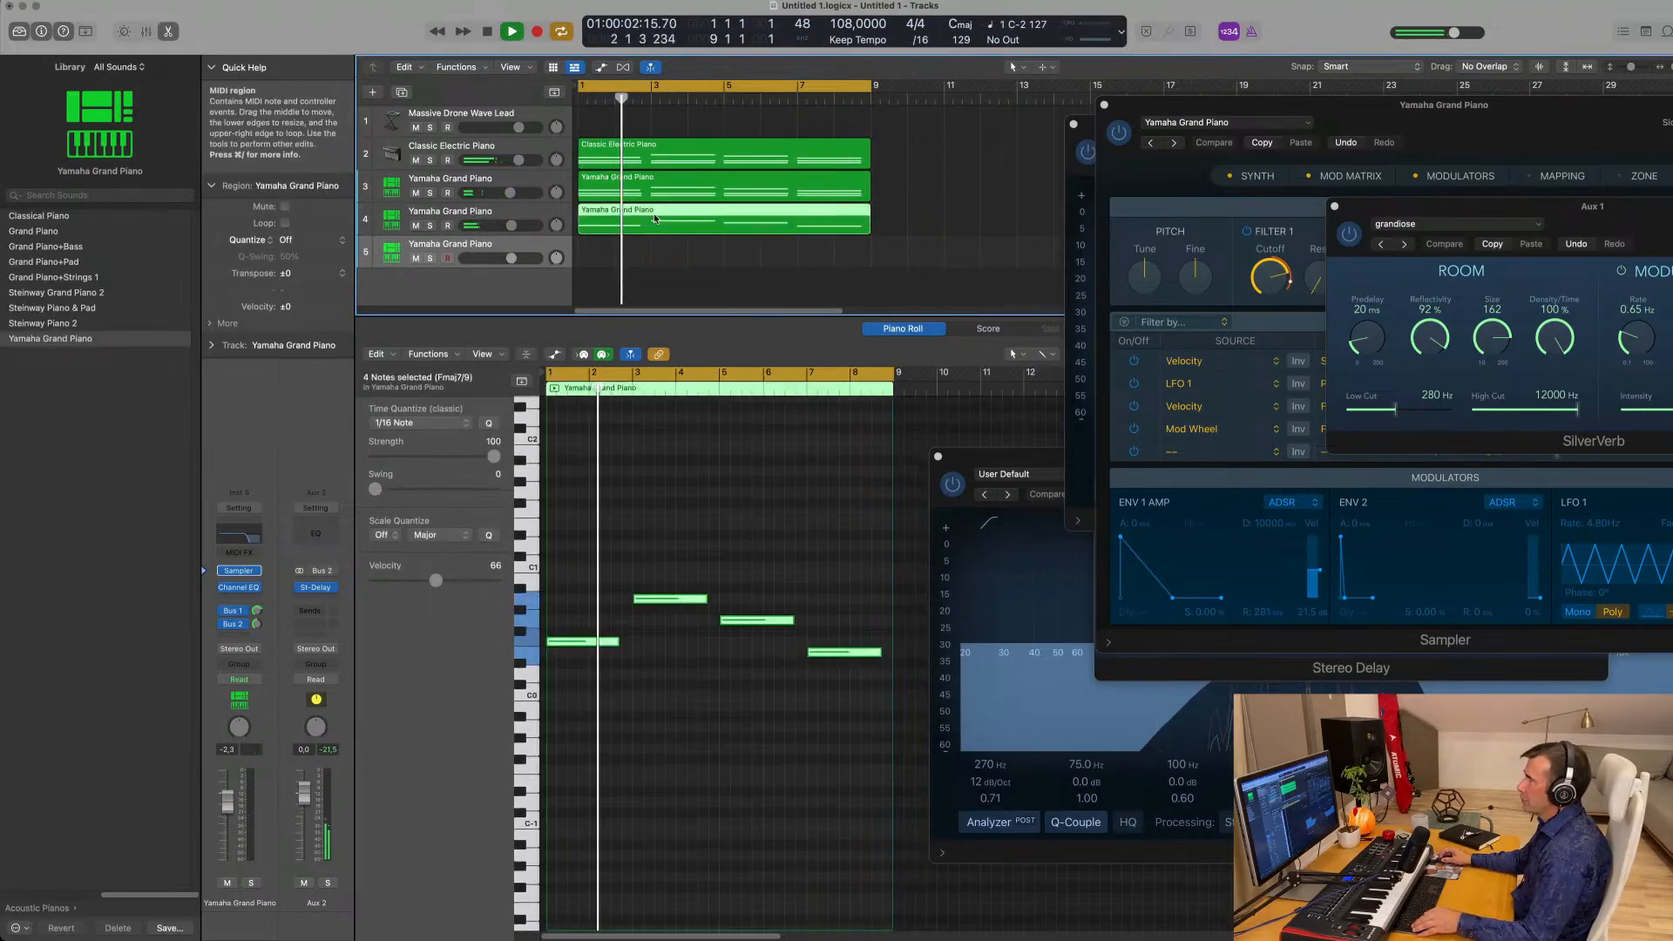
drag(654, 231, 655, 253)
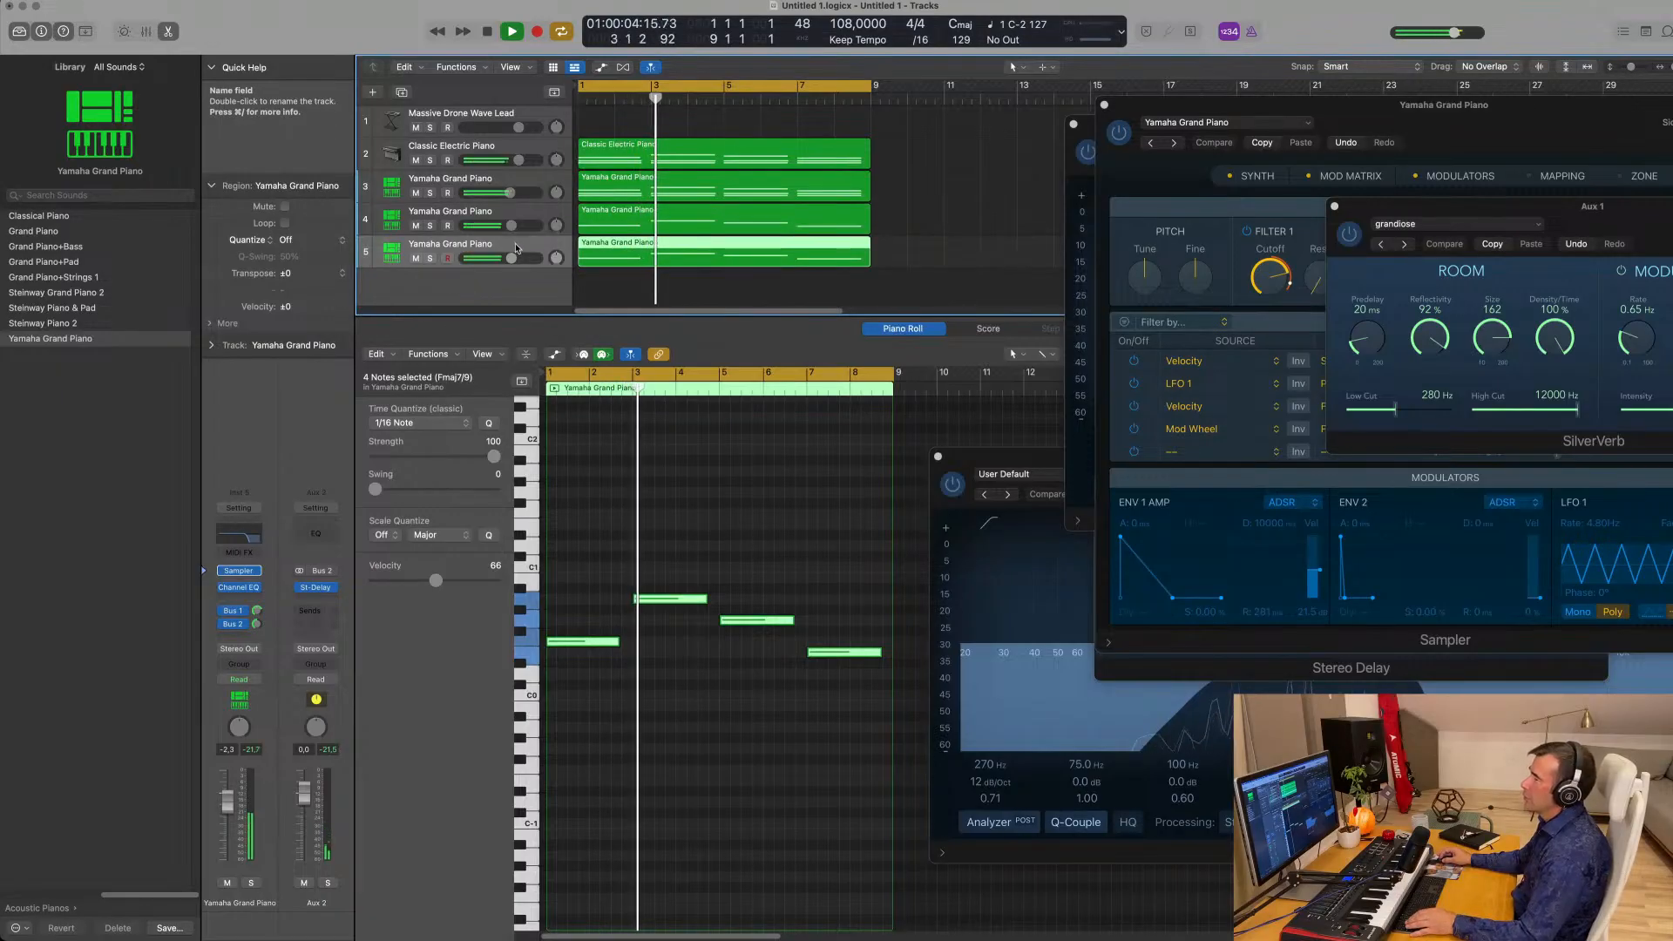
key(space)
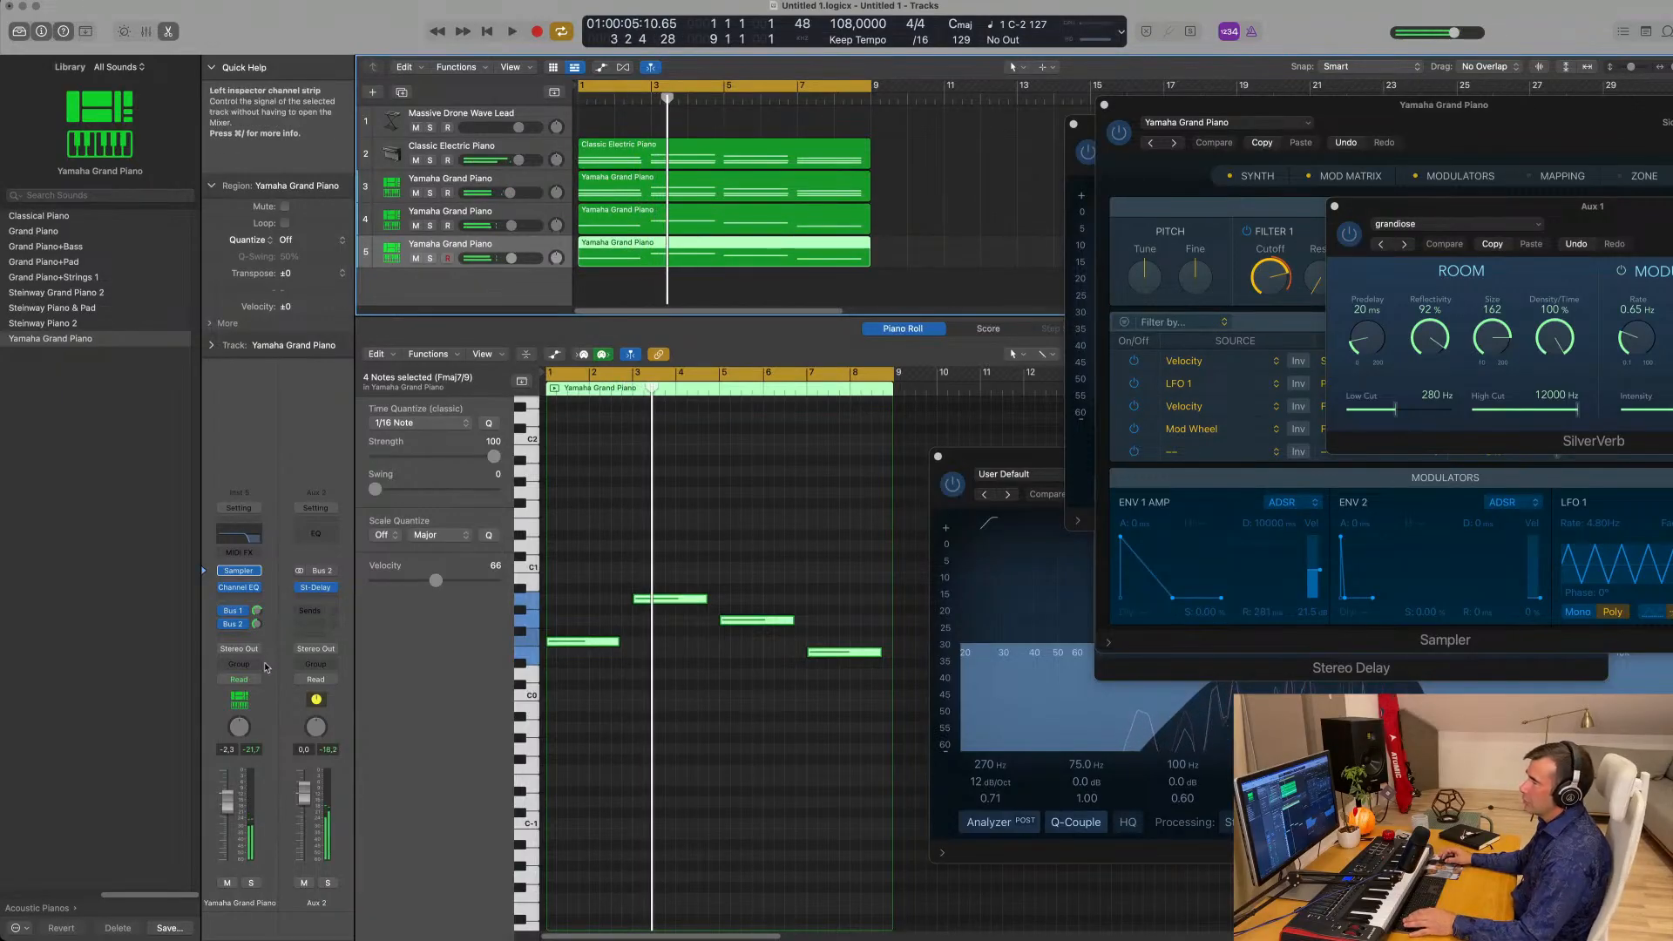
Replace the Sampler instrument on track 5 with a stereo Alchemy synth.
click(255, 571)
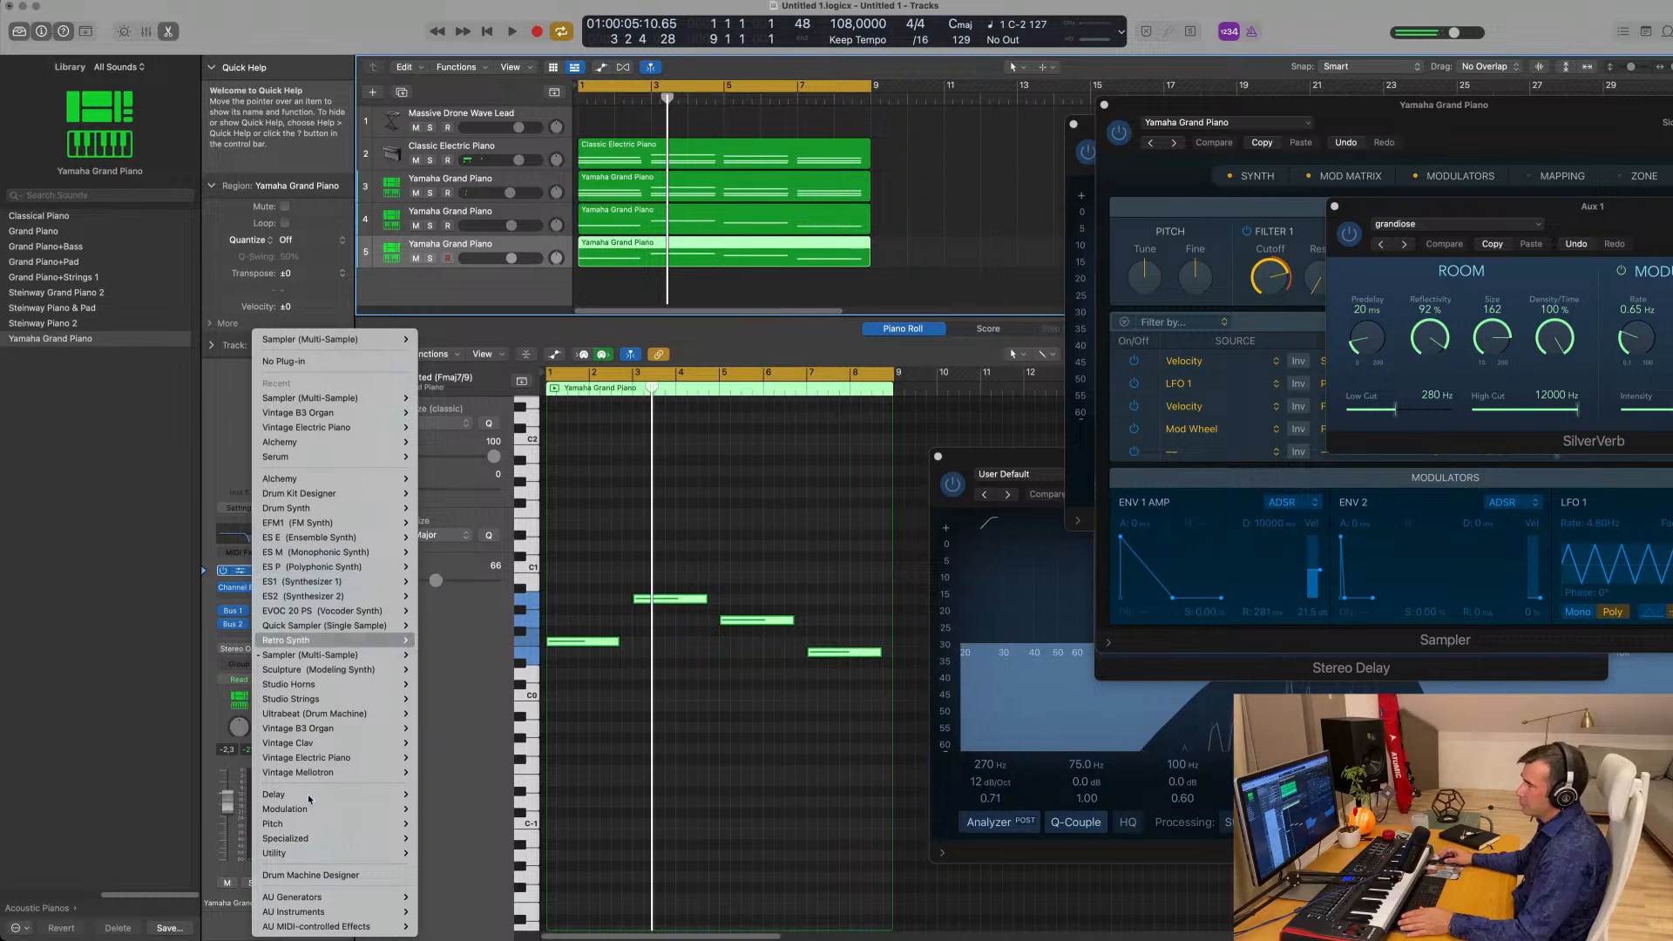
mouse_move(358, 687)
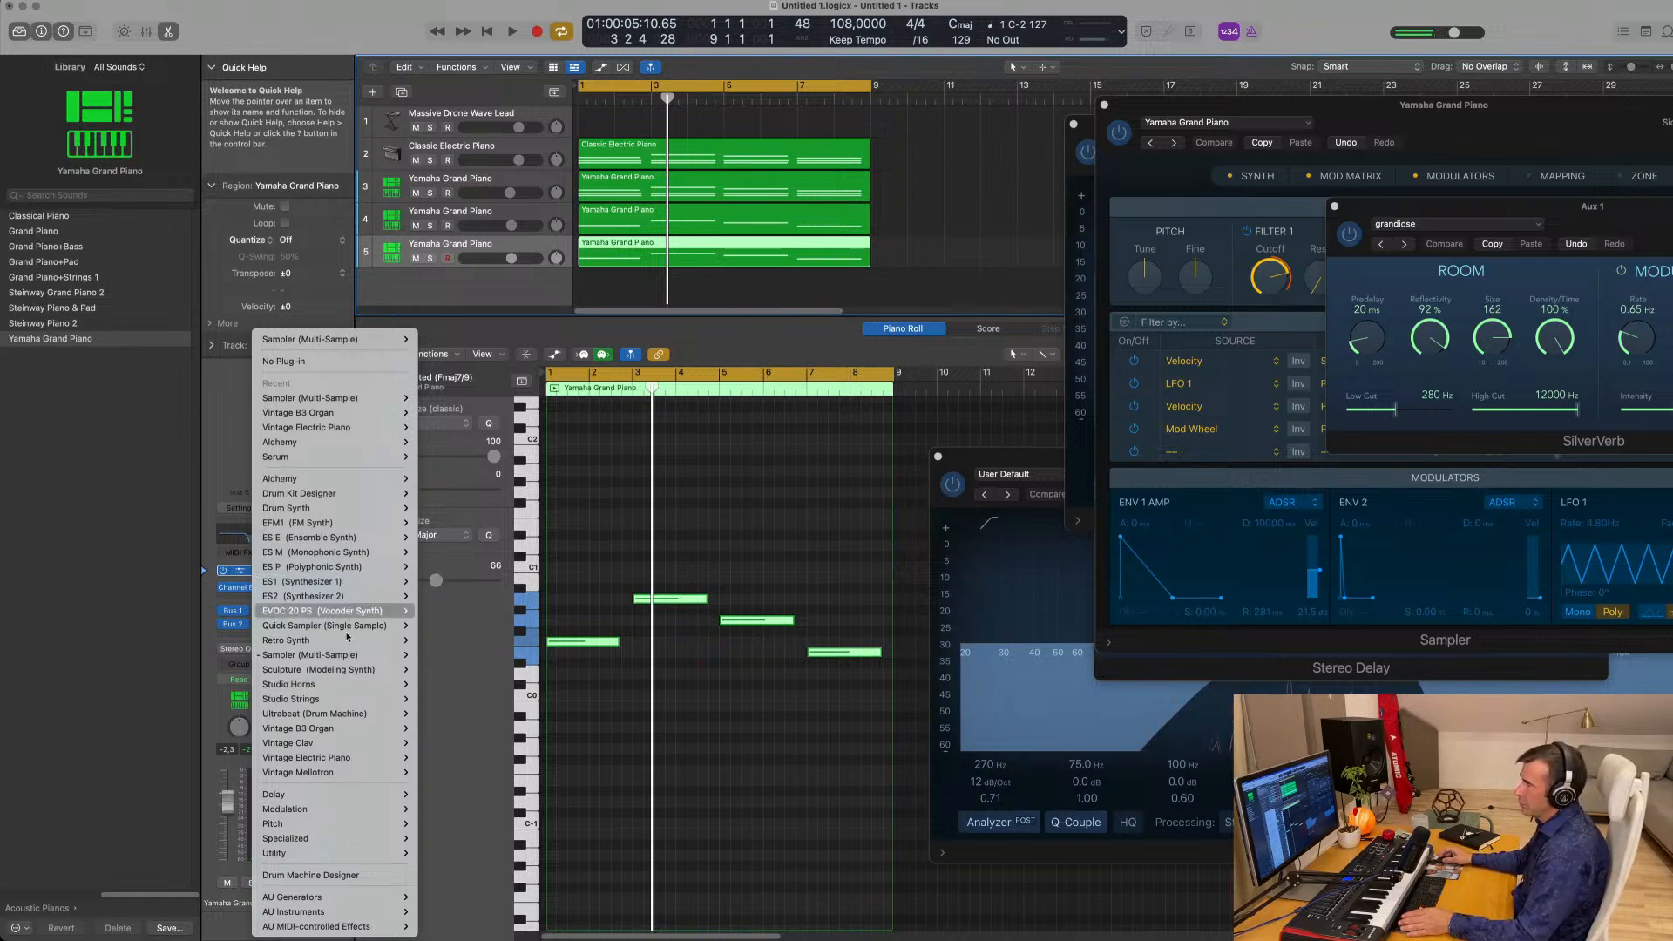
mouse_move(349, 653)
mouse_move(360, 482)
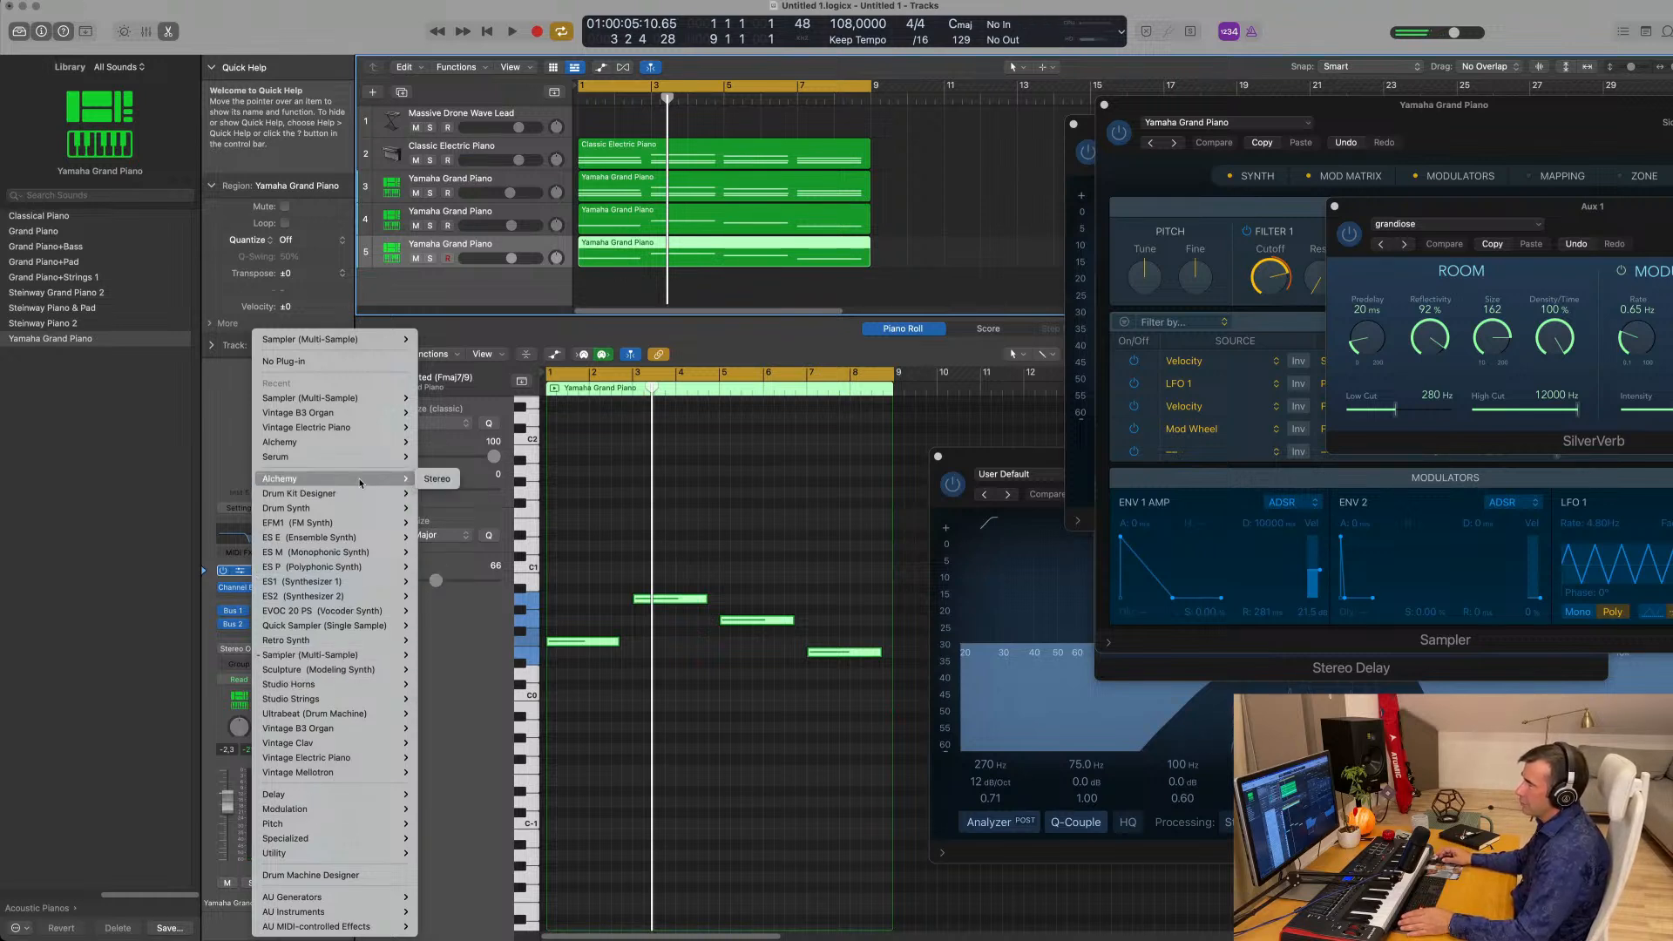
click(424, 480)
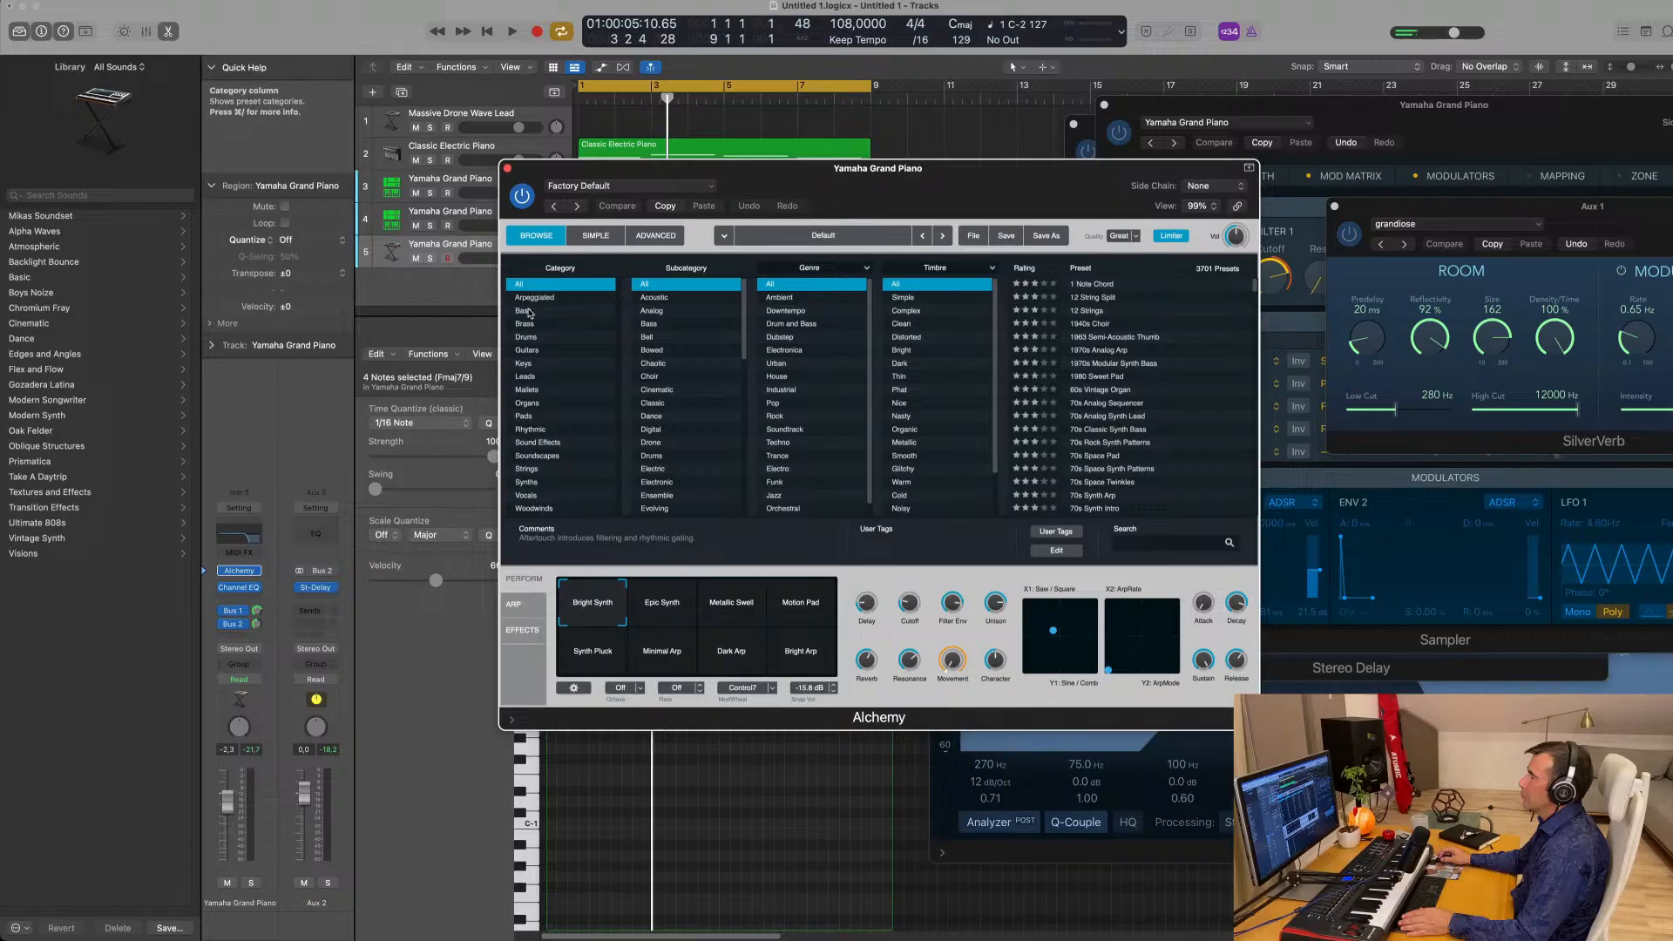
Search the Alchemy presets for "bass pad".
click(1167, 549)
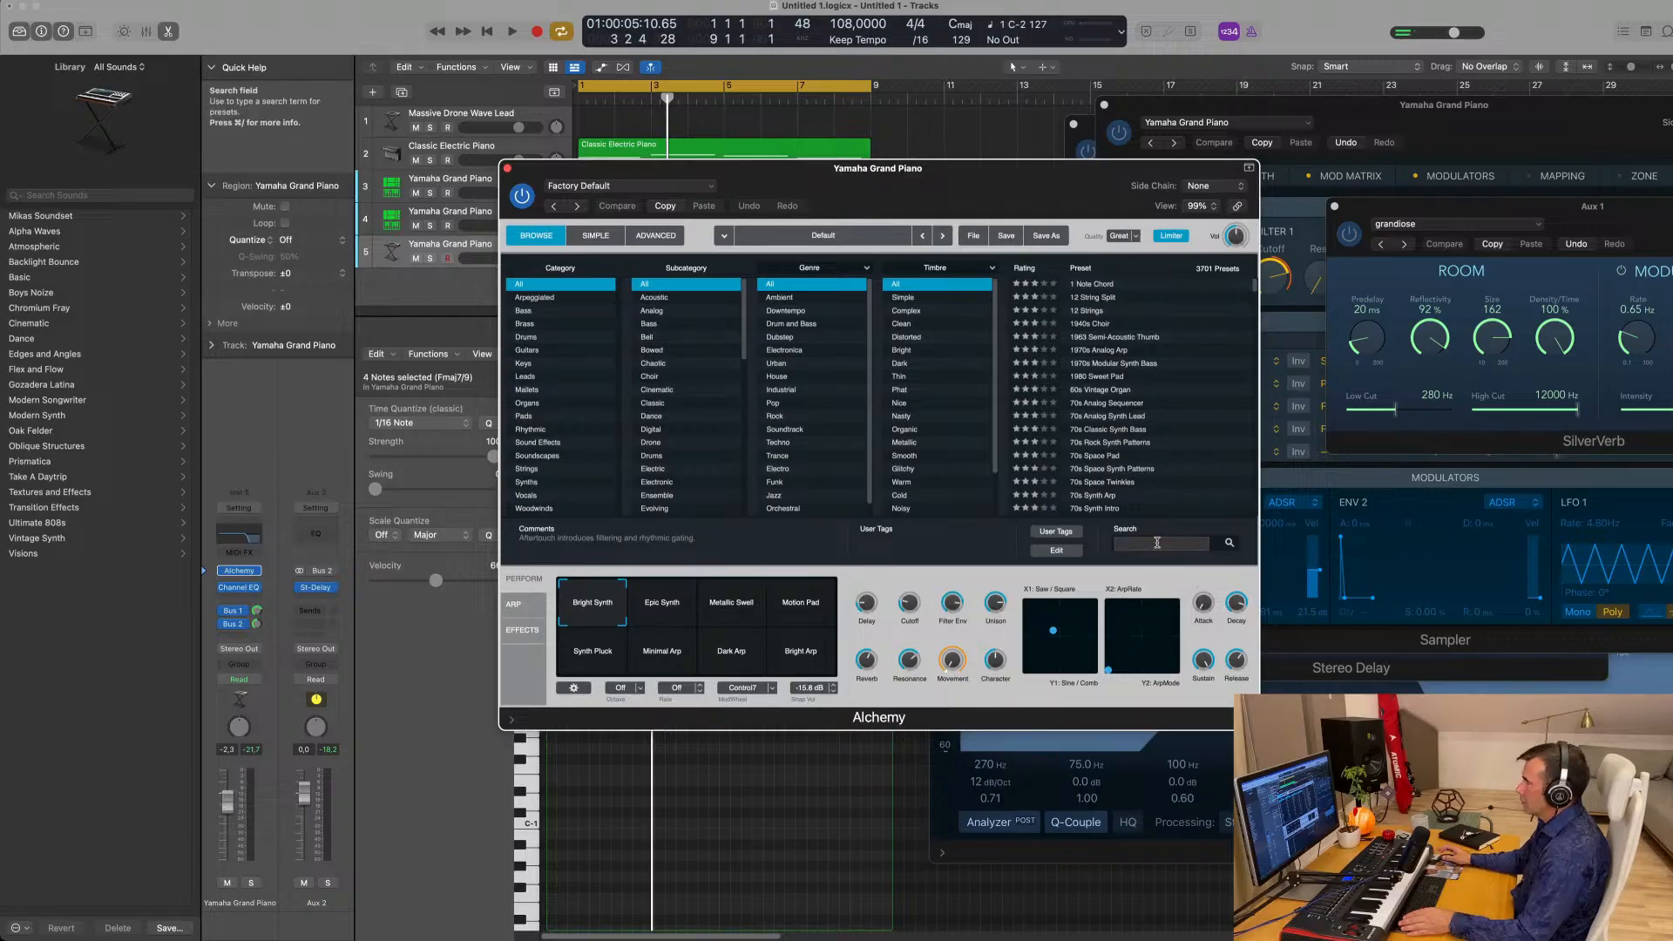
text(bass opad)
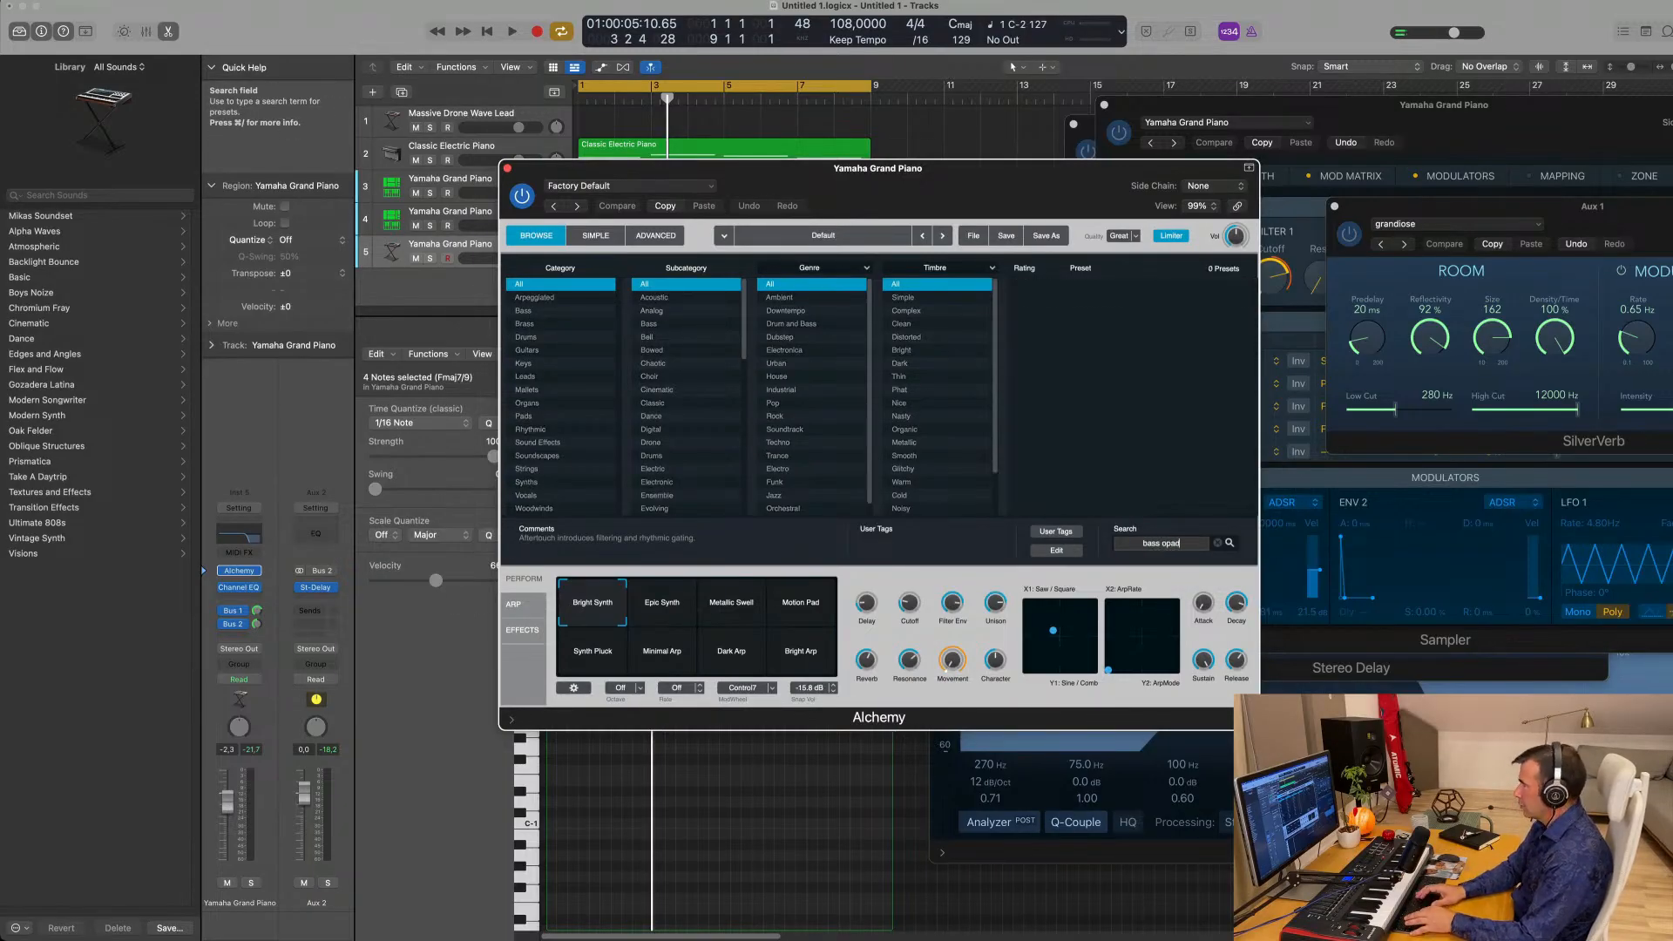
key(BackSpace)
key(BackSpace)
key(BackSpace)
key(BackSpace)
text(pad)
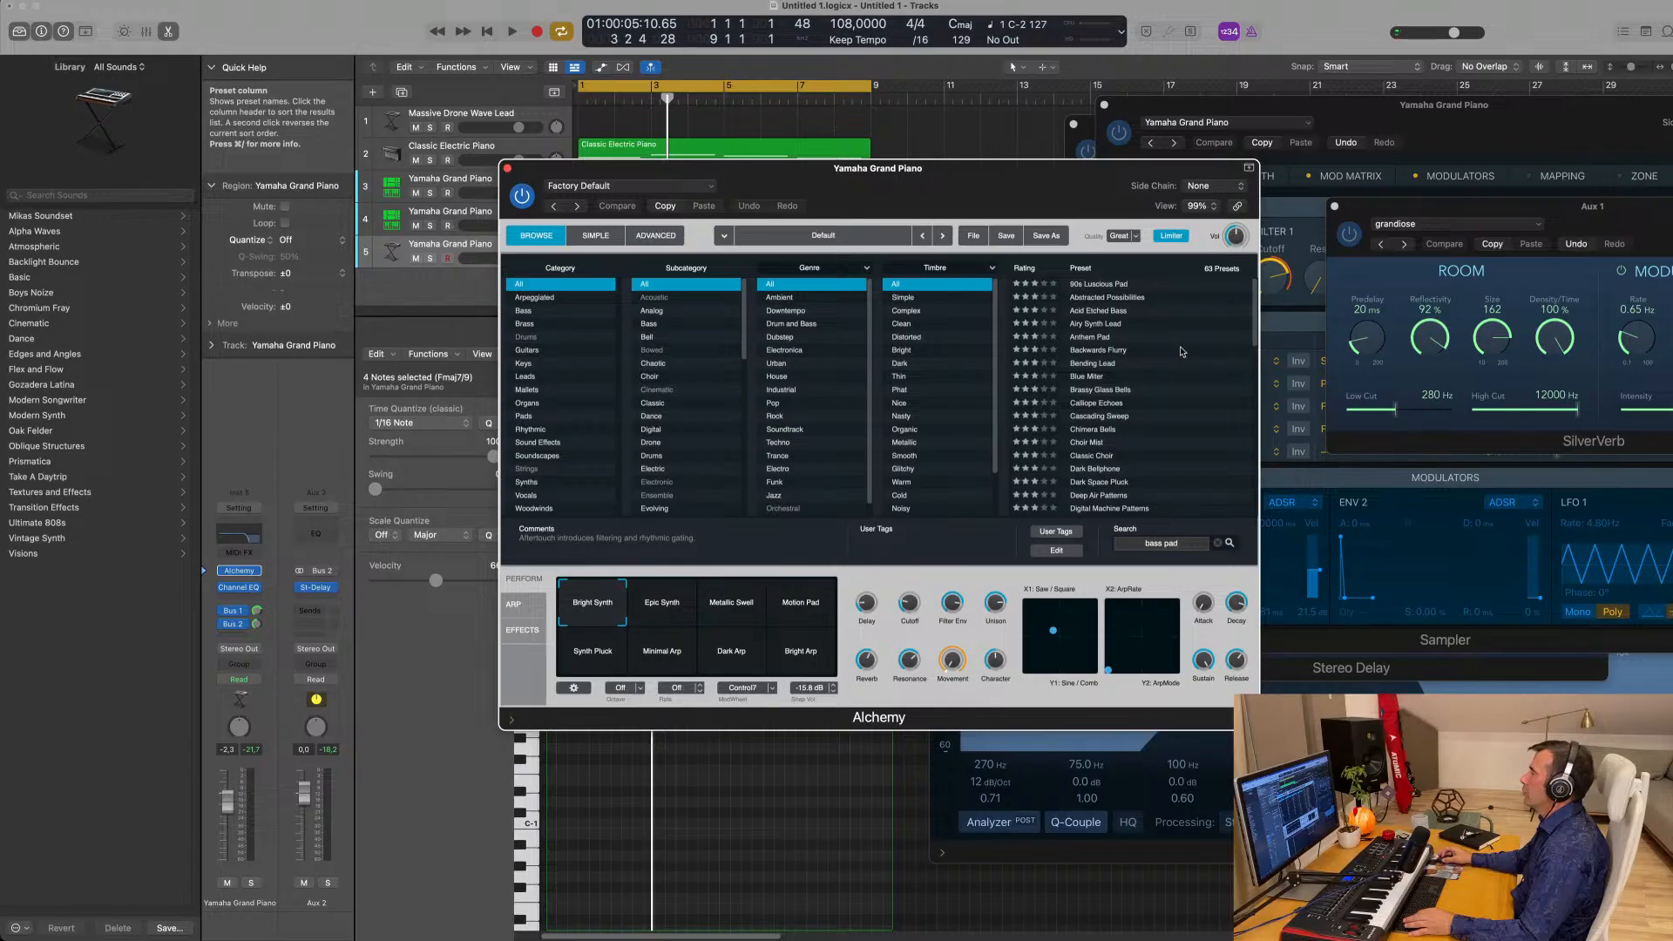
Load the Dark Space Pluck preset from the search results and move the Alchemy window clear of the track headers.
scroll(1098, 326, down, 5)
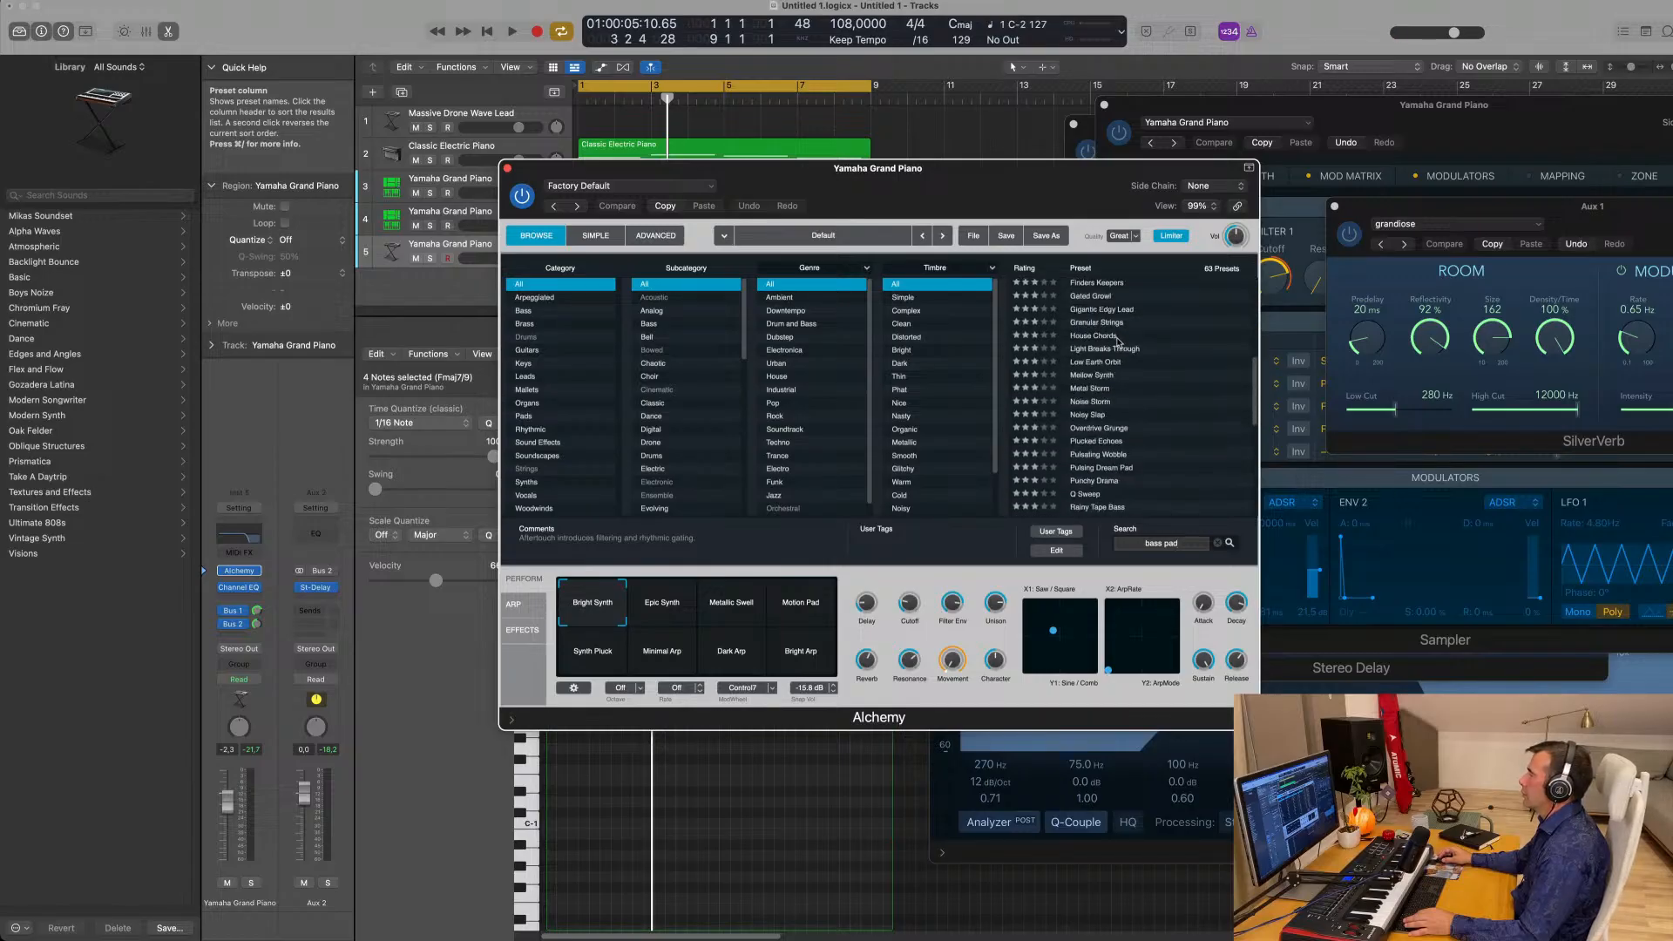
scroll(1120, 342, up, 5)
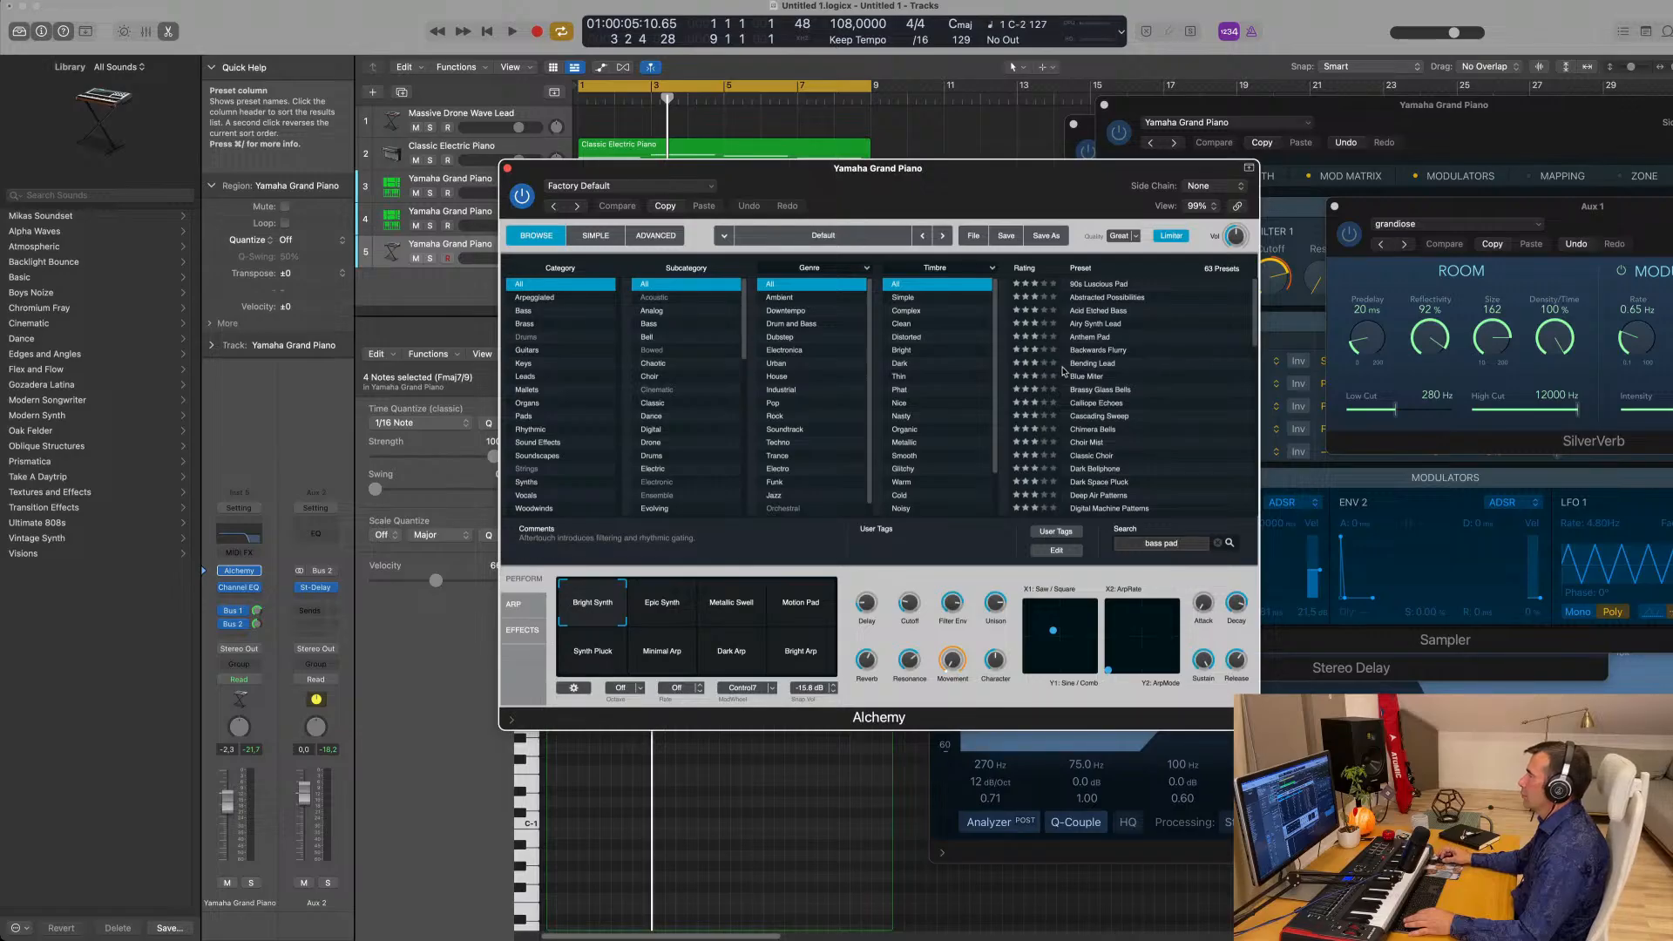
scroll(1164, 375, down, 2)
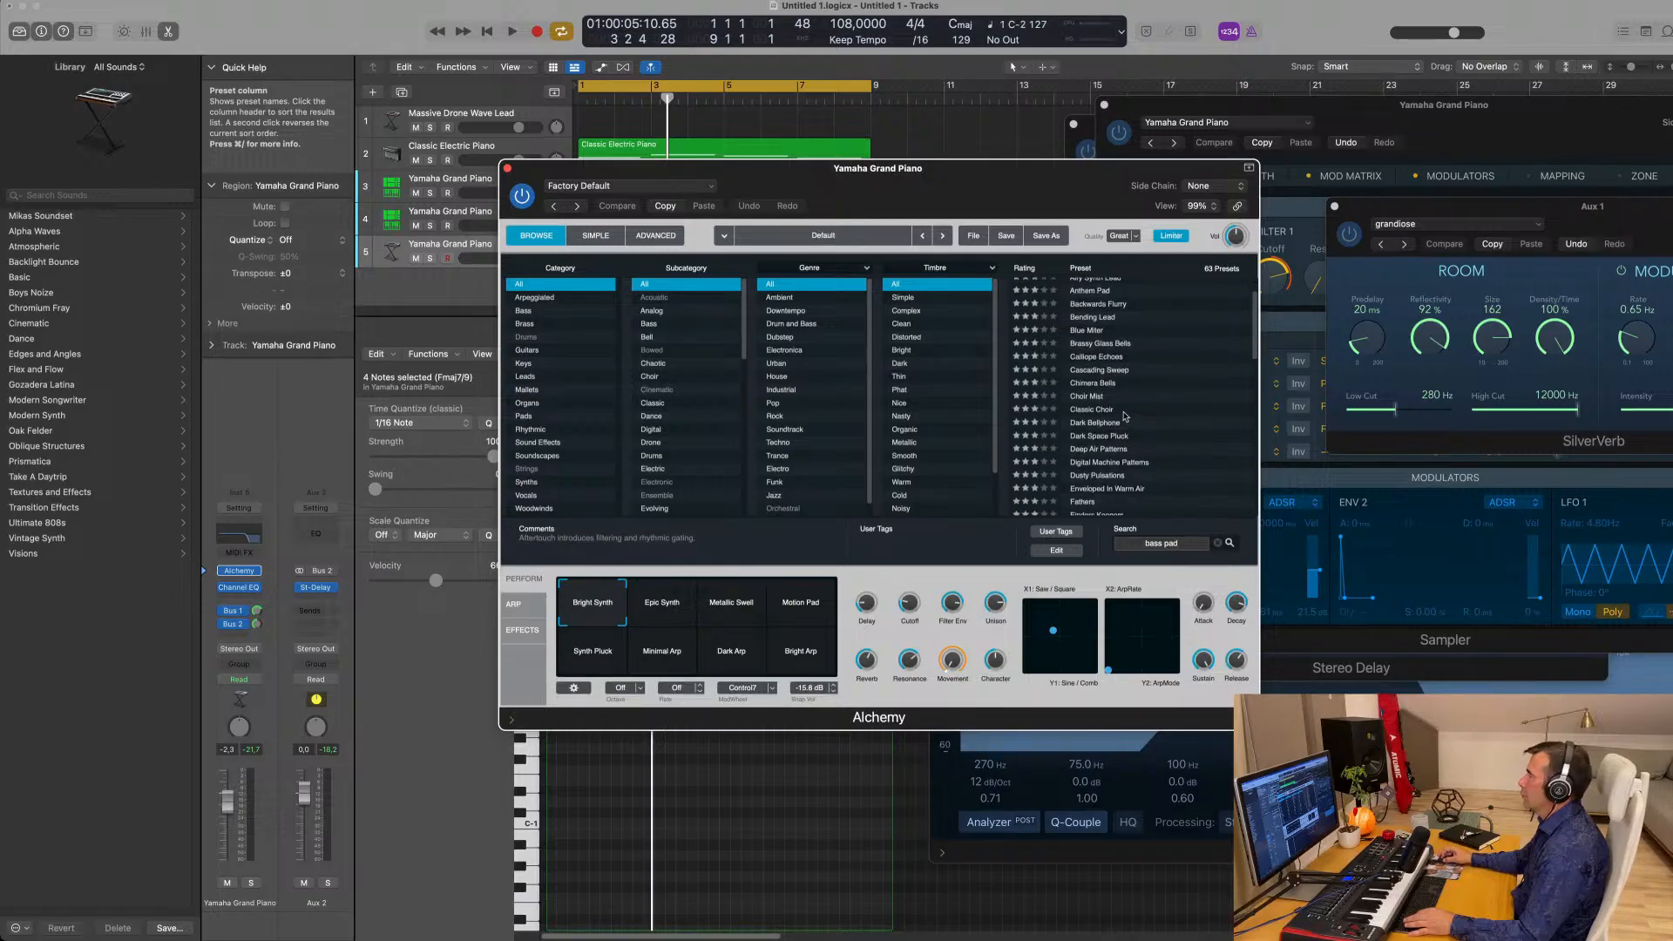
scroll(1120, 414, down, 1)
scroll(1124, 410, down, 1)
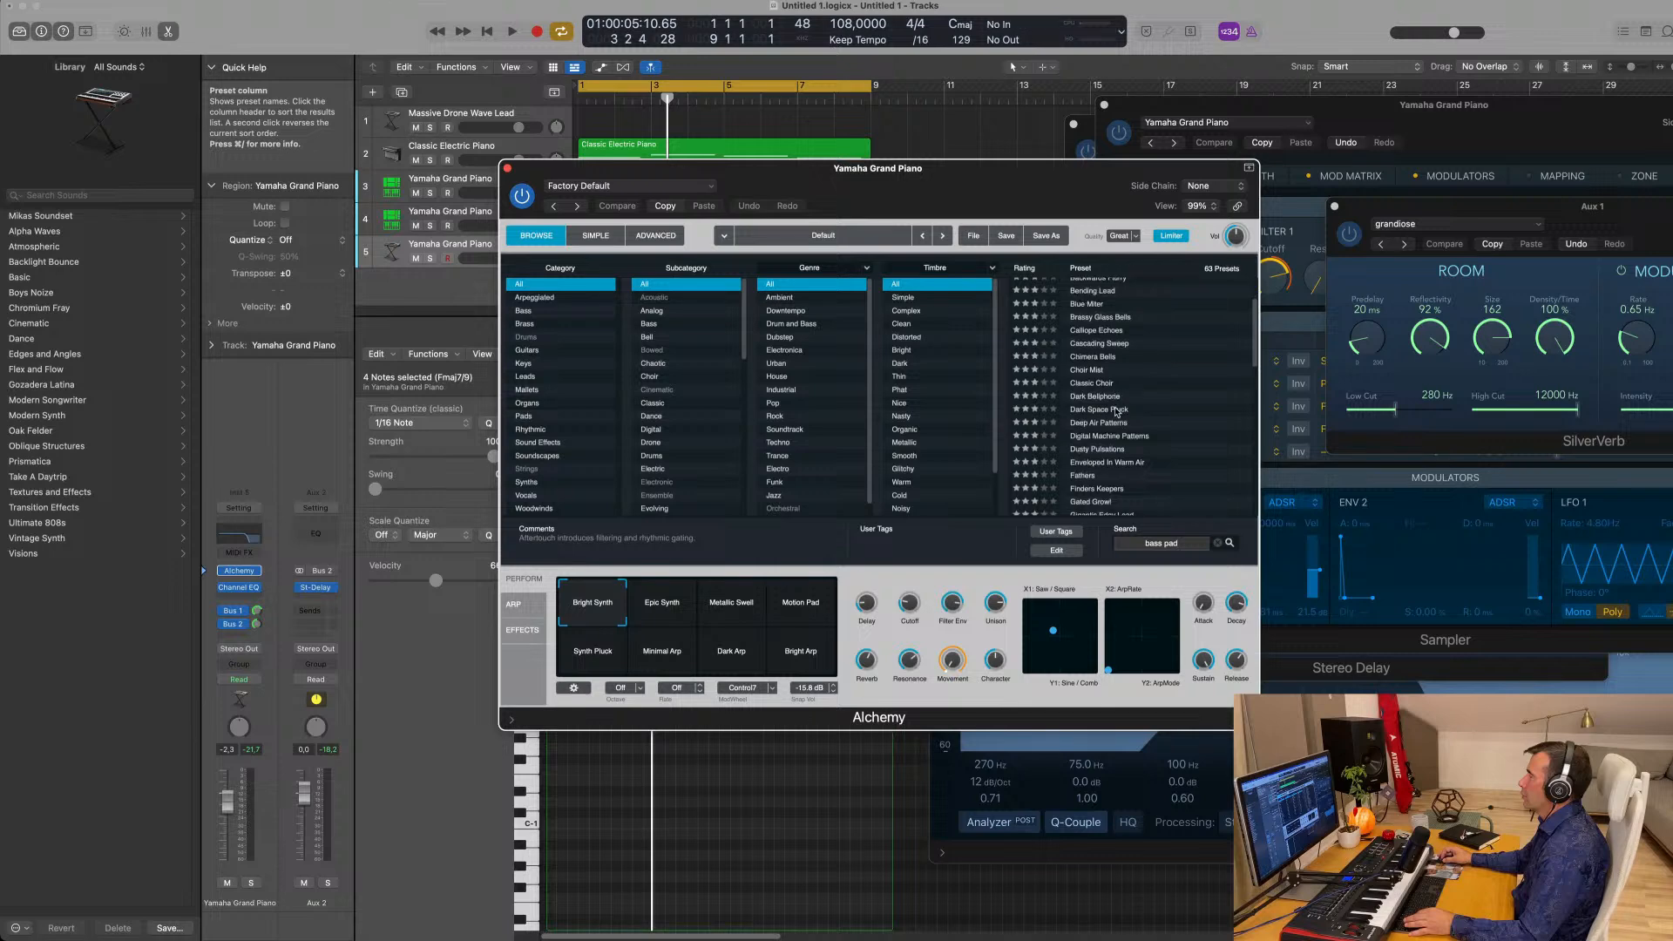
click(1107, 411)
drag(958, 171, 1221, 172)
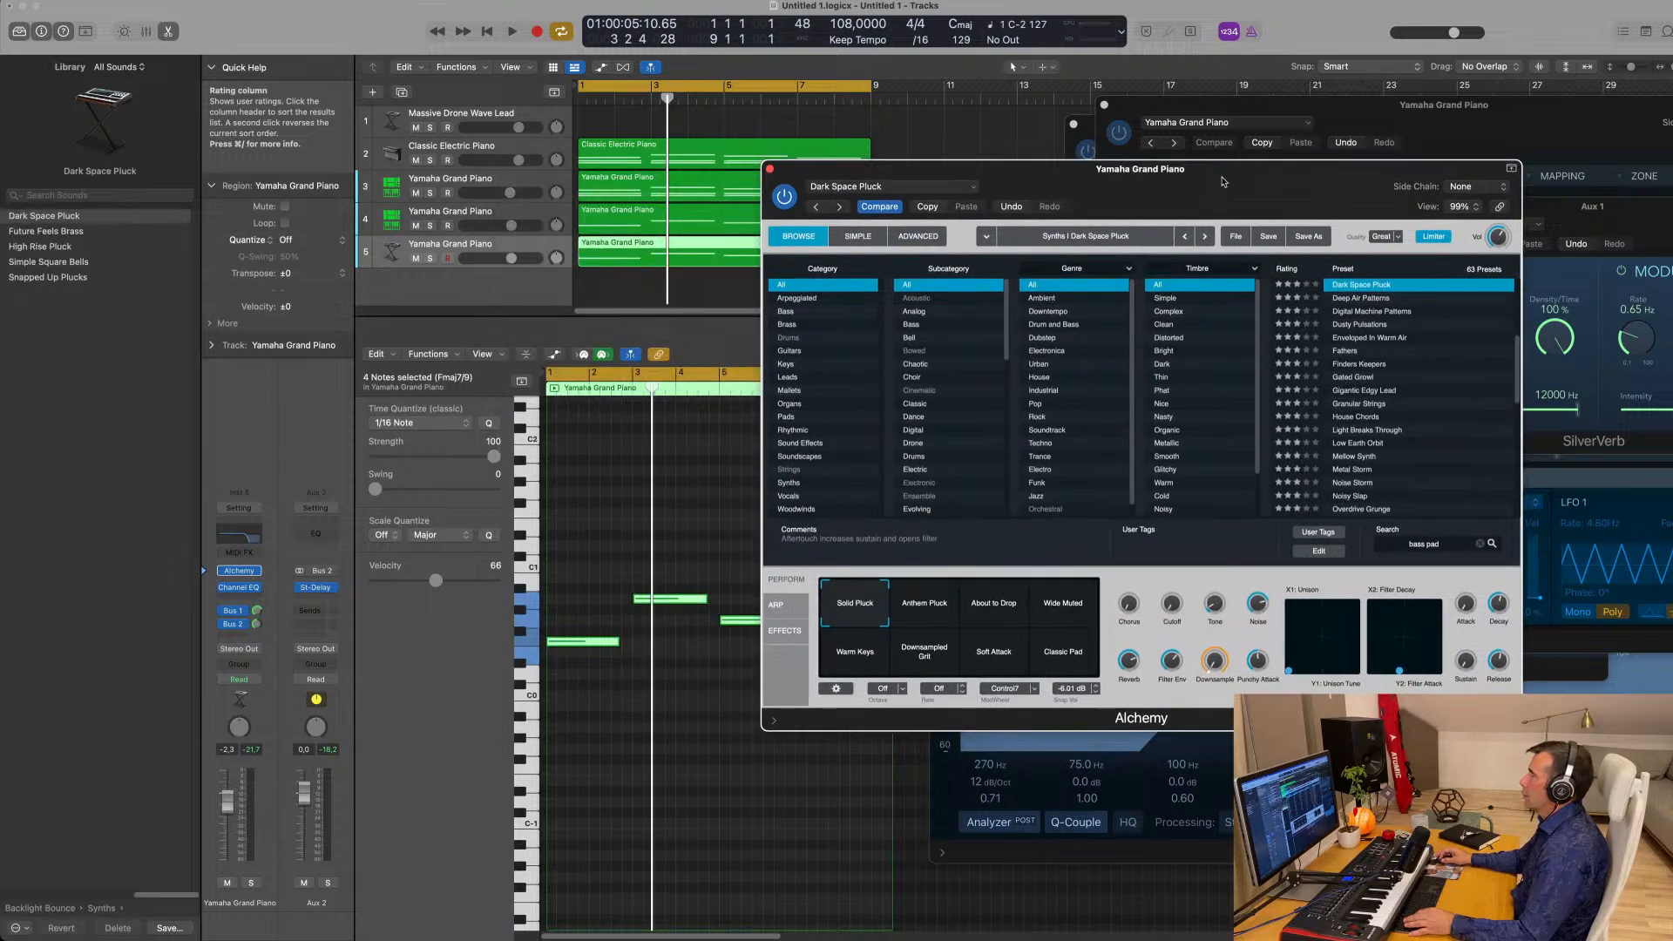
Solo track 5 during playback and audition the Anthem Pluck variation, followed by the Low Earth Orbit preset.
key(space)
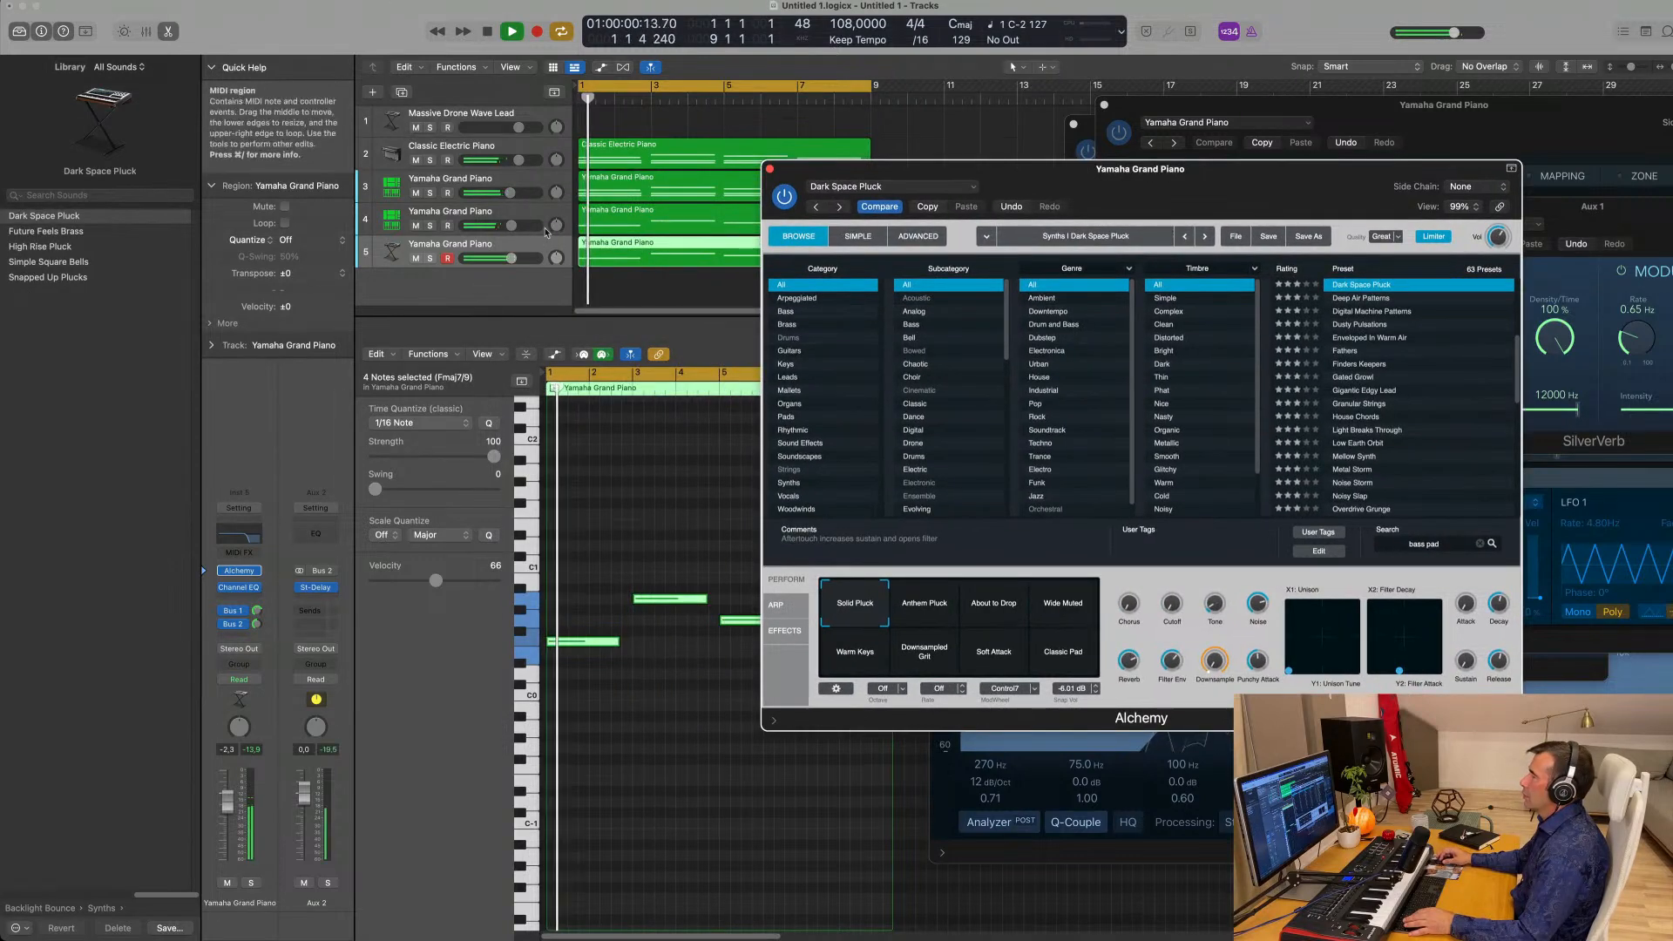
click(430, 259)
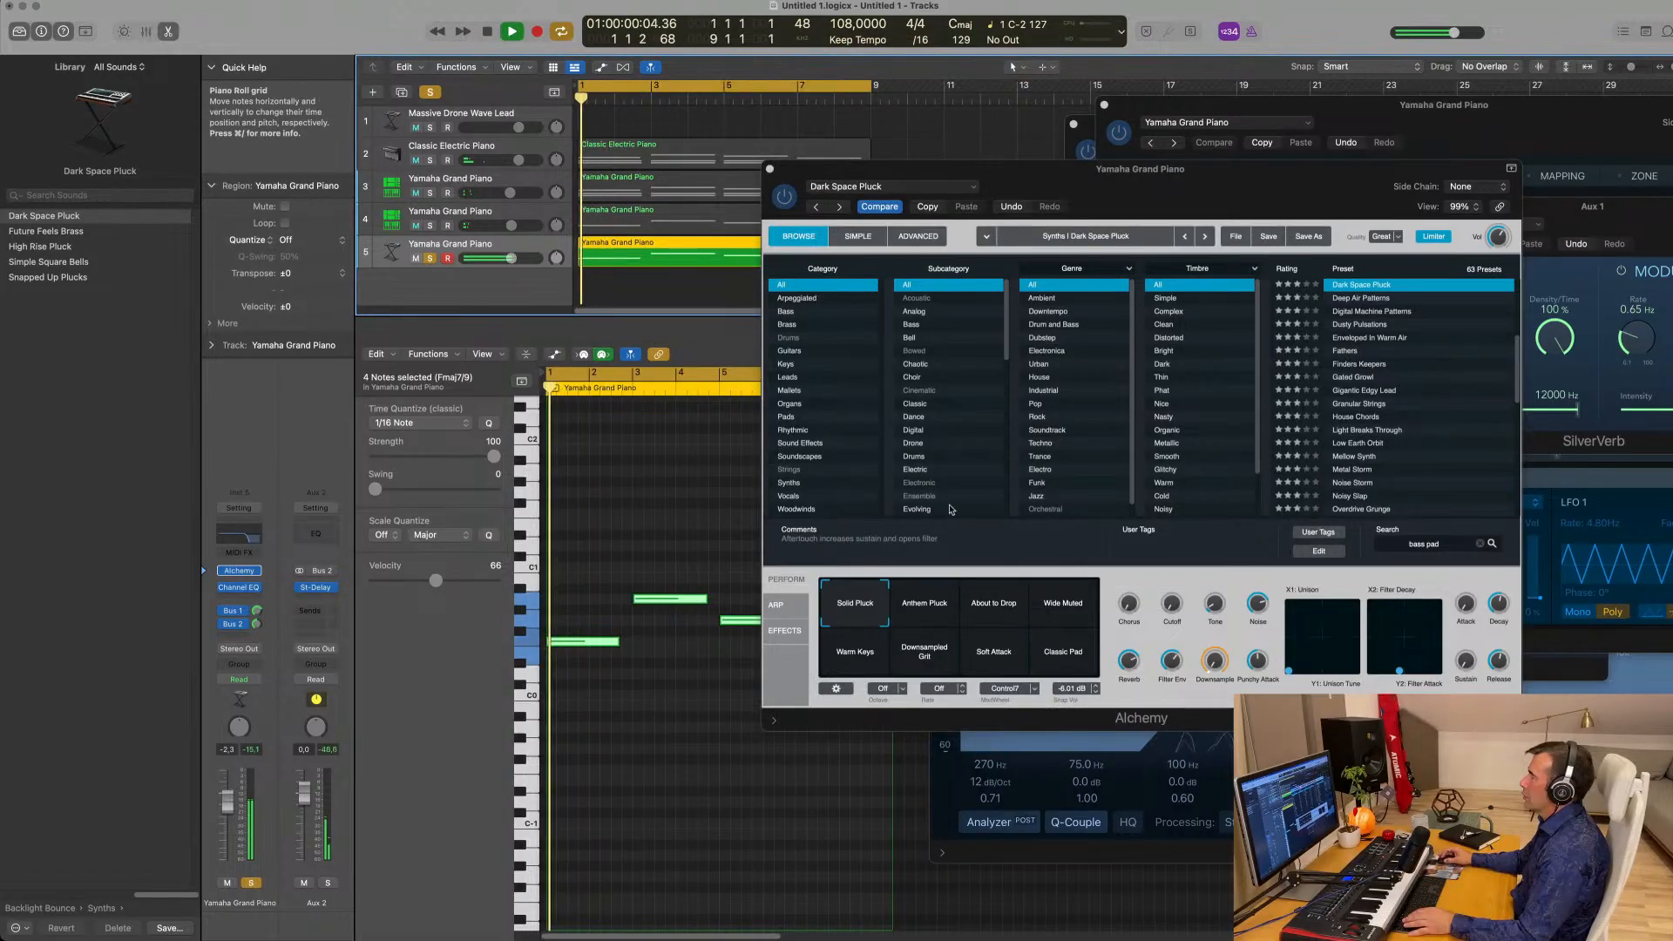
click(925, 602)
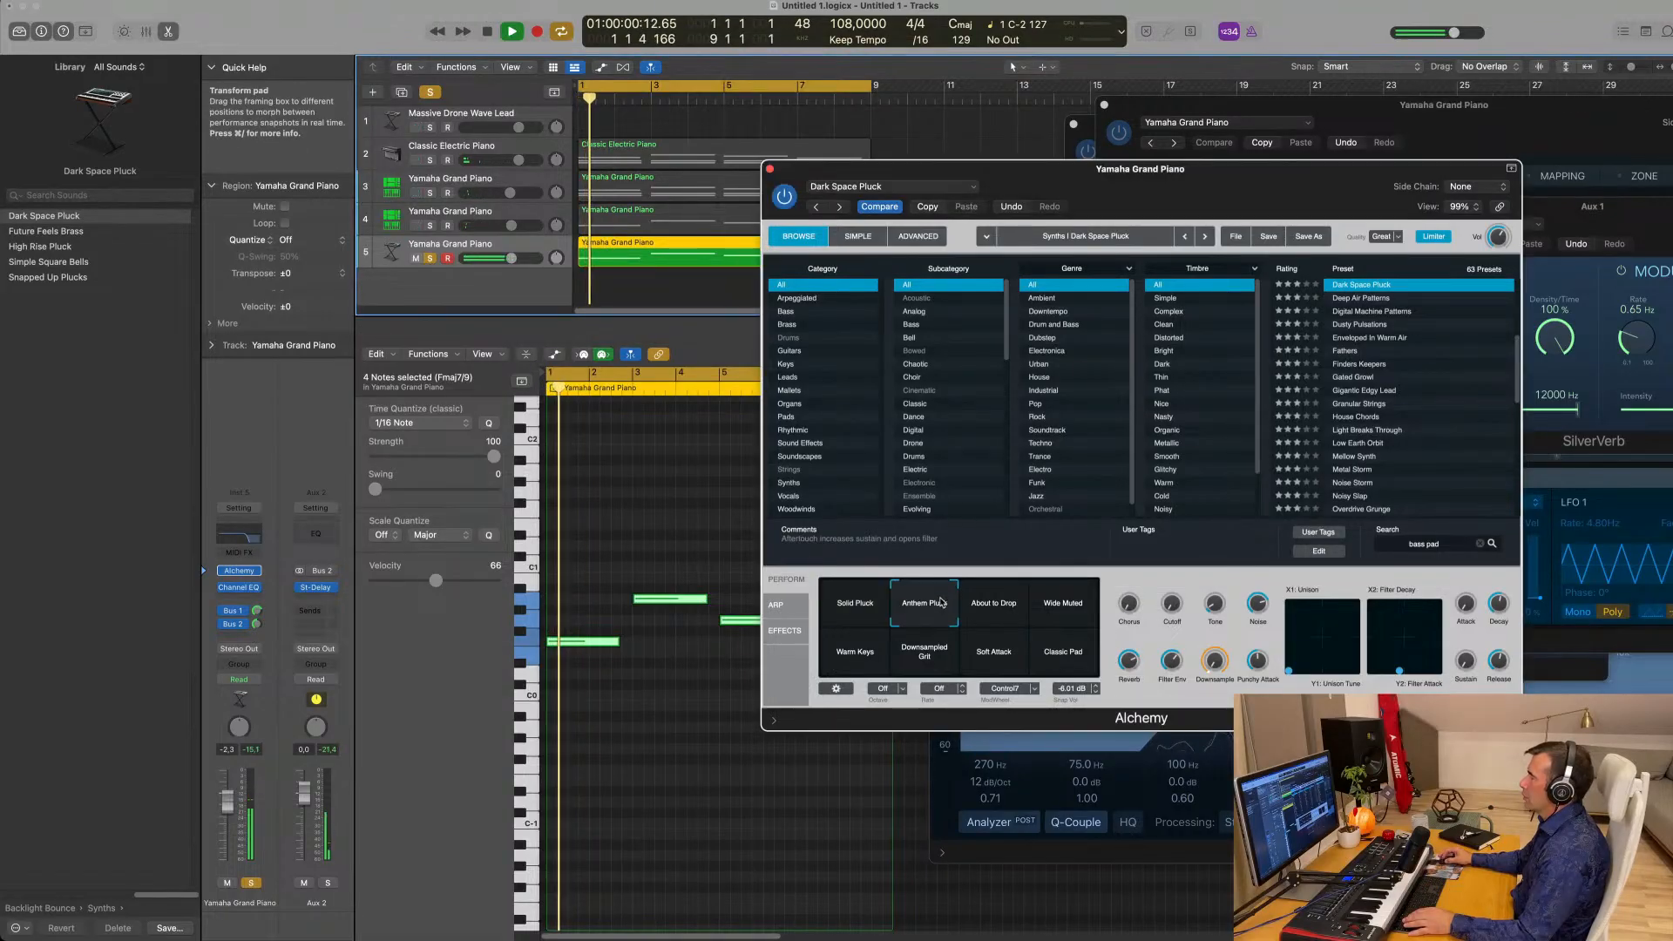
click(1356, 324)
scroll(1394, 367, down, 3)
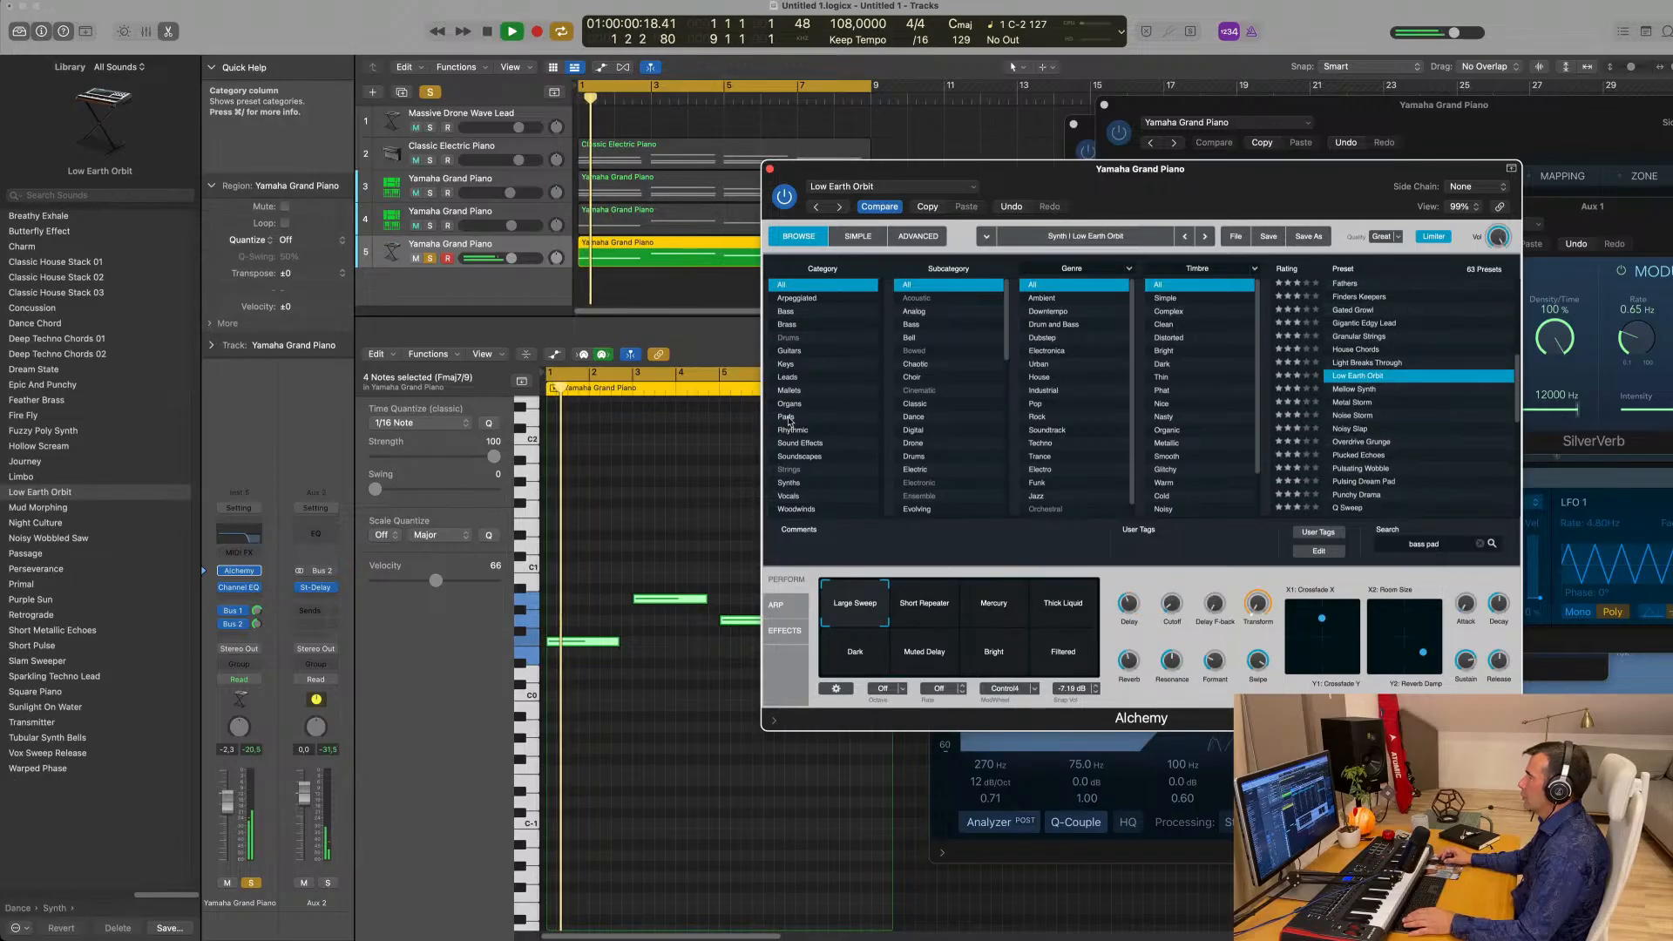
Filter the "bass pad" results to the Pads category and audition the Cascading Sweep and Anthem Pad presets.
click(788, 417)
scroll(1382, 347, up, 2)
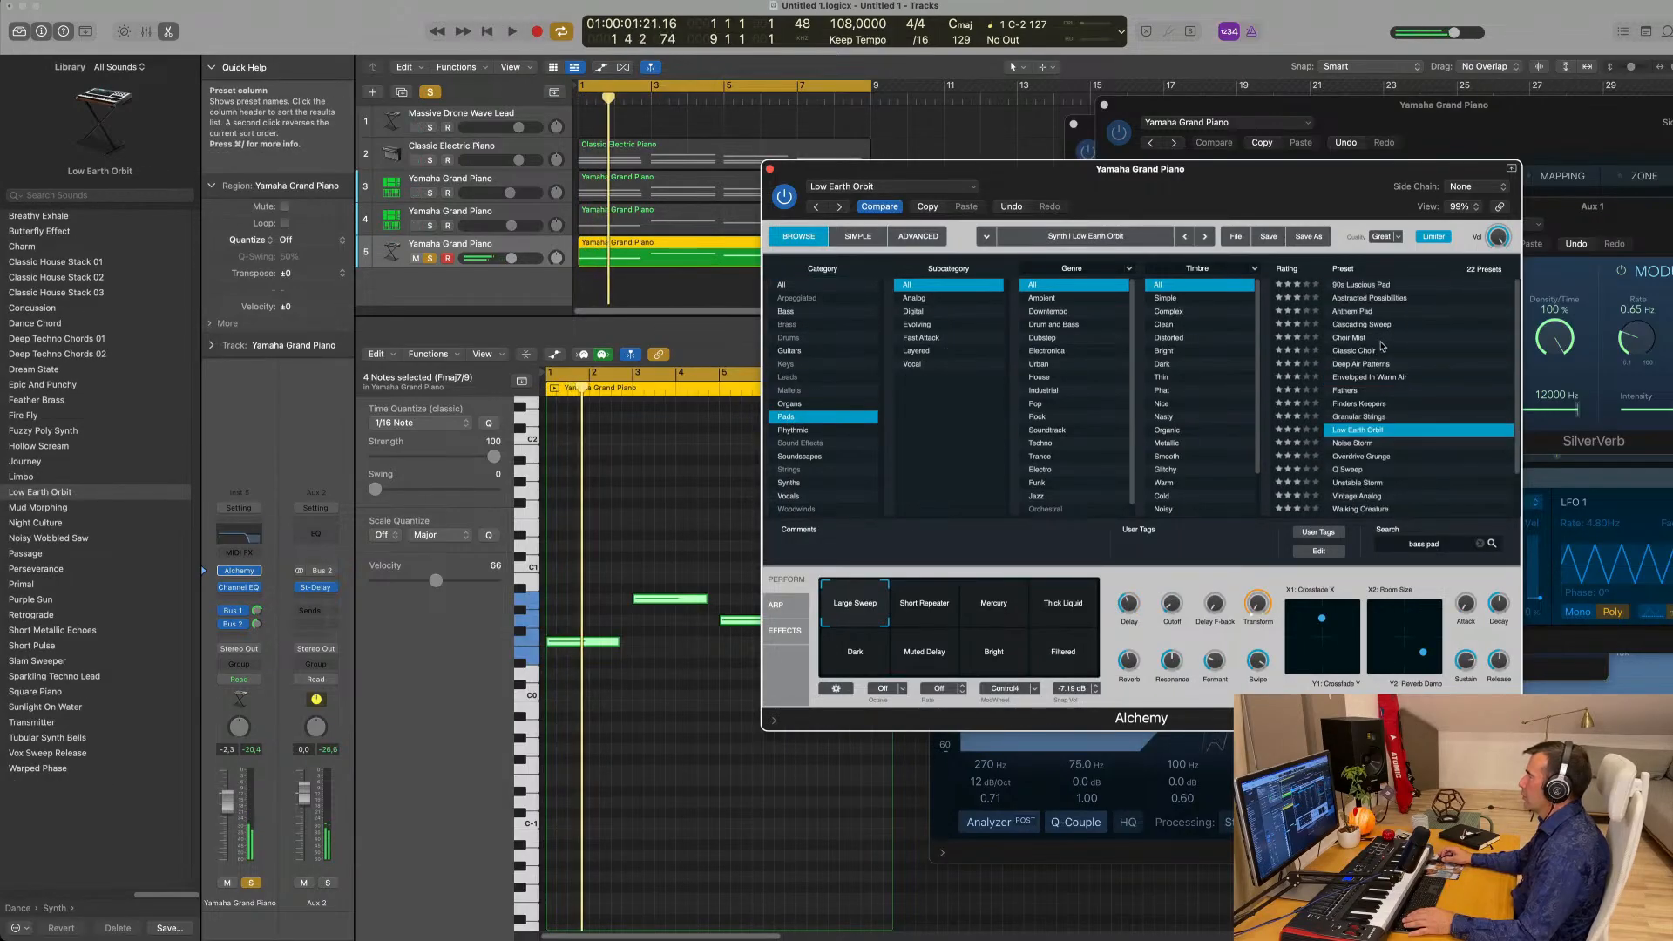
click(1364, 325)
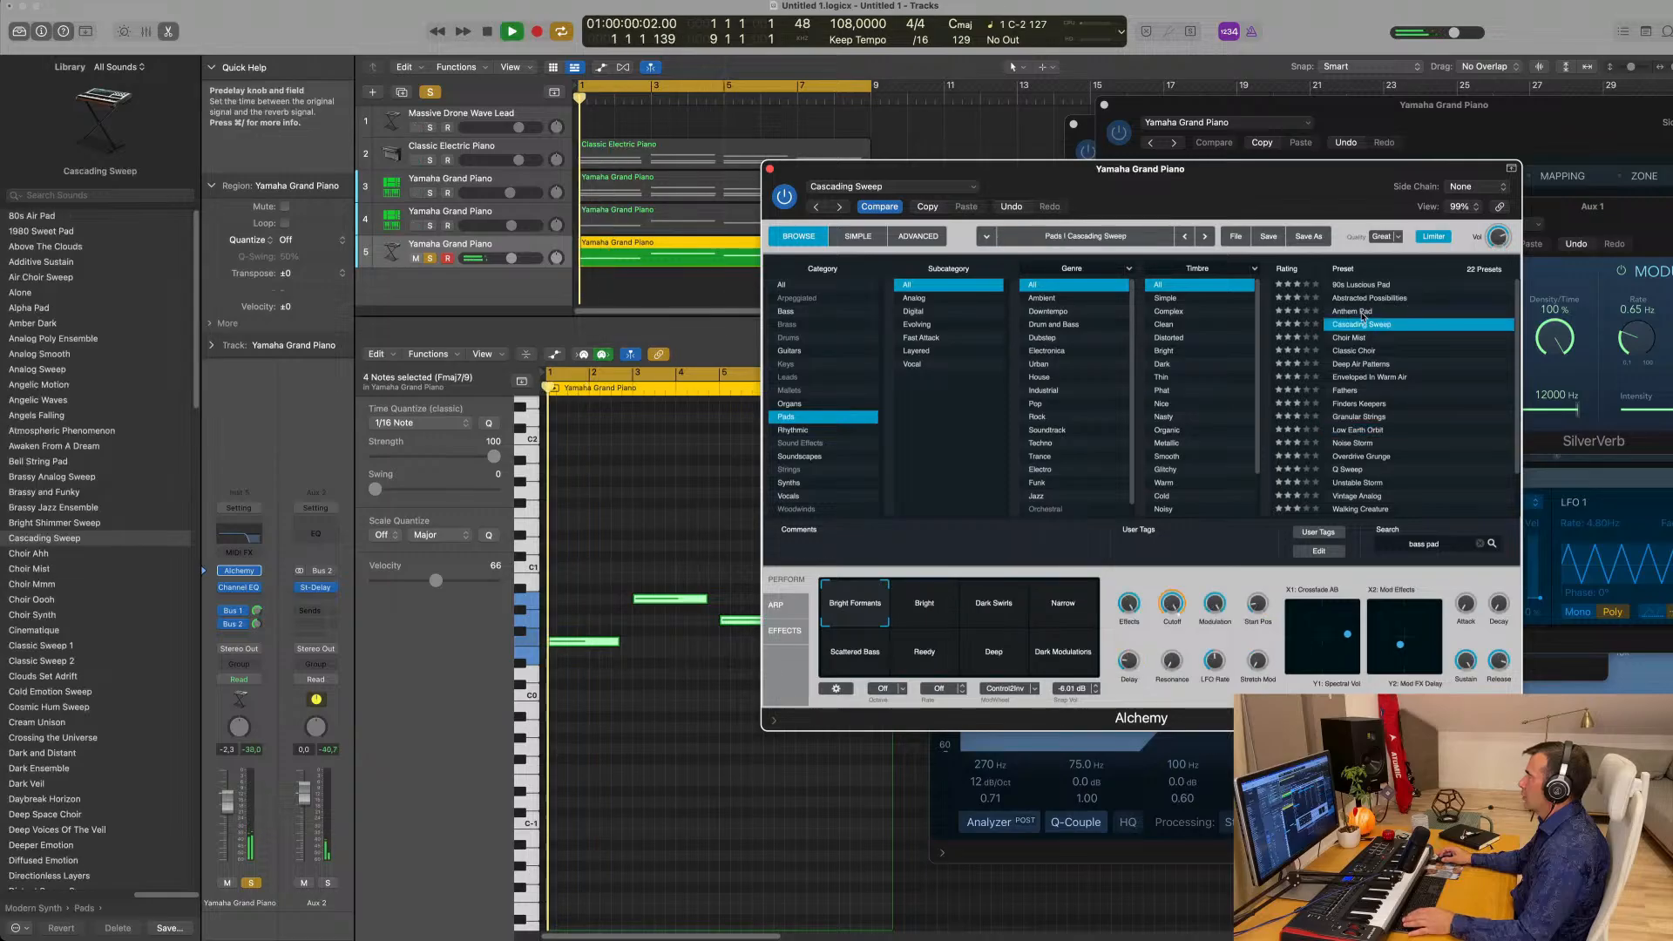
click(1353, 312)
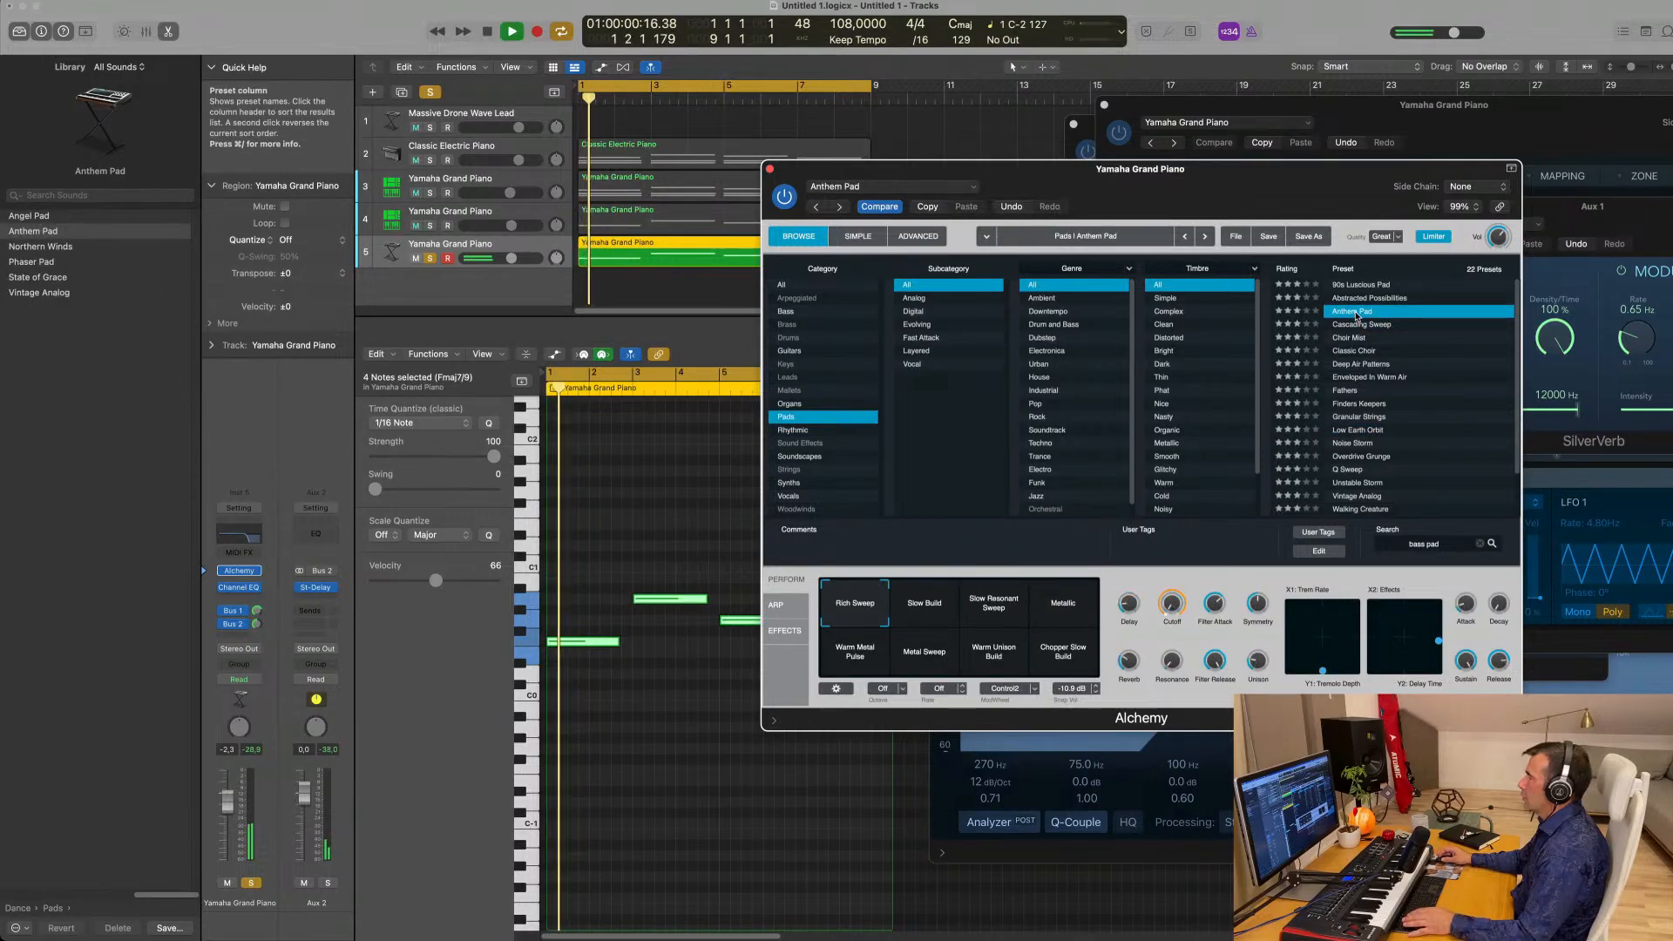
Audition the Low Earth Orbit, Unstable Storm and Walking Creature presets on the soloed track 5.
scroll(1388, 387, down, 2)
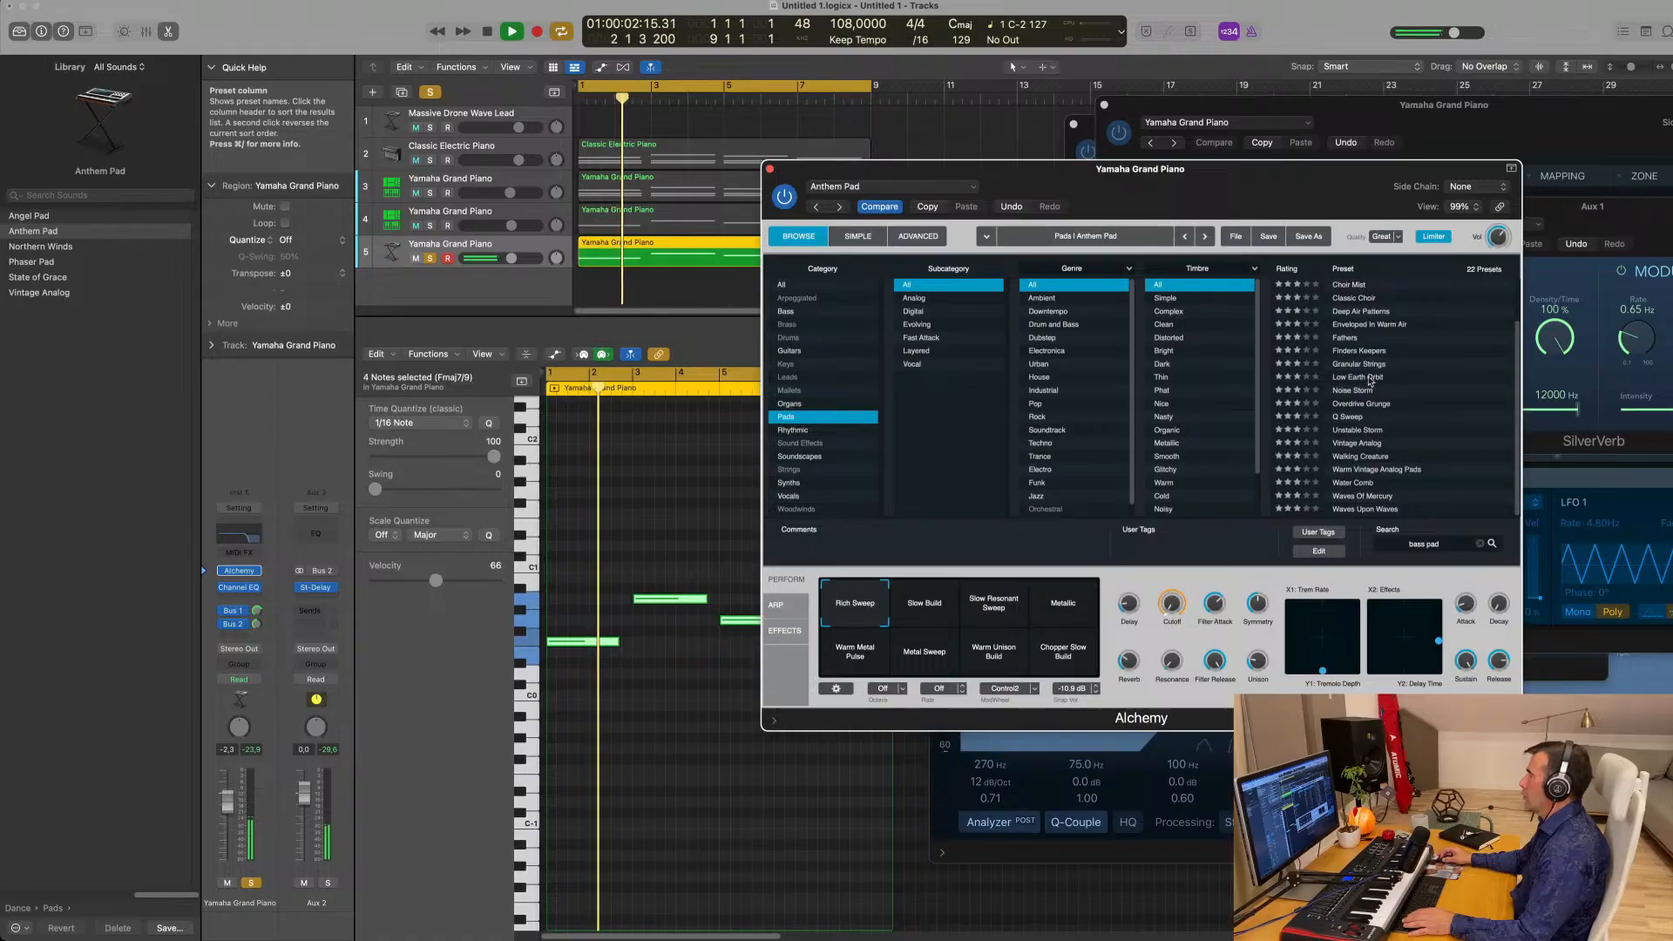
click(1369, 379)
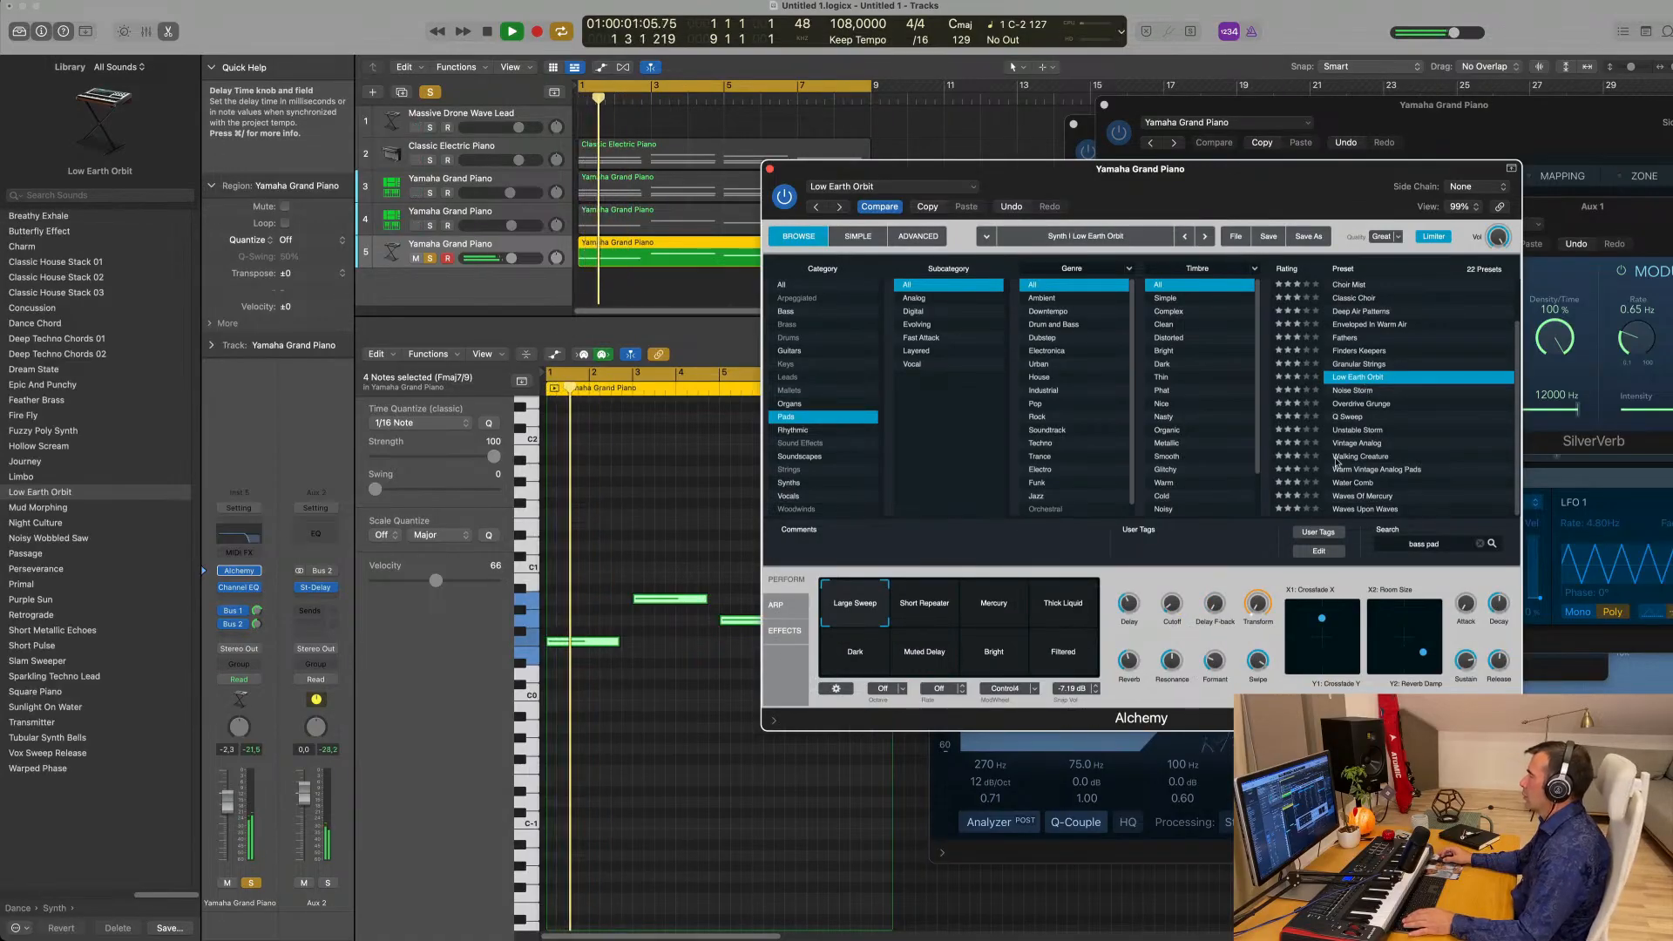
click(1352, 433)
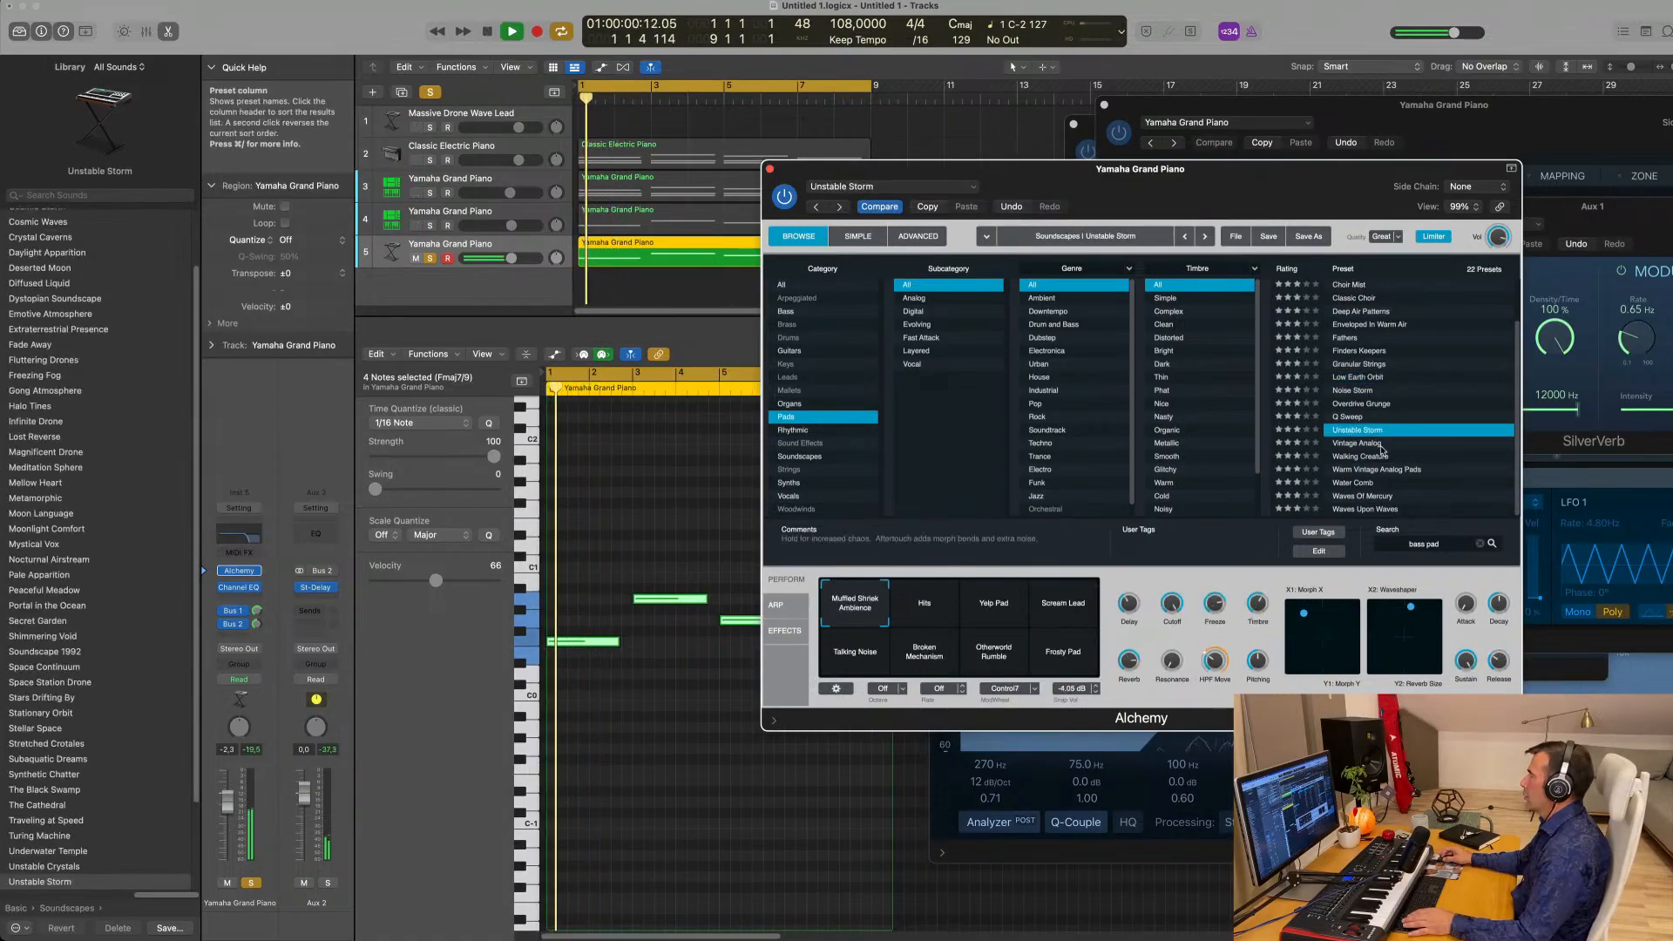
click(1357, 456)
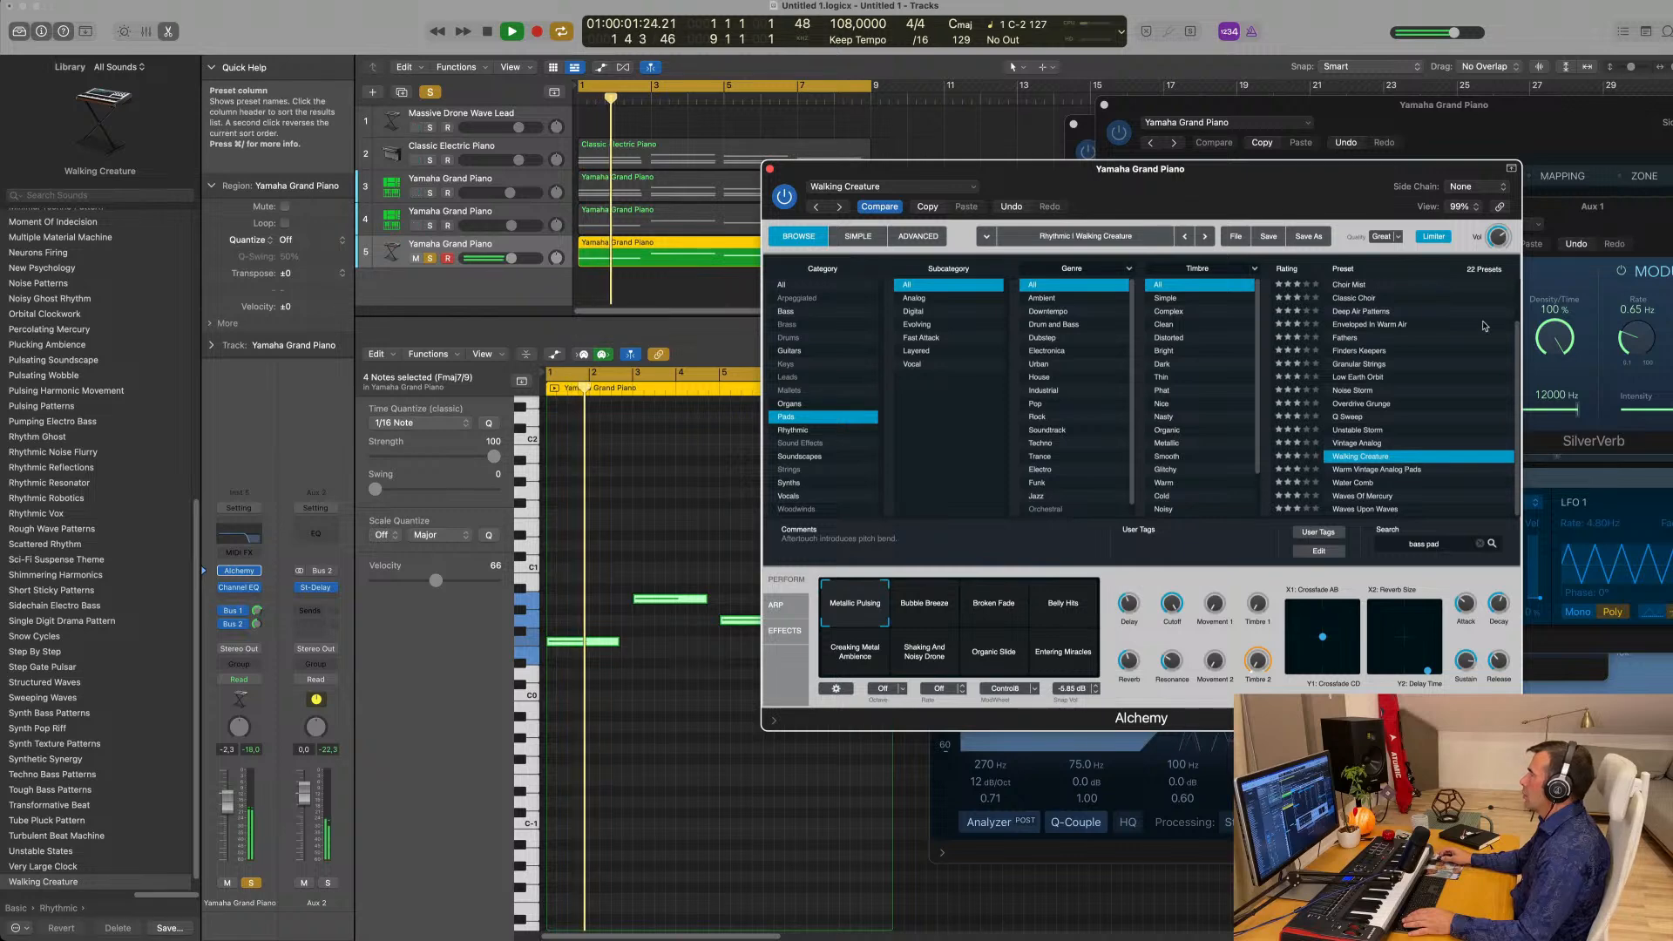
Try the Abstracted Possibilities preset, followed by Deep Air Patterns with the loop playing.
key(space)
scroll(1430, 335, up, 3)
click(1360, 298)
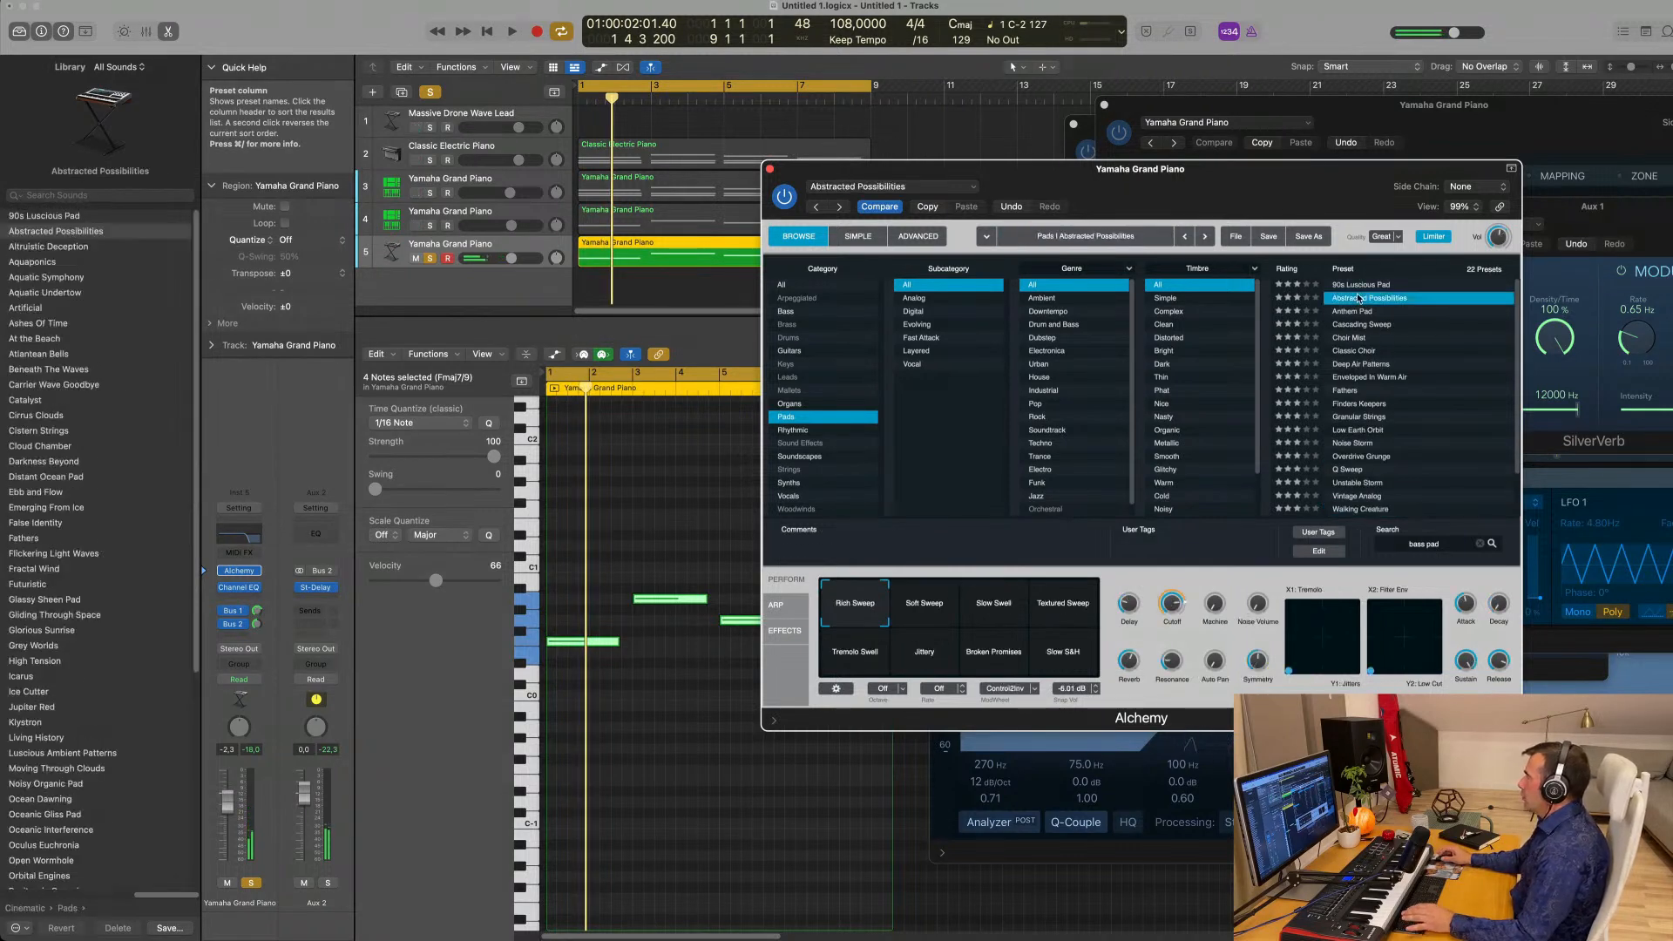
click(1357, 365)
key(space)
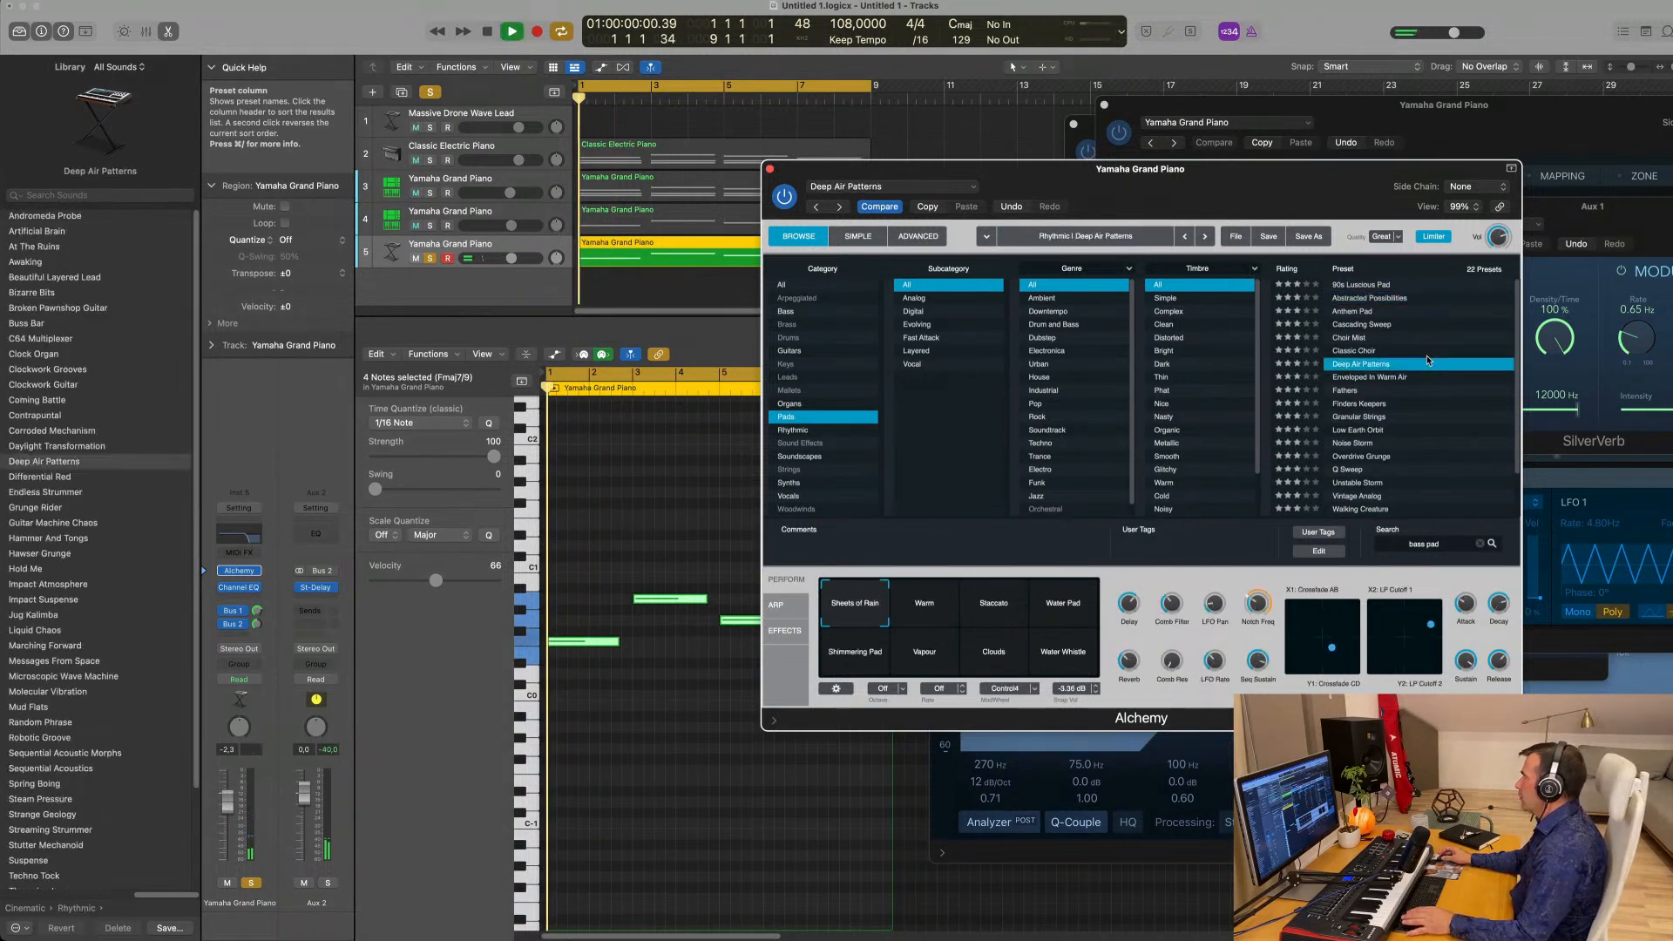
key(space)
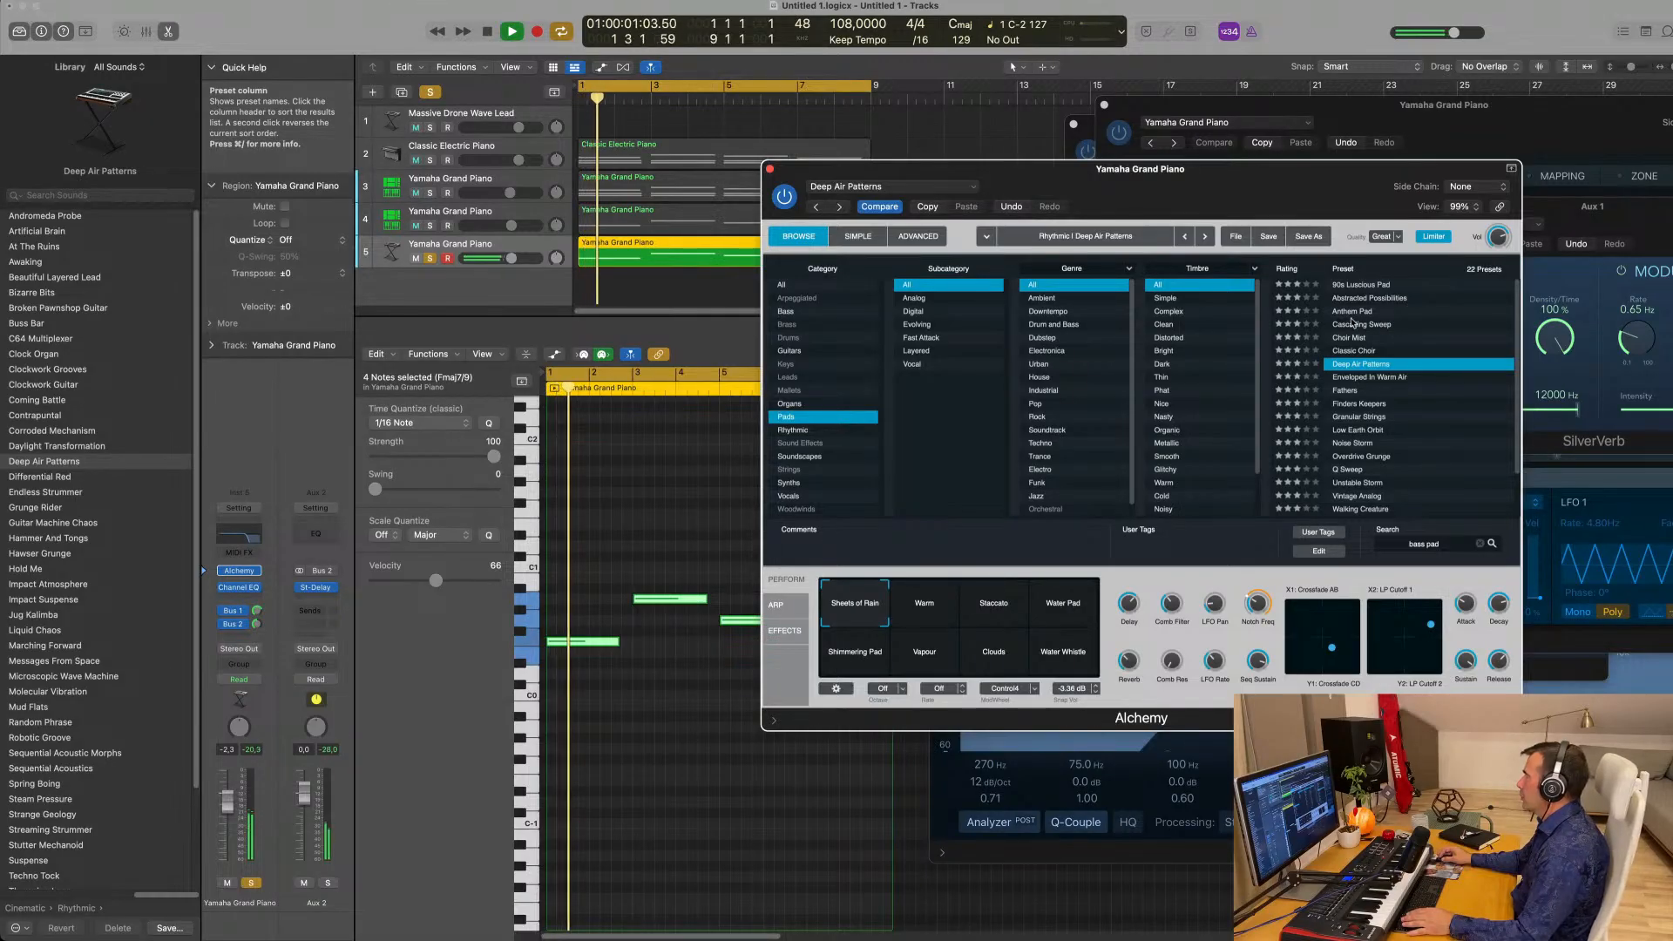
Load the Anthem Pad preset, restart playback and shift the Alchemy window so its performance controls are reachable.
click(1343, 312)
key(space)
key(space)
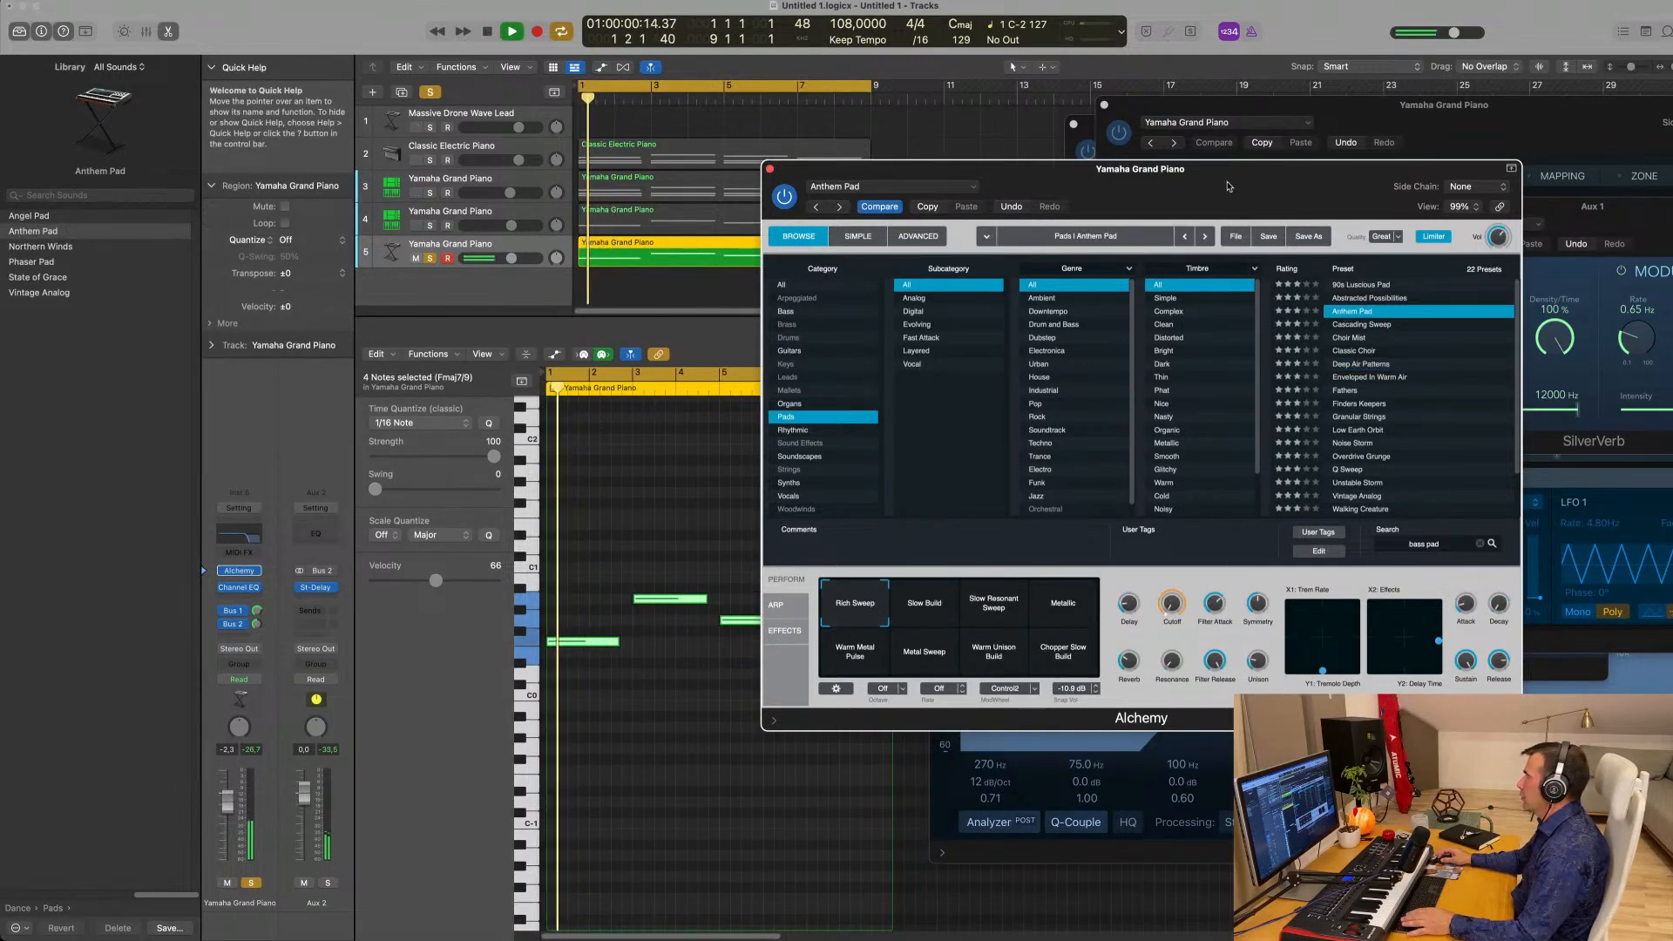
drag(1185, 180, 1124, 129)
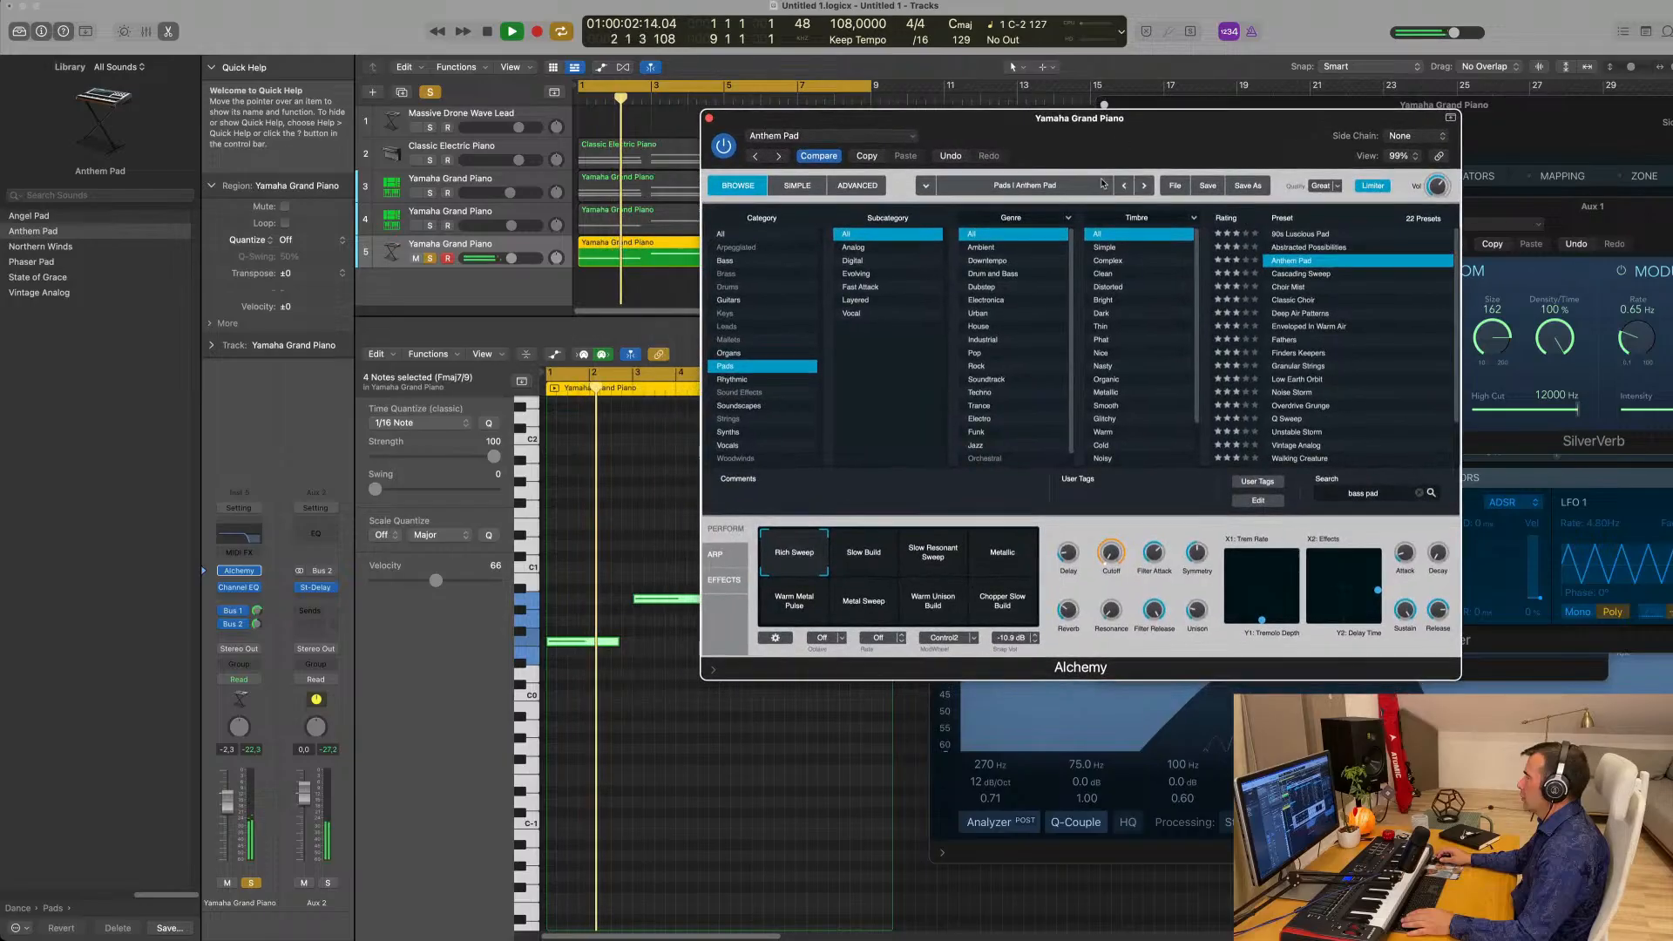
Audition Anthem Pad's performance snapshots from Slow Build to Chopper Slow Build and settle on Warm Metal Pulse.
click(876, 557)
click(940, 562)
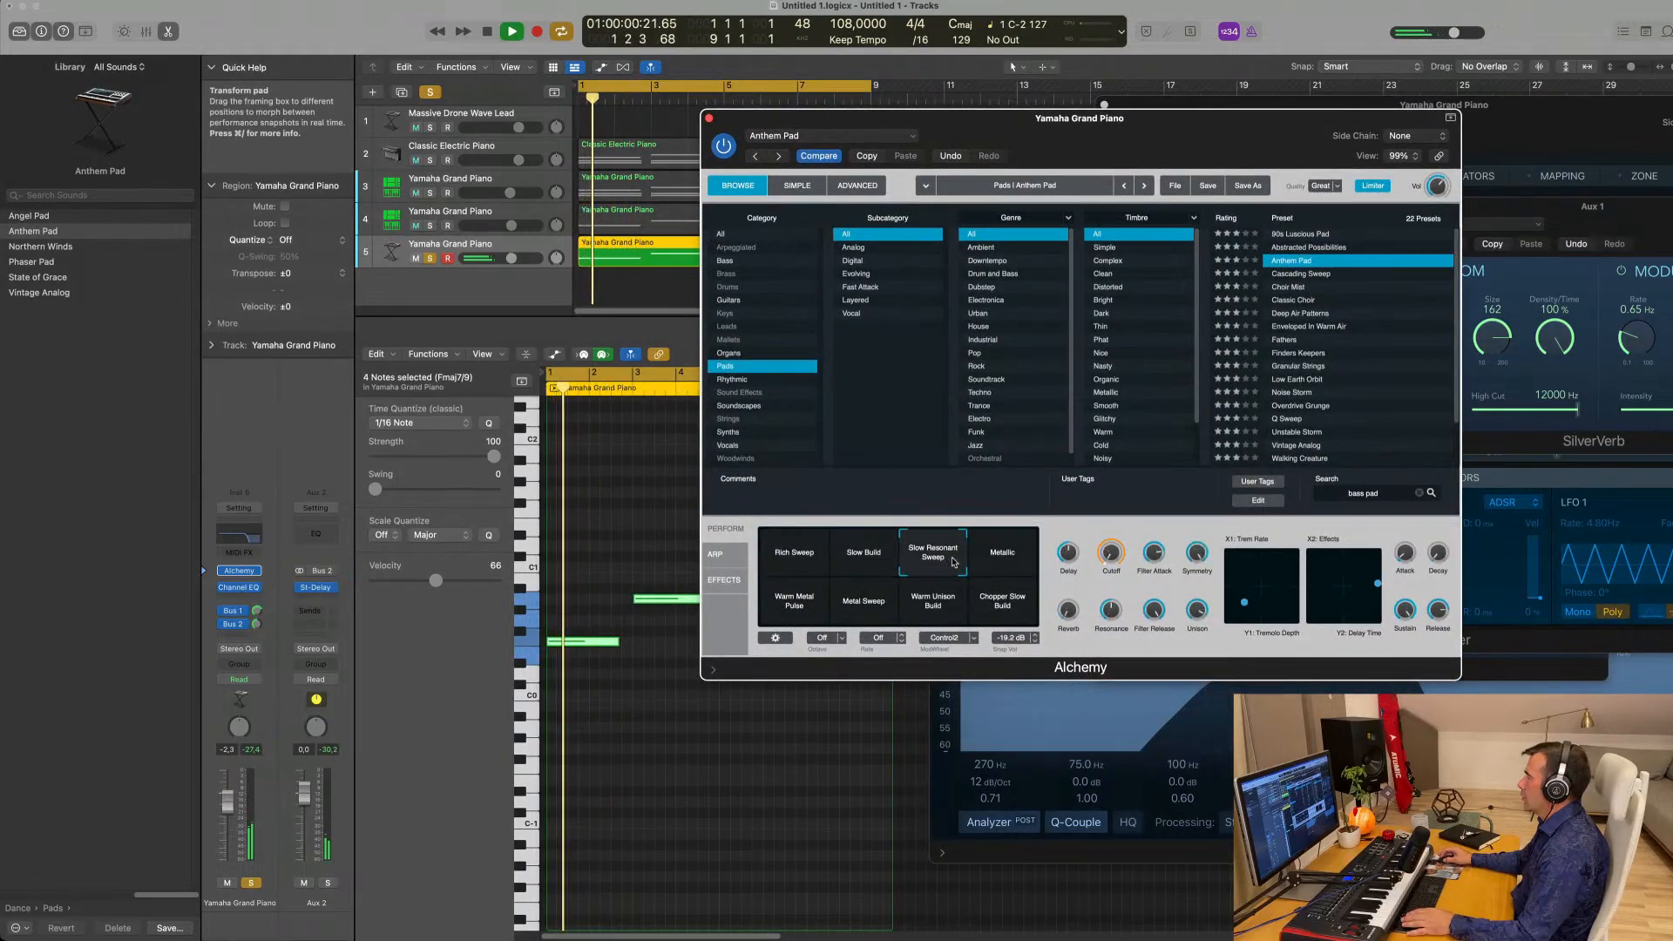
click(1004, 563)
click(816, 613)
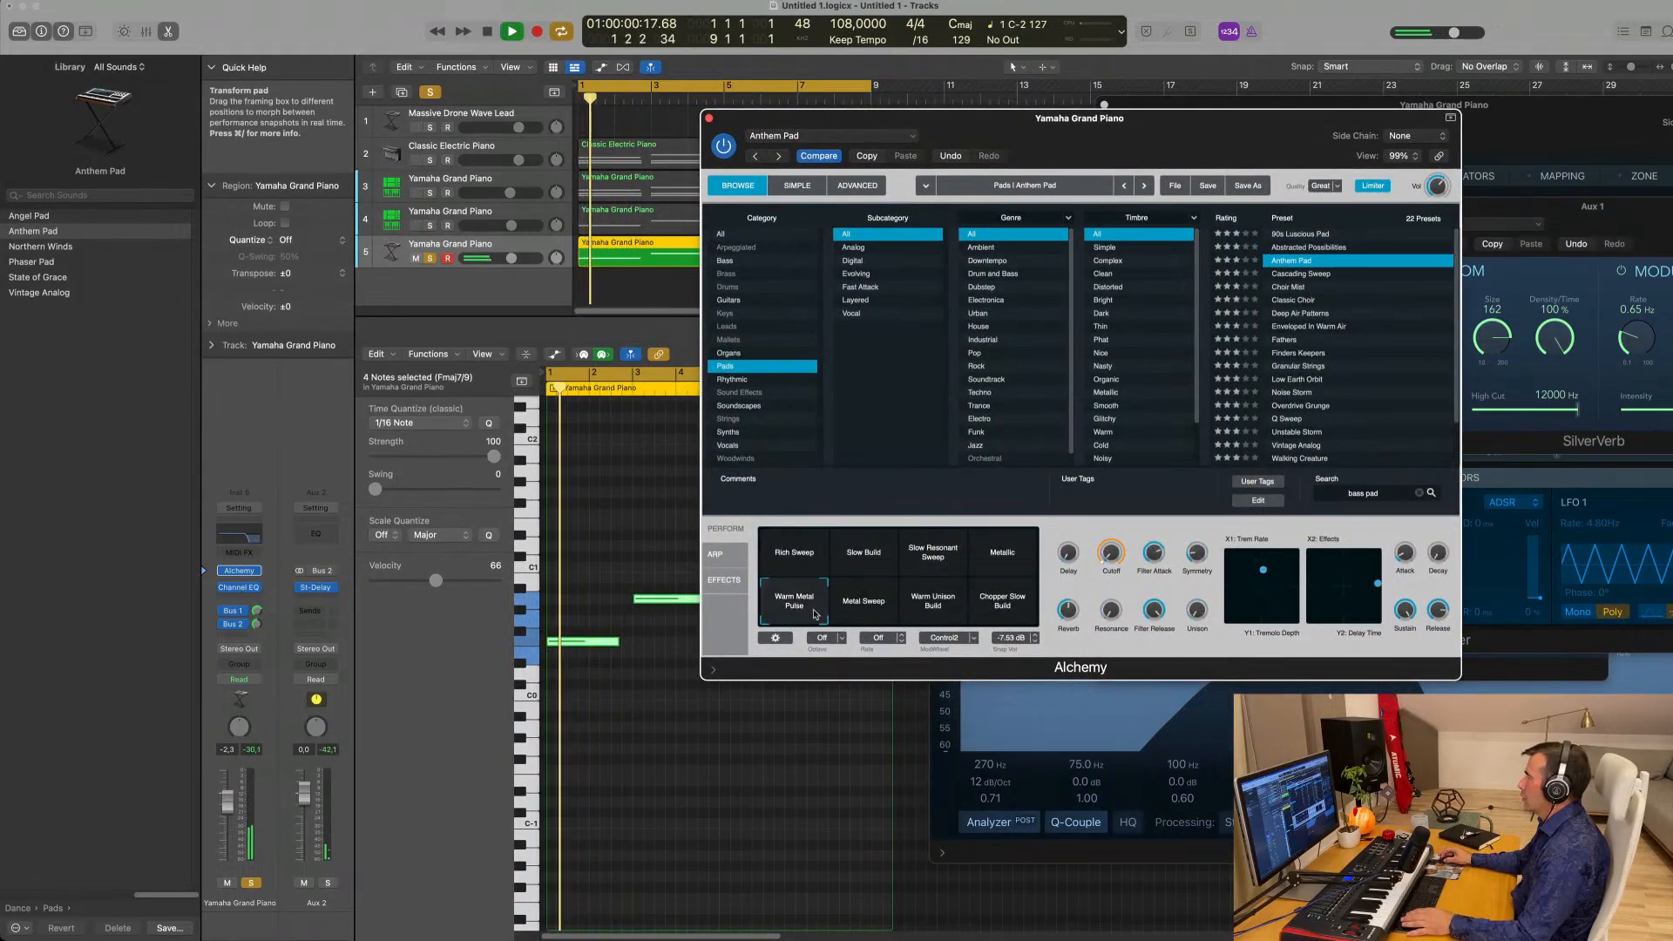
click(869, 611)
click(924, 609)
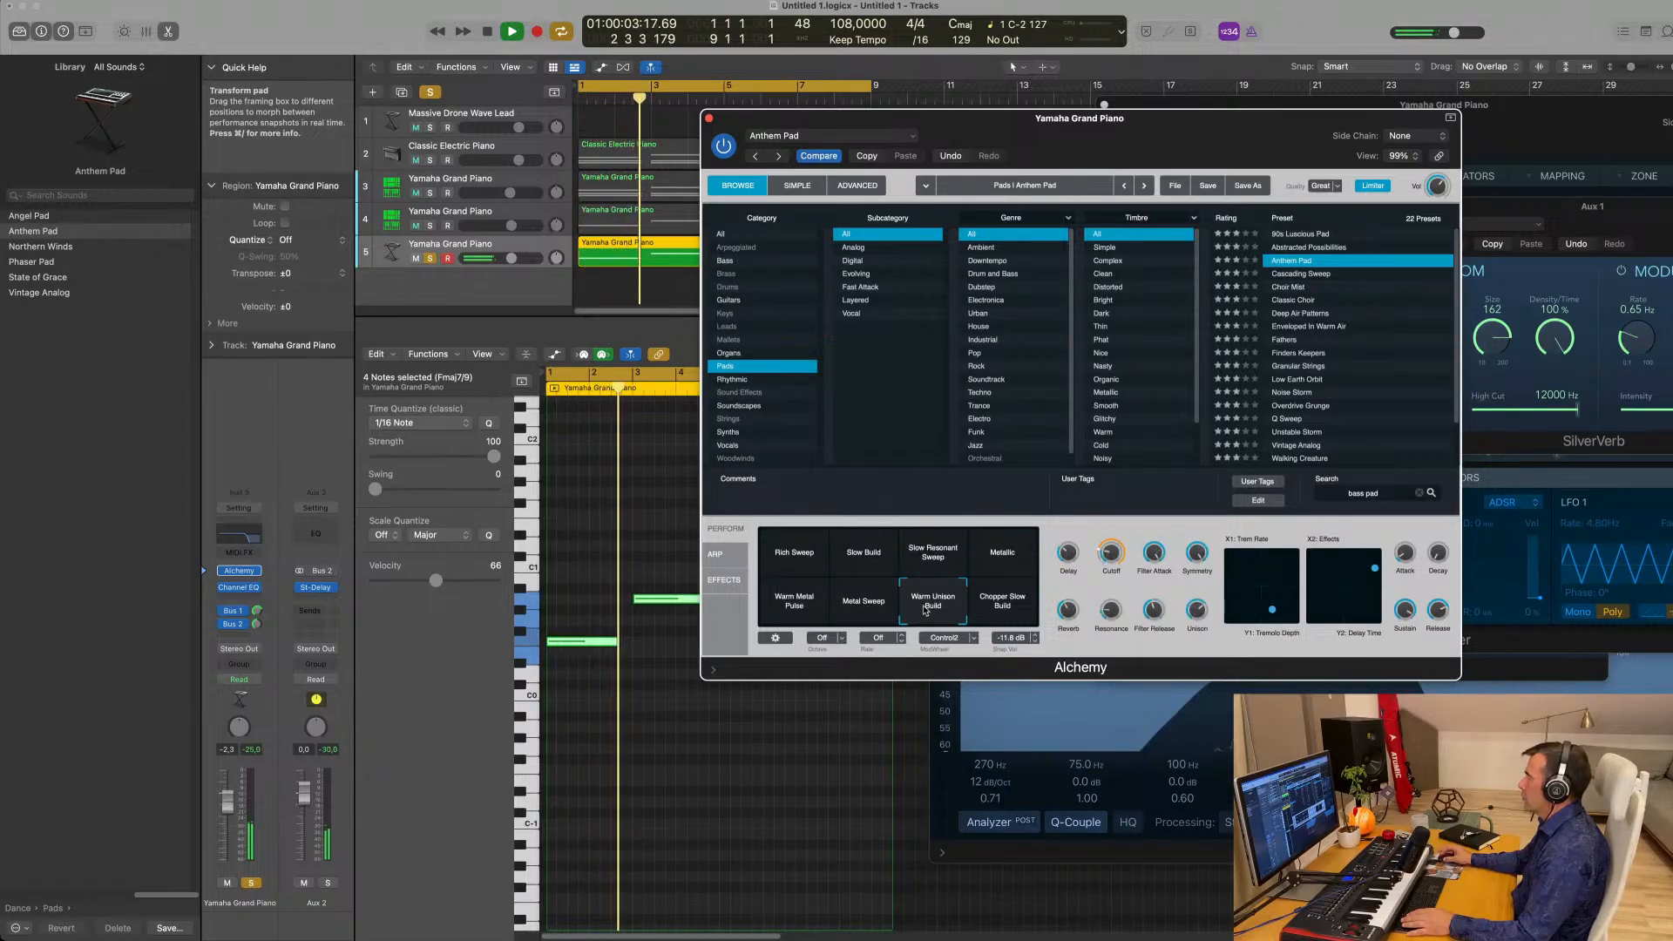
click(1018, 611)
key(space)
click(783, 601)
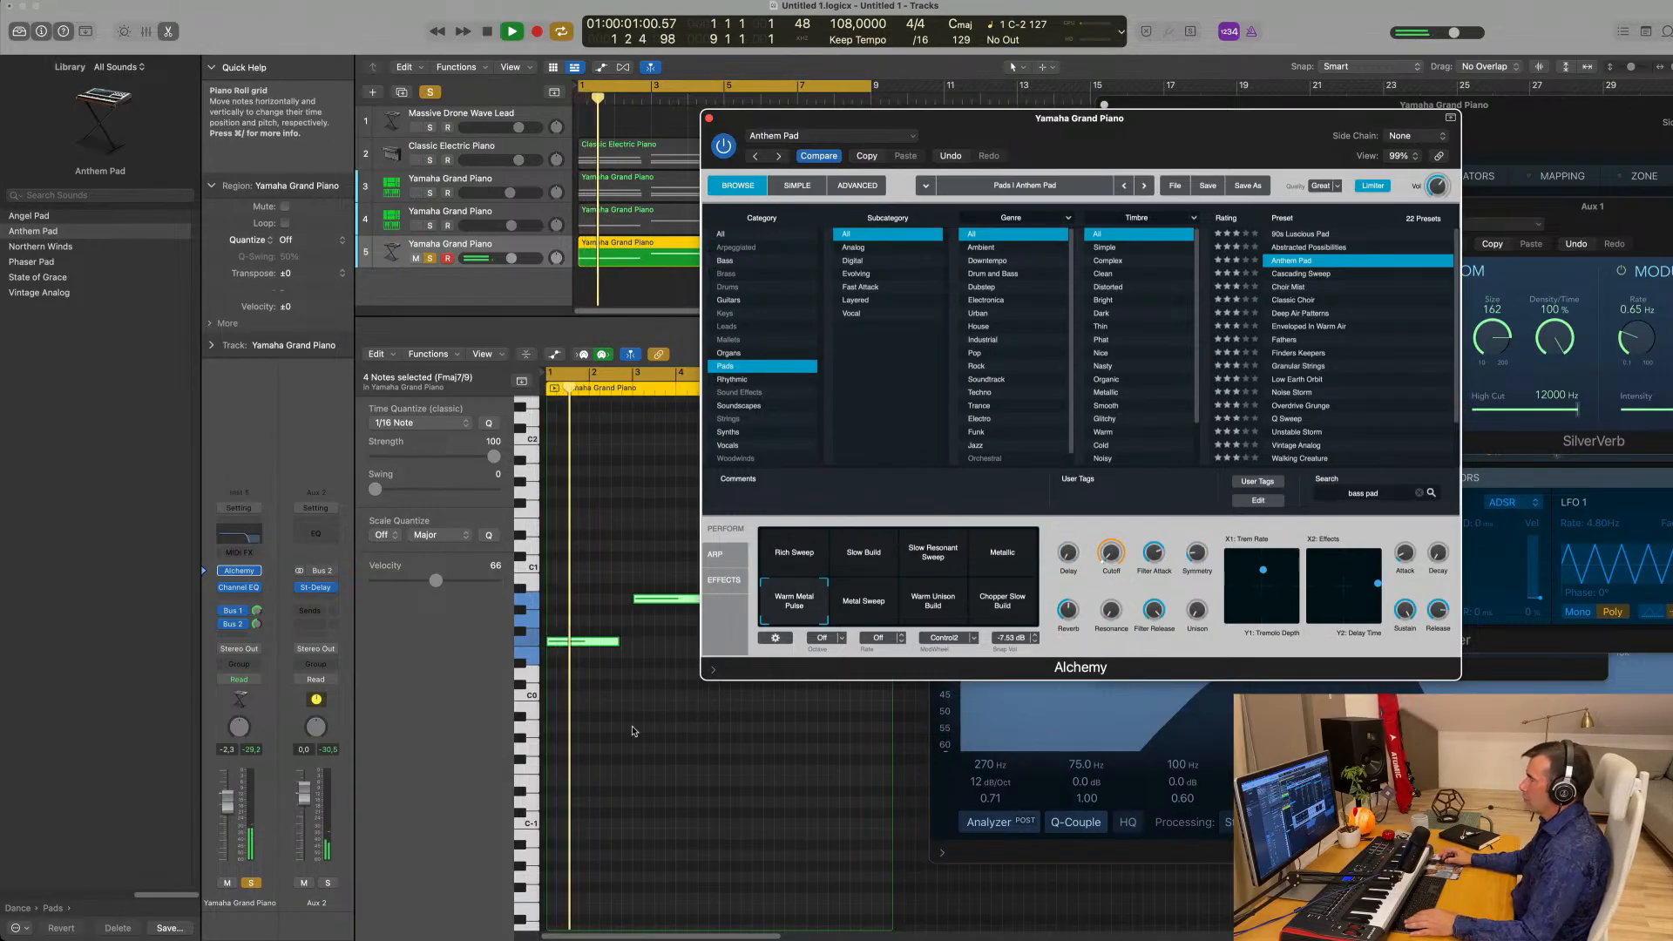
Transpose the four selected notes of track 5's region up one octave.
click(633, 730)
key(alt+shift+Up)
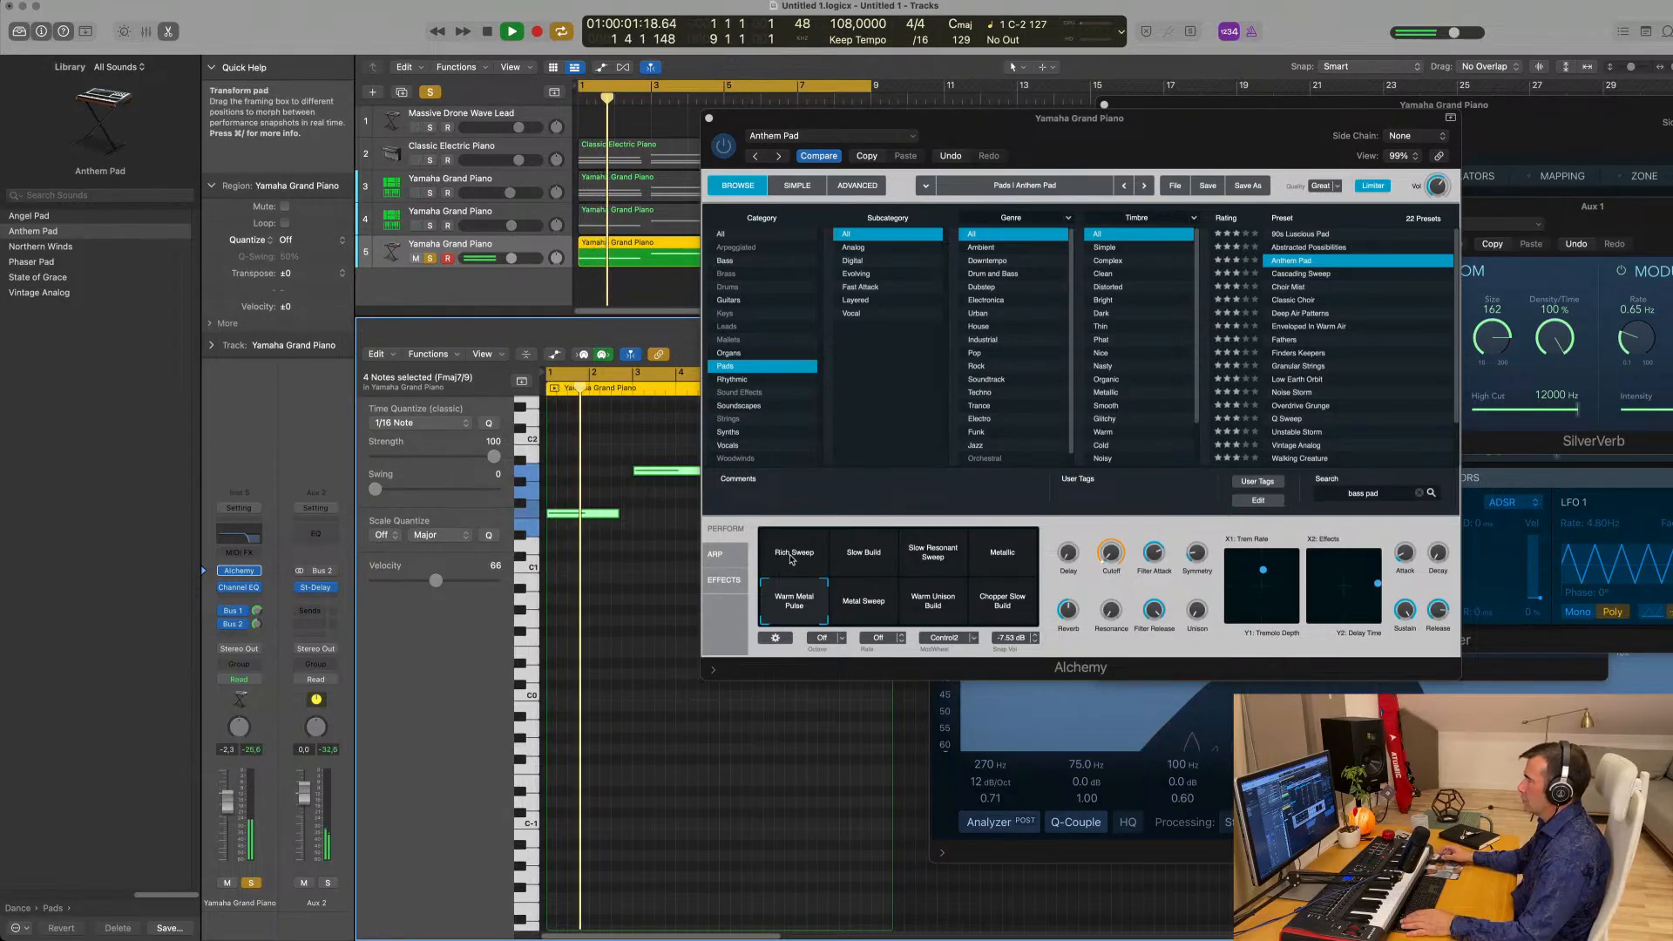
Unsolo track 5, play it with the other tracks, move the Alchemy window aside and lower the track's volume to -4.0 dB.
drag(1143, 125, 1260, 361)
key(space)
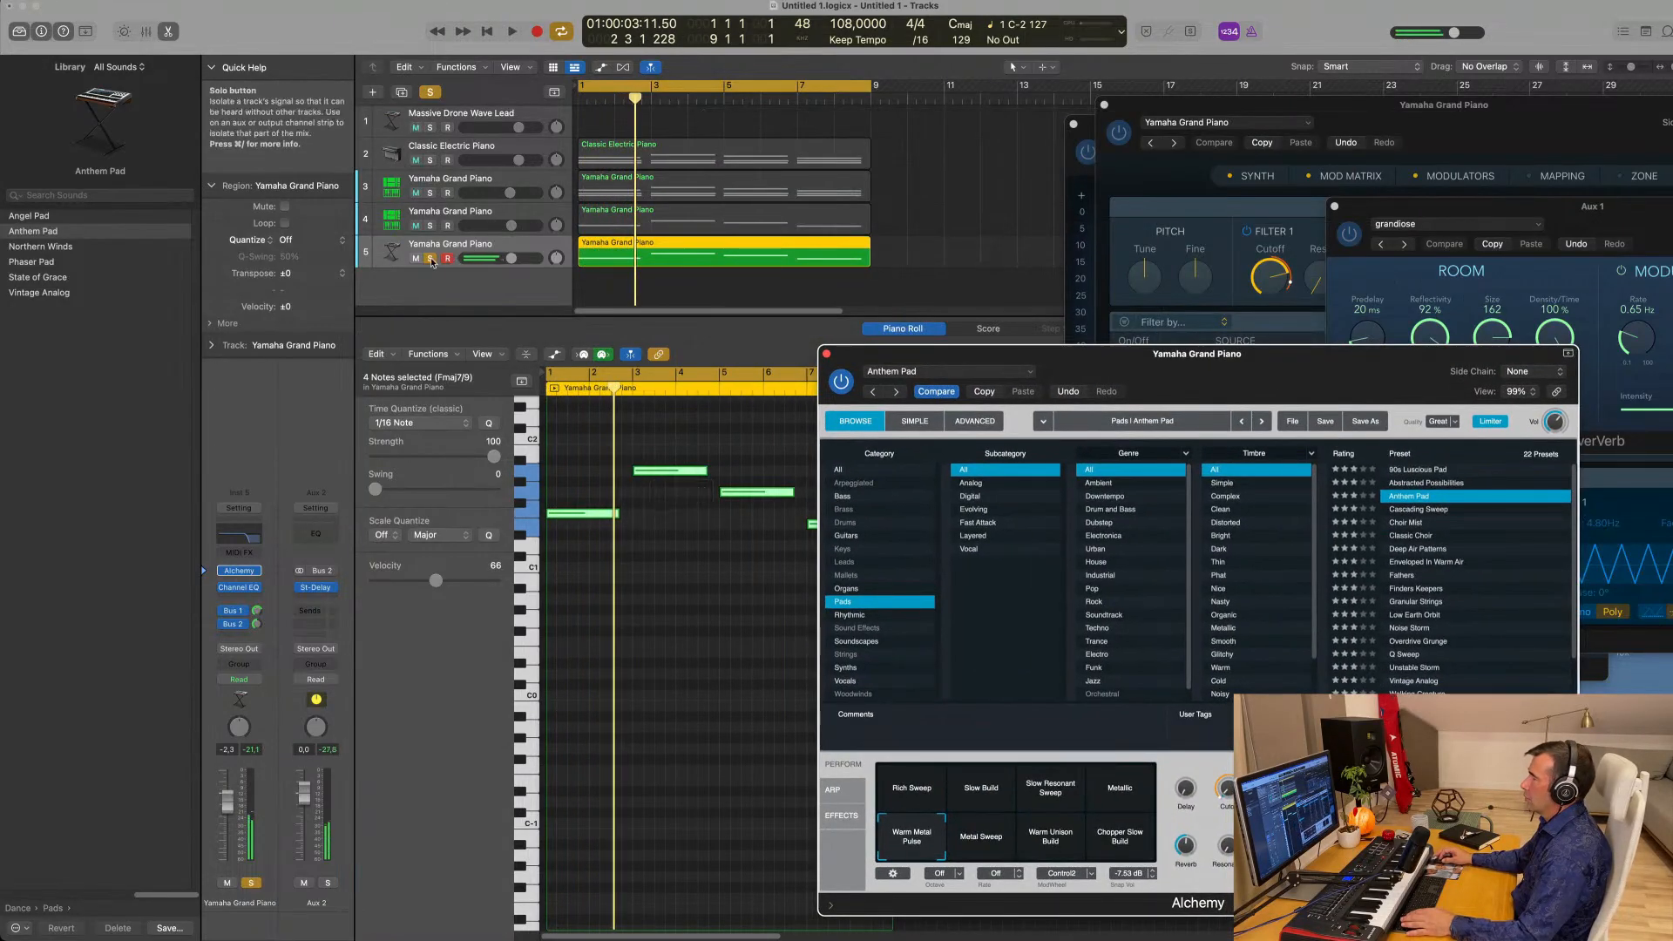
click(430, 258)
key(space)
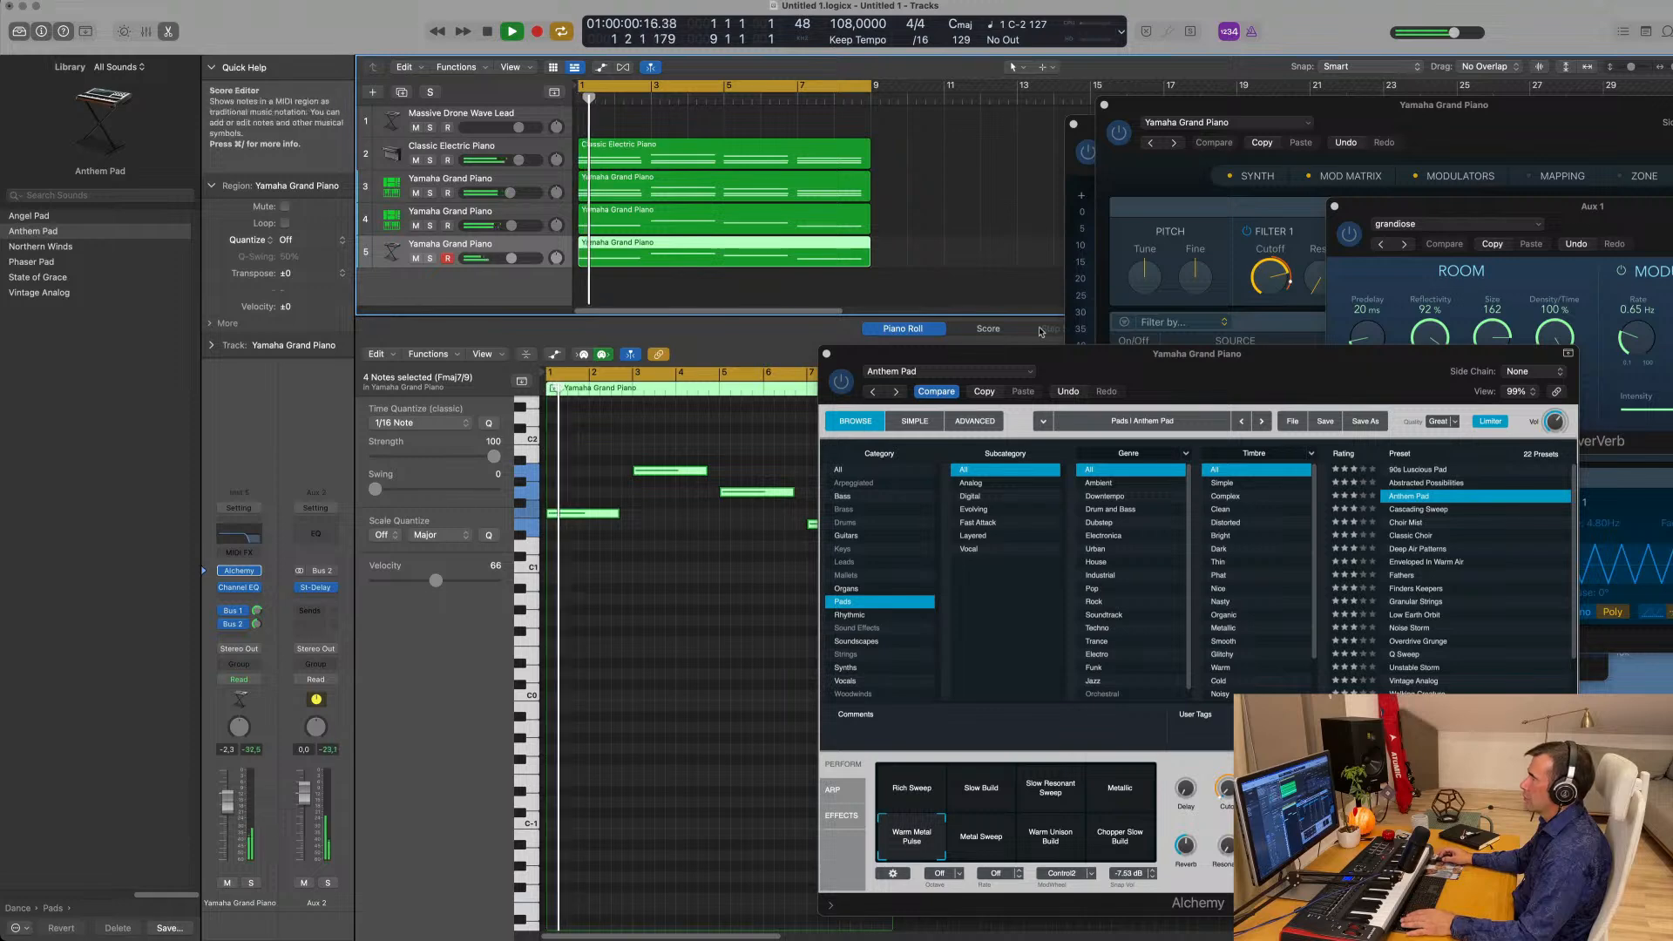
drag(1041, 355, 1244, 286)
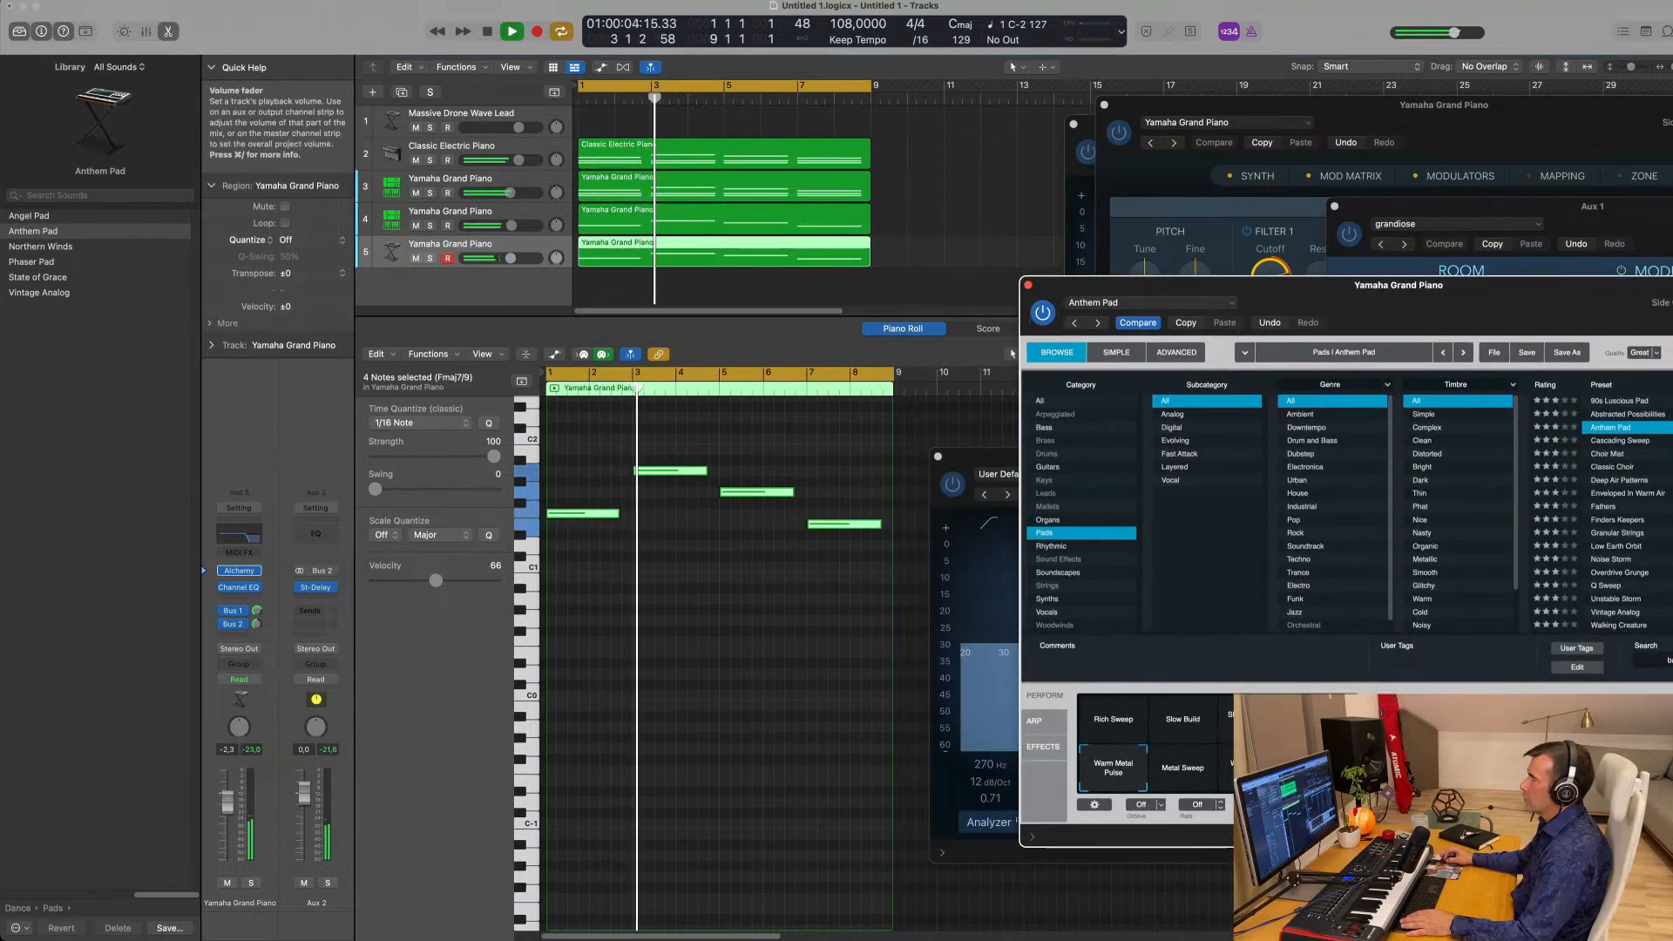
drag(510, 259, 505, 259)
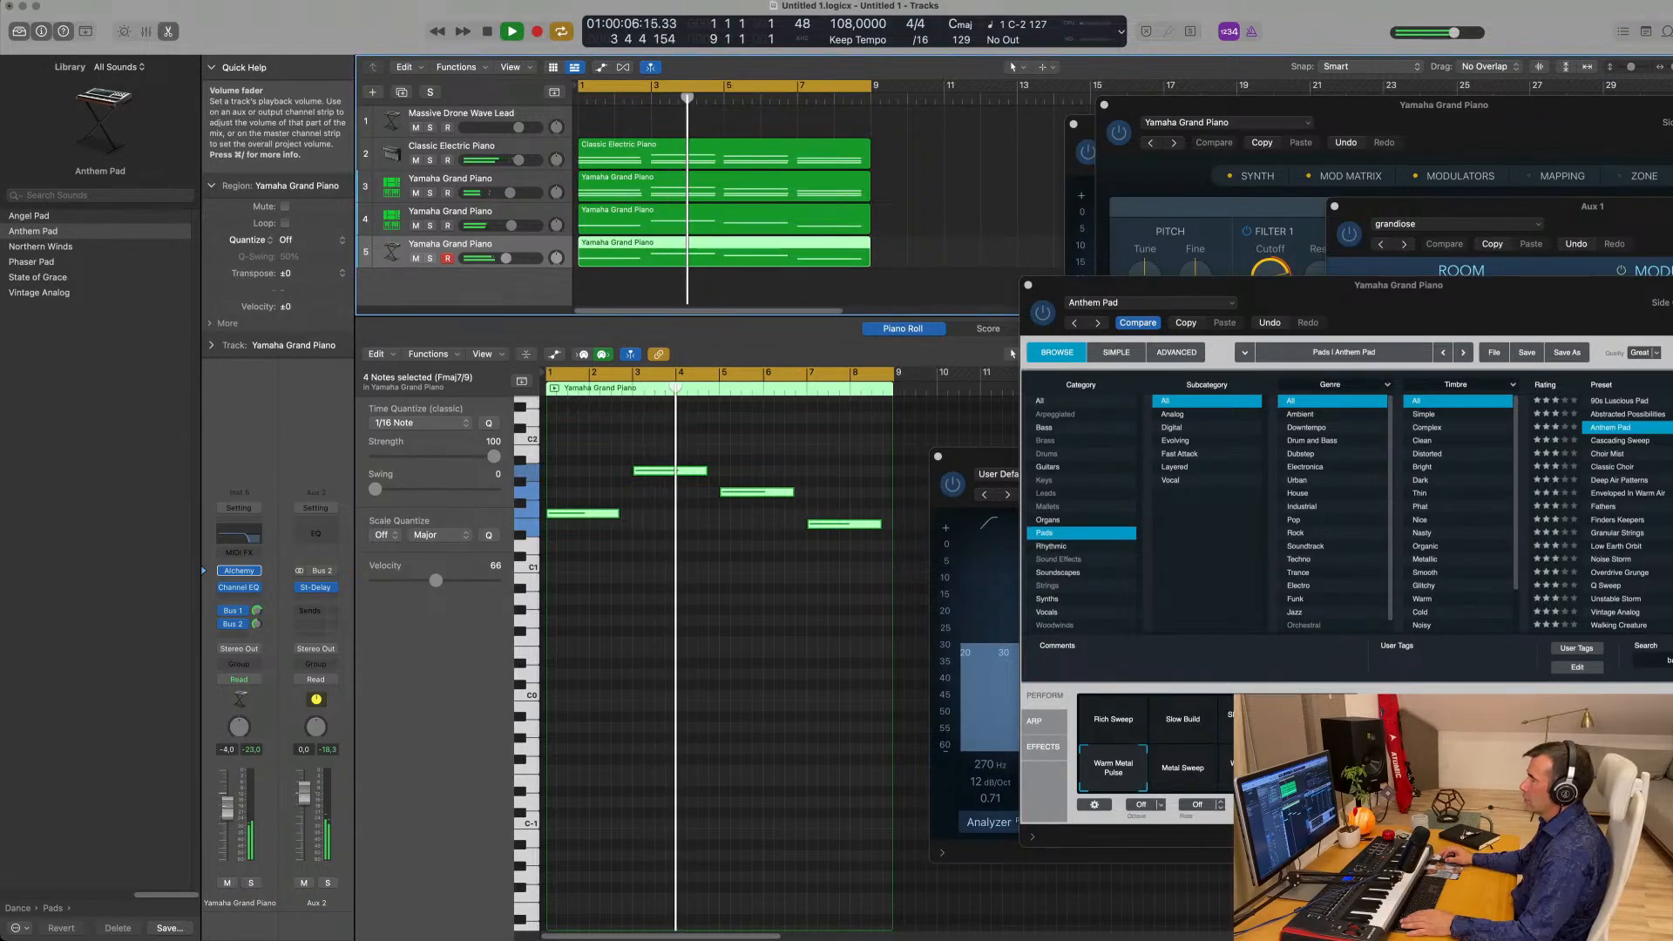
Delete the second and fourth notes, at bars 3 and 7, from track 5's region.
click(669, 471)
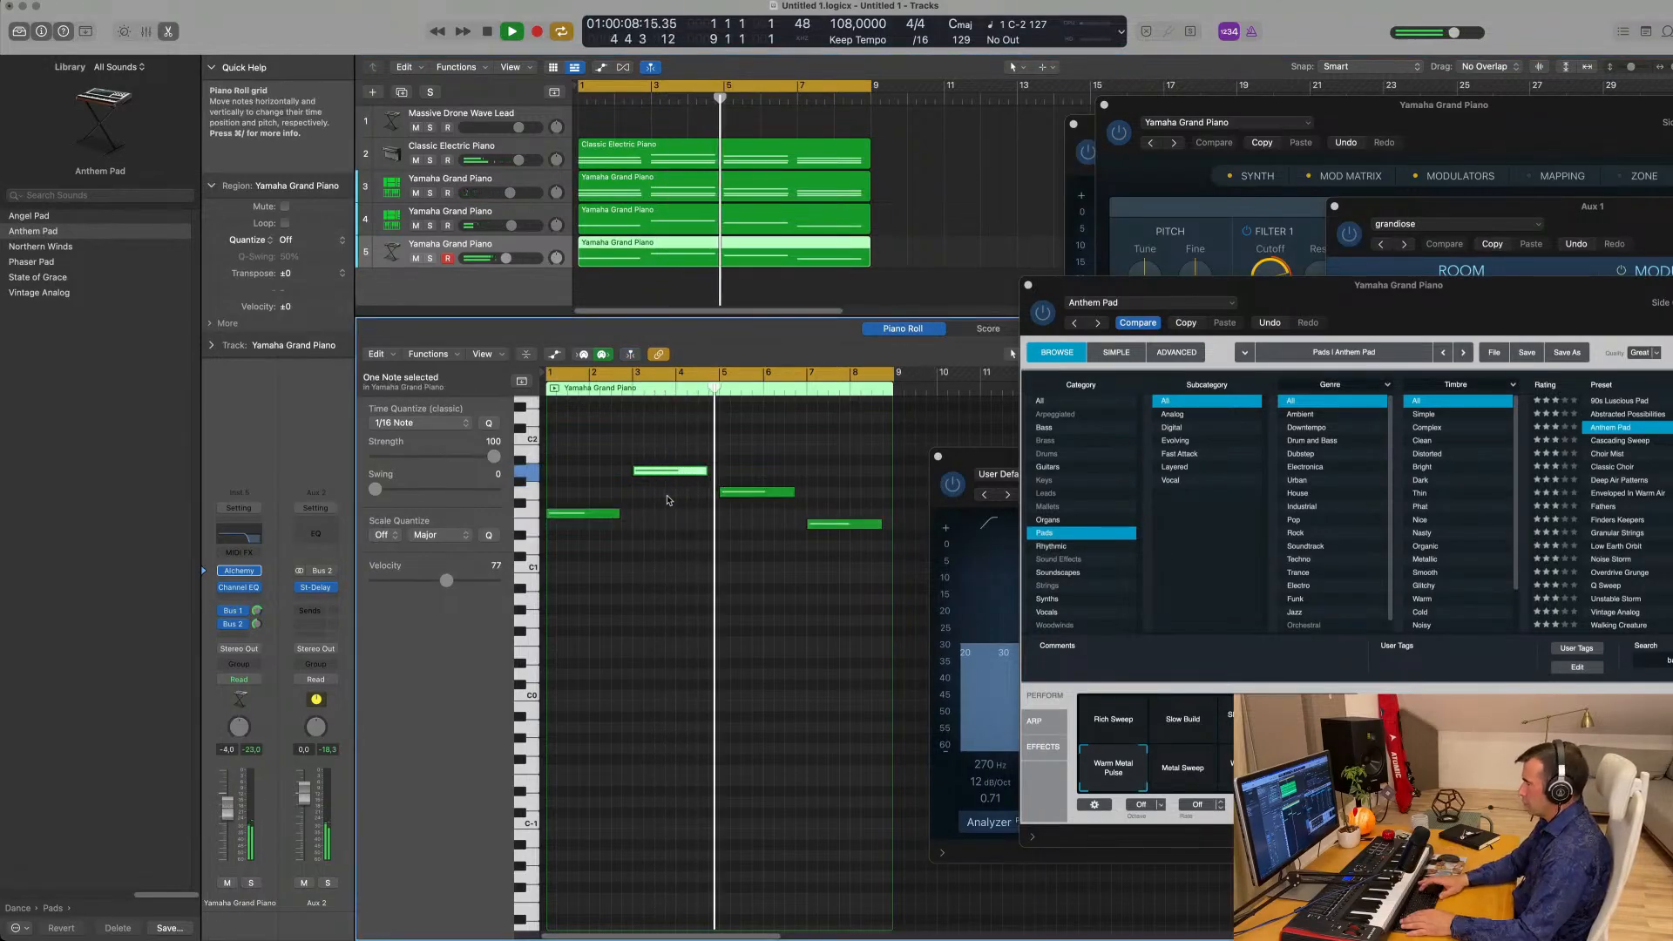
key(Delete)
key(Return)
drag(838, 480, 843, 550)
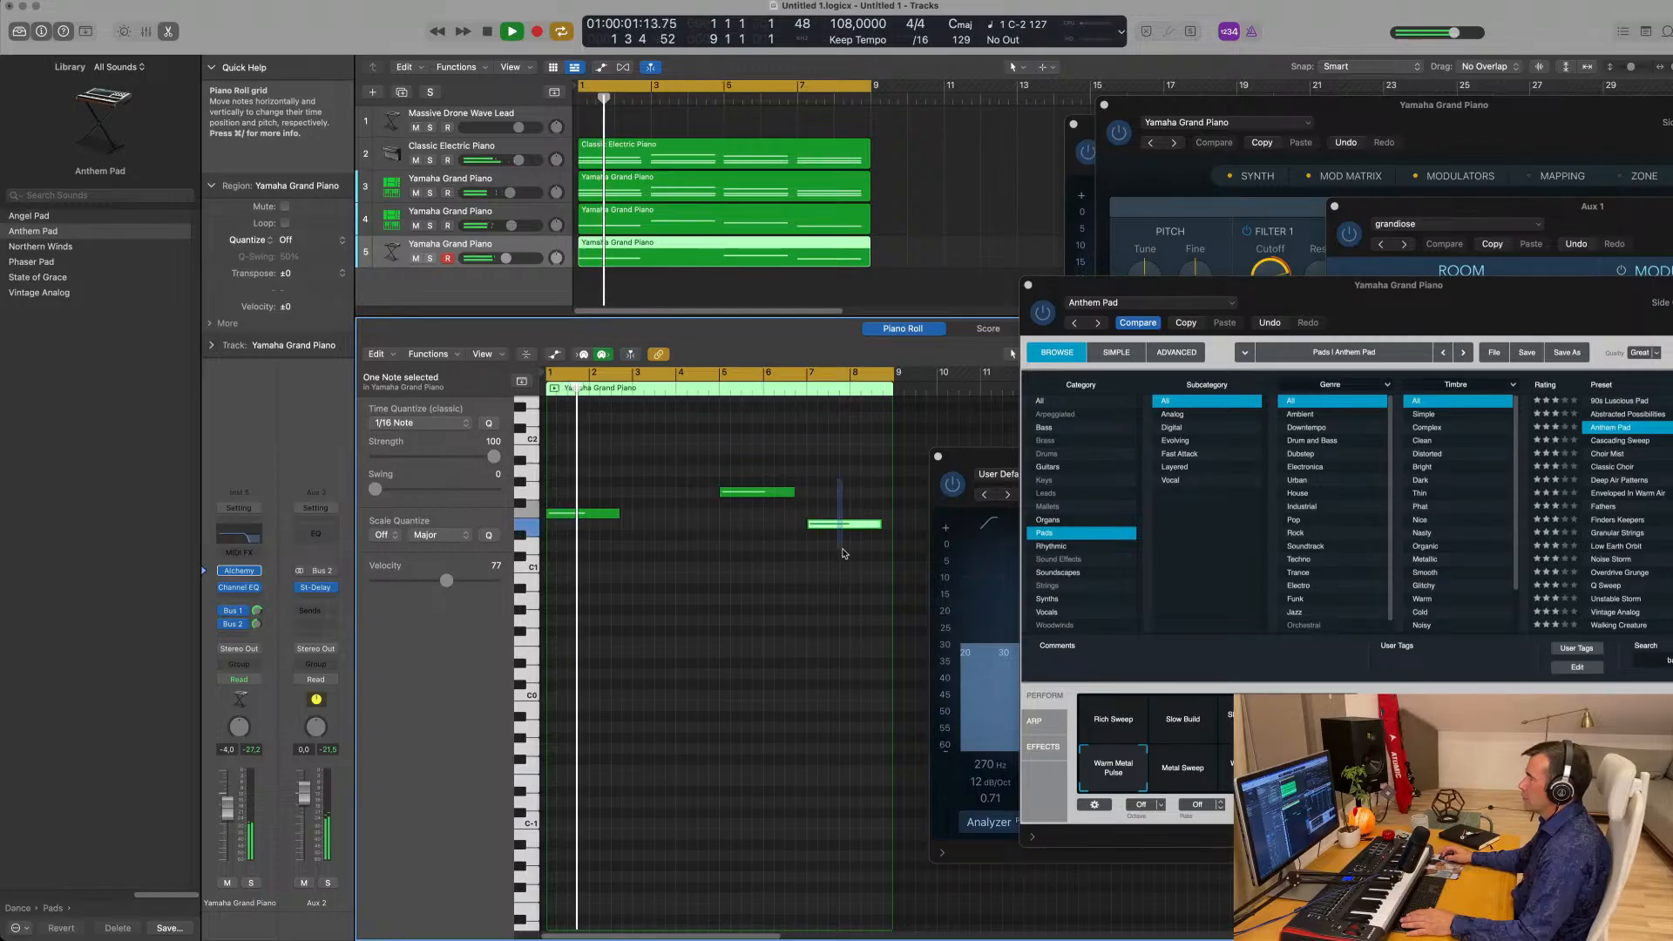
key(Delete)
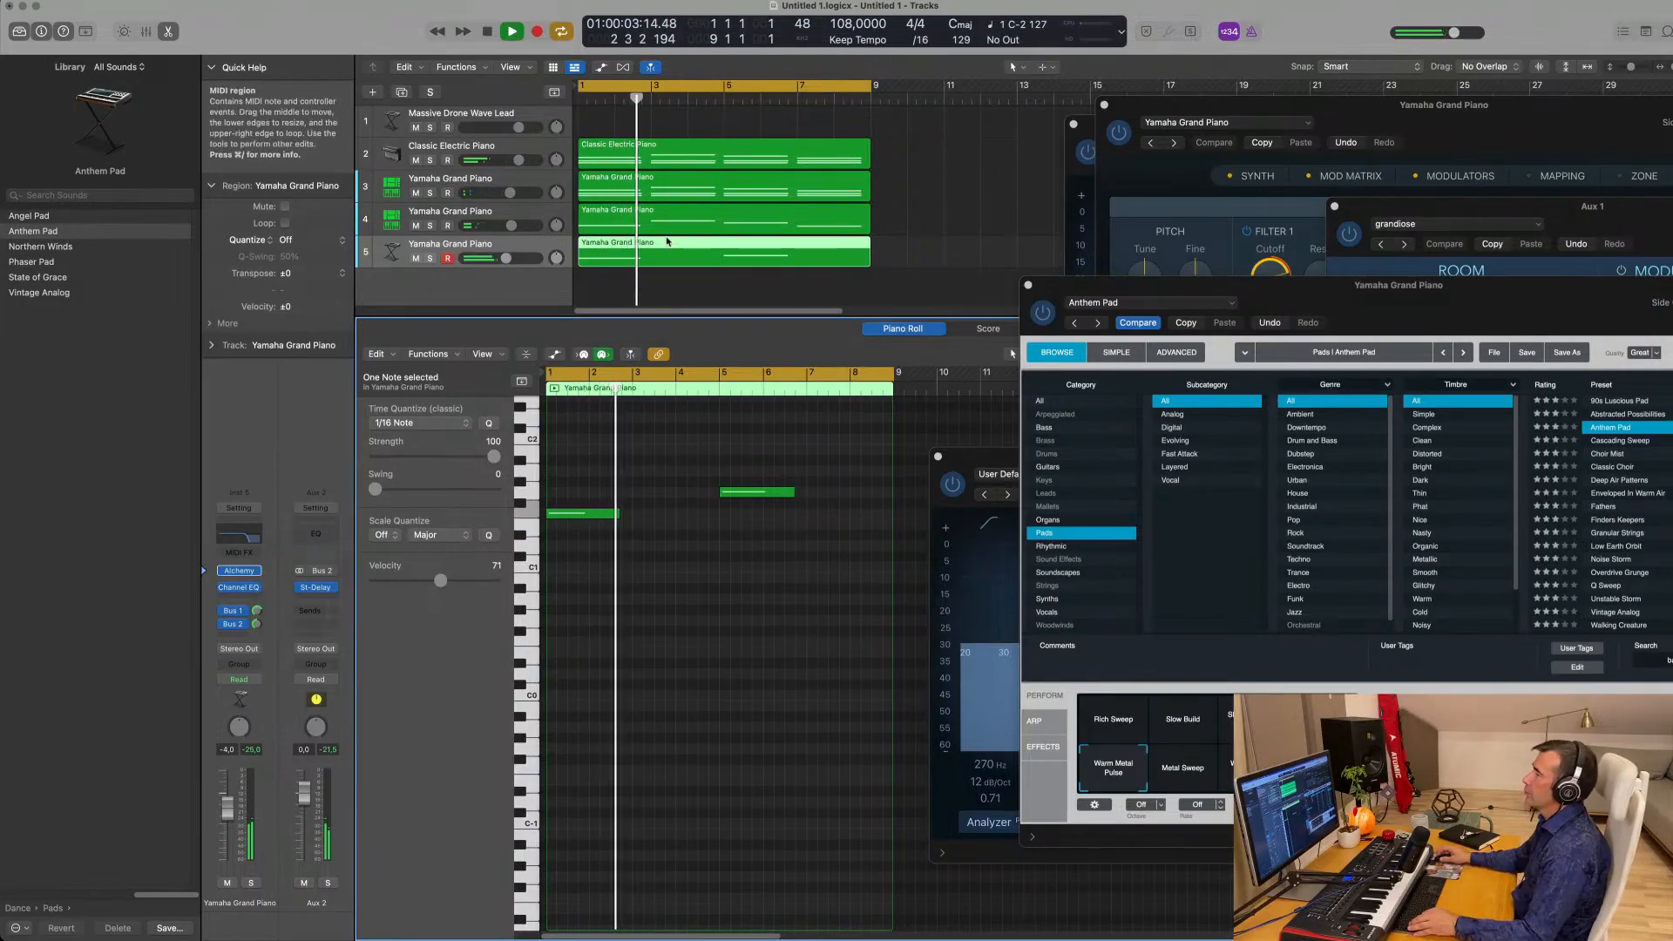
Compare the playing arrangement with the low piano on track 4 muted and unmuted, and stop playback.
scroll(718, 252, down, 1)
scroll(719, 258, left, 1)
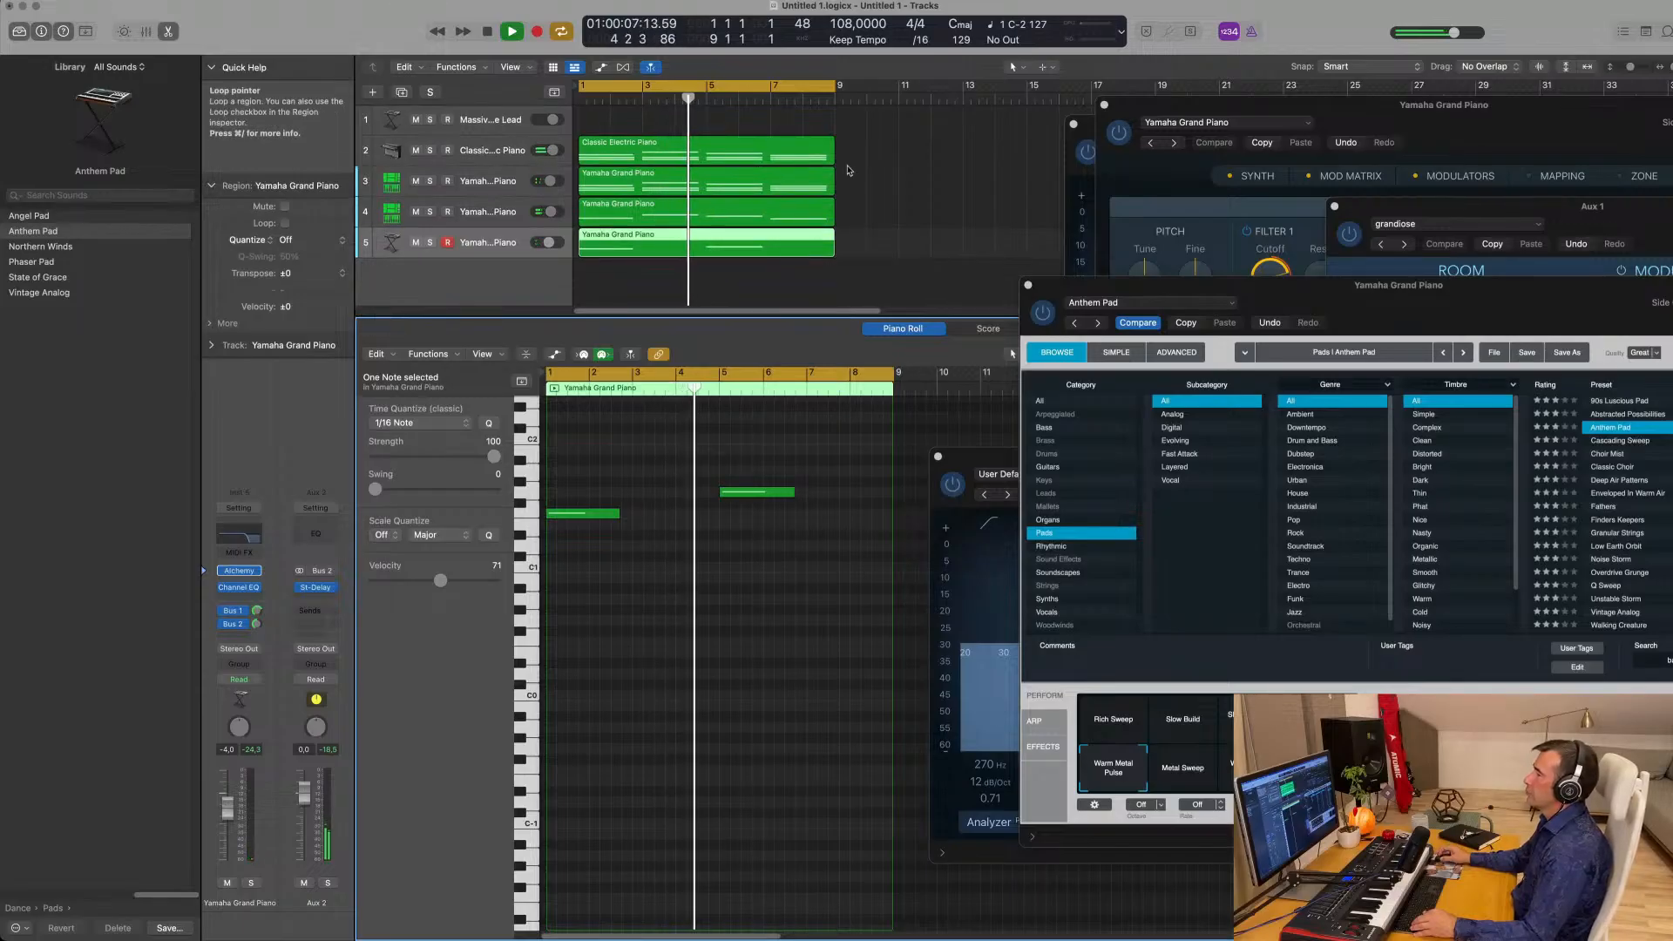
scroll(868, 176, left, 1)
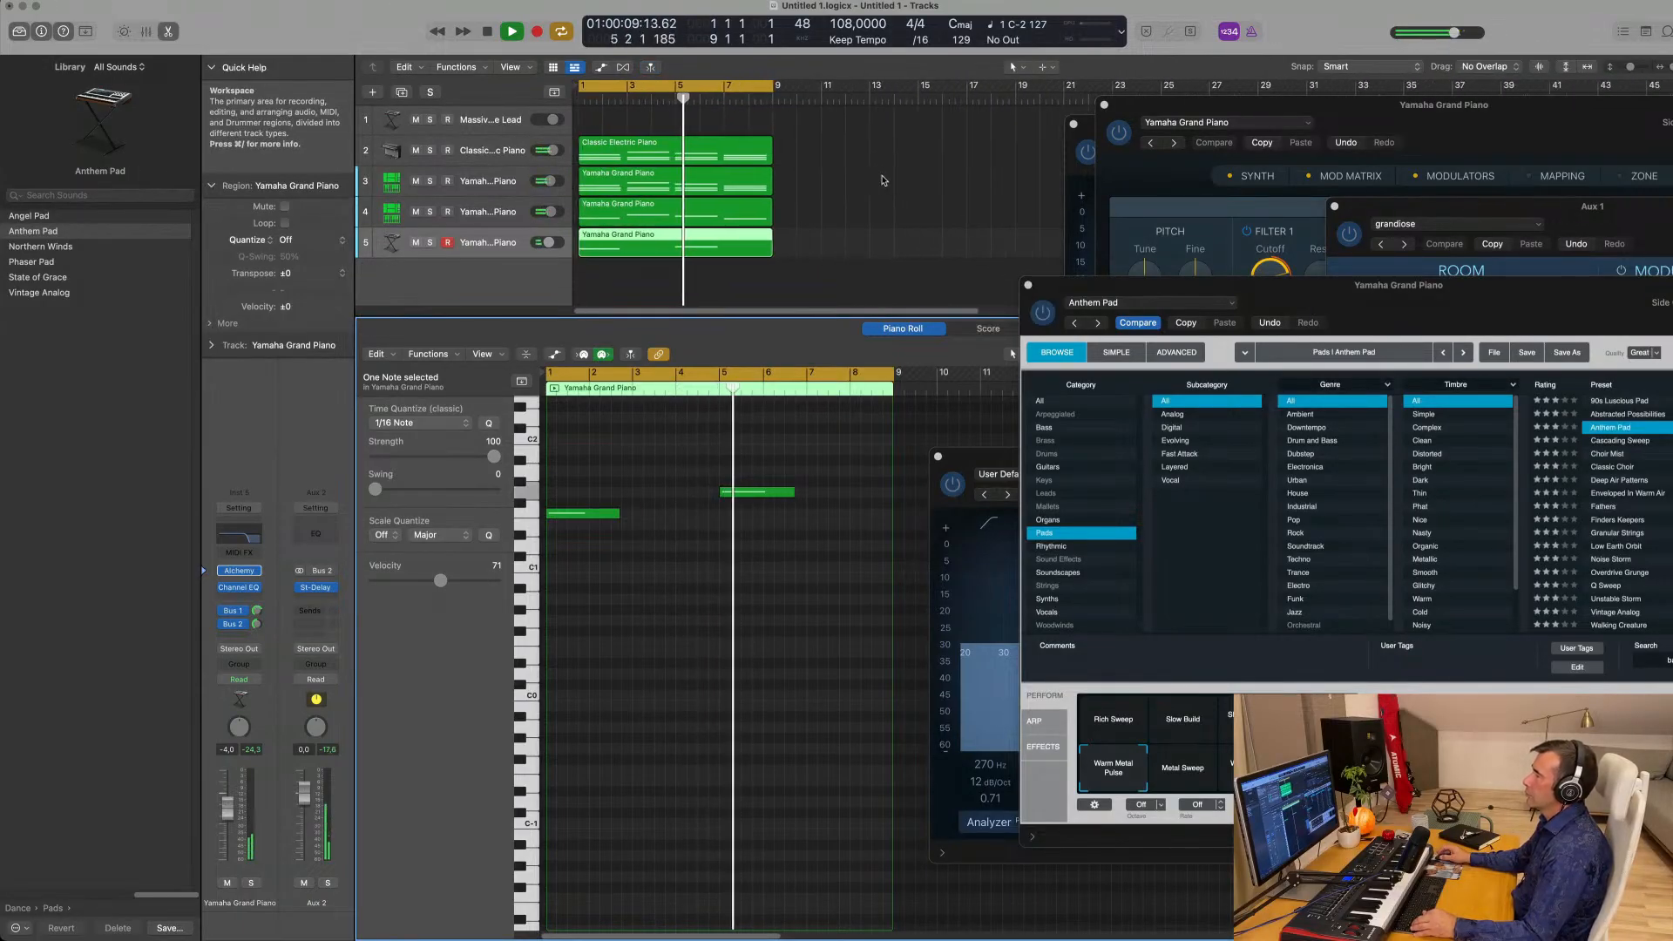
scroll(872, 185, left, 1)
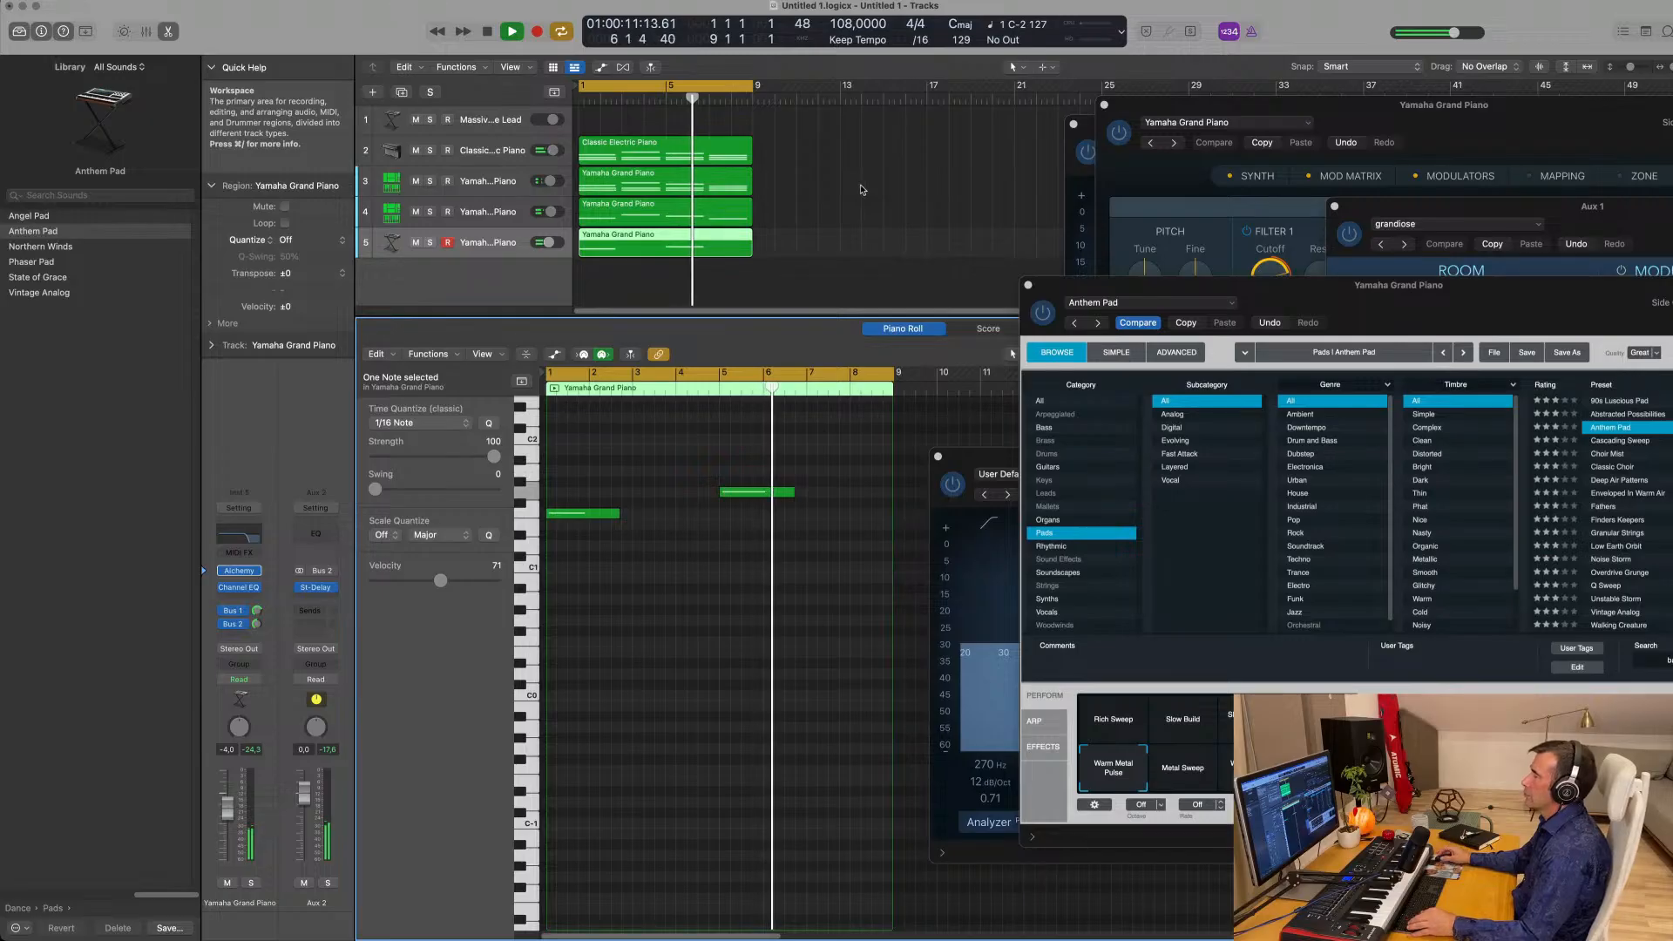
scroll(815, 199, left, 1)
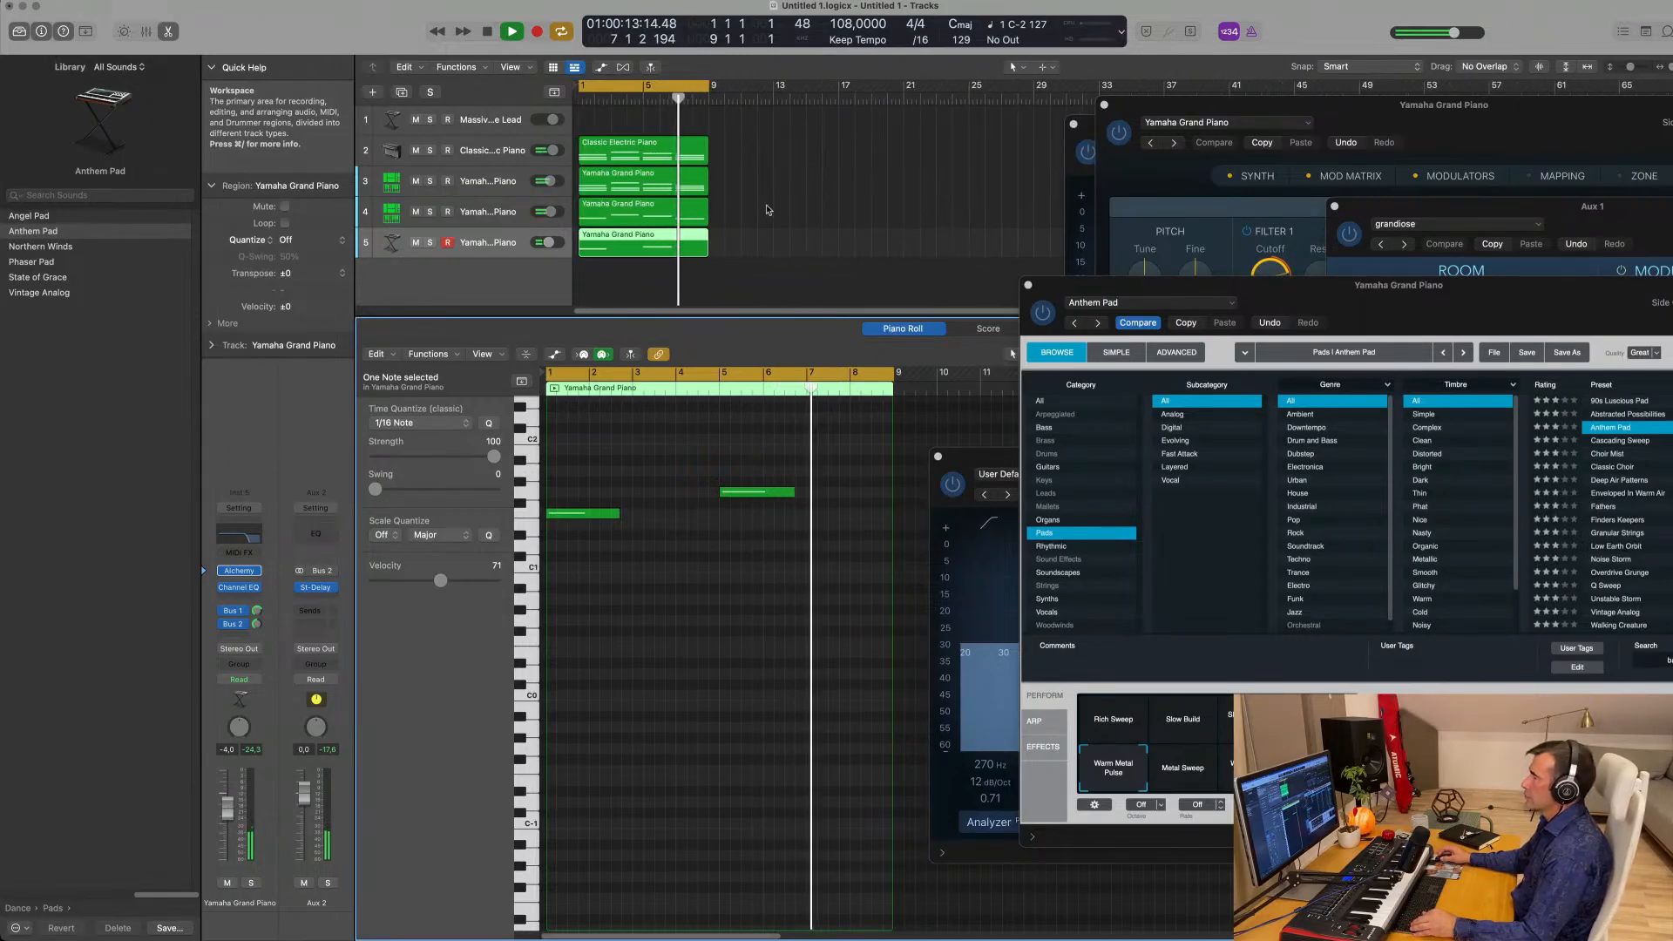
click(471, 219)
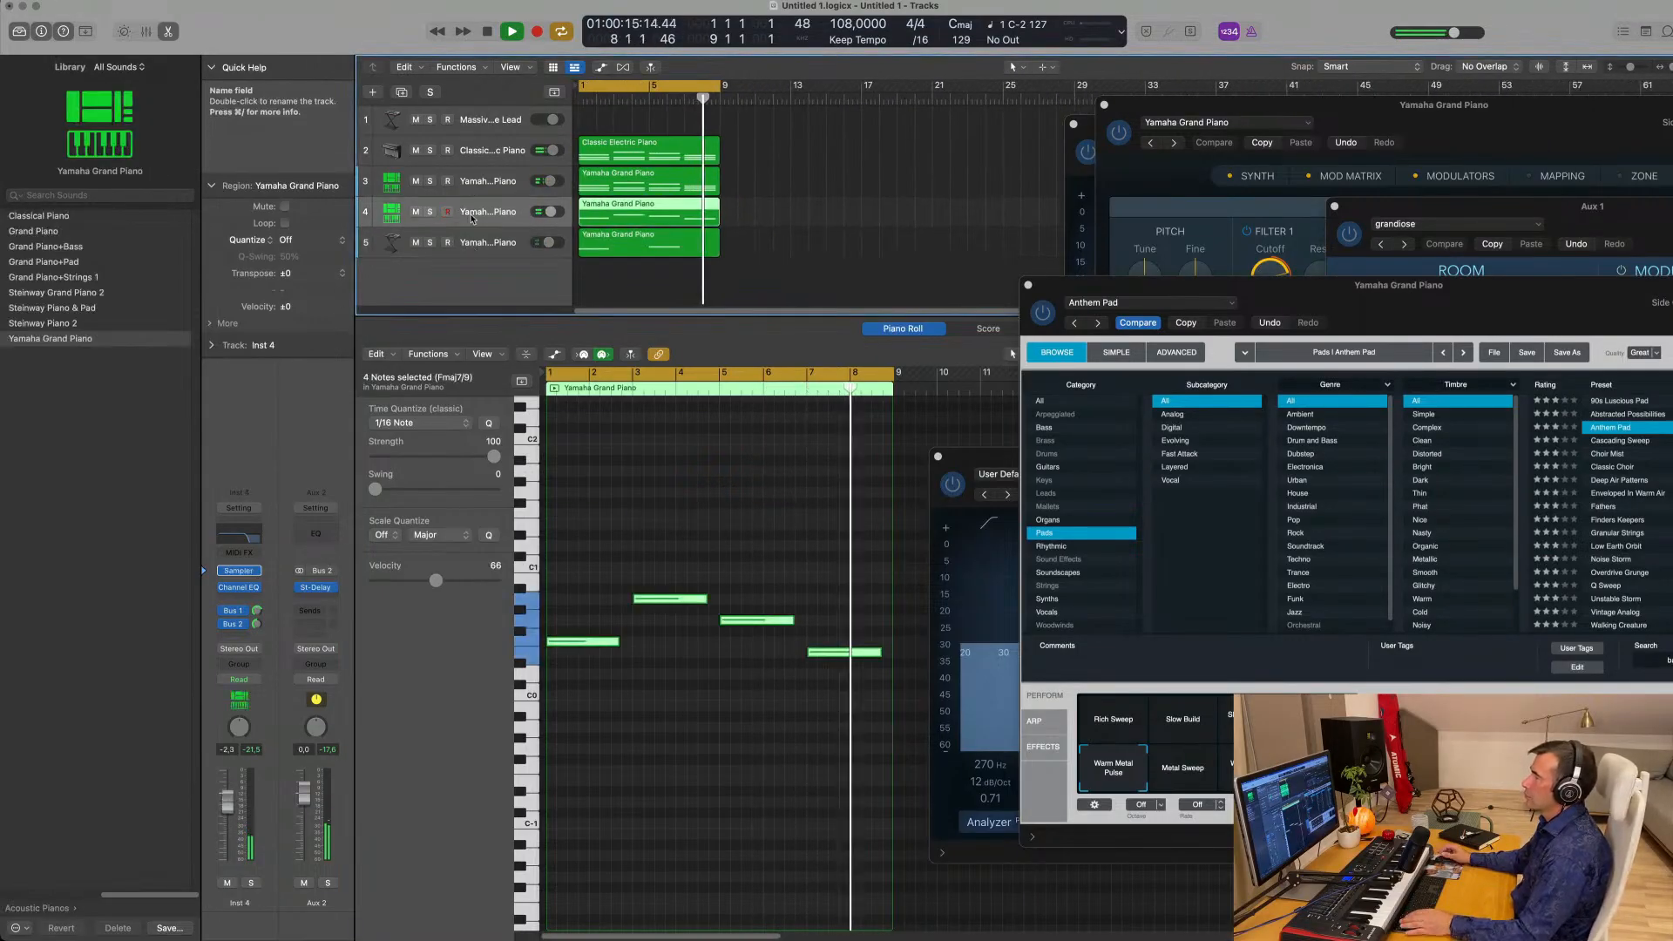
key(ctrl+m)
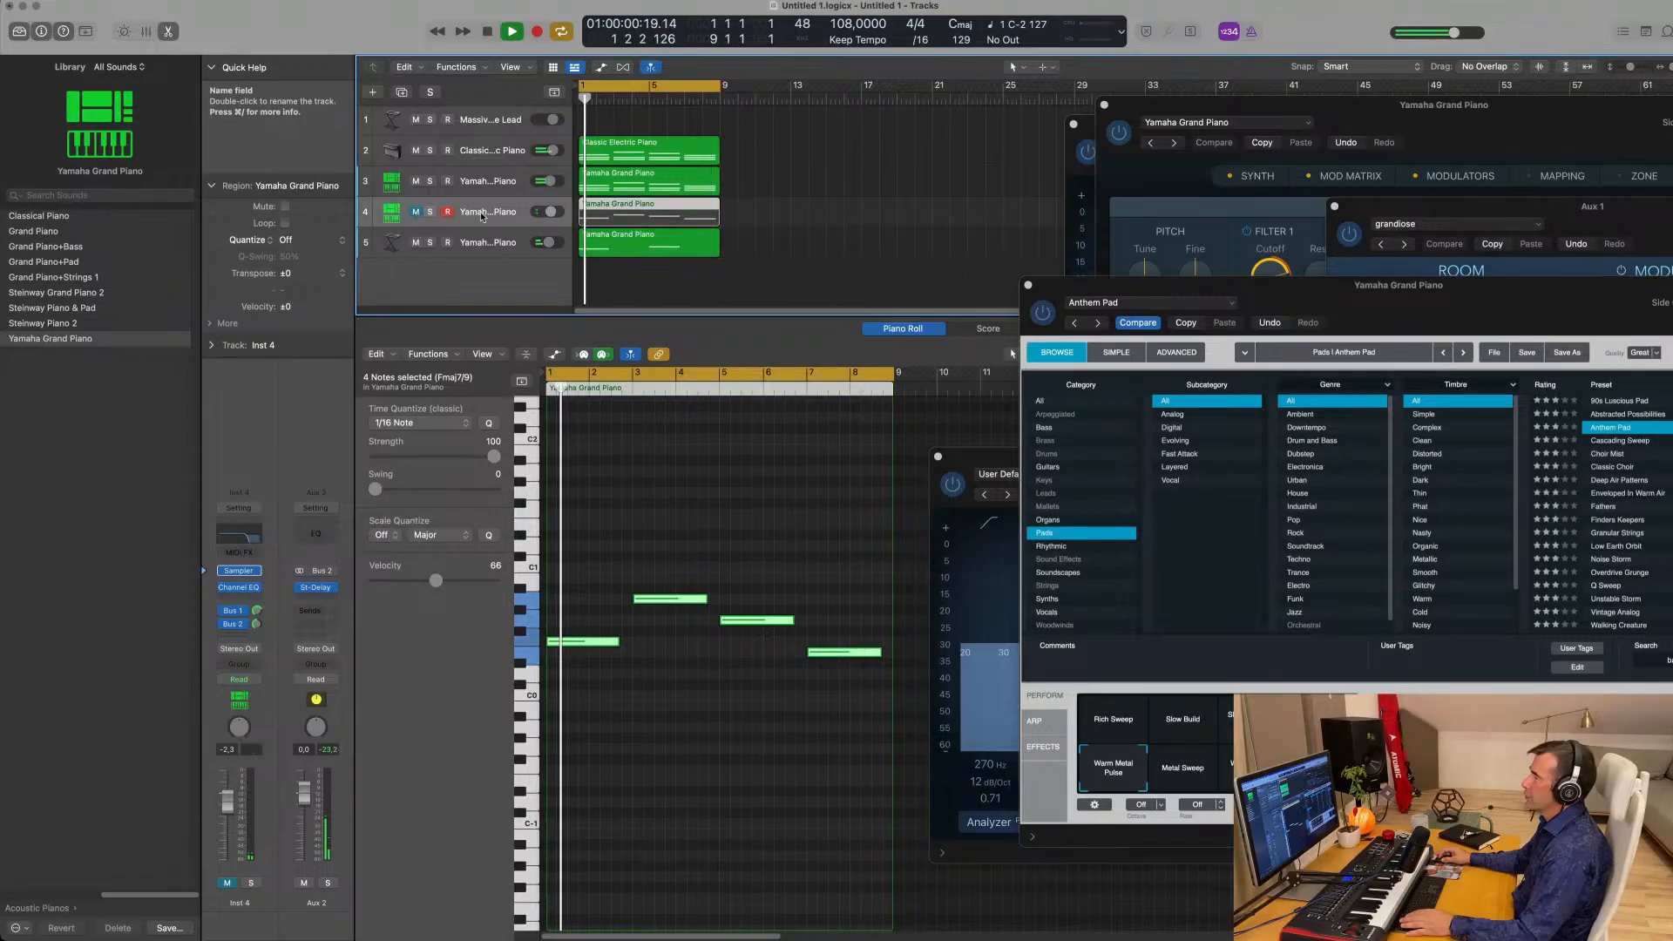
click(416, 212)
key(space)
key(space)
key(space)
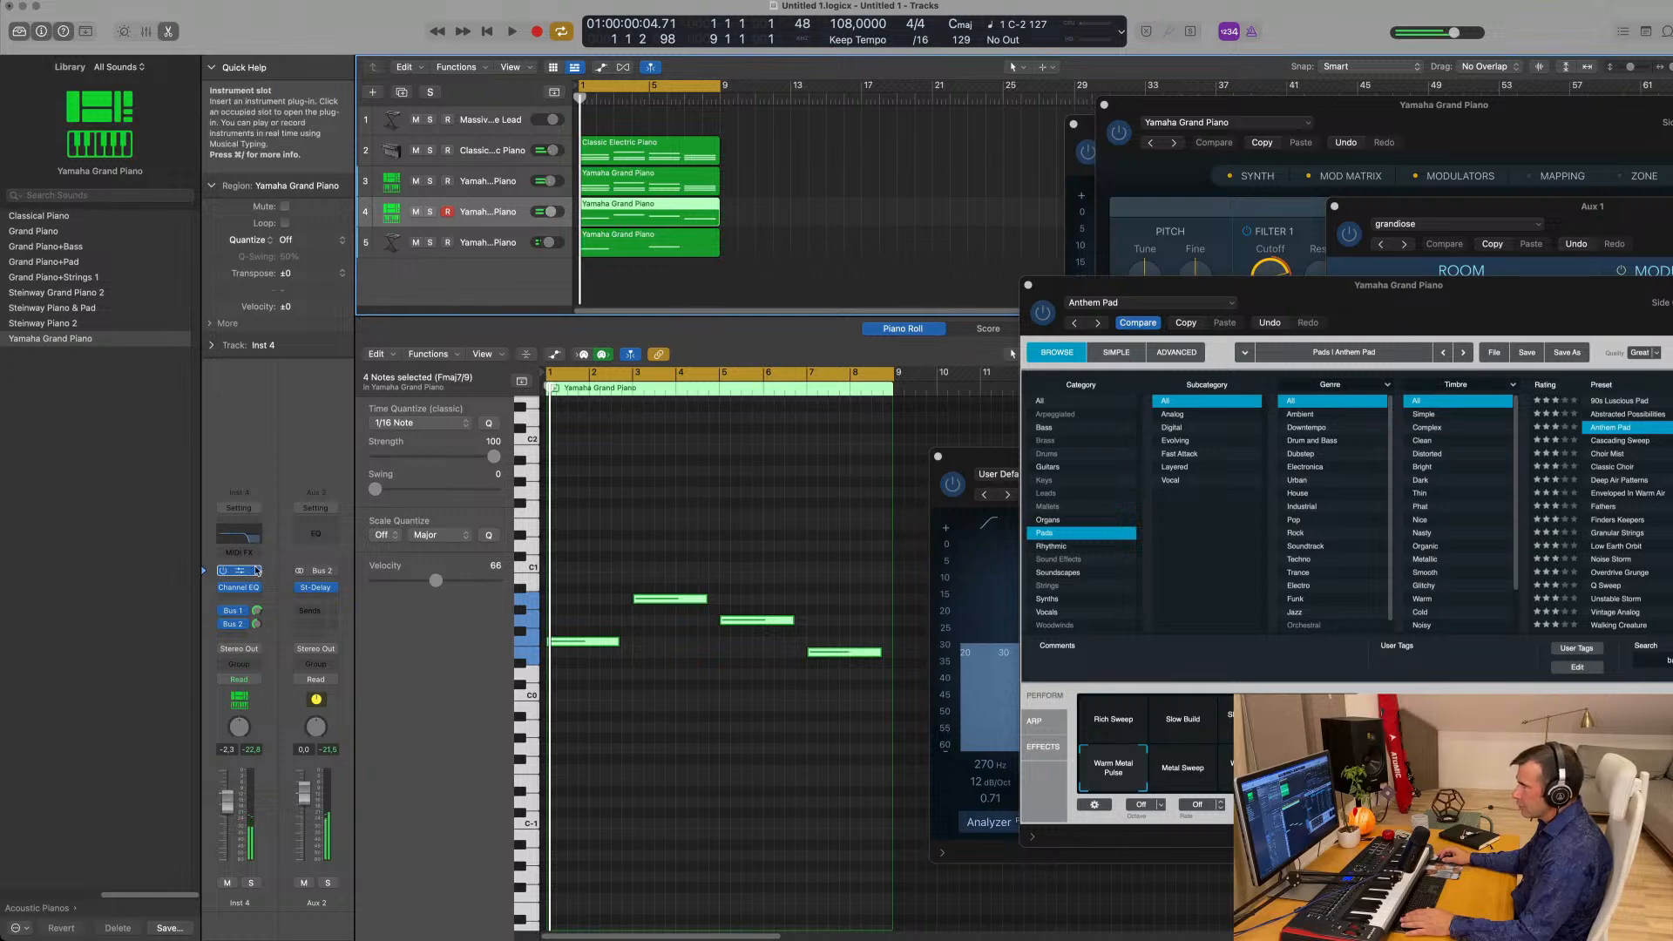
Replace track 4's instrument with the LennarDigital Sylenth1 synth.
click(257, 571)
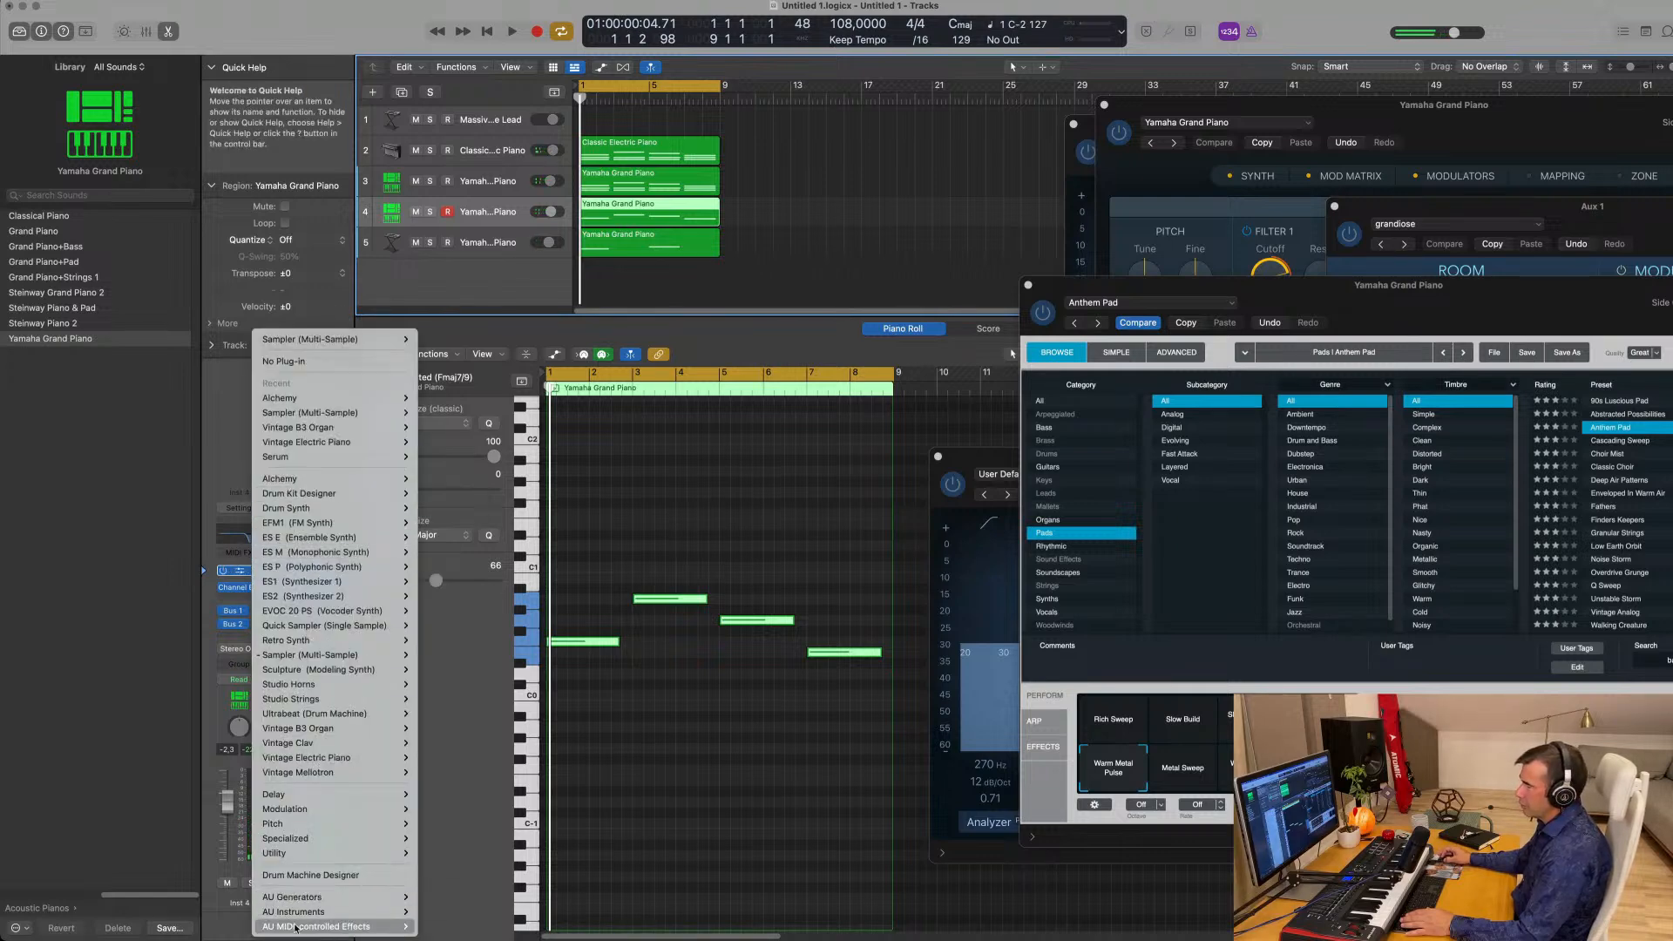
mouse_move(375, 913)
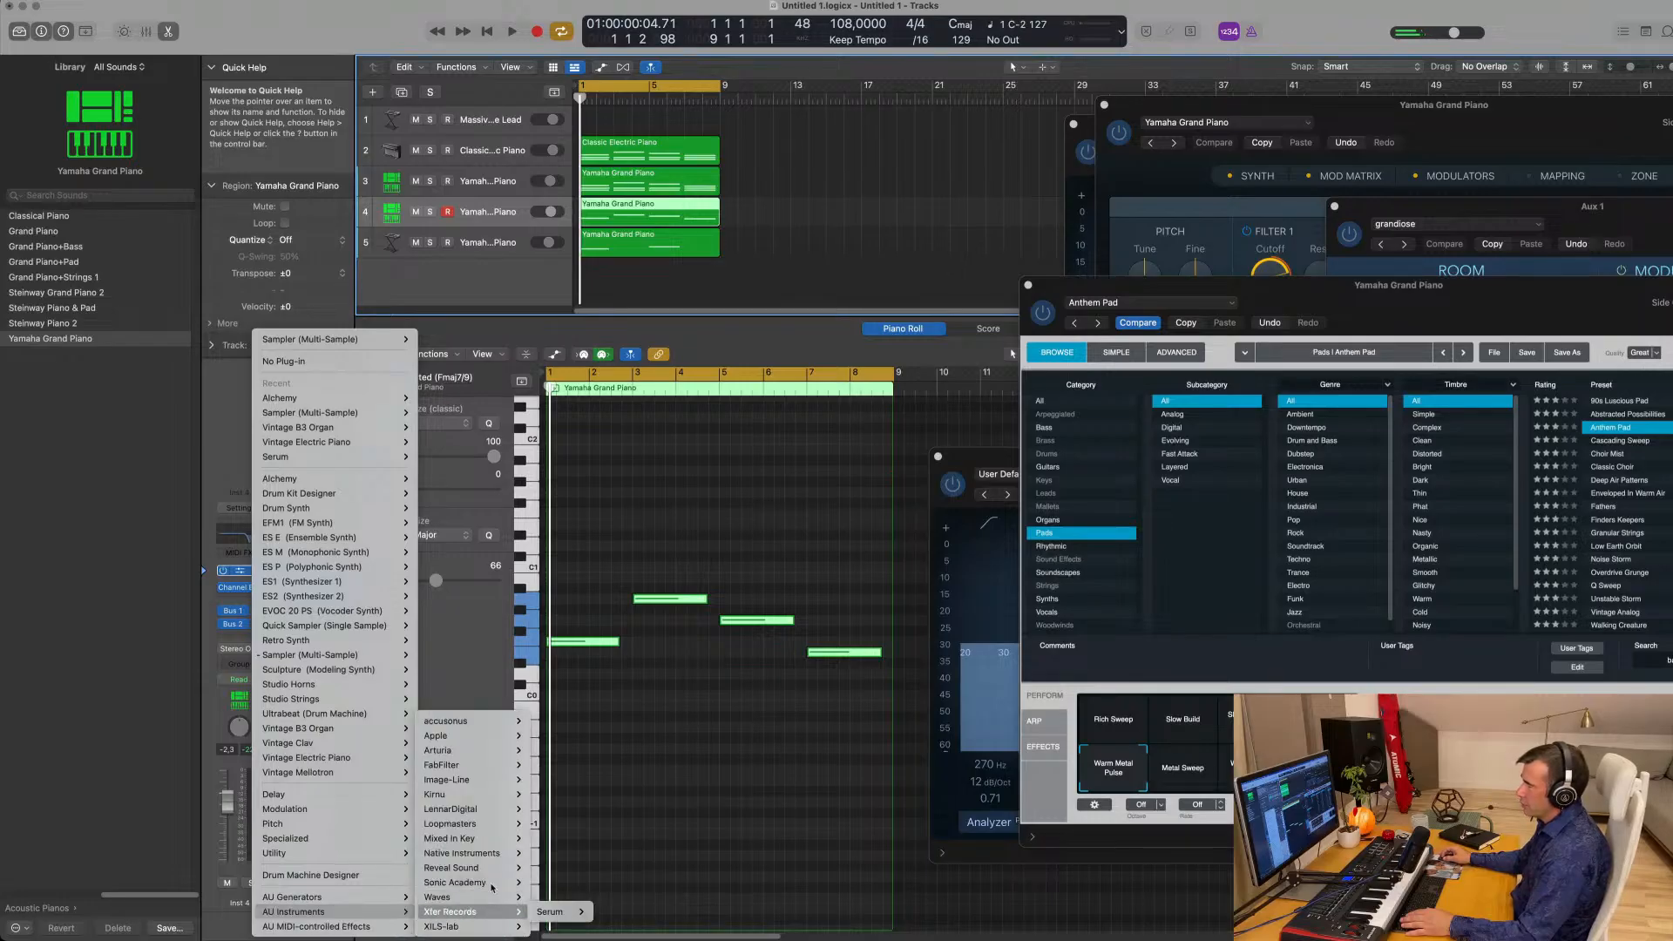
mouse_move(493, 870)
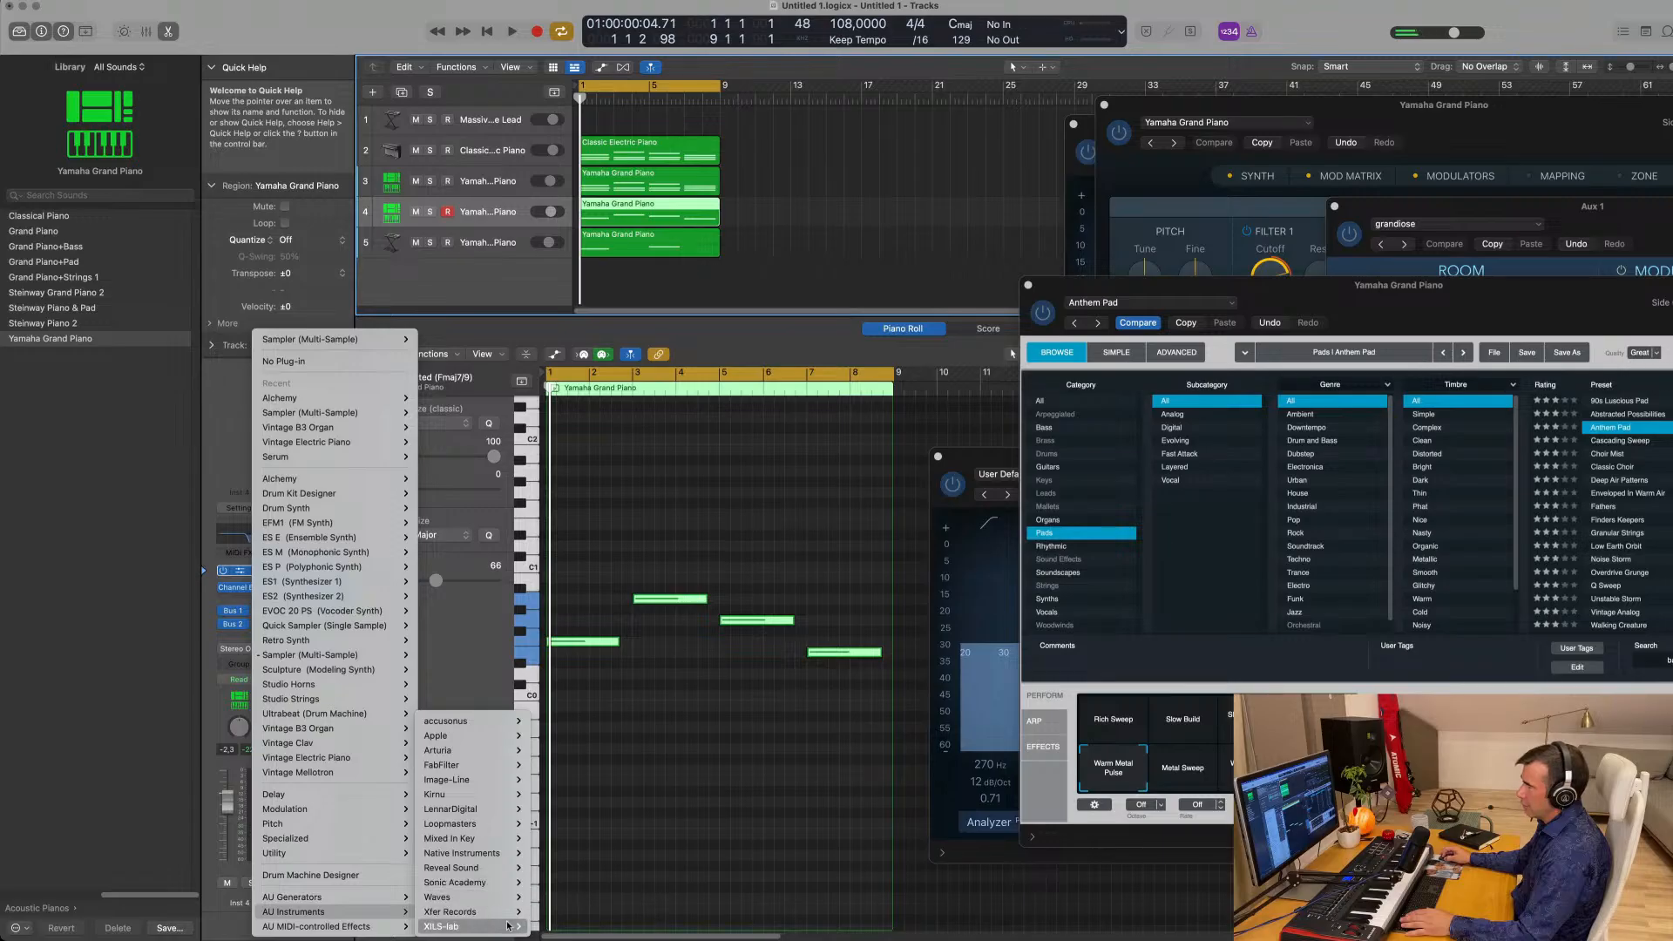
mouse_move(471, 809)
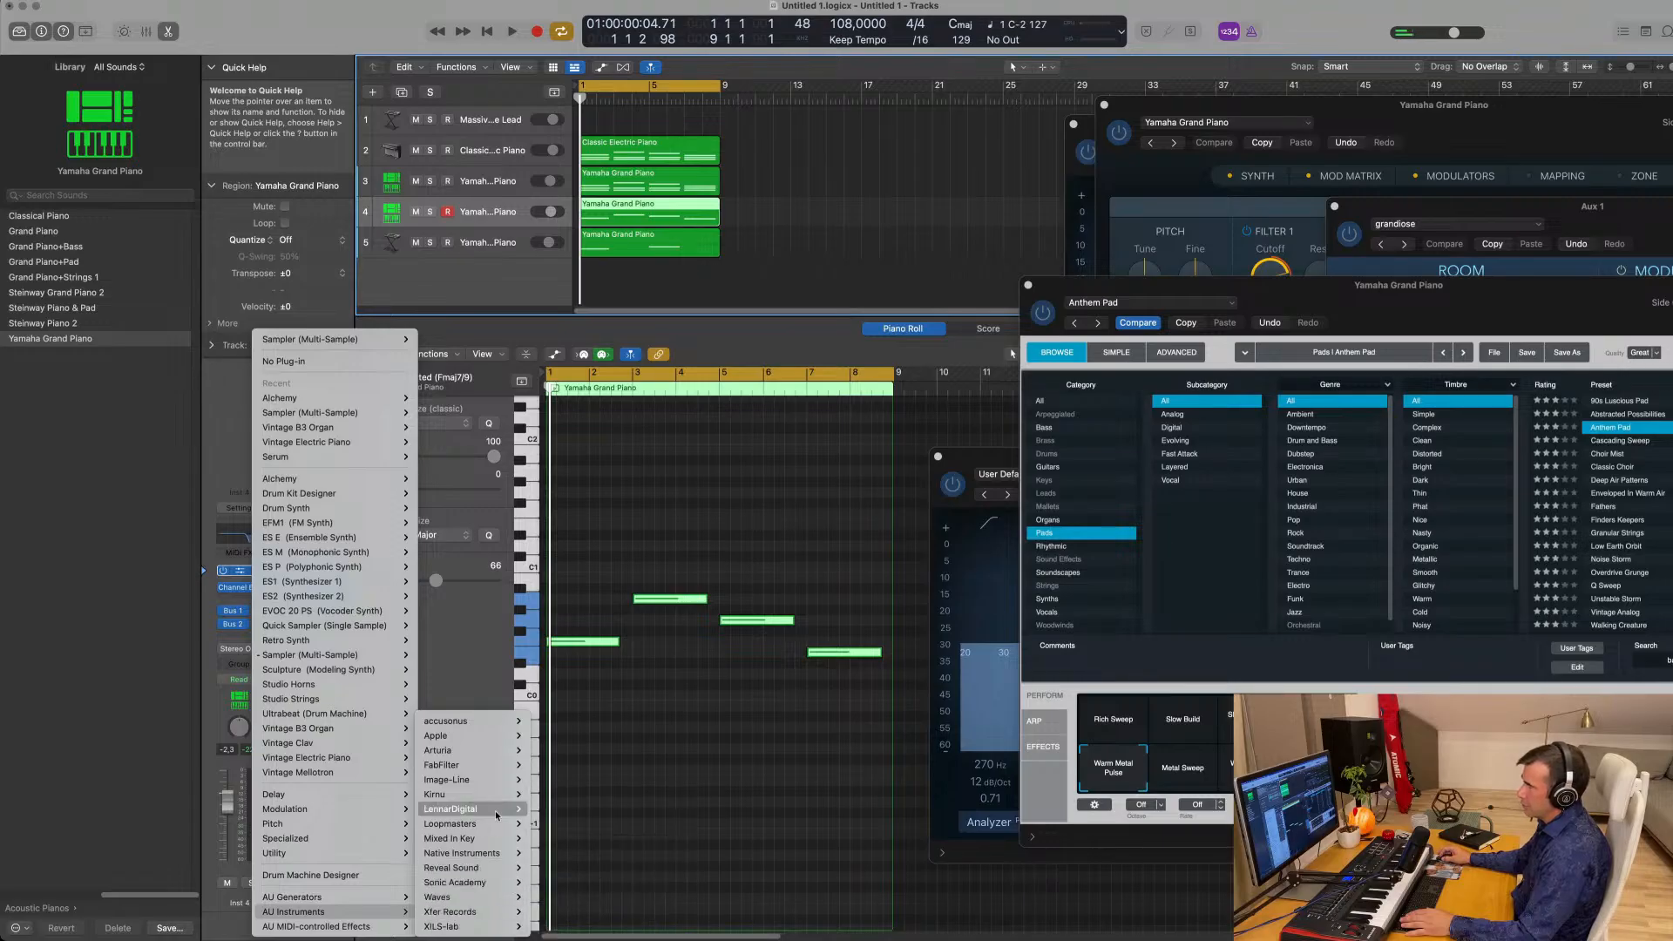
mouse_move(555, 814)
click(620, 810)
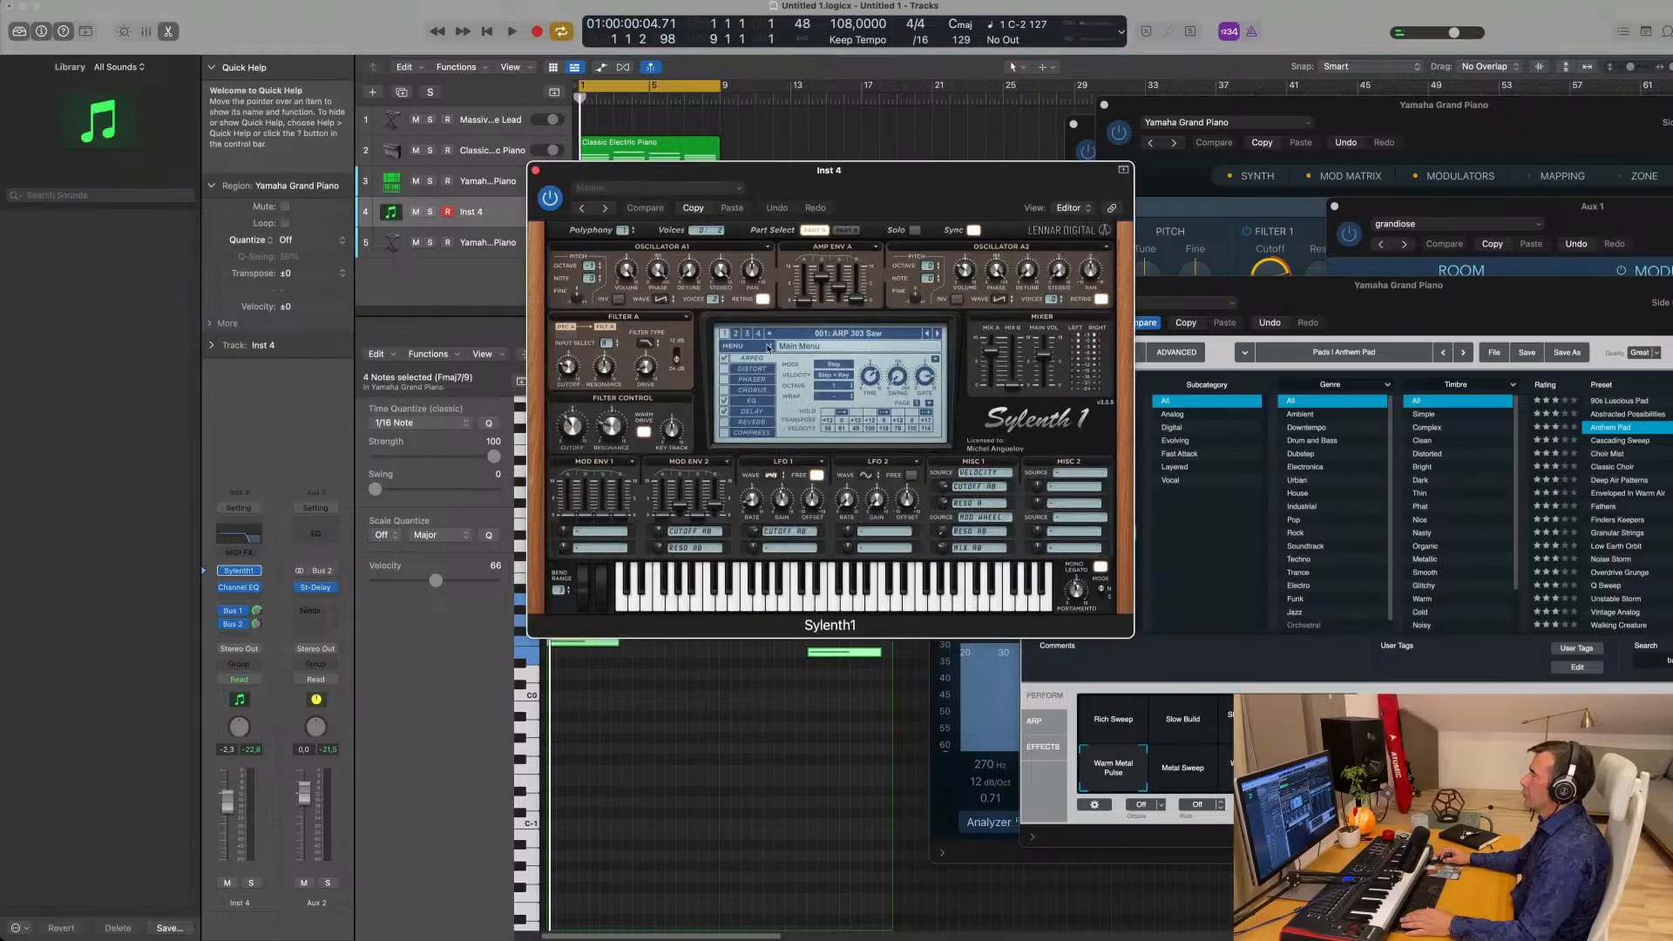
Load a different sound bank from the factory banks into Sylenth1.
click(757, 349)
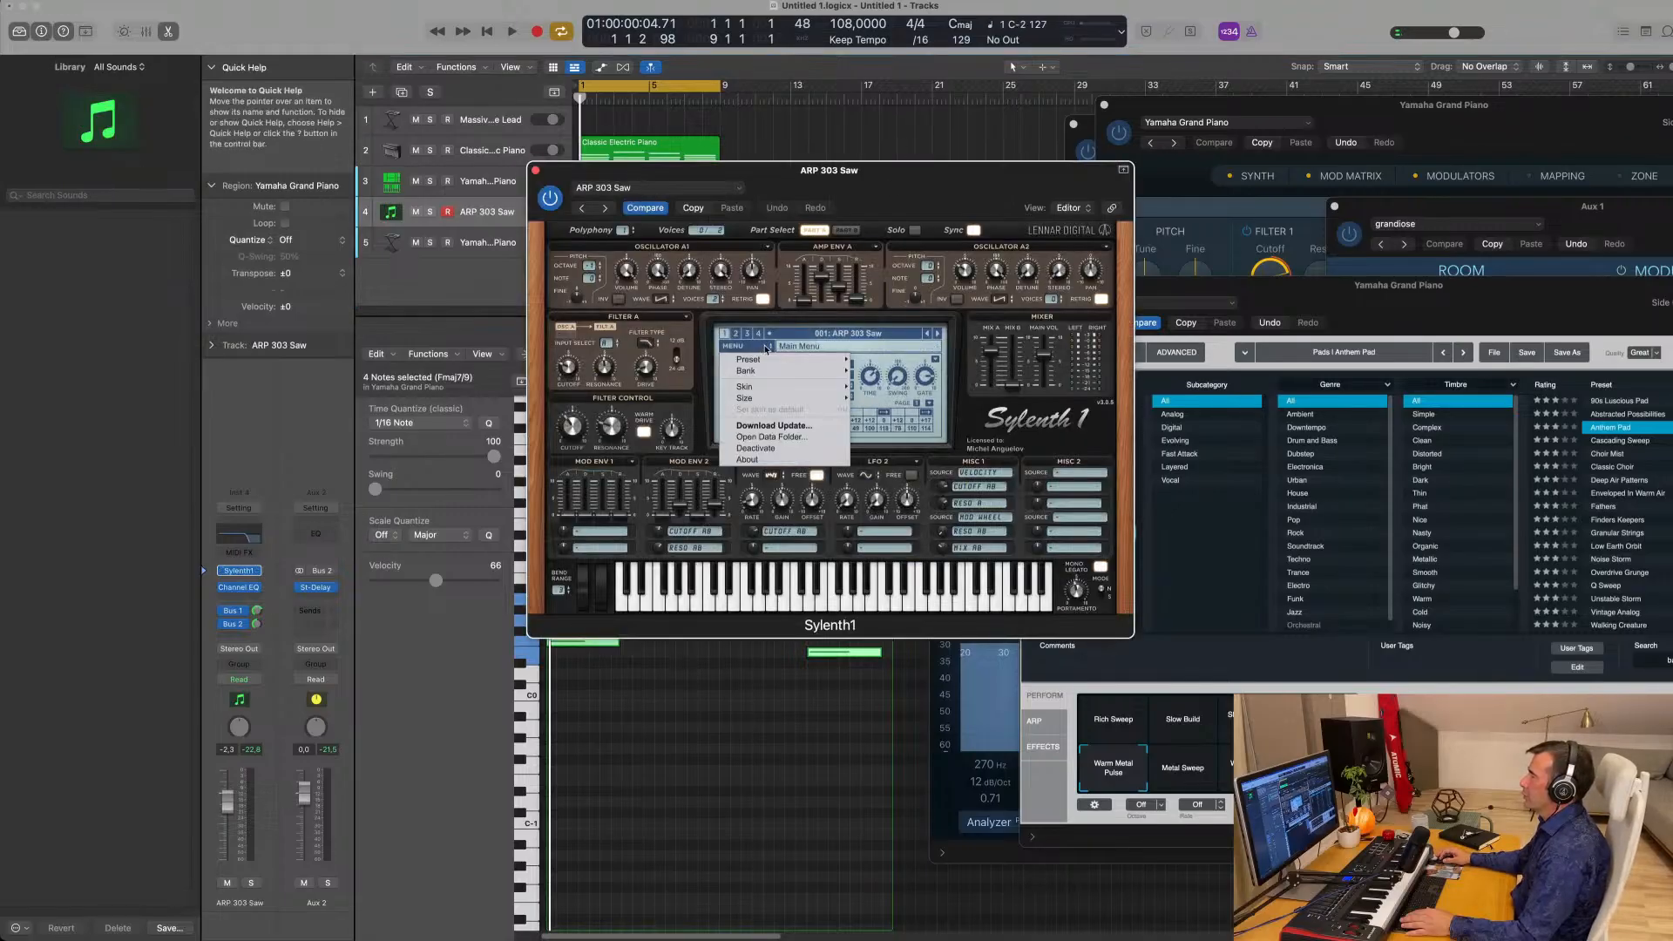
mouse_move(767, 360)
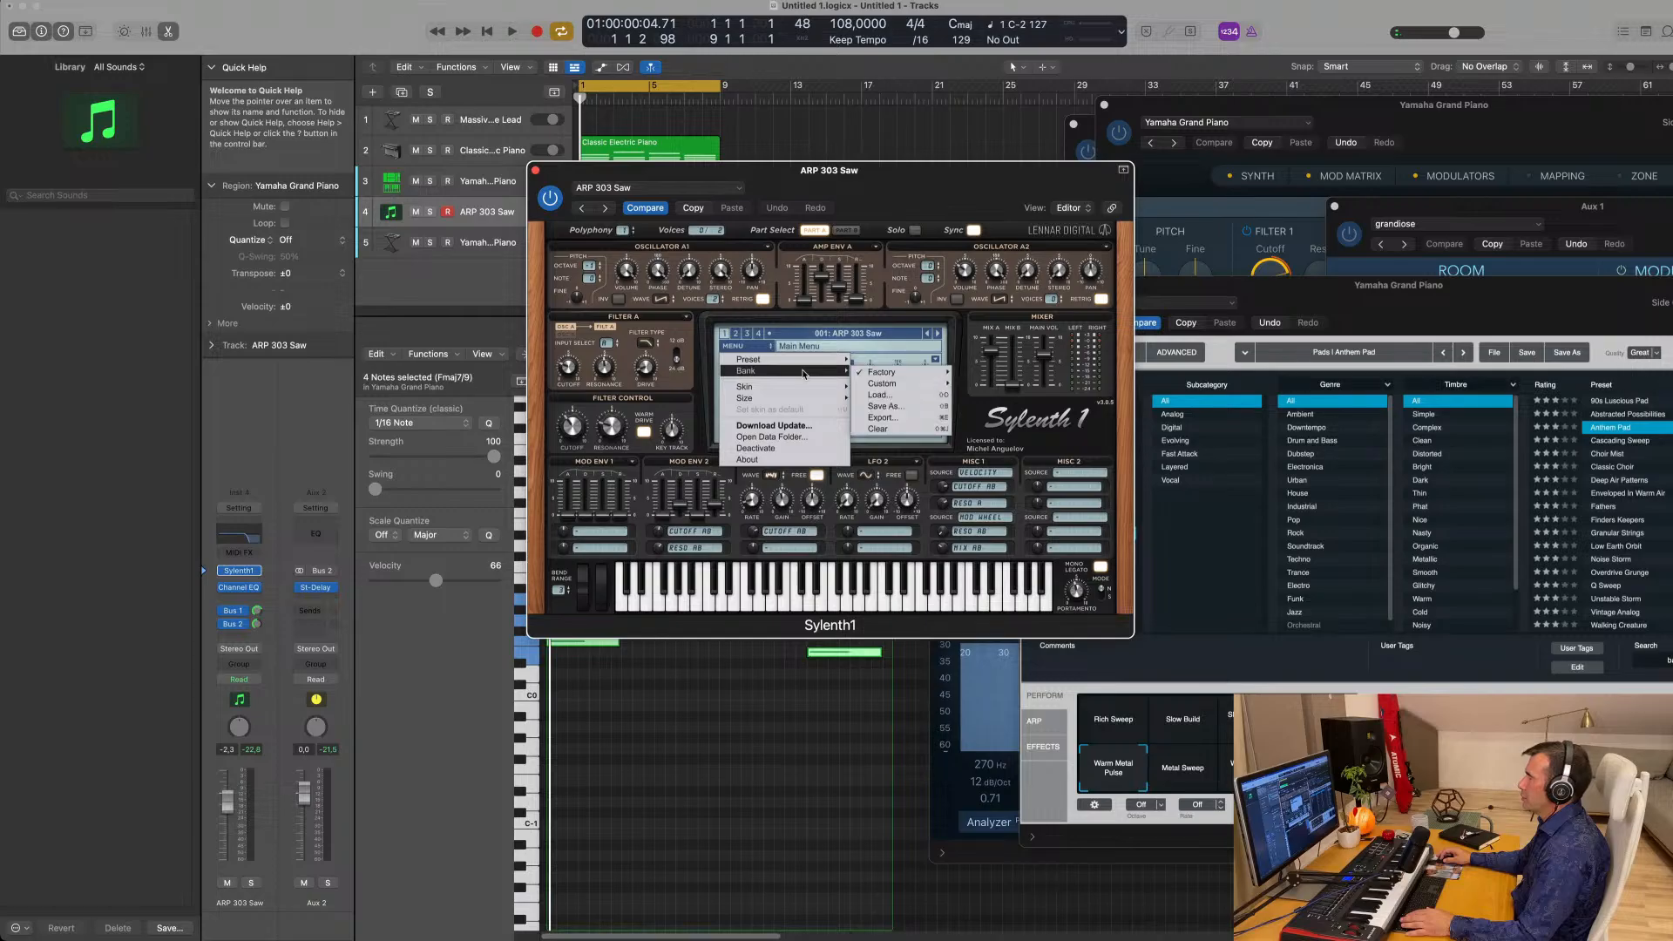
mouse_move(895, 374)
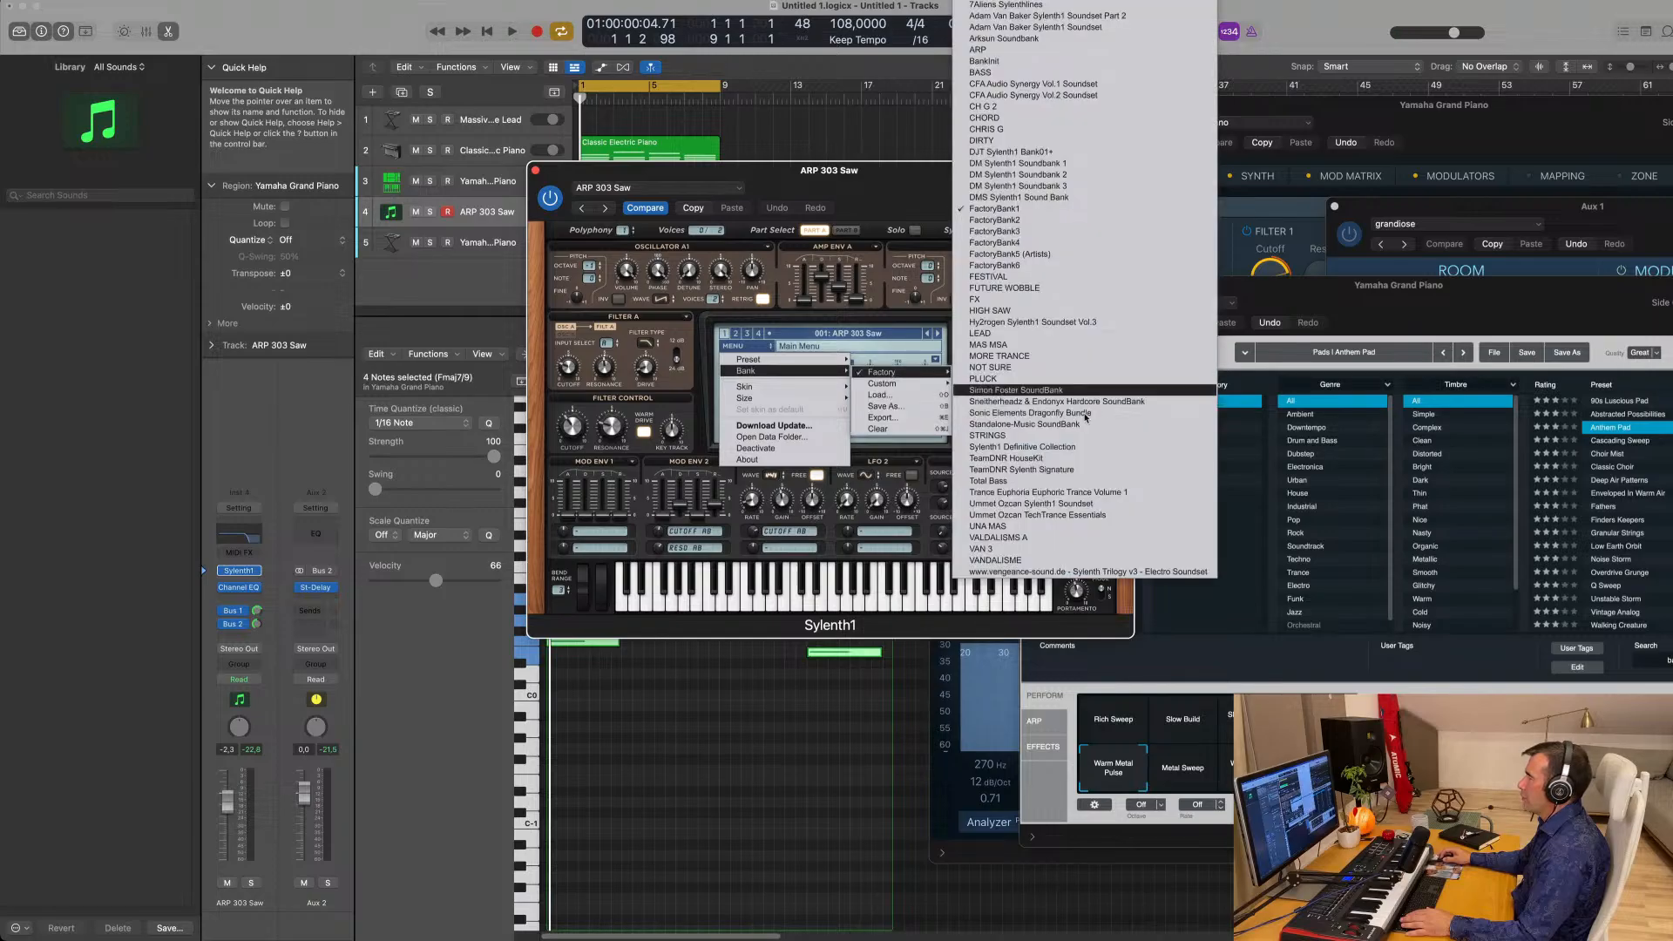
click(1106, 464)
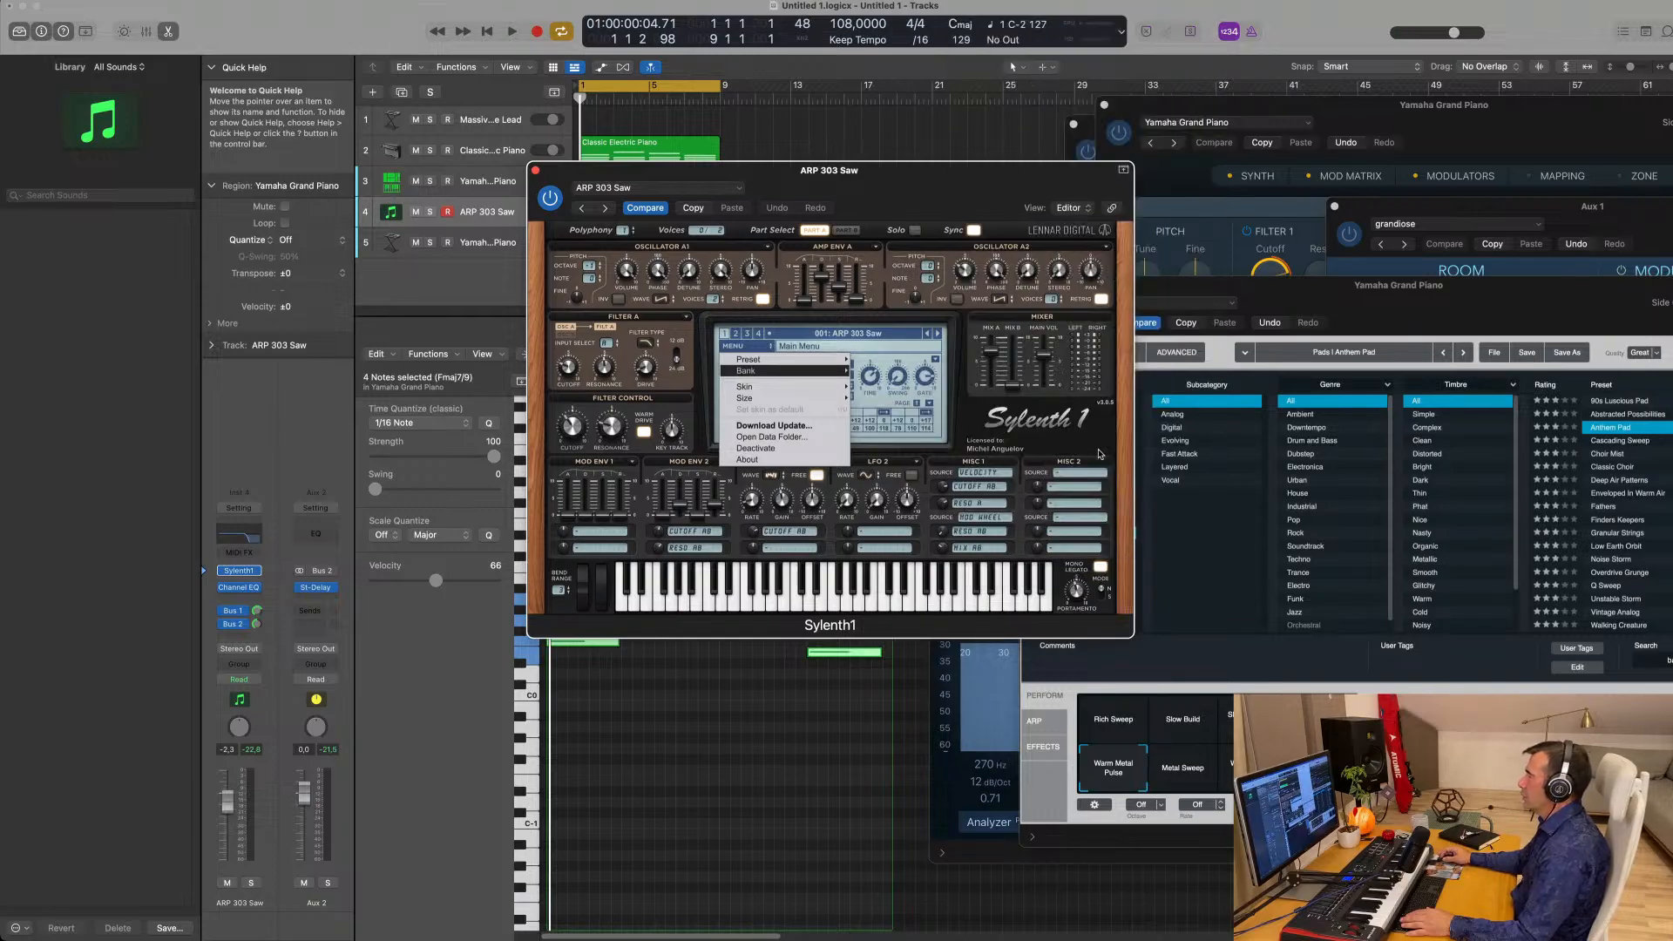
Look through both preset sub-banks and load the preset 029: BASS - Bass Pad in Sylenth1.
click(735, 334)
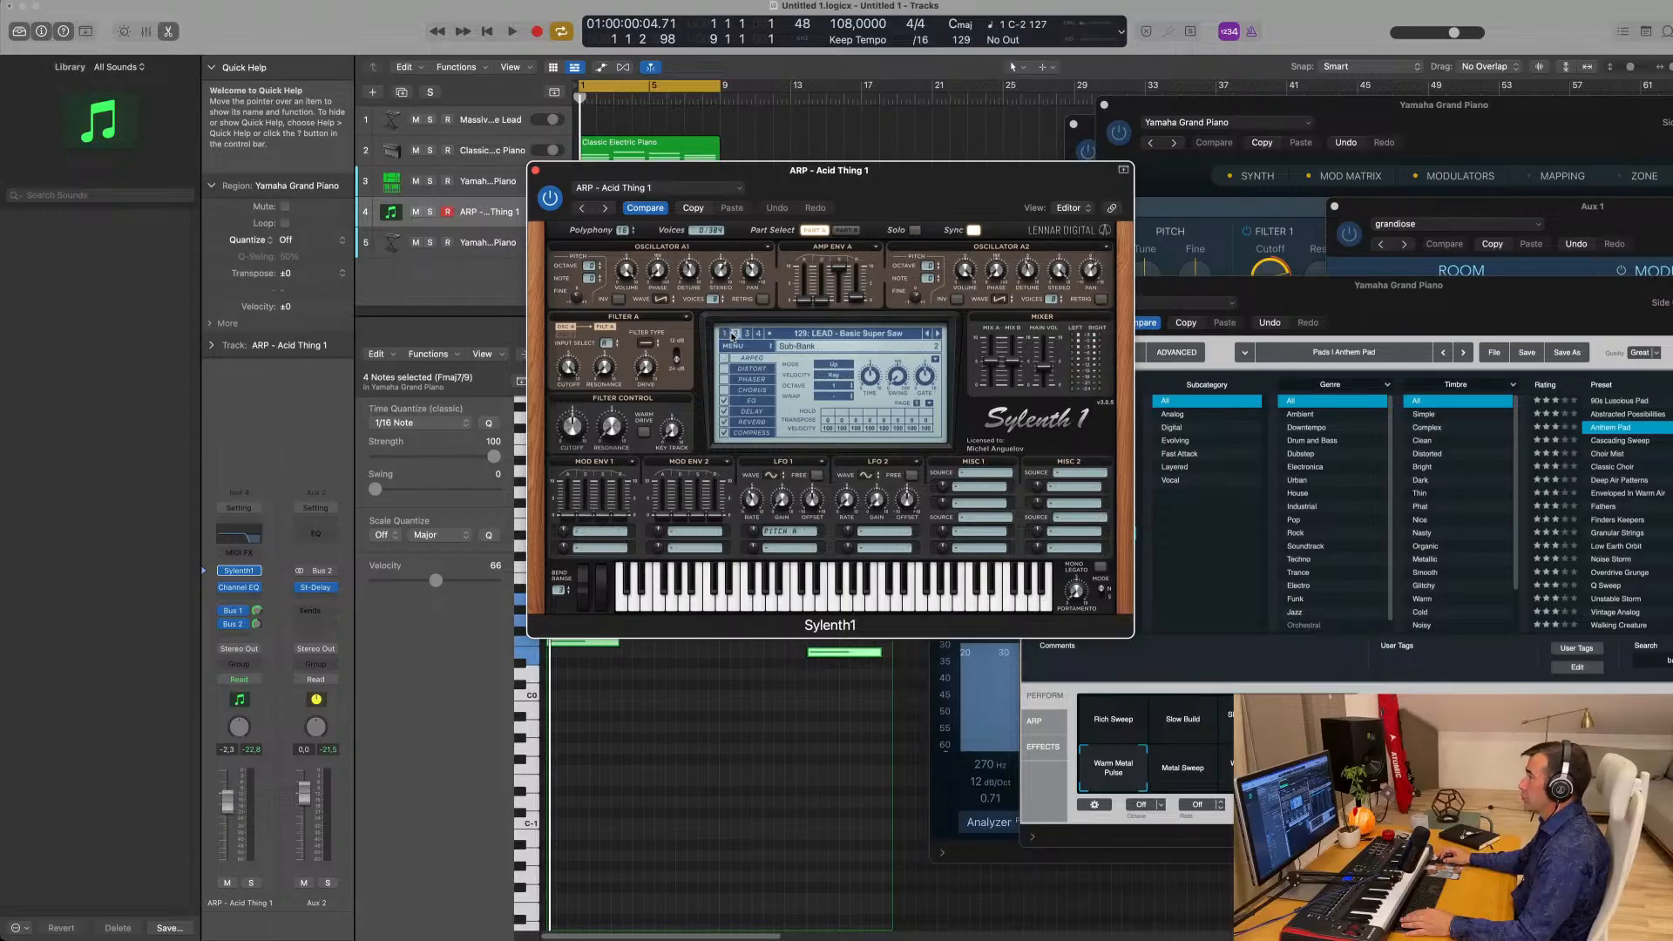
click(831, 334)
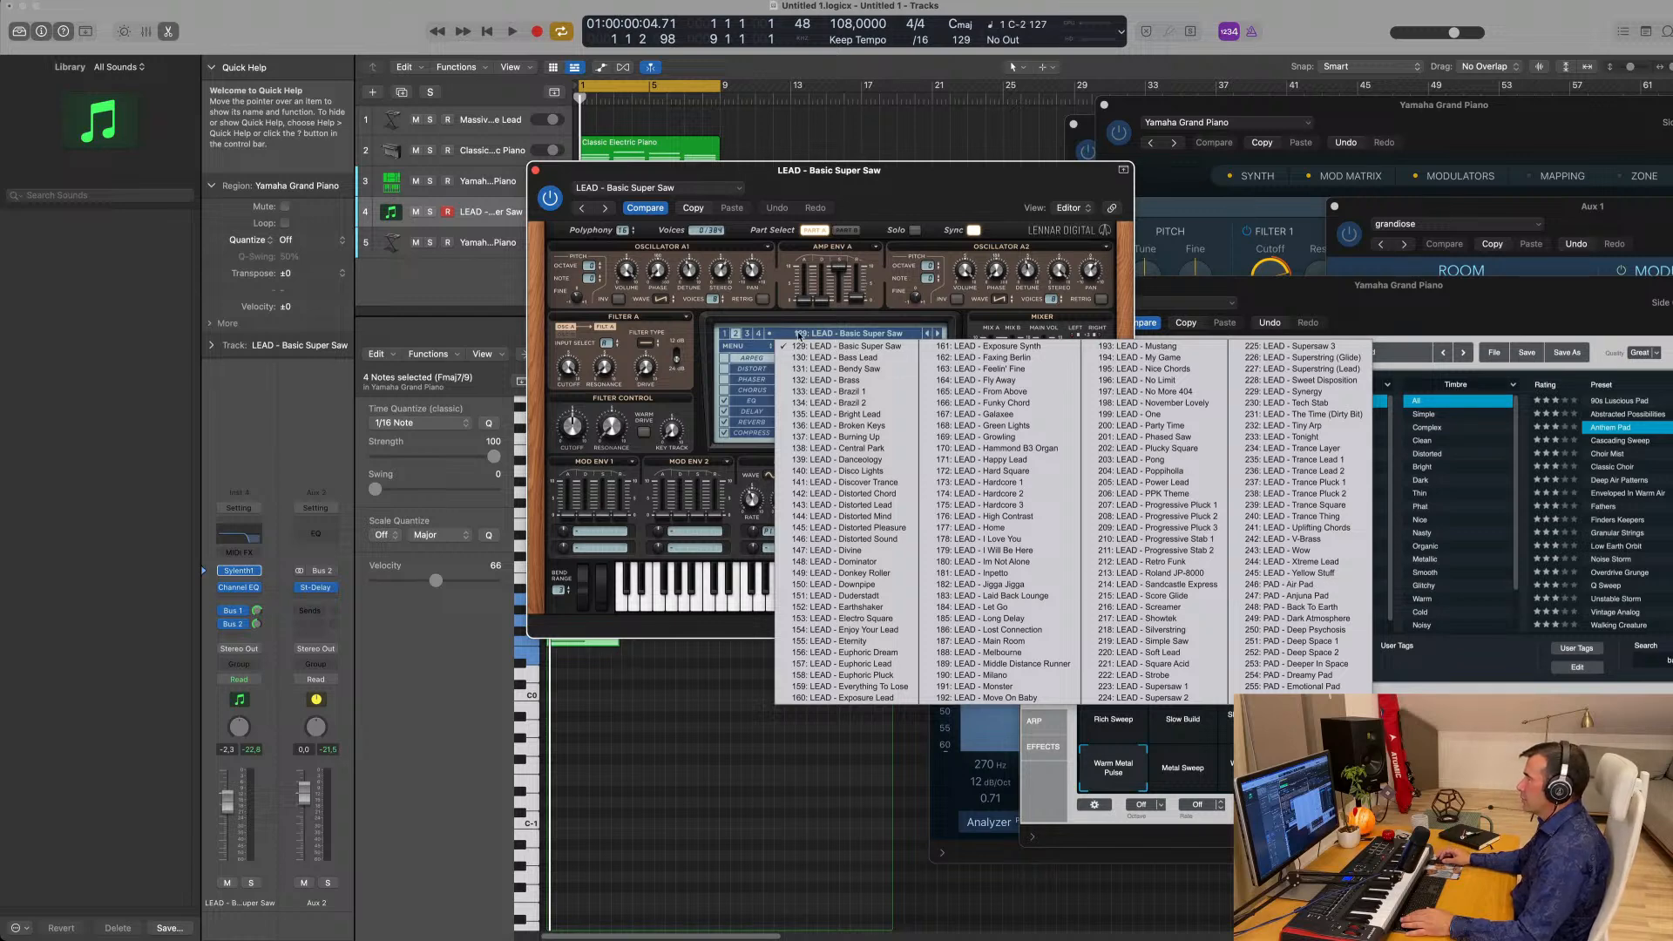
click(727, 335)
click(819, 334)
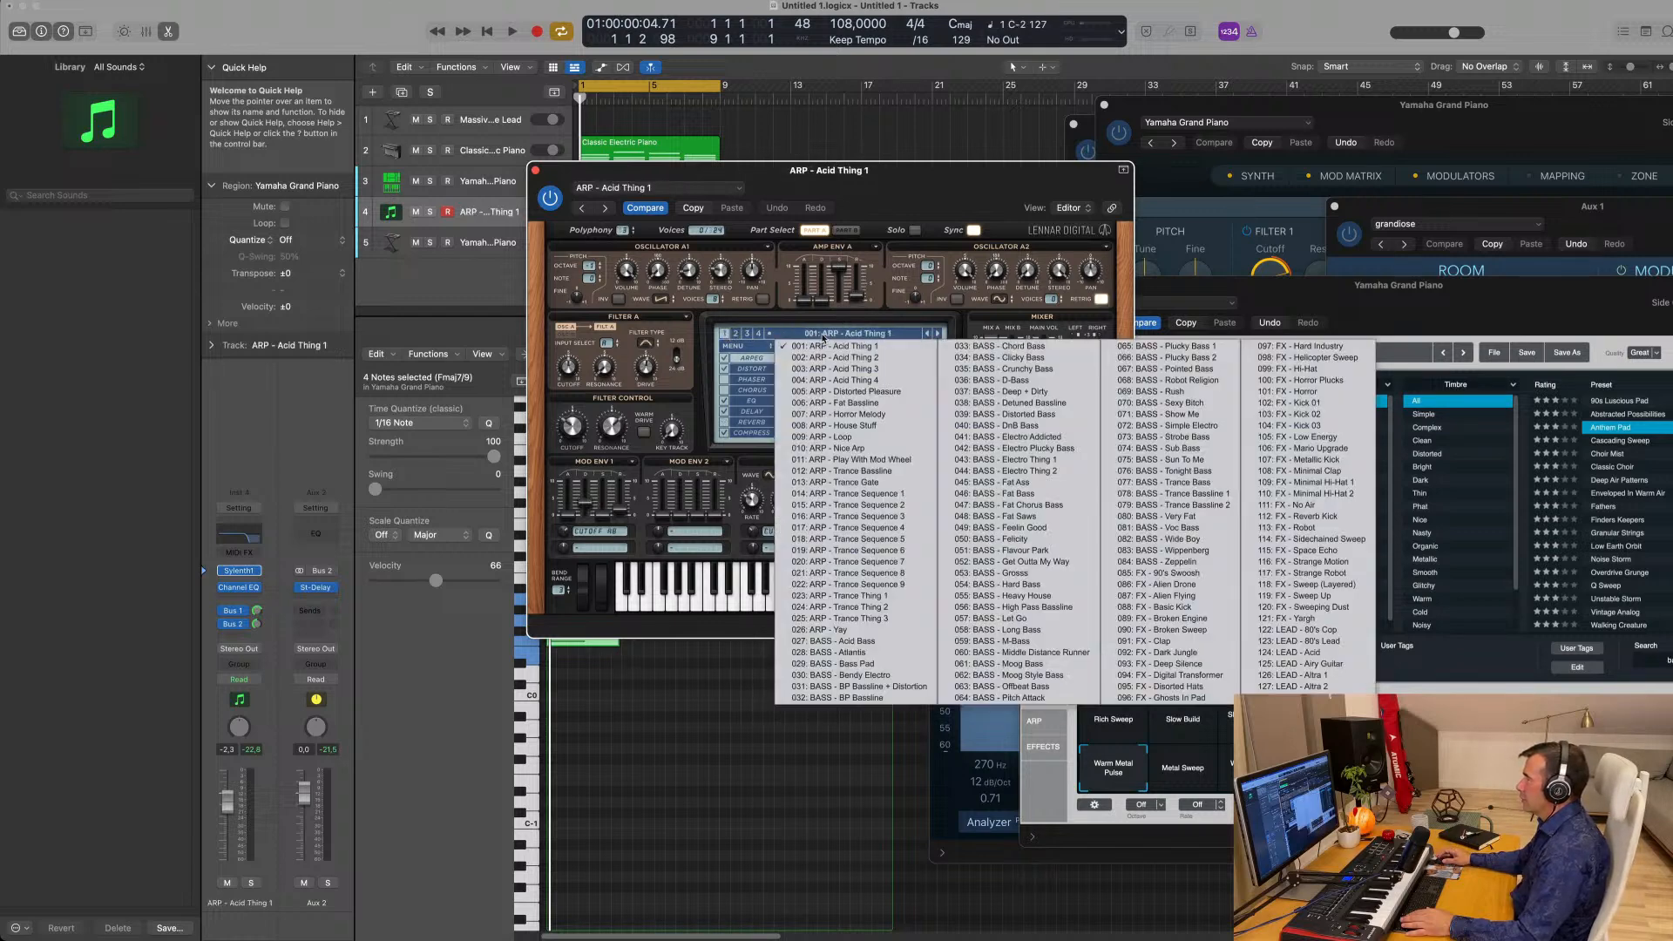
click(872, 664)
Move the Sylenth1 window off the notes, start playback and transpose track 4's four notes up two octaves.
drag(912, 622, 1281, 647)
key(space)
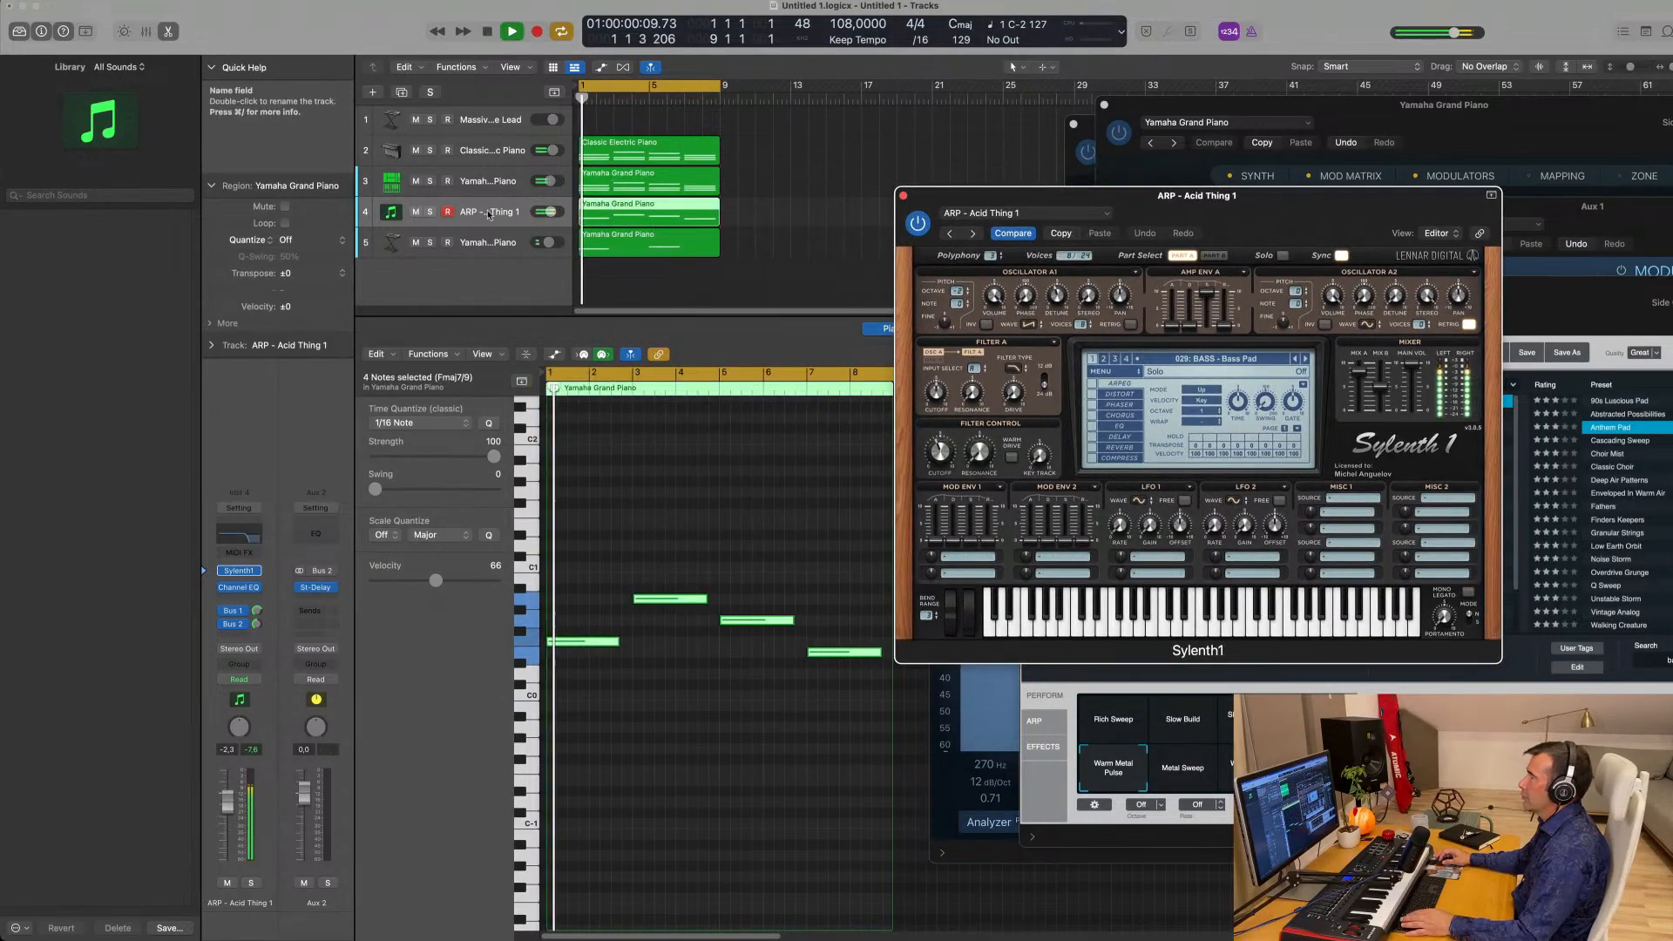
drag(600, 464, 813, 737)
key(alt+shift+Up)
key(alt+shift+Up)
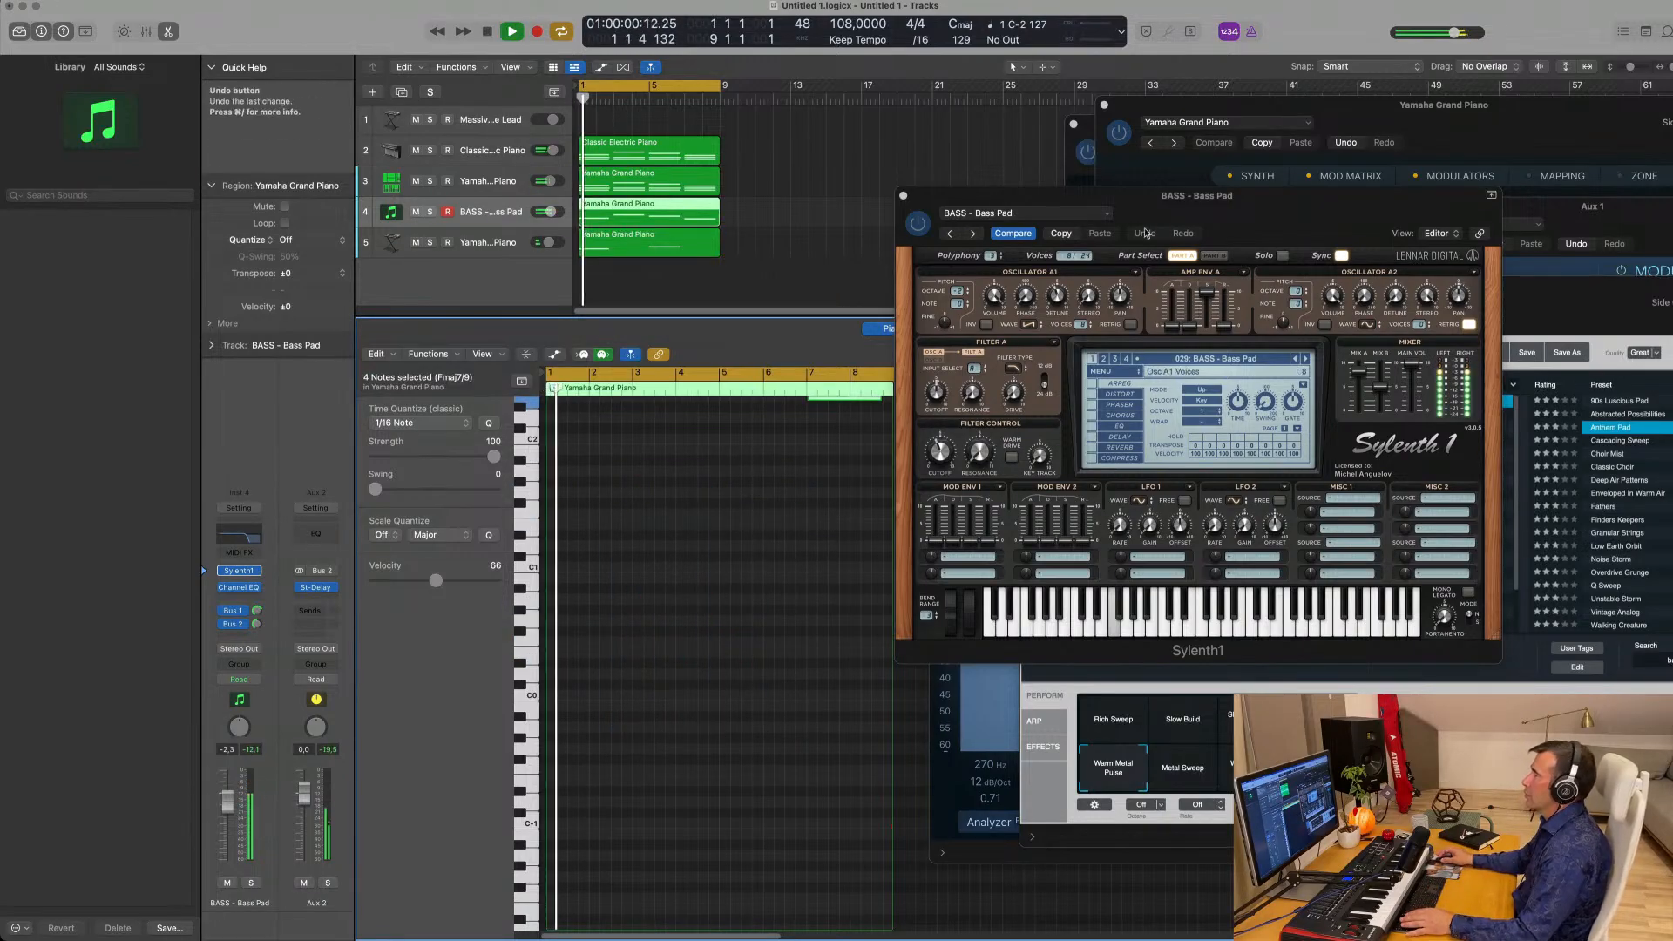
Lower the Bass Pad track's volume to -15.4 dB, play it with the other tracks and close the Sylenth1 window.
key(space)
drag(1198, 209, 943, 278)
key(space)
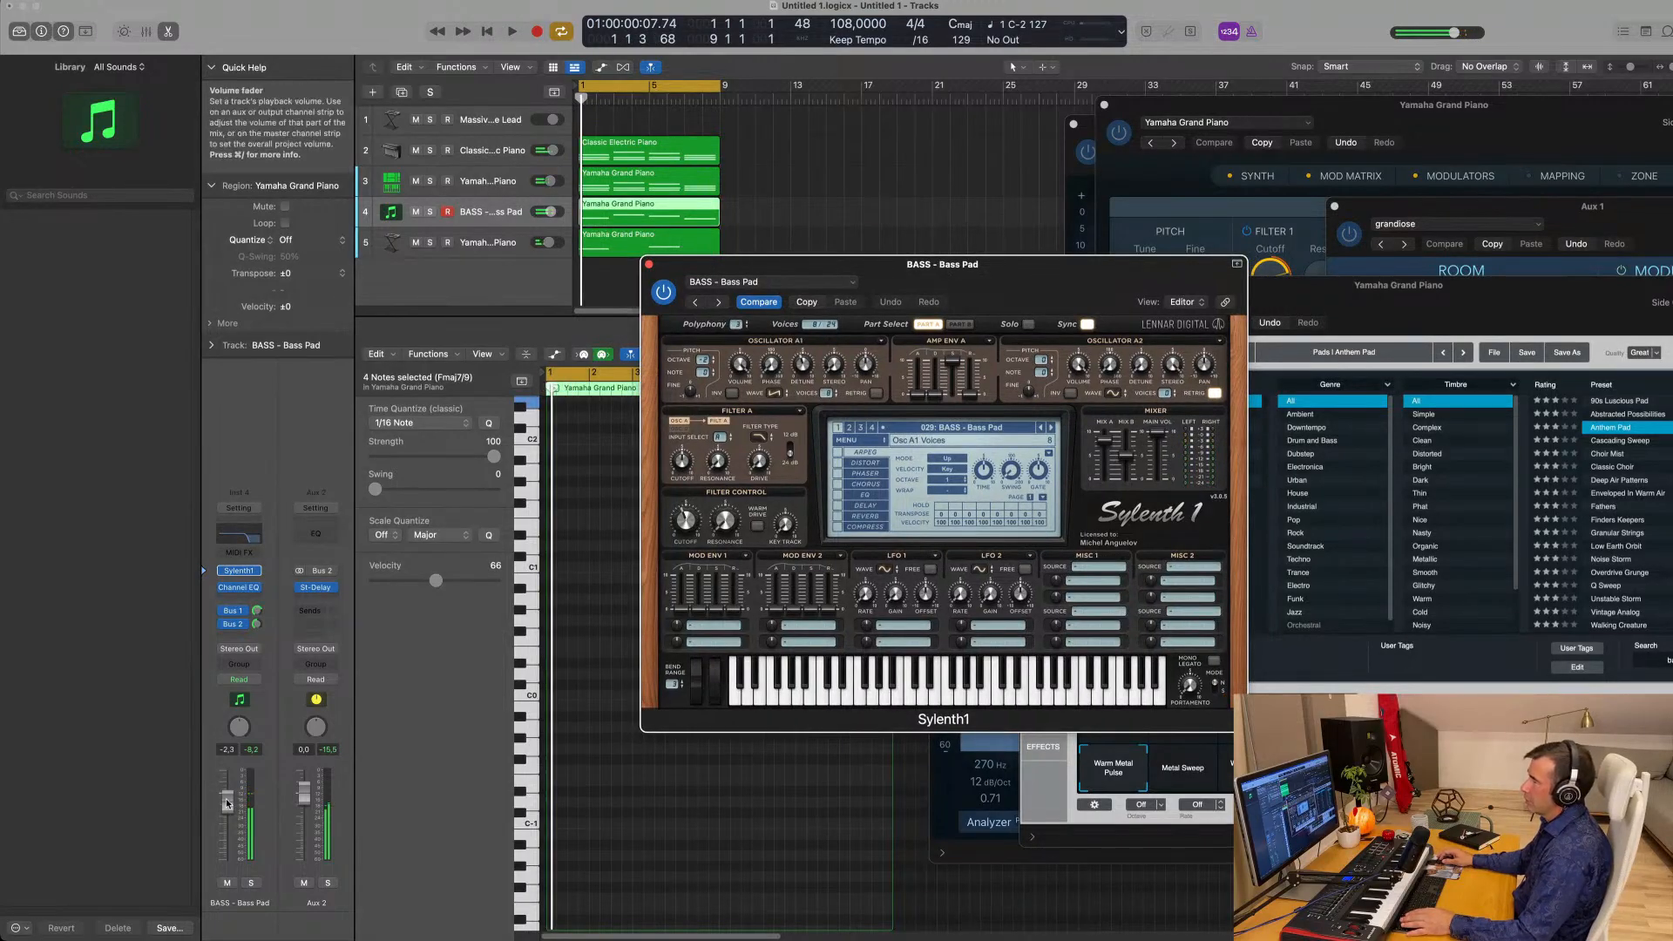
key(space)
mouse_move(227, 827)
mouse_down()
mouse_move(224, 859)
mouse_move(226, 835)
mouse_up()
key(space)
key(space)
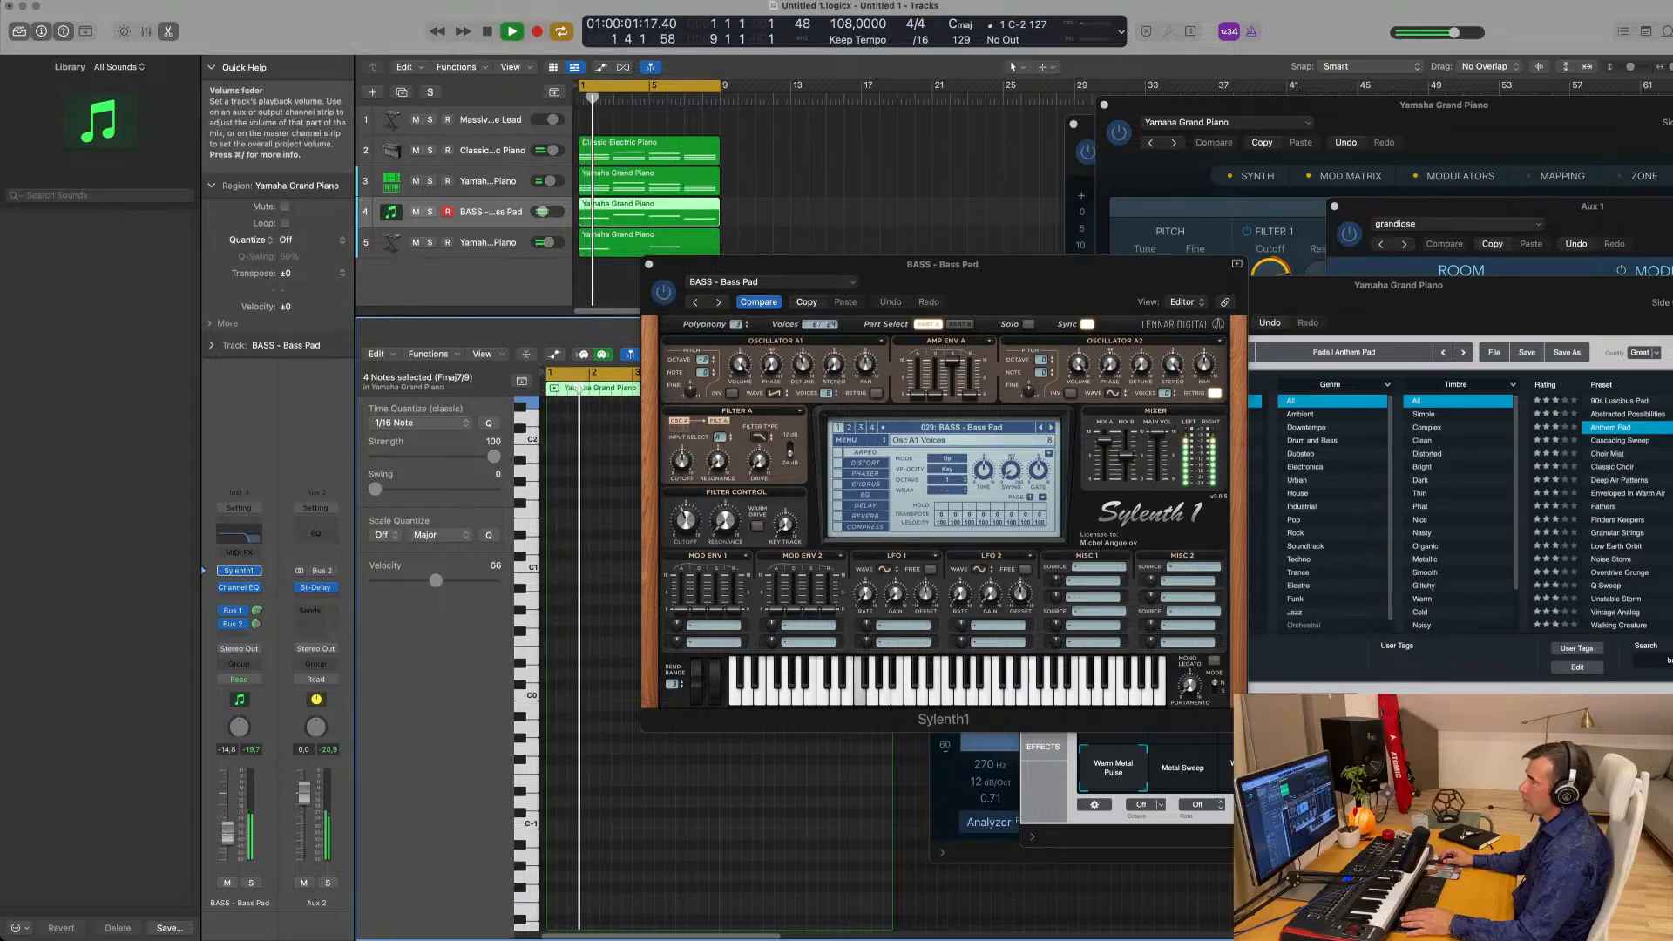
drag(779, 263, 567, 299)
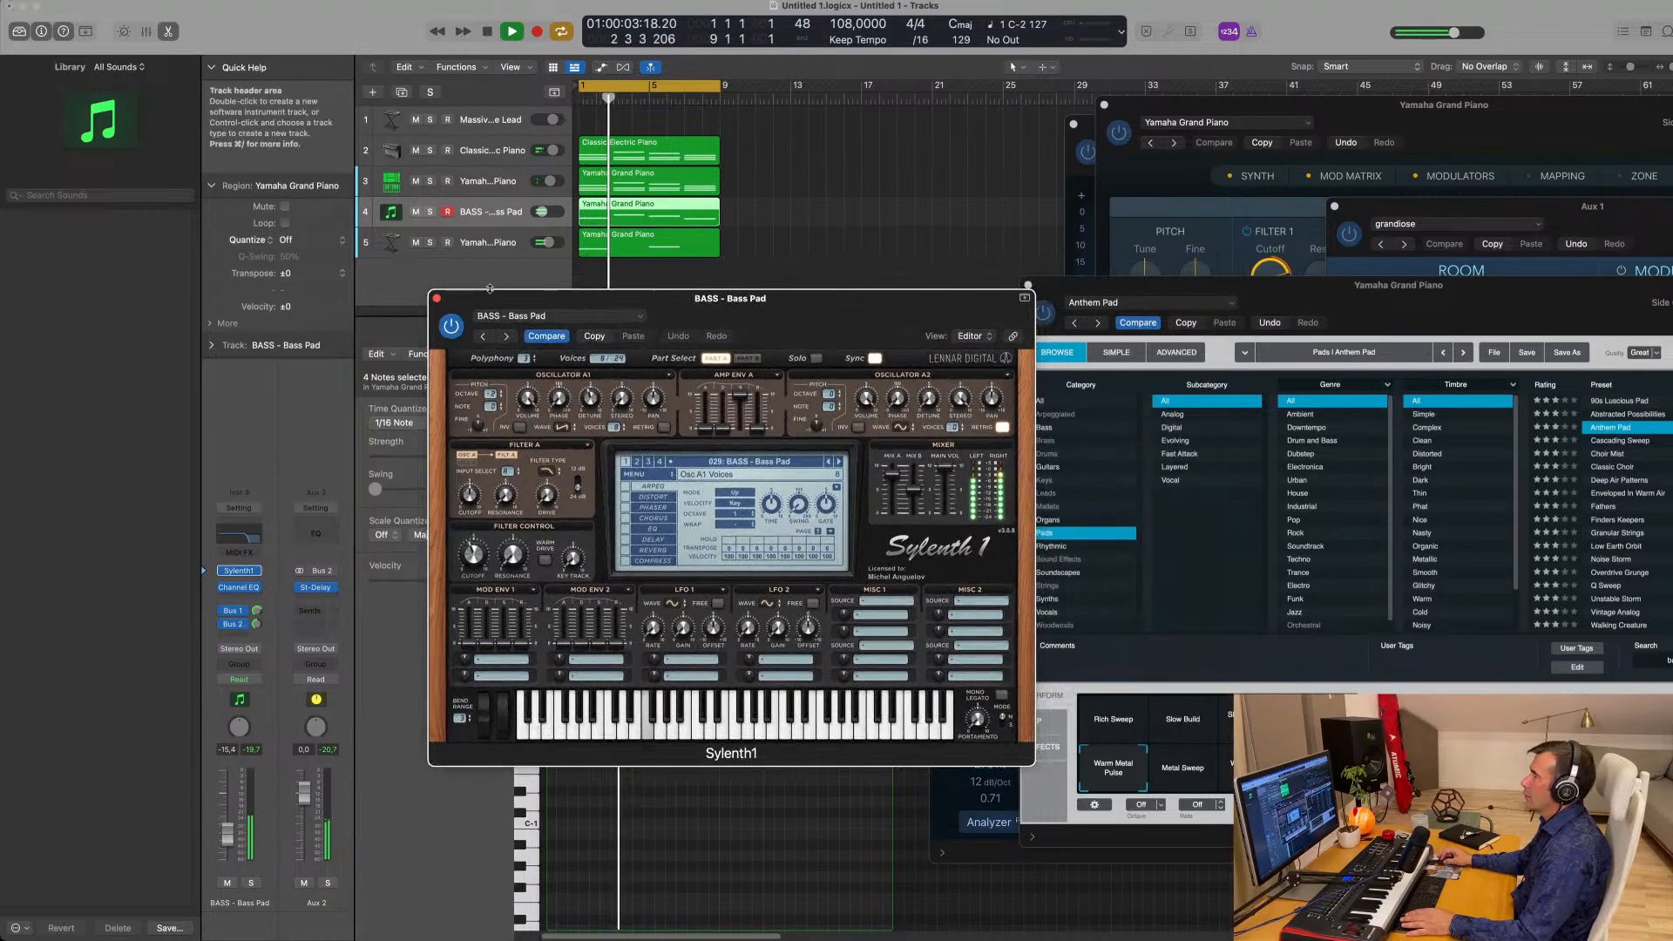
key(super+w)
Repeat the four regions on tracks 2 to 5 three times and extend the cycle range to bar 33.
scroll(708, 258, down, 3)
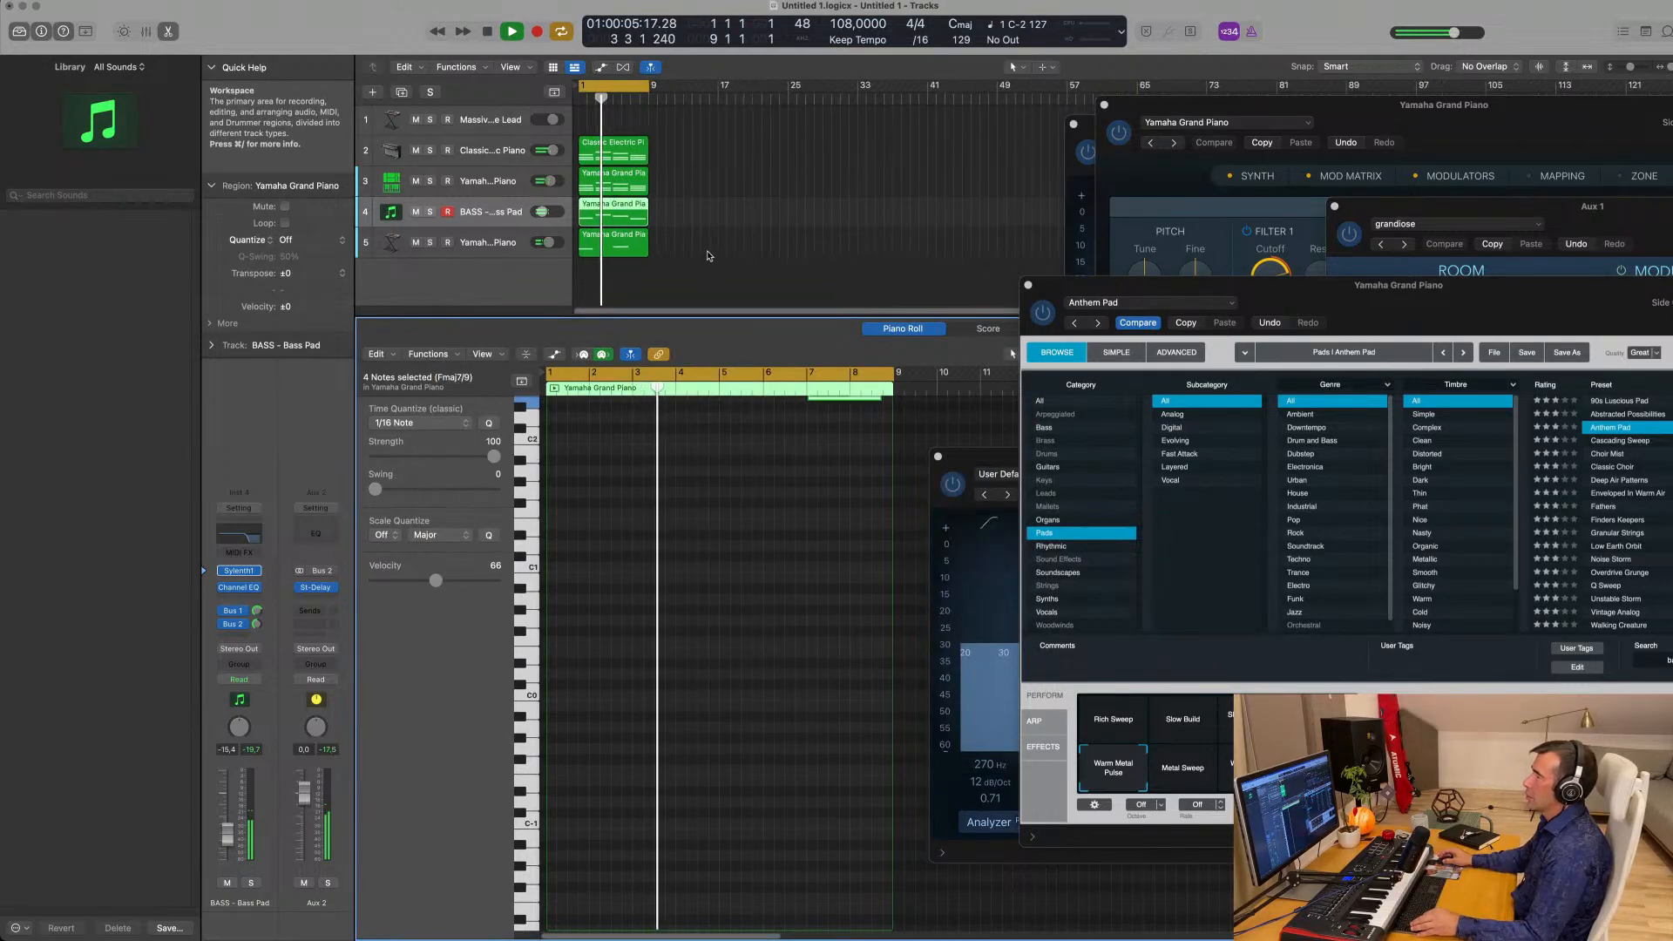
scroll(770, 250, up, 2)
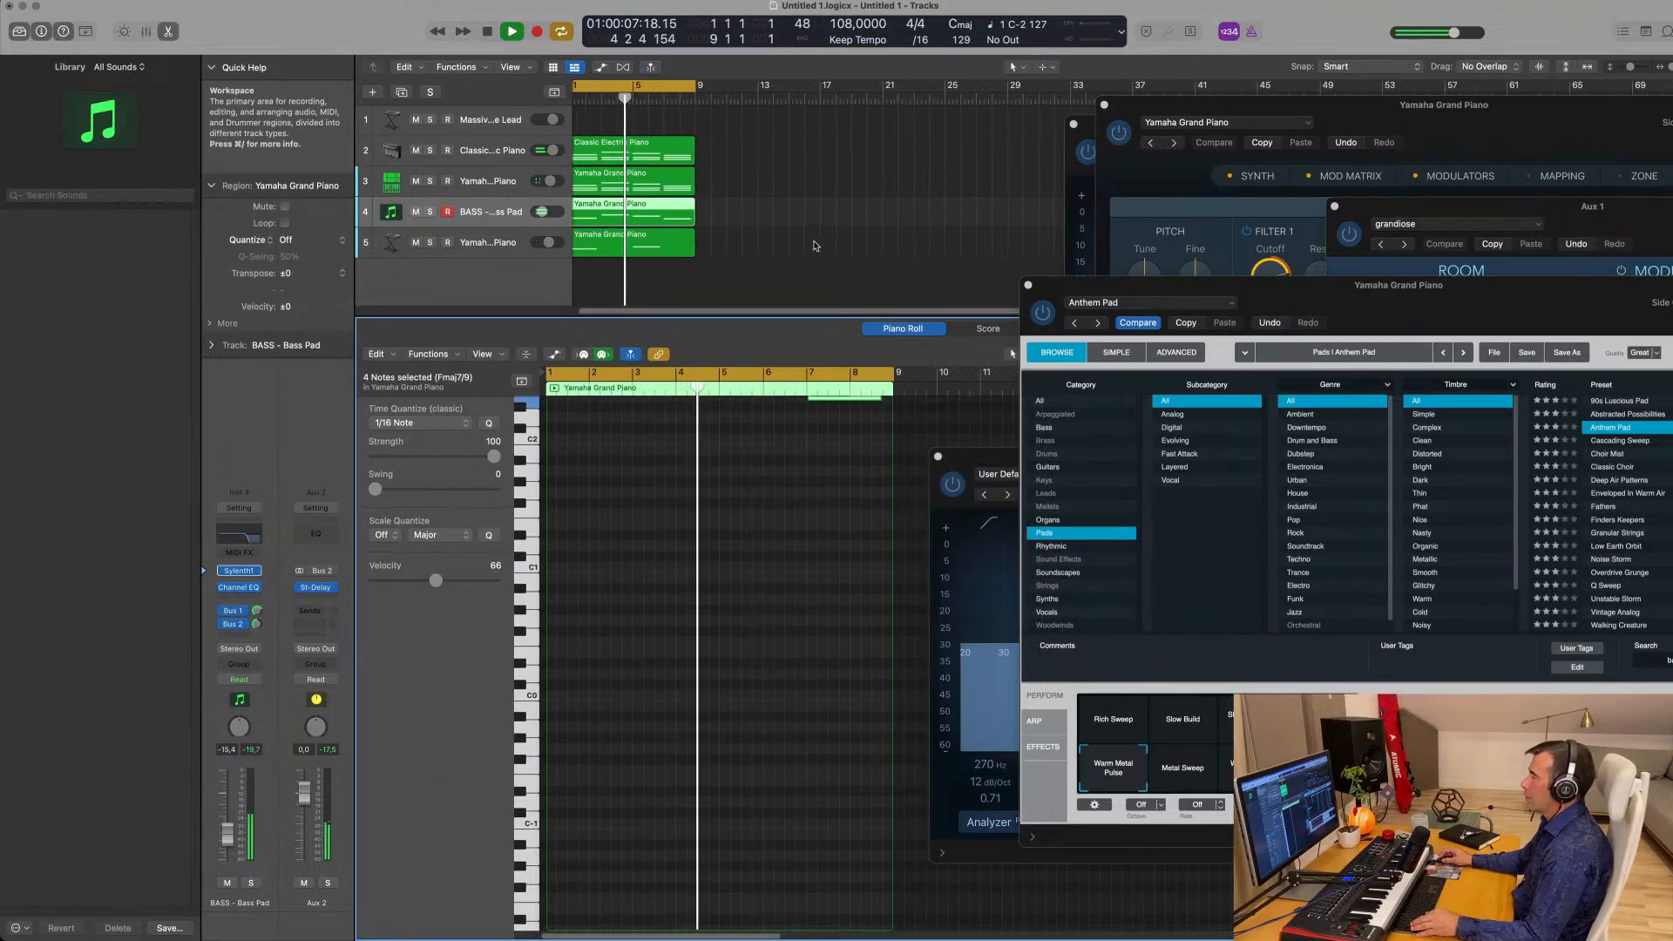
scroll(819, 237, left, 2)
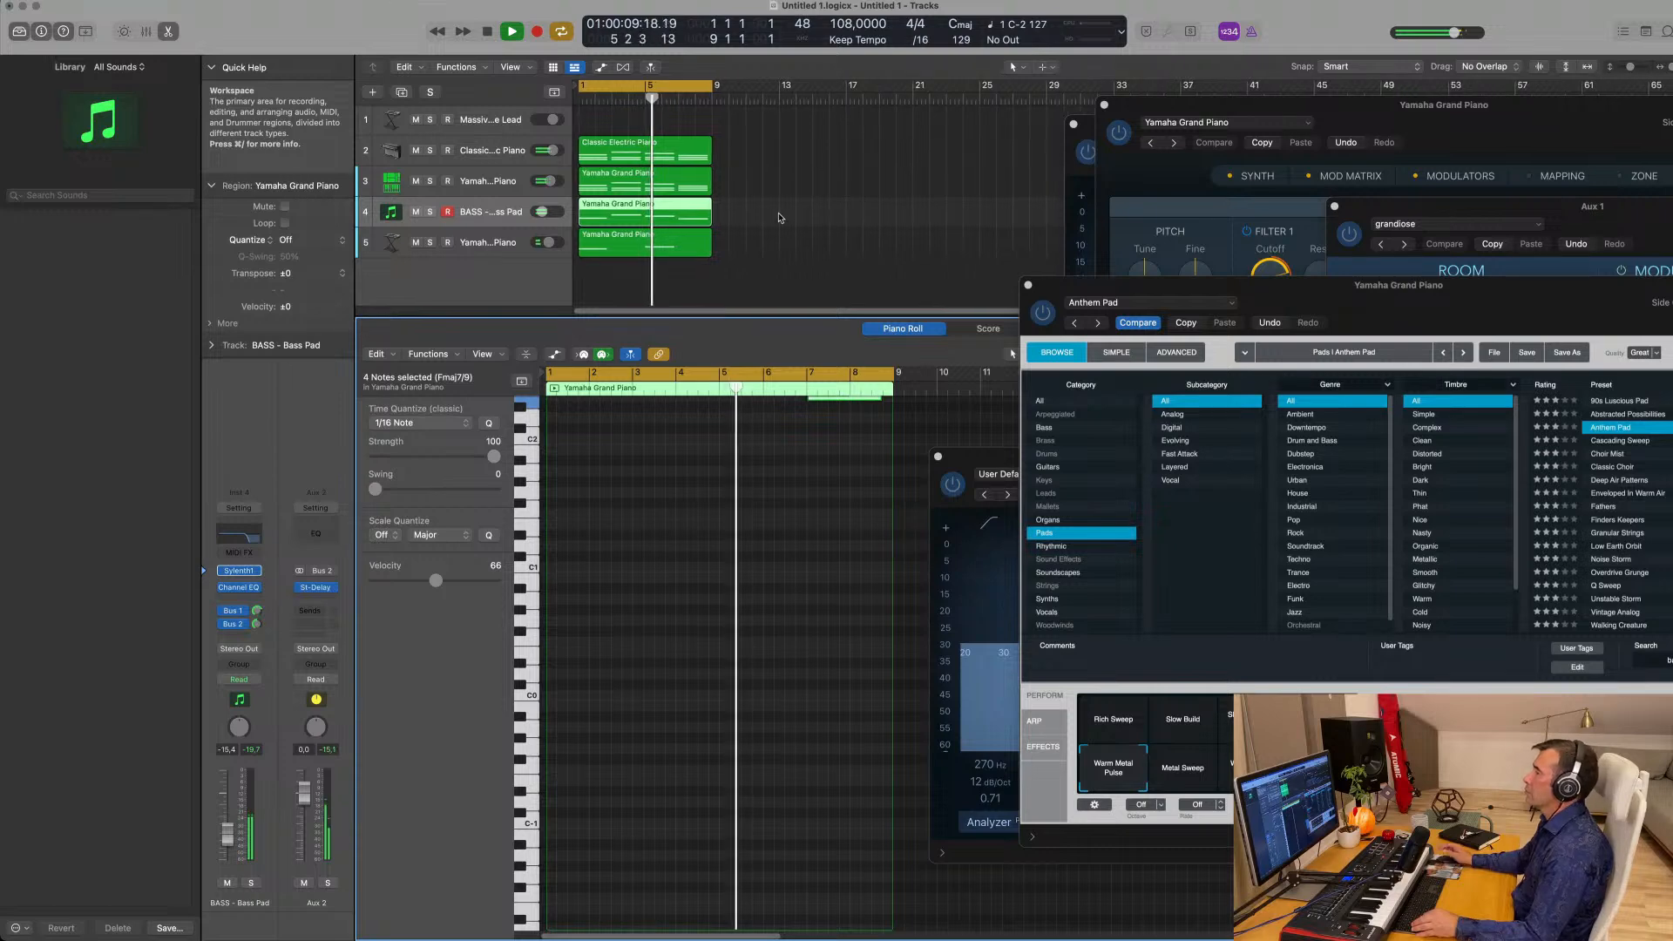
drag(758, 144, 670, 257)
key(super+r)
key(super+r)
key(super+r)
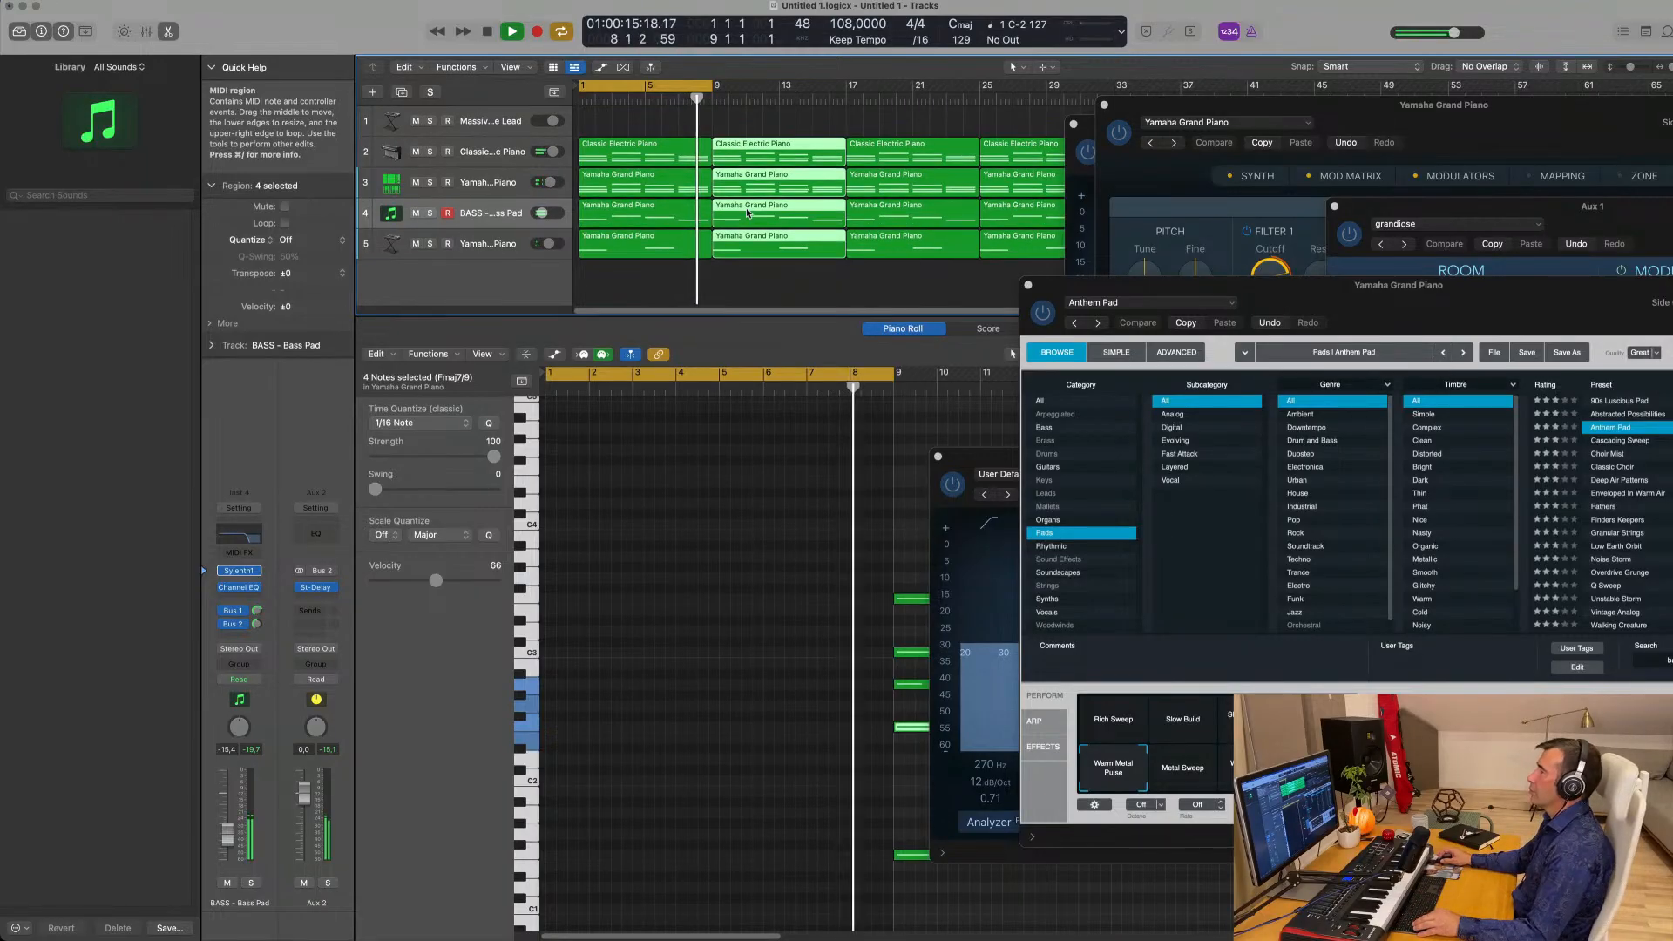
key(super+Left)
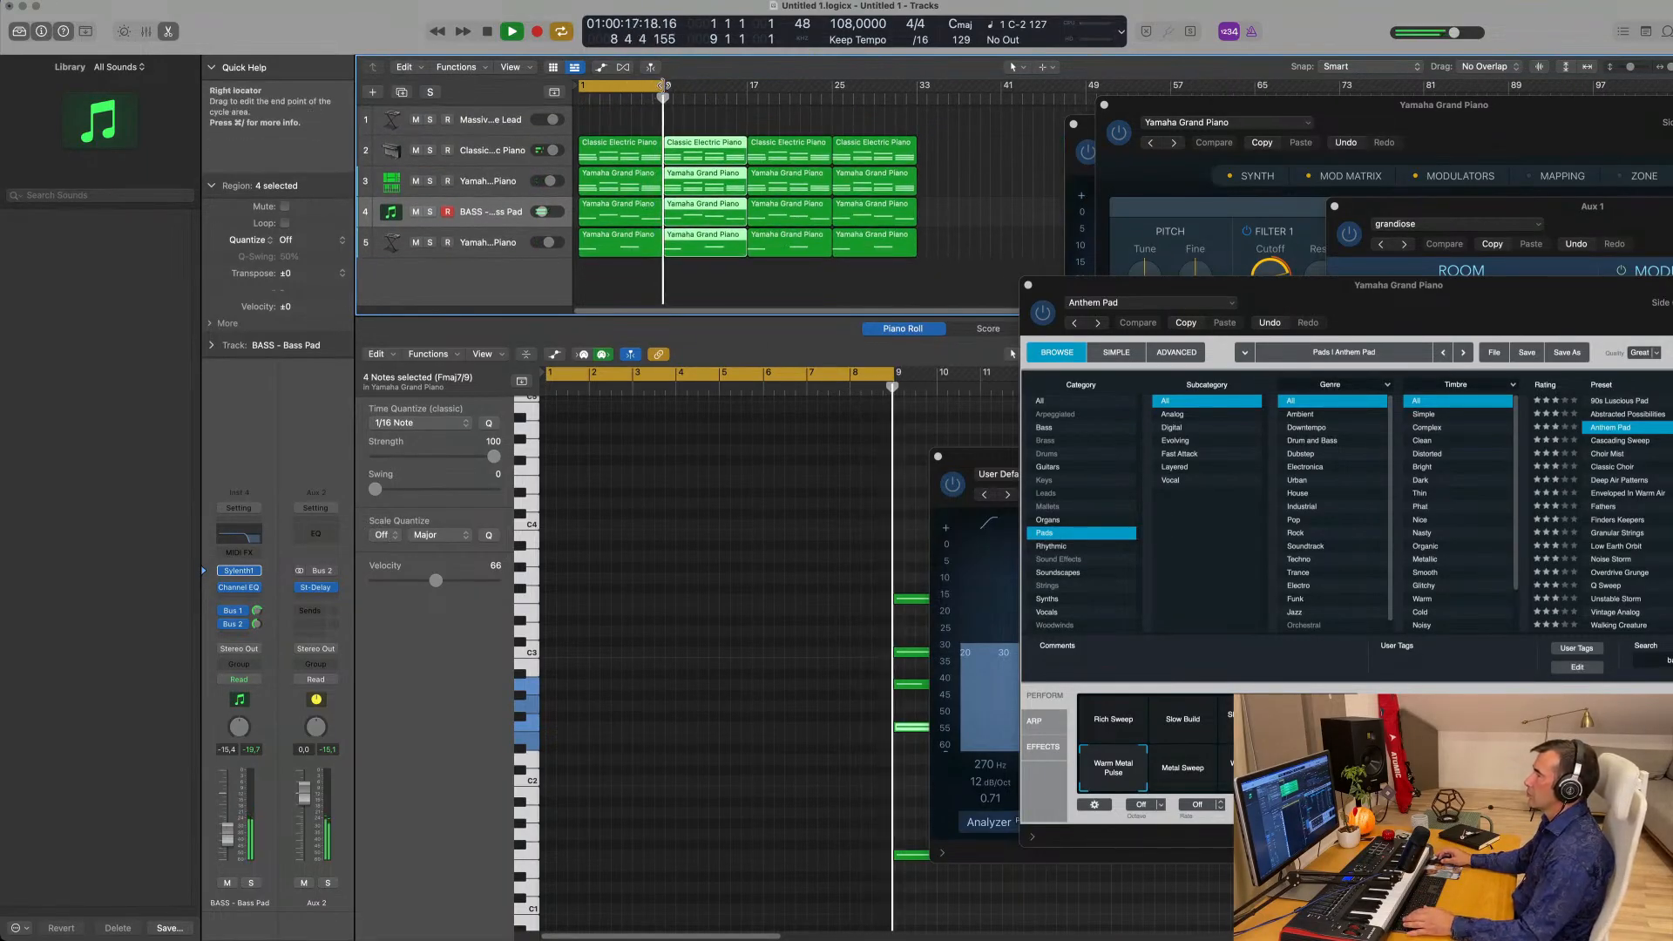
drag(666, 84, 916, 110)
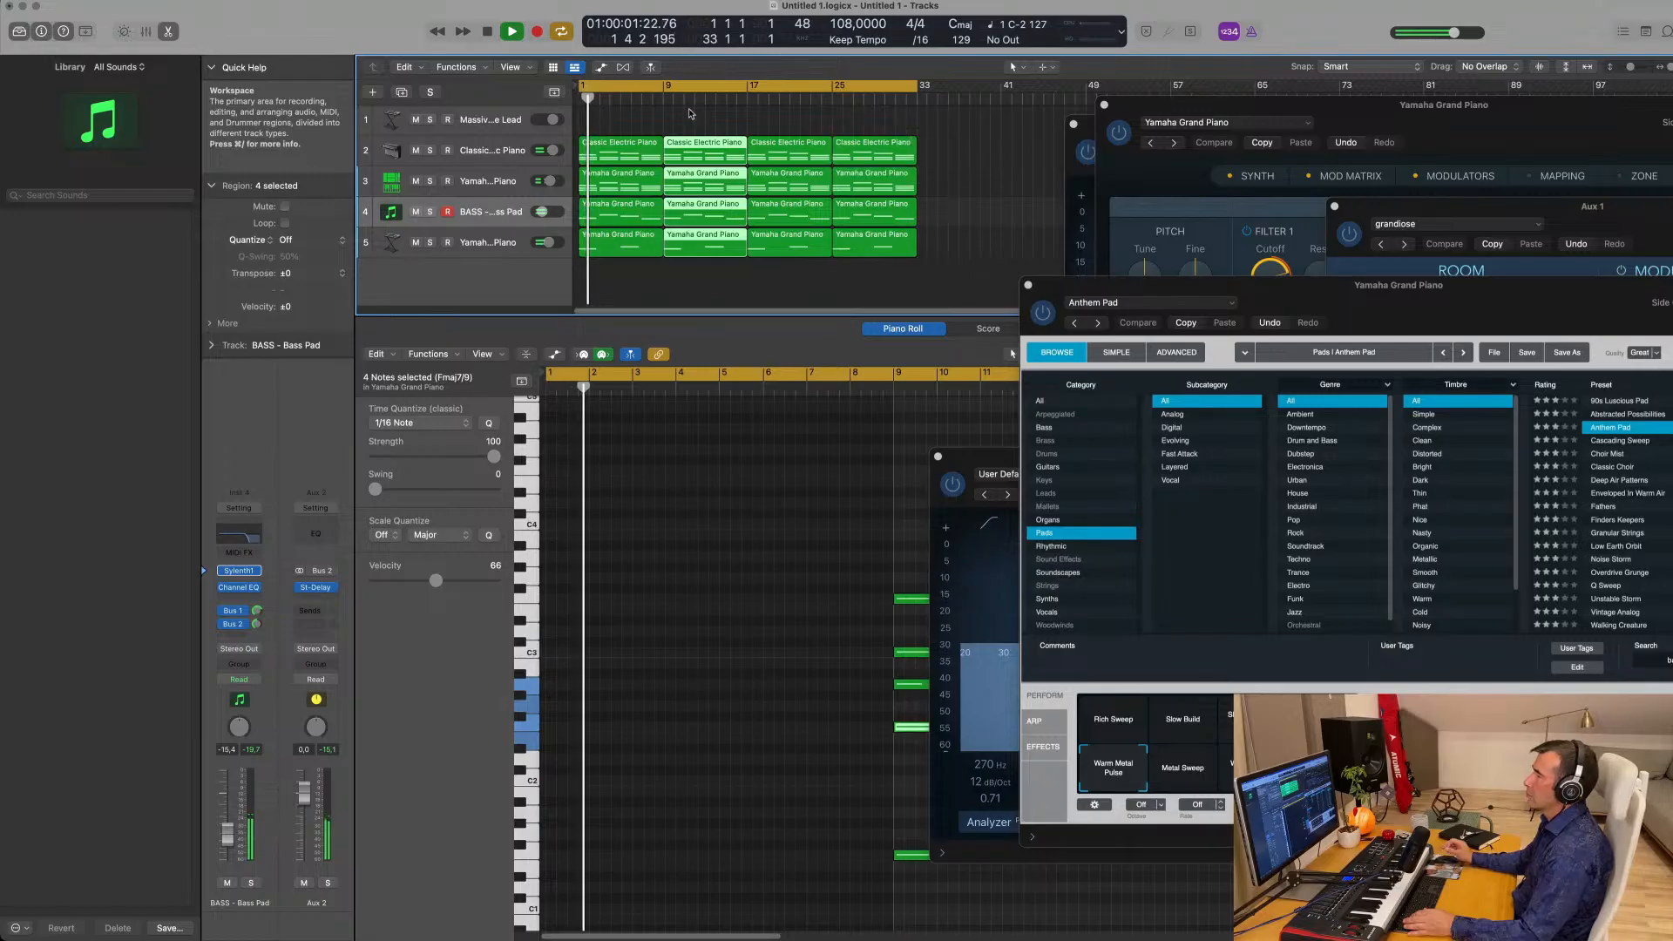
Open track 1's Alchemy instrument and load the Byzantium Reeds preset from the Brass category.
click(510, 122)
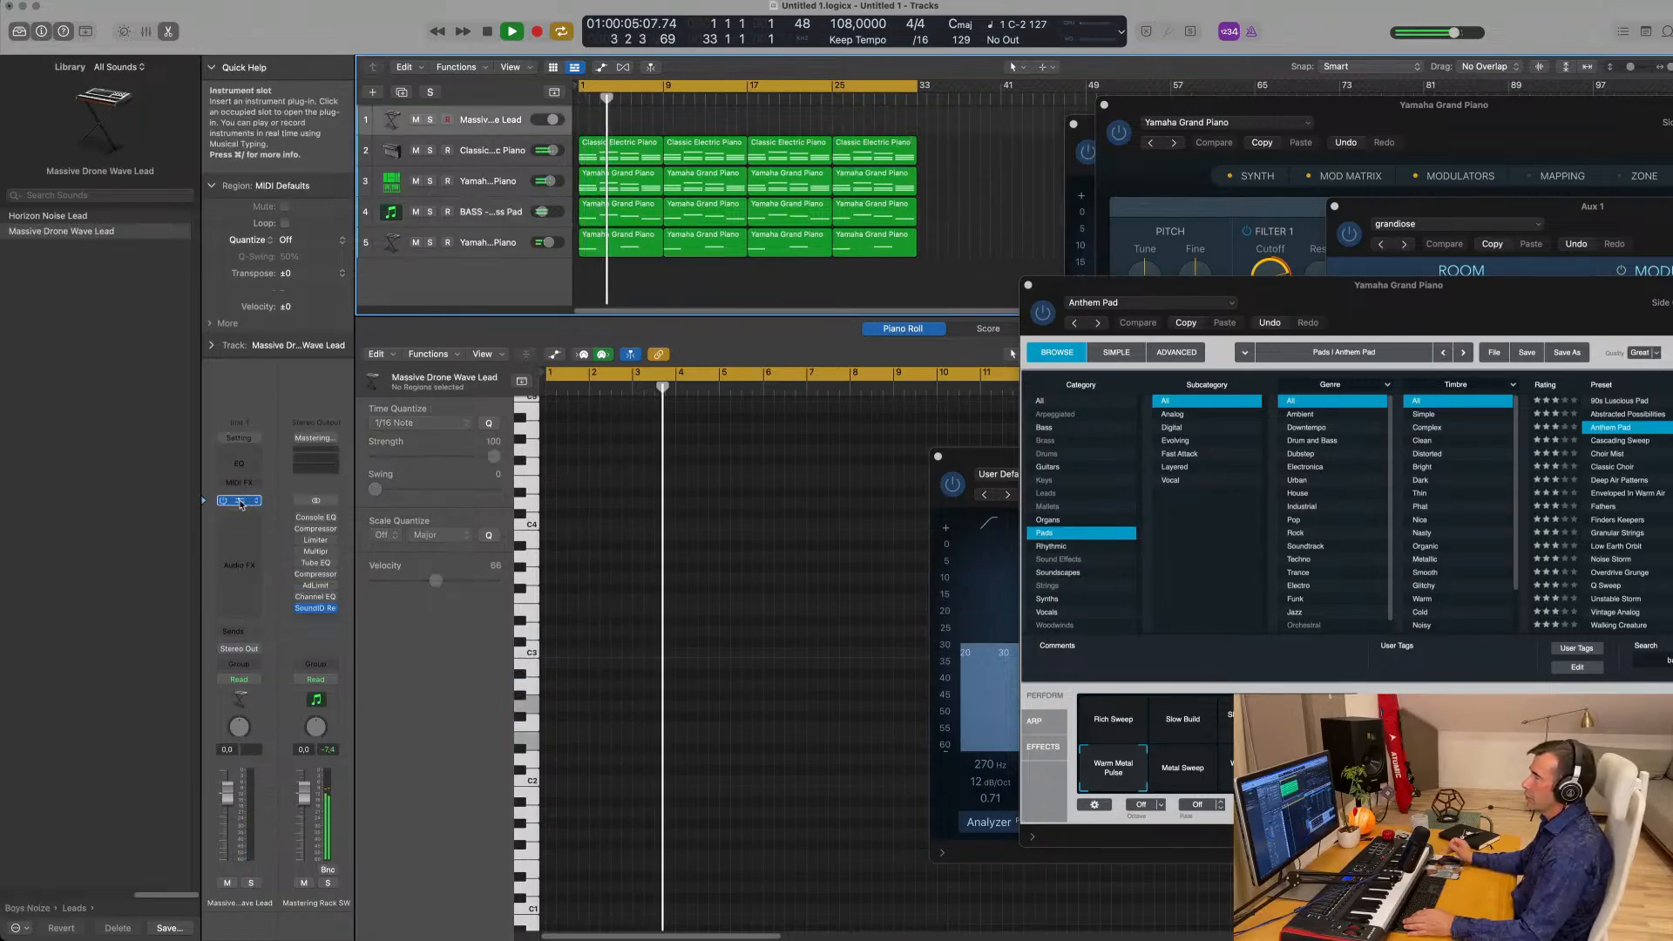
click(240, 502)
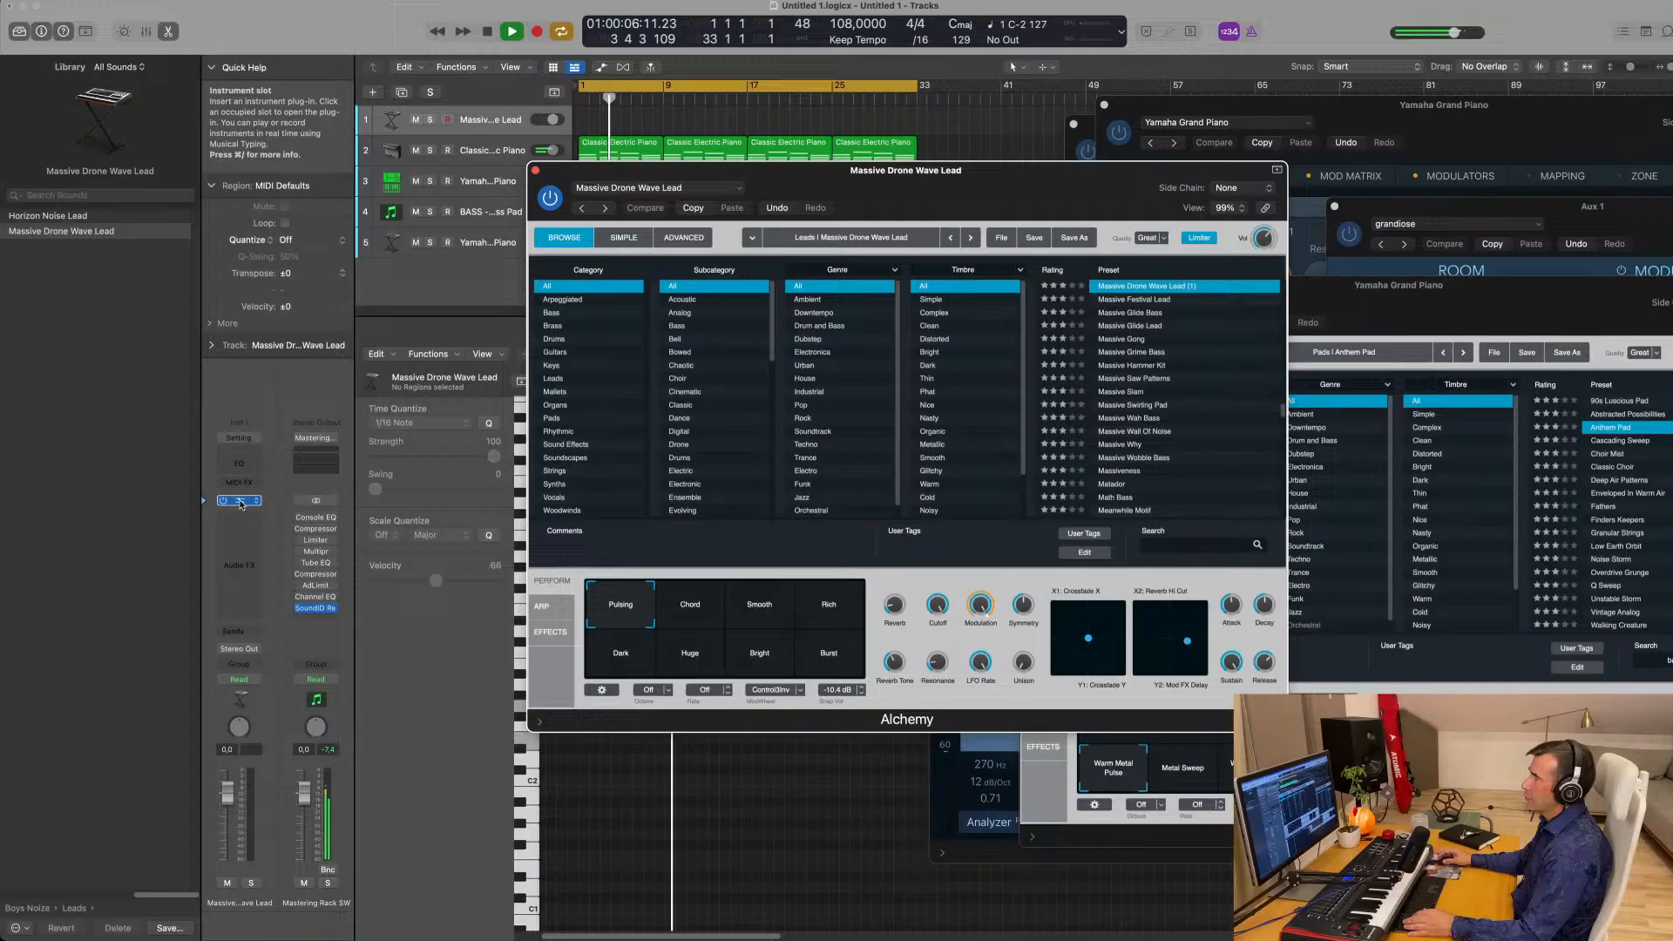
click(575, 327)
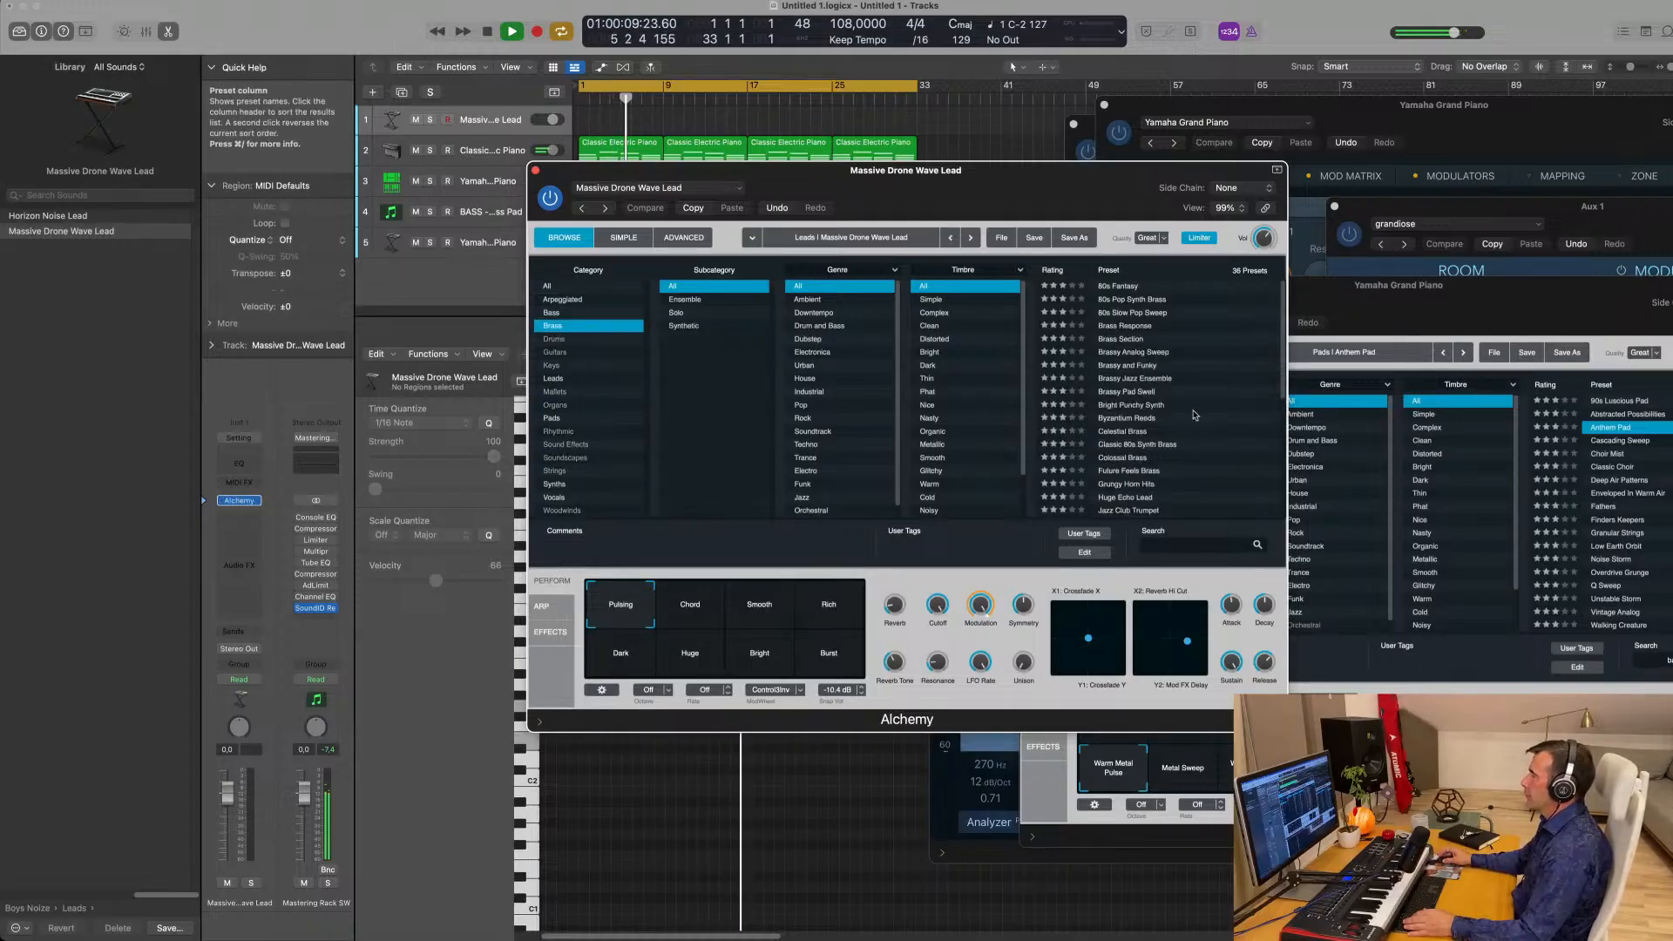
click(1118, 420)
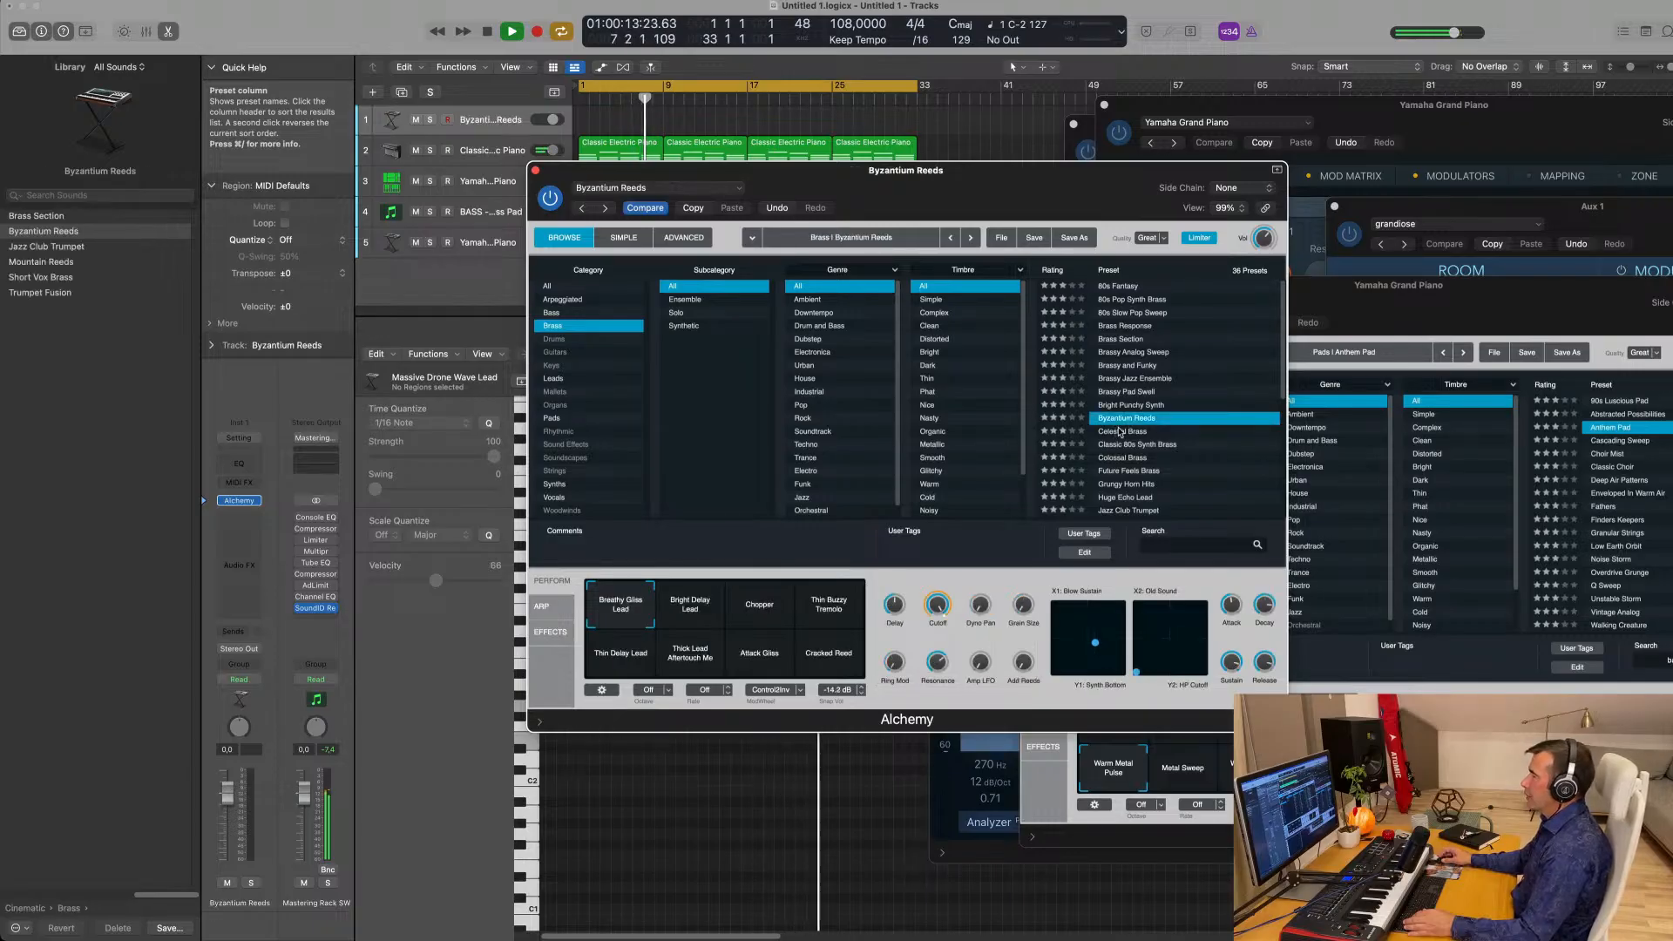
Copy the first Classic Electric Piano region to track 1, show its notes in the Piano Roll and move Alchemy aside.
drag(993, 203, 1072, 382)
drag(609, 155, 613, 121)
key(p)
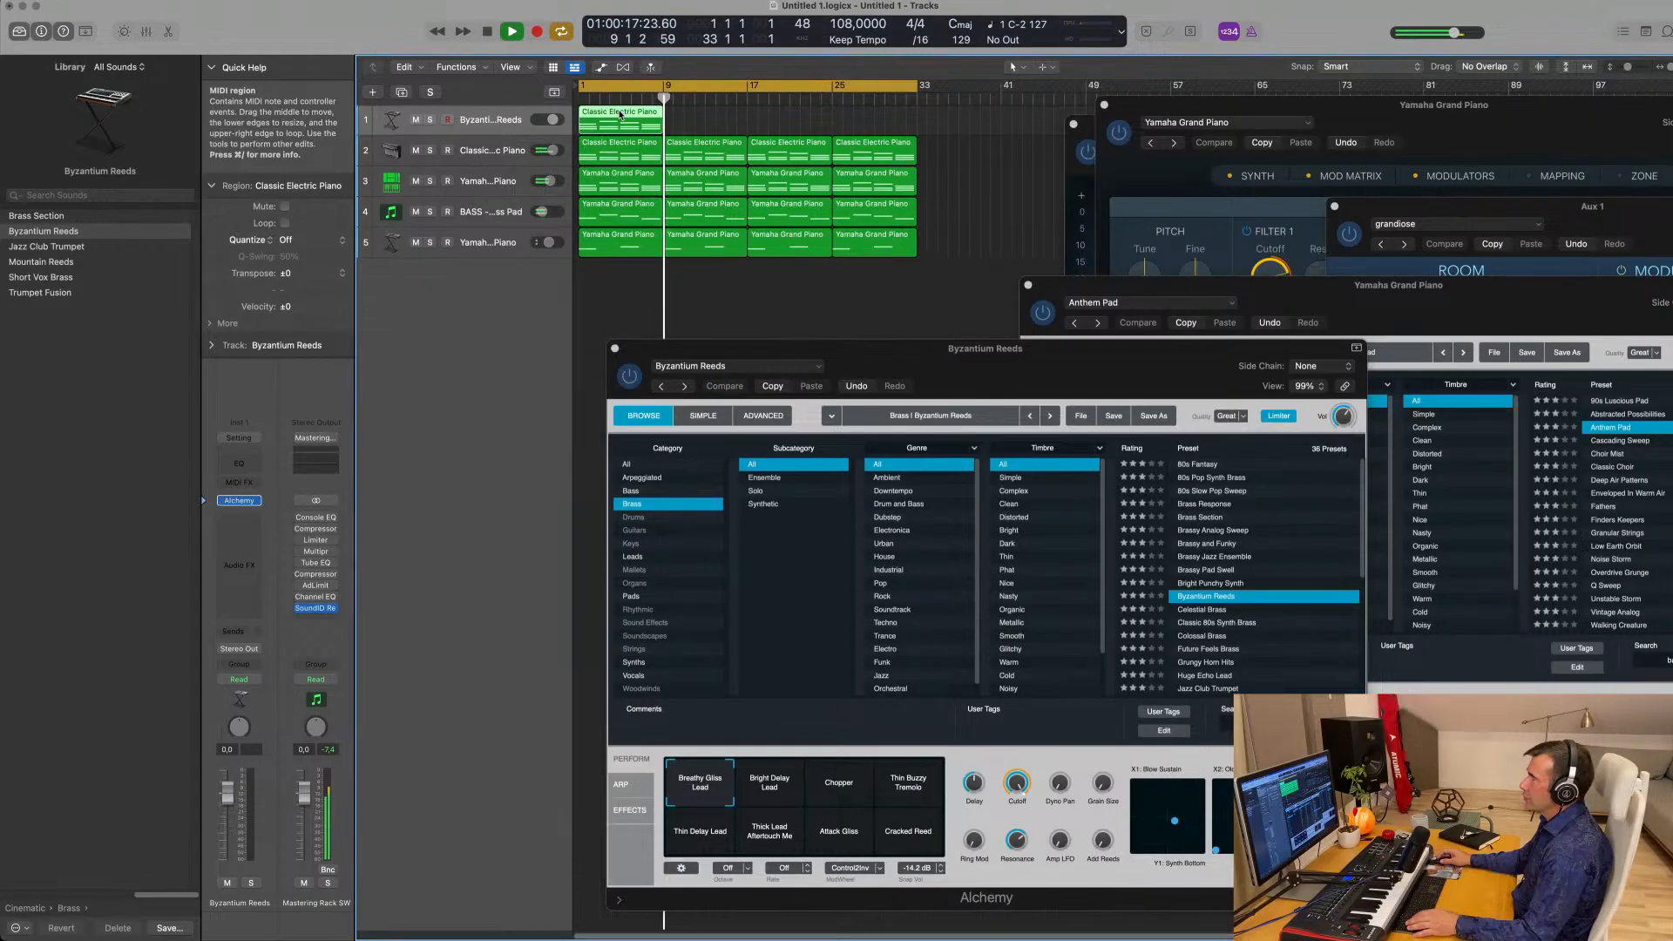
key(space)
key(p)
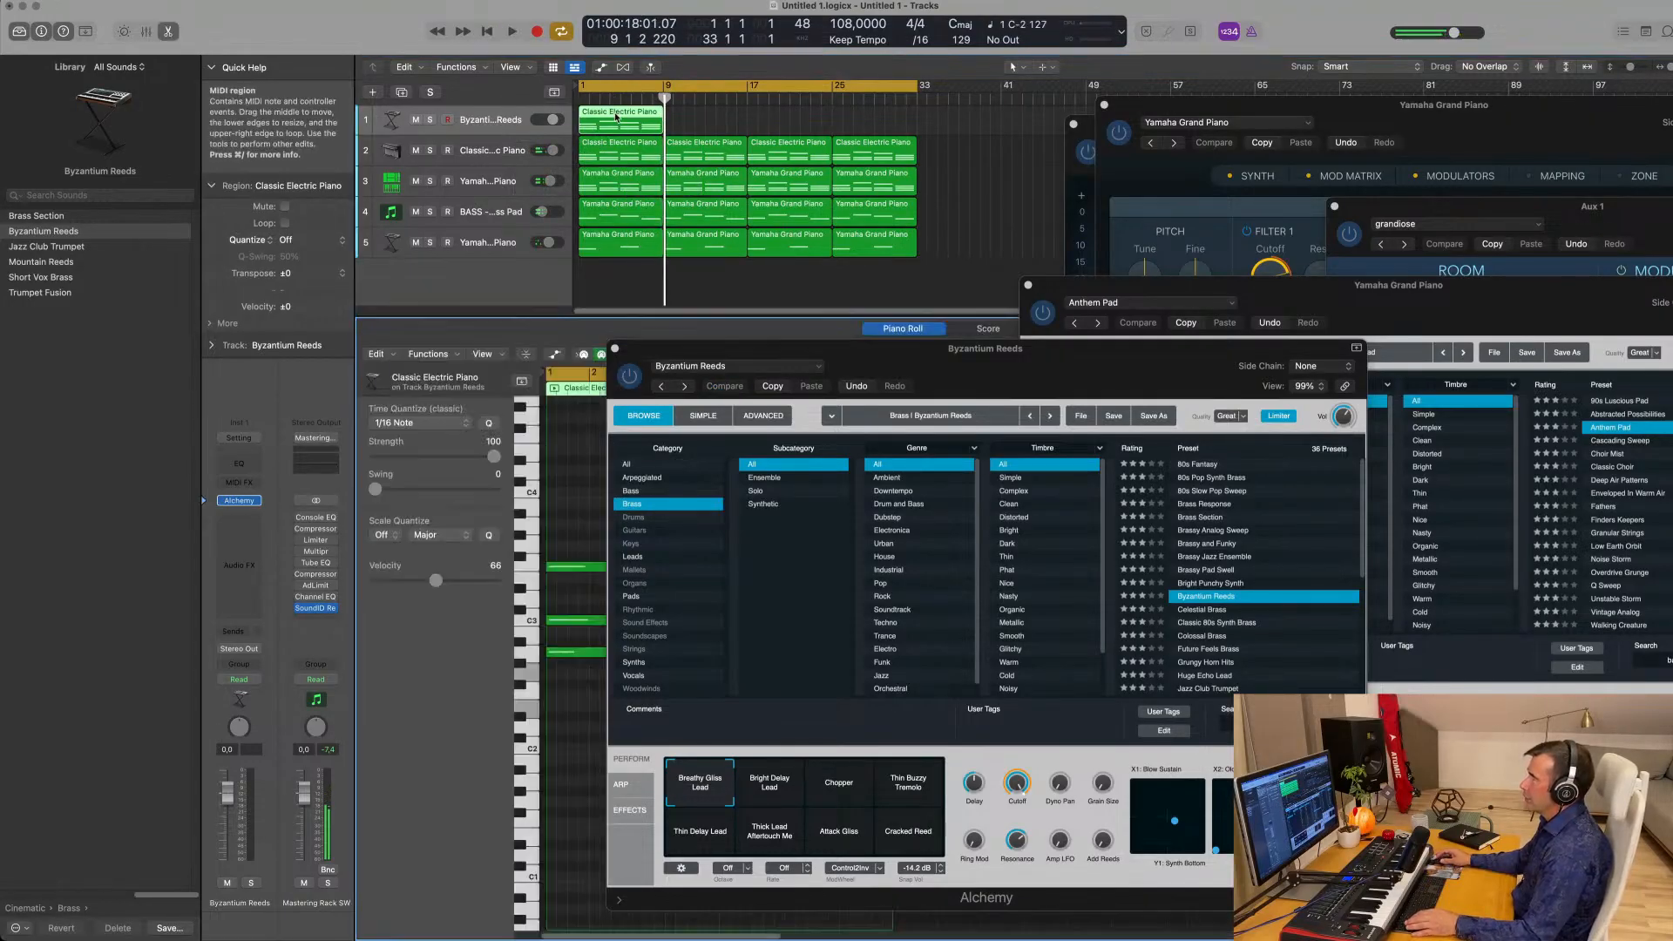
drag(745, 350, 1325, 405)
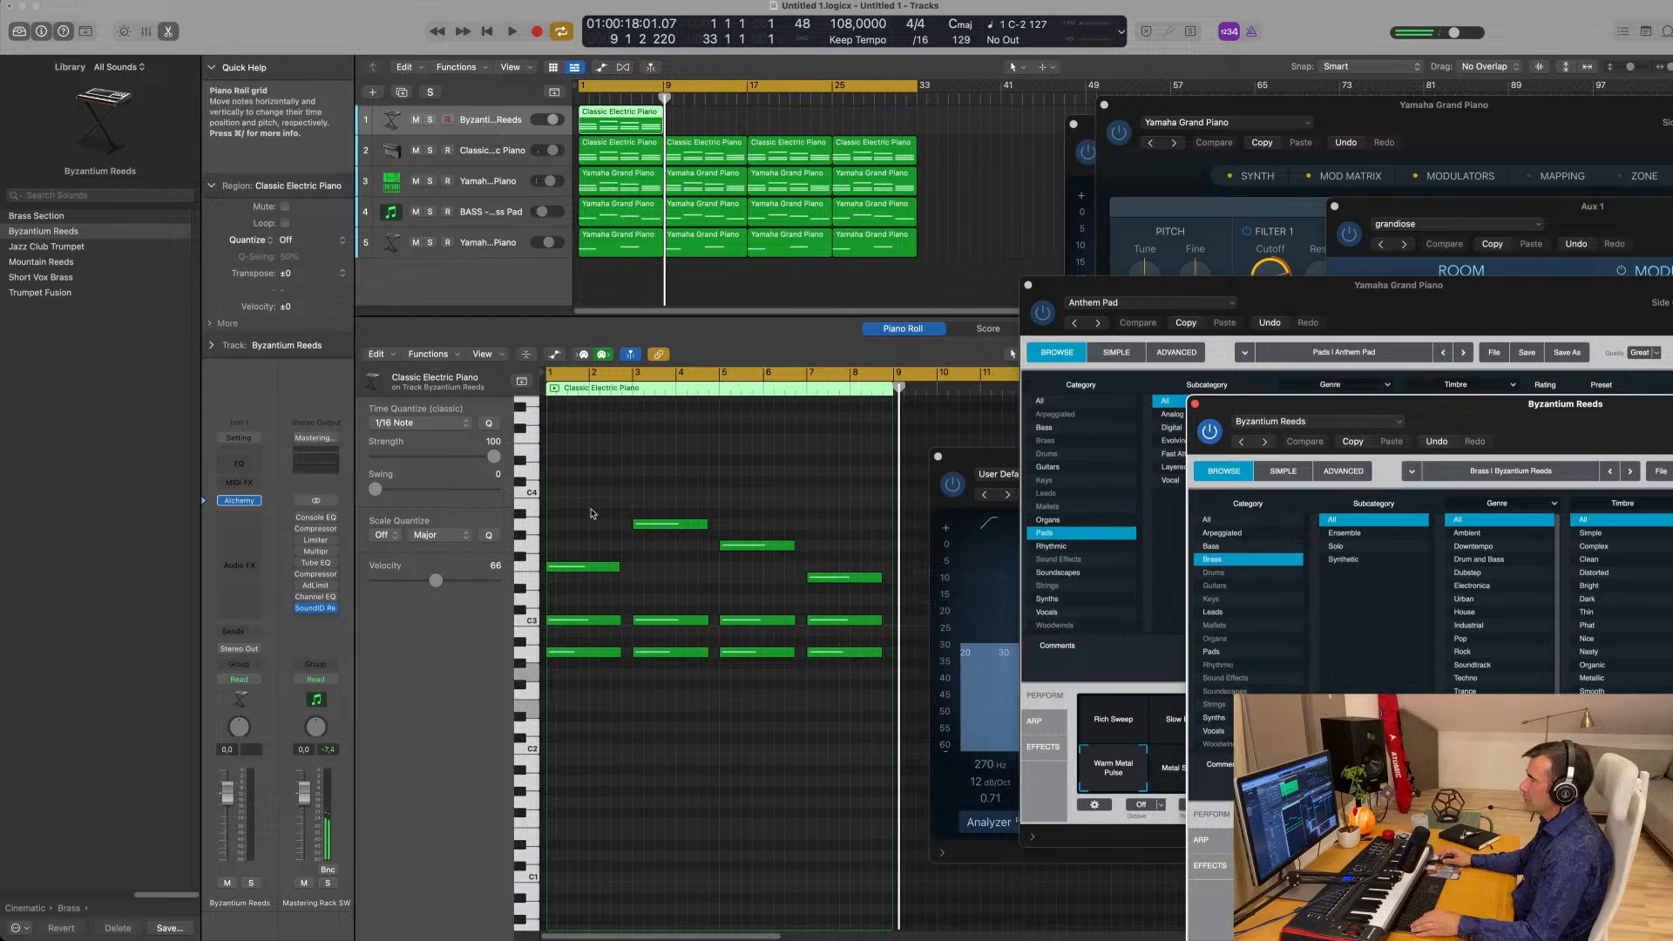
Turn the first chord in bars 1-2 into eight short notes a quarter note apart, playing low, middle, high, middle twice.
drag(591, 516, 603, 663)
drag(621, 569, 629, 624)
key(super+Right)
key(super+Right)
key(super+Right)
key(super+Right)
key(super+Right)
click(565, 624)
drag(643, 558, 655, 655)
Play the arrangement from the start to hear the Byzantium Reeds arpeggio, and stop playback.
key(space)
scroll(654, 497, down, 4)
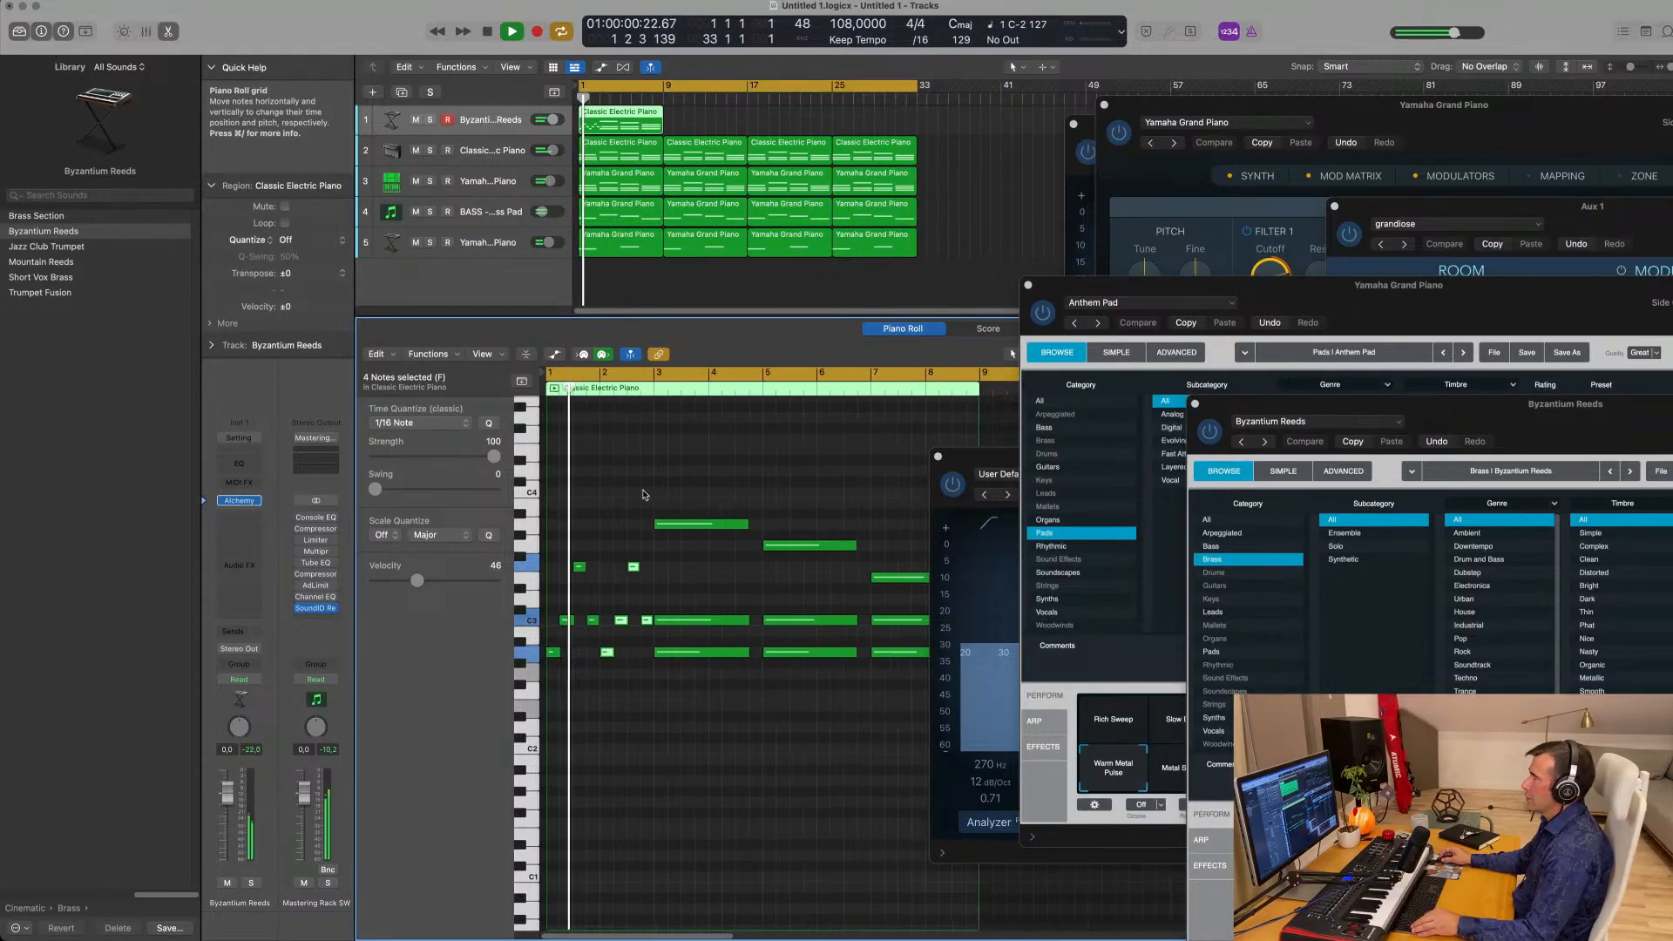
scroll(613, 494, up, 2)
scroll(614, 494, up, 3)
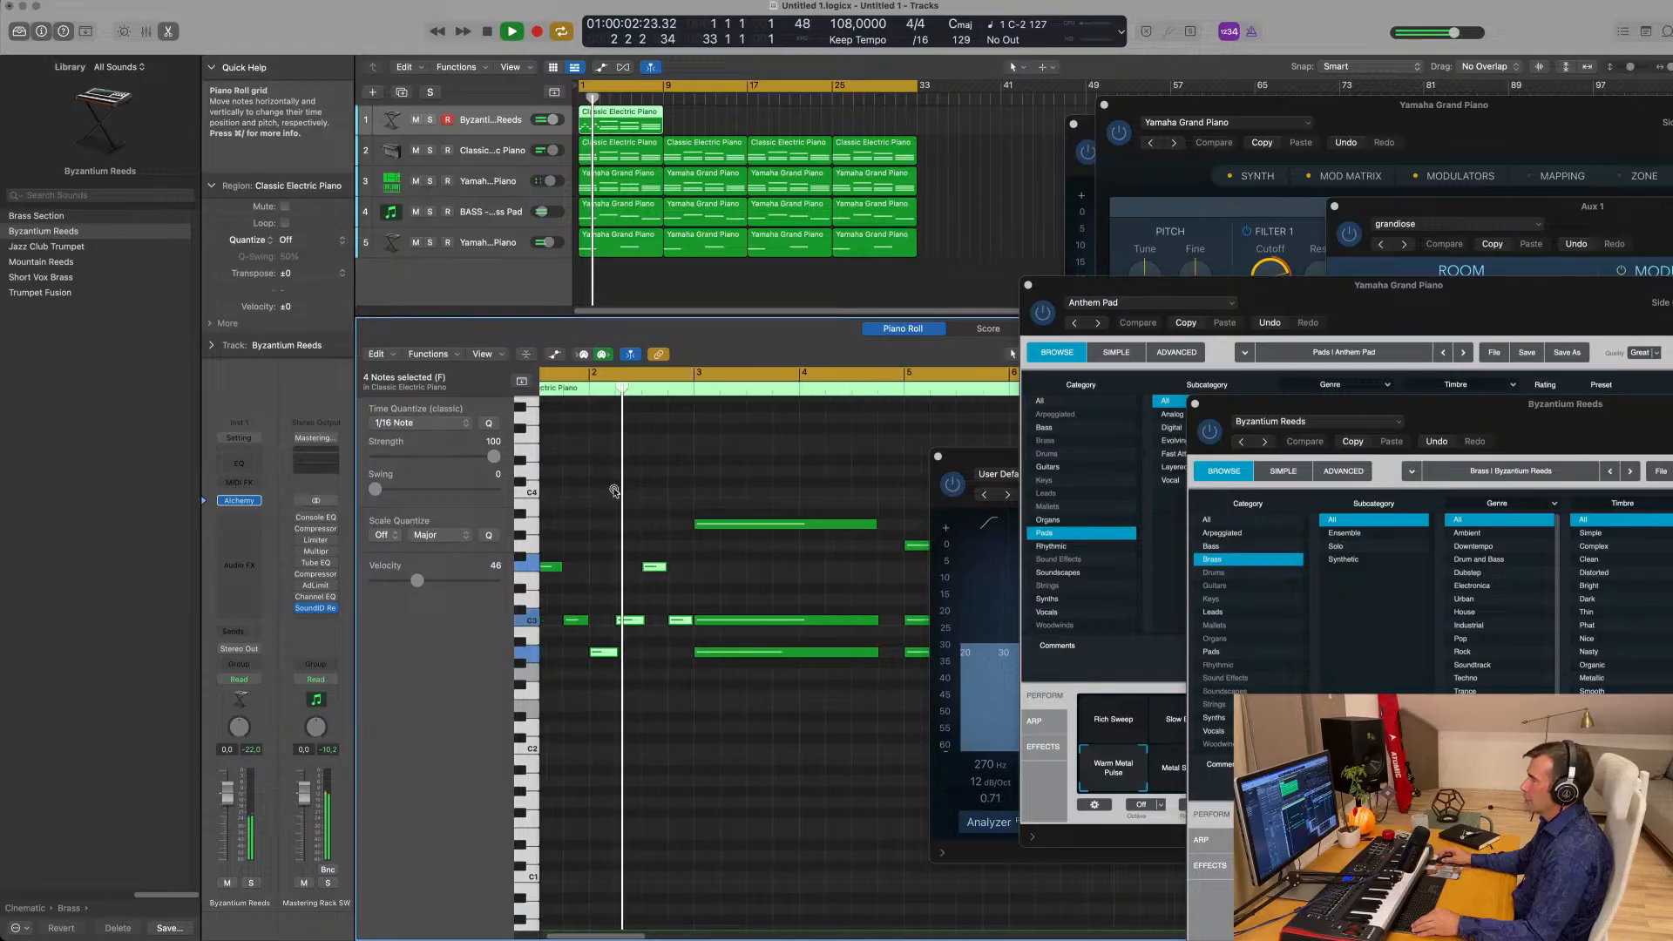
scroll(680, 566, down, 4)
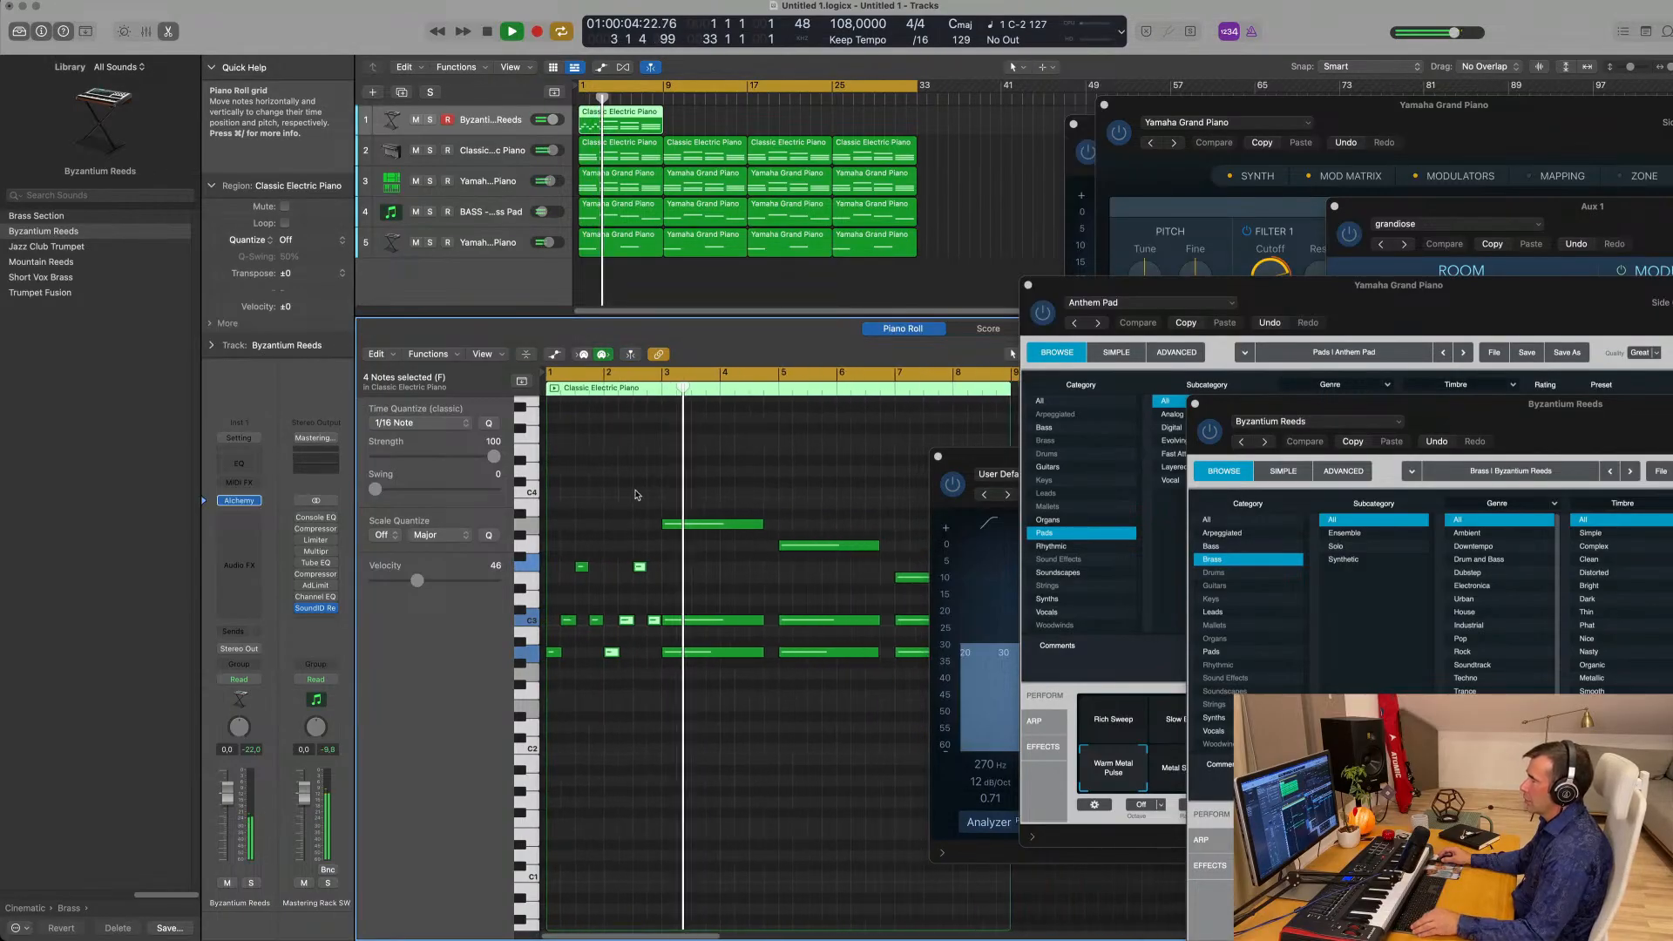
key(space)
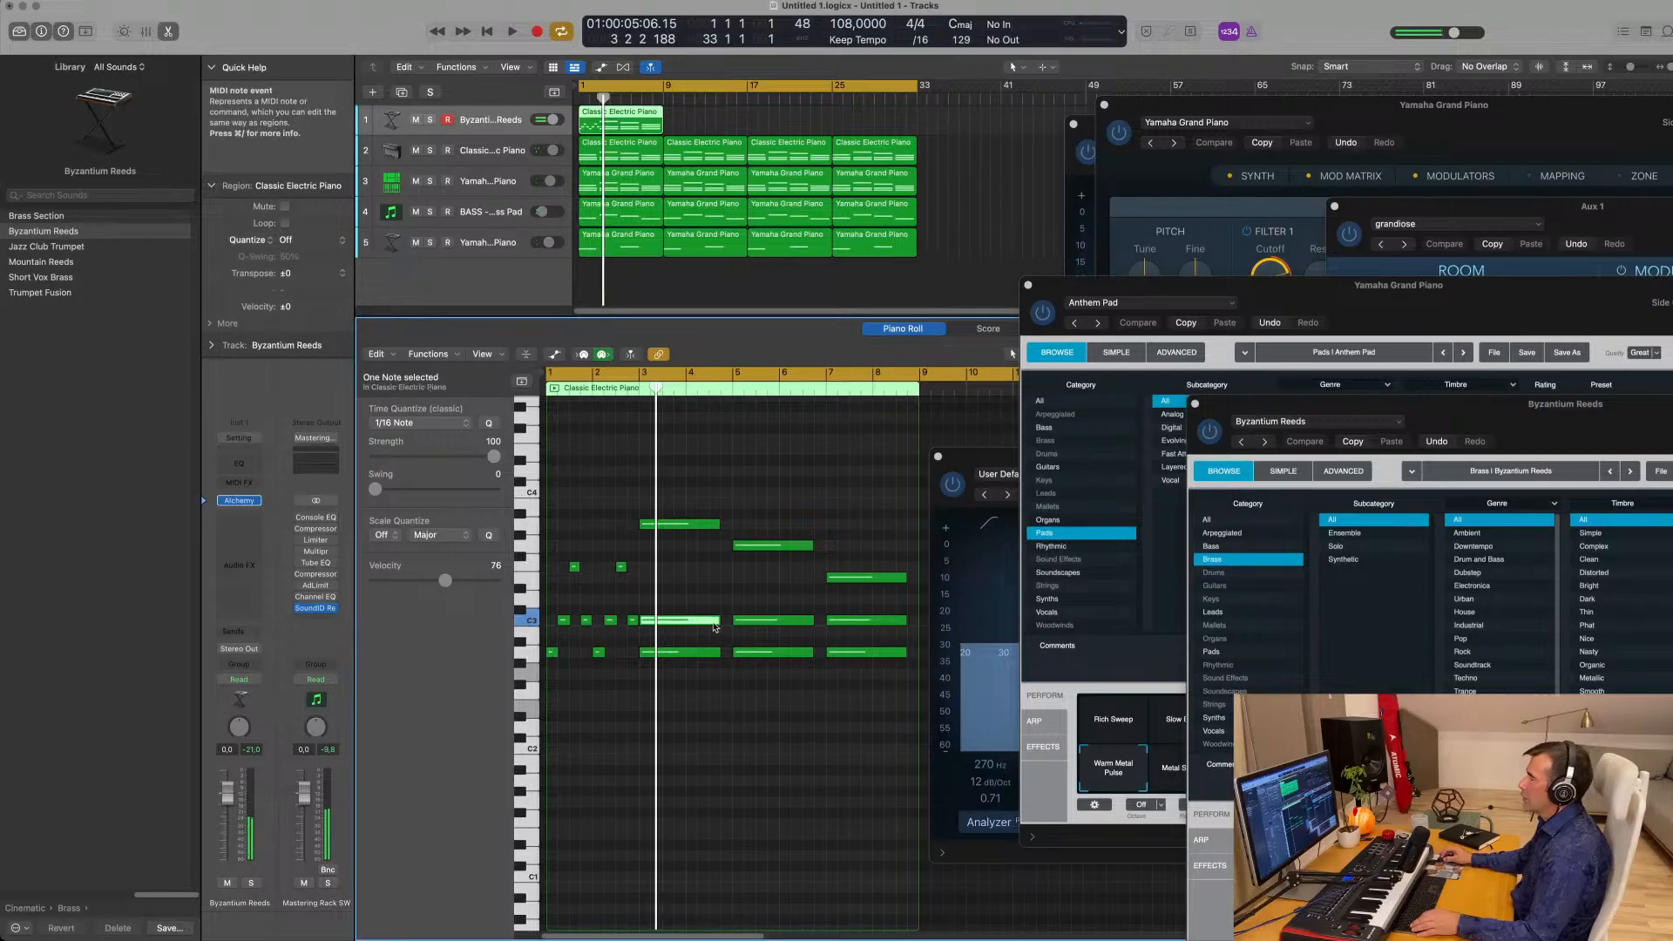
Turn the second chord in bars 3-4 into the same eight-note low, middle, high, middle pattern, removing its long notes.
drag(717, 619, 657, 622)
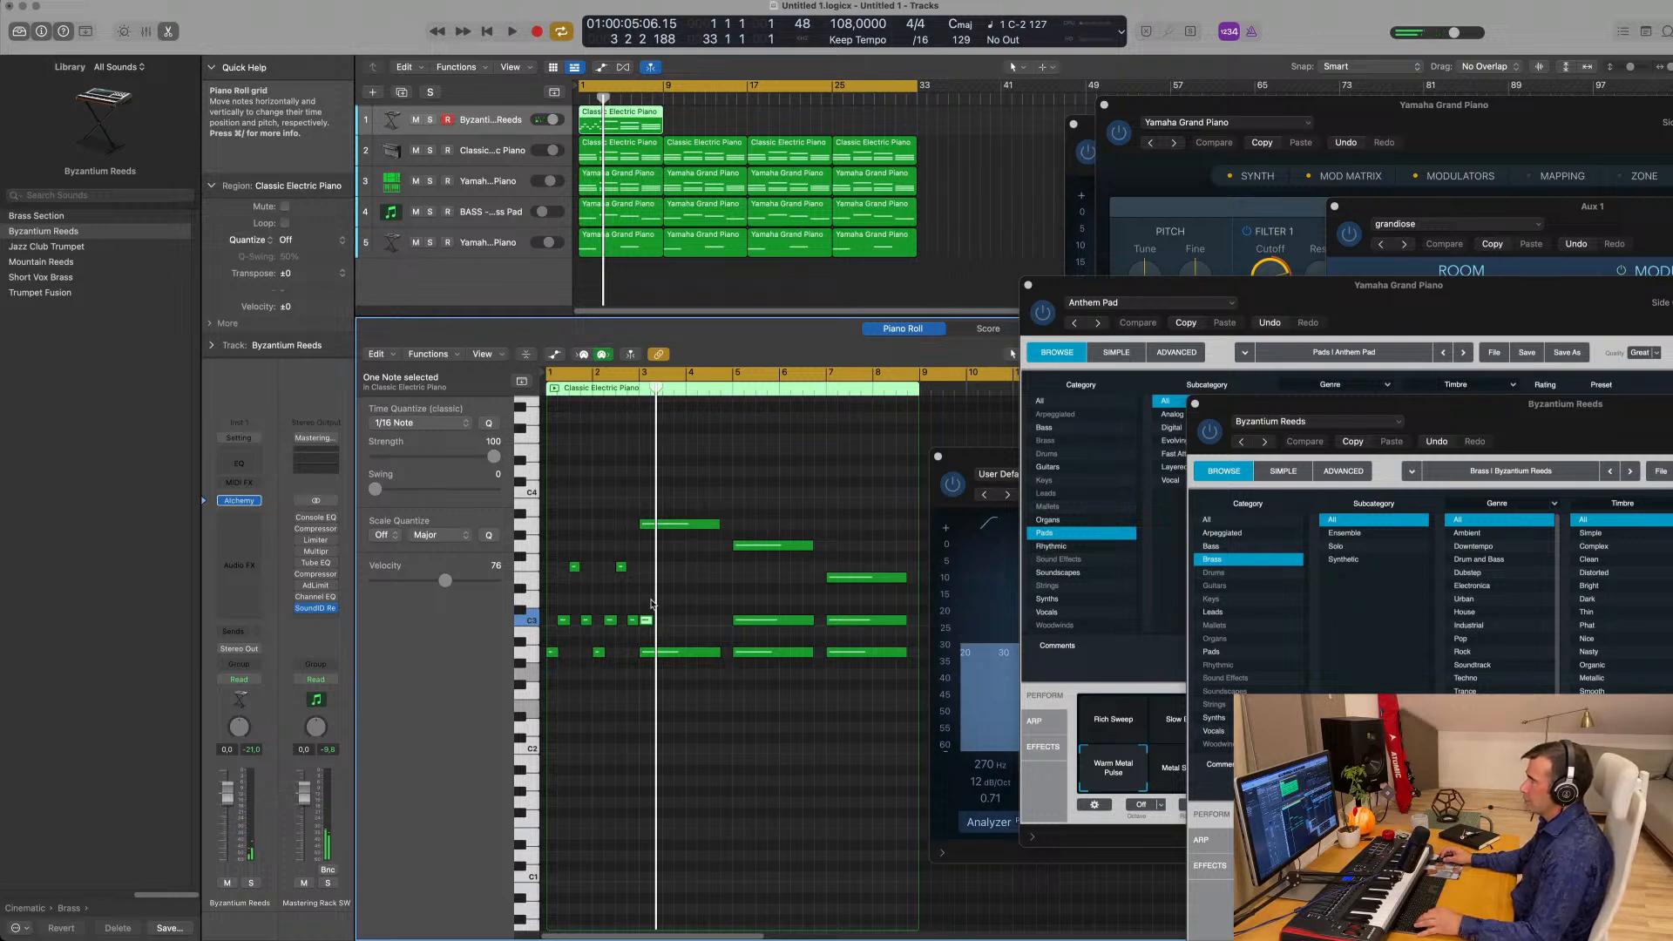
drag(694, 669, 908, 680)
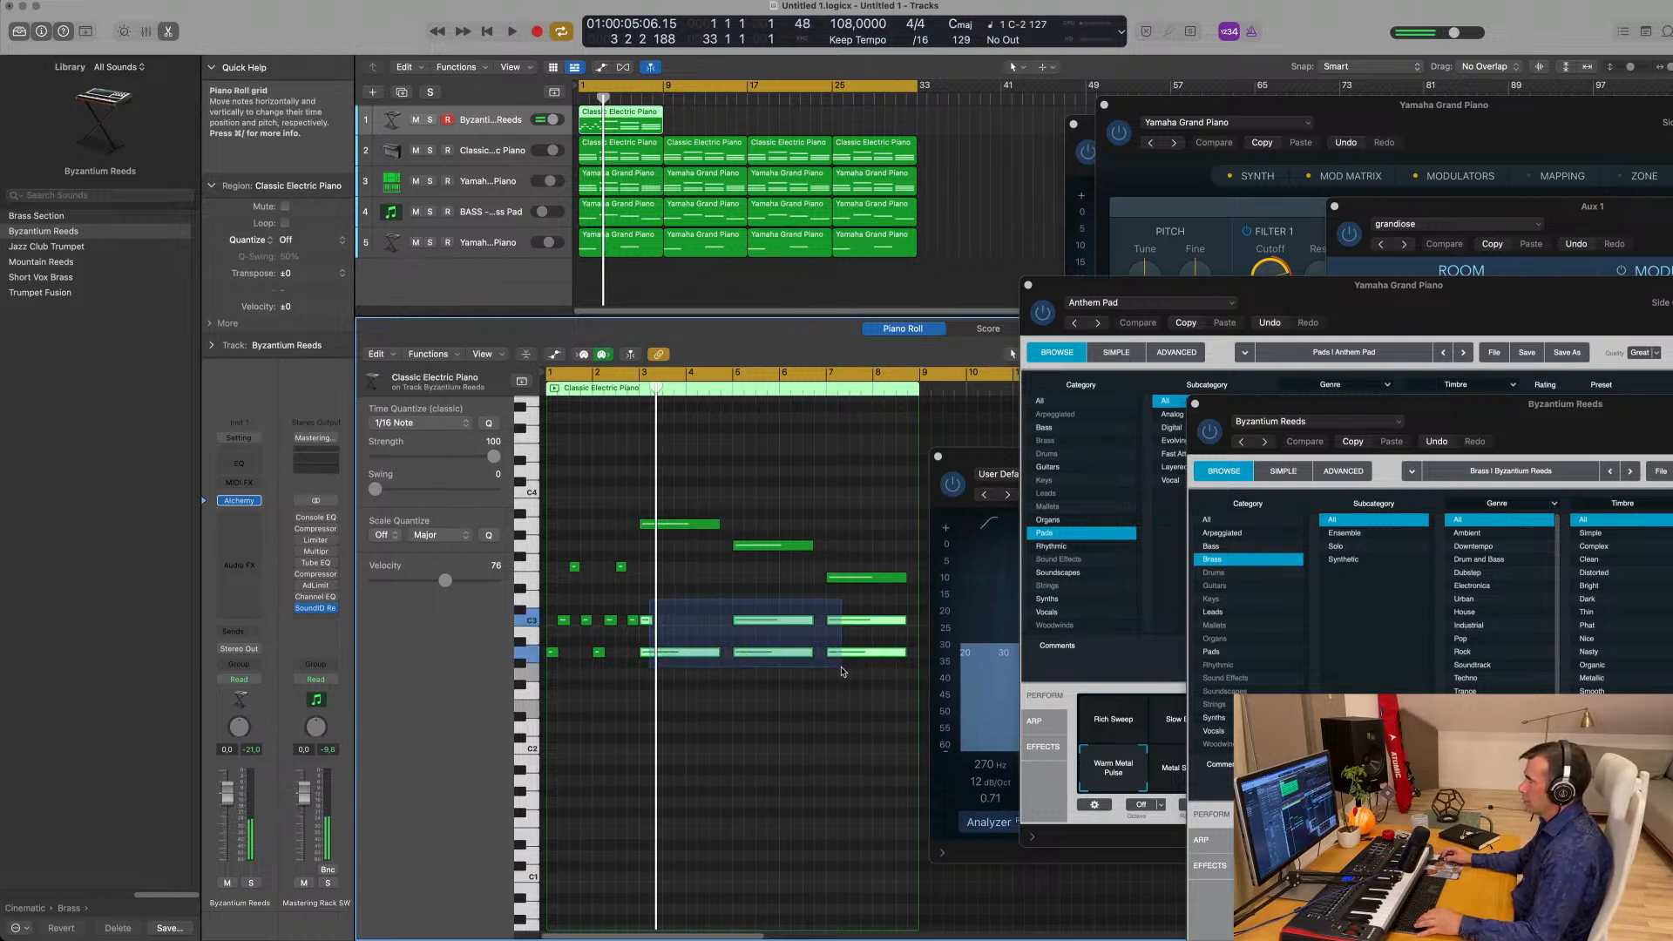
key(Delete)
drag(656, 562, 651, 659)
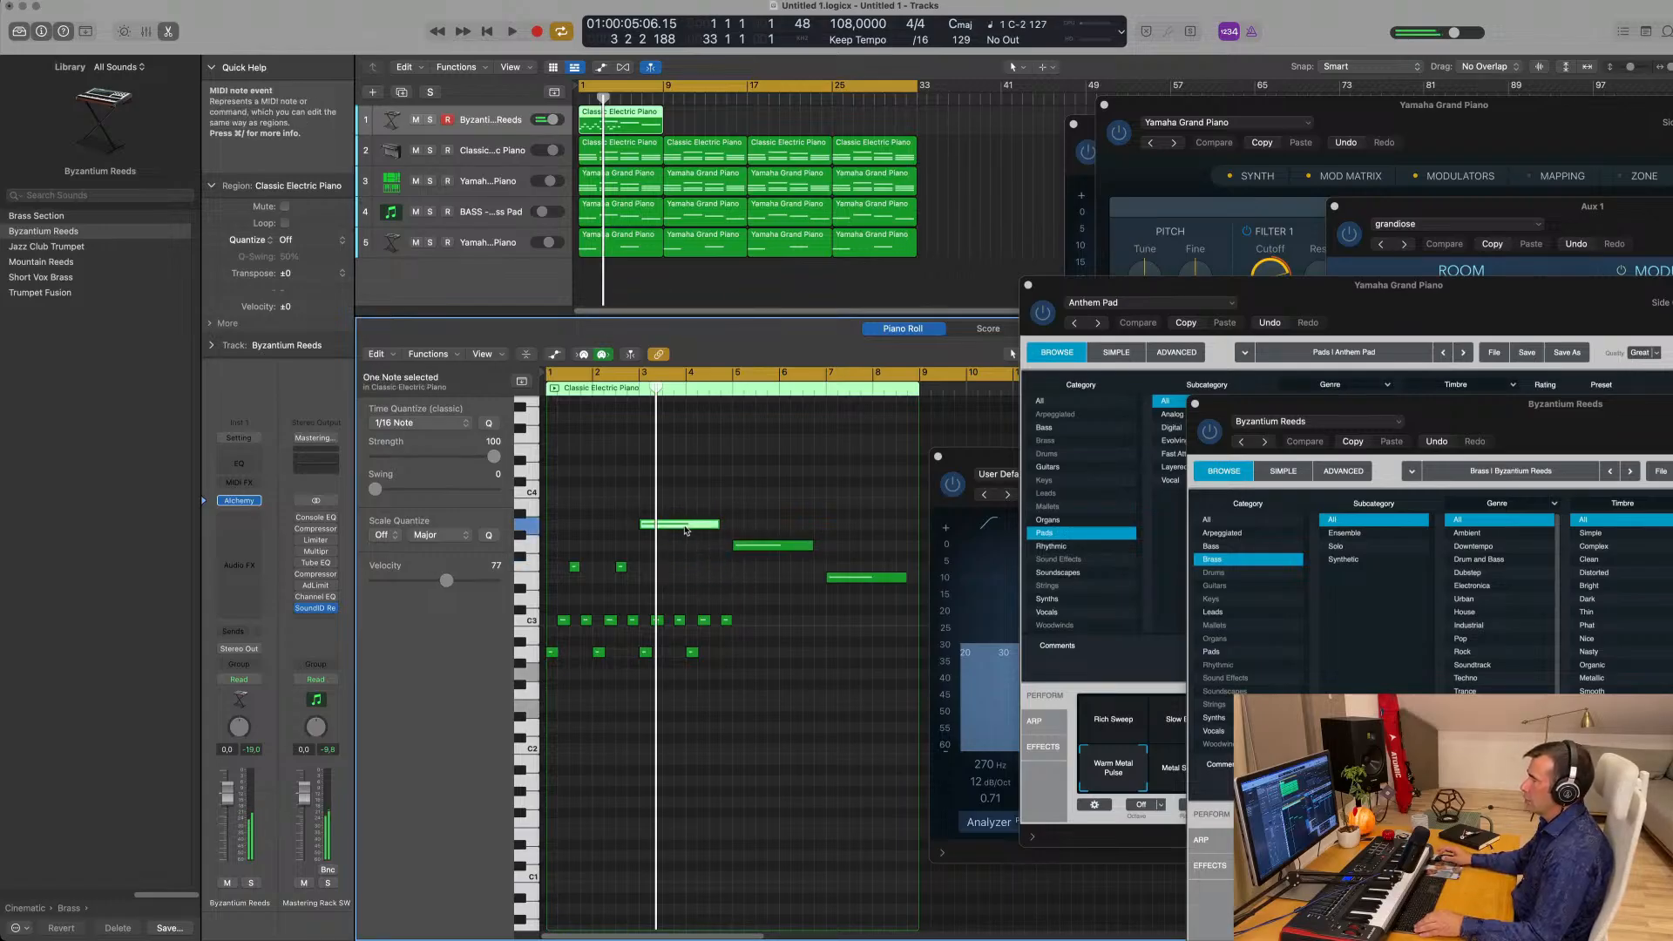
key(Delete)
Continue the short-note arpeggio pattern through the third and fourth chords in bars 5-8, replacing their long notes.
drag(642, 598, 743, 652)
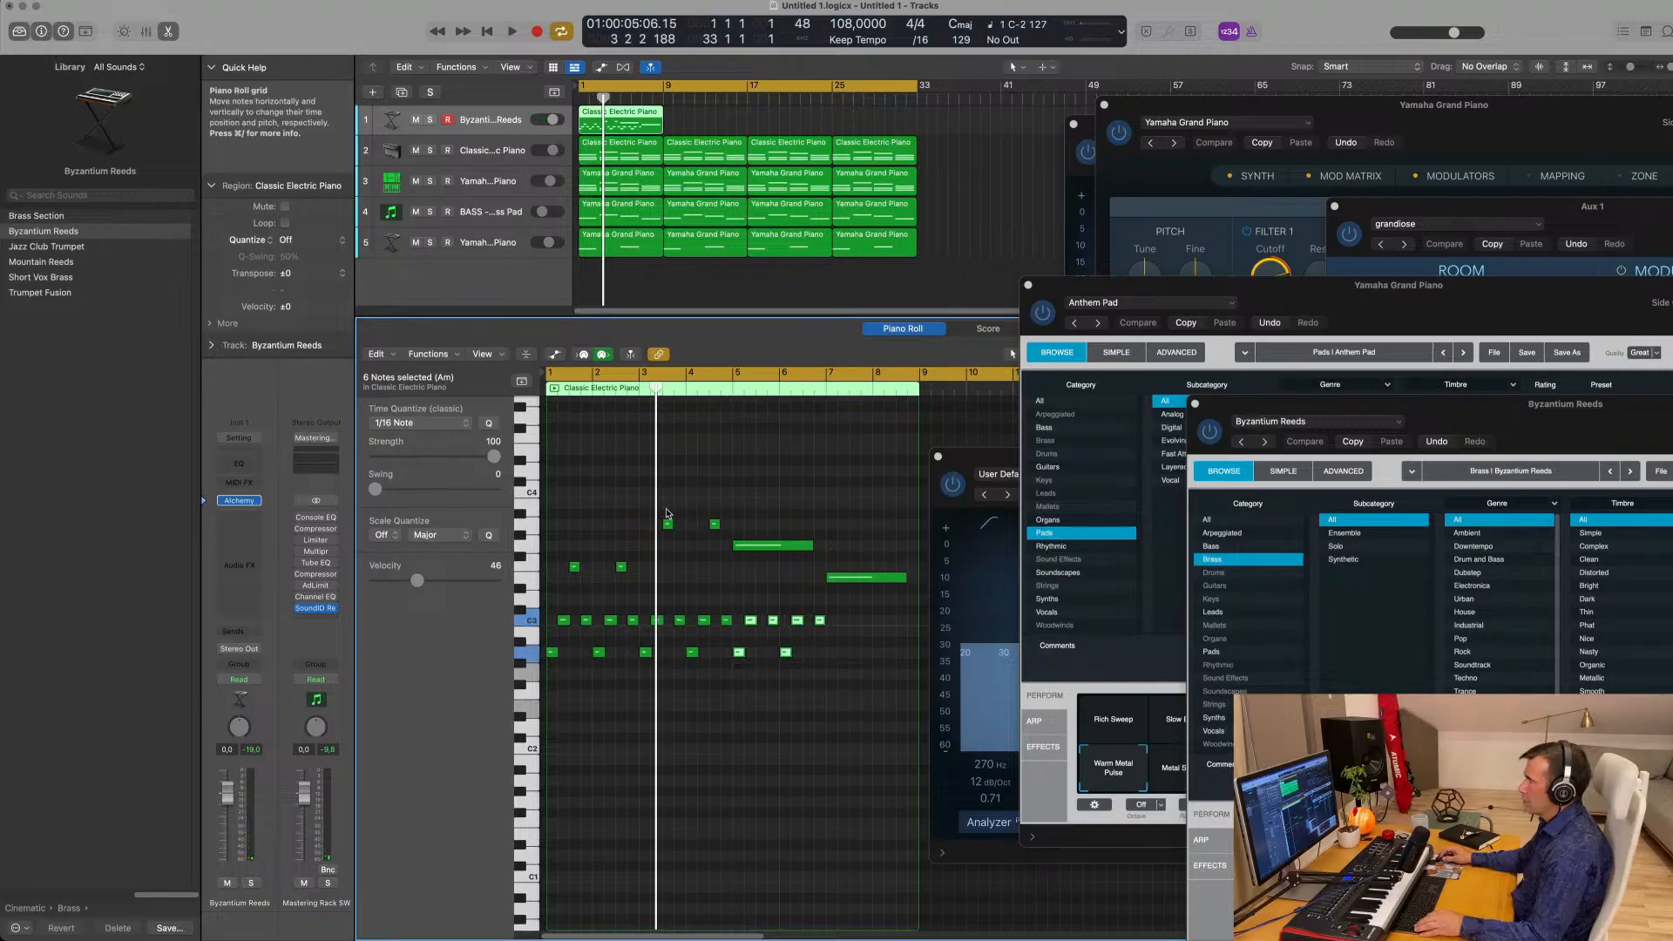
drag(667, 513, 764, 551)
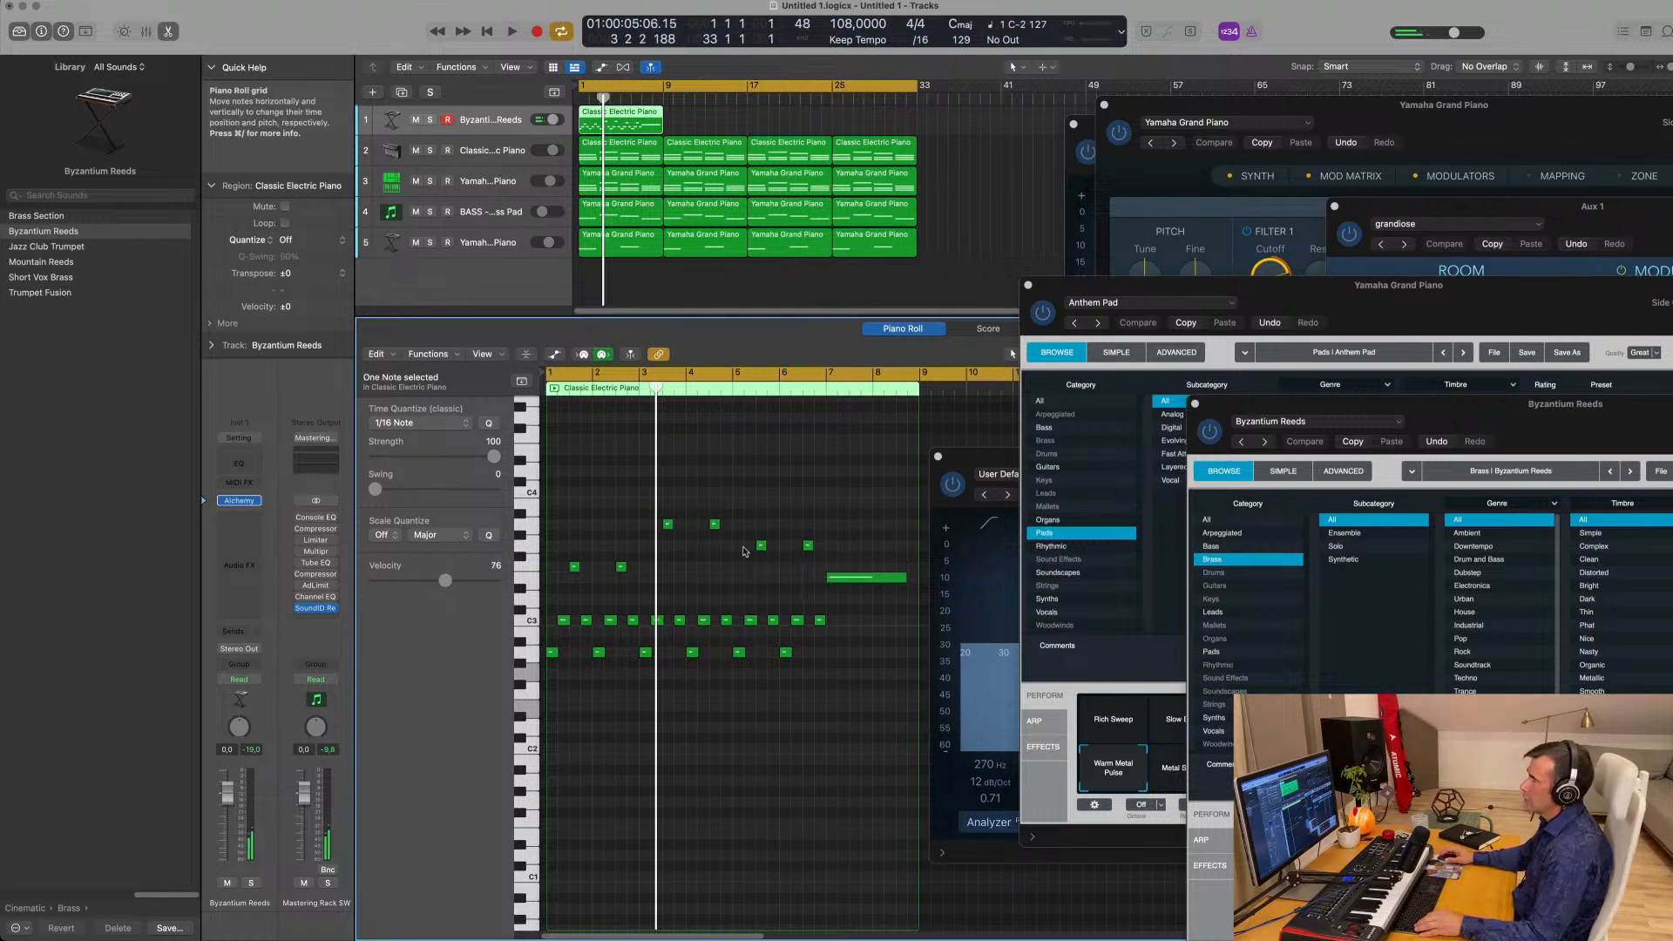
drag(740, 549, 834, 656)
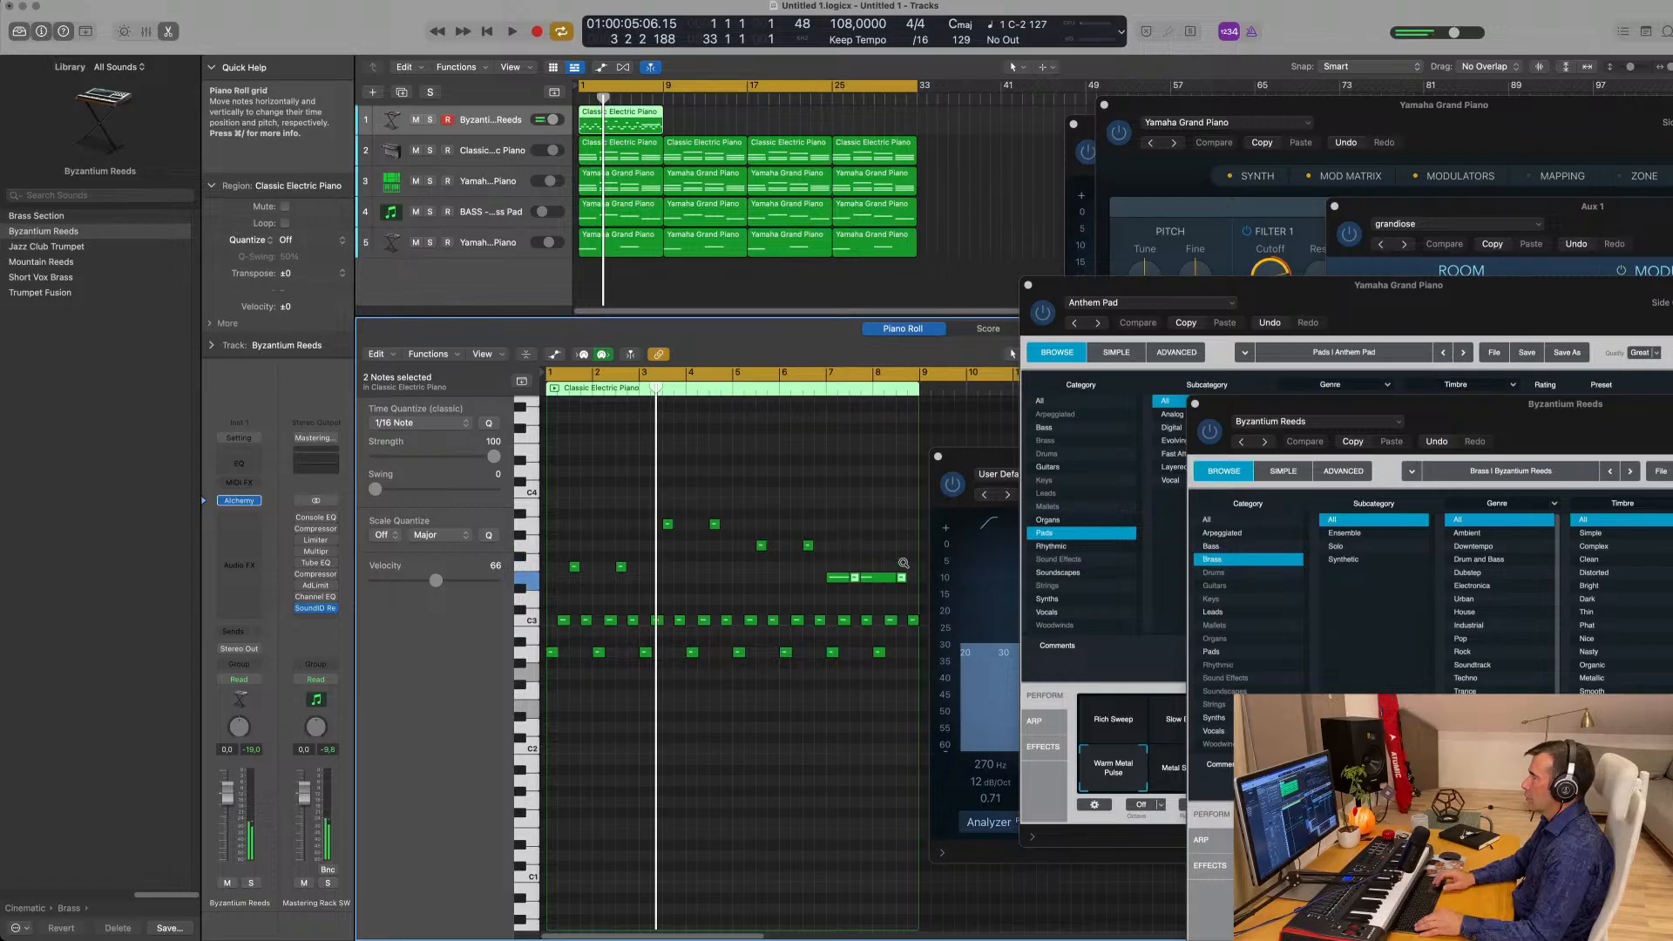
key(Delete)
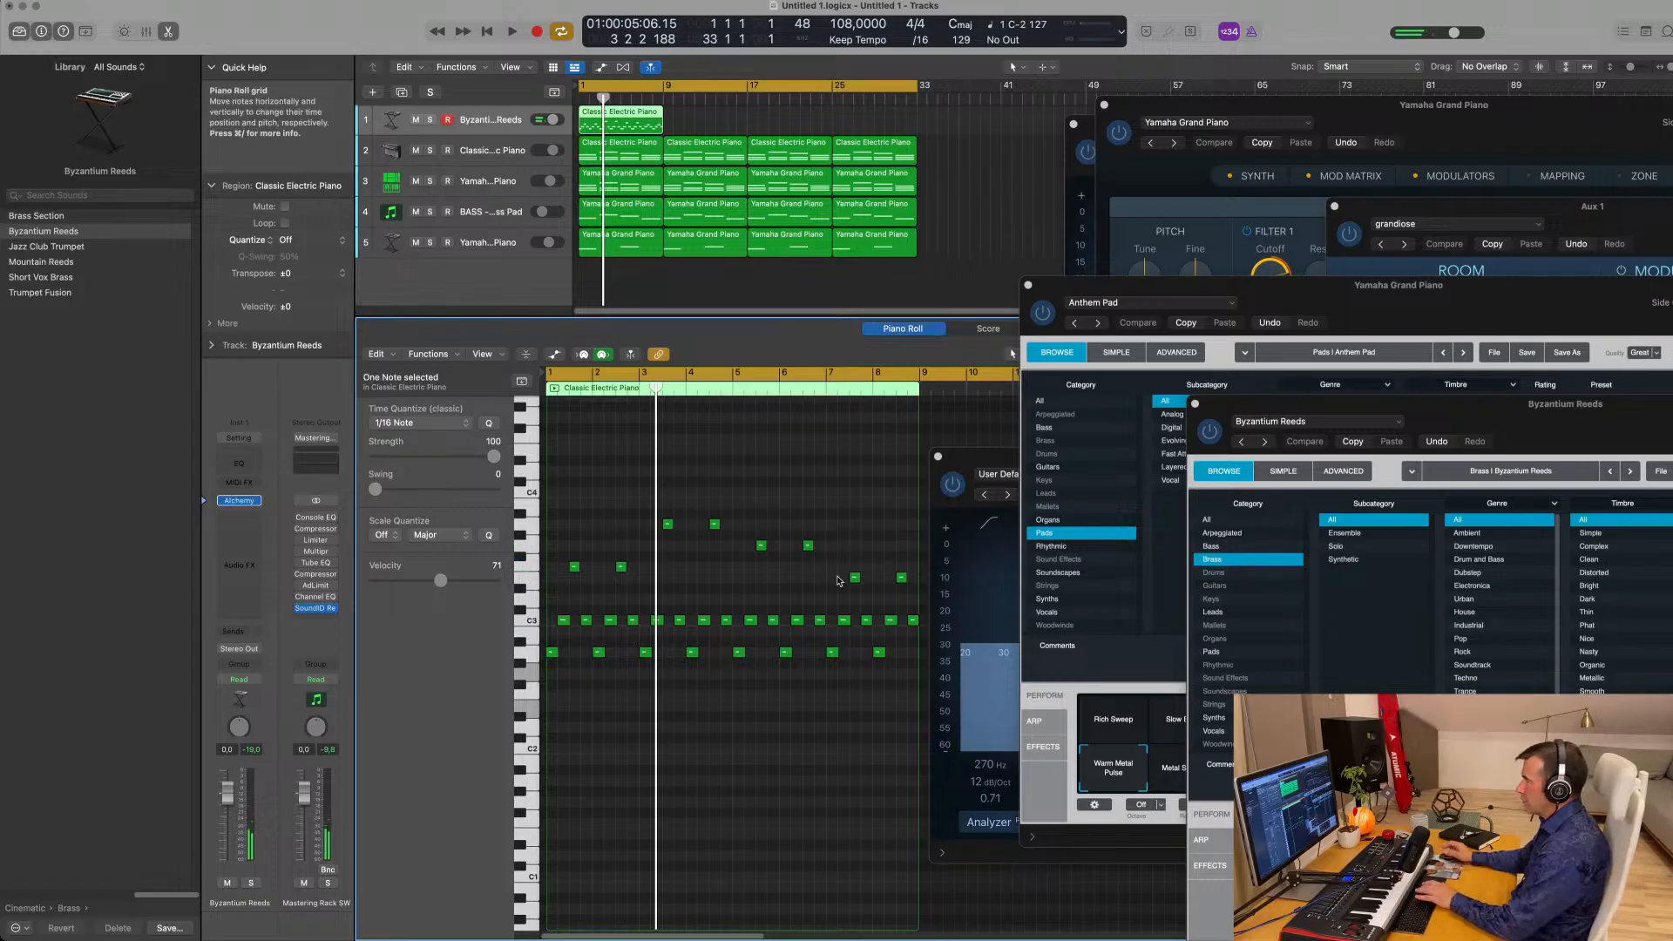
Repeat the finished arpeggio region on track 1 until its copies fill bars 1-32.
click(619, 119)
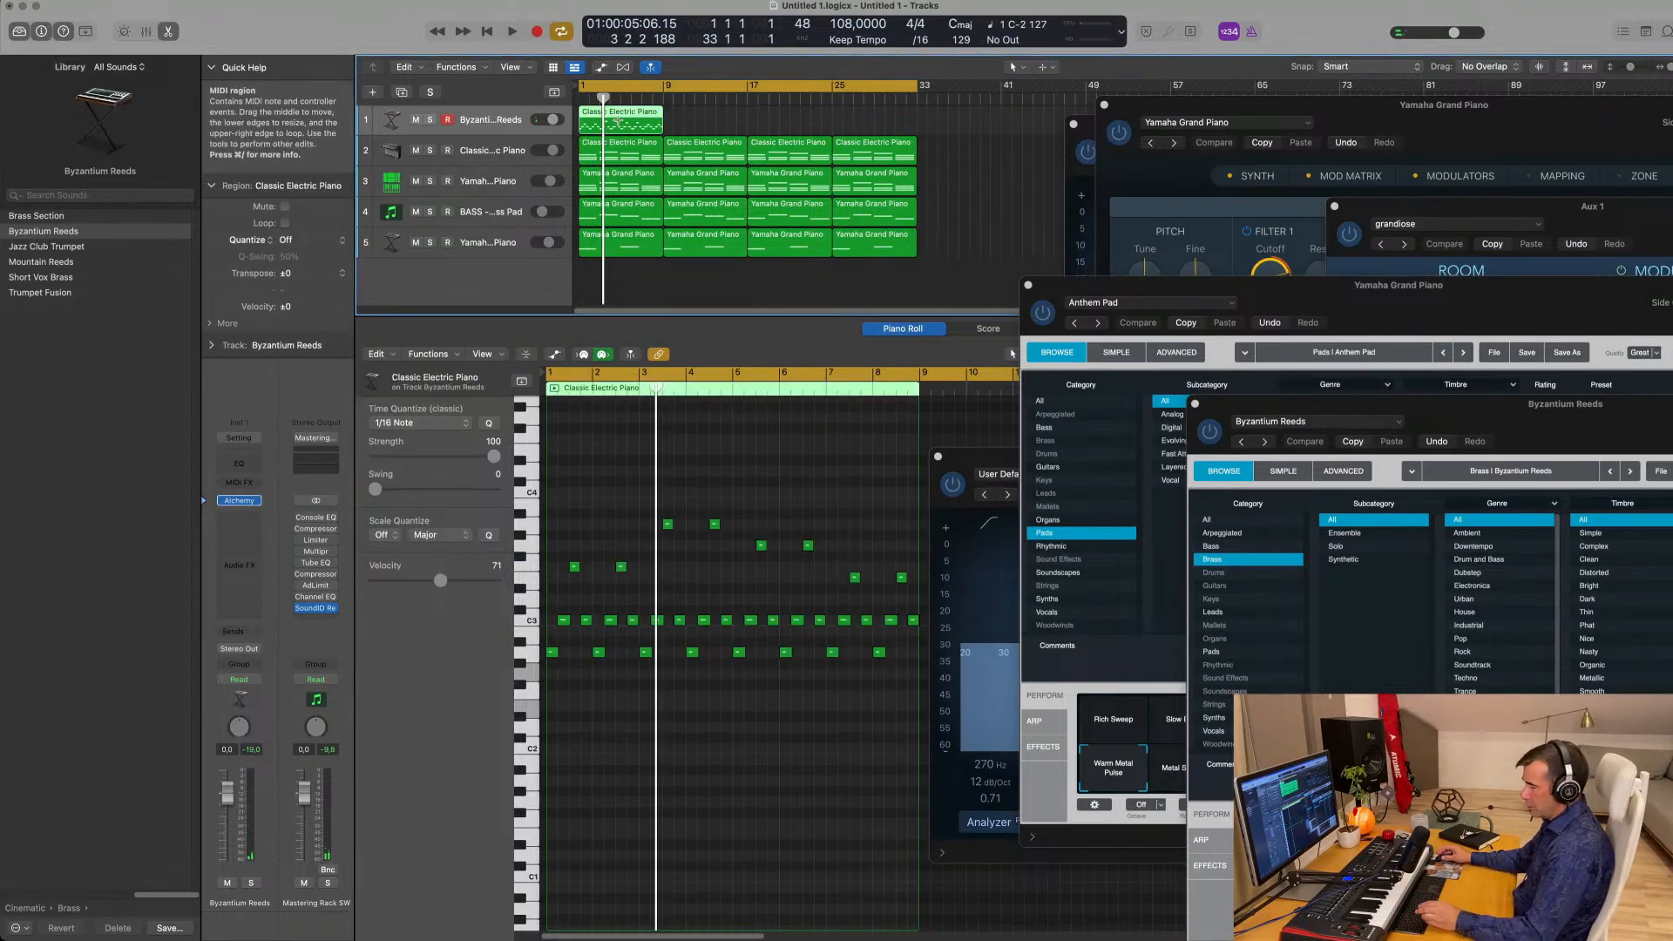
key(super+r)
key(super+r)
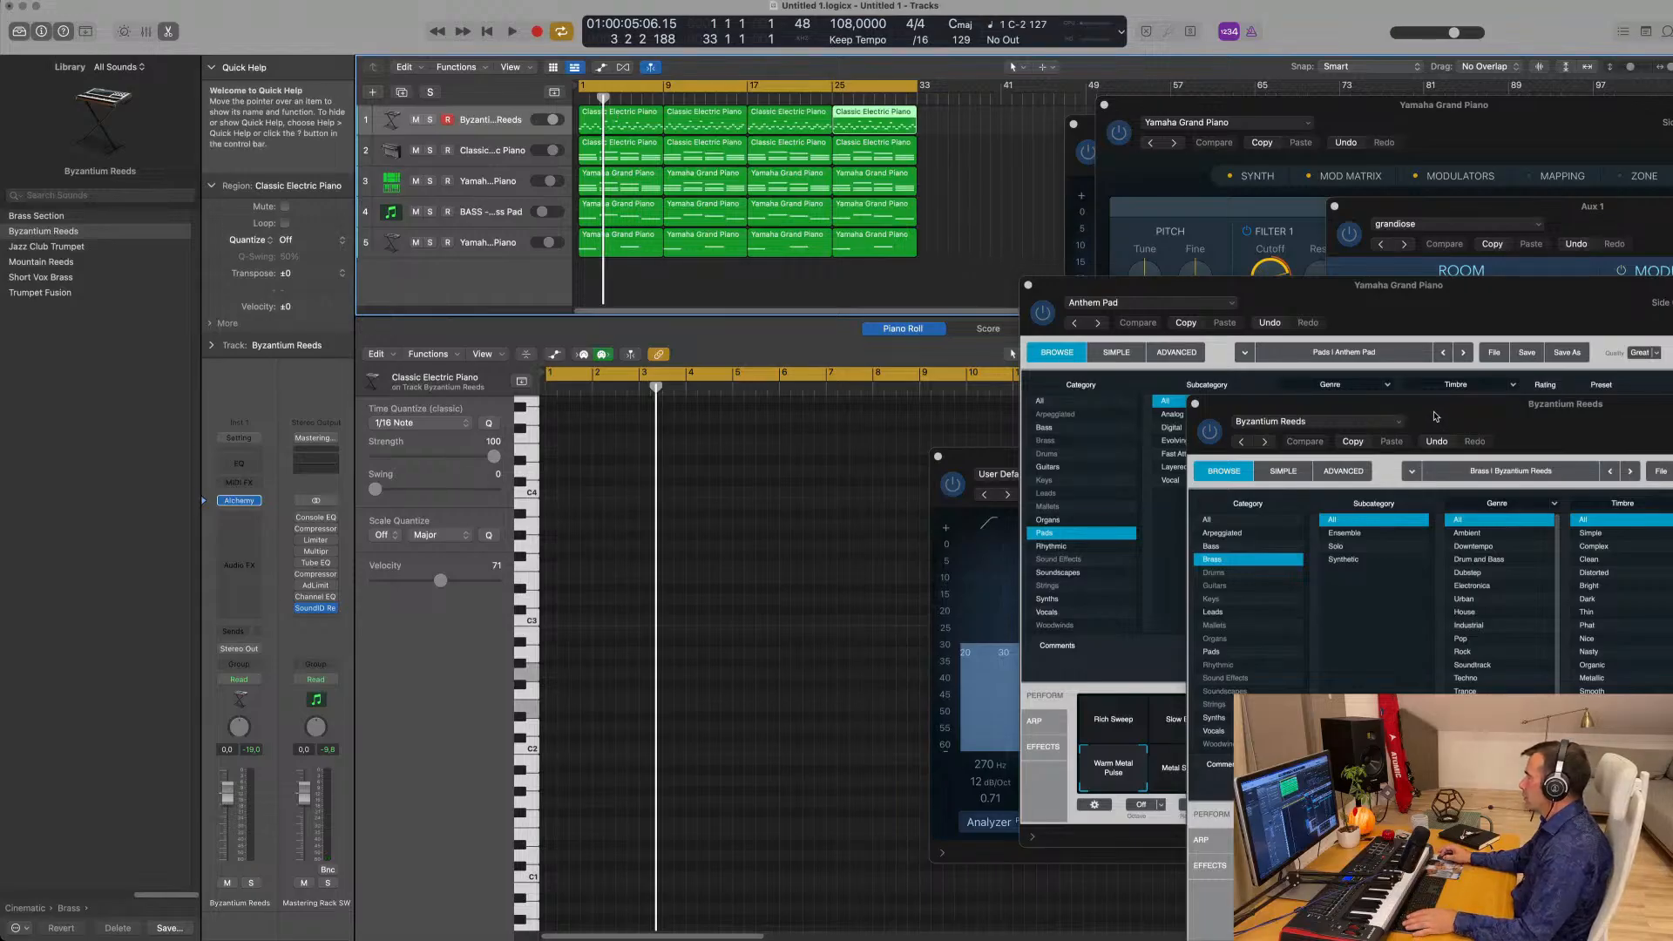
Bring the Byzantium Reeds Alchemy window into view and play the arrangement from the start with track 1 selected.
drag(1437, 417, 992, 247)
key(space)
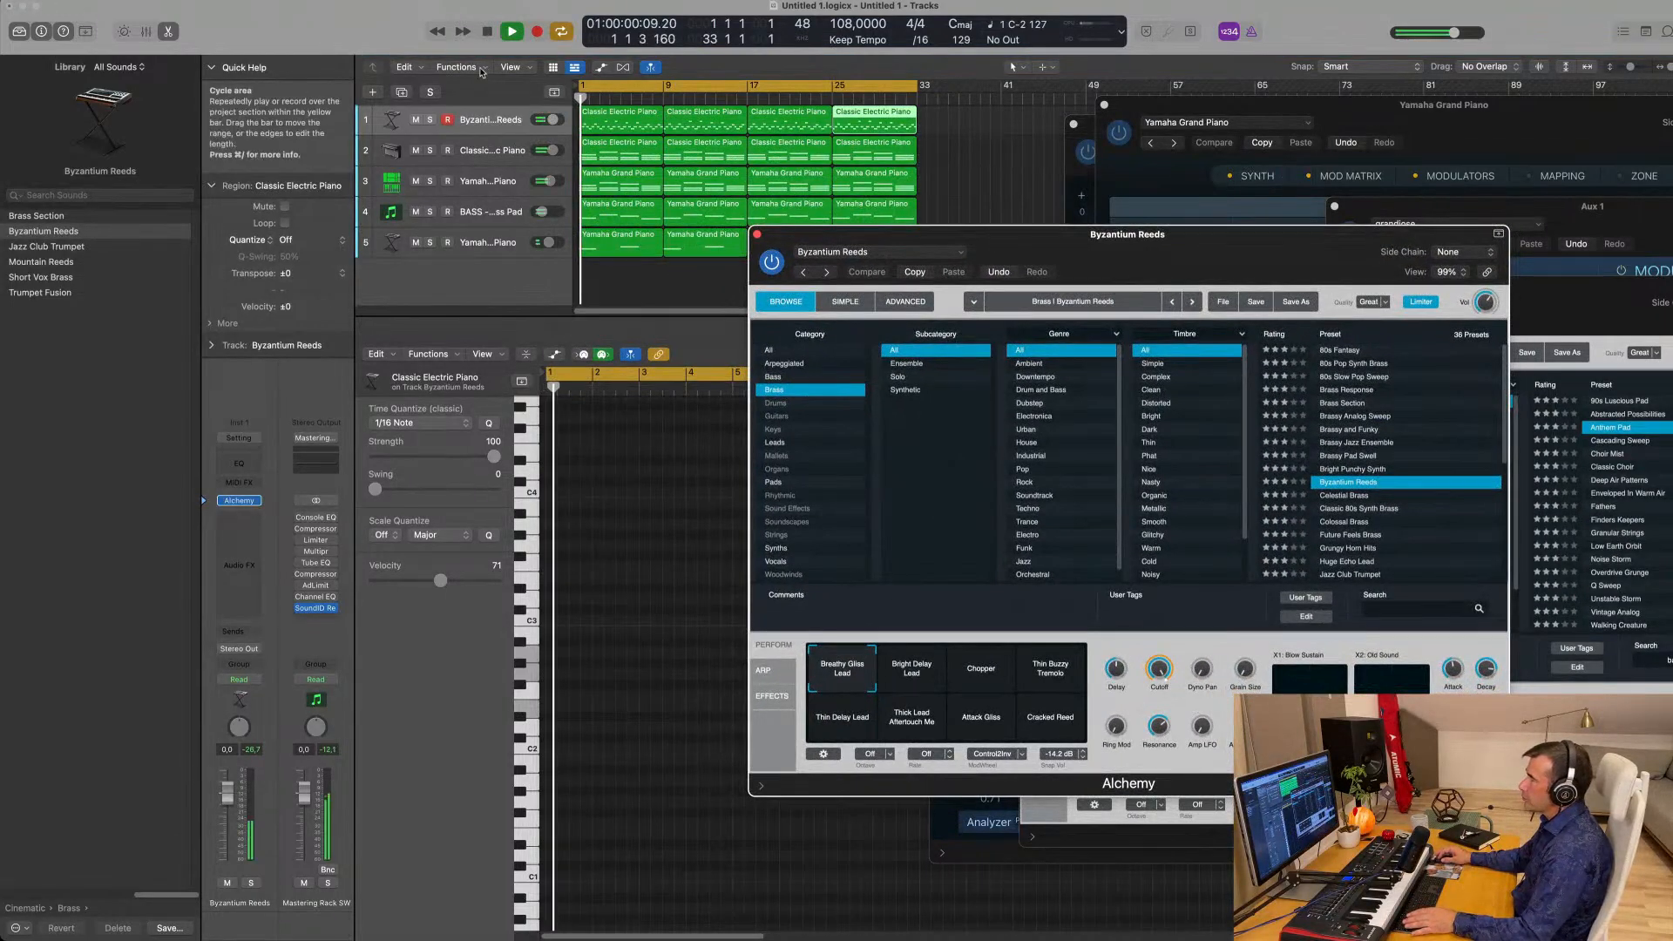
click(496, 115)
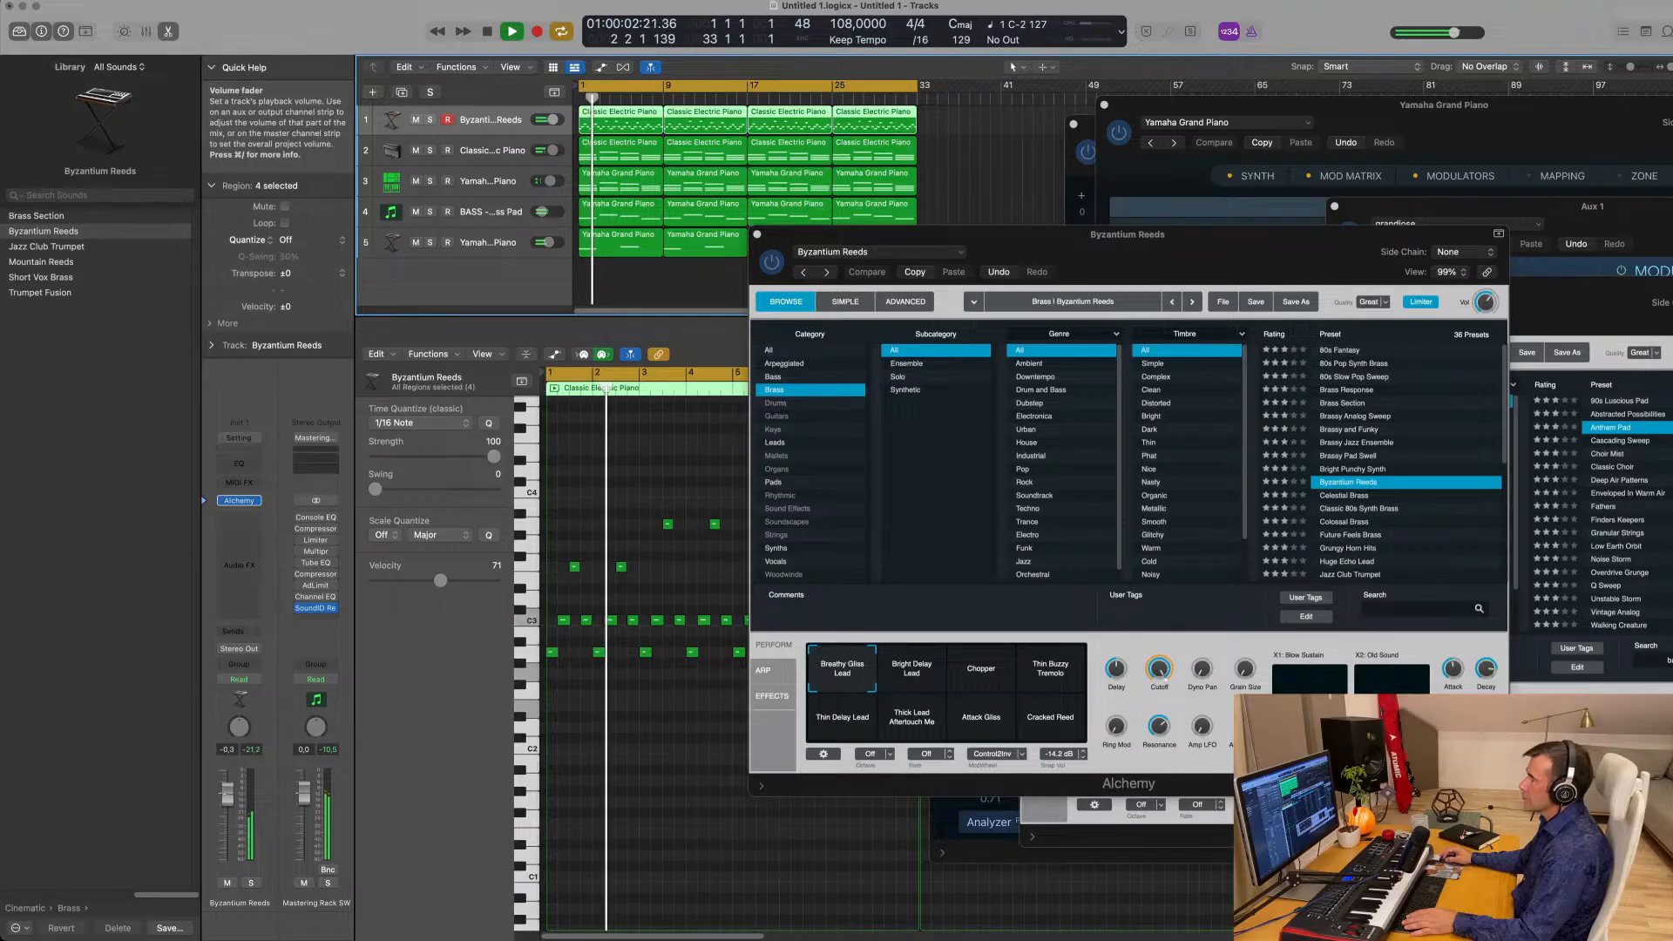
scroll(614, 735, up, 5)
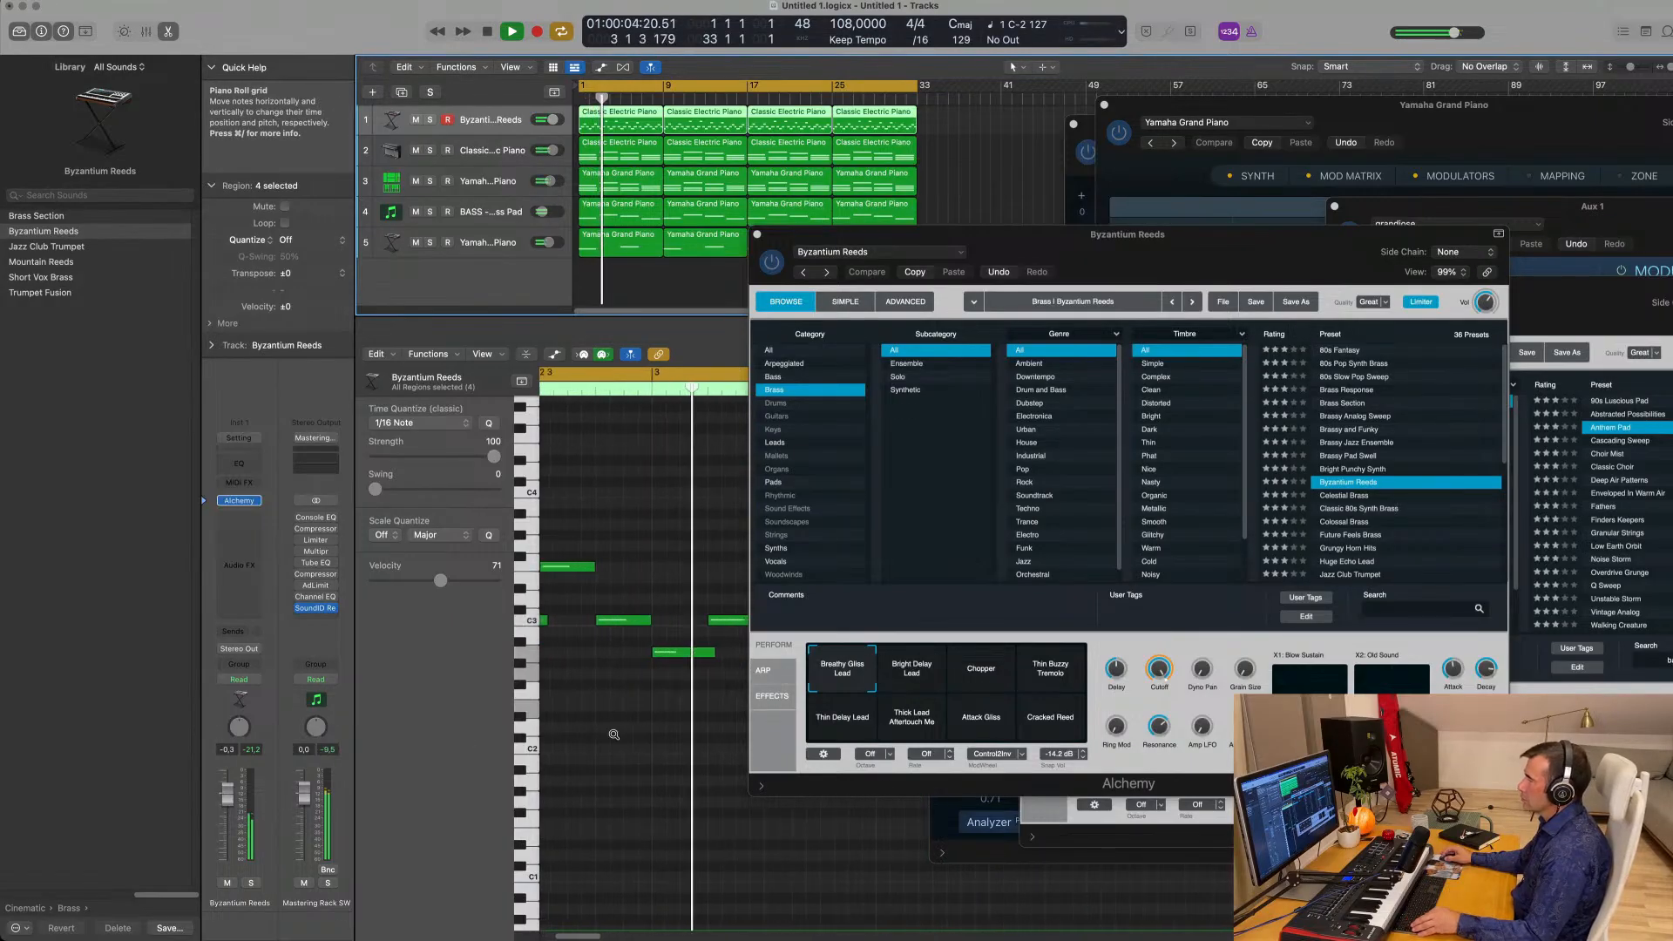
scroll(614, 735, down, 5)
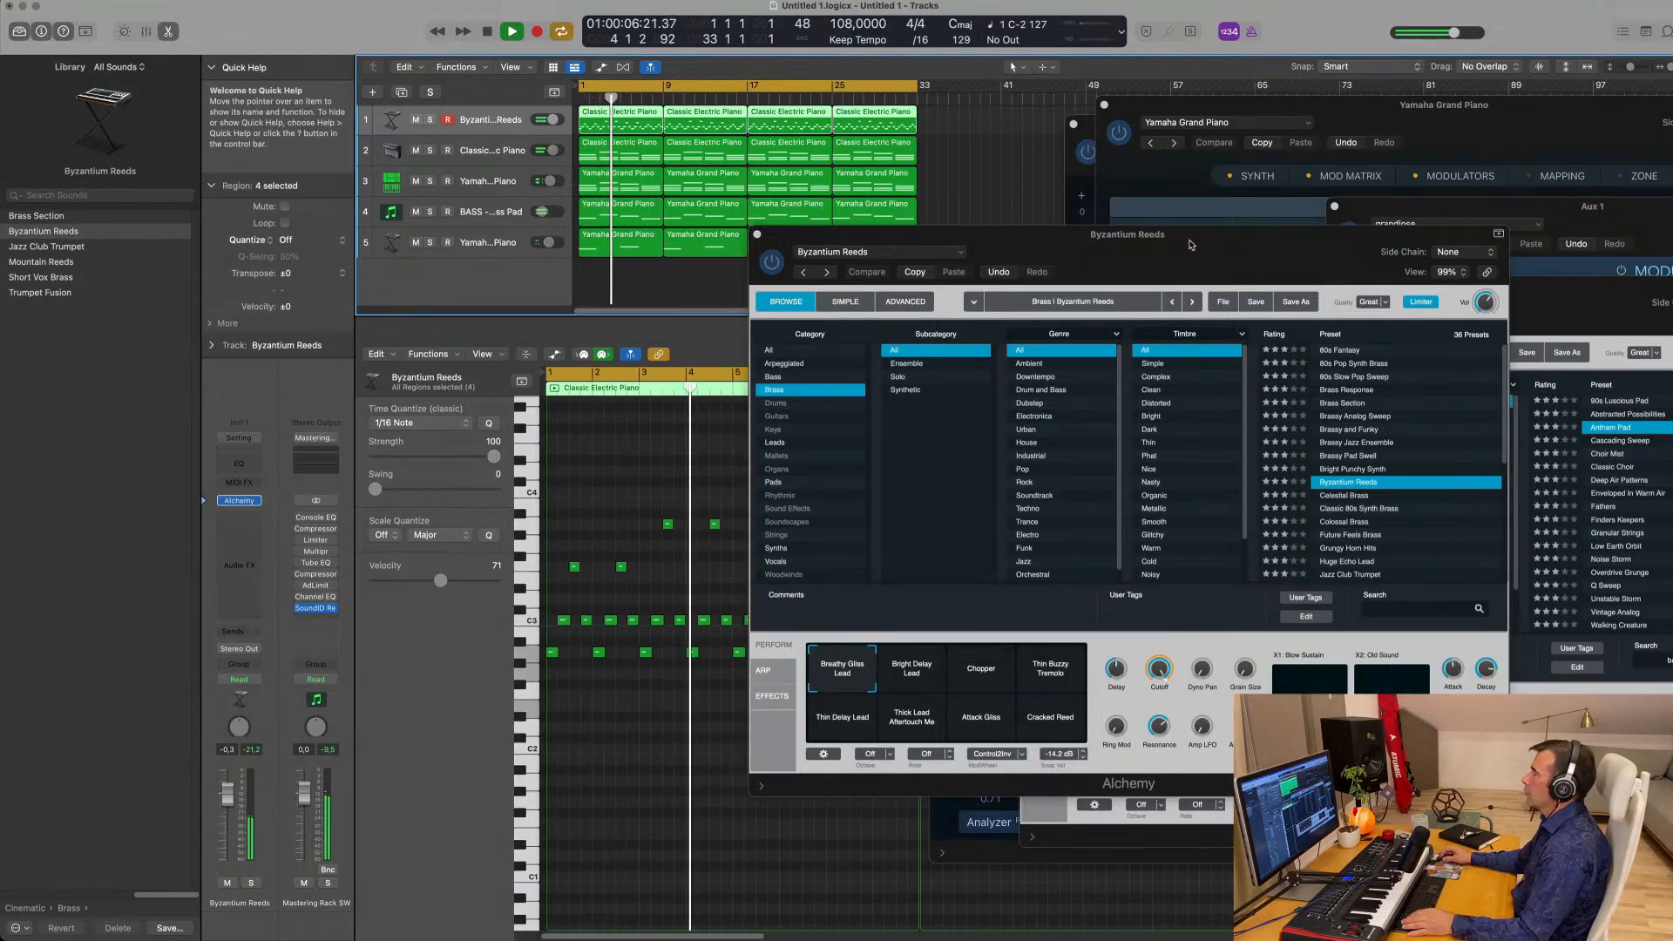
drag(1191, 245, 1110, 238)
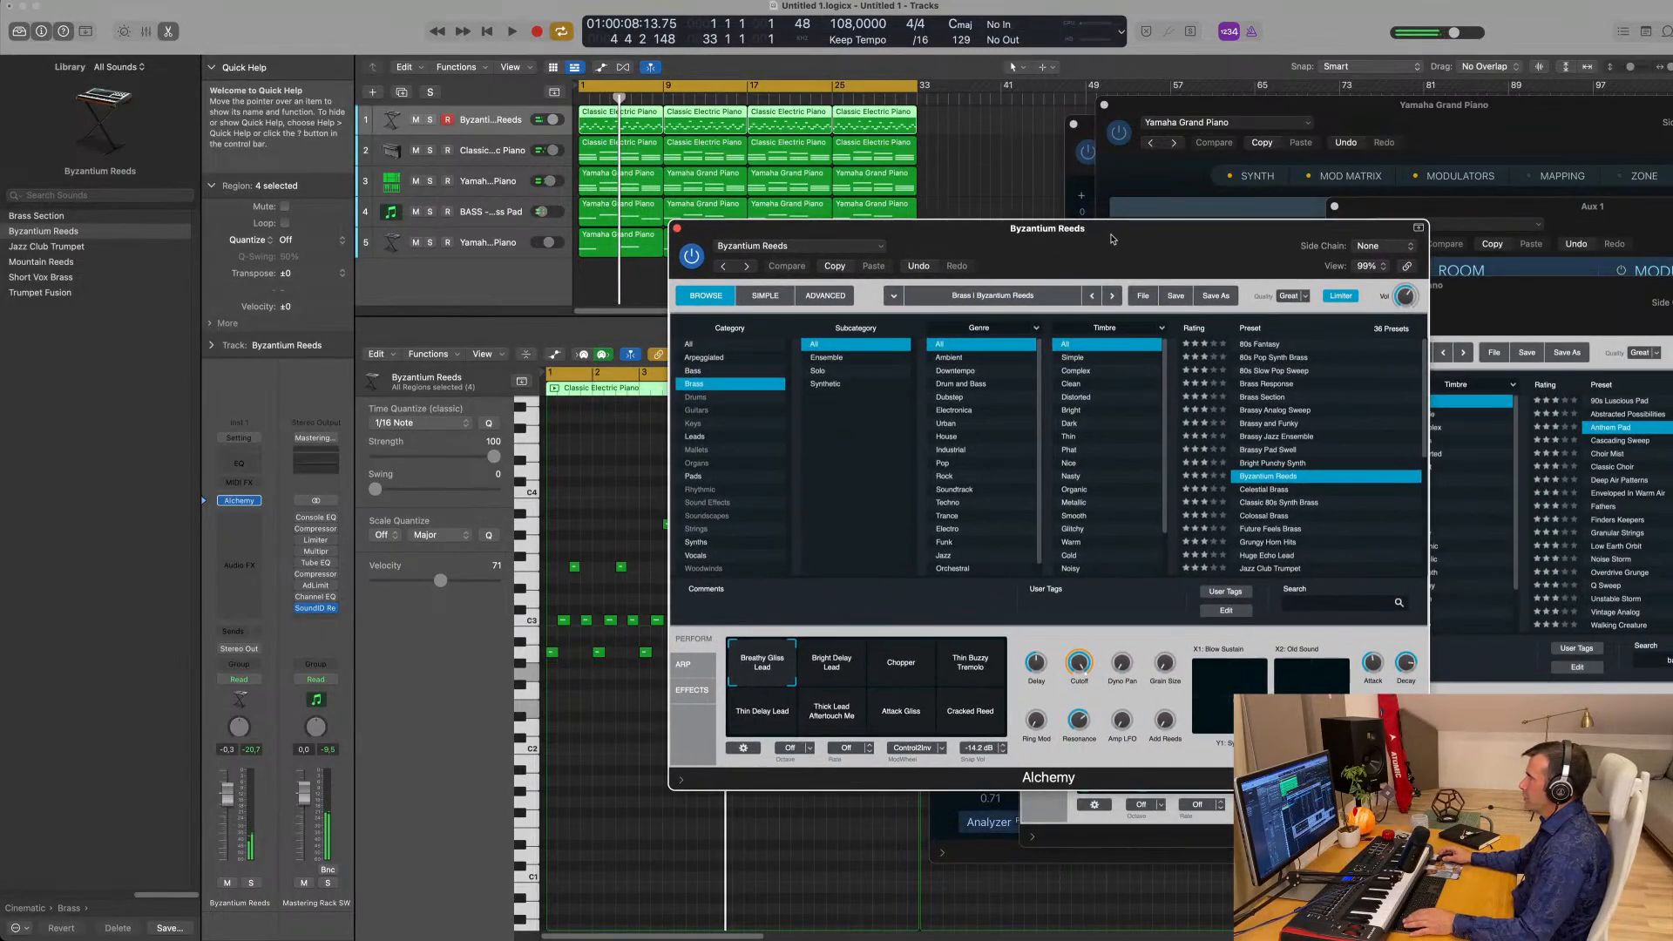
Audition the Chopper, Thin Buzzy Tremolo, Thin Delay Lead, Thick Lead, Attack Gliss and Cracked Reed snapshots, lowering the track volume.
click(908, 671)
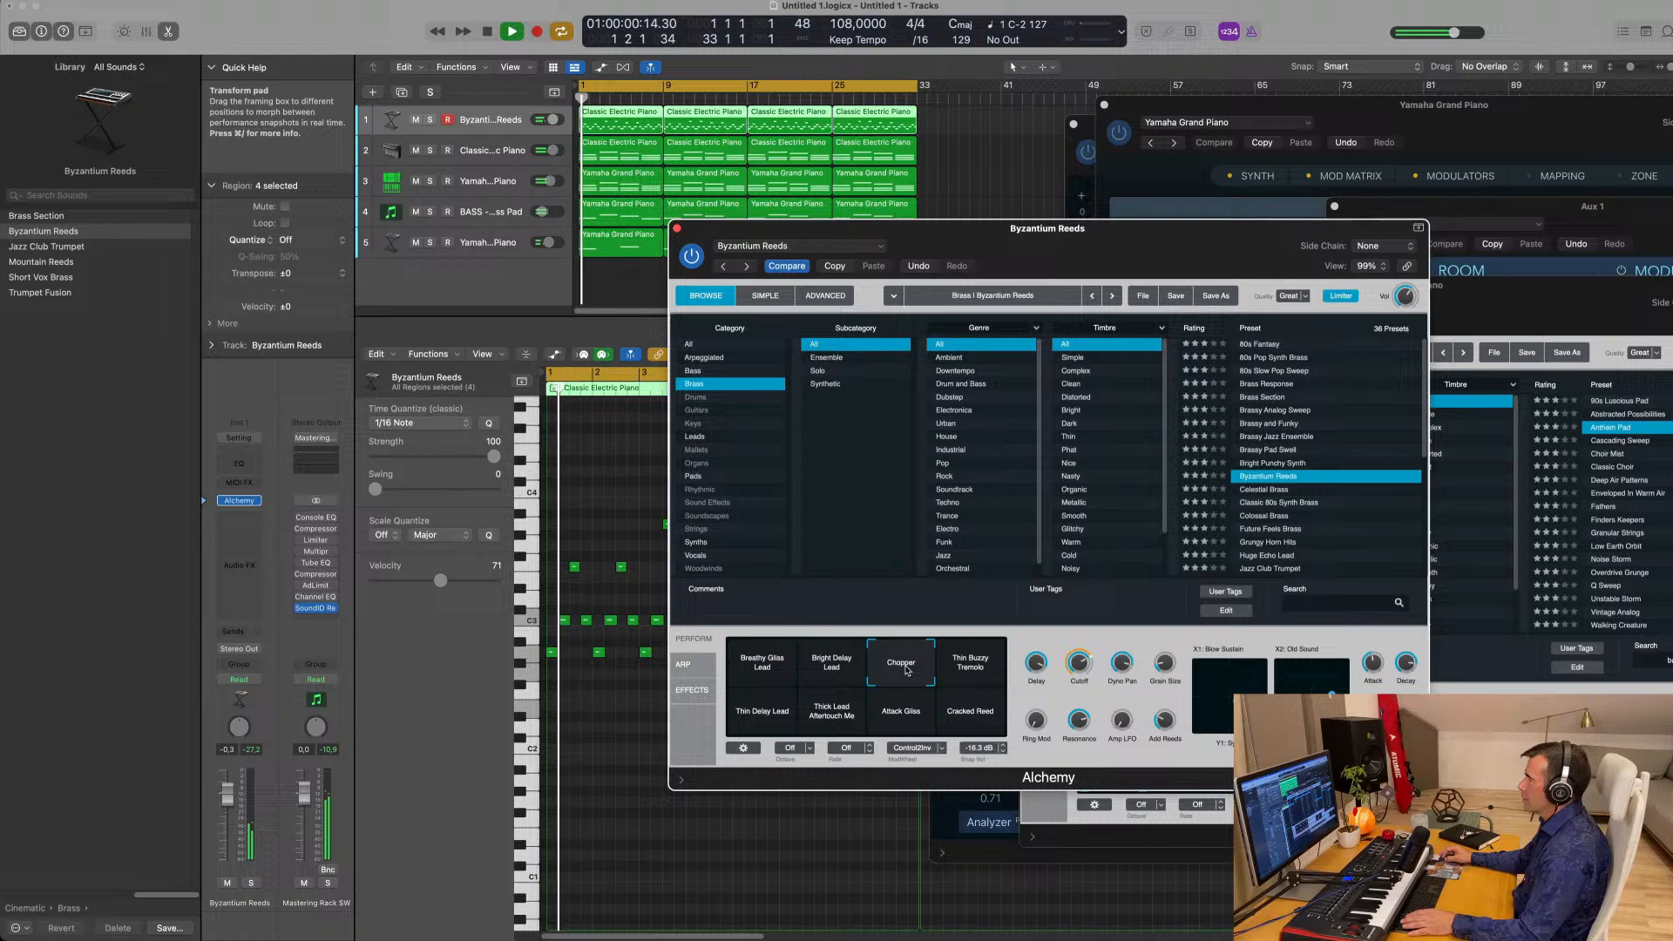
click(967, 668)
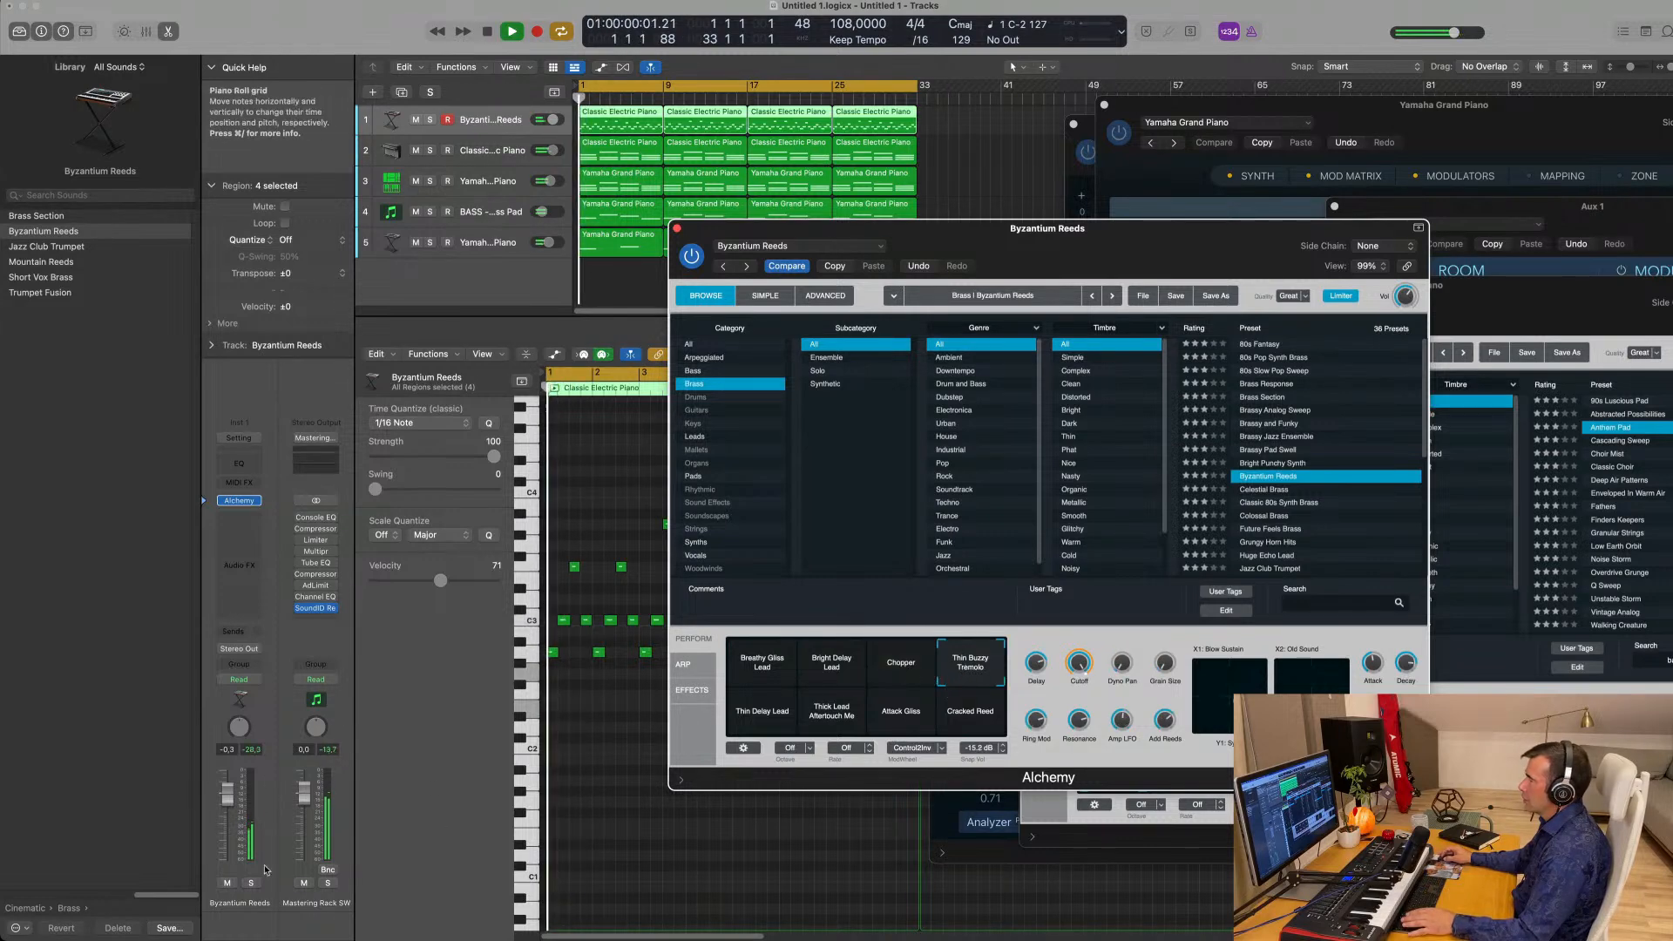
click(751, 724)
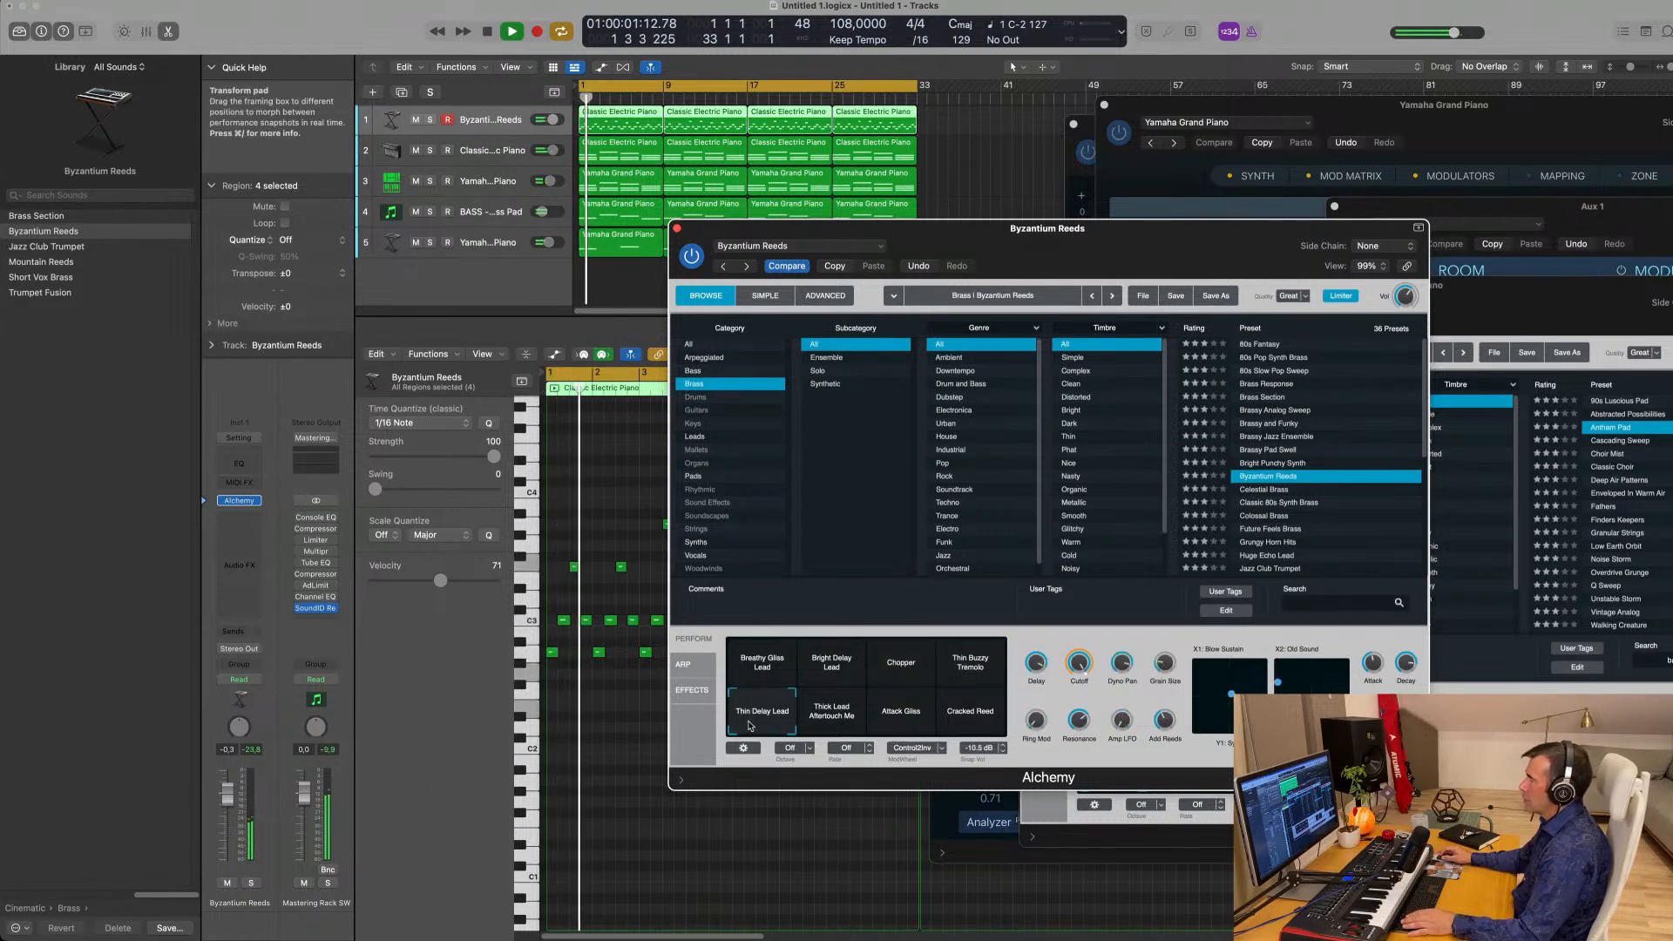
click(845, 710)
click(895, 710)
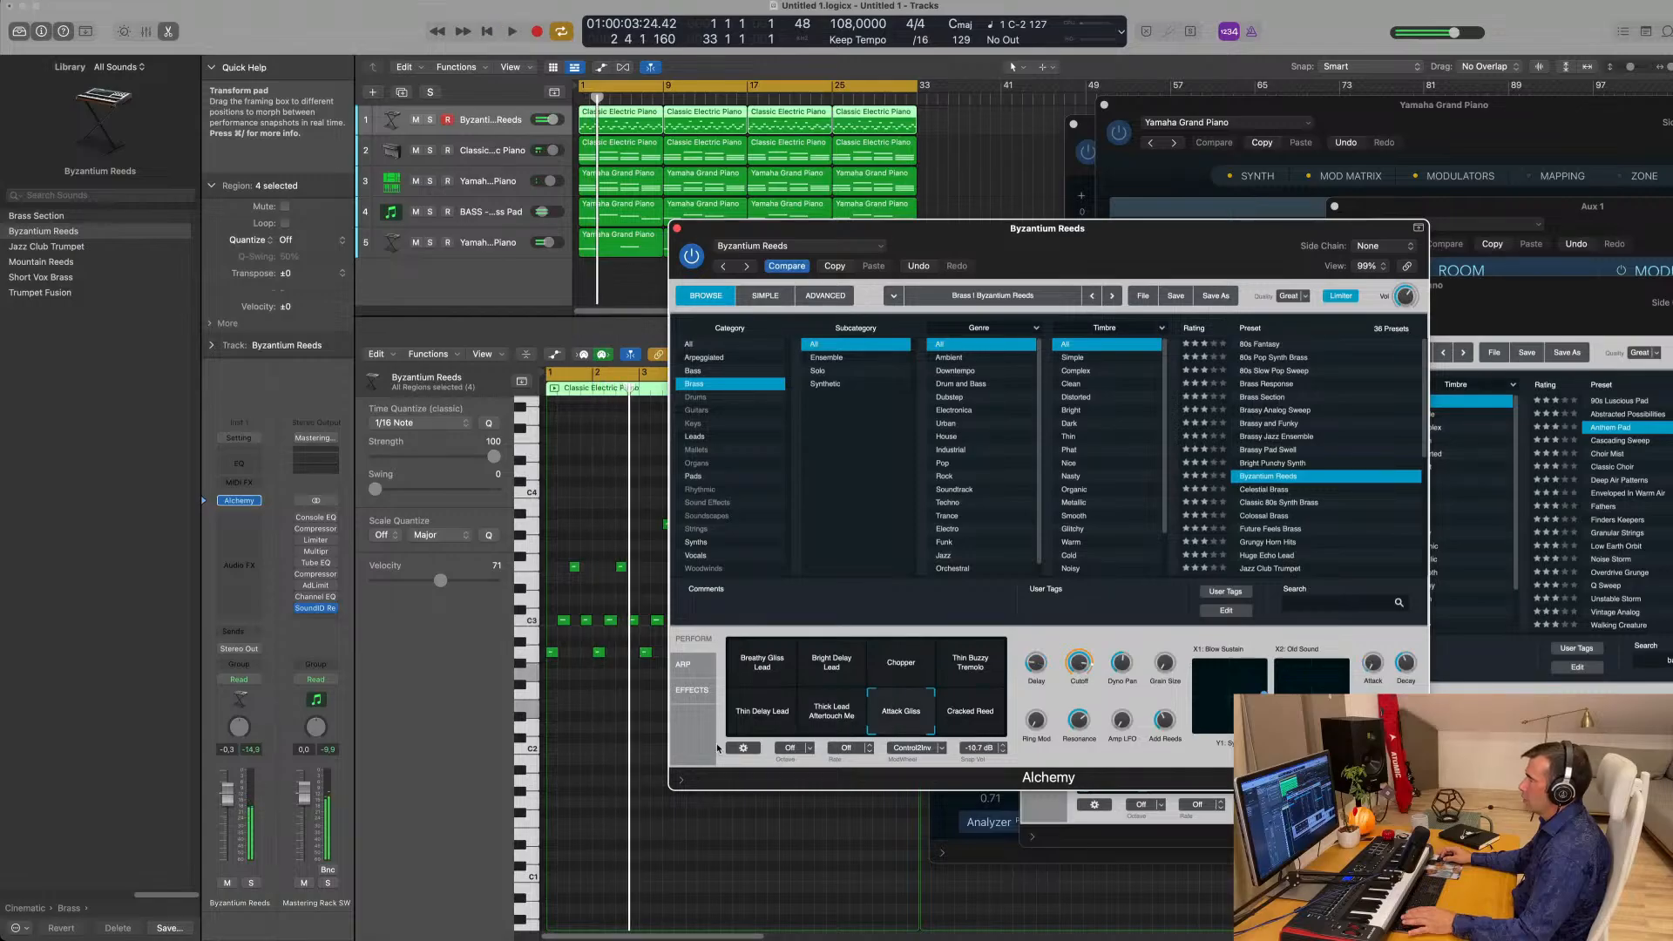
drag(226, 797, 225, 815)
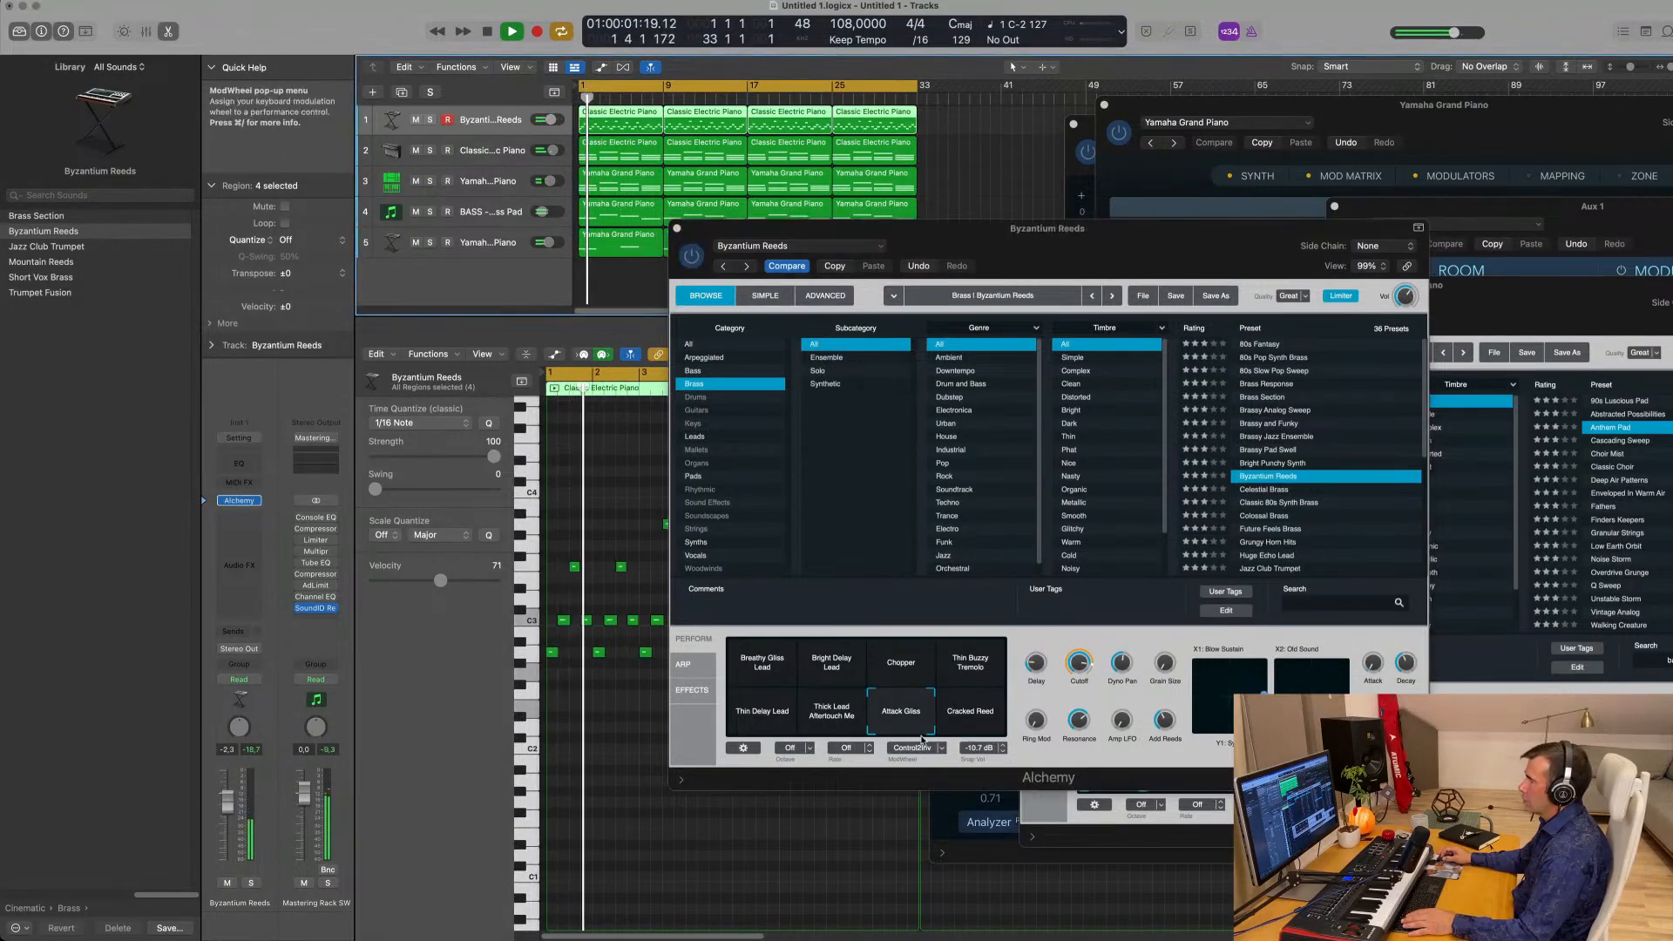
click(946, 702)
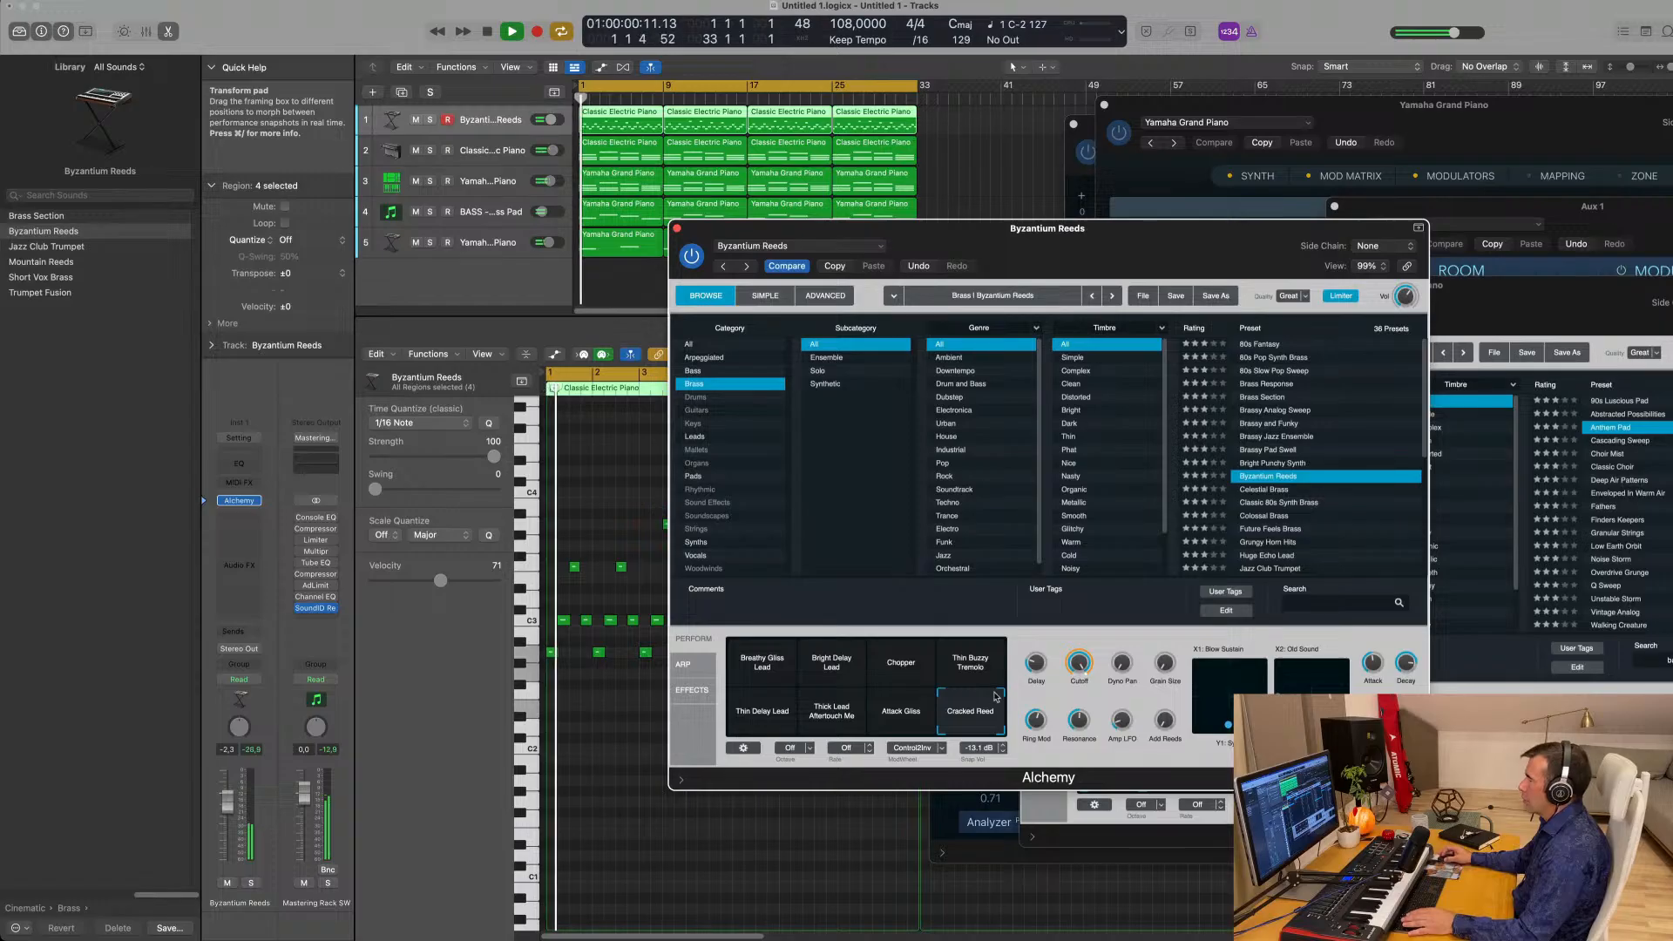
Load the Celestial Brass preset in track 1's Alchemy and lower the track's volume.
click(1274, 490)
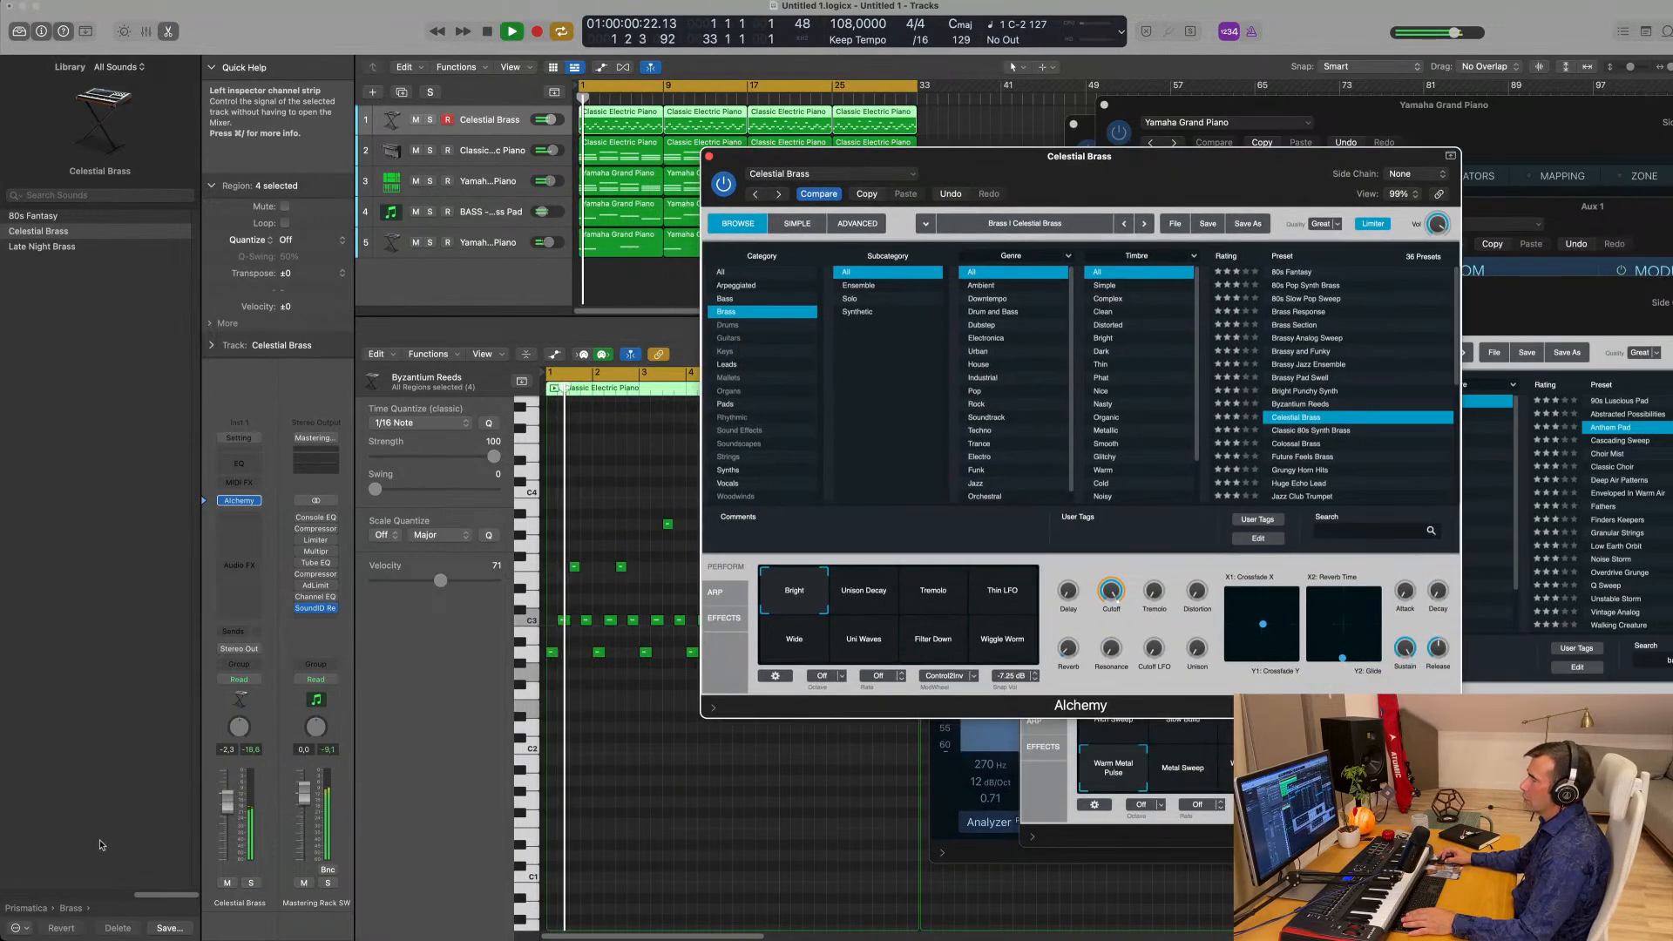
drag(227, 802, 228, 822)
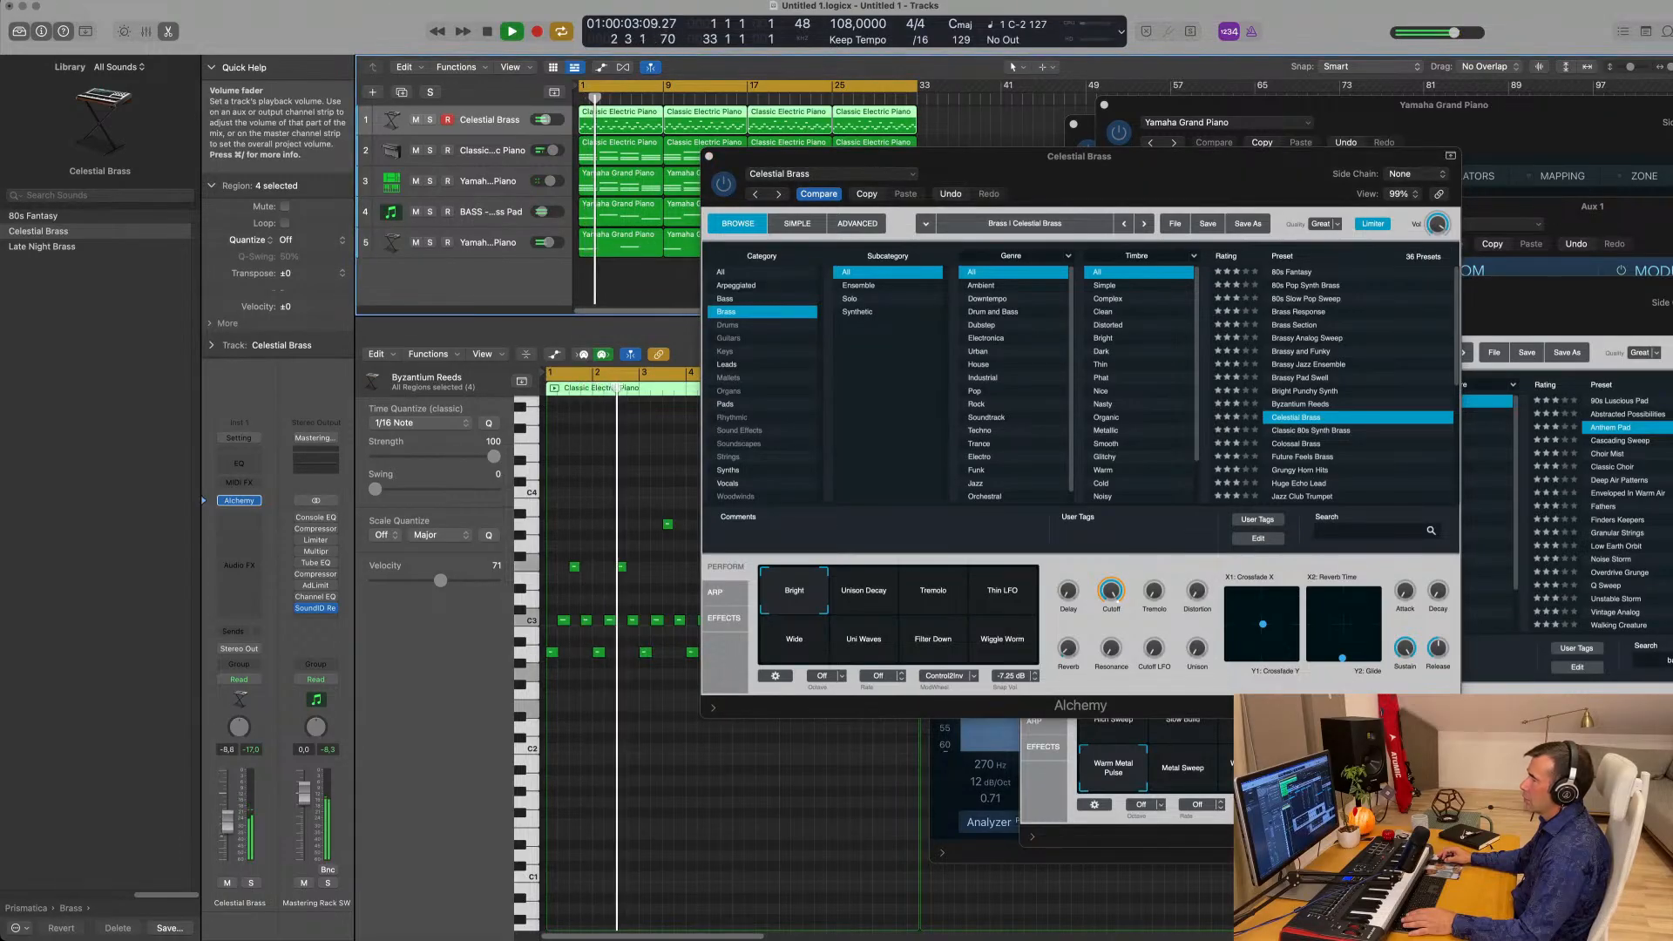
Add sends to Bus 1 and Bus 2 on the Celestial Brass track, at about -13 dB and -15 dB.
click(239, 631)
mouse_move(262, 654)
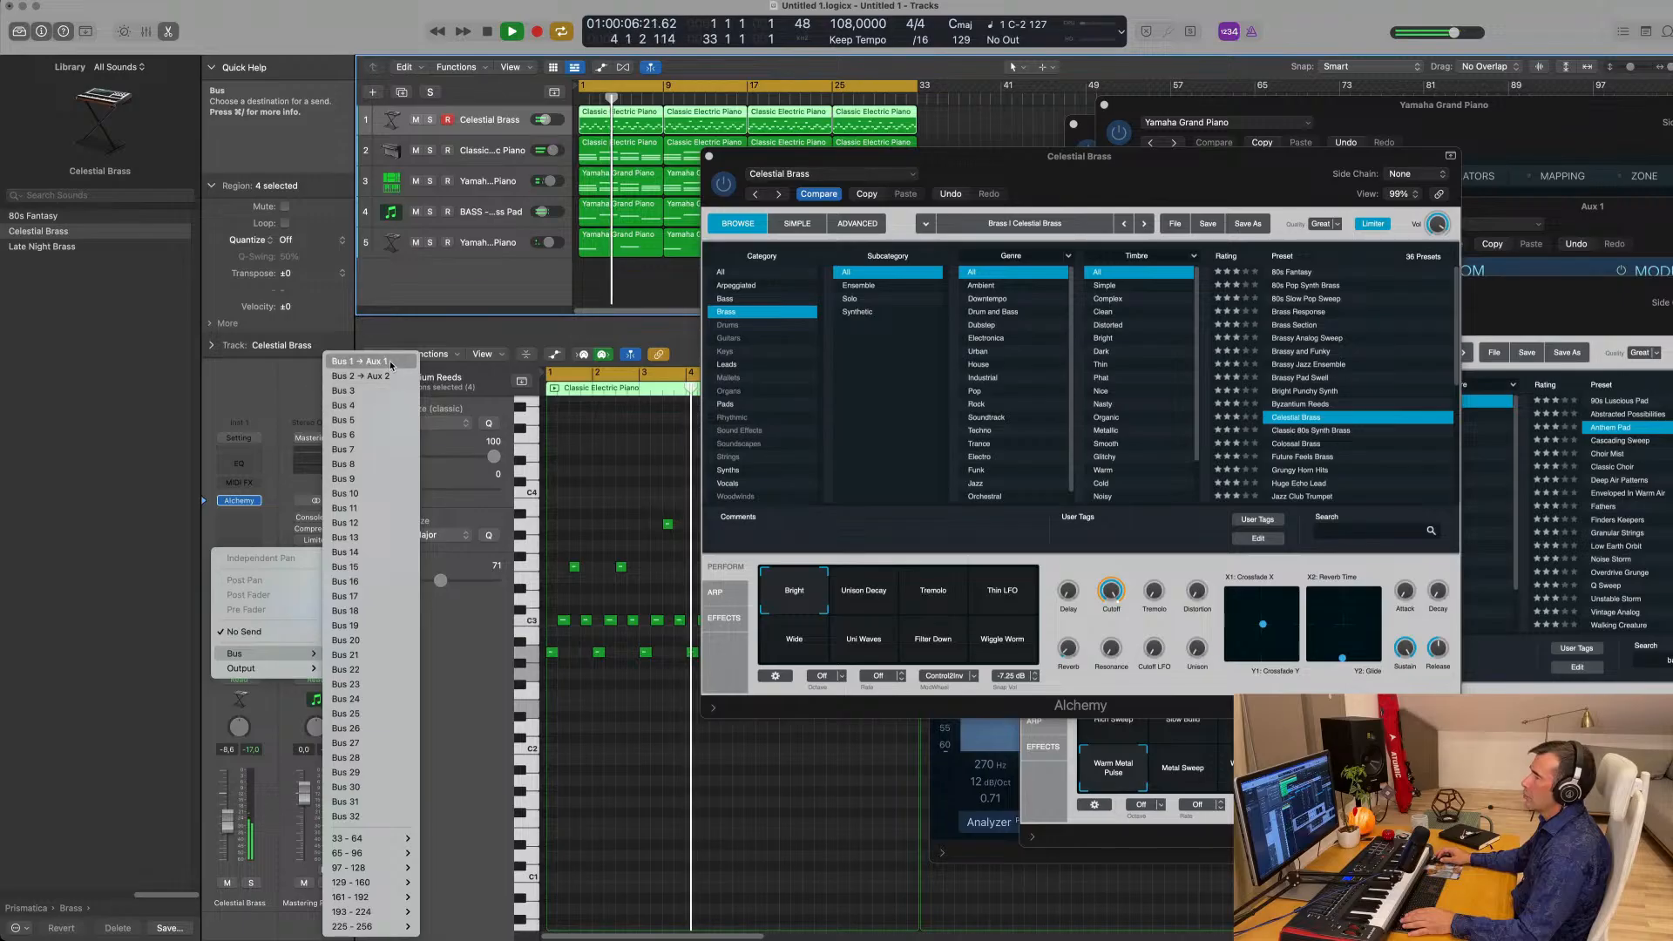
click(360, 361)
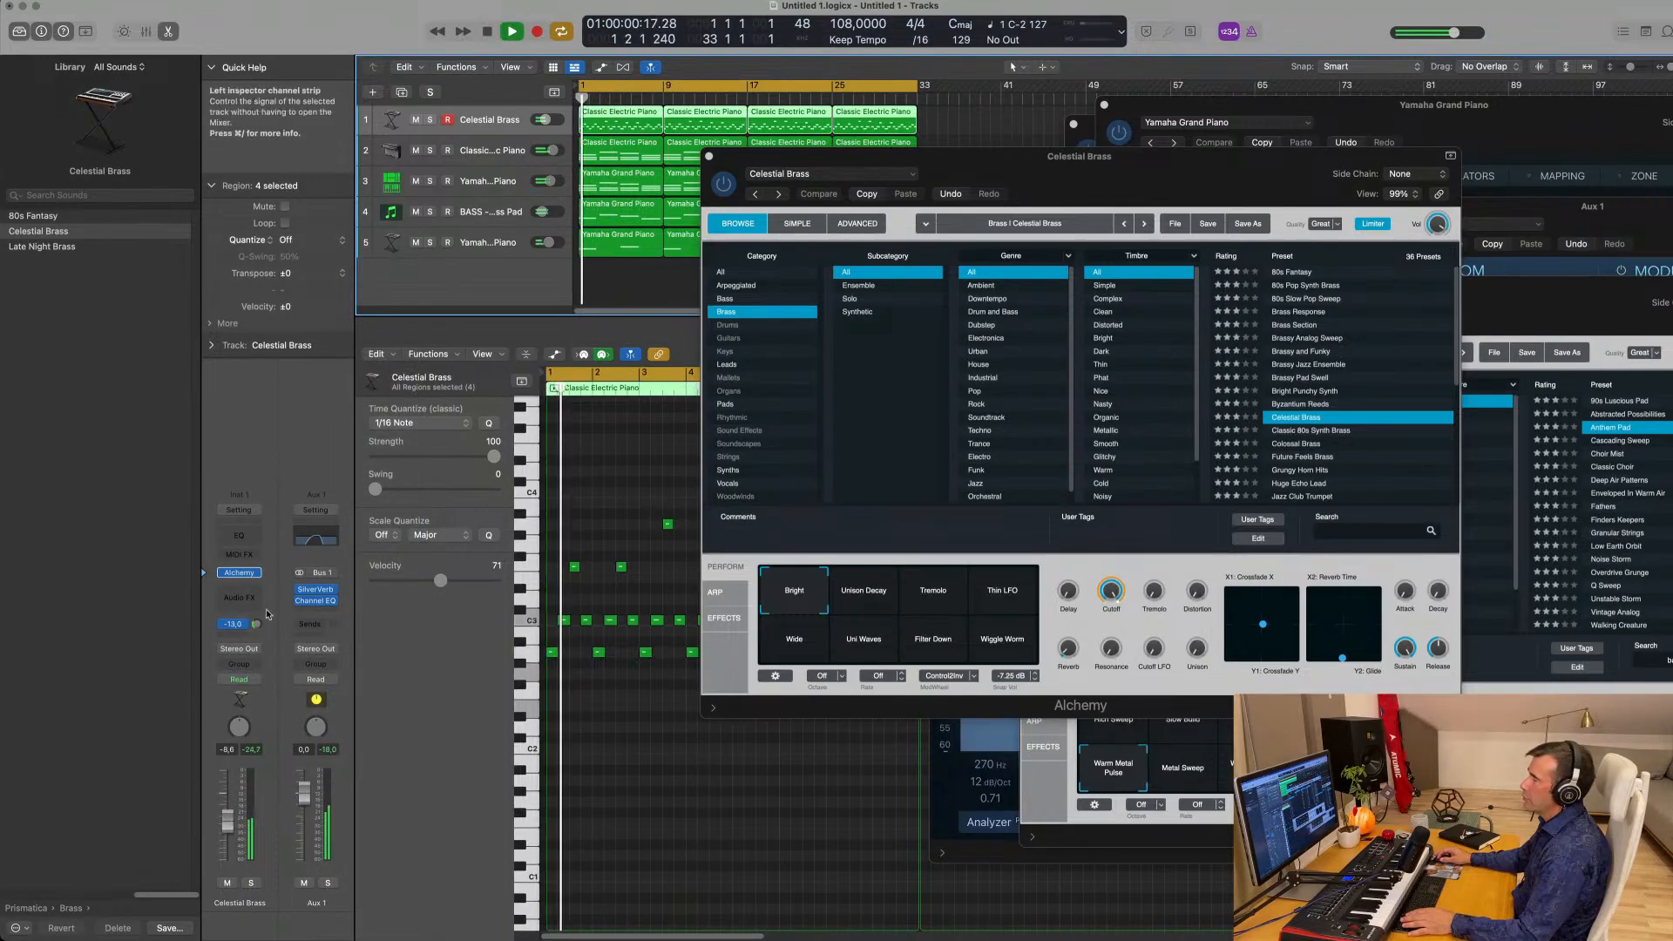
drag(257, 626, 260, 624)
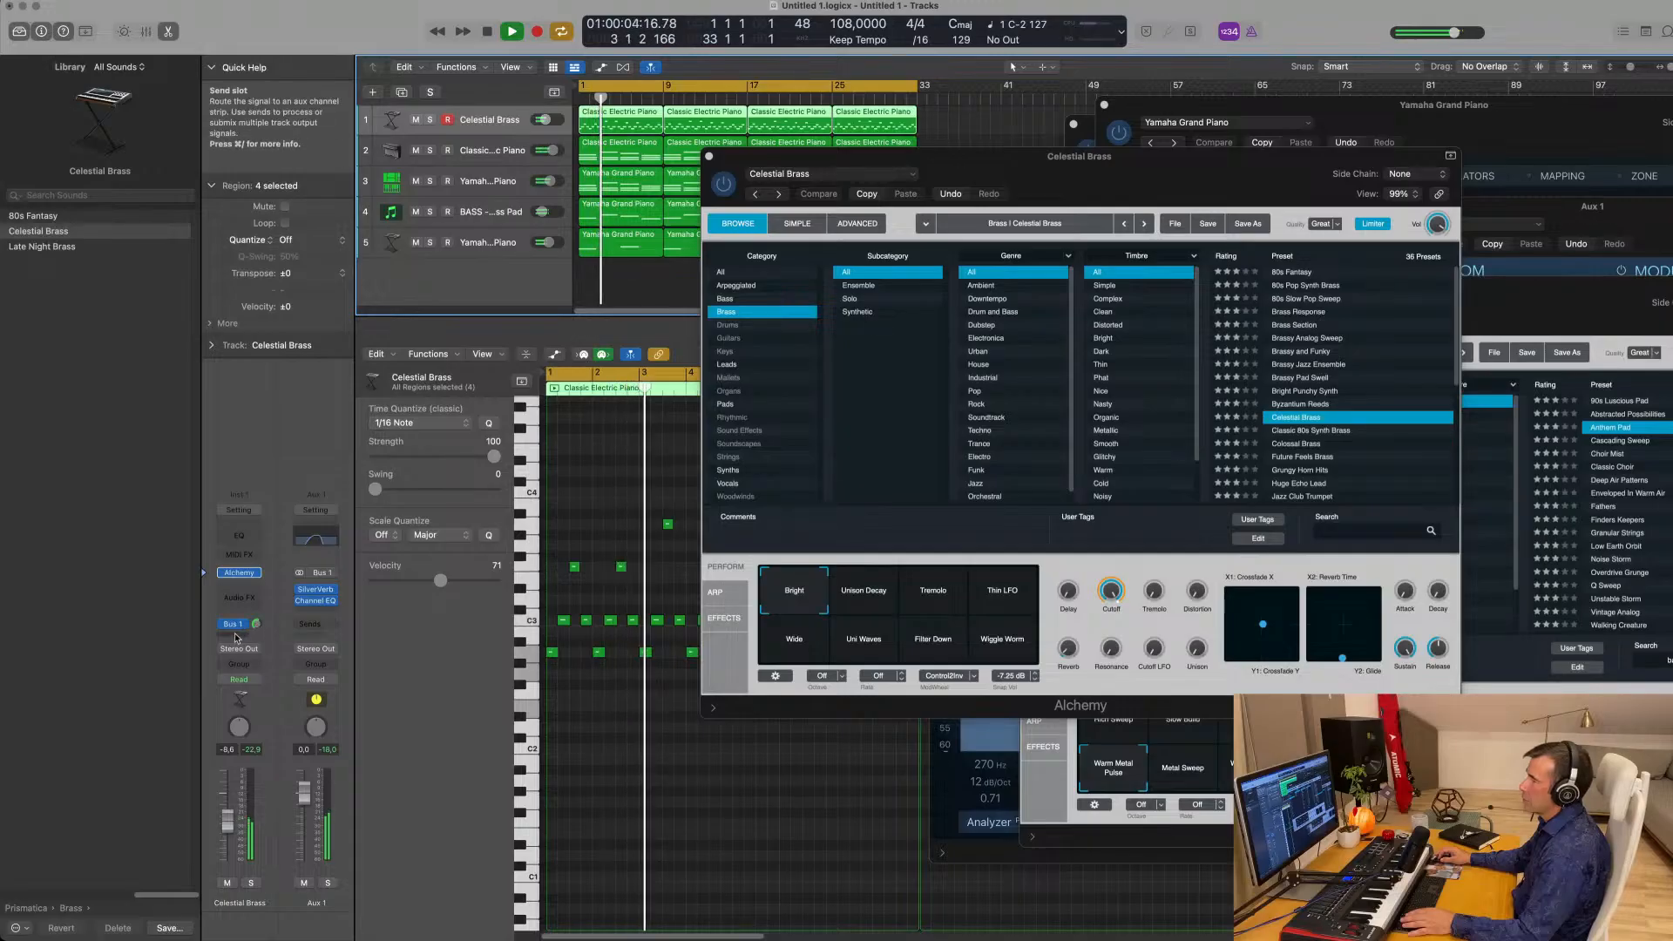
click(237, 624)
mouse_move(262, 656)
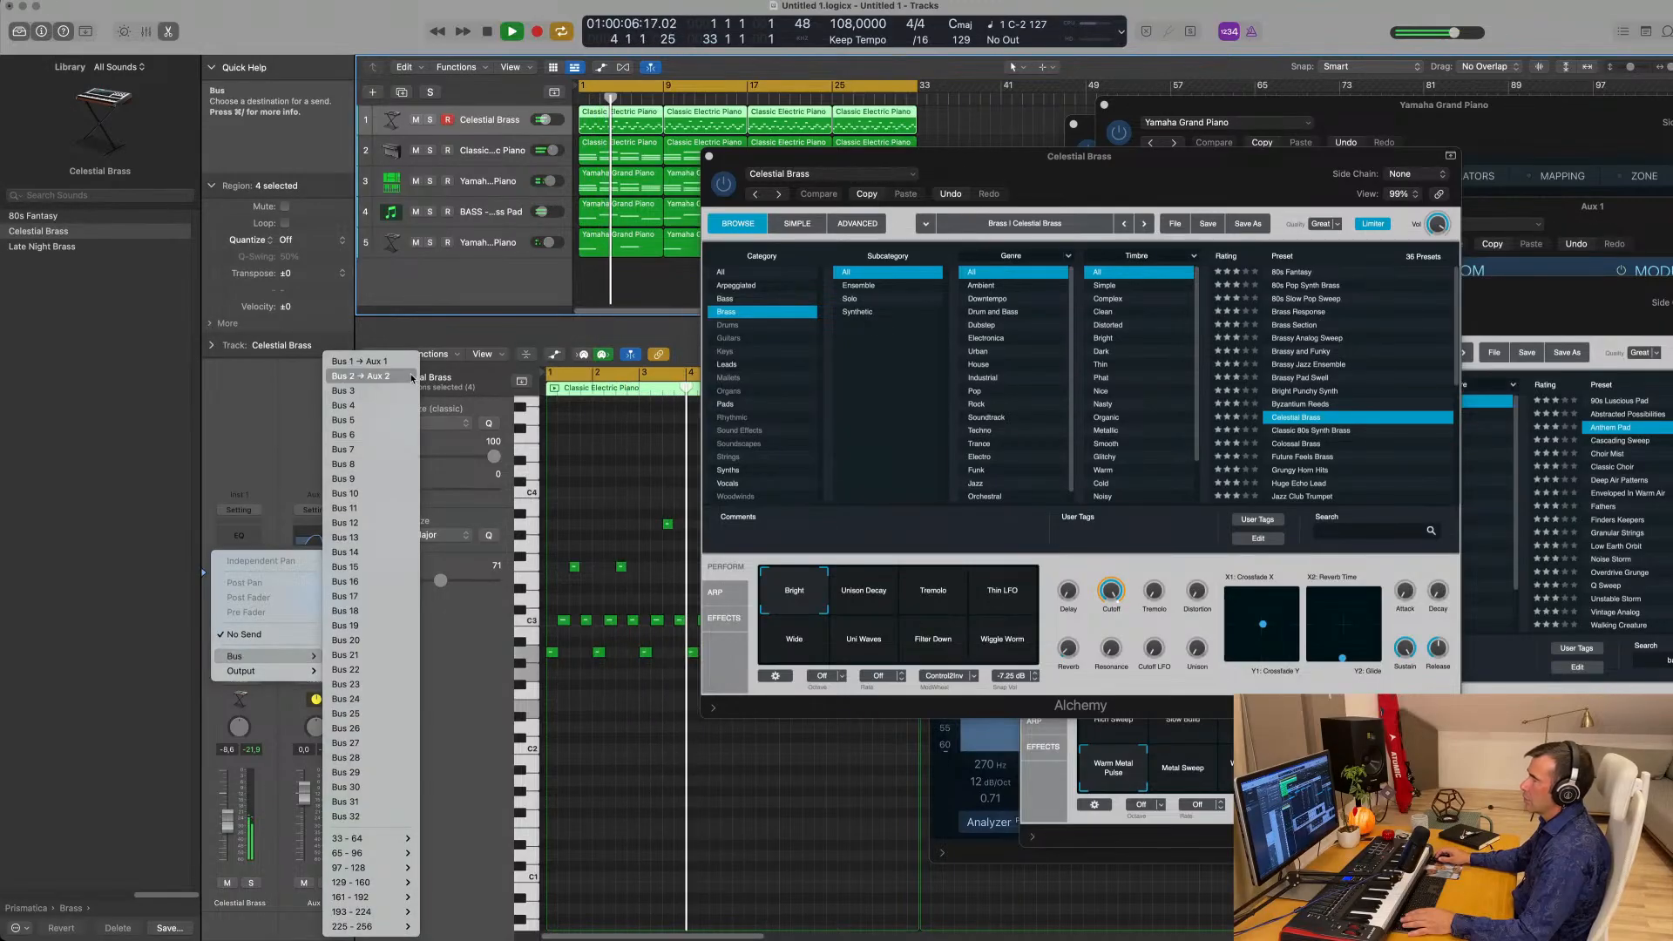
click(359, 376)
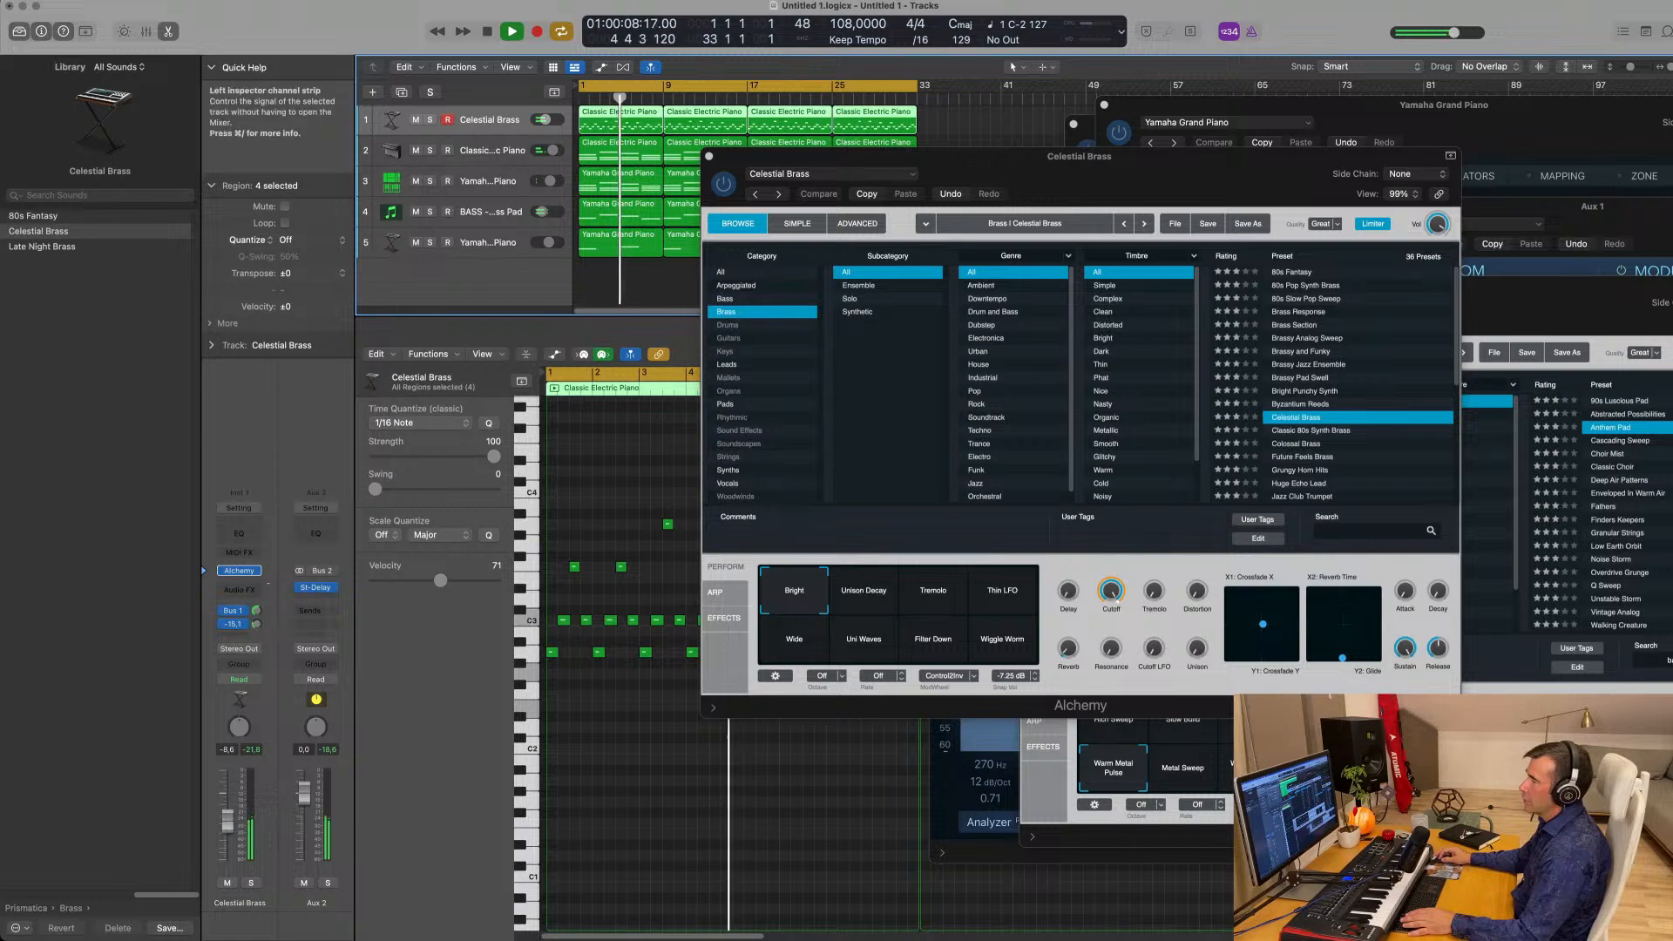
mouse_move(258, 629)
mouse_down()
mouse_move(267, 612)
mouse_move(257, 637)
mouse_up()
Move the Celestial Brass window off the mixer side and audition its Unison Decay, Tremolo and Thin LFO snapshots, returning to Tremolo.
drag(1109, 167, 1017, 201)
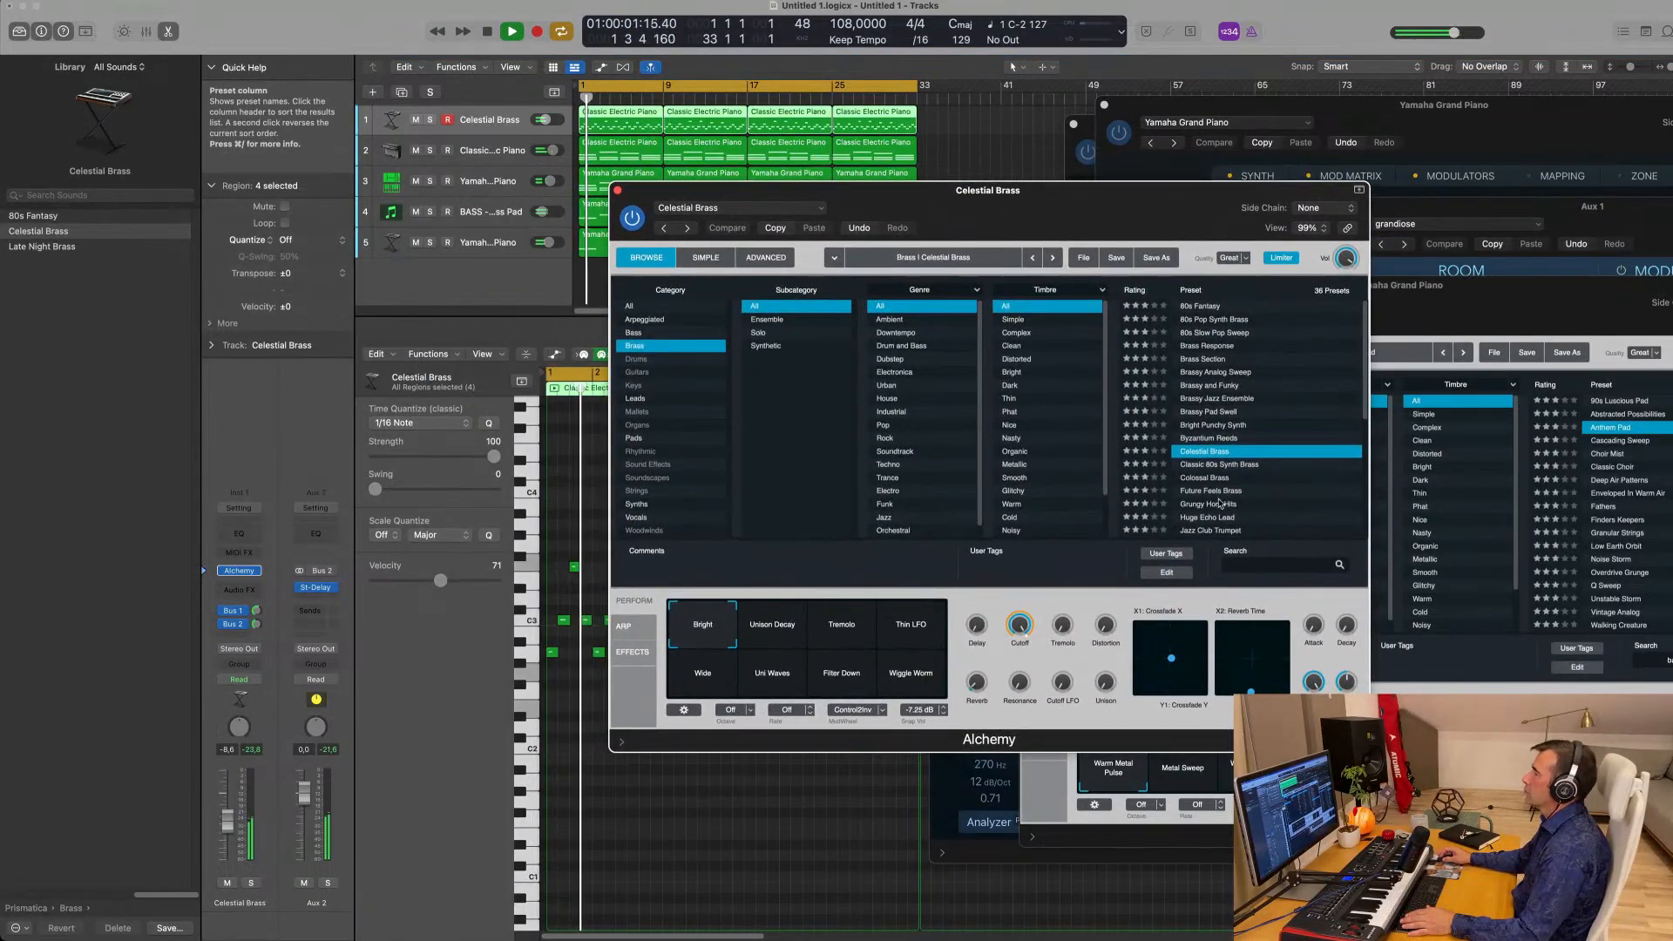
click(787, 645)
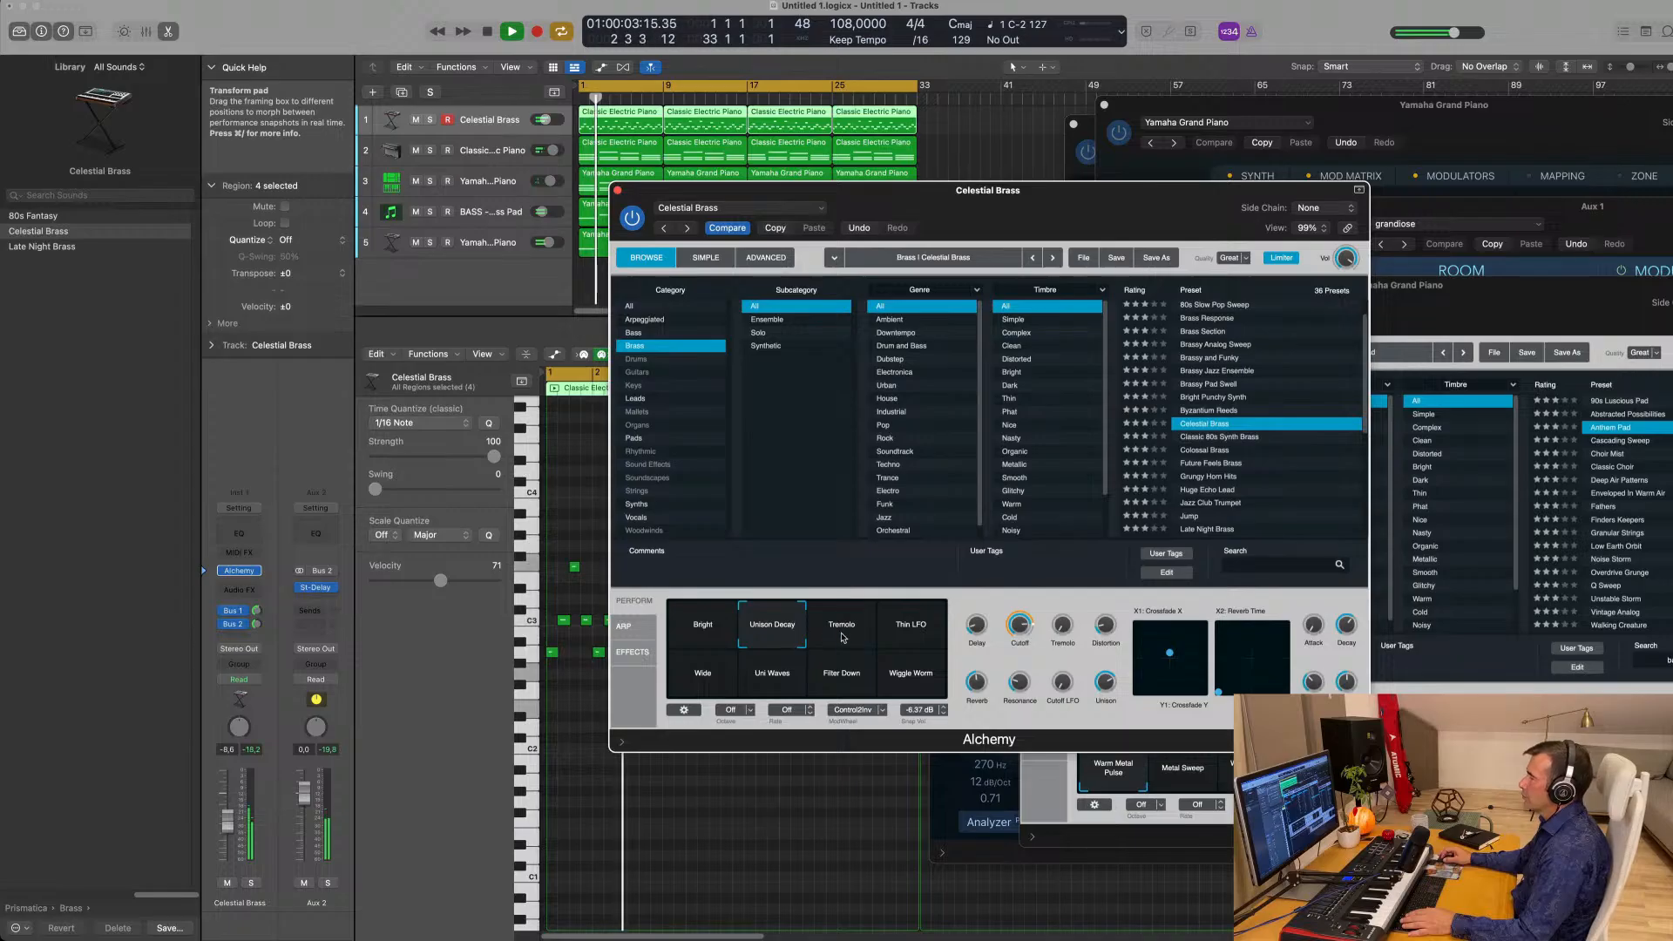
mouse_move(1020, 629)
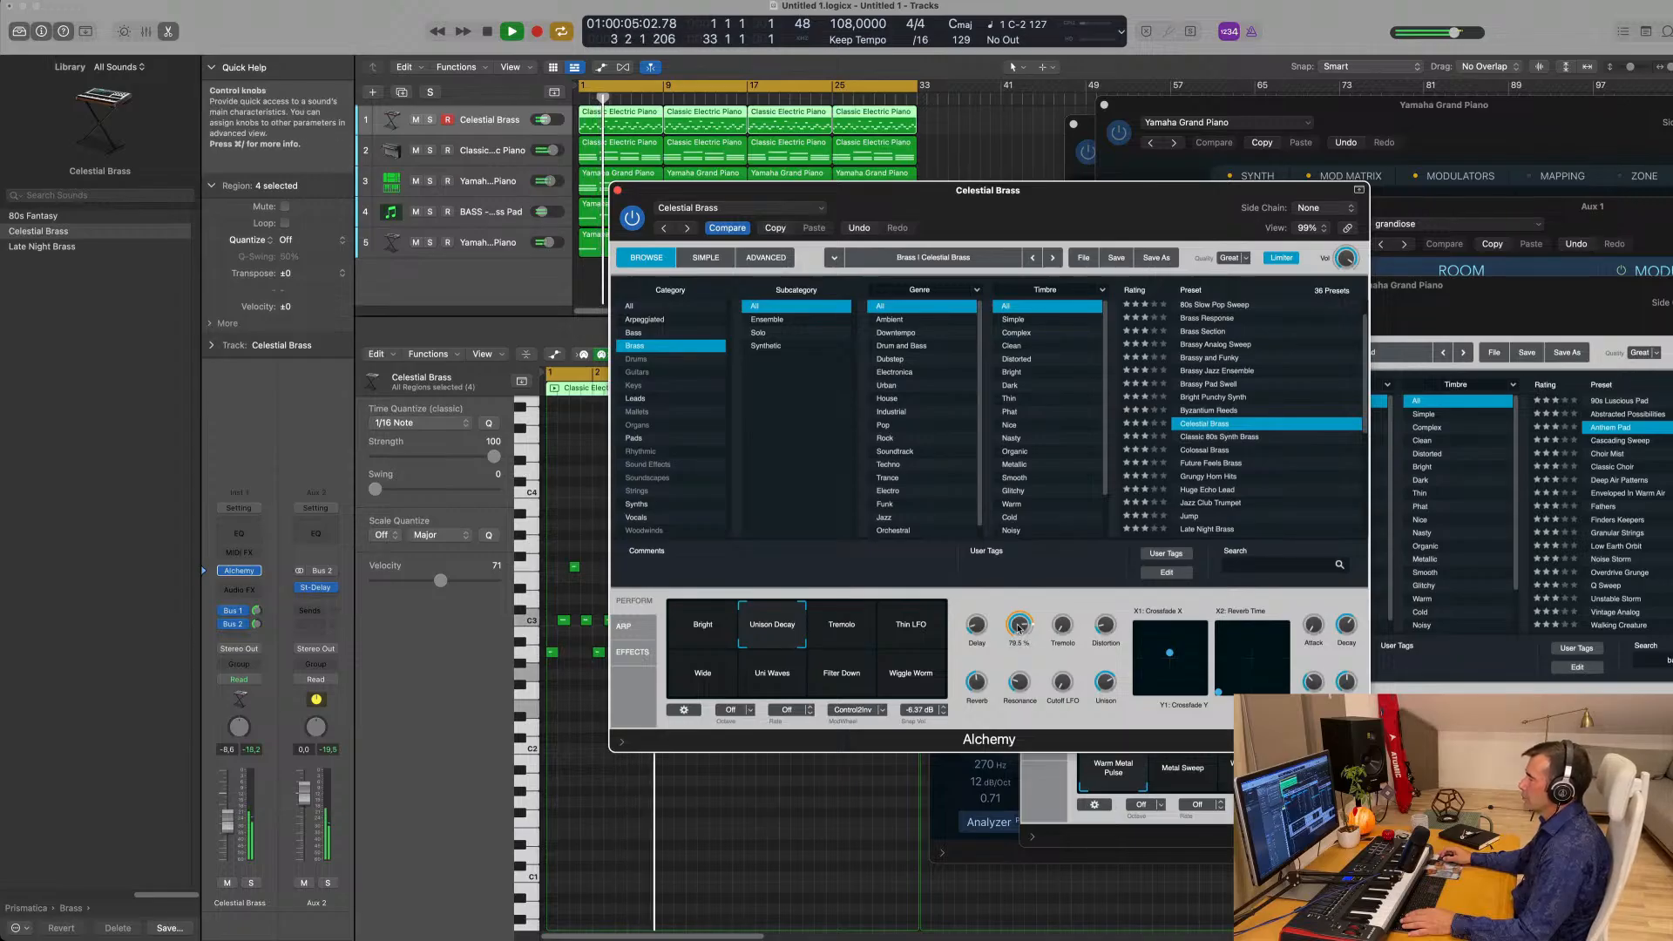
click(875, 640)
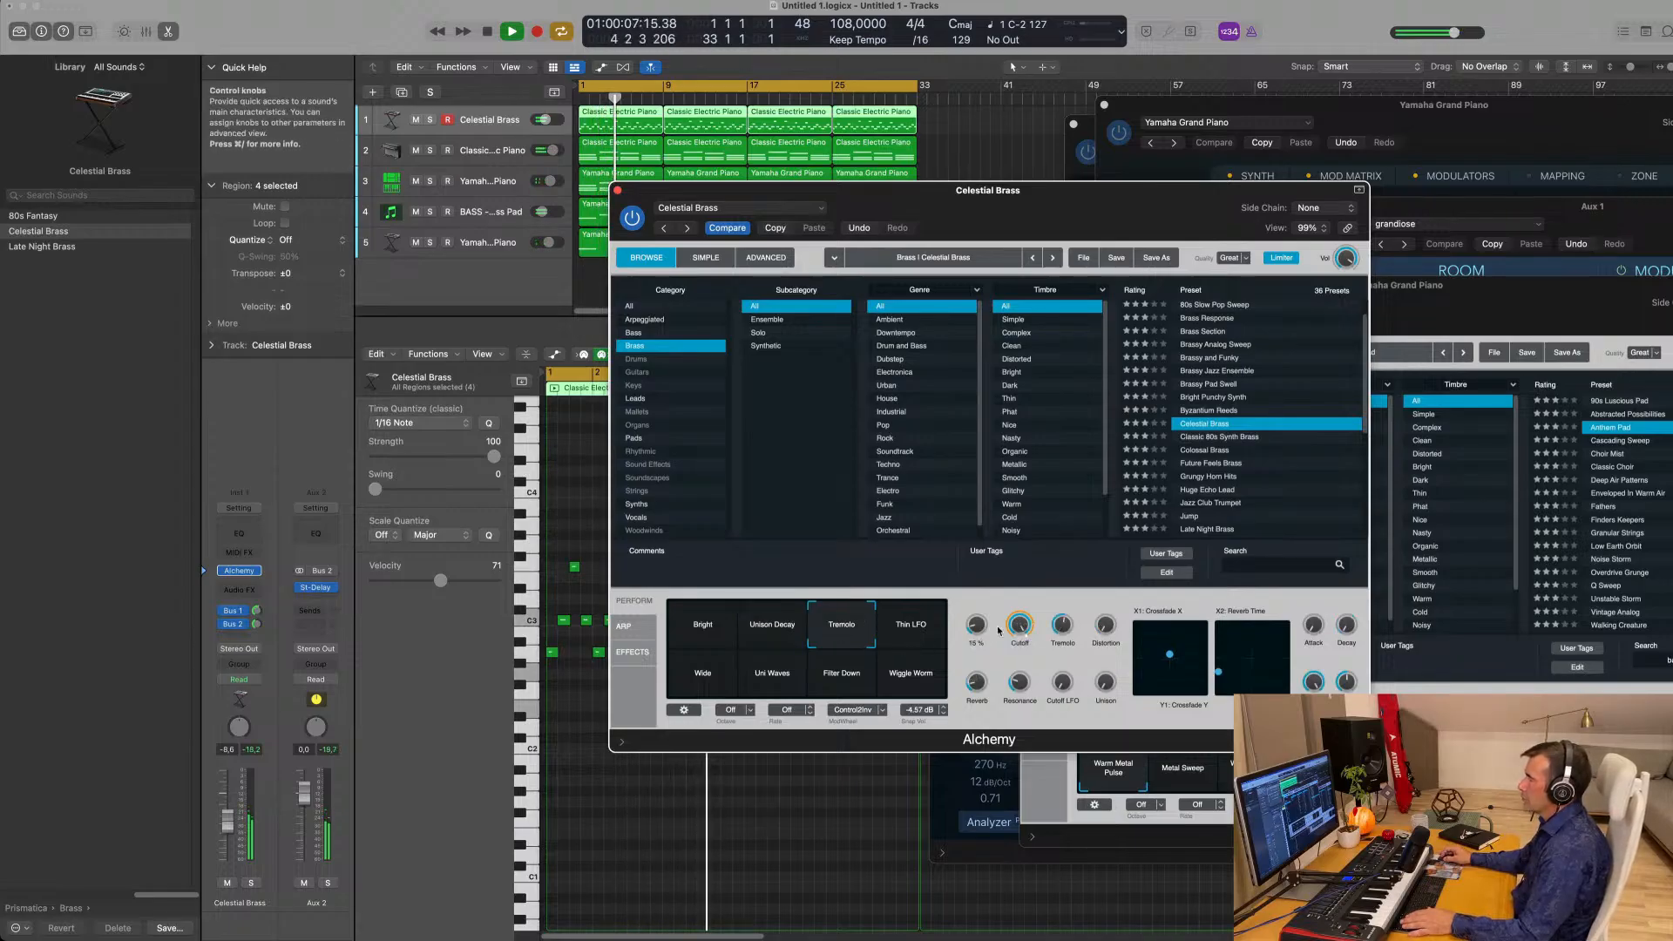
click(924, 629)
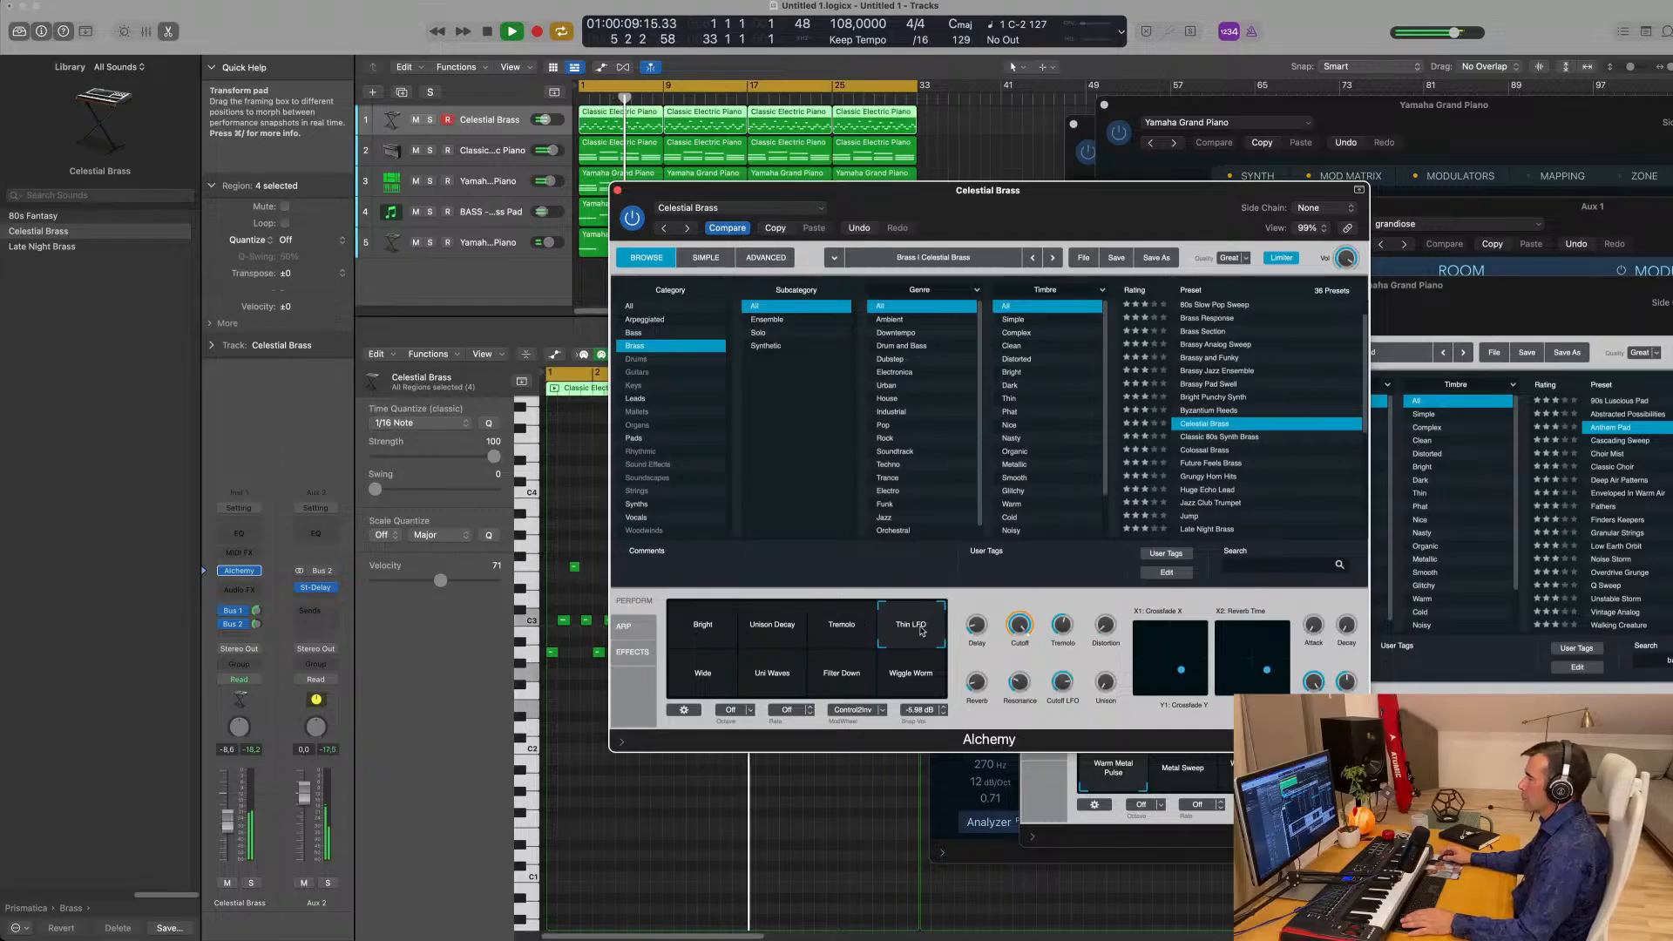
click(831, 646)
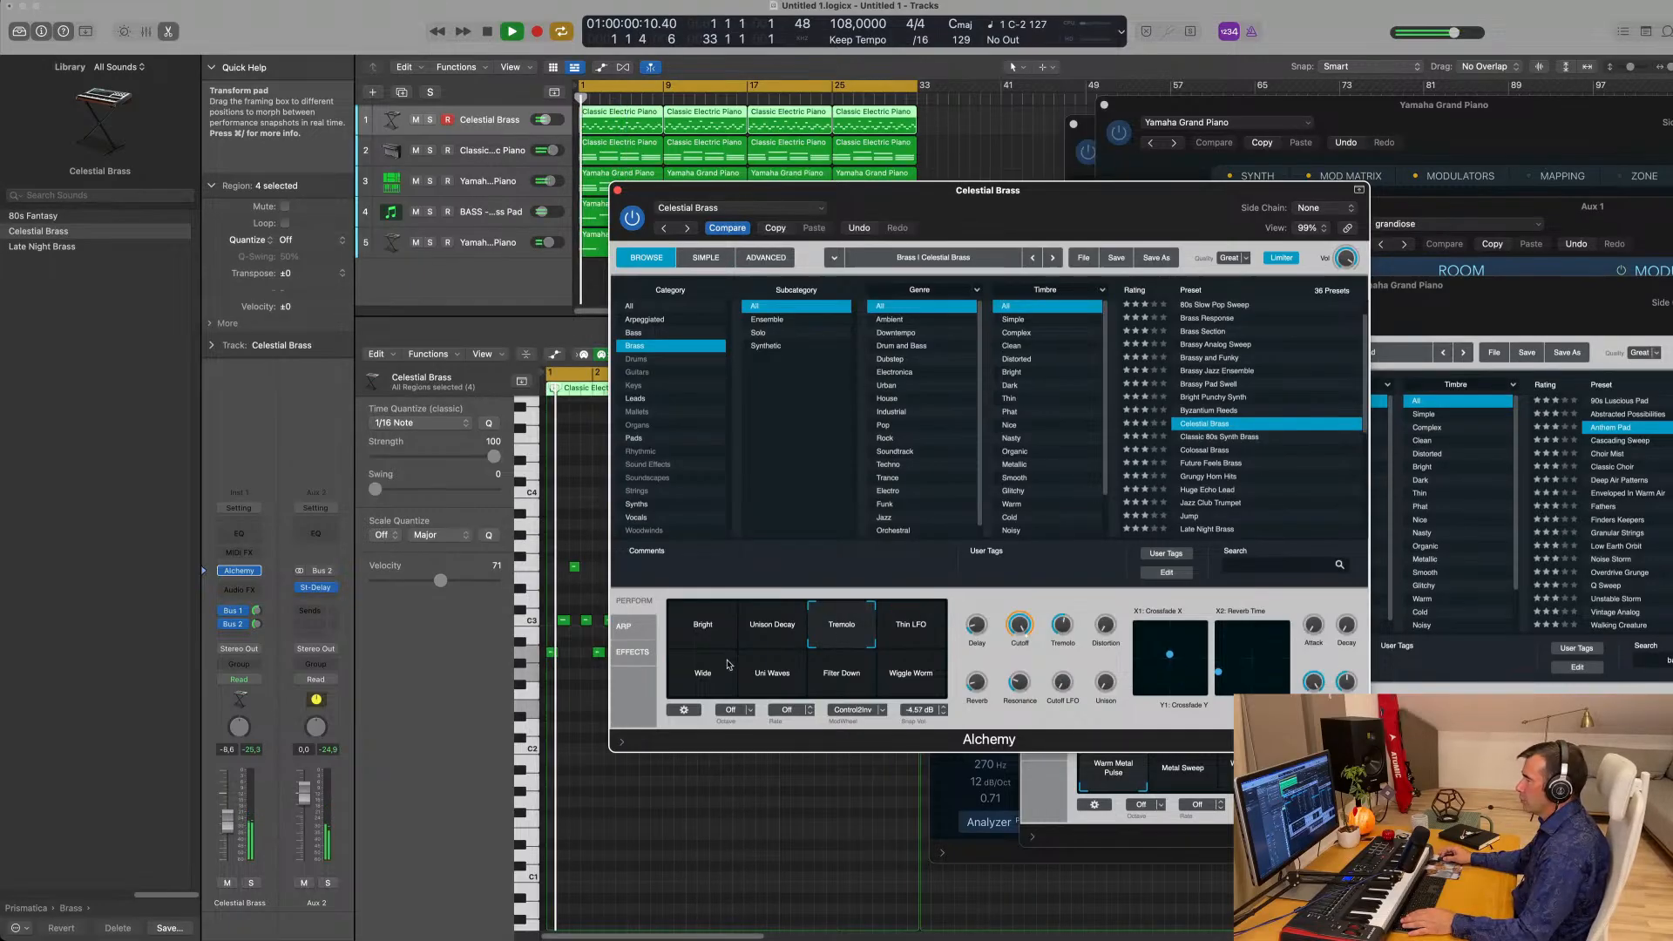
Audition the Wide, Uni Waves, Filter Down, Wiggle Worm and Thin LFO snapshots, finishing on Tremolo.
click(730, 666)
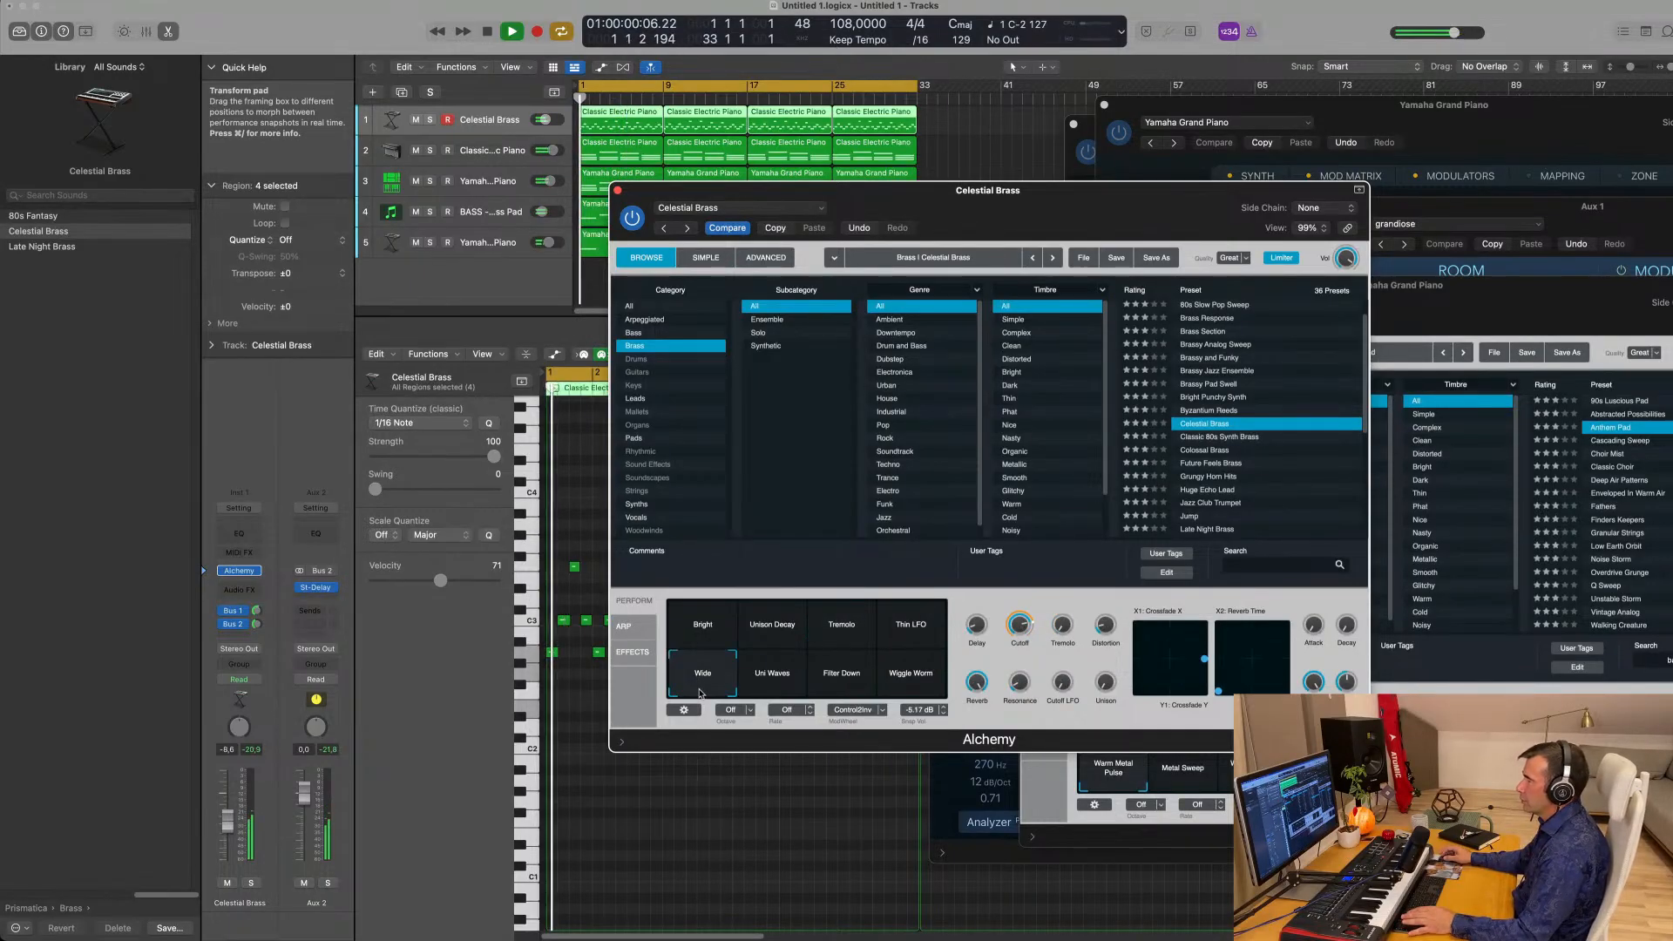
click(764, 681)
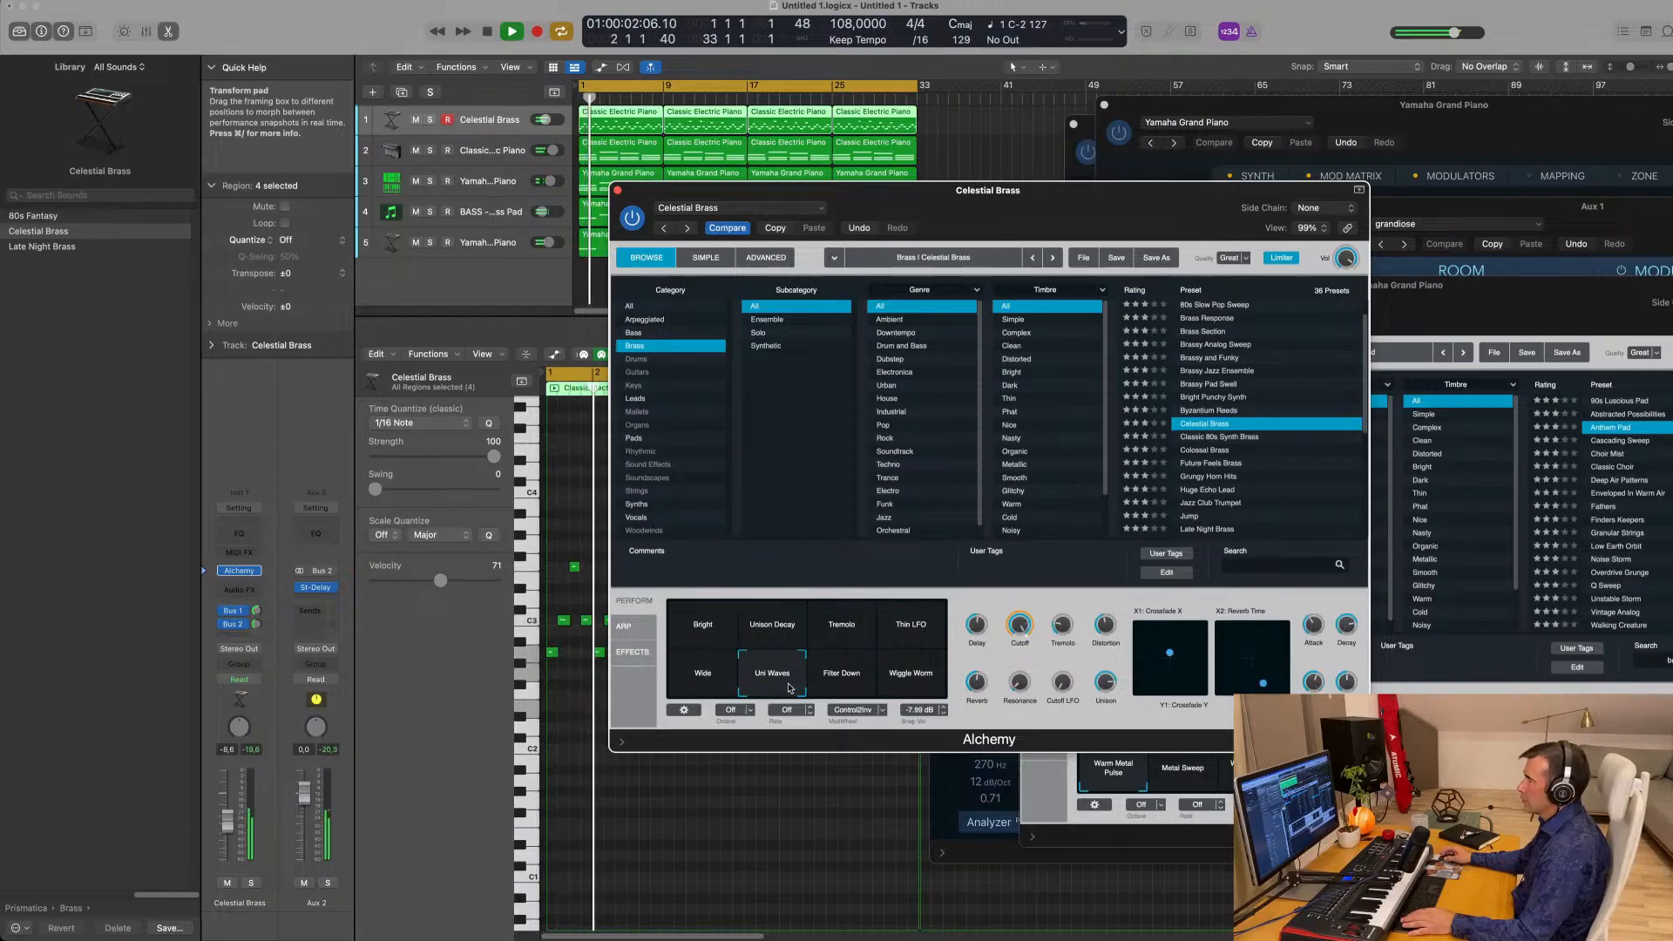
click(853, 682)
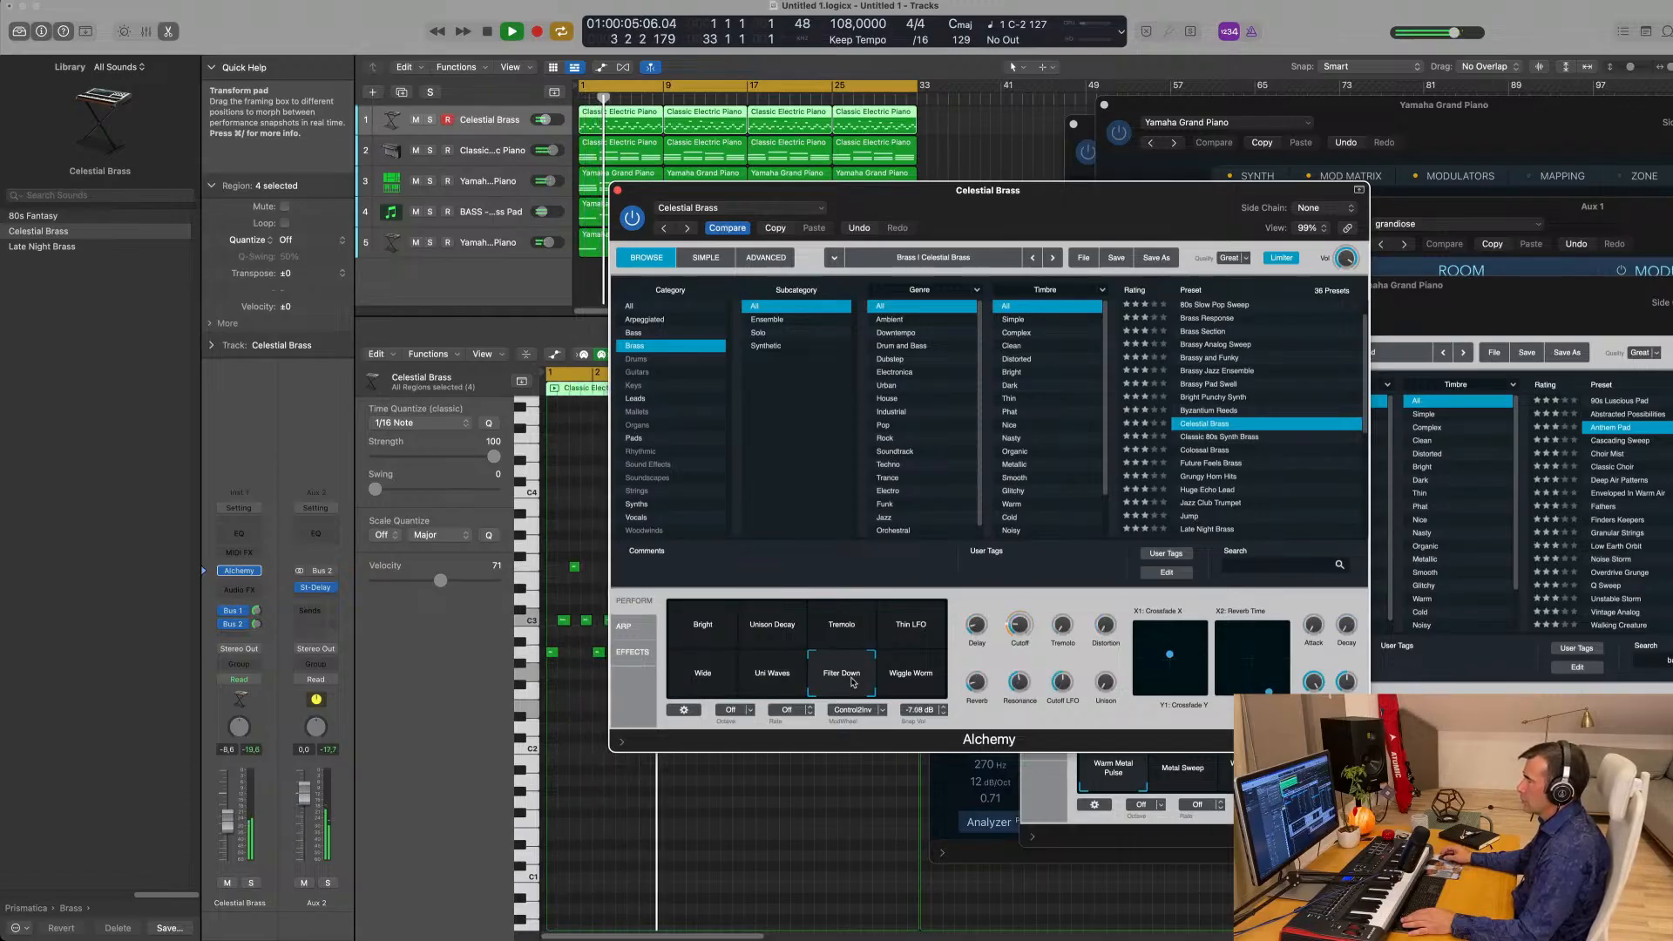
click(911, 675)
click(911, 625)
click(844, 632)
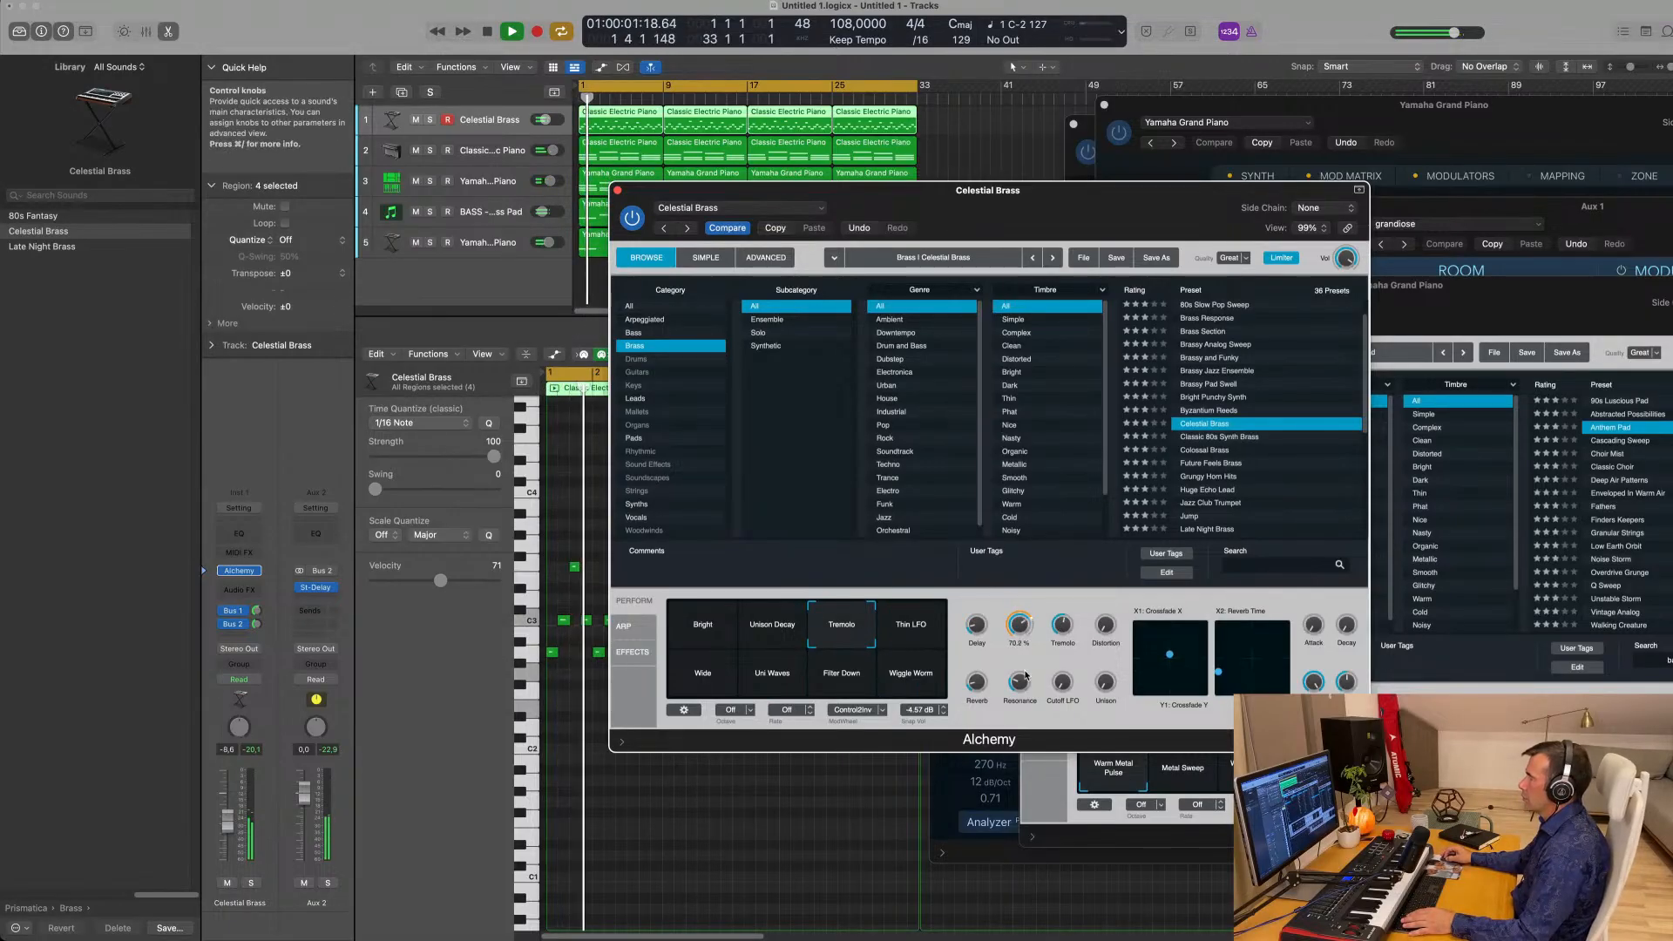
Replay the arrangement from the start with the Tremolo snapshot's cutoff at 100 % and set track 1's volume to -6.0 dB.
key(Return)
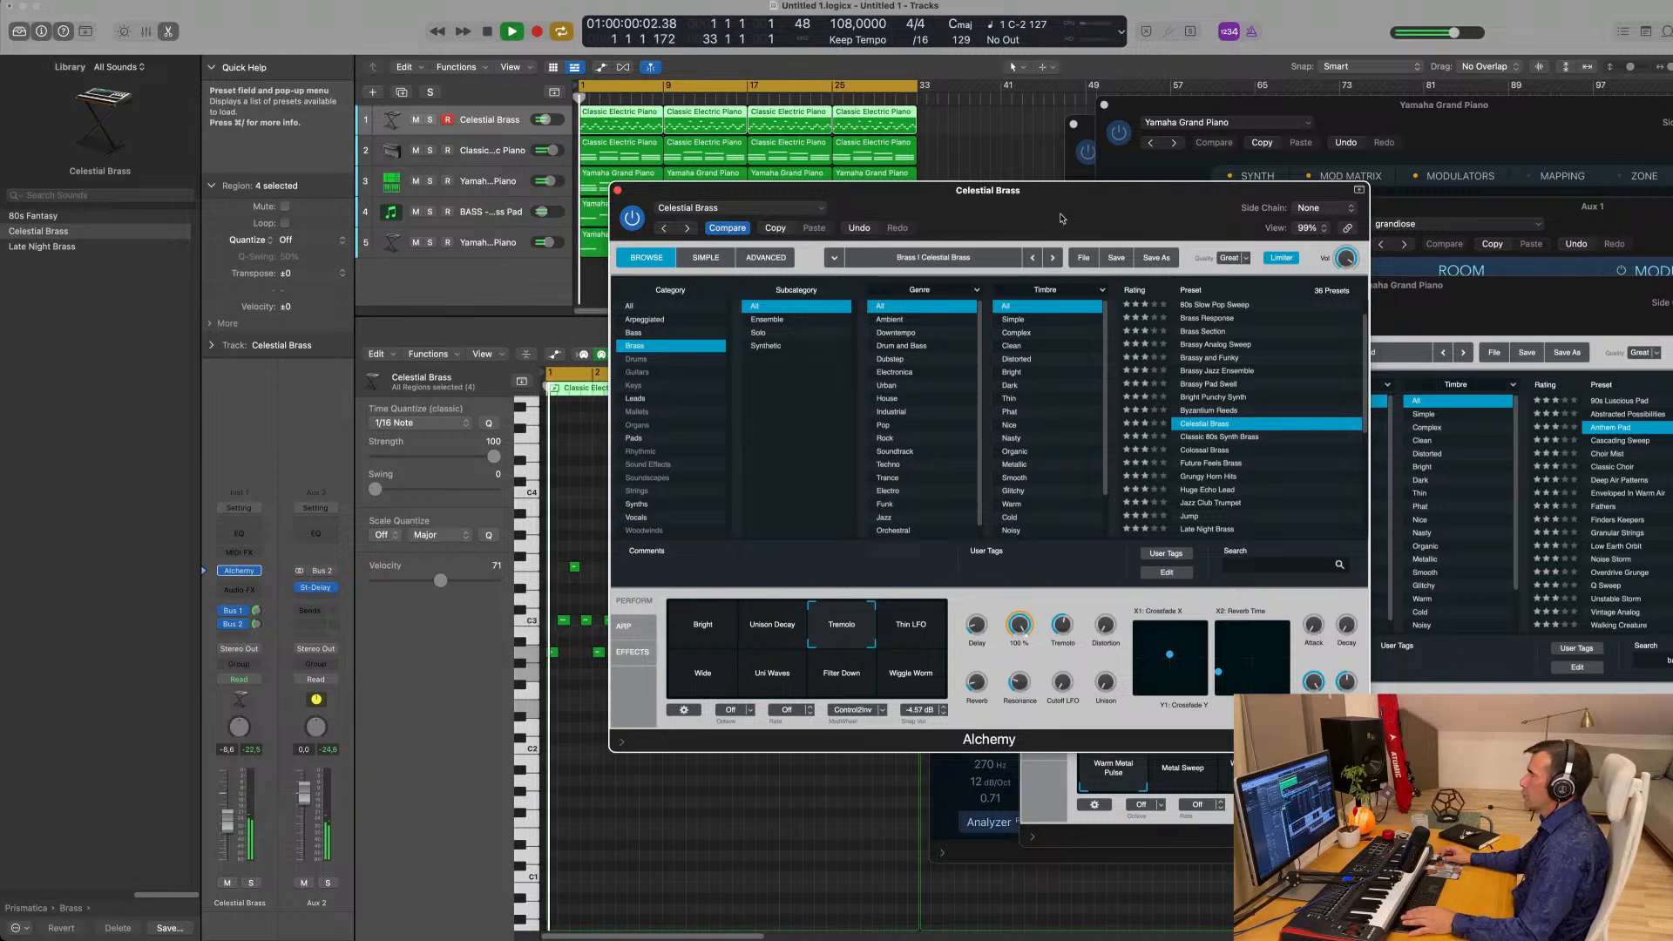
drag(1059, 208, 1034, 204)
drag(231, 819, 231, 813)
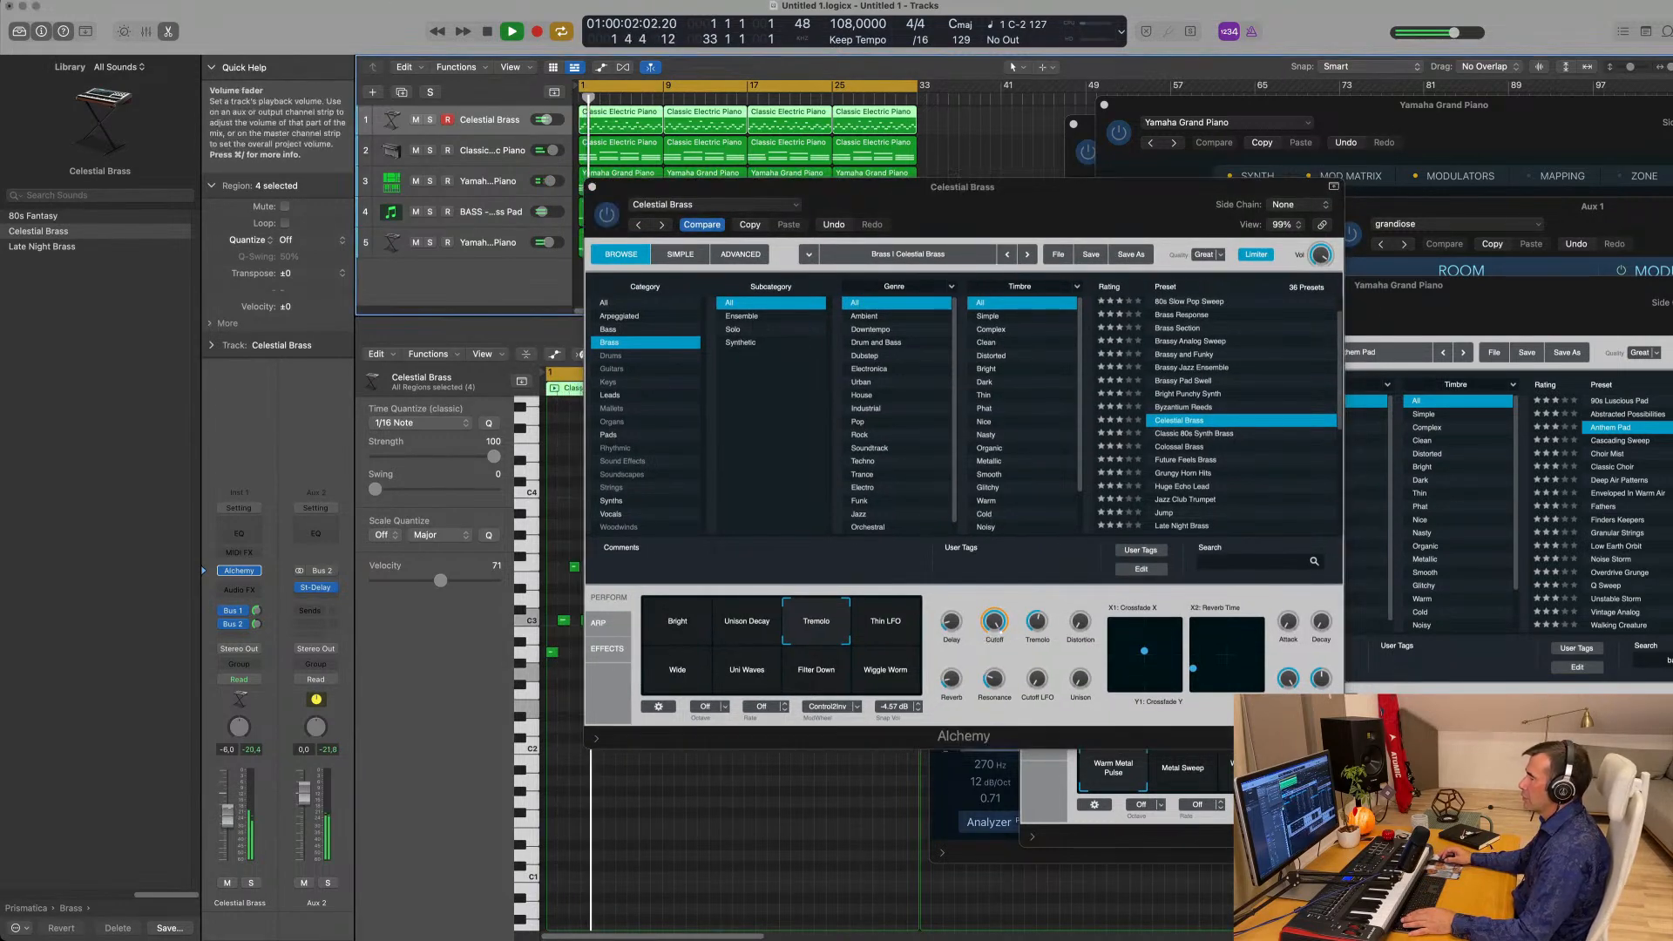
click(950, 619)
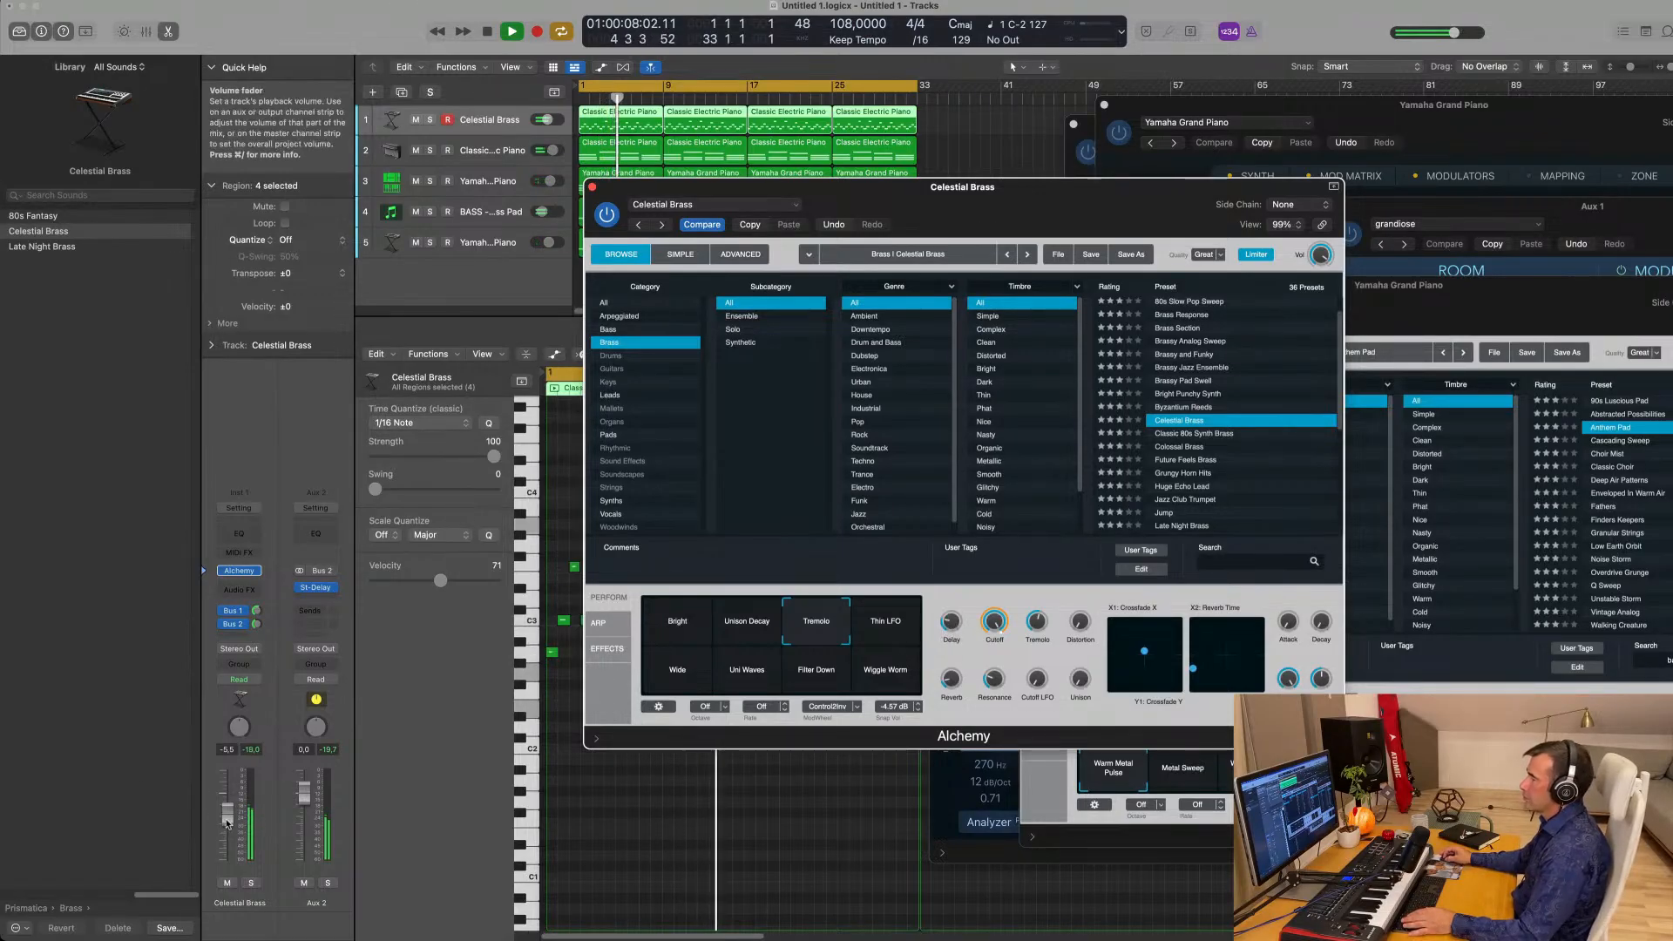
drag(224, 817, 224, 819)
click(990, 659)
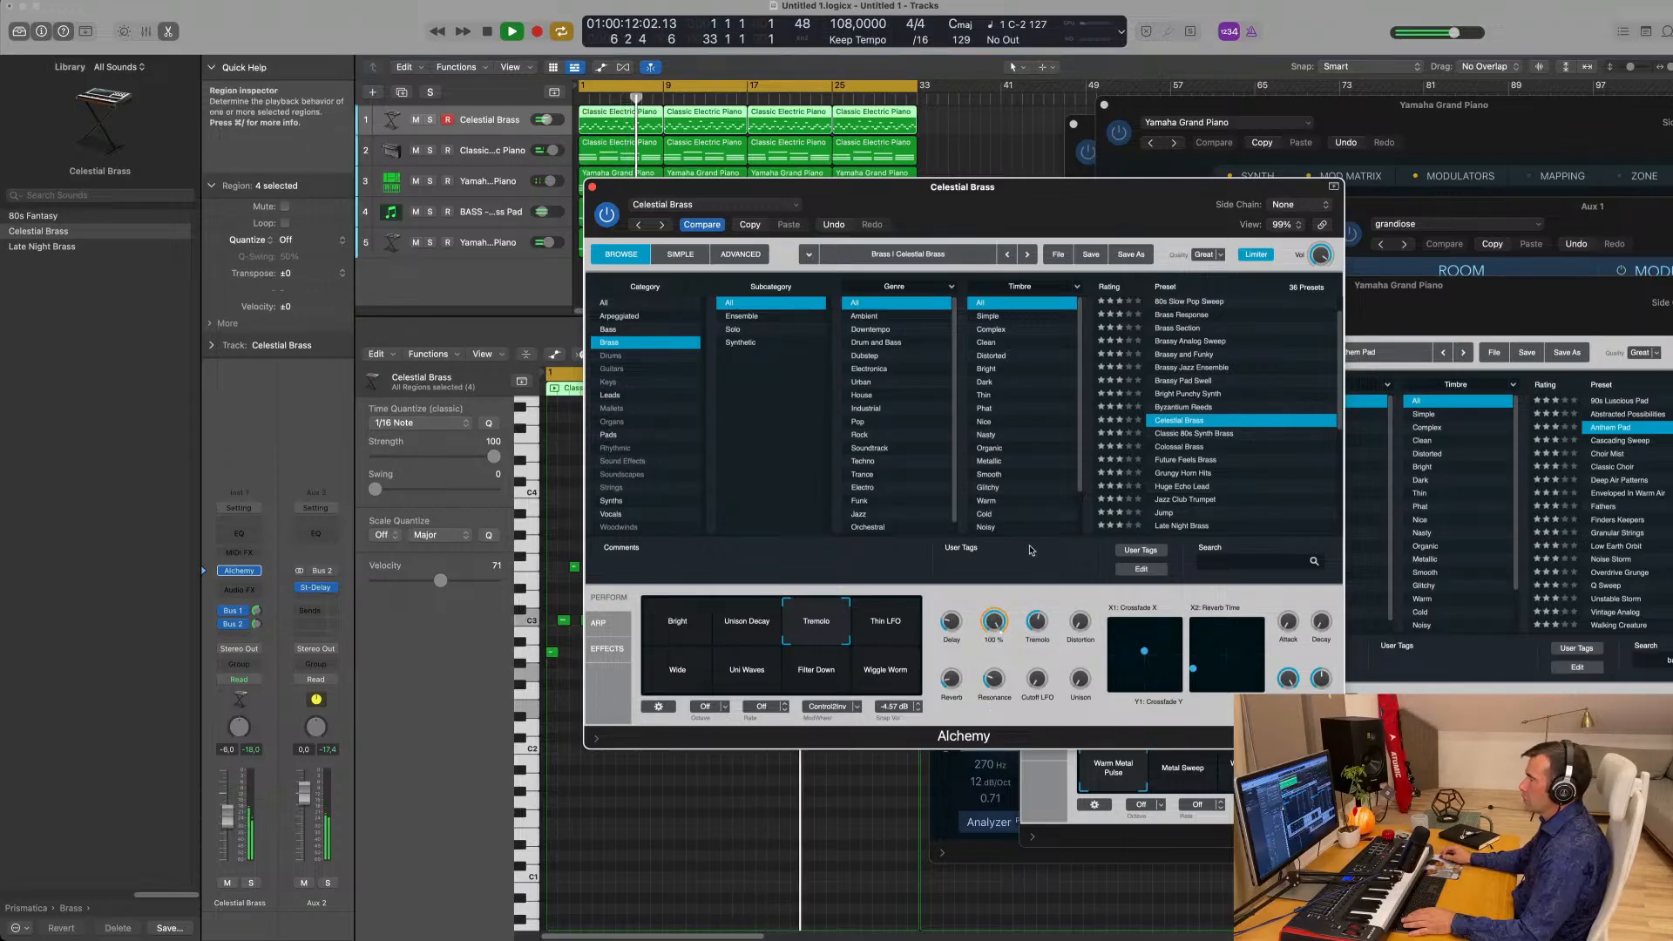
Audition the Colossal Brass, Future Feels Brass and Grungy Horn Hits presets in track 1's Alchemy.
drag(1028, 223, 1088, 121)
click(1234, 346)
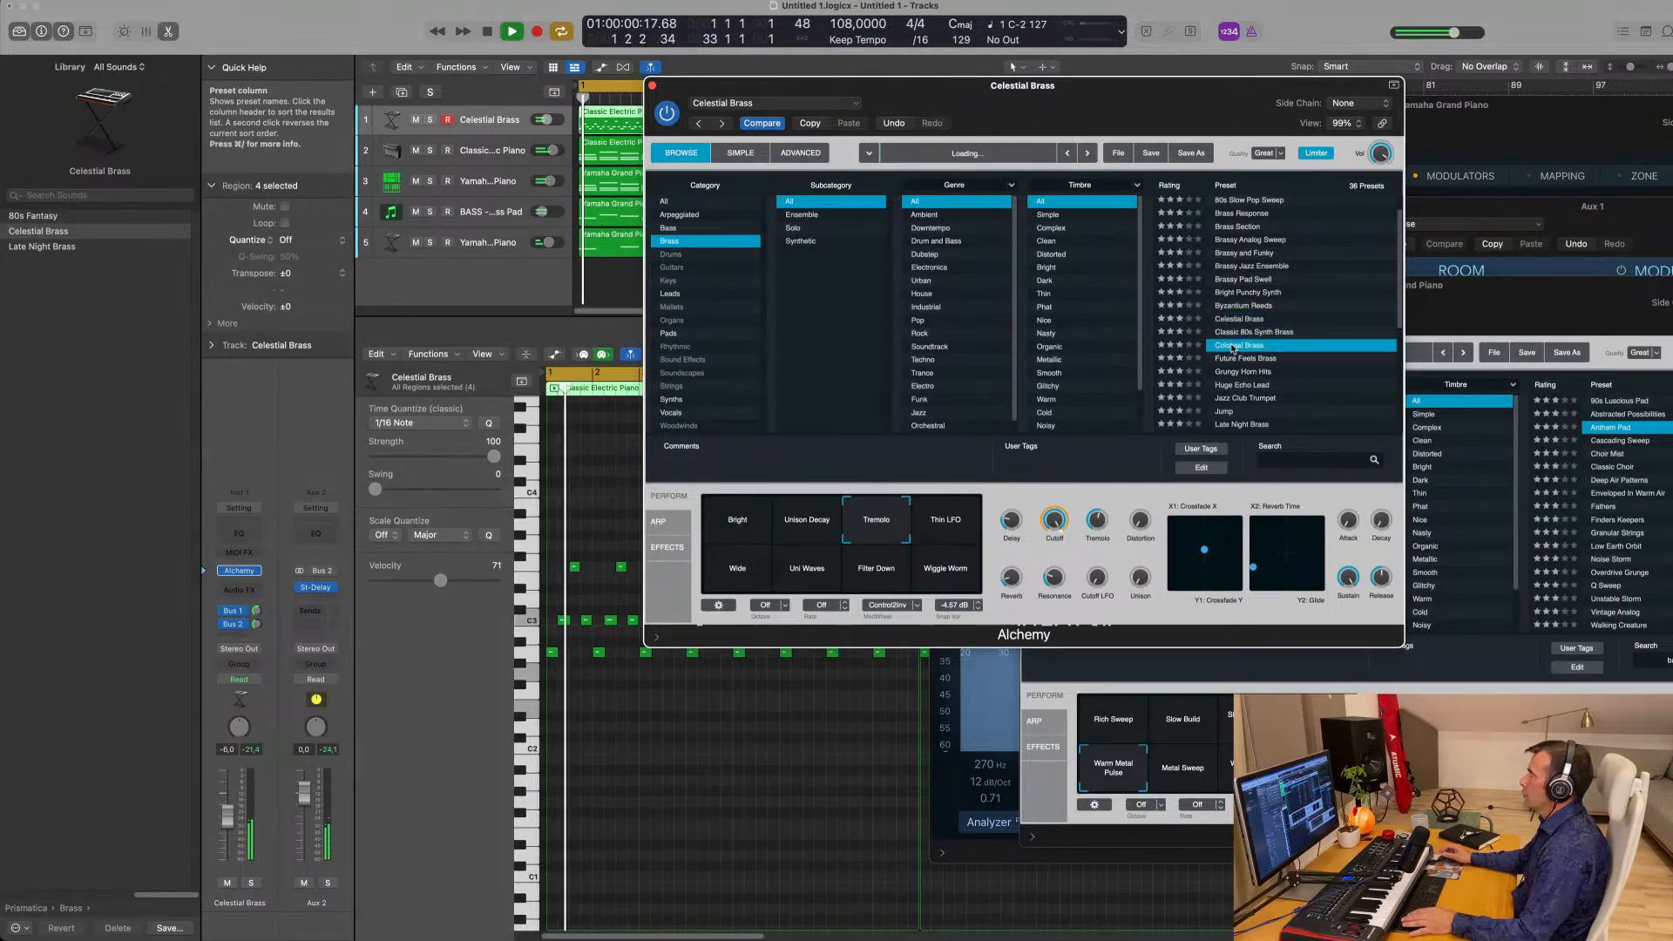
click(1249, 359)
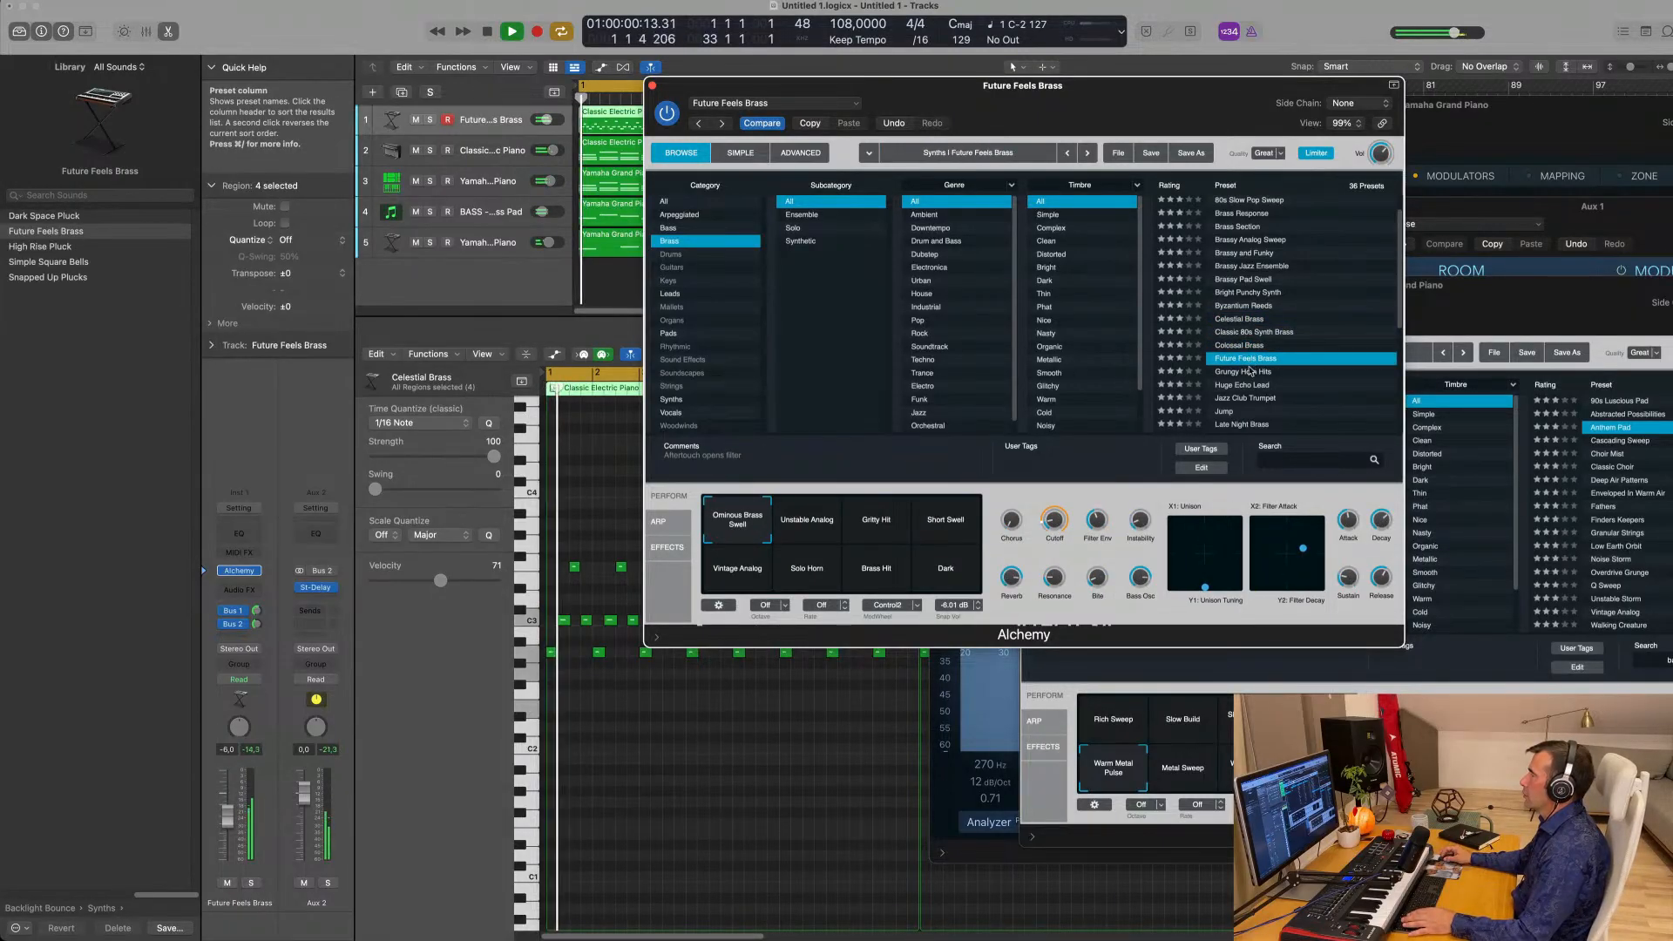
click(1268, 373)
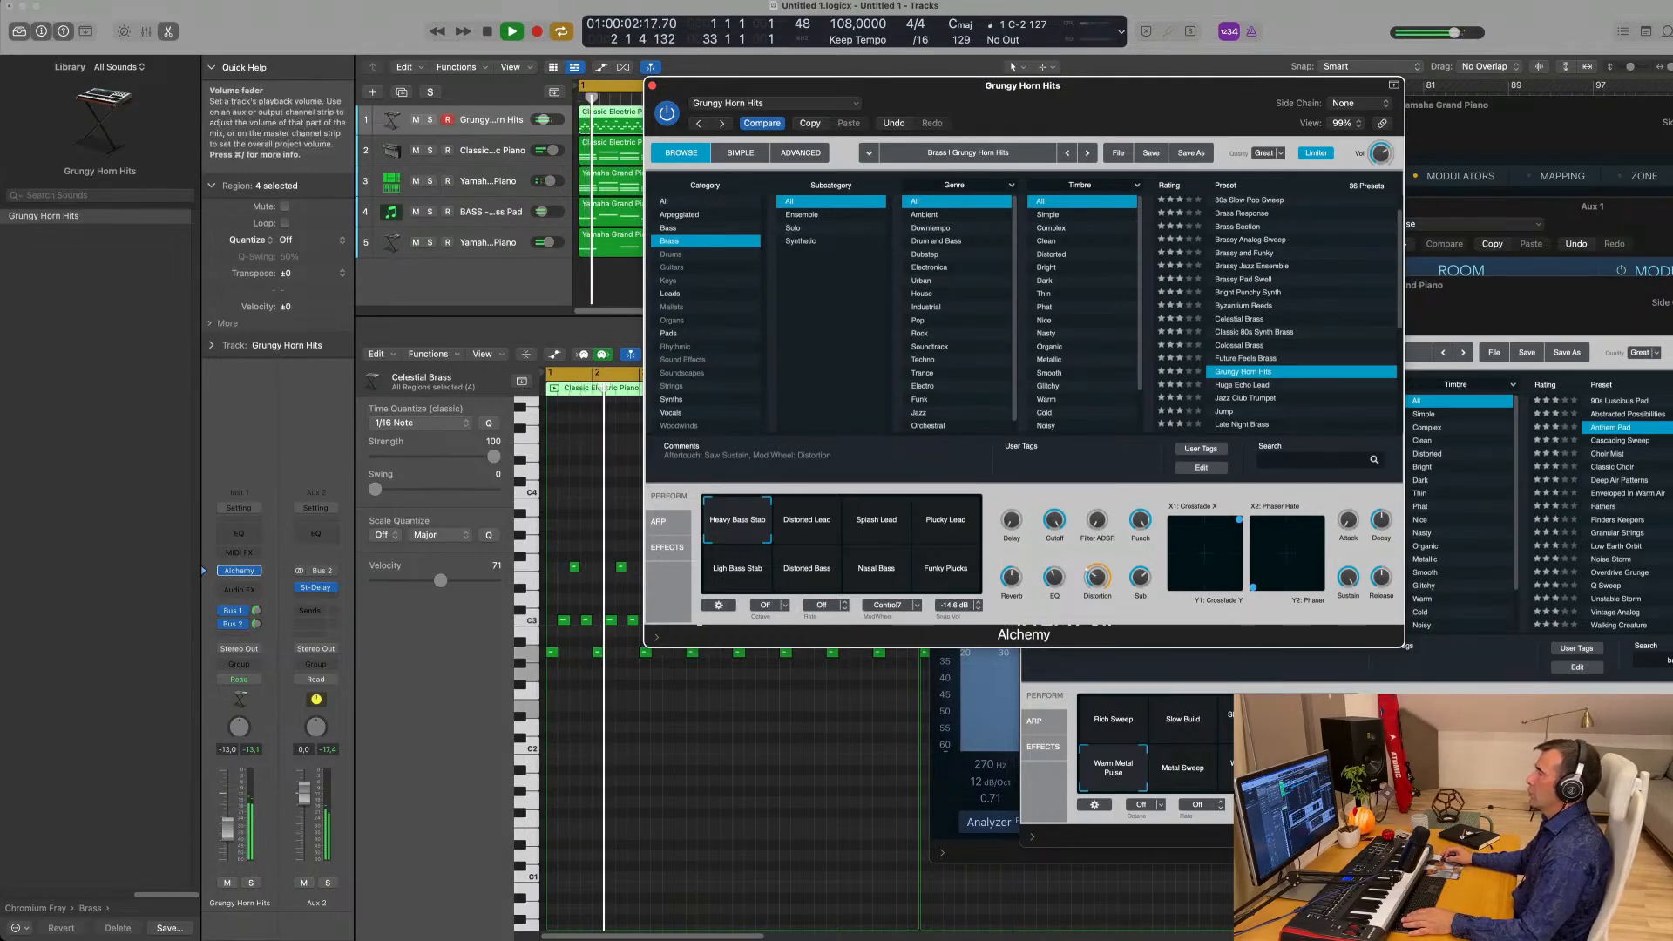
Audition the Distorted Lead, Splash Lead and Plucky Lead snapshots of Grungy Horn Hits, balancing the track volume to -9.0 dB.
drag(229, 821, 229, 833)
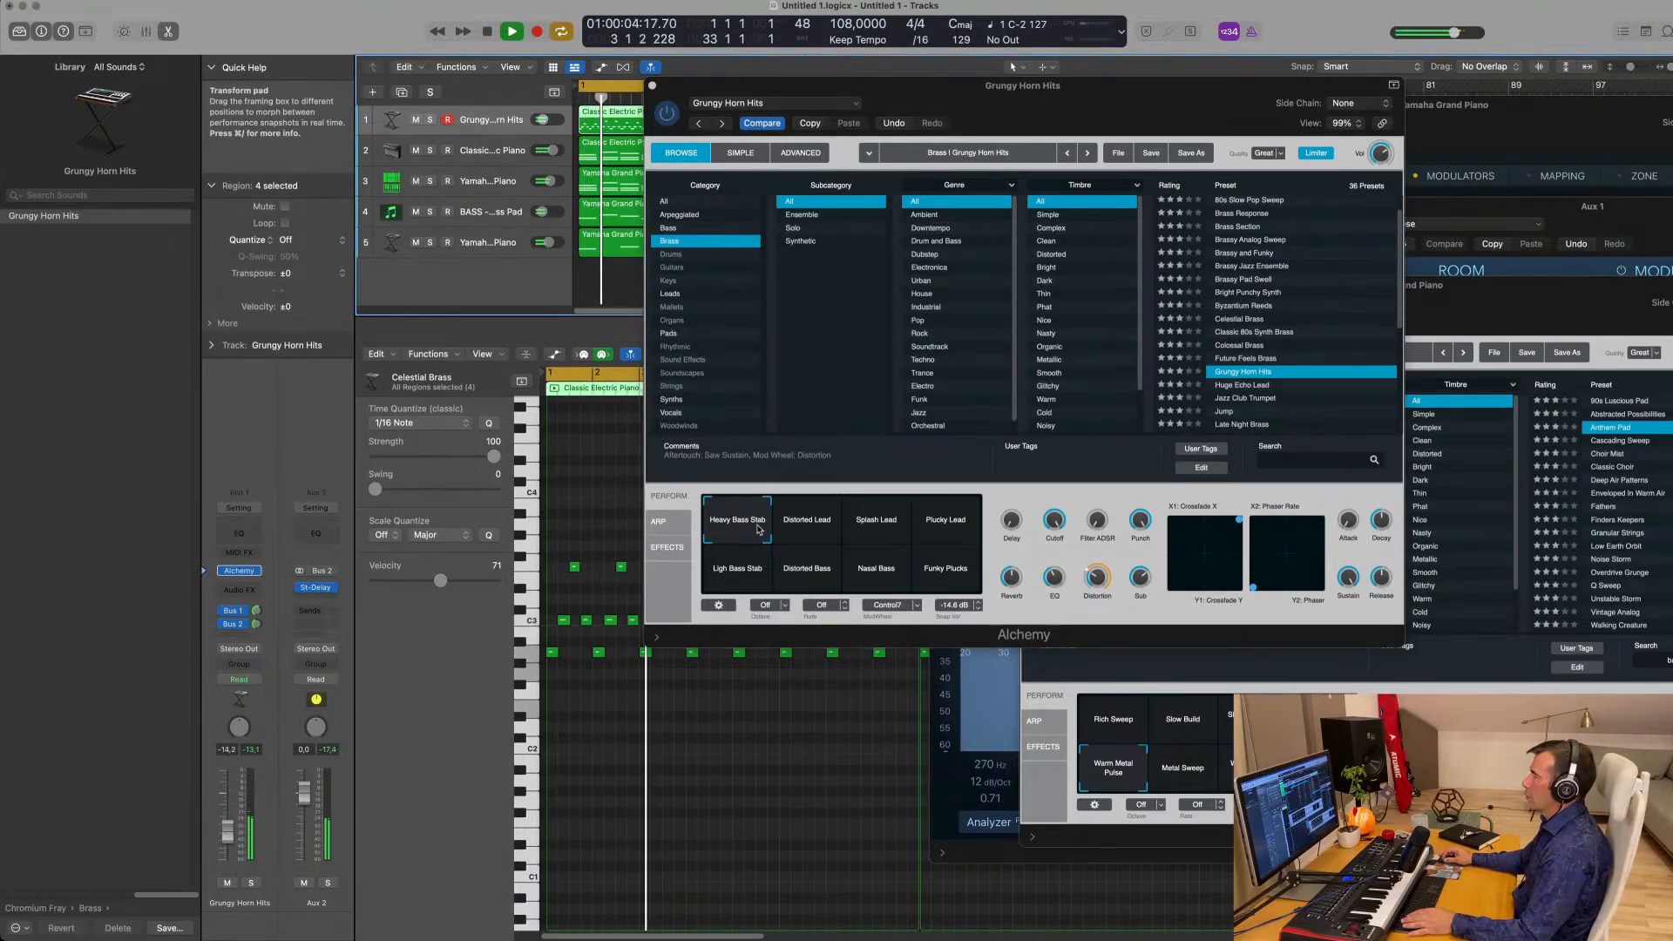
click(803, 524)
click(882, 522)
click(943, 524)
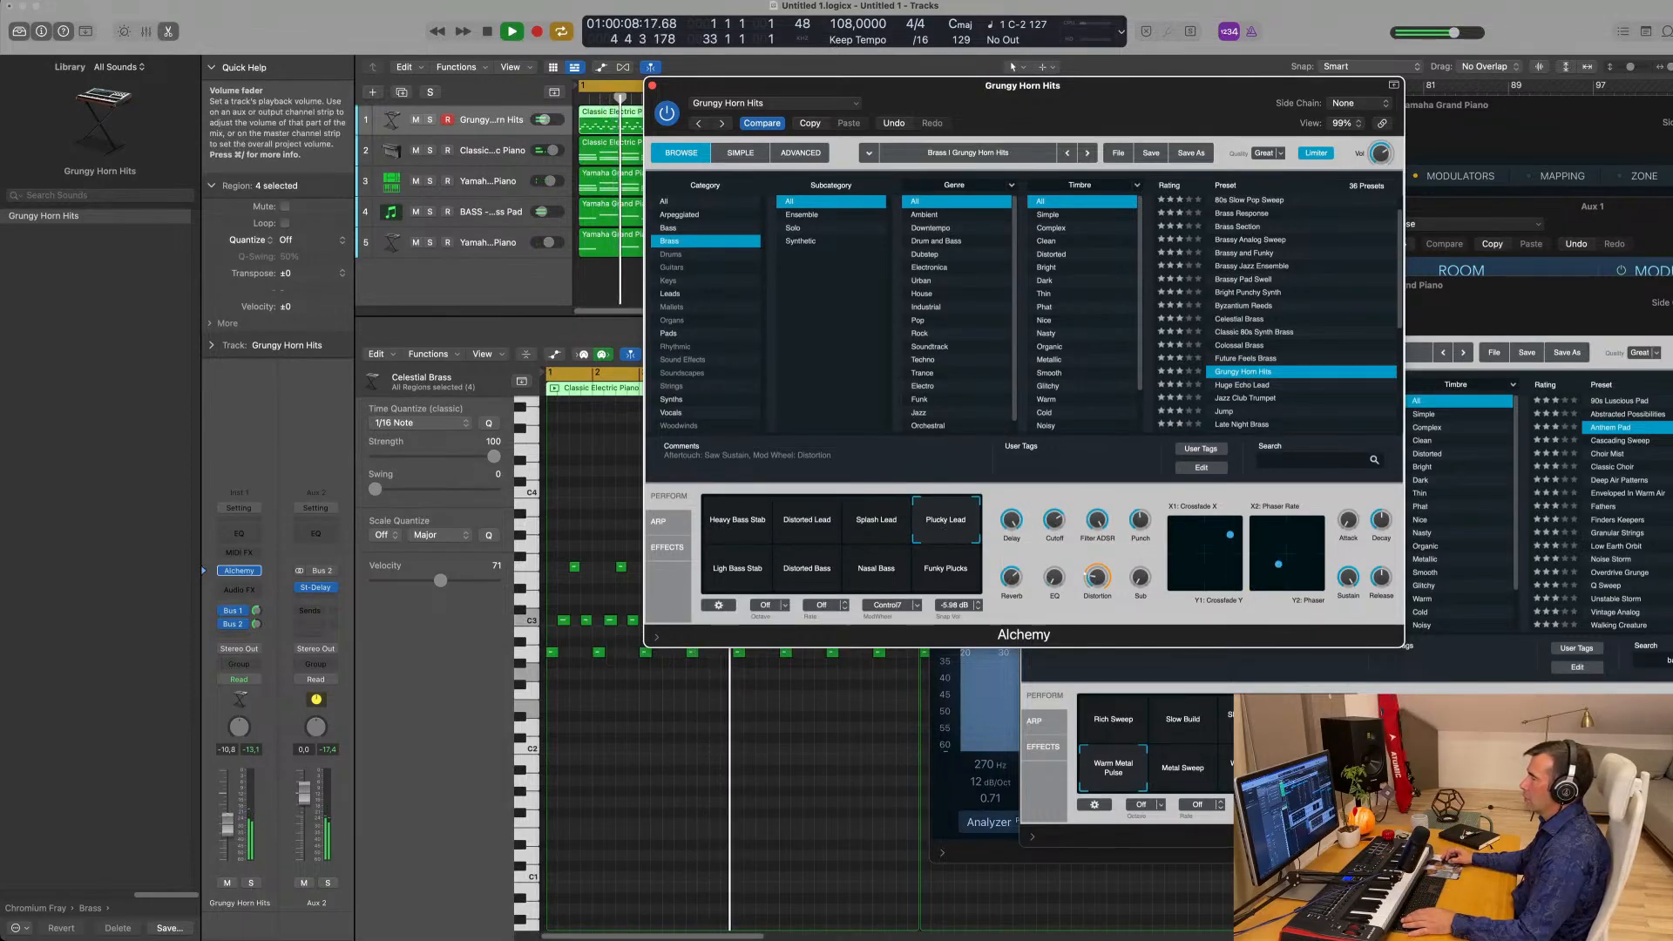
drag(227, 834, 223, 825)
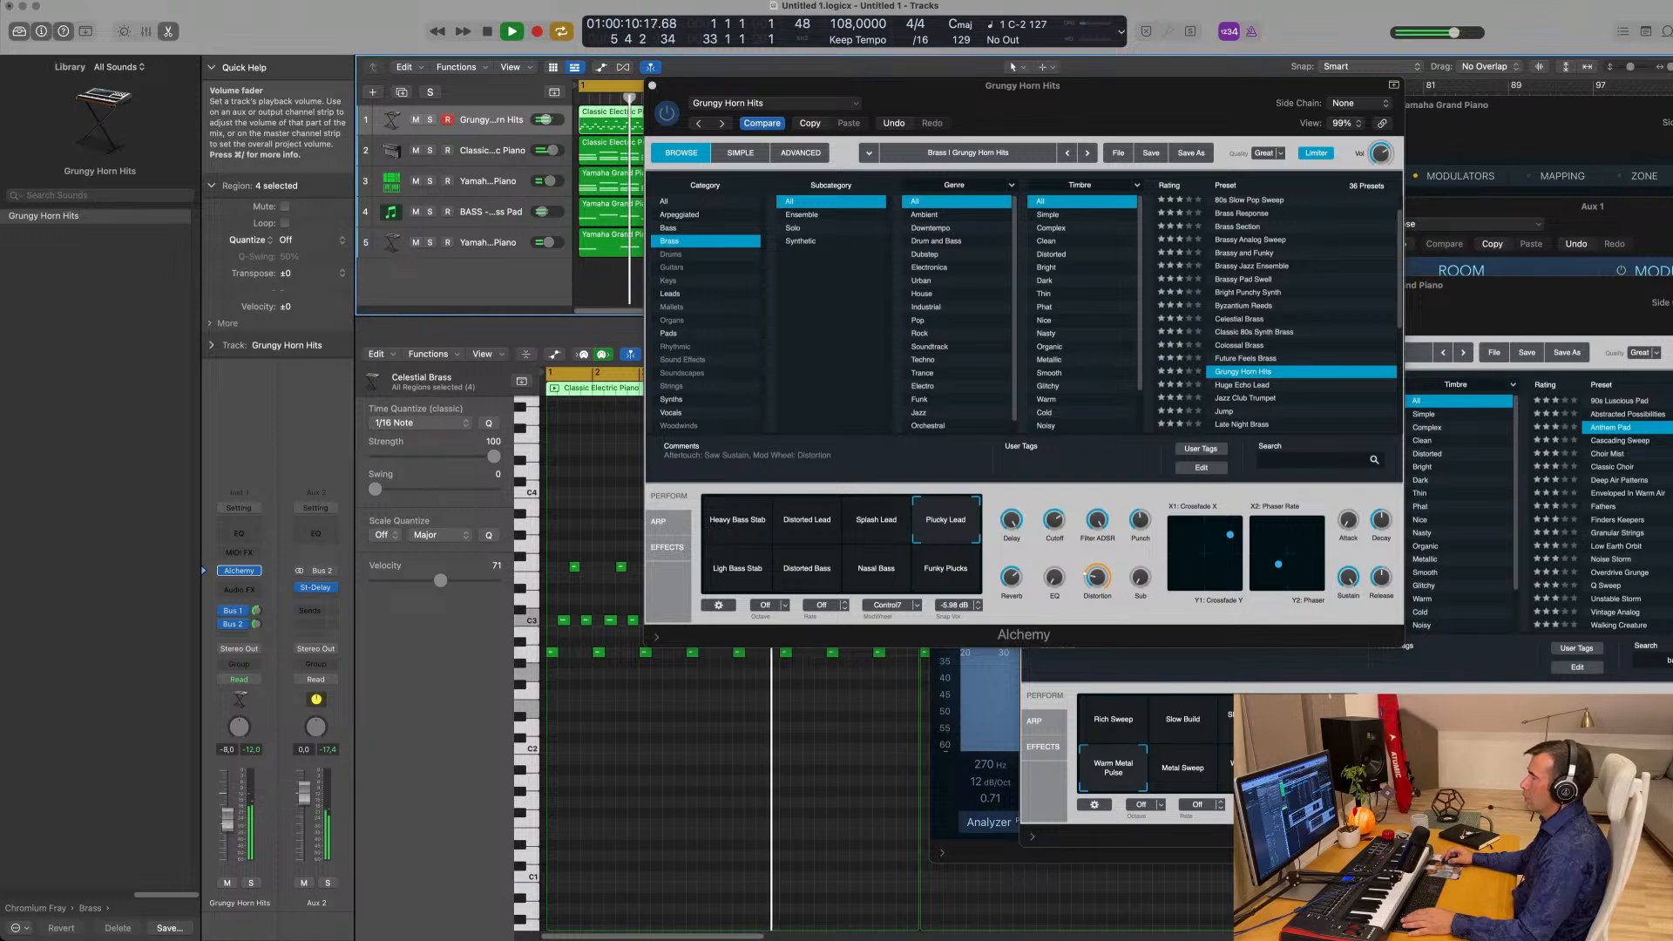
Audition the Ligh Bass Stab, Distorted Bass, Nasal Bass and Funky Plucks snapshots of Grungy Horn Hits.
click(749, 572)
click(808, 569)
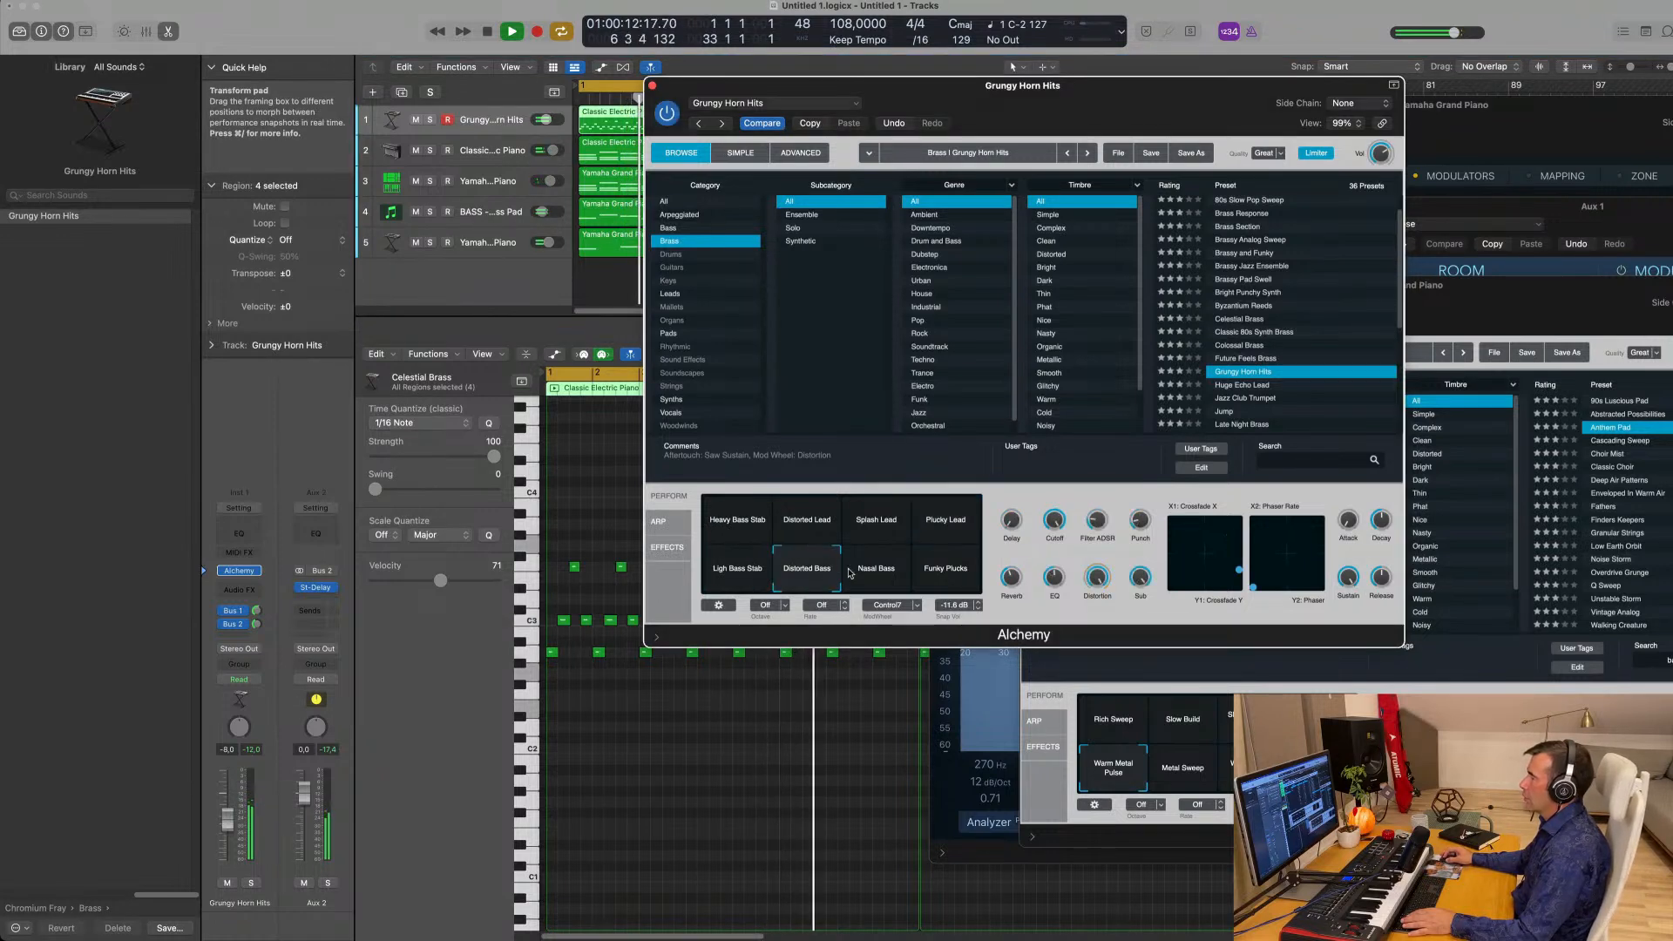
click(876, 568)
click(958, 572)
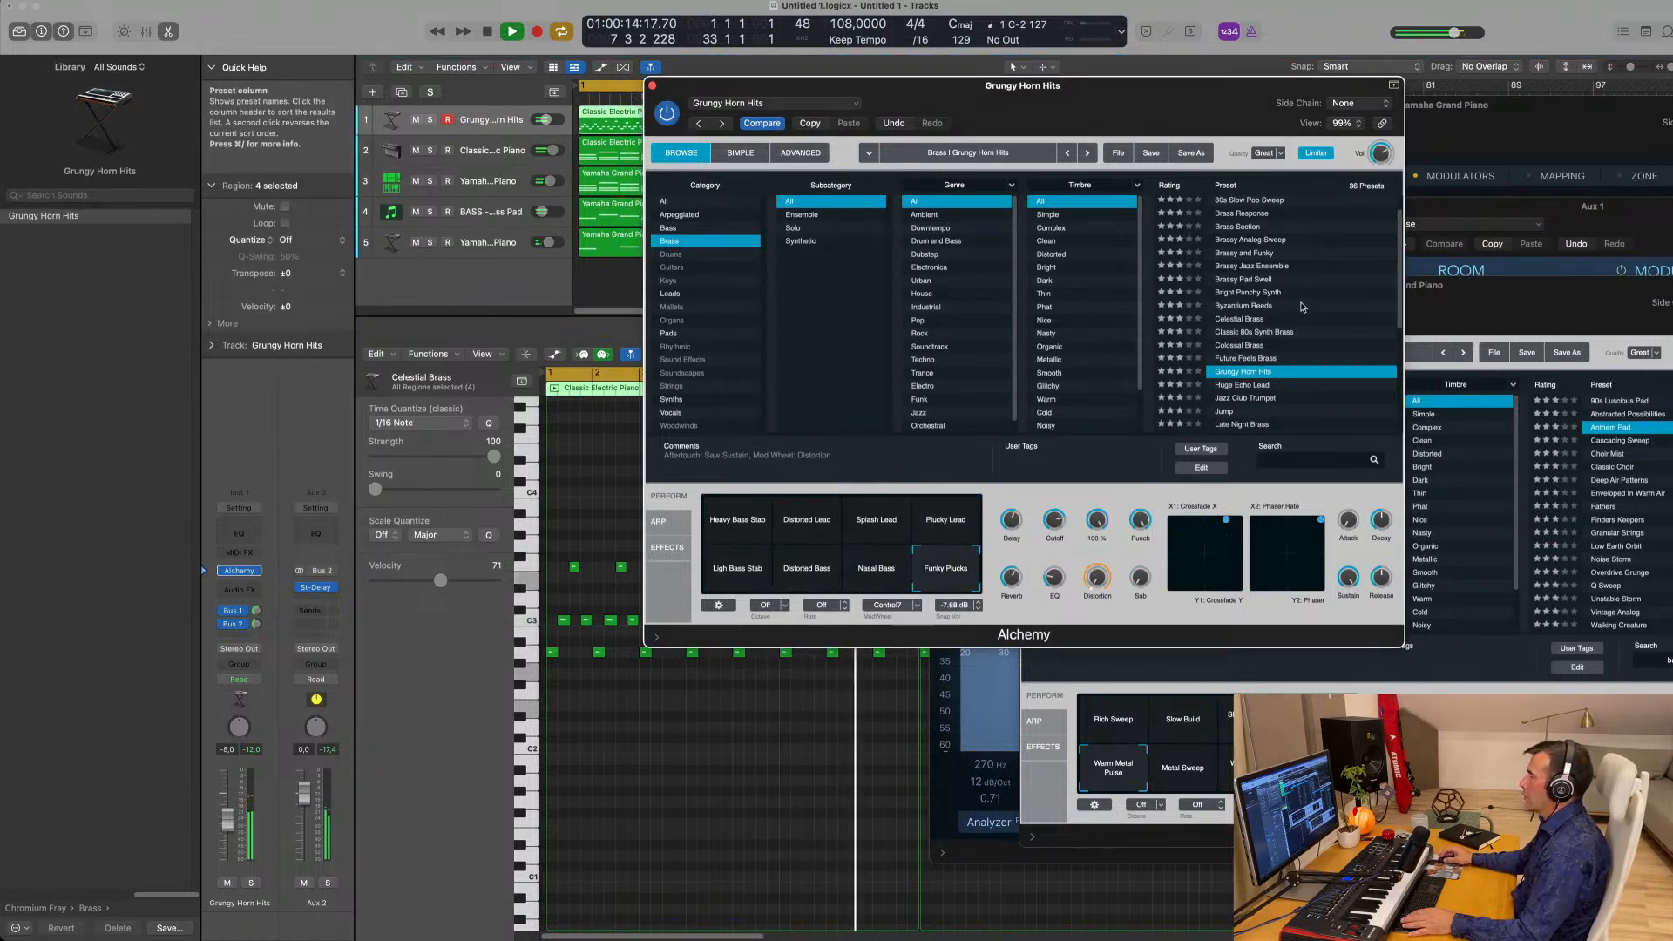
Audition the Jump, Minimal Synth Pattern, Liquid Synth and Prophetic Brass presets in track 1's Alchemy.
scroll(1303, 306, down, 3)
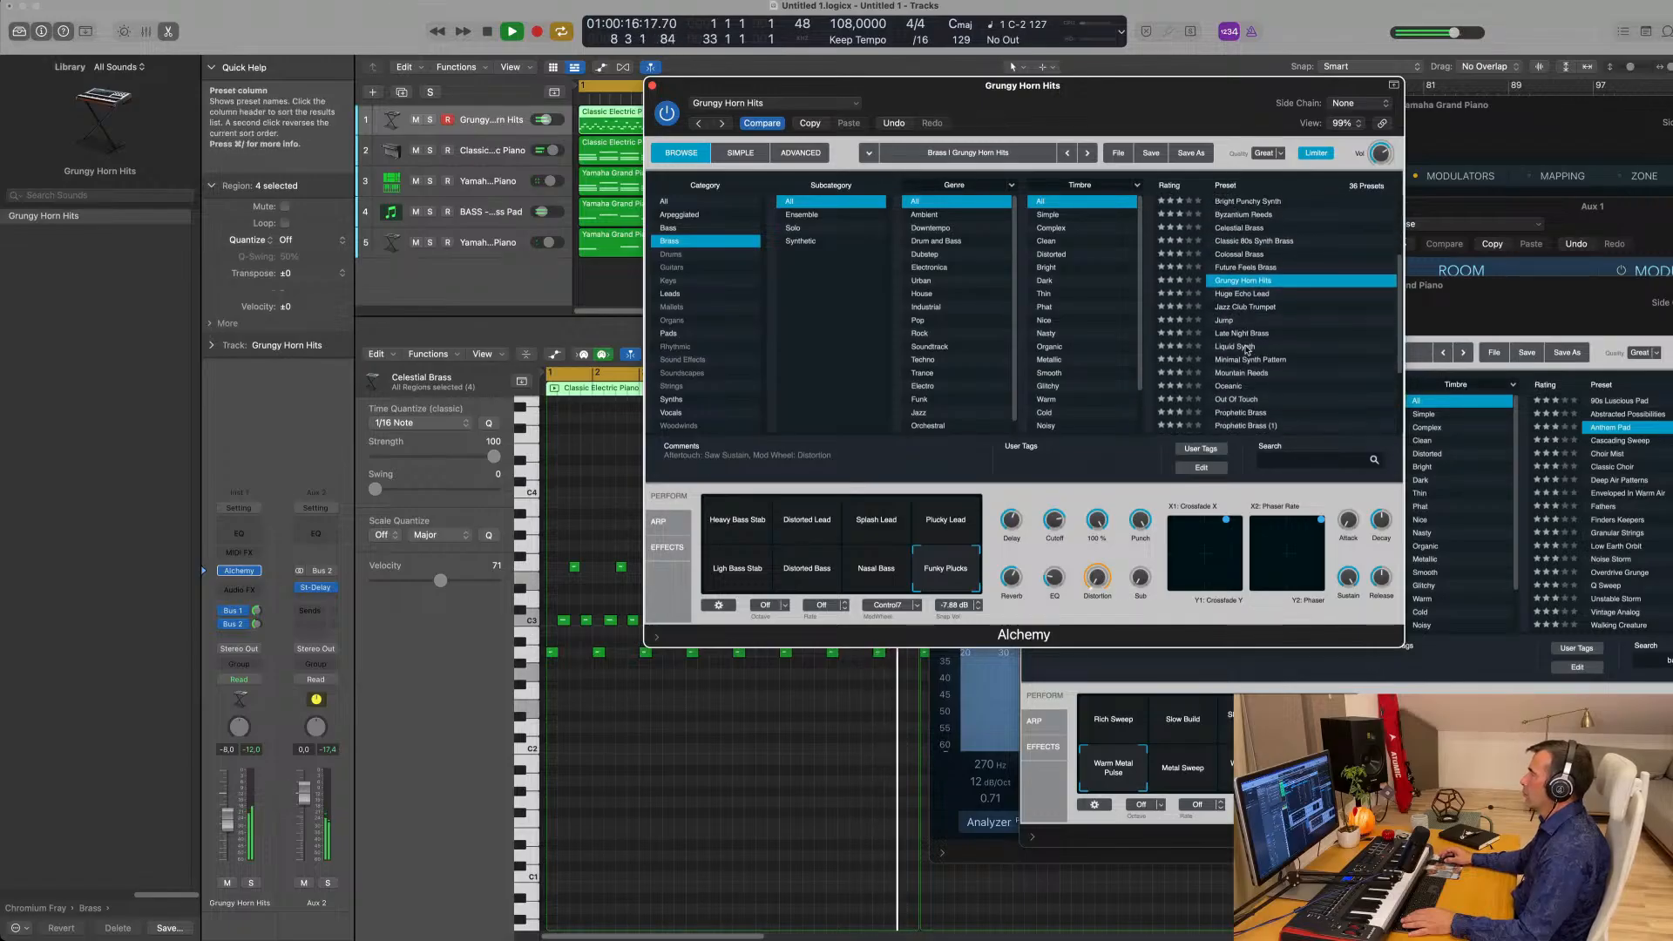
scroll(1248, 350, down, 1)
click(1223, 315)
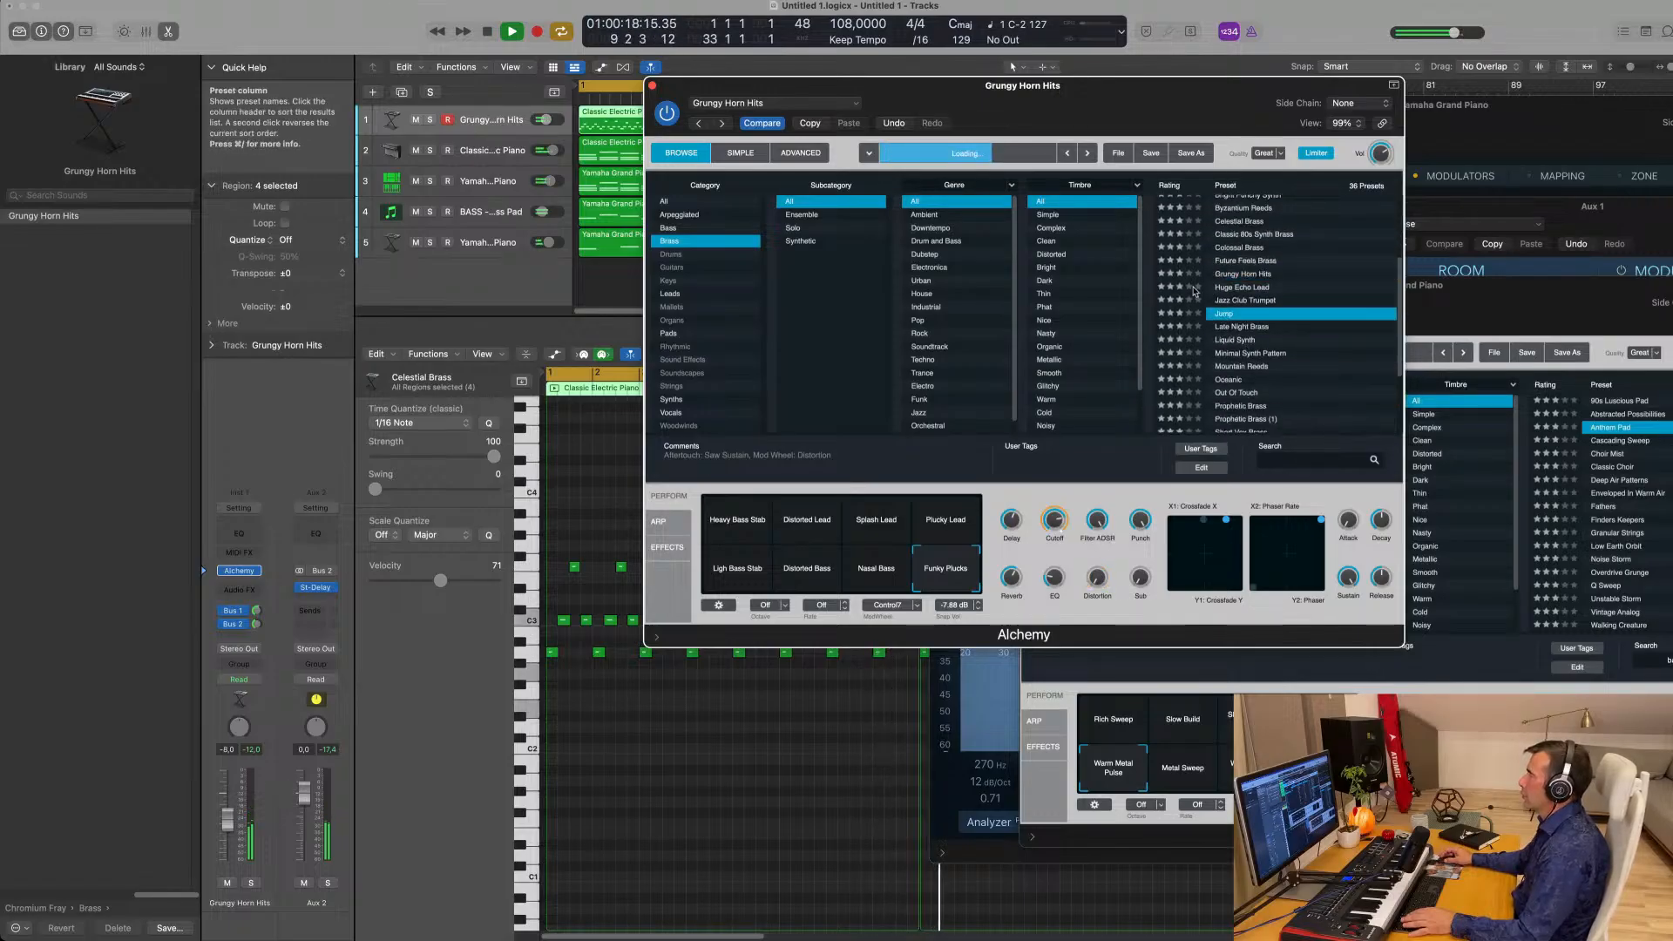
drag(1113, 85, 1140, 86)
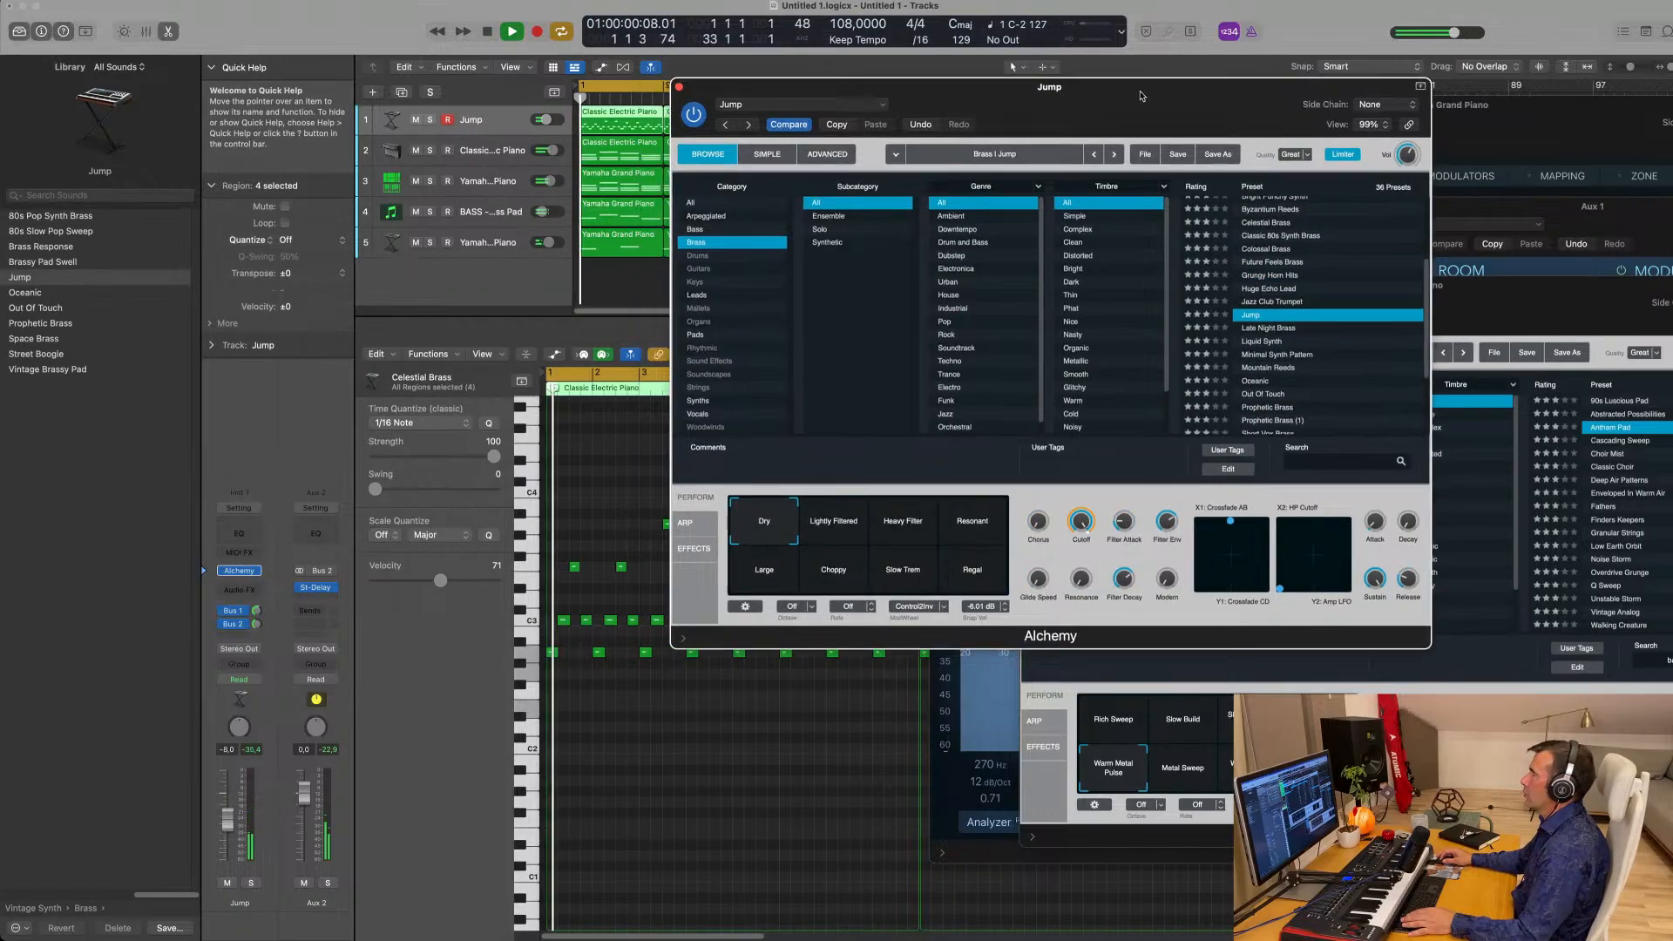
click(1297, 358)
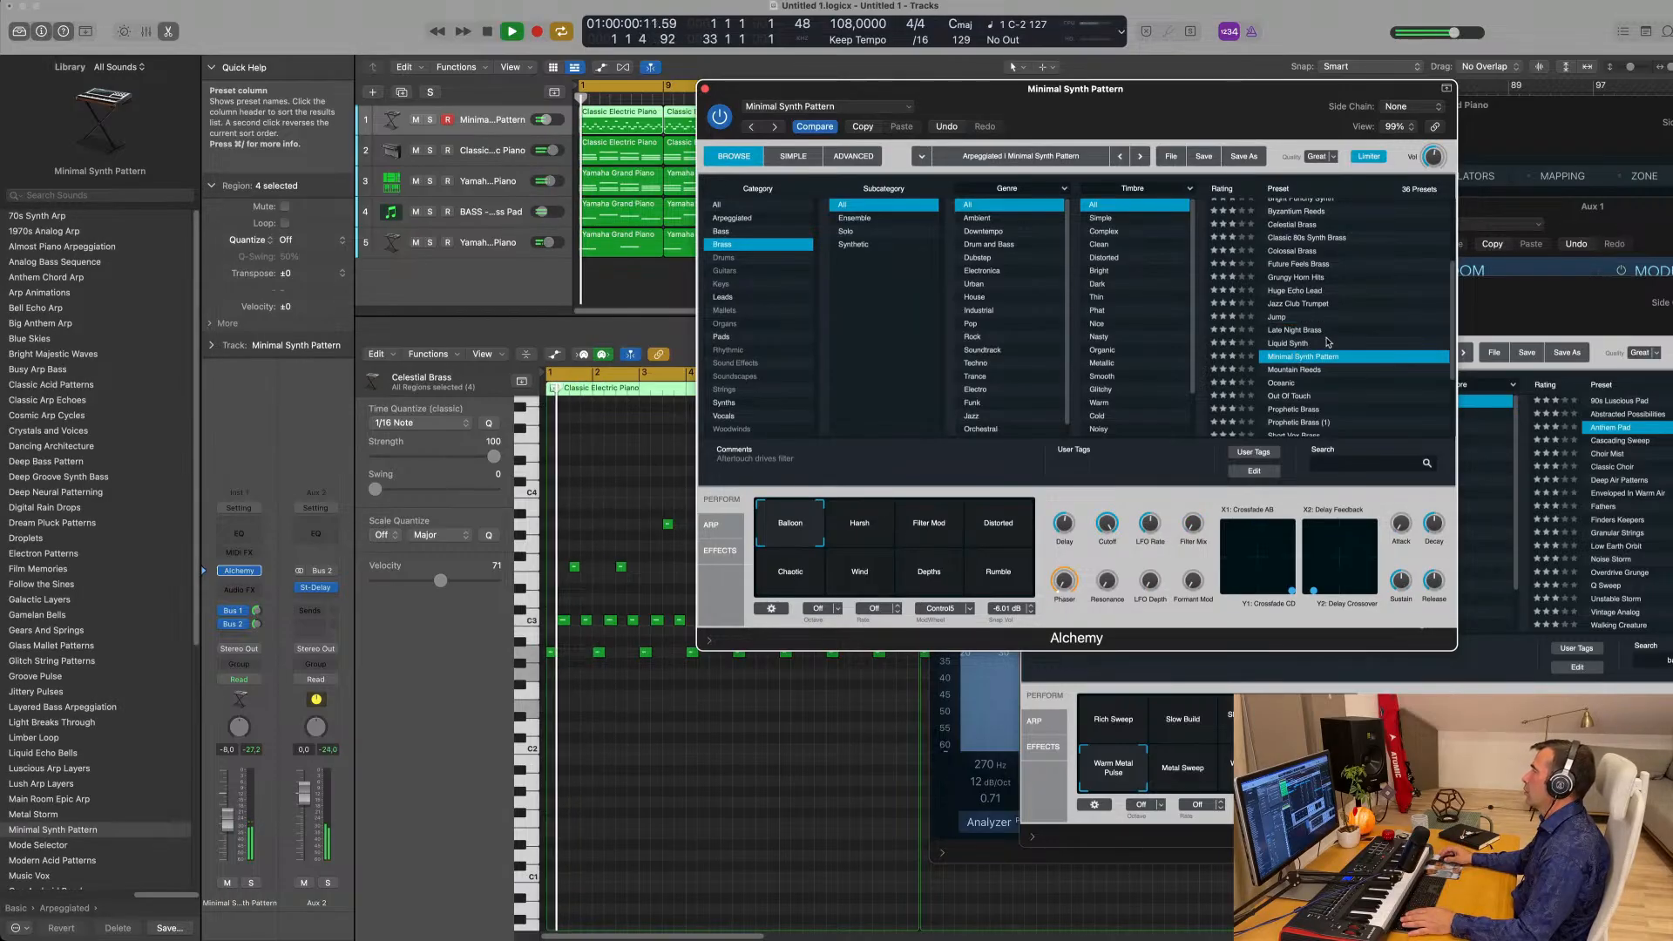
click(1282, 346)
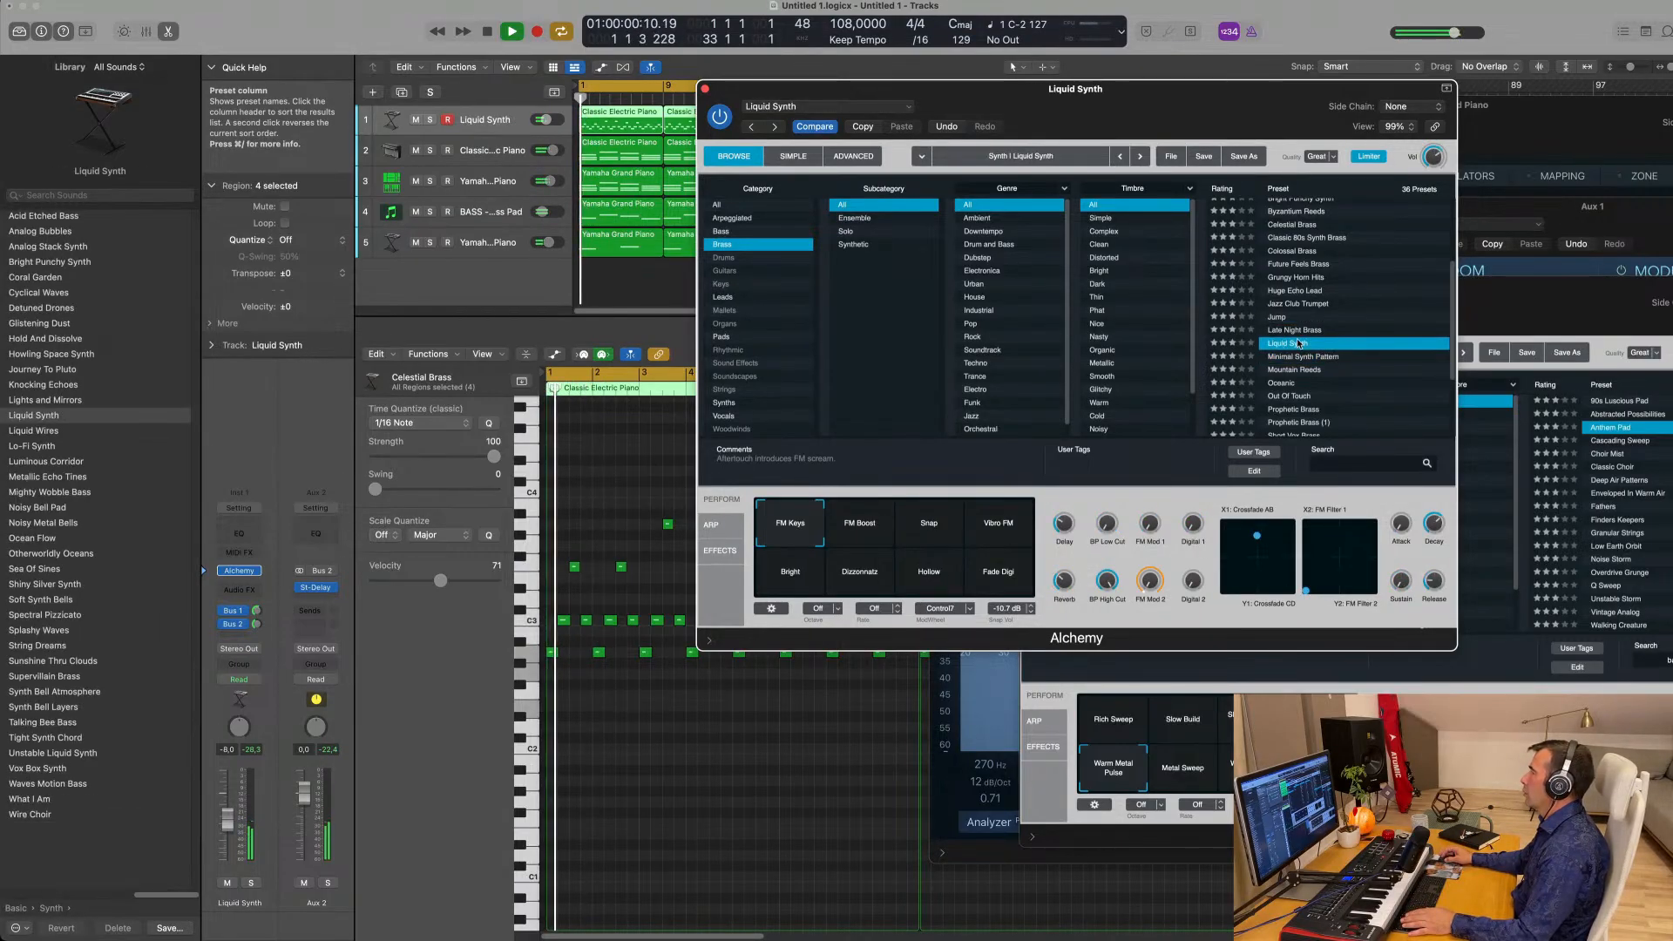
scroll(1313, 395, down, 3)
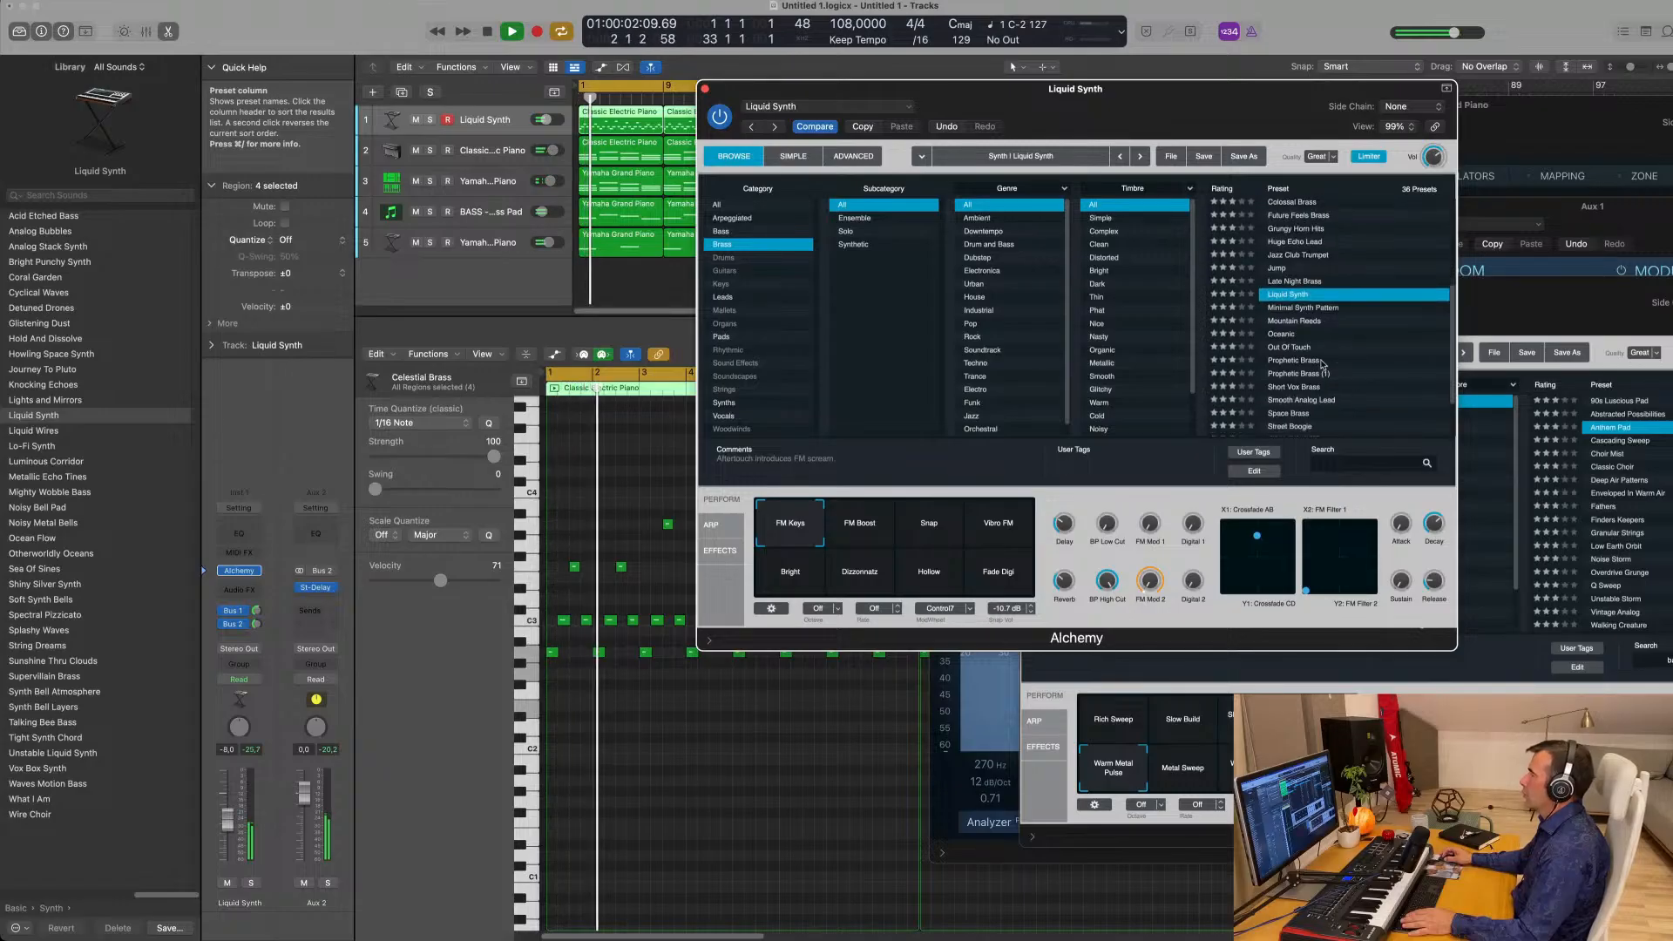
scroll(1289, 365, down, 1)
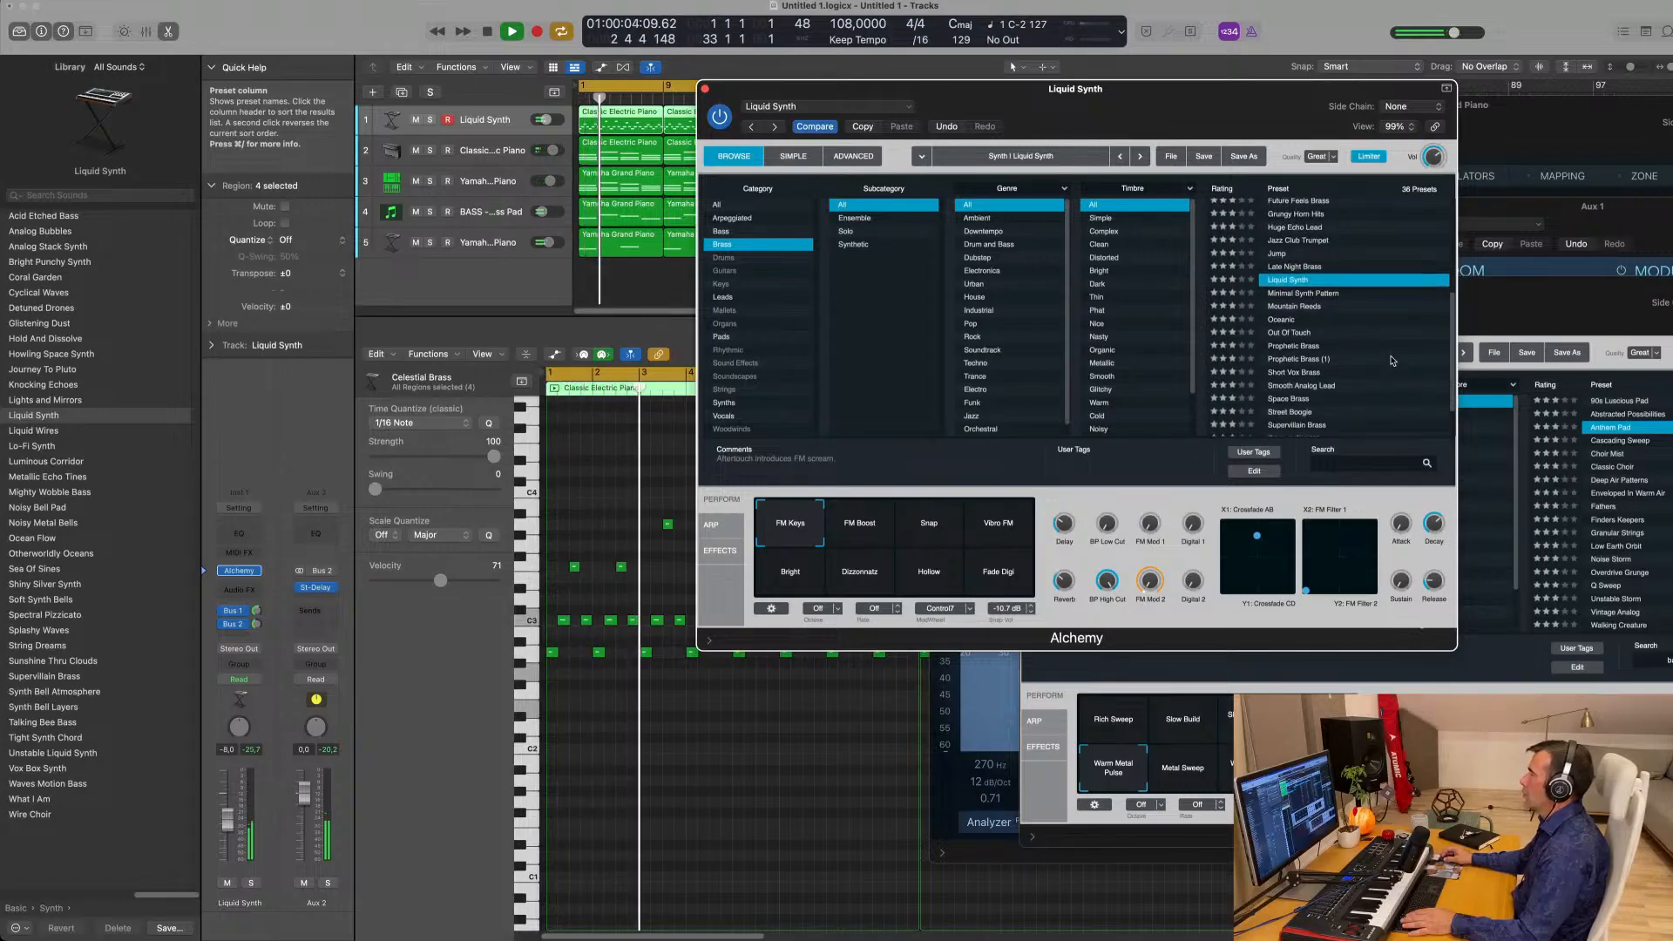
click(1289, 346)
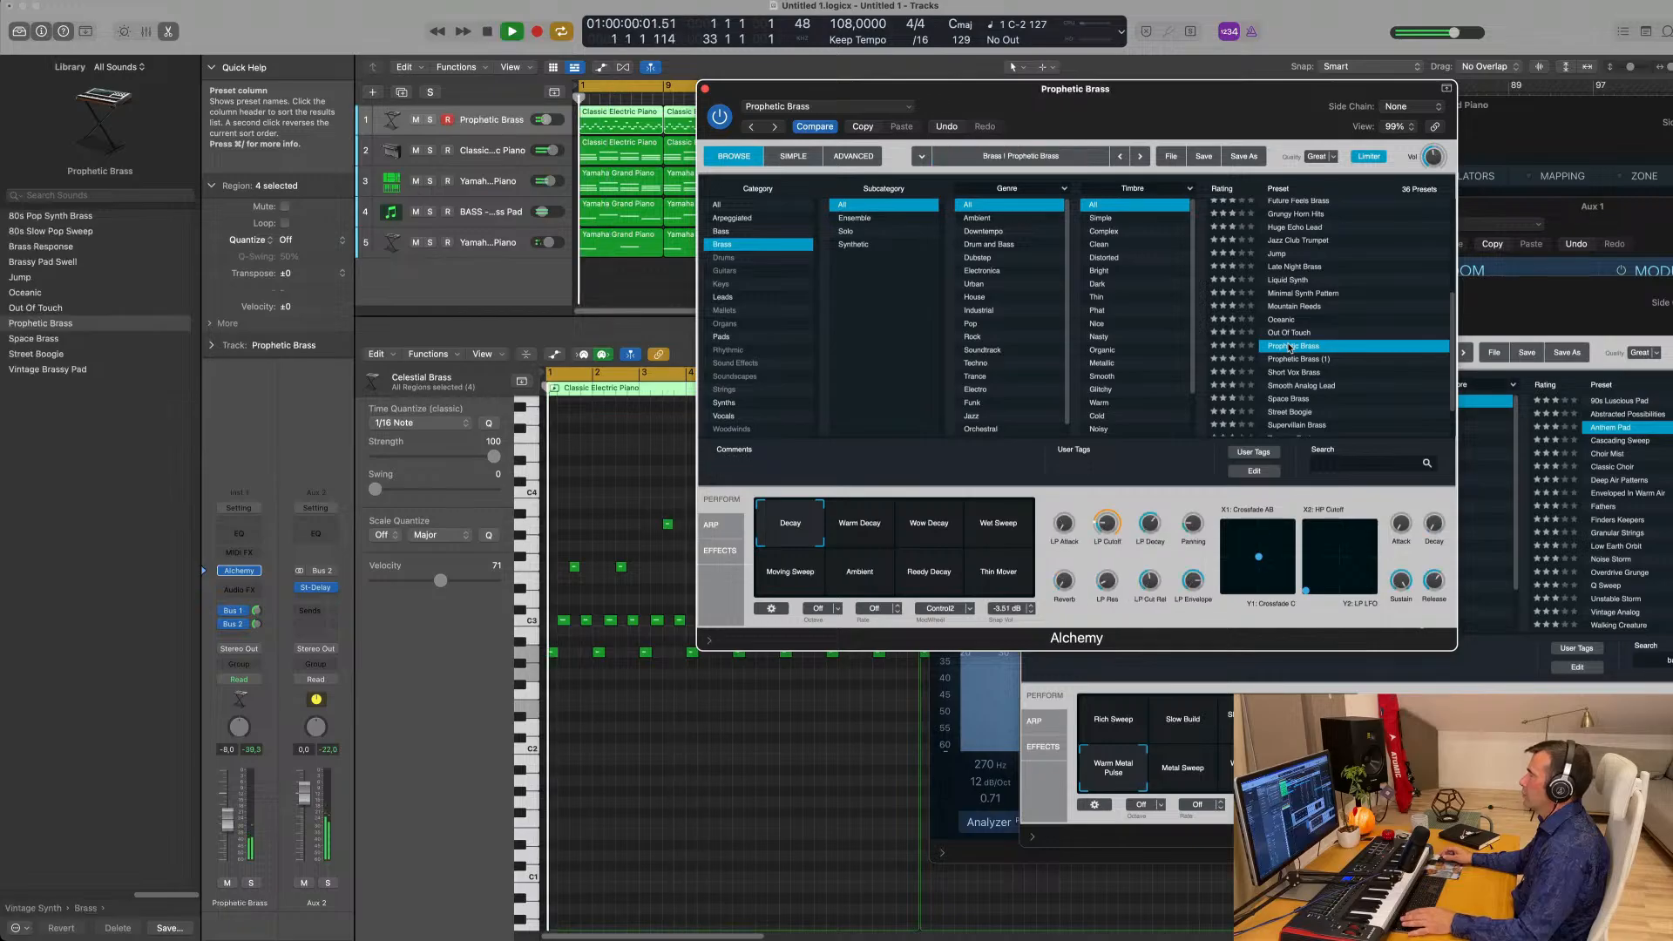
Load the Street Boogie preset in track 1's Alchemy and lower the control knob beside Chorus to 5.8 %.
scroll(1337, 344, down, 3)
click(1340, 362)
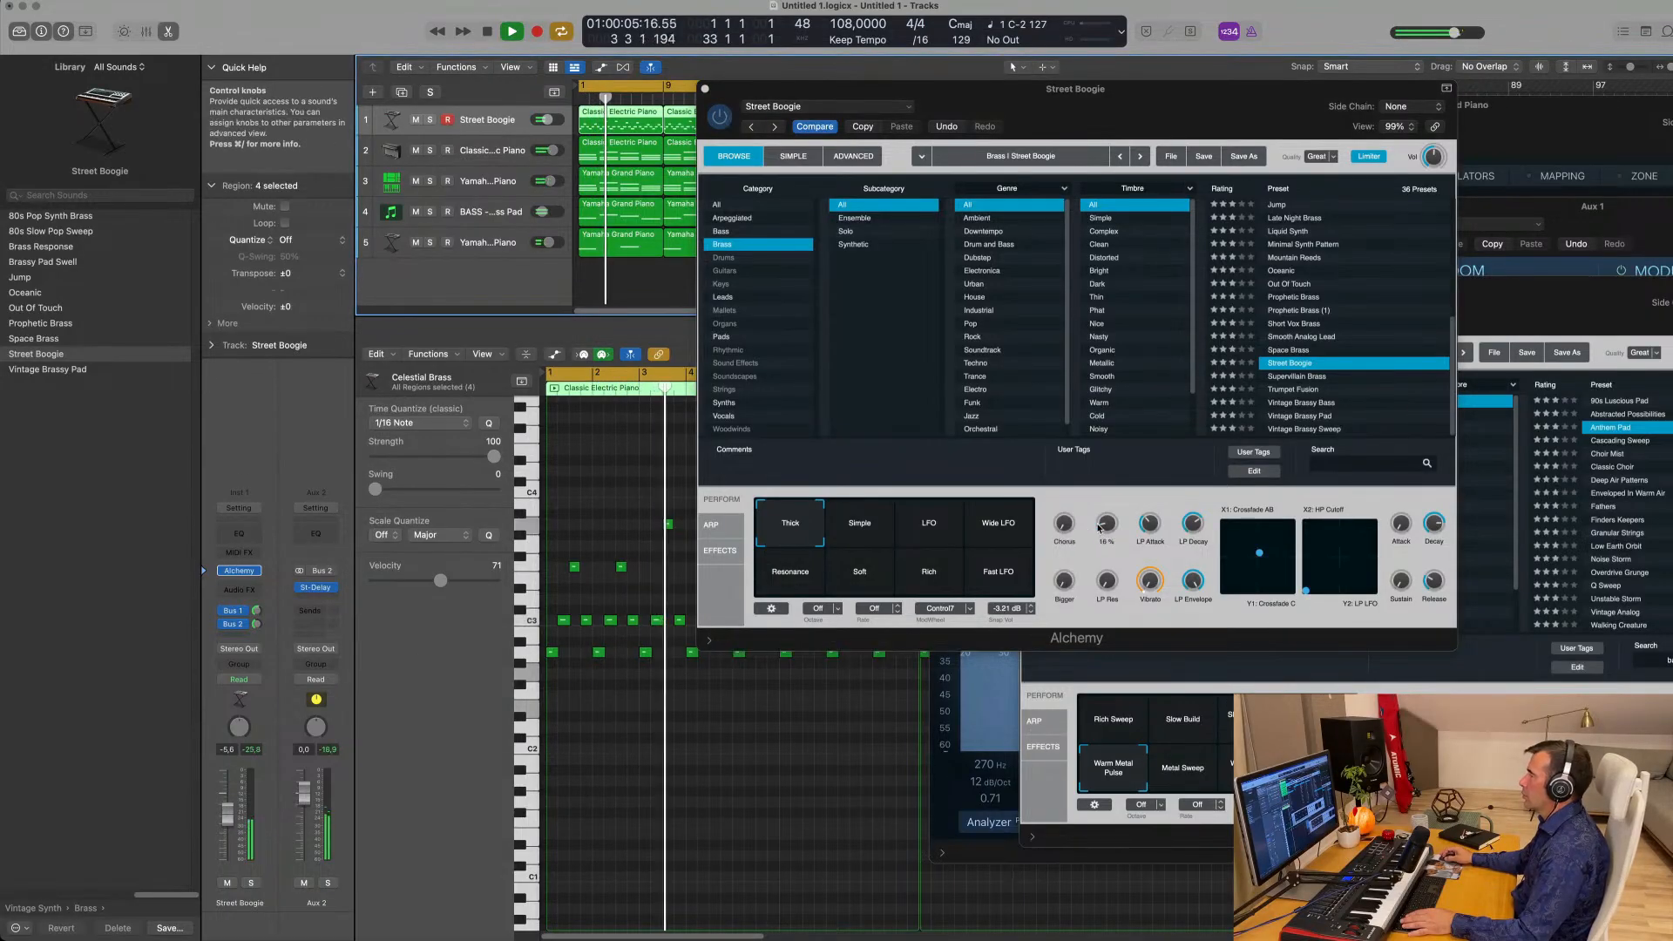
drag(1107, 515, 1107, 544)
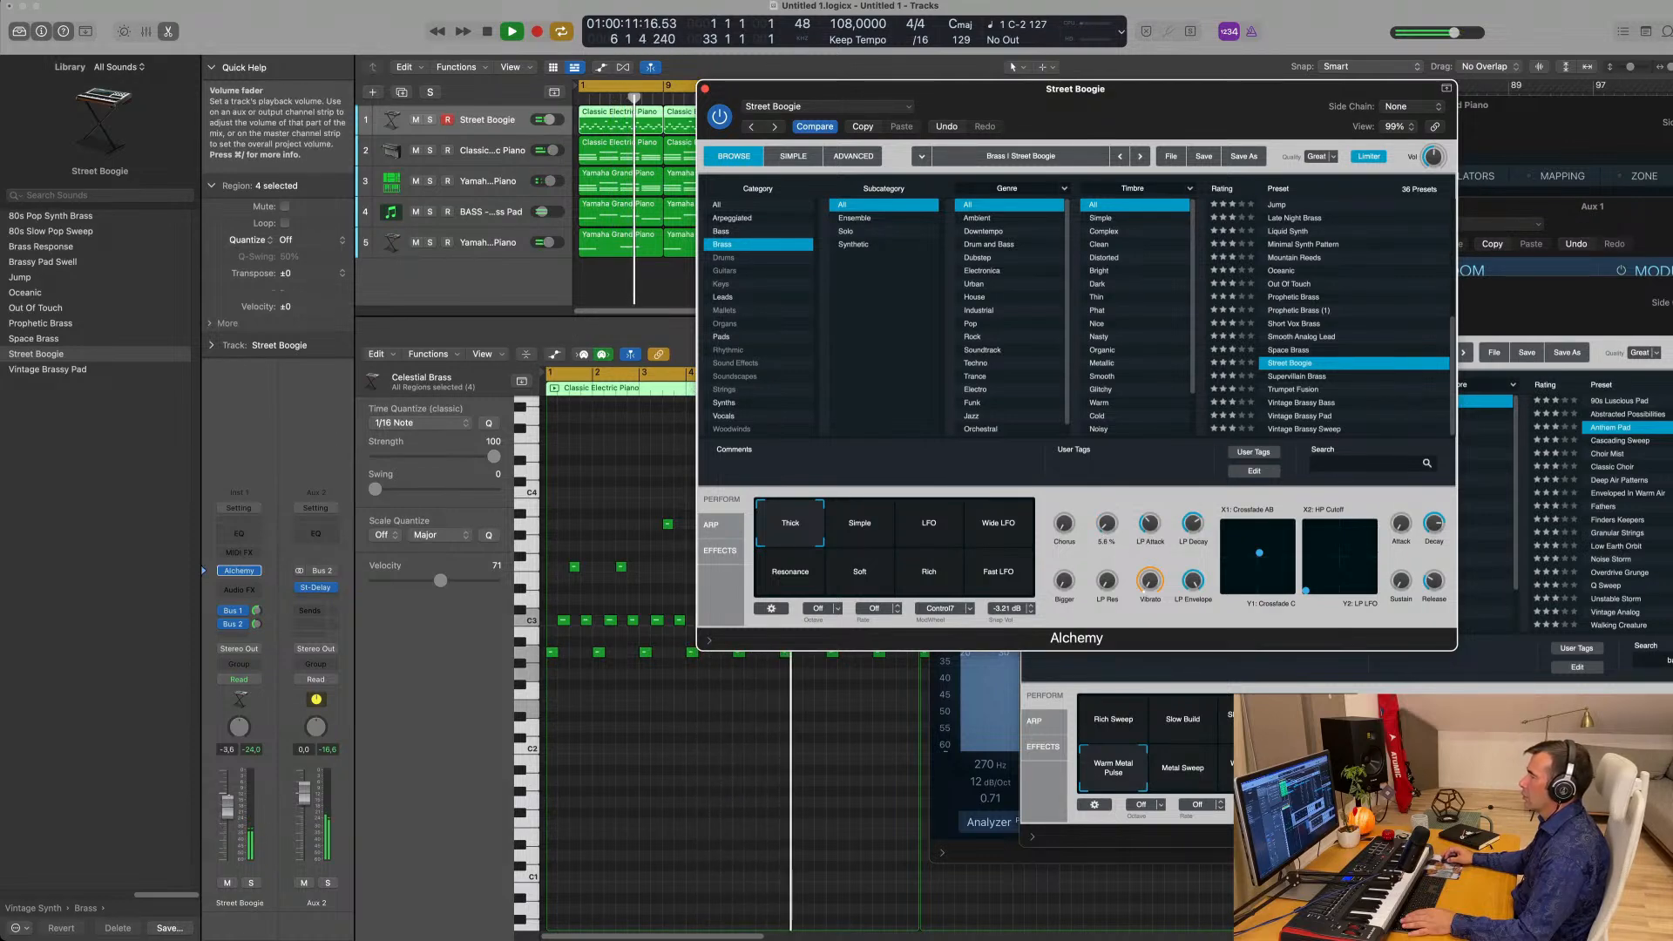
Raise the Street Boogie track's volume to -3.0 dB and set its Bus 1 send to about -10.4 dB.
drag(228, 815, 227, 803)
drag(256, 611, 257, 624)
Set Street Boogie's arpeggiator mode to Up and lower the track's volume to -9.2 dB.
click(712, 525)
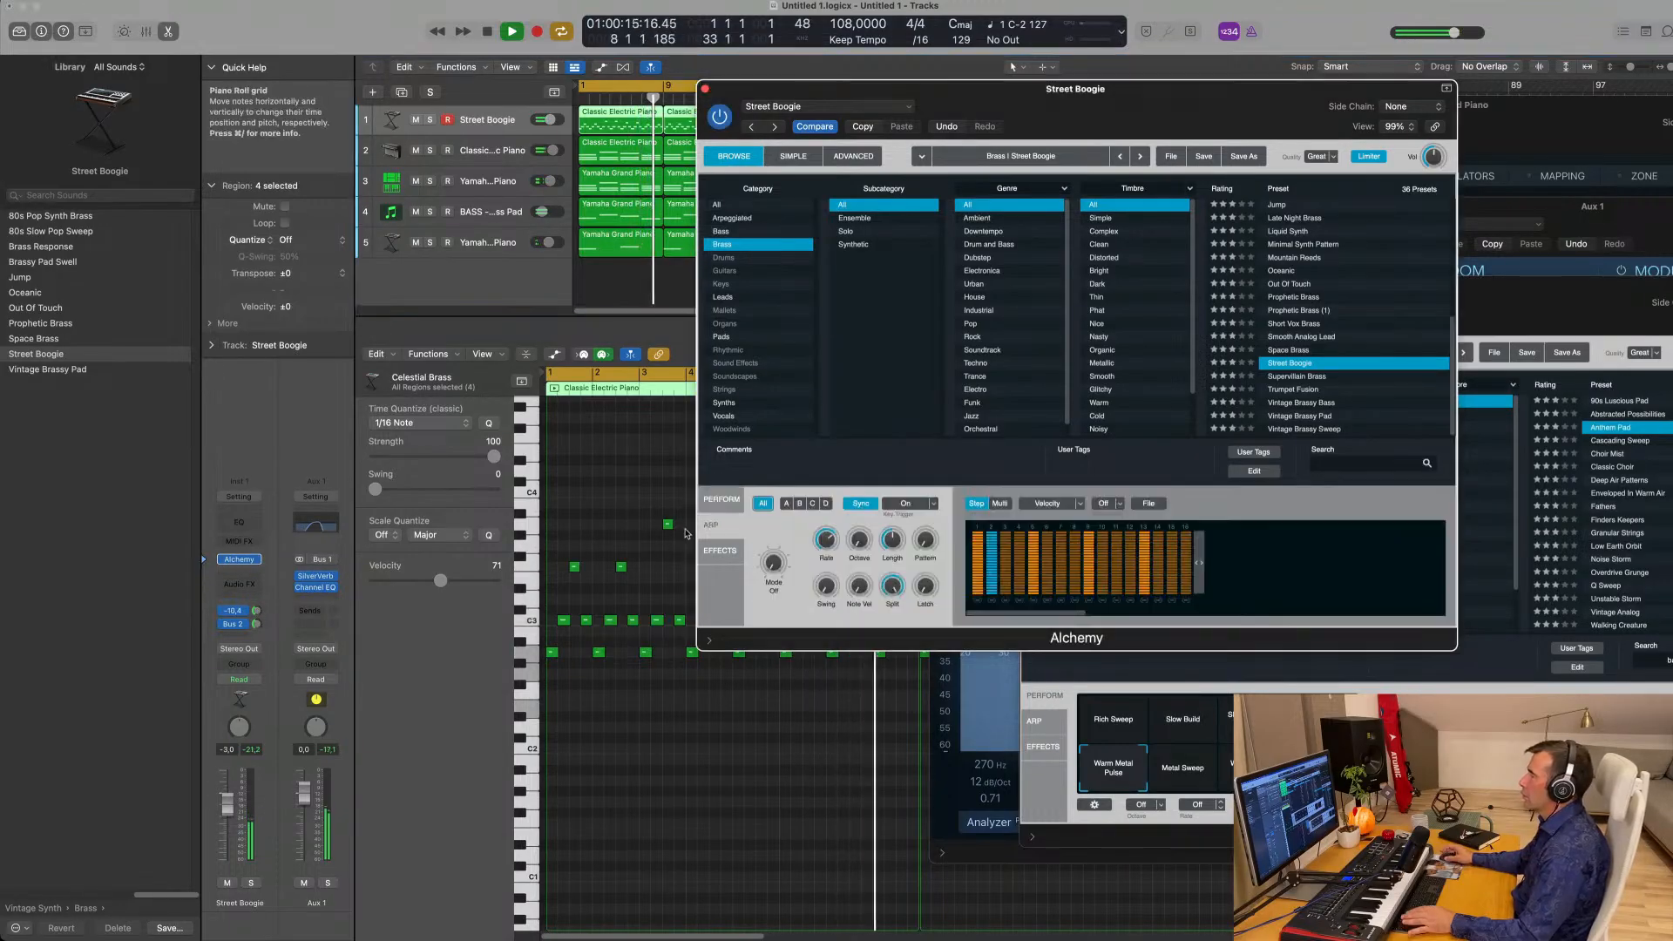
drag(773, 562, 778, 534)
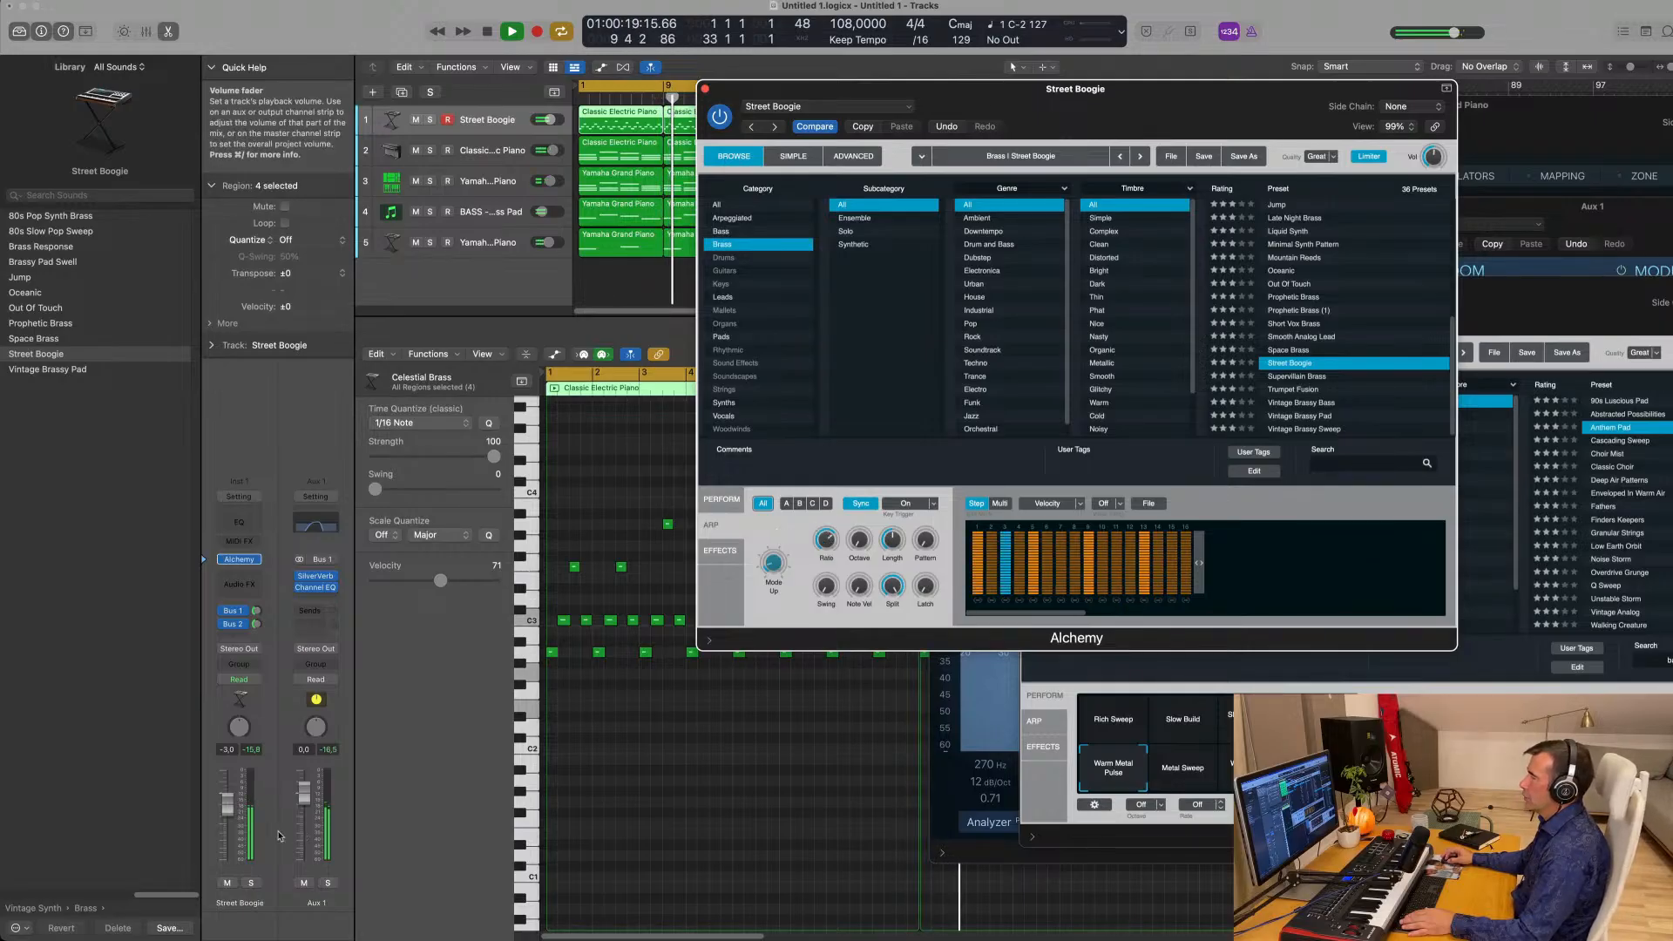
drag(228, 803, 227, 822)
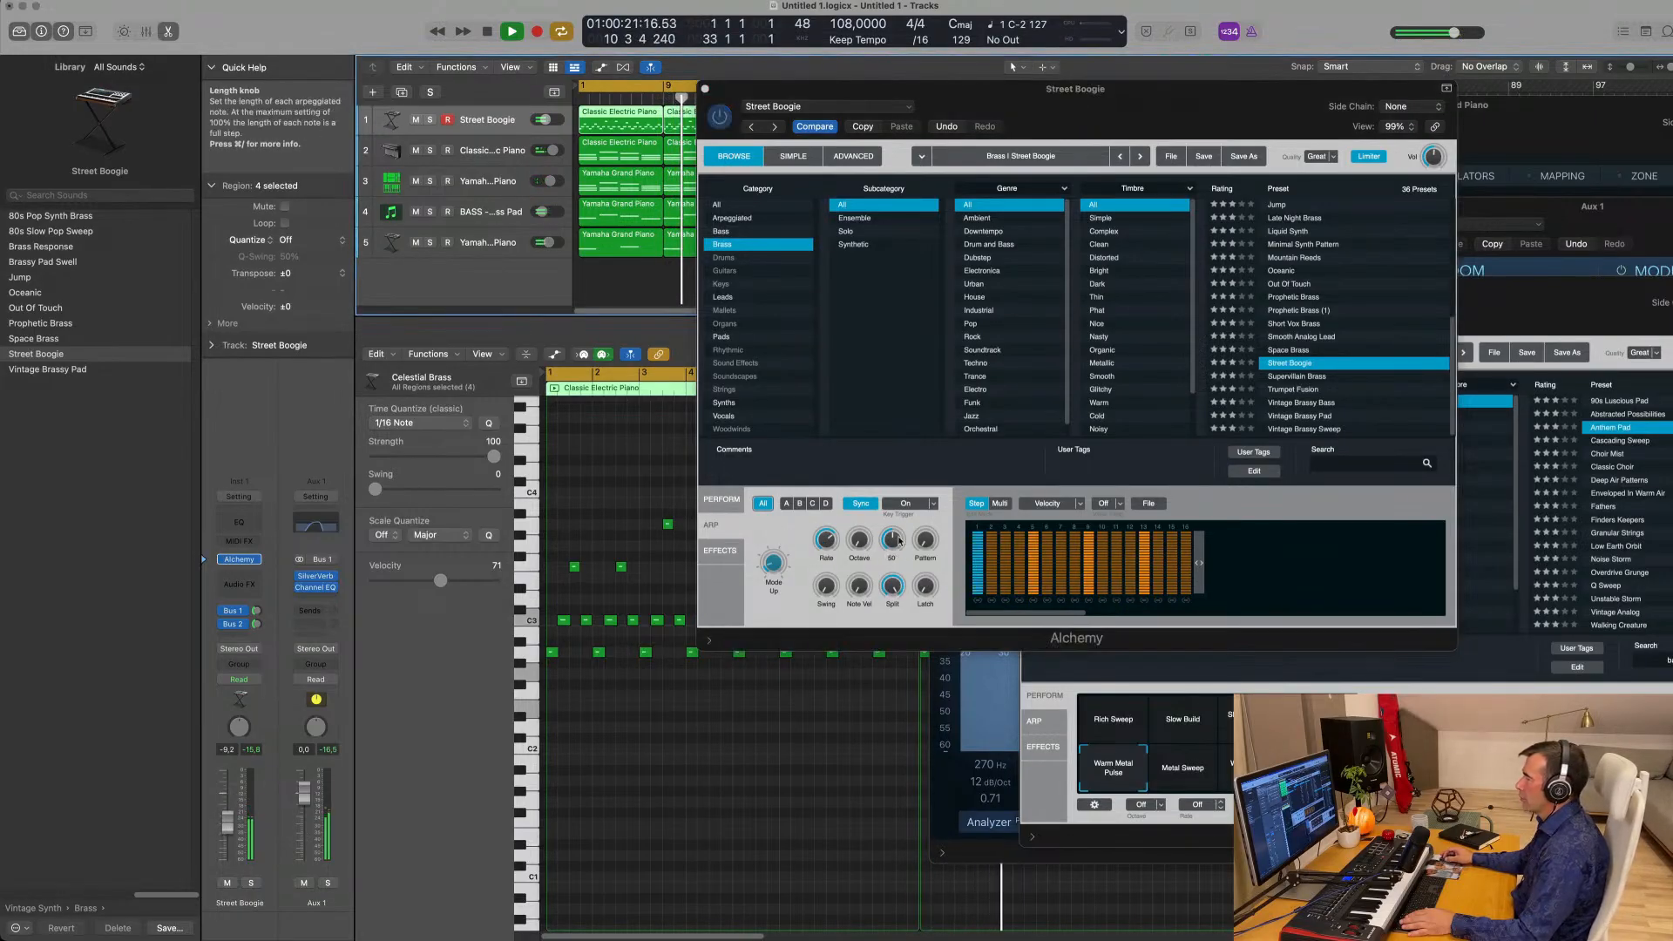
Adjust Street Boogie's arpeggiator knobs, switch its mode to Off, and raise the track's volume to about -3.2 dB.
drag(899, 540, 889, 561)
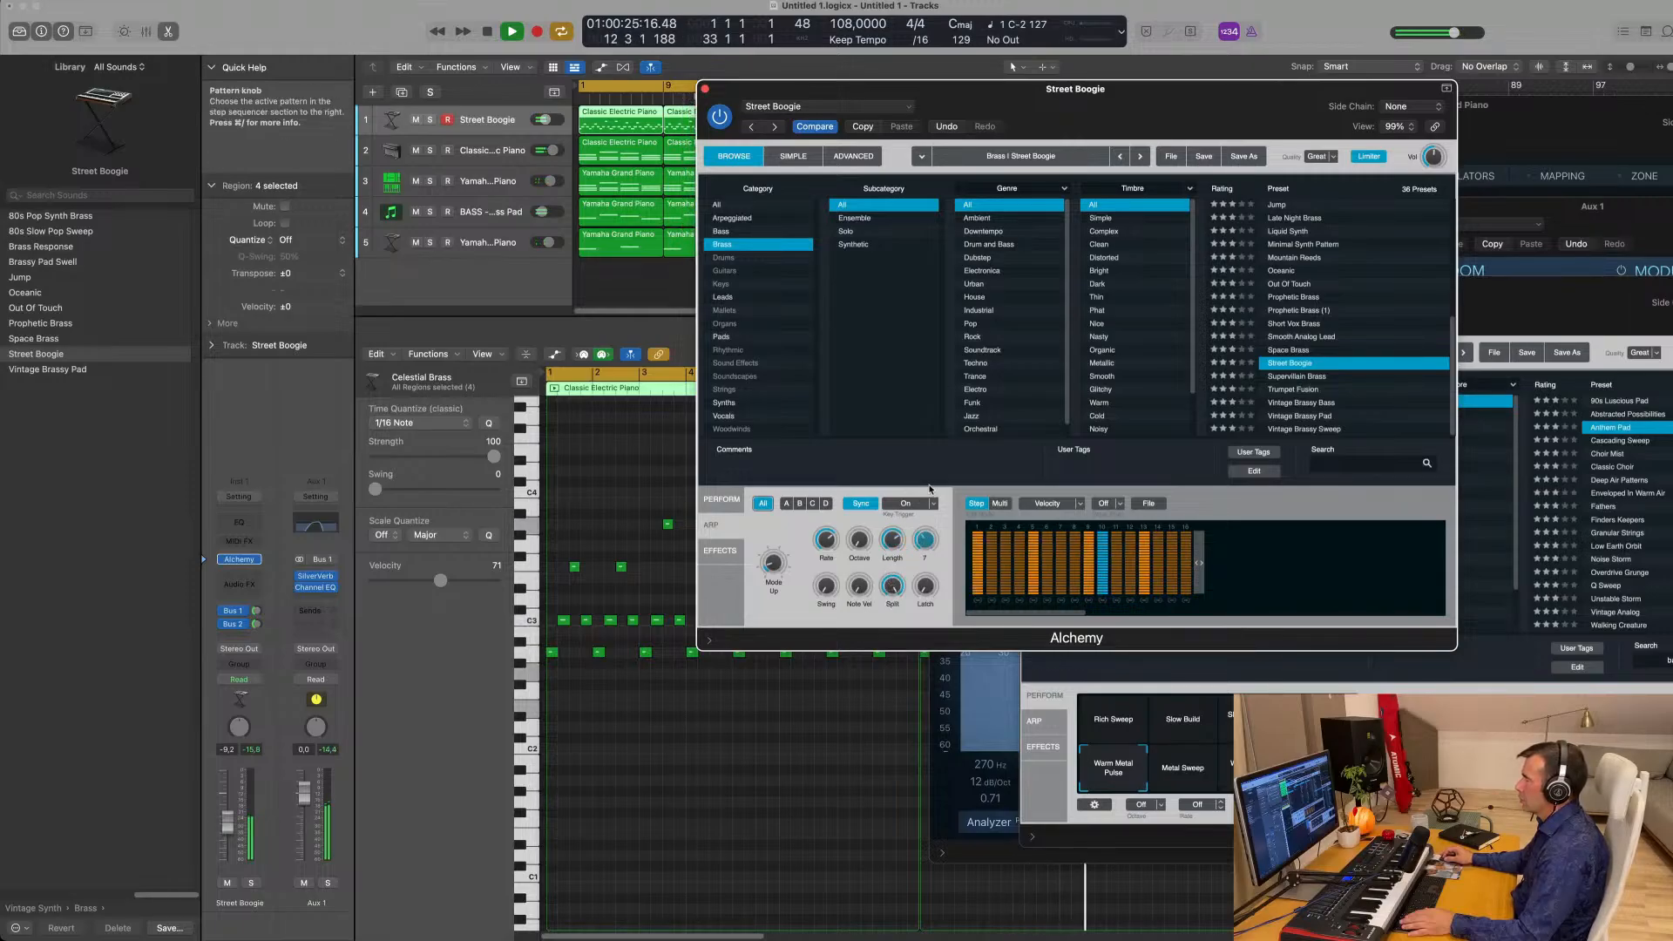
drag(926, 540, 935, 459)
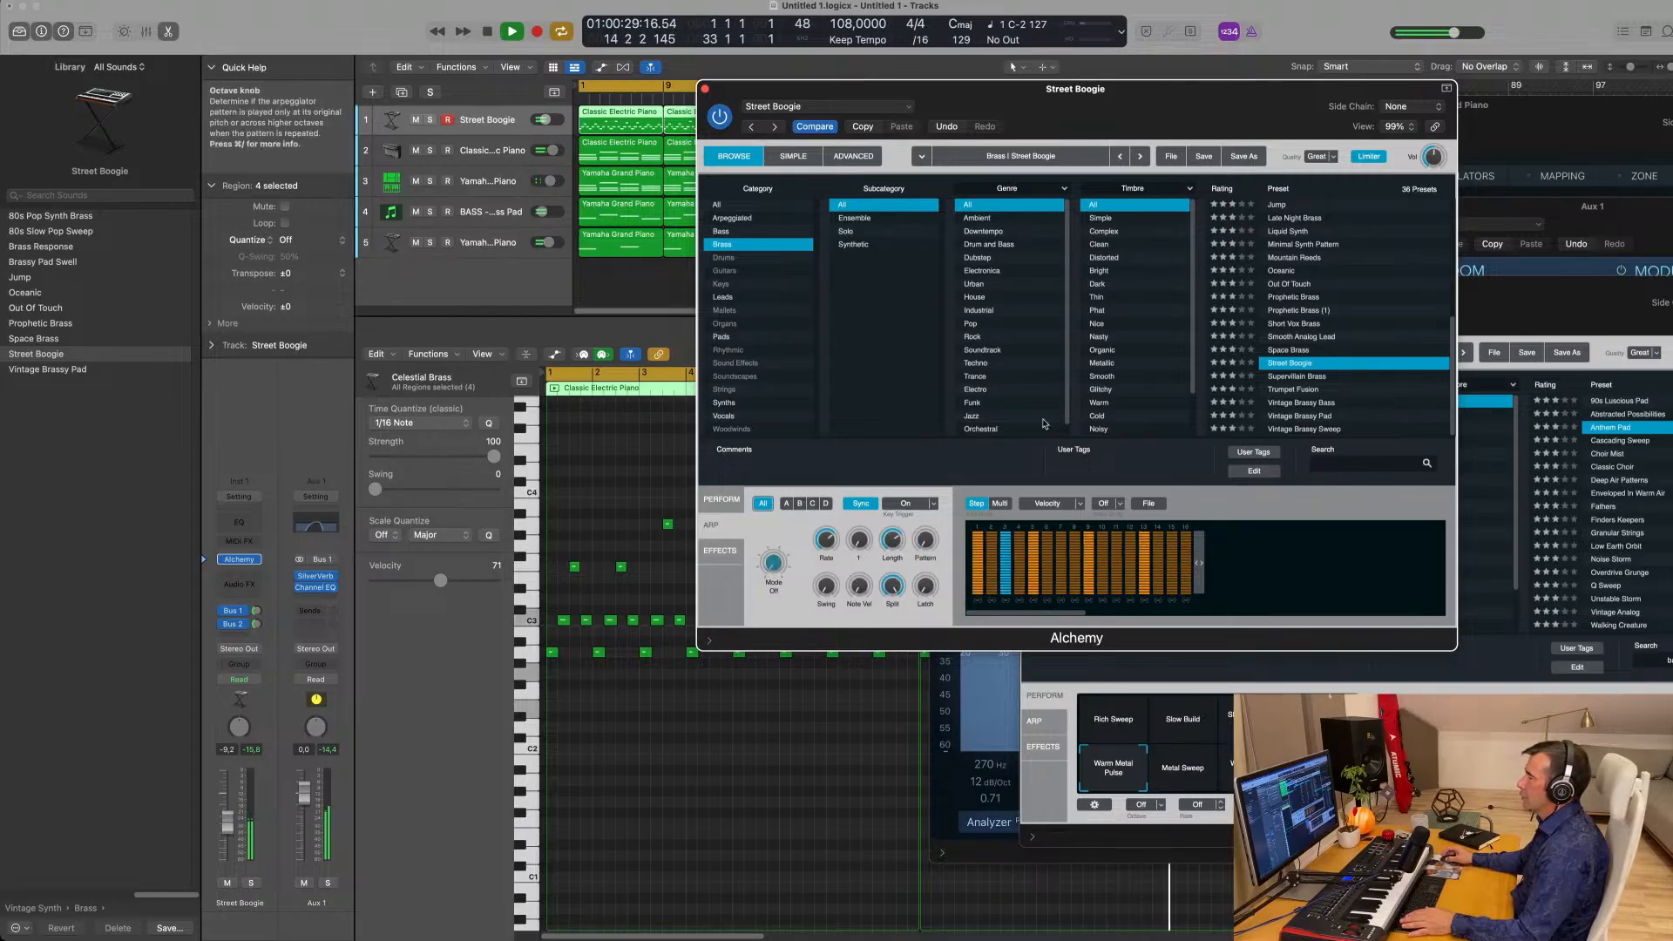
key(Return)
drag(1085, 104, 1092, 149)
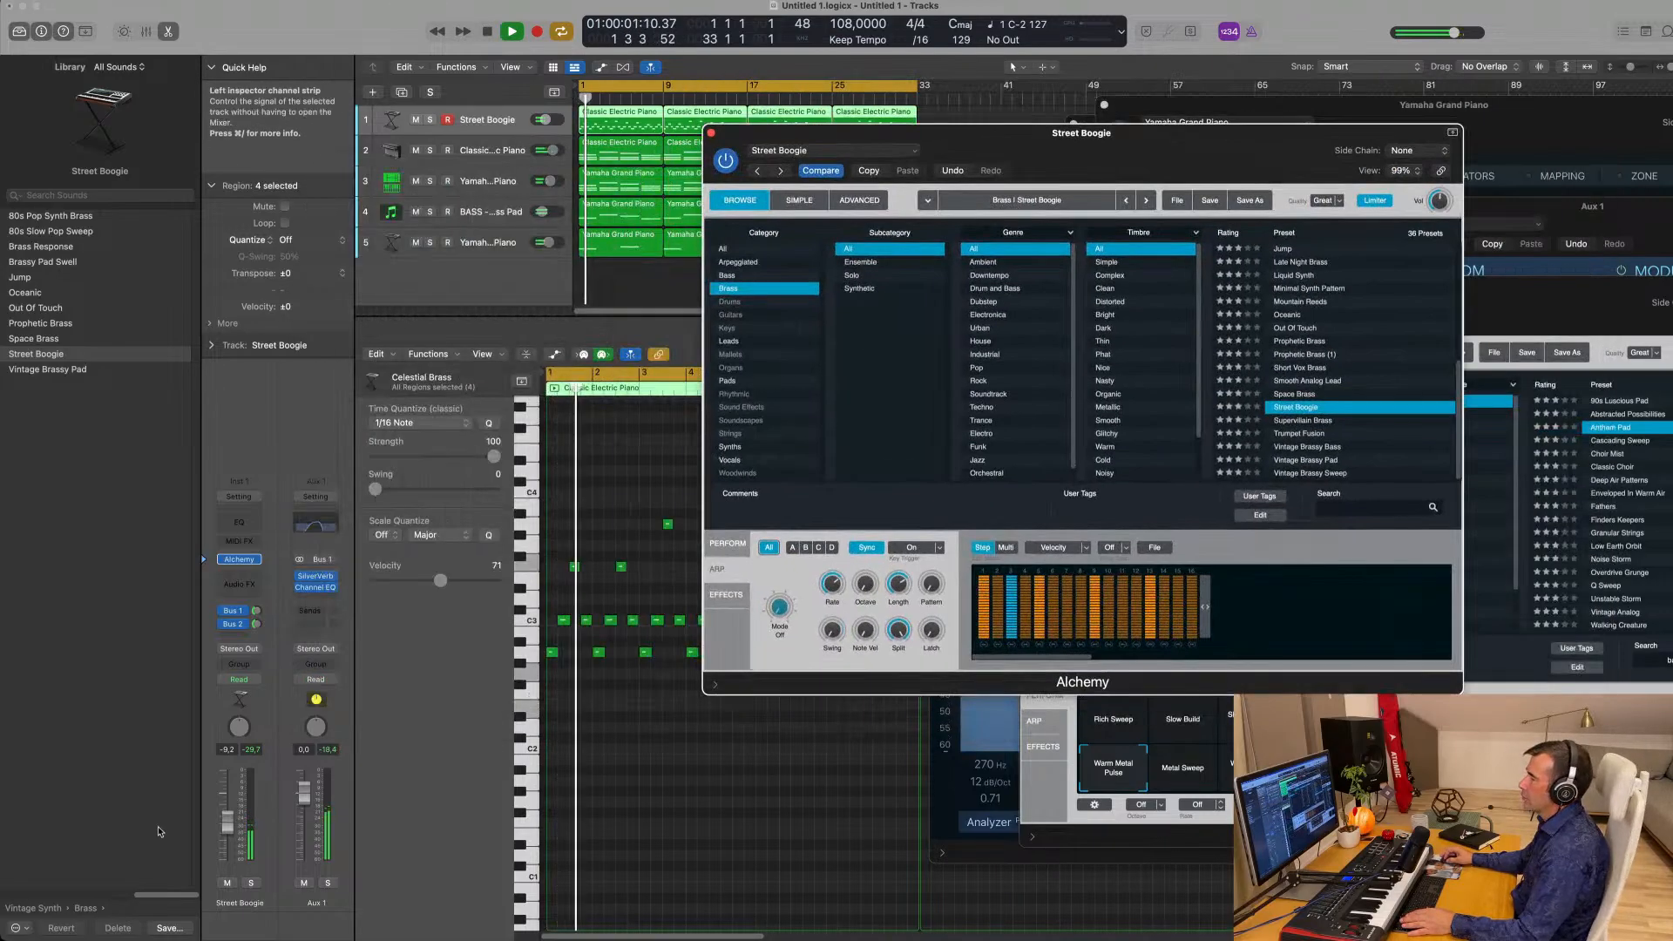
drag(228, 823, 227, 807)
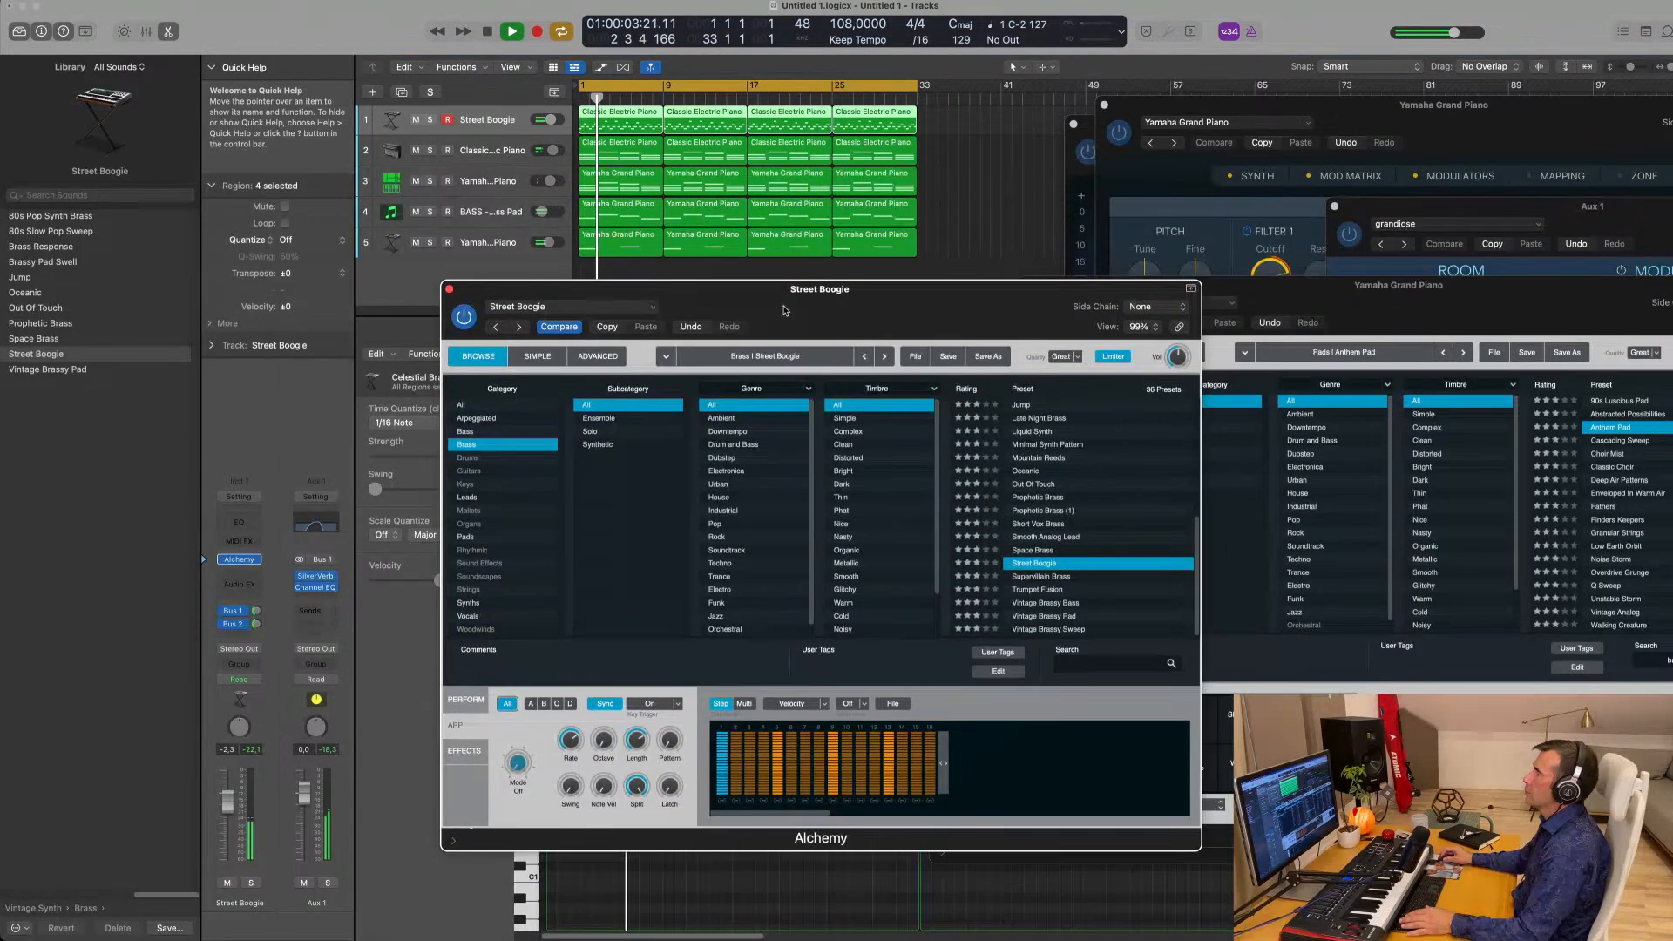
Close the Street Boogie, Yamaha Grand Piano and Anthem Pad plug-in windows and move the Classic Electric Piano window clear of the tracks.
drag(718, 134, 456, 290)
click(449, 289)
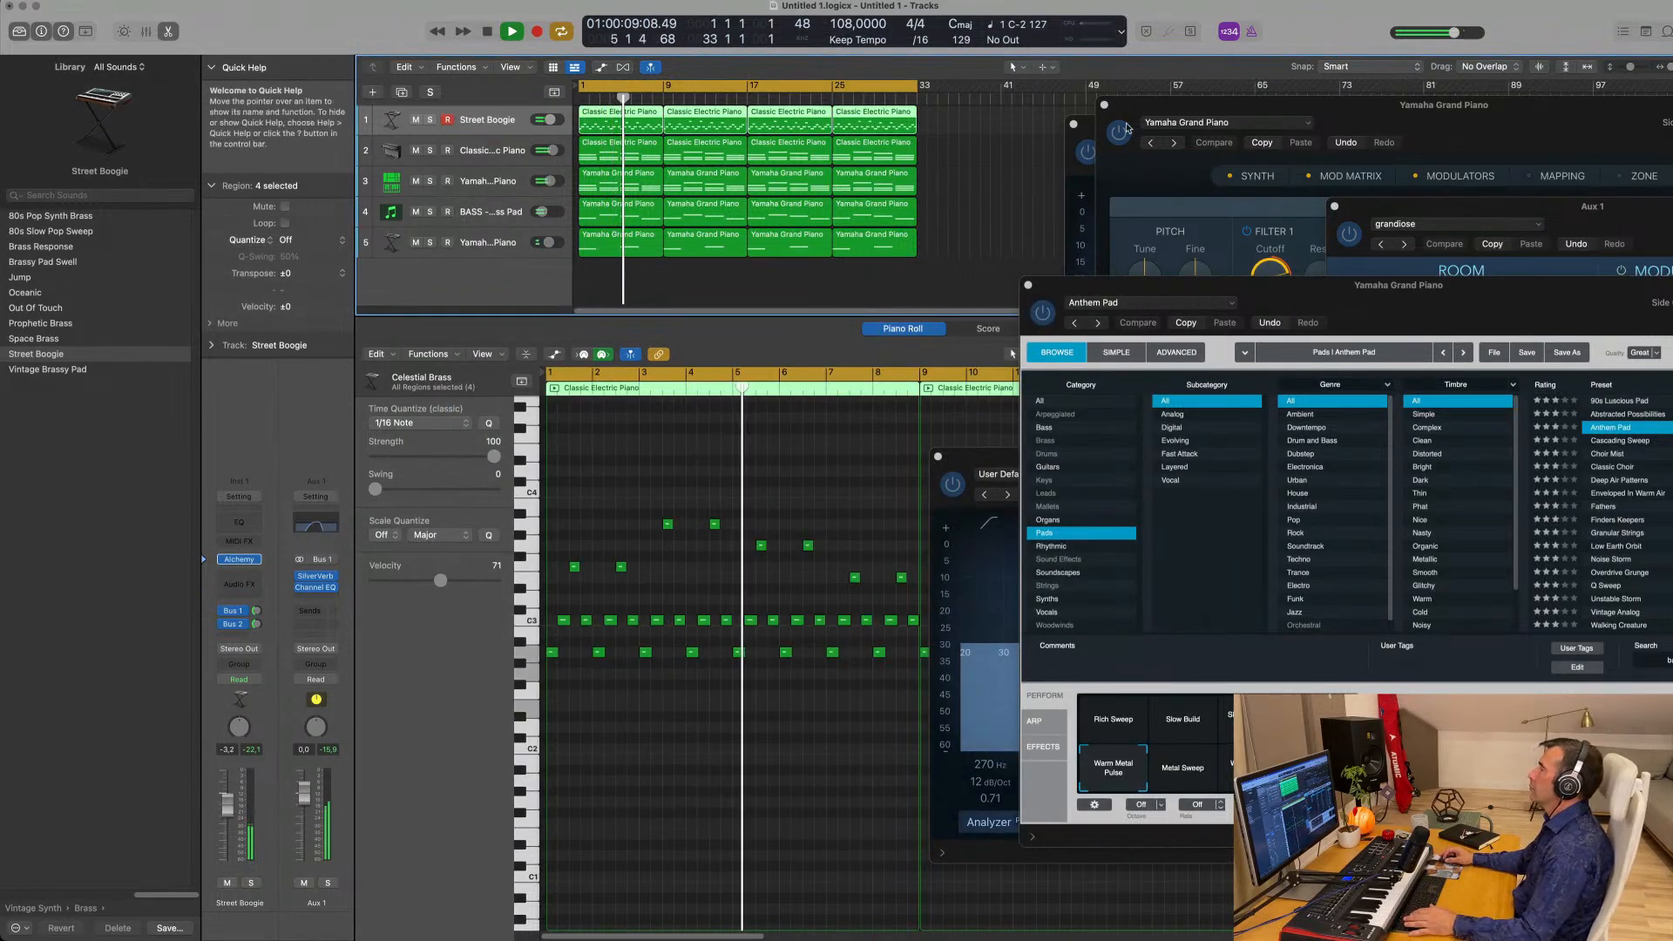
drag(1125, 105, 986, 124)
click(965, 124)
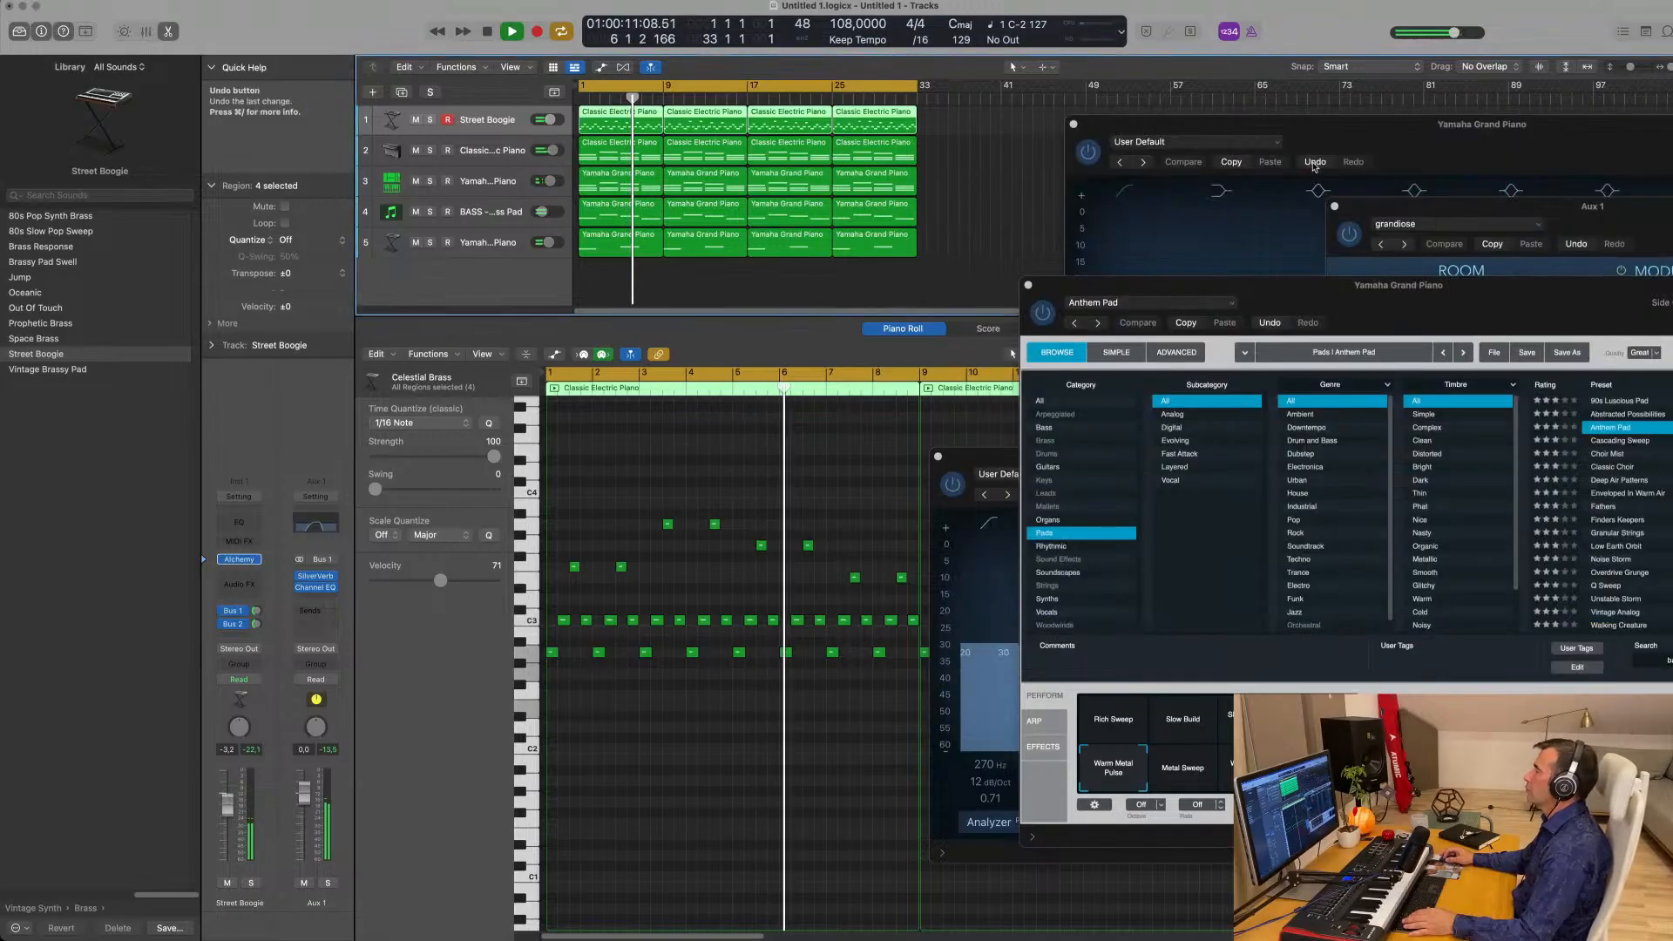
drag(1268, 131, 1015, 156)
click(792, 144)
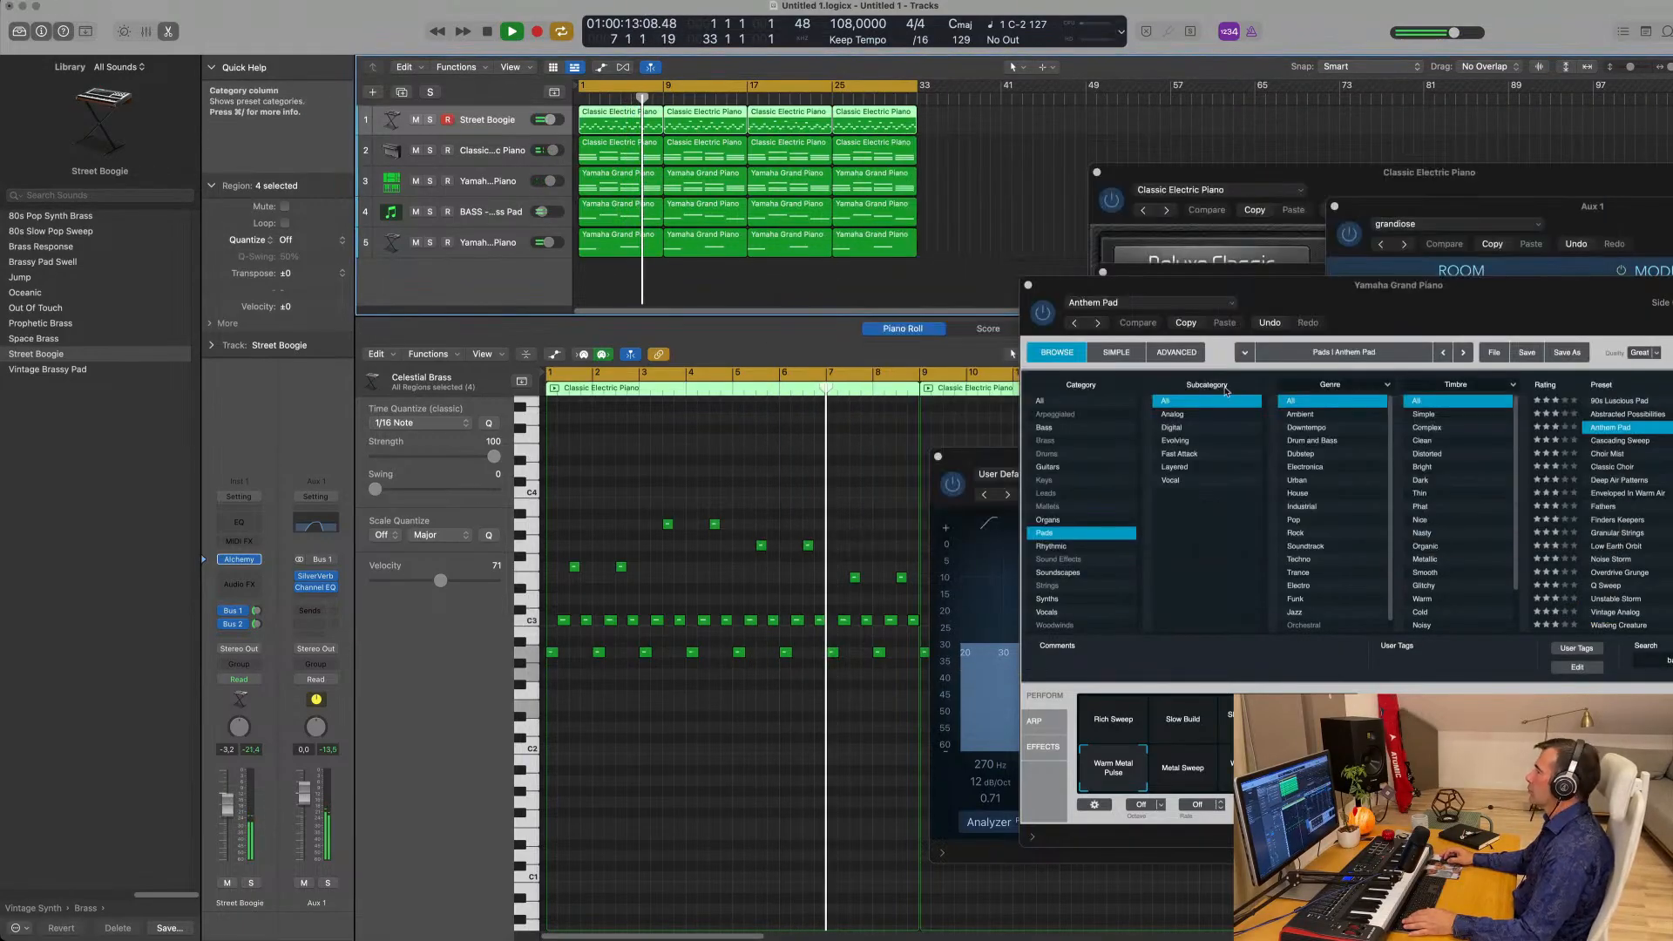
drag(1035, 289, 767, 312)
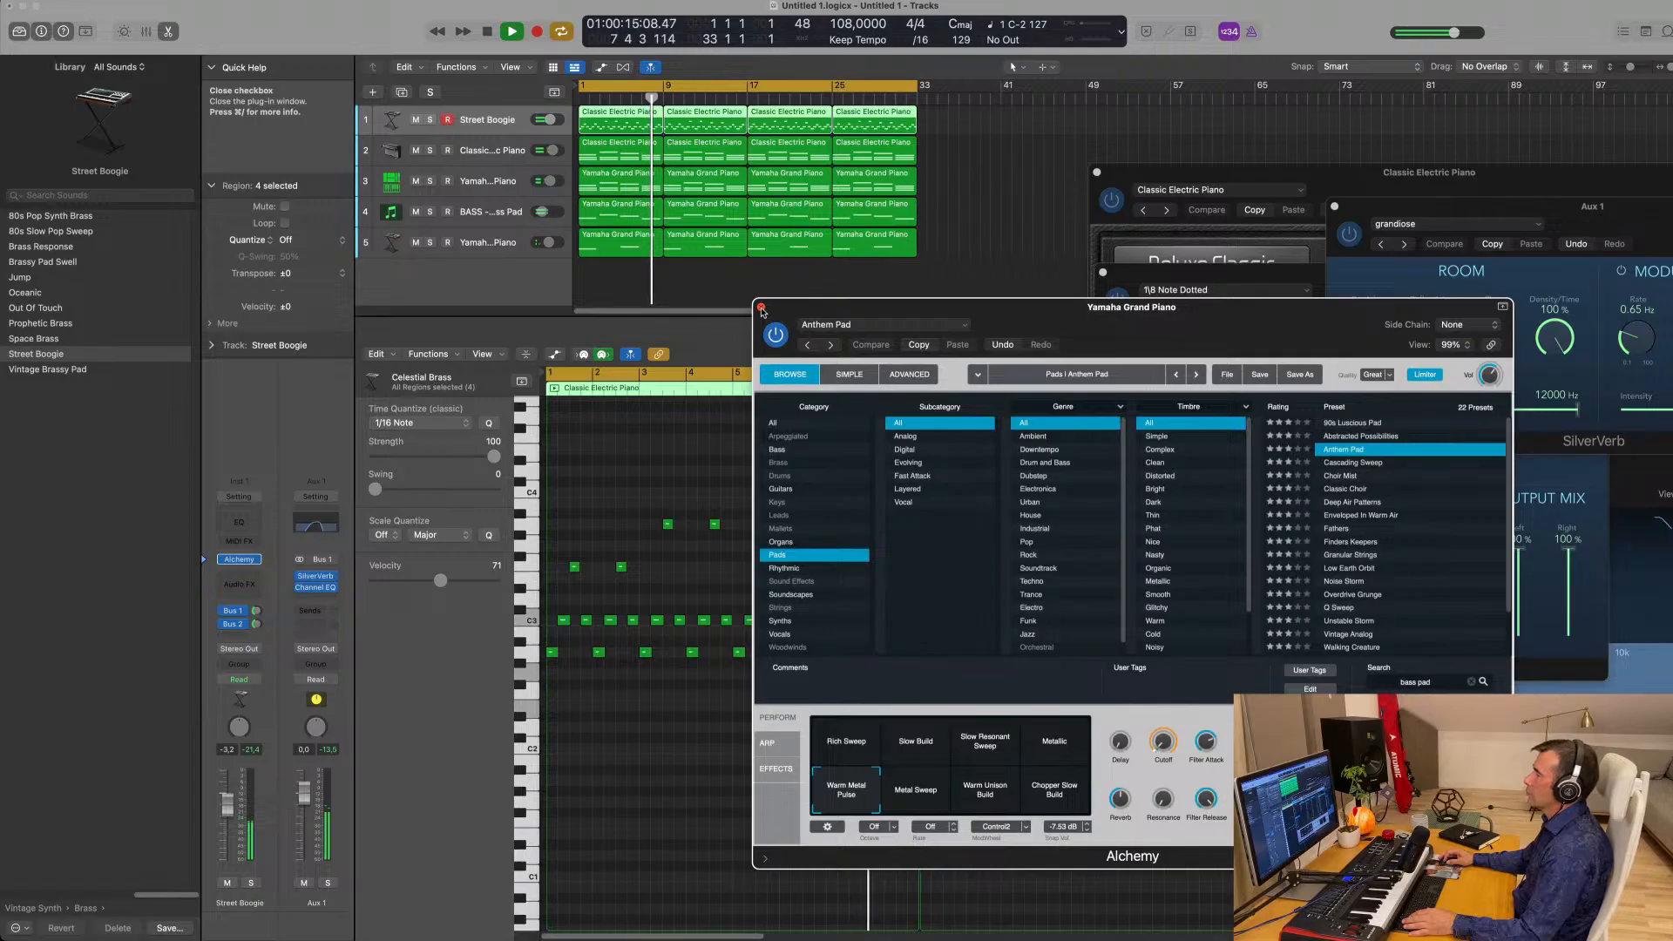
click(762, 310)
drag(1330, 167, 1095, 421)
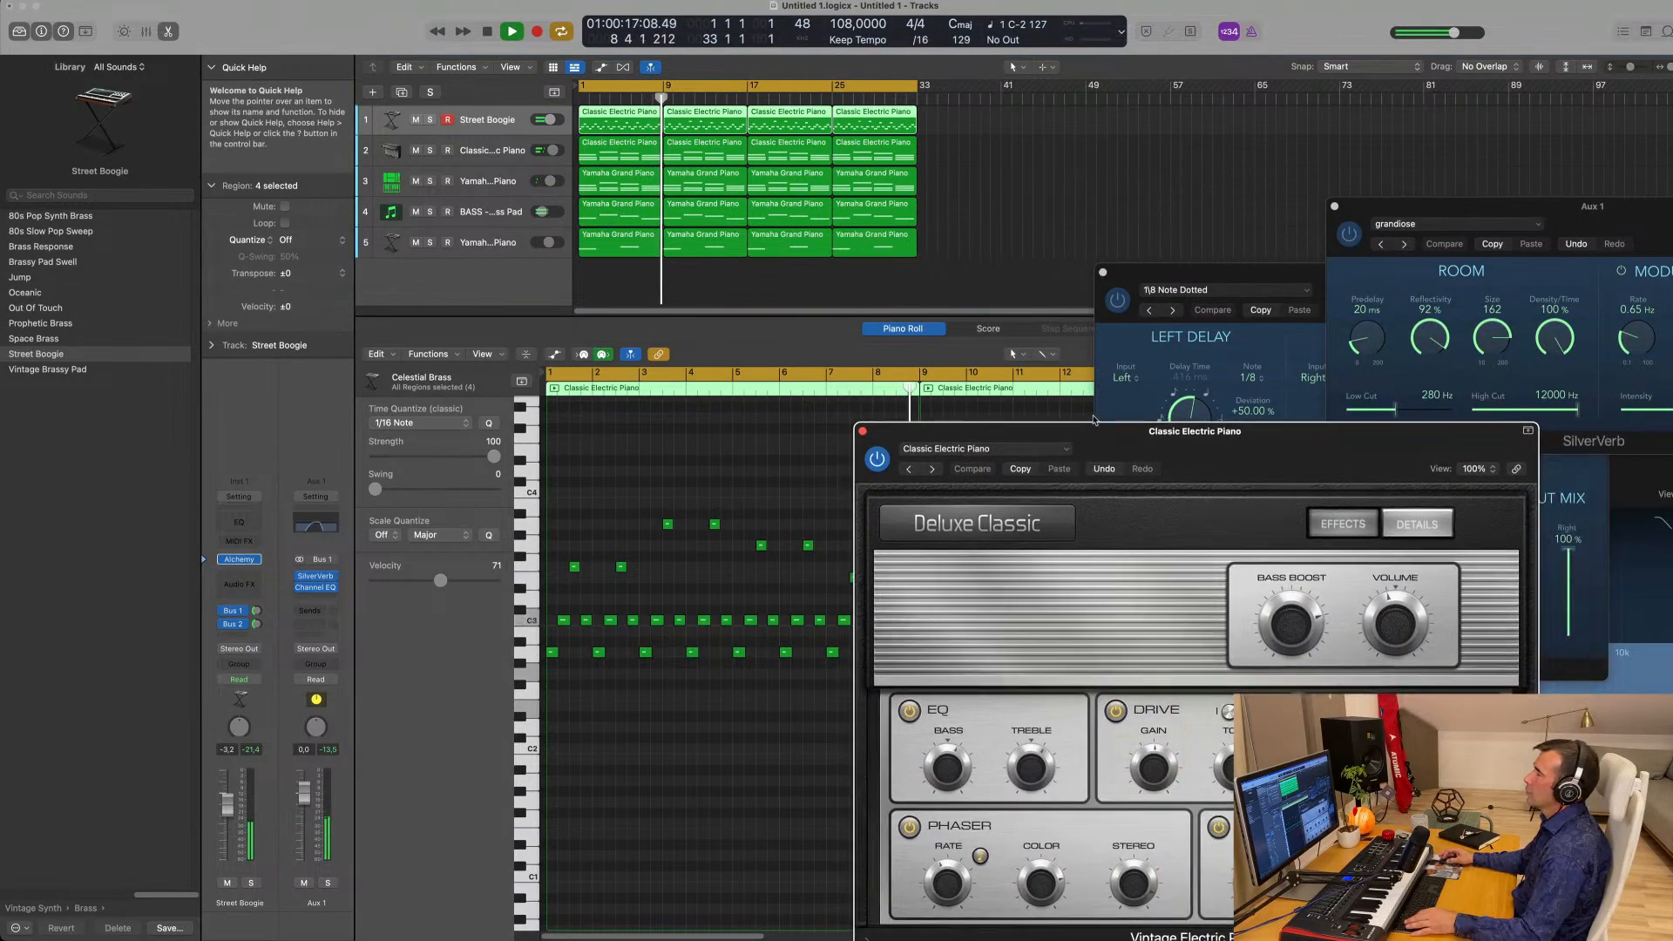
Close the piano roll pane and add a track with duplicate settings below the Yamaha Grand Piano on track 3.
scroll(952, 228, down, 1)
scroll(765, 261, down, 1)
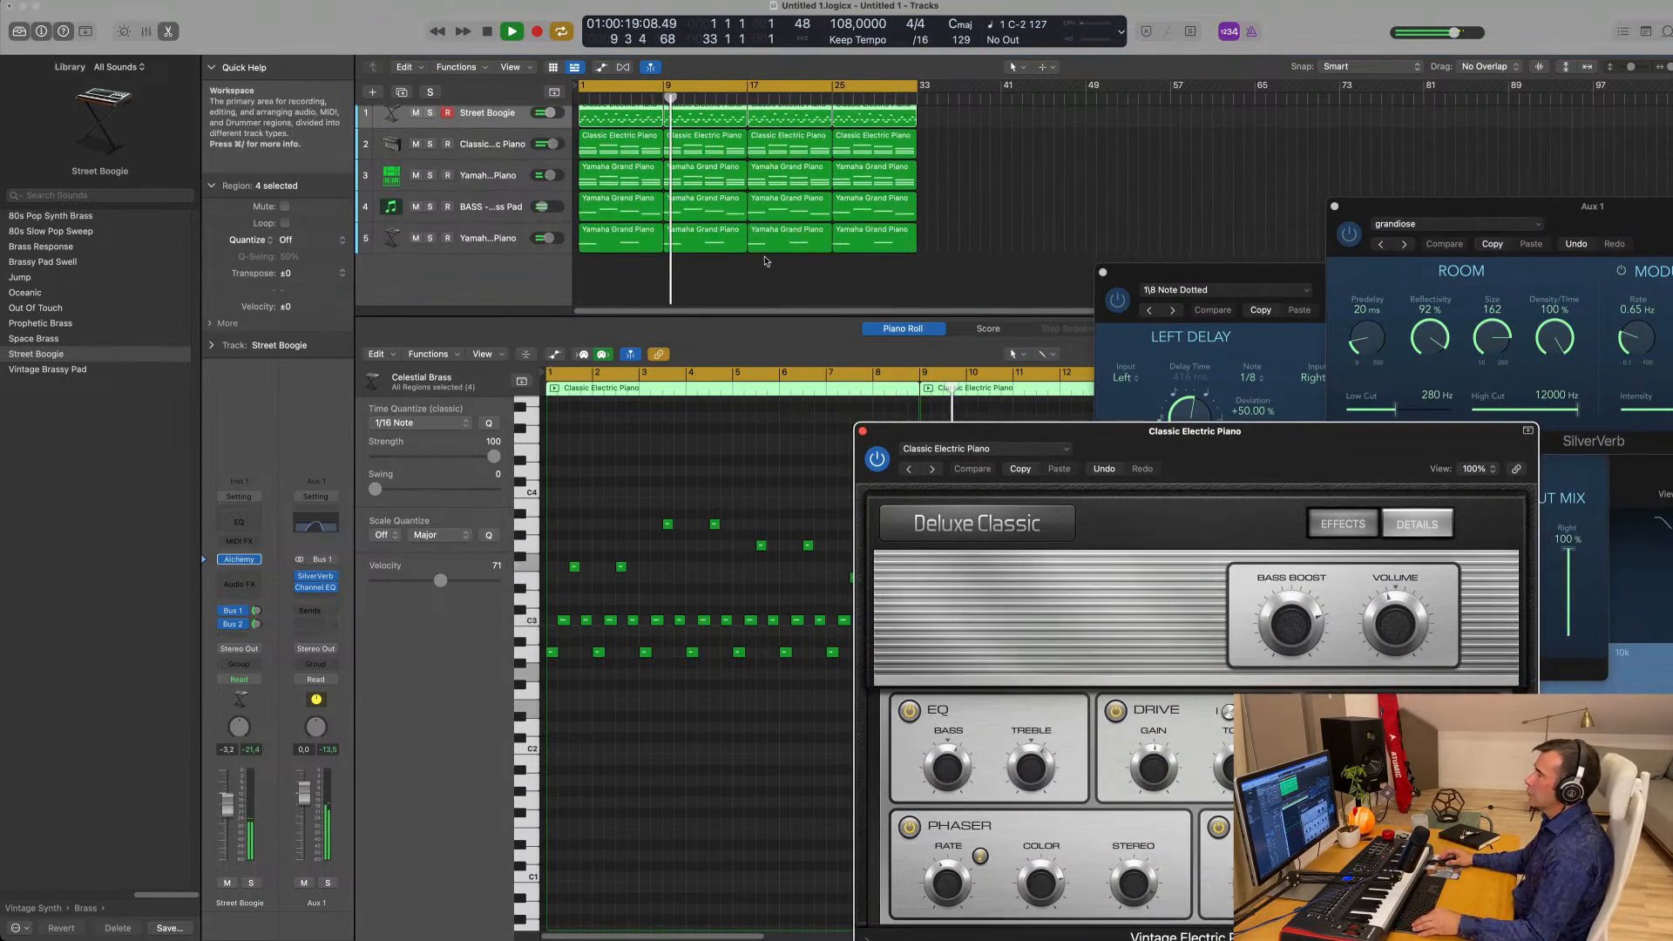
scroll(765, 261, down, 2)
key(x)
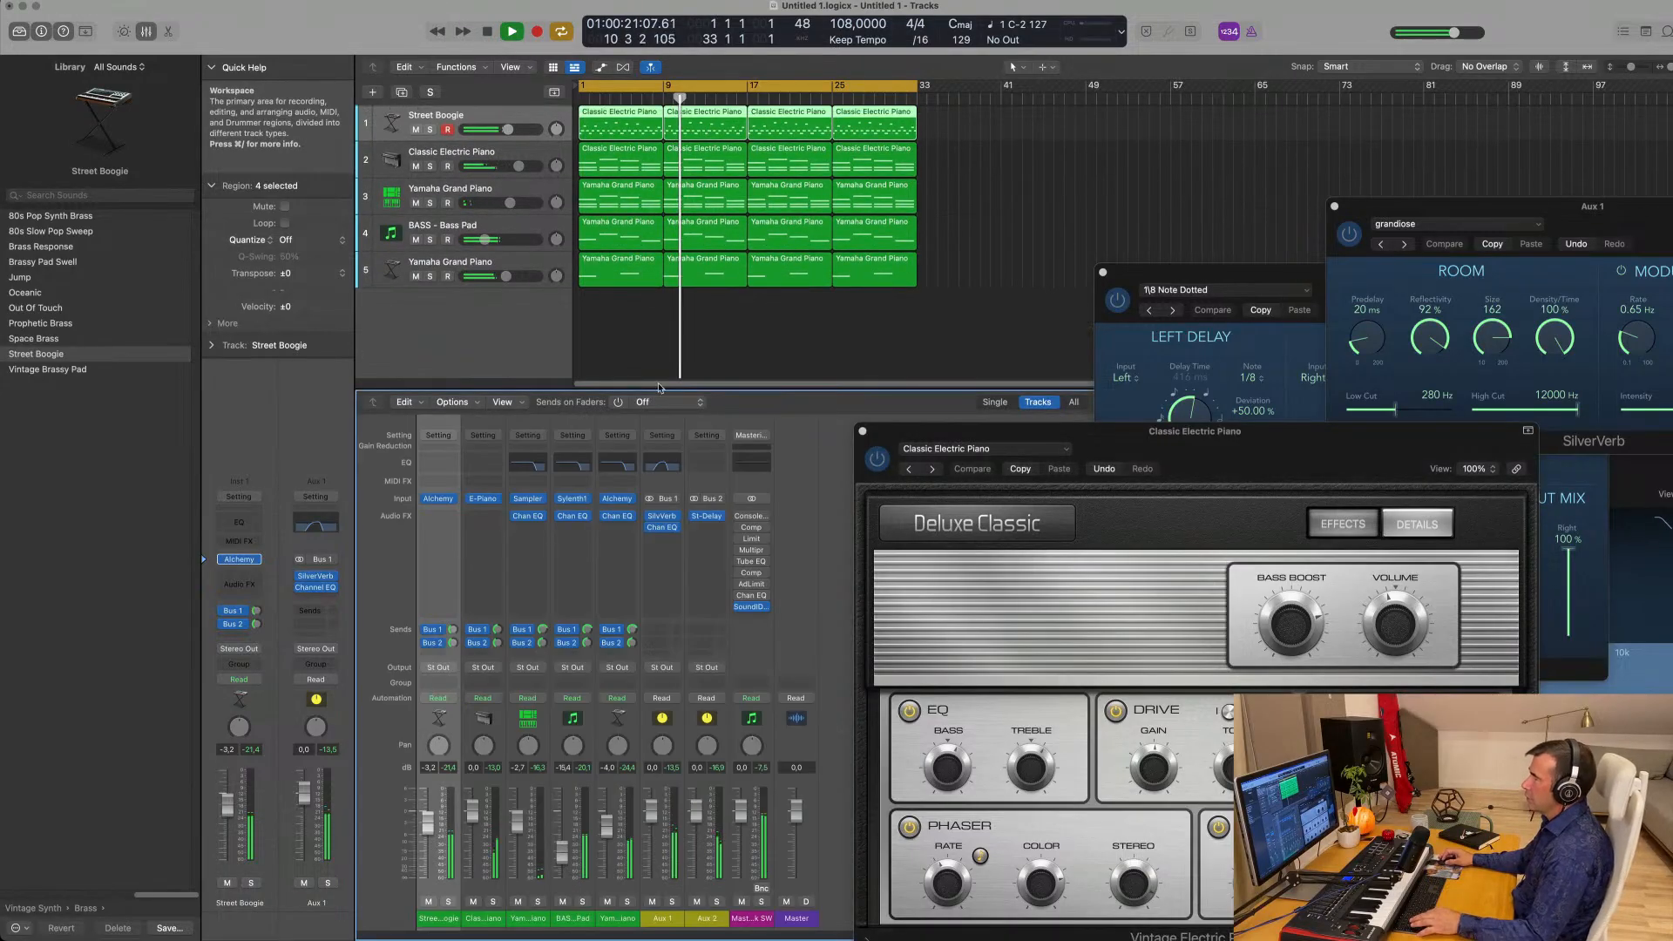
key(x)
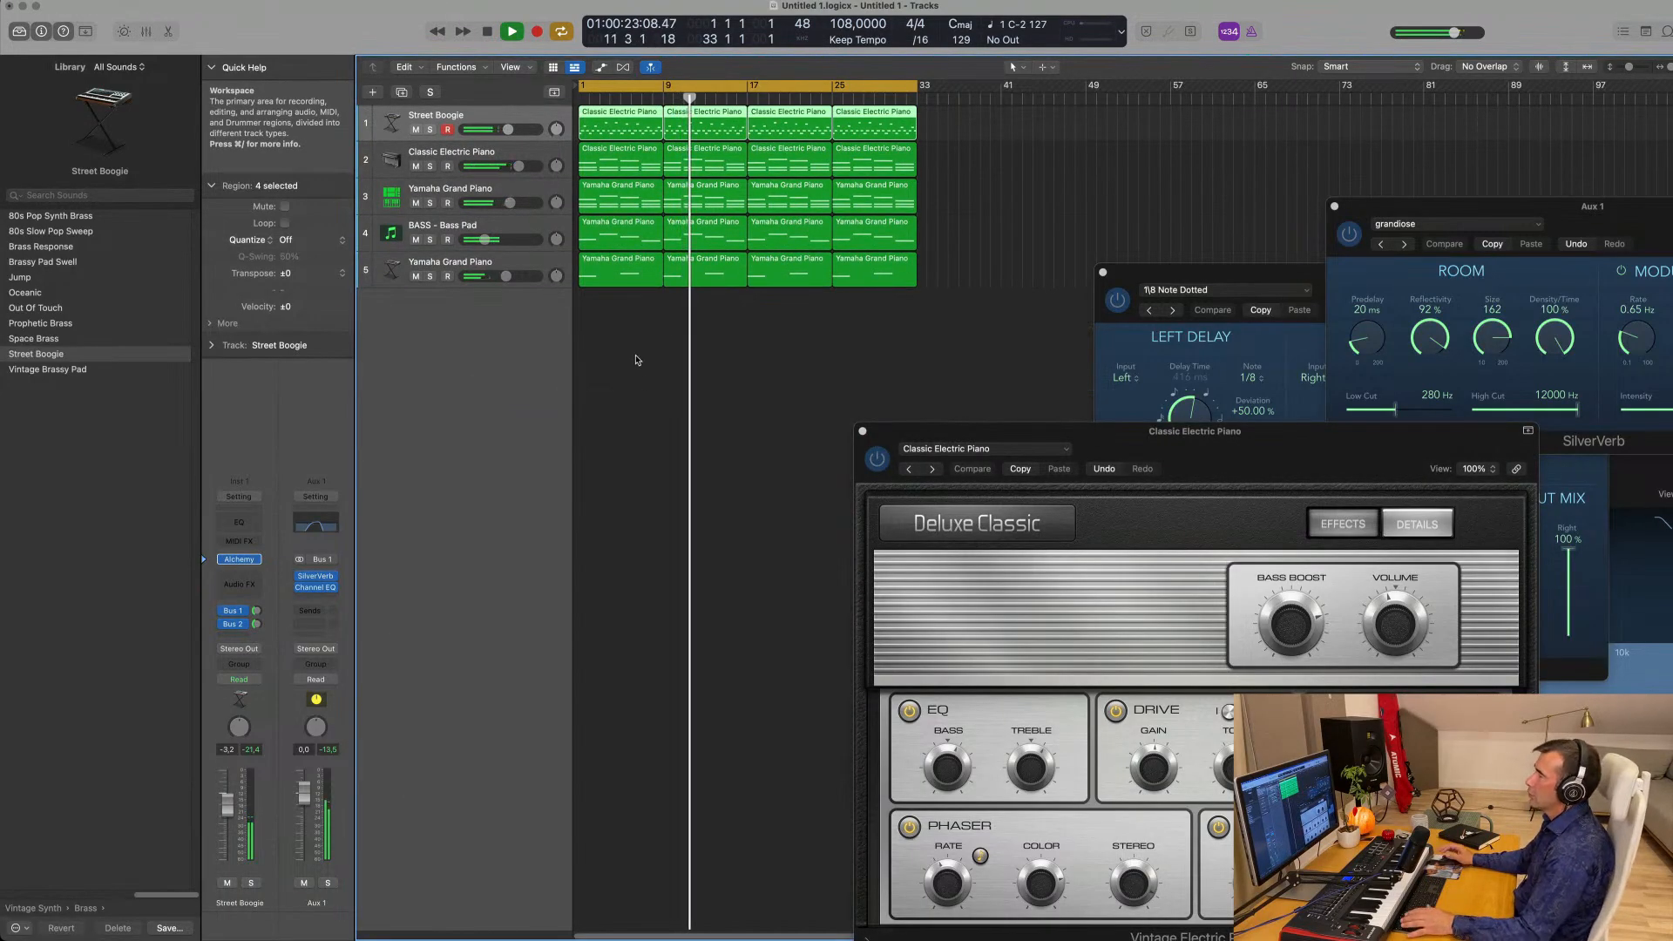
click(447, 190)
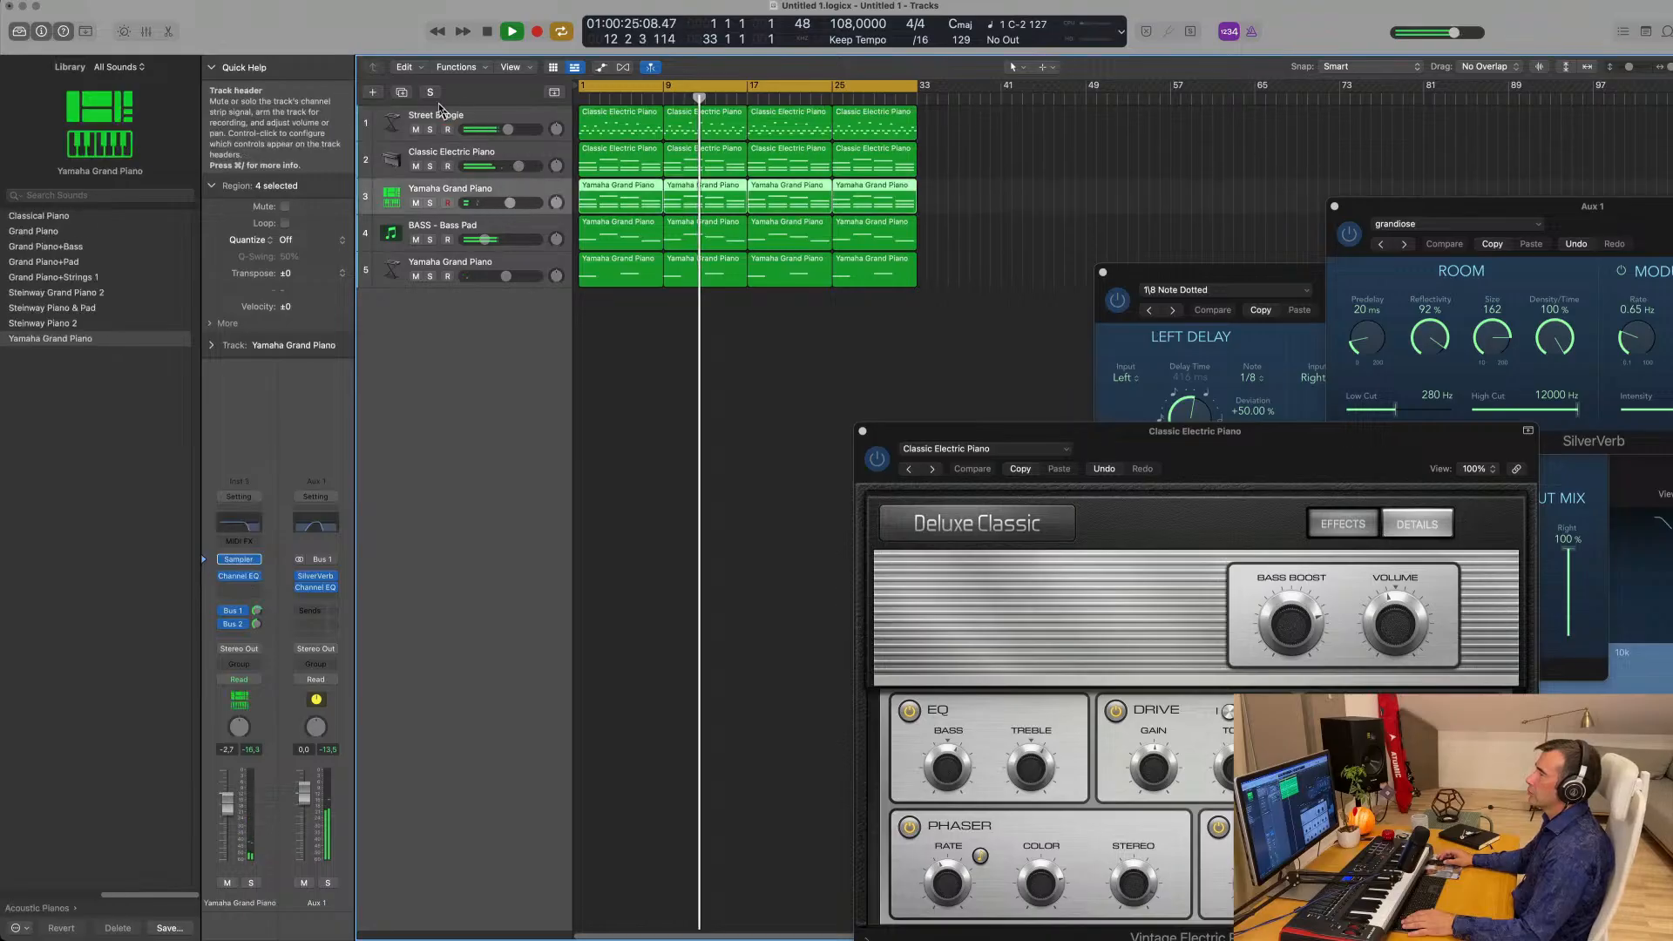
click(401, 91)
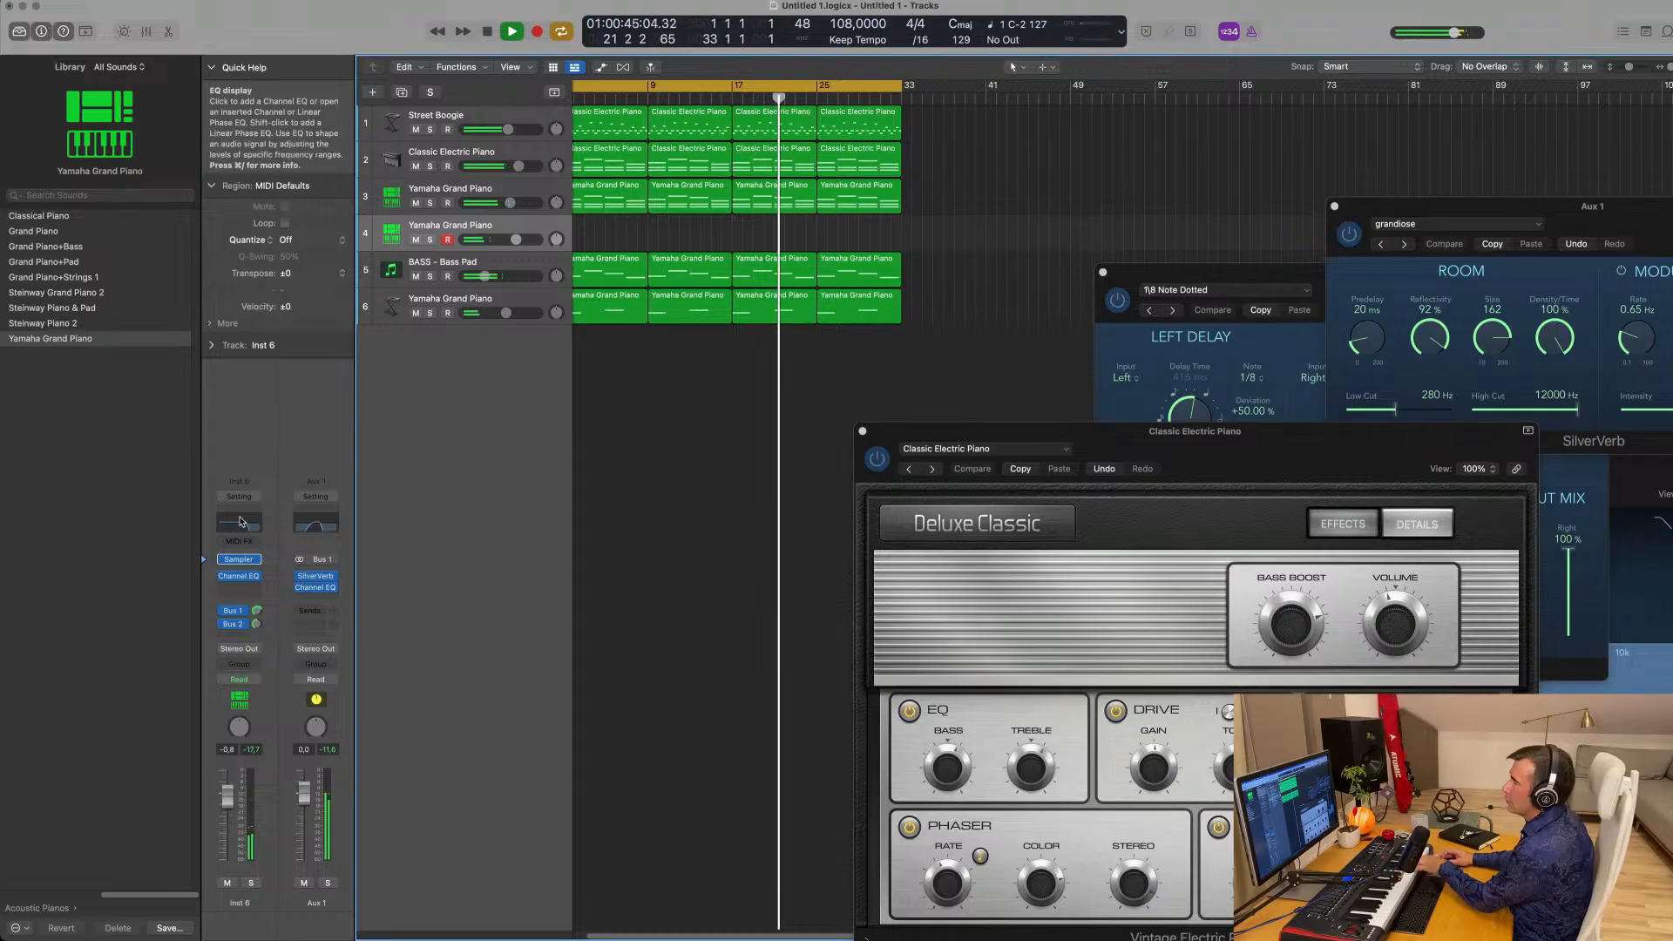
Flatten the new piano track's Channel EQ and set its Bus 1 send to about -4.4 dB and its volume to -2.2 dB.
click(239, 576)
drag(1138, 199, 1143, 305)
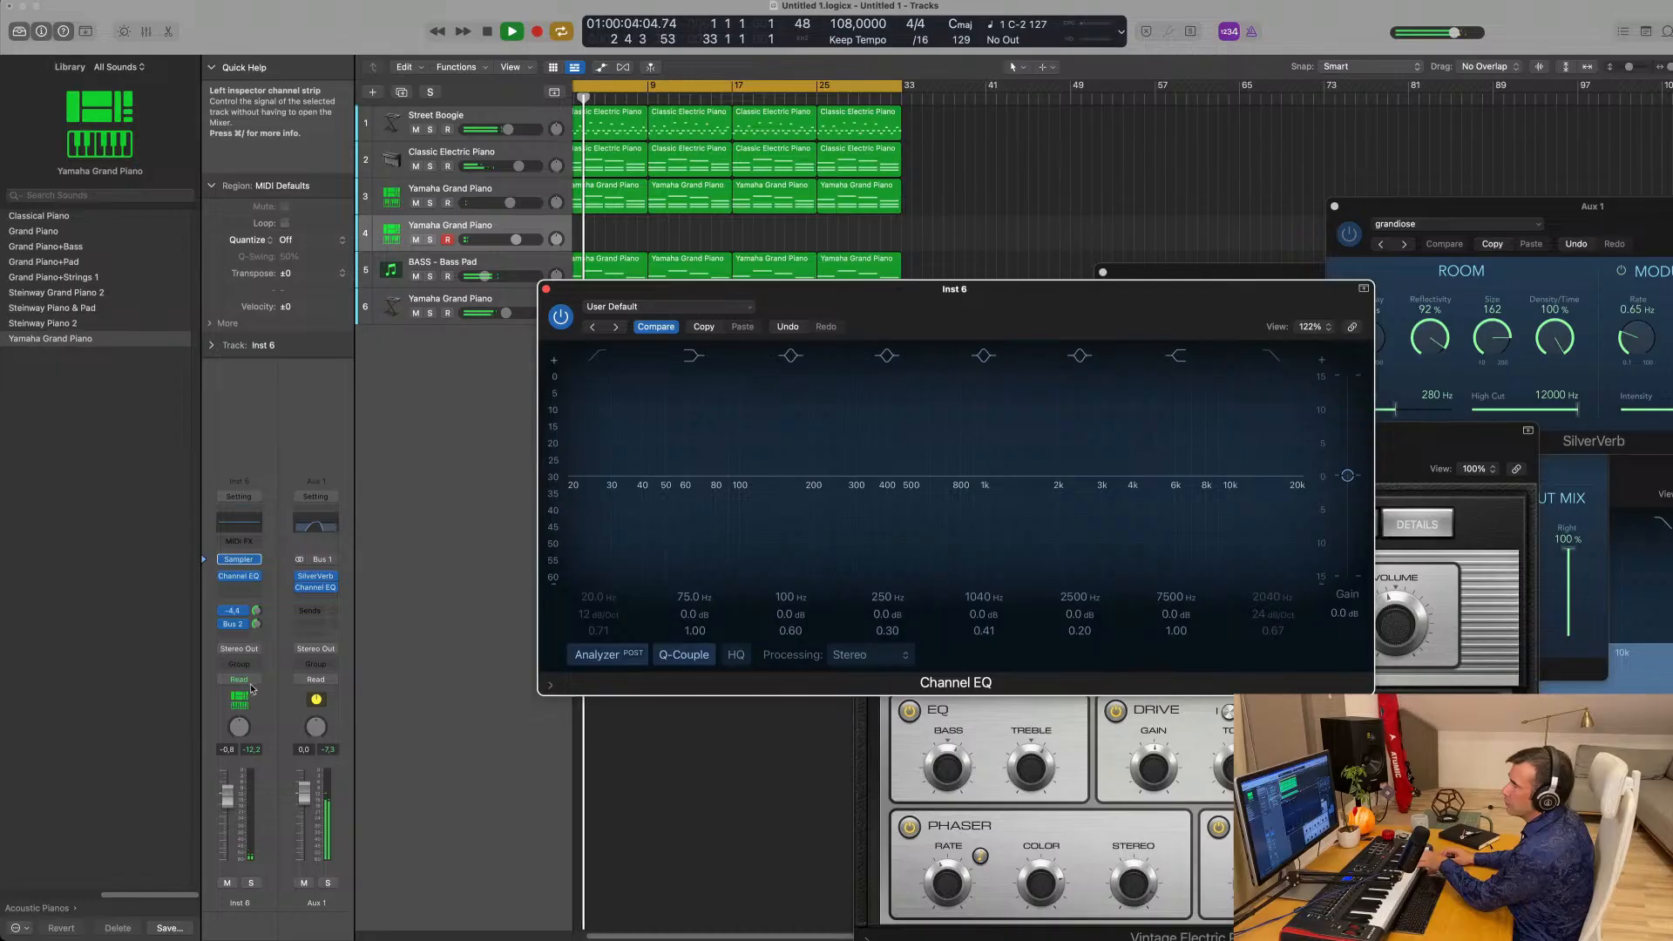
drag(227, 795, 227, 798)
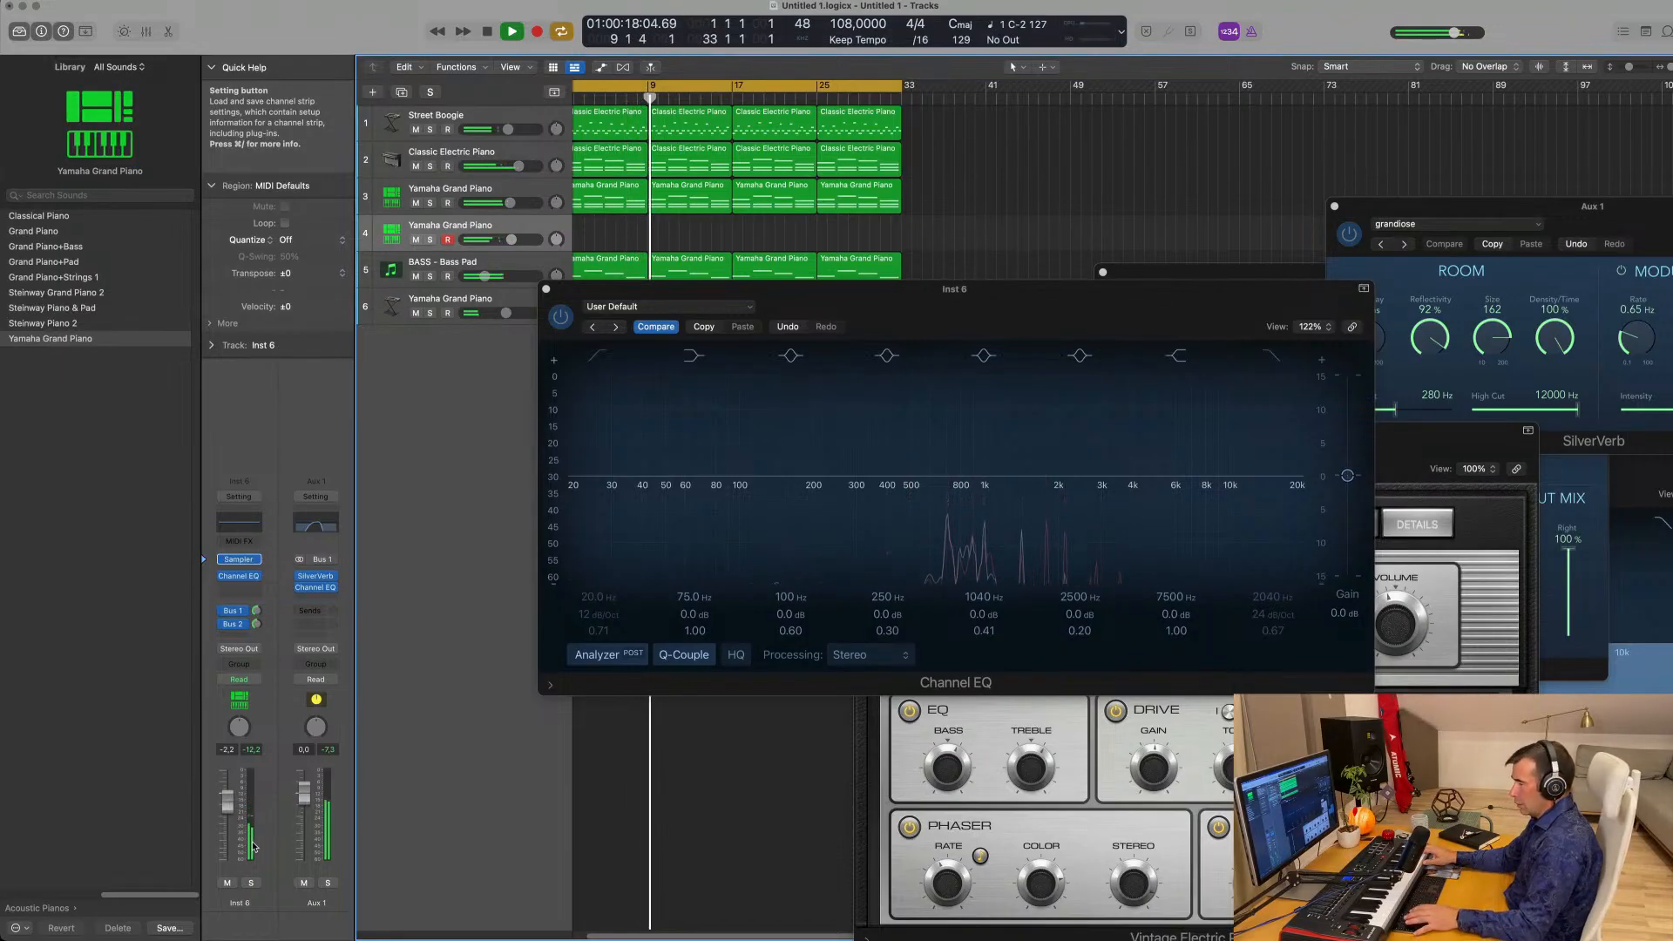
Record a piano melody on track 4 from bar 1 to bar 17 and play it back from the start.
key(Return)
key(space)
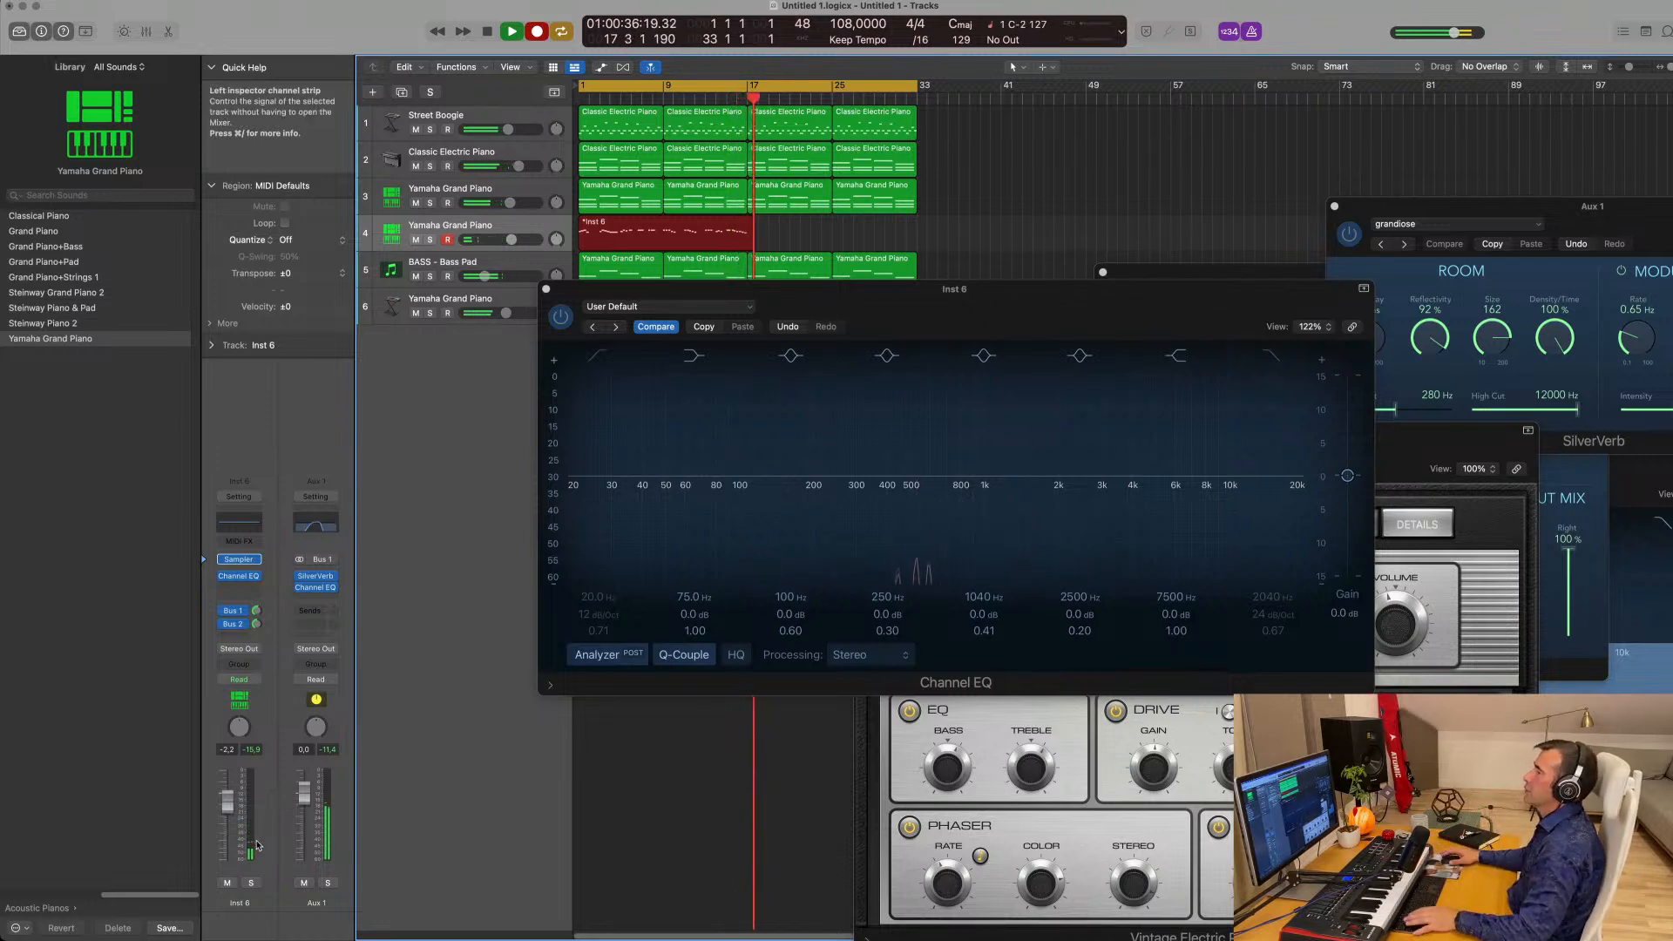
key(space)
key(space)
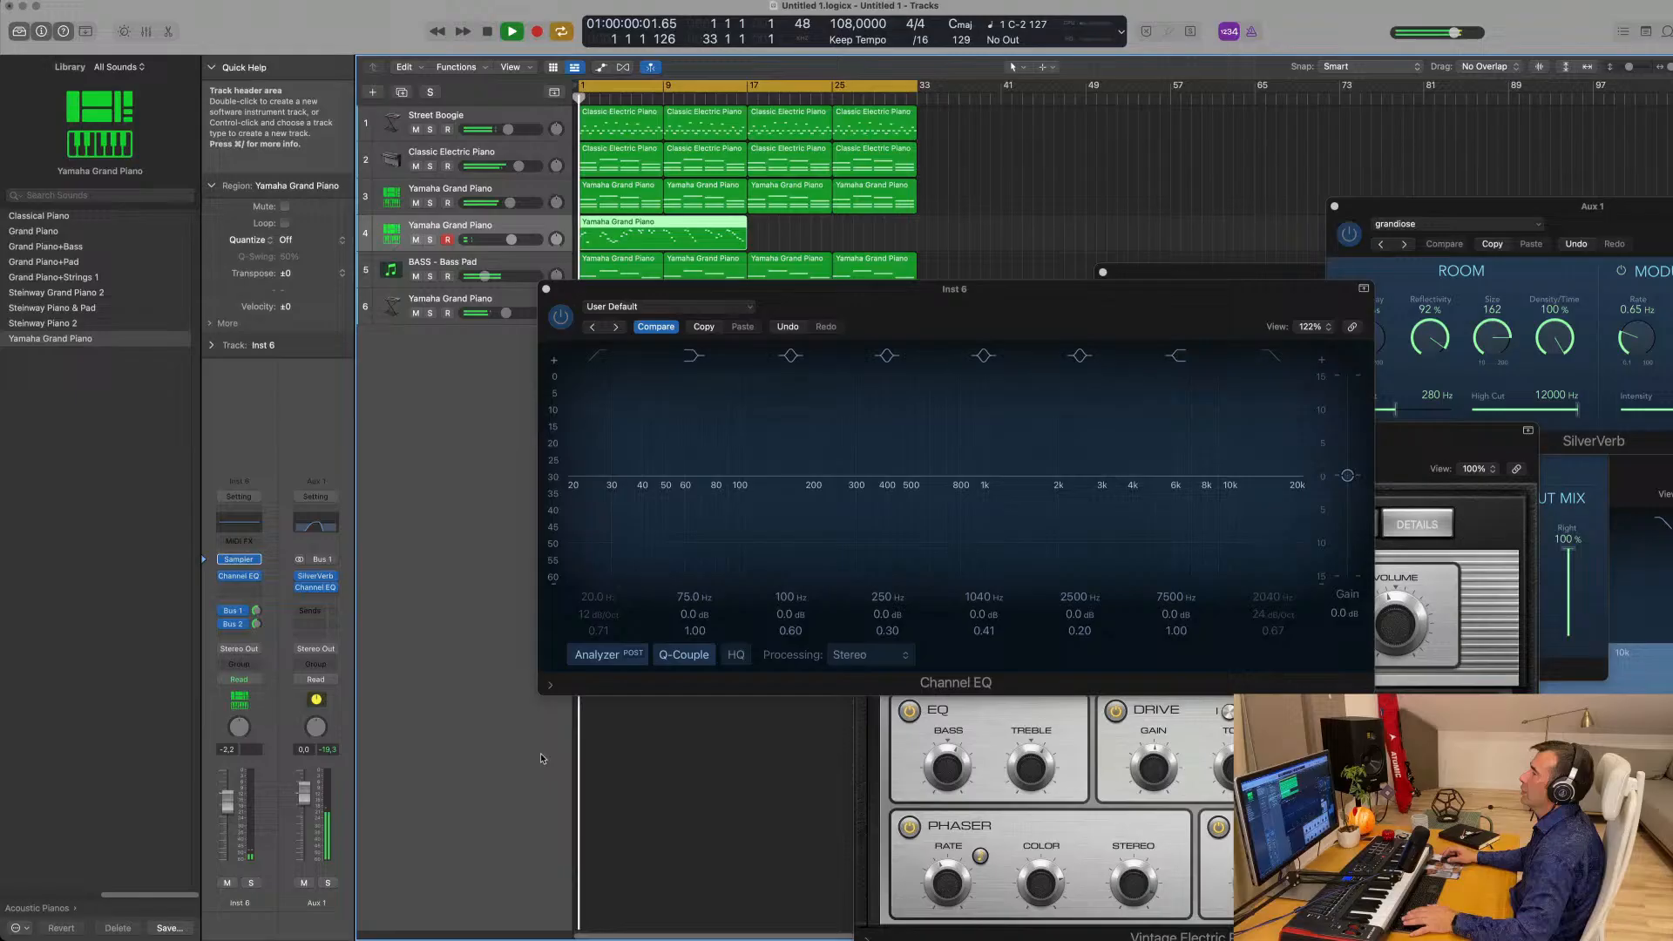
Open the recorded track 4 region in the piano roll, select all its notes and review them during playback.
double_click(679, 221)
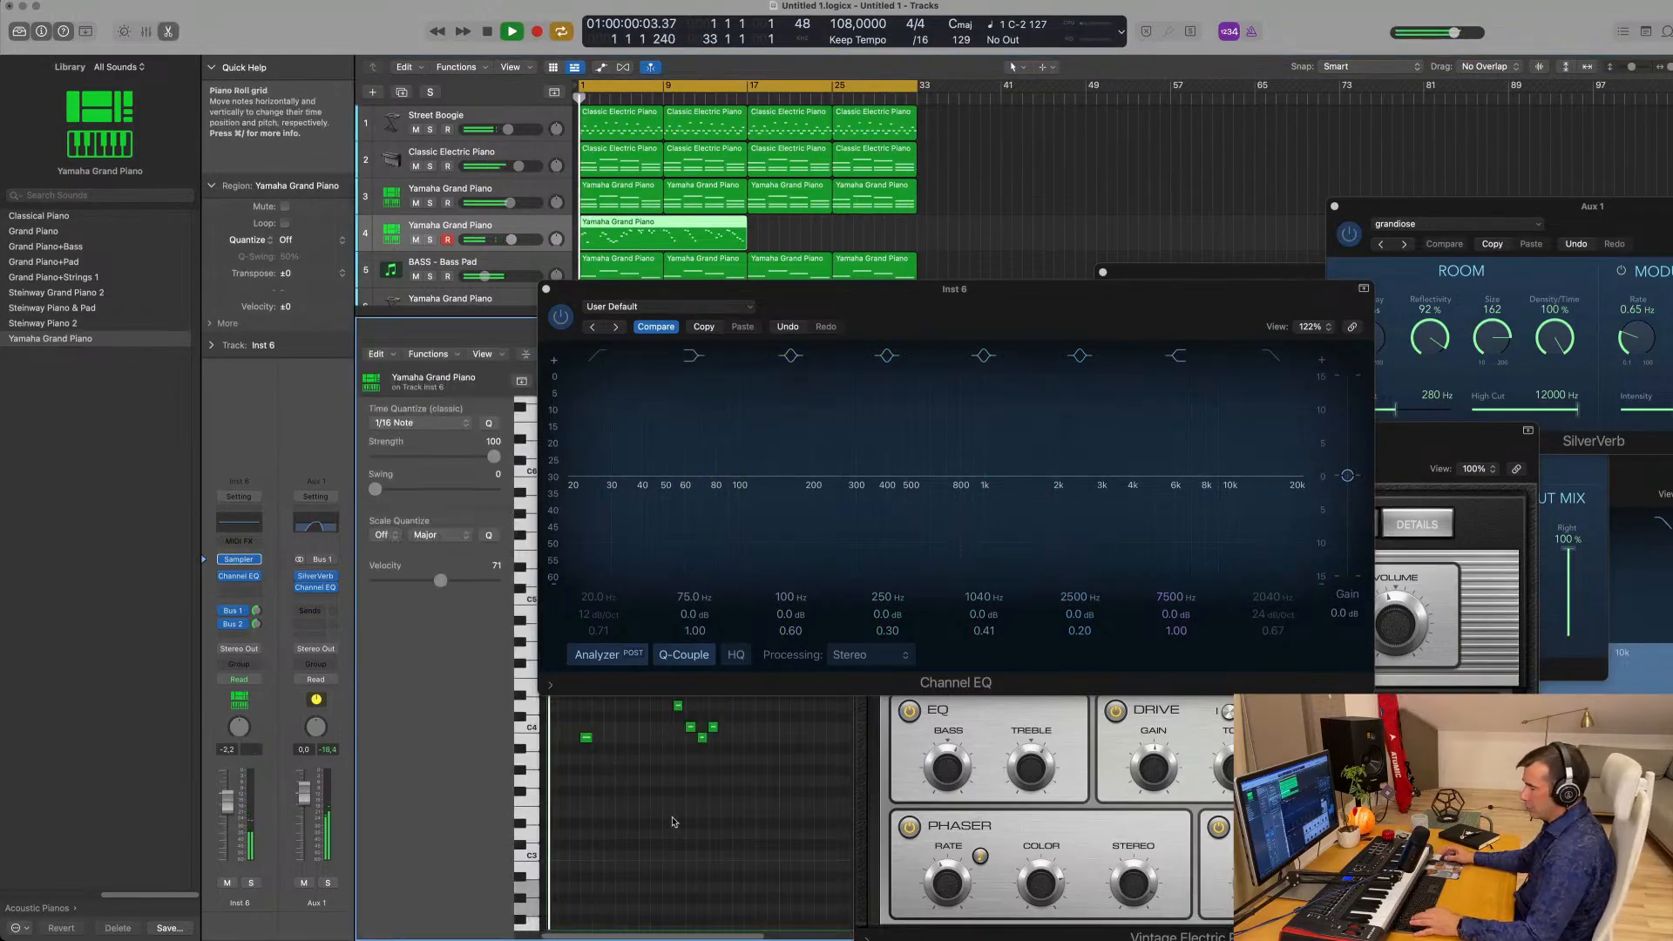
key(super+a)
drag(969, 327, 1522, 207)
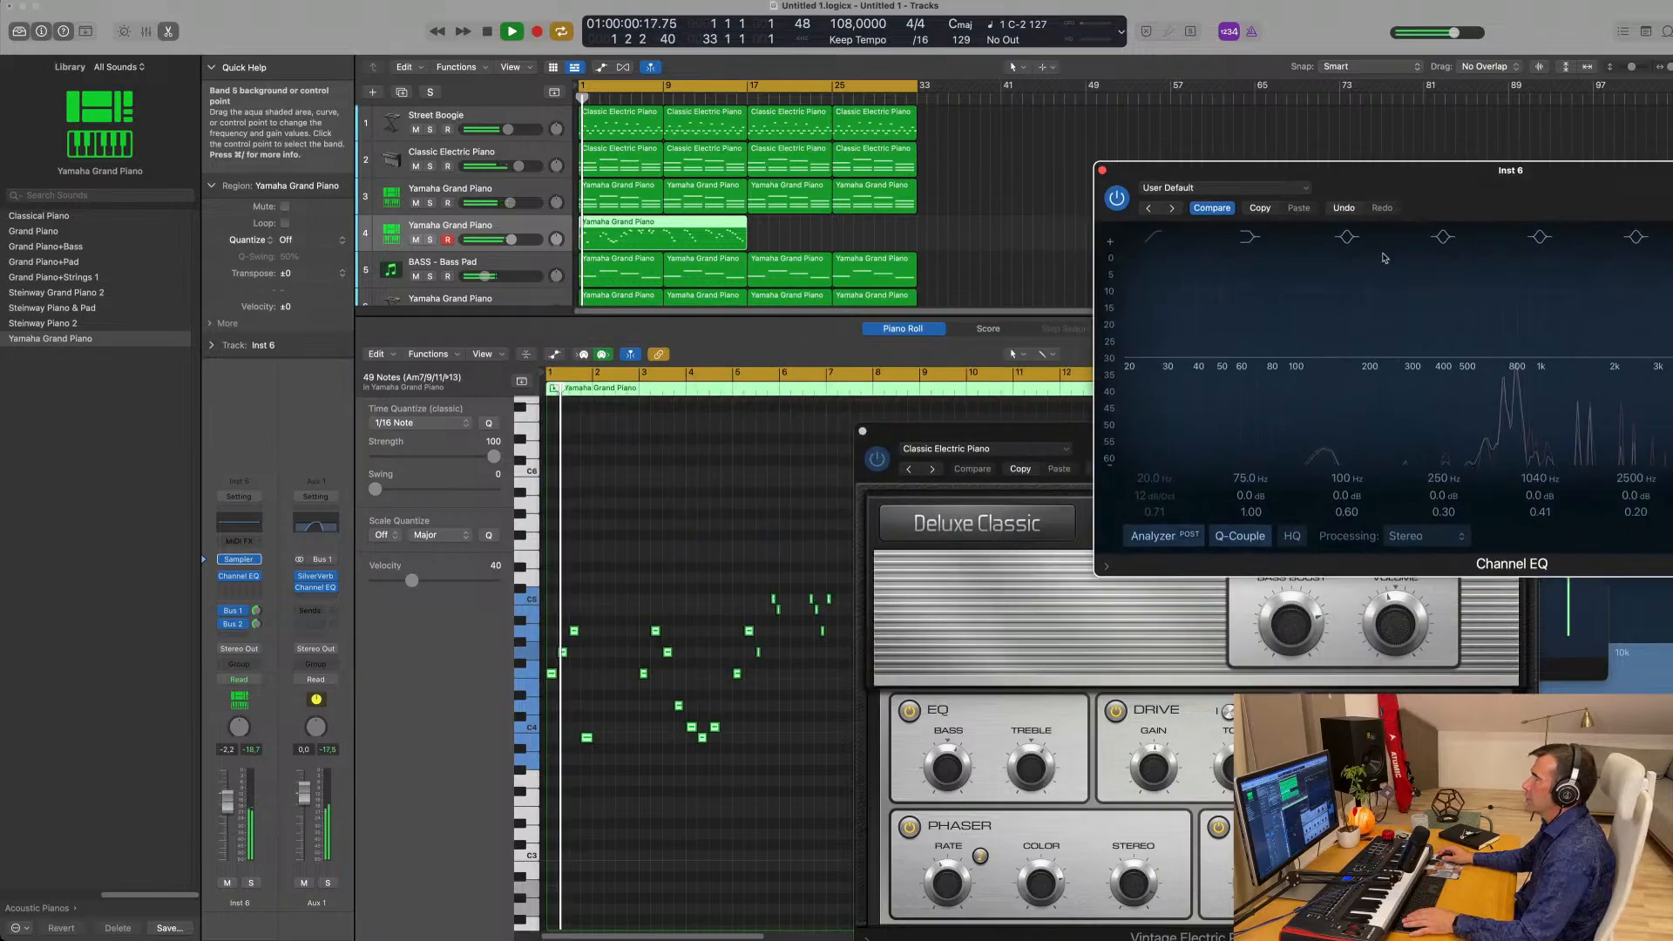
scroll(640, 562, up, 2)
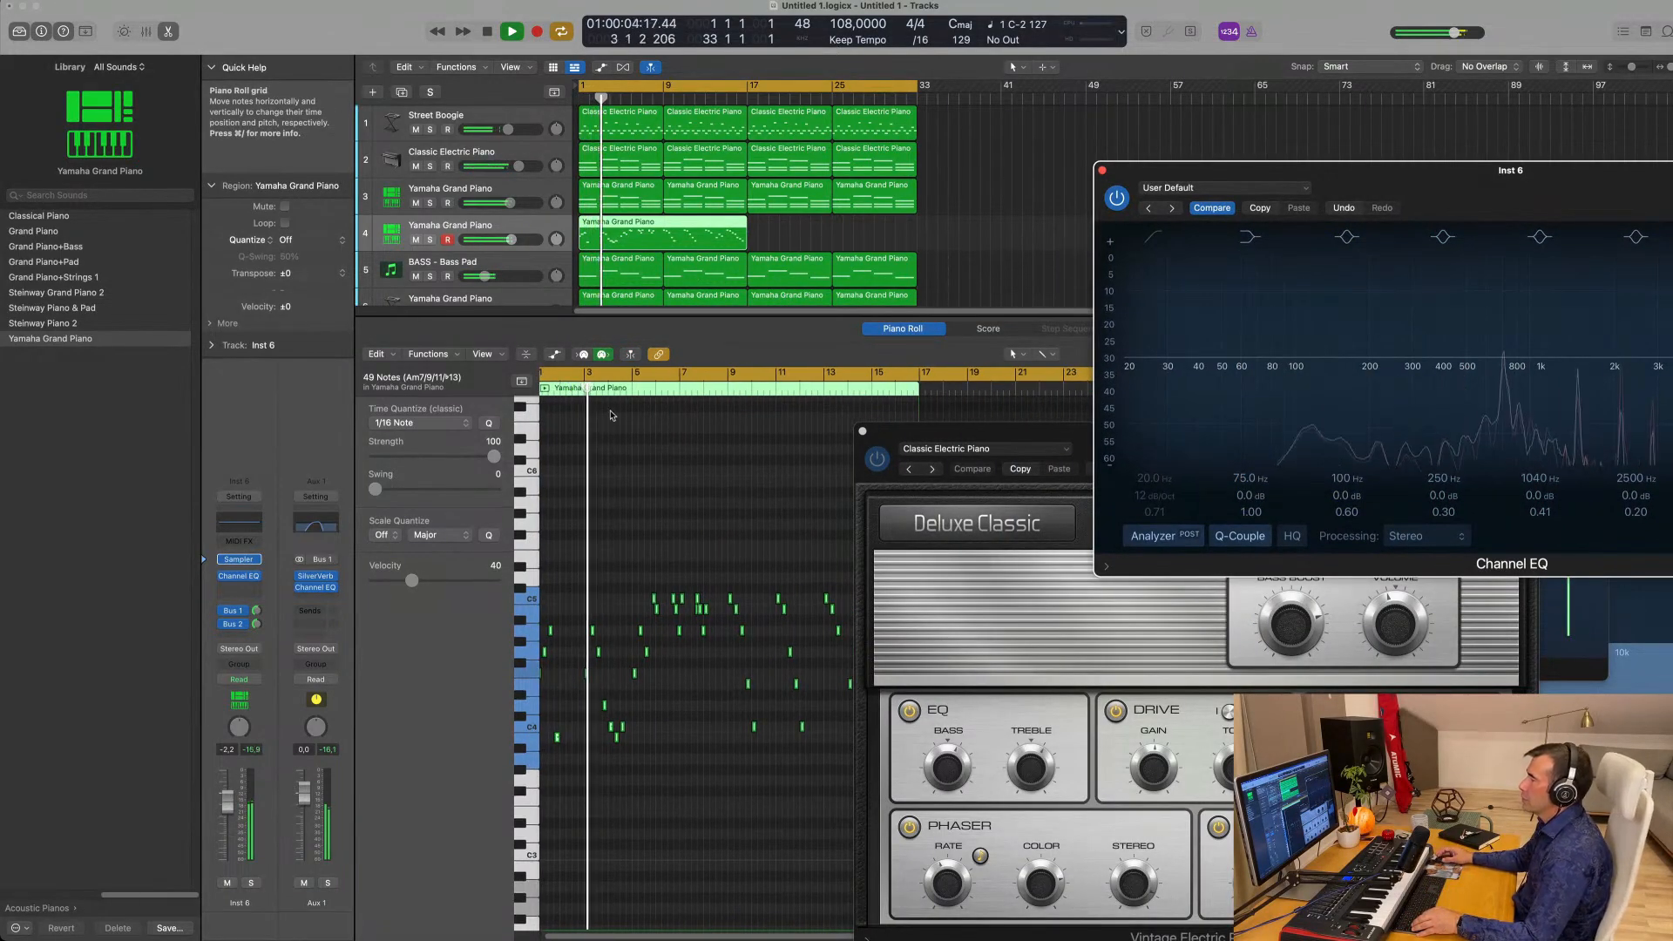
scroll(630, 451, up, 4)
scroll(631, 451, up, 1)
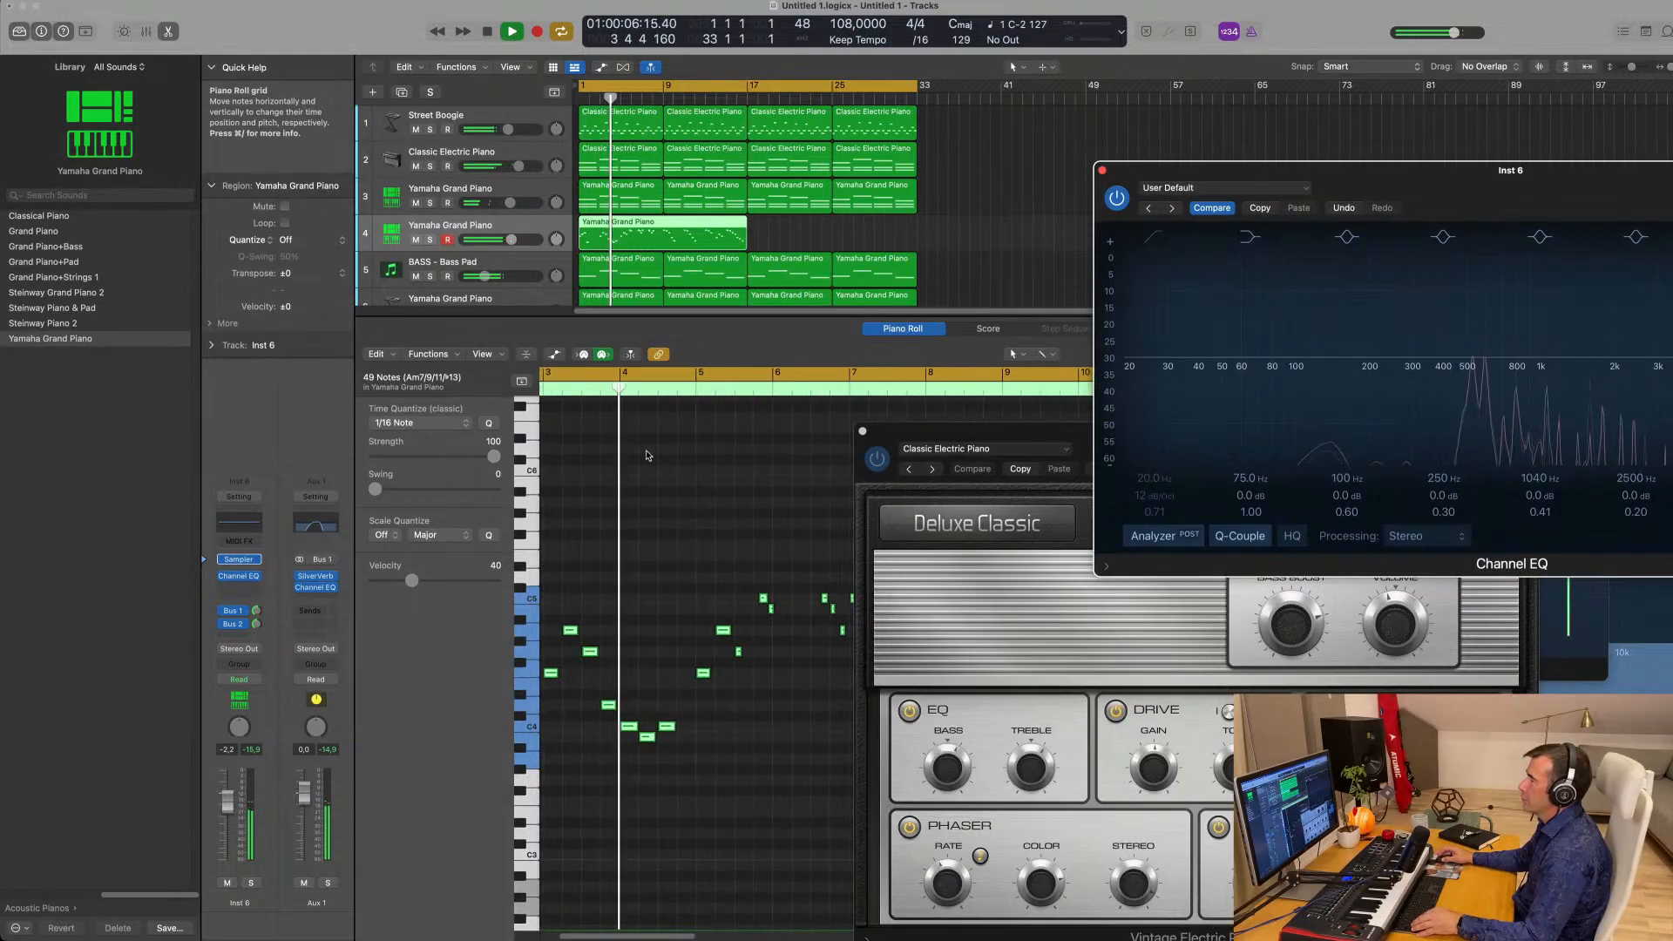
scroll(647, 453, left, 3)
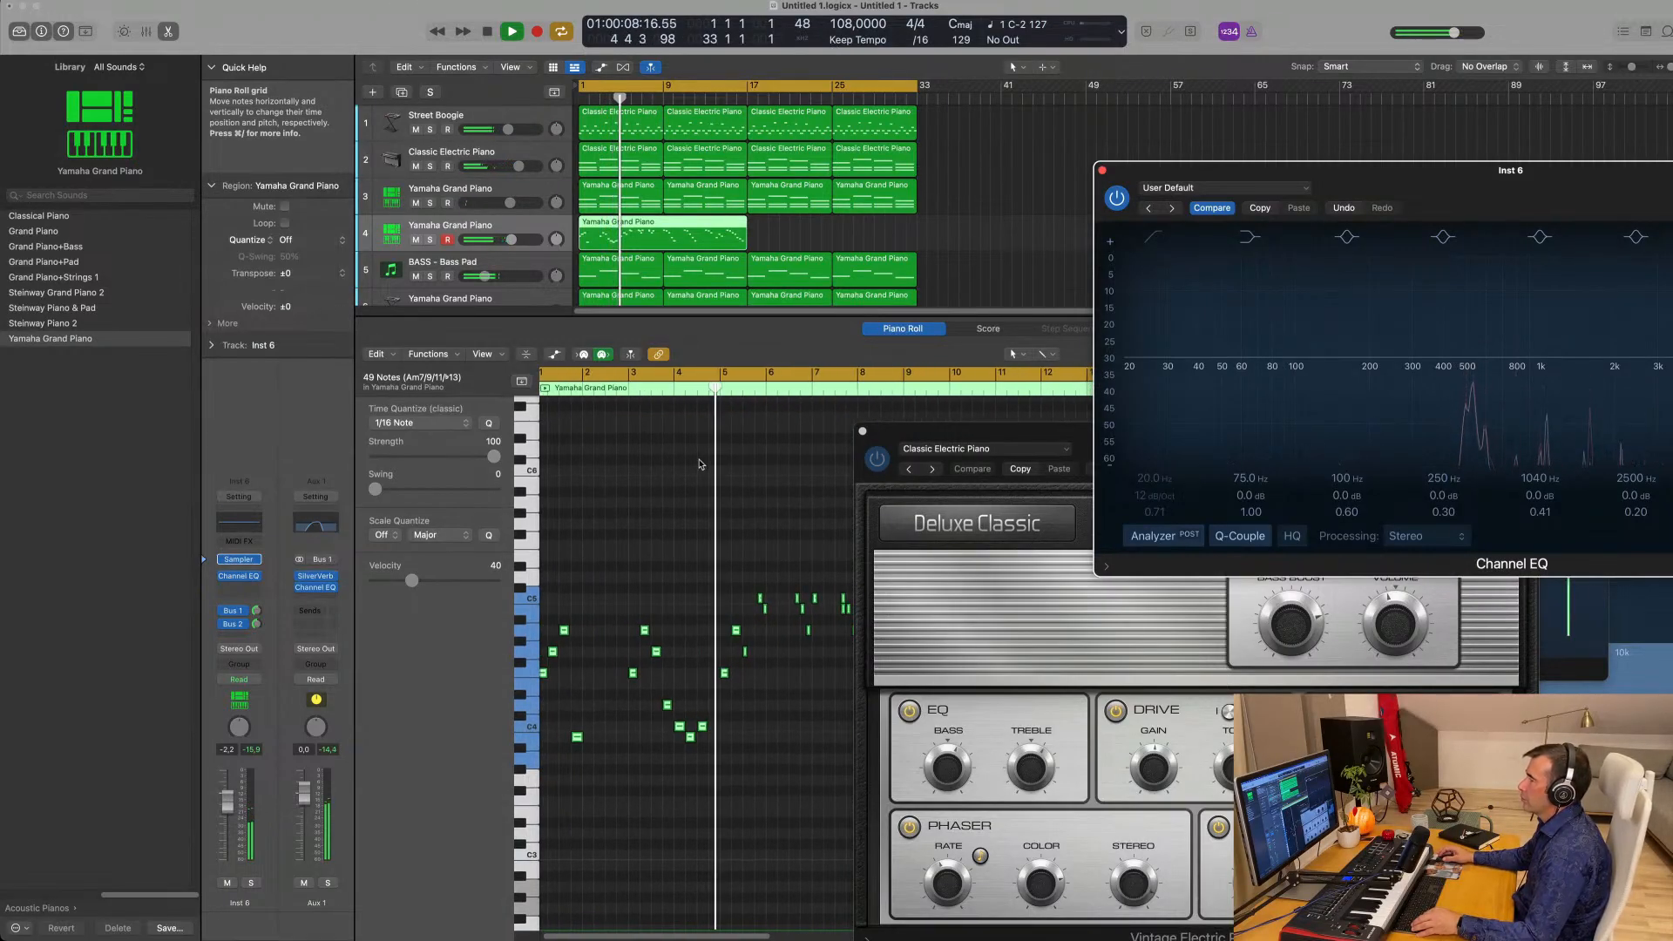
scroll(693, 463, down, 2)
scroll(688, 462, up, 1)
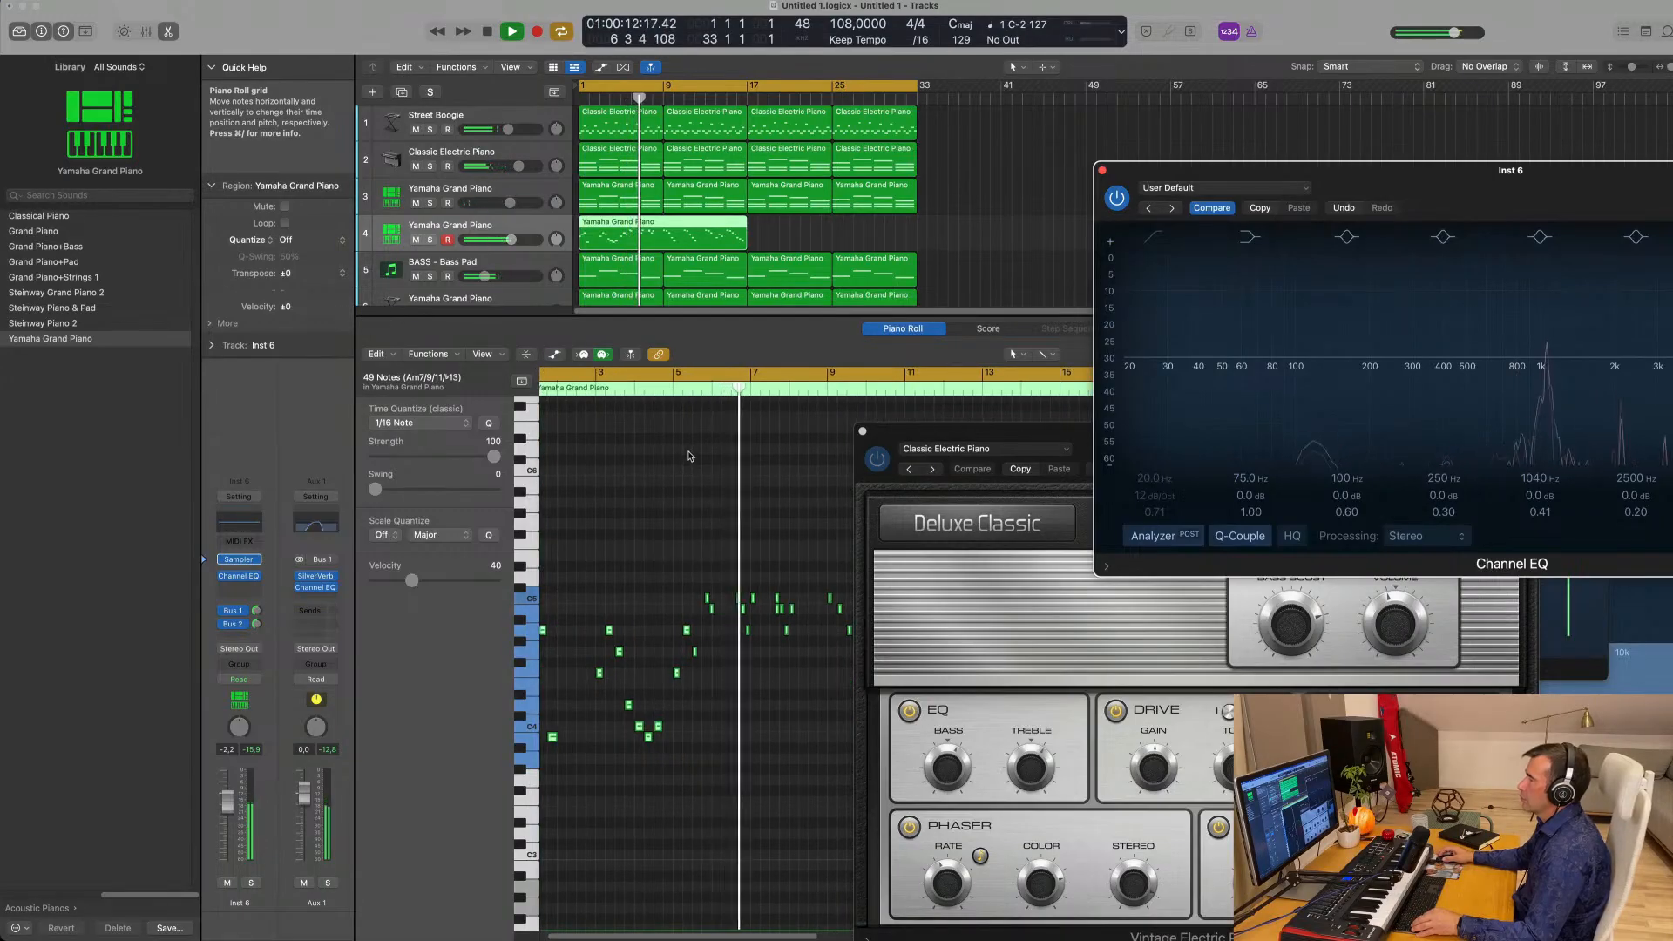
scroll(689, 455, left, 2)
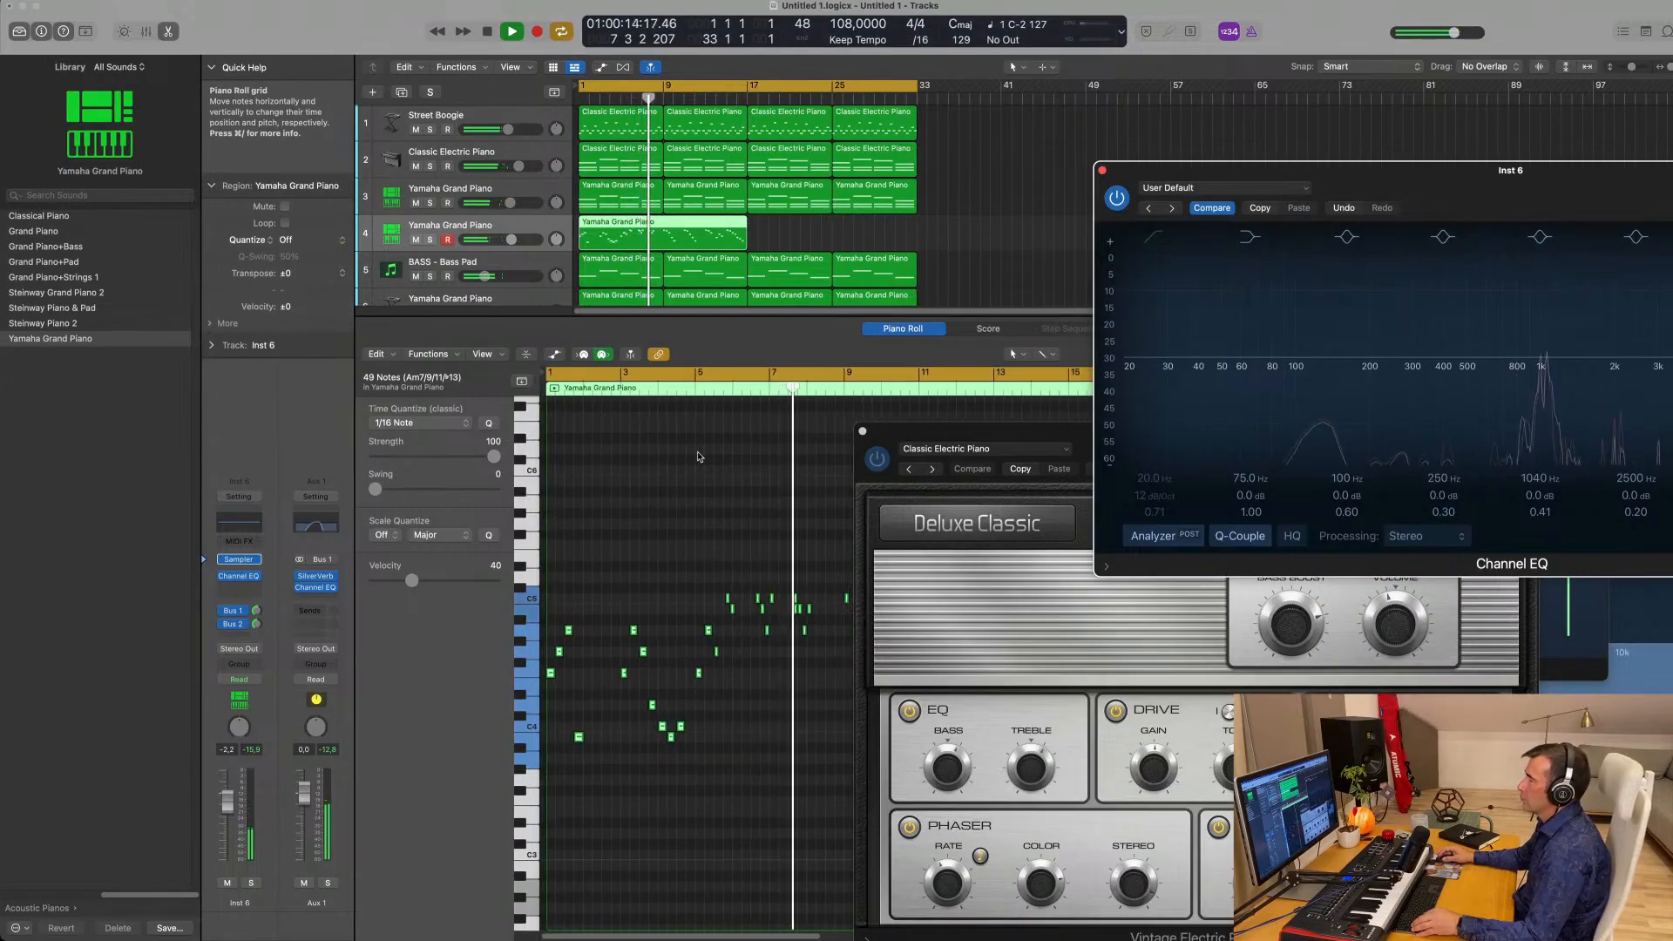
scroll(696, 457, right, 3)
scroll(700, 457, down, 1)
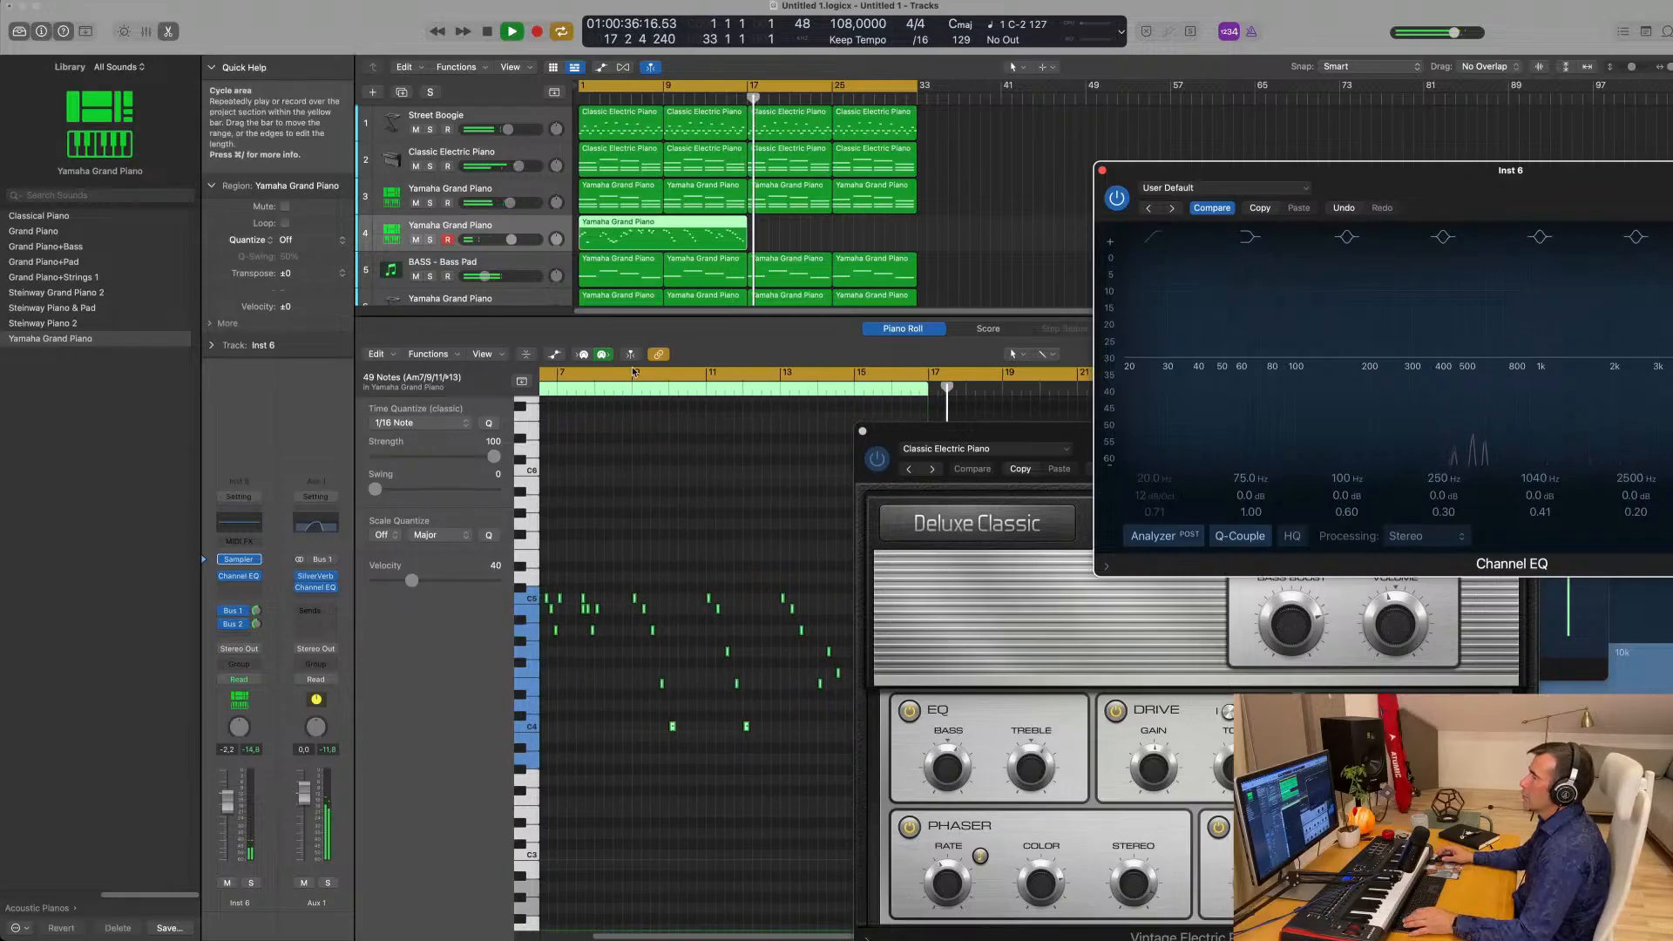
Split the track 4 piano region at bar 9, delete its first half and move the second half to bar 1.
click(663, 225)
key(space)
super+double_click(661, 223)
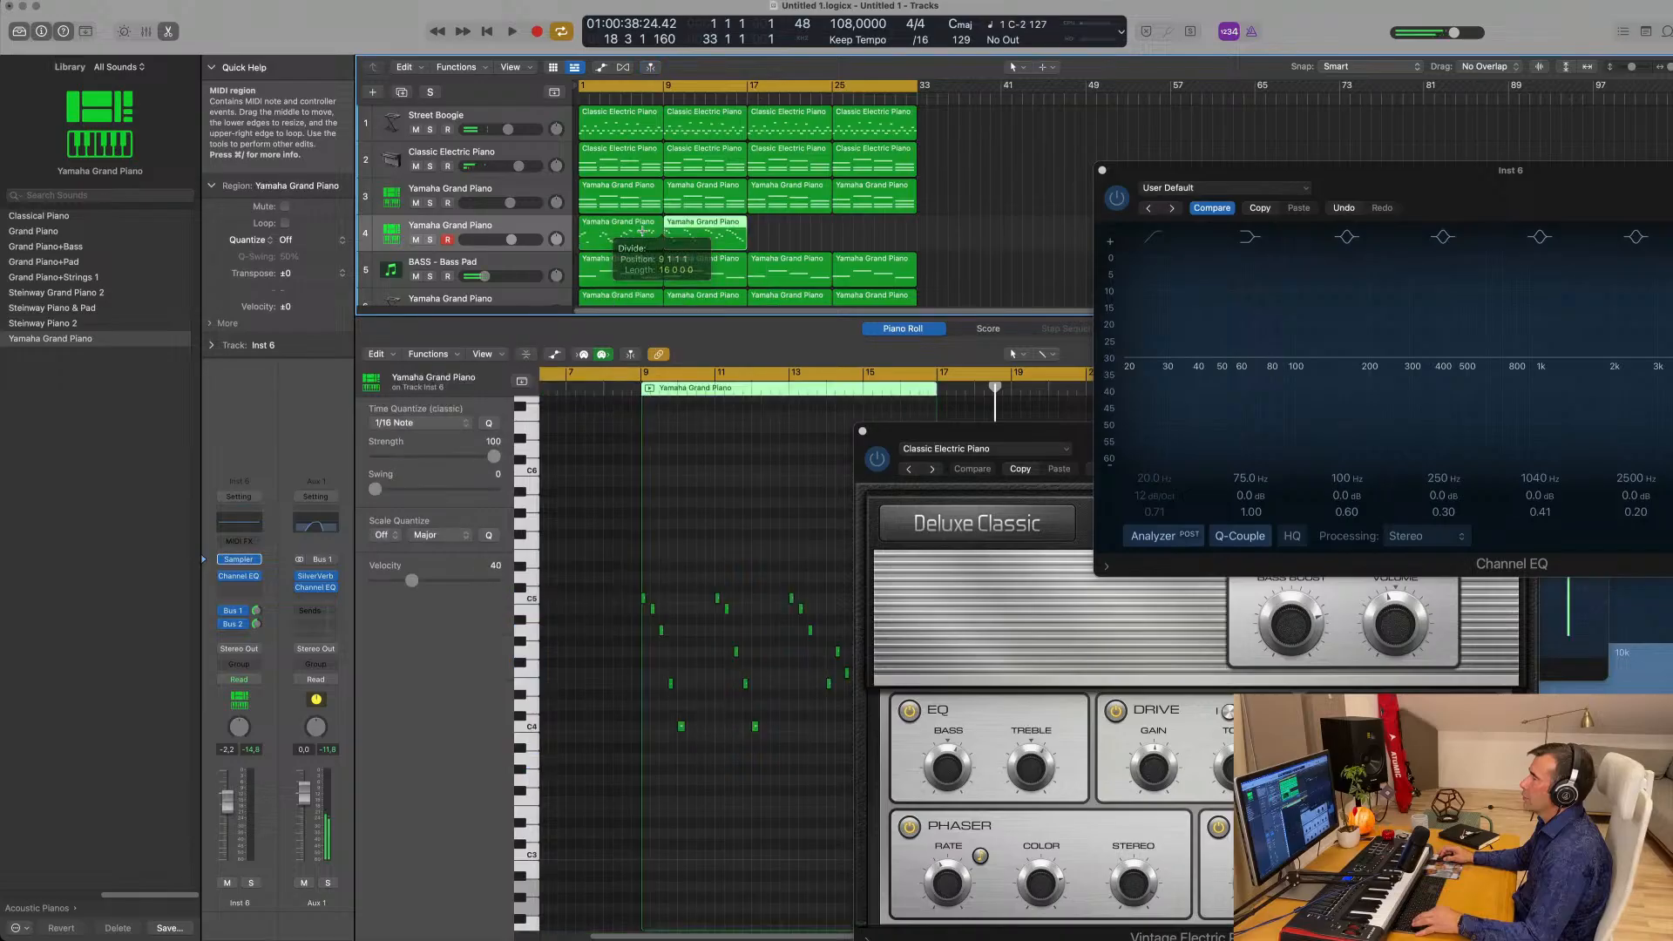
click(642, 233)
key(Delete)
drag(676, 230, 592, 227)
Mute the Street Boogie track and restart playback from the beginning to hear the trimmed piano melody.
scroll(592, 194, down, 2)
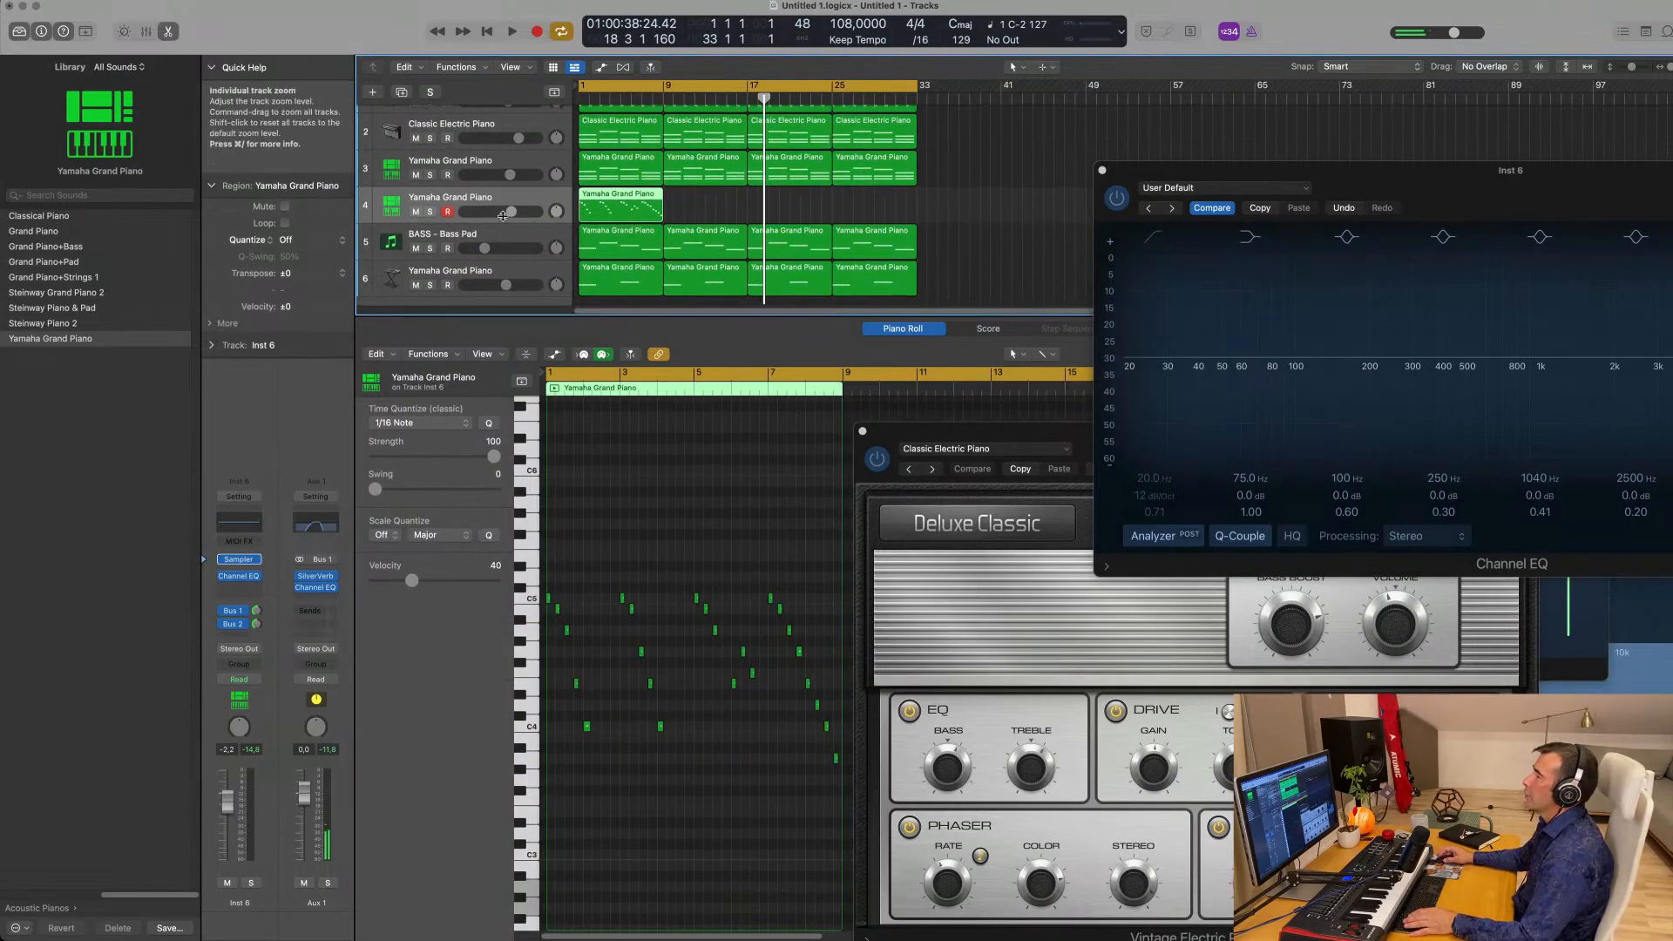
key(space)
scroll(555, 199, up, 2)
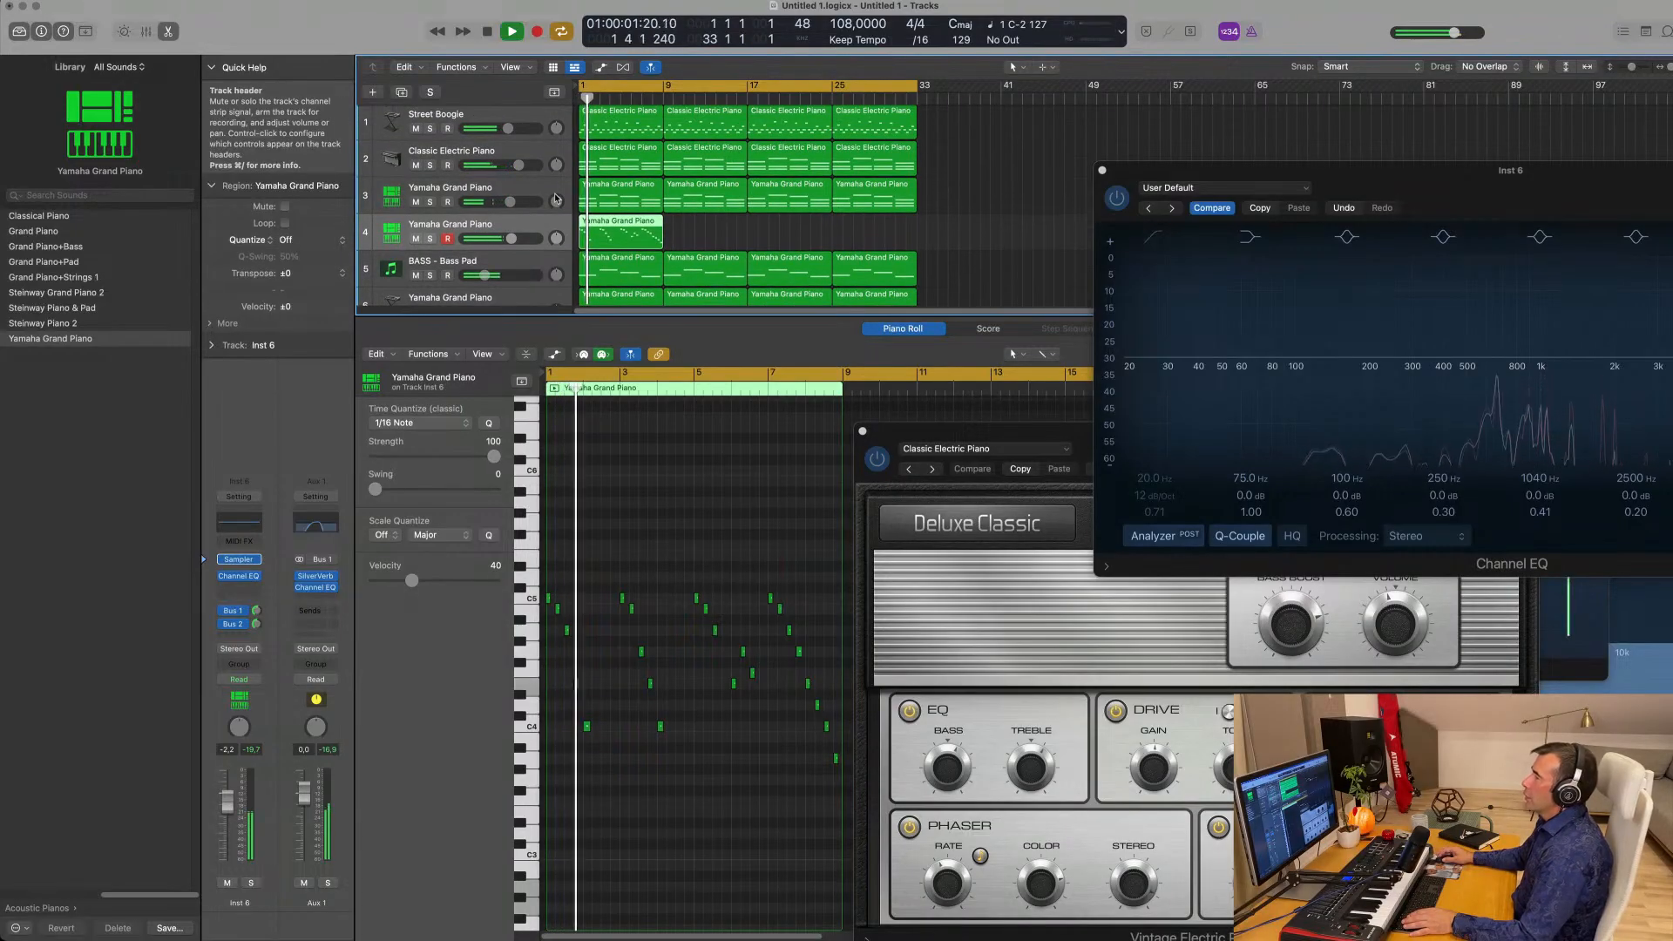
click(430, 129)
click(430, 129)
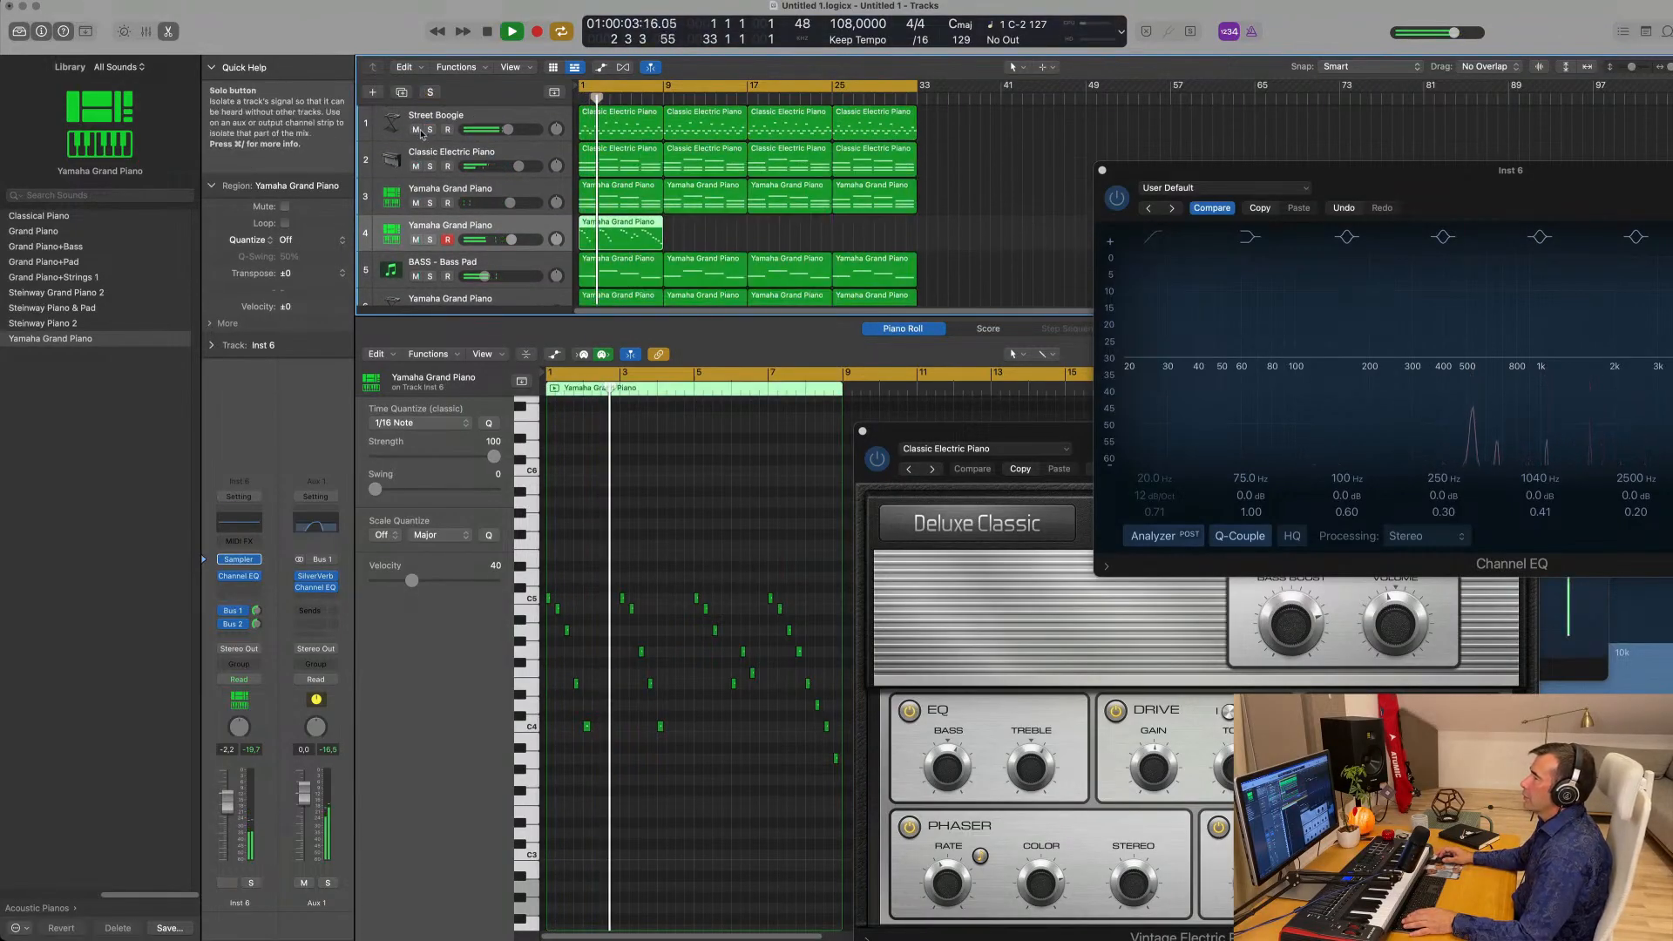
click(416, 129)
key(Return)
click(508, 121)
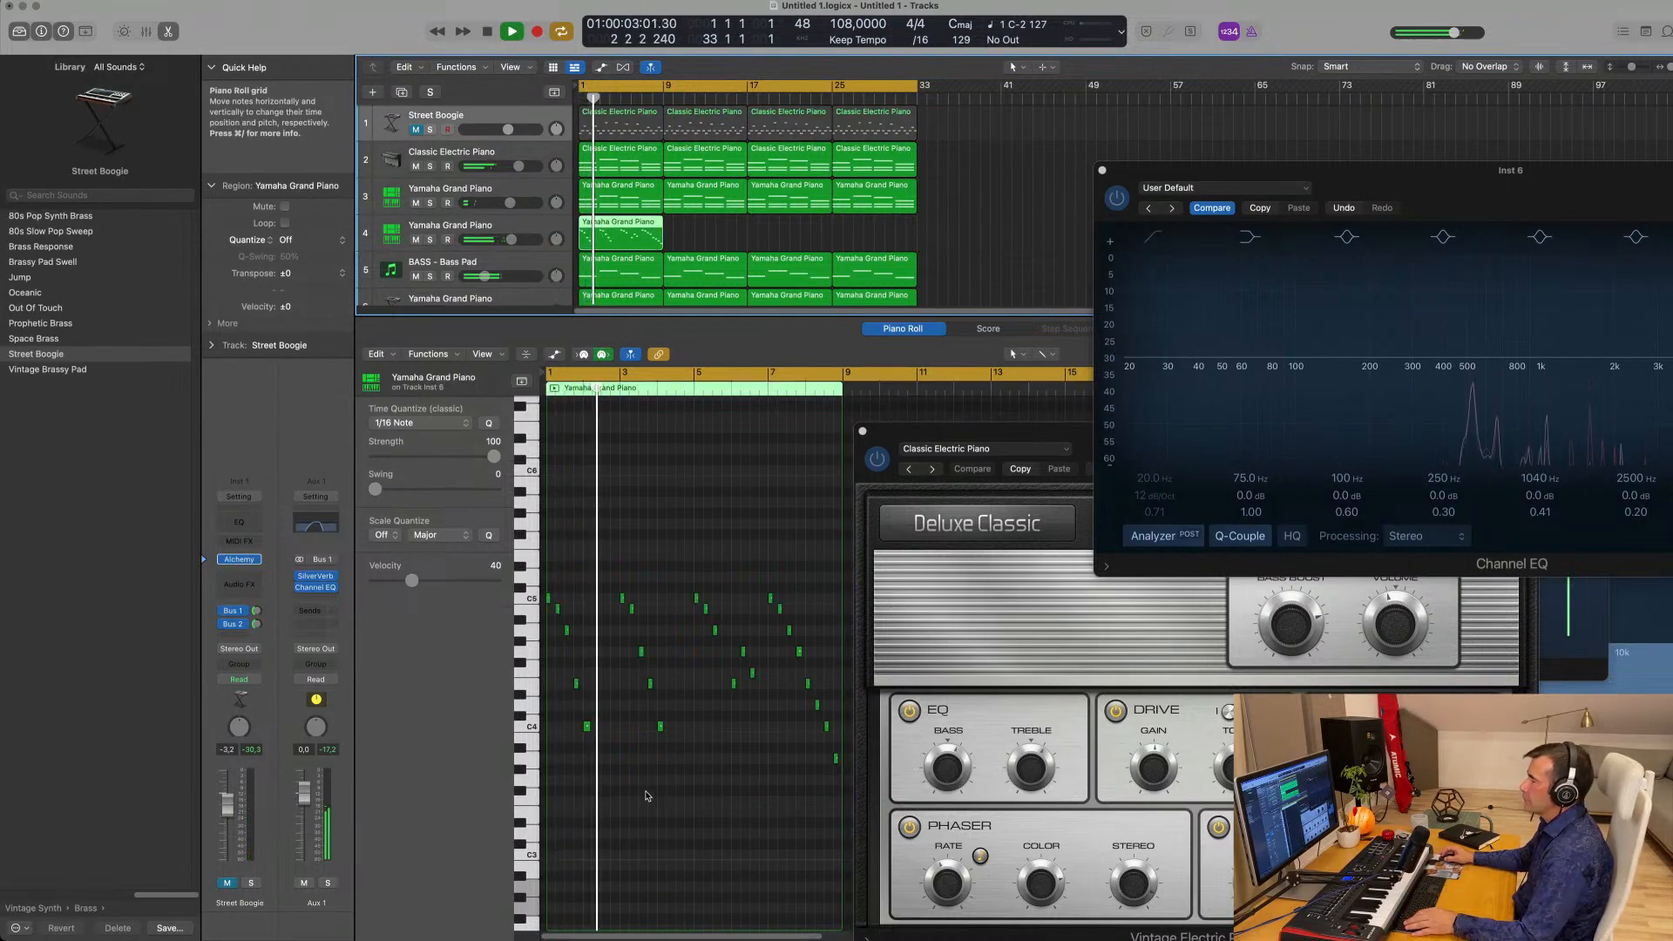
Show the note velocity lane for the track 4 piano melody and raise the G4 note in bar 6 to about velocity 88.
key(z)
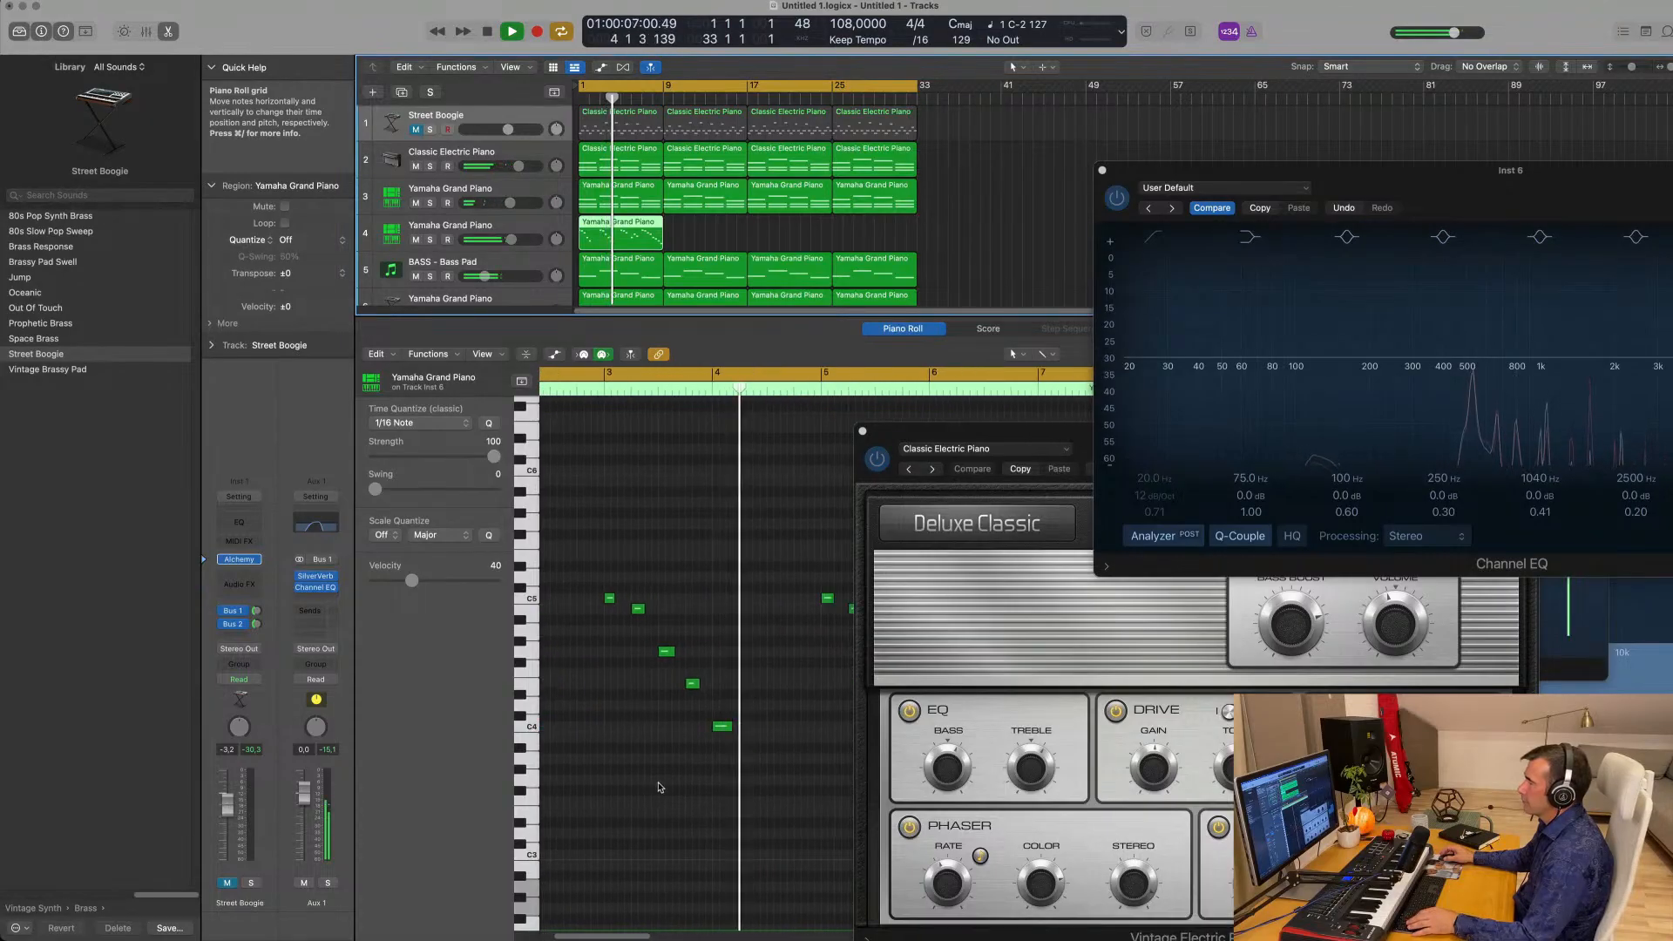
scroll(657, 762, down, 2)
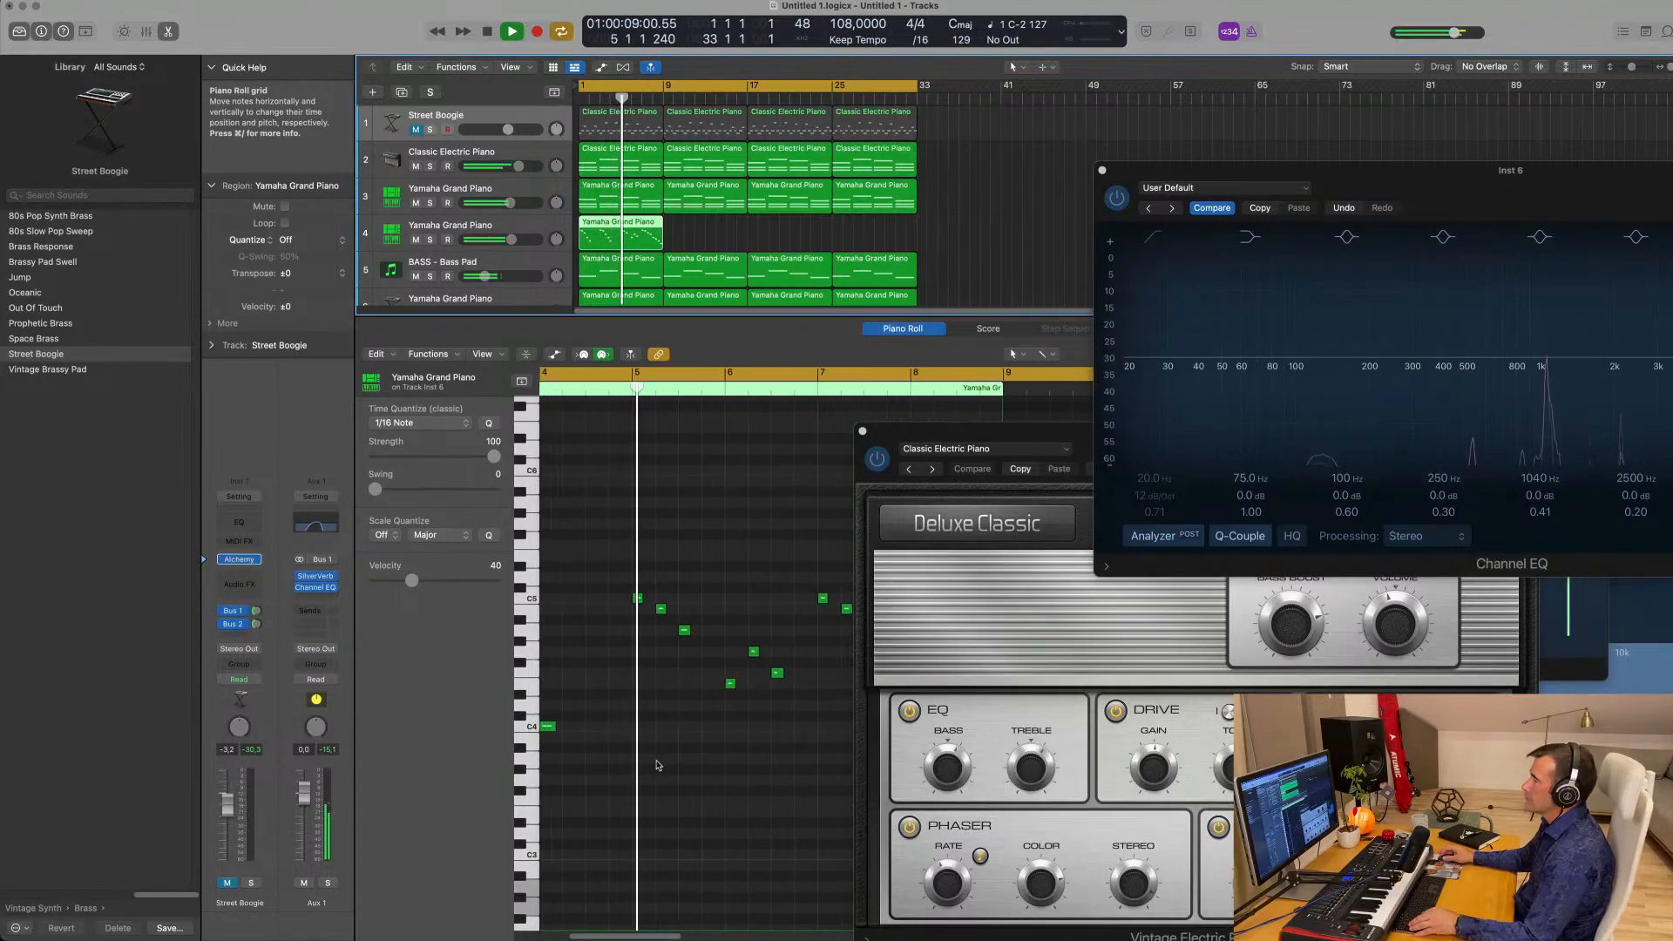
scroll(659, 762, up, 3)
scroll(709, 763, down, 2)
scroll(713, 764, up, 4)
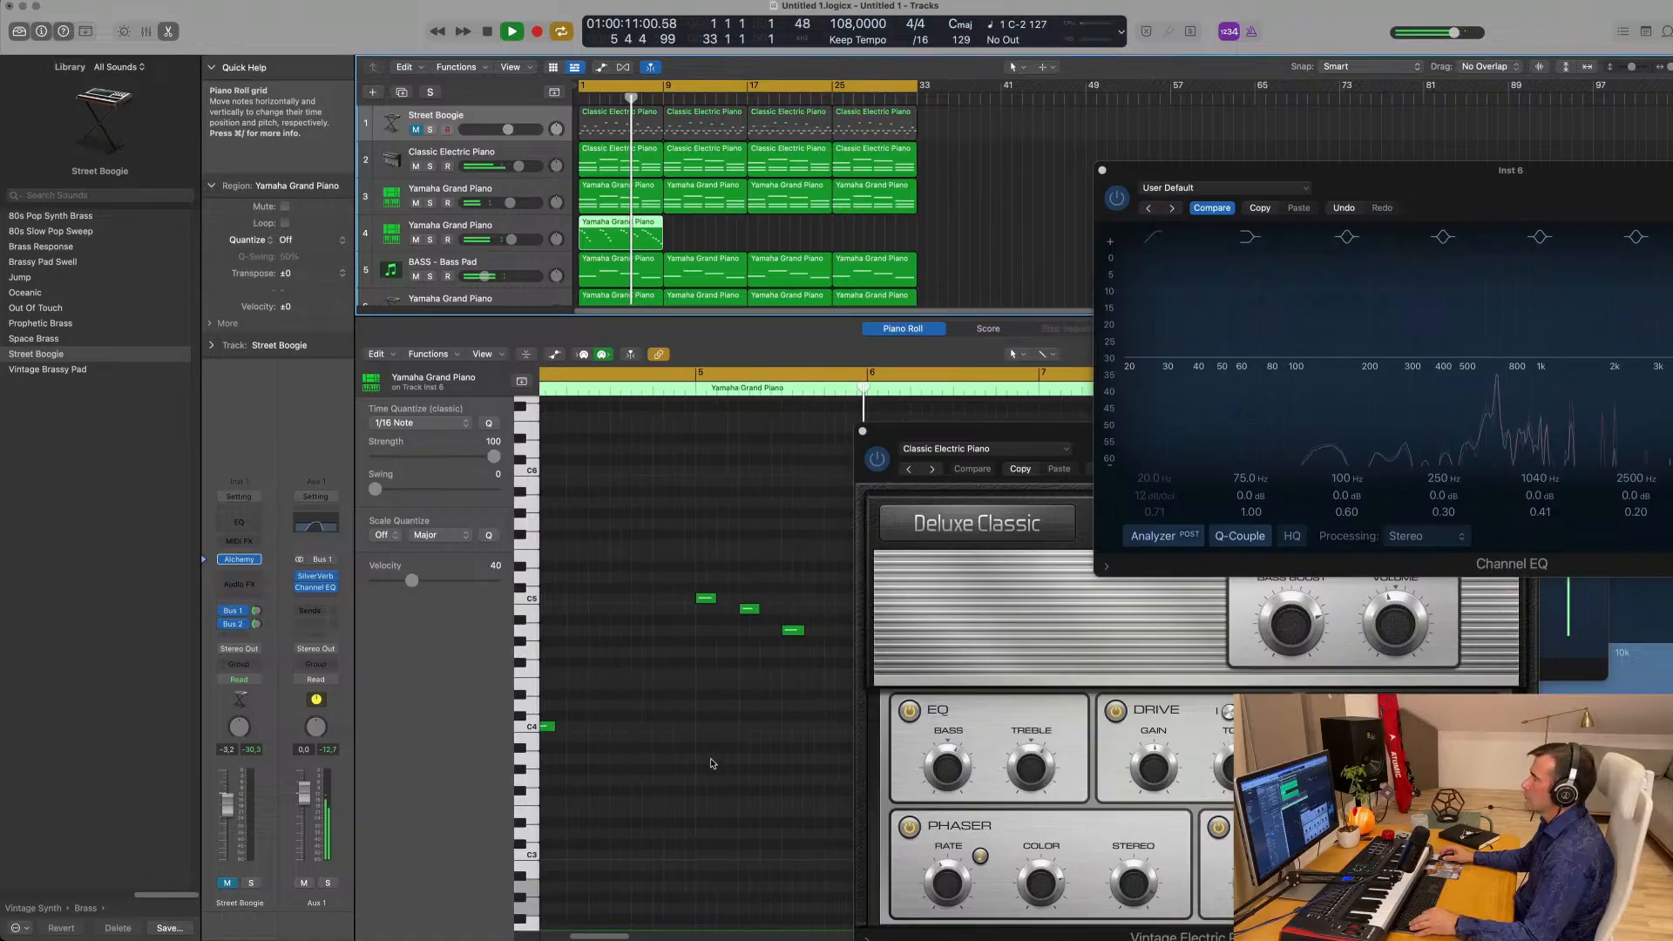
scroll(717, 759, down, 2)
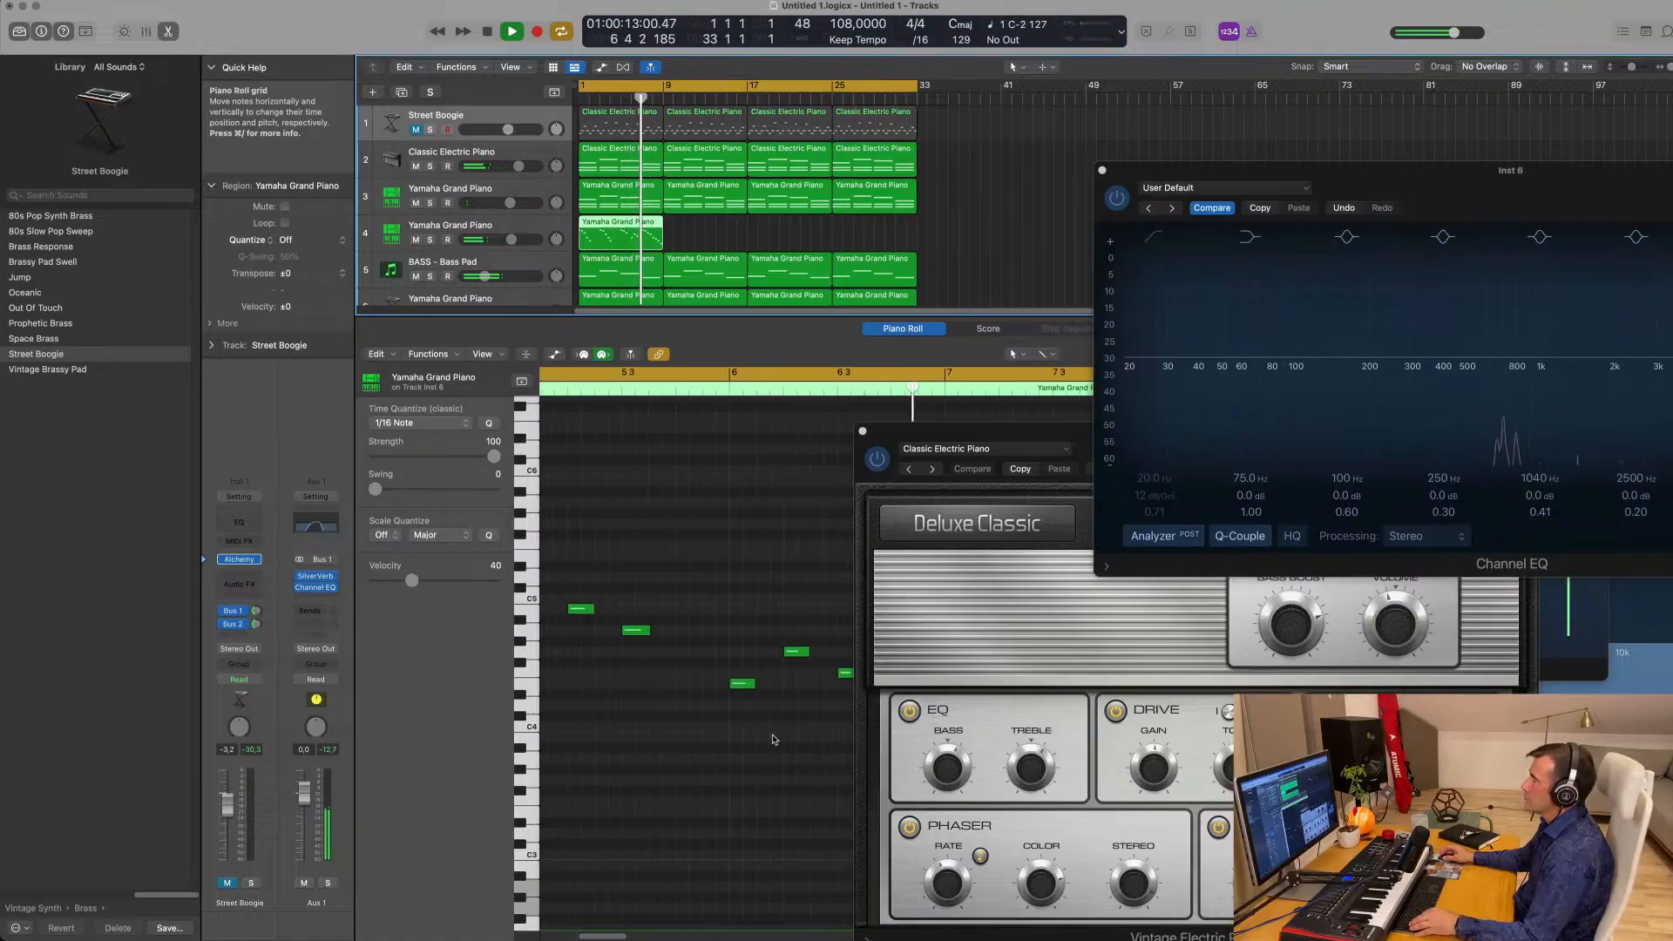
click(554, 354)
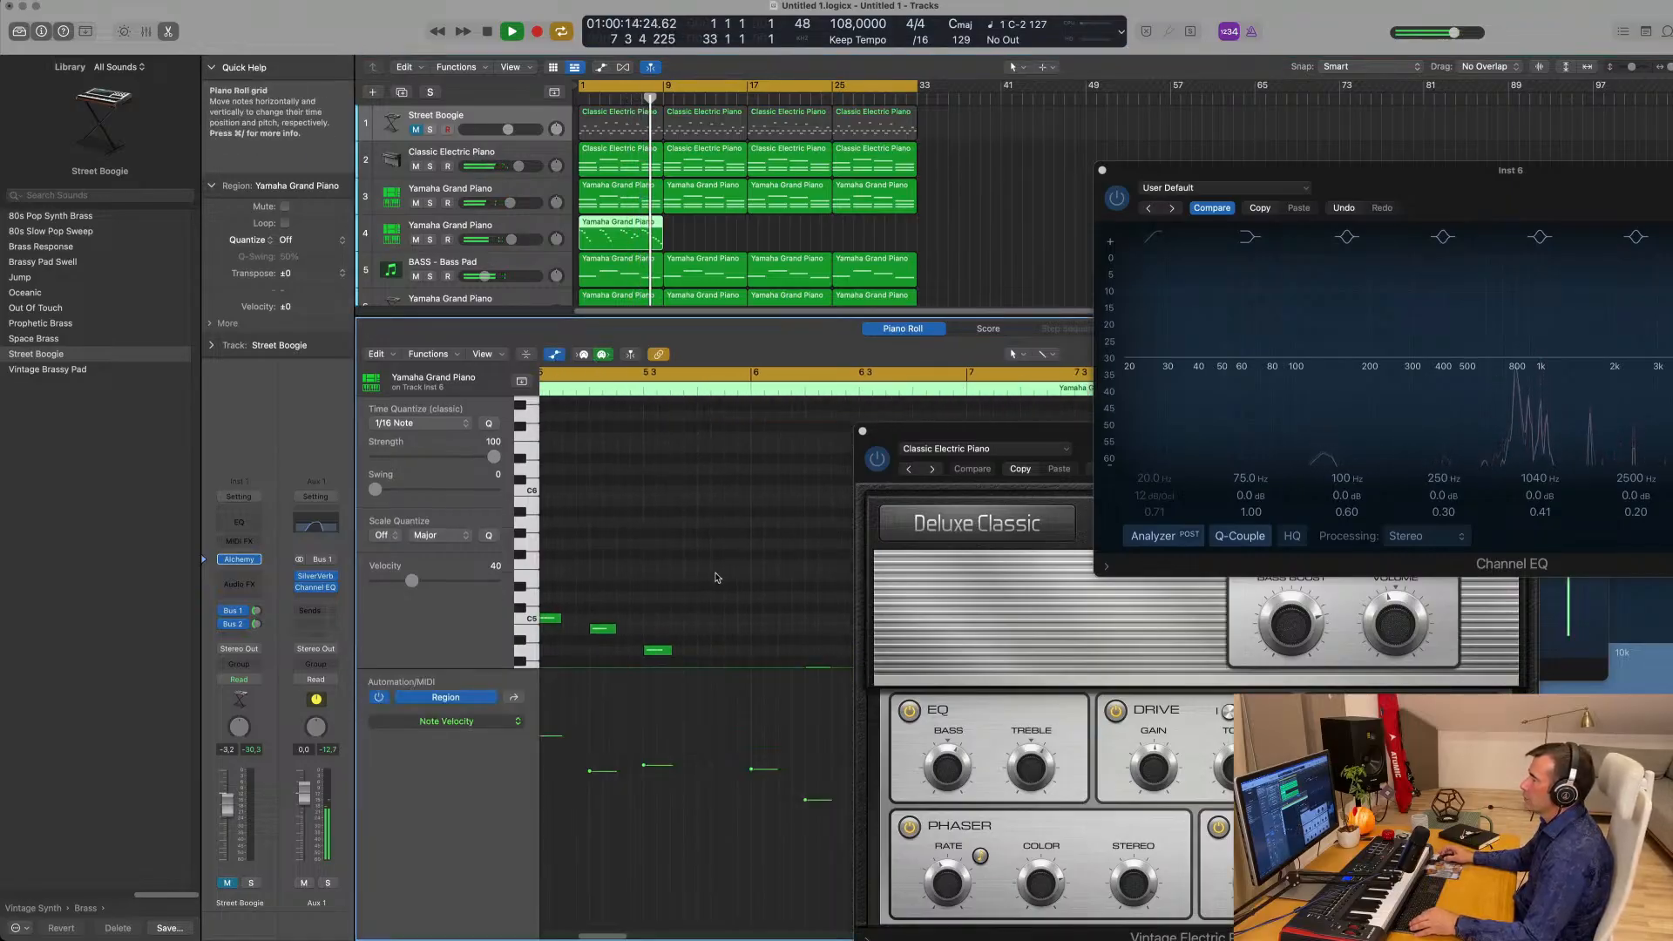
drag(807, 799, 806, 782)
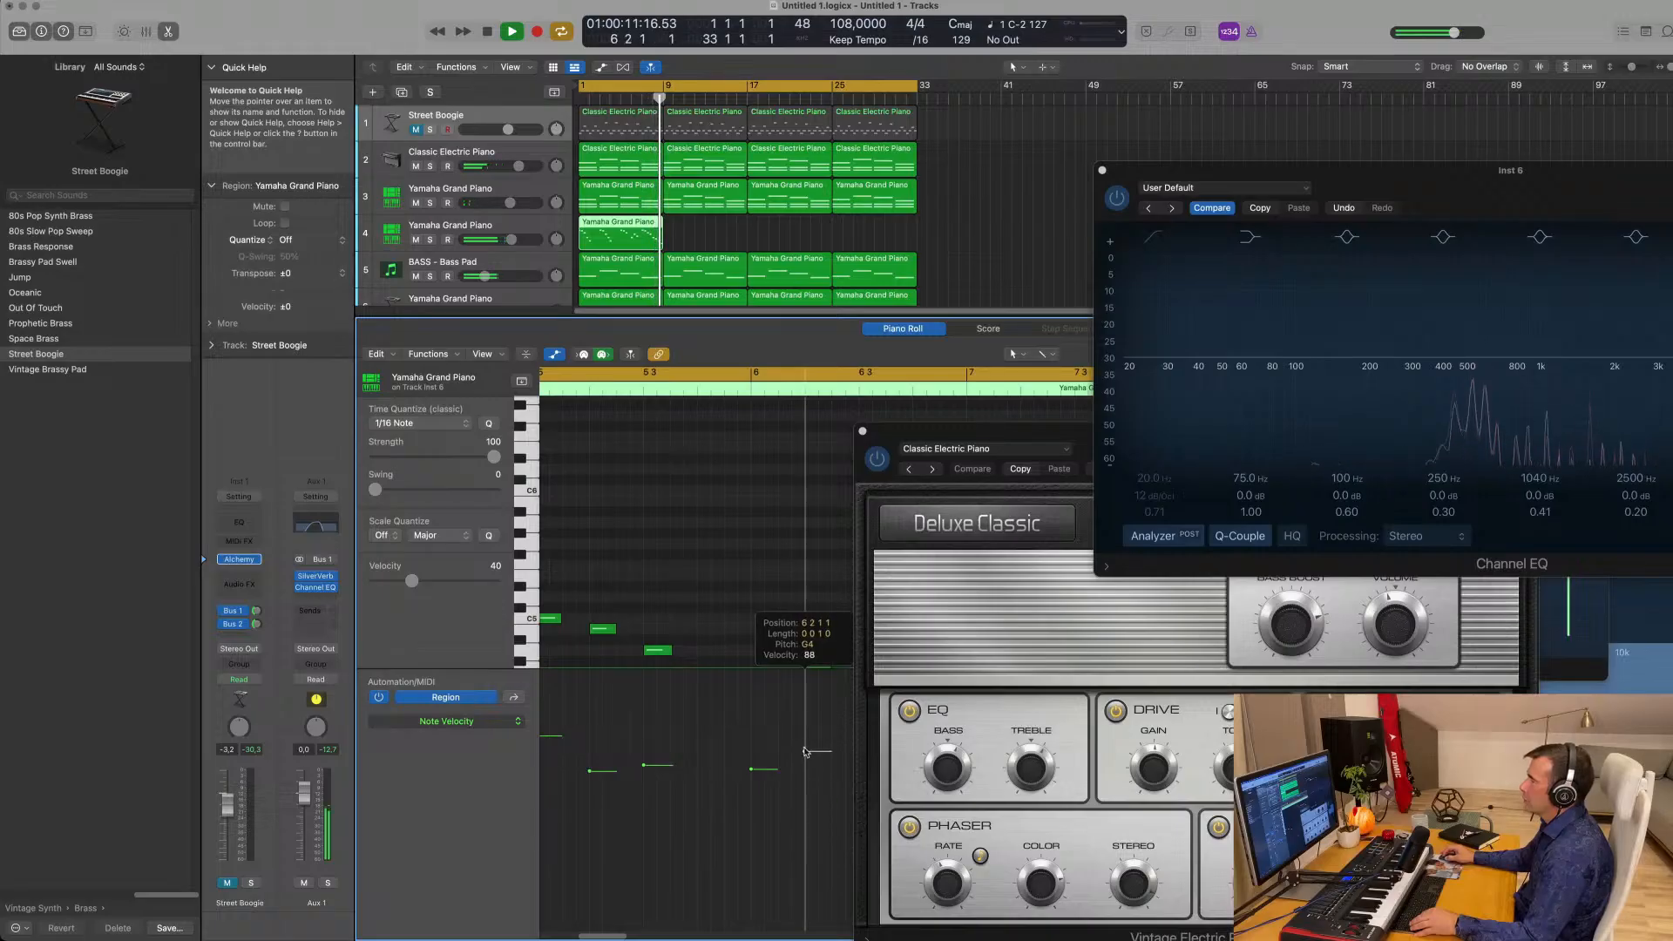
Close the Vintage Electric Piano window and the Channel EQ windows of Inst 6 and Aux 1.
scroll(717, 599, down, 4)
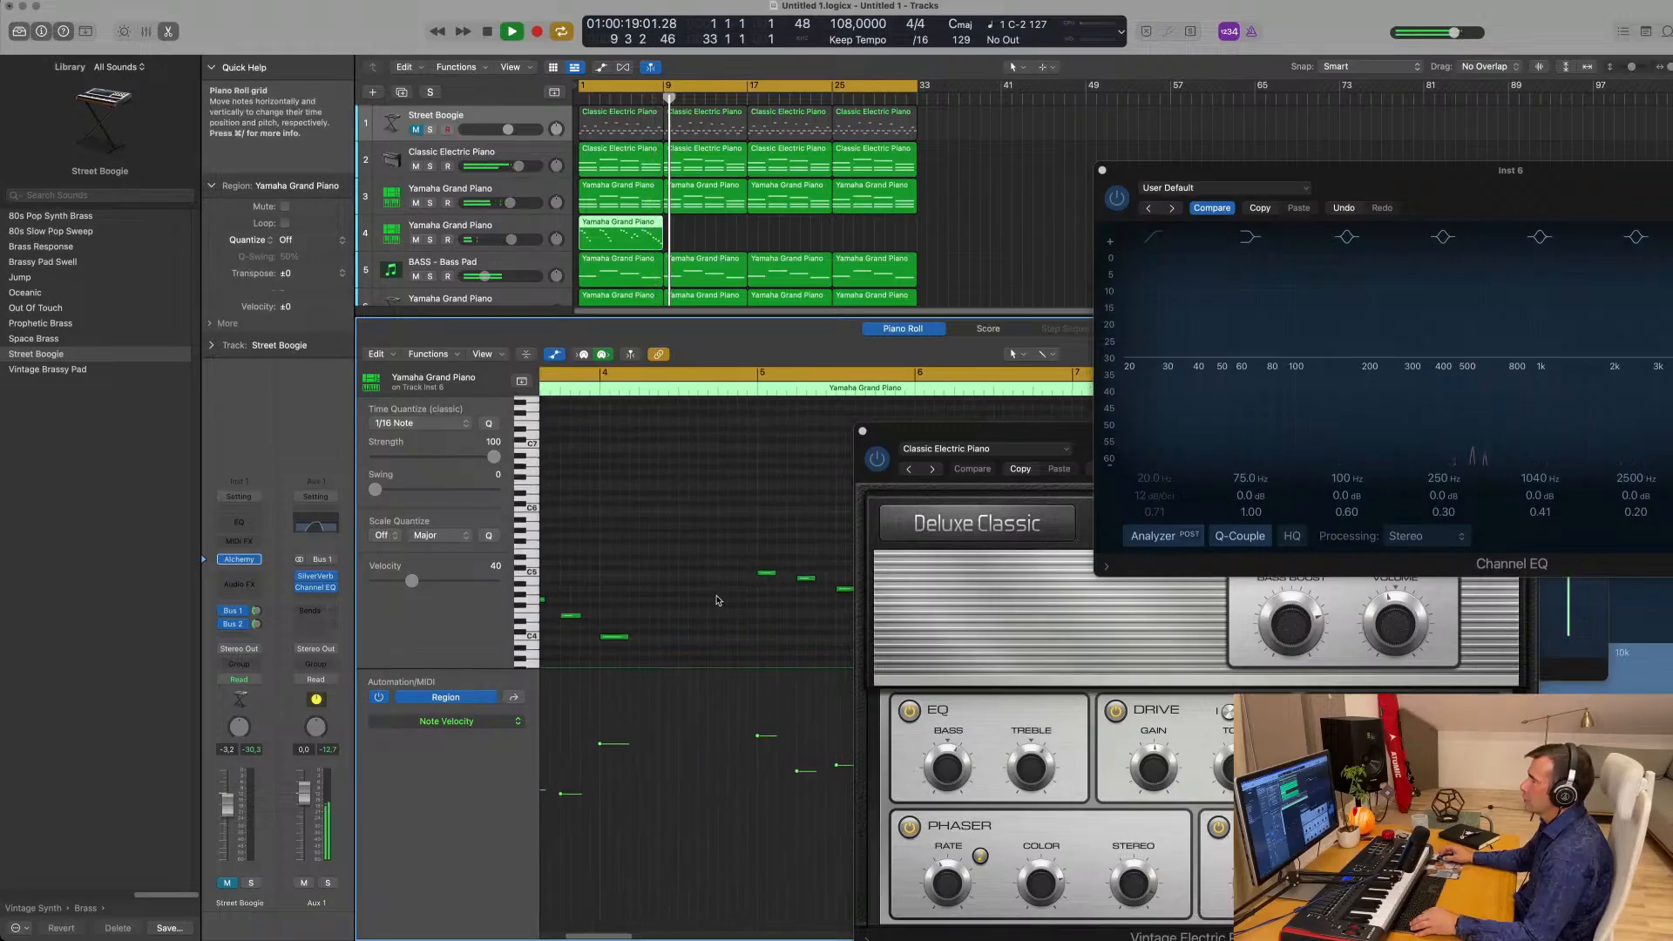
click(862, 430)
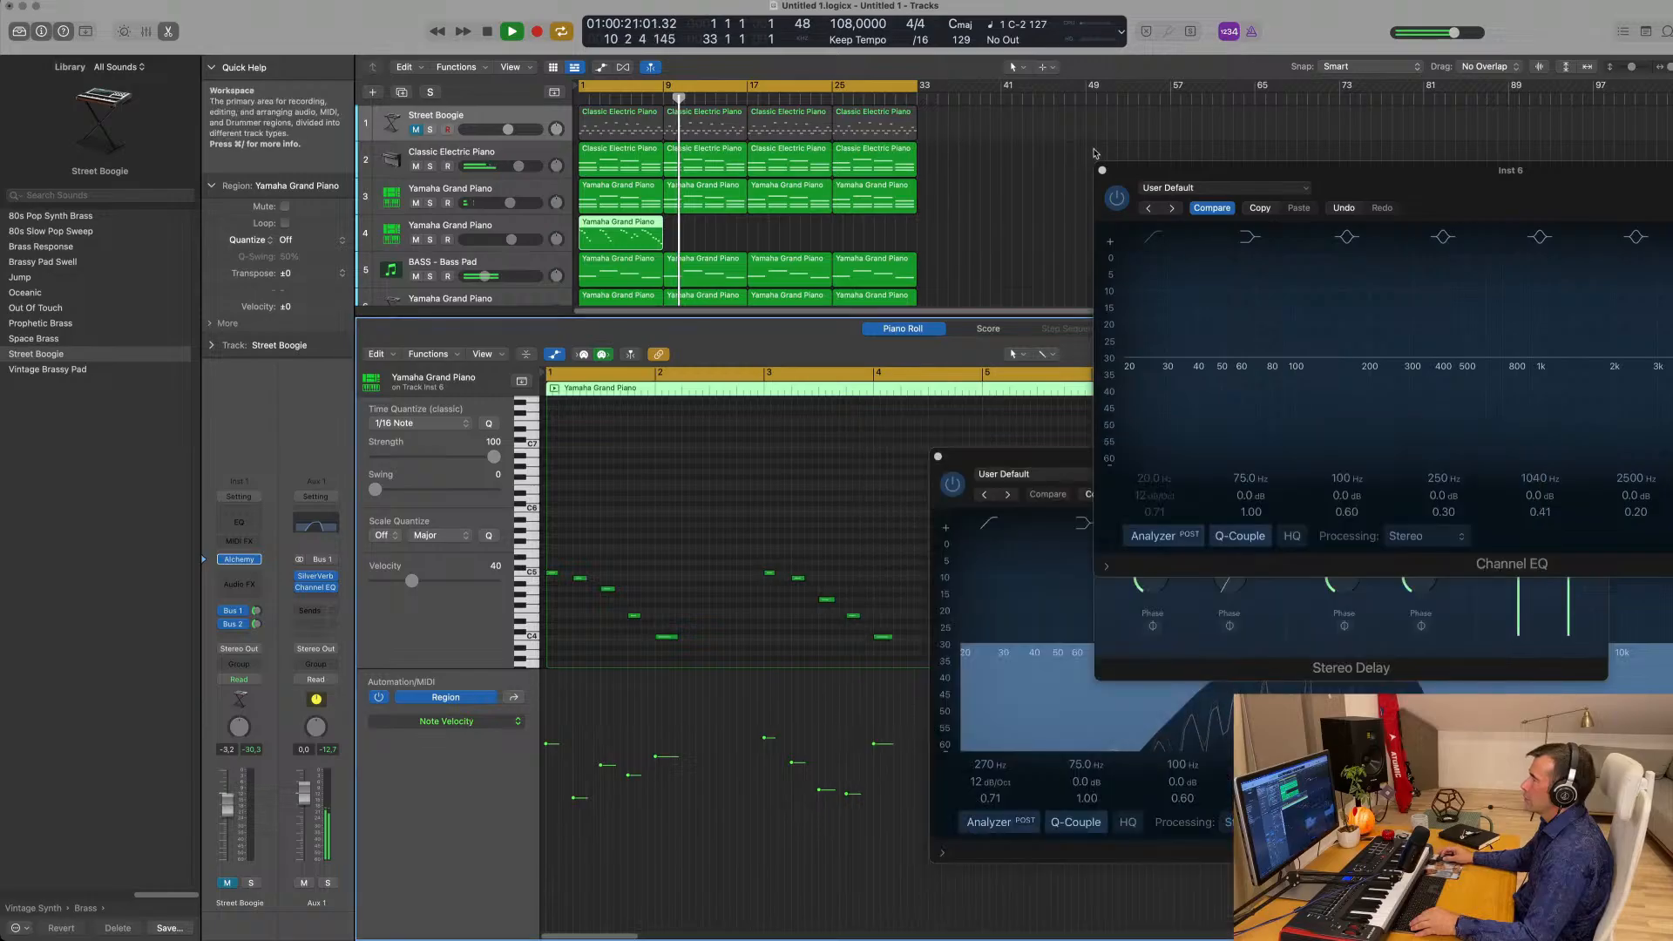
click(1103, 171)
click(939, 458)
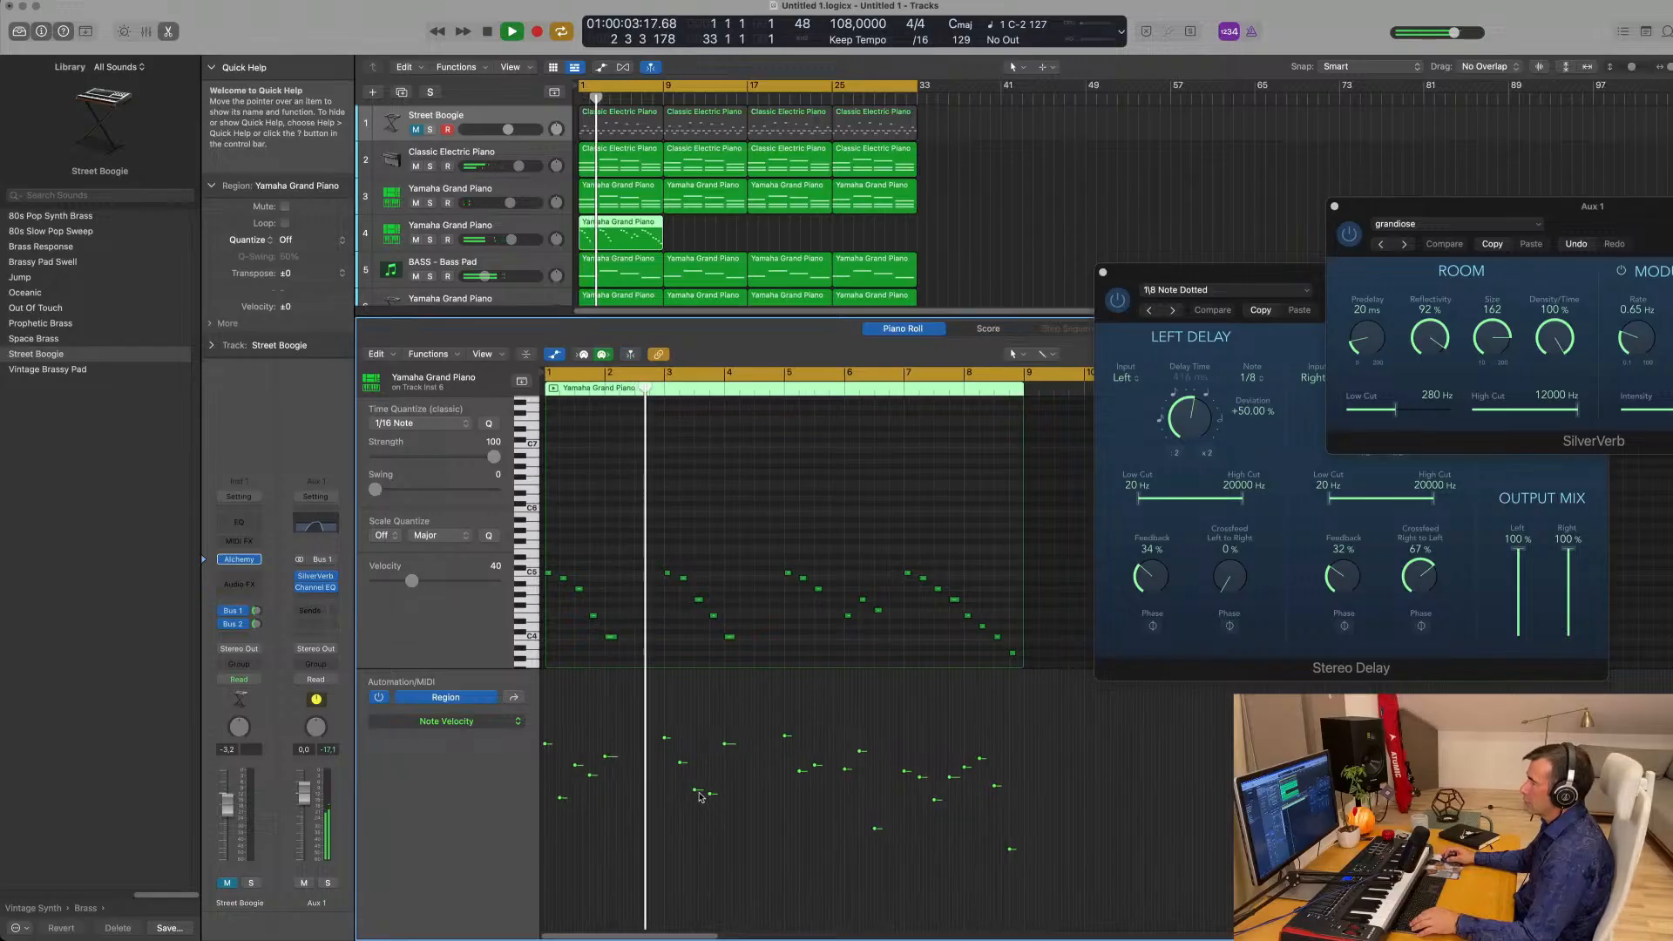
Raise the velocities of three quiet melody notes: one late in bar 3, the last in bar 6 to 76, and the final A3 to about 68.
drag(709, 794, 711, 770)
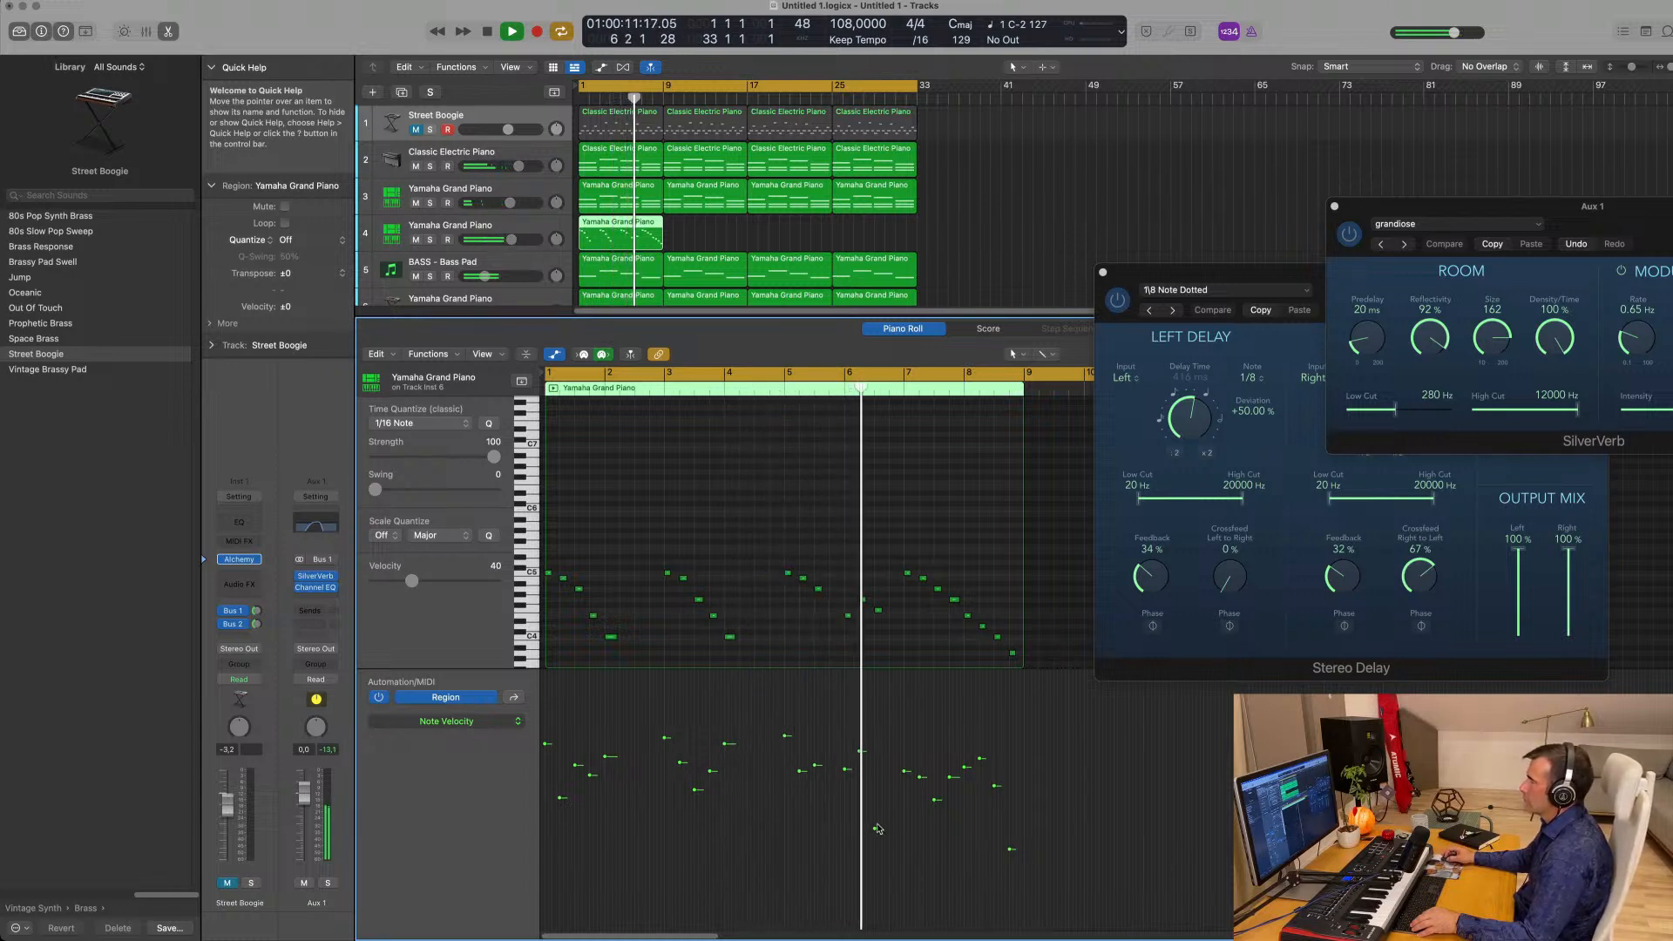
drag(877, 828, 877, 776)
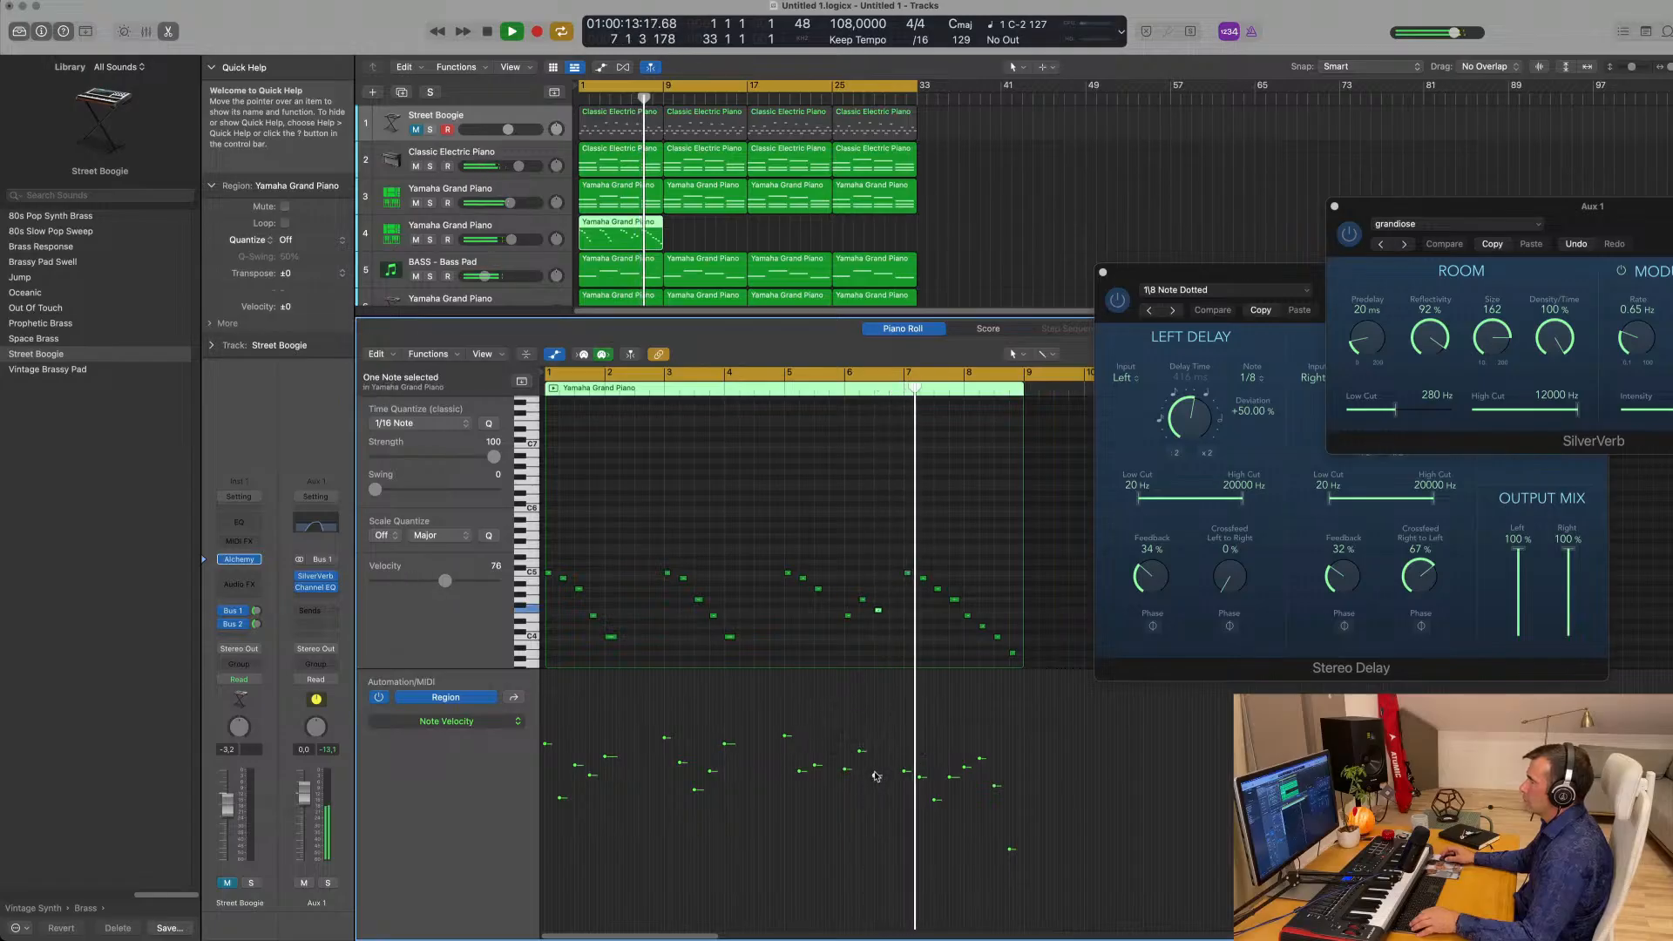
click(1009, 851)
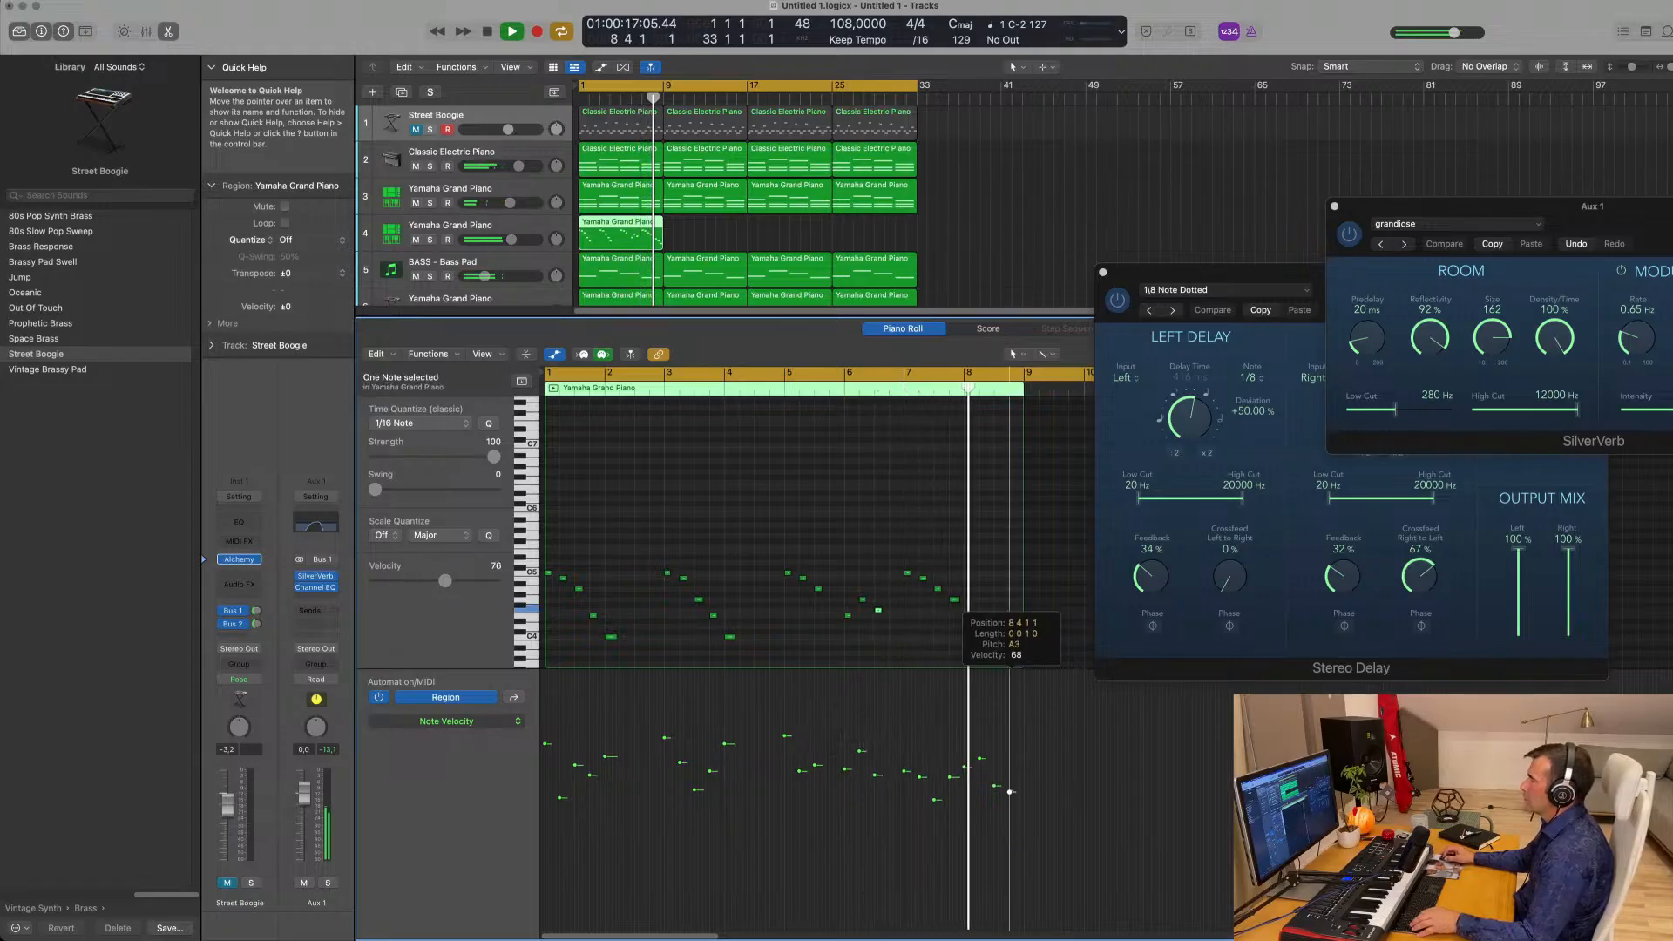
click(934, 732)
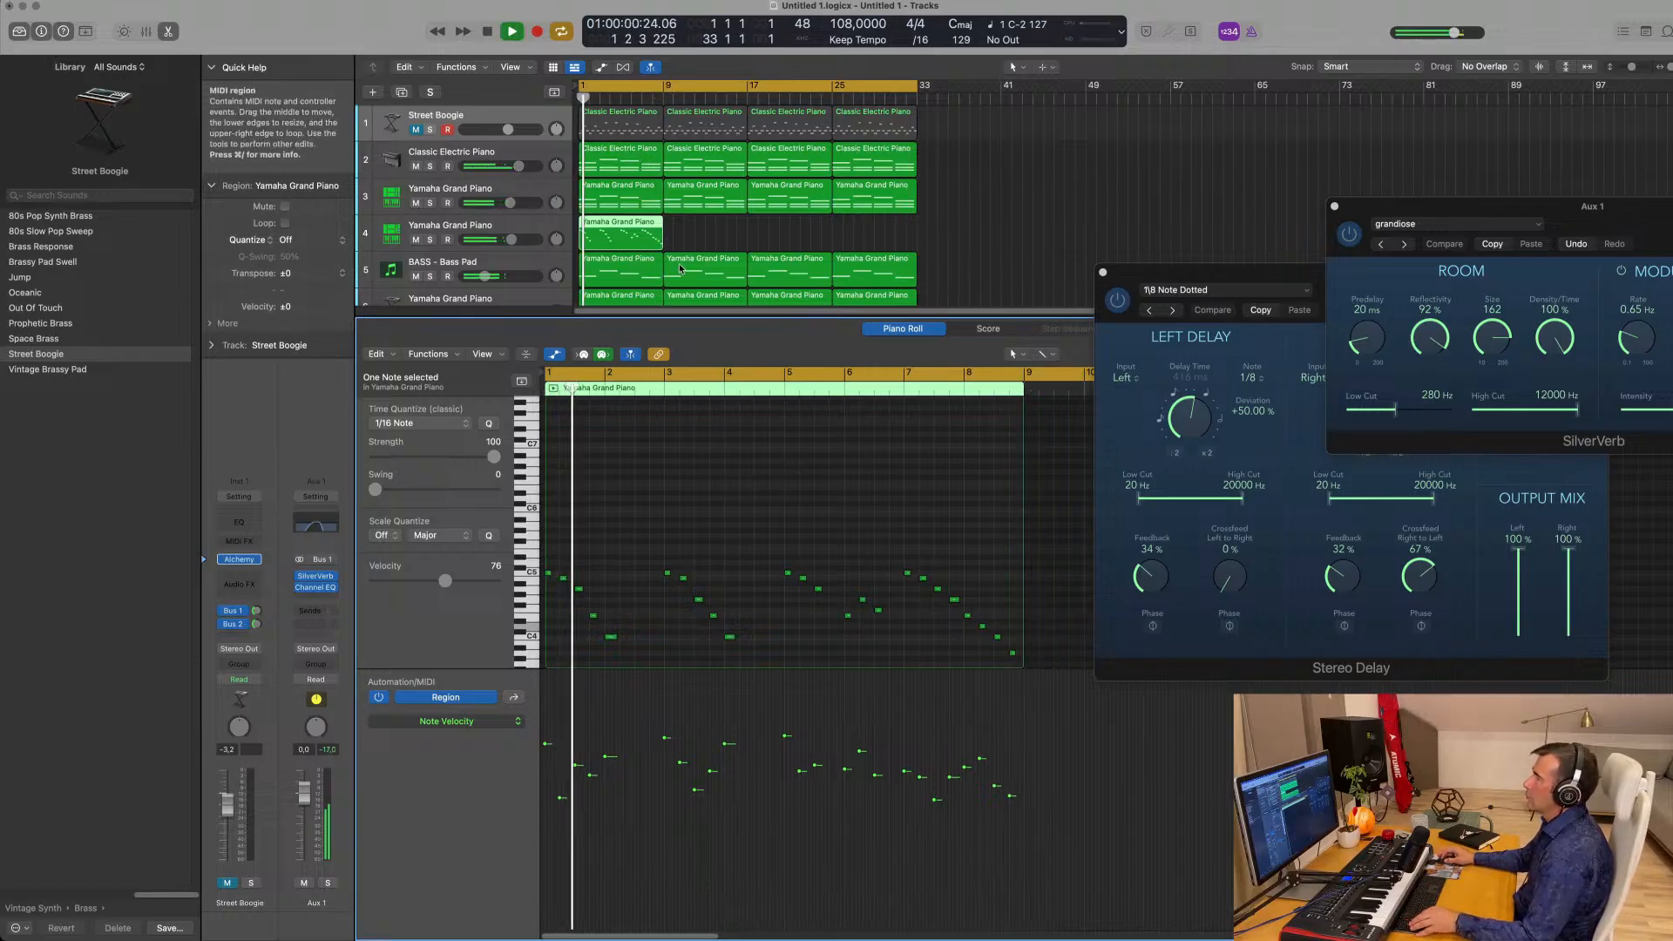
Restart playback and compare the mix with the track 3 piano chords muted, unmuted and soloed.
click(625, 233)
click(533, 229)
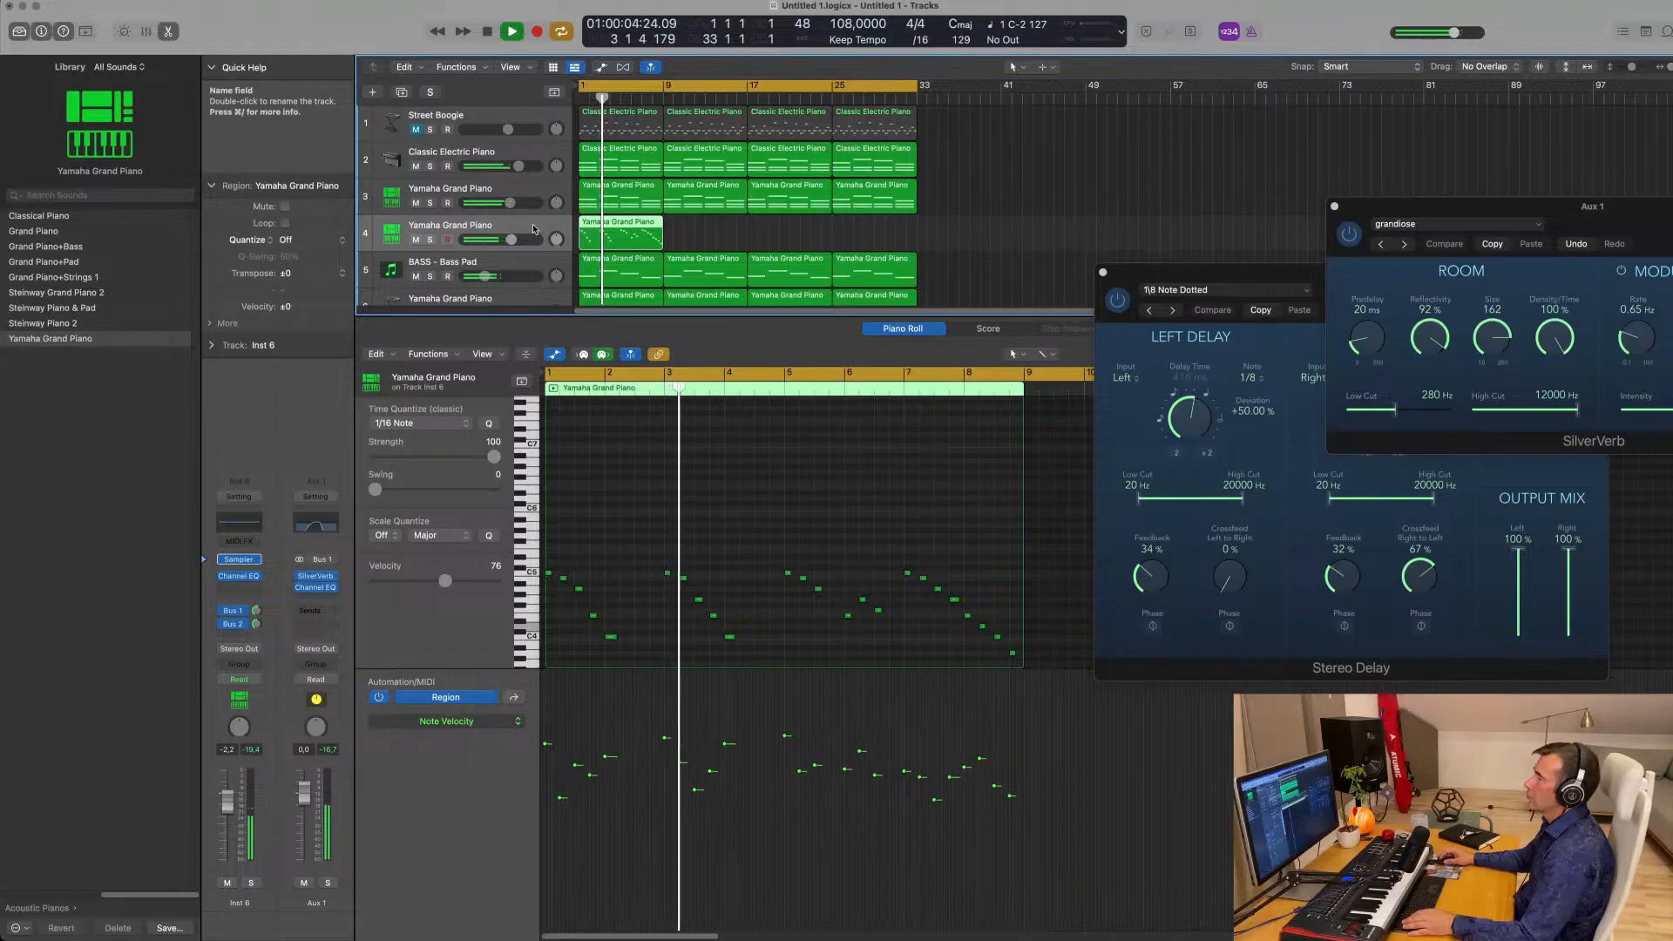
click(532, 192)
key(Return)
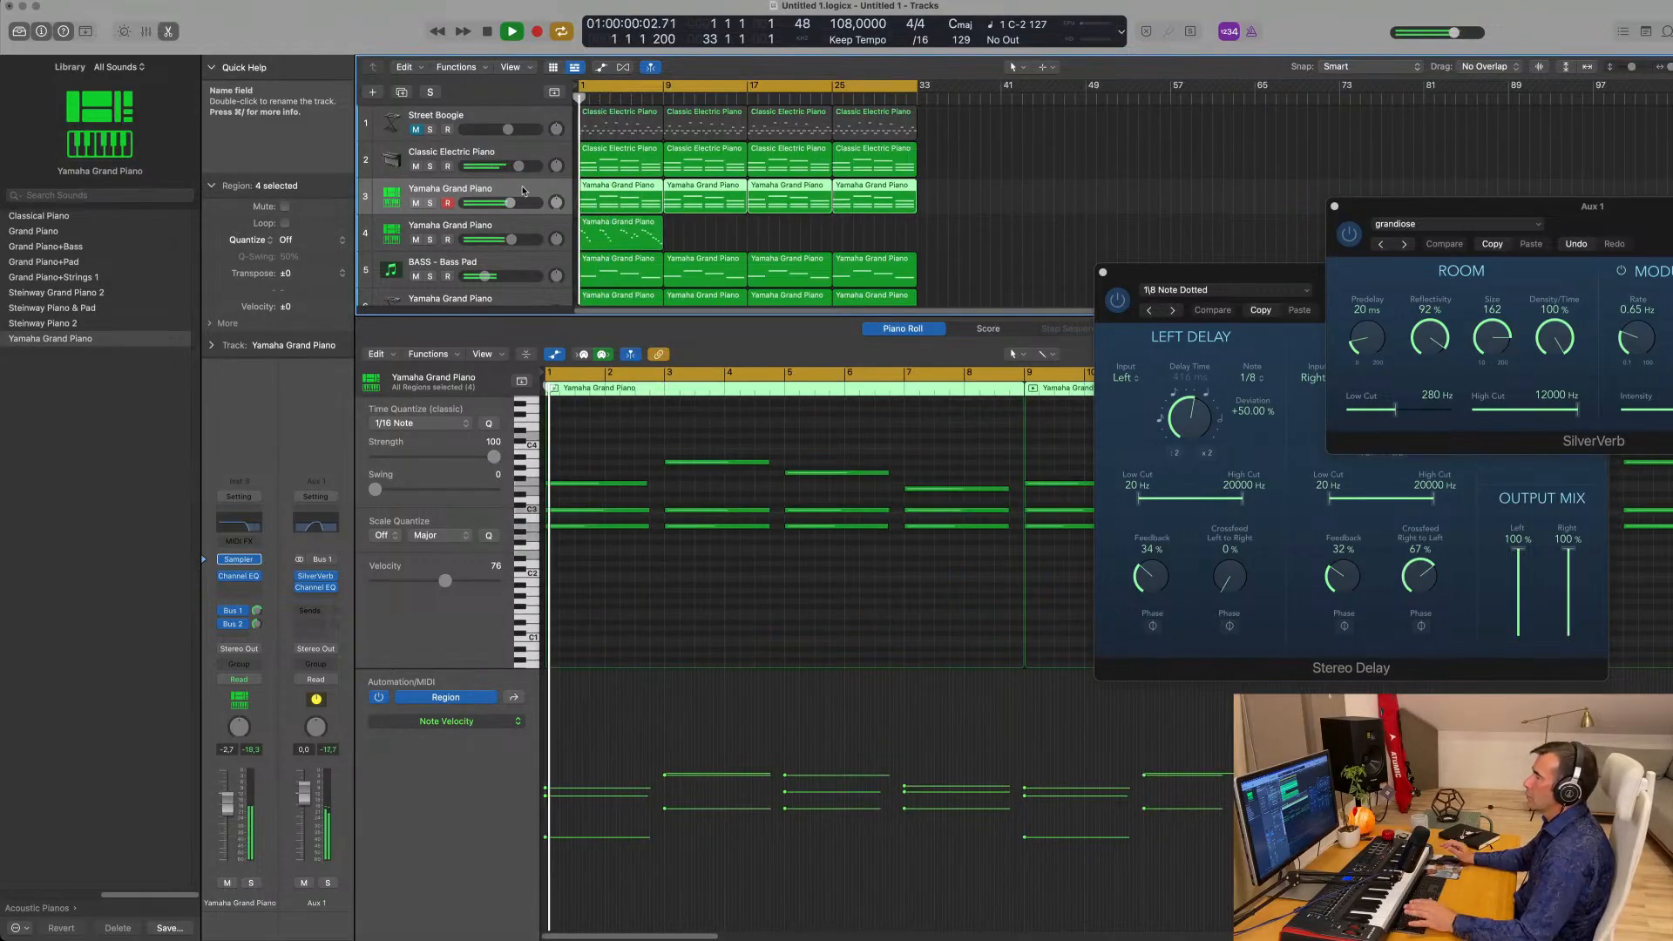
click(415, 203)
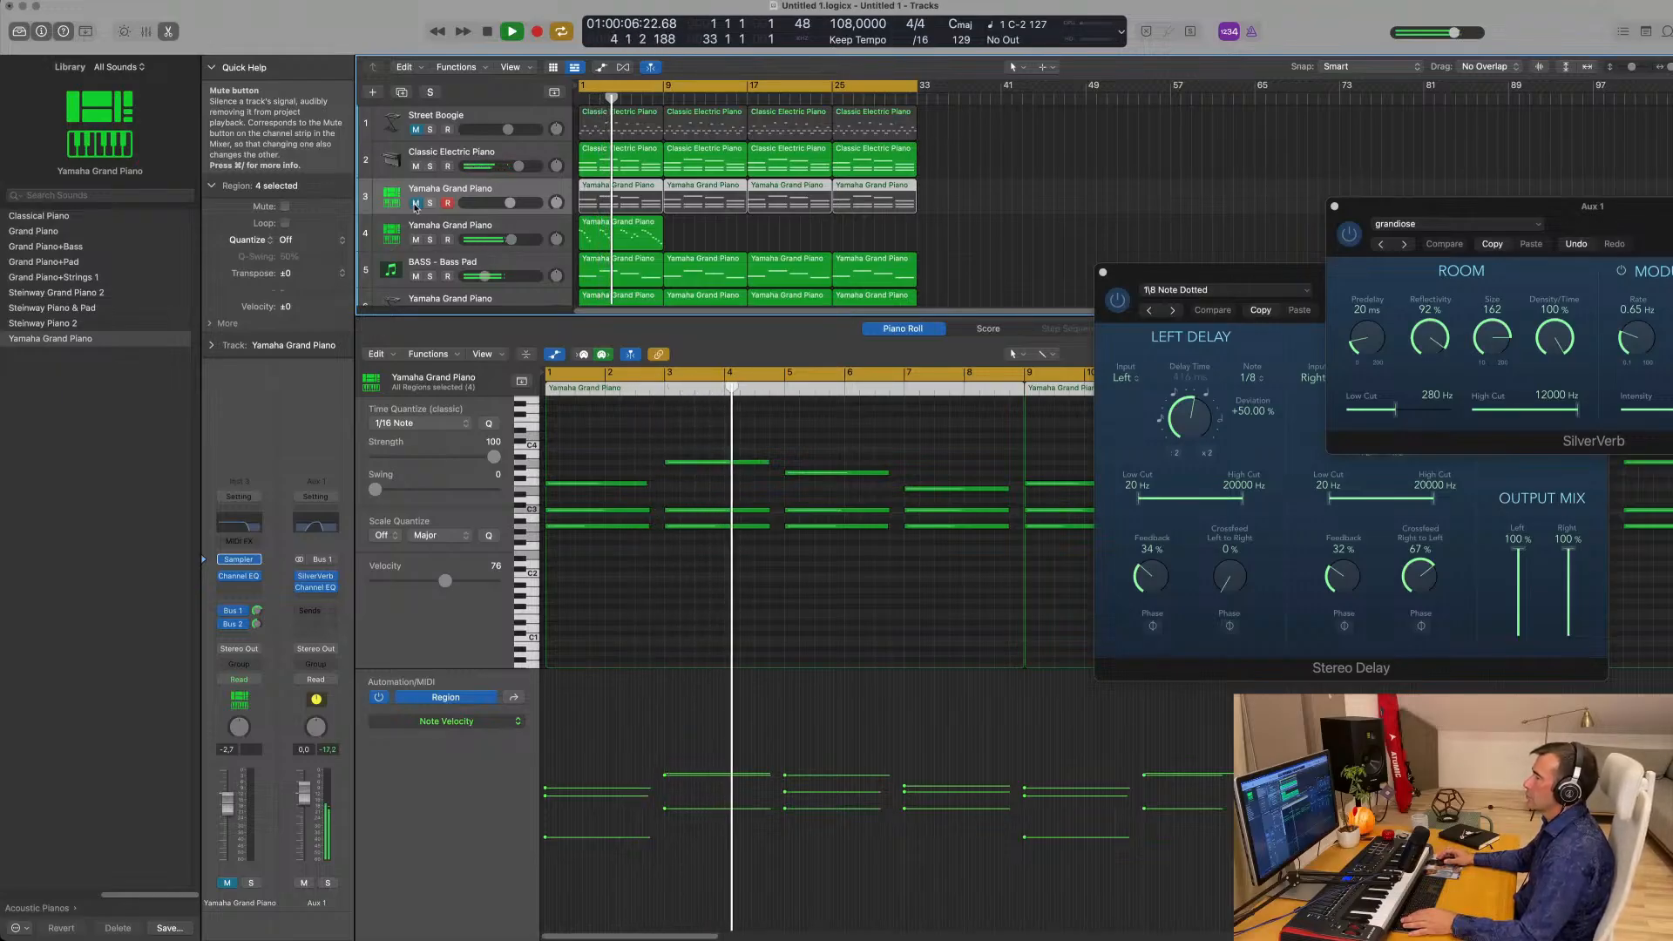
click(416, 203)
click(429, 203)
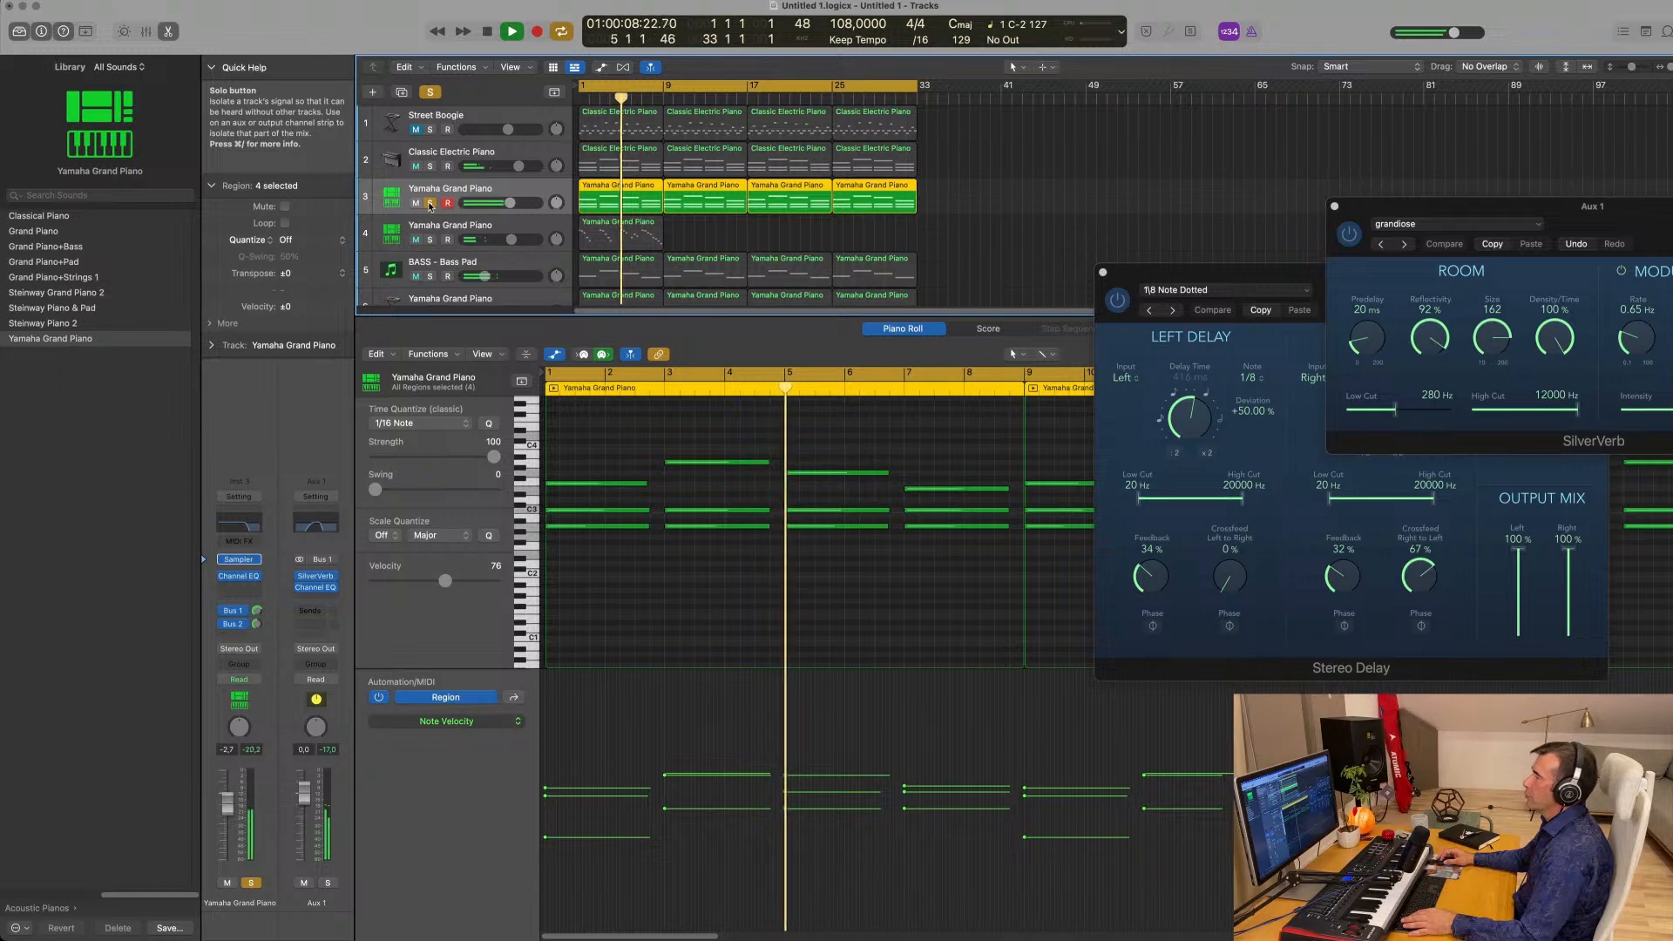
click(430, 203)
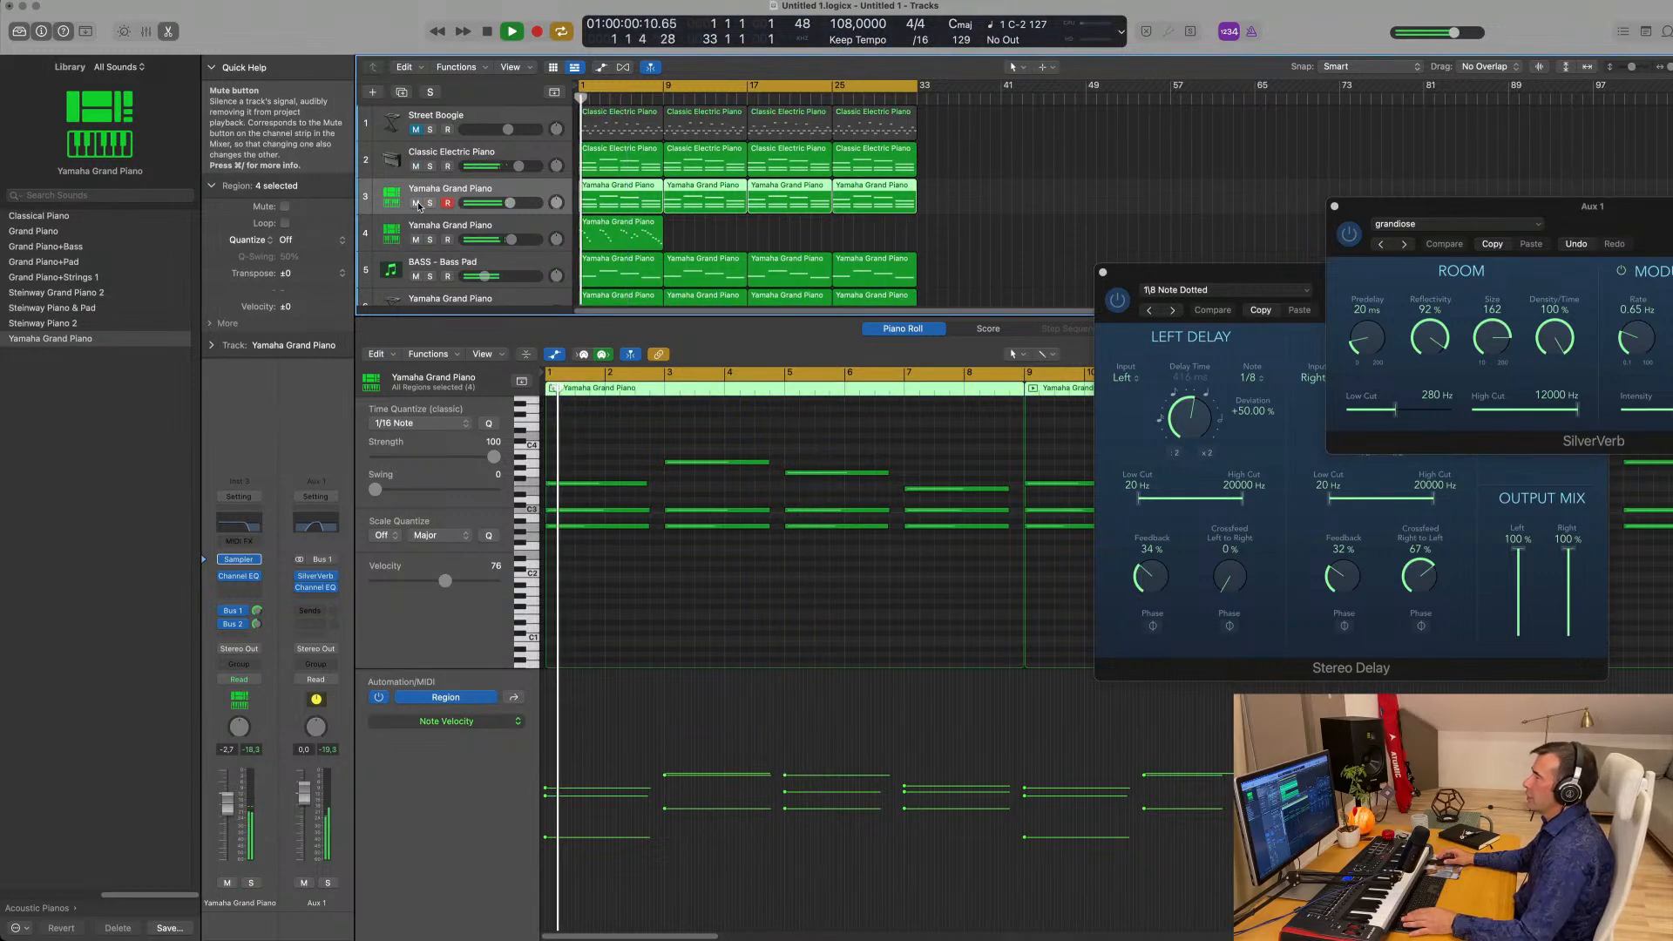
Enable the low cut in the track 4 piano's Channel EQ at about 1 kHz and raise the track volume to -1.3 dB.
click(409, 232)
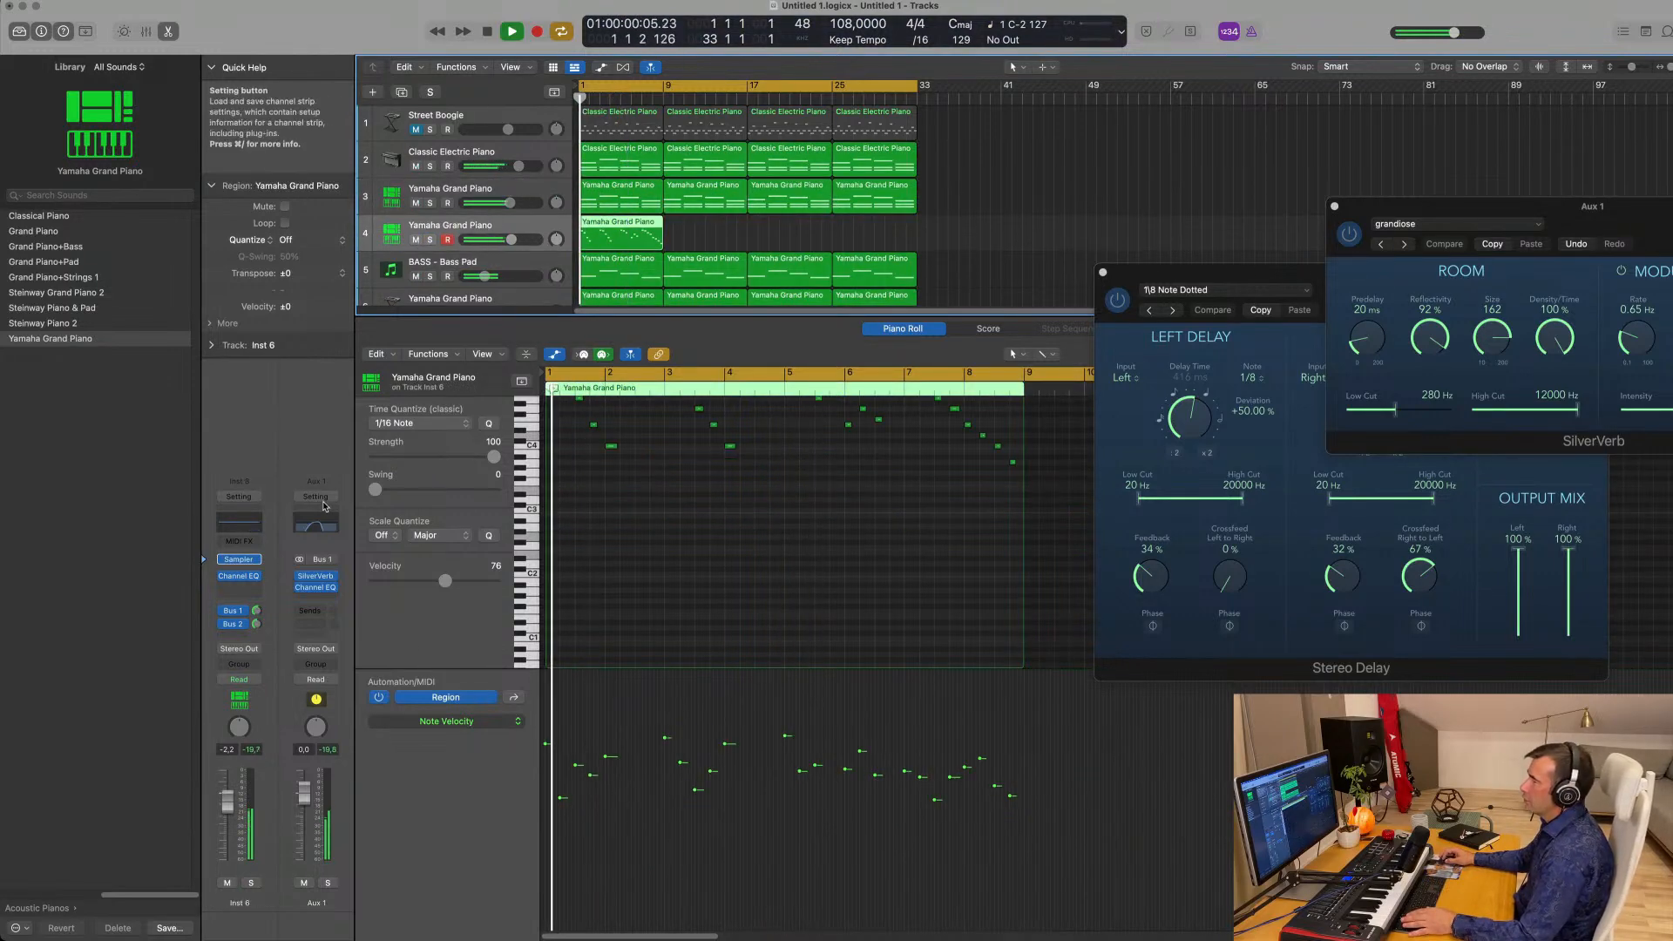
click(235, 524)
key(space)
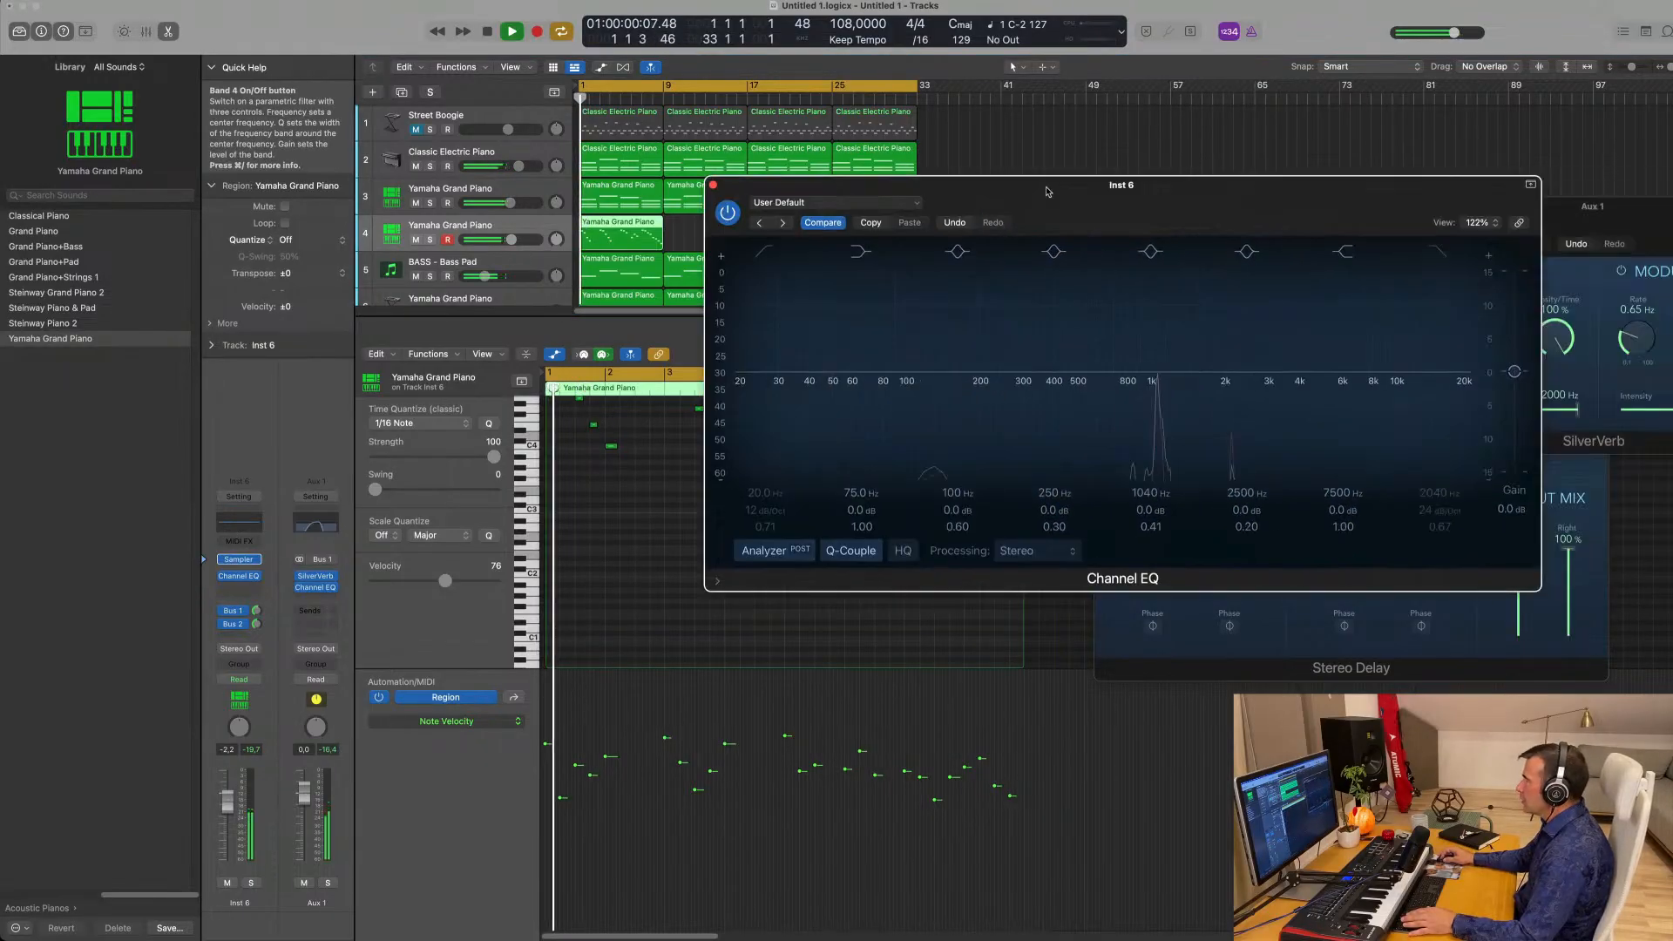
key(space)
click(695, 251)
drag(702, 331, 1092, 390)
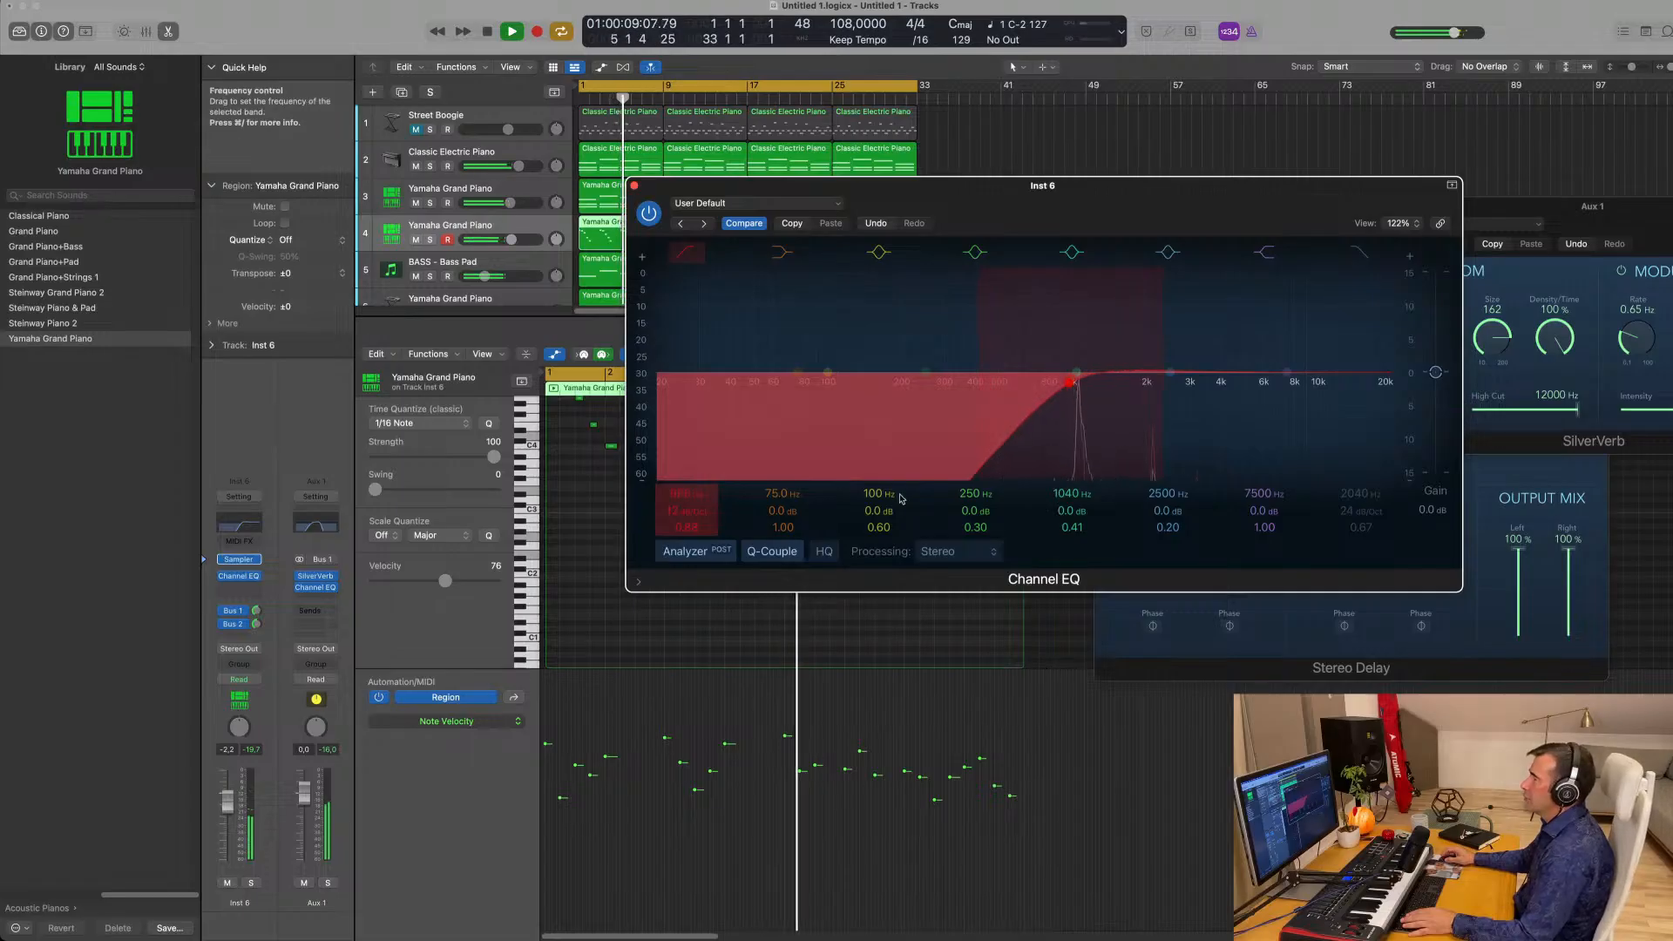
click(635, 185)
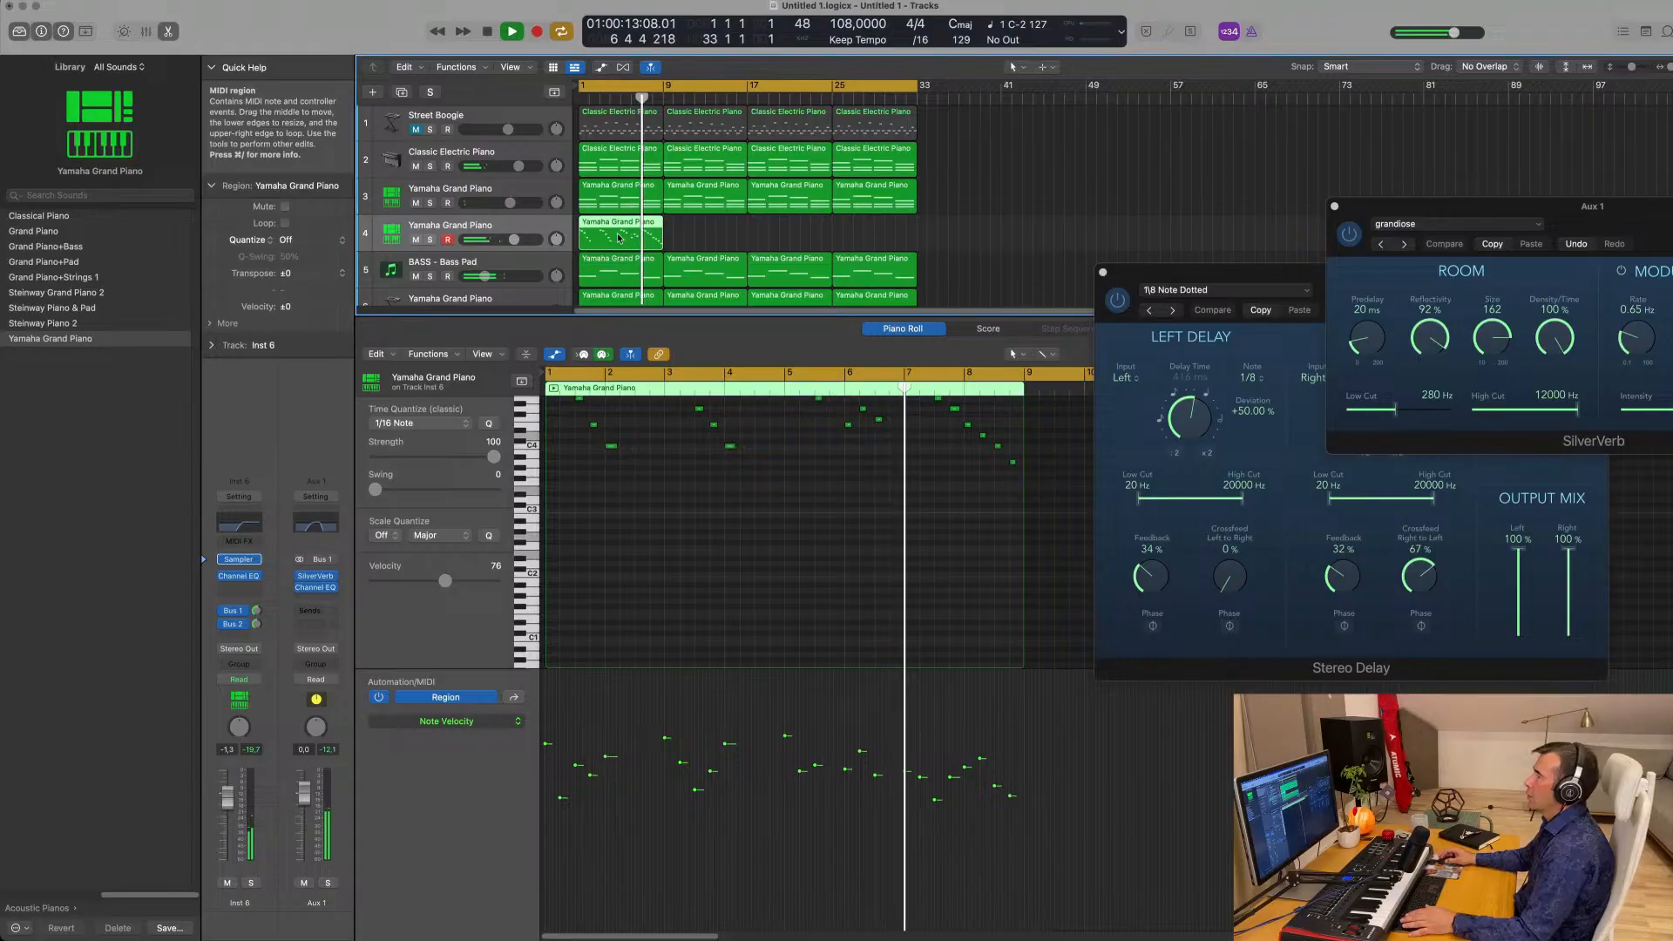
Adjust the track 4 piano's Bus 2 and Bus 1 send levels, setting Bus 1 to about -1.7 dB.
scroll(753, 552, up, 3)
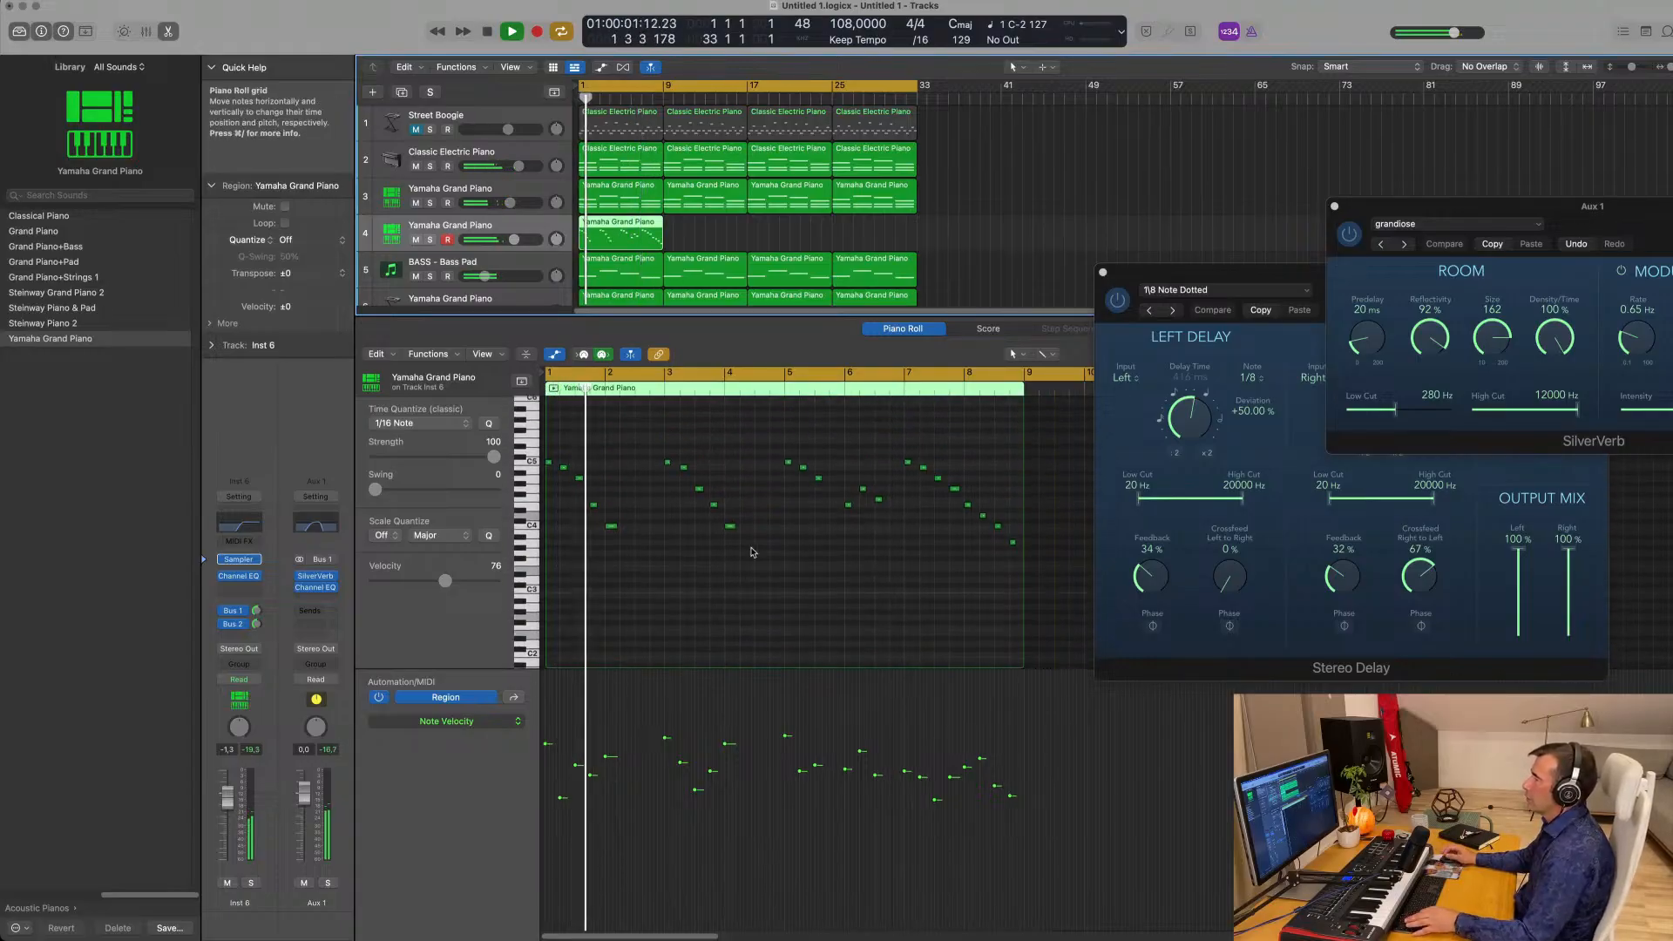
ctrl+alt+click(735, 595)
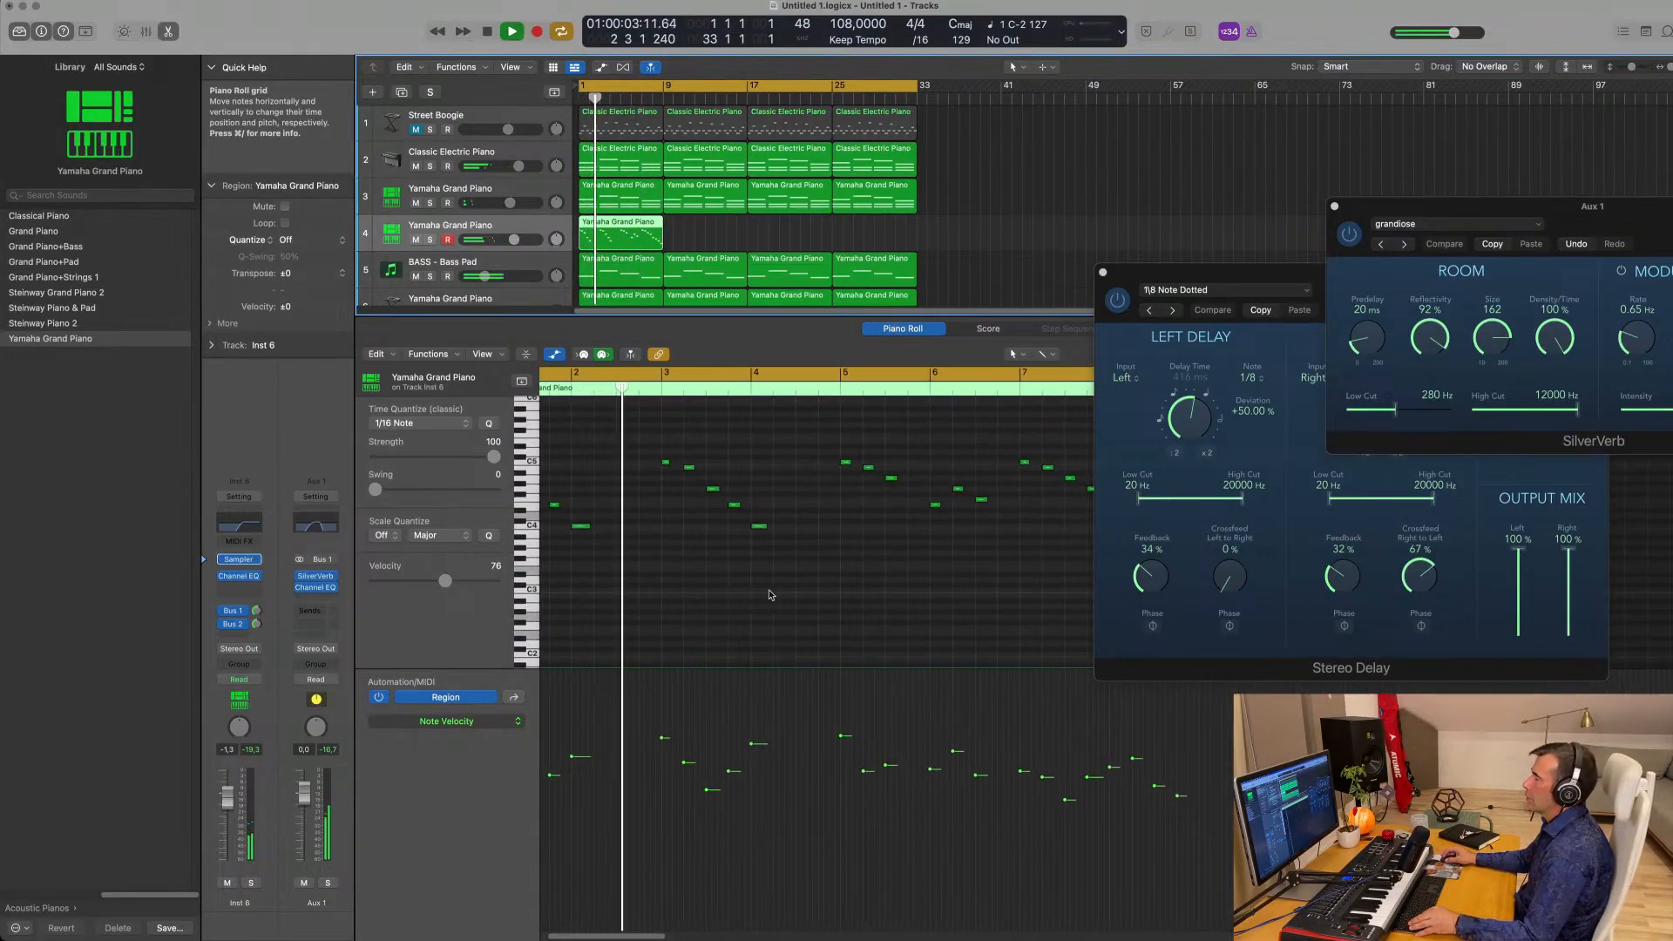
drag(256, 624, 257, 621)
click(256, 610)
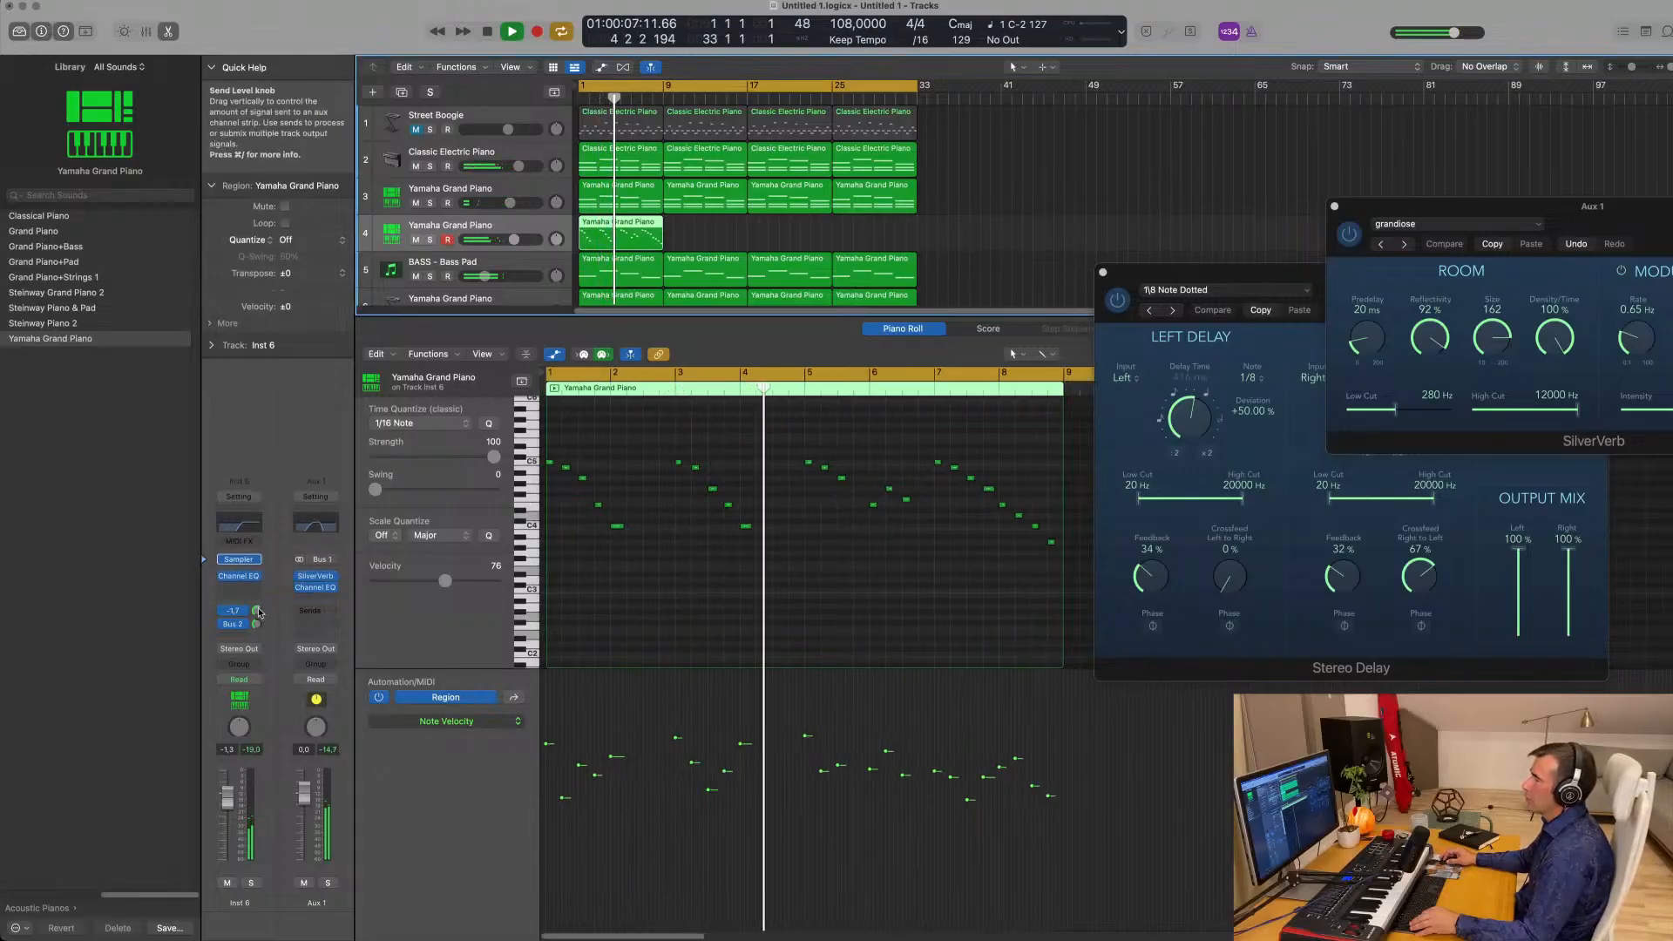
Inspect the Aux 1 Channel EQ curve with its window moved aside, and replay the melody from the beginning.
click(319, 535)
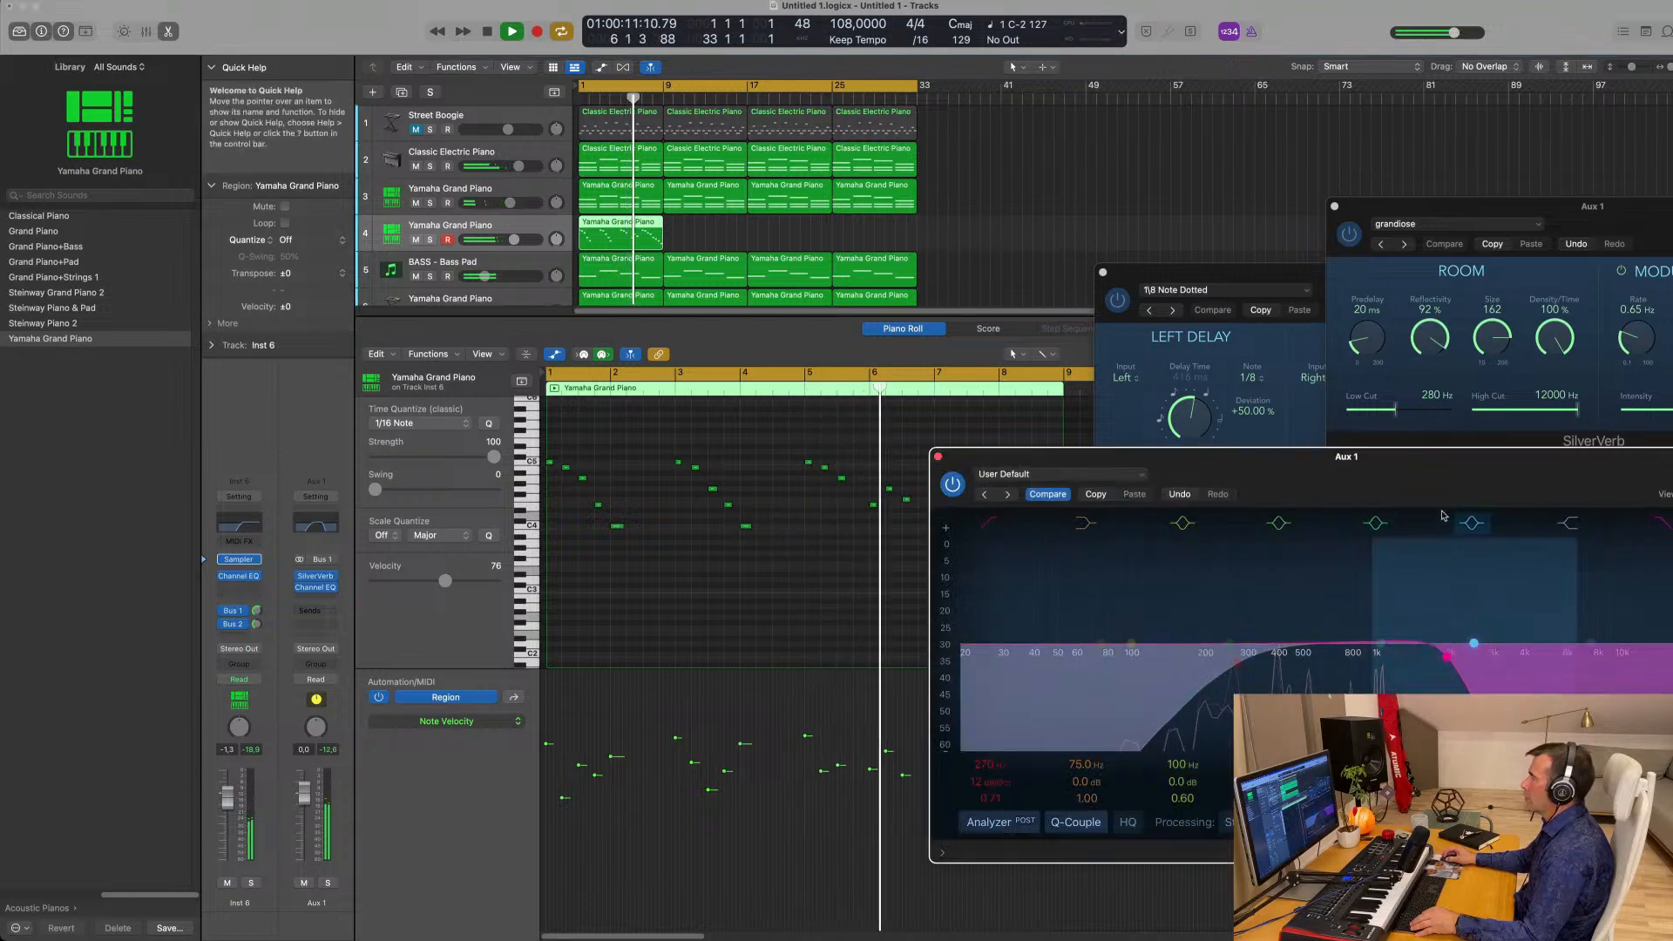
drag(1431, 460, 1560, 354)
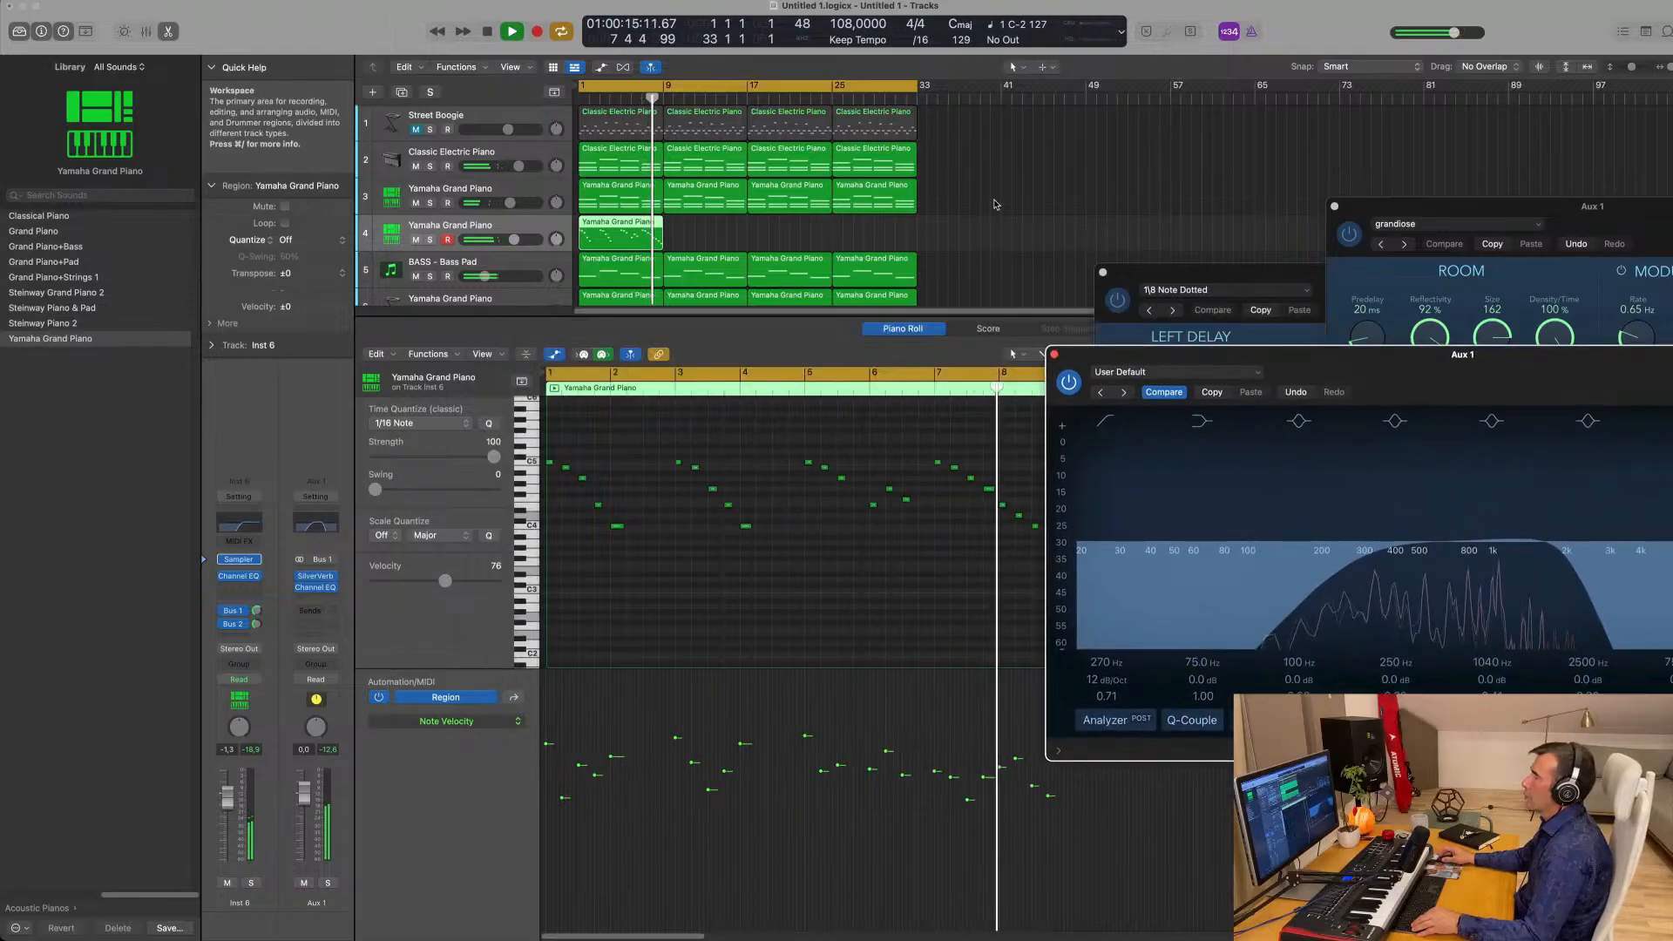
click(652, 232)
key(Return)
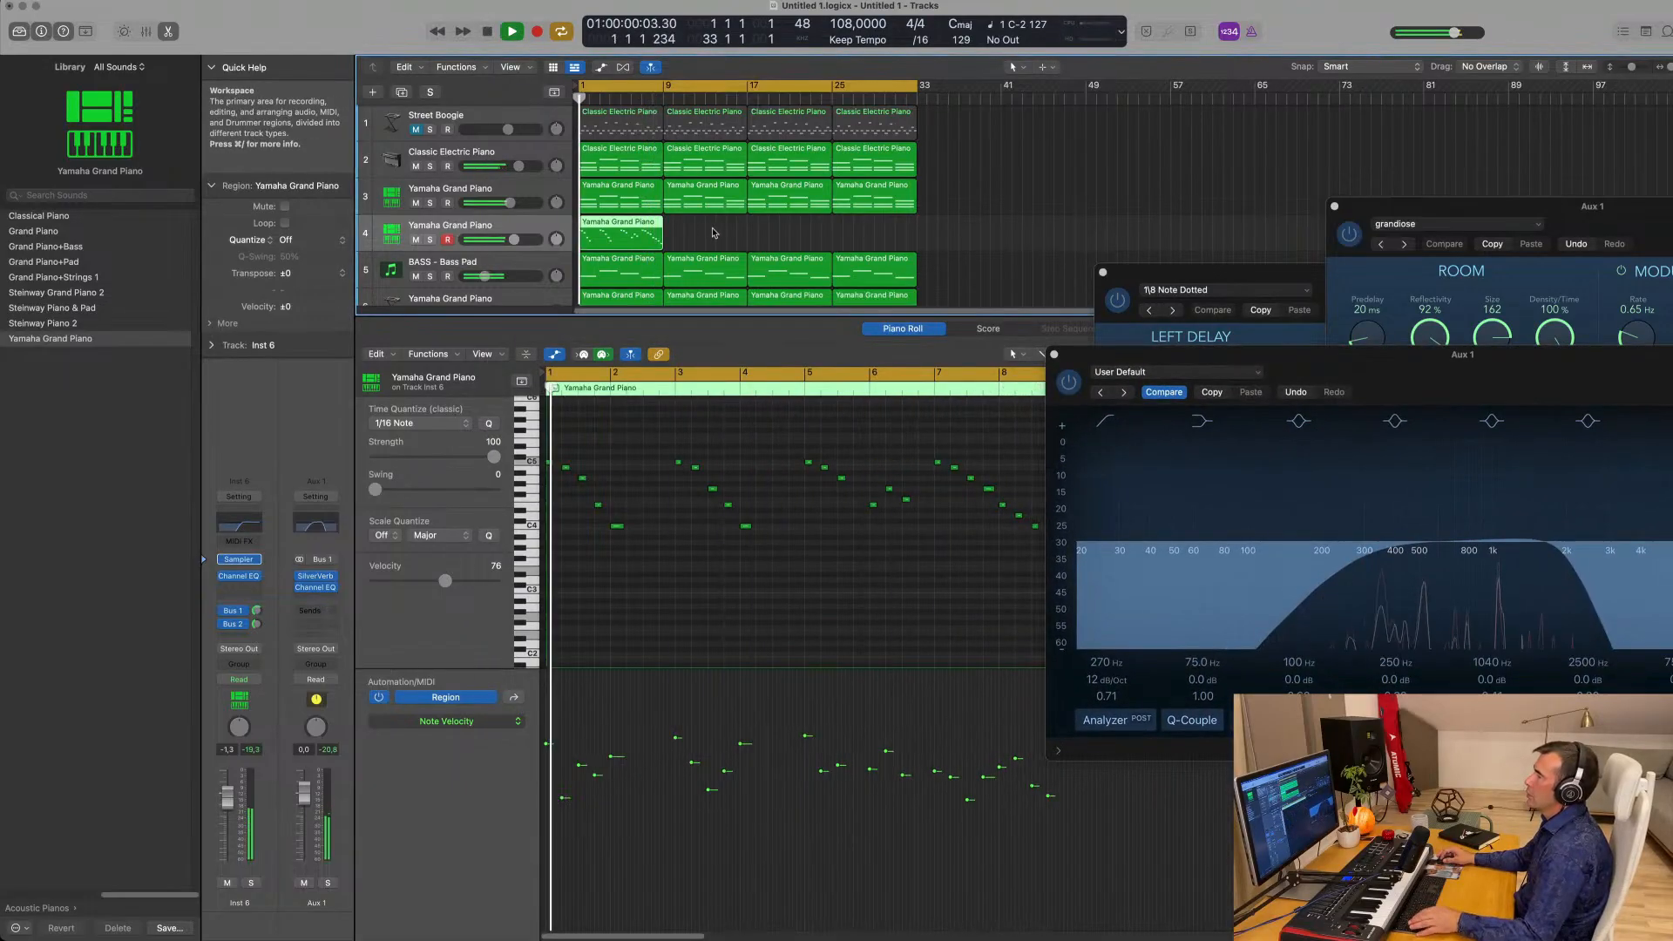
click(714, 234)
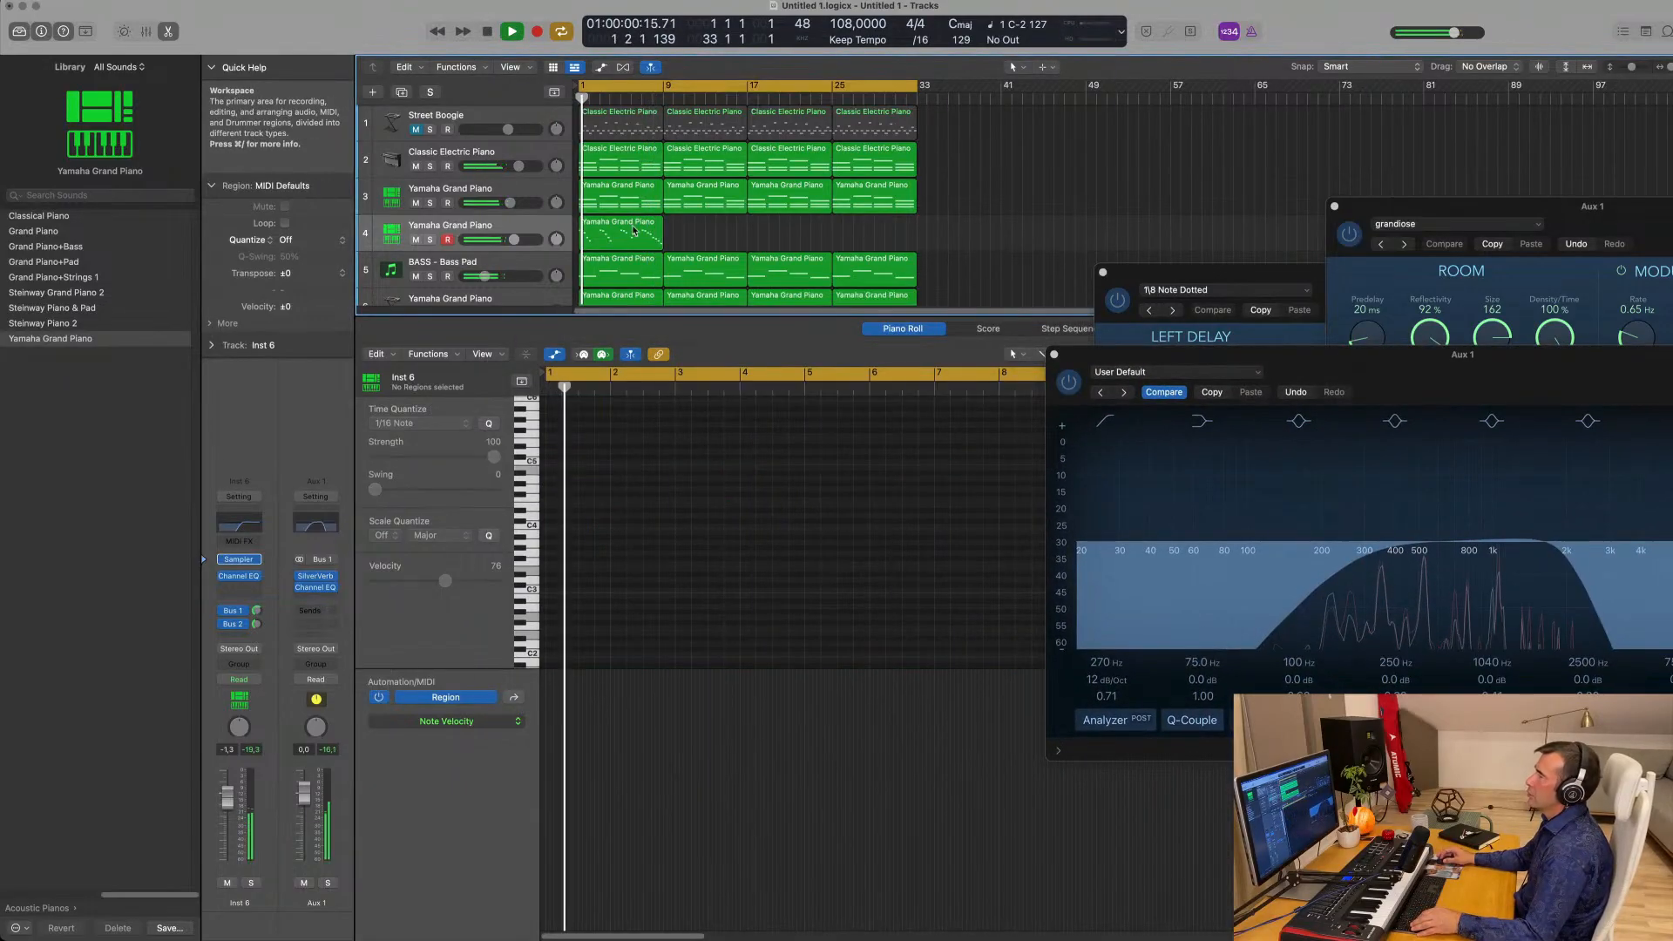
Mute the track 3 piano chords and lower the Classic Electric Piano volume to -2.2 dB.
click(417, 203)
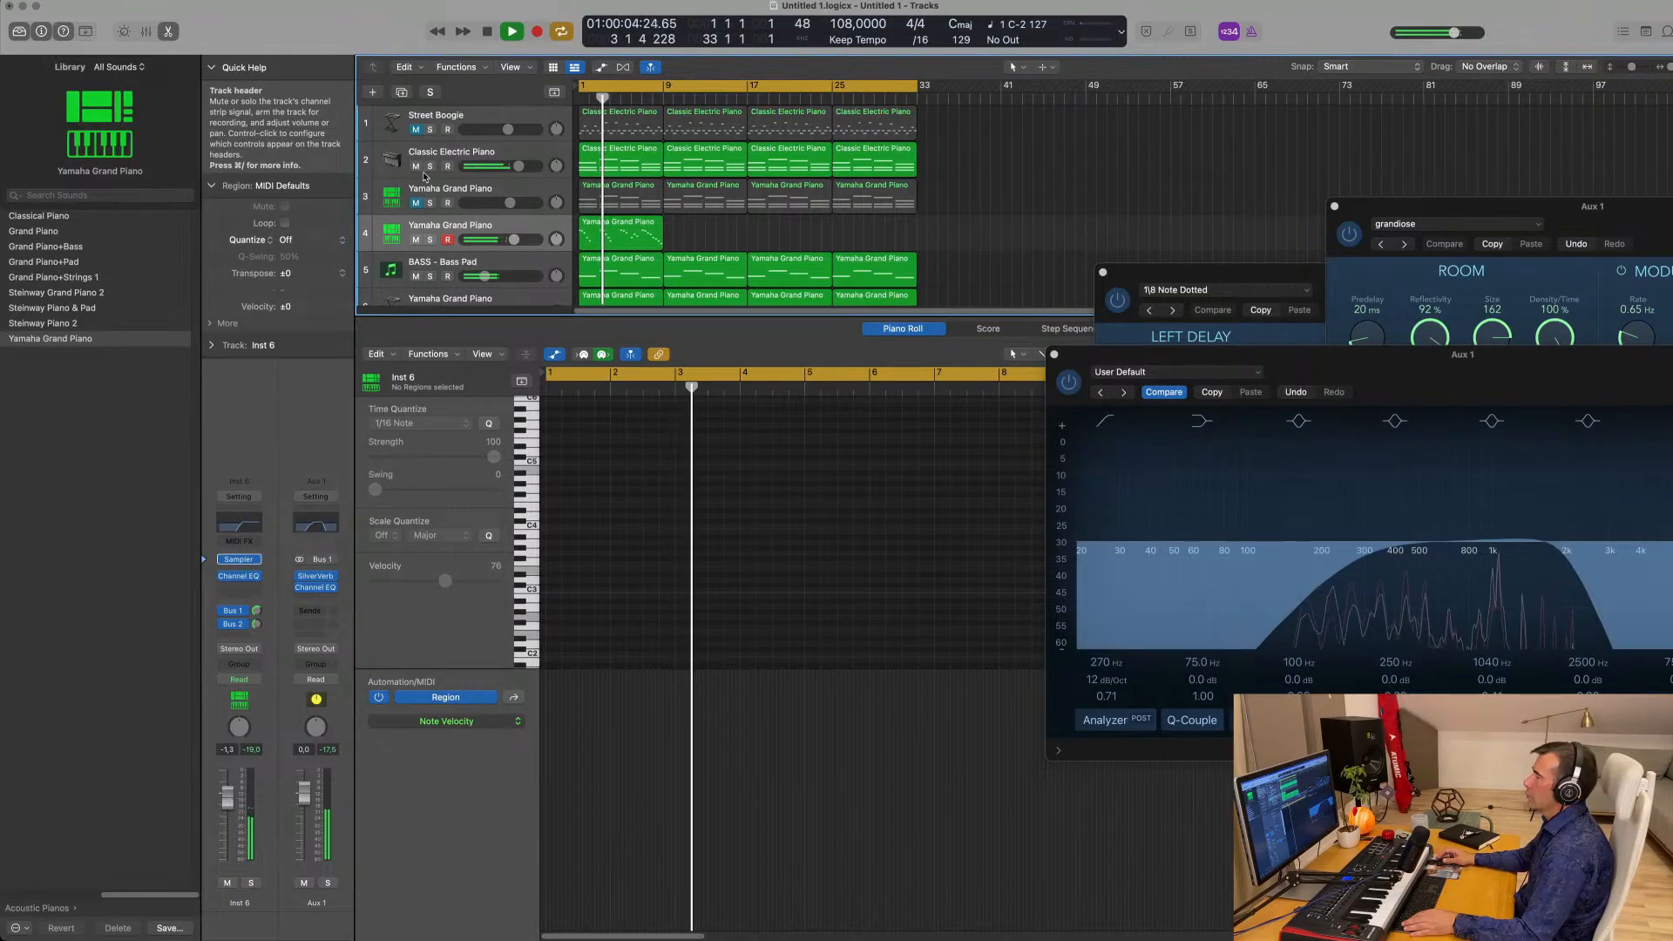
click(394, 159)
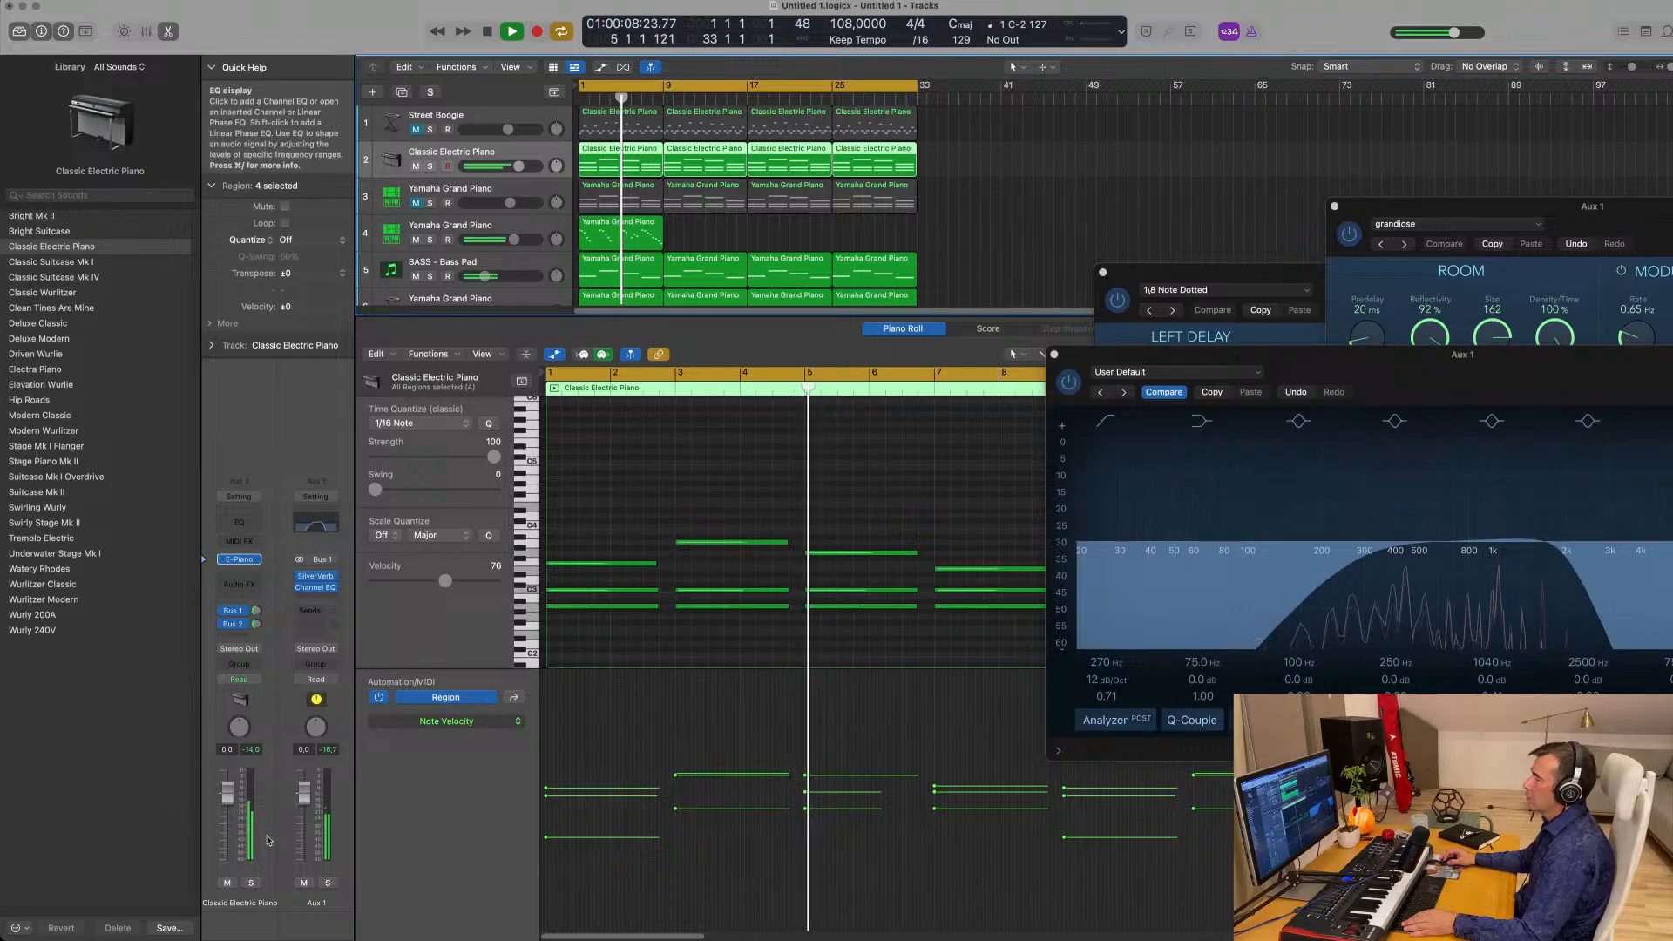
drag(228, 792, 228, 795)
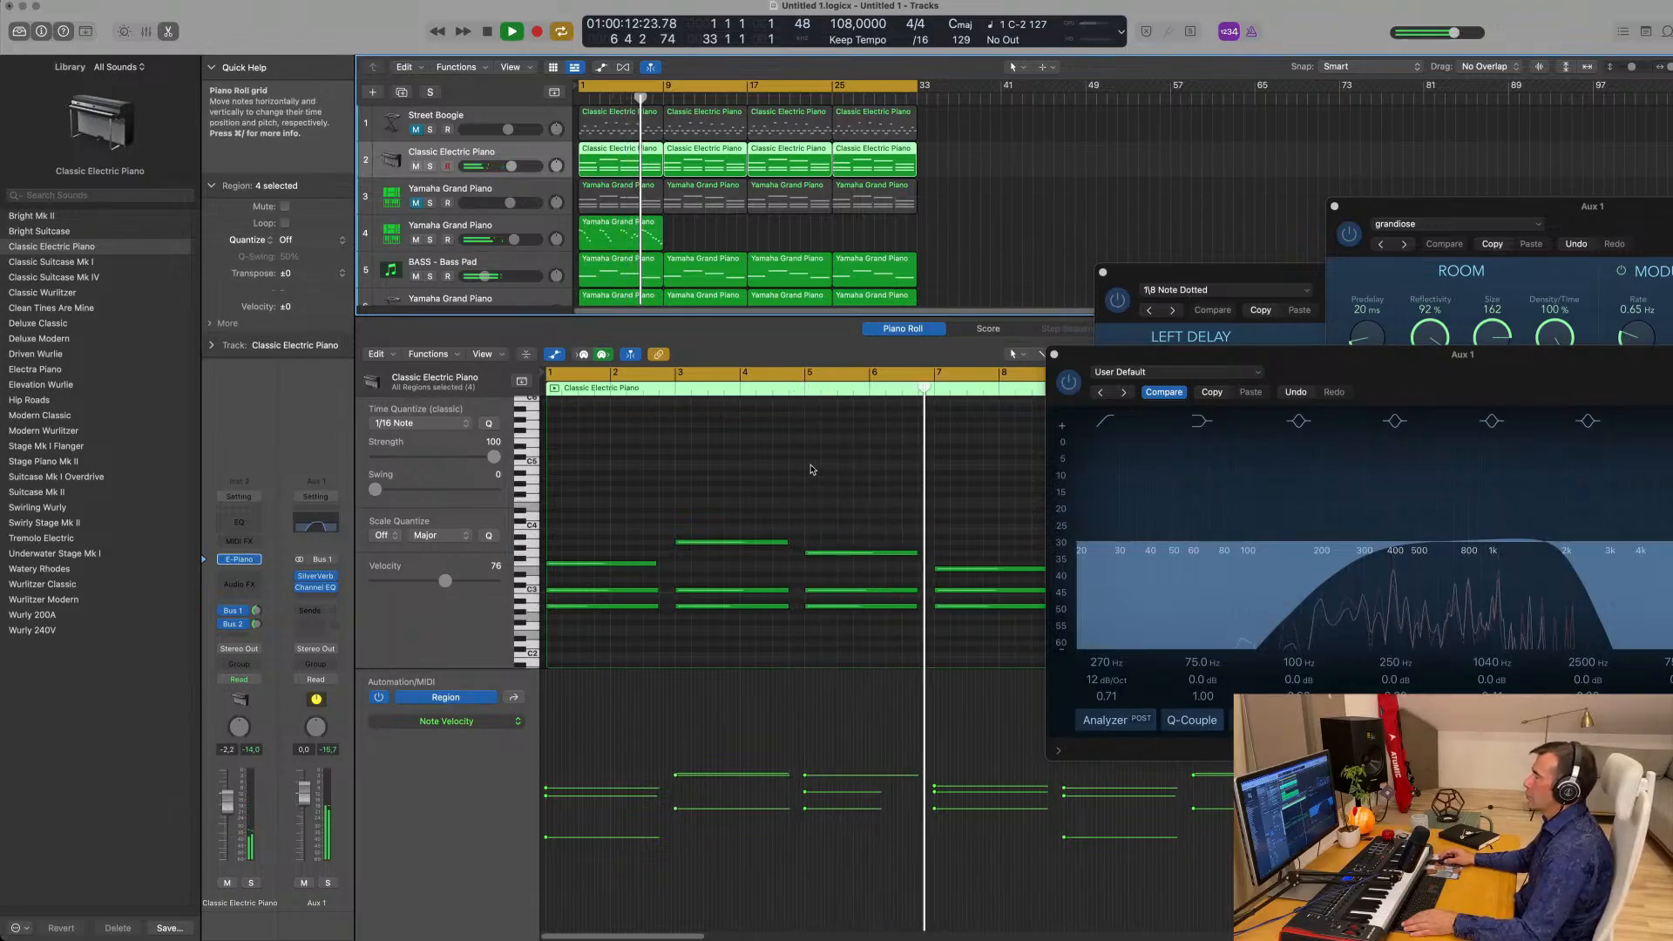
Open the fourth track's Yamaha Grand Piano region in the Piano Roll and move the three notes around bar 6 one beat earlier.
scroll(812, 469, up, 5)
scroll(813, 470, down, 3)
click(621, 234)
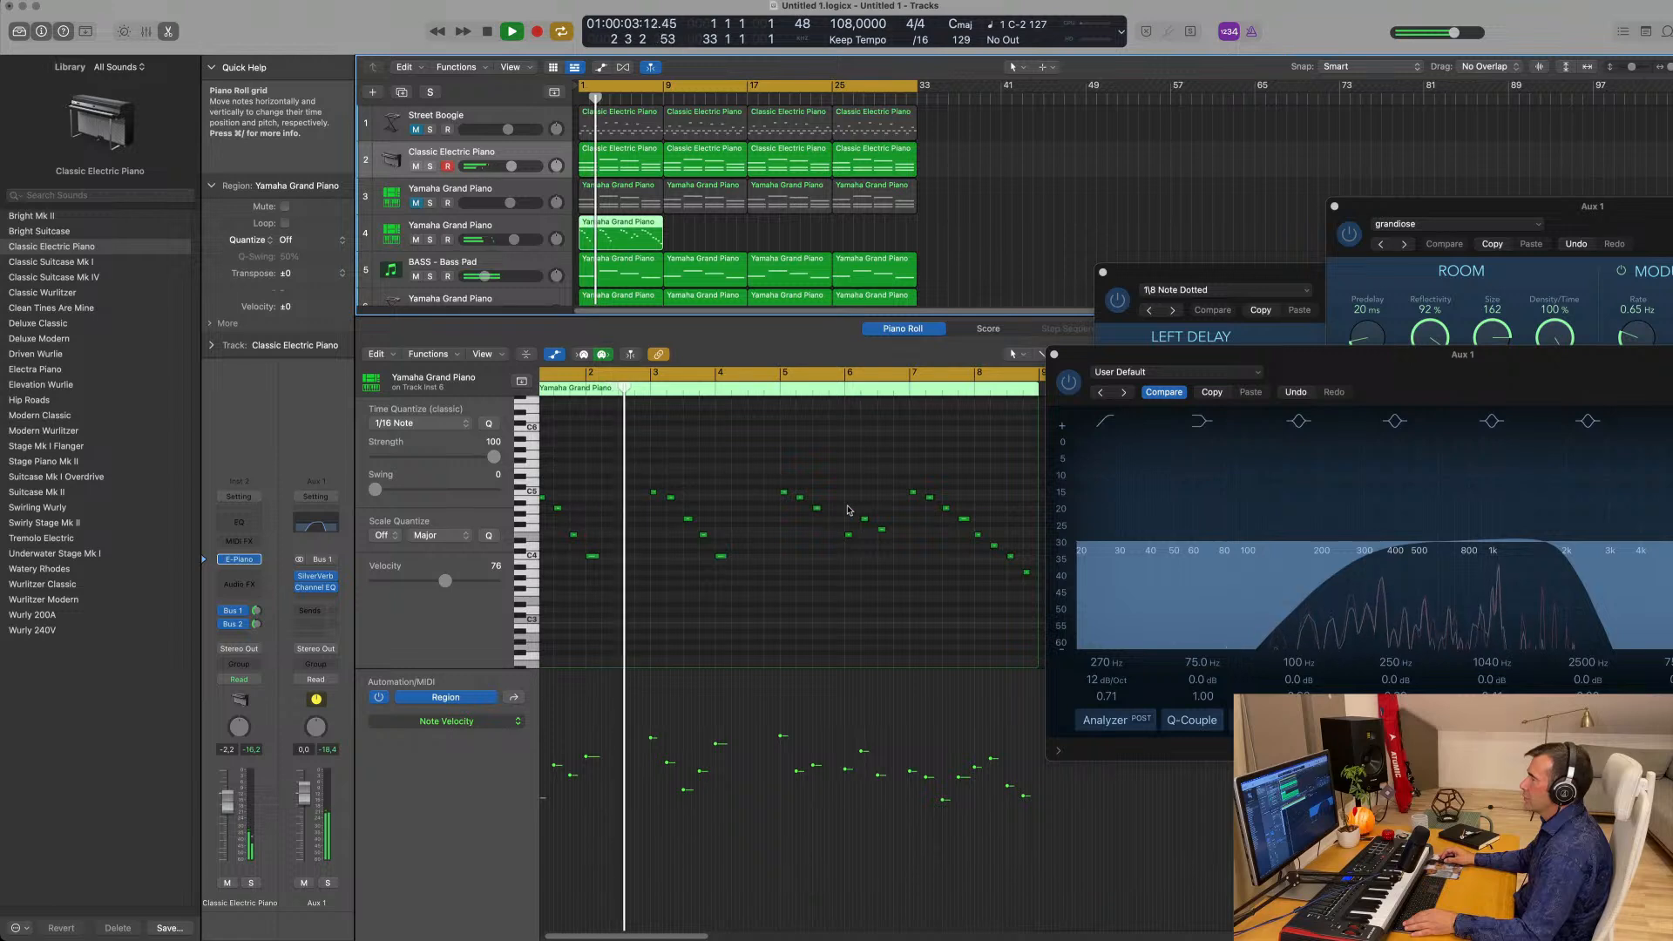
drag(848, 507, 823, 556)
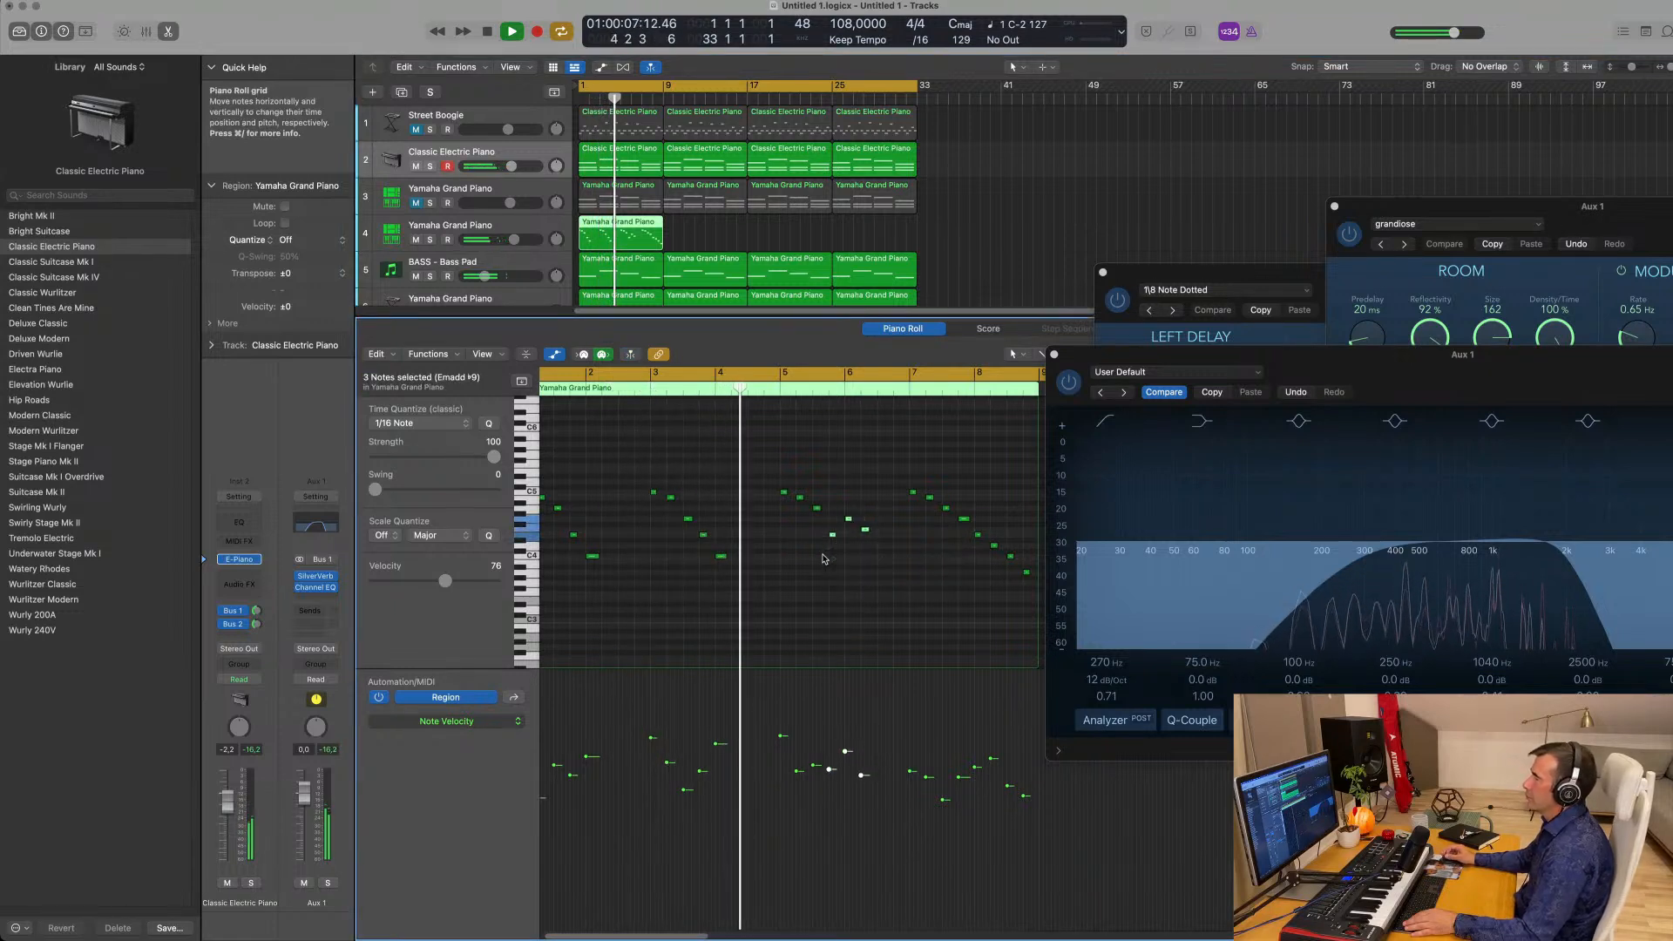
click(767, 583)
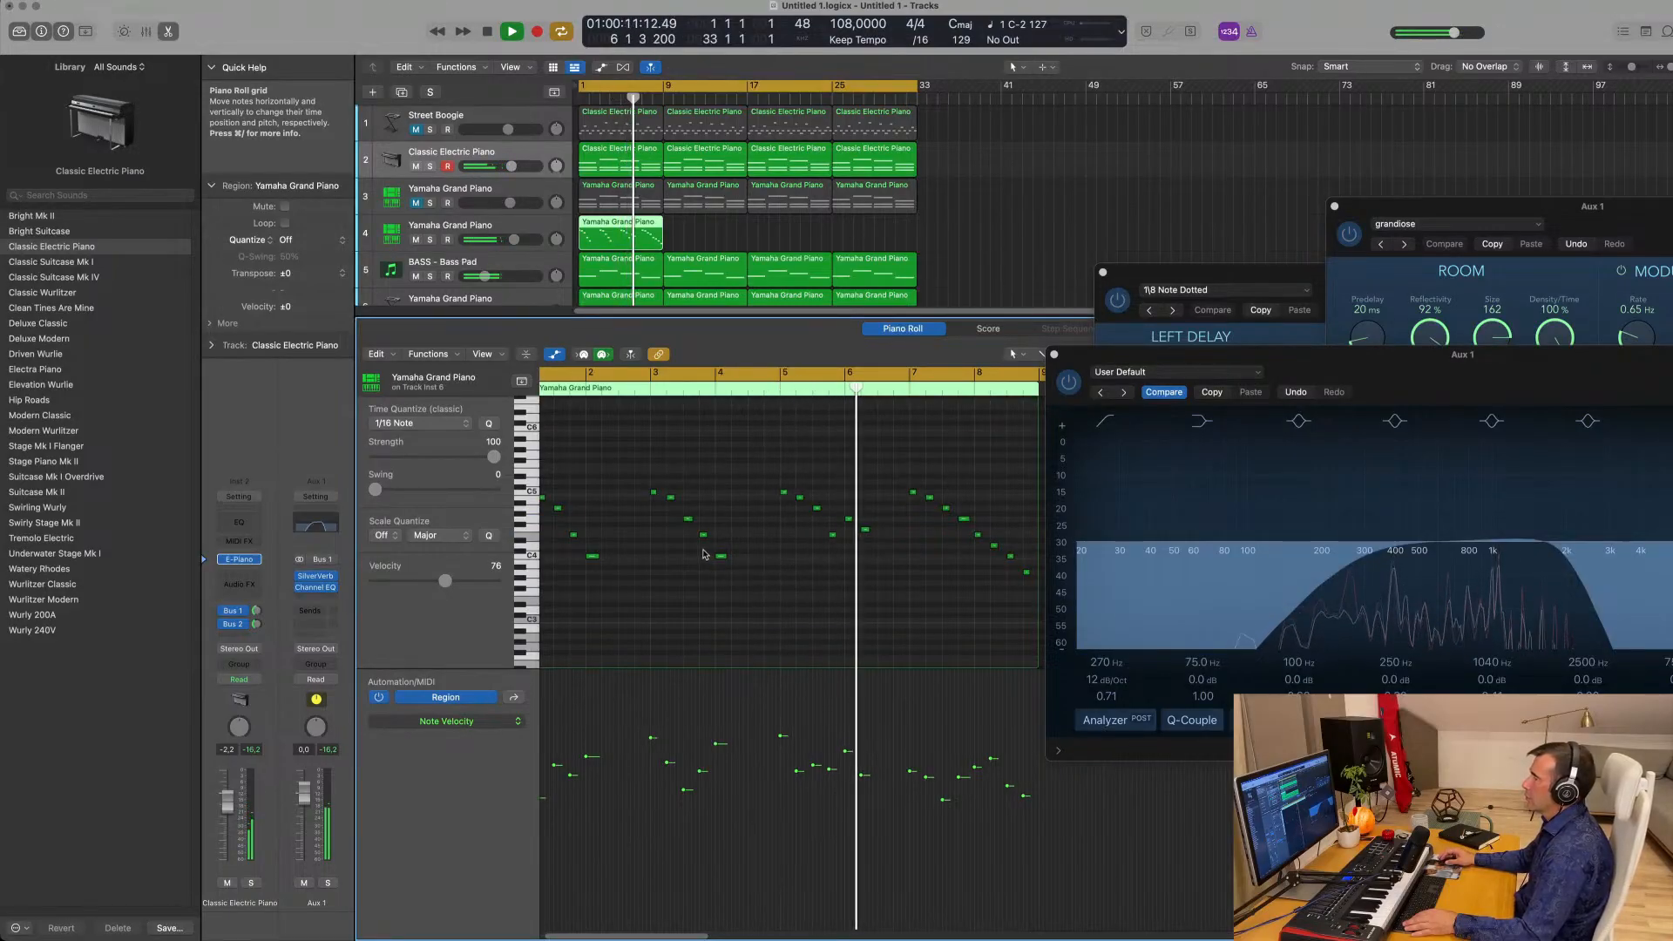
scroll(766, 554, down, 2)
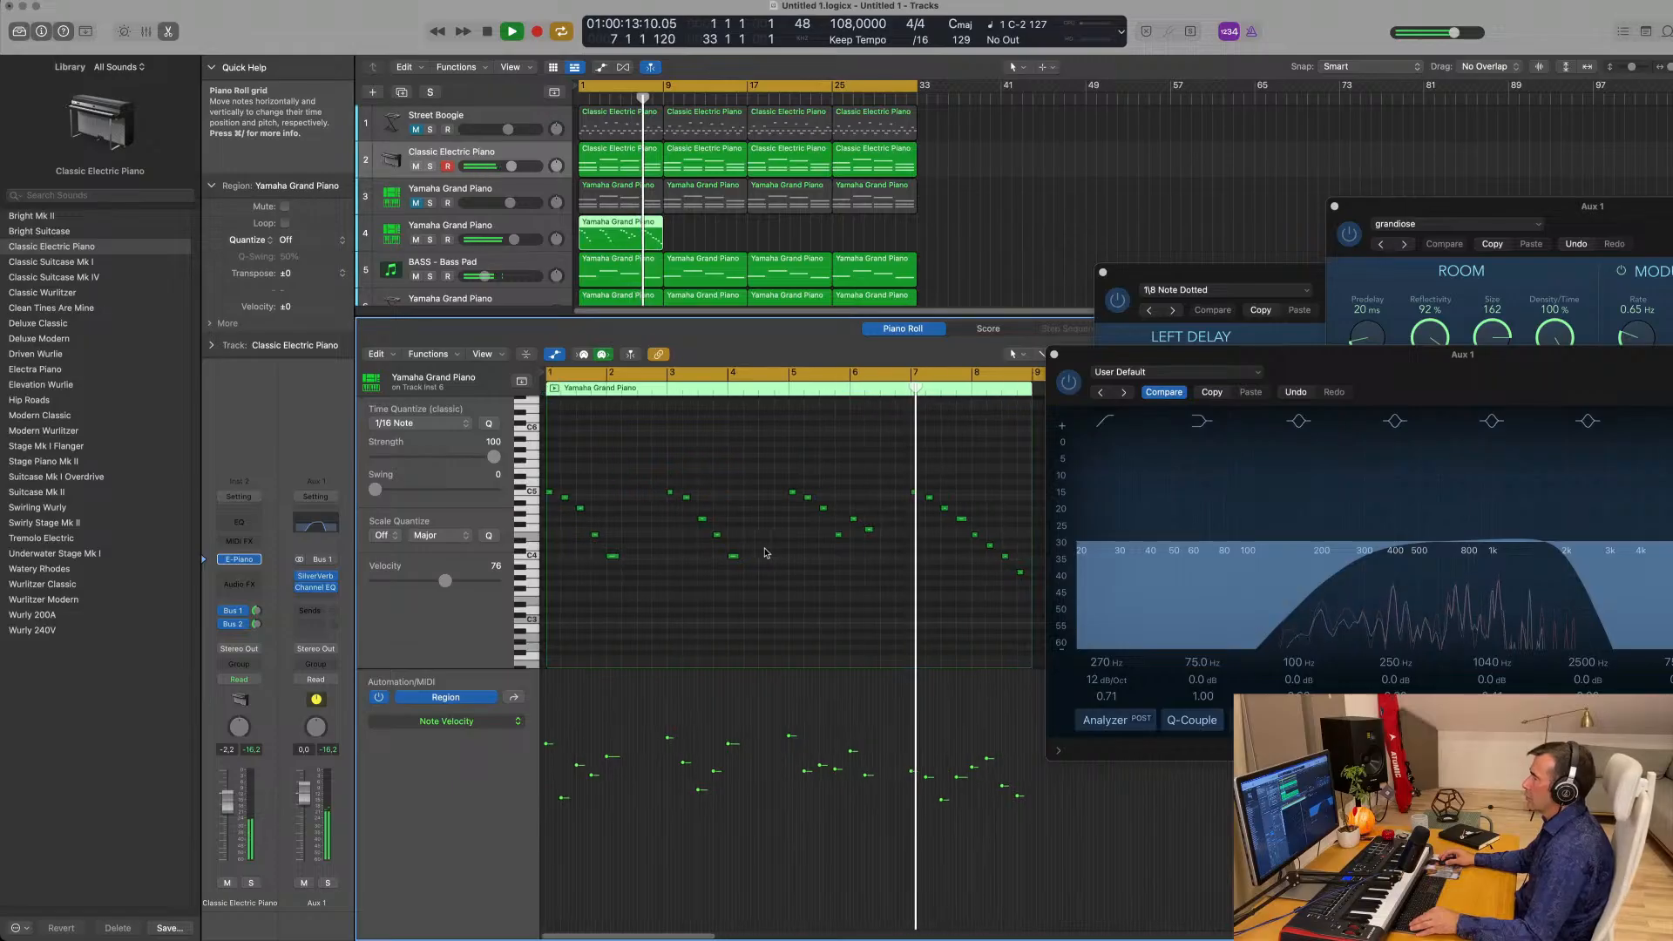
scroll(819, 436, down, 3)
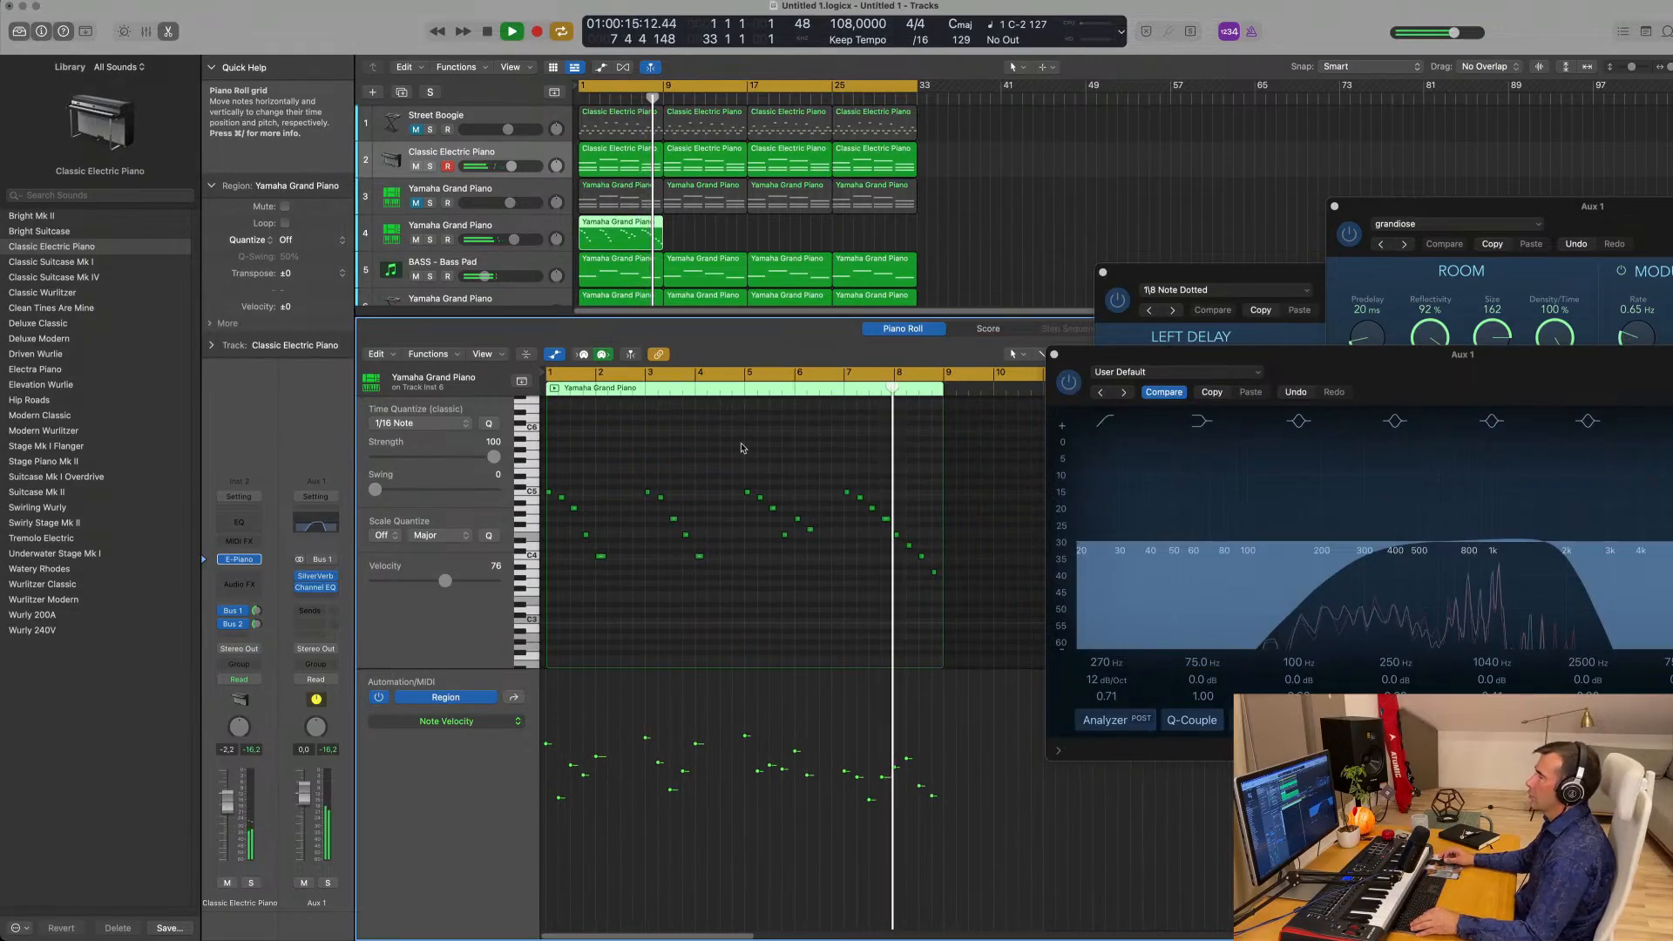
Repeat the fourth track's Yamaha Grand Piano region three times so it fills up to bar 33, and hide the Piano Roll.
drag(725, 238, 654, 241)
key(super+r)
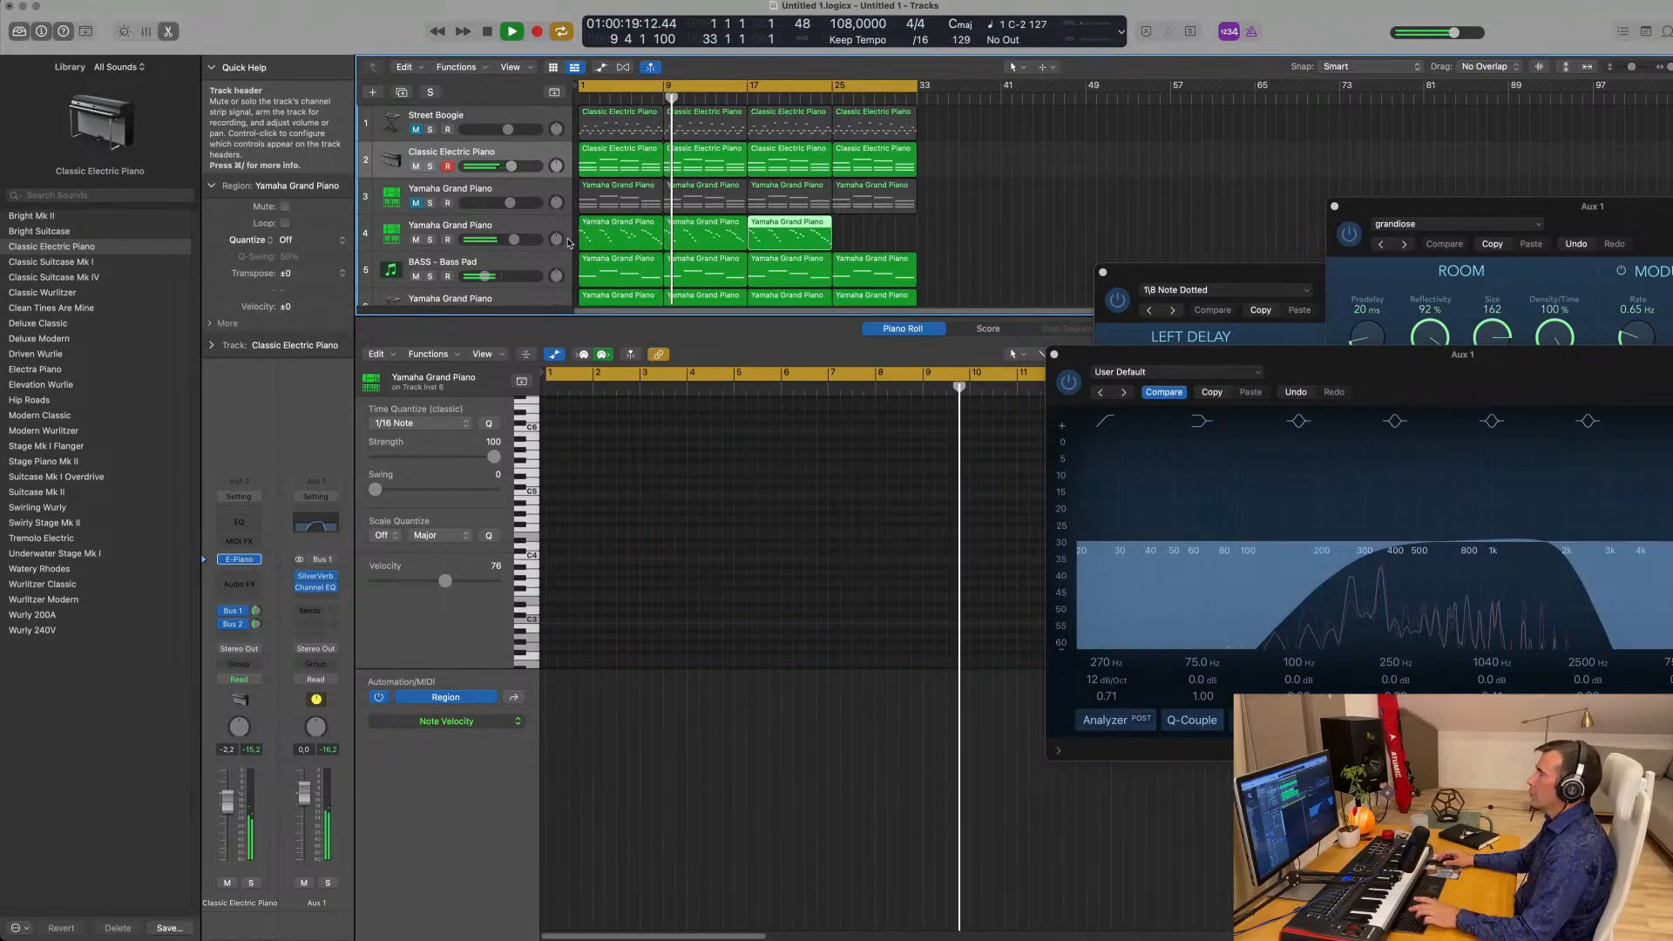
key(super+r)
key(super+r)
scroll(929, 213, down, 1)
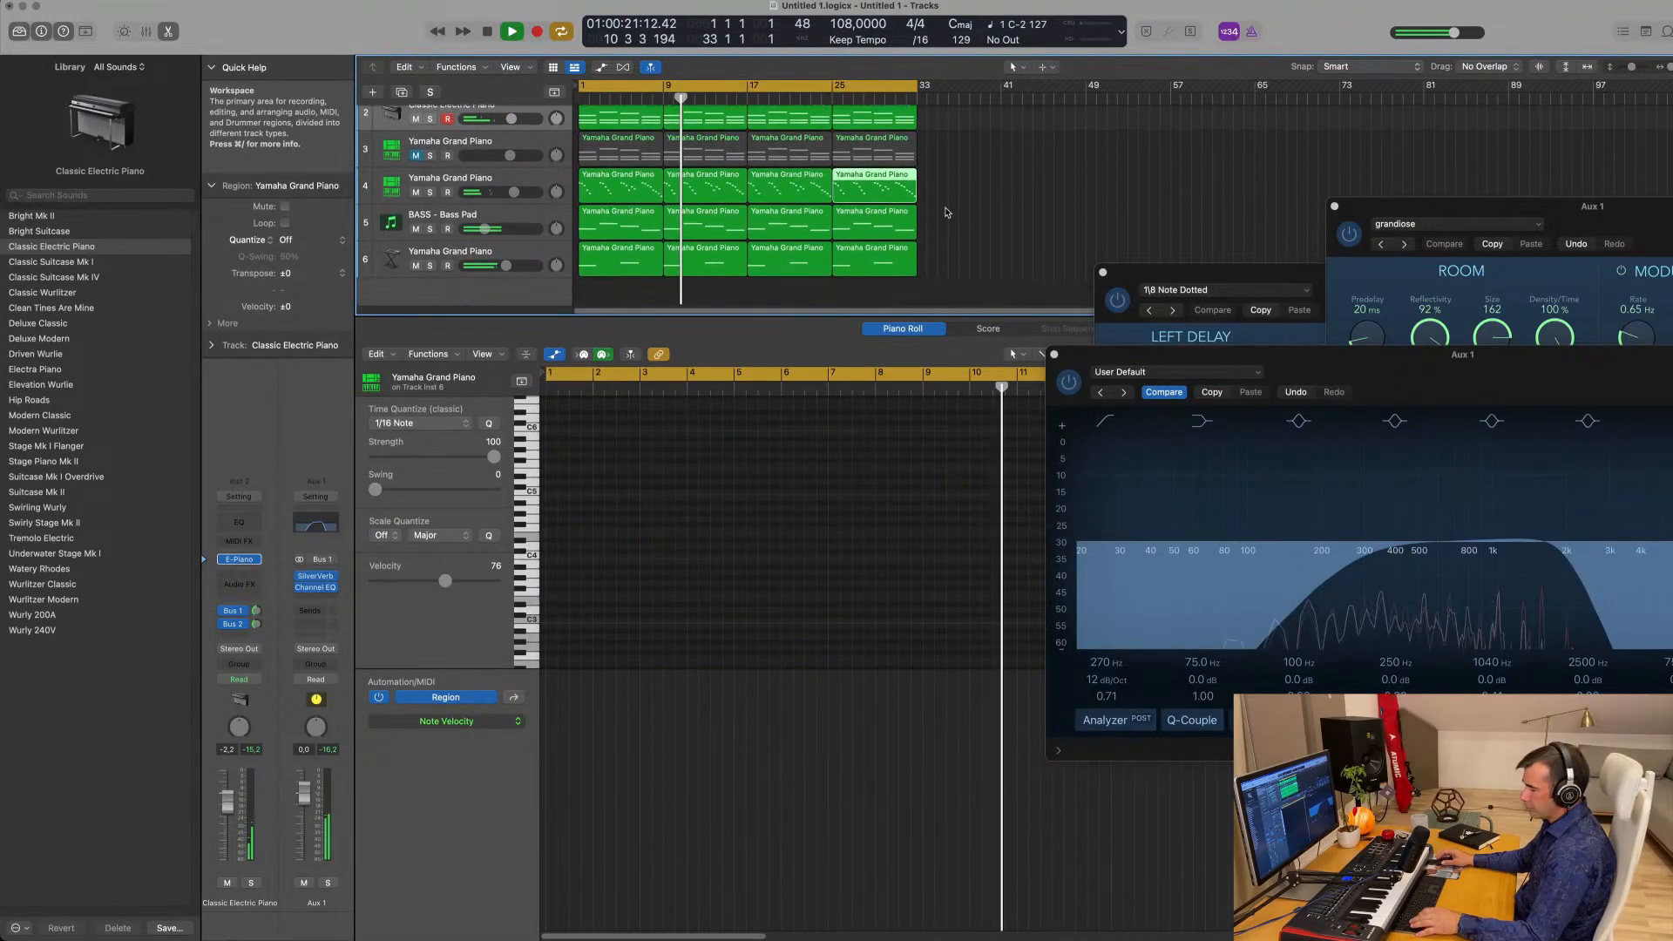
key(x)
key(x)
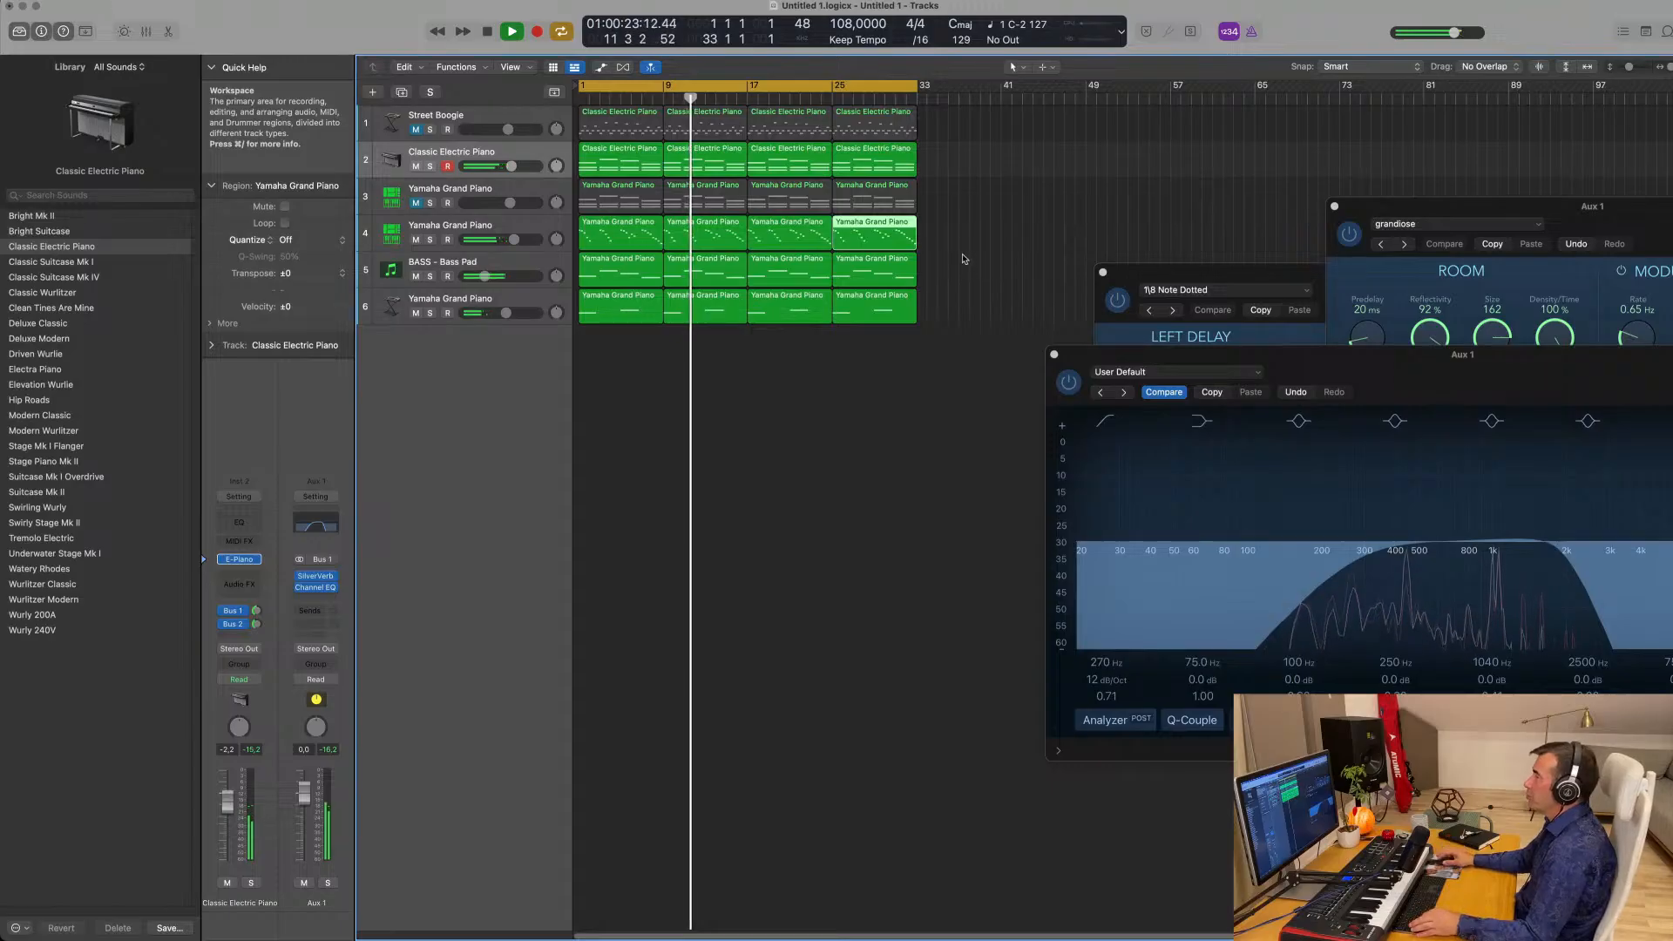
click(807, 399)
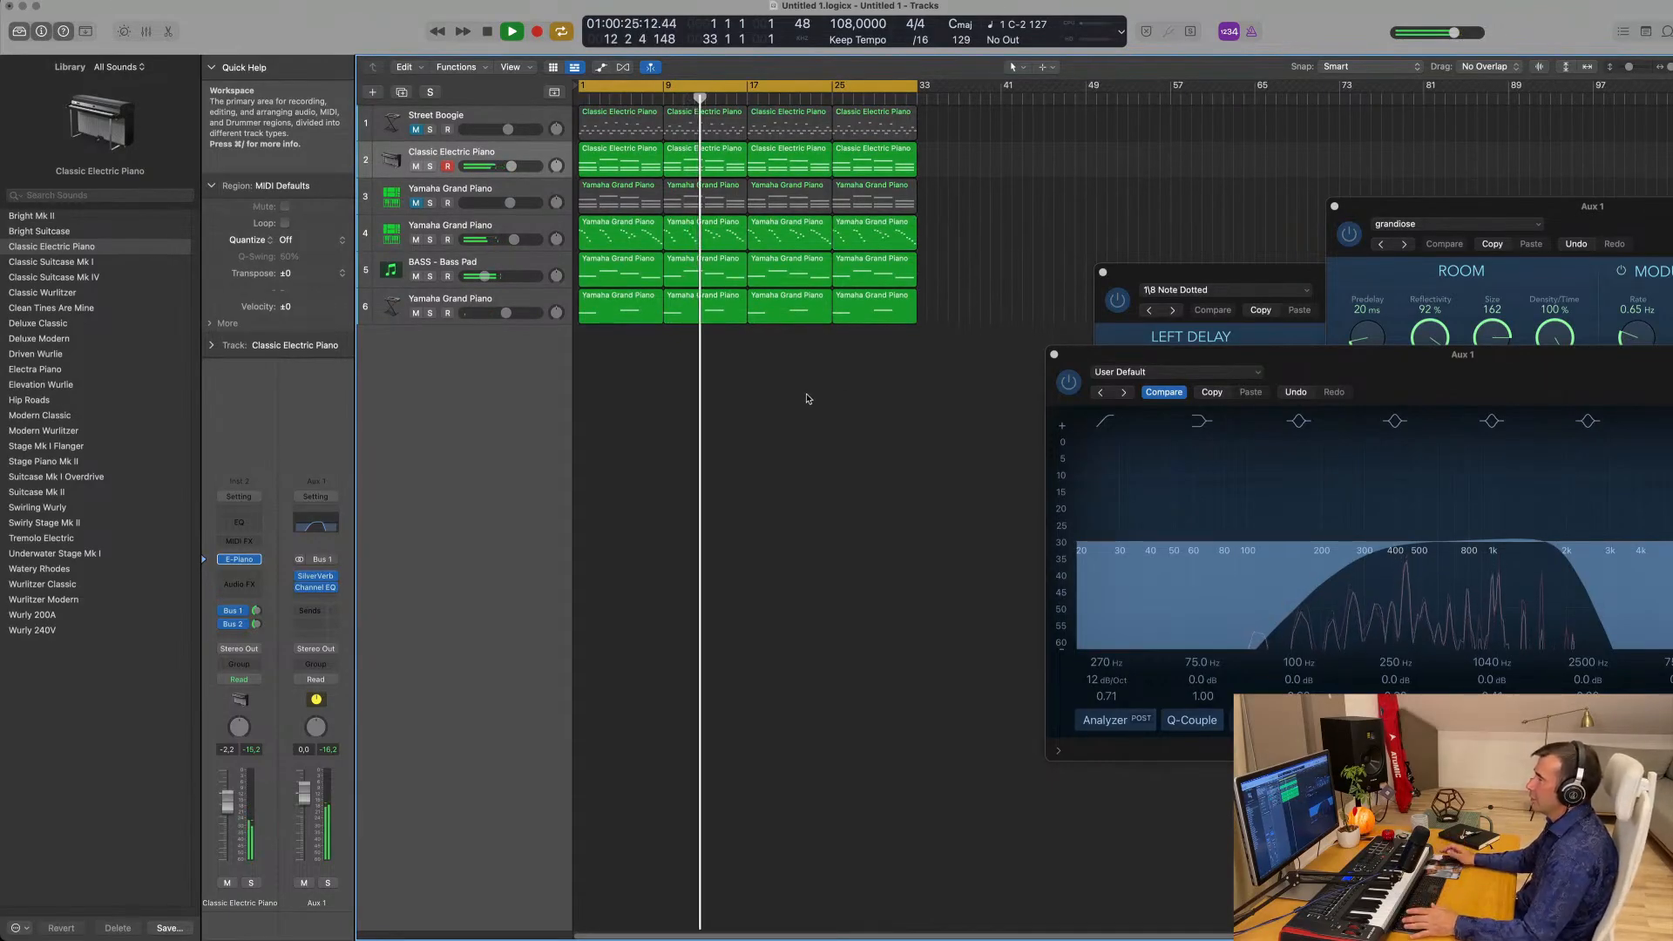
Duplicate the BASS - Bass Pad track with its settings and replace the new track's instrument with Alchemy.
click(530, 268)
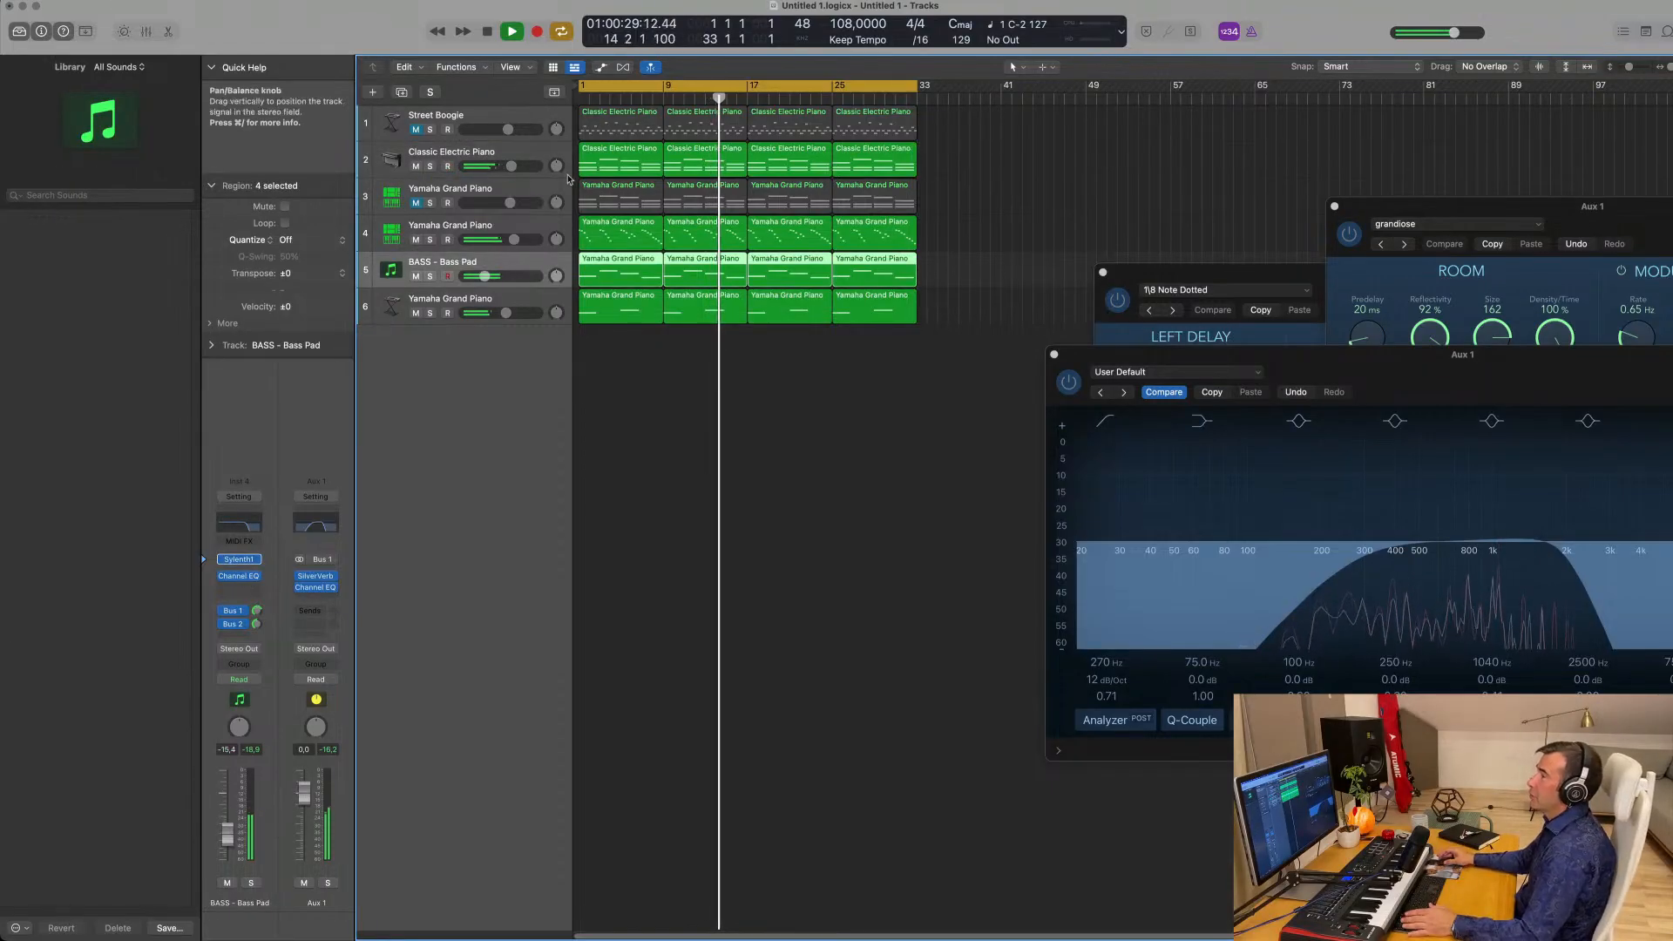
key(super+d)
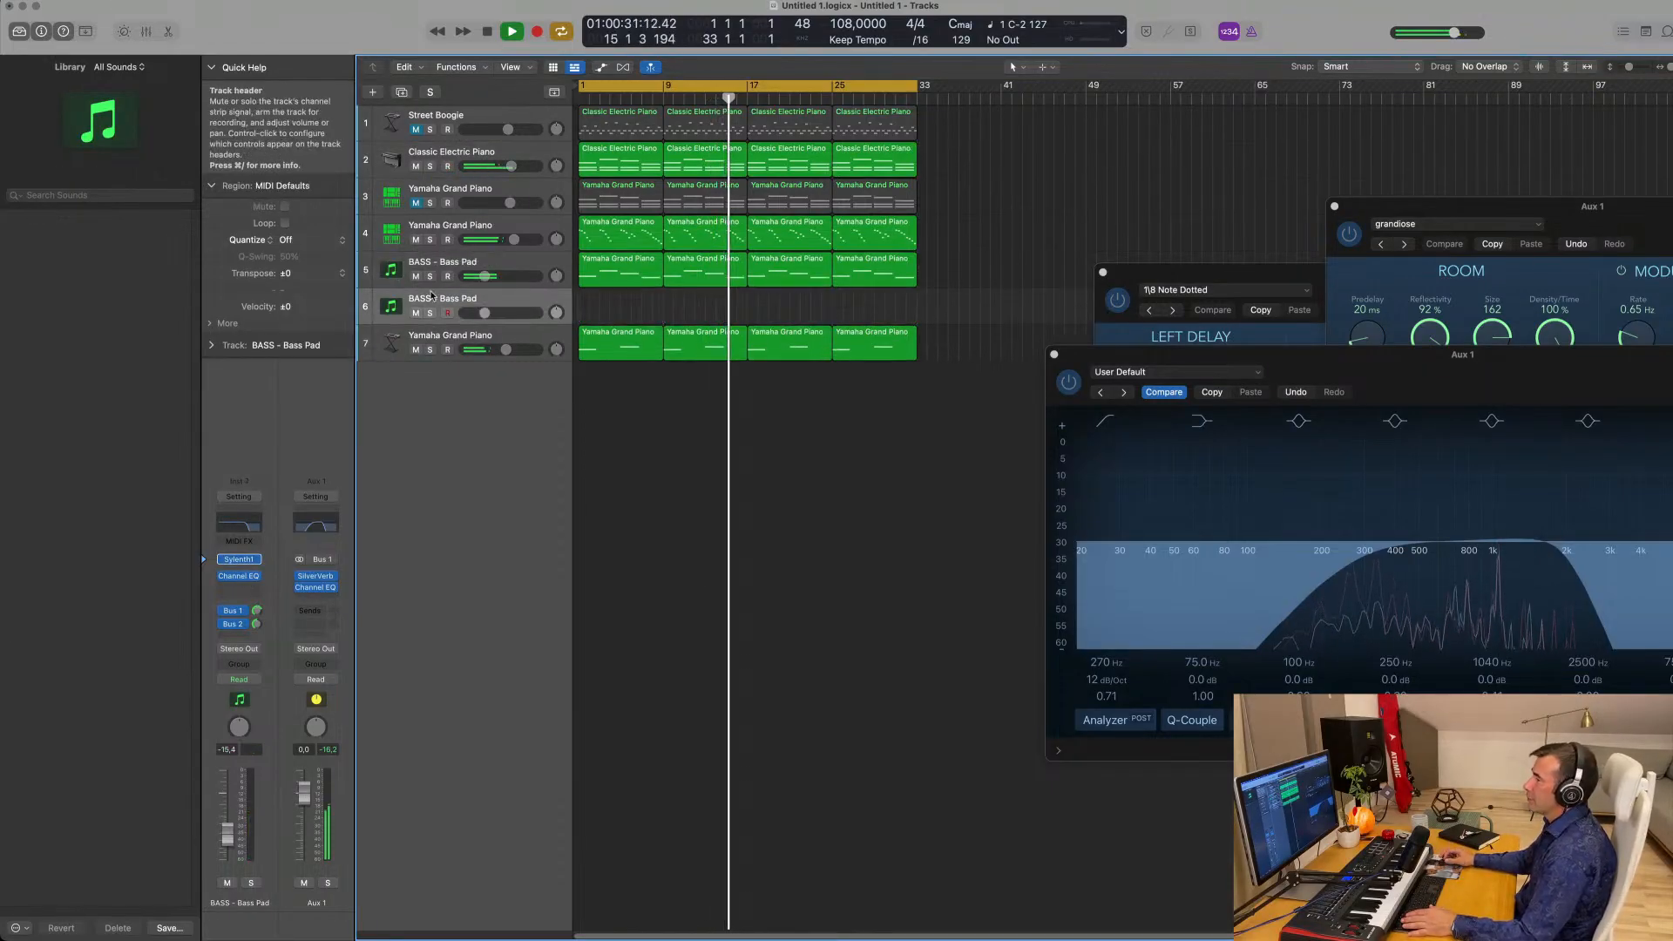
click(258, 562)
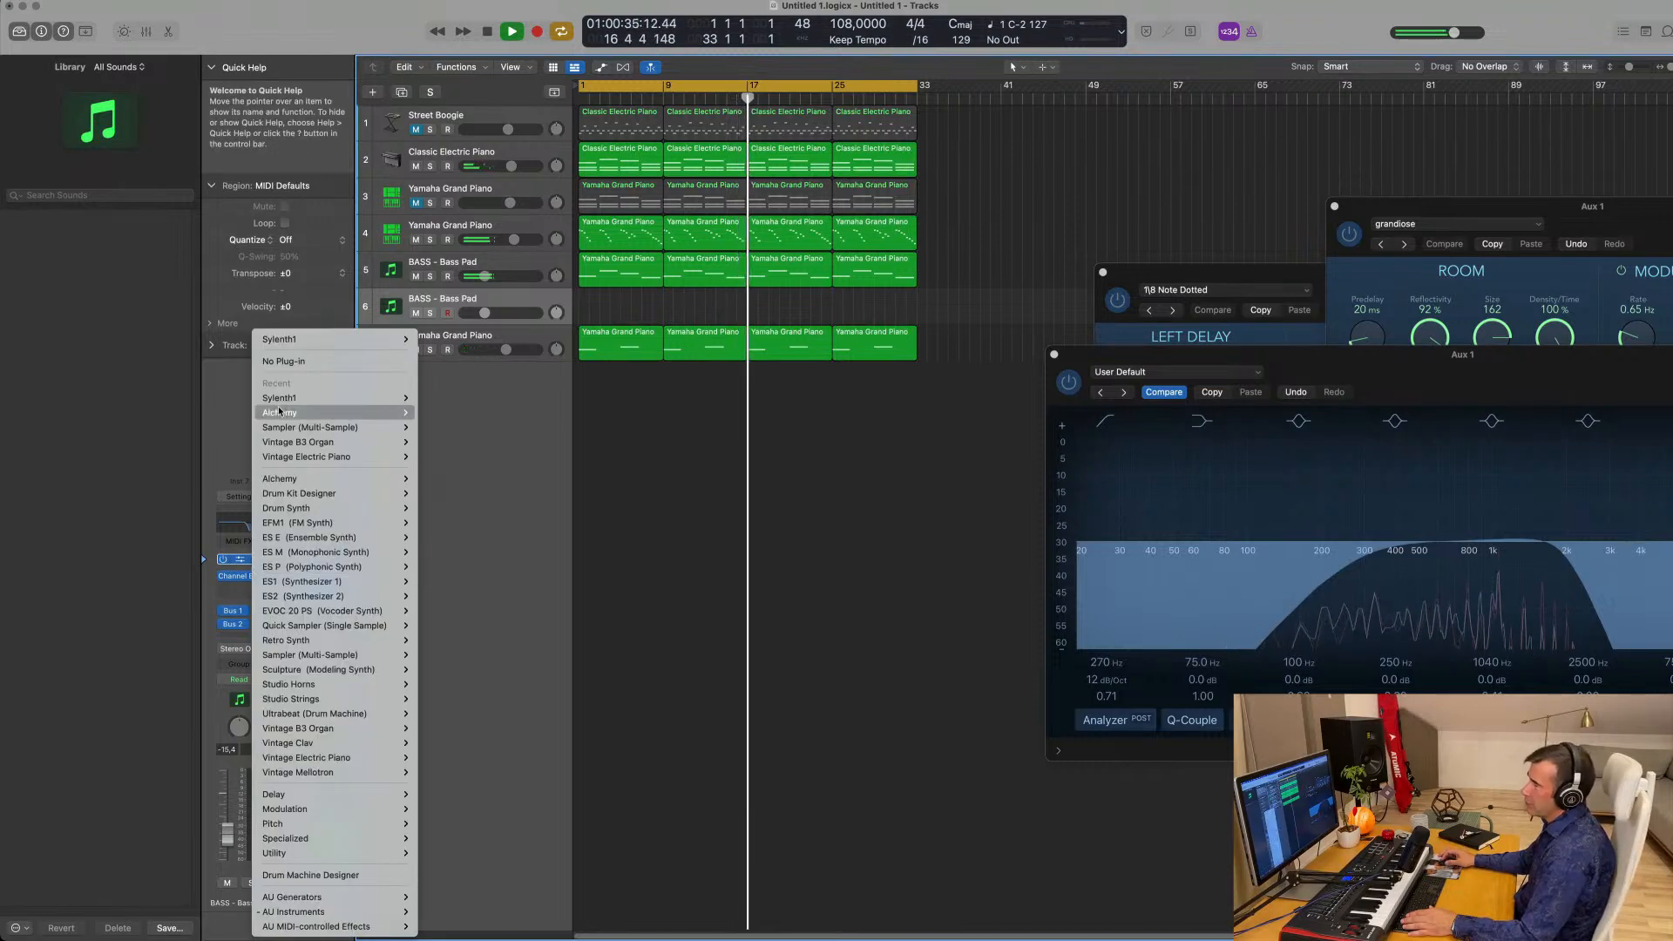
click(437, 413)
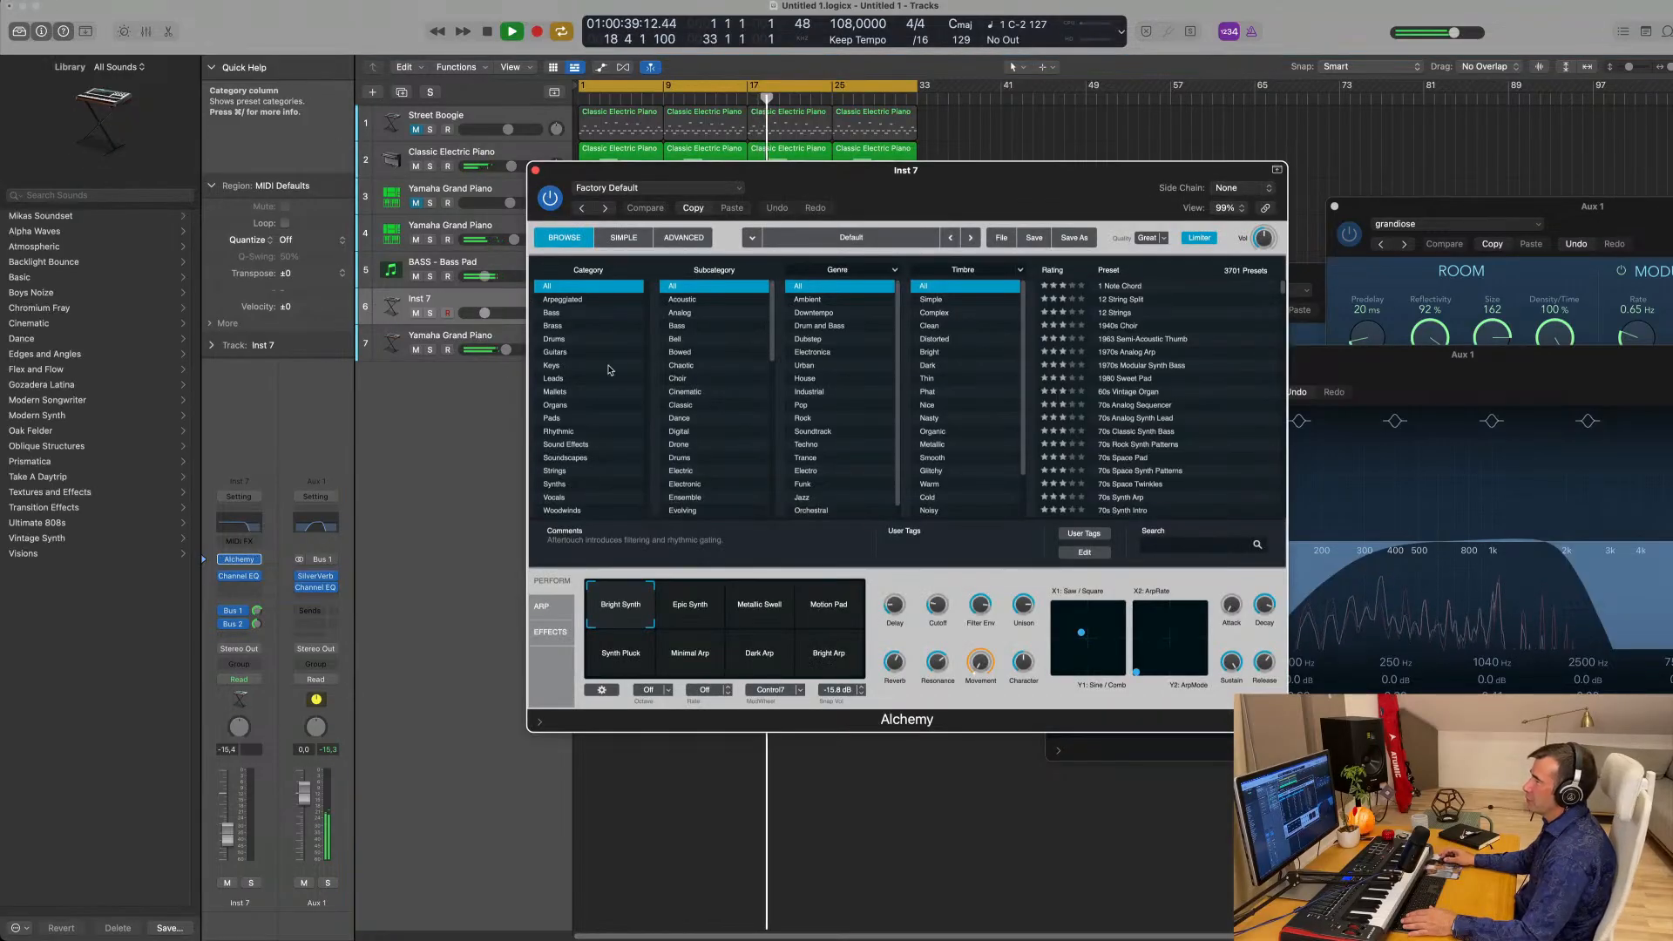
Load Alchemy's Rhythmic preset Andromeda Probe and copy the first bass pad region onto the new track.
click(556, 432)
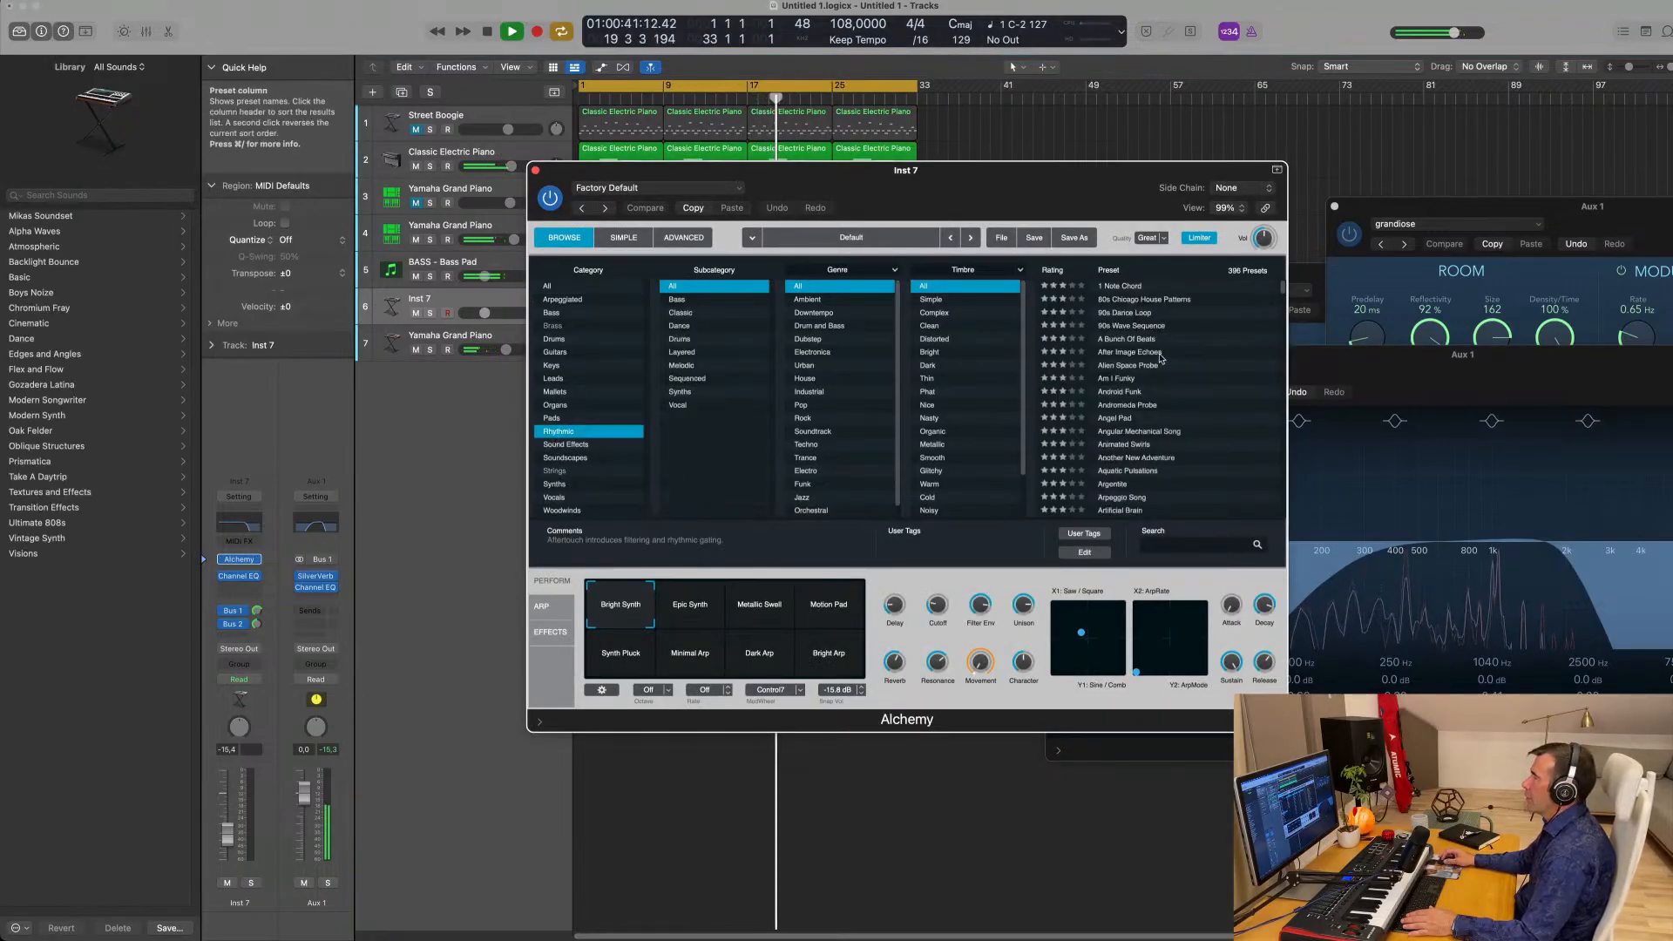
drag(1083, 241, 1358, 384)
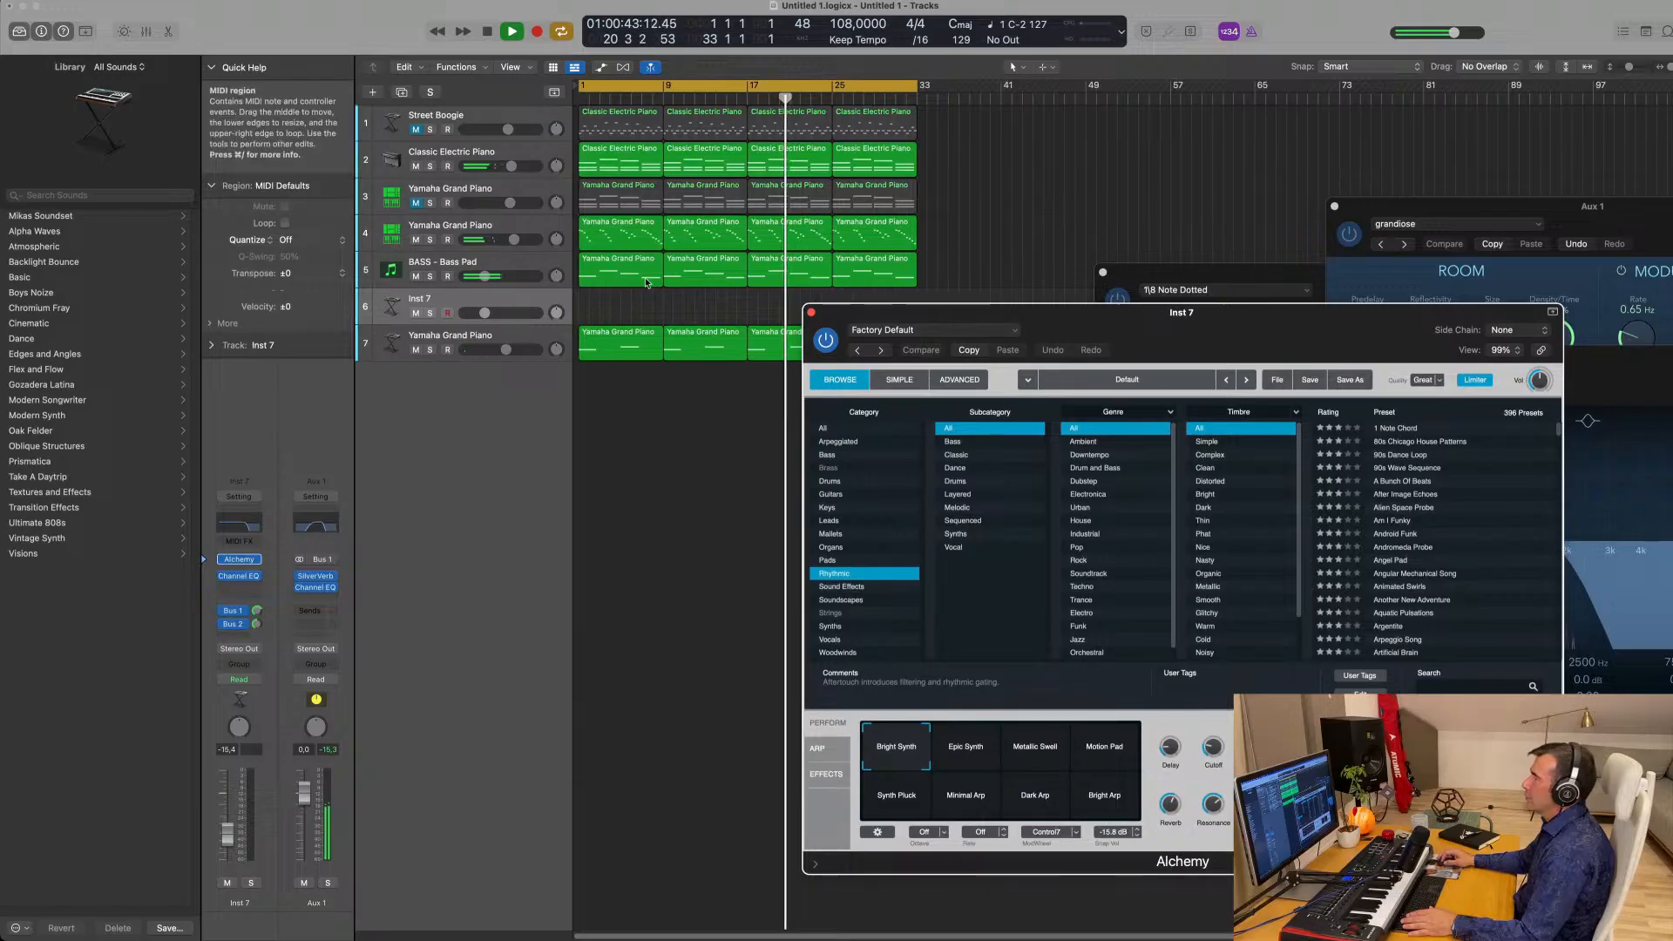
drag(620, 261, 618, 304)
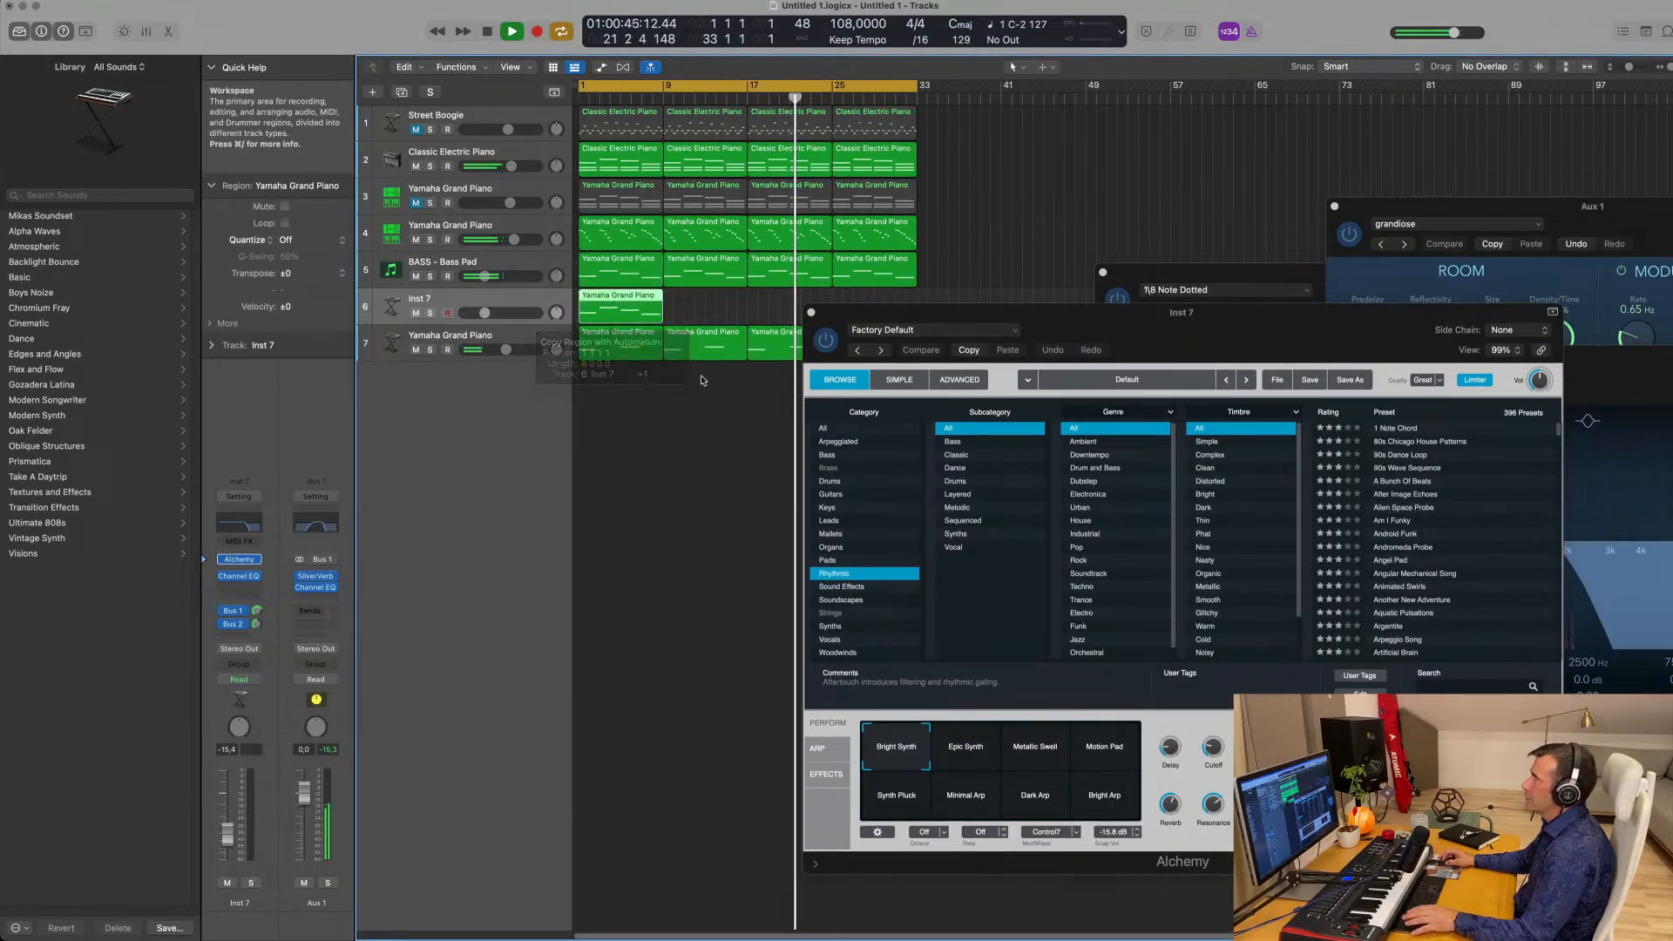
drag(1148, 318, 999, 224)
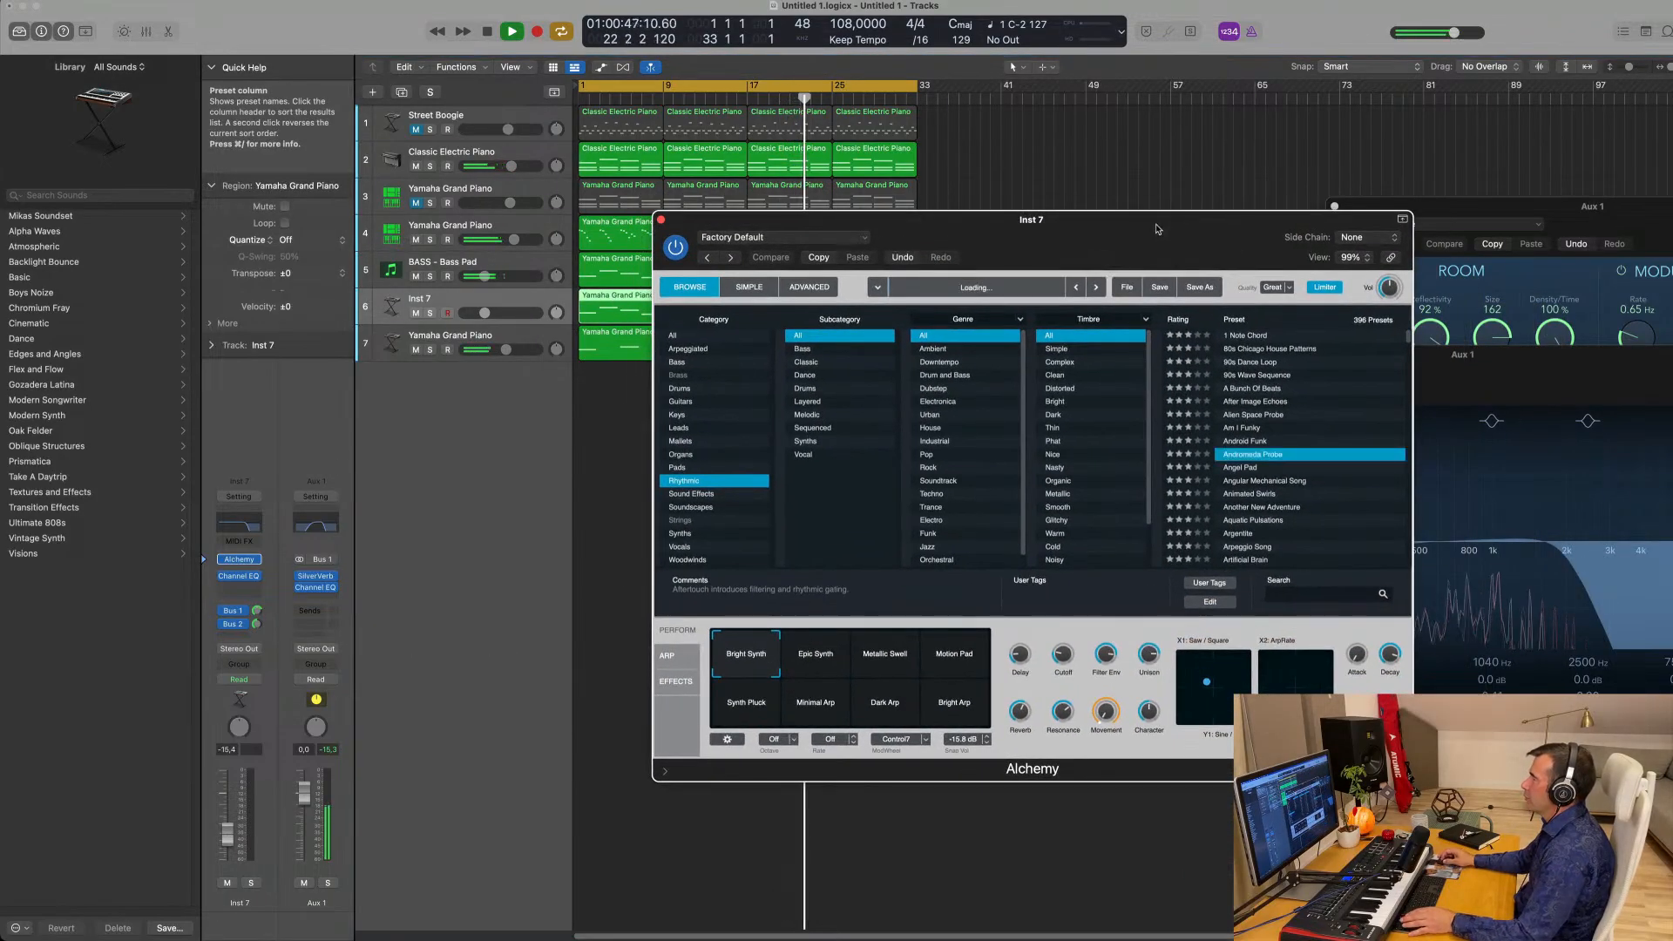
drag(1158, 229, 1265, 206)
Repeat the copied region on the Andromeda Probe track three times so it runs to bar 33.
click(643, 308)
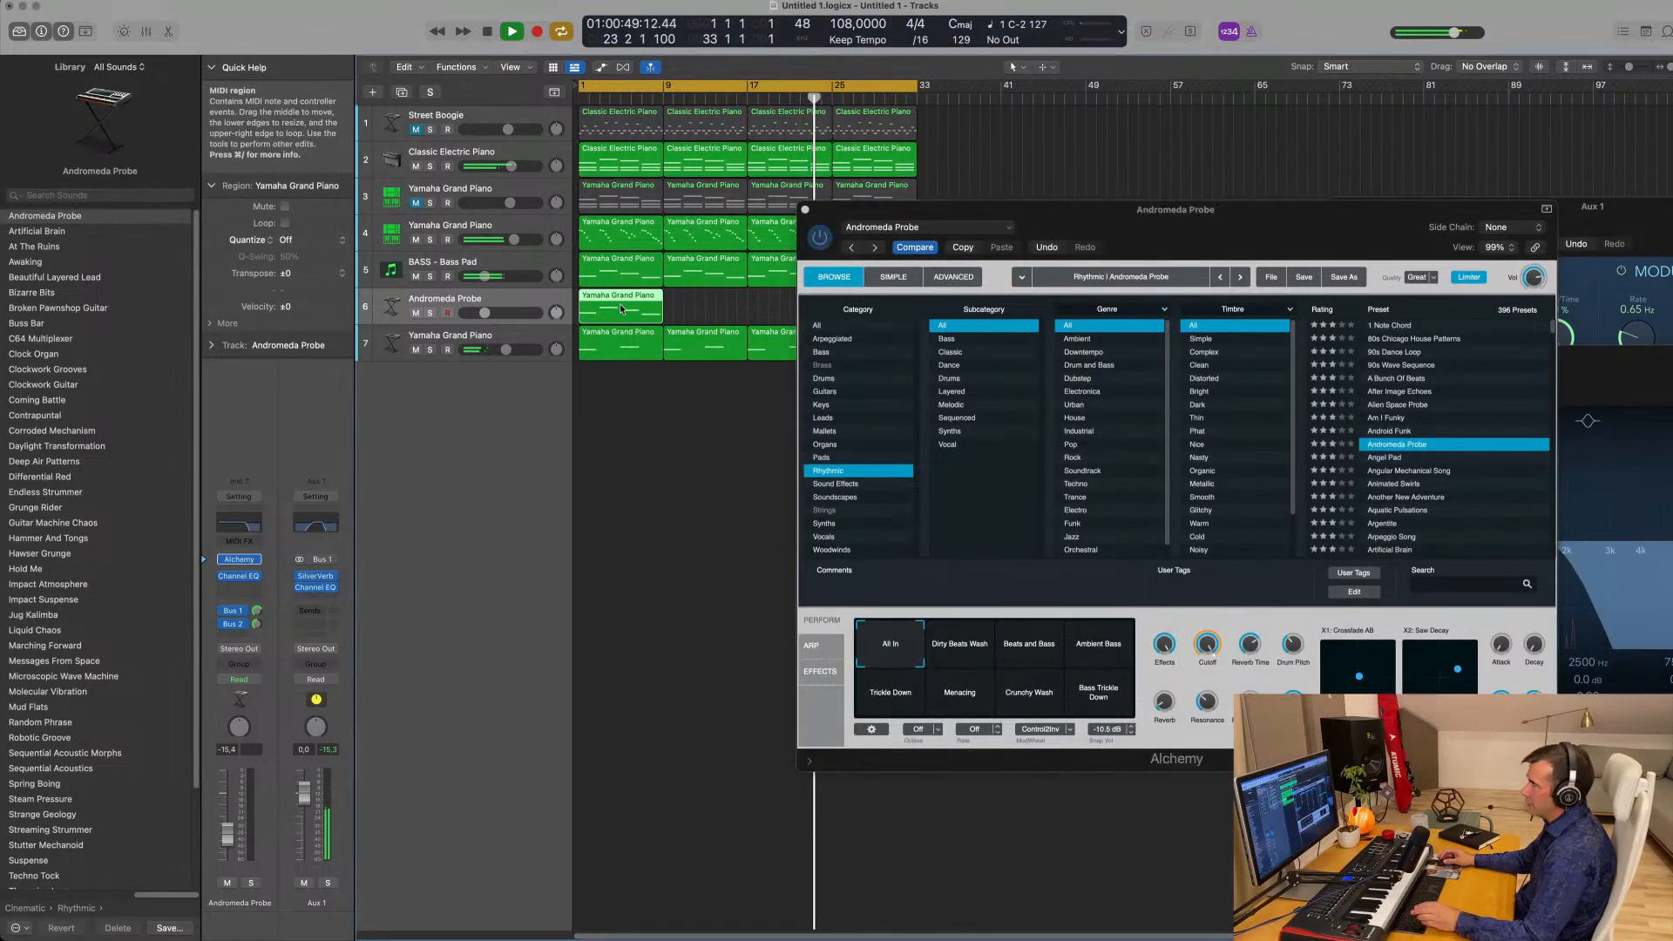
key(super+r)
key(super+r)
key(super+r)
drag(1122, 242, 1060, 234)
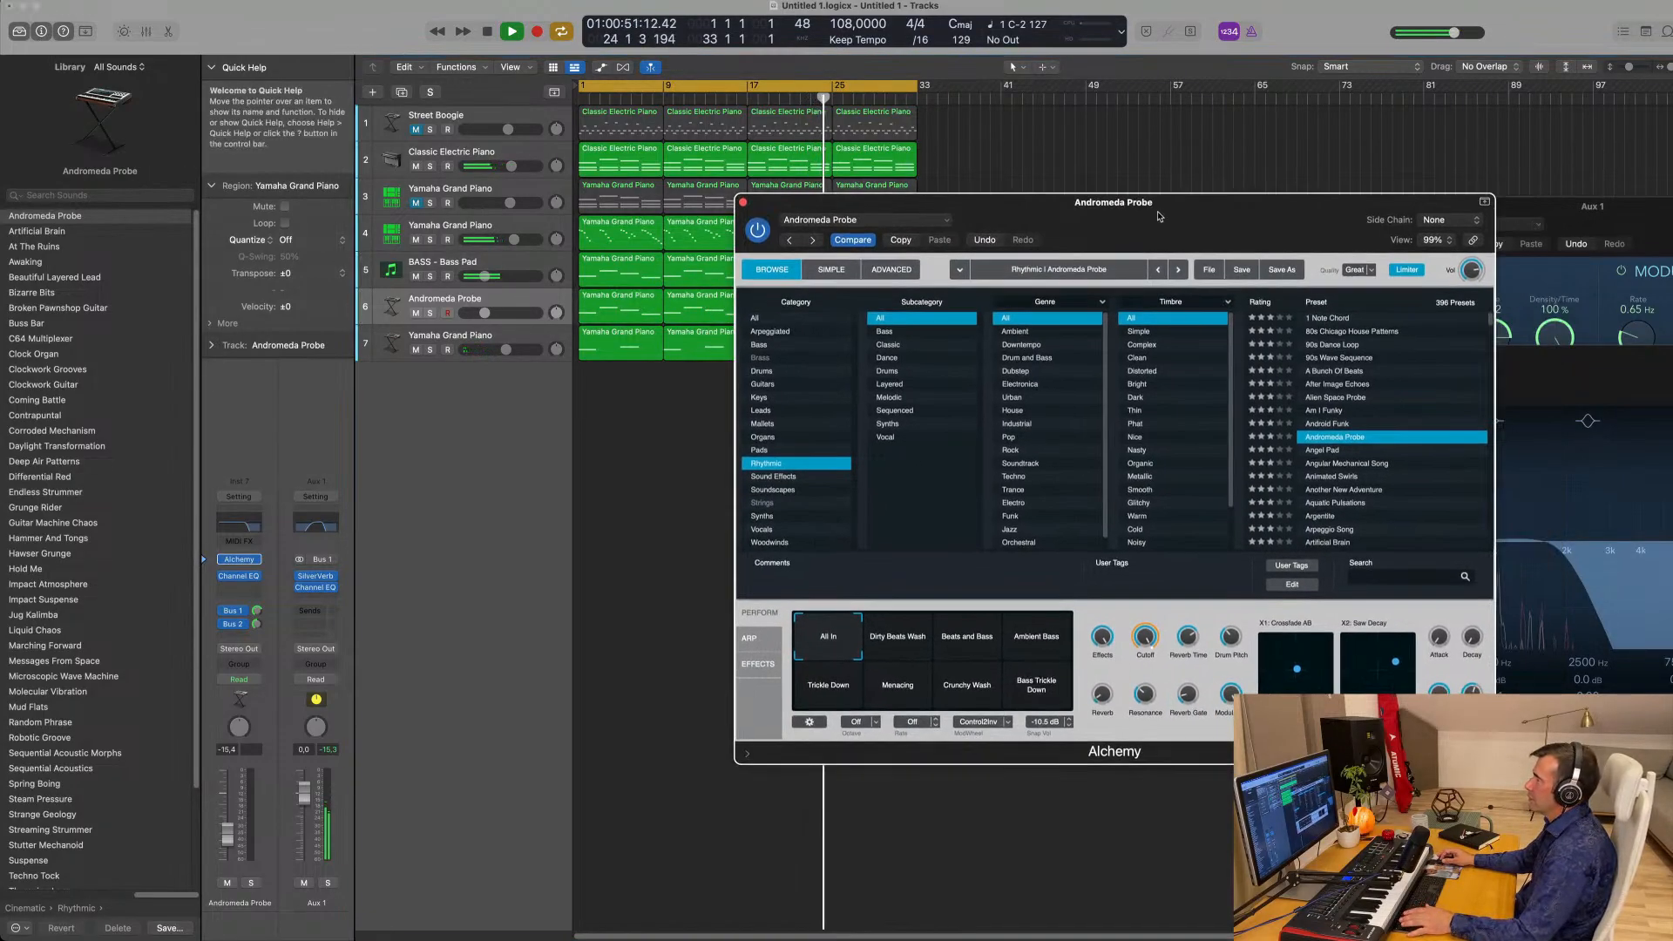
Restart playback and raise the Andromeda Probe track's volume to about -7.6 dB.
key(space)
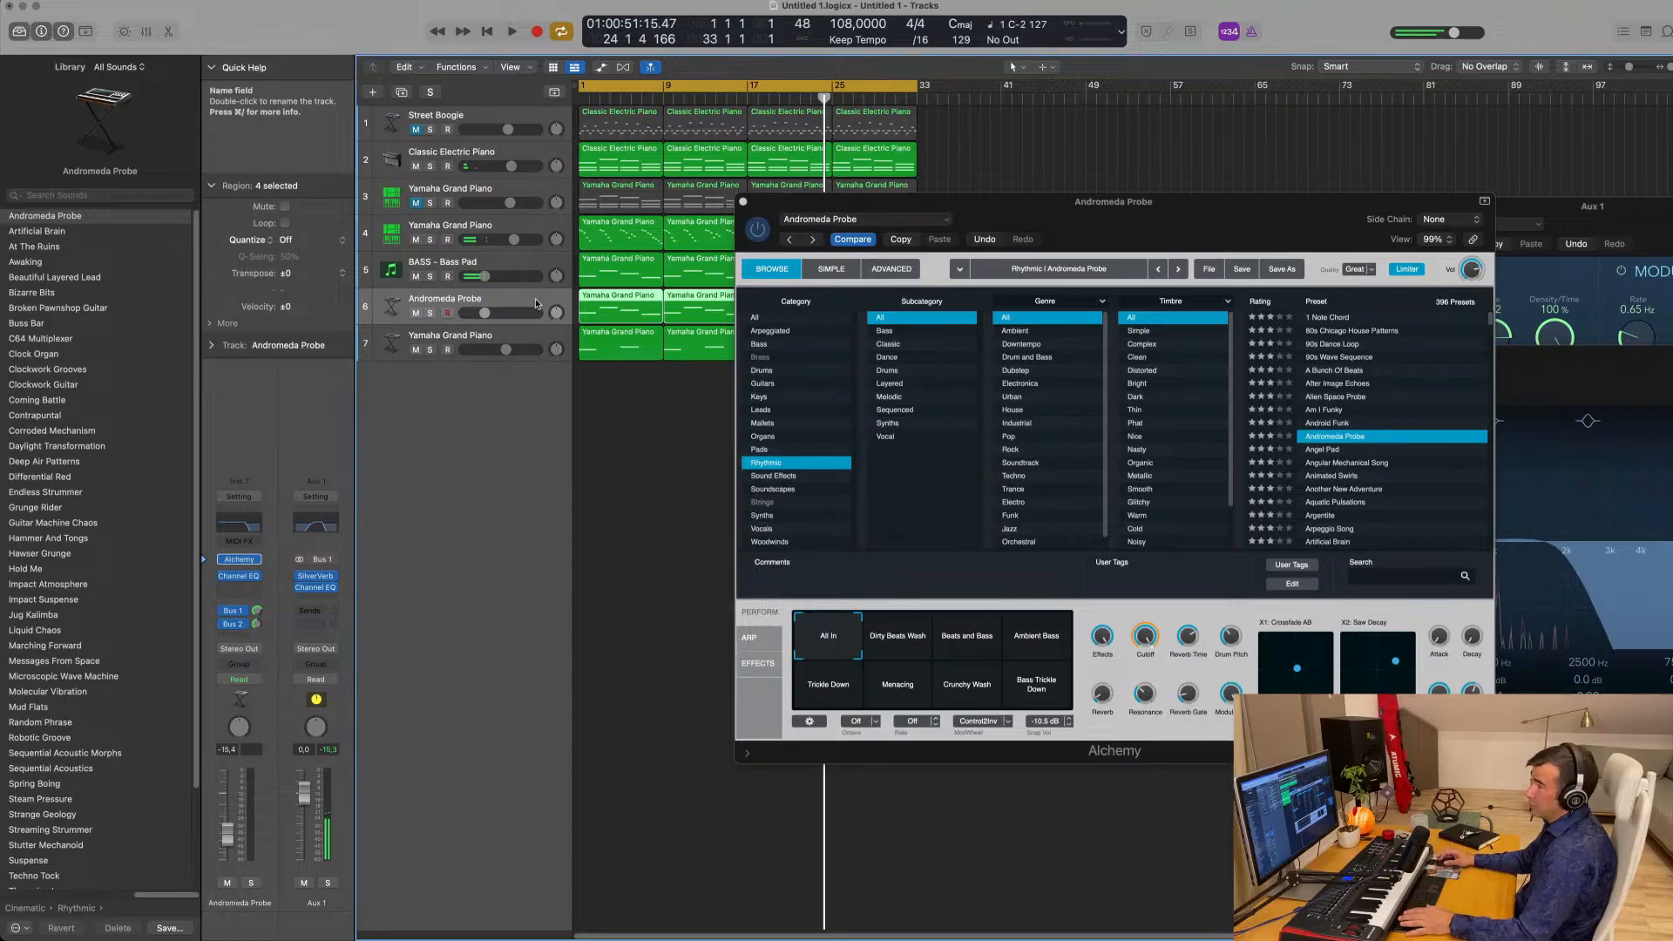
key(space)
drag(227, 834, 226, 813)
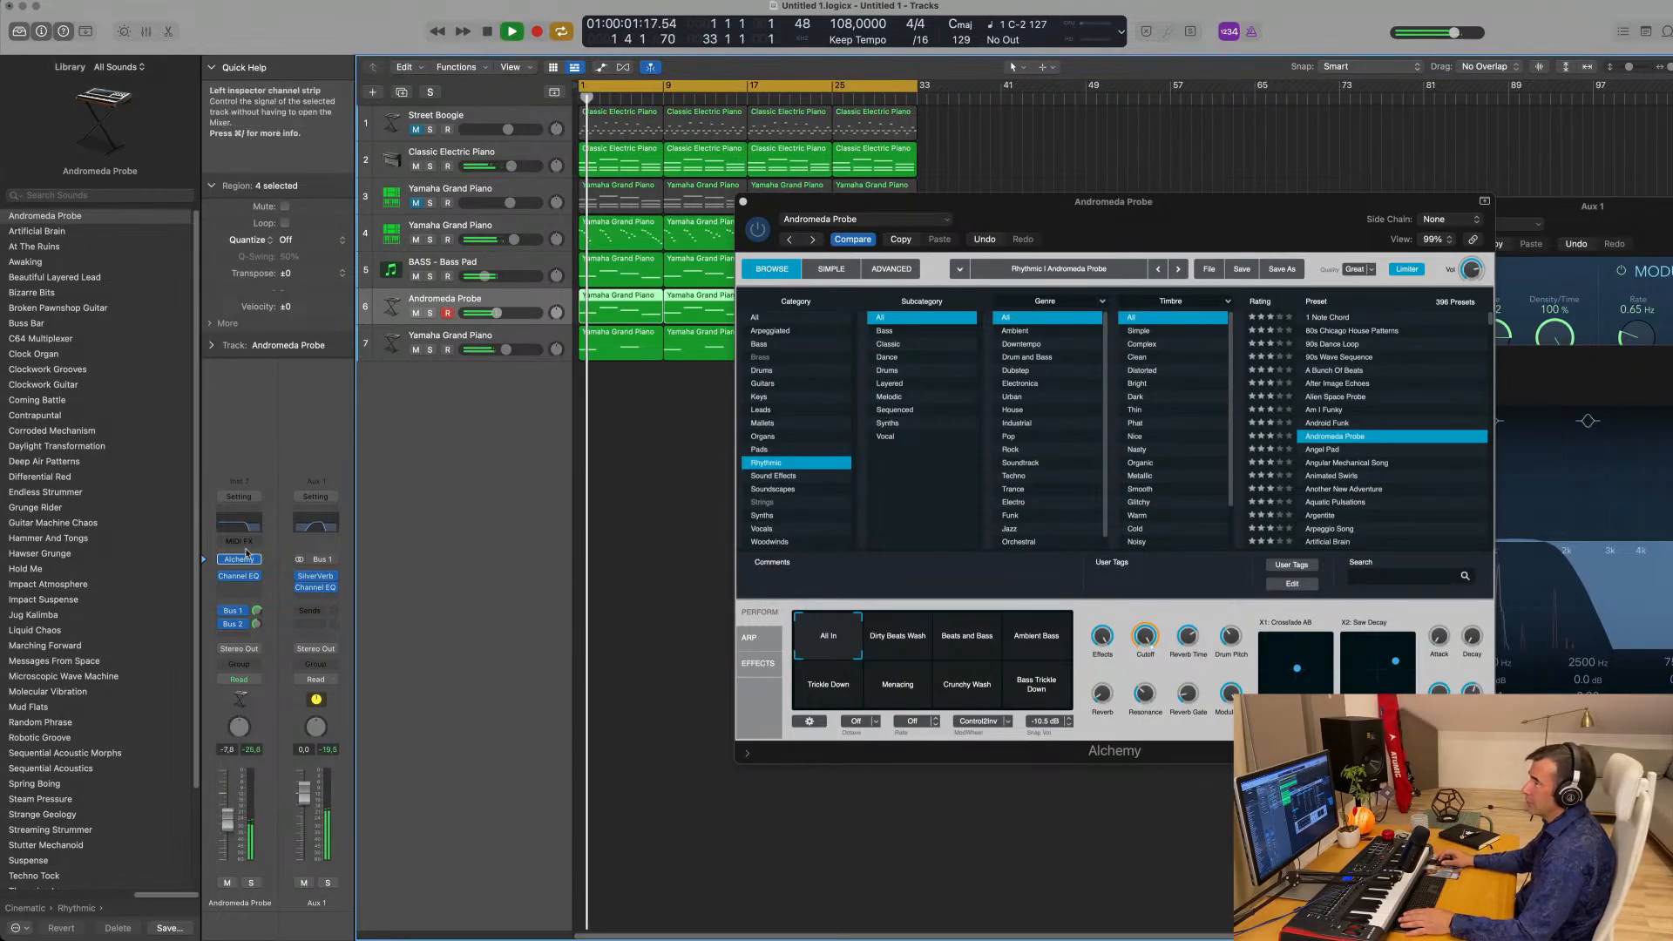
Turn off the low-pass band in the Andromeda Probe track's Channel EQ and close the EQ.
click(239, 523)
key(space)
key(space)
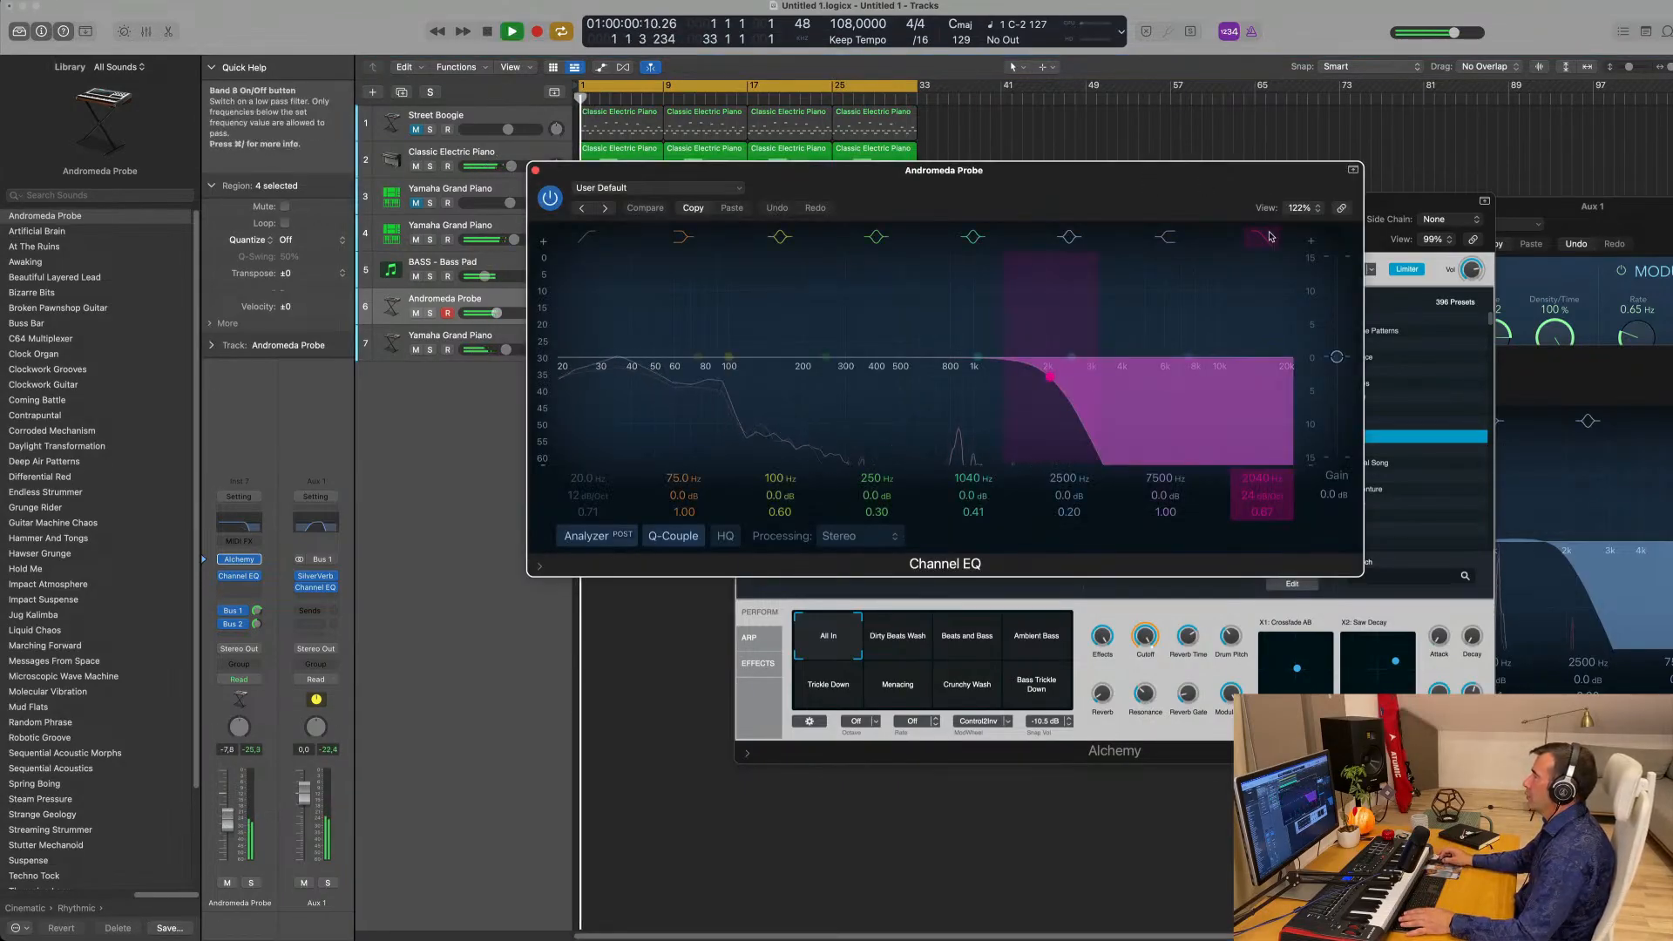
click(1263, 237)
drag(1106, 171, 1091, 182)
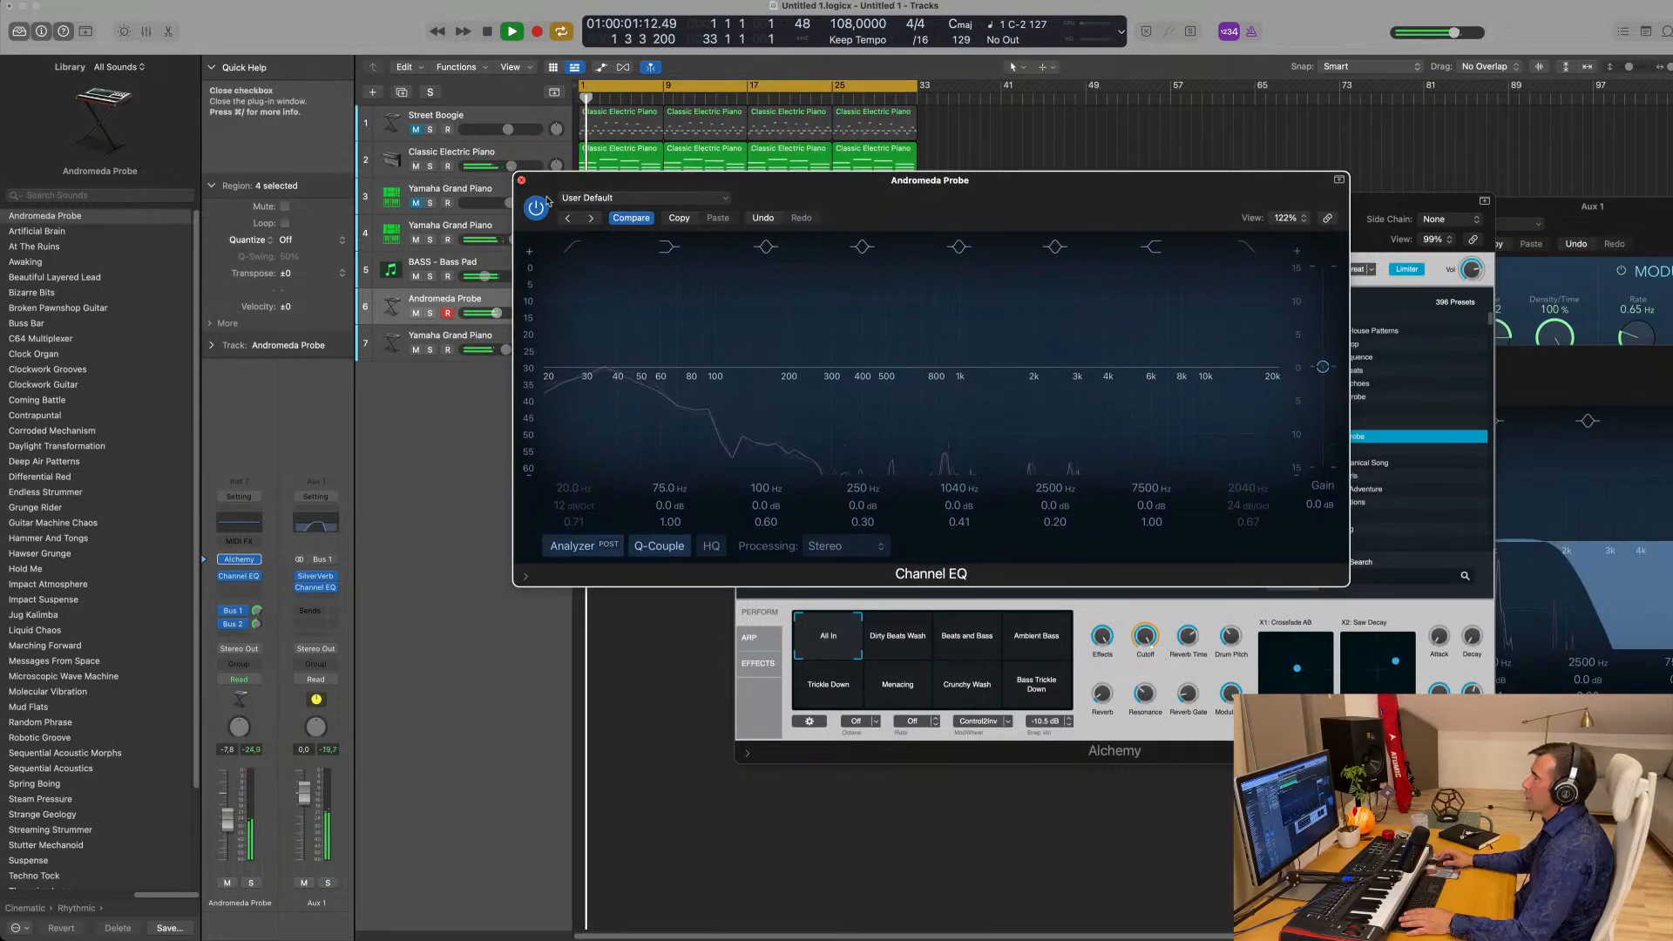
click(521, 179)
drag(1090, 240, 1135, 264)
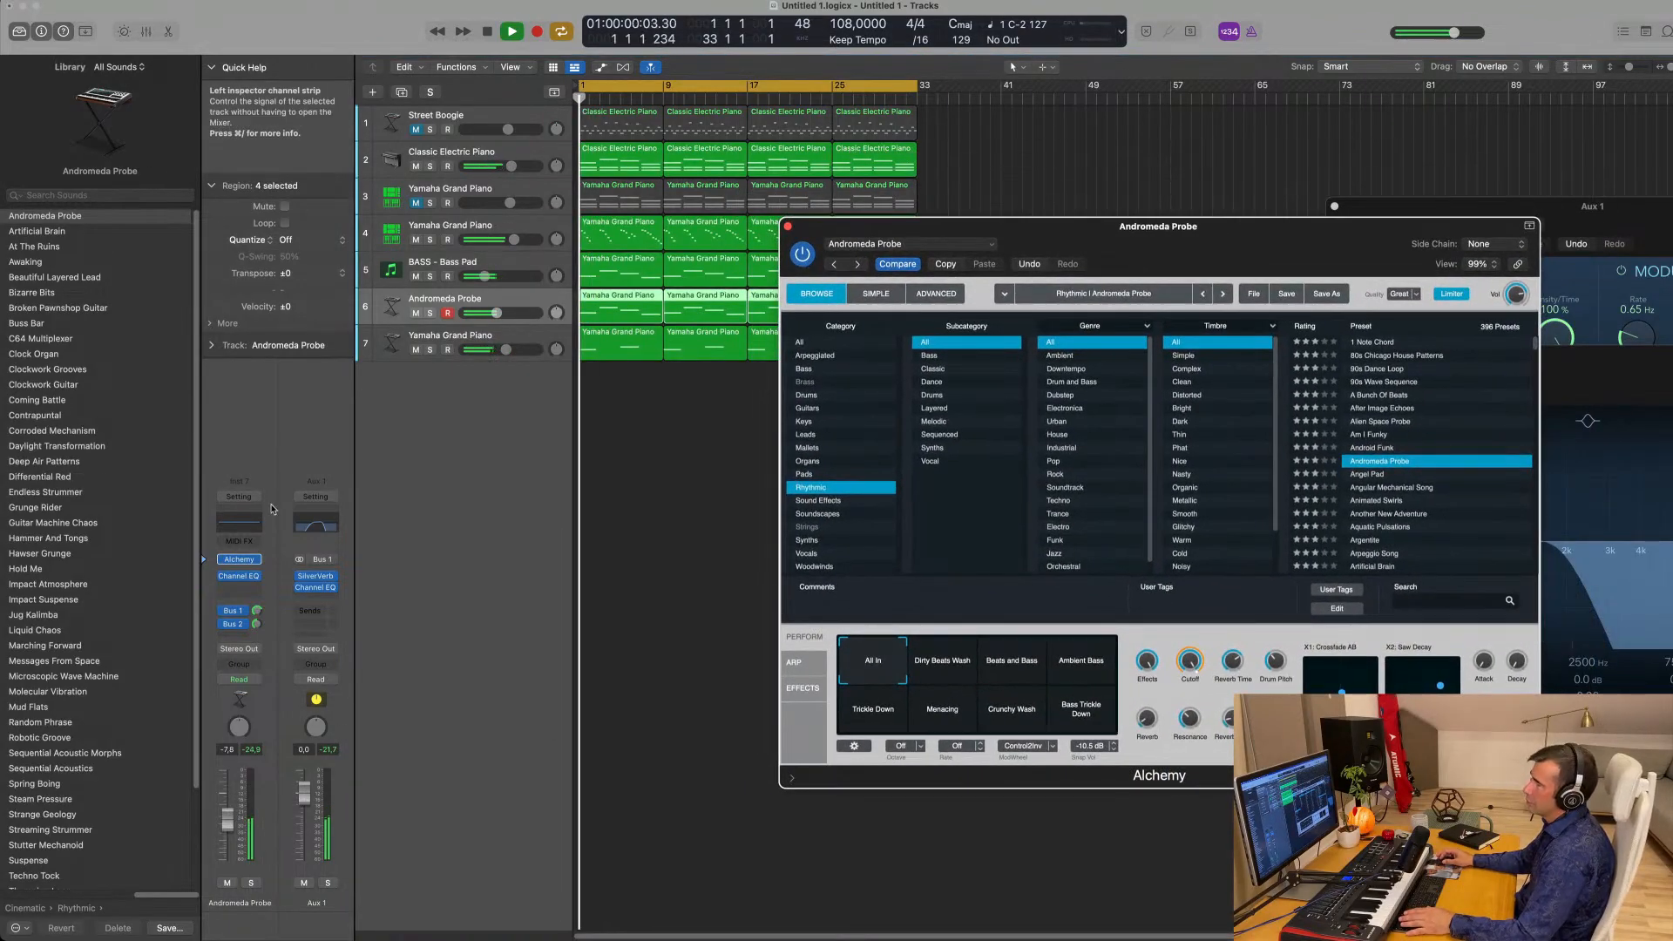
Raise the Andromeda Probe track's volume to about -2.3 dB and restart playback.
key(space)
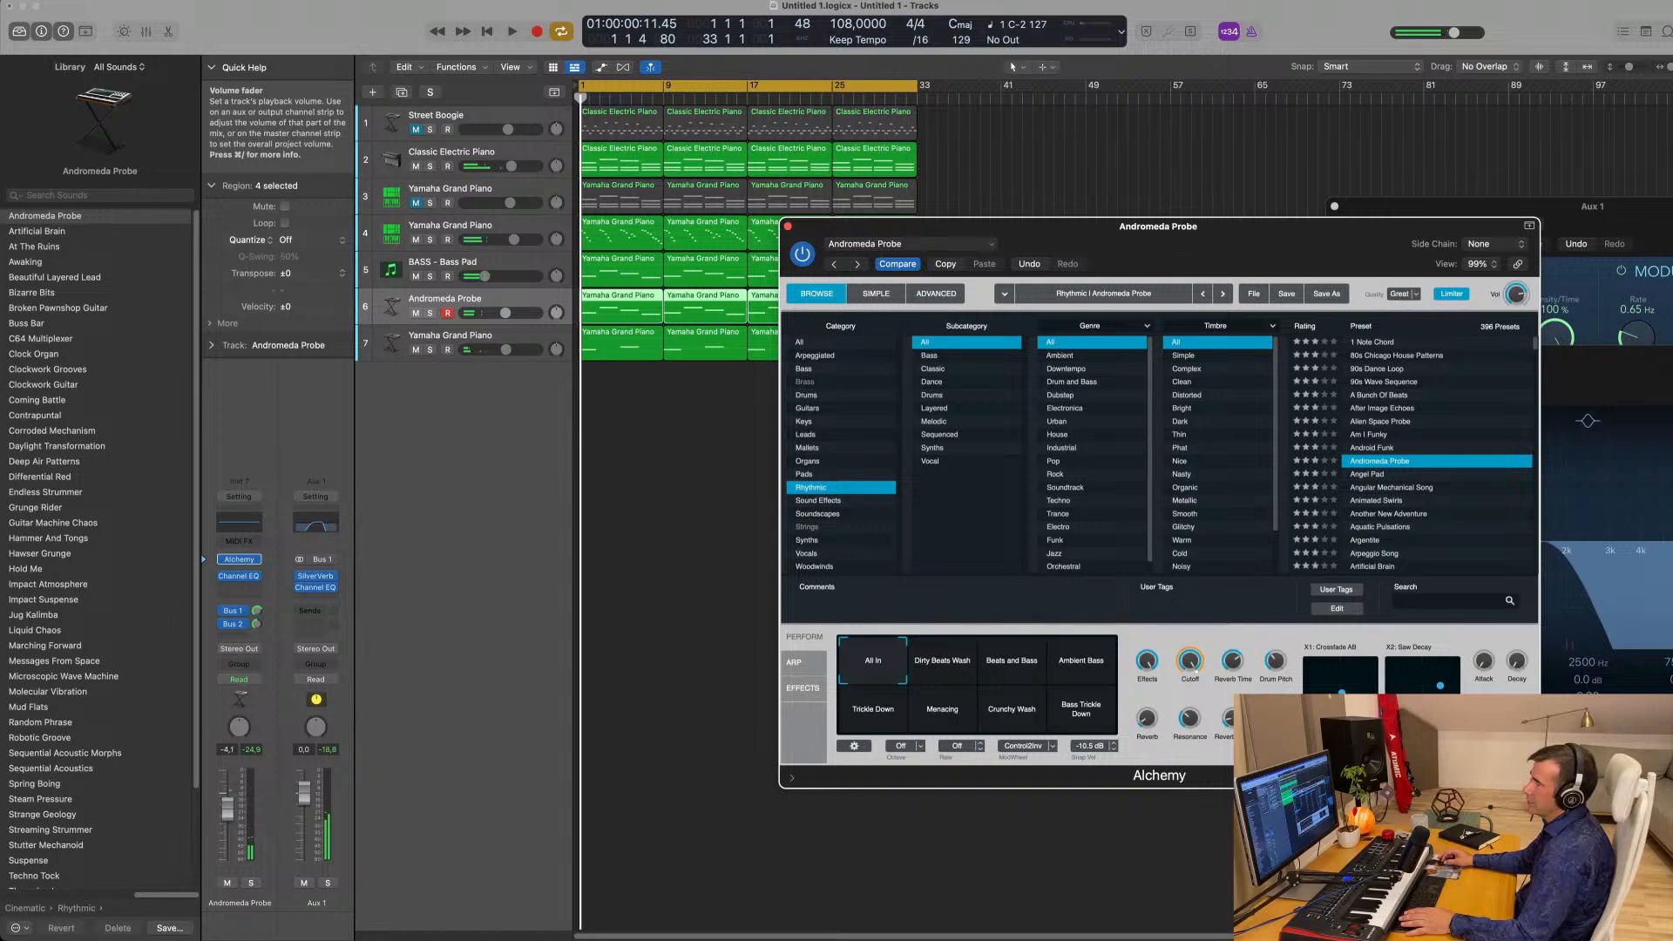
drag(505, 313, 509, 313)
key(space)
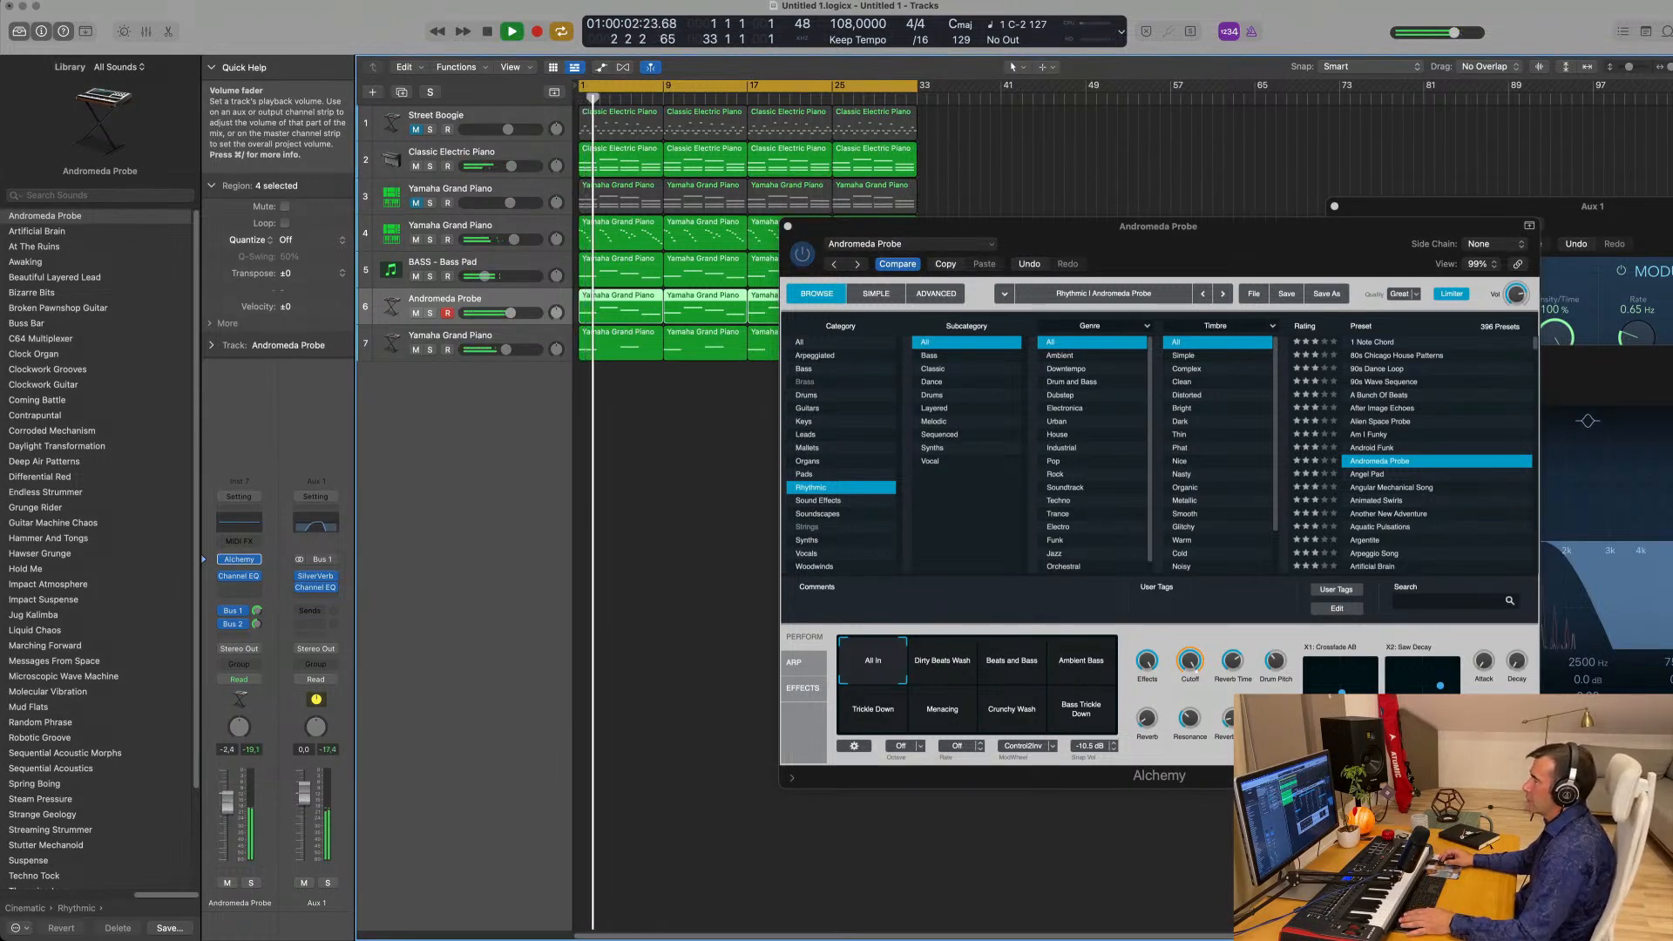
Audition Alchemy's performance snapshots from Dirty Beats Wash through Bass Trickle Down against the arrangement, replaying it from the start.
click(937, 662)
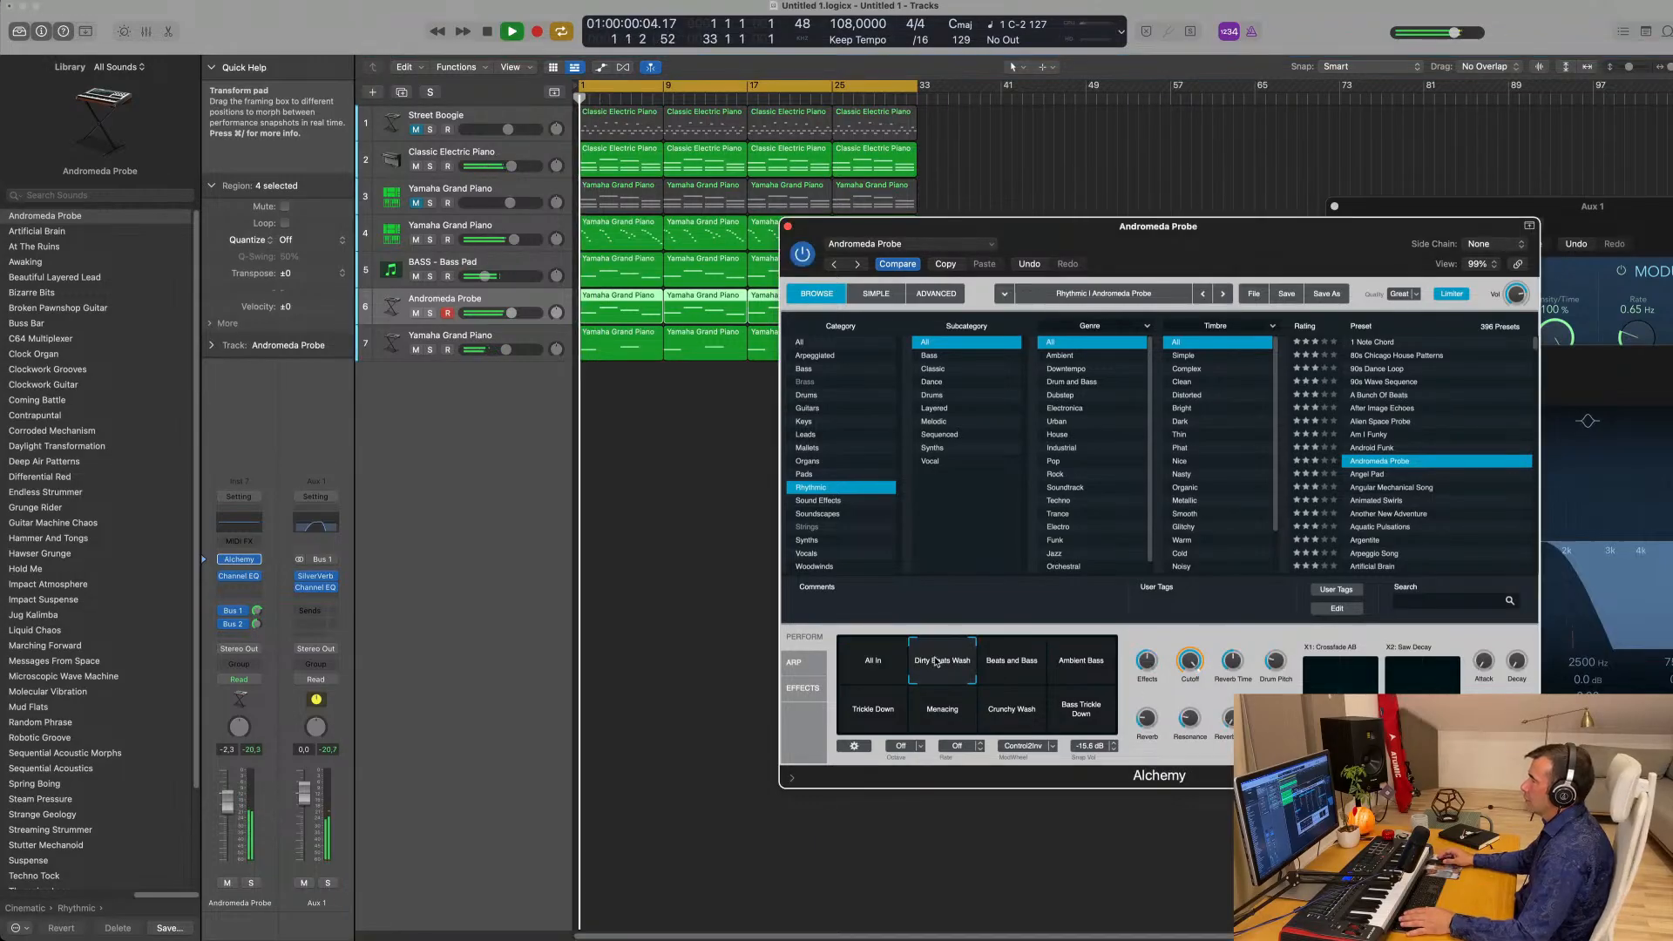
click(1006, 664)
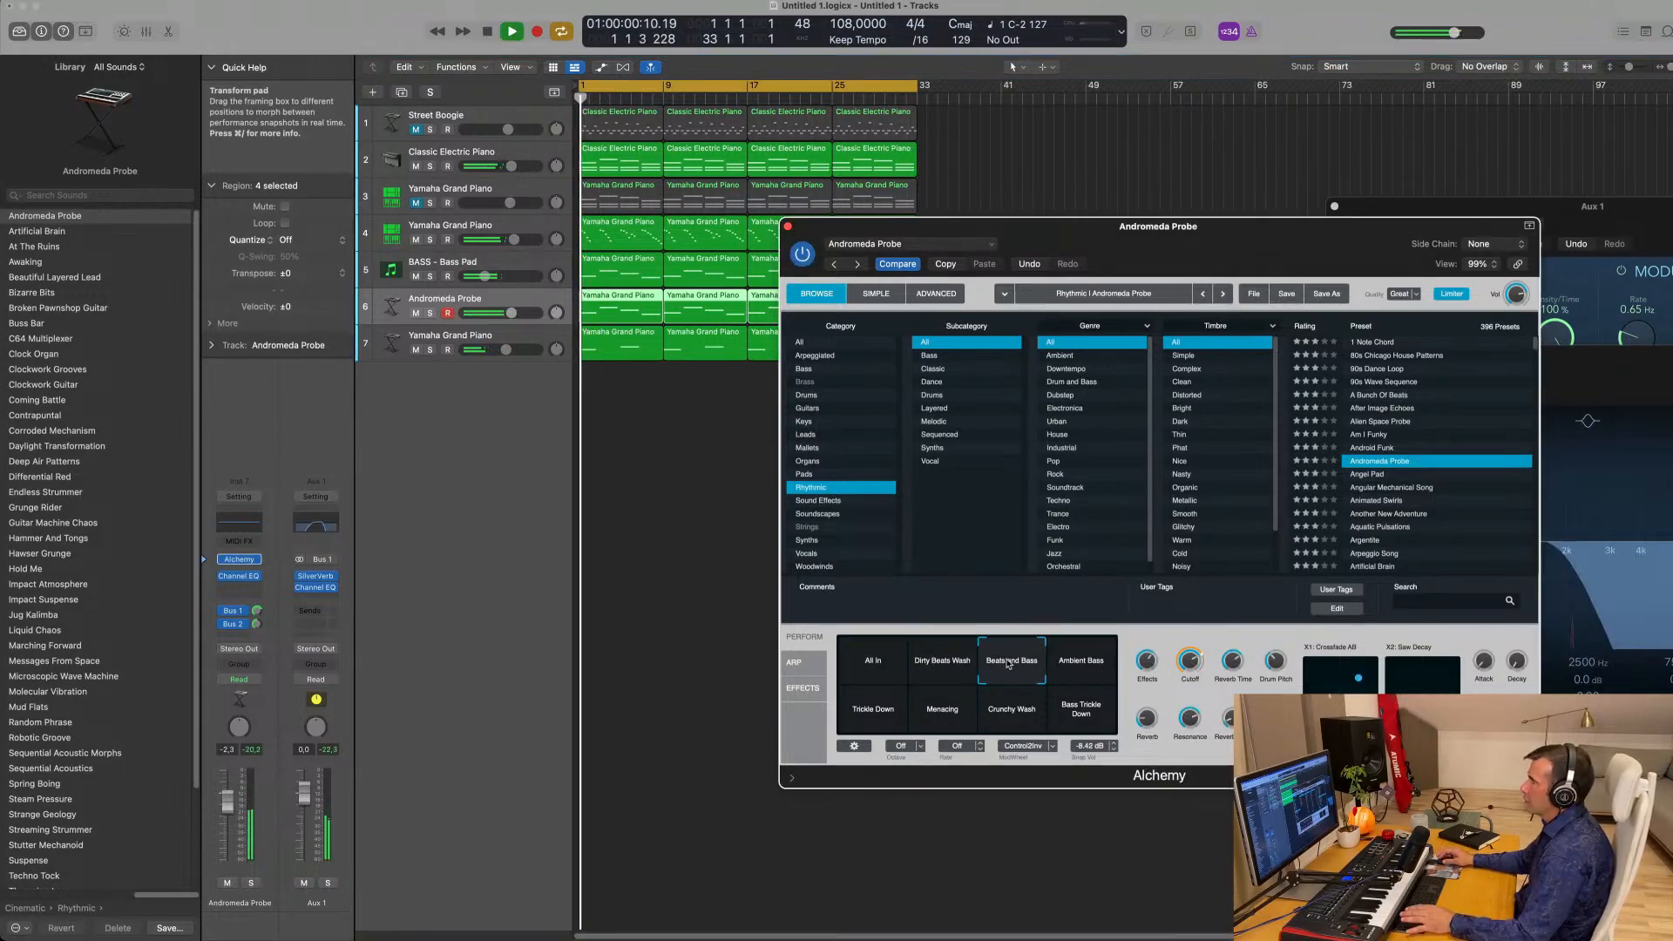
click(1078, 670)
key(space)
key(space)
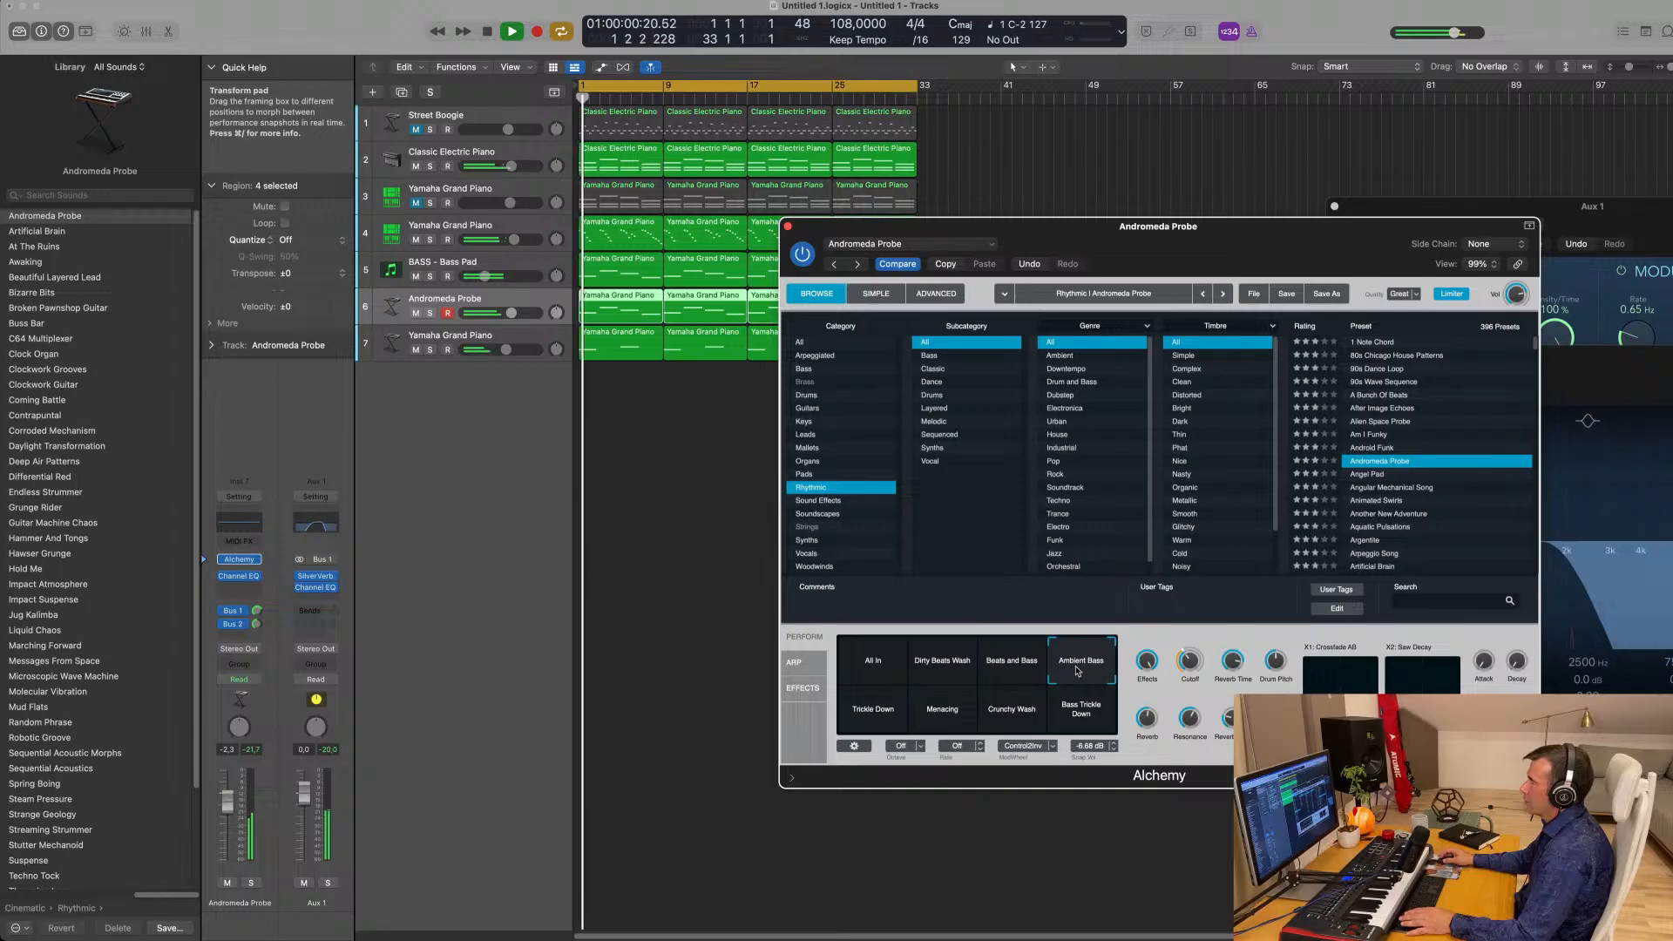
click(868, 720)
key(space)
key(space)
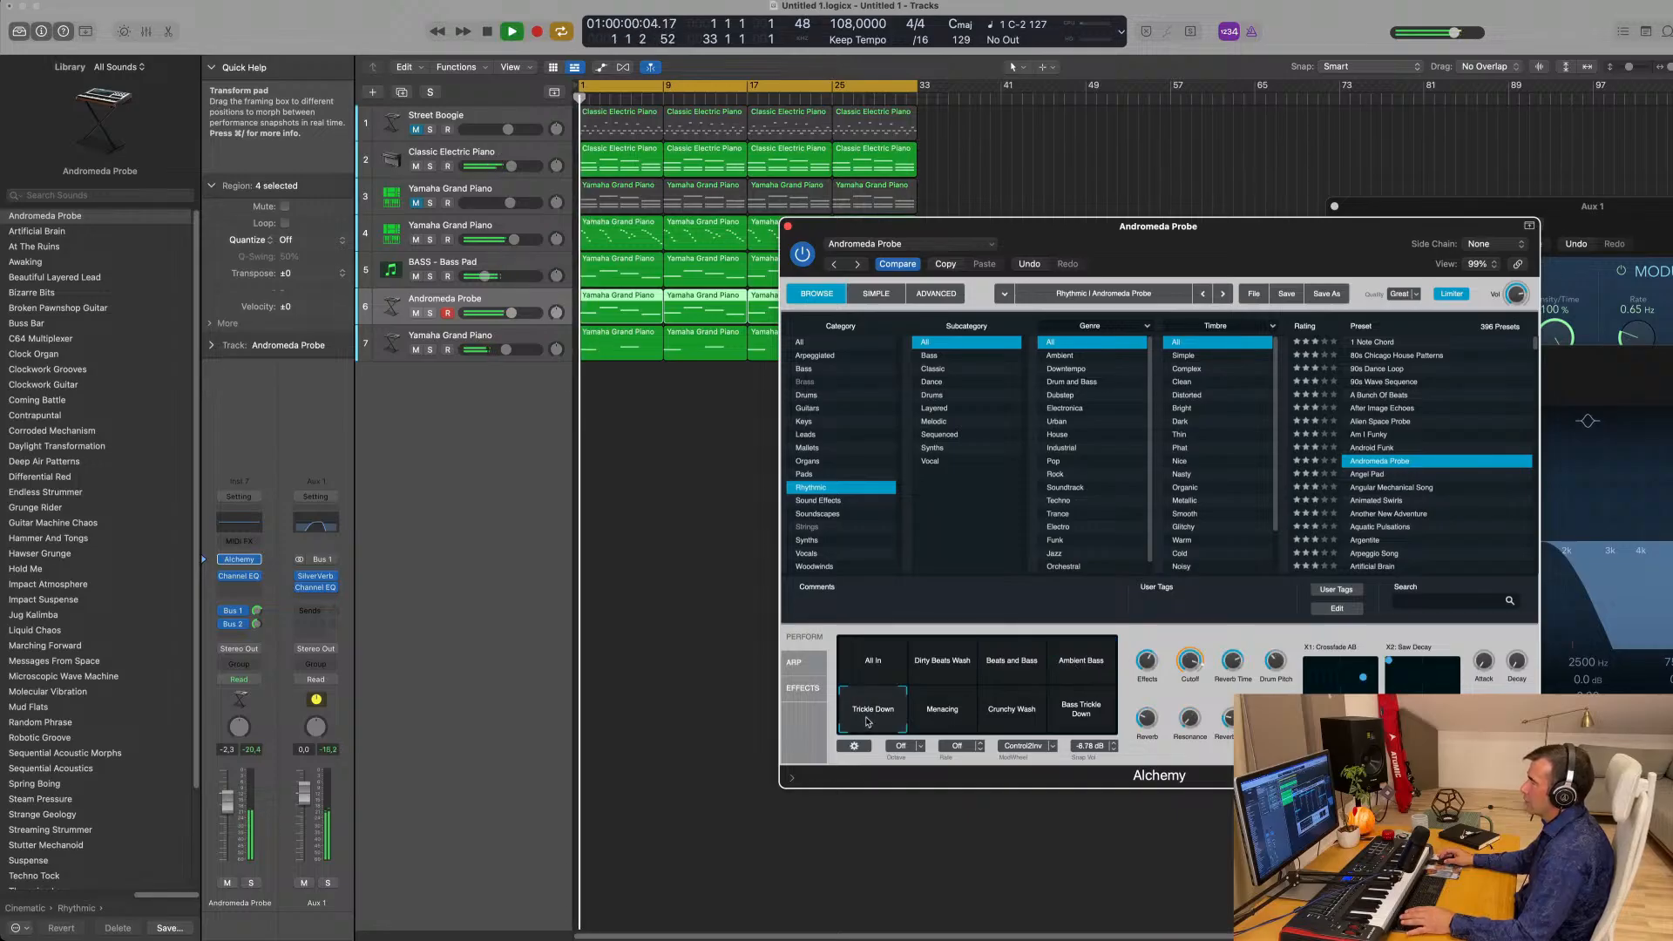
click(964, 715)
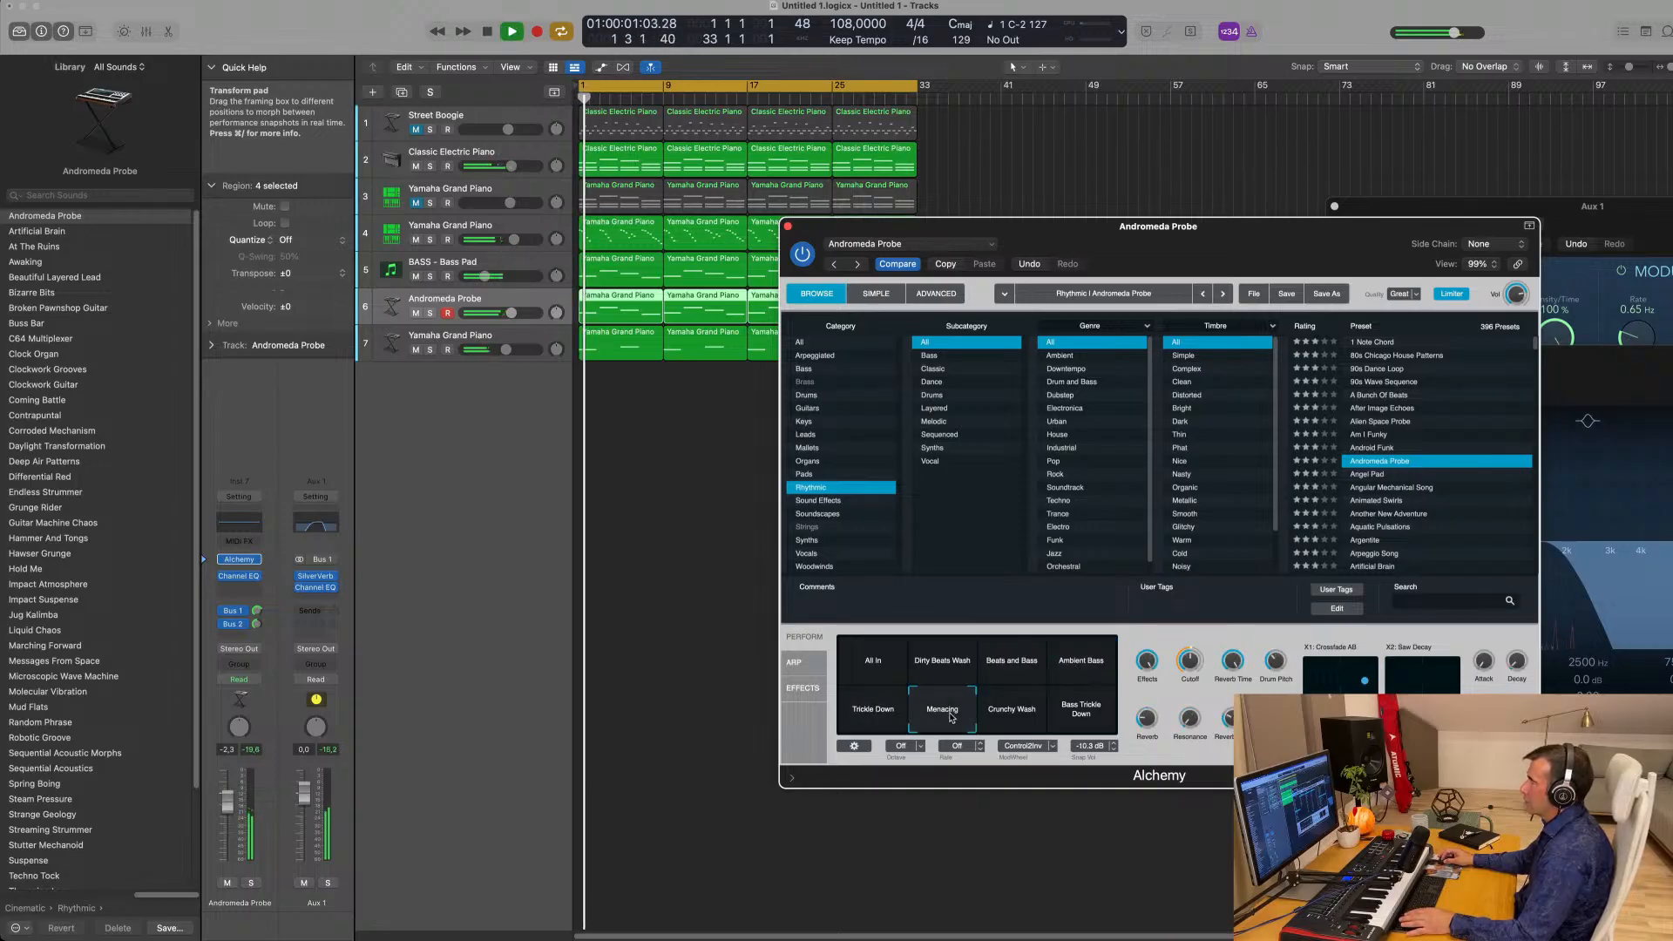
click(1024, 718)
click(1088, 720)
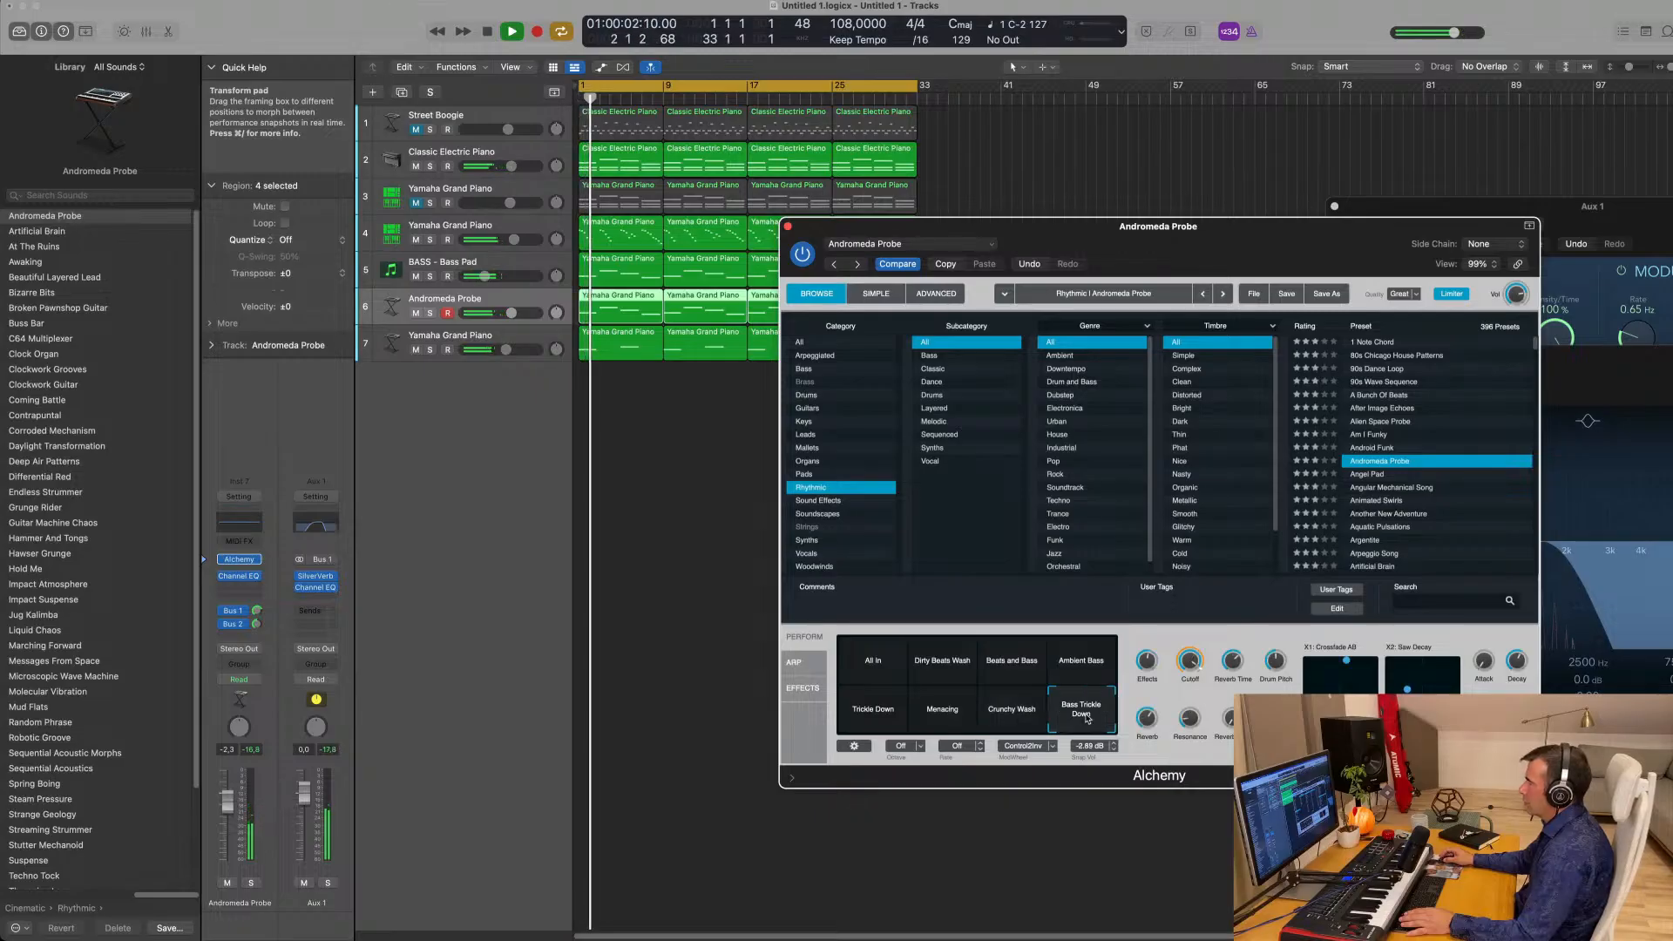
Switch Alchemy back to the All In snapshot and replay the arrangement from the start.
key(space)
click(871, 676)
key(space)
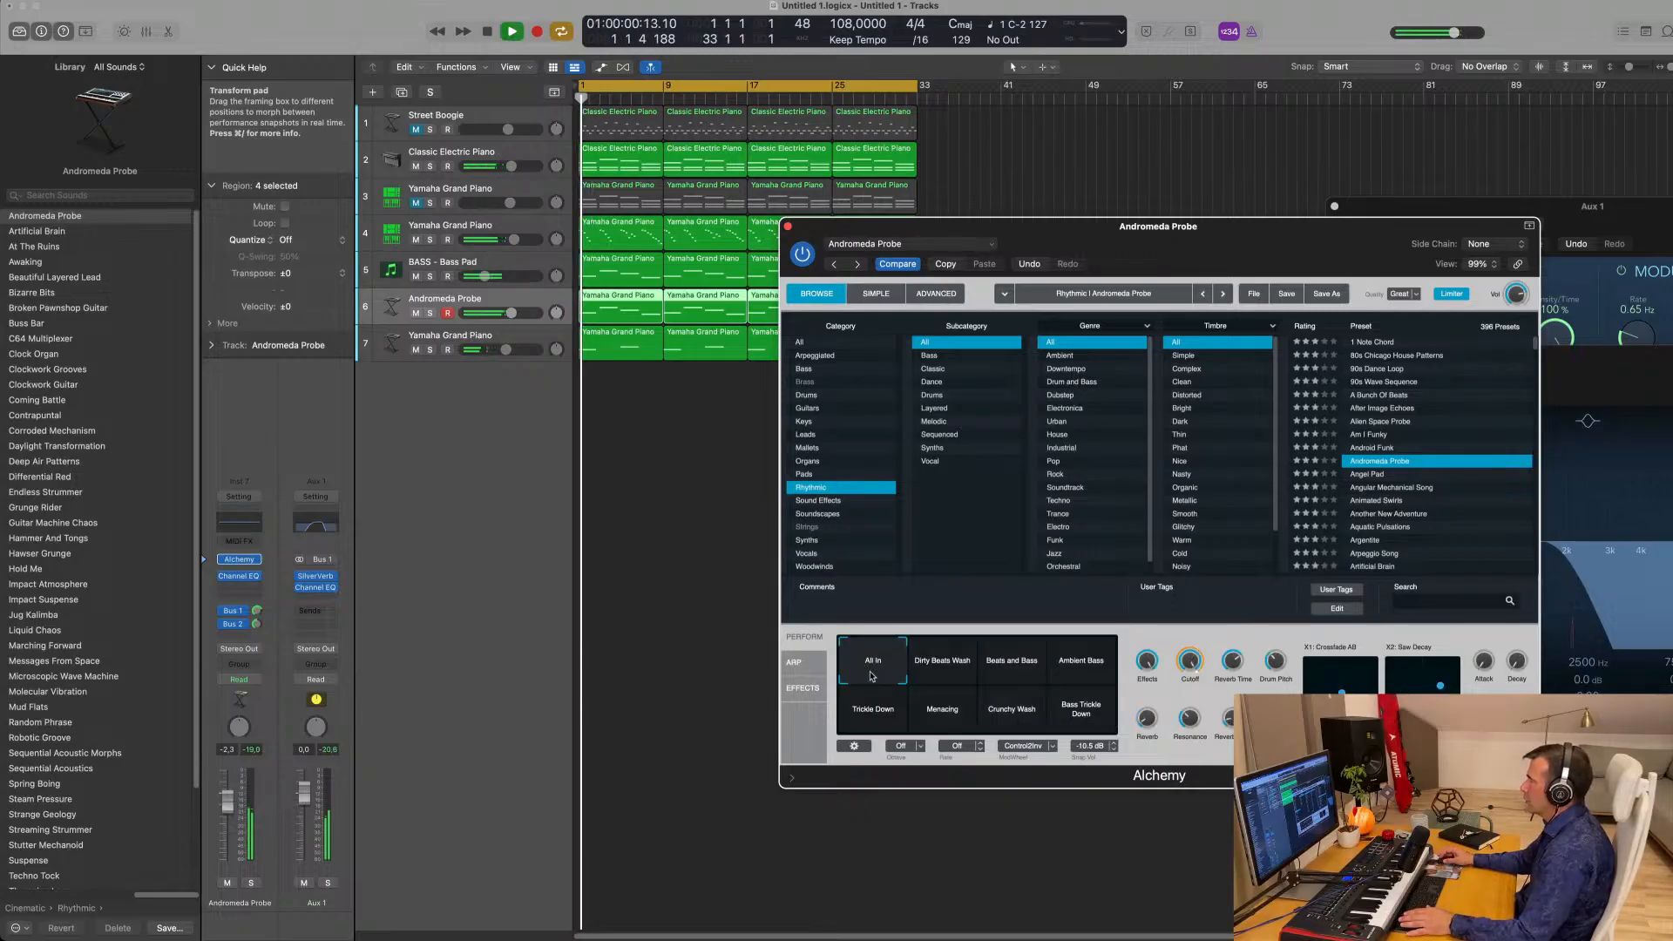
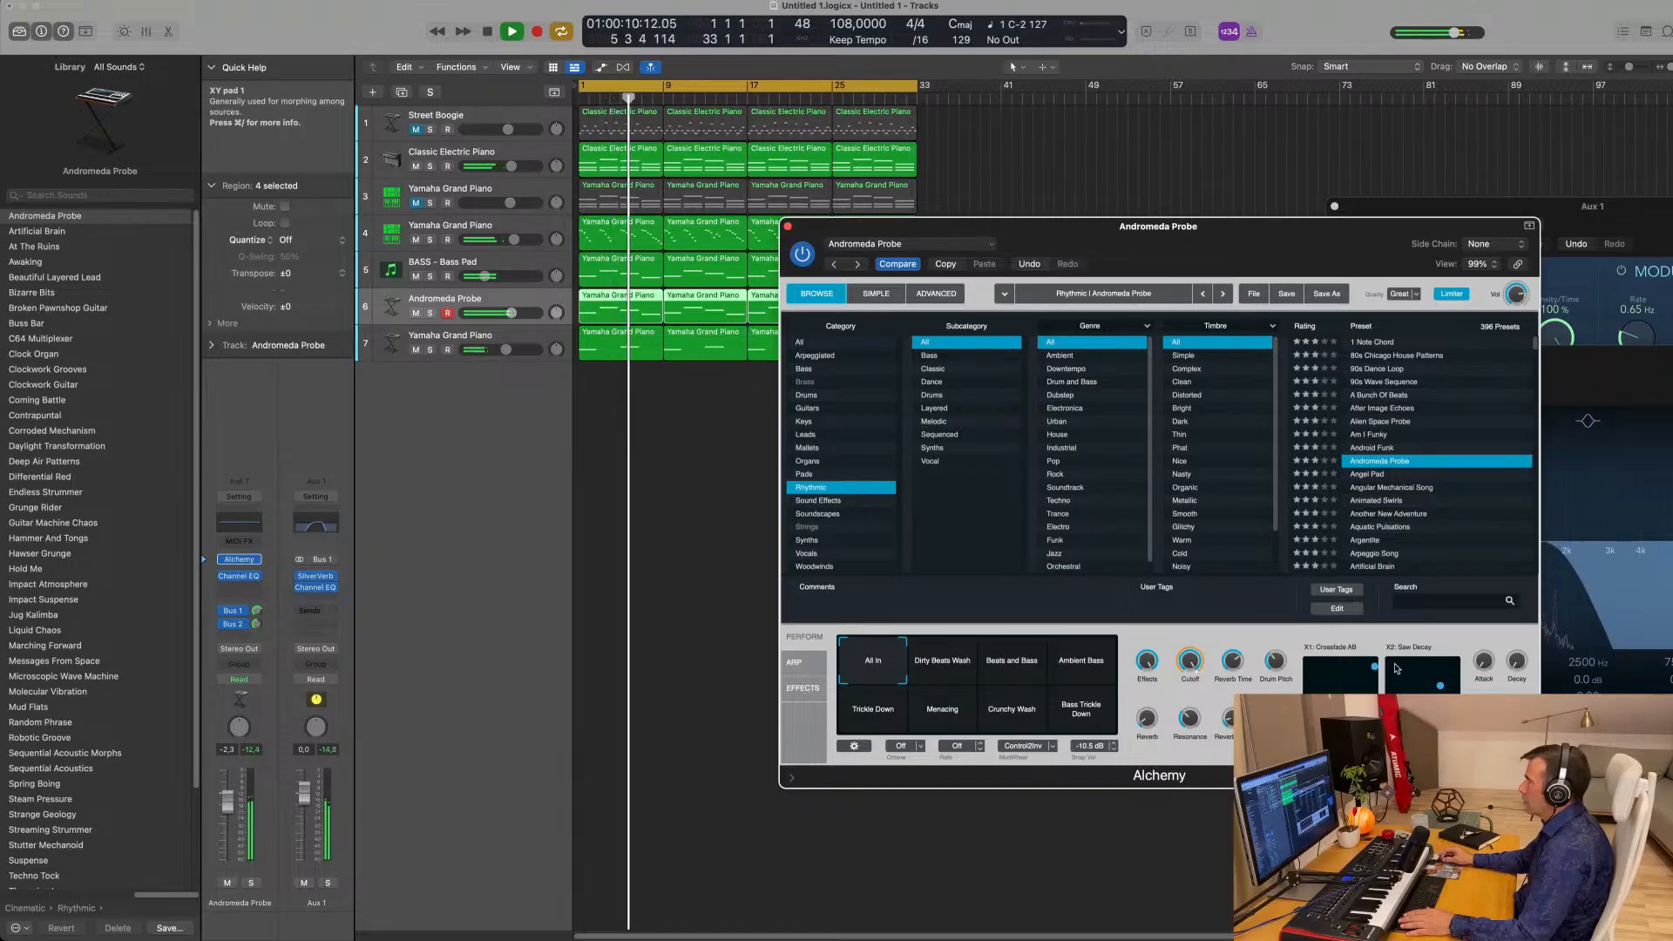
key(space)
key(space)
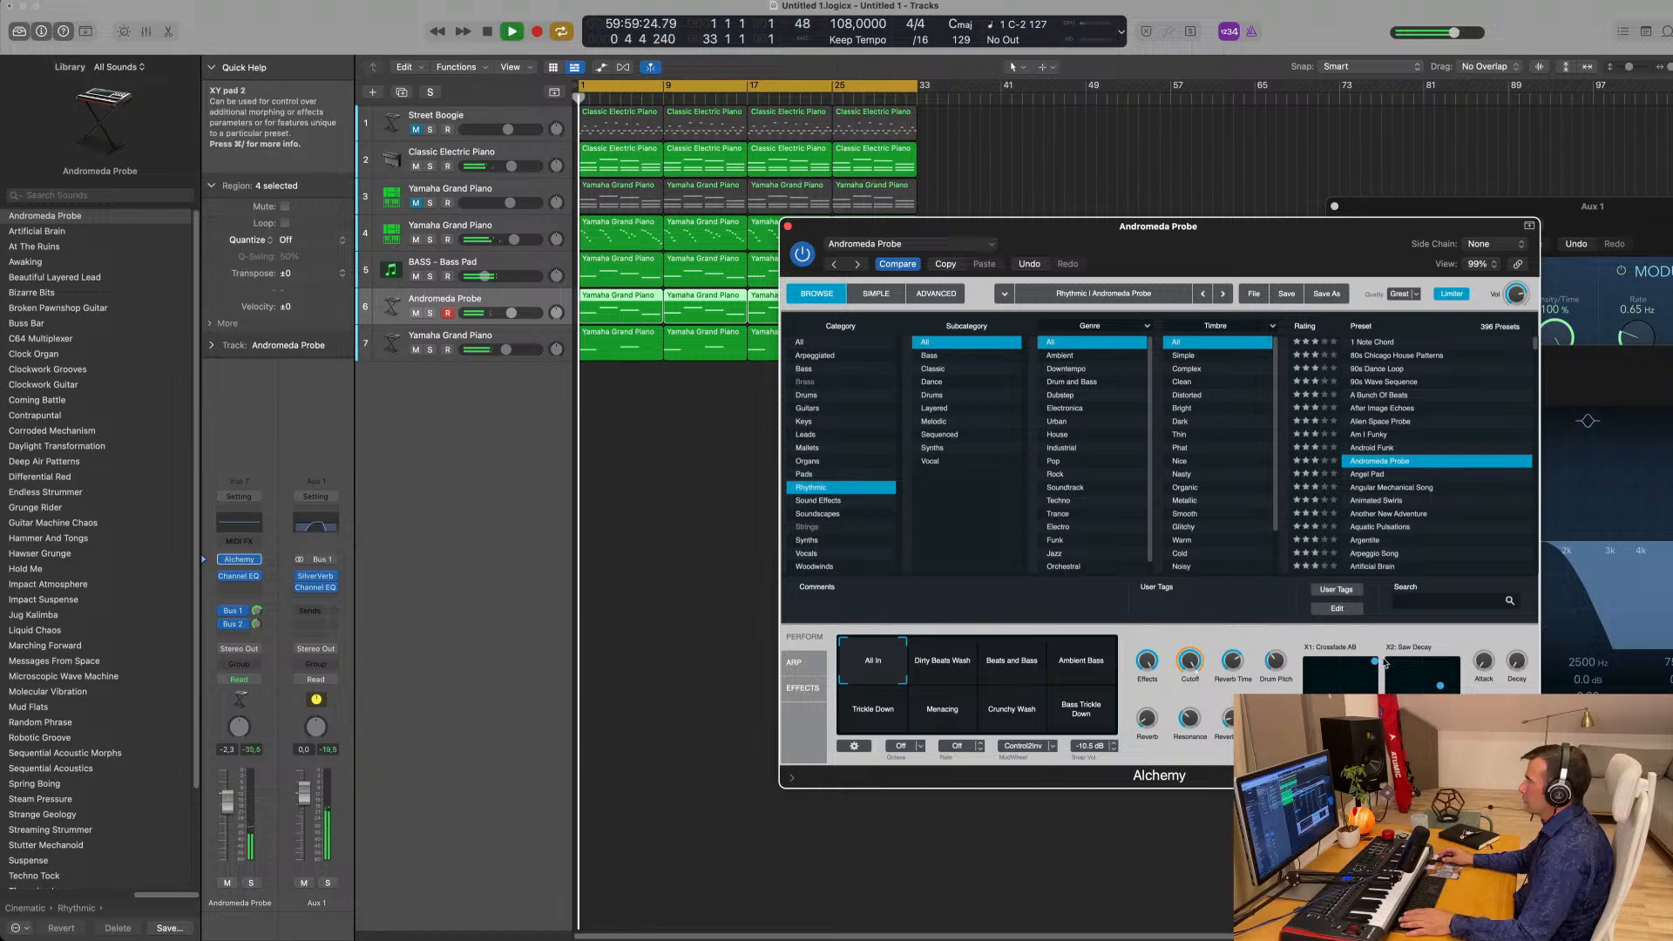
Move the XY pad points of the Andromeda Probe preset and replay the arrangement from the start.
drag(1375, 661, 1374, 693)
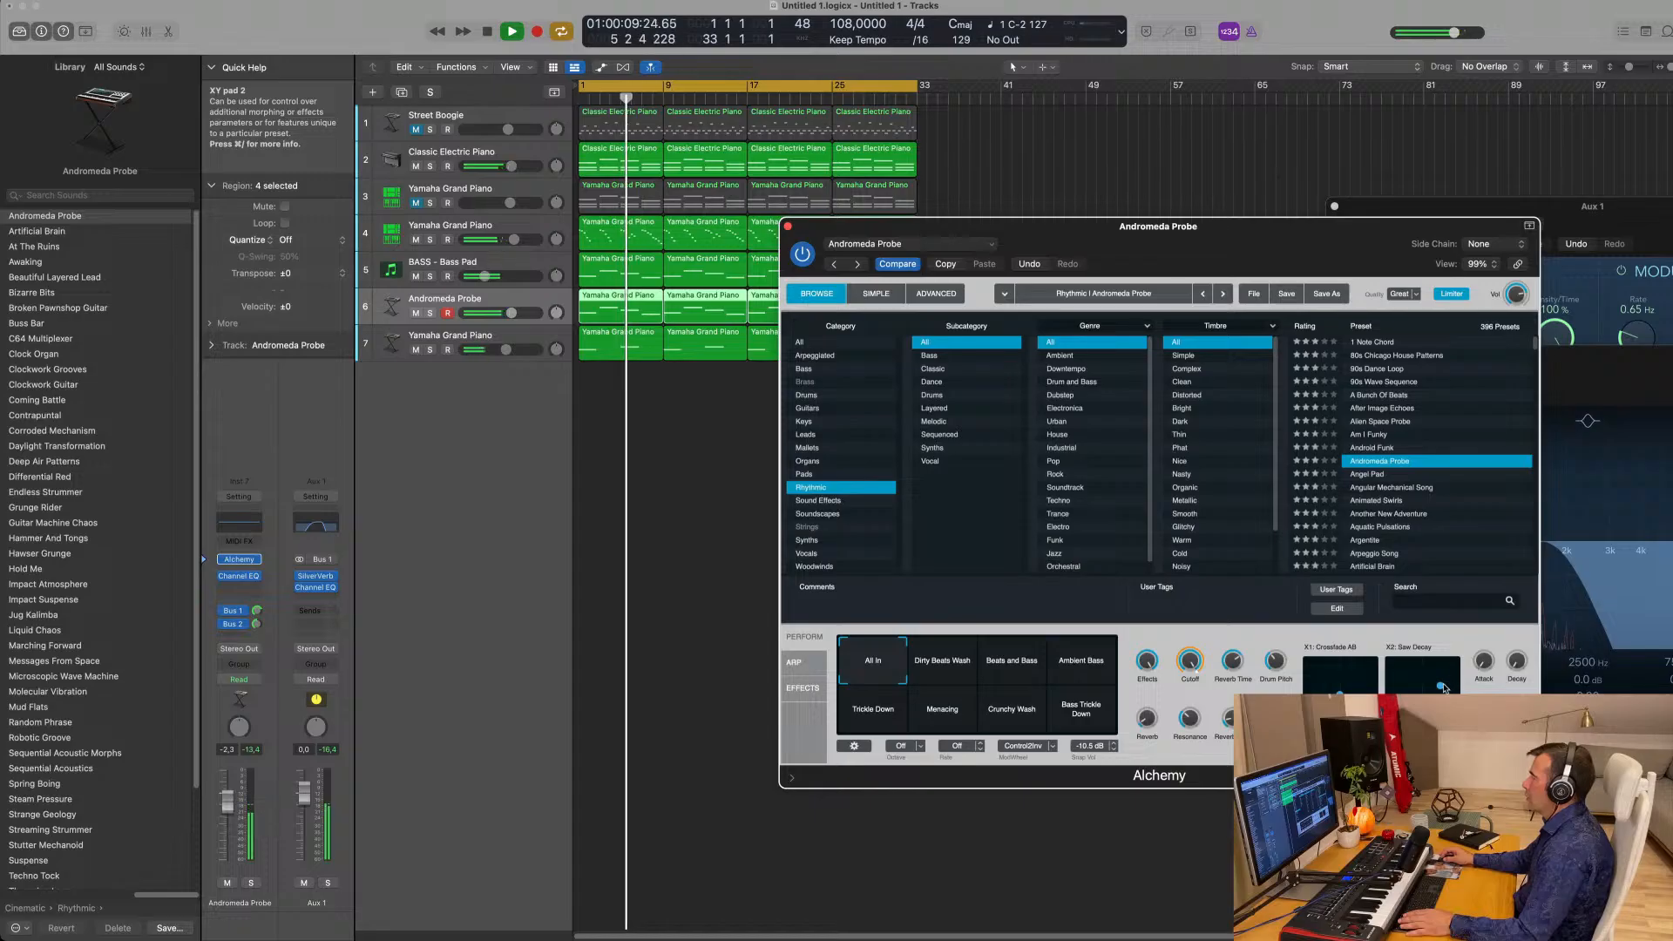
key(Return)
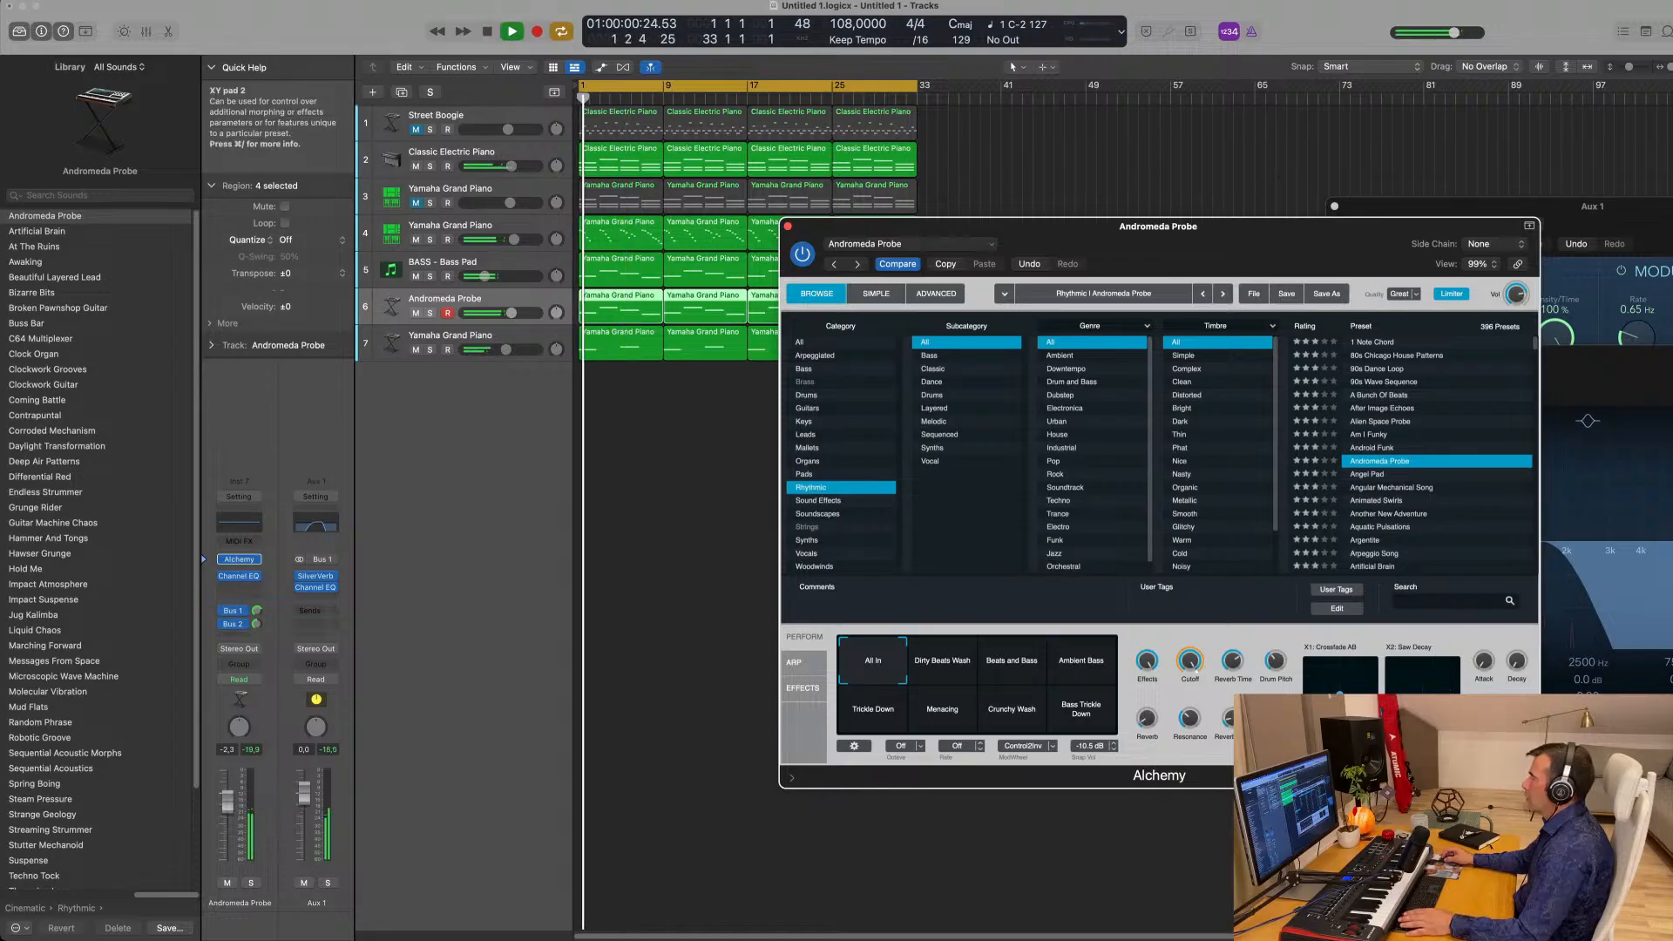
key(Return)
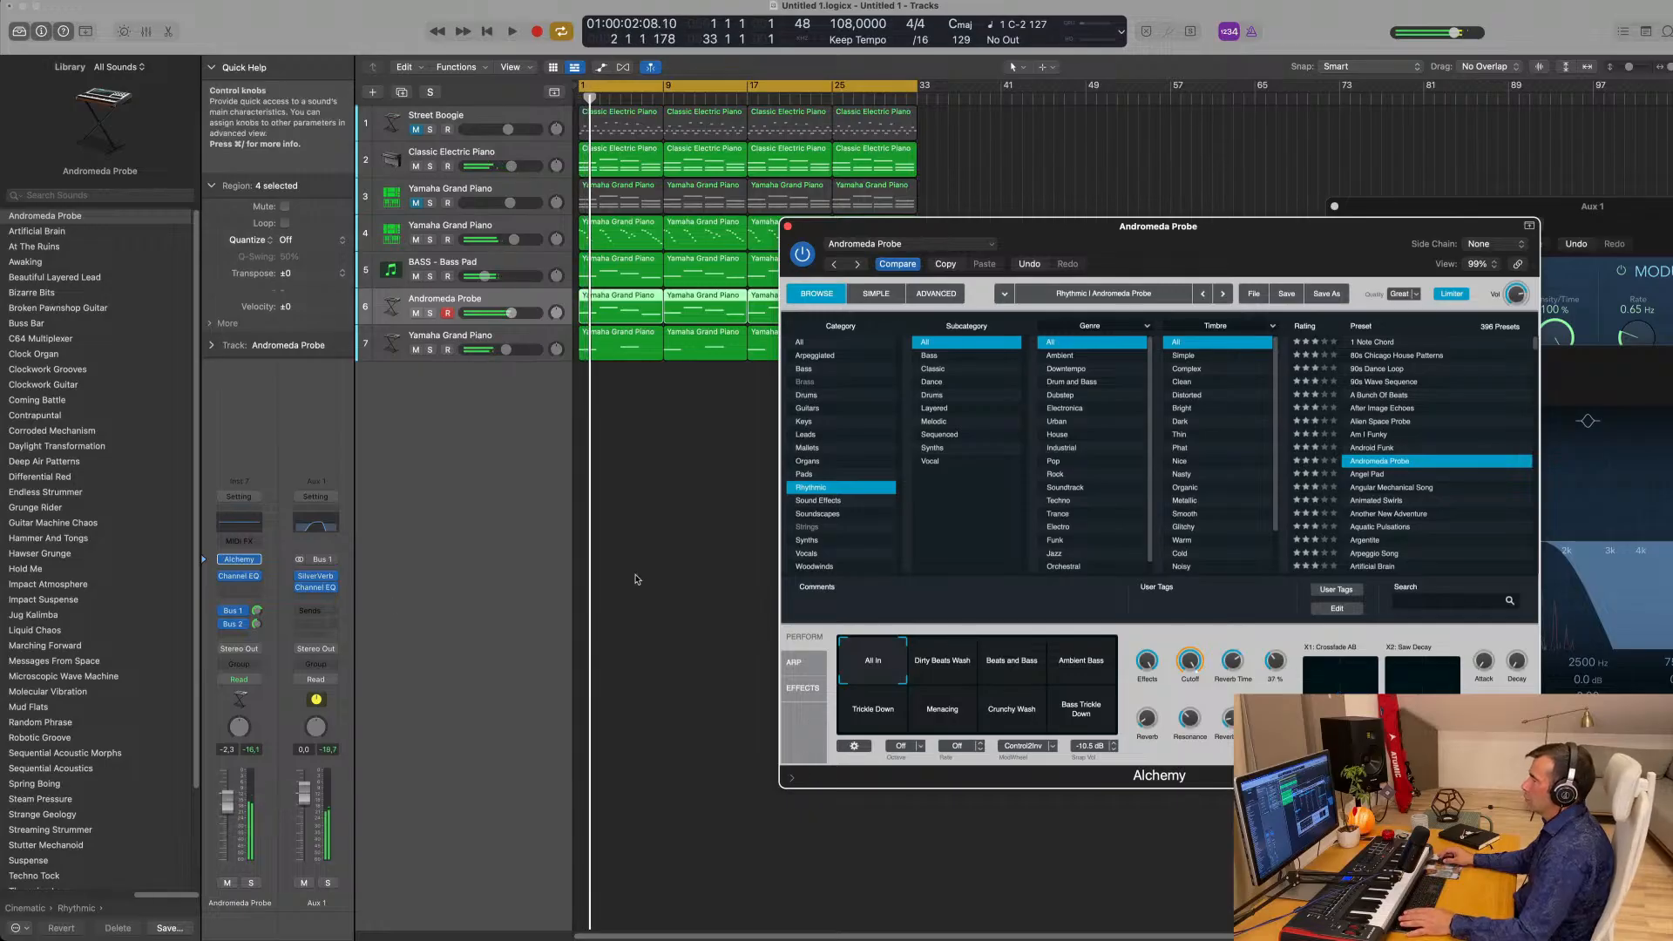
key(Return)
Solo the Andromeda Probe track and audition it alone while changing the second XY pad.
click(251, 883)
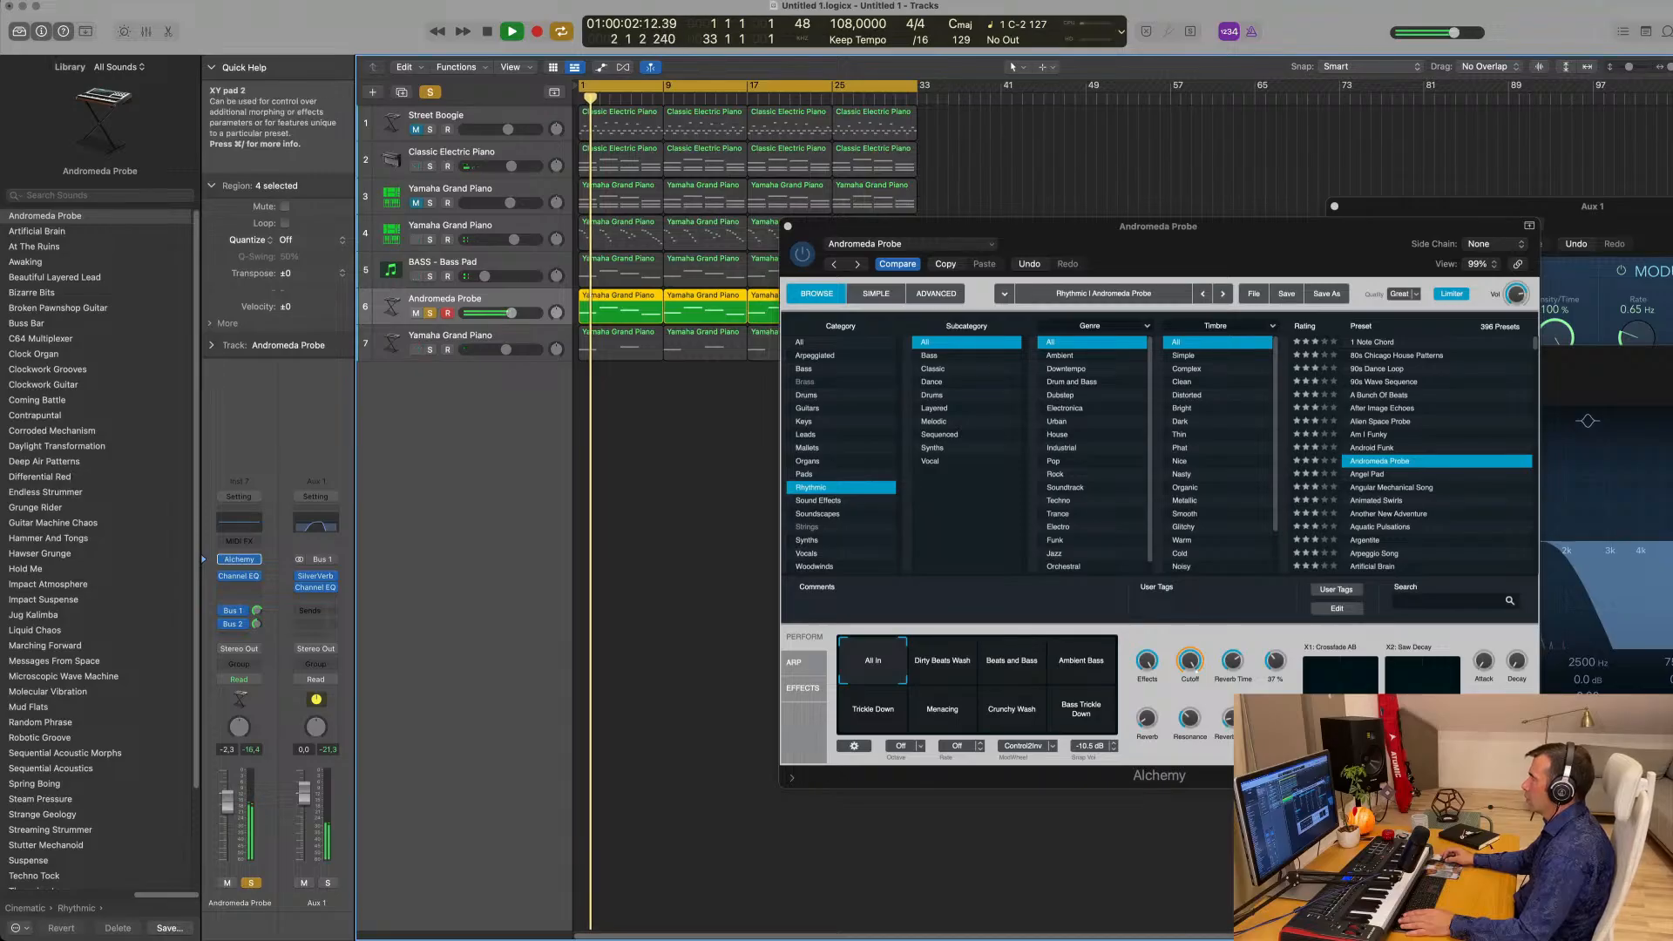
click(1422, 711)
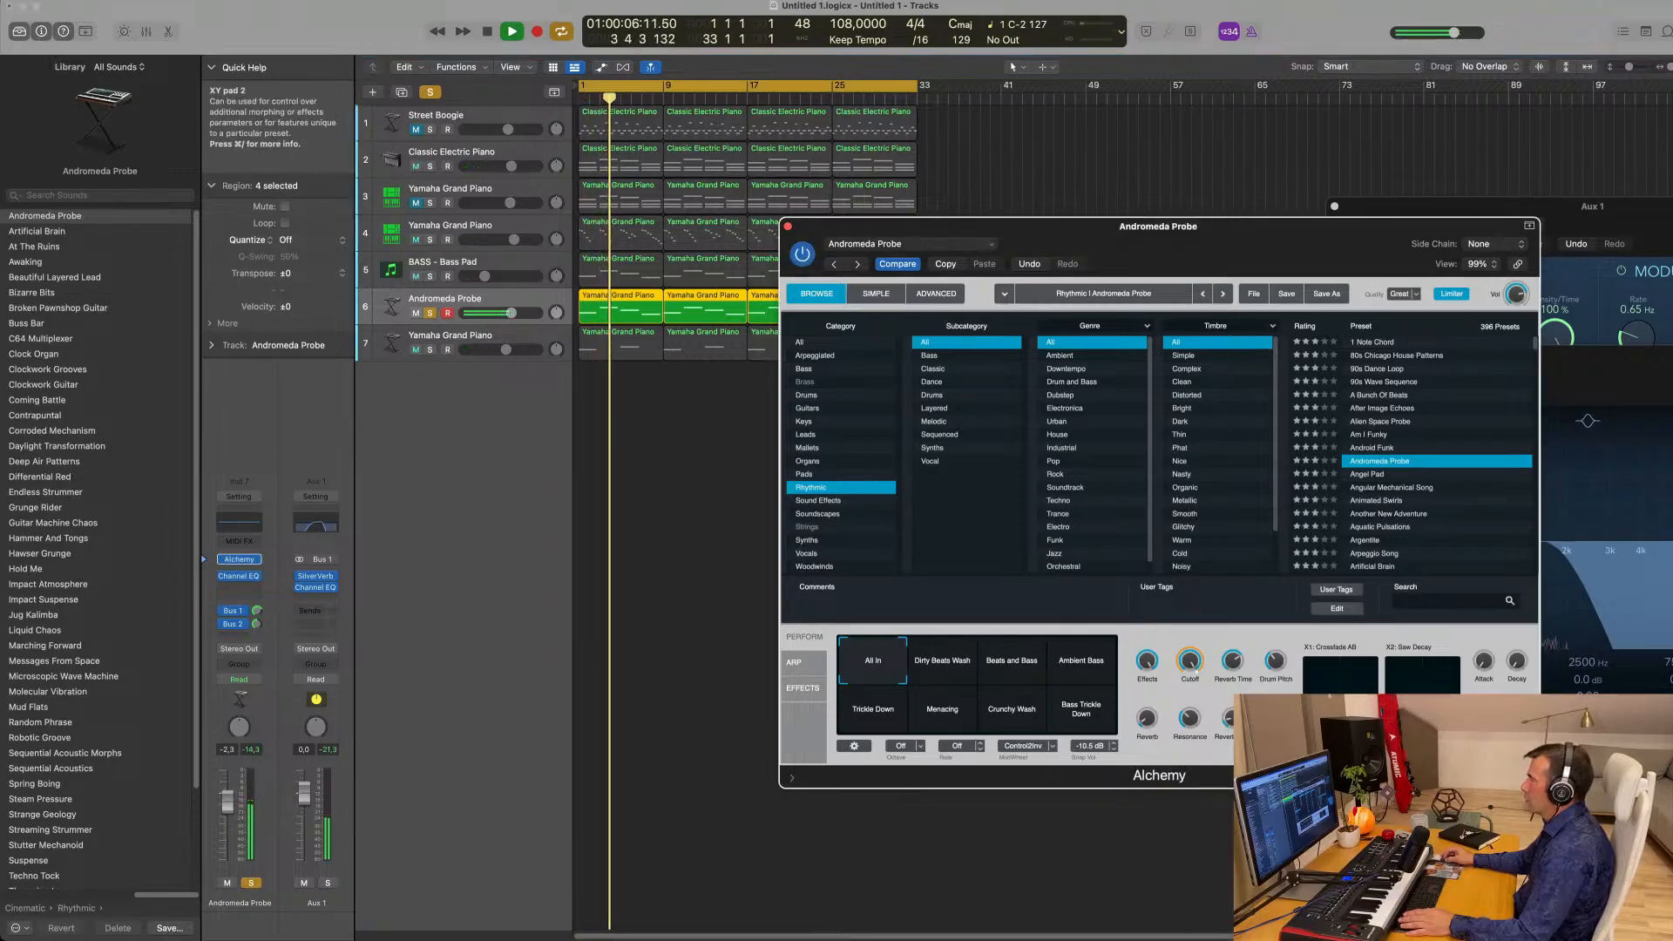
key(space)
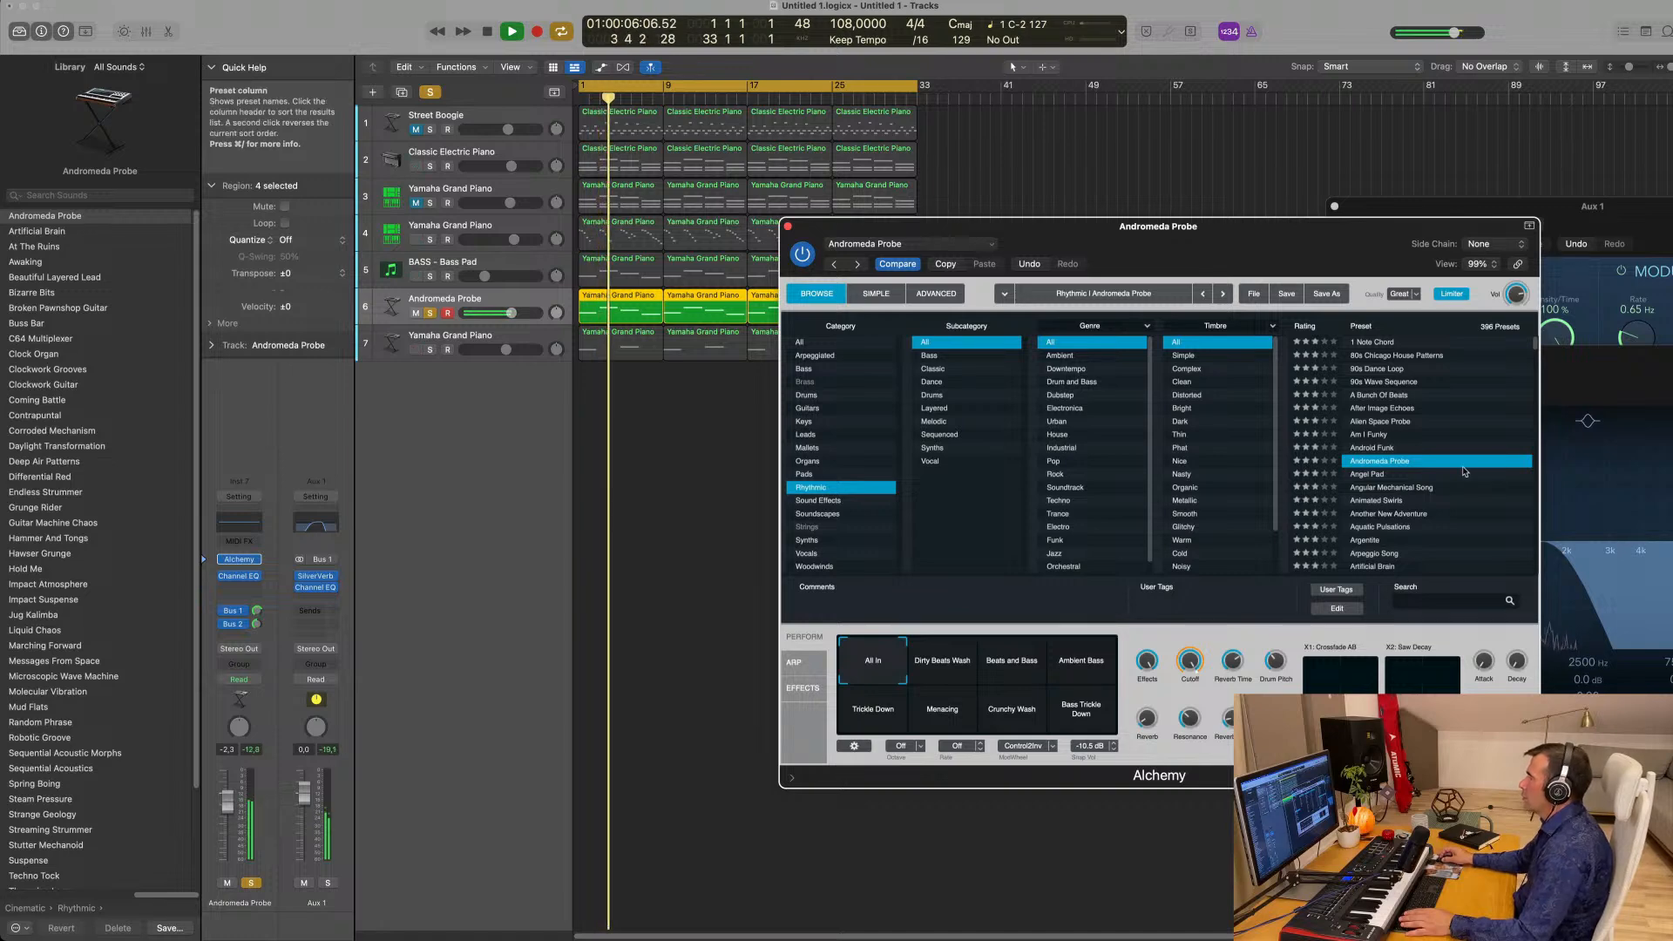
key(space)
key(space)
Audition Alchemy's Angel Pad and Animated Swirls presets, unsoloing the track to hear them with the arrangement.
key(Down)
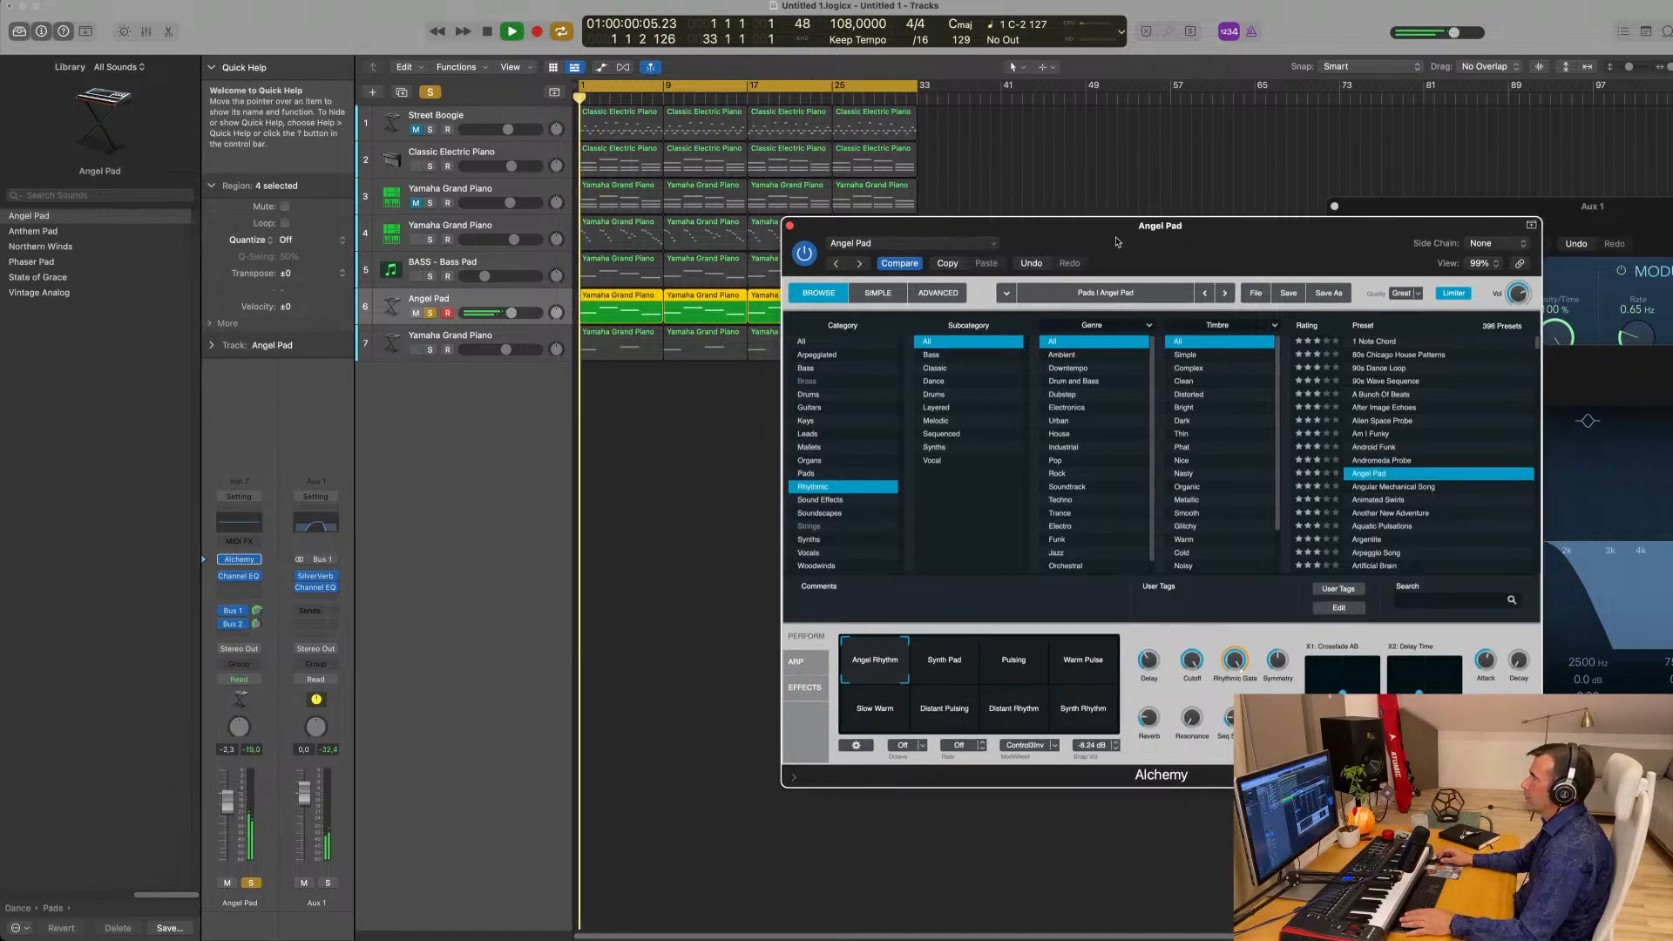
click(430, 314)
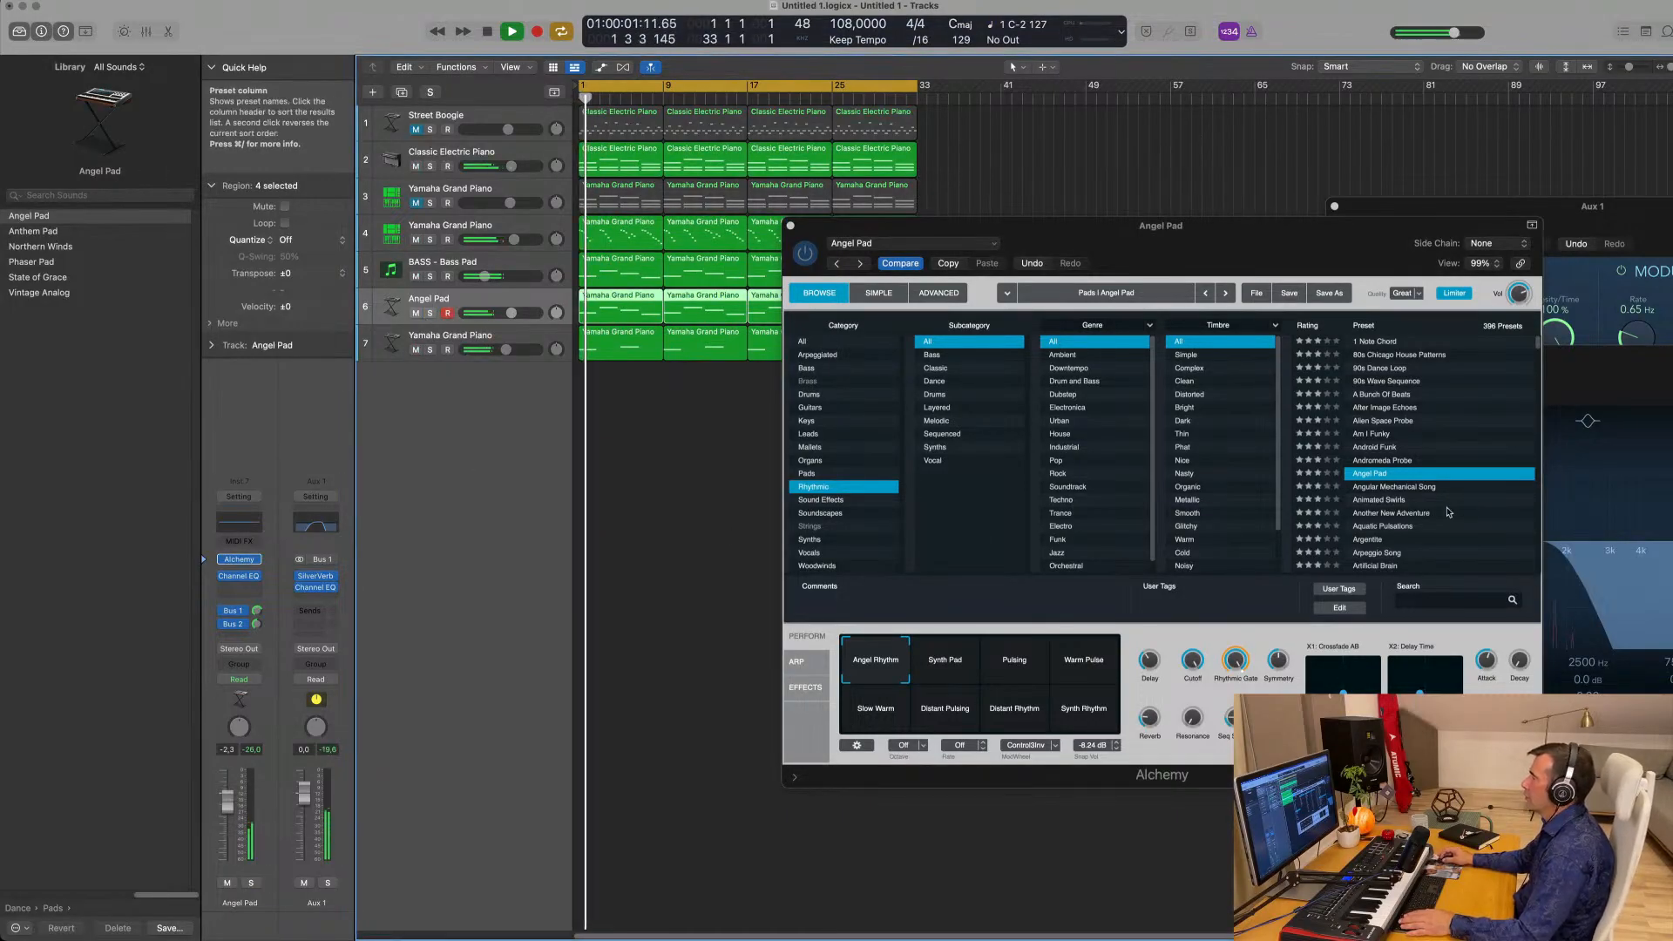
click(1394, 500)
scroll(1403, 475, down, 3)
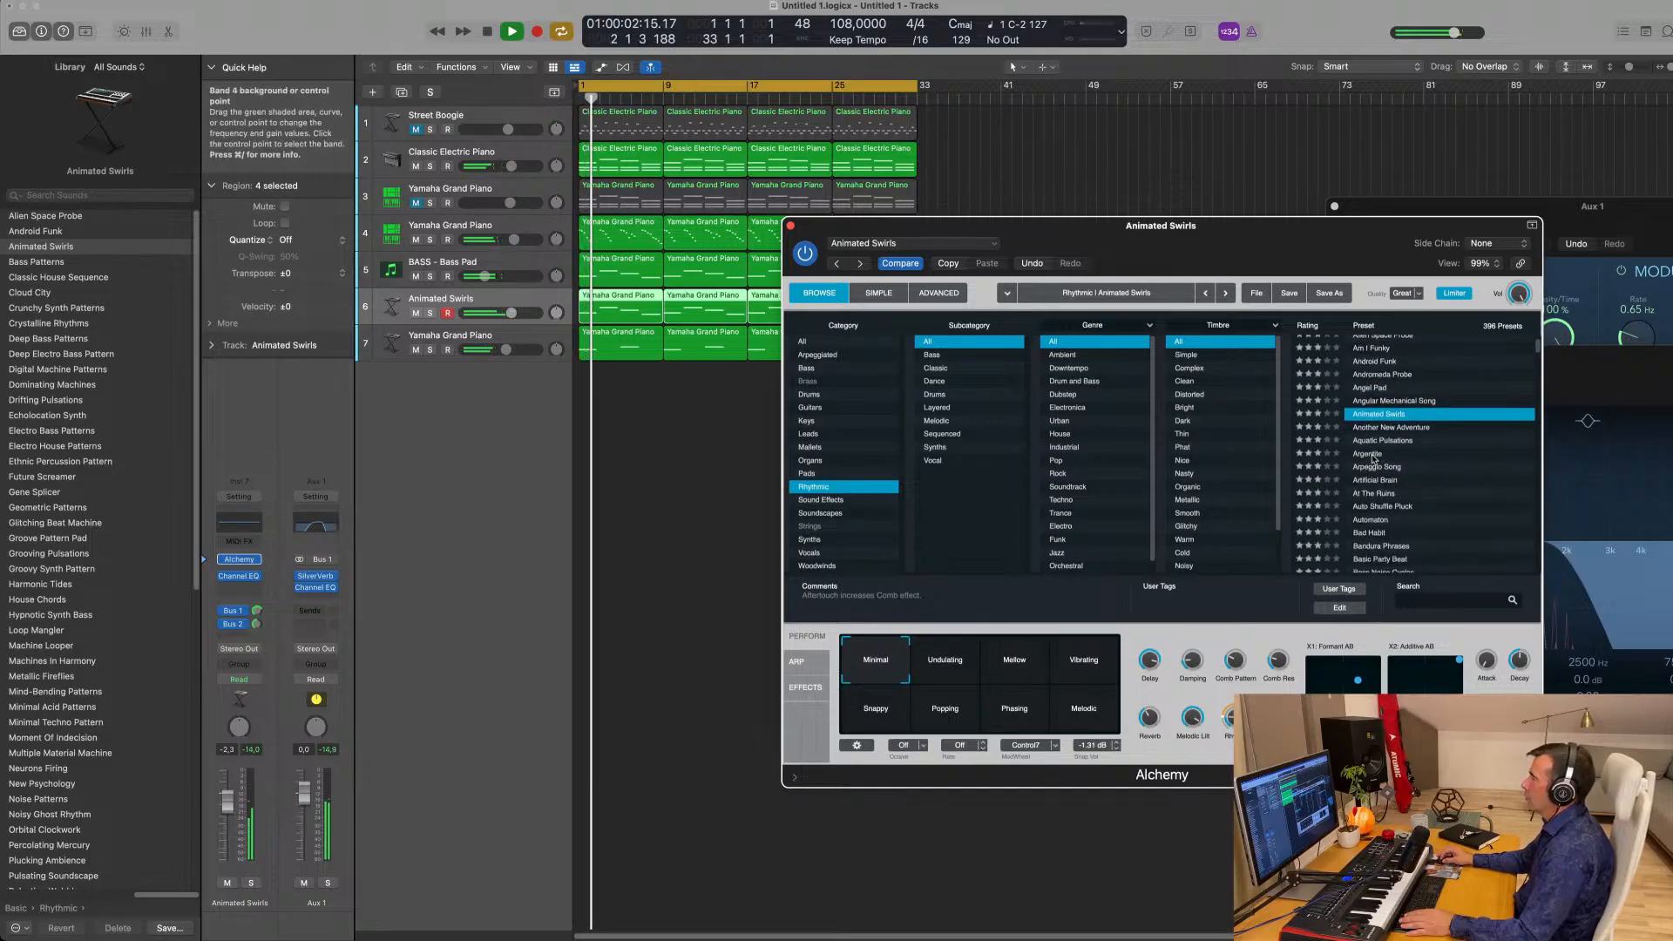
Load Alchemy's Argentite preset and raise the track's volume to about 1.1 dB.
click(1422, 462)
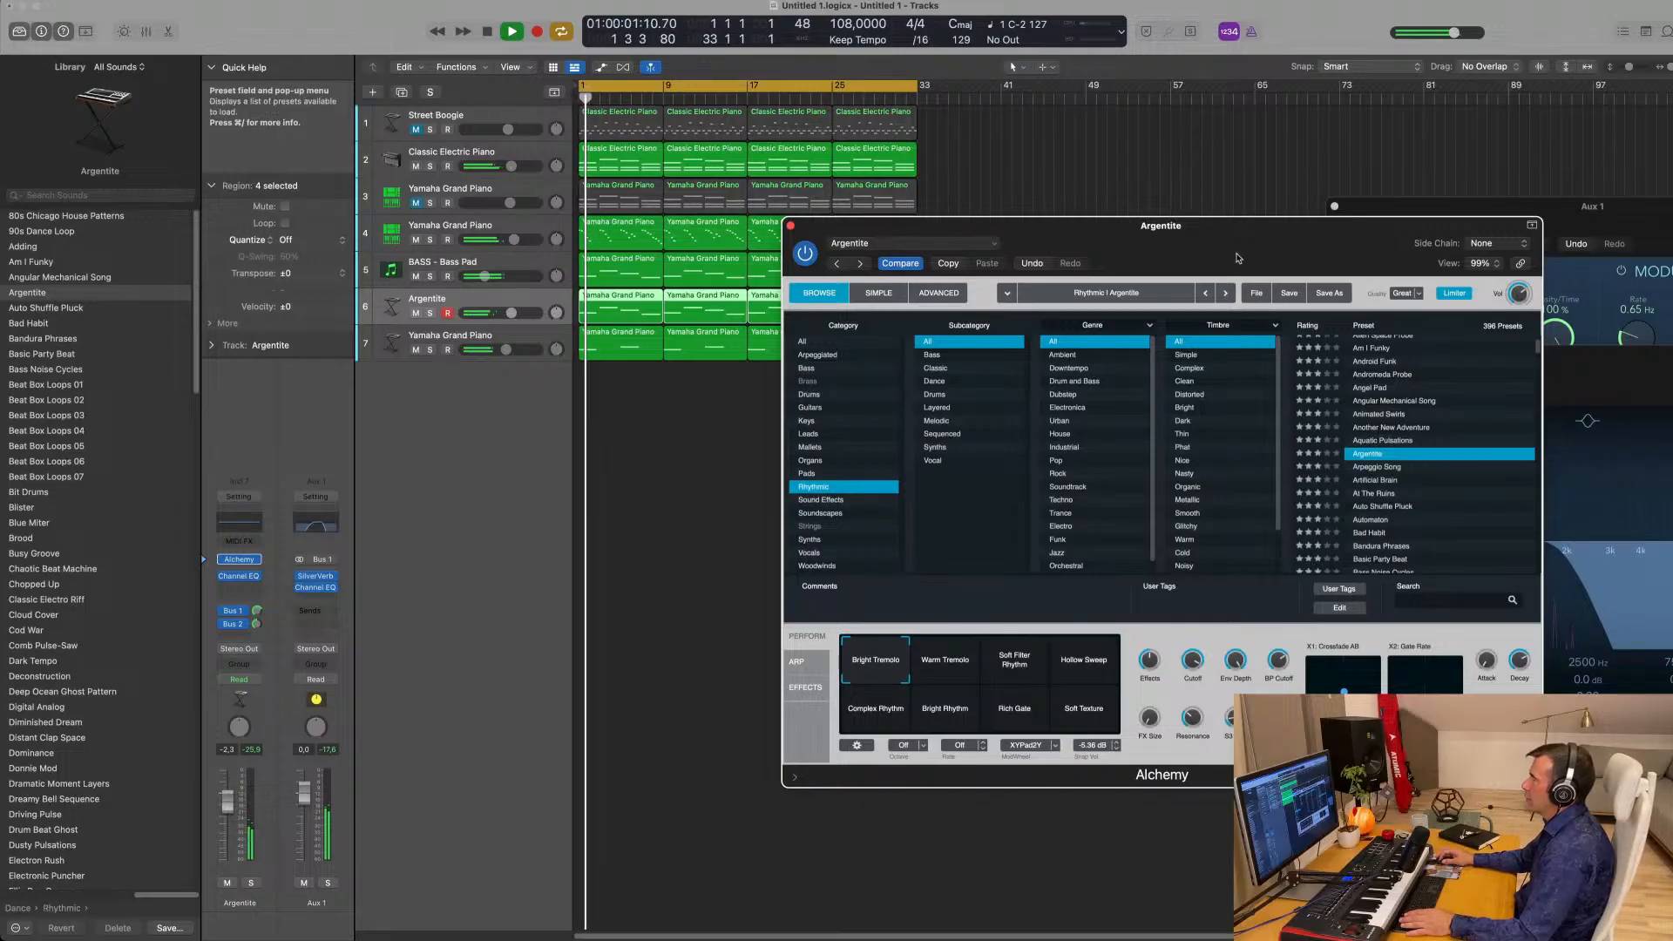
drag(1240, 229, 1257, 223)
drag(228, 802, 232, 787)
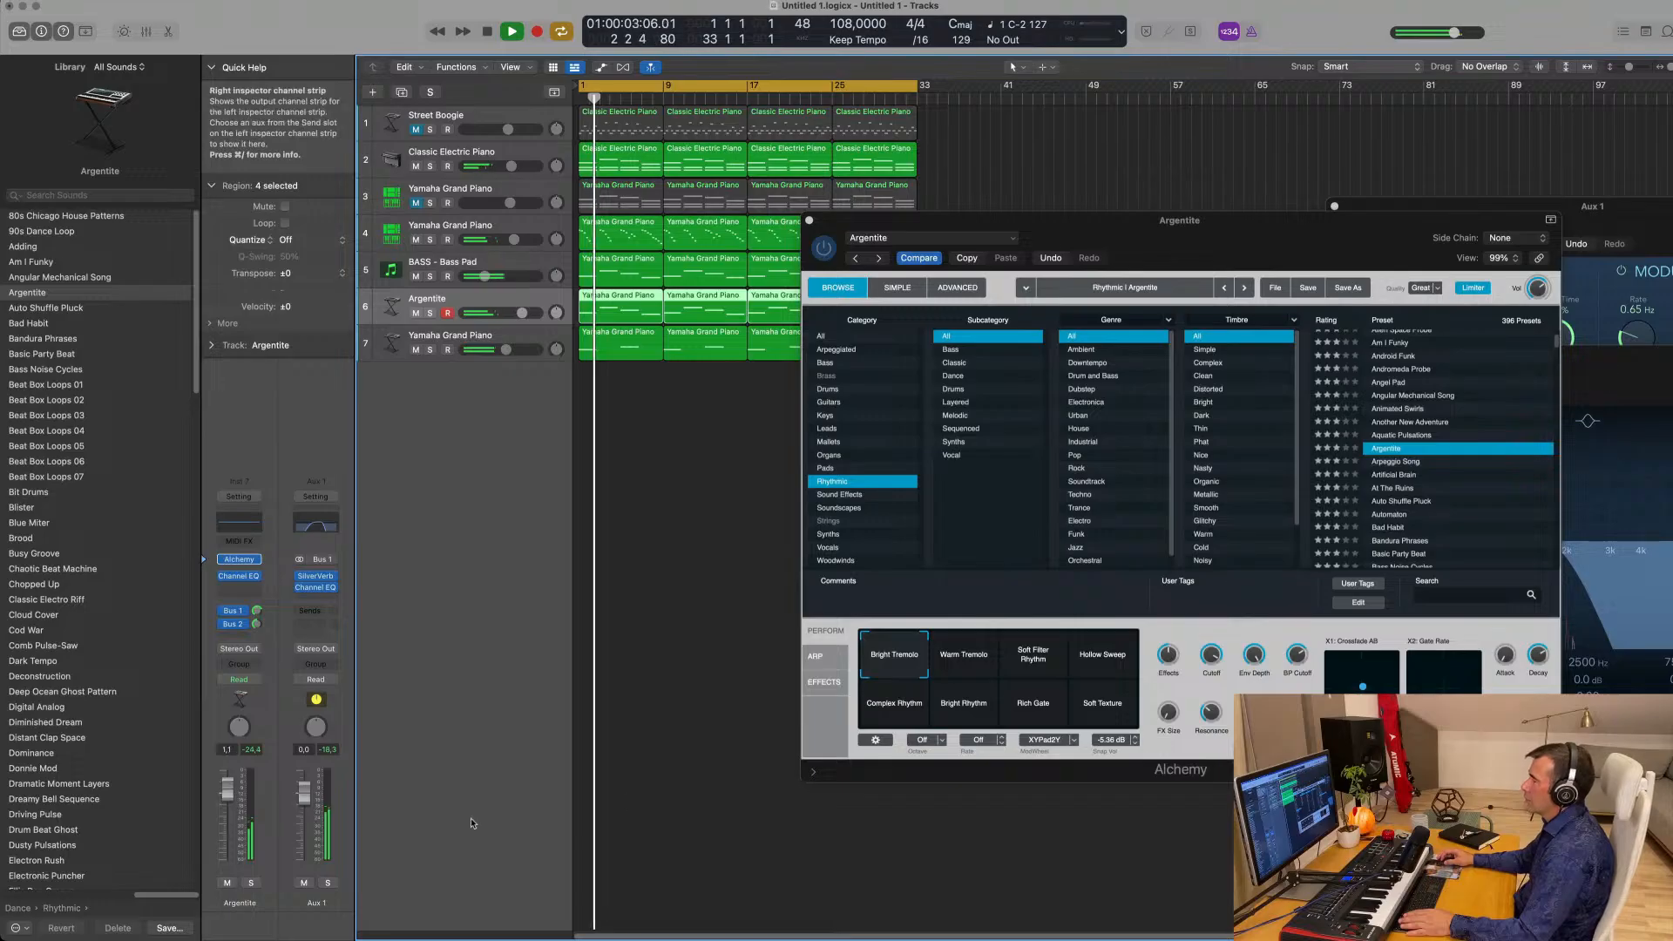
Audition Argentite's Warm Tremolo, Soft Filter Rhythm, Hollow Sweep and Complex Rhythm snapshots, then return to Bright Tremolo.
click(973, 656)
key(space)
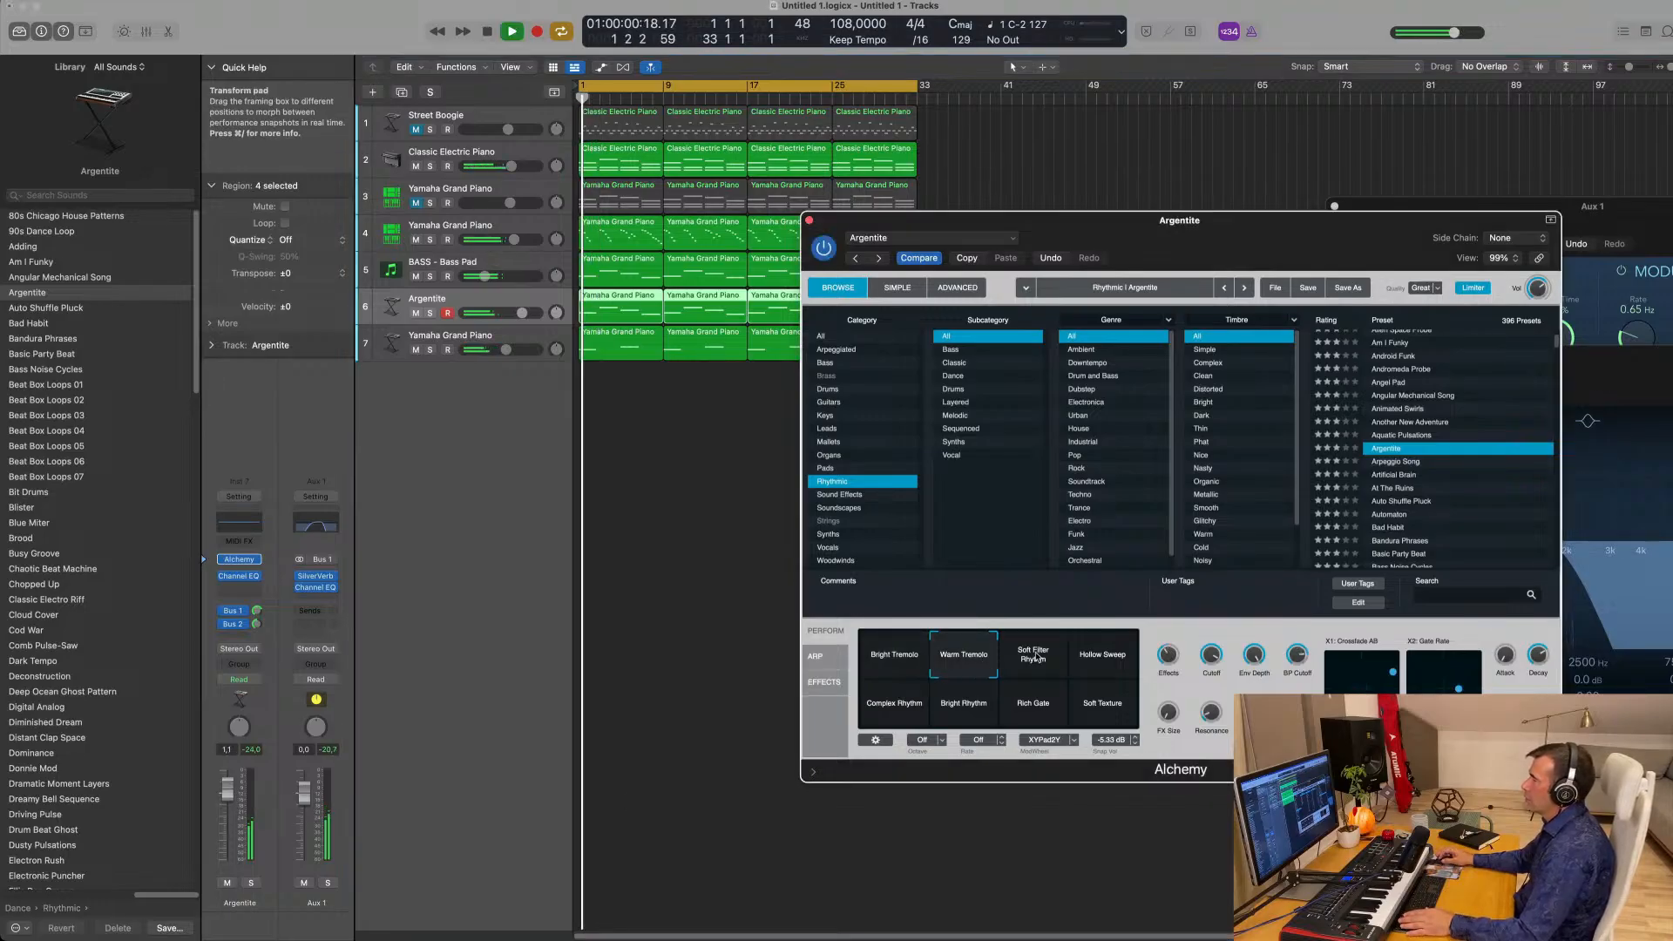
click(1037, 660)
click(1104, 660)
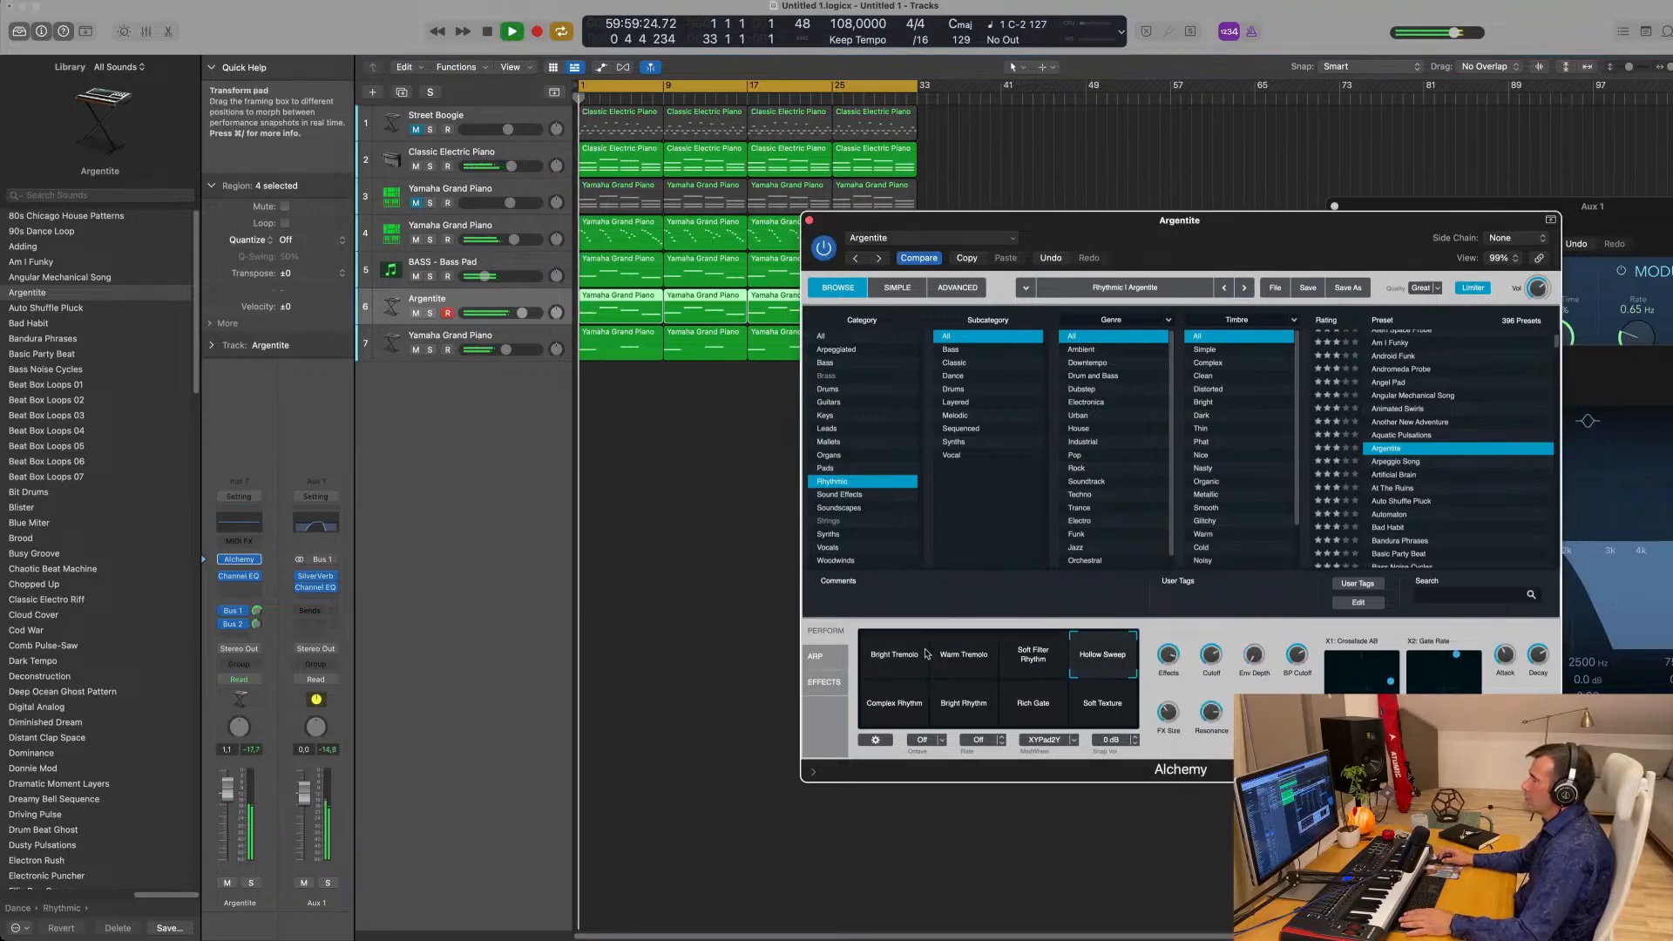
click(882, 660)
click(885, 708)
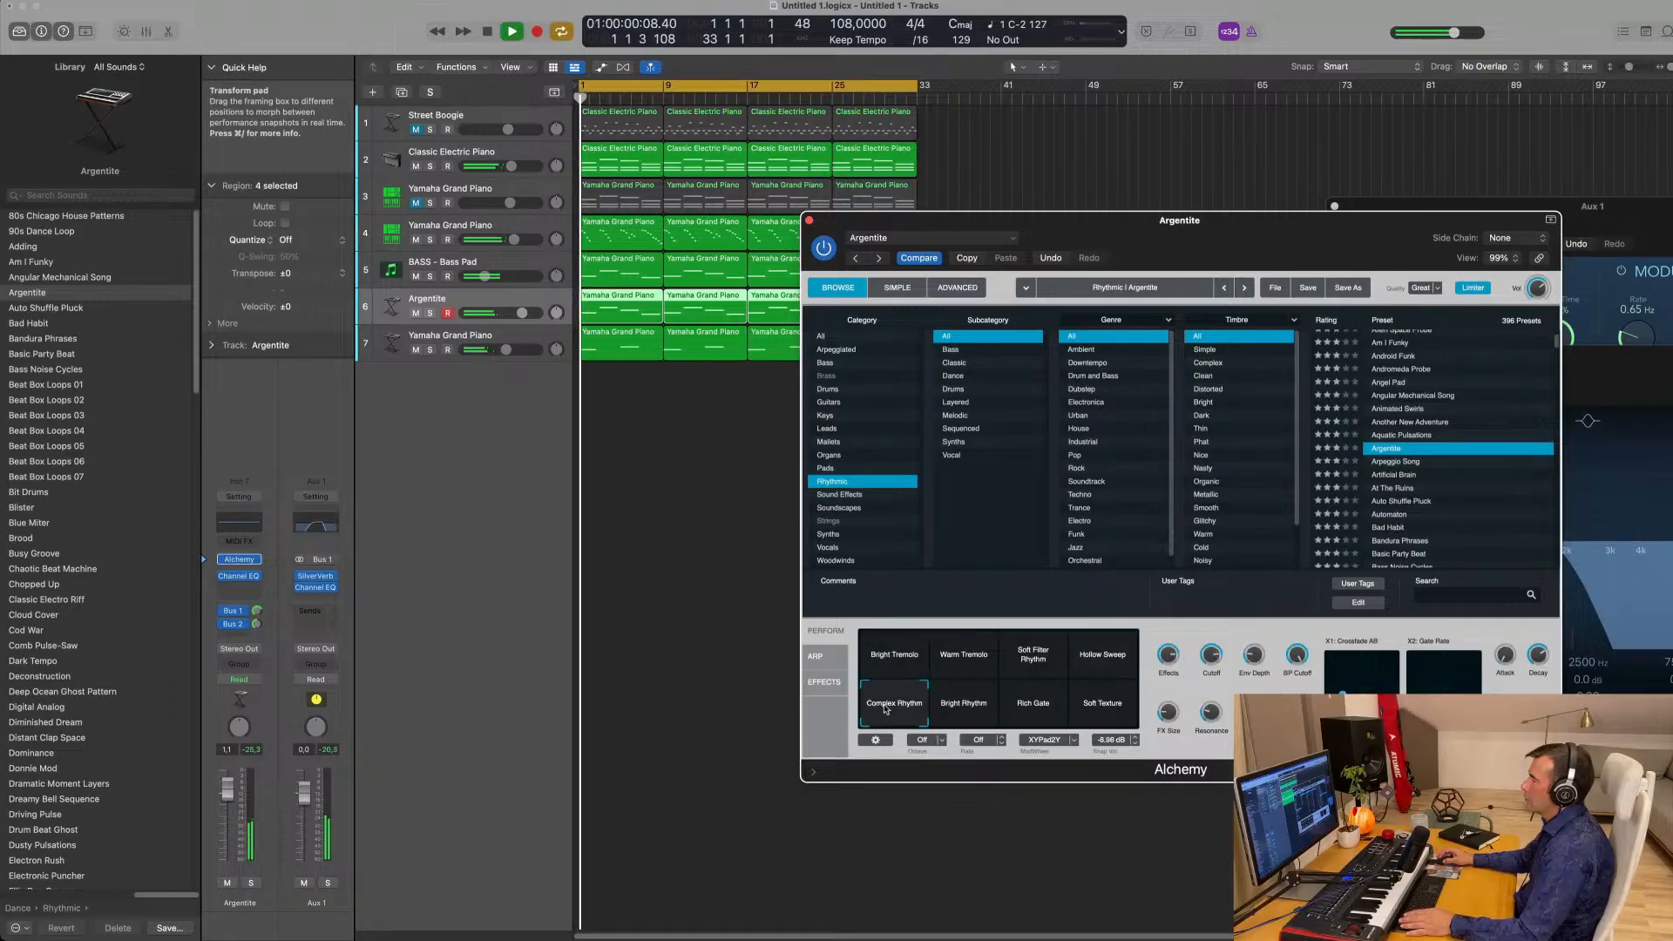
click(894, 662)
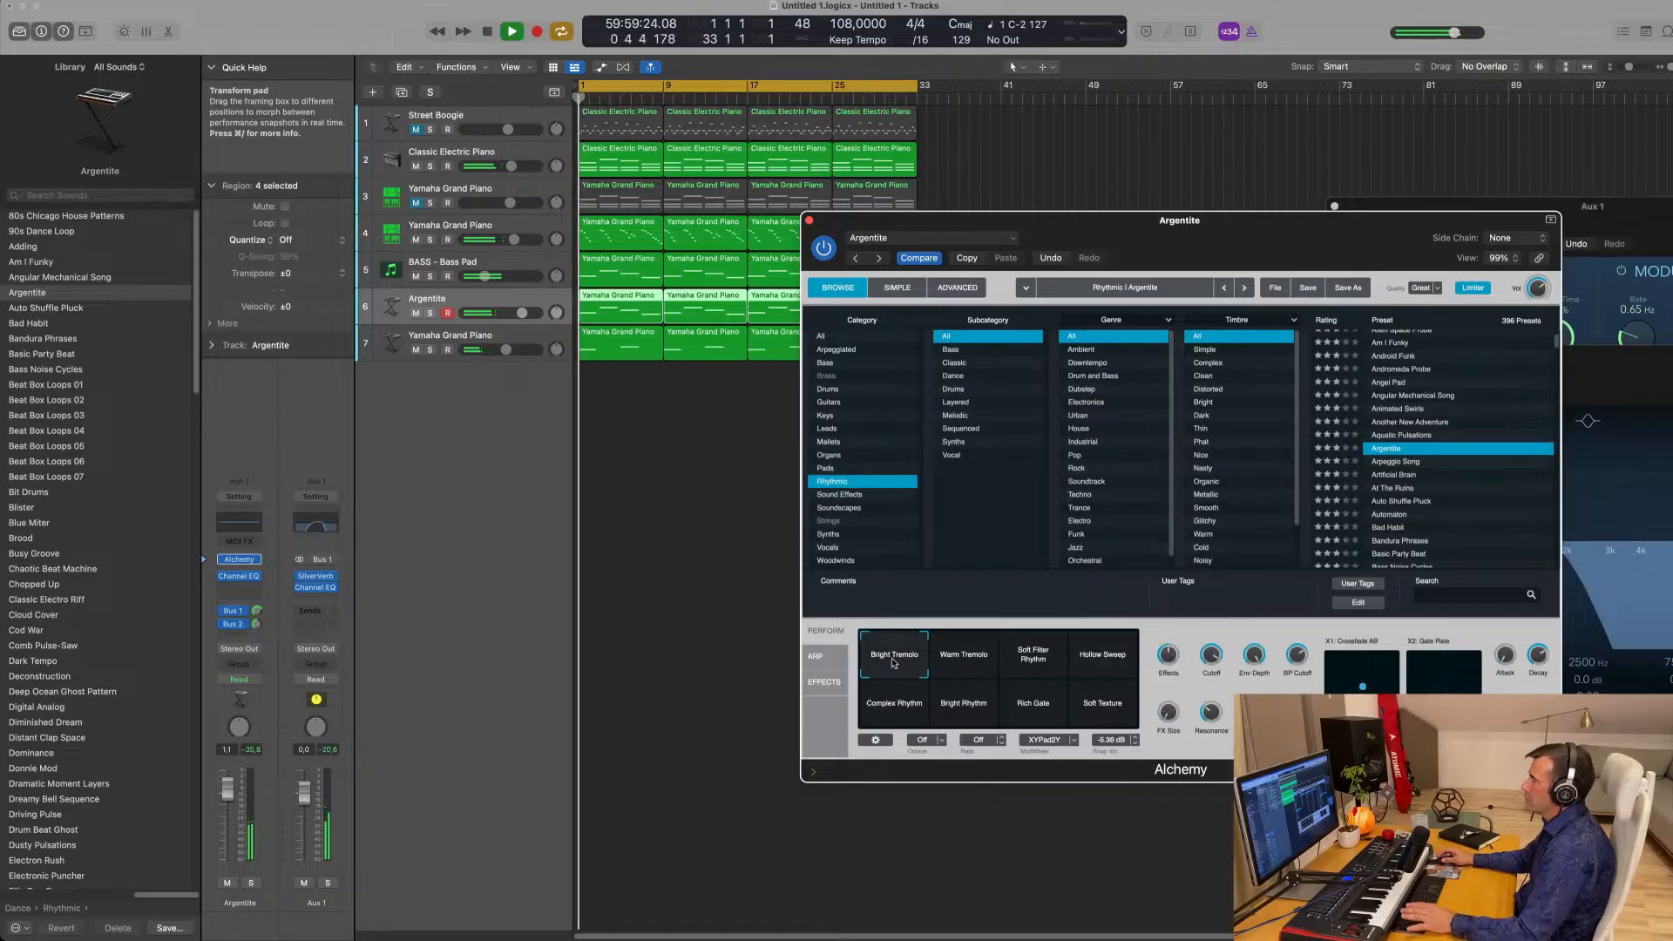
Set the Argentite track's volume to about 1.2 dB and close the Alchemy window.
click(229, 790)
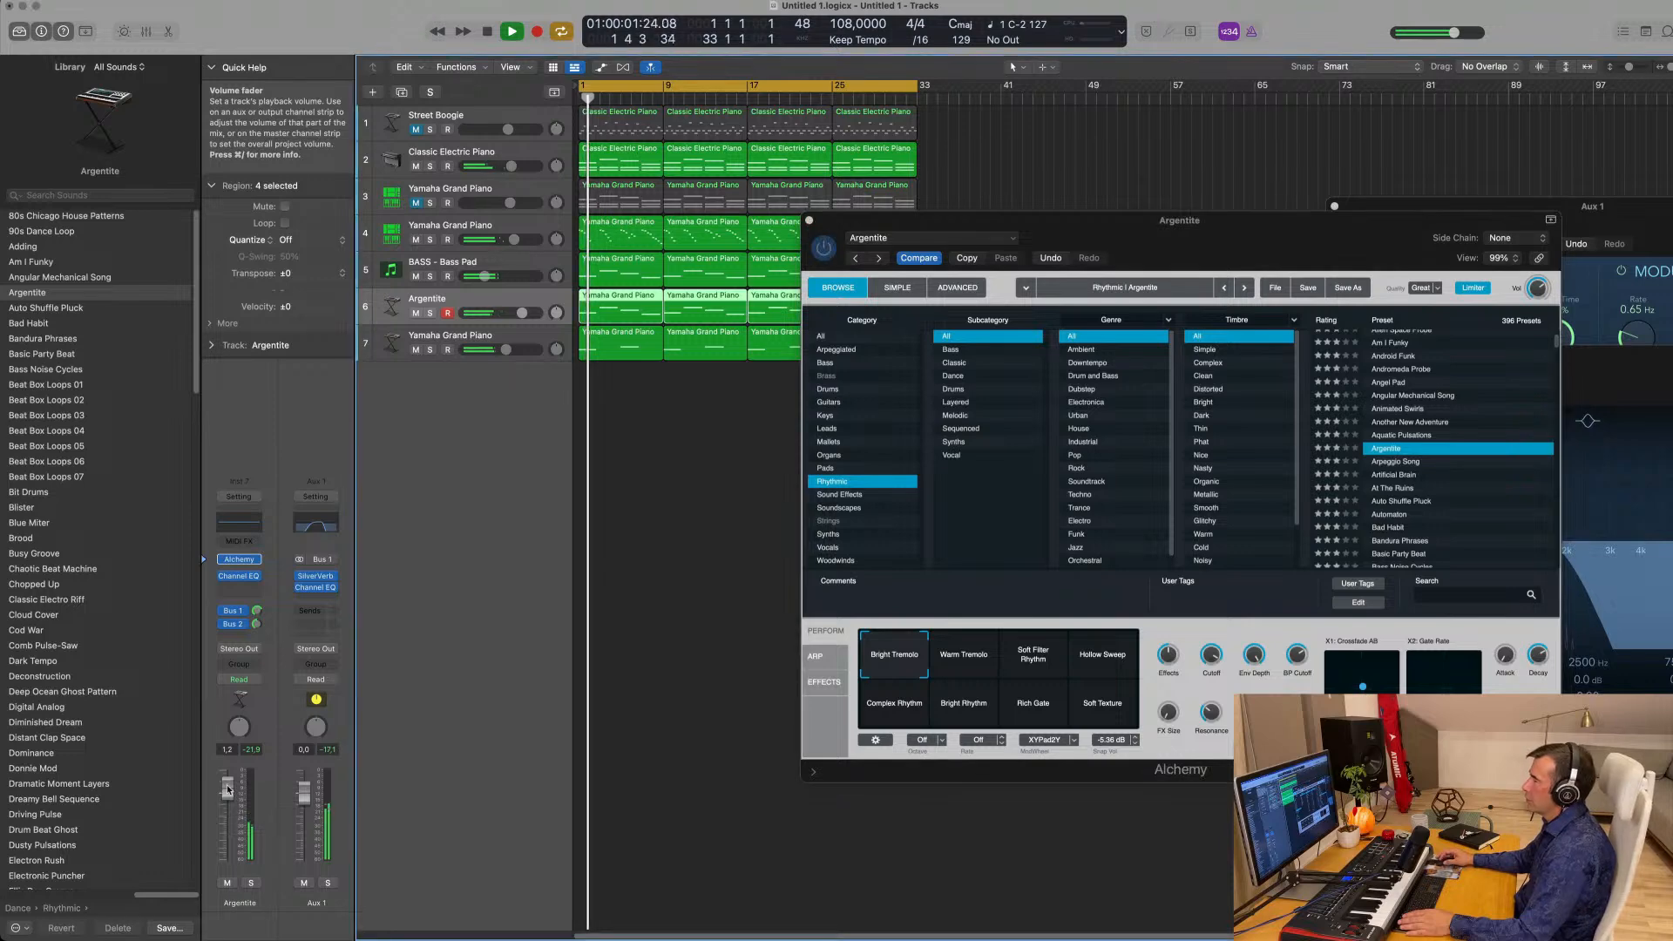
drag(1083, 223, 859, 398)
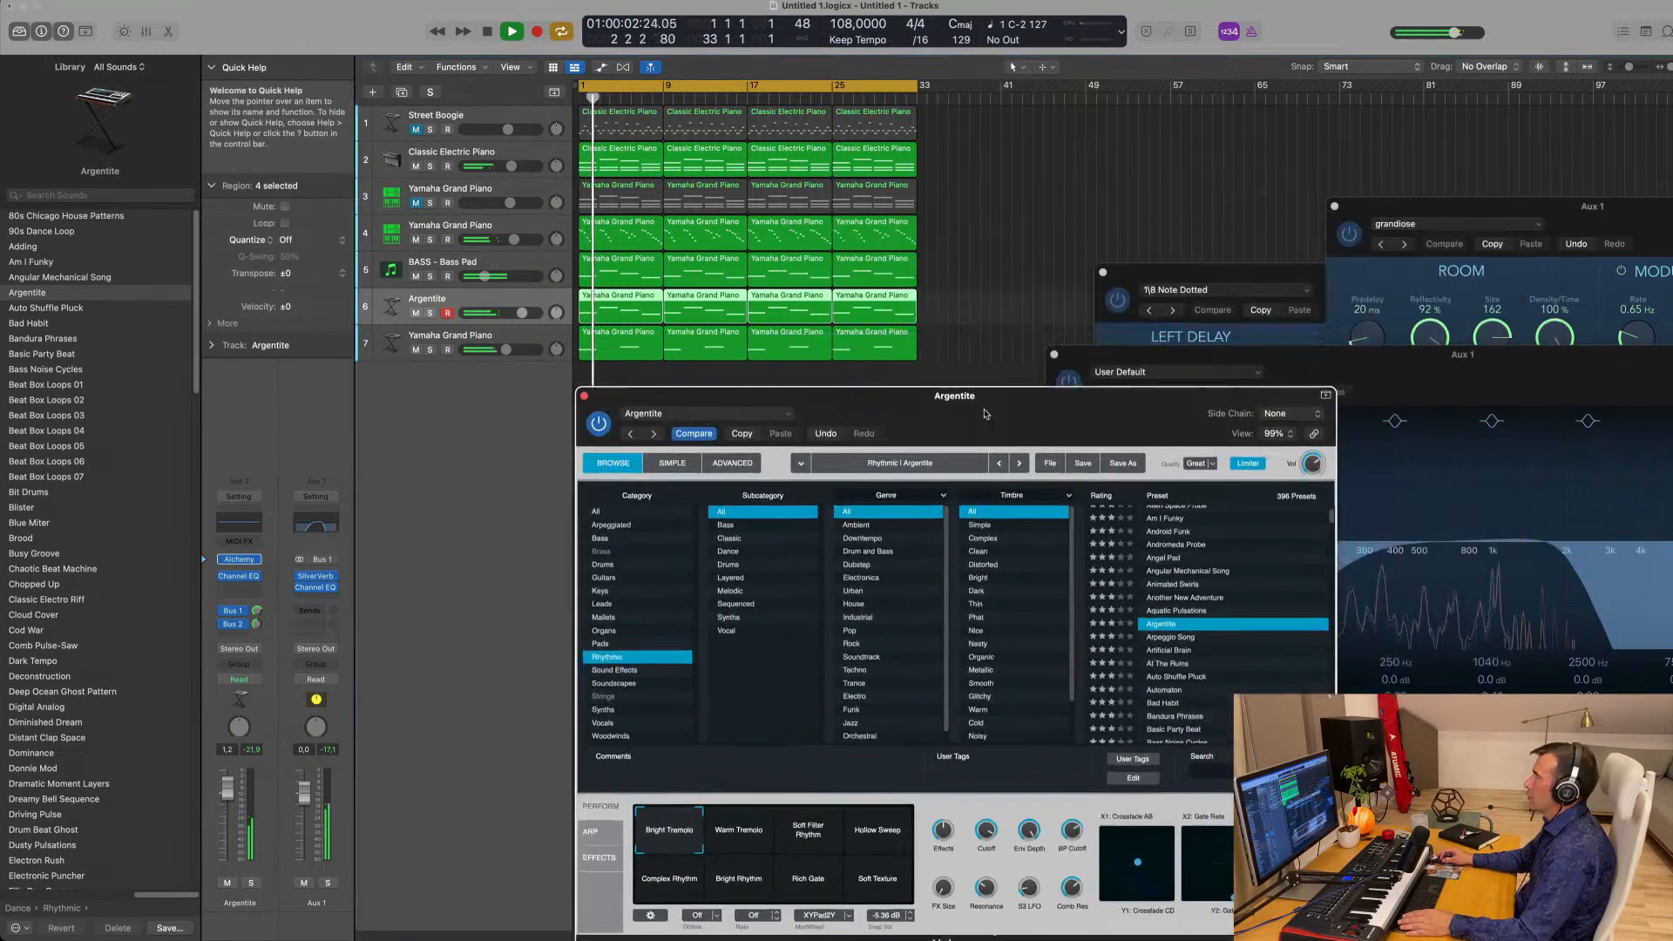
click(585, 397)
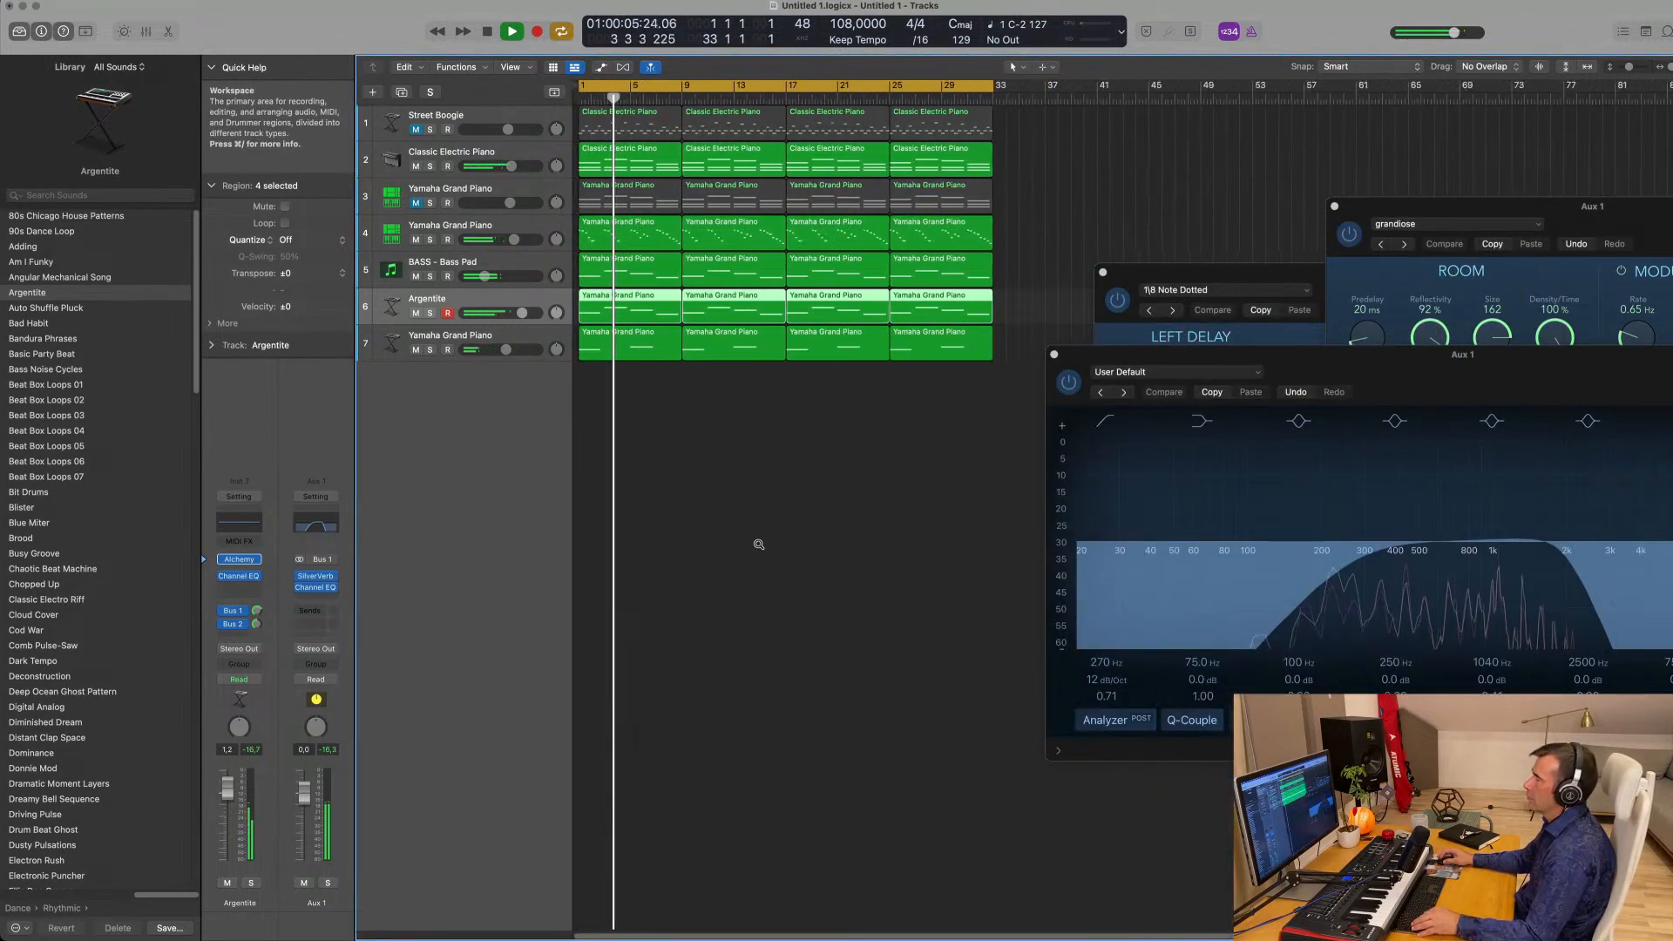
Deselect the regions and briefly solo the Argentite track to hear it on its own.
click(1037, 157)
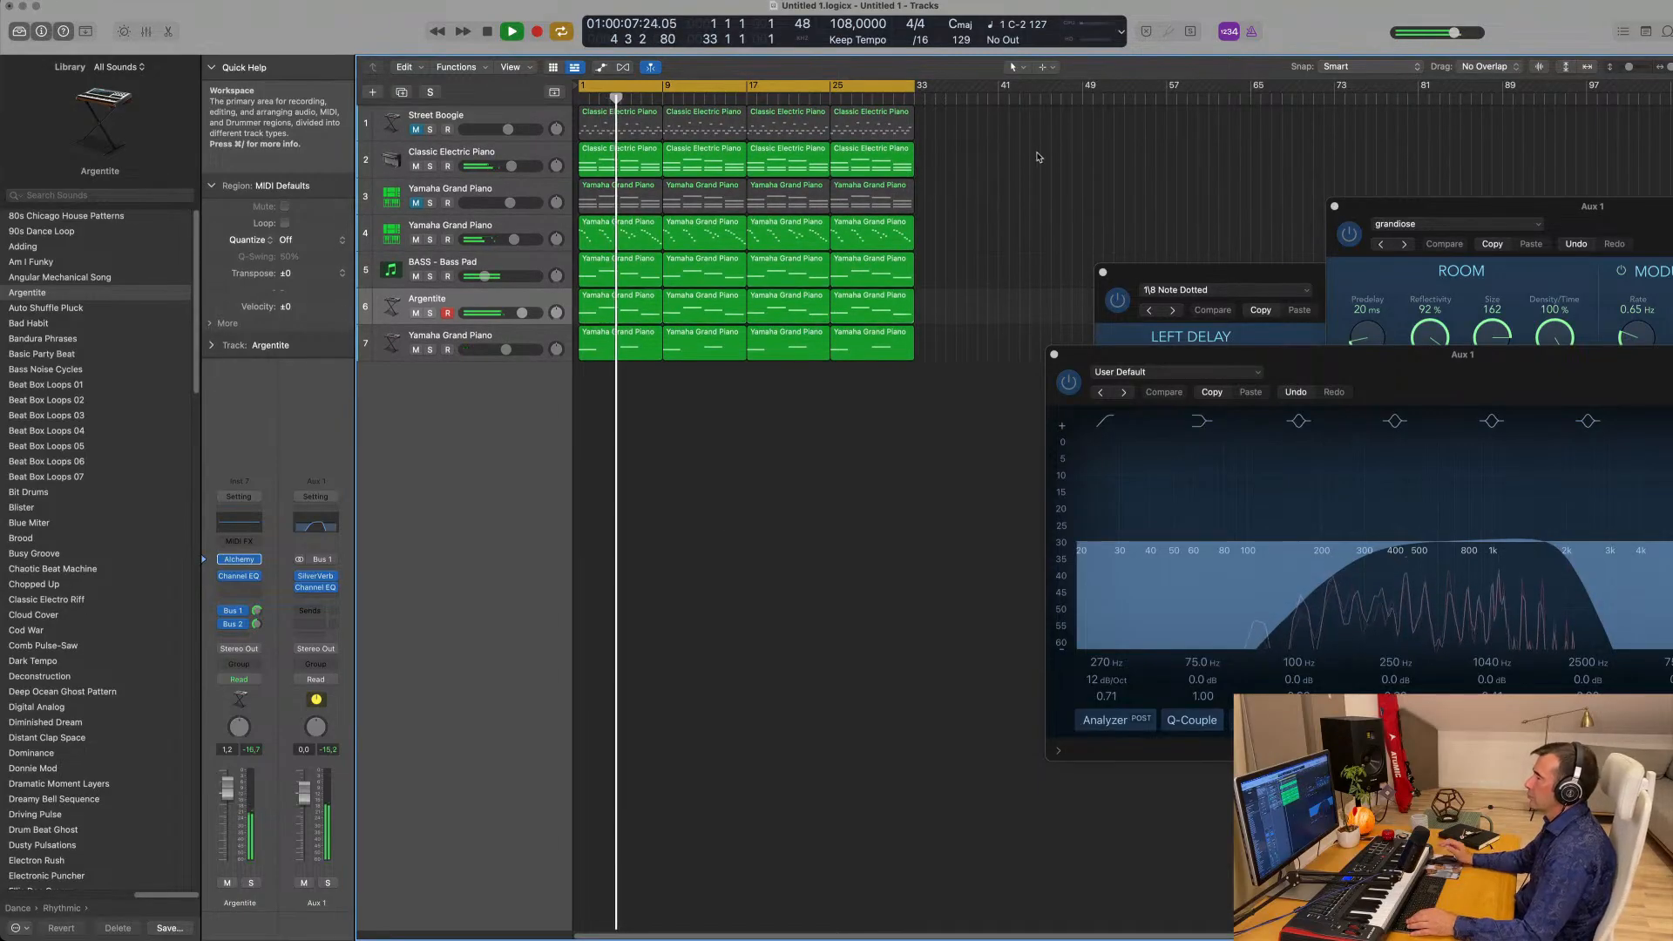
scroll(1036, 227, up, 1)
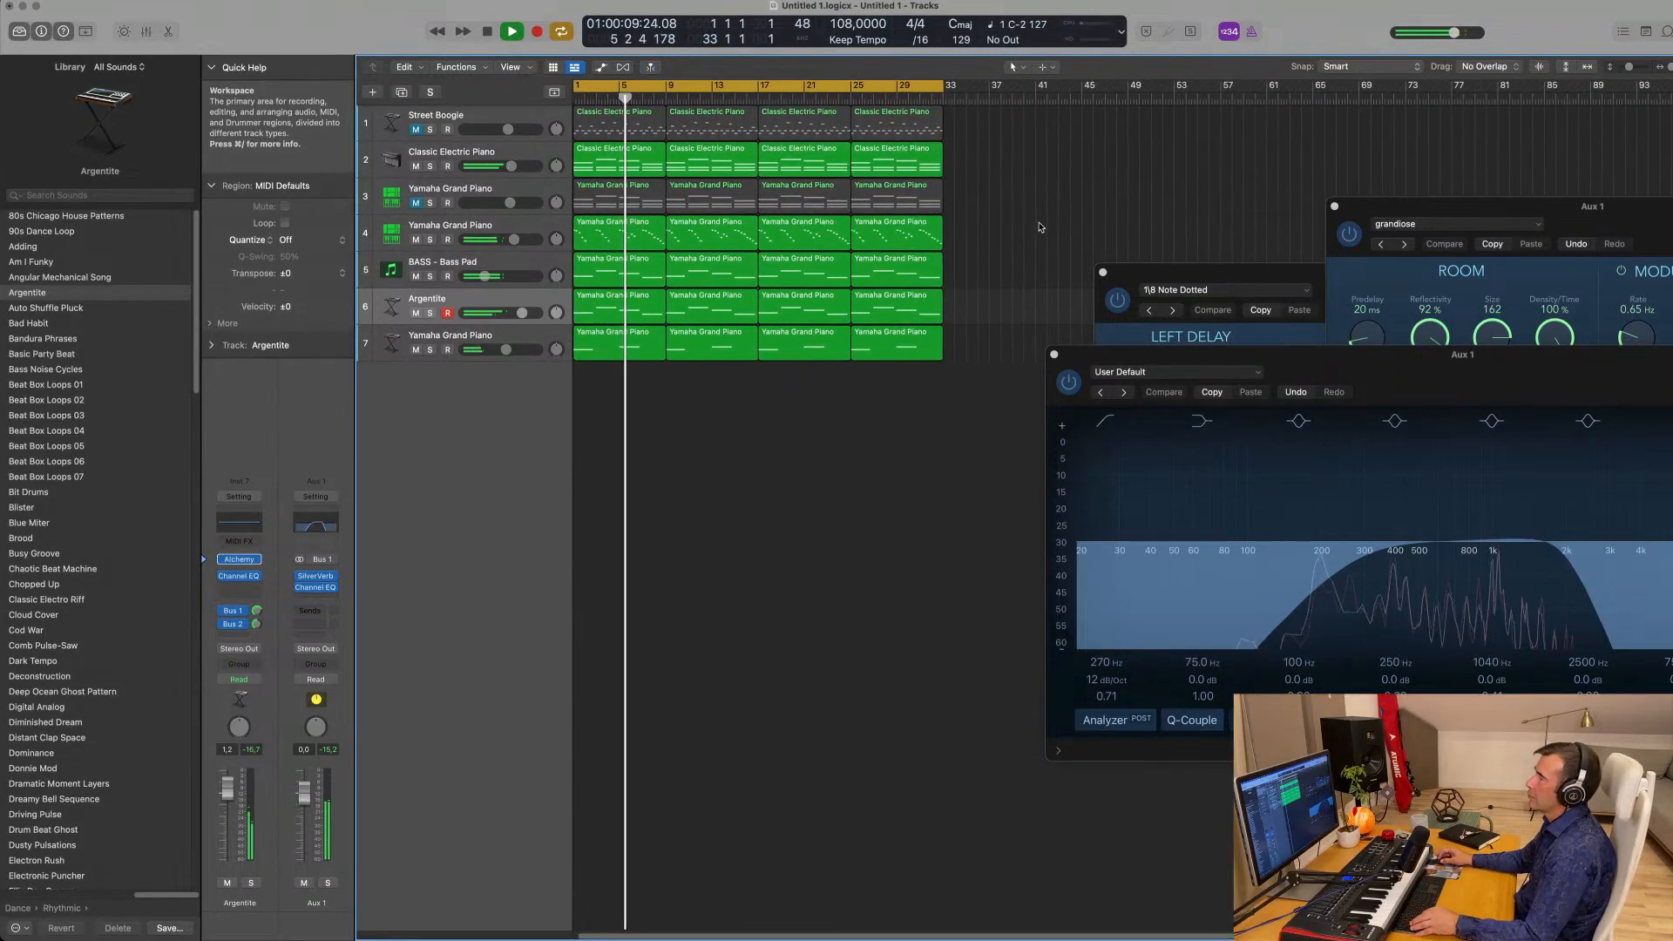
scroll(1041, 227, down, 3)
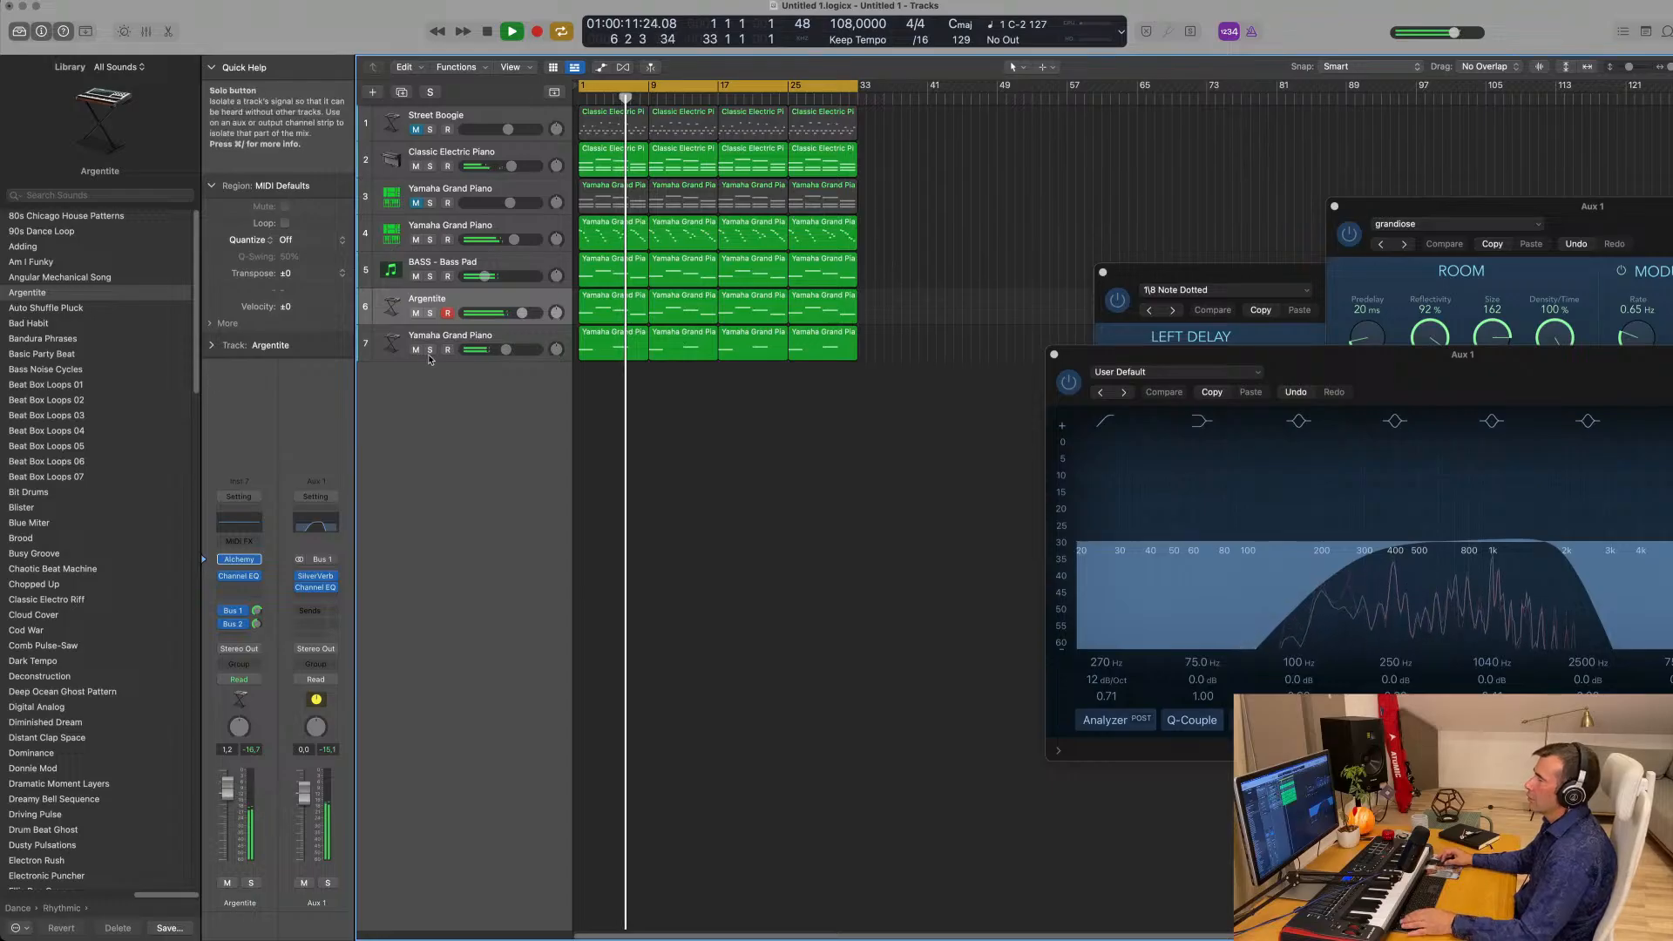
click(430, 314)
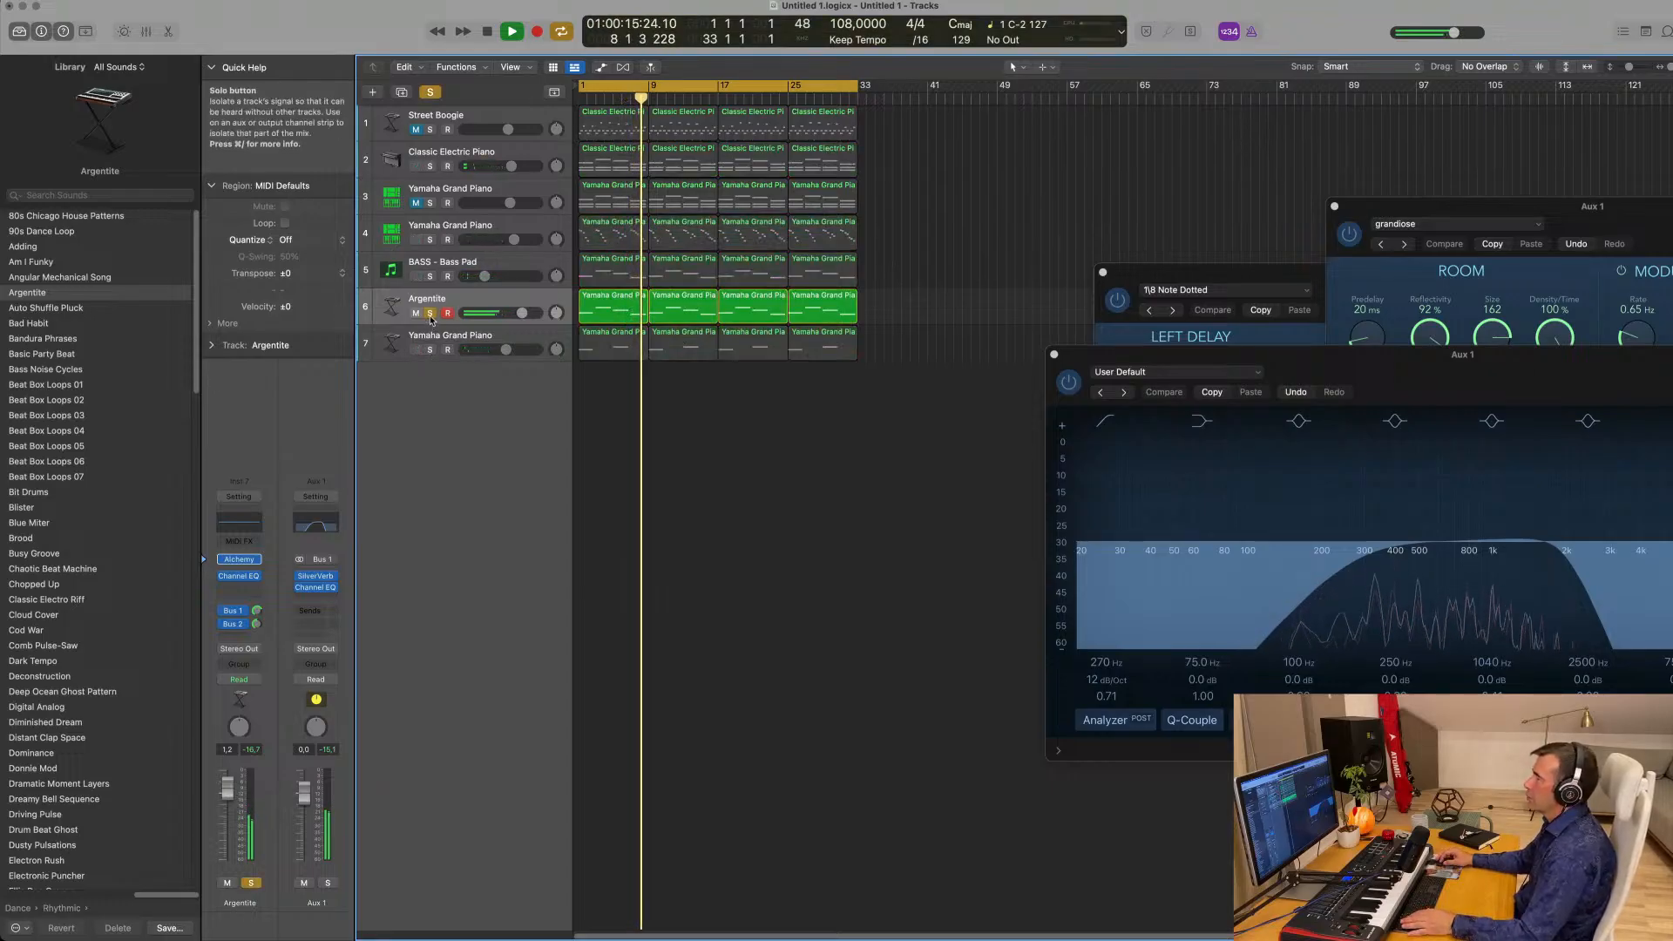
click(429, 314)
Mute the Classic Electric Piano track and replay the arrangement from the start.
key(Return)
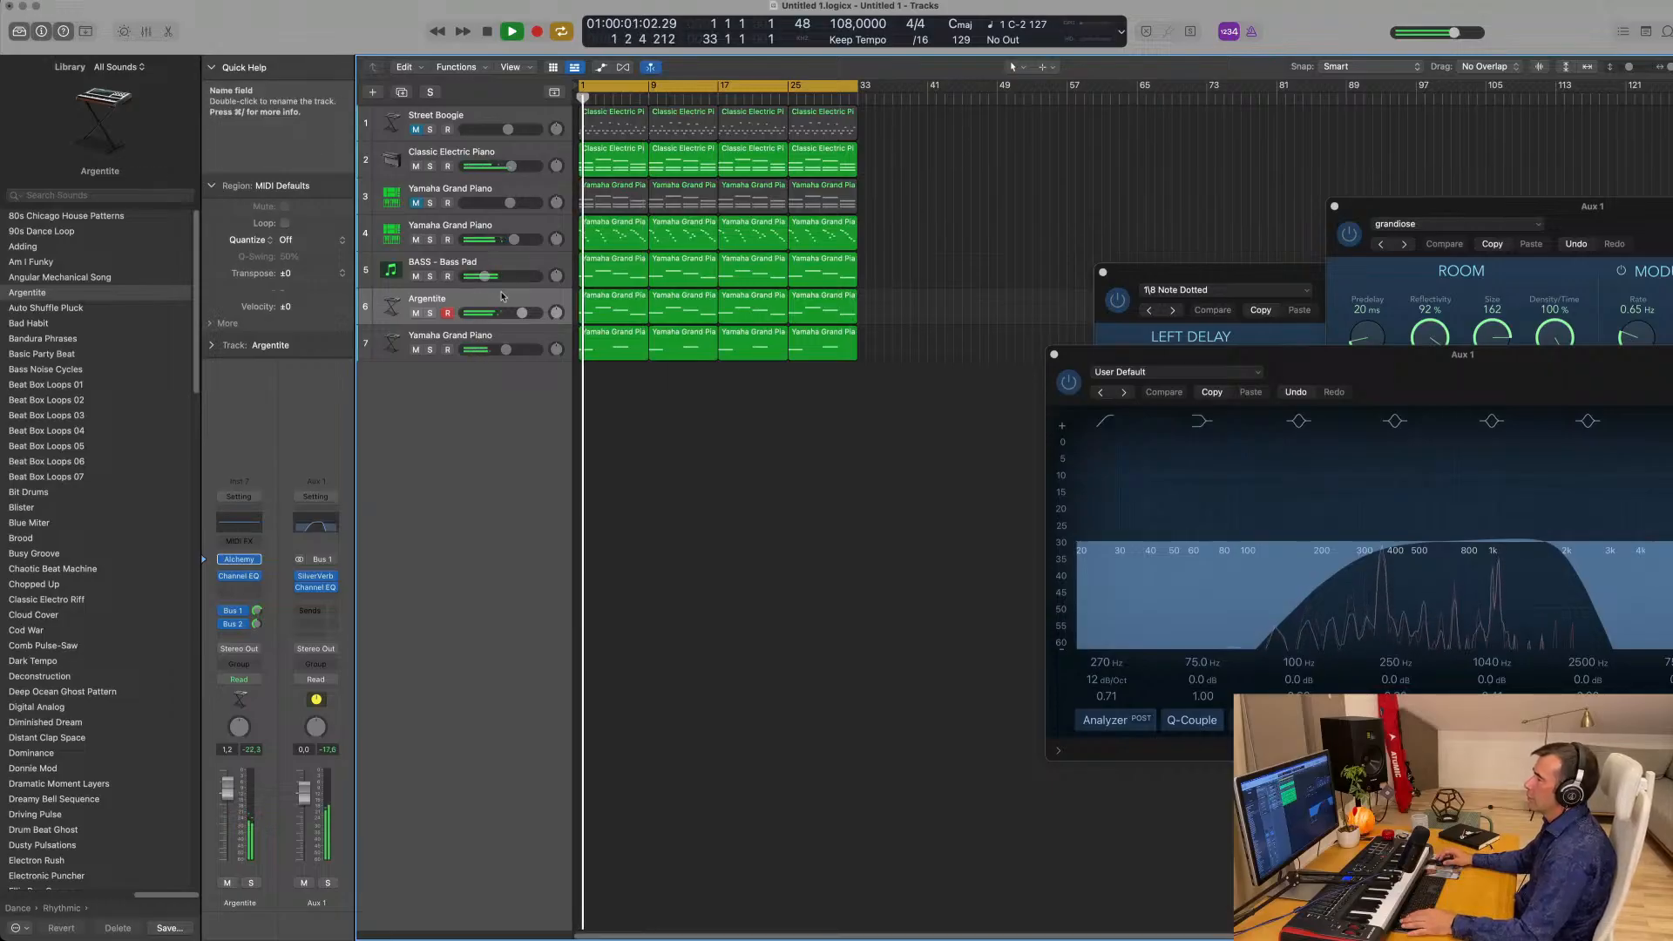
click(416, 166)
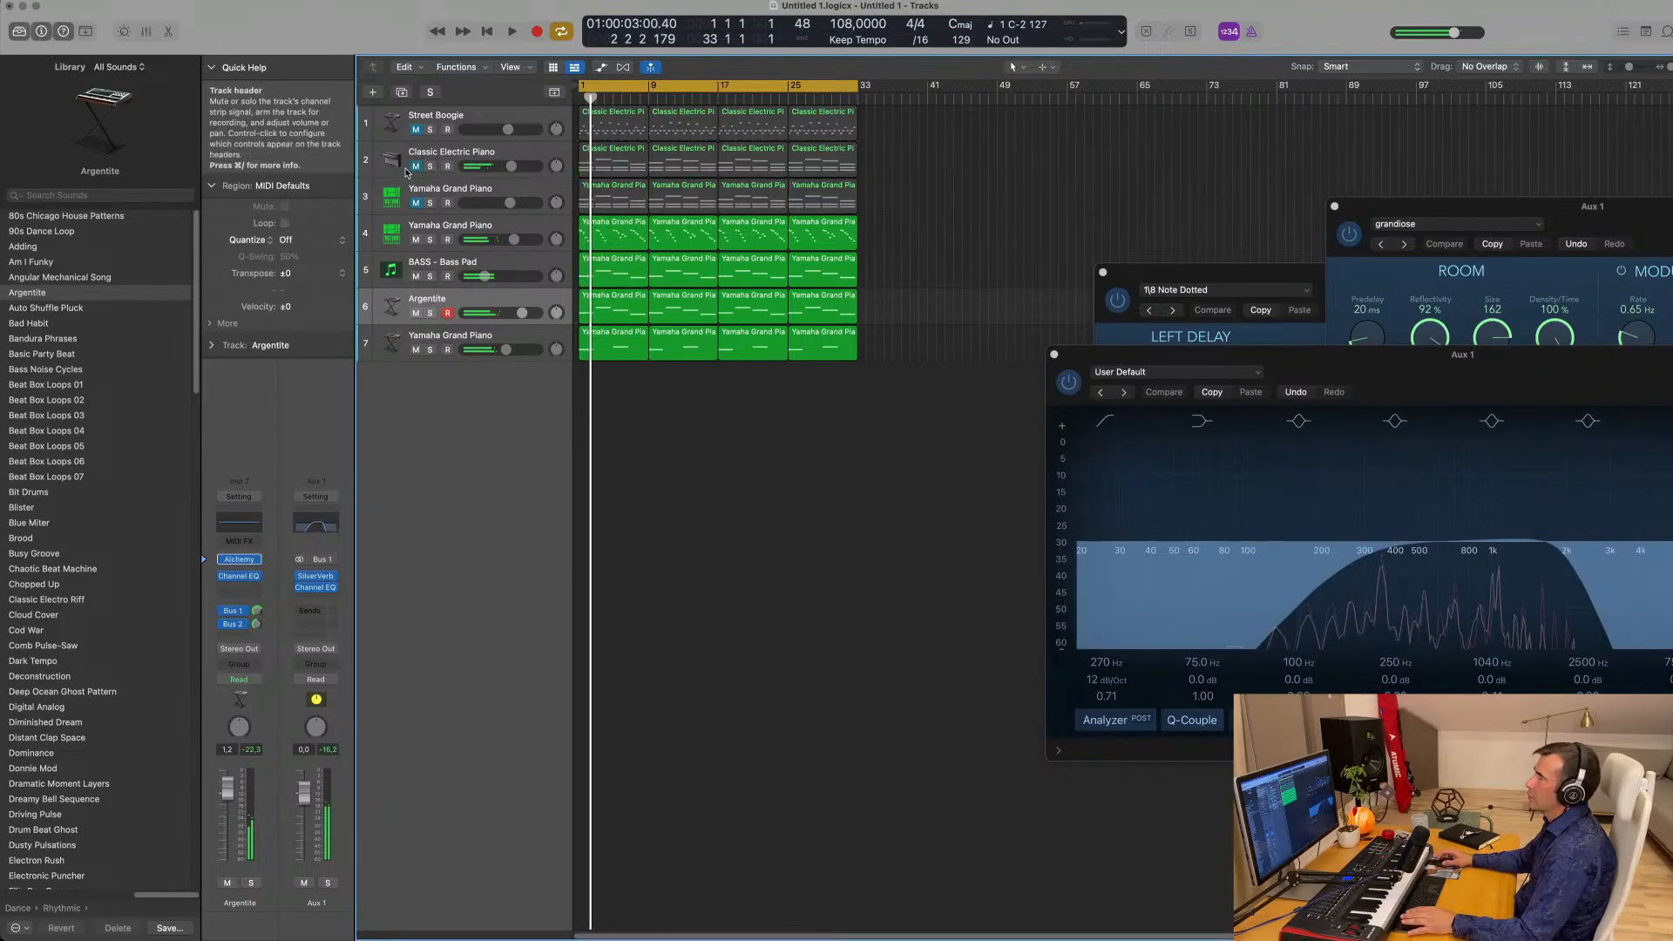
key(Return)
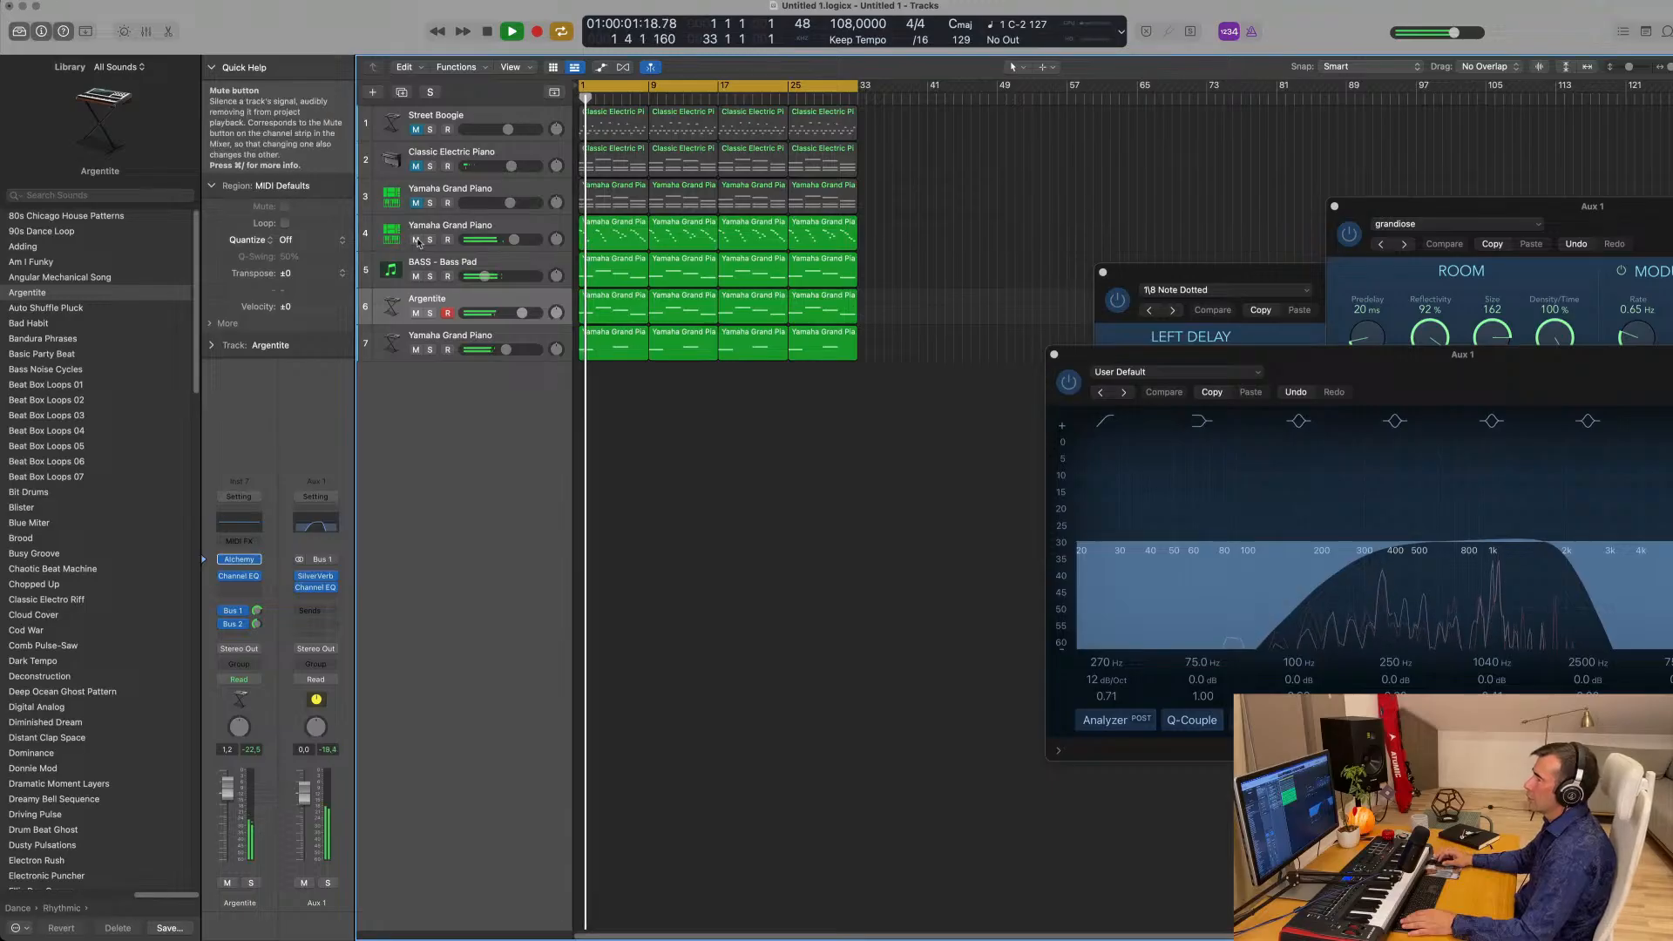
Add an empty software instrument track at the end of the track list and duplicate the Argentite track with its settings.
click(529, 341)
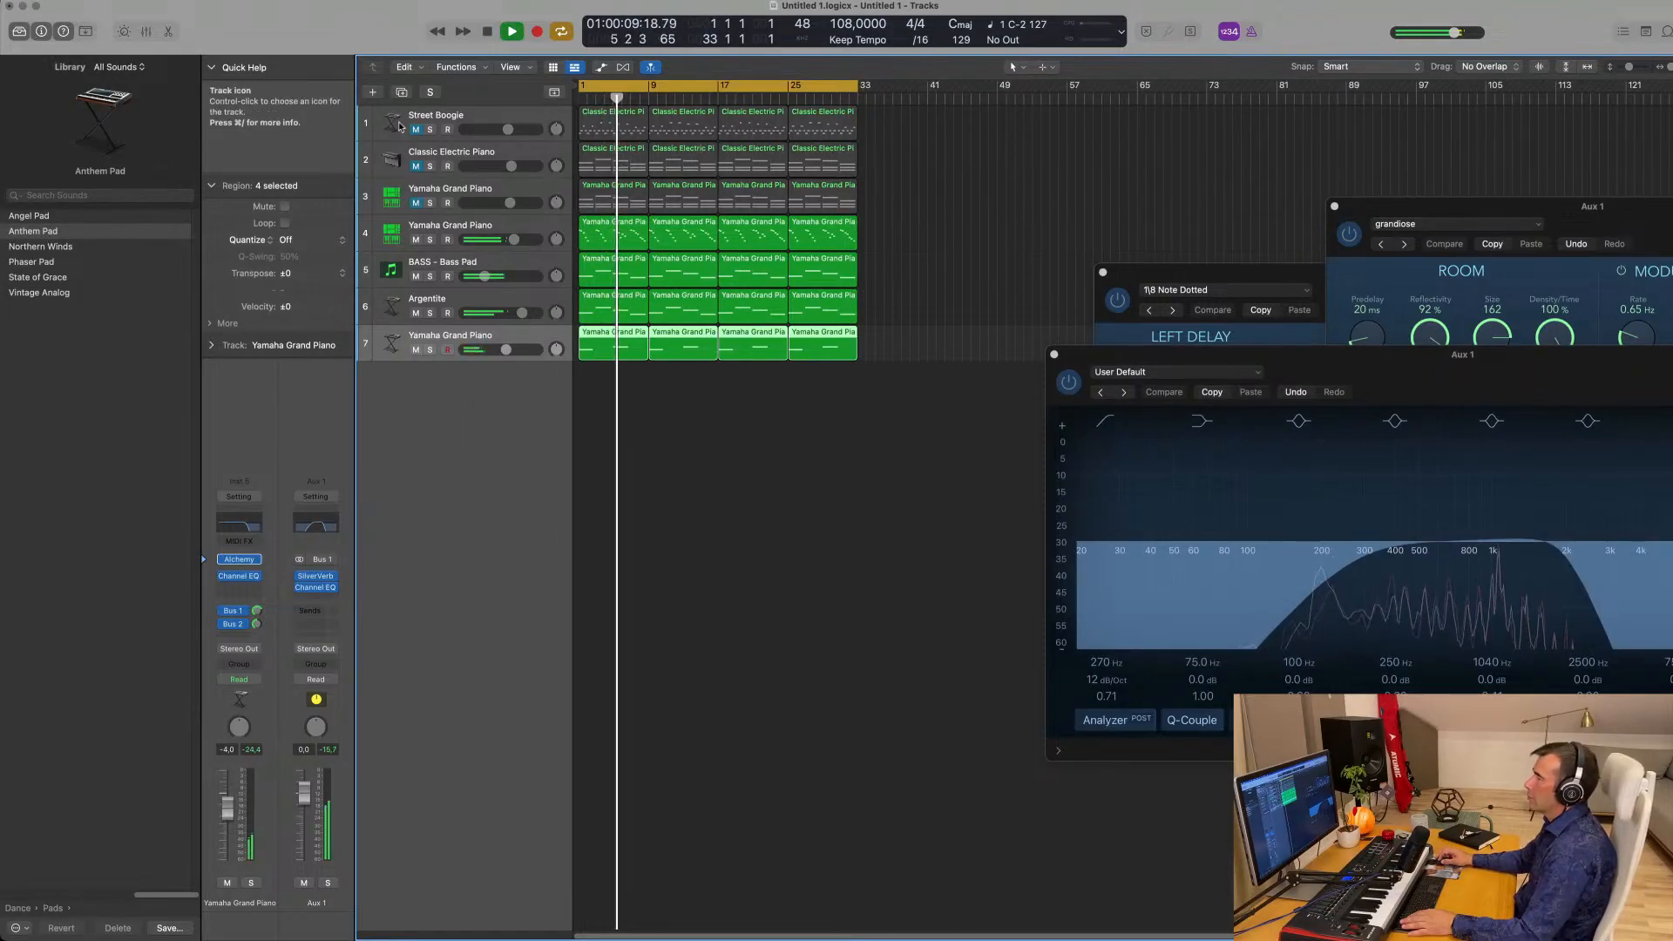
double_click(440, 410)
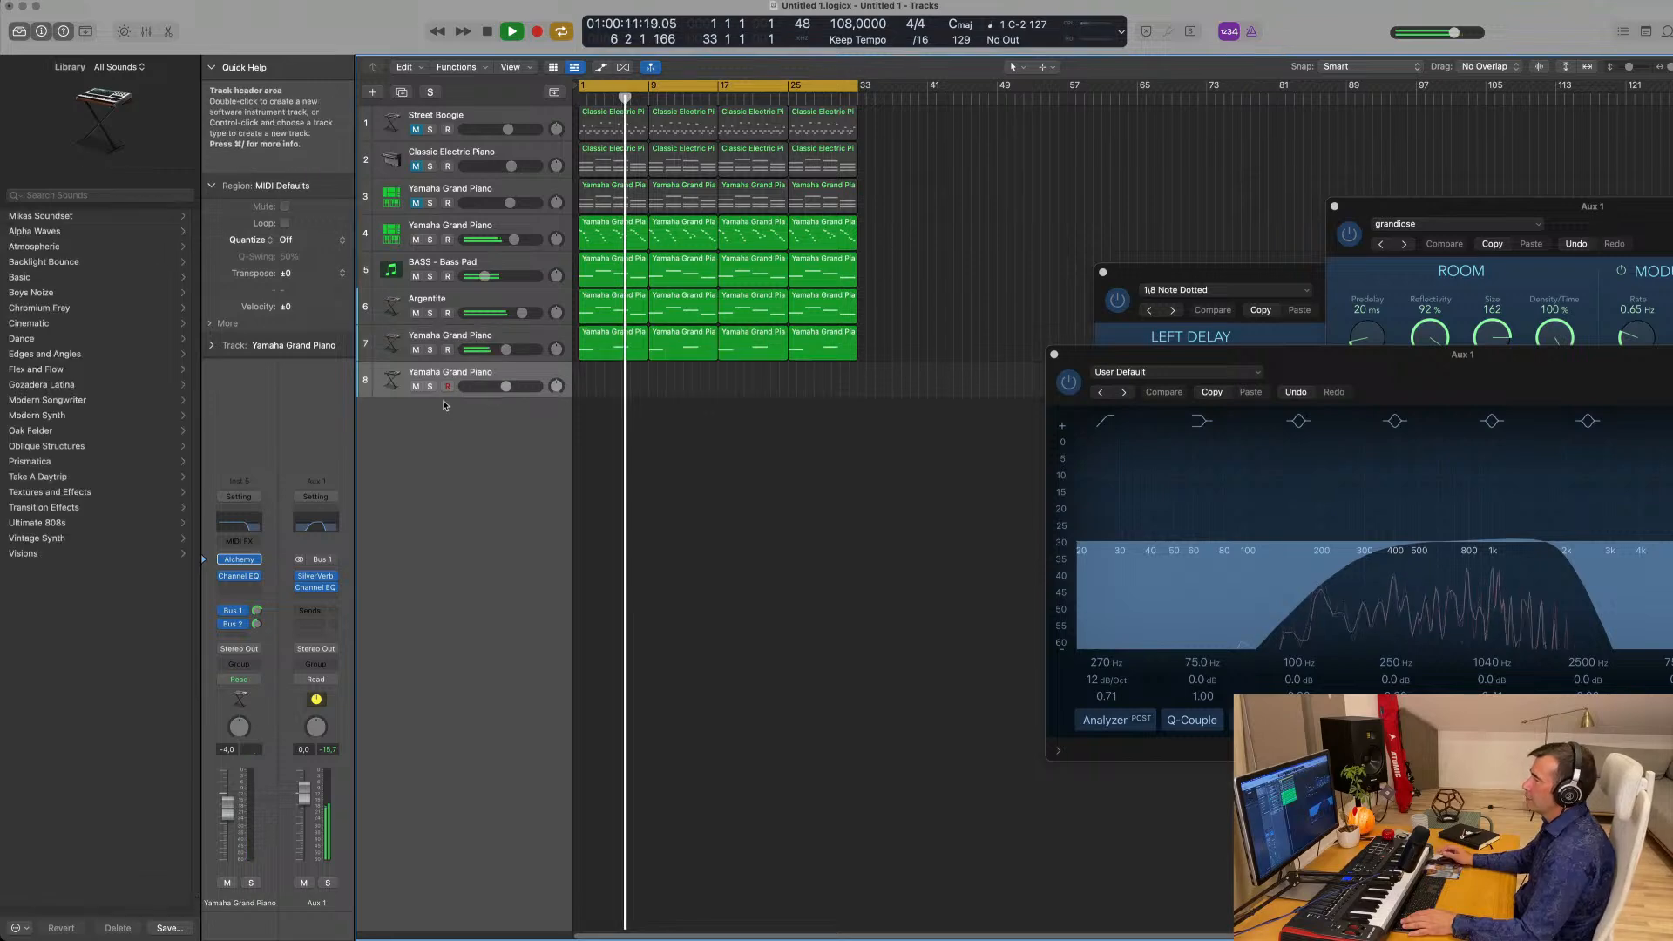
click(399, 305)
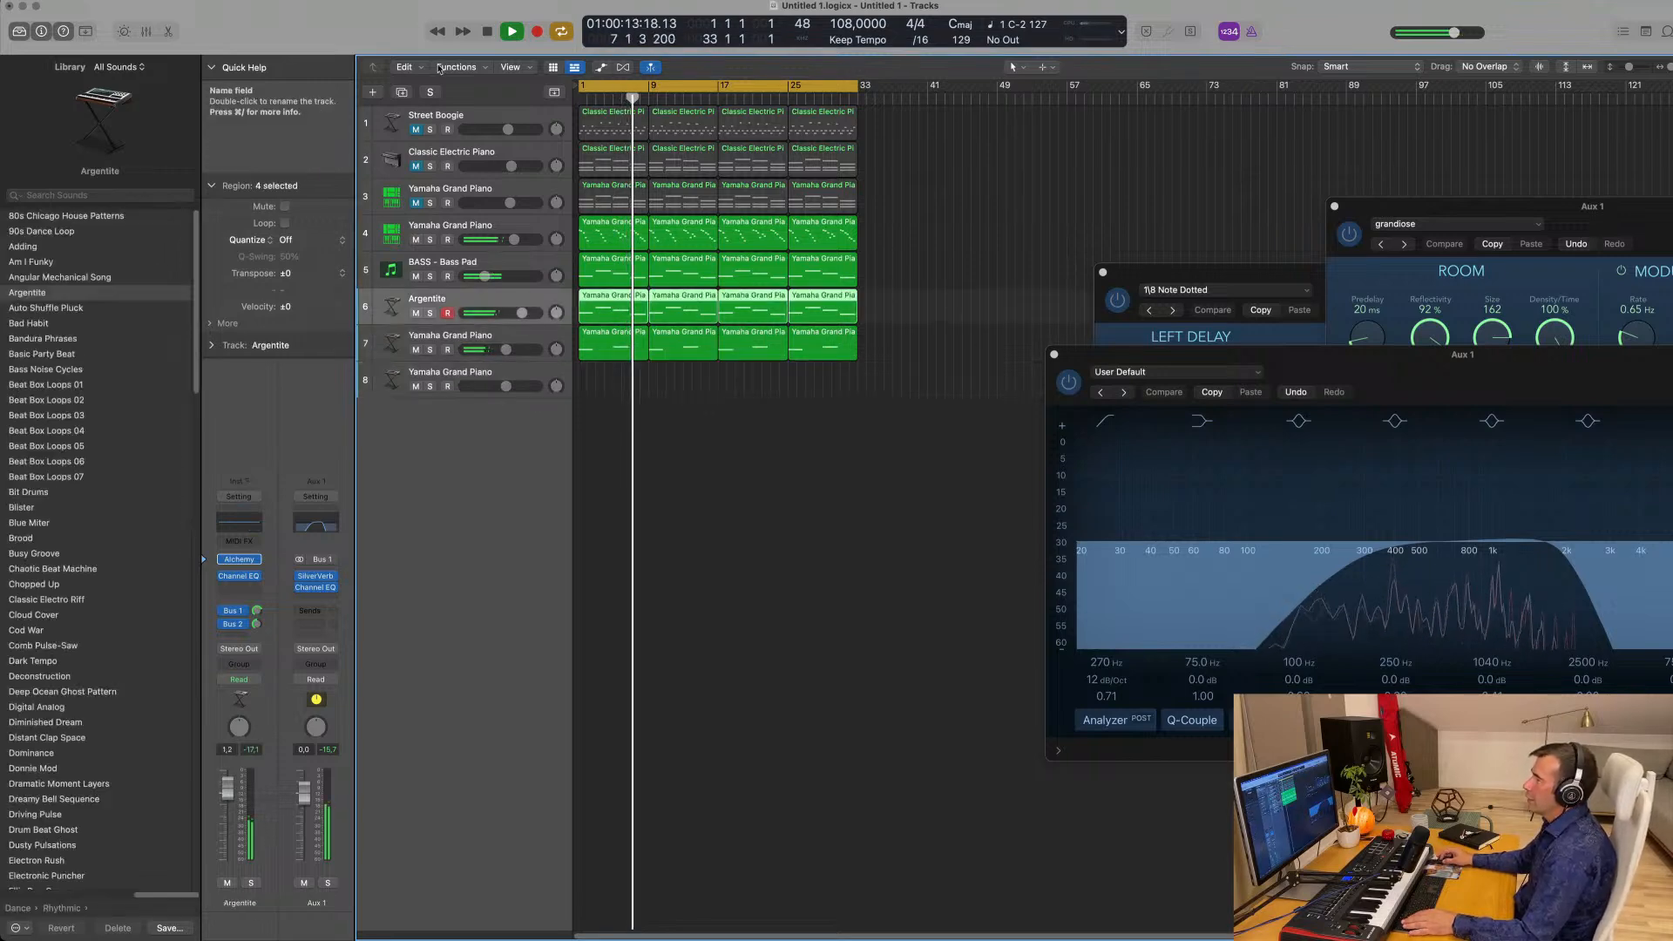
click(401, 93)
Copy the first Argentite region to the duplicated track and repeat it three times to fill the cycle range.
mouse_move(615, 300)
mouse_down()
mouse_move(615, 334)
mouse_move(615, 298)
mouse_up()
key(super+r)
key(super+r)
key(super+r)
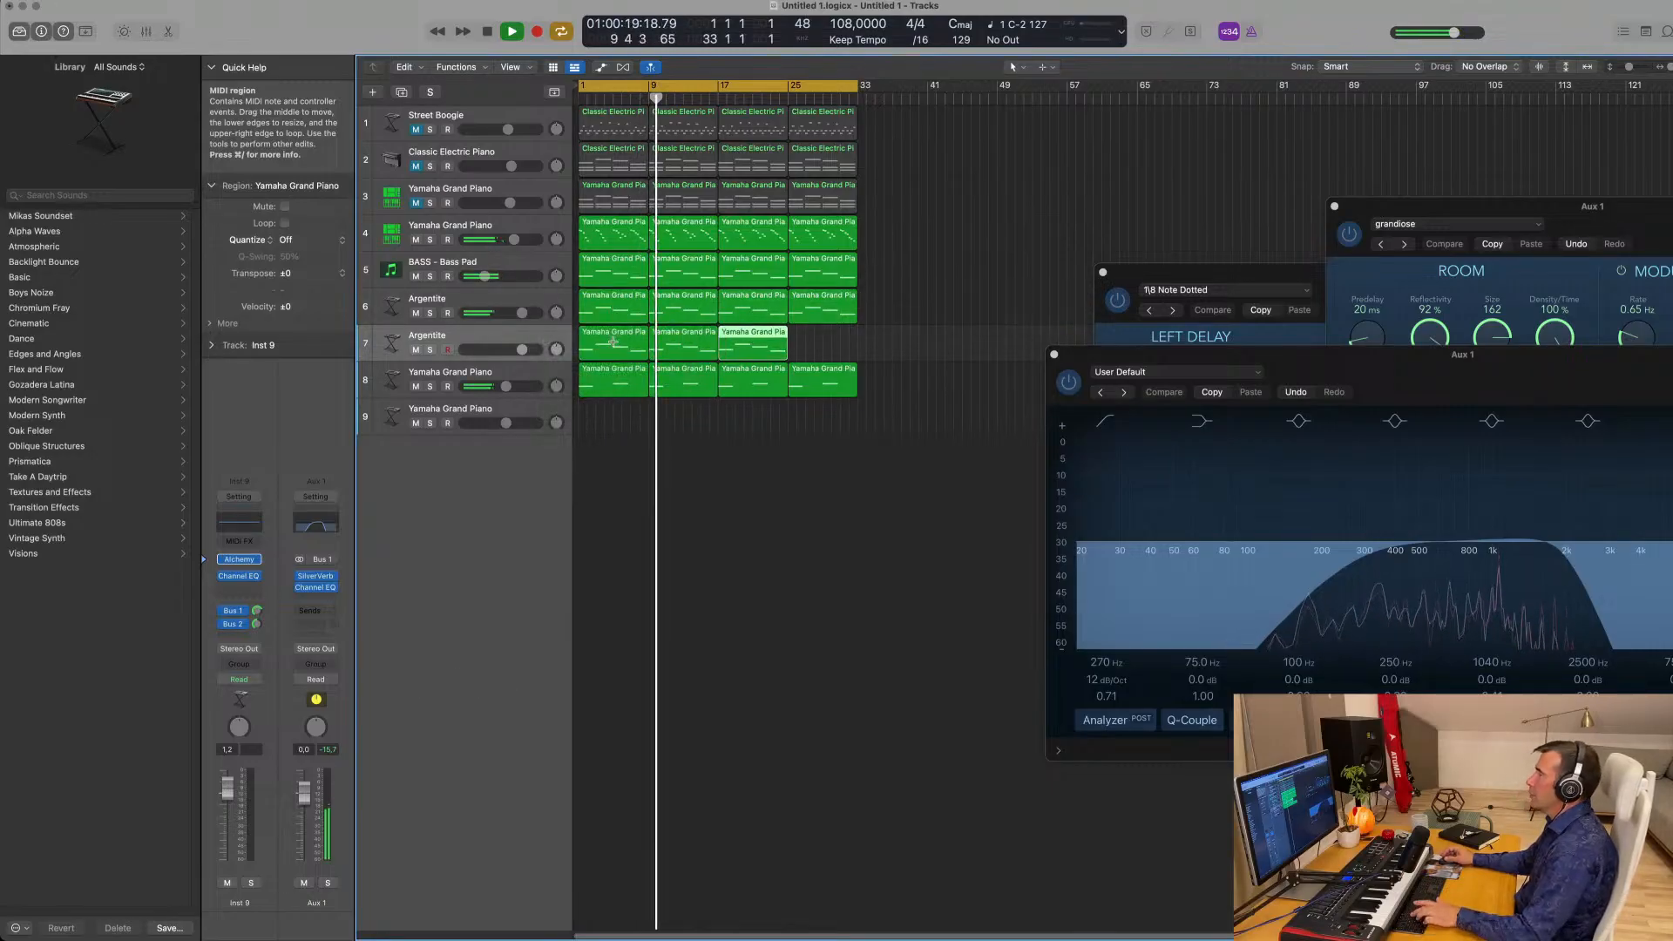
Load the Rhythmic preset Bad Habit in the duplicated track's Alchemy and stop playback.
click(558, 344)
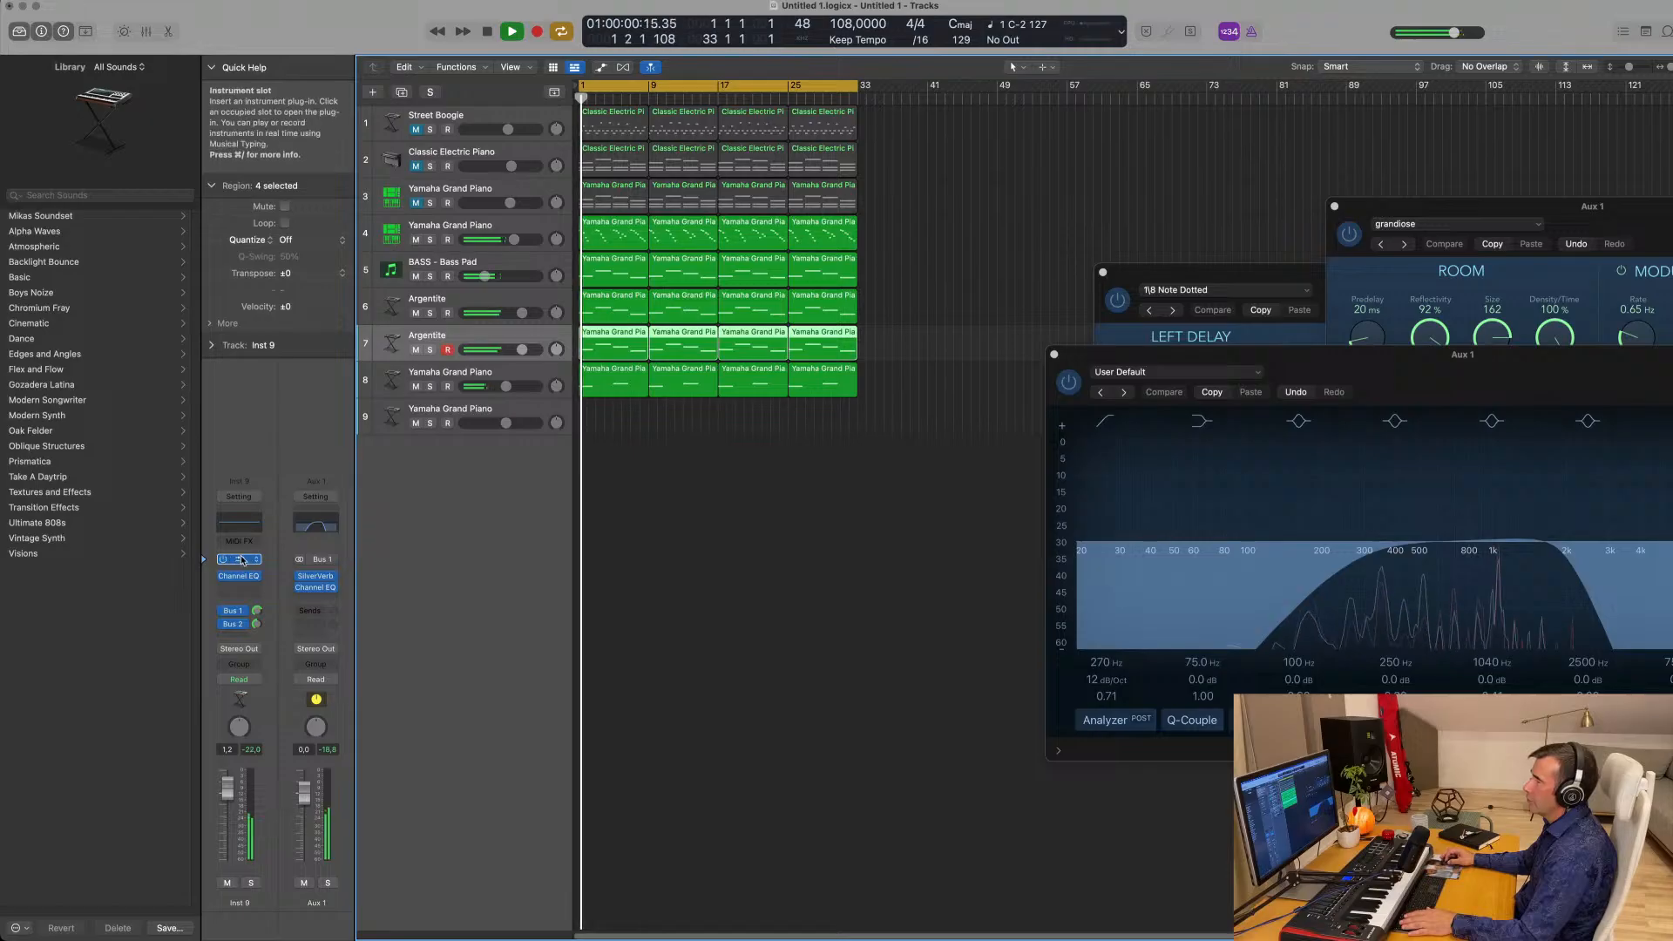
click(240, 560)
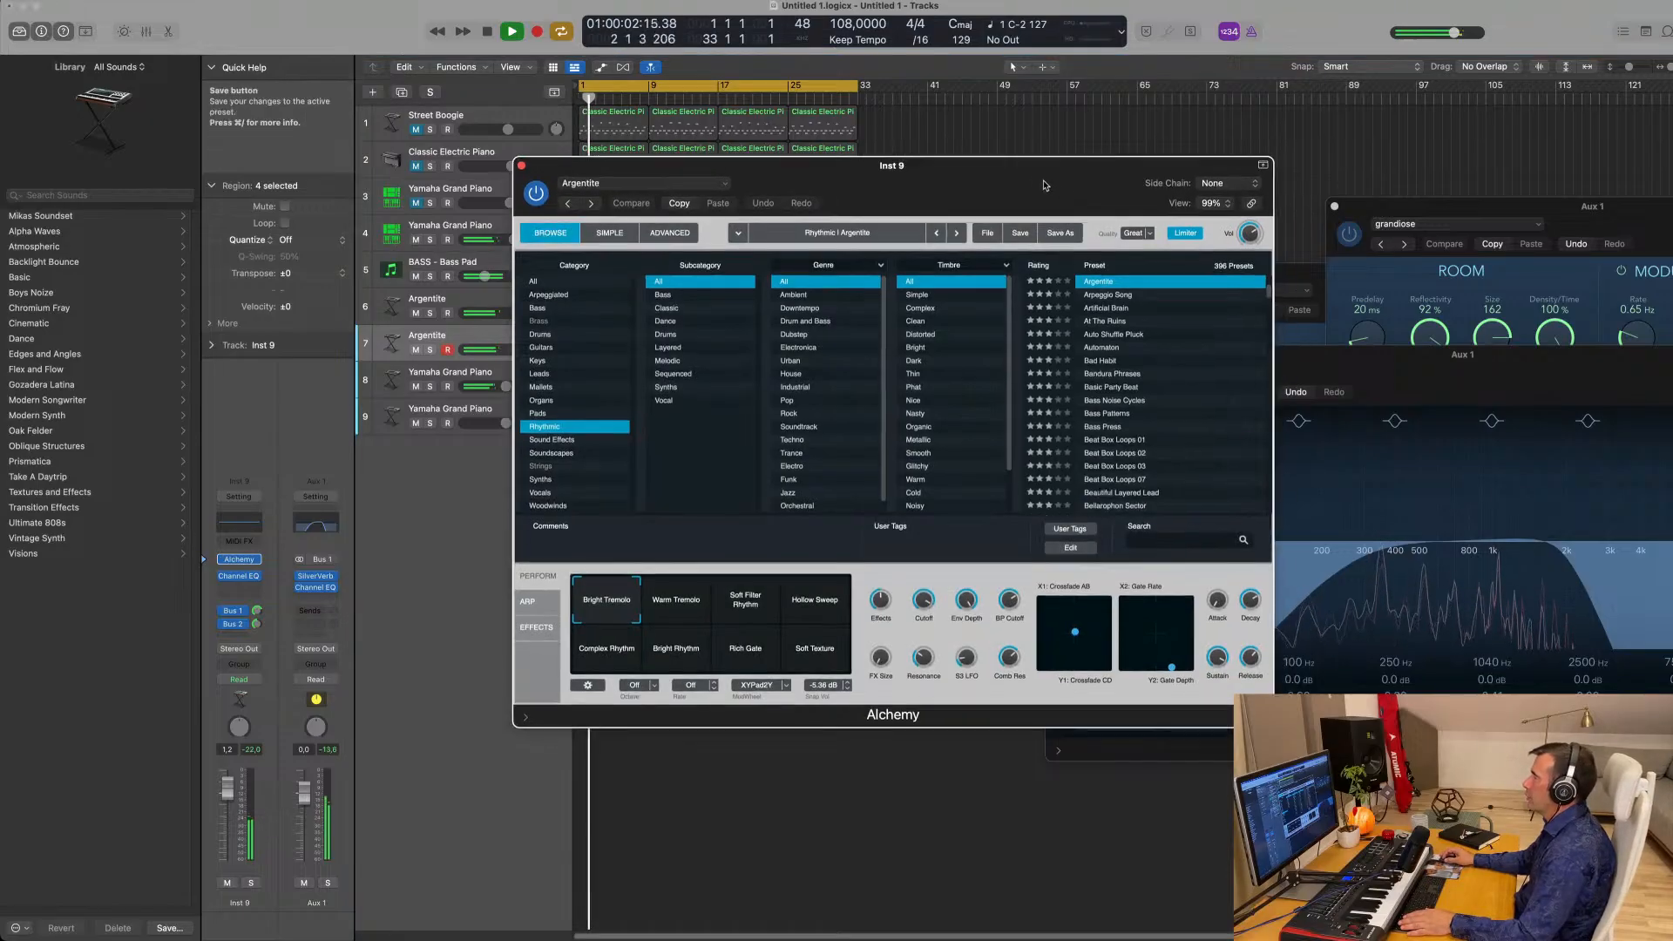
key(space)
scroll(1172, 397, down, 10)
key(space)
scroll(1172, 398, up, 10)
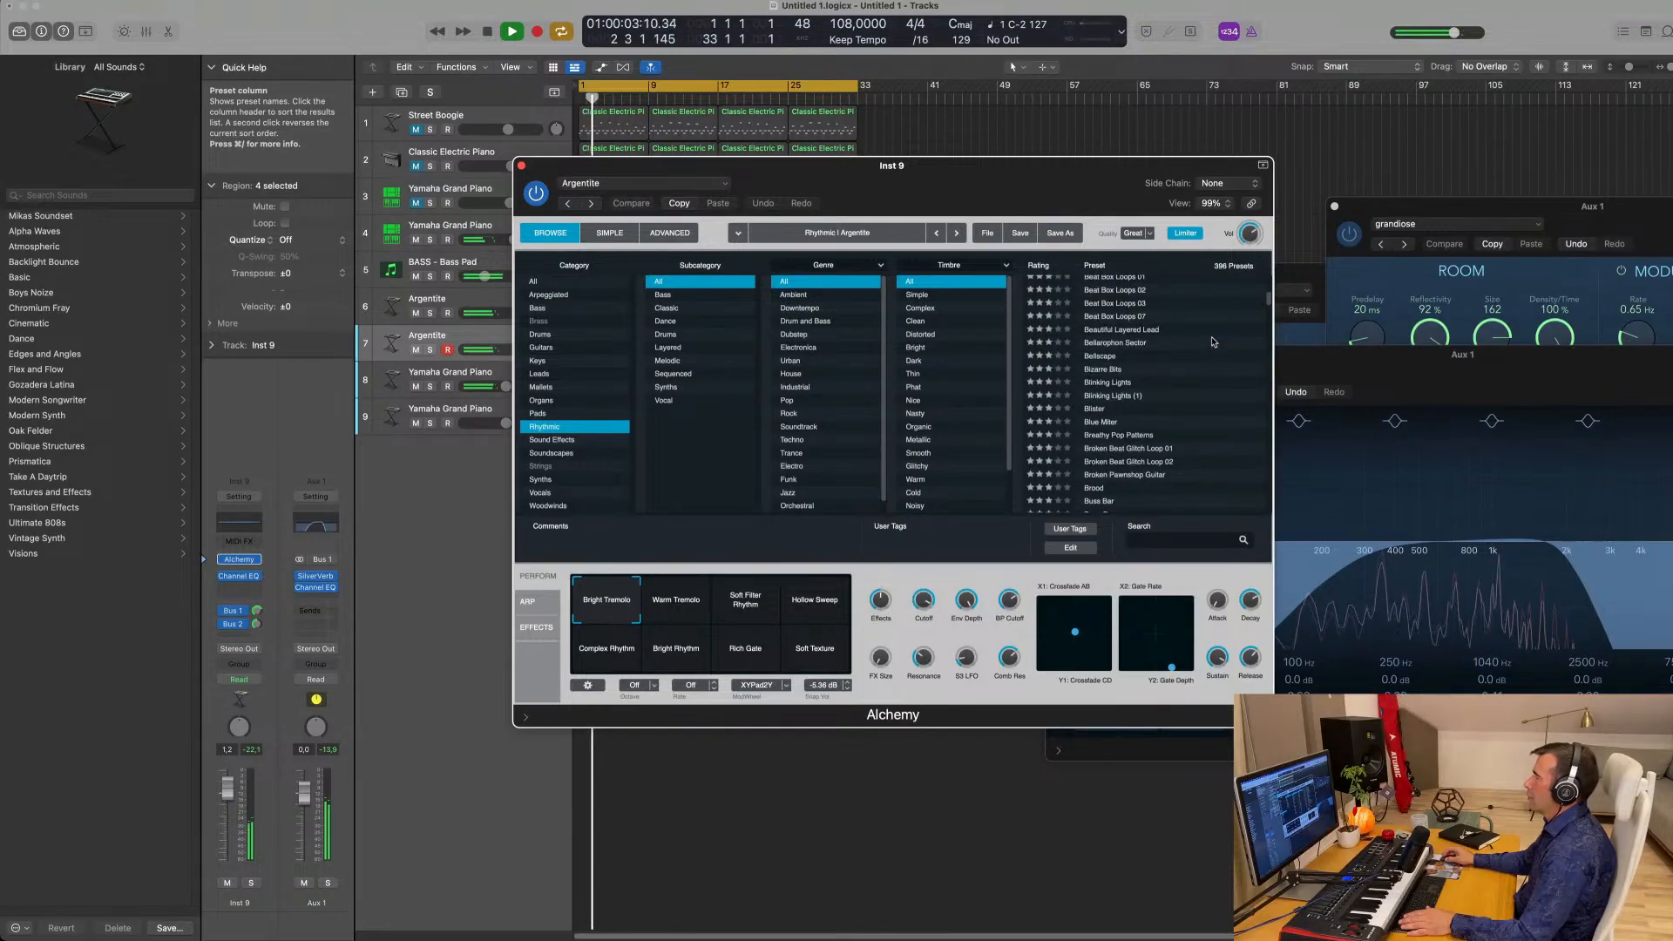
scroll(1213, 342, up, 2)
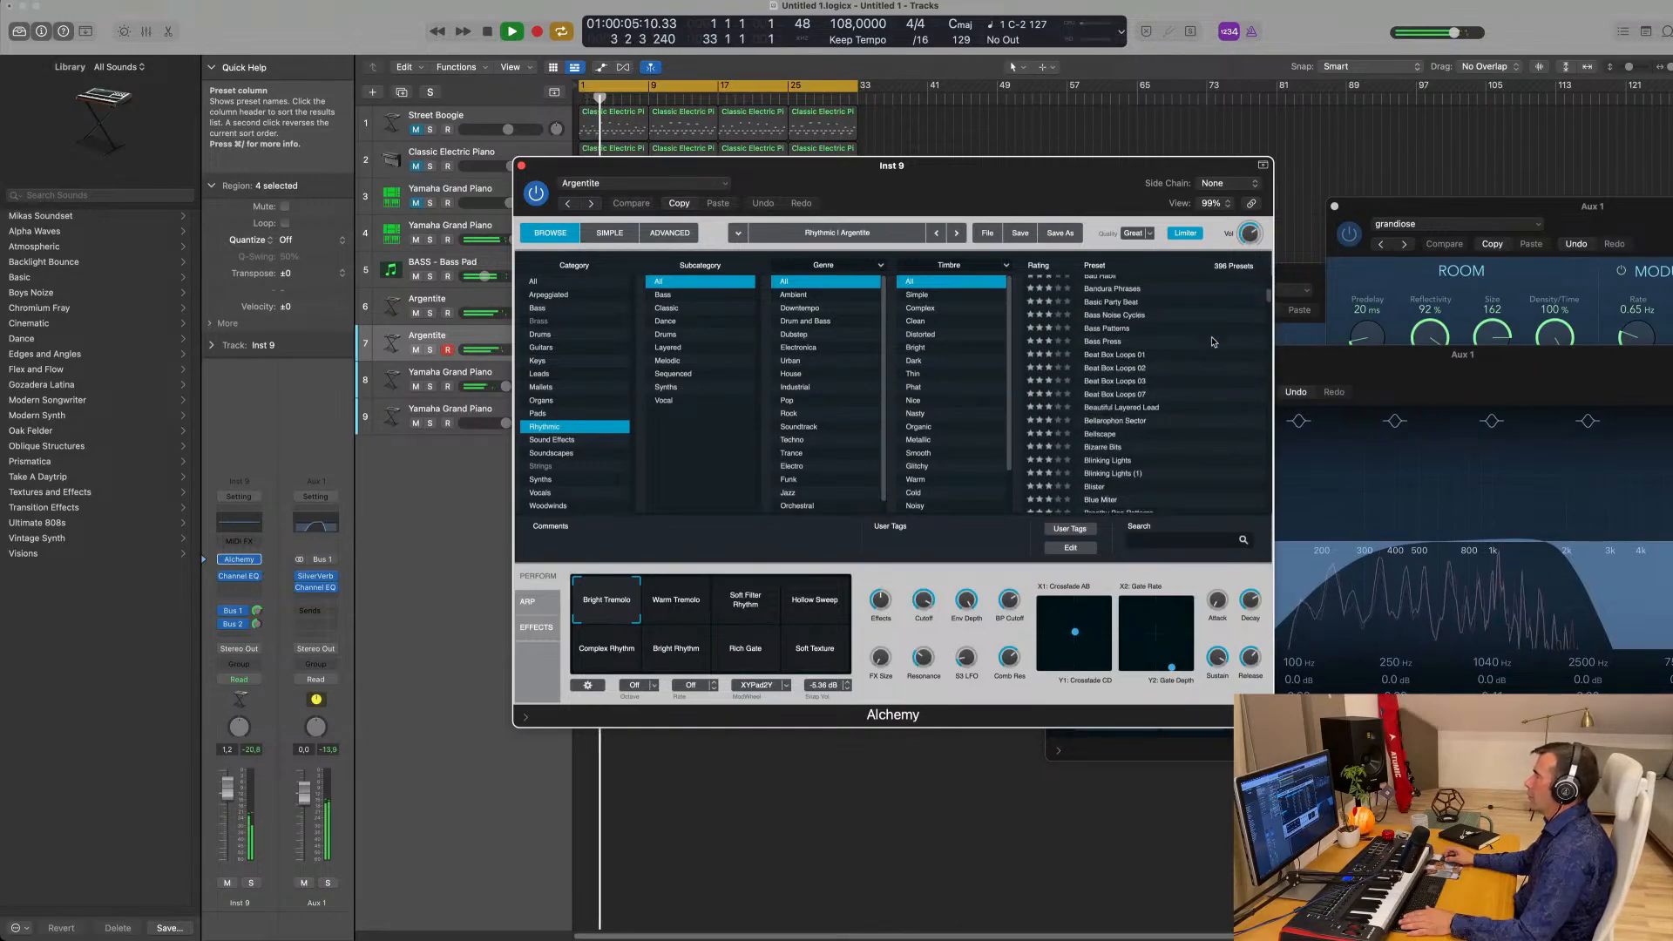
scroll(1214, 342, up, 4)
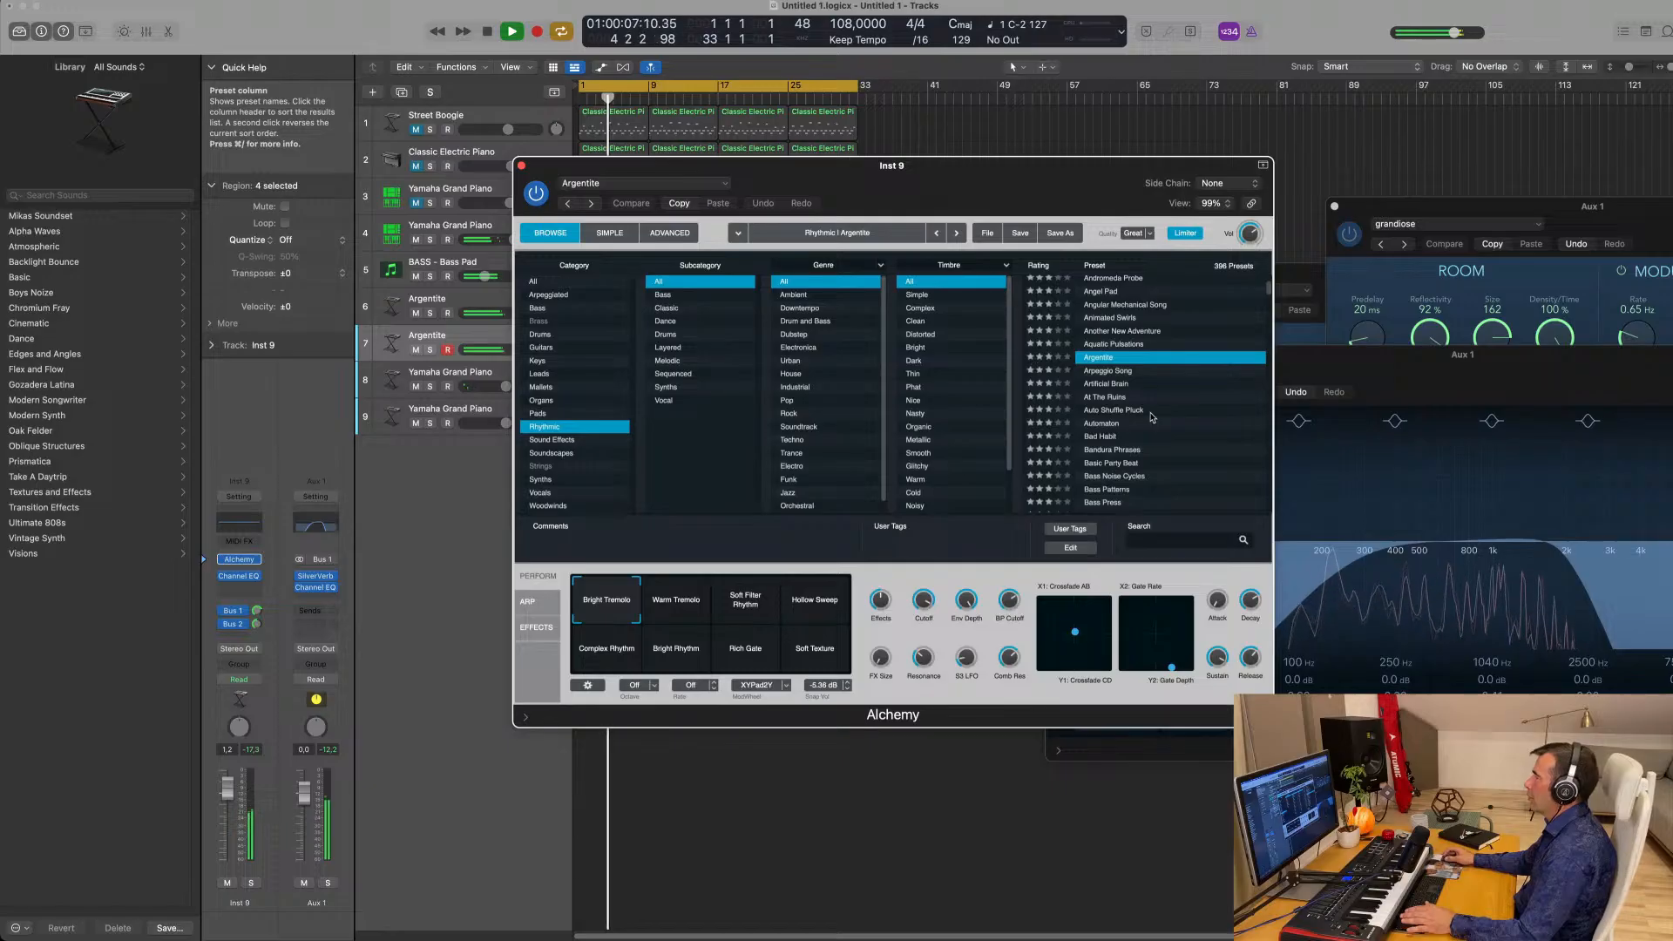
click(1100, 436)
drag(988, 166, 1307, 150)
key(space)
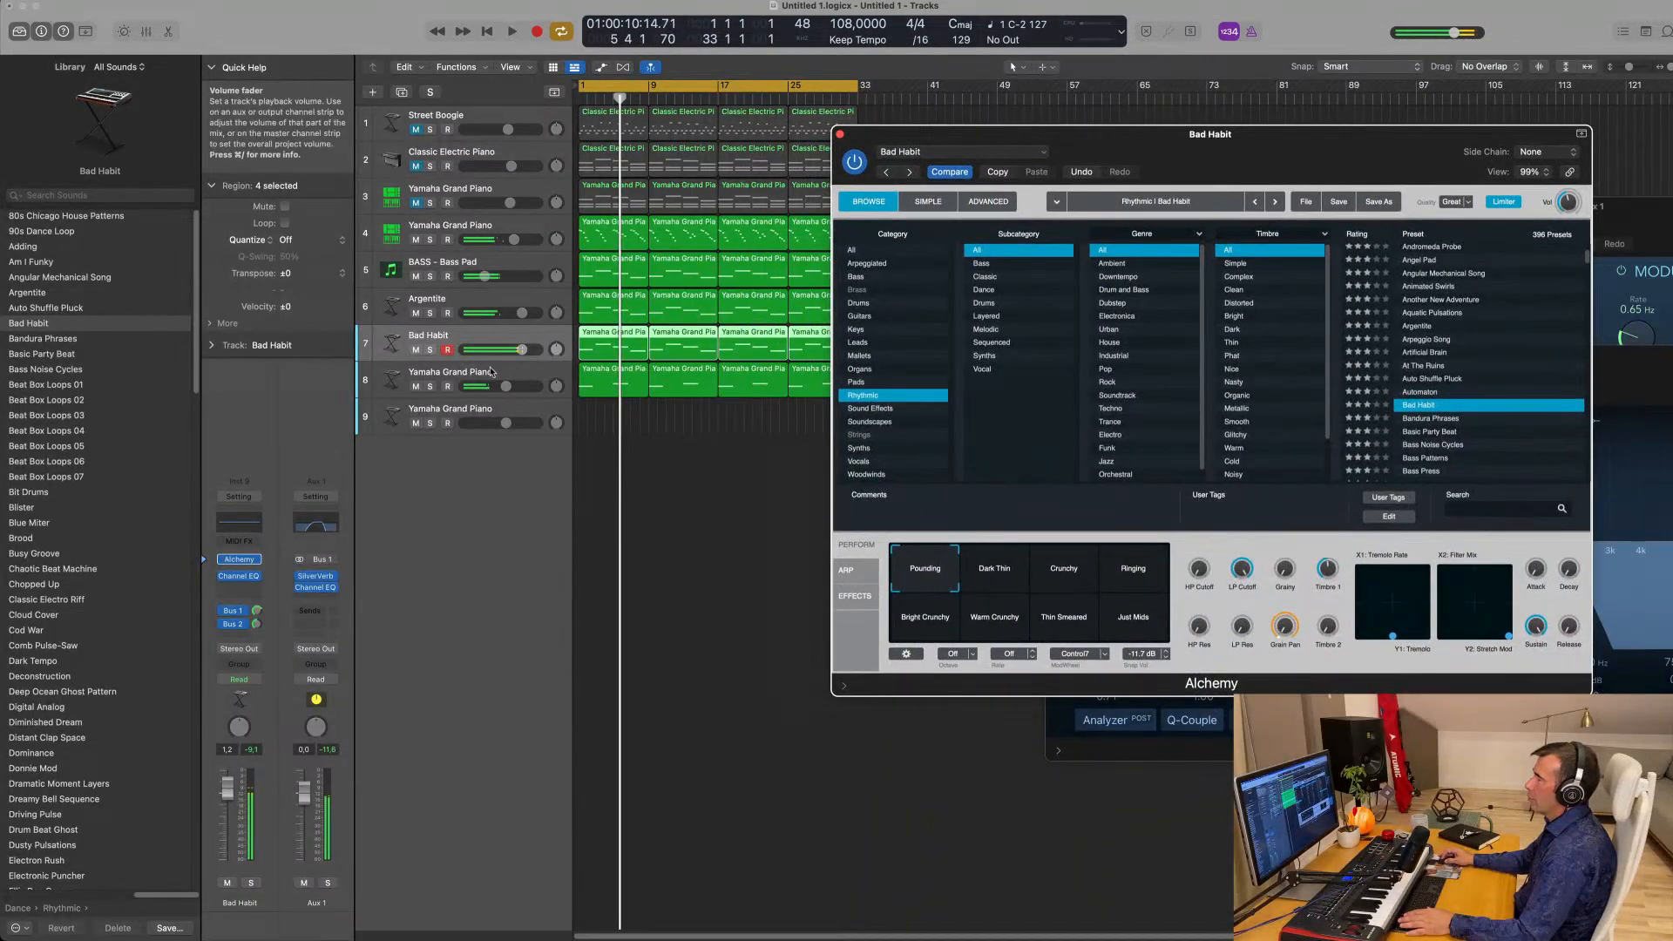
Disarm recording on the Bad Habit track, solo it during playback and turn down its Bus 1 and Bus 2 sends.
click(447, 350)
key(space)
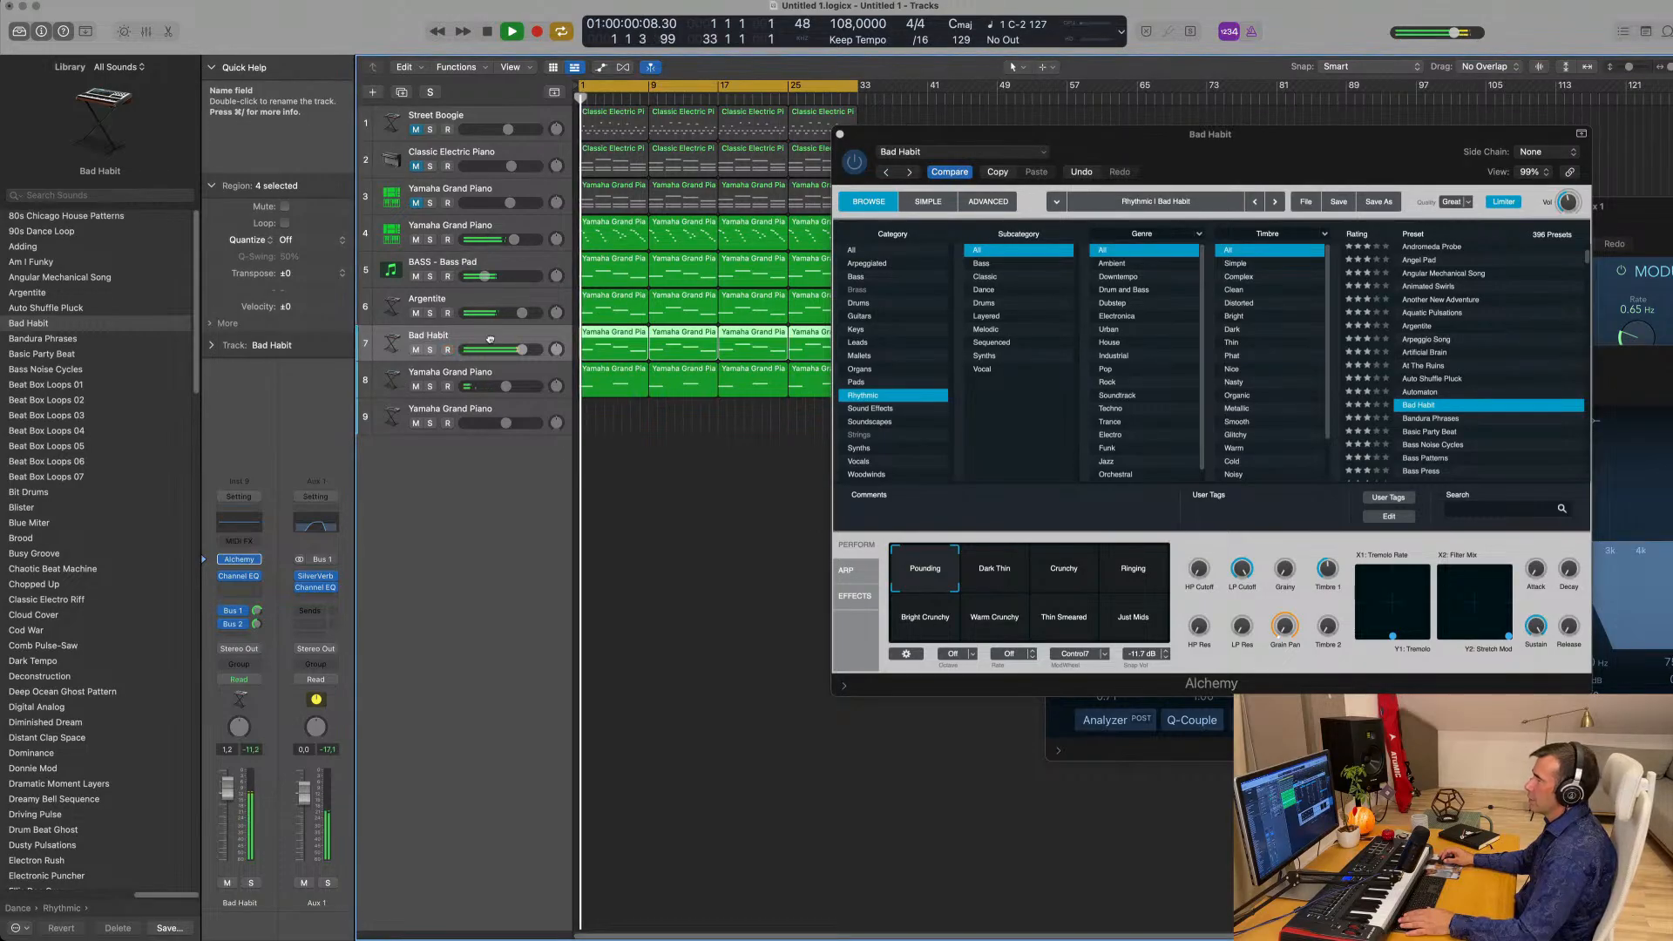
click(430, 349)
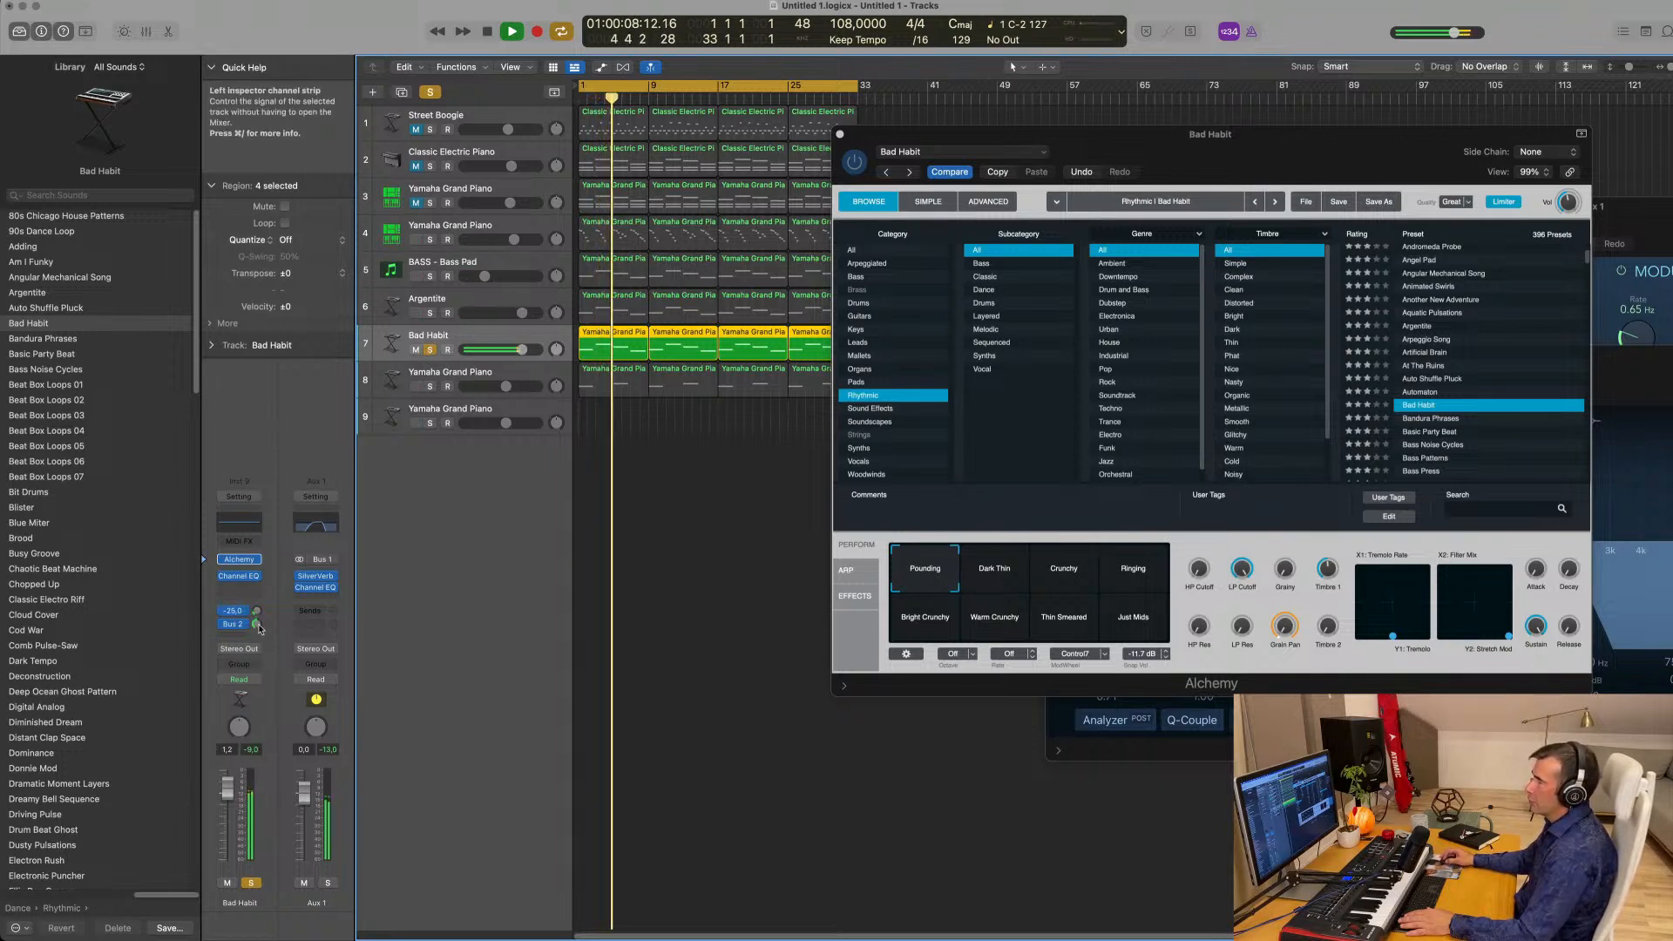
drag(257, 612, 256, 641)
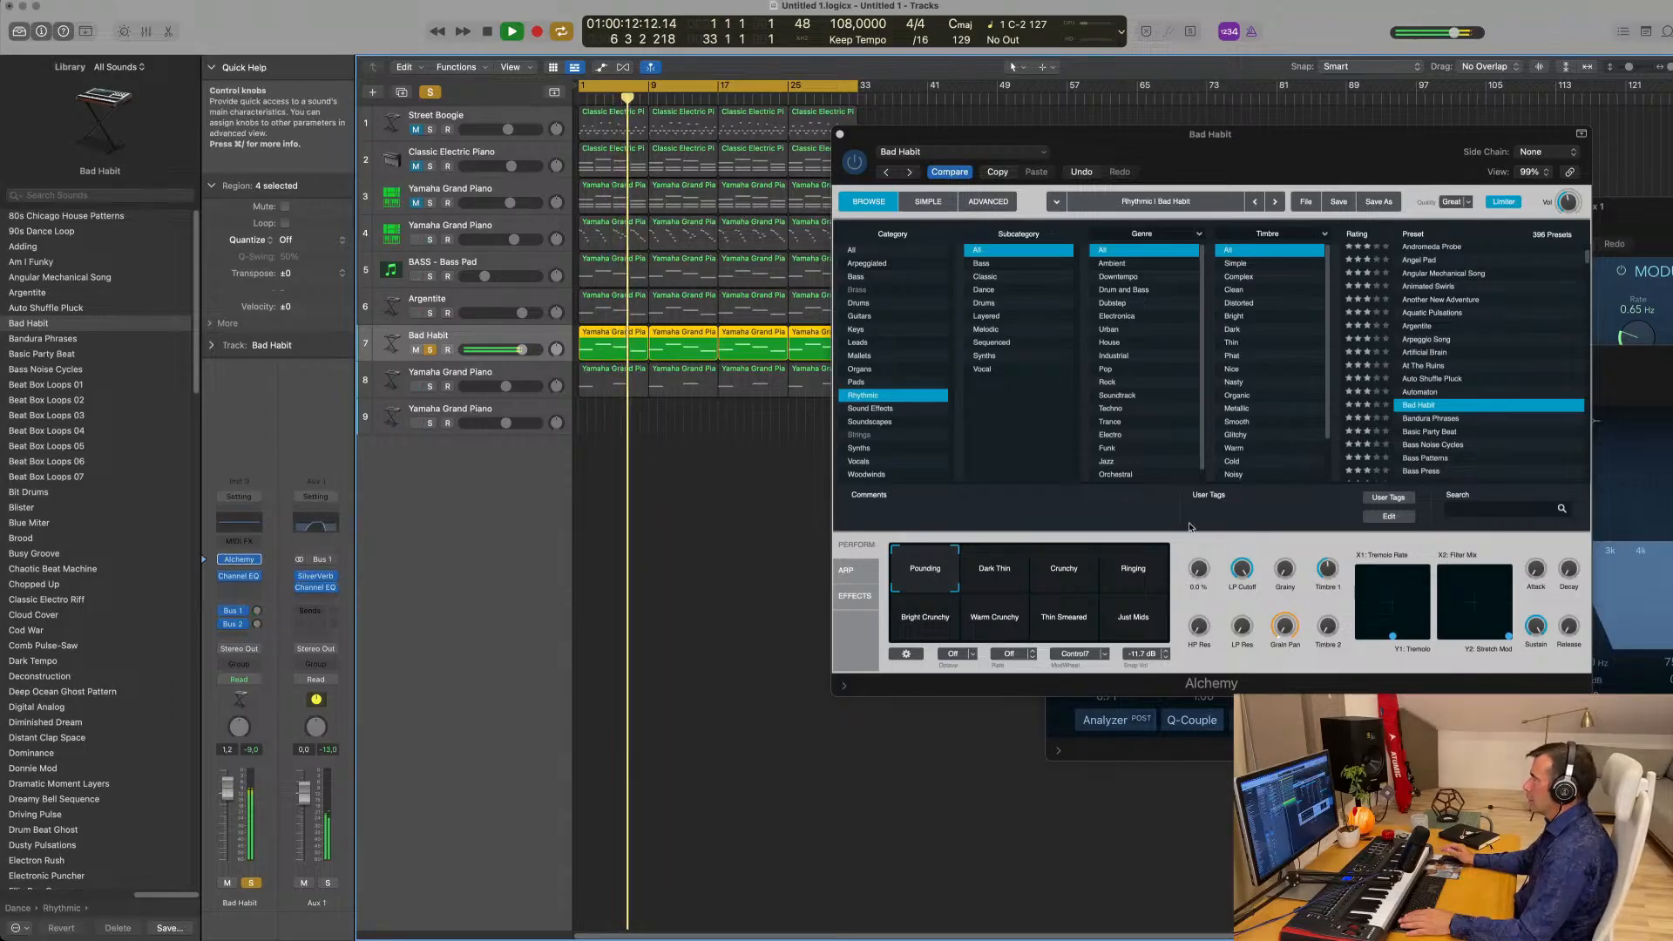
Choose the Dark Thin snapshot, unsolo the Bad Habit track and lower its volume to -5.3 dB while replaying the arrangement.
click(1004, 580)
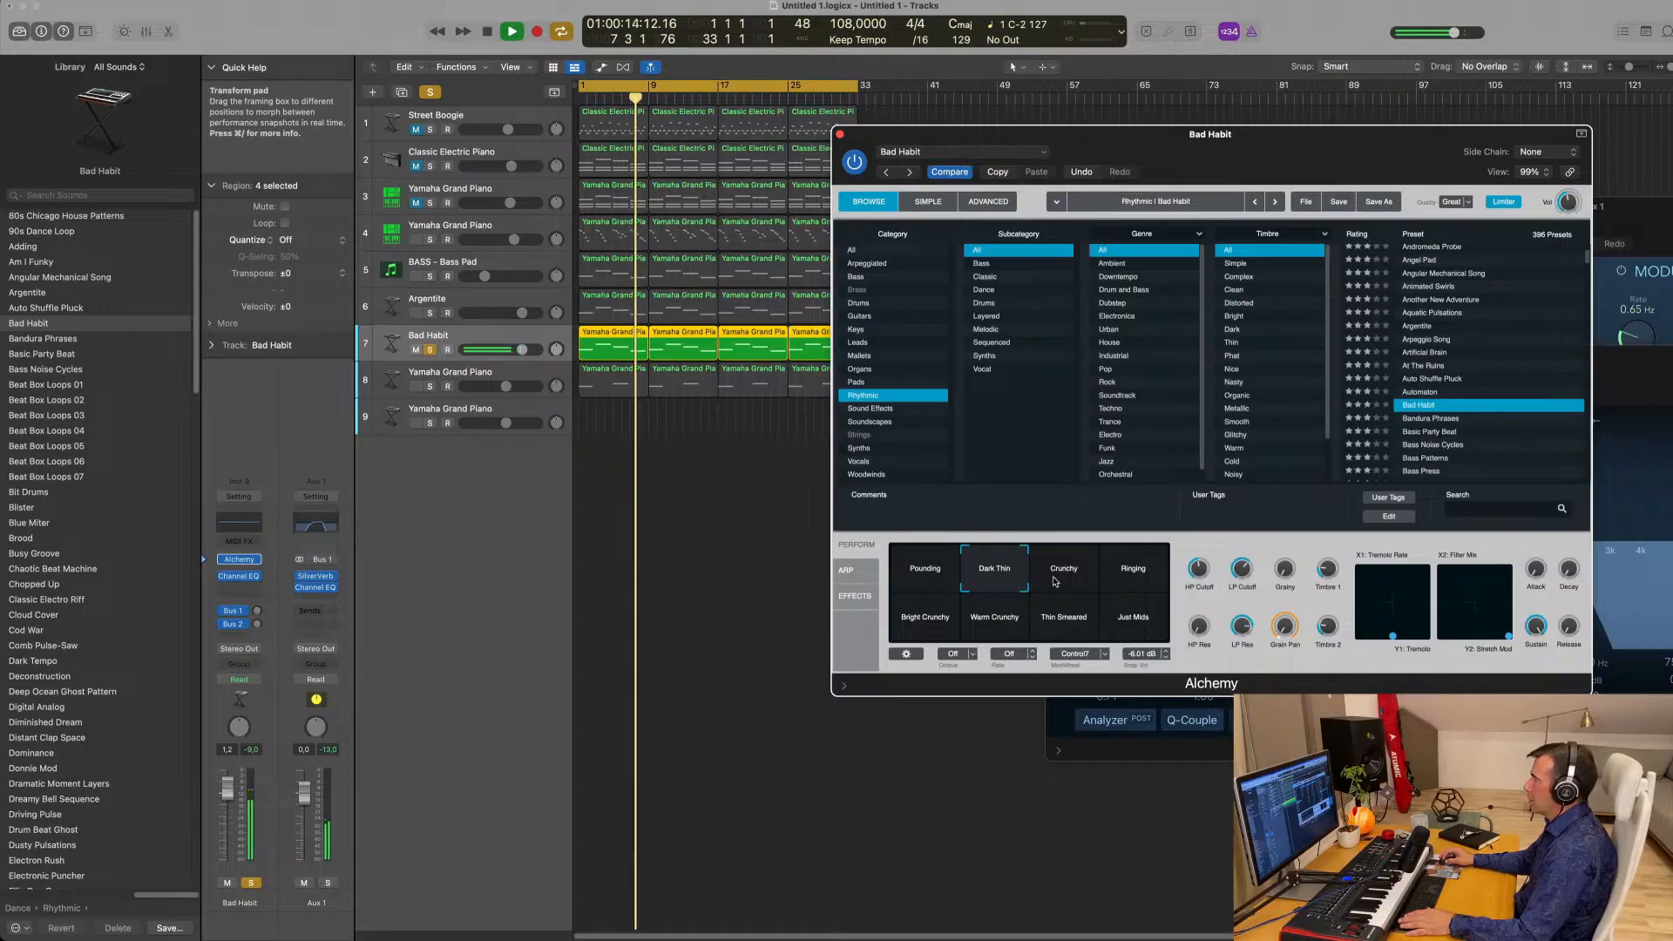
click(430, 349)
key(space)
key(space)
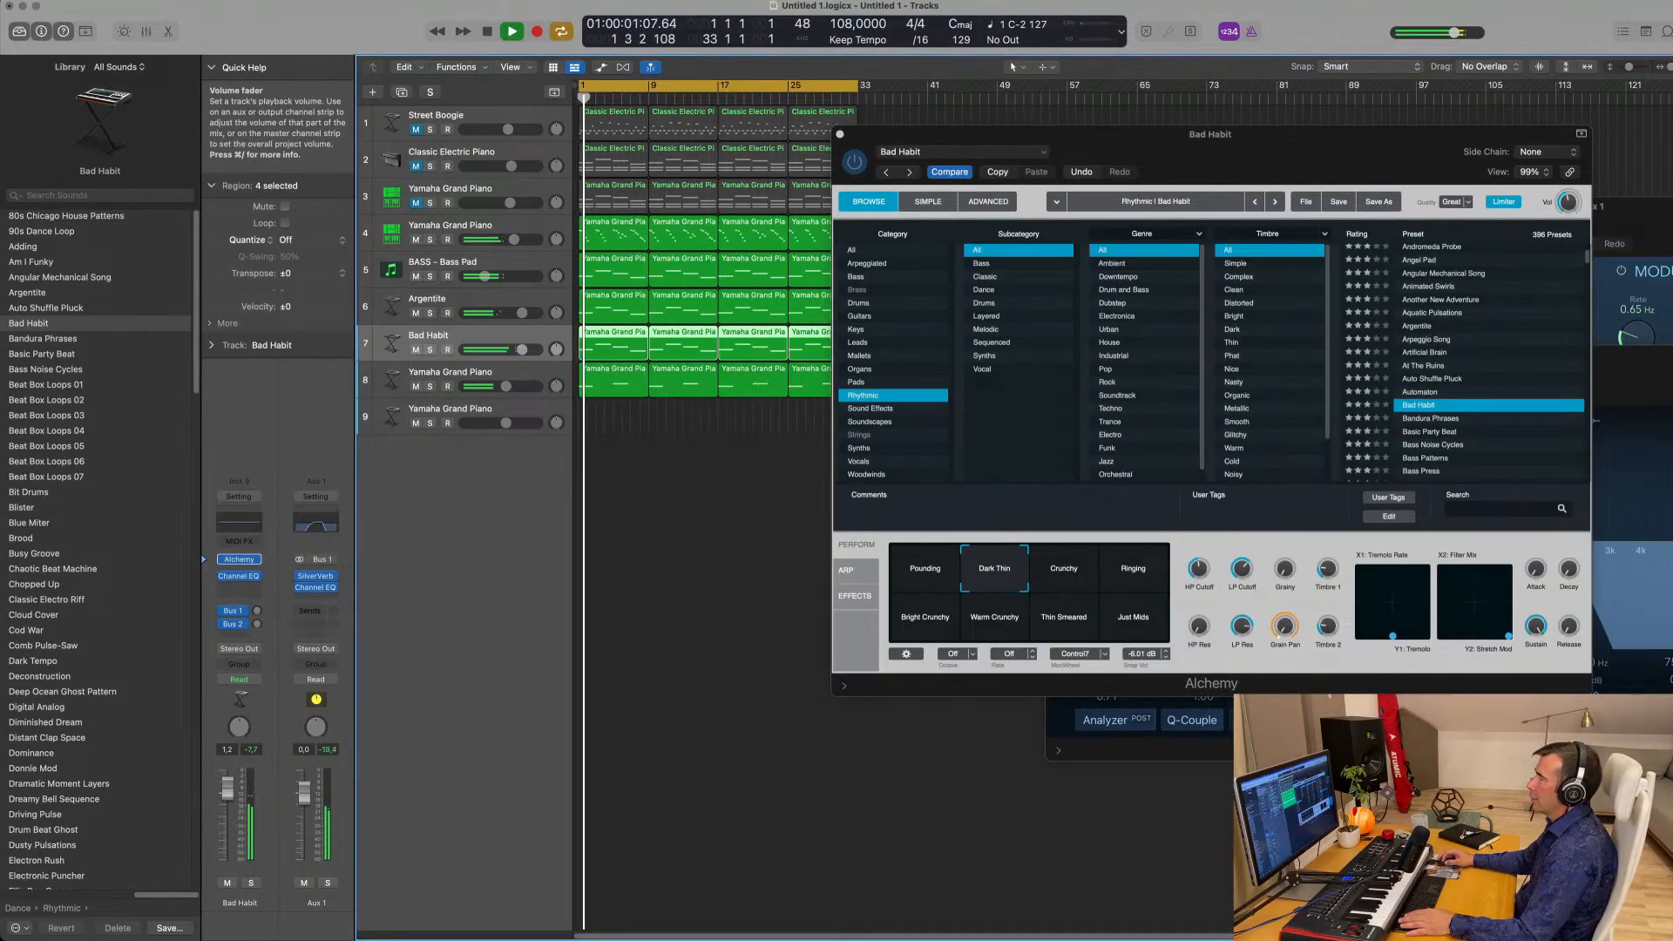
drag(522, 349, 484, 357)
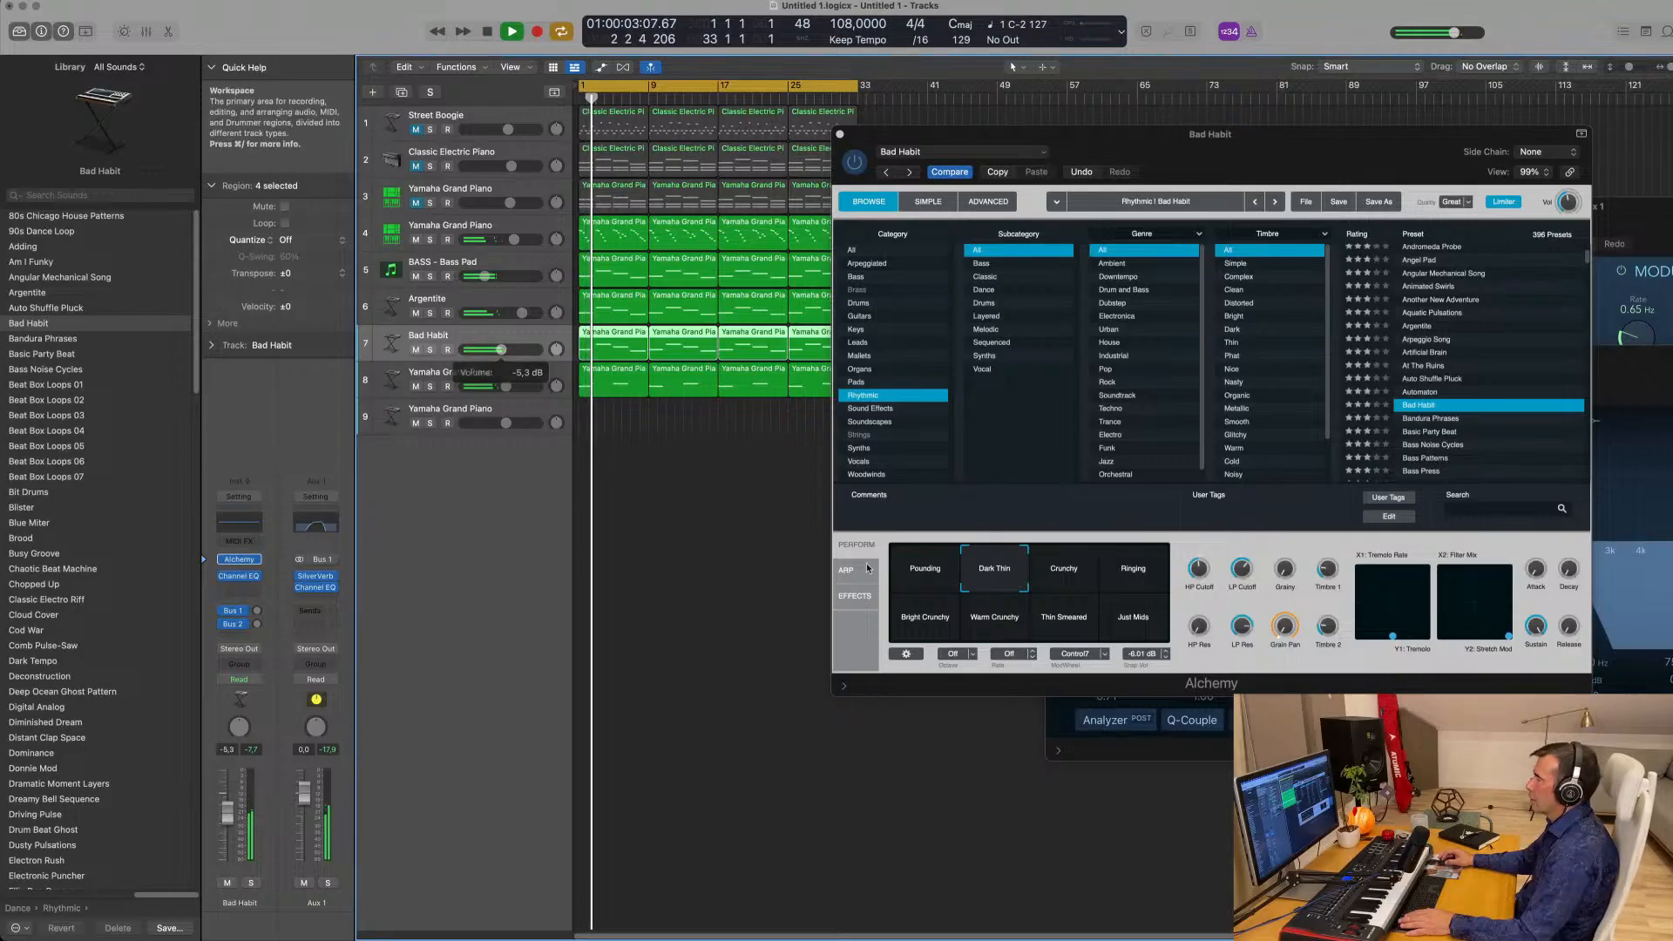
Audition Bad Habit's Crunchy, Ringing, Bright Crunchy, Warm Crunchy and Thin Smeared snapshots, and return to Dark Thin.
click(1076, 584)
click(1133, 578)
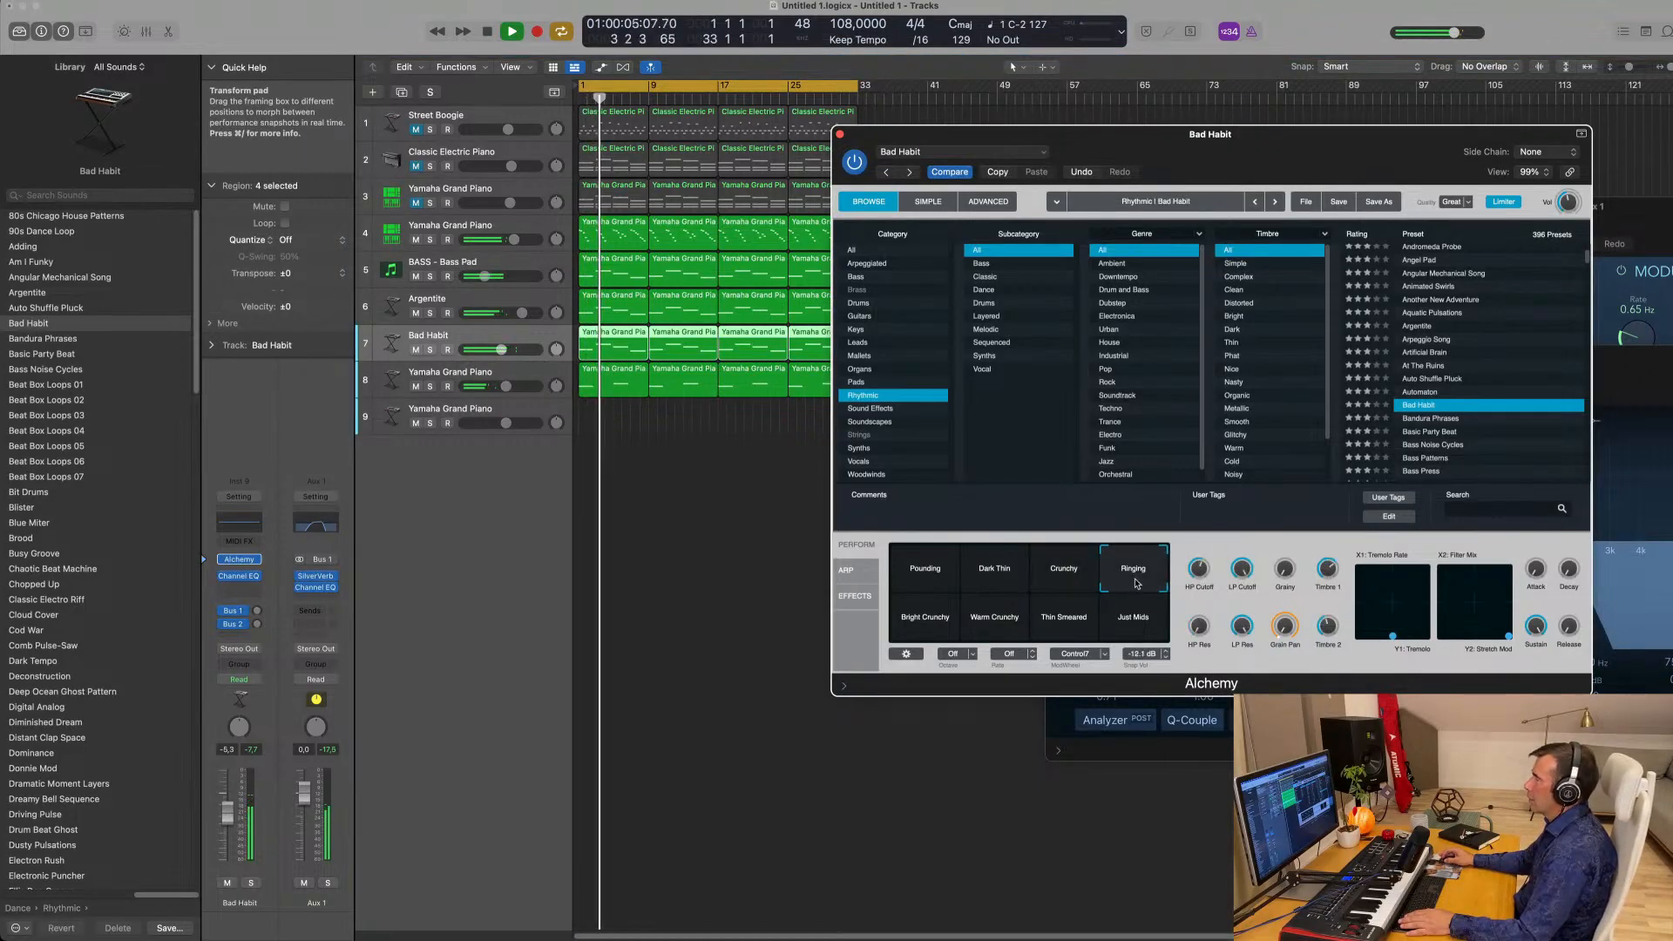
click(934, 620)
click(1000, 623)
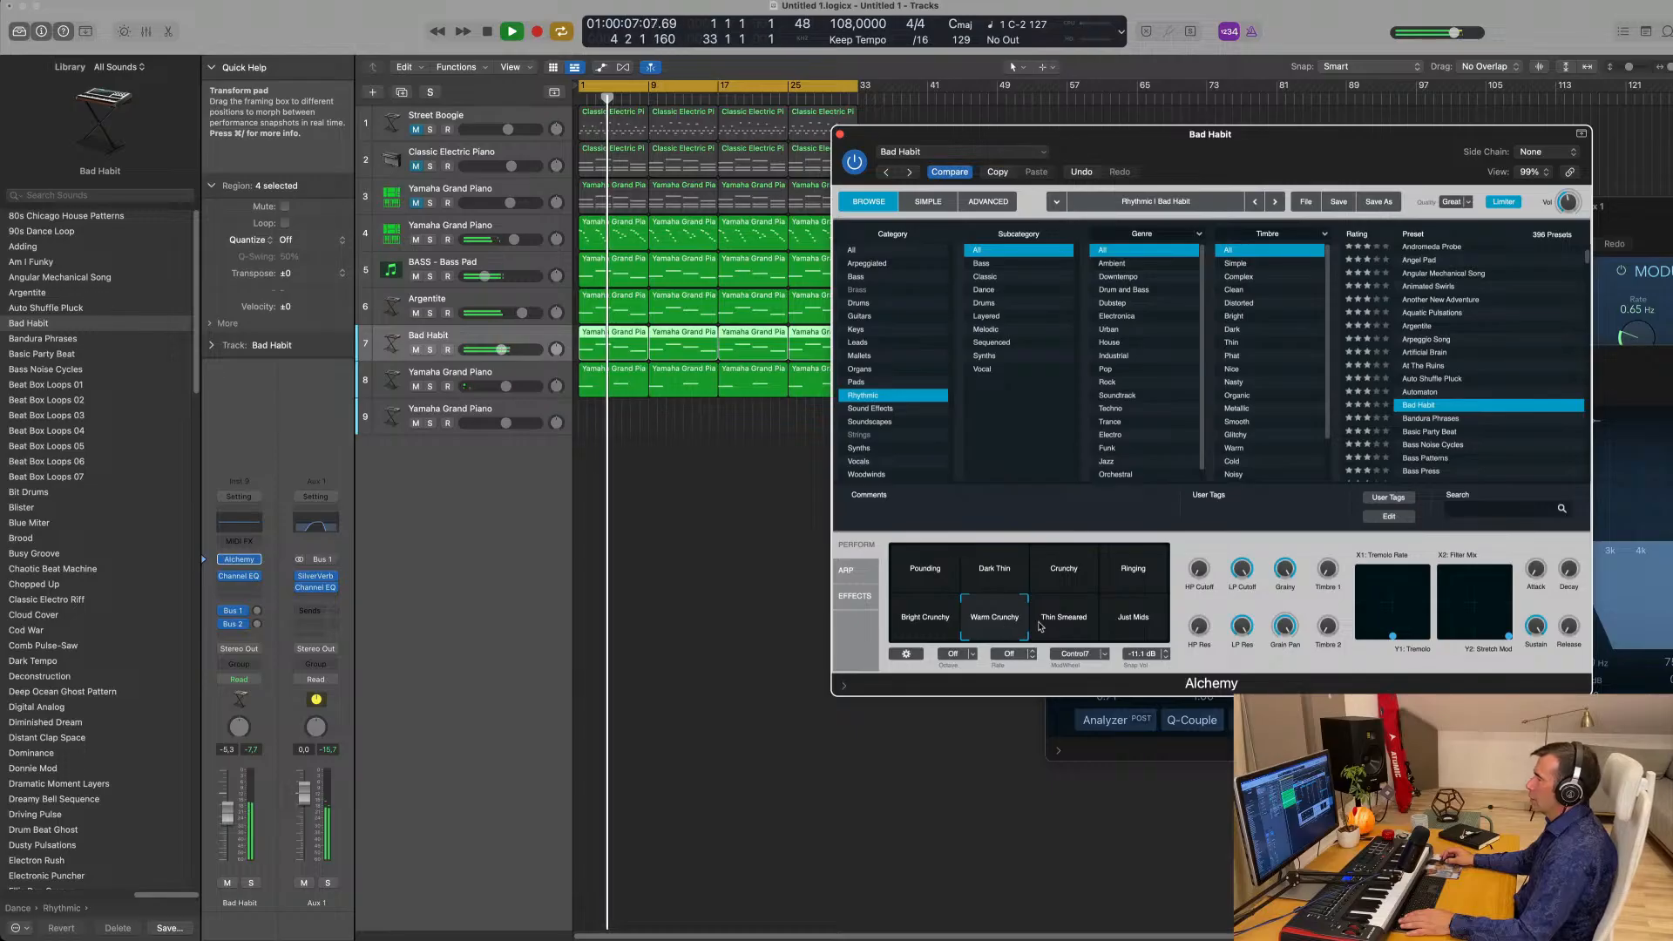
click(1042, 624)
click(1006, 584)
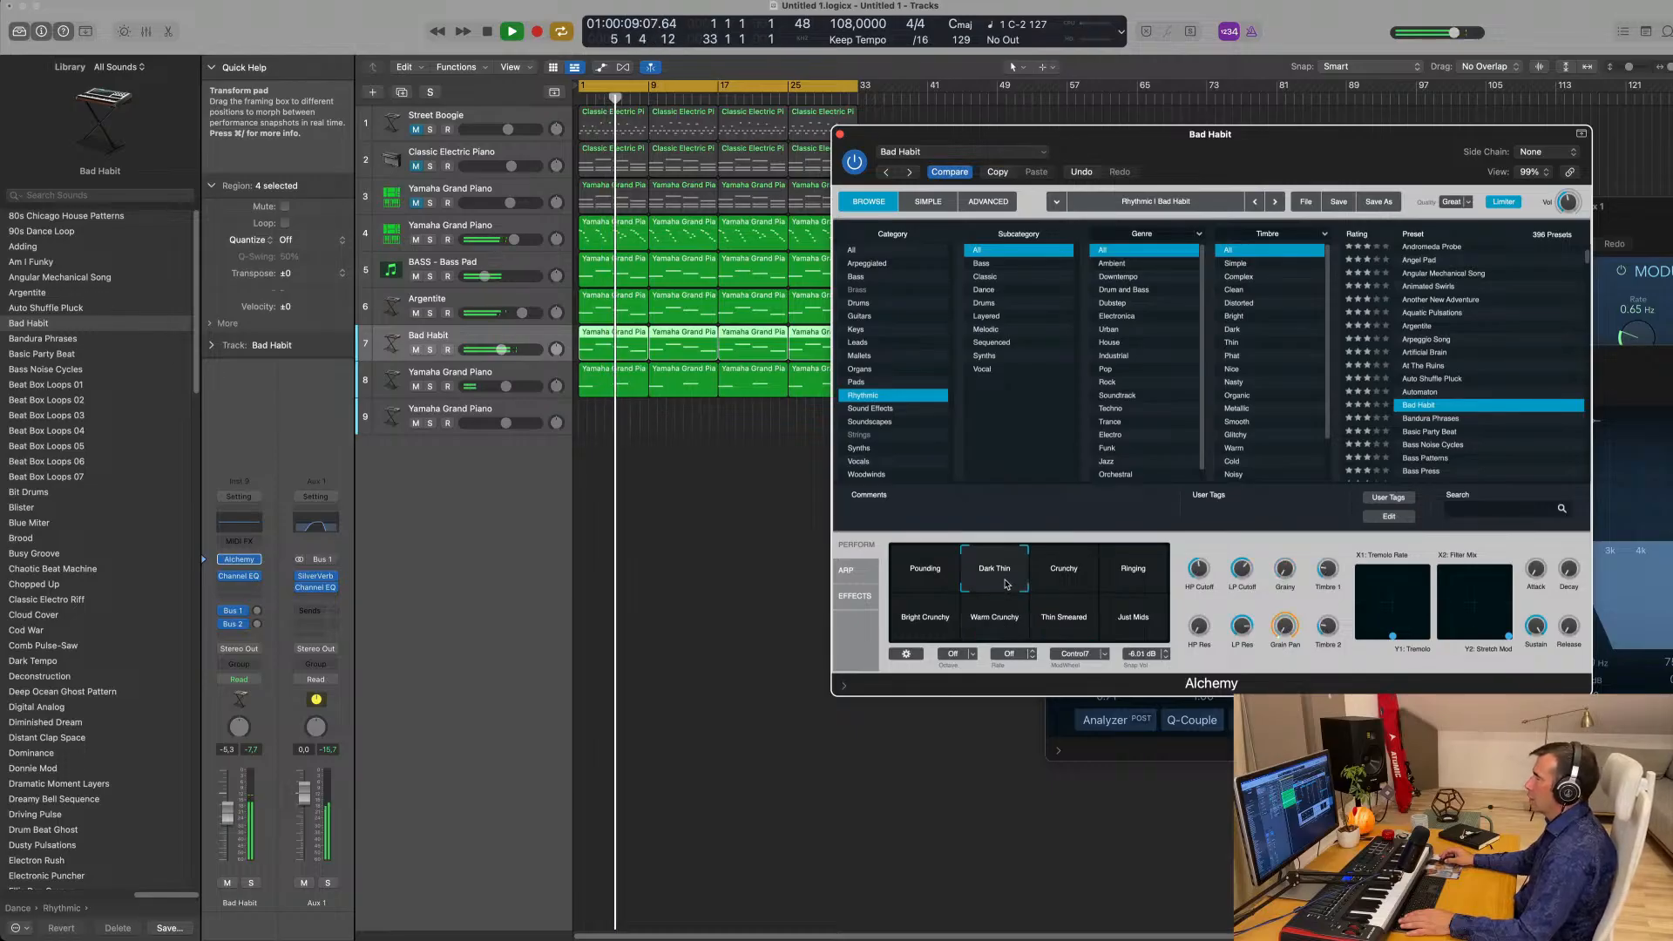
Try the Bandura Phrases and Basic Party Beat presets on track 7 and raise its volume to -2.3 dB.
click(1430, 419)
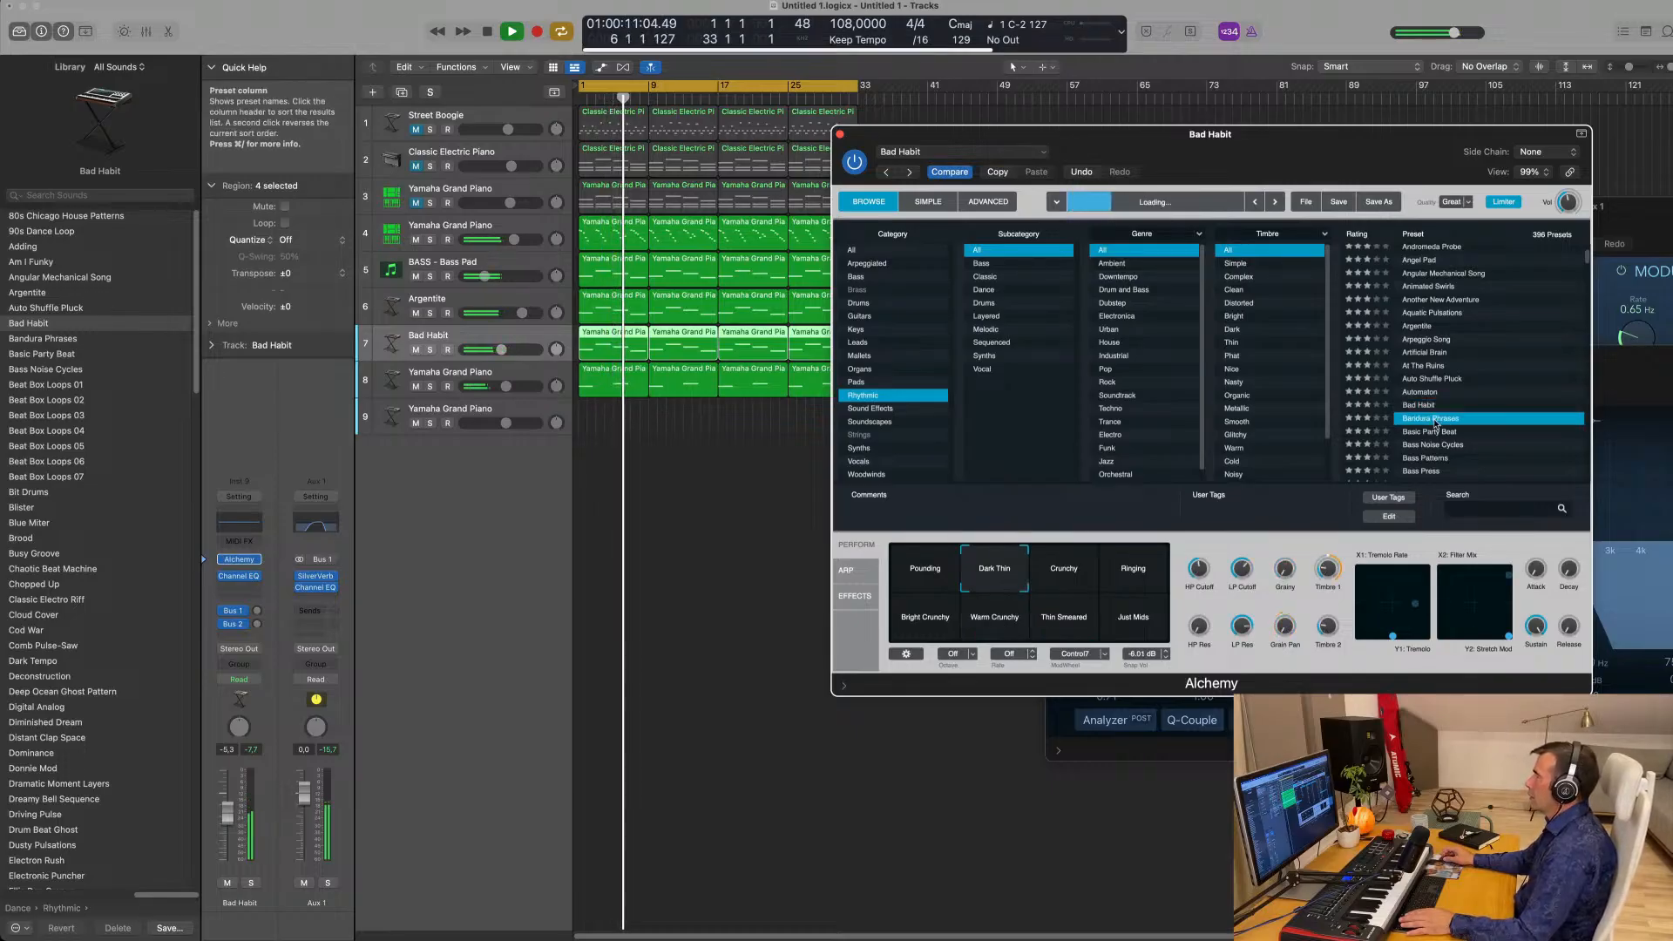
click(1451, 433)
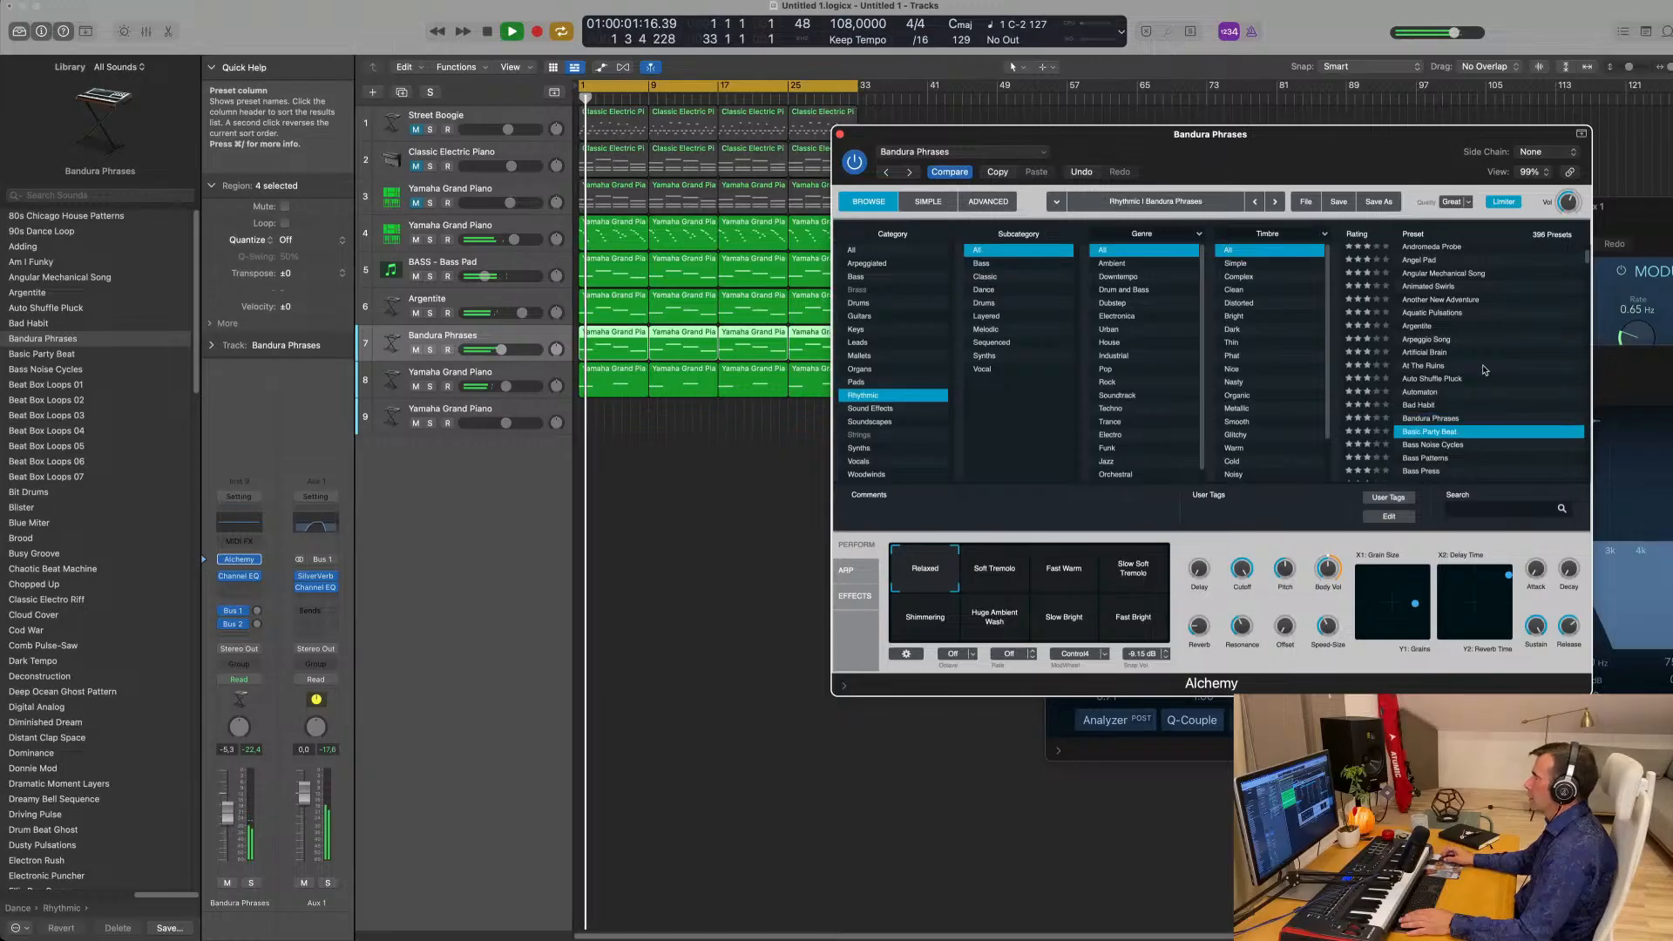
scroll(1481, 364, down, 2)
key(space)
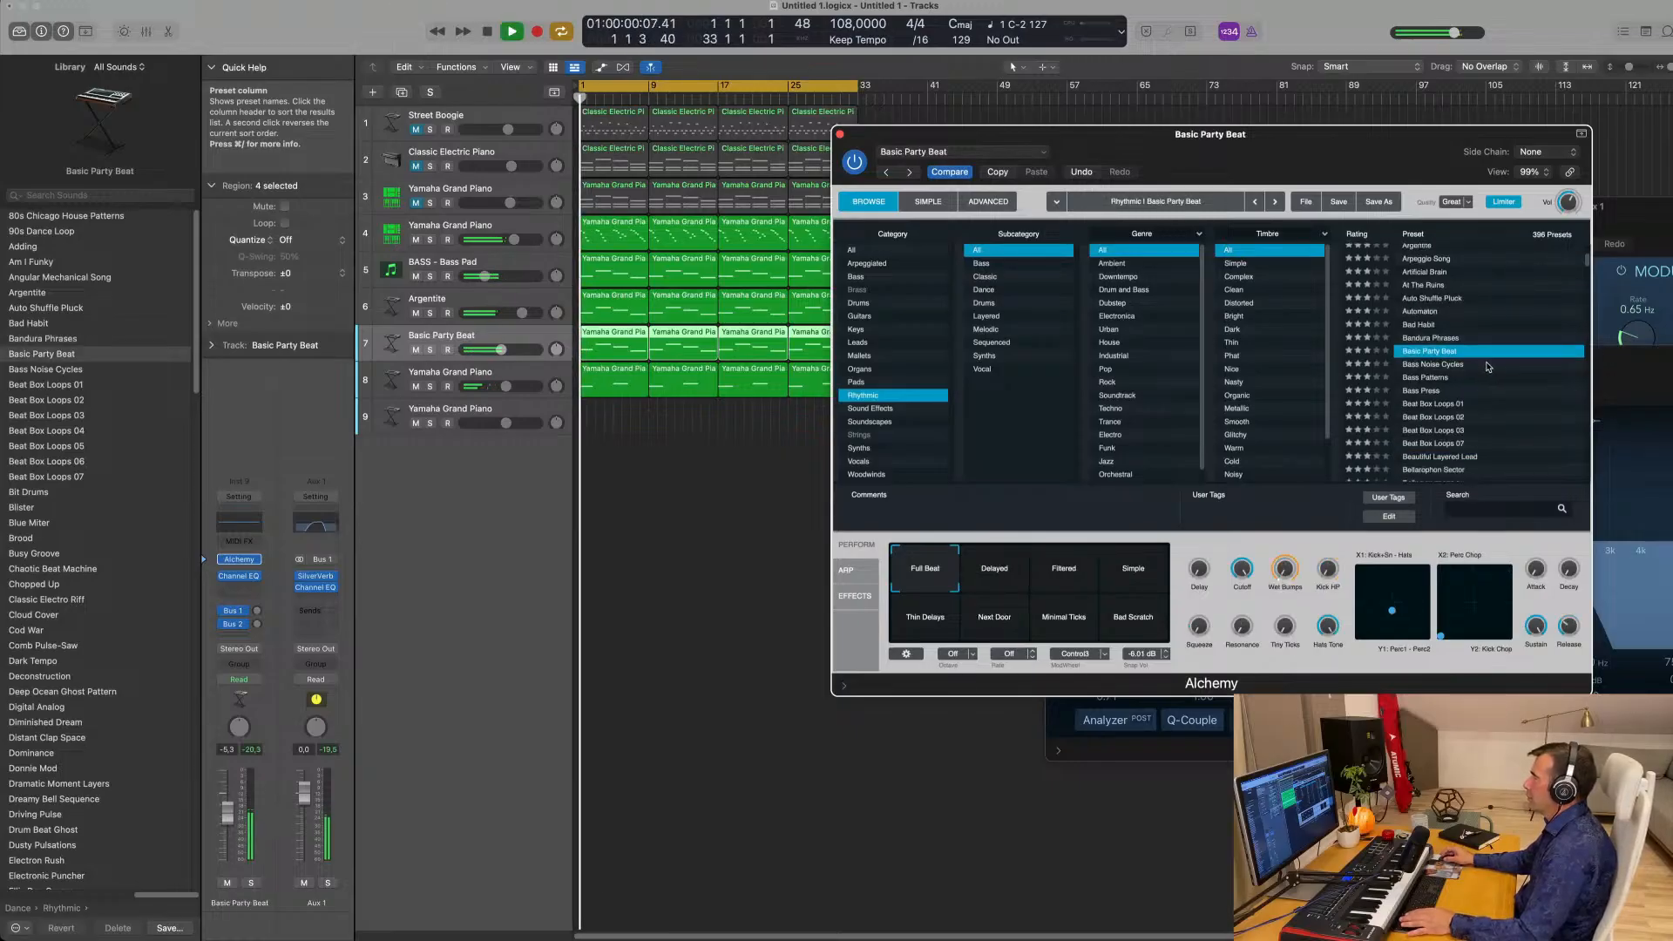
key(space)
key(space)
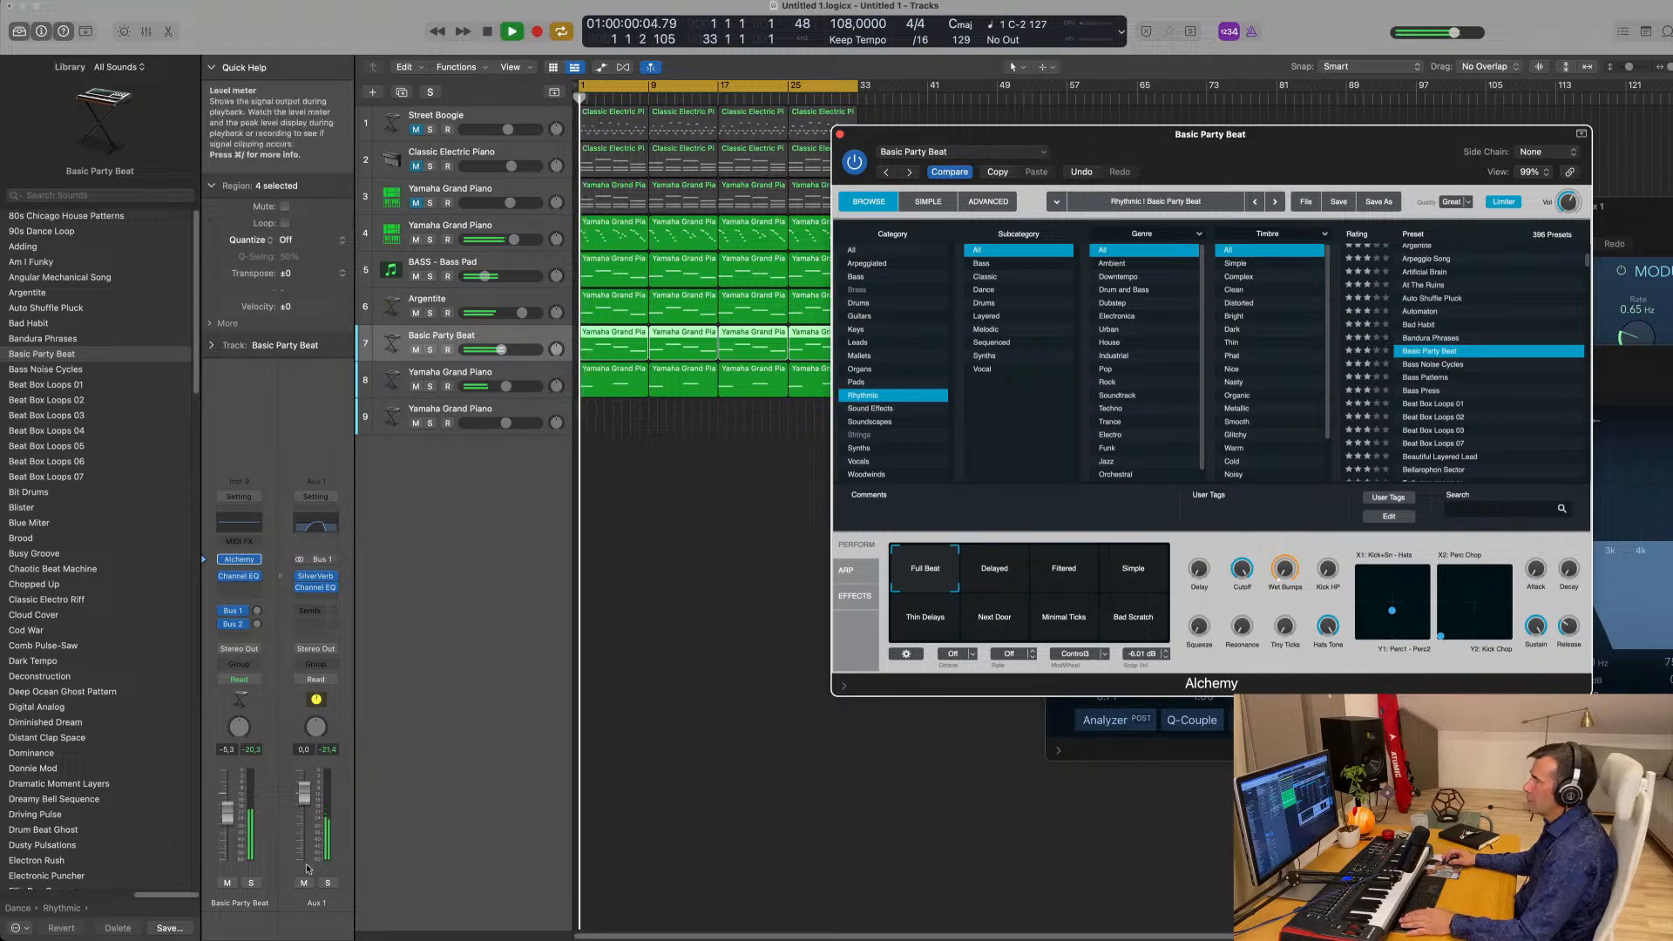
drag(229, 815, 231, 803)
Audition all of Basic Party Beat's snapshots during playback, return to Full Beat and listen to it briefly soloed.
click(988, 573)
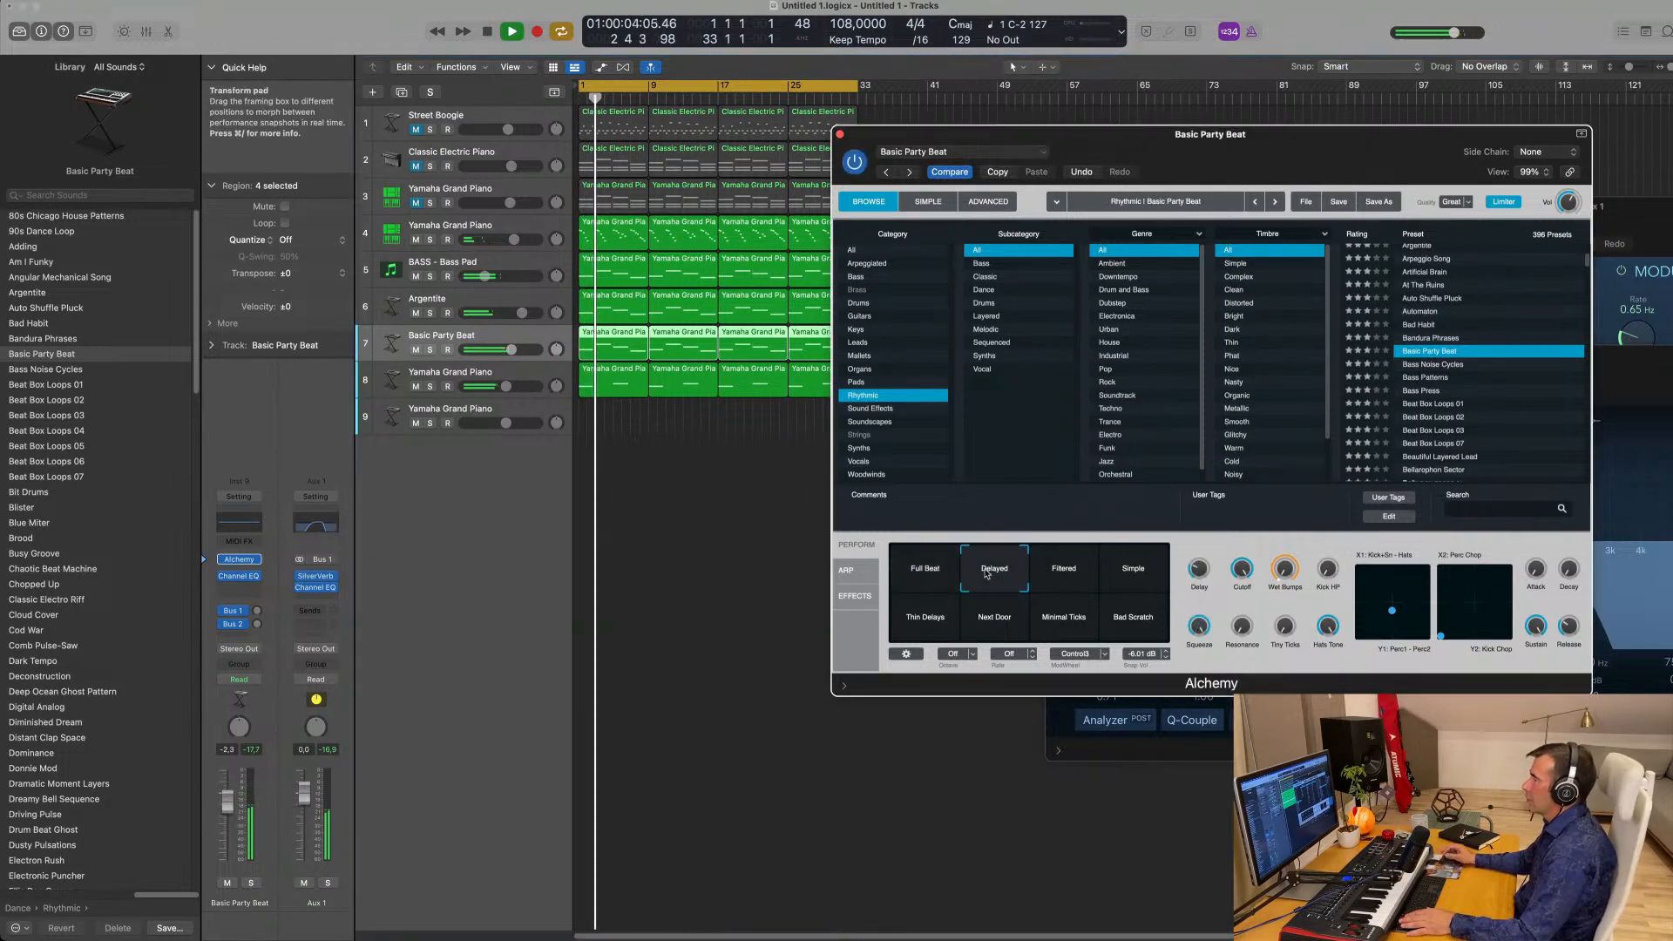
click(1080, 574)
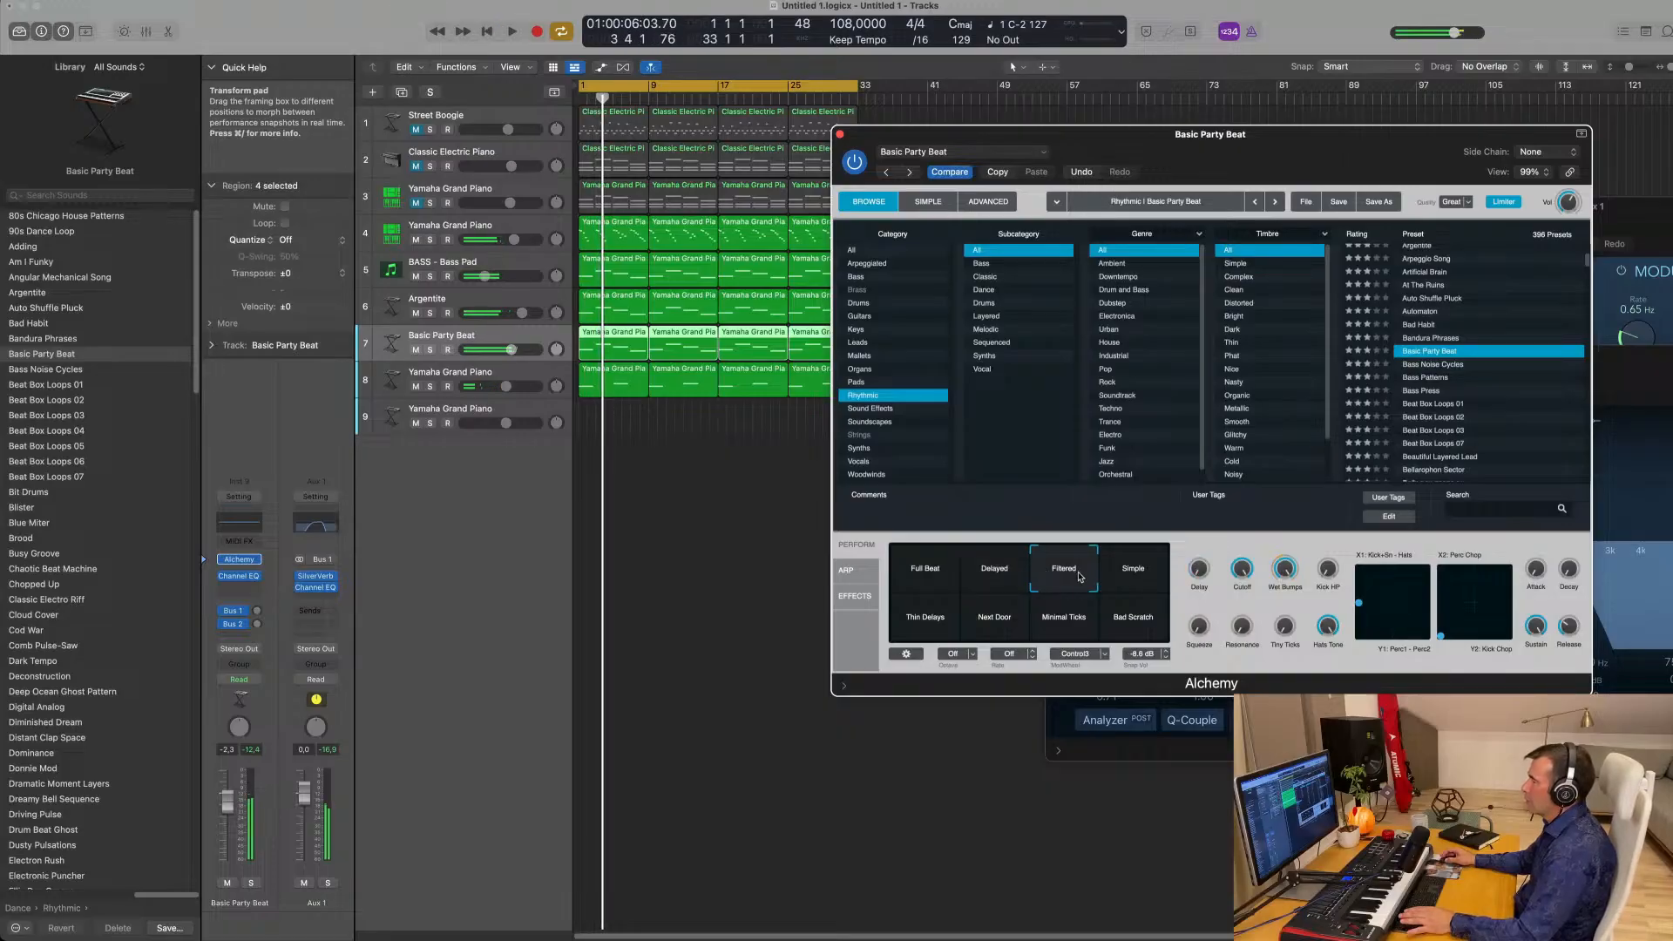
click(1138, 571)
click(937, 619)
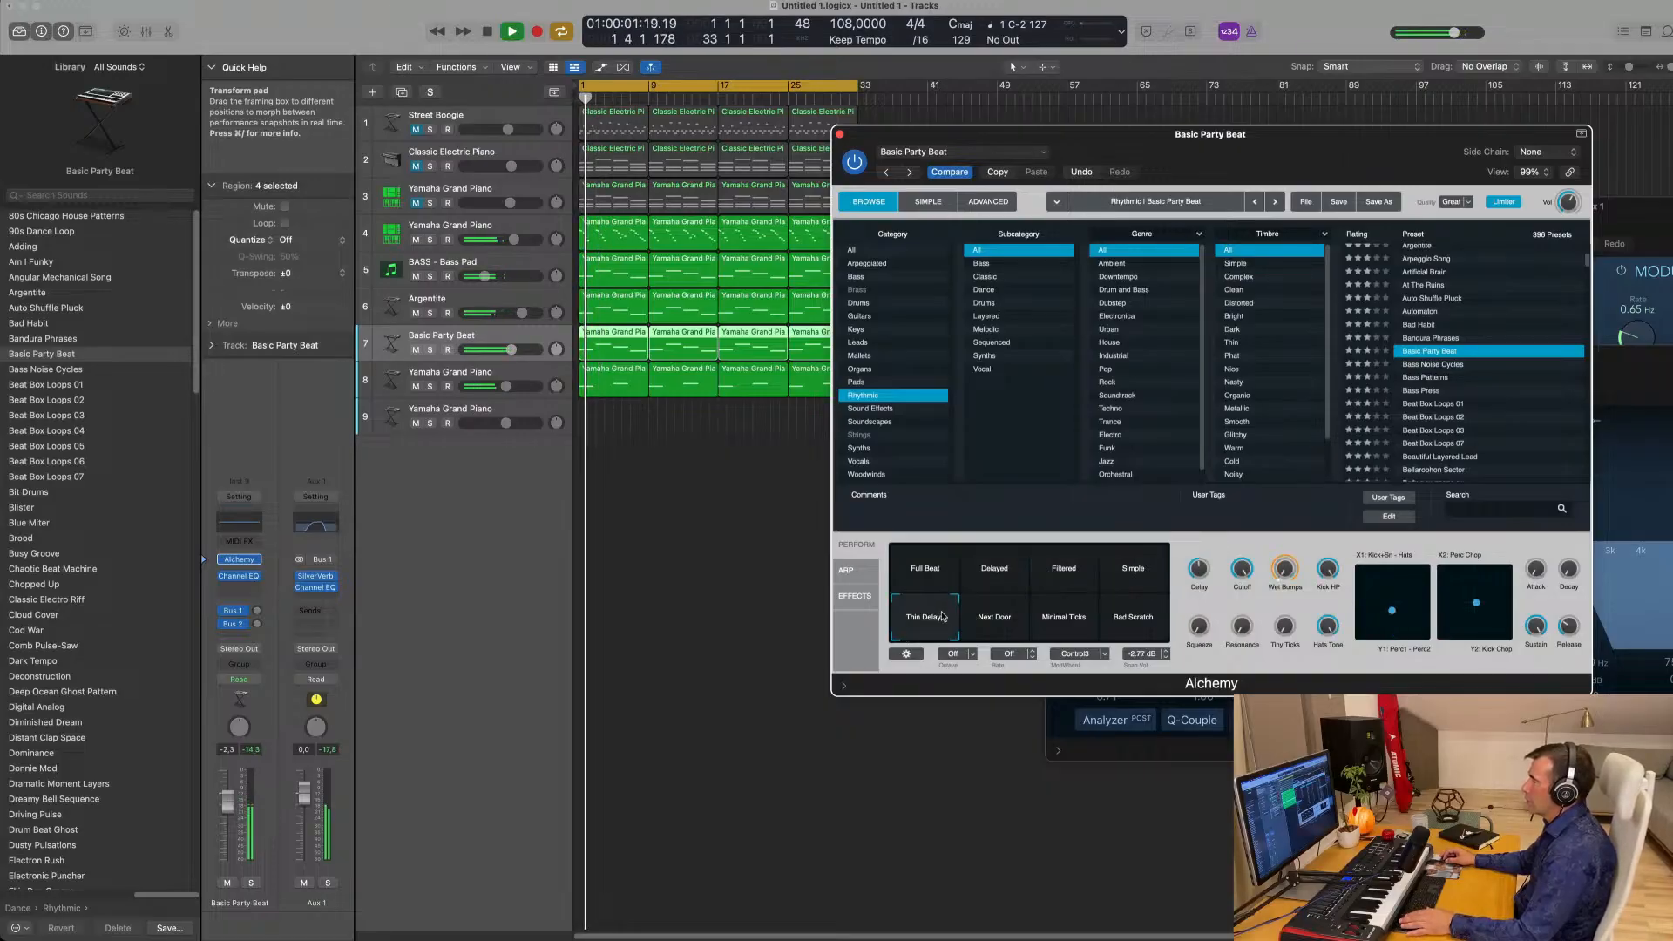
click(1001, 627)
key(space)
click(1064, 624)
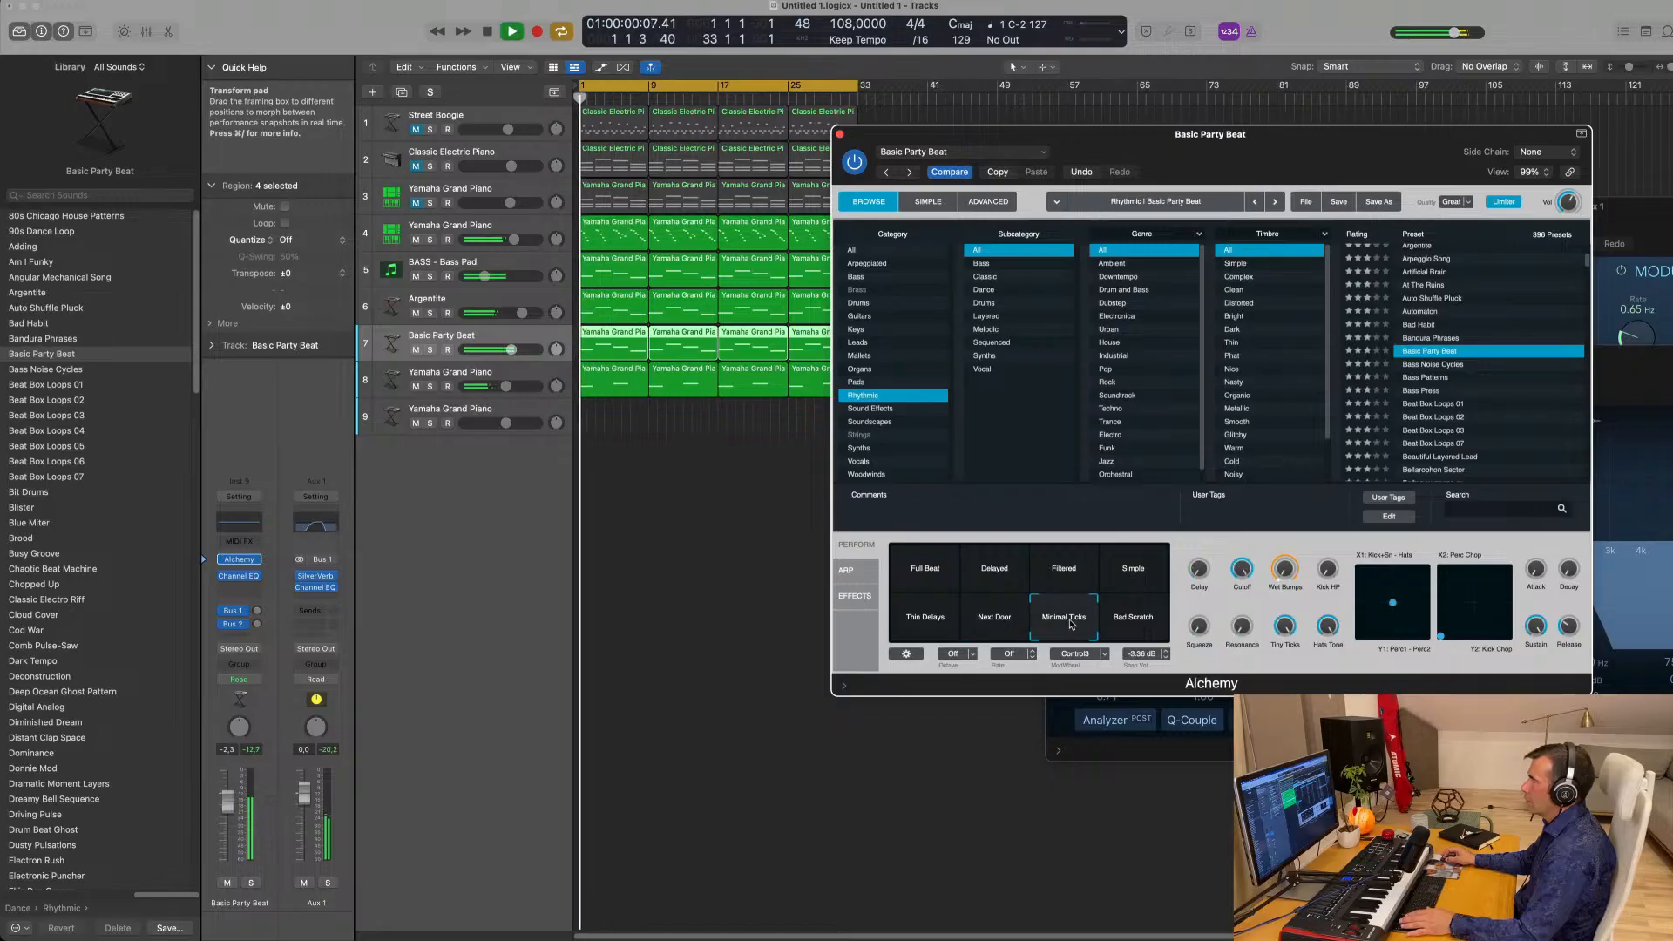
click(1138, 624)
click(920, 571)
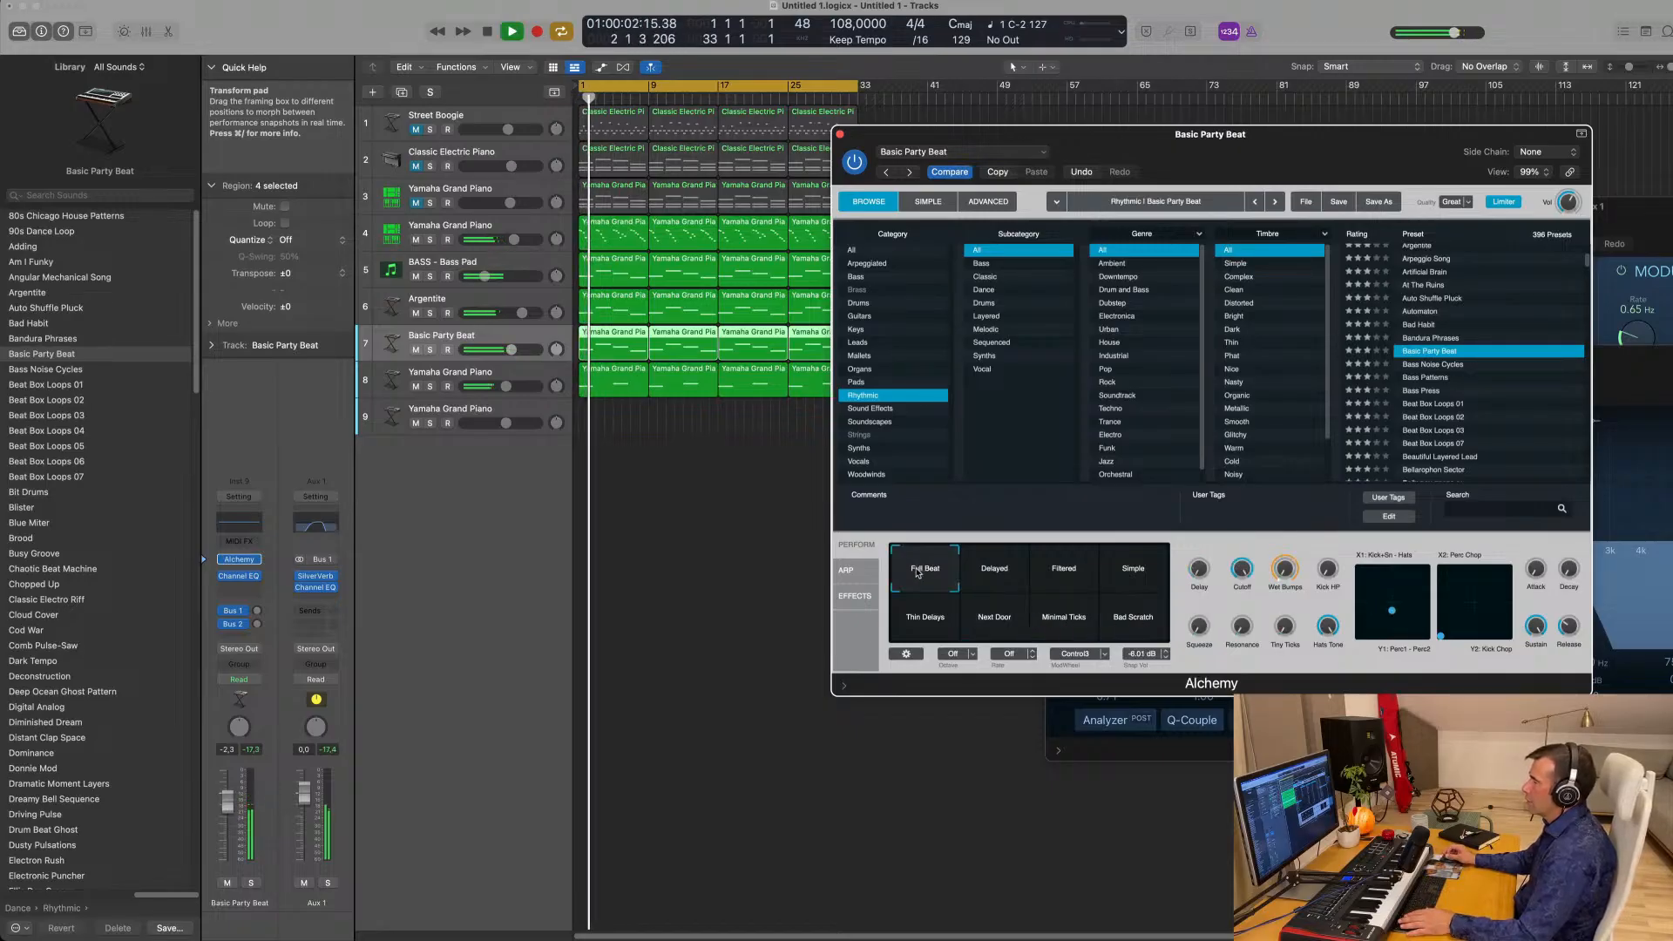
click(253, 883)
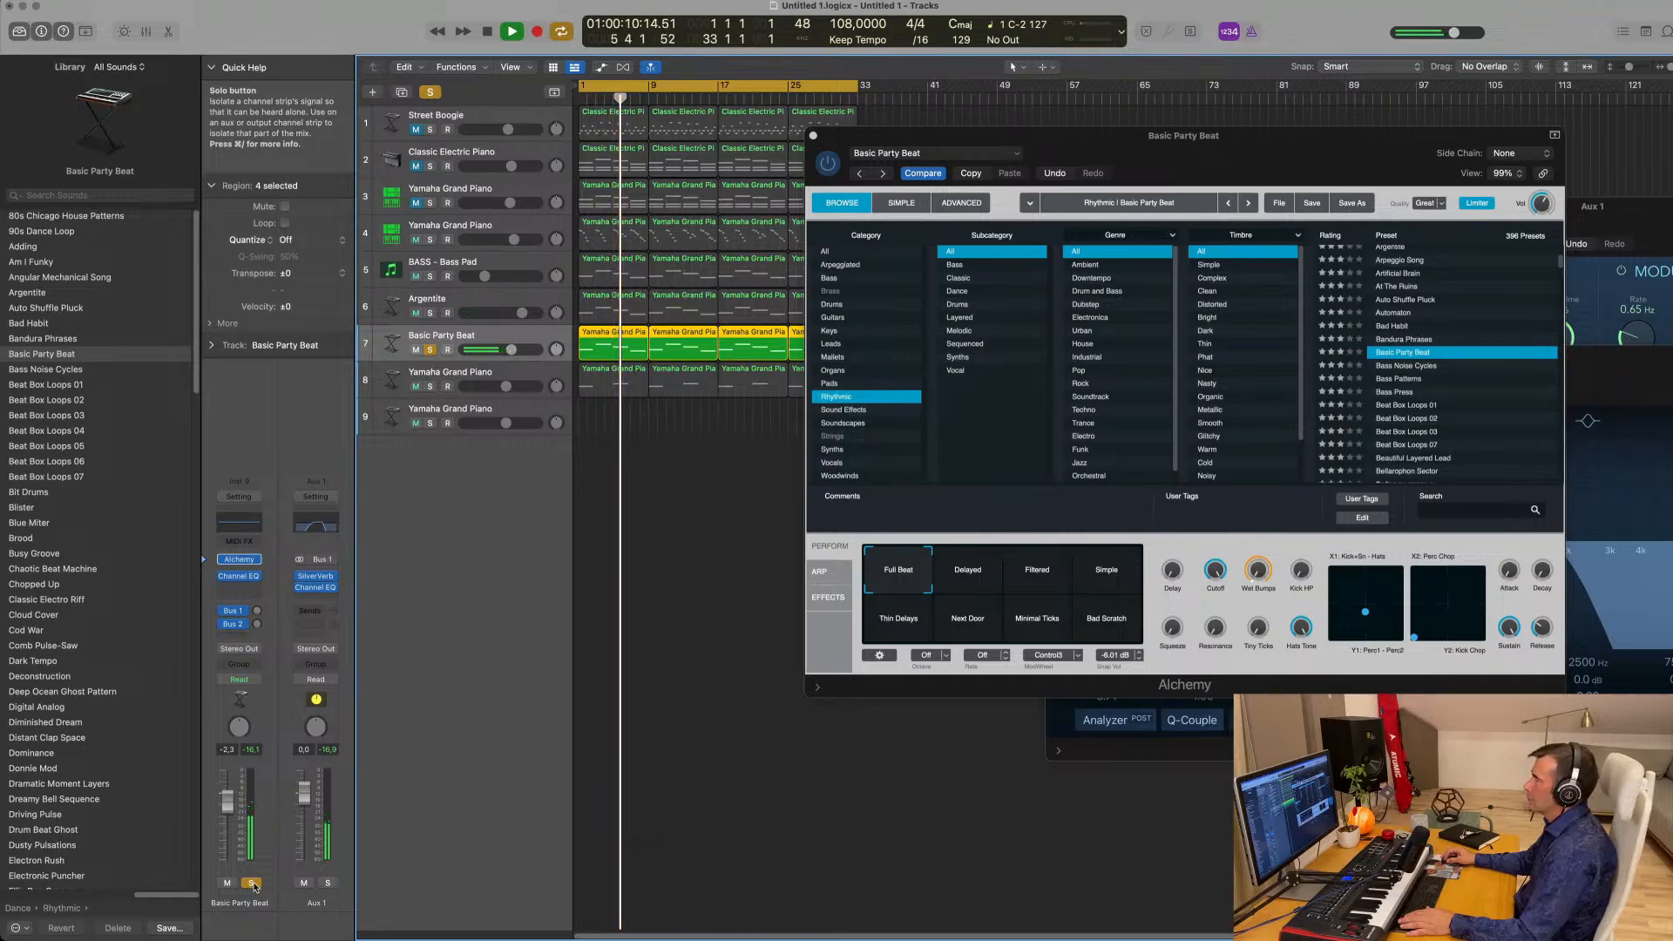
click(252, 883)
Try the Rhythmic presets Beat Box Loops 01, Beautiful Layered Lead, Bellarophon Sector and Bizarre Bits on track 7.
scroll(1339, 402, down, 1)
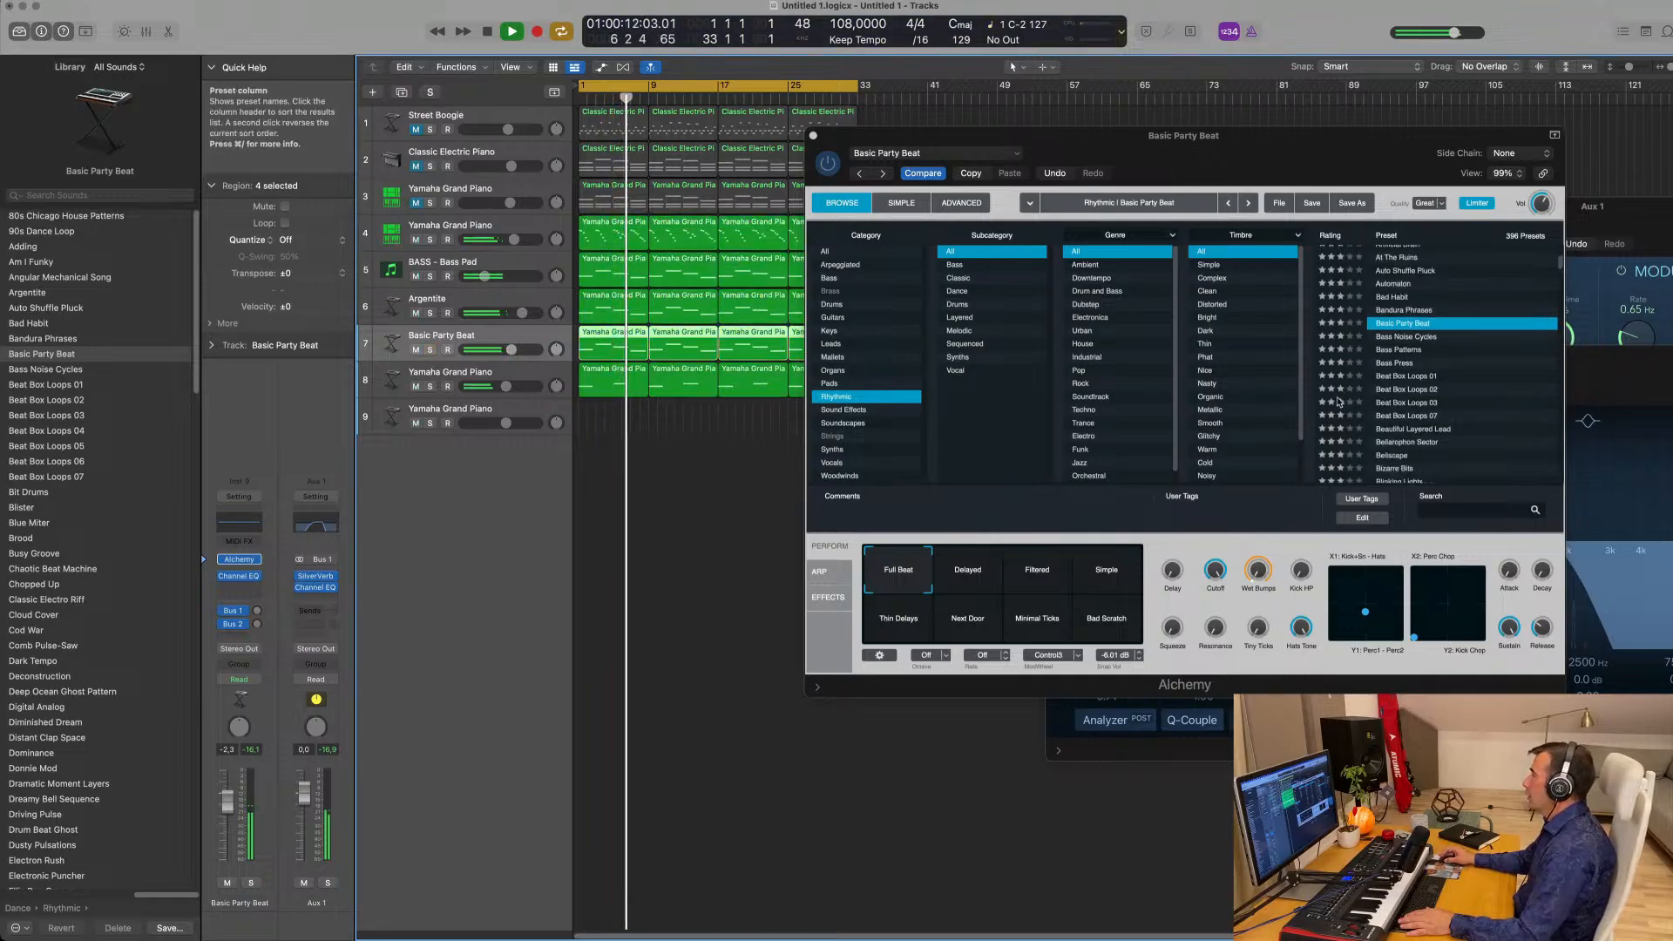
click(1423, 379)
click(1423, 378)
key(Return)
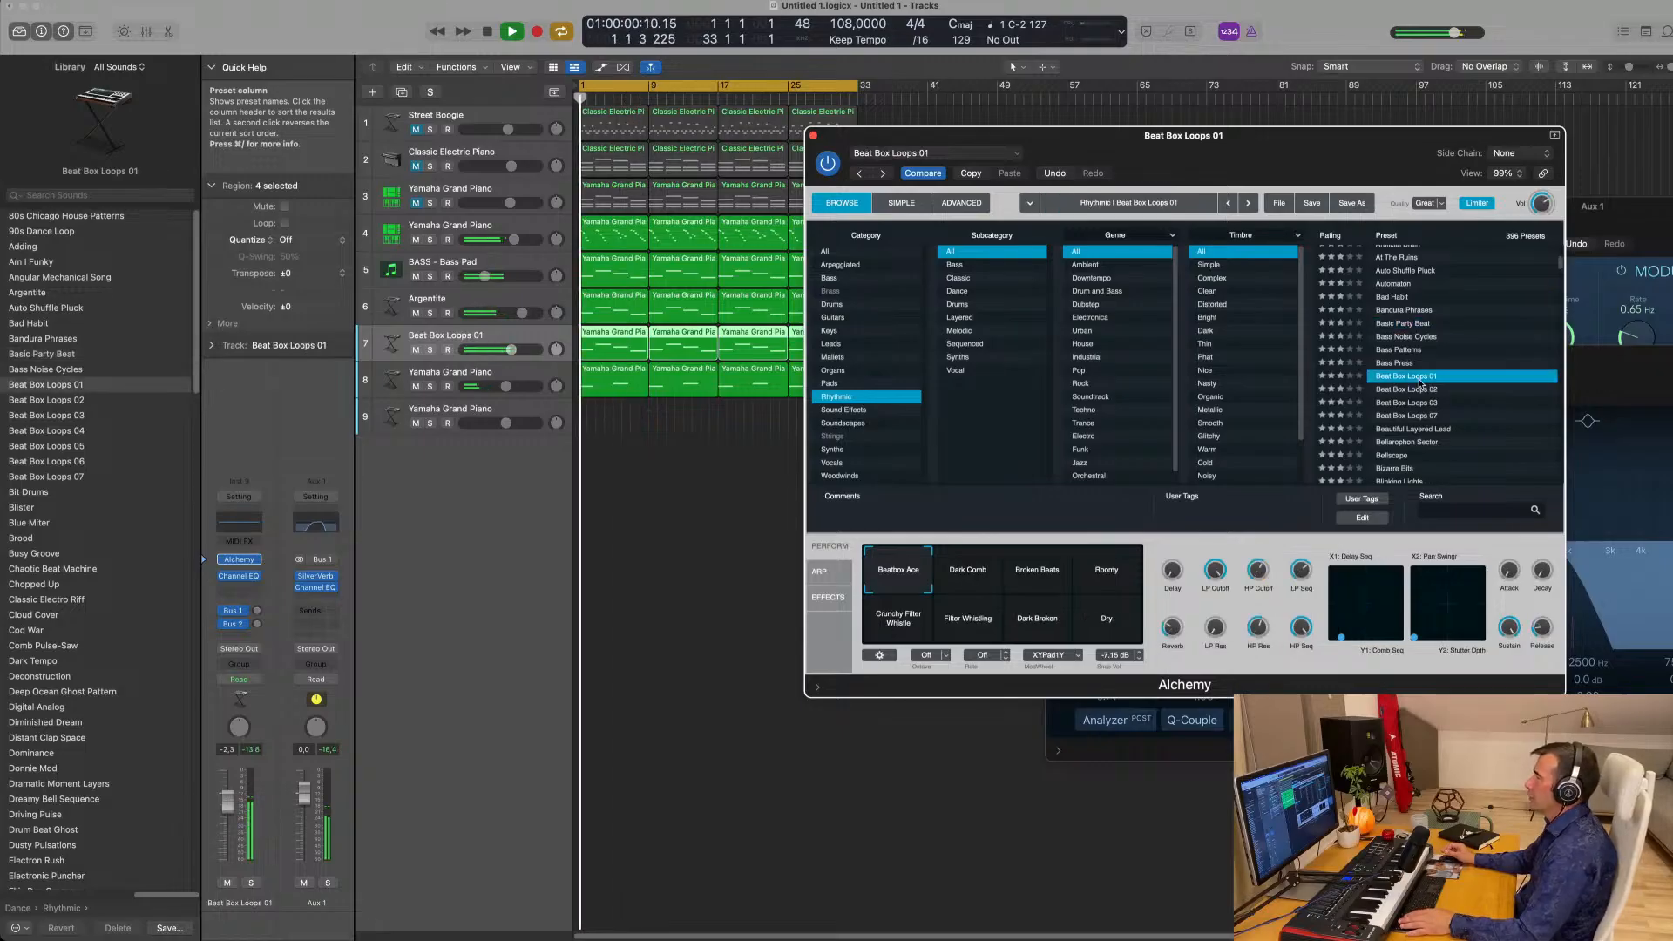
click(1429, 430)
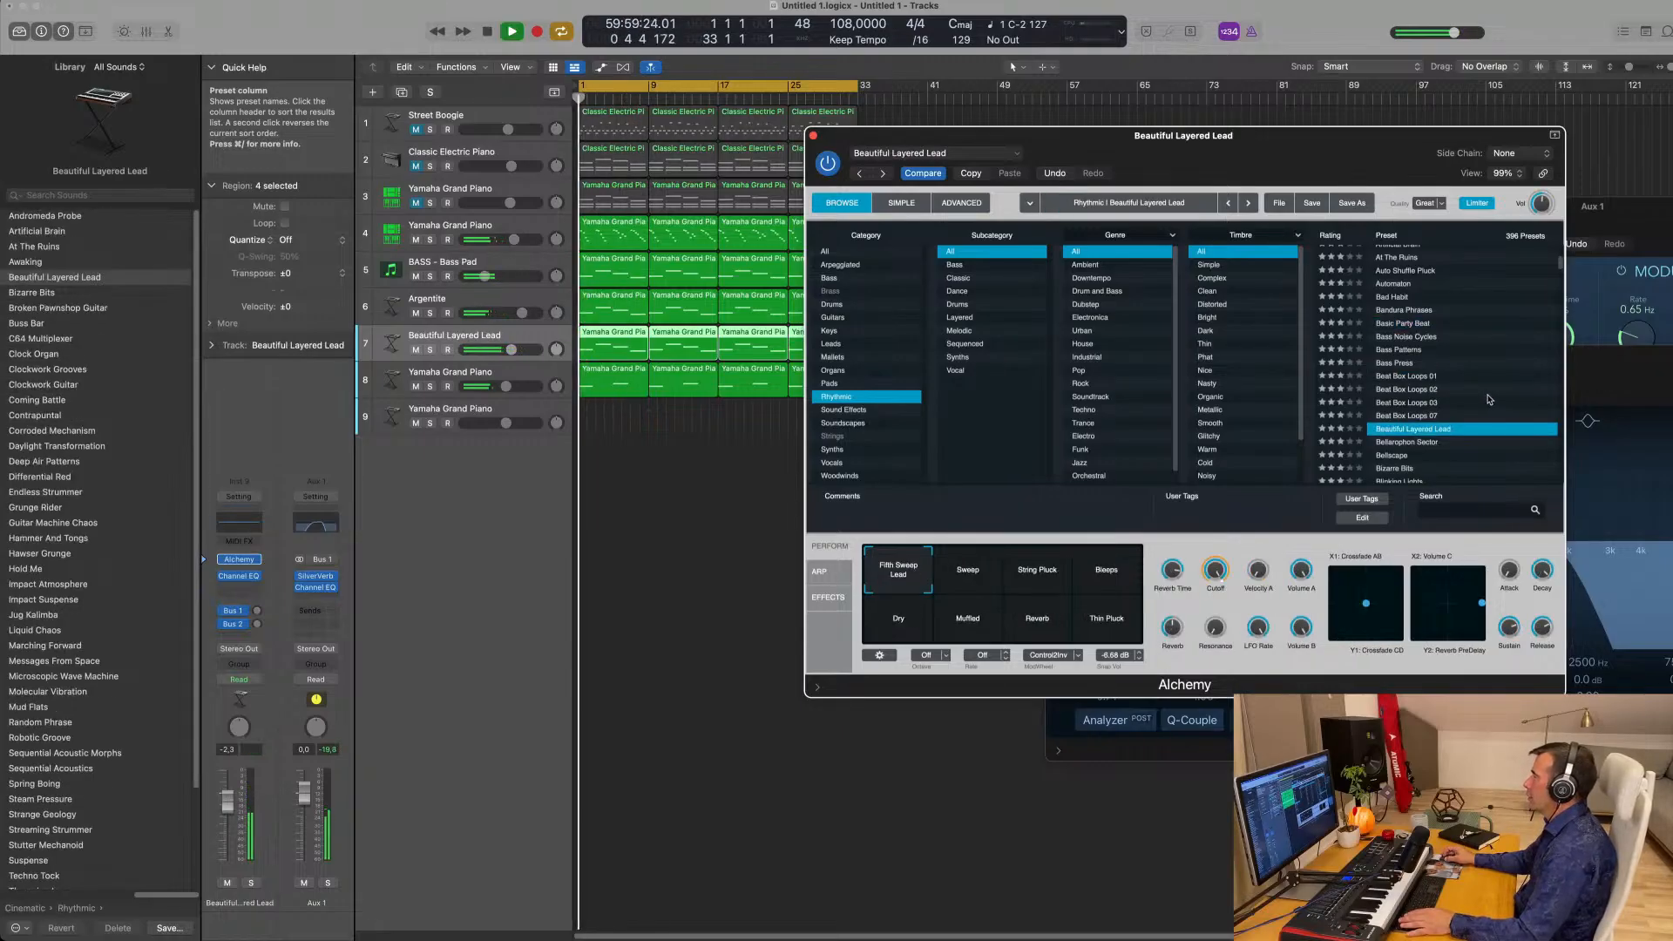
scroll(1489, 399, down, 2)
click(1419, 376)
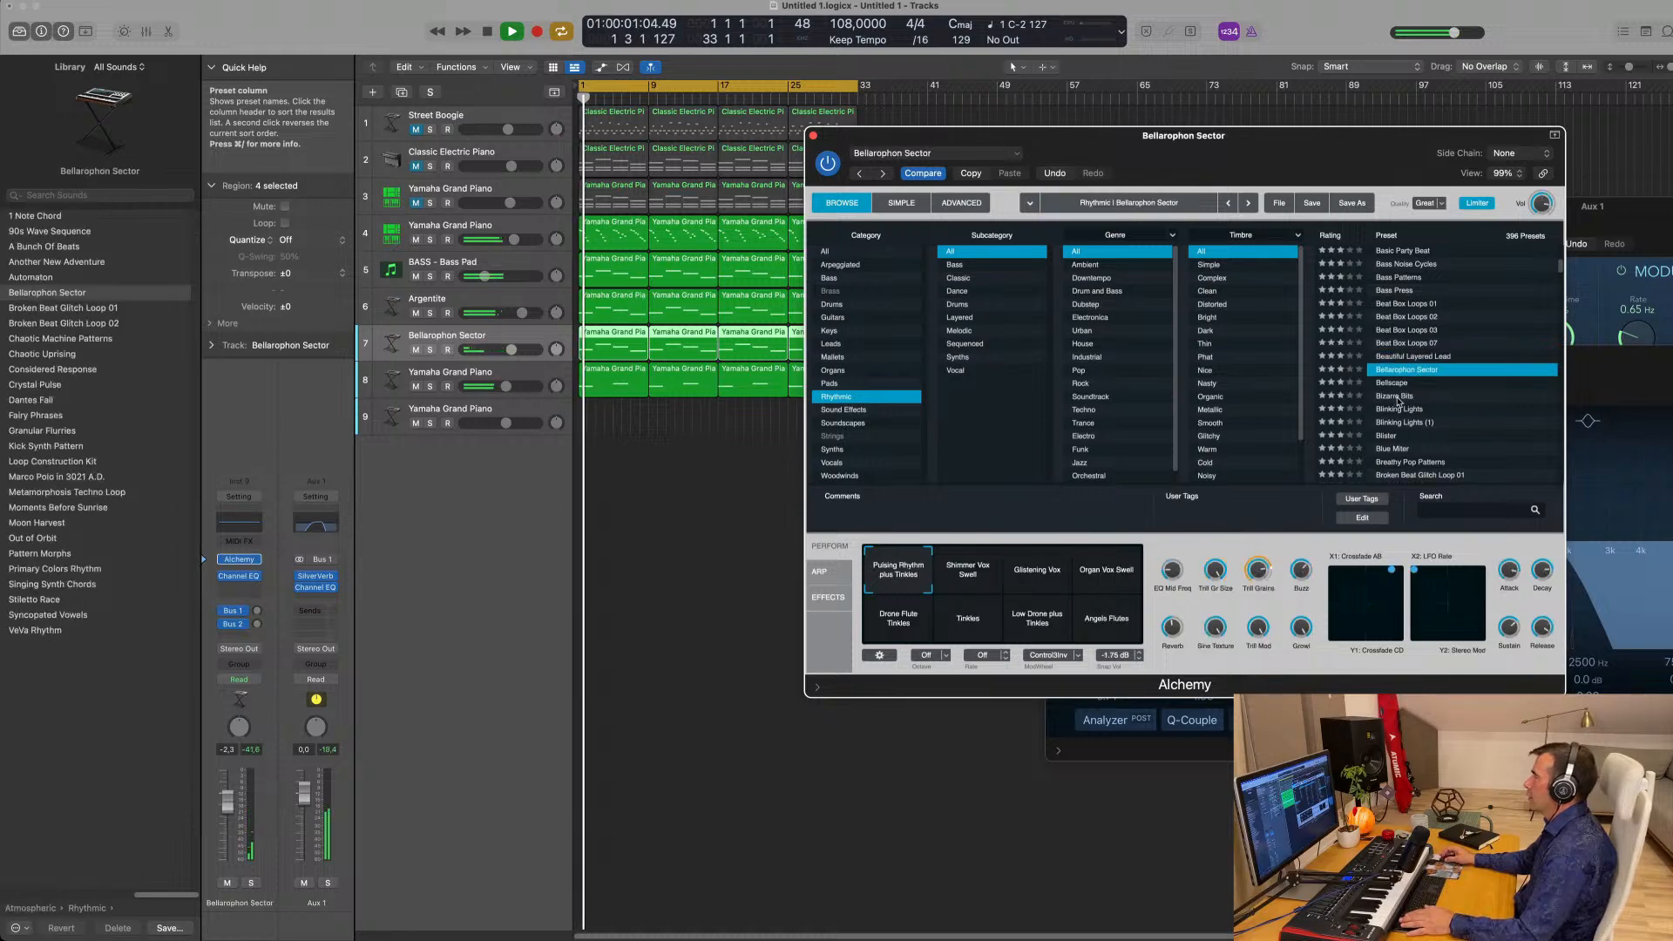
click(1398, 398)
scroll(1482, 371, down, 2)
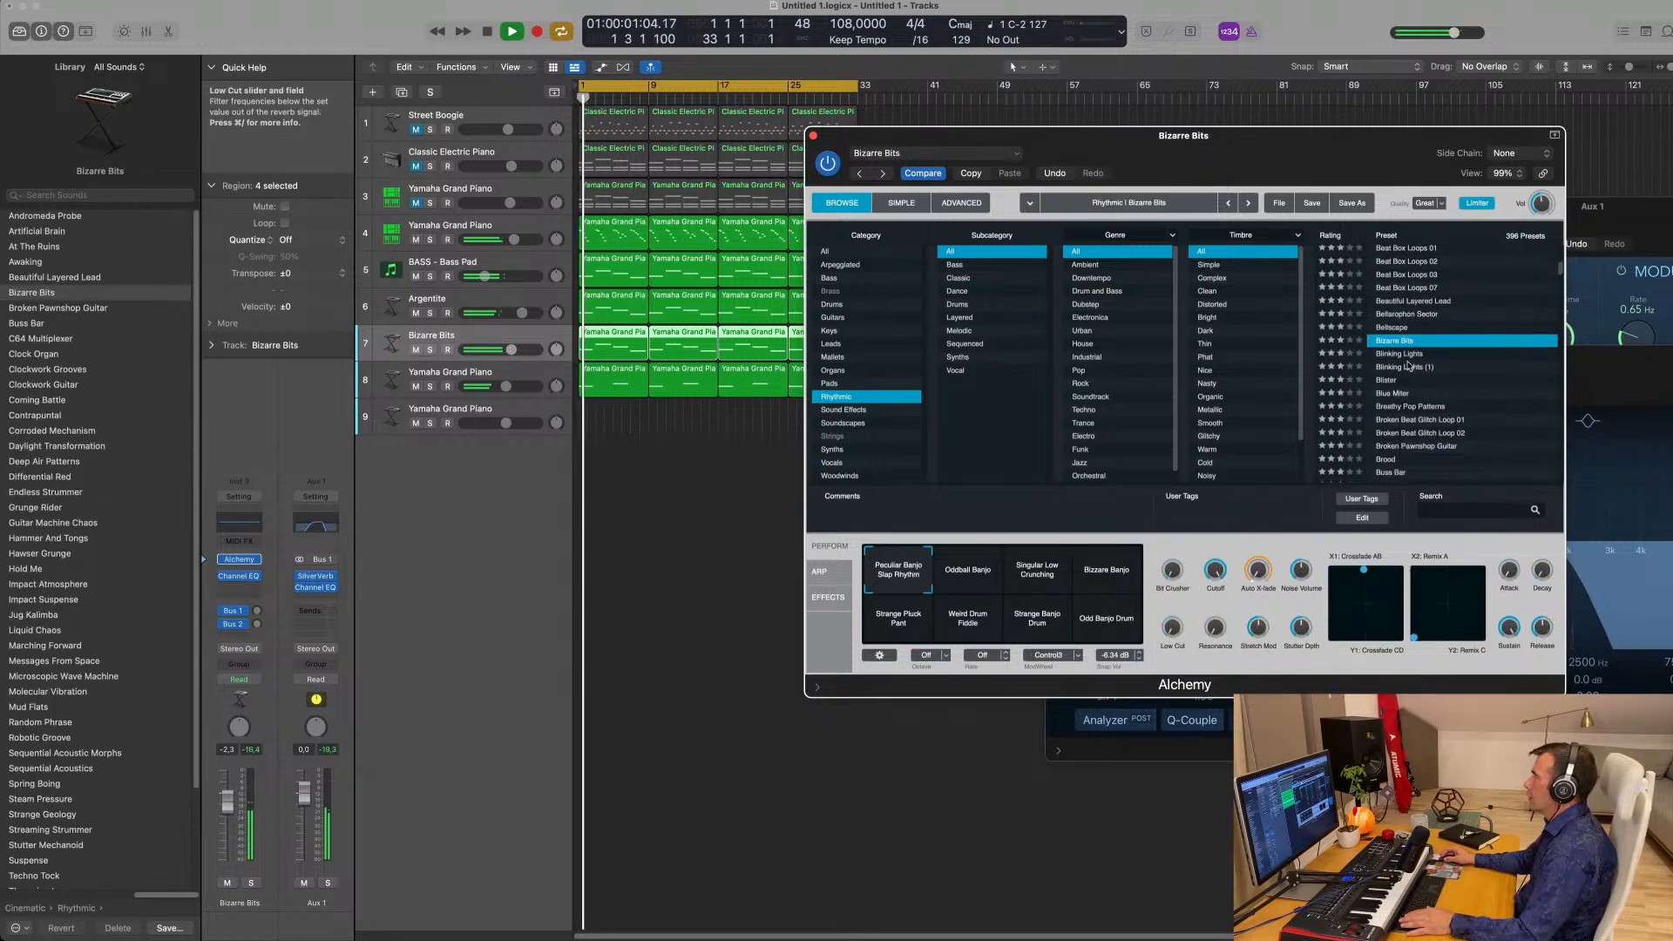
Audition Bizarre Bits' Oddball Banjo, Singular Low Crunching, Bizzare Banjo and Strange Pluck Pant snapshots.
click(974, 568)
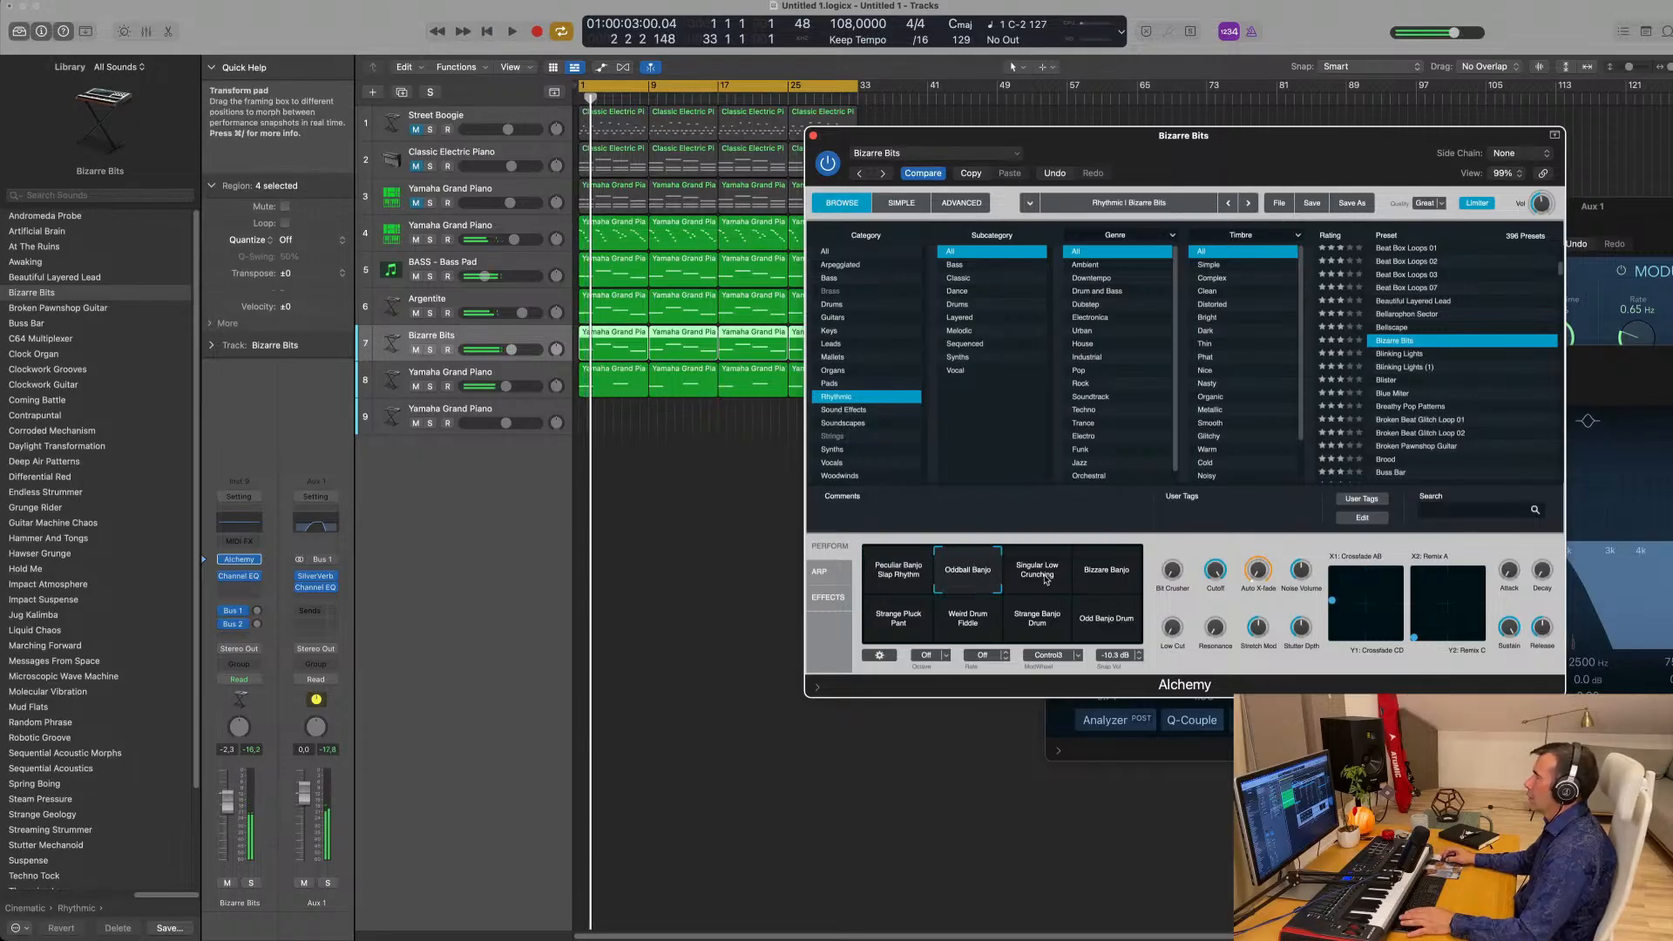
key(space)
click(1046, 575)
click(1111, 577)
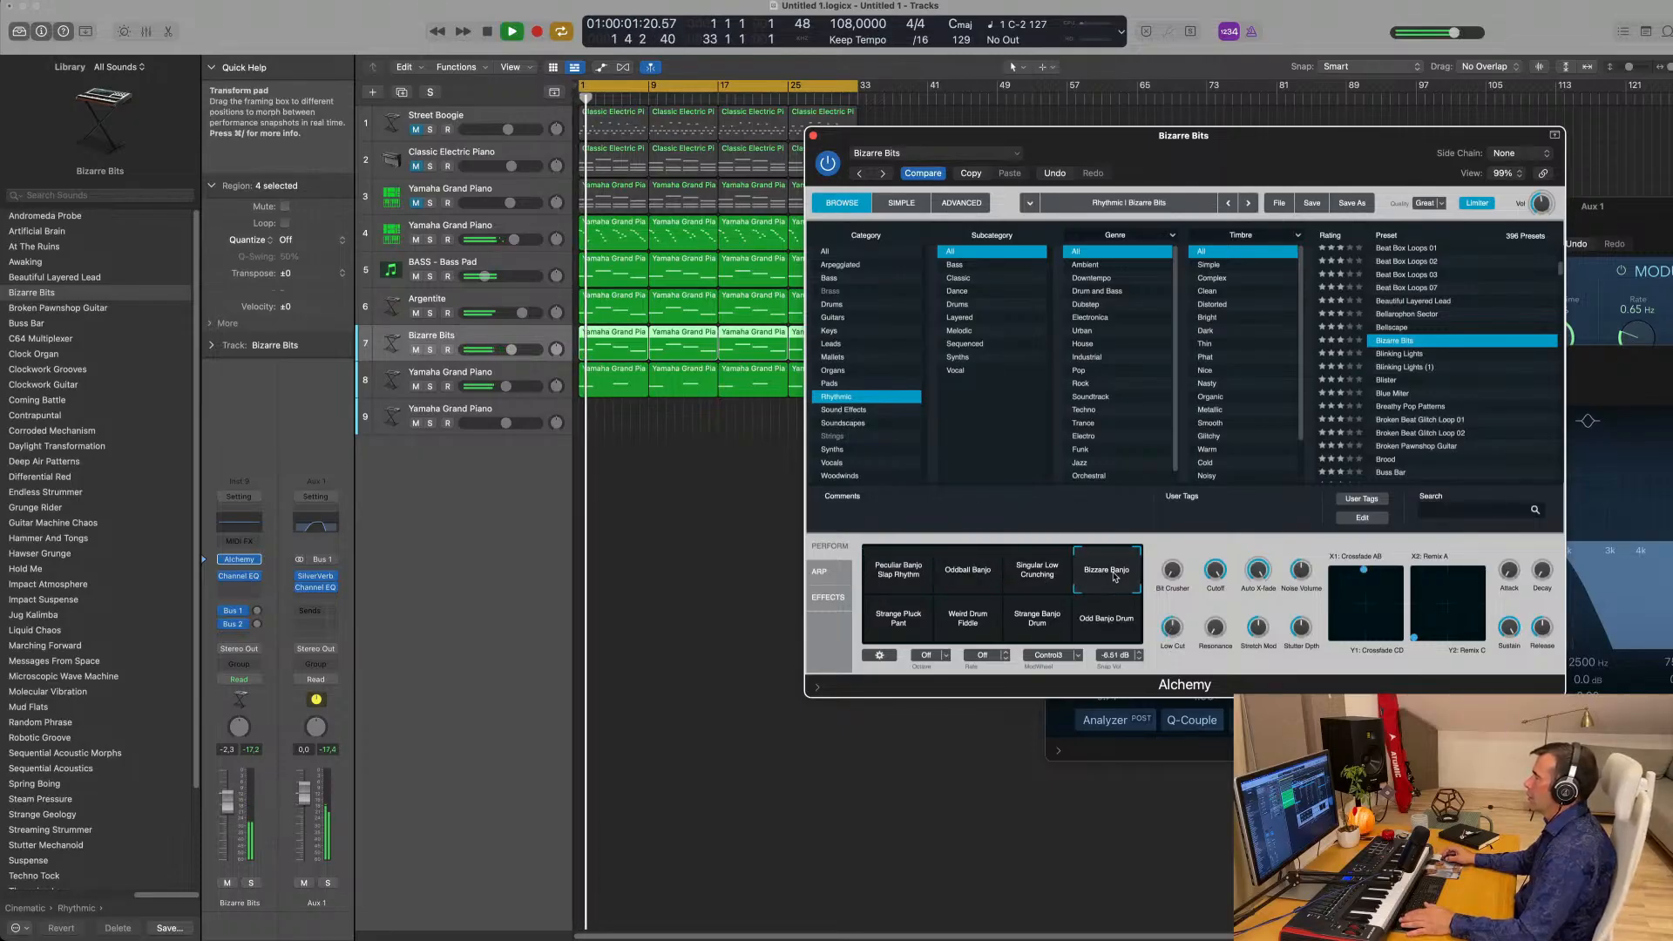
click(893, 622)
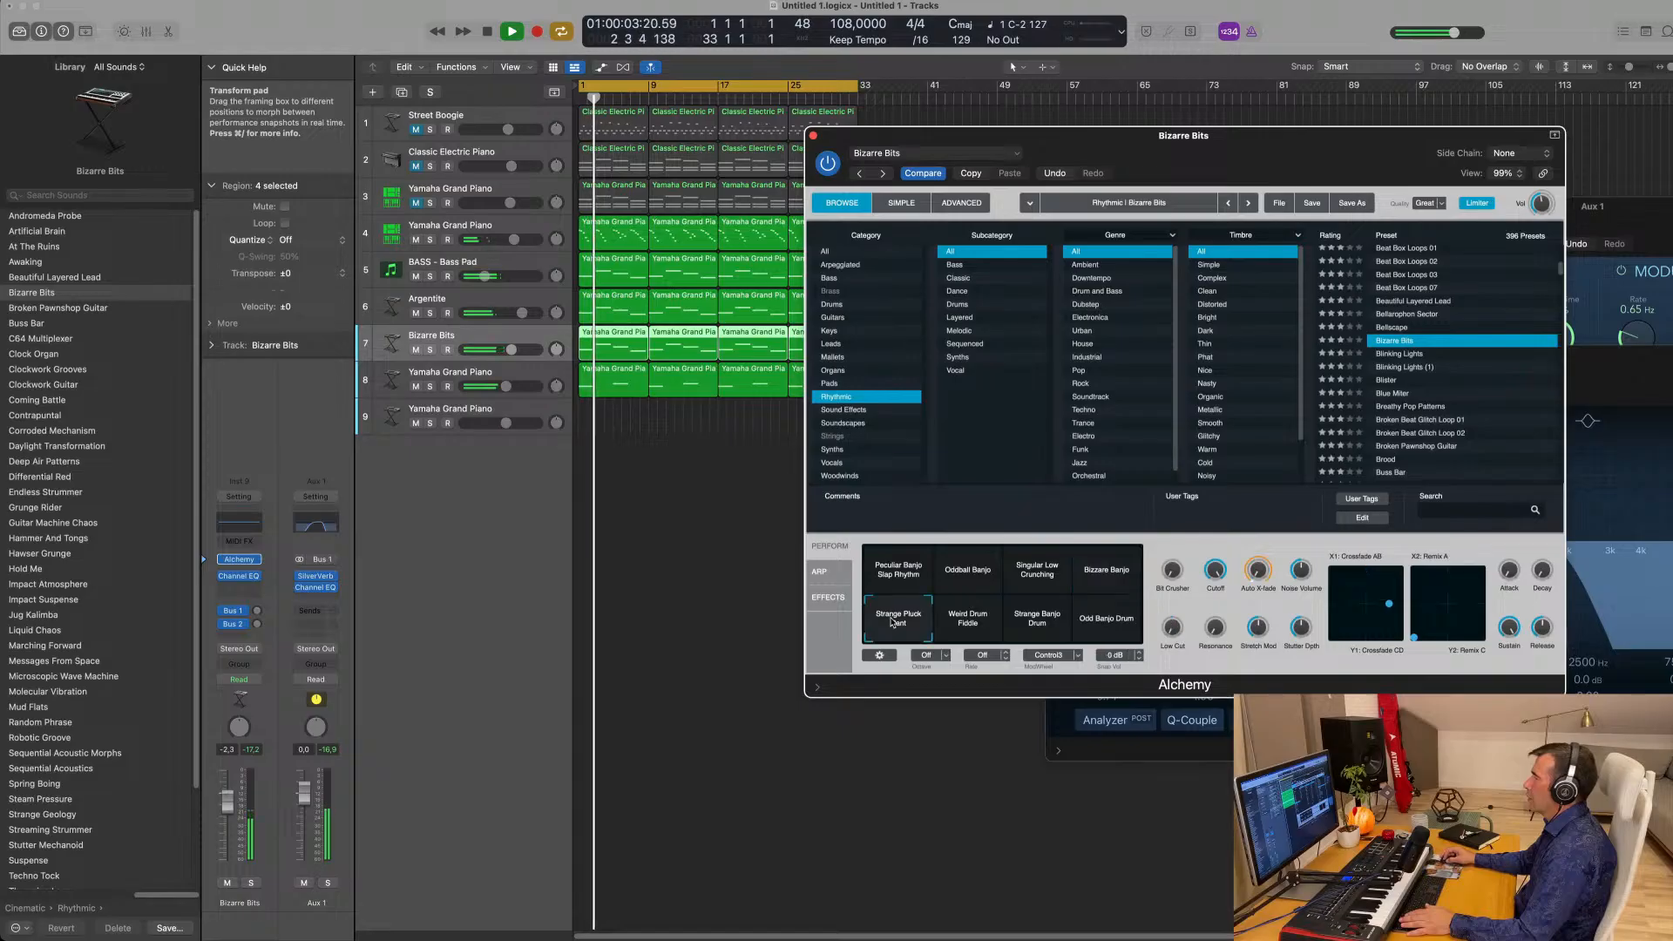
Try the Blinking Lights preset, replace it with Broken Beat Glitch Loop 01 and restart playback.
click(1400, 354)
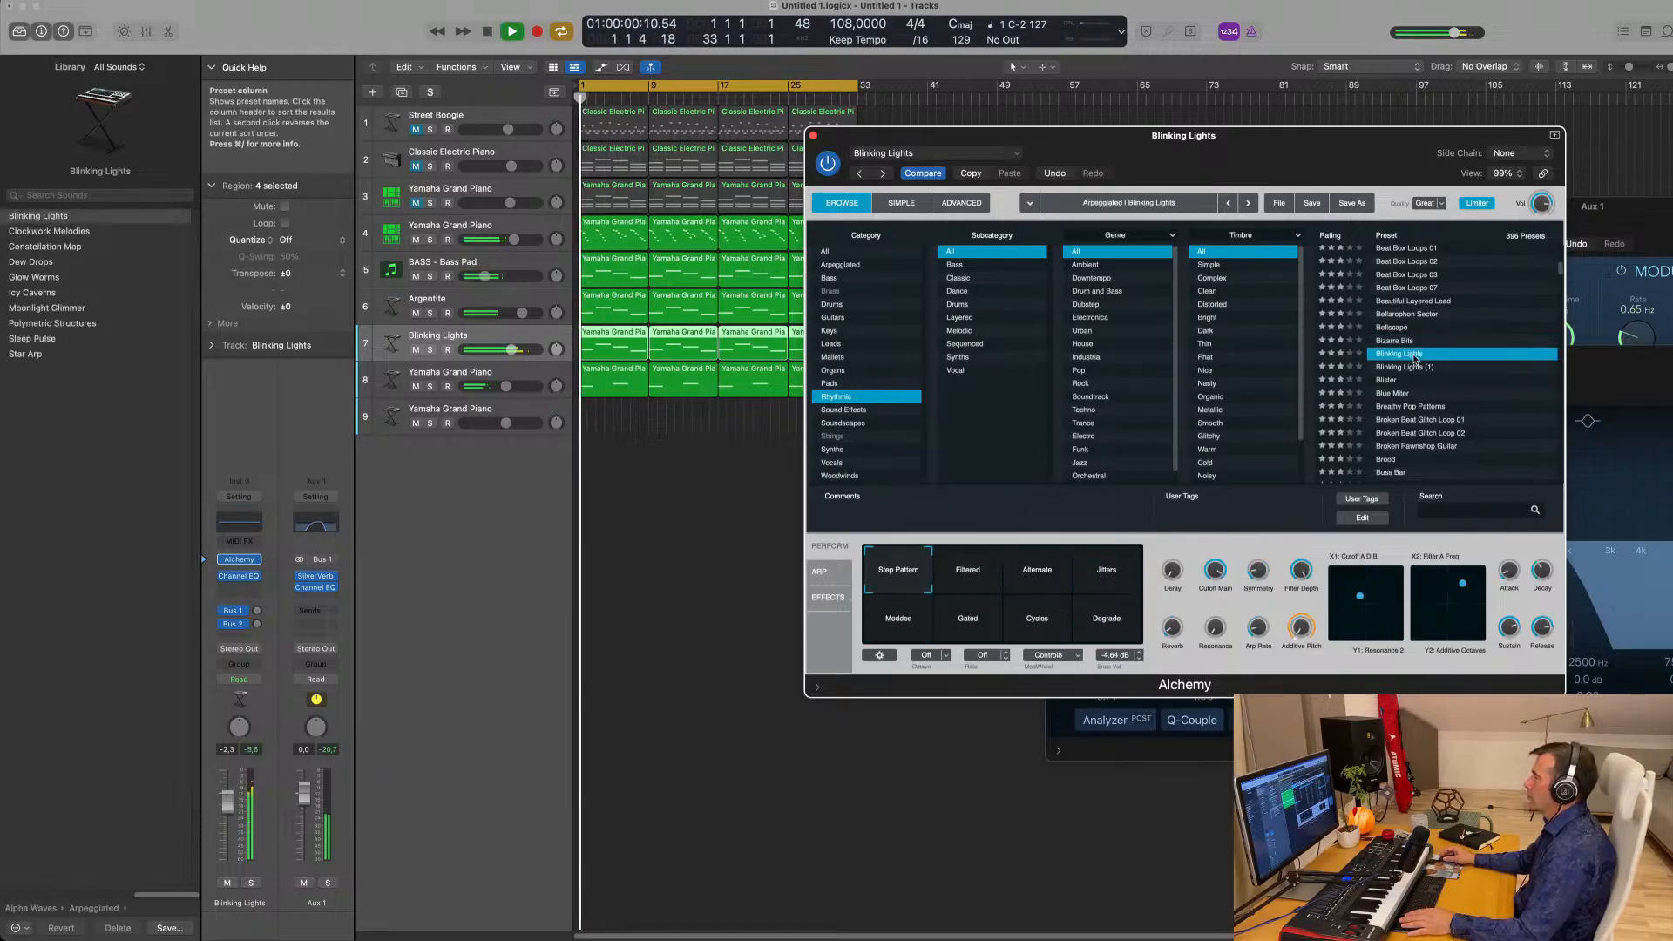
scroll(1416, 358, down, 3)
click(1418, 372)
key(space)
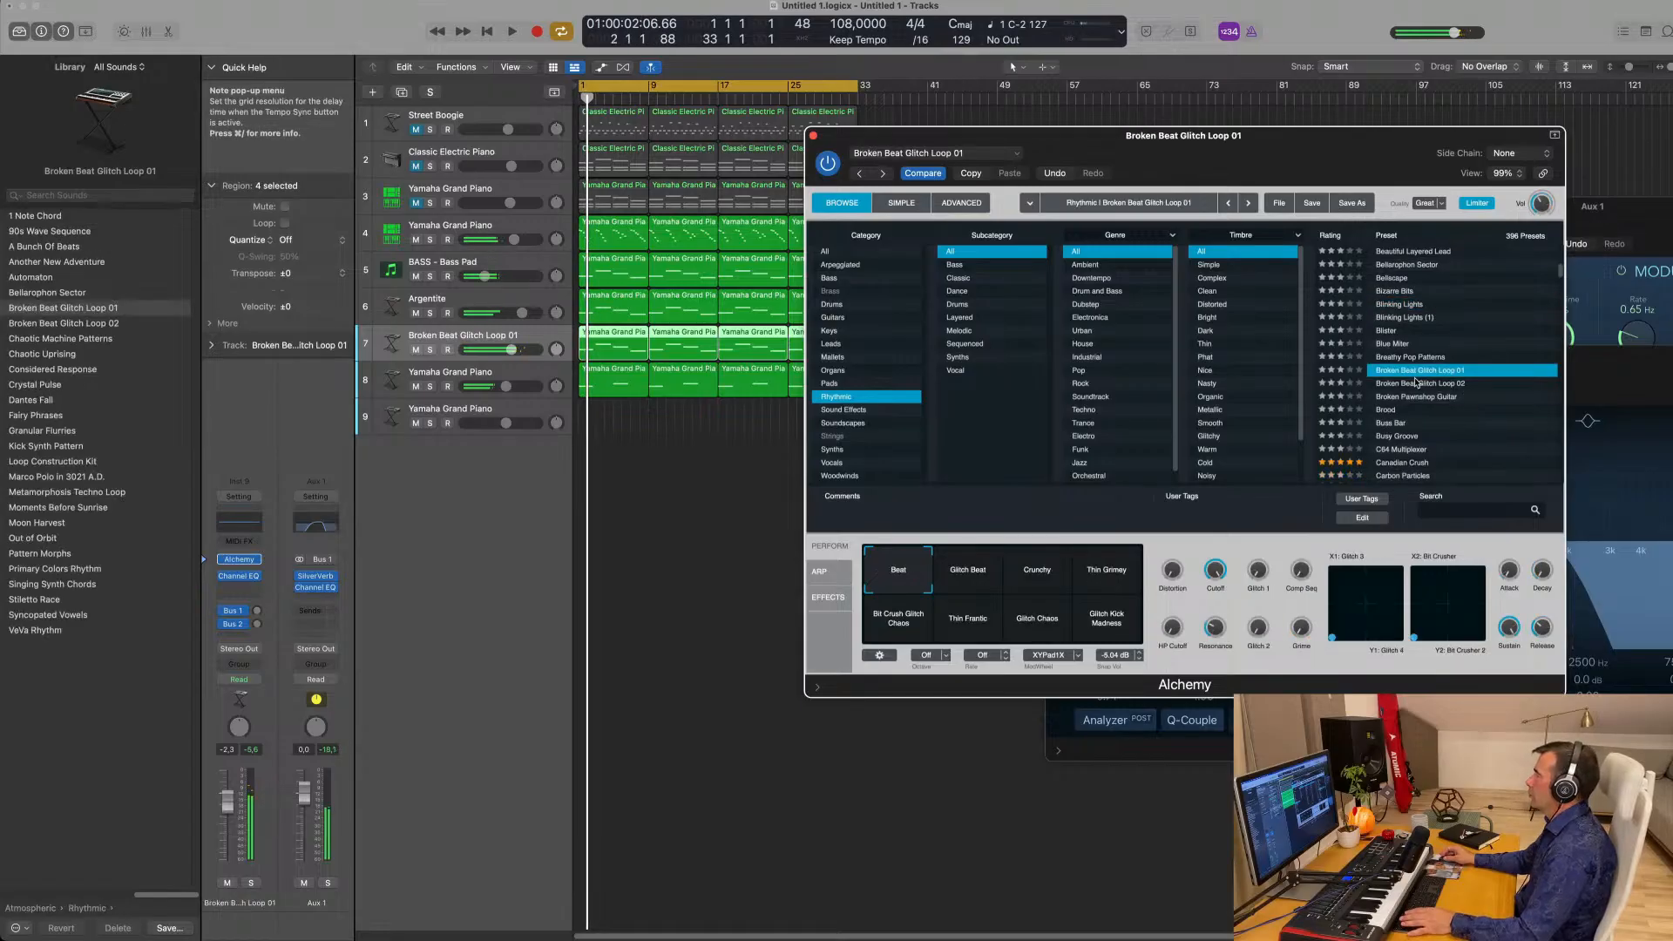
key(space)
scroll(1412, 401, down, 2)
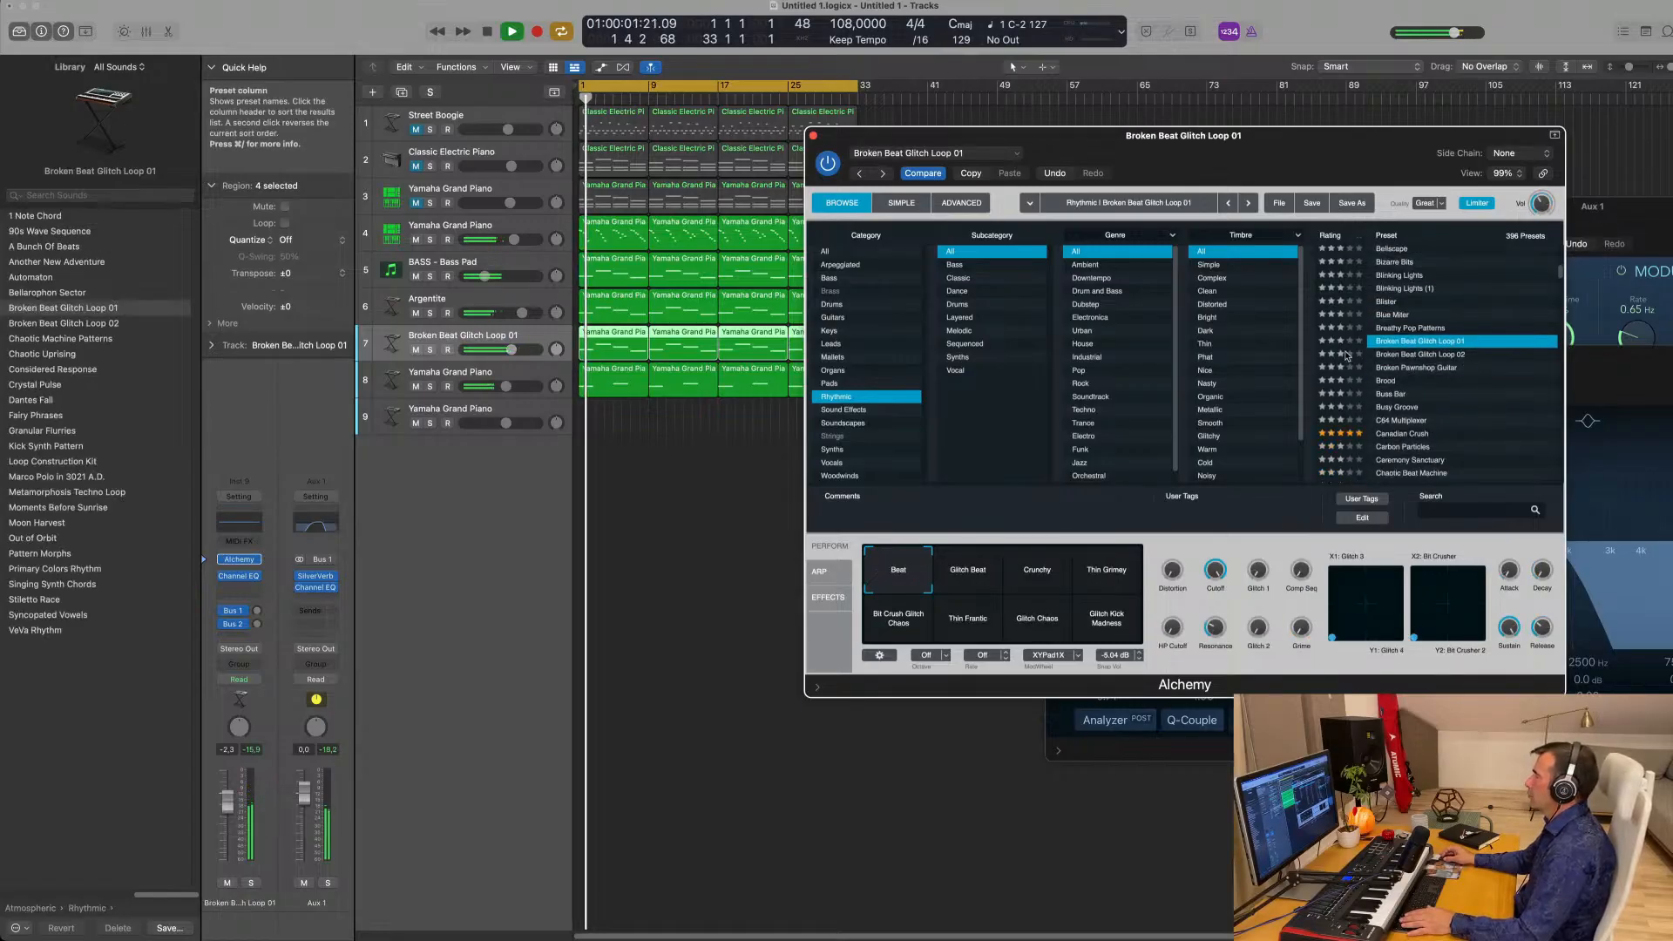
Audition the Glitch Beat, Crunchy and Thin Grimey snapshots of Broken Beat Glitch Loop 01, and return to Beat.
click(970, 575)
click(1063, 573)
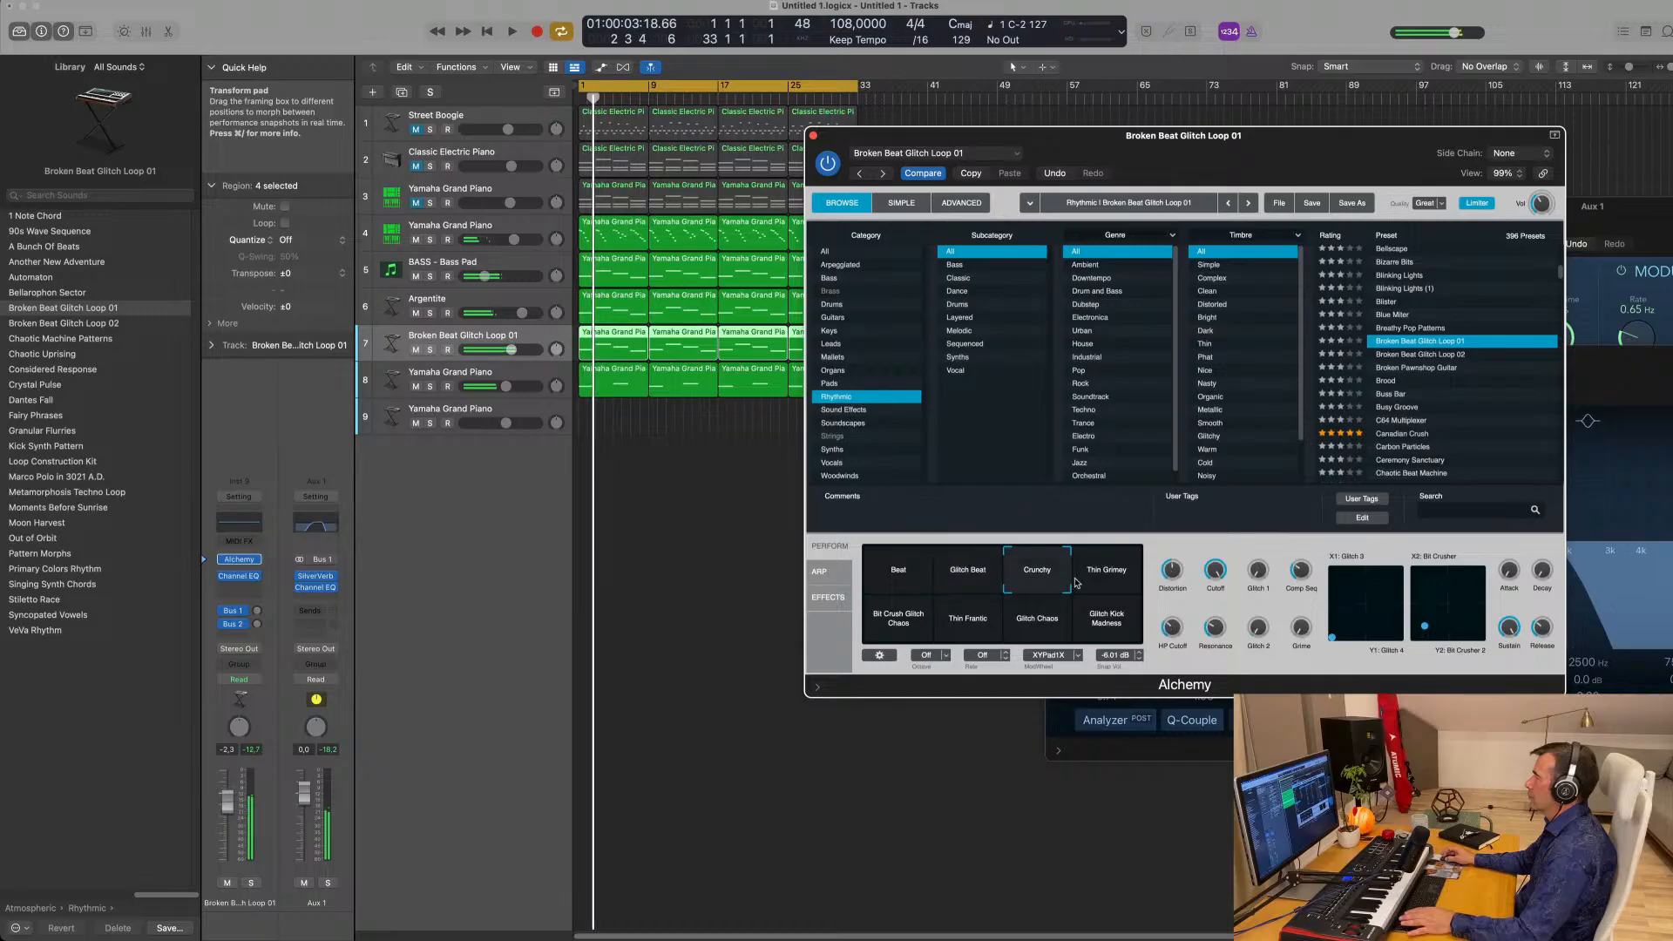
click(1101, 578)
click(911, 577)
key(space)
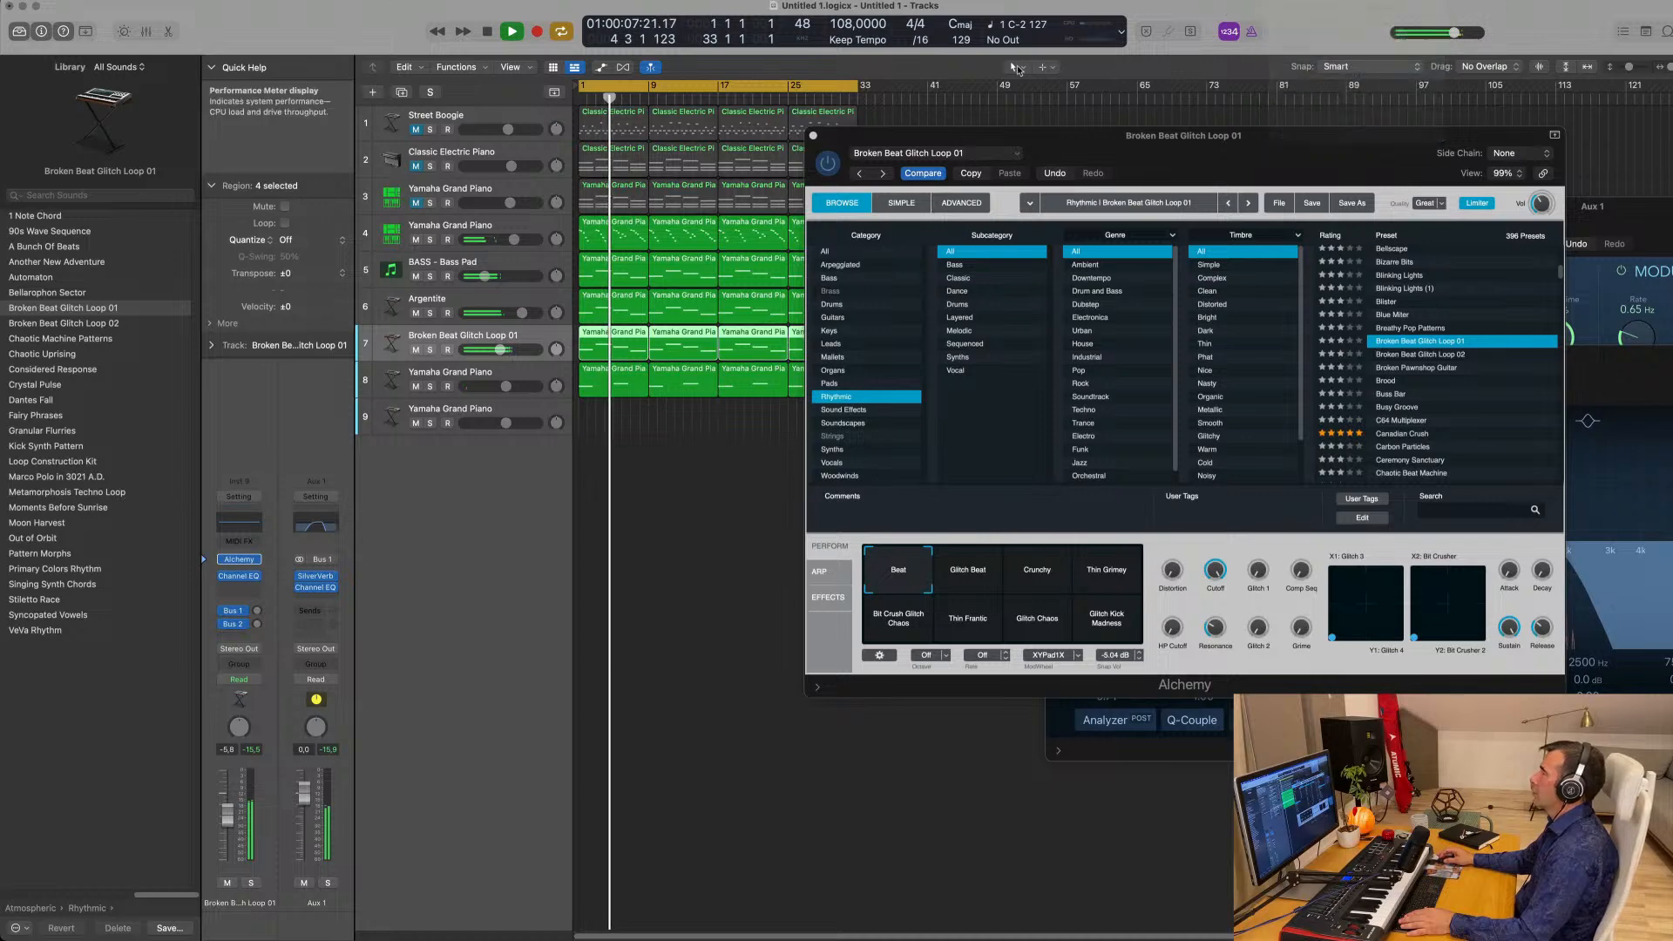
Close the Alchemy, equalizer and delay plug-in windows covering the arrangement.
drag(1061, 154, 885, 284)
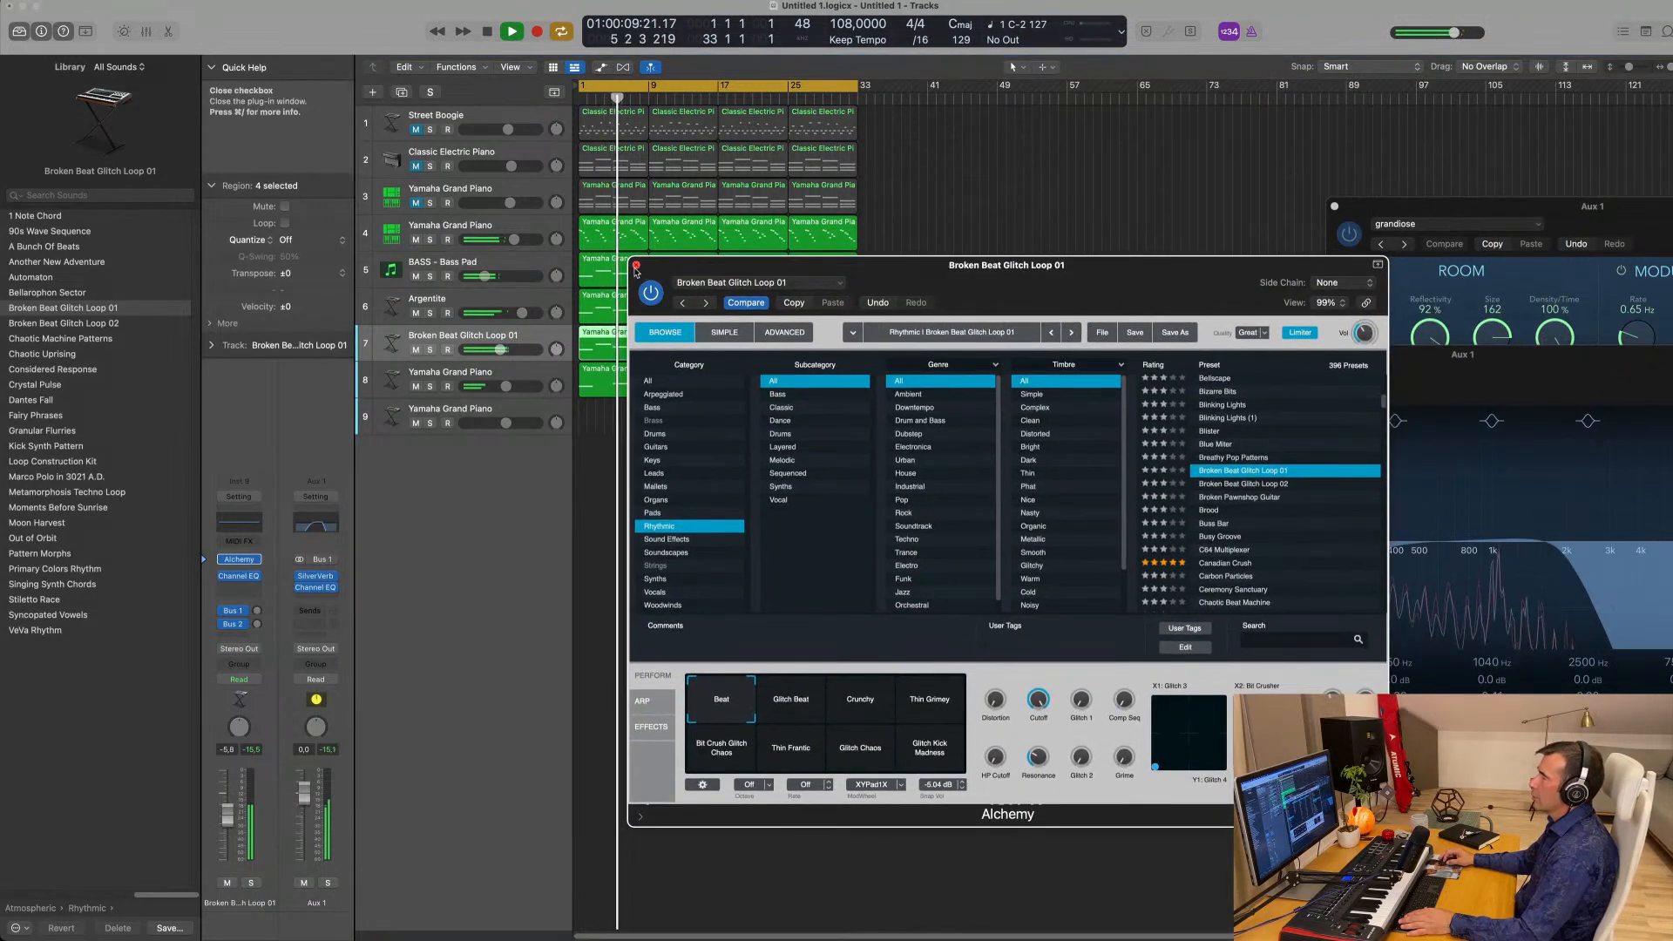
key(super+w)
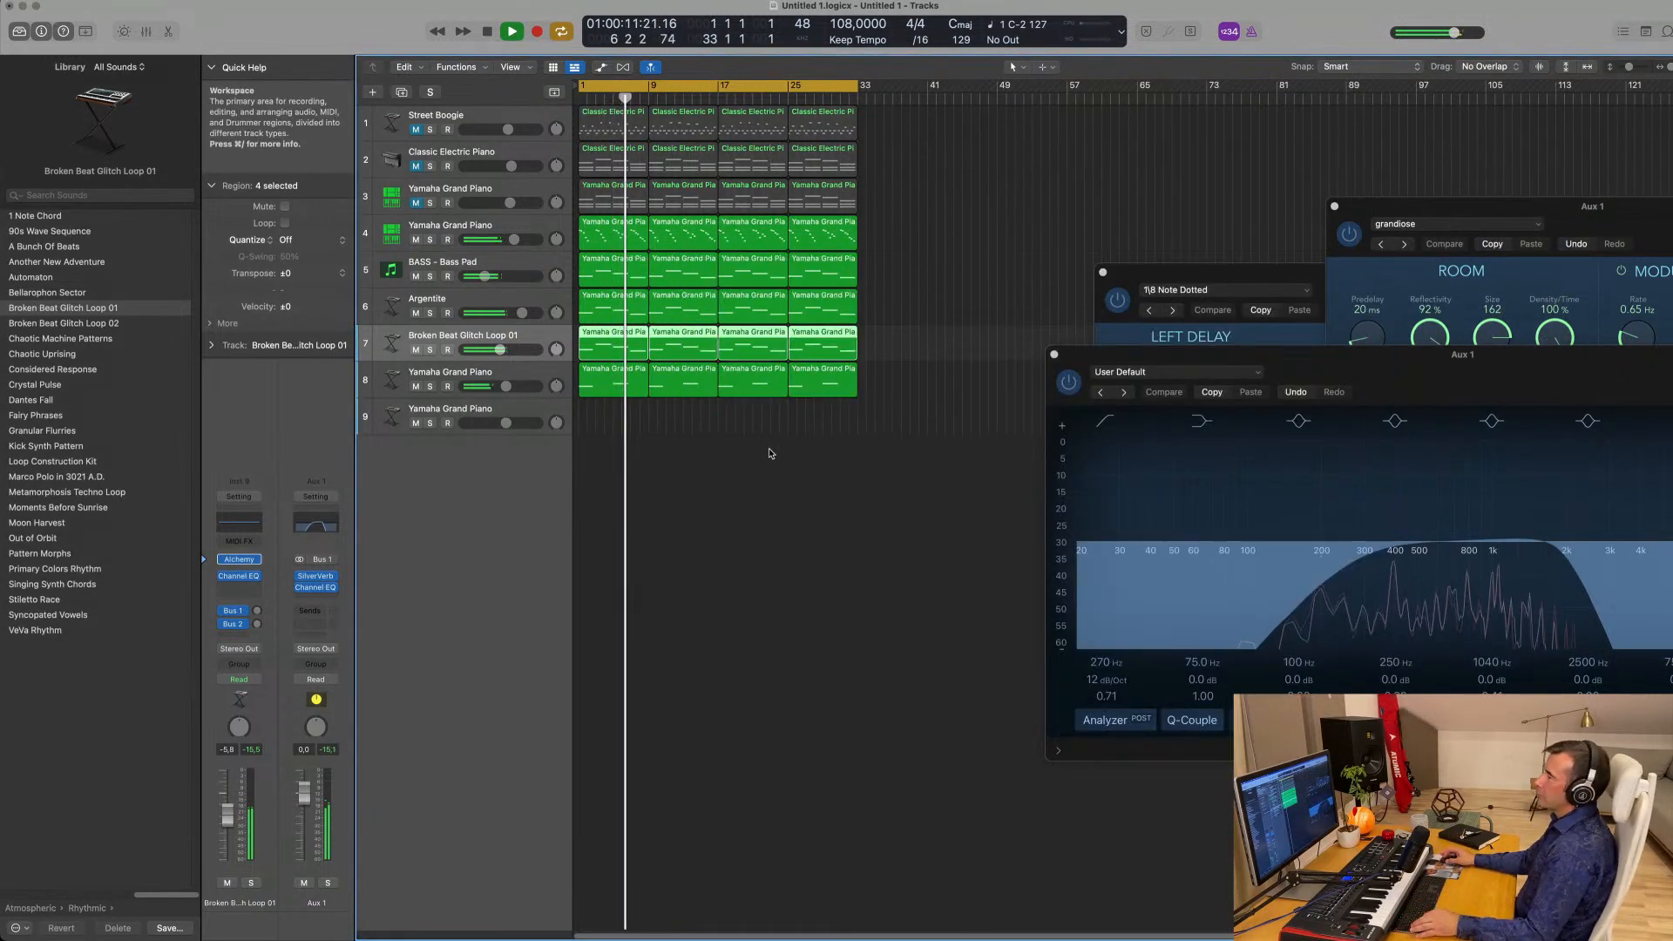
scroll(770, 450, up, 3)
drag(1057, 356, 641, 403)
click(639, 402)
drag(1161, 275, 882, 294)
click(825, 293)
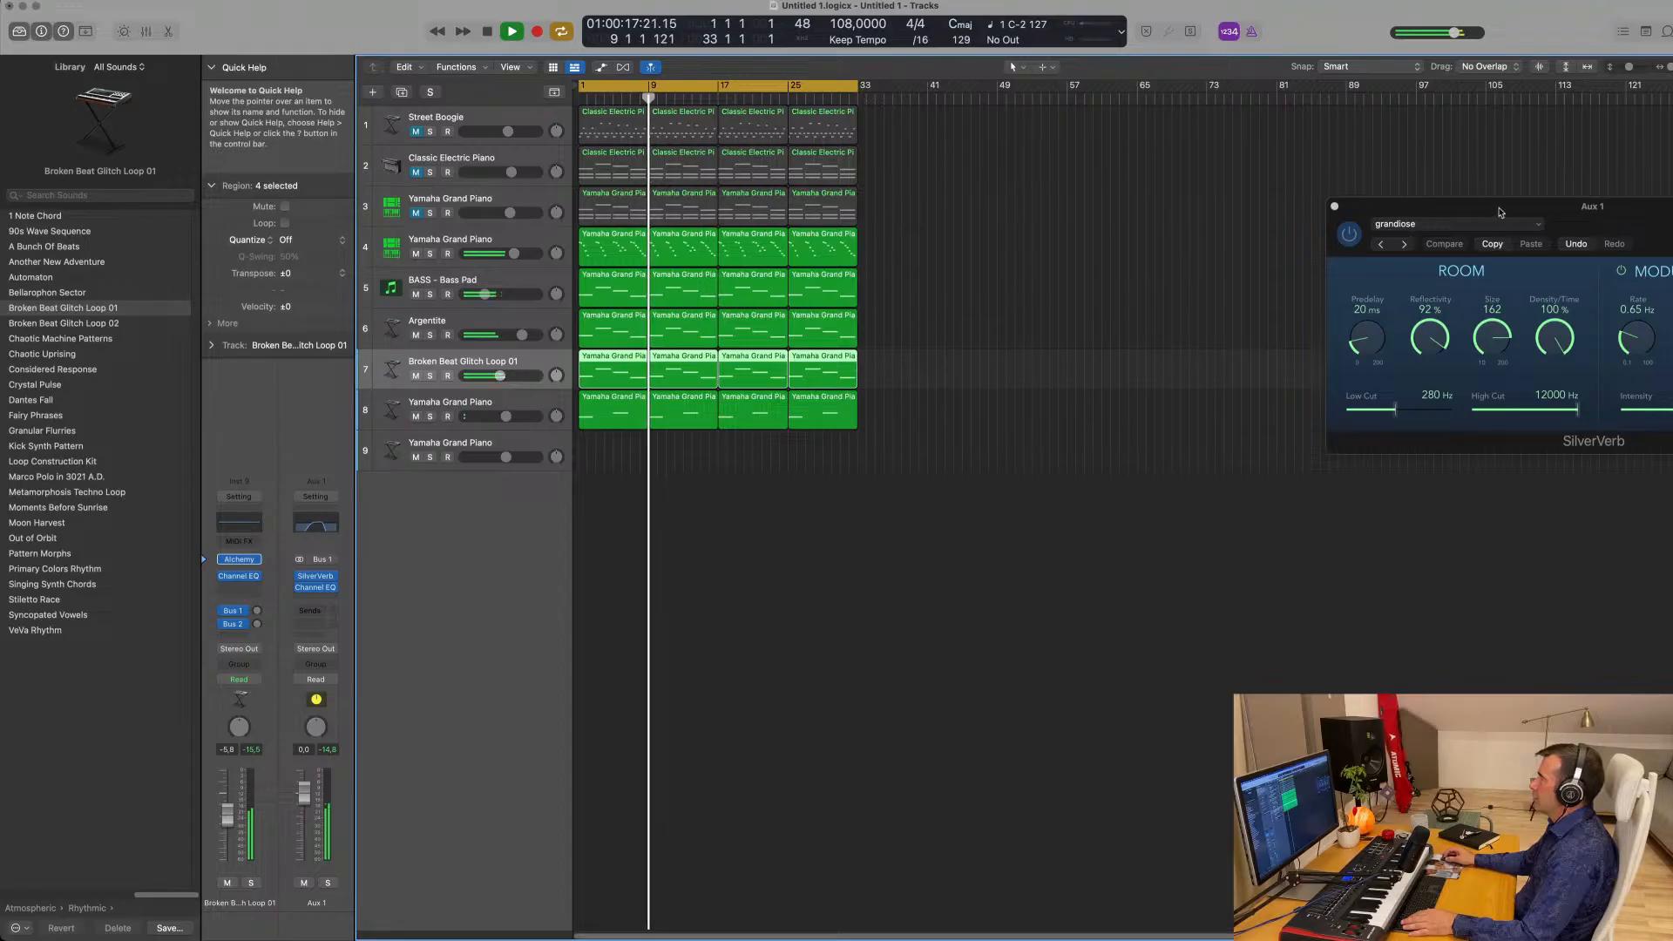
Close the Aux 1 SilverVerb window, lower the Broken Beat Glitch Loop 01 track to -8.2 dB and replay from the start.
drag(1482, 207, 932, 302)
click(786, 302)
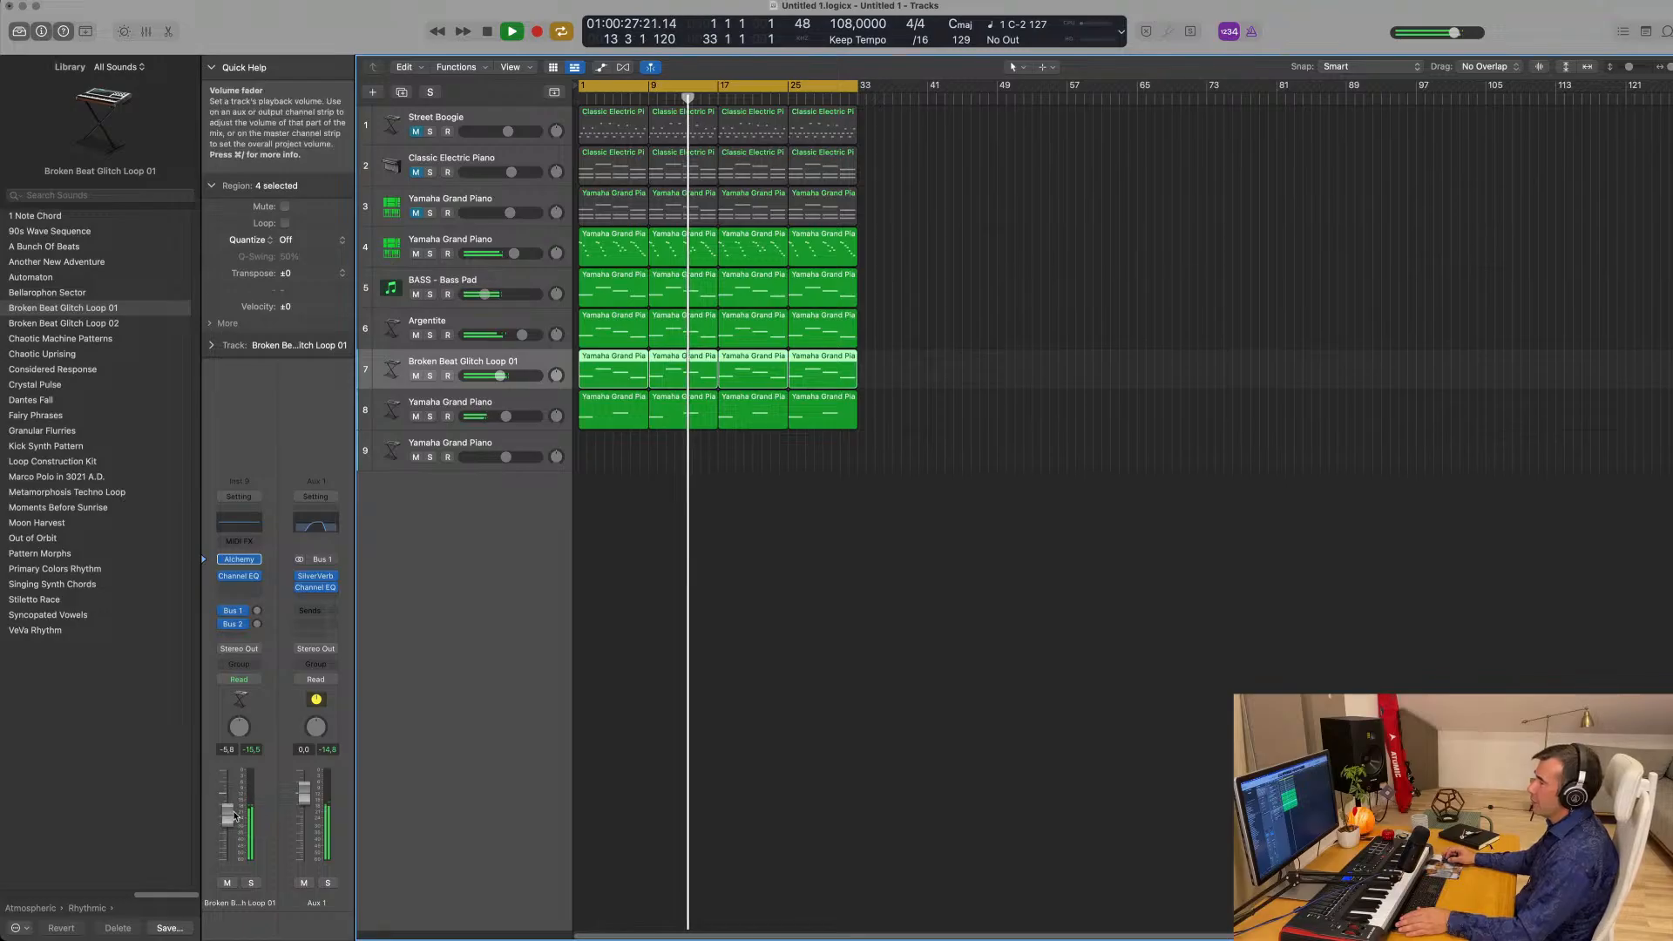
drag(500, 376, 496, 376)
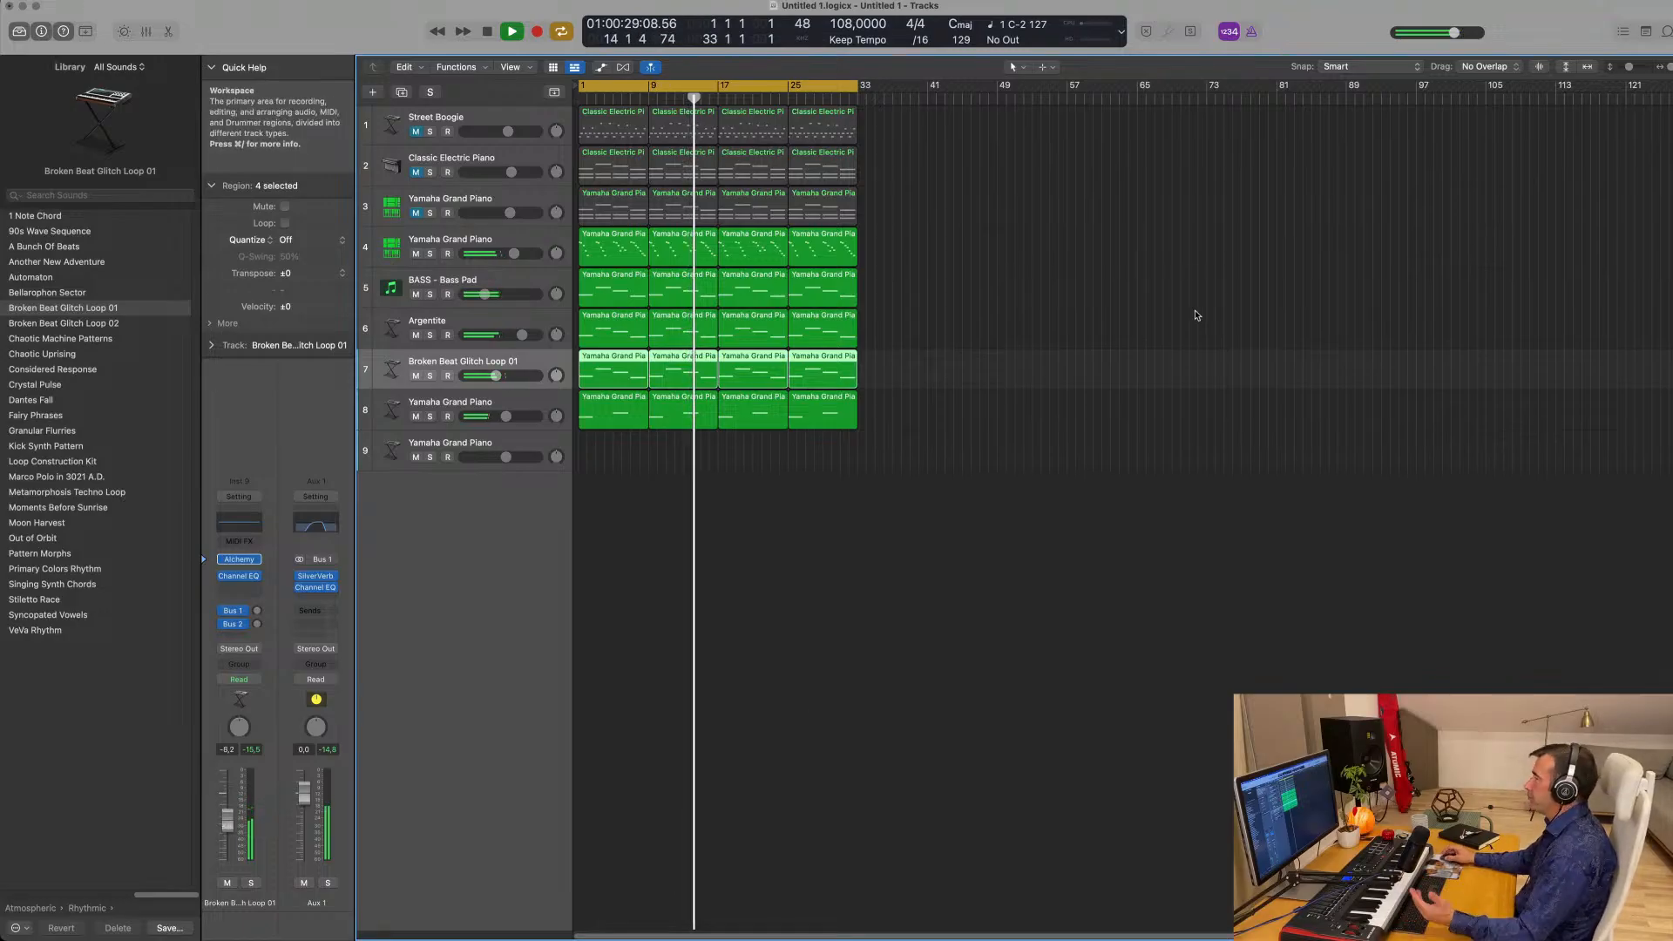
key(Return)
click(1023, 245)
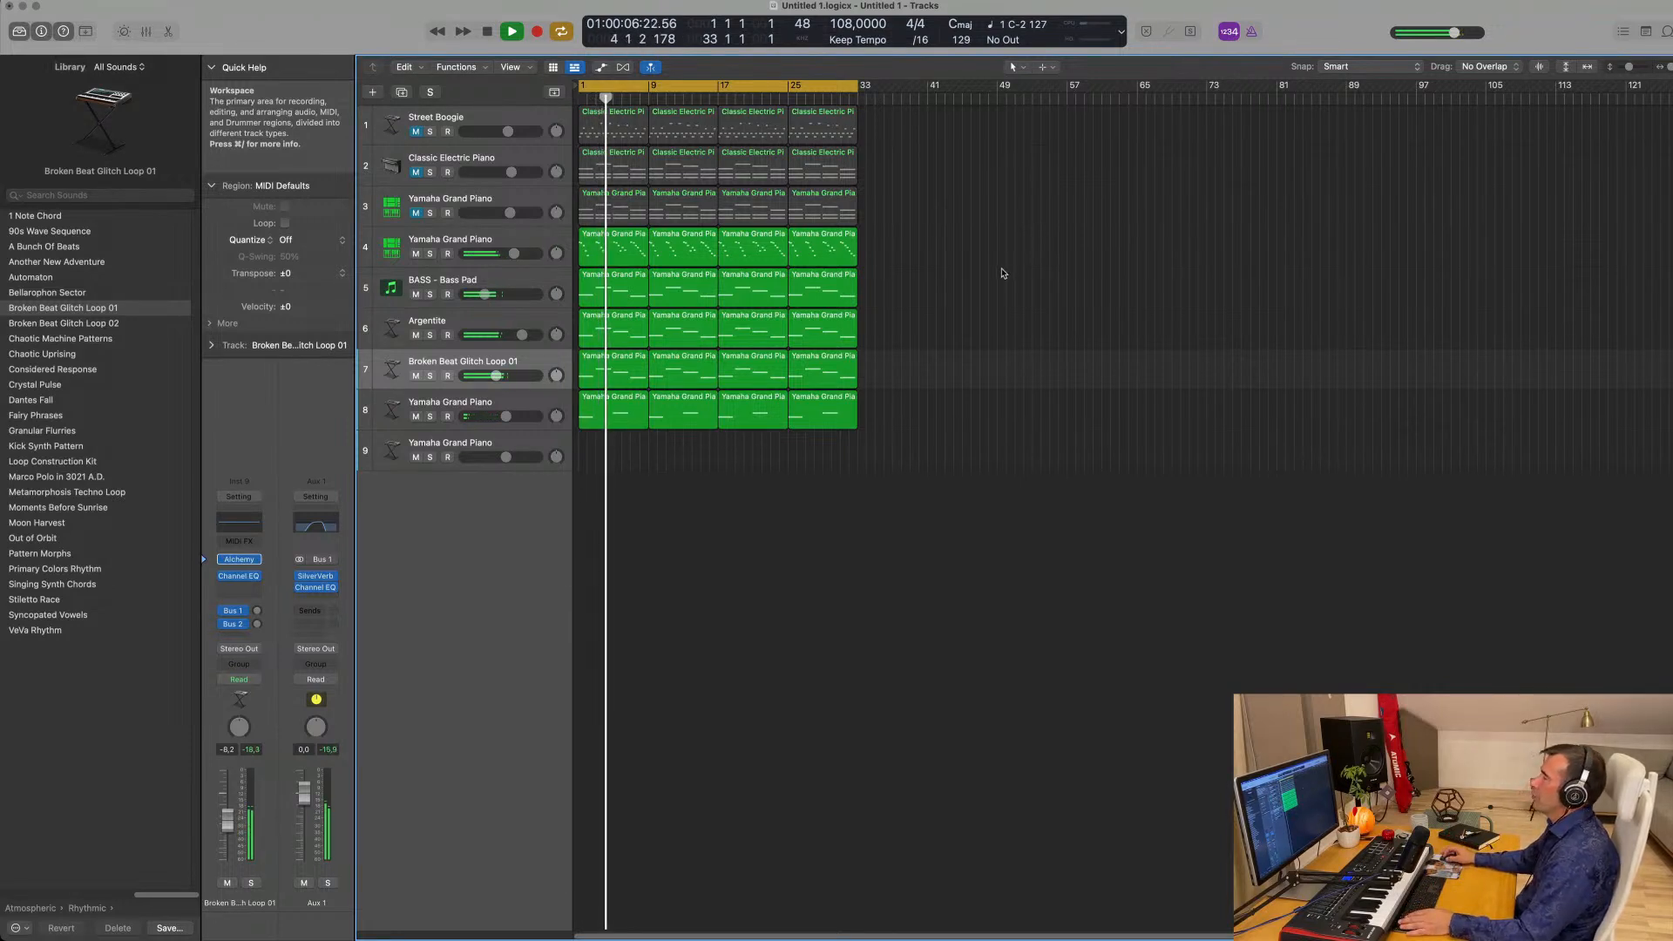
Repeat the regions of all eight tracks so the arrangement runs to bar 129.
key(space)
key(space)
key(space)
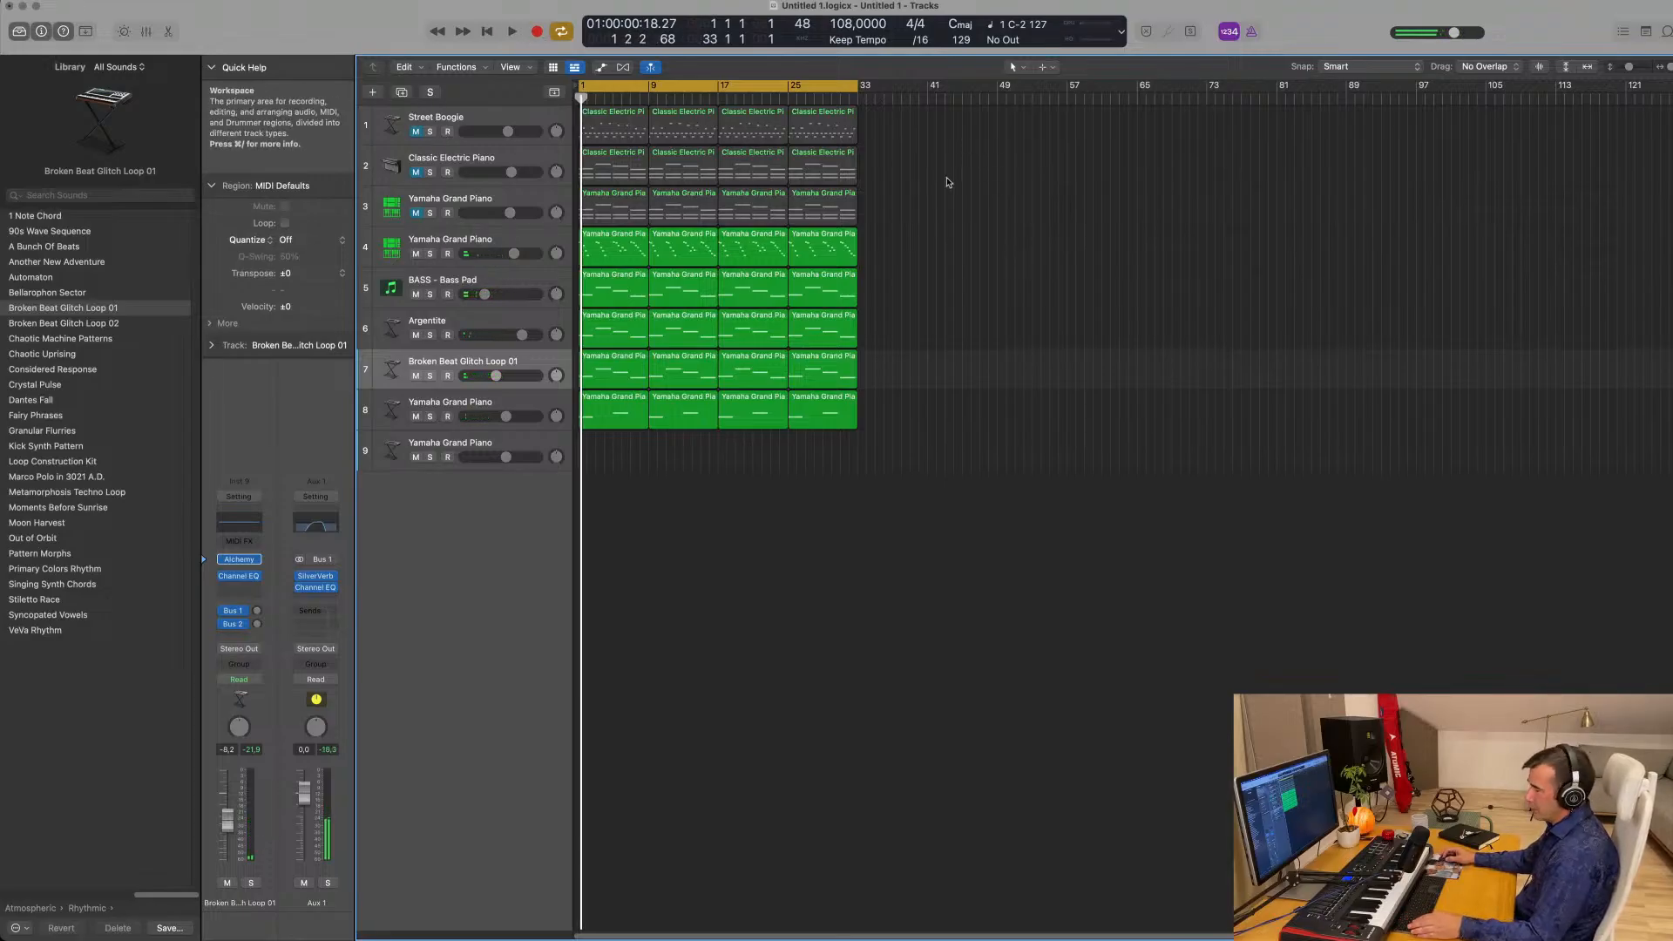
key(super+r)
key(super+r)
key(super+r)
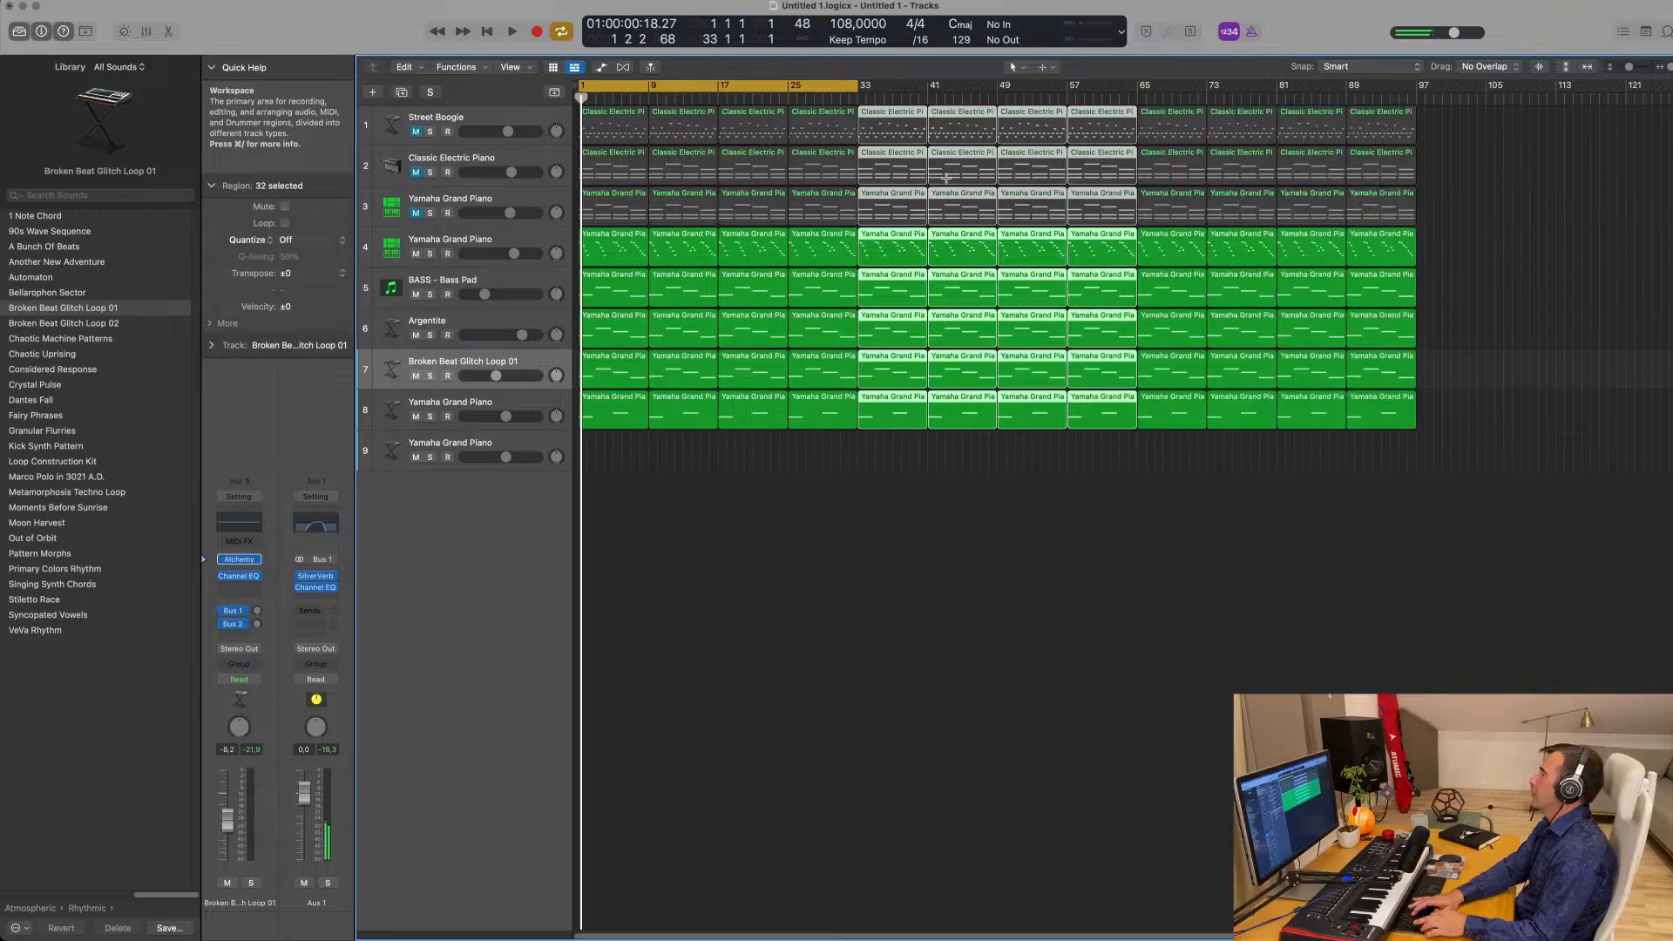
click(510, 67)
click(545, 231)
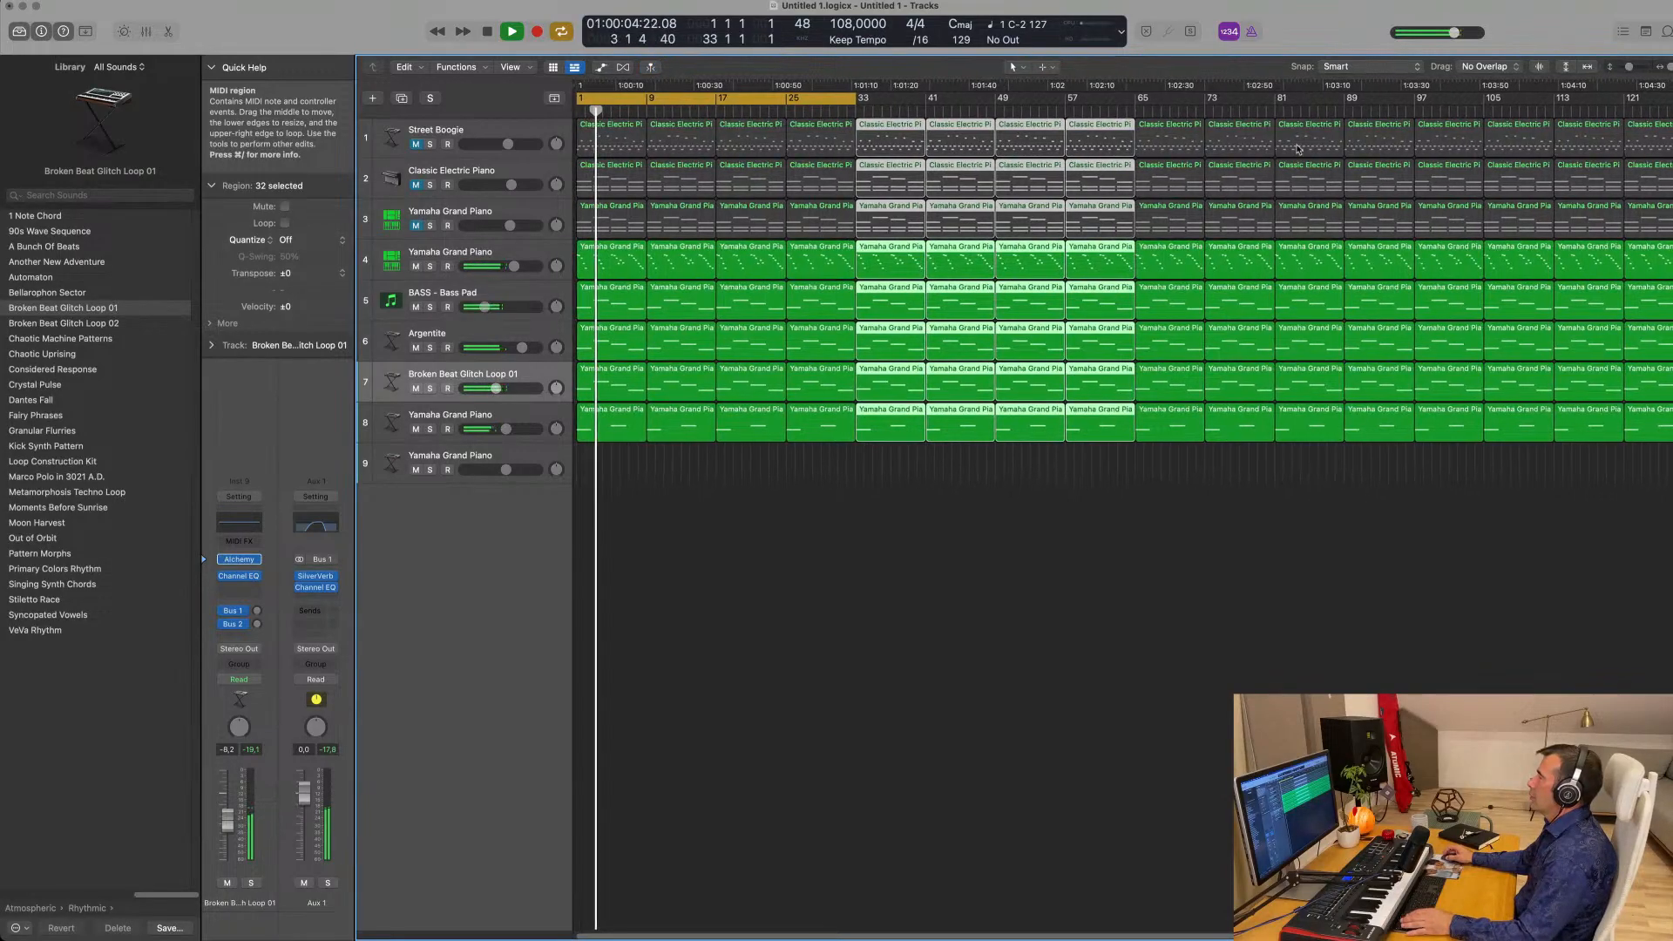
Extend the cycle range from bar 1 to bar 129 to cover the whole arrangement.
drag(855, 101, 1672, 98)
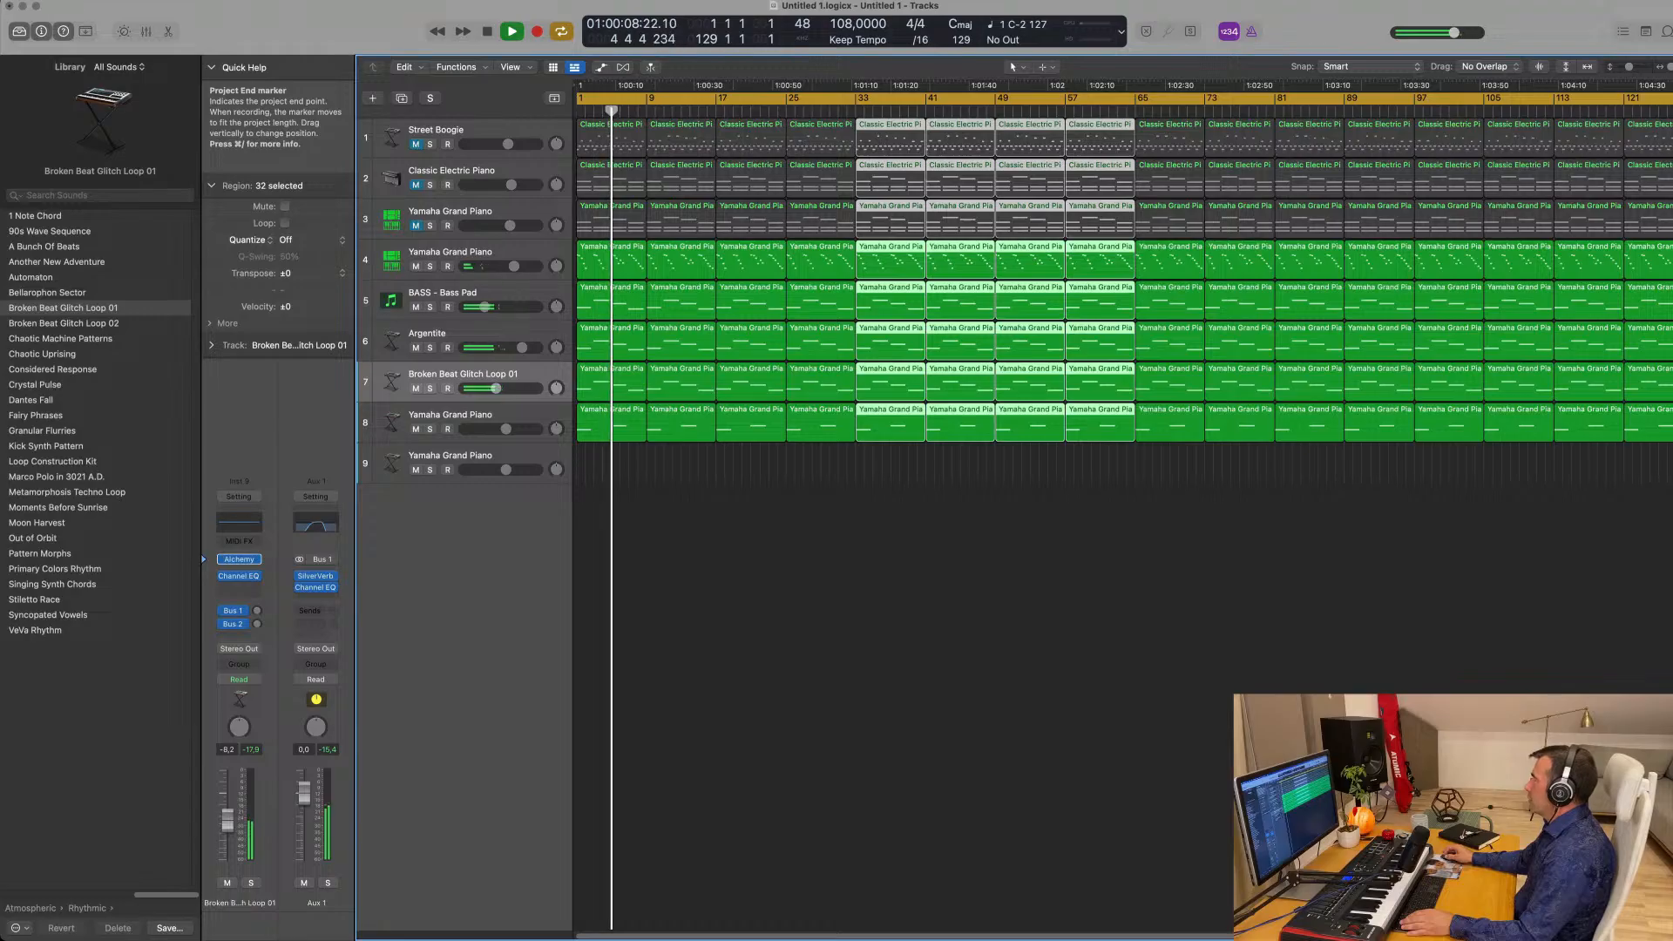
scroll(1059, 527, right, 3)
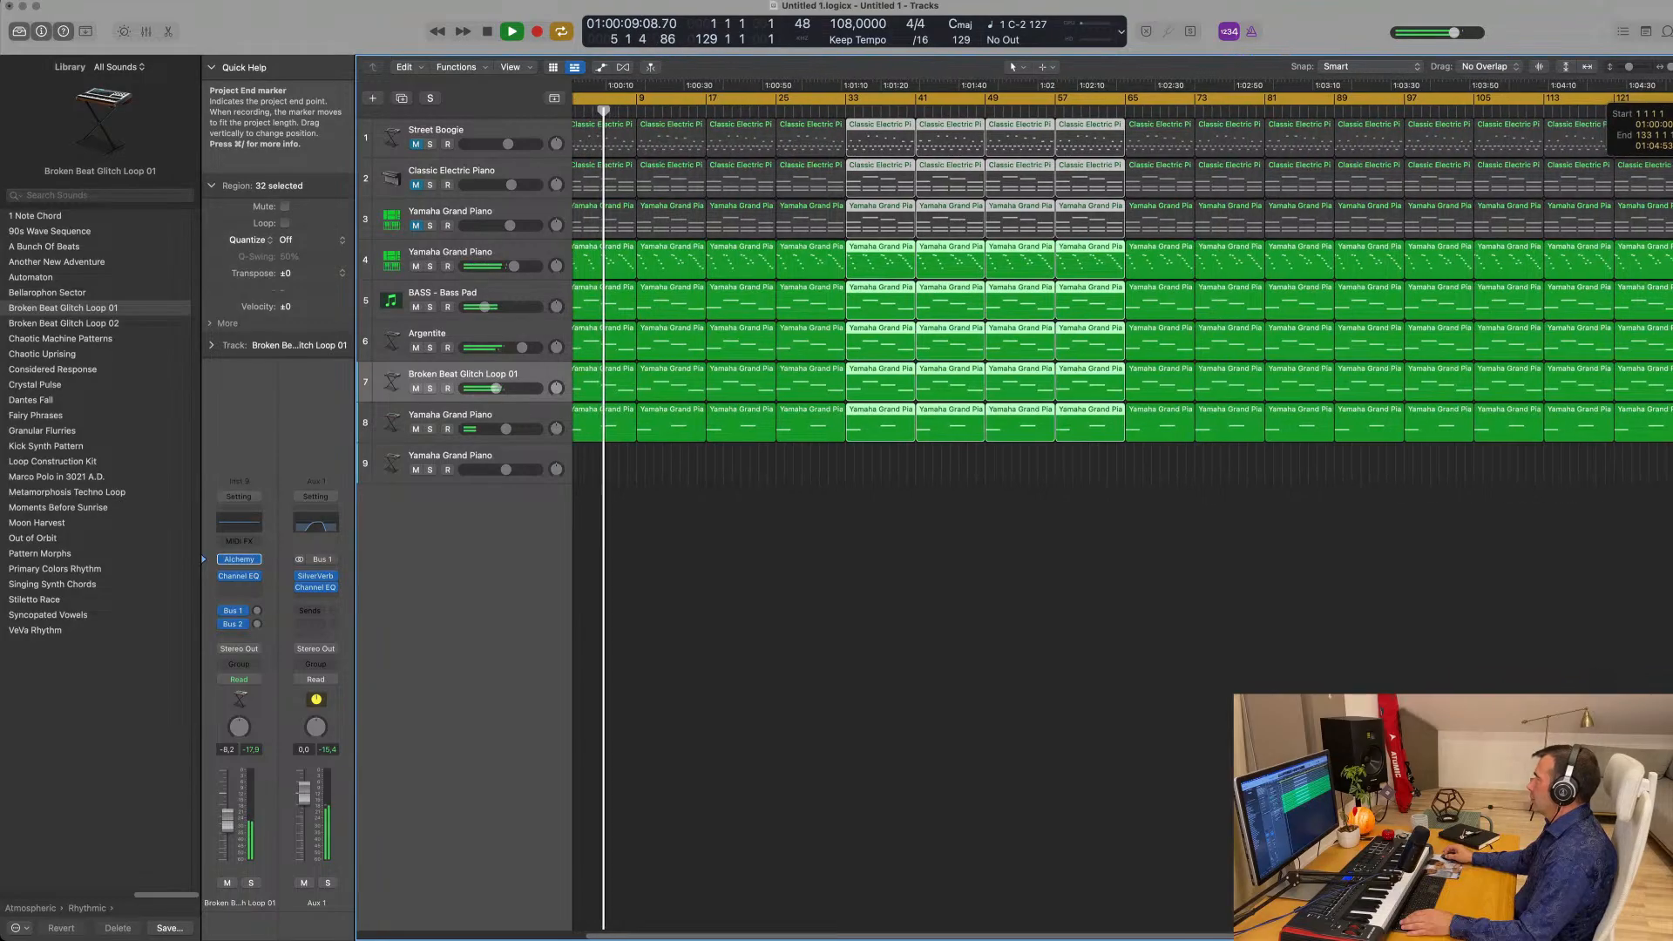
scroll(1059, 527, down, 2)
click(1052, 534)
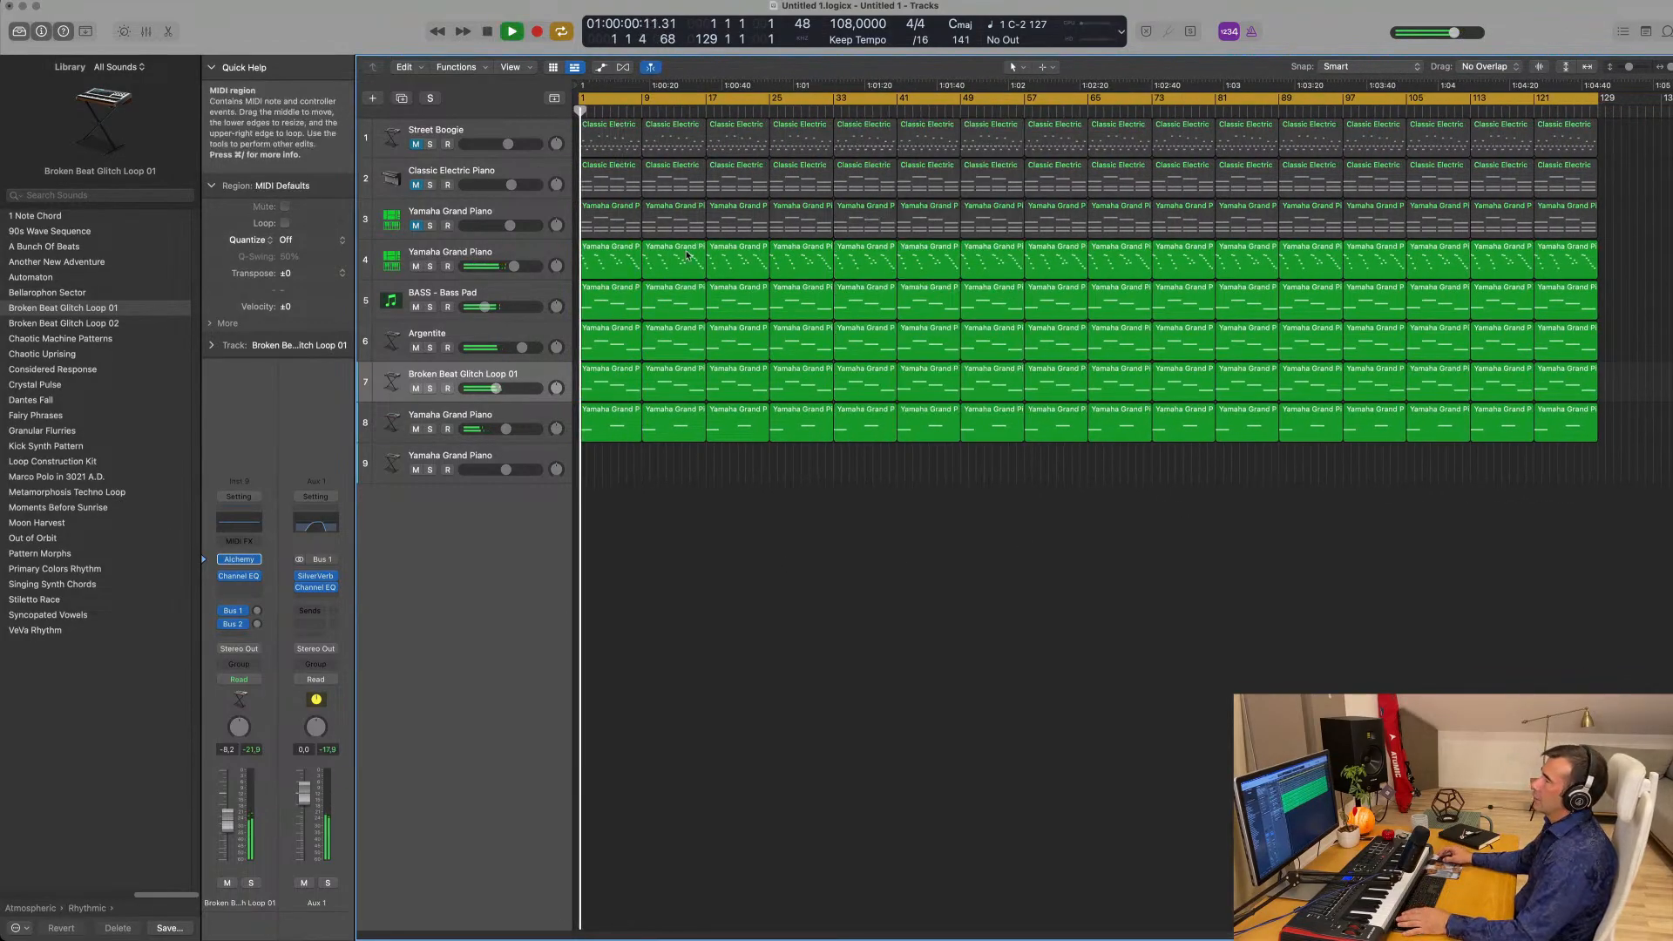
Delete the regions before bar 33 on tracks 2 and 3 and those before bar 17 on track 4.
key(space)
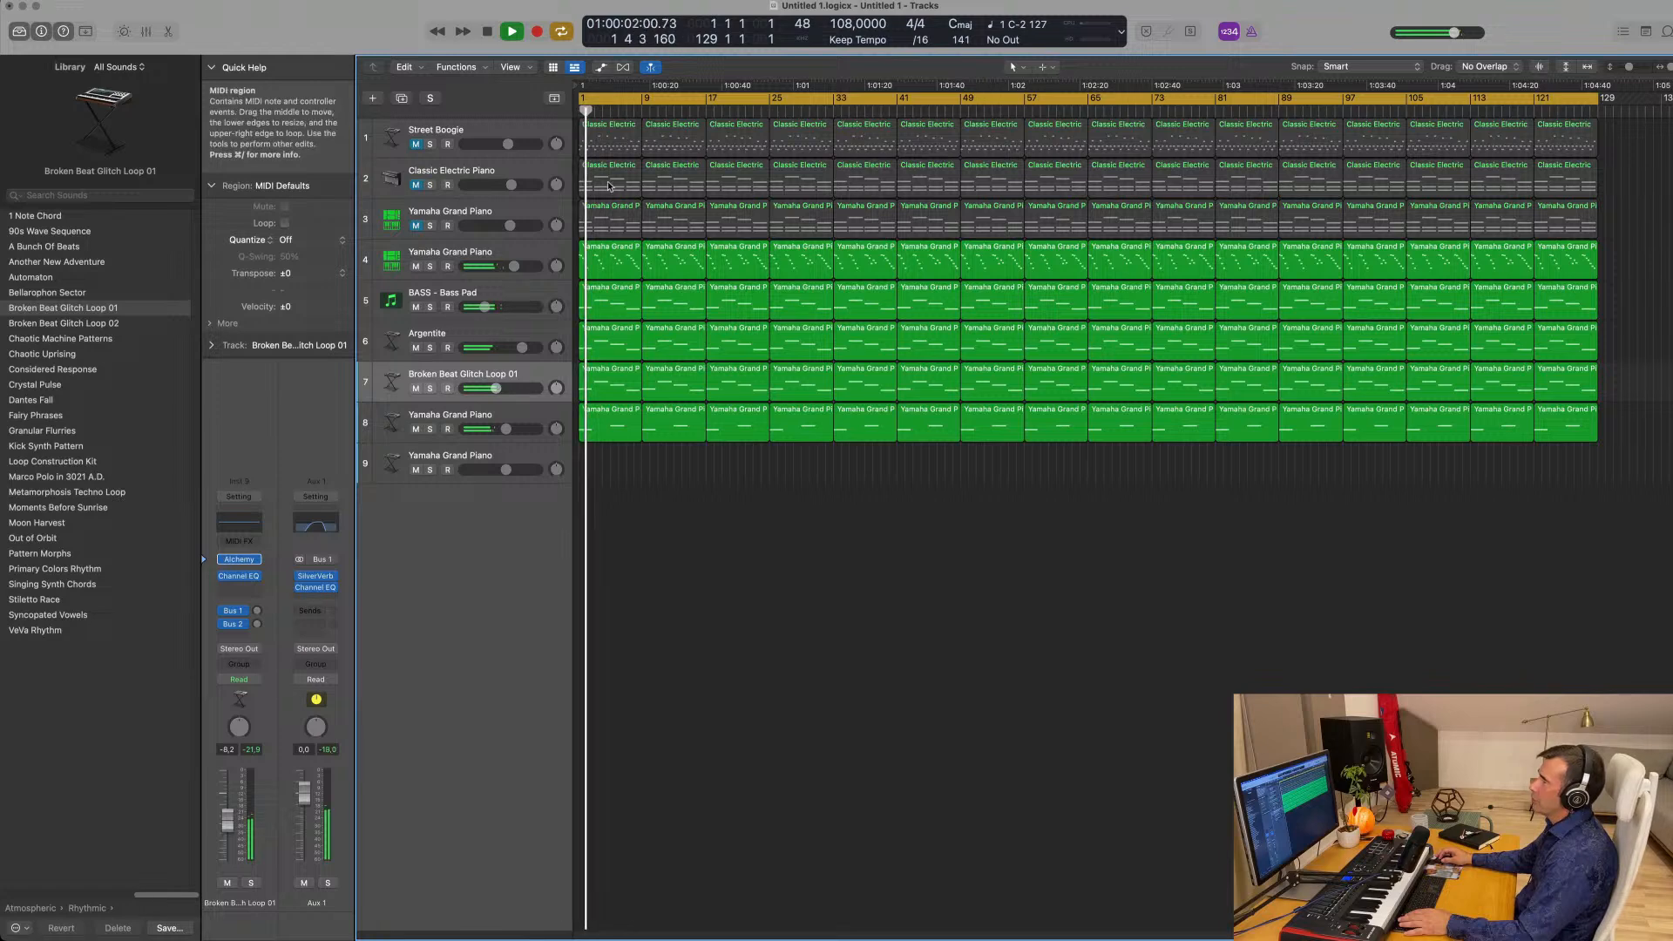
key(Delete)
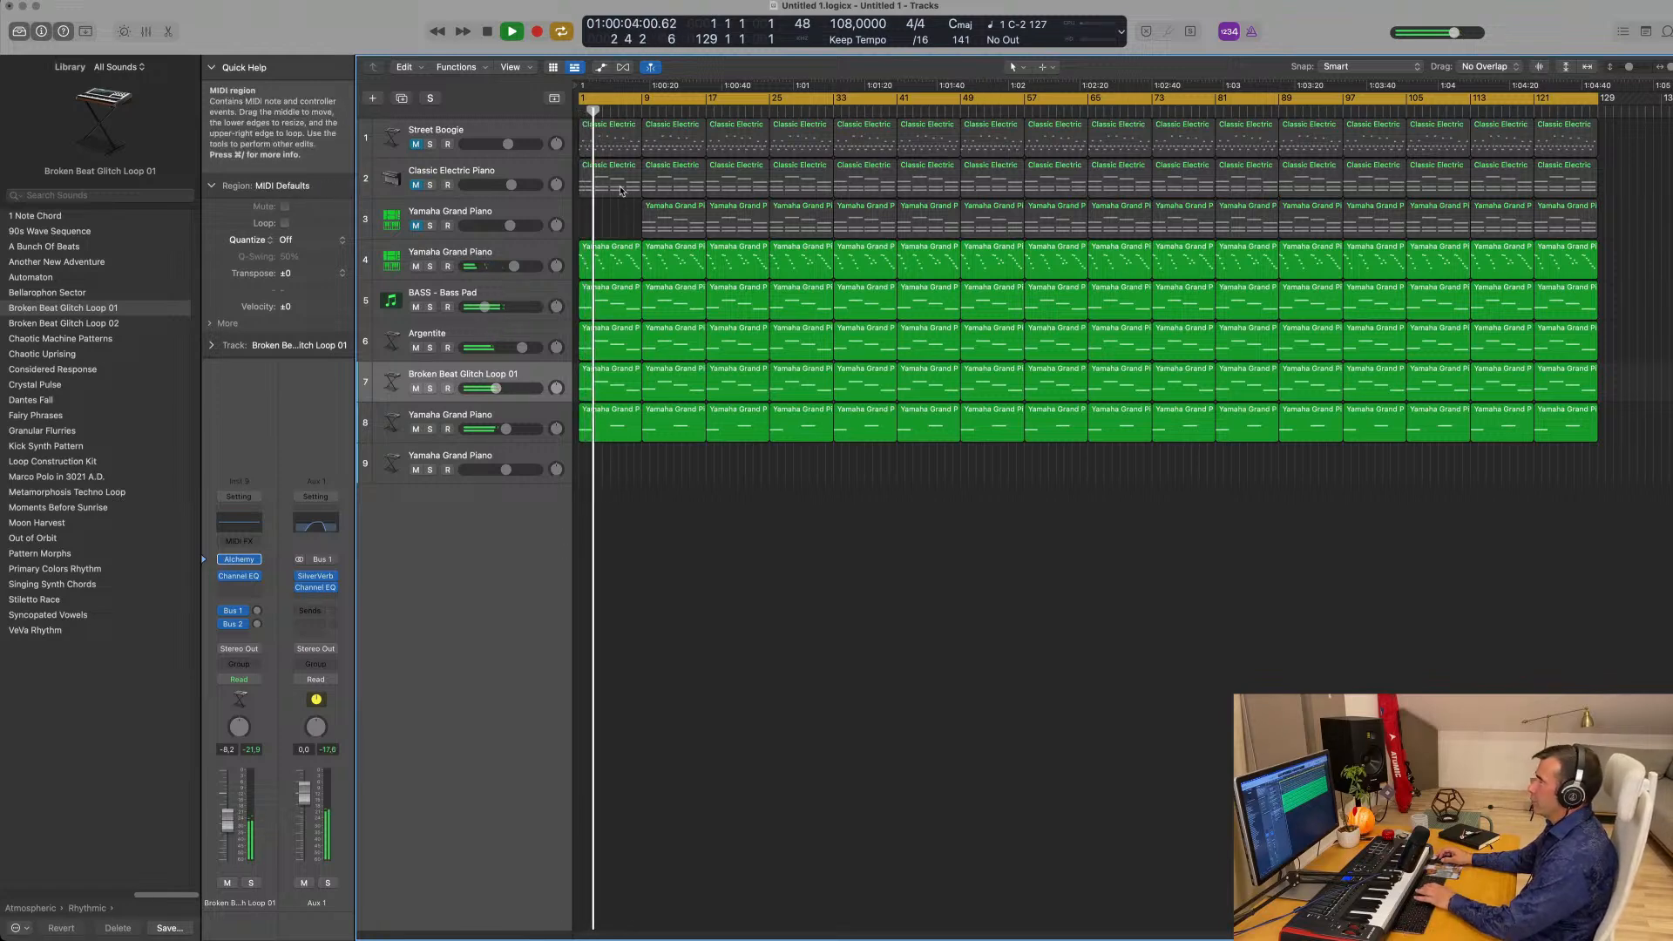
click(617, 183)
key(Delete)
click(670, 183)
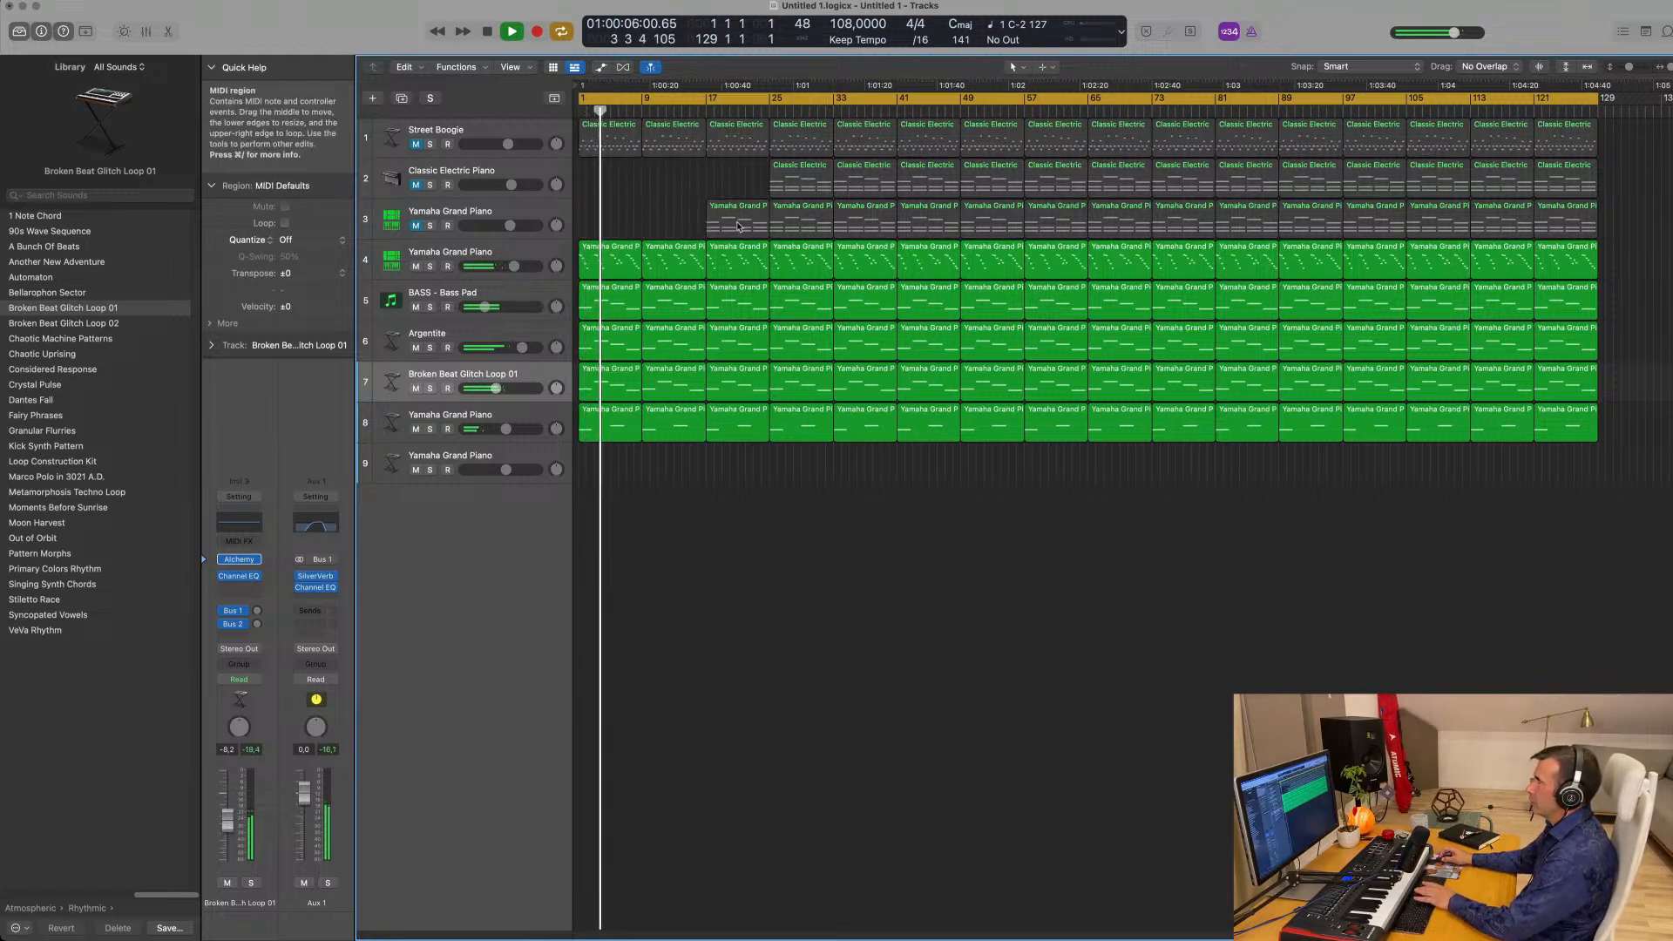
click(691, 205)
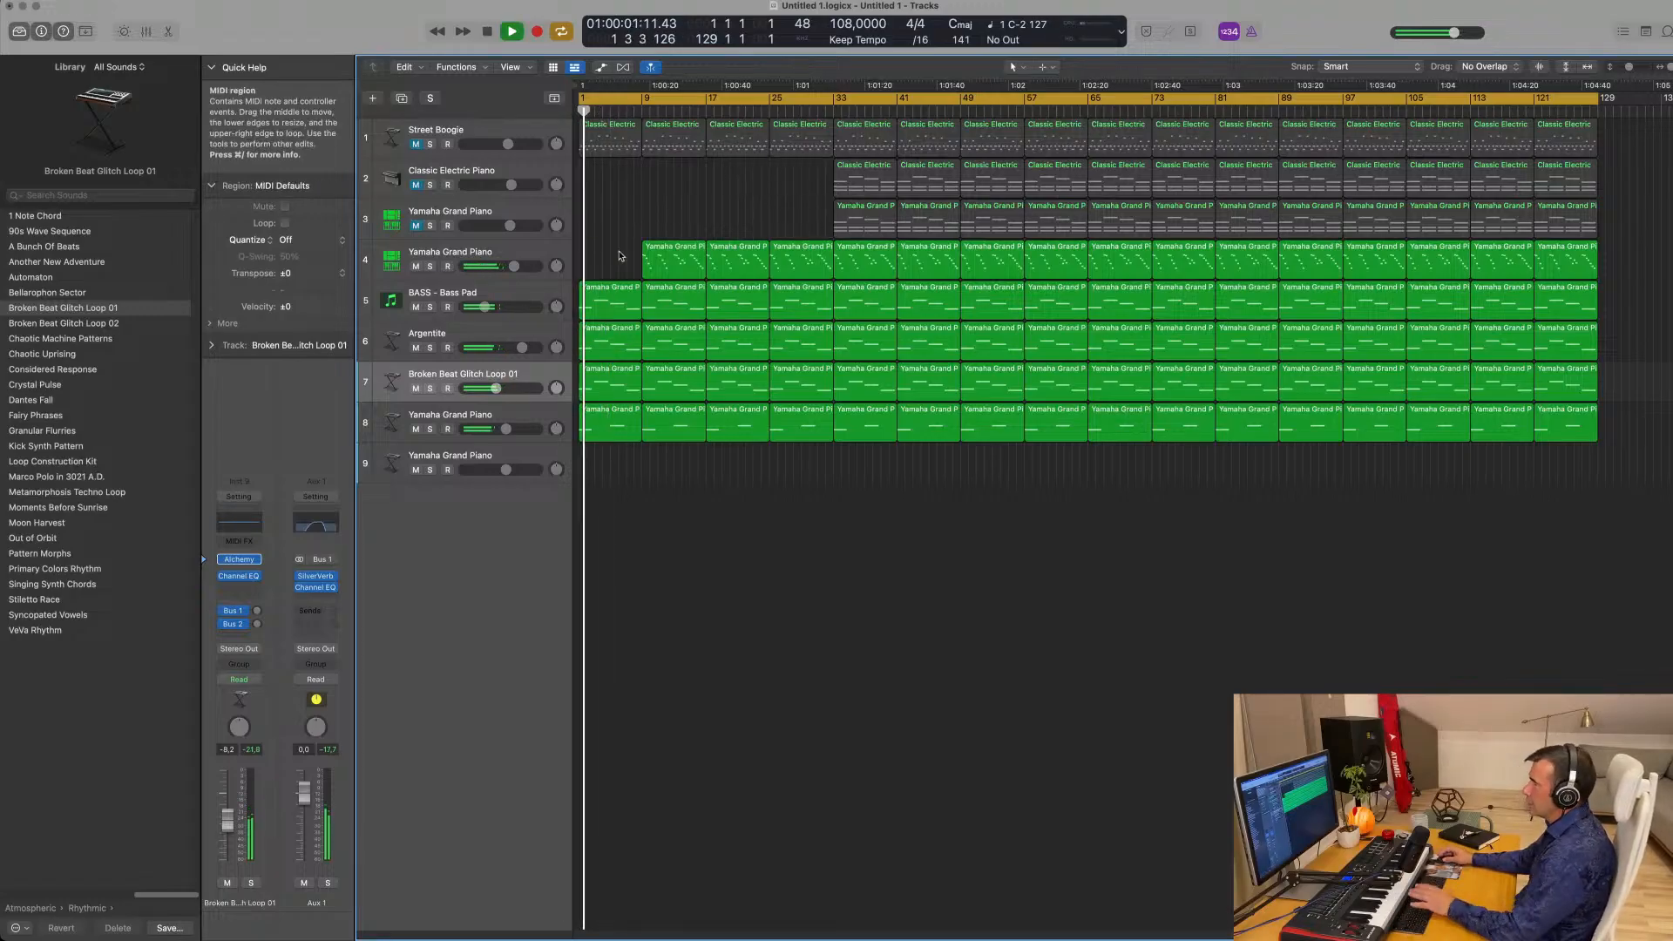
key(Delete)
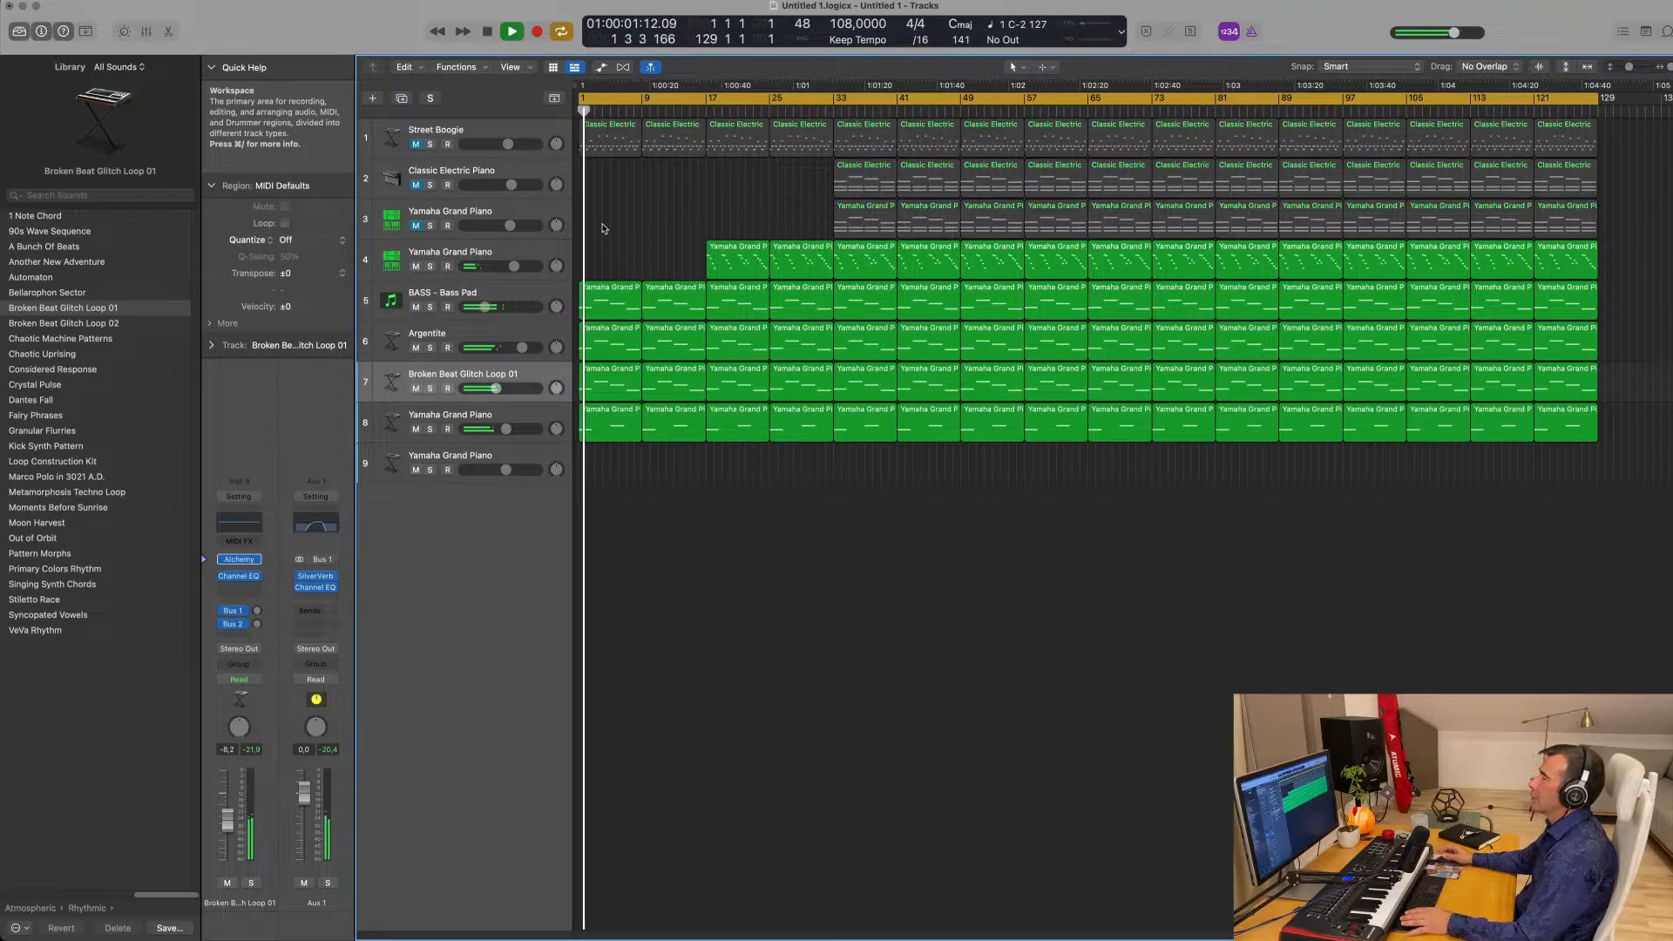
Delete the regions before bar 17 on the Broken Beat Glitch Loop 01 and Argentite tracks.
click(671, 383)
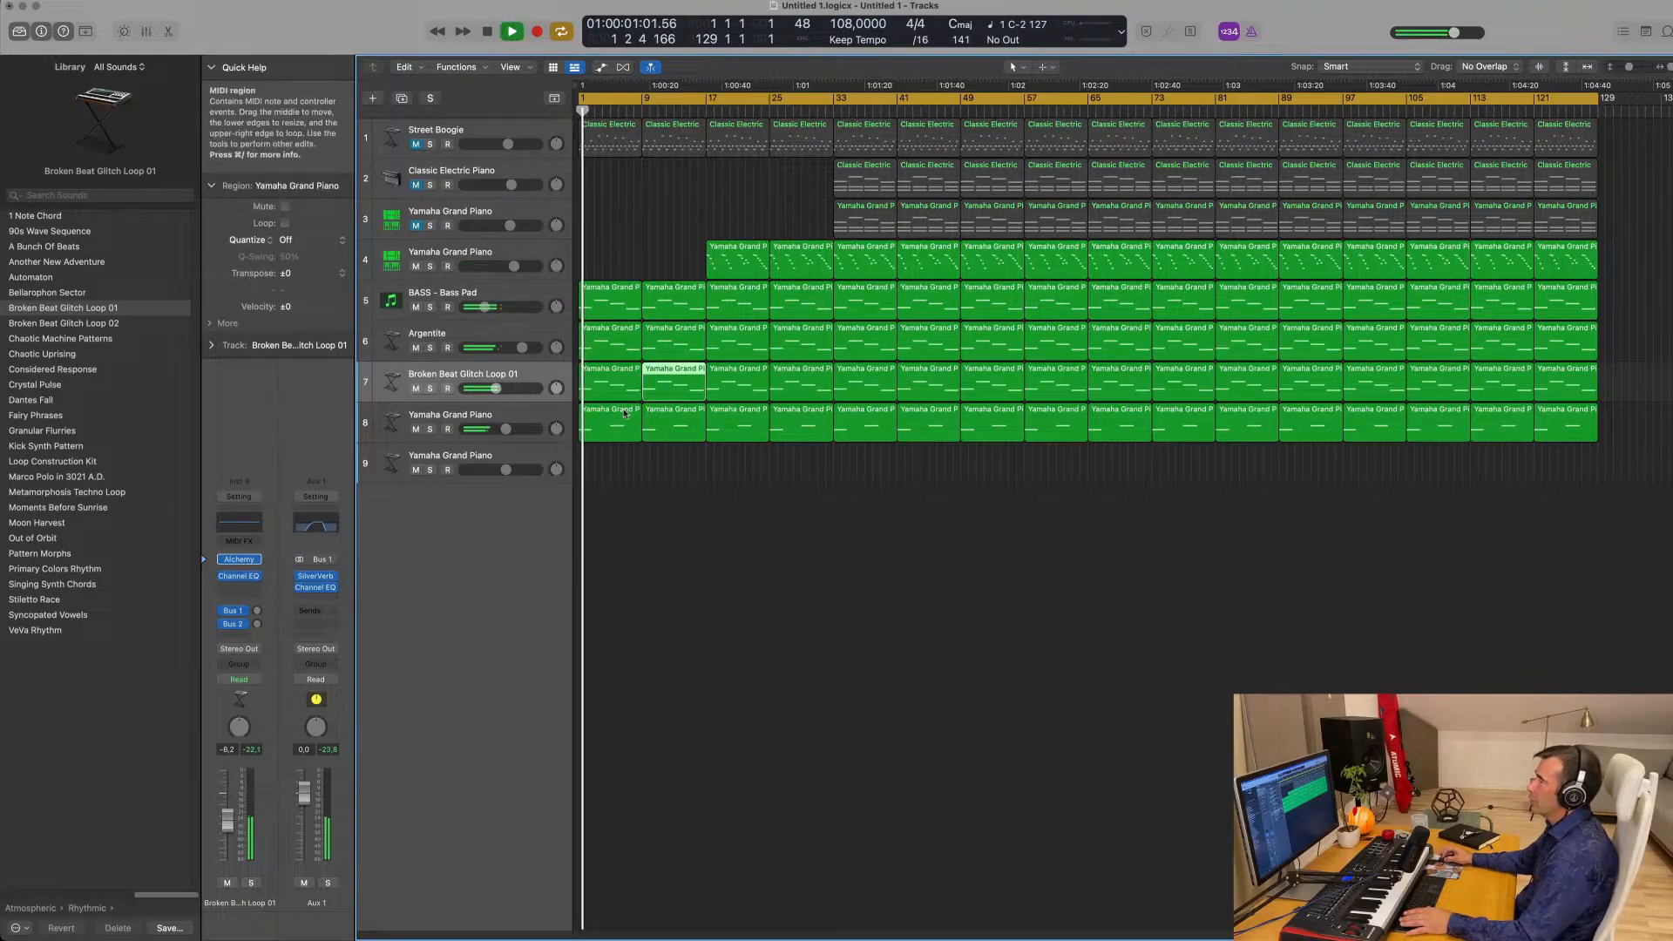
key(Delete)
click(675, 386)
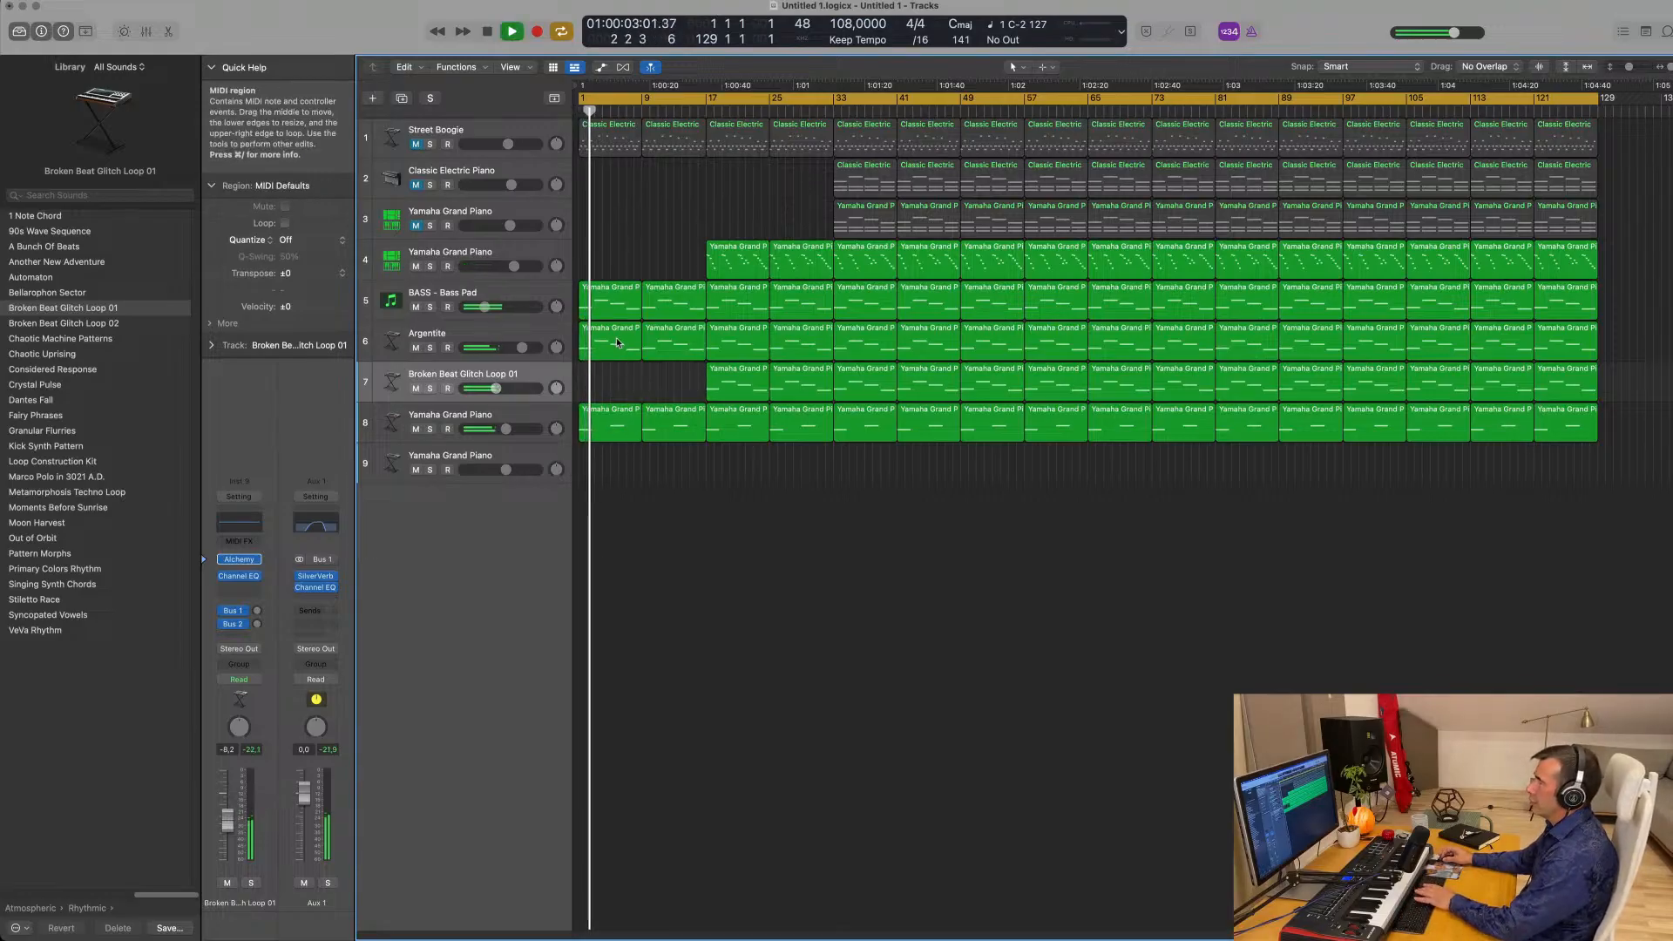
click(664, 340)
key(Delete)
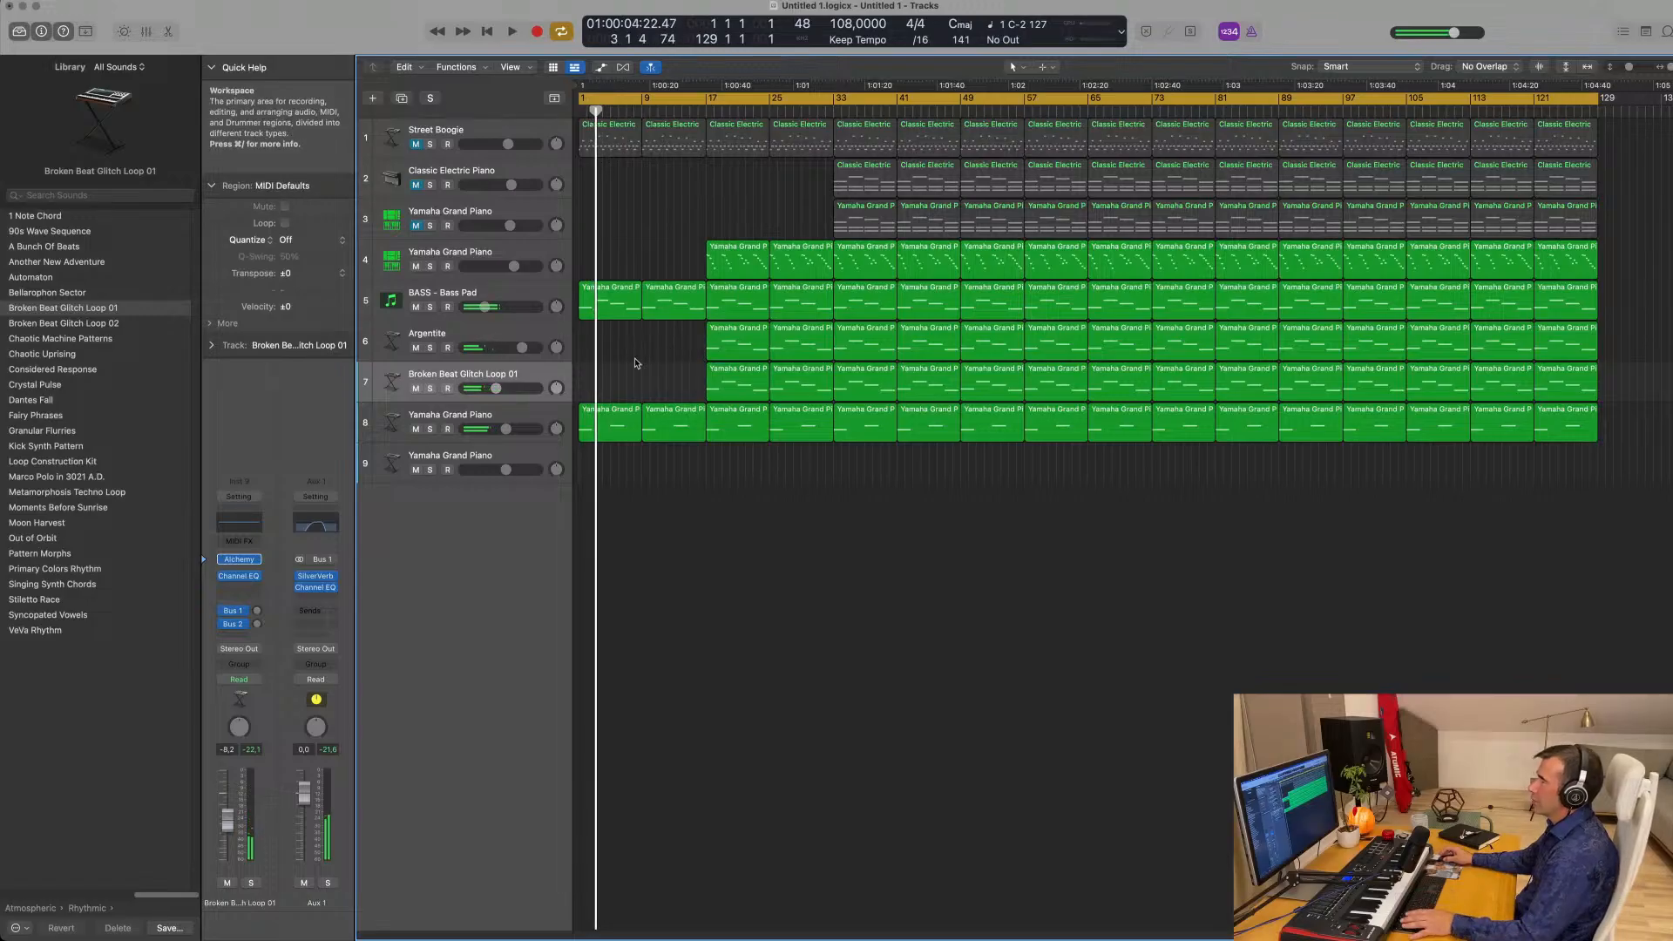
Select the BASS - Bass Pad track and listen to the thinned-out intro from the beginning.
key(space)
click(406, 297)
key(space)
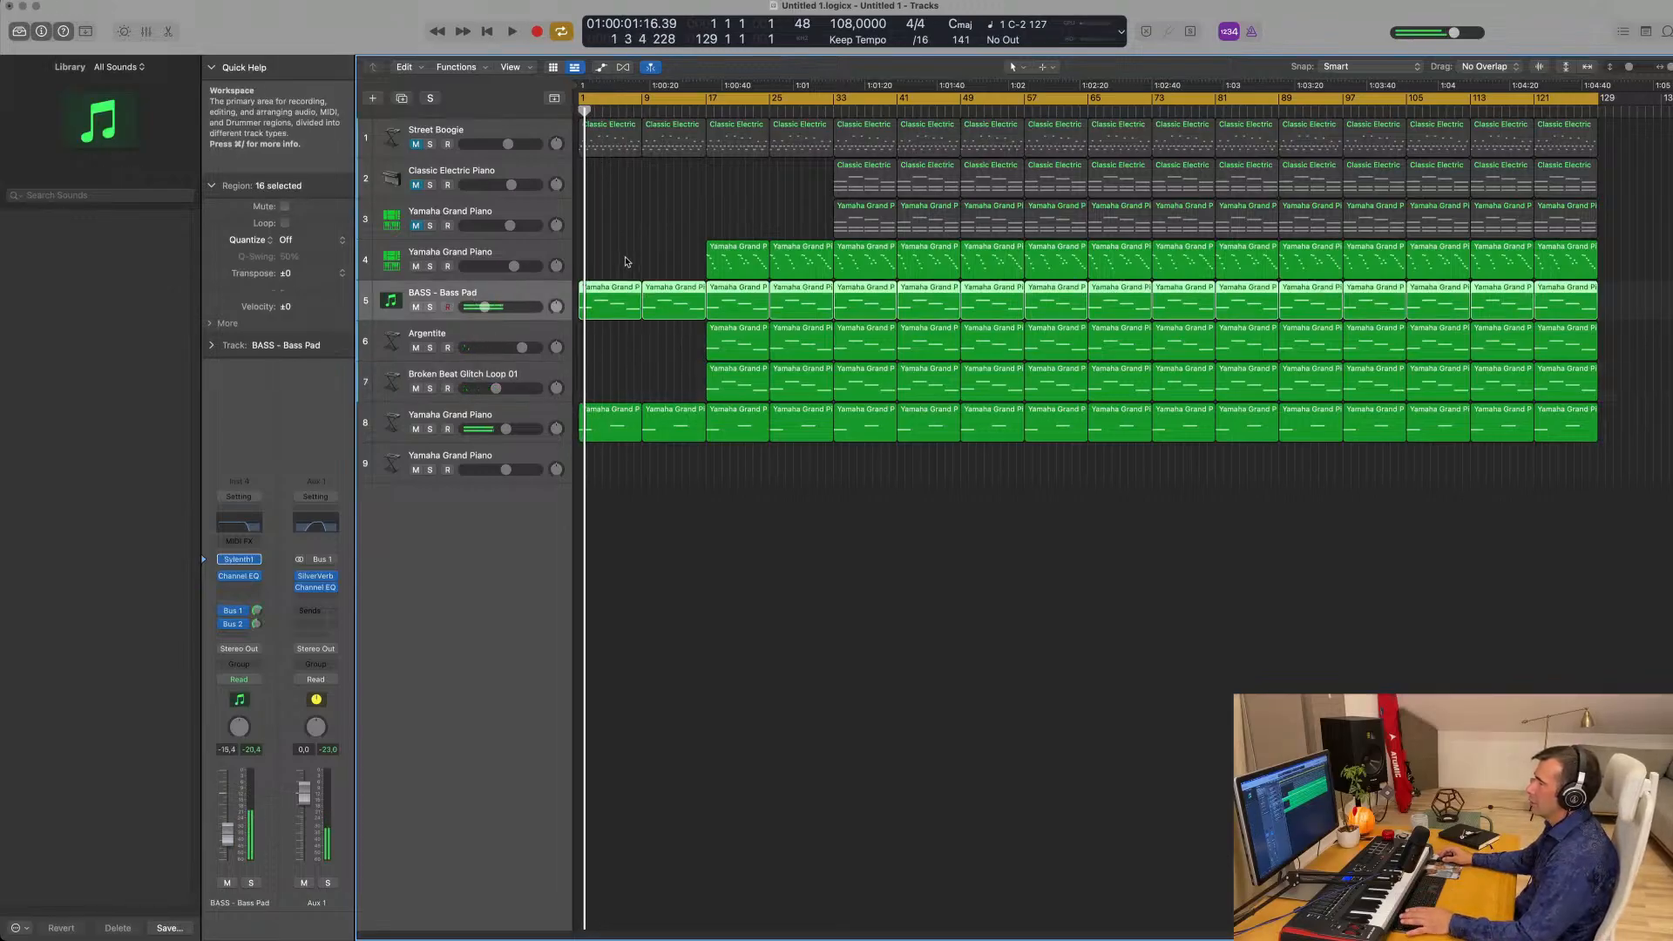
key(space)
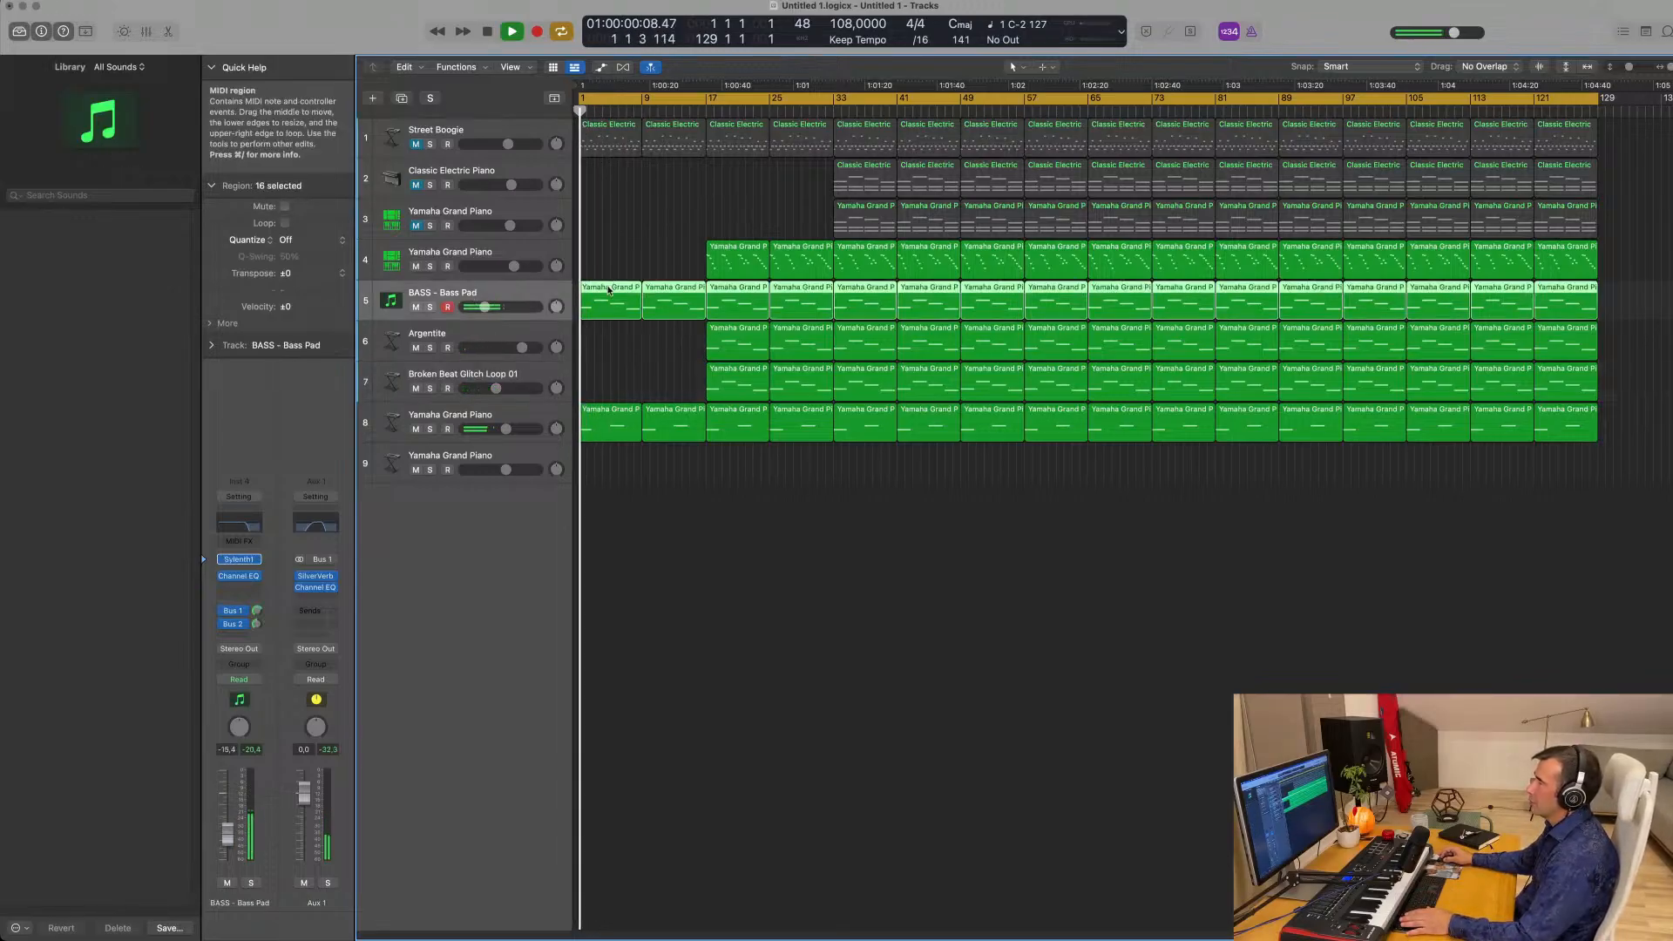
Unmute the Street Boogie track and adjust its sound with Alchemy's performance control knobs.
click(417, 131)
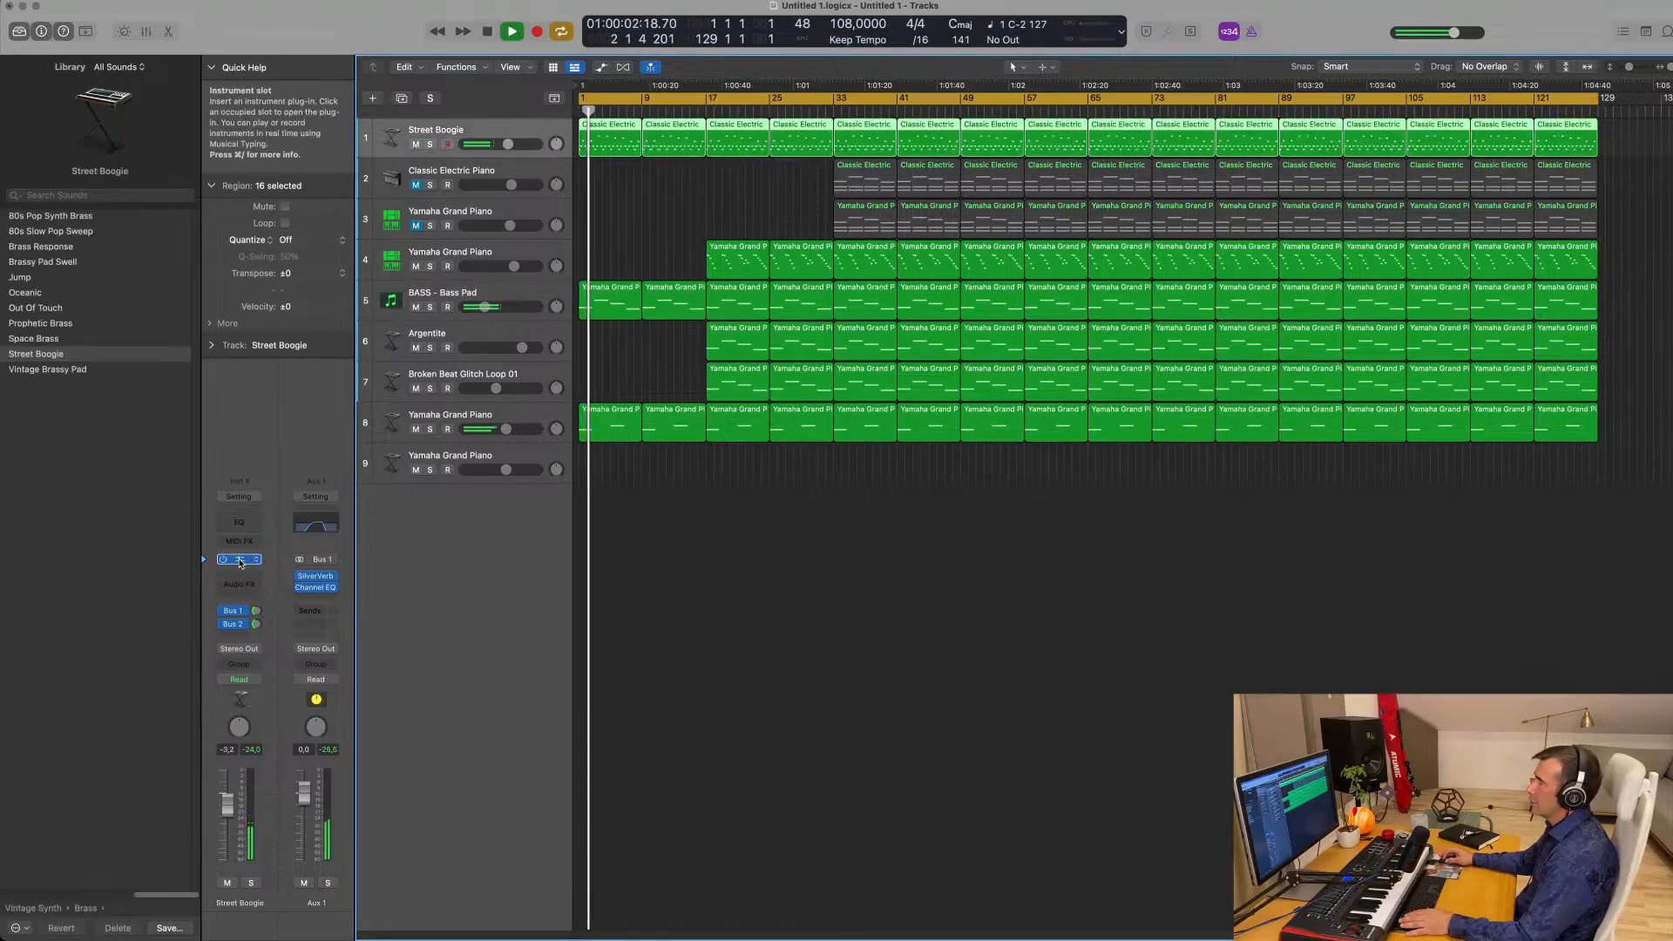
click(240, 560)
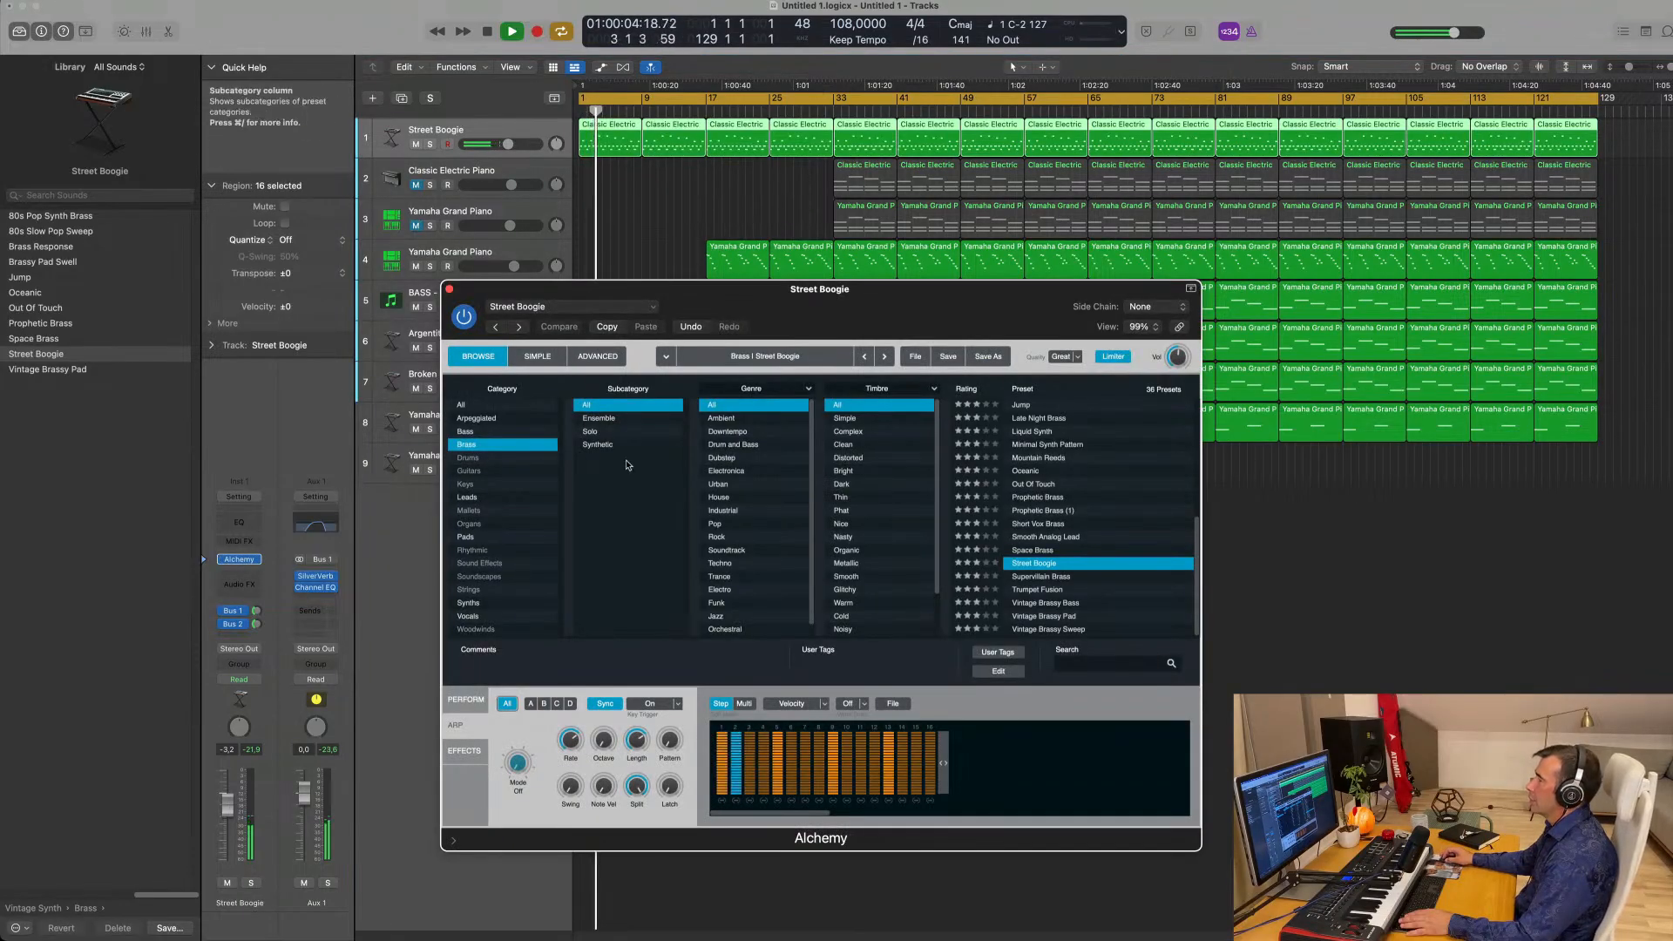
click(471, 702)
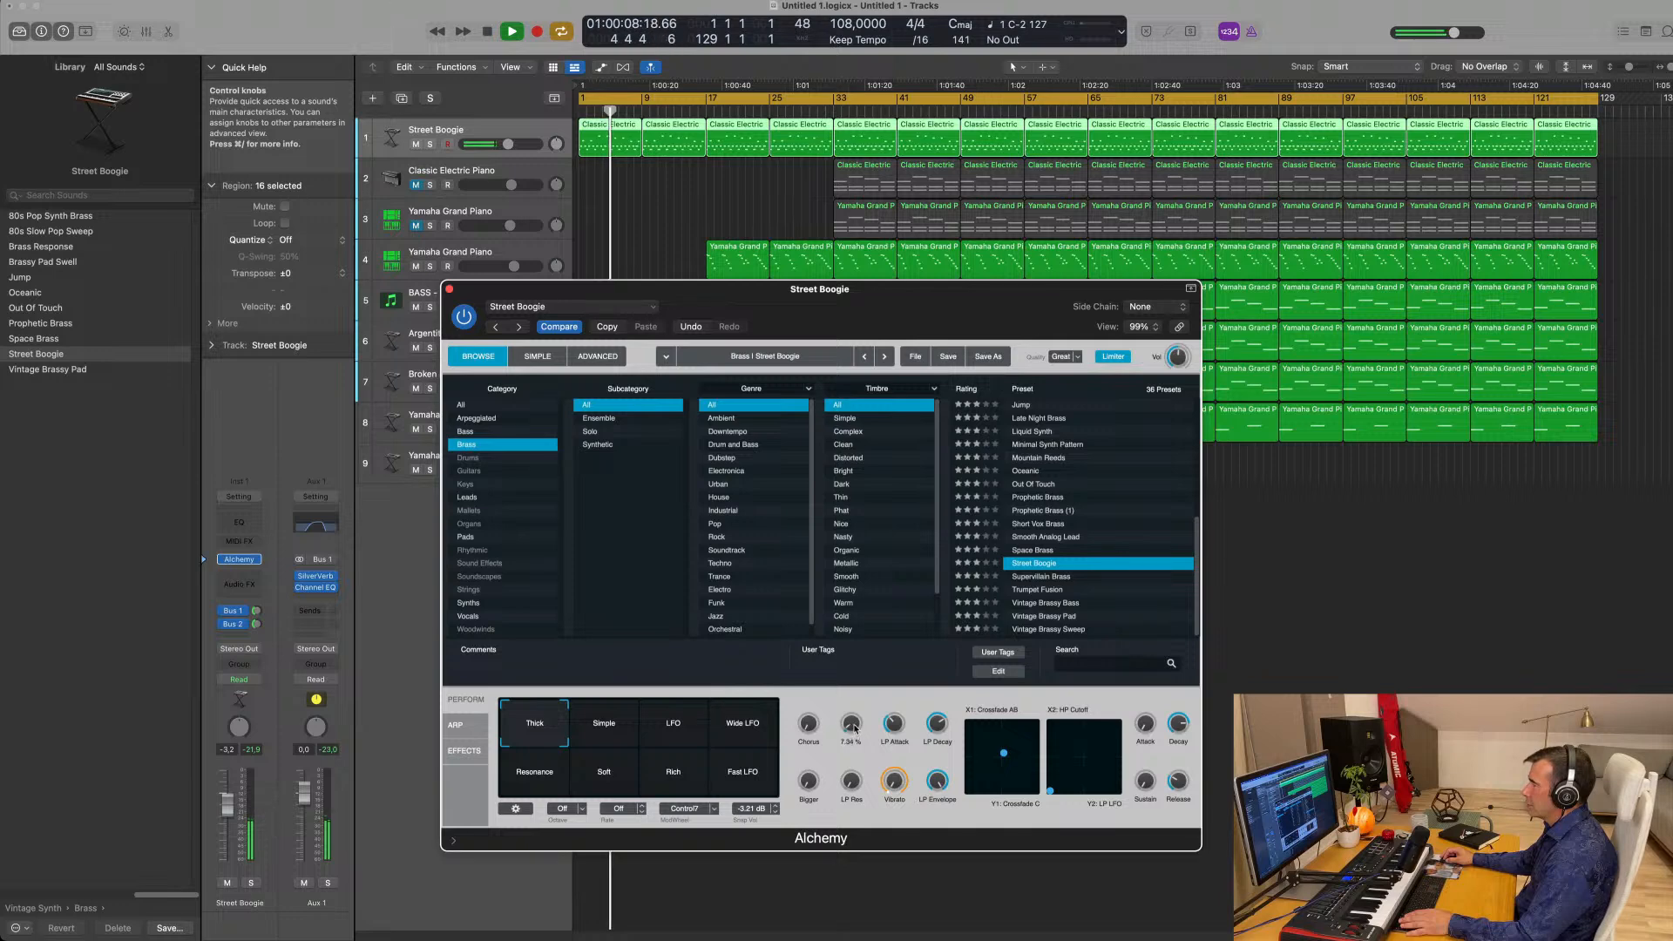
click(450, 289)
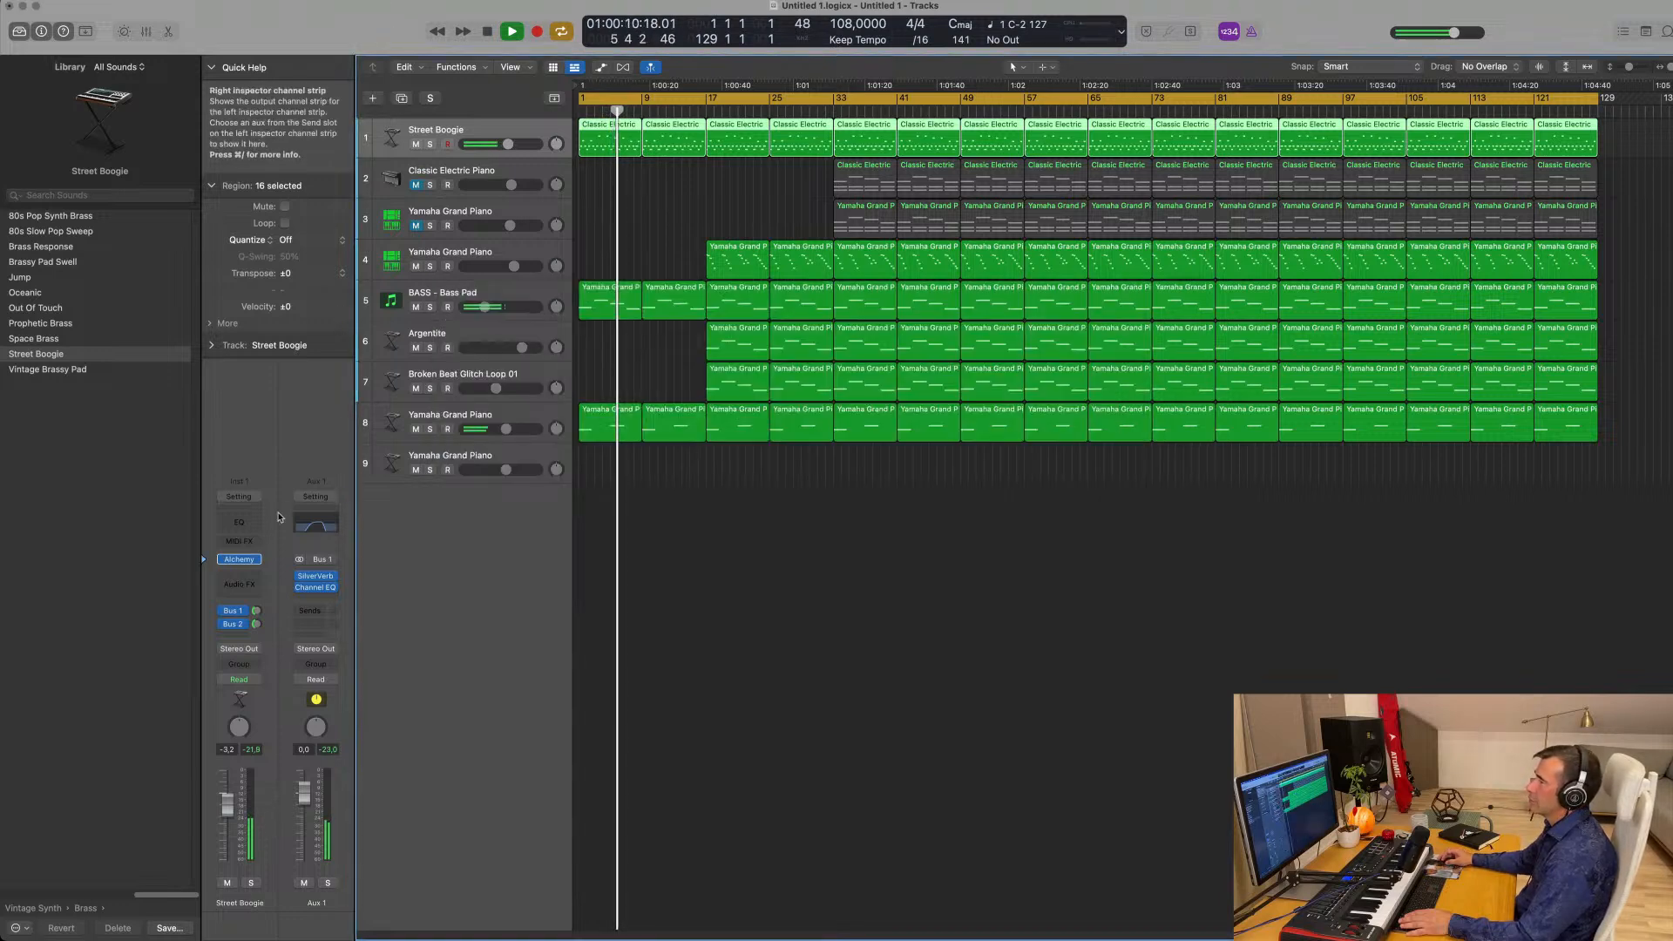
Add a Channel EQ to Street Boogie with a steep high cut at 500 Hz, and replay from the start.
click(240, 522)
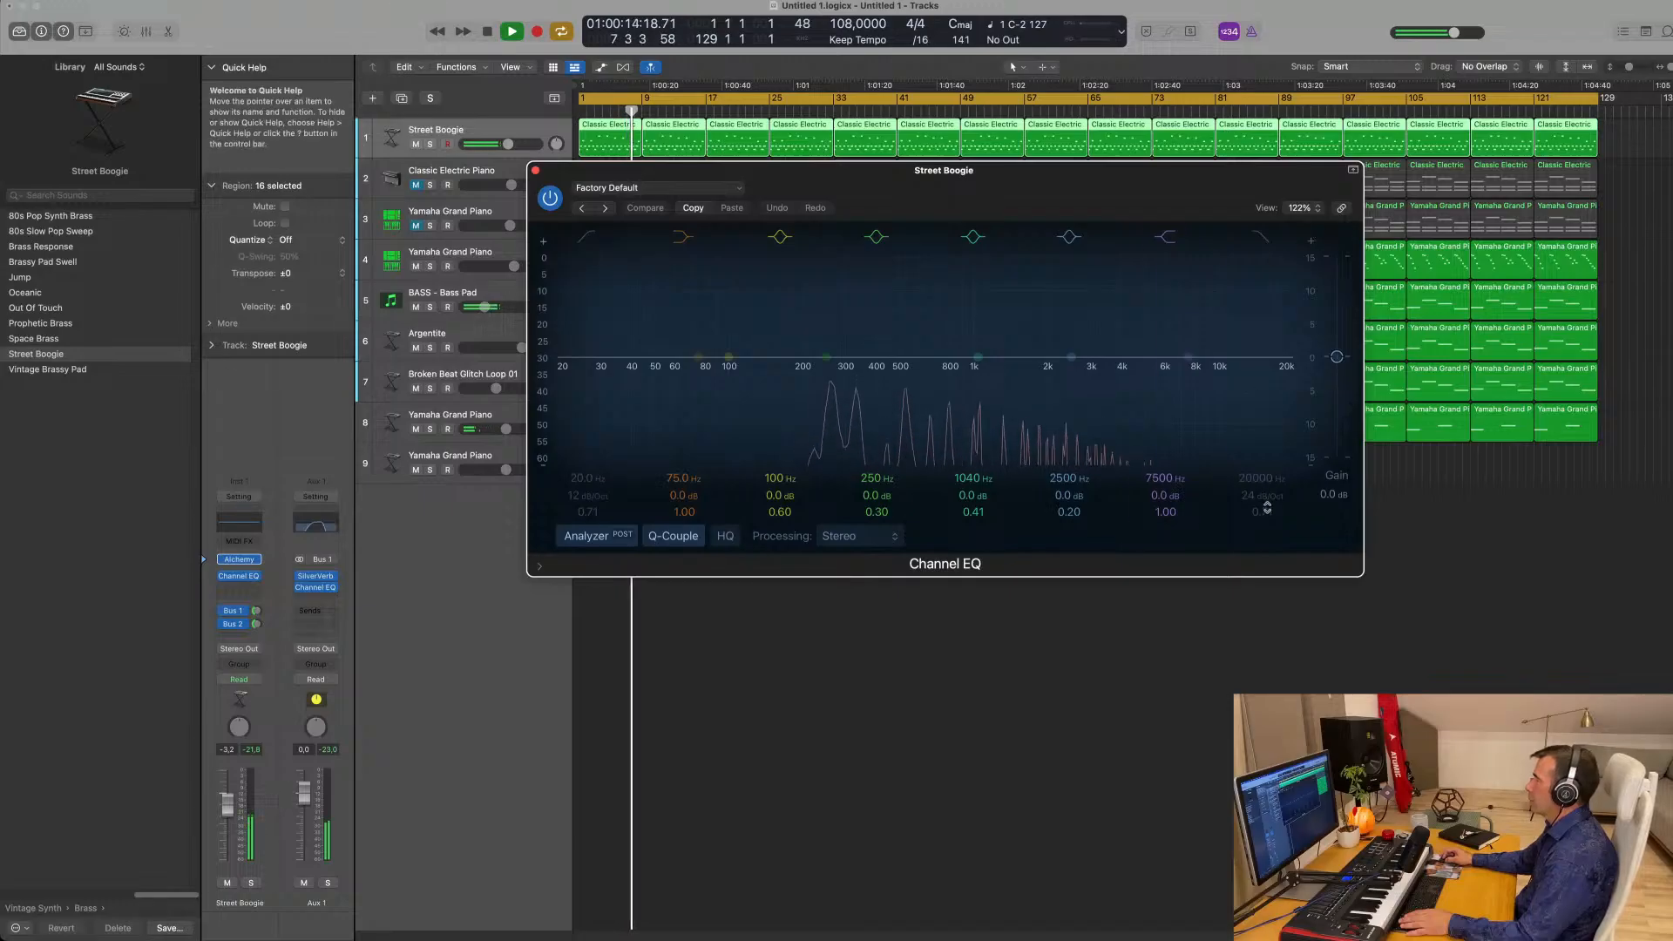
click(1261, 477)
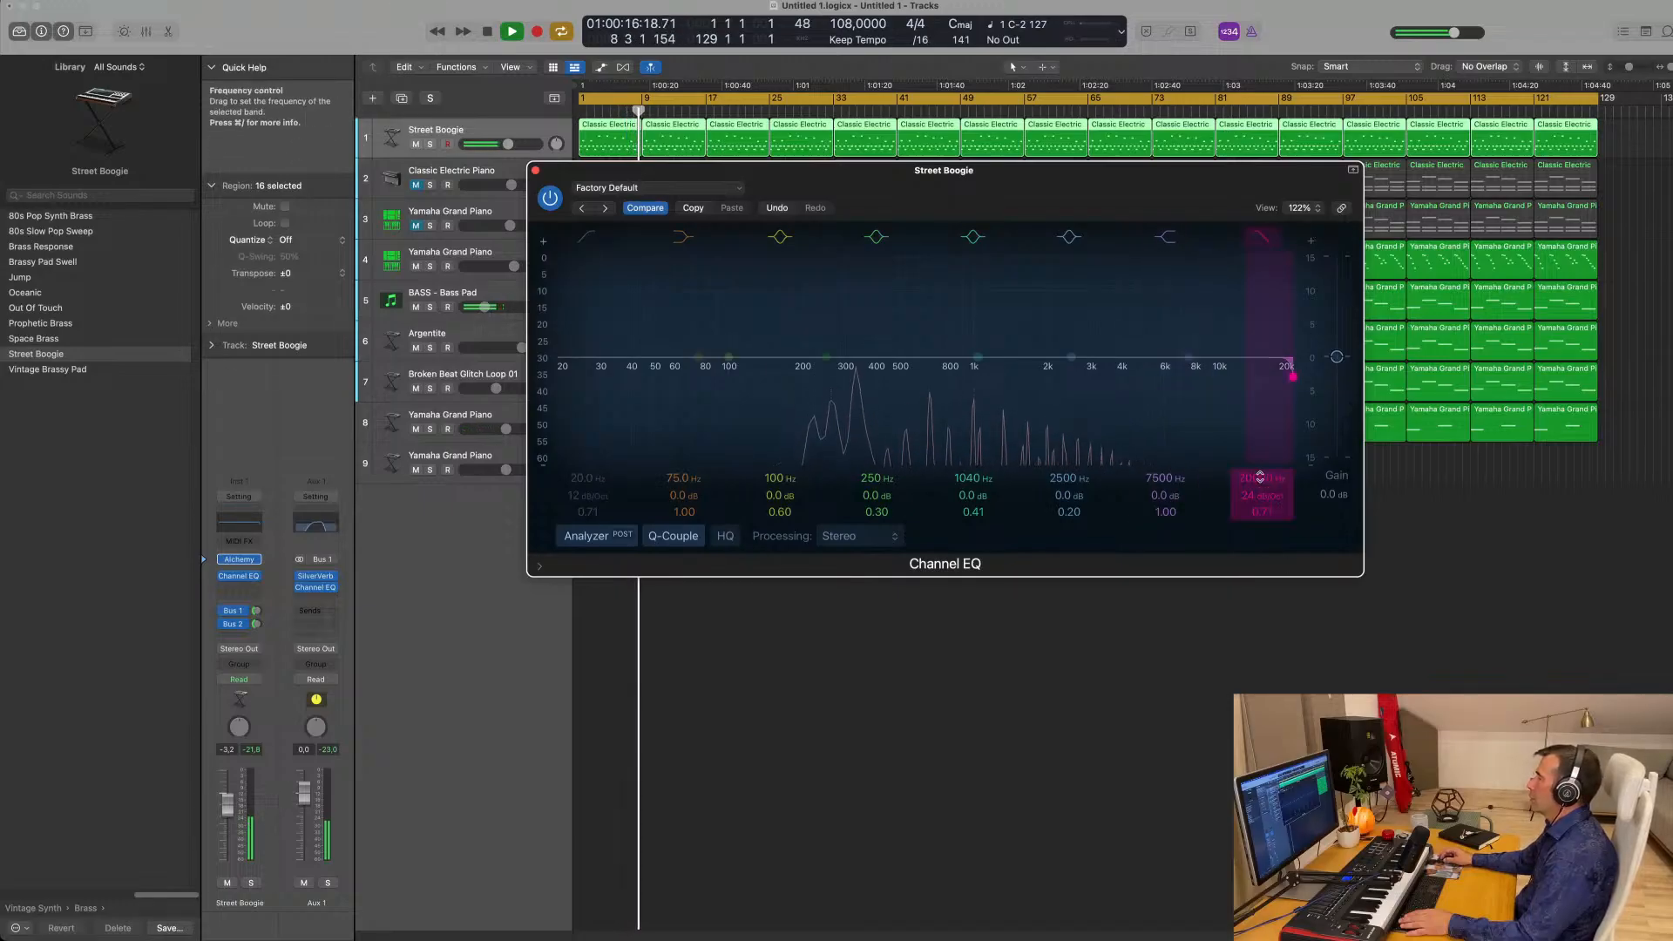
drag(1260, 477, 1261, 546)
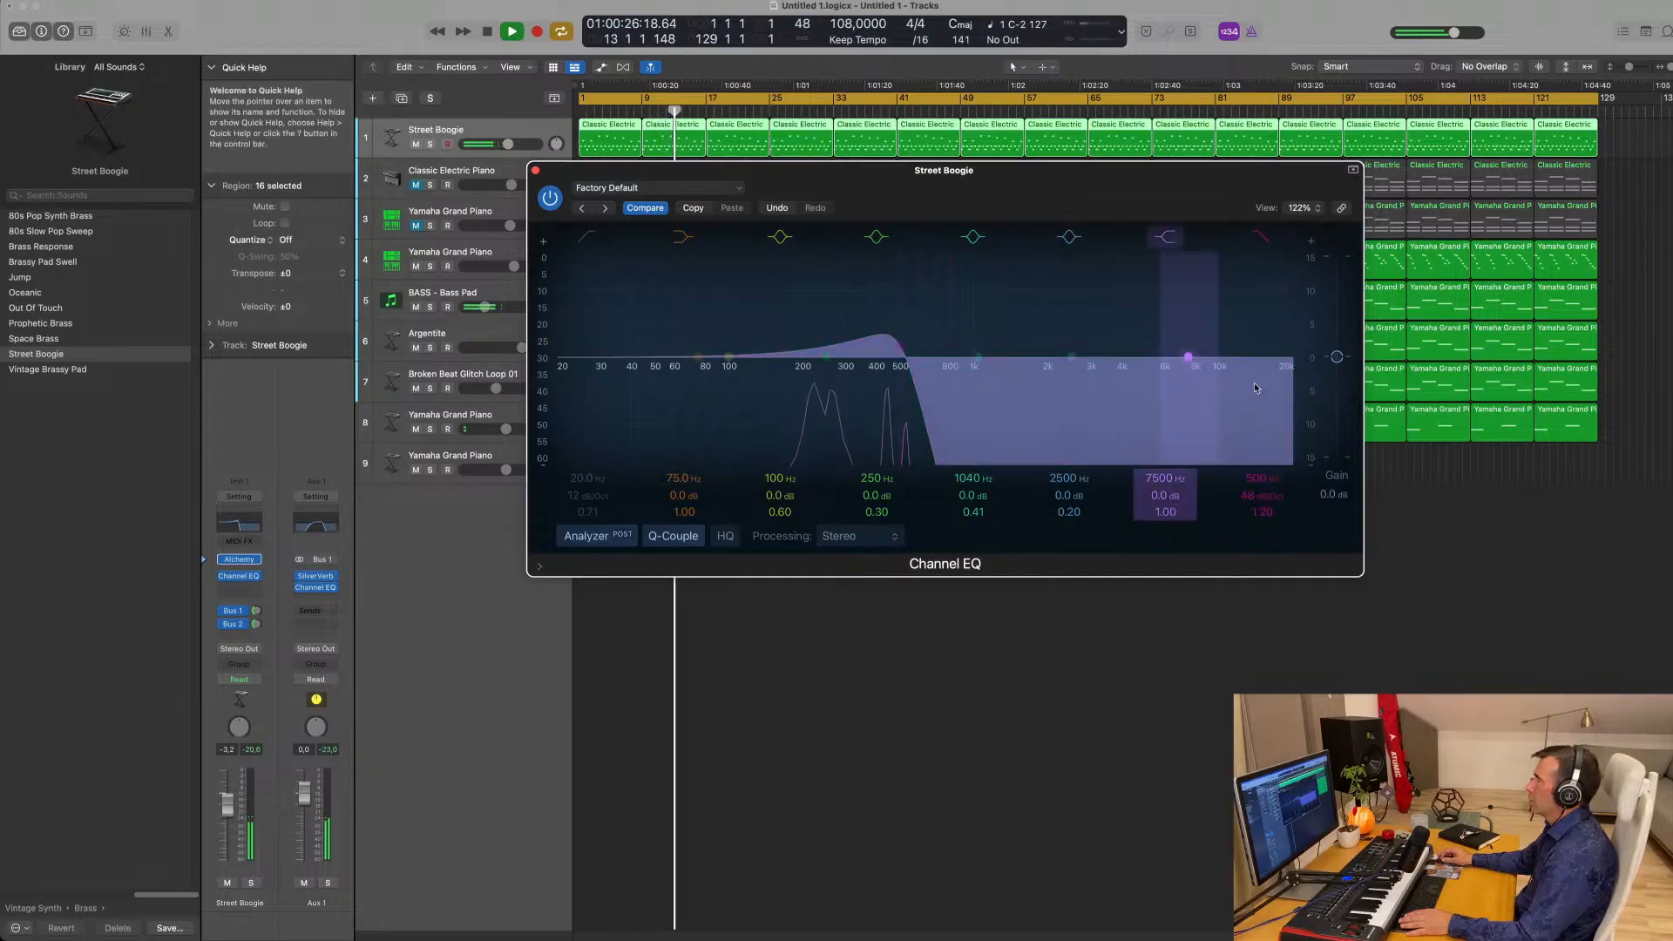
drag(1102, 170, 1274, 540)
key(Return)
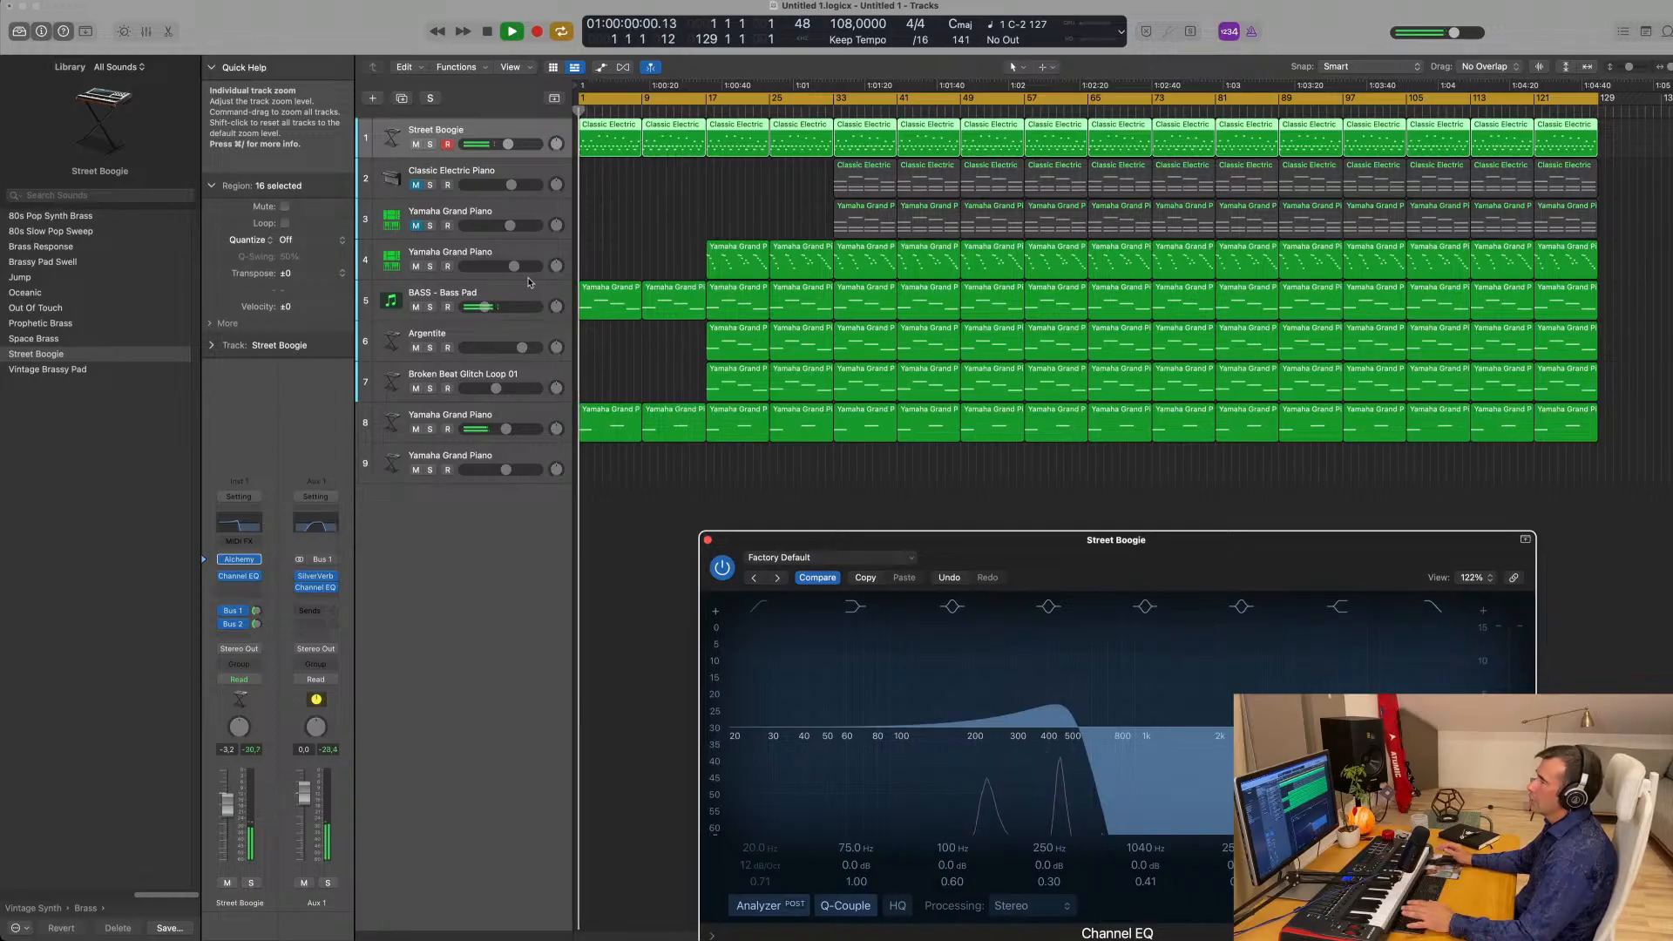
Set the automation mode of the BASS - Bass Pad track to Touch.
click(522, 298)
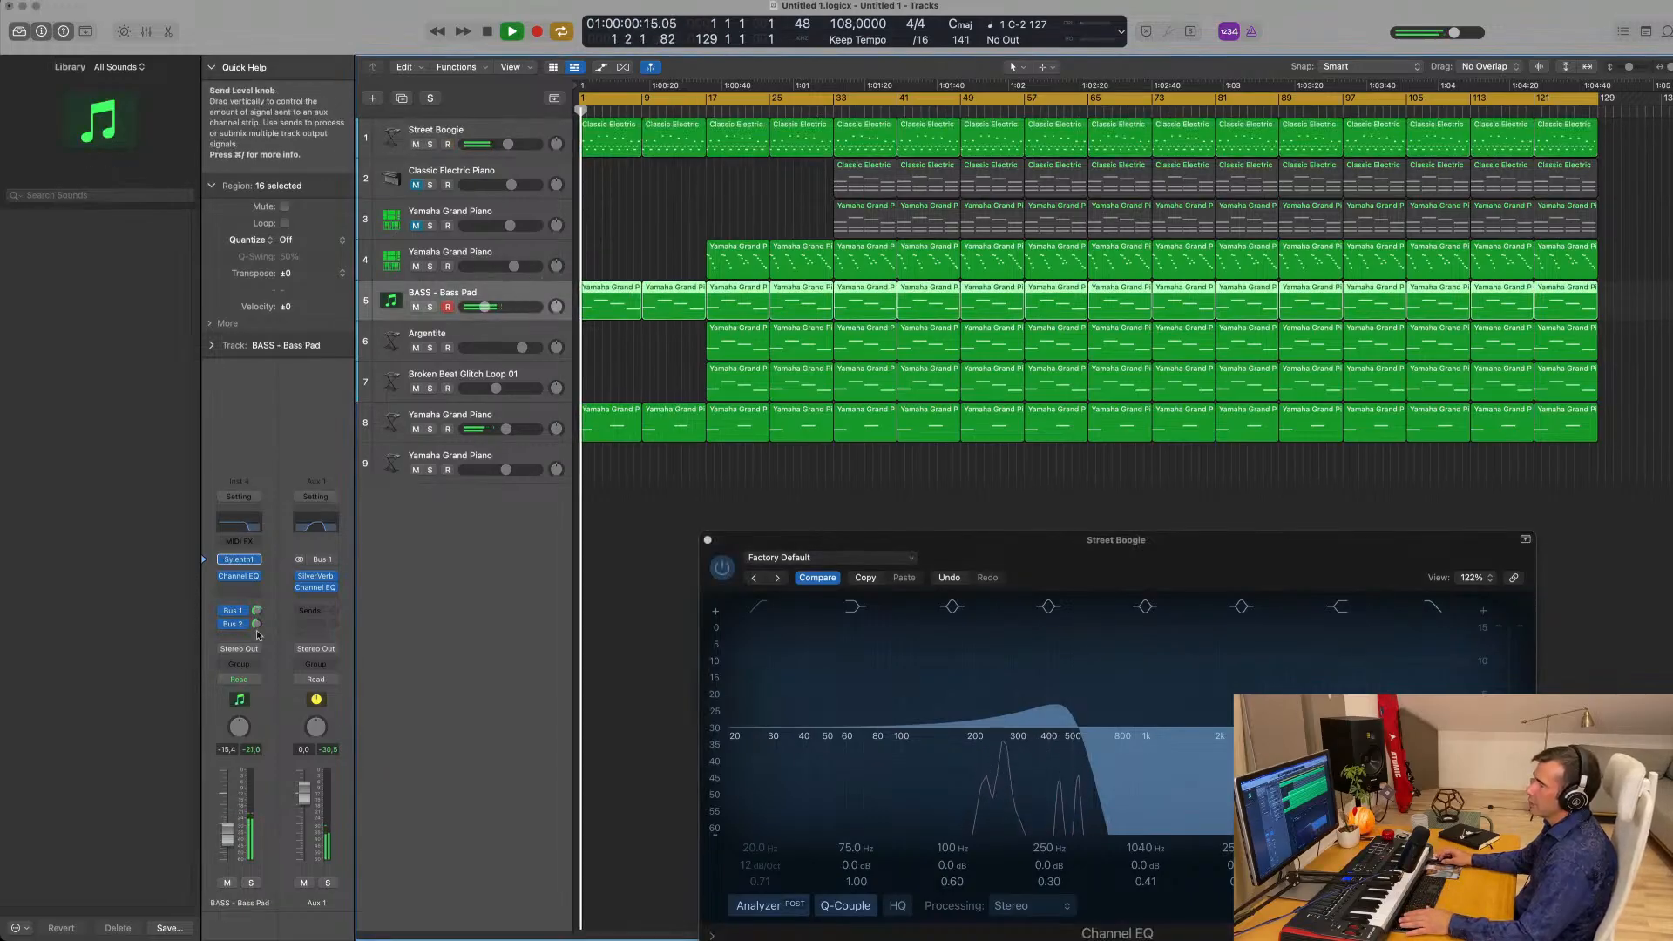
click(238, 680)
click(253, 697)
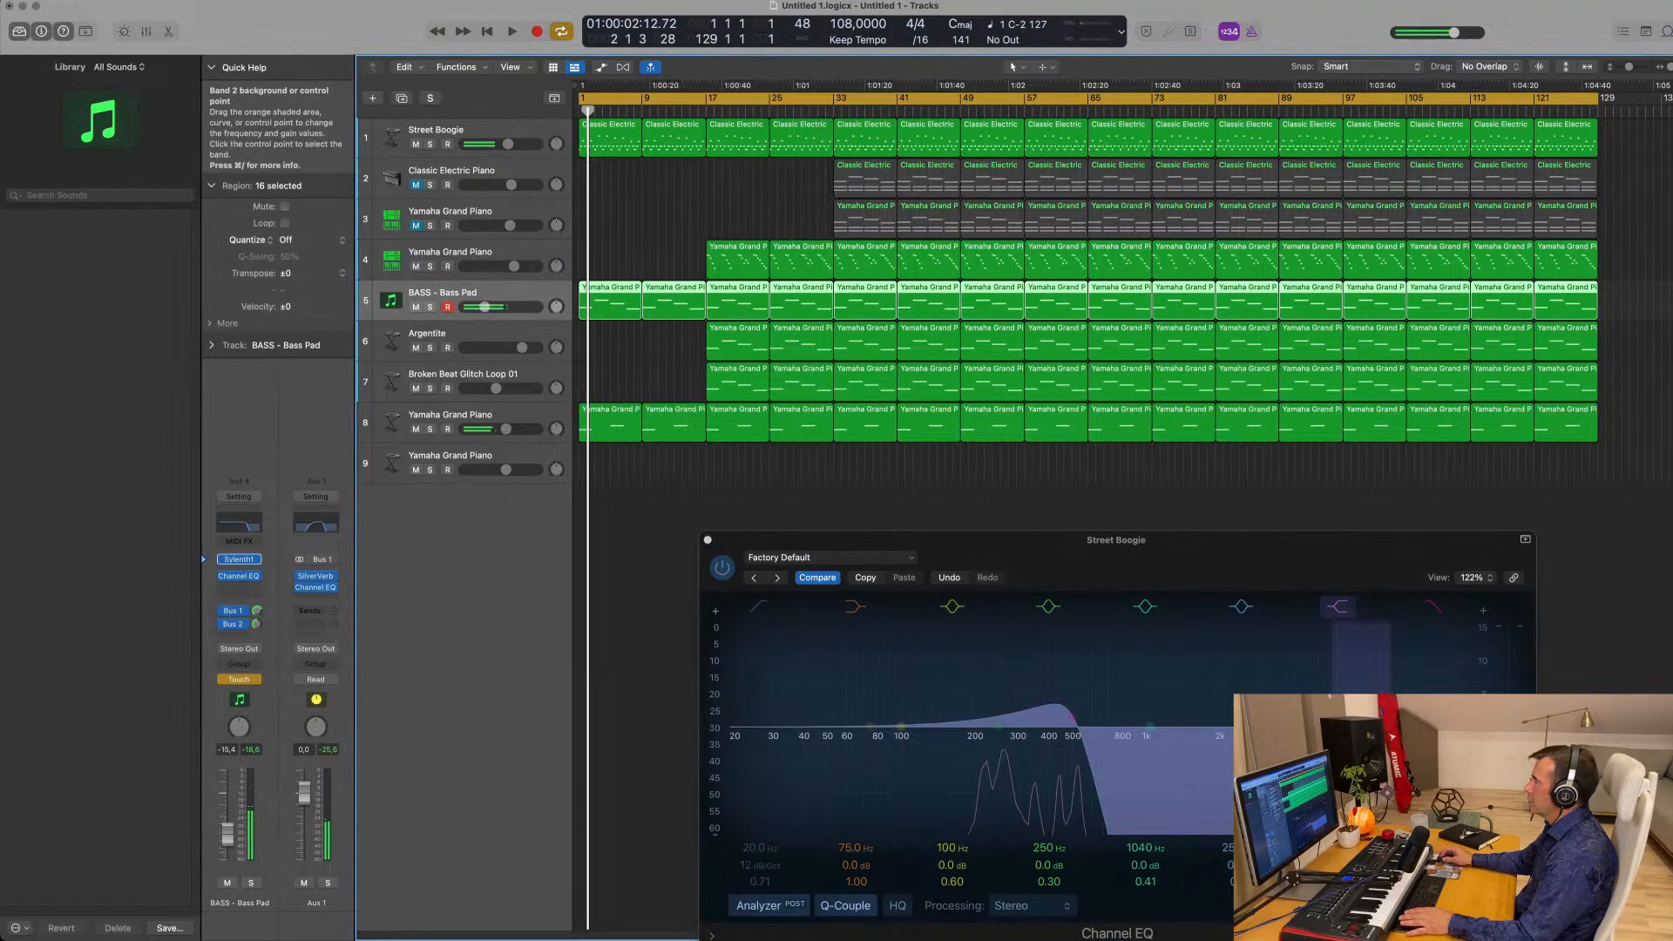
Raise the high-cut frequency of Street Boogie's Channel EQ, stop playback and close the equalizer.
drag(1085, 717, 1133, 711)
key(space)
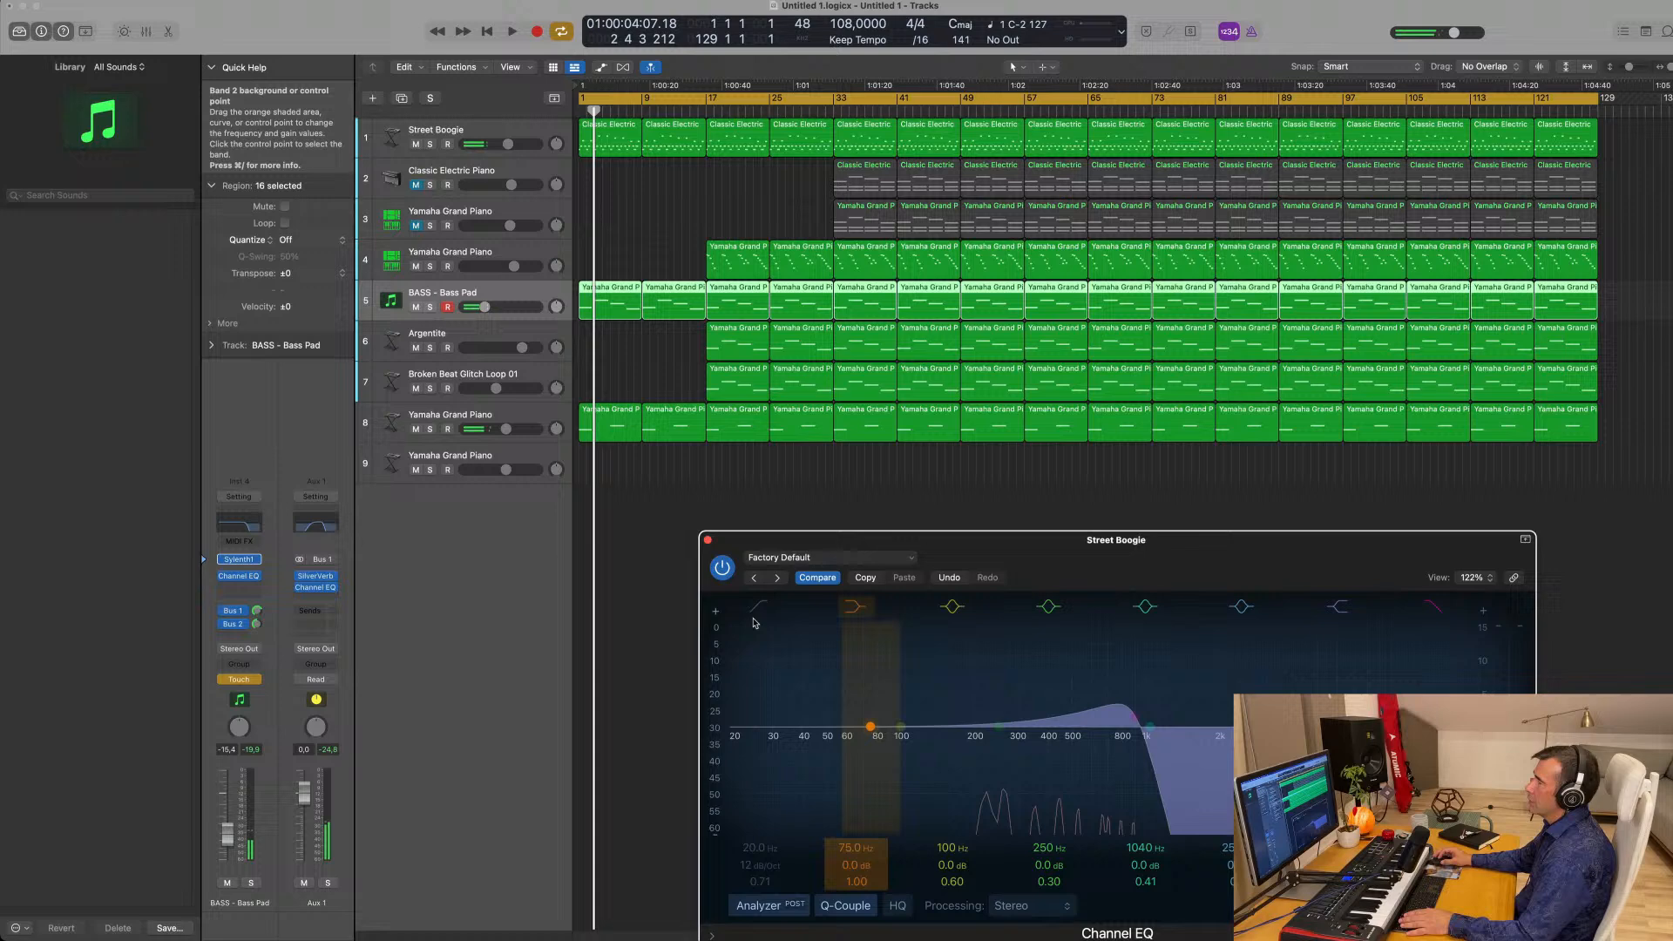
click(708, 540)
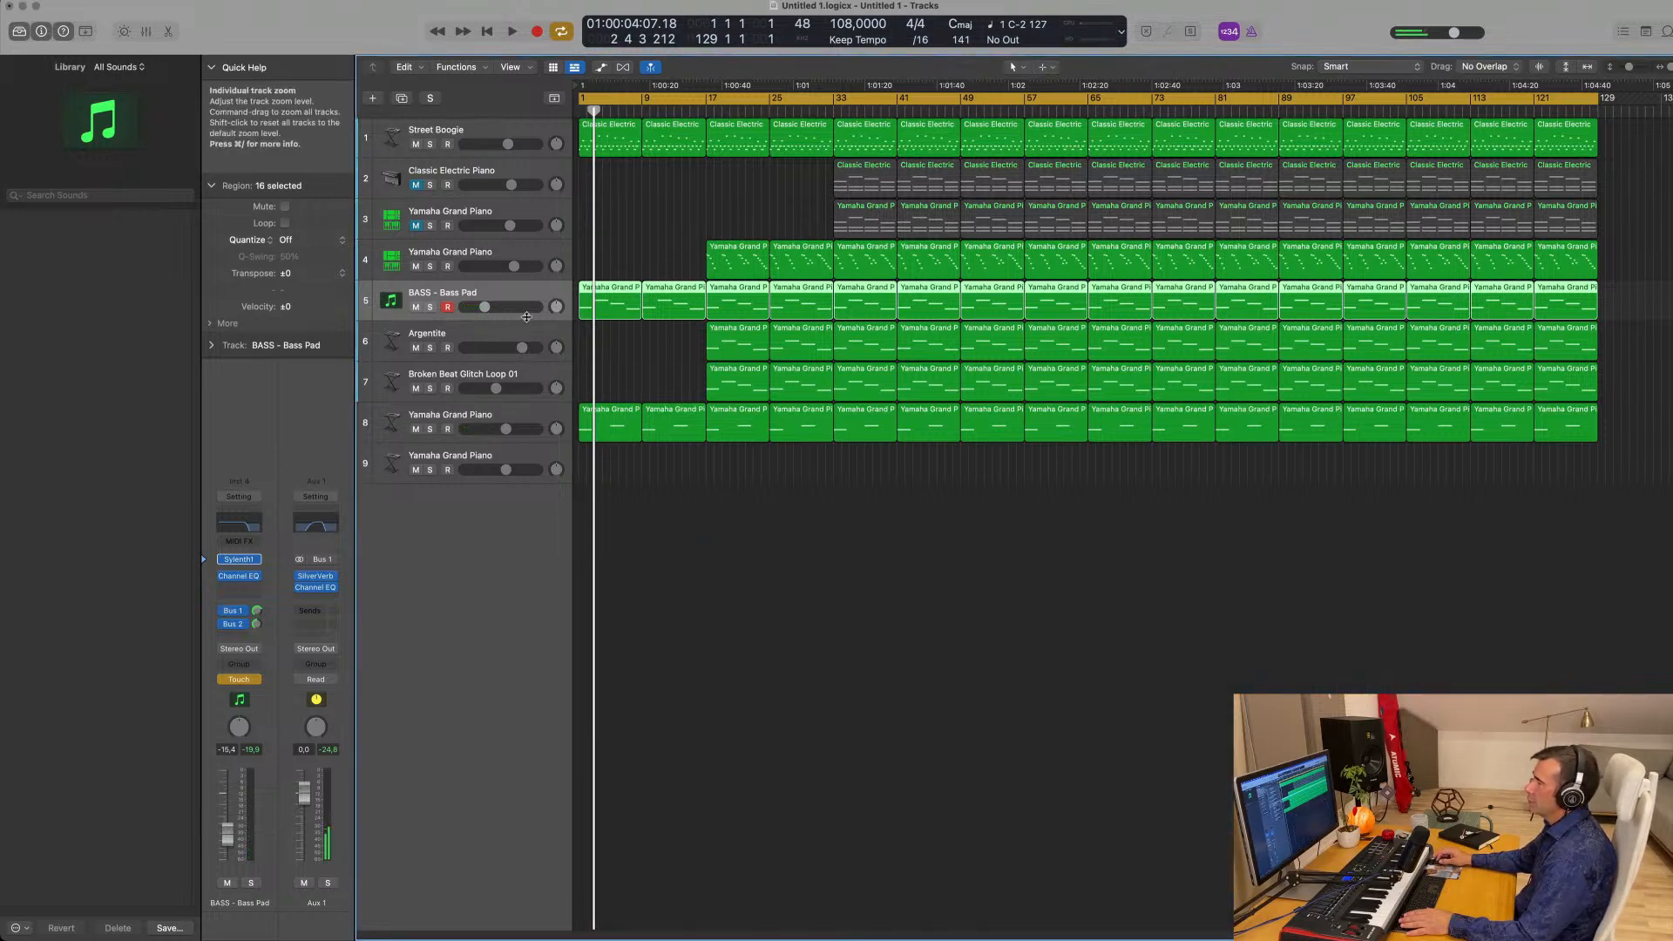
Enlarge the BASS - Bass Pad track, show track automation and look through its Sylenth1 automation parameters.
drag(526, 320, 526, 380)
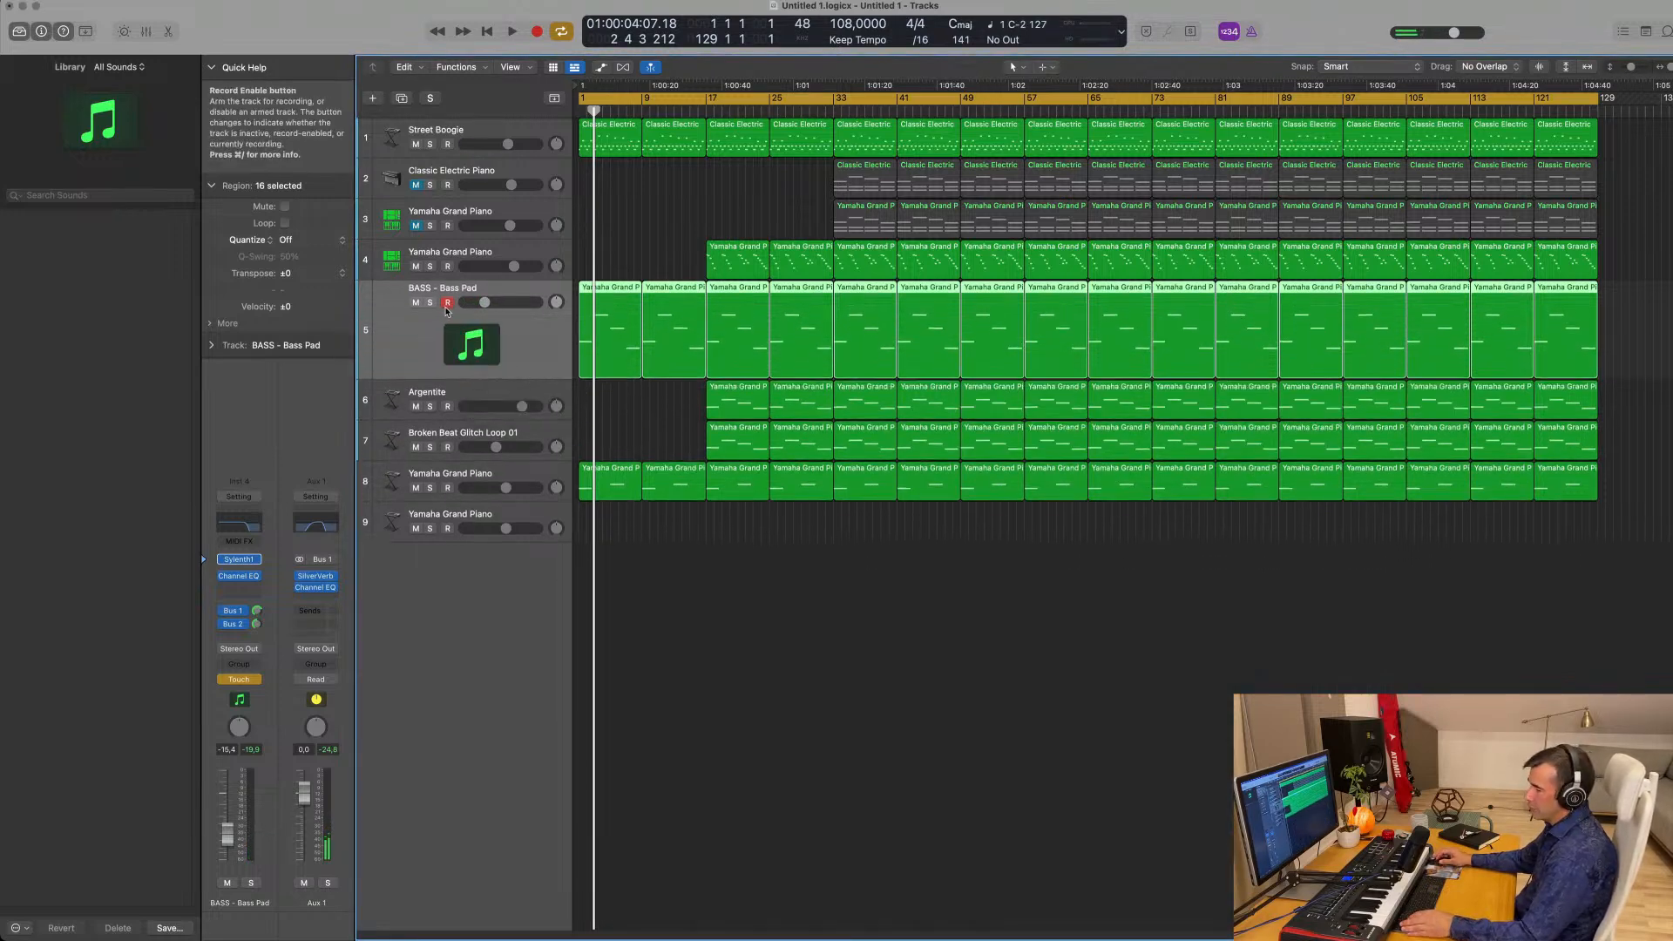
key(a)
click(504, 406)
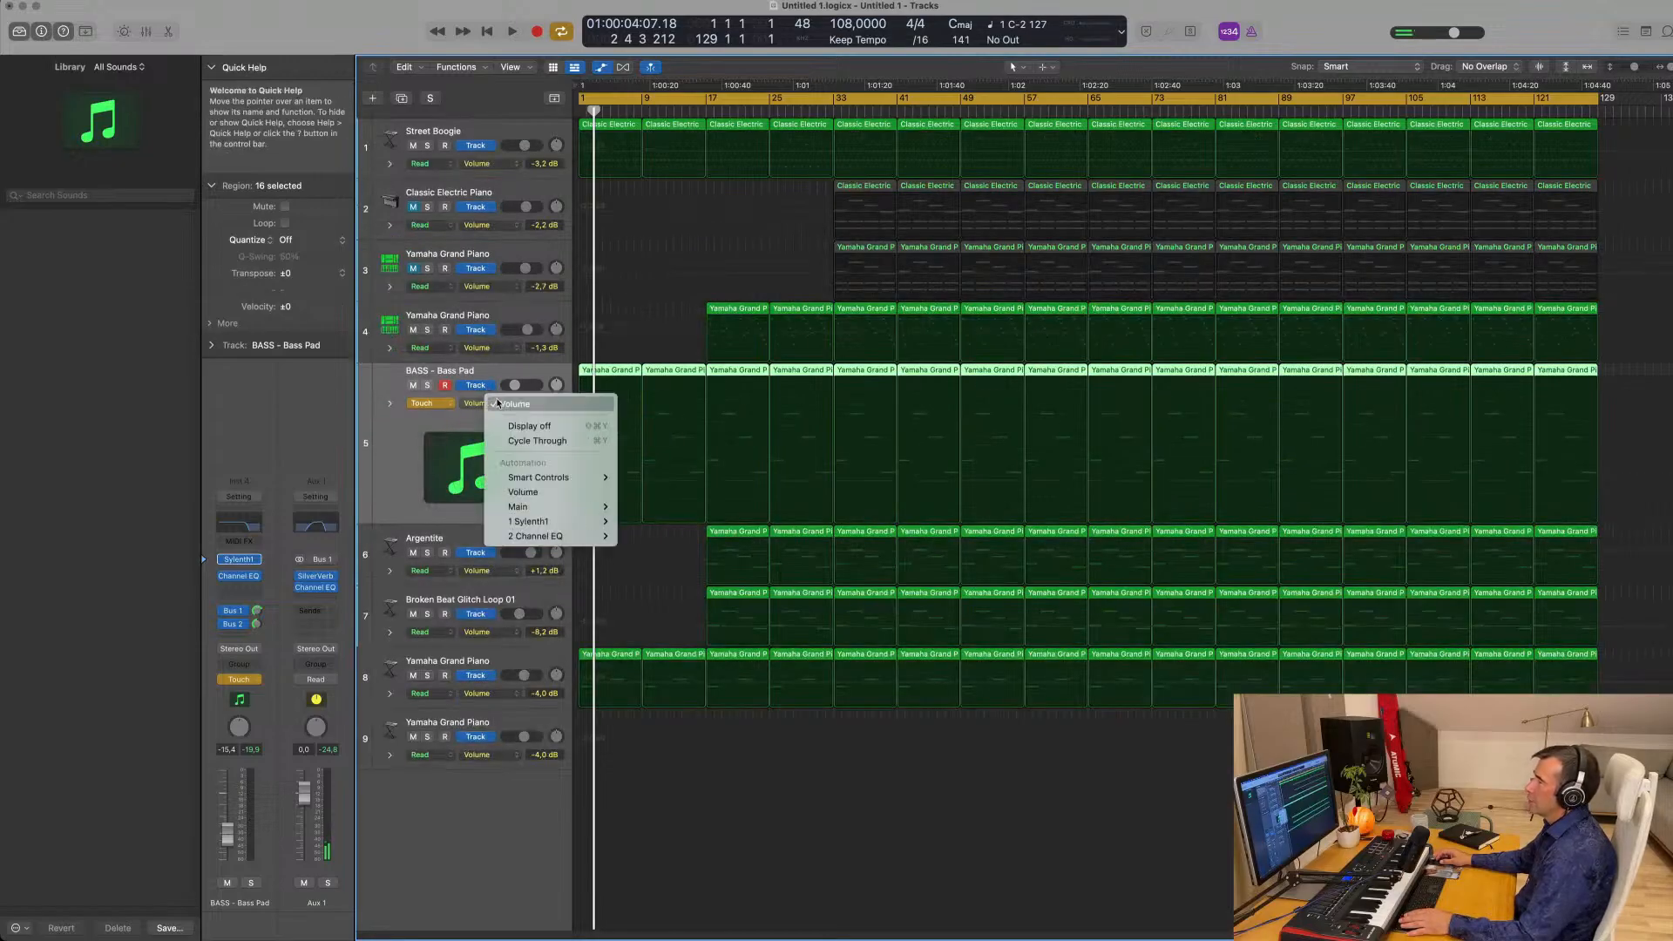
mouse_move(553, 538)
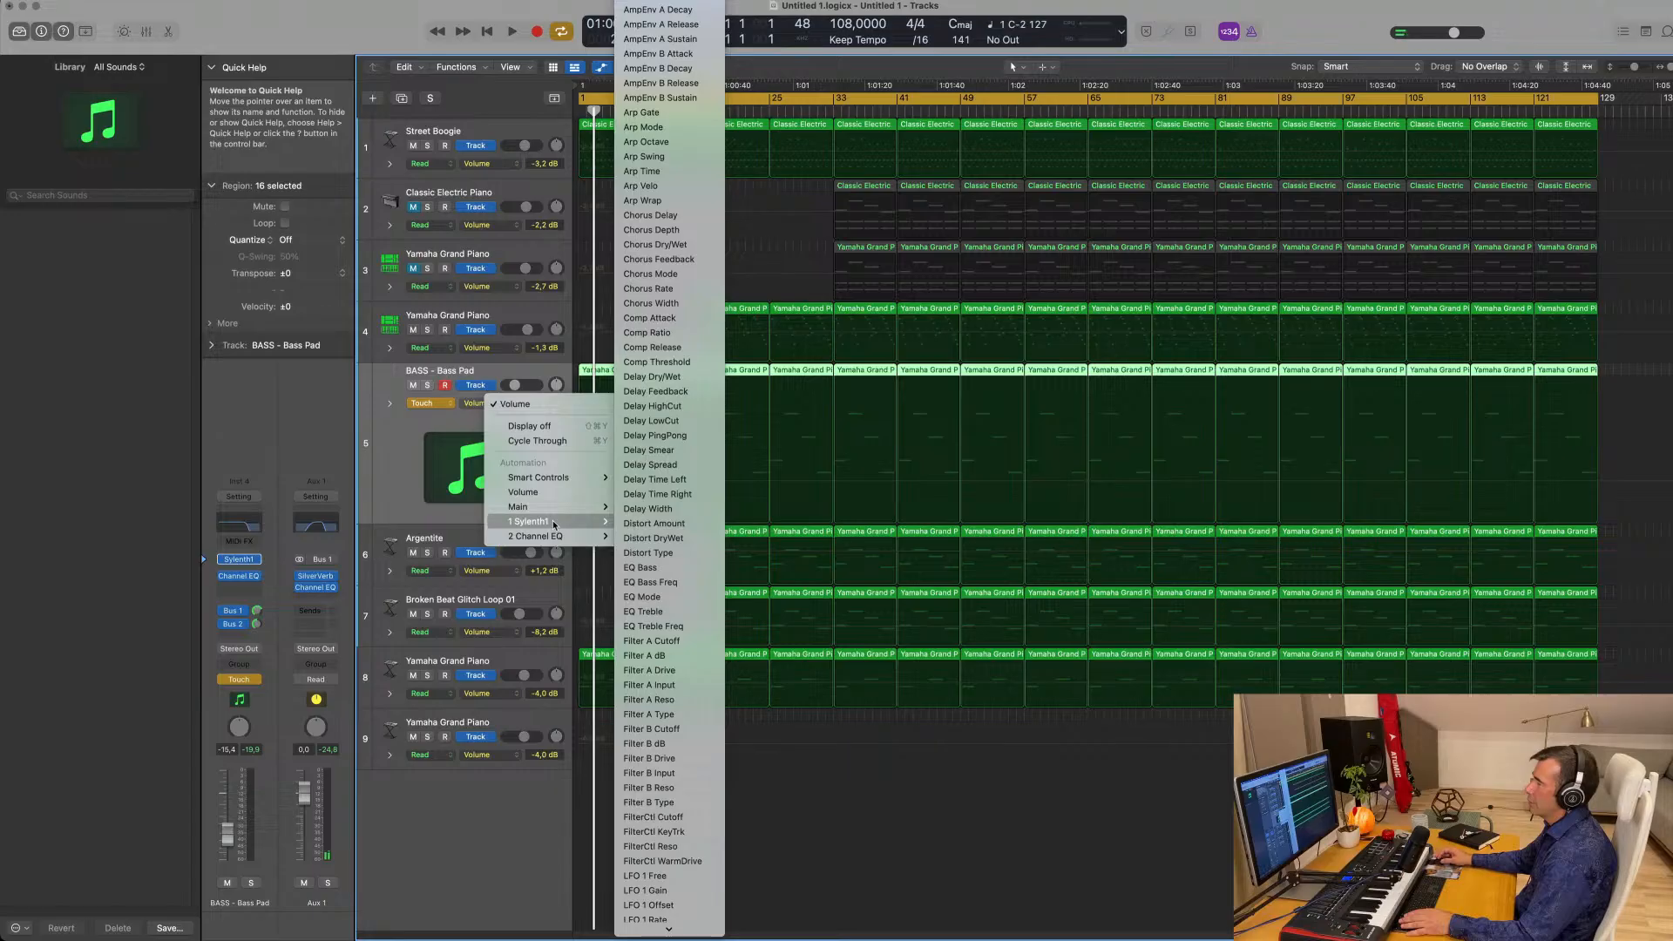
click(377, 484)
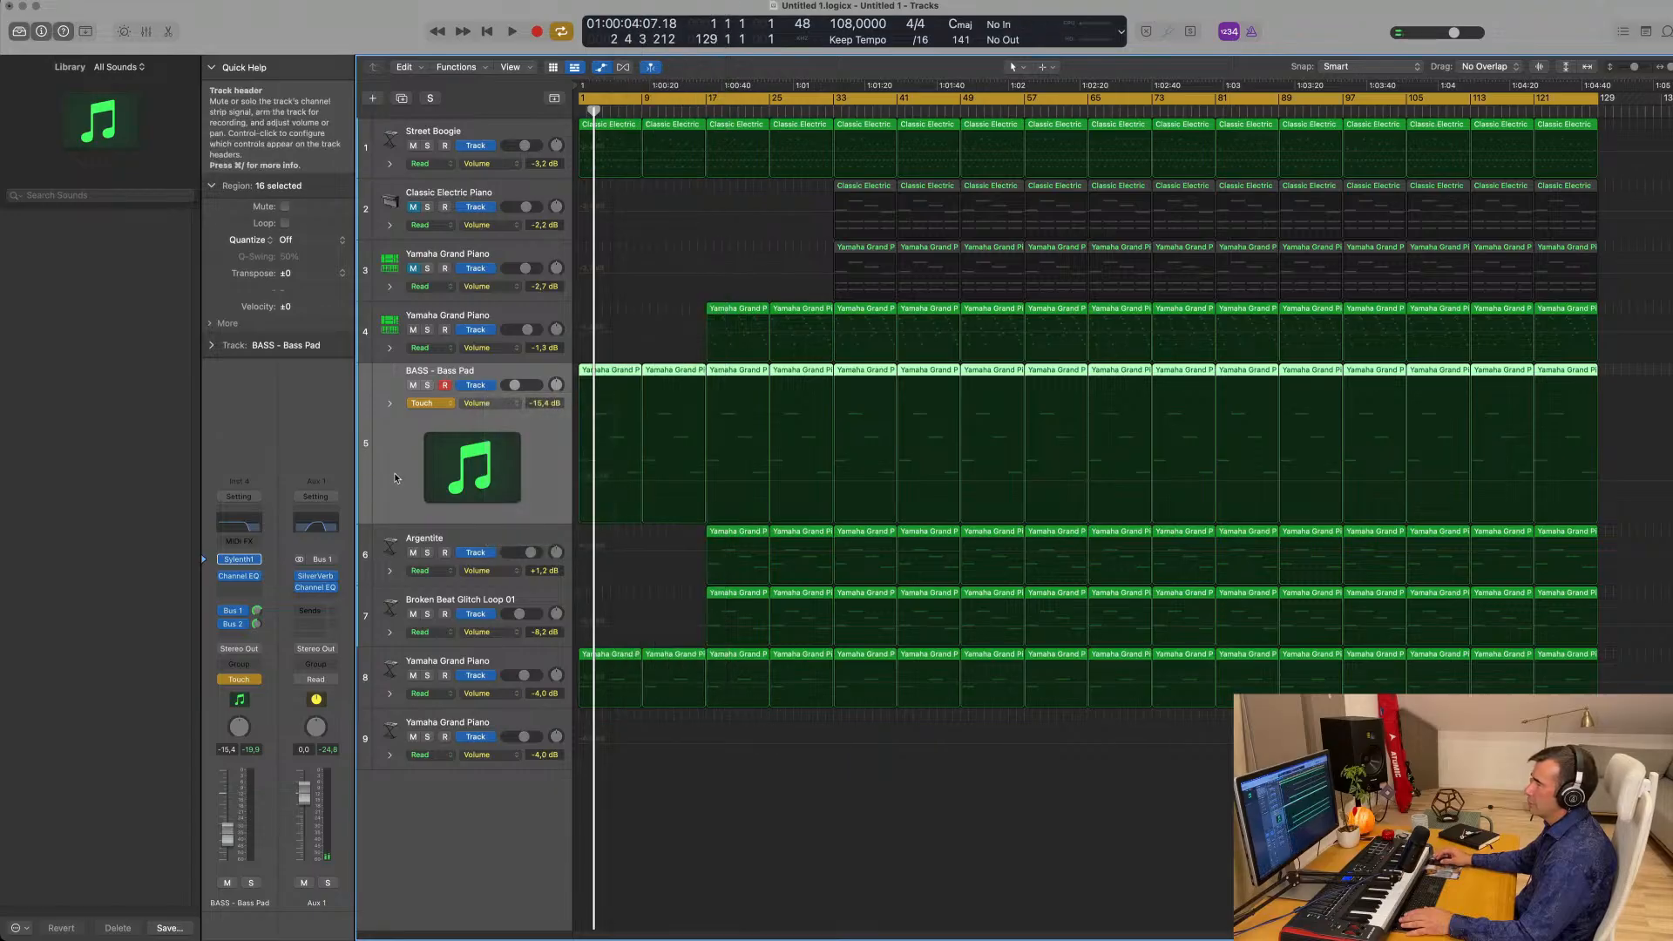
Replay the song from the start, select Street Boogie and look through the track's automation parameters.
key(Return)
key(space)
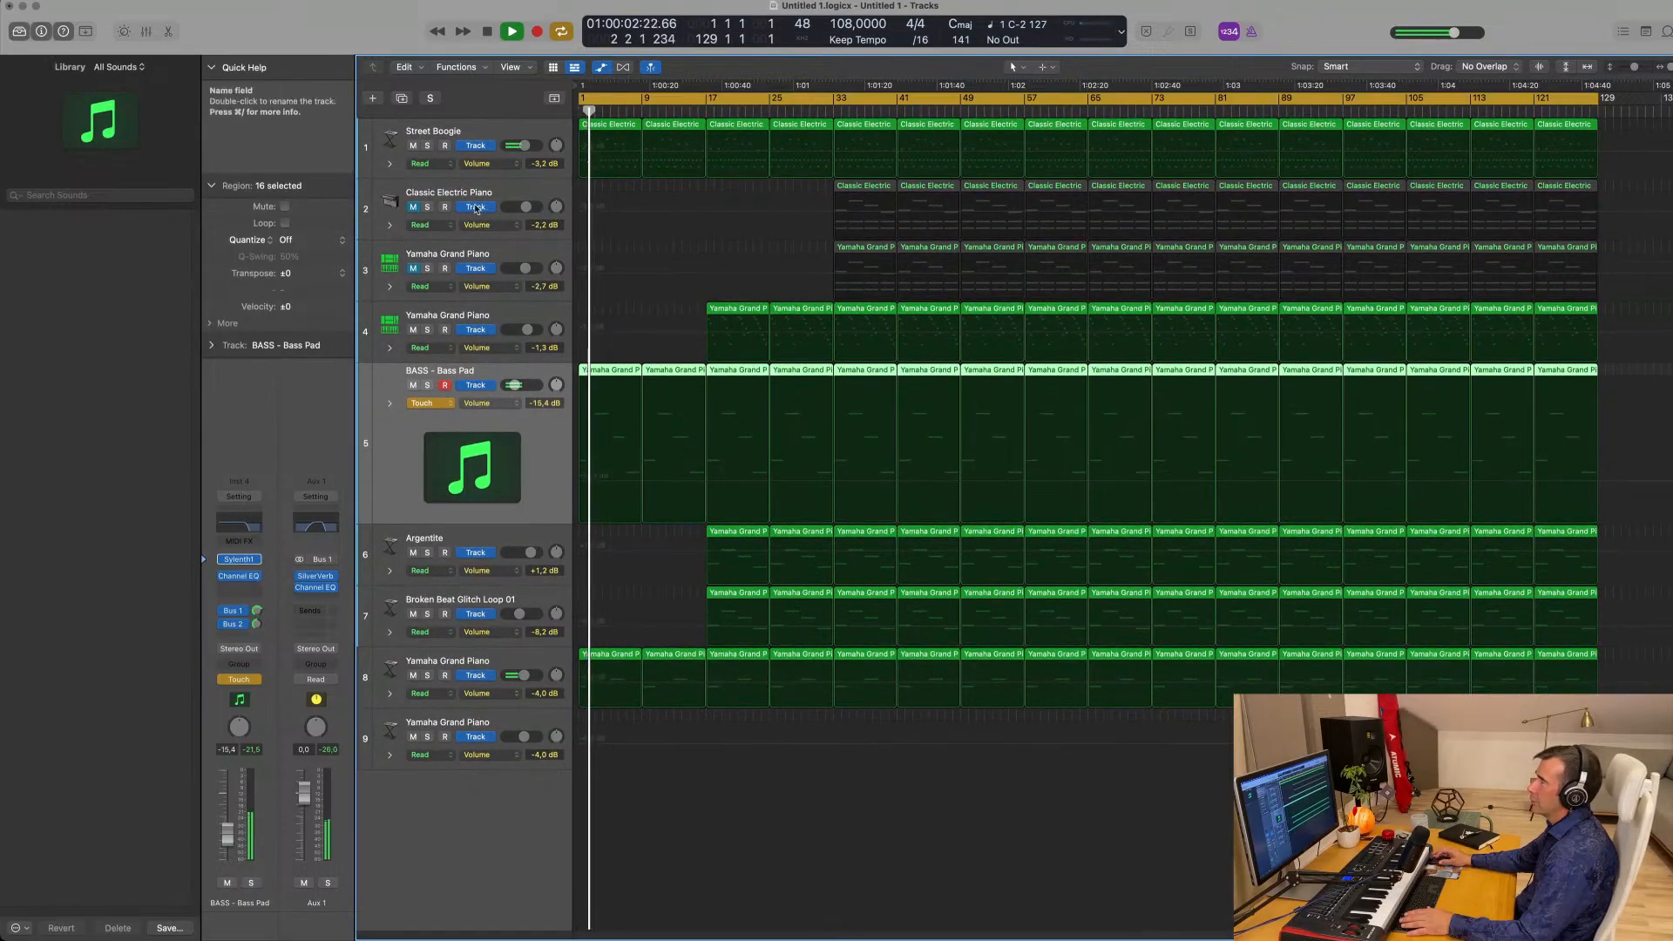
click(520, 161)
click(516, 163)
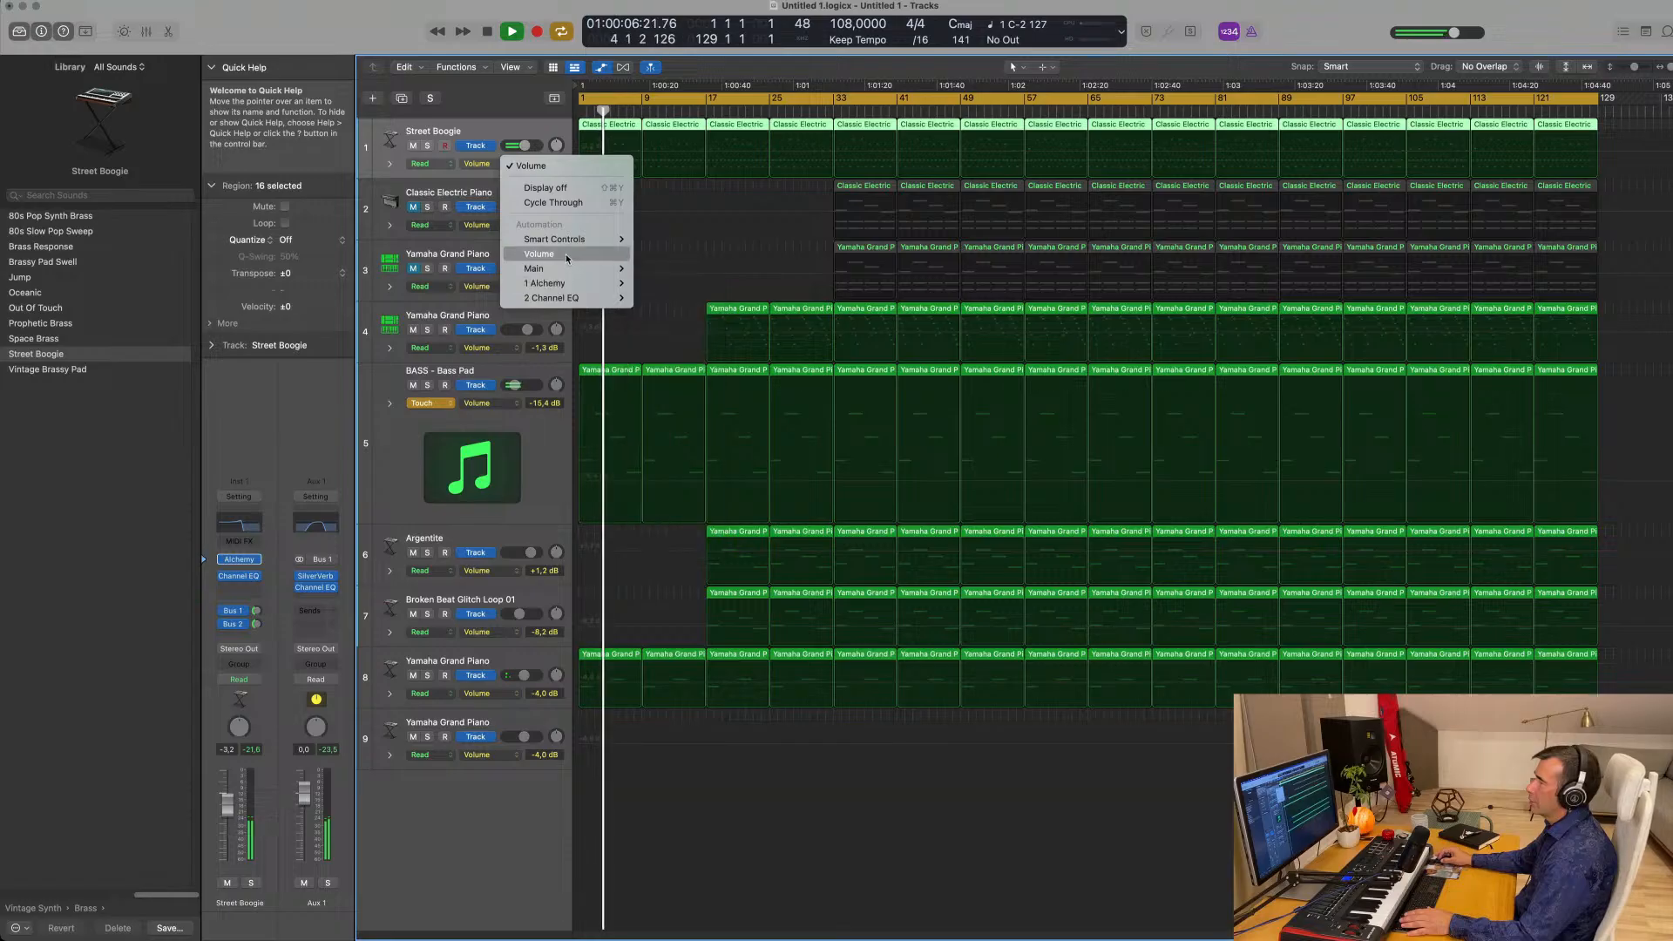
click(510, 141)
key(space)
key(space)
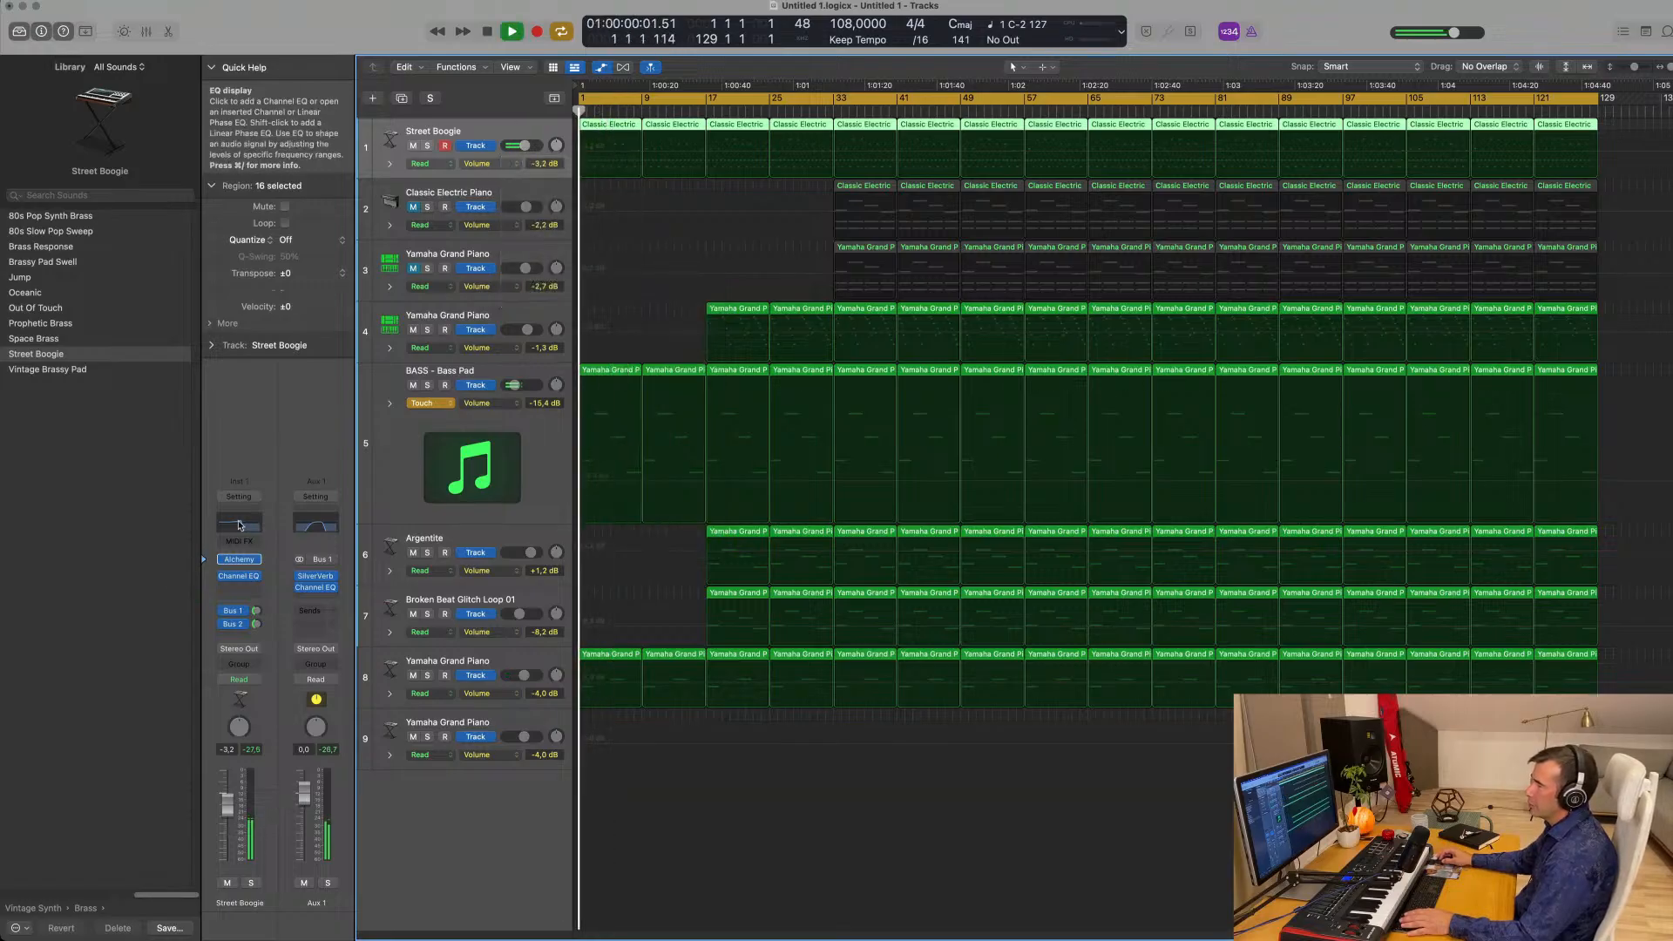
Set Street Boogie's automation mode to Touch and move the high-cut frequency in its Channel EQ to record automation, and close the equalizer.
click(242, 524)
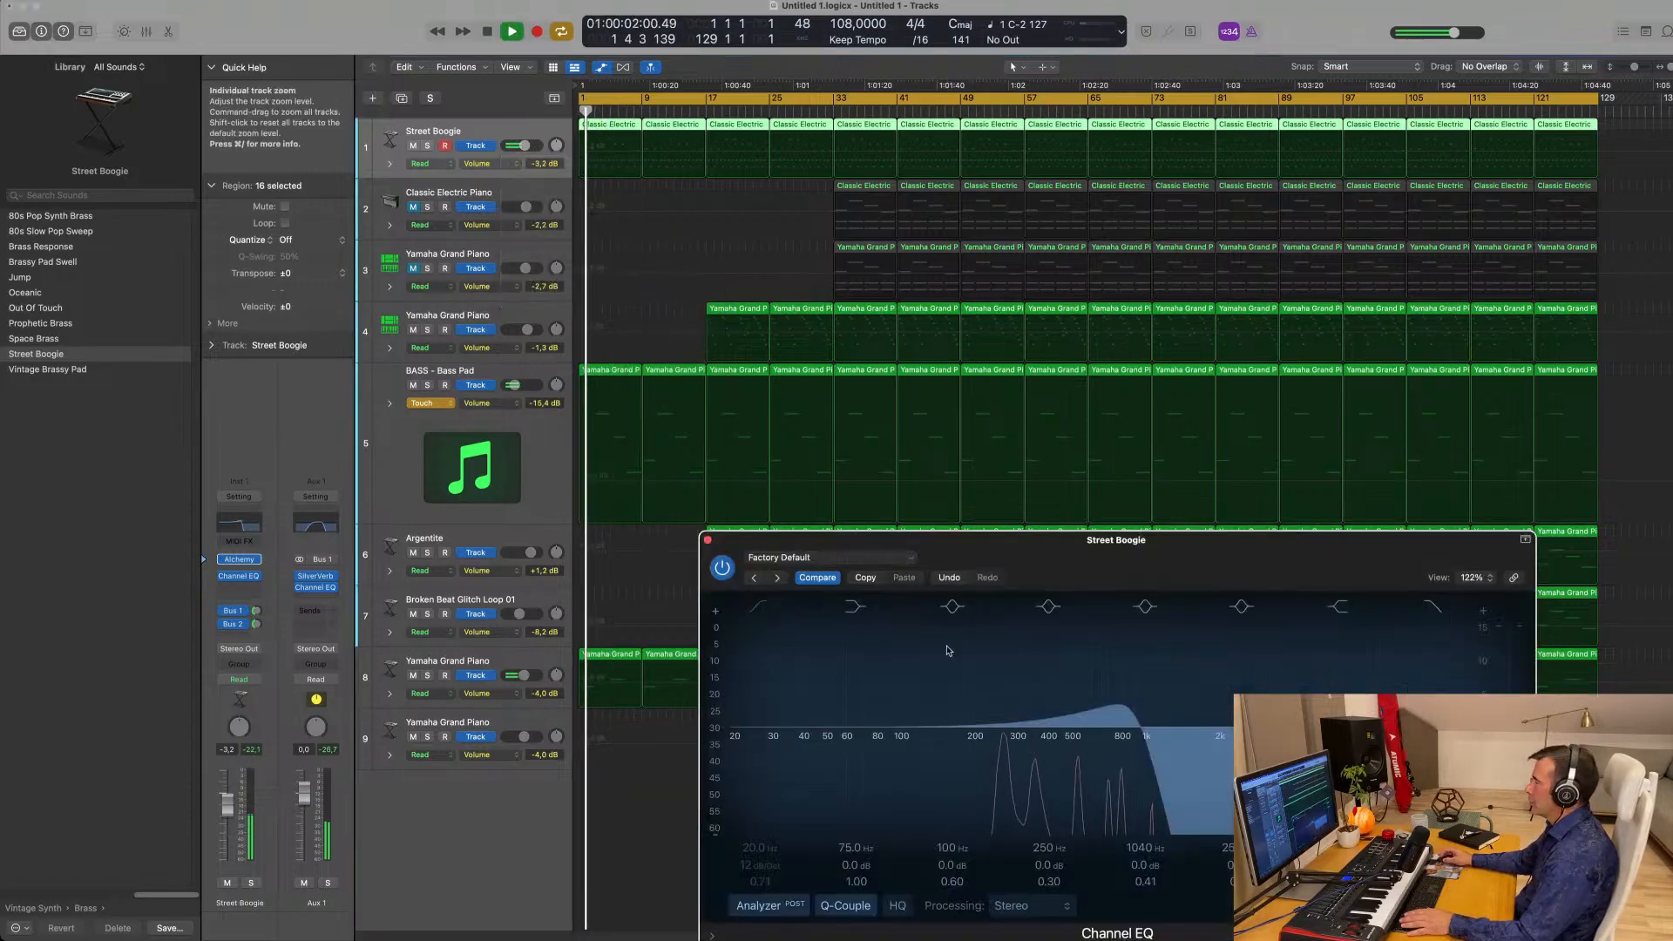
click(485, 164)
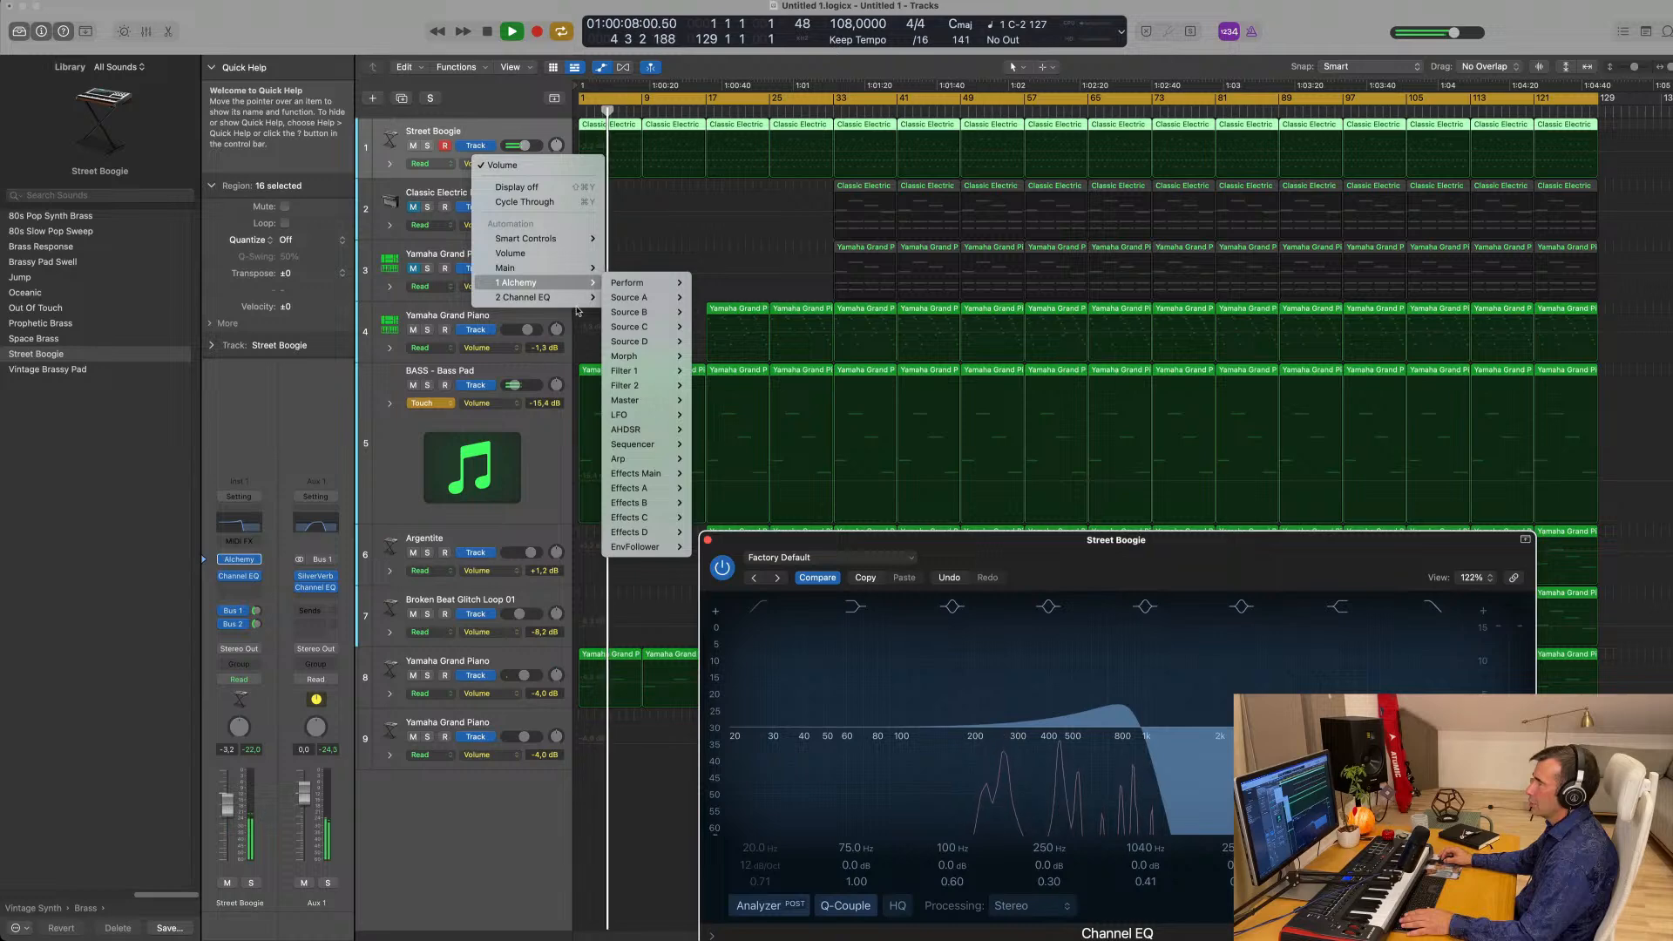
mouse_move(573, 303)
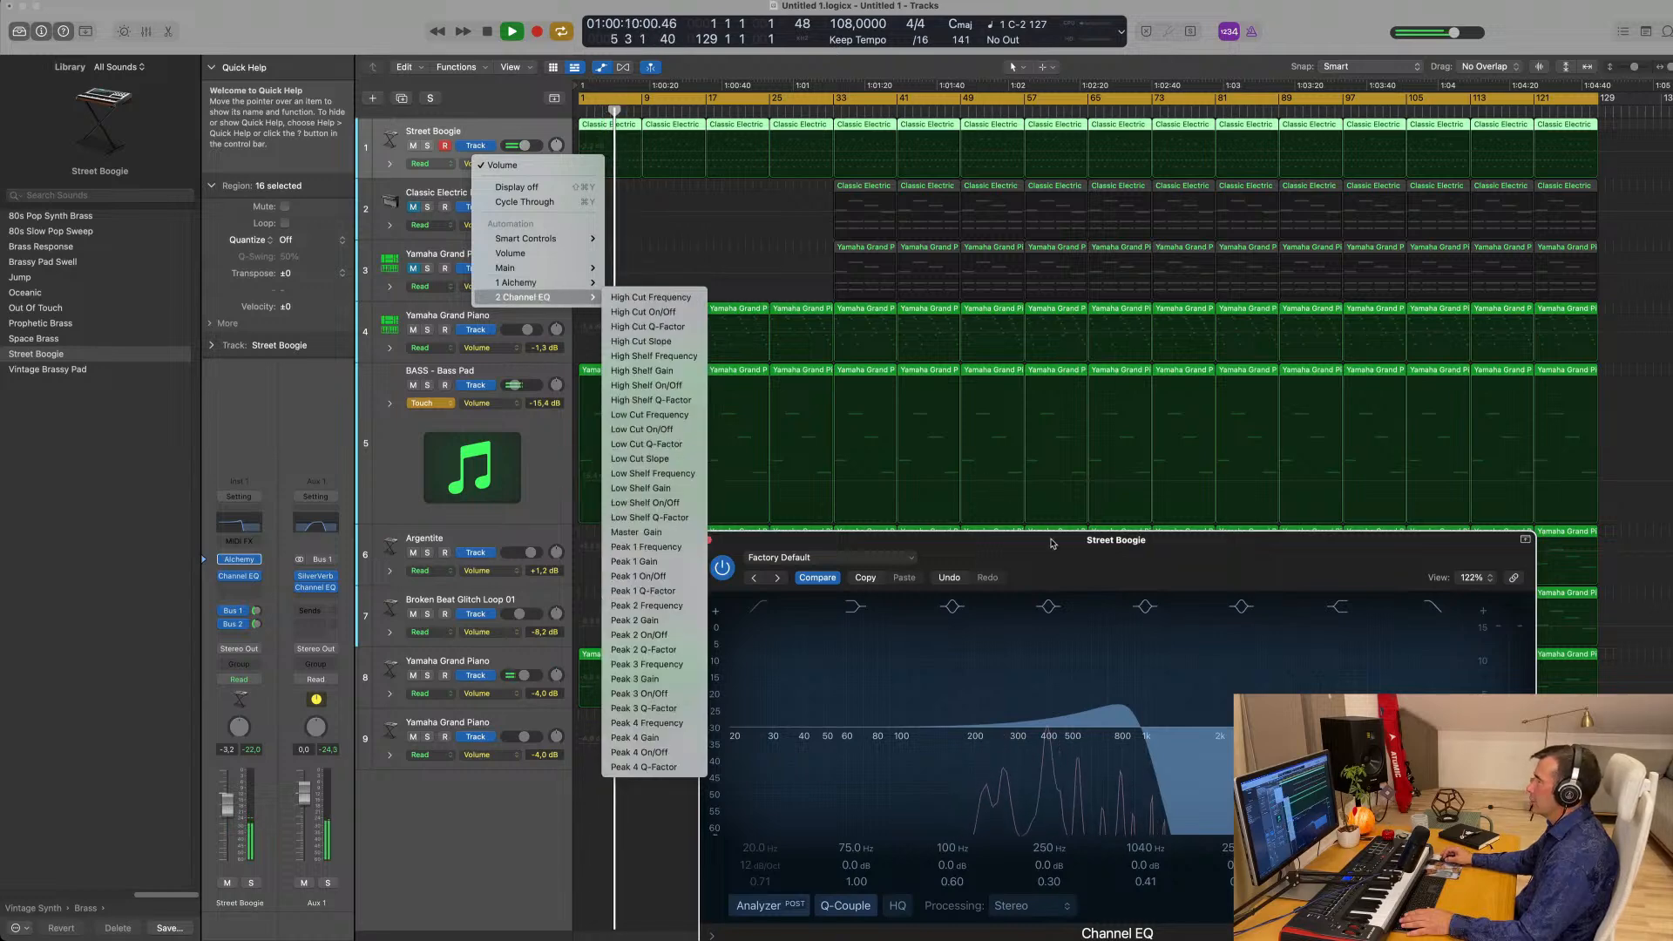
drag(1052, 544, 1035, 273)
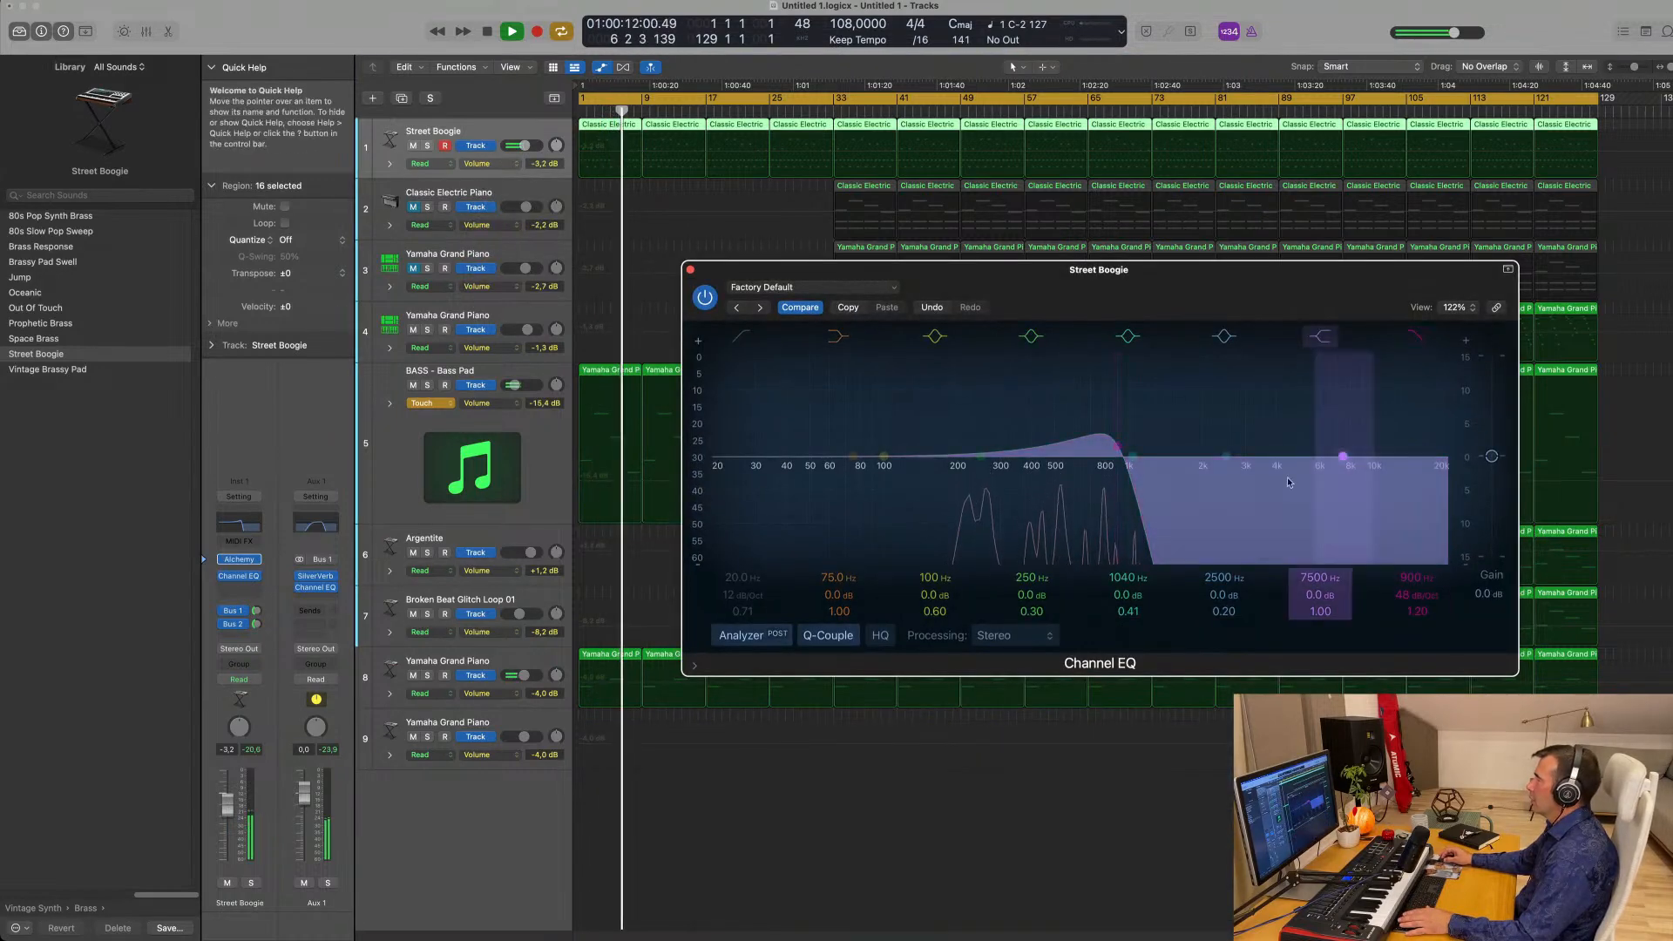
click(239, 679)
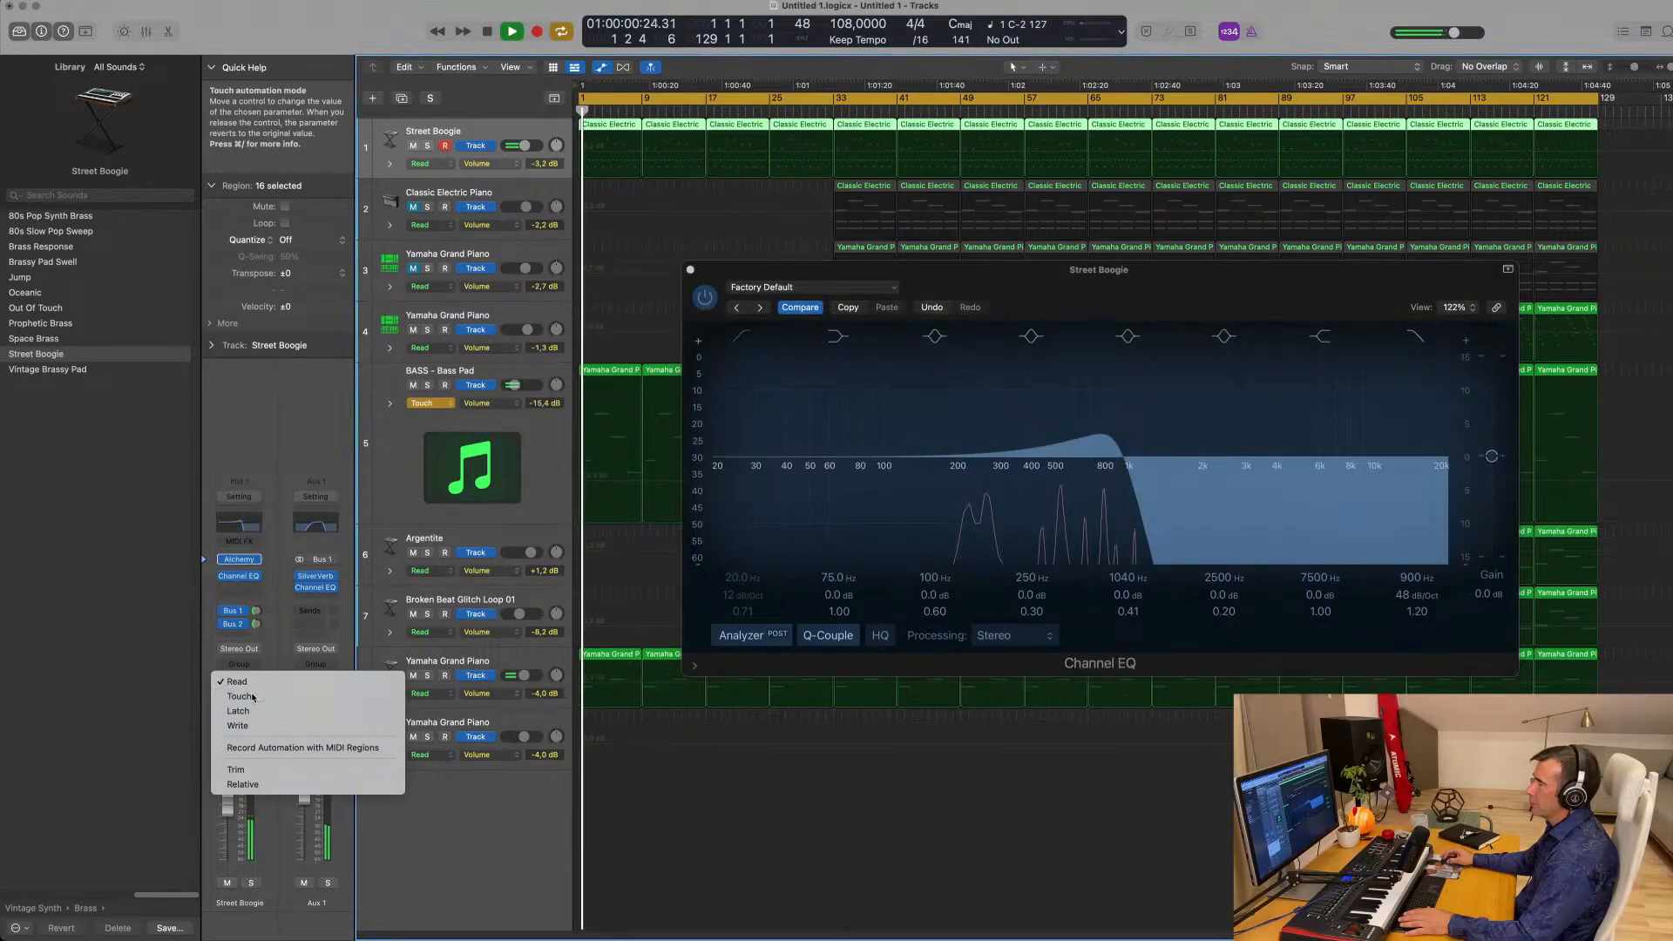
click(253, 697)
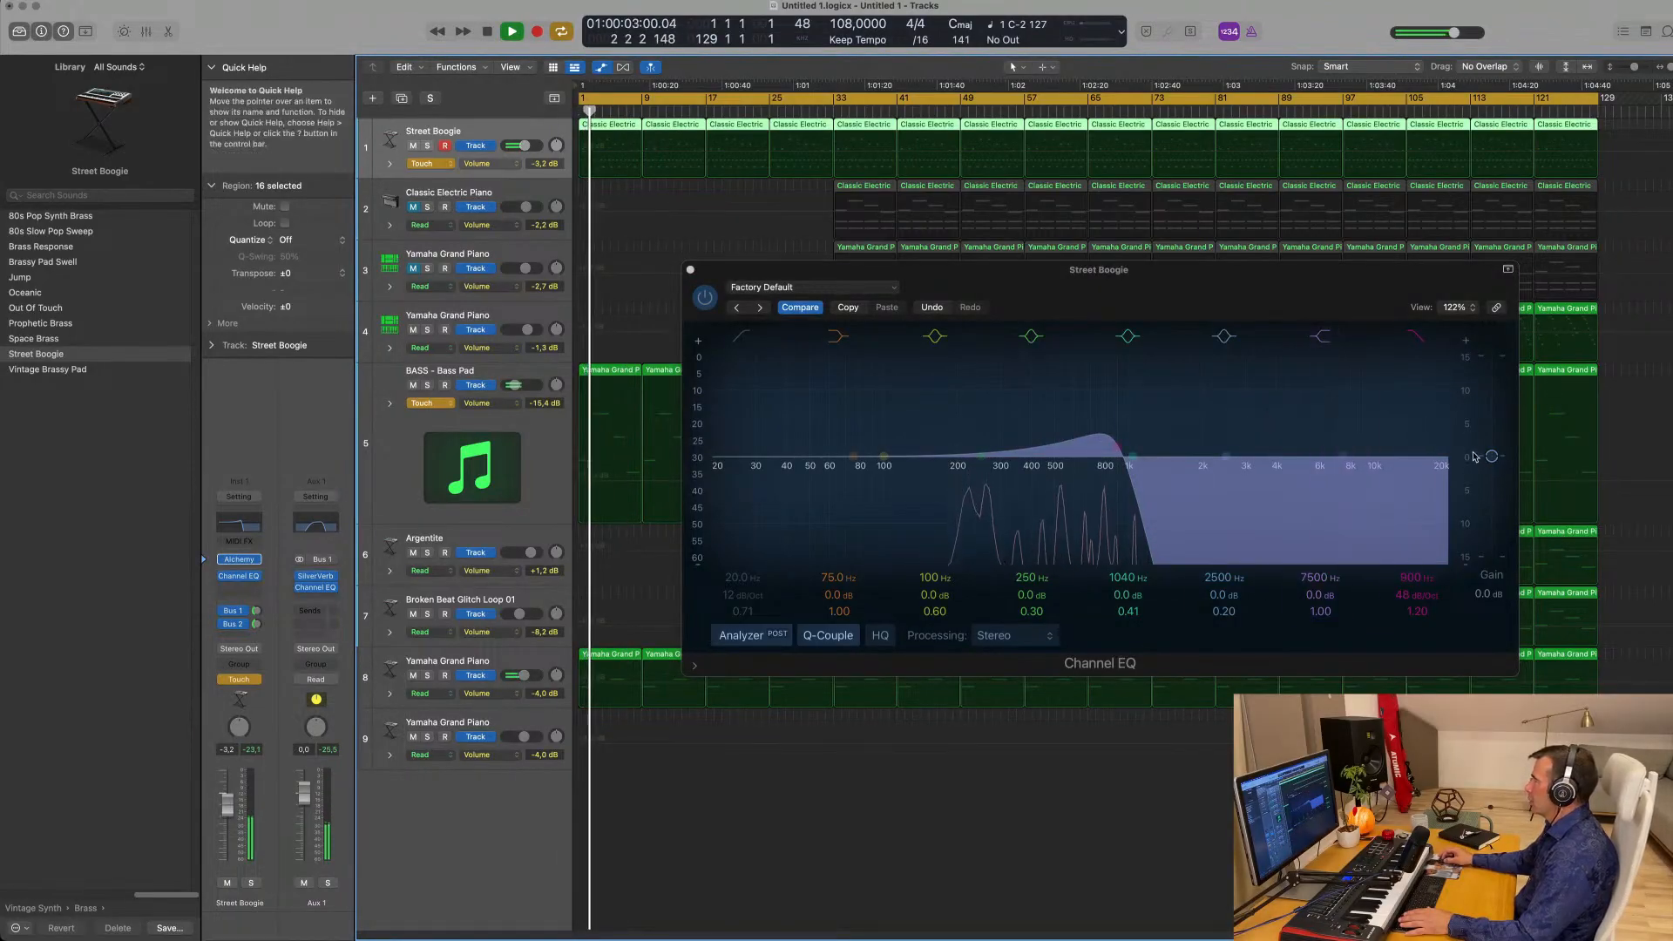
drag(1117, 444, 1051, 445)
click(691, 270)
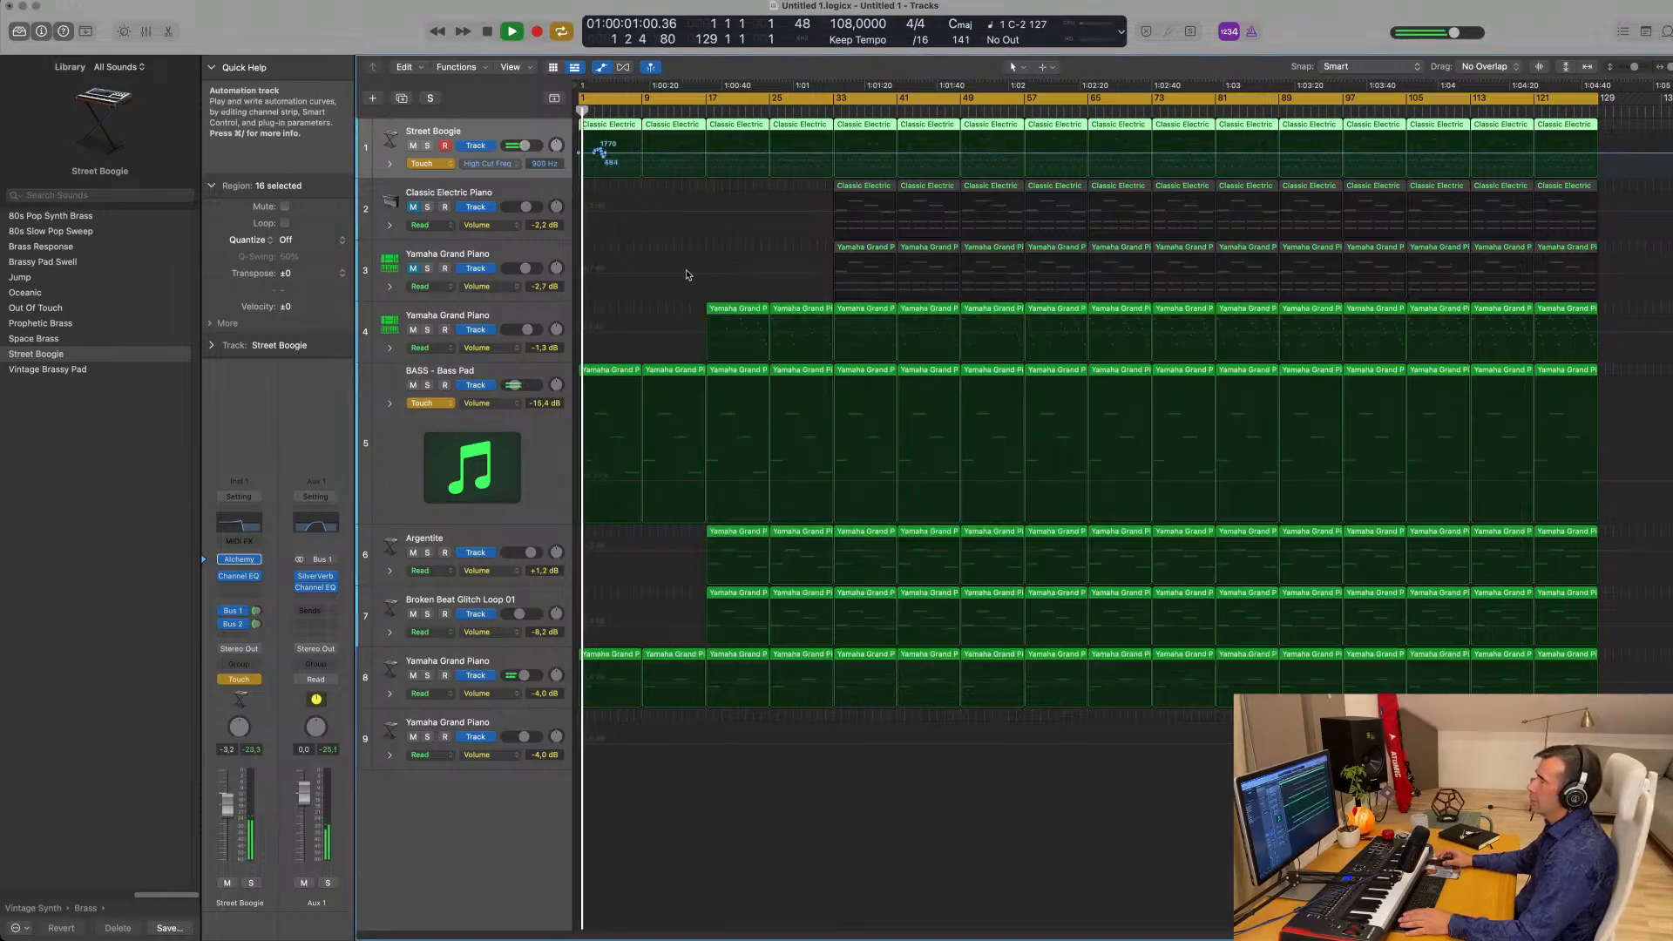
Replace Street Boogie's recorded high-cut automation with a ramp from about 260 Hz at bar 1 to 458 Hz at bar 9, and set Read mode.
click(588, 157)
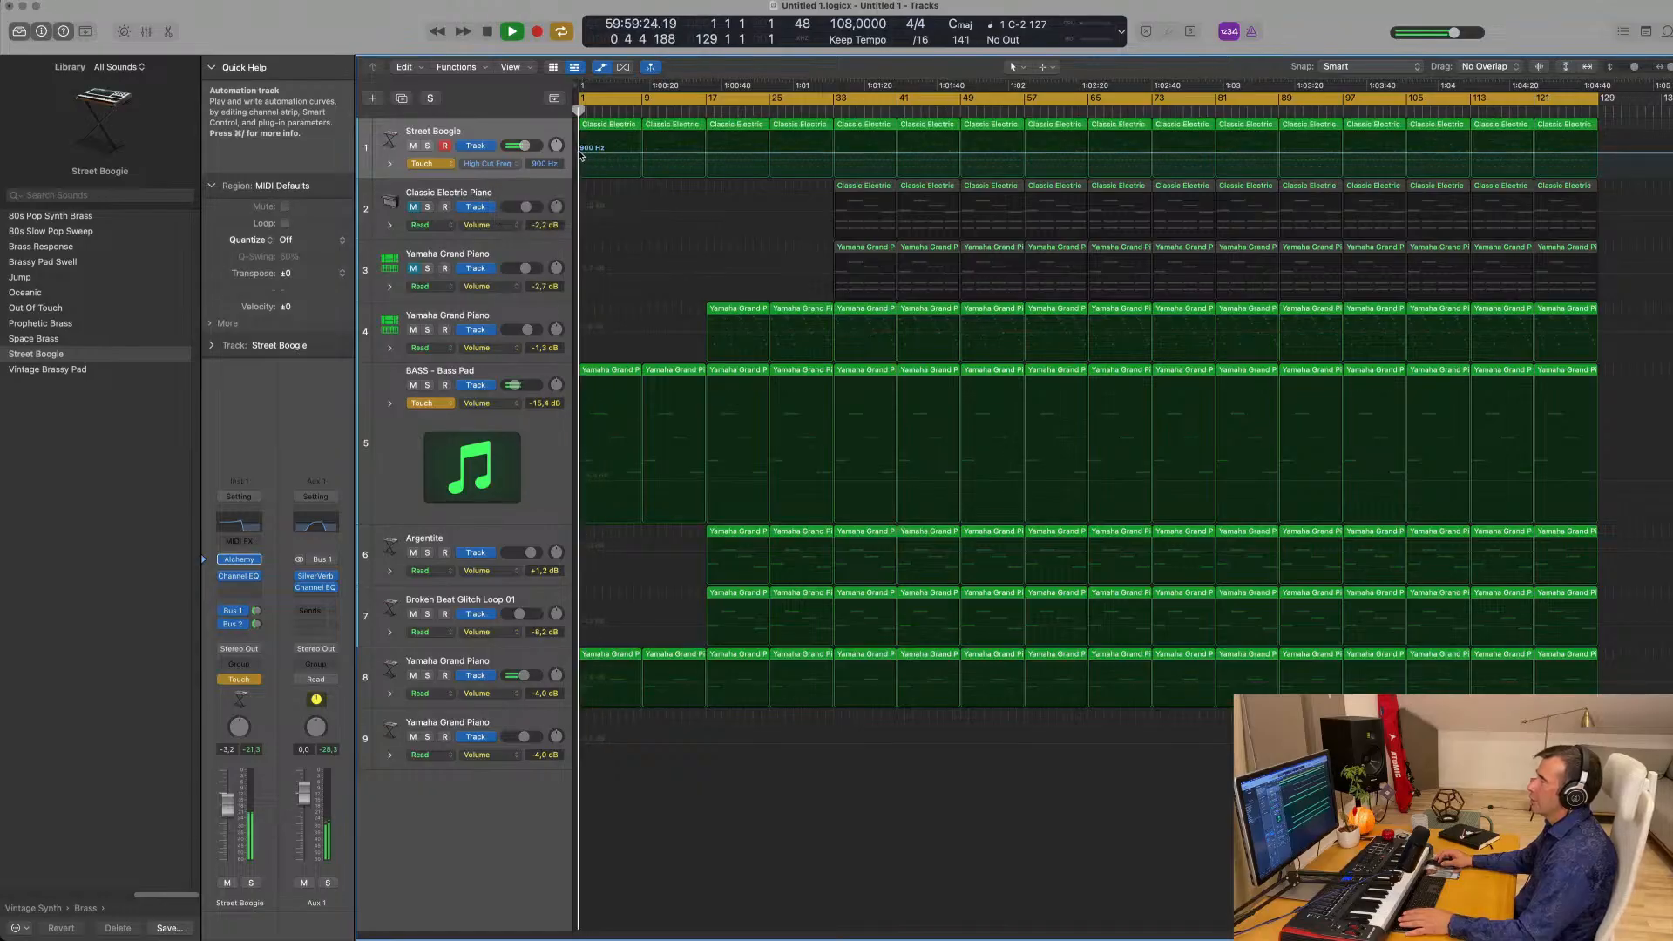
drag(582, 155, 643, 152)
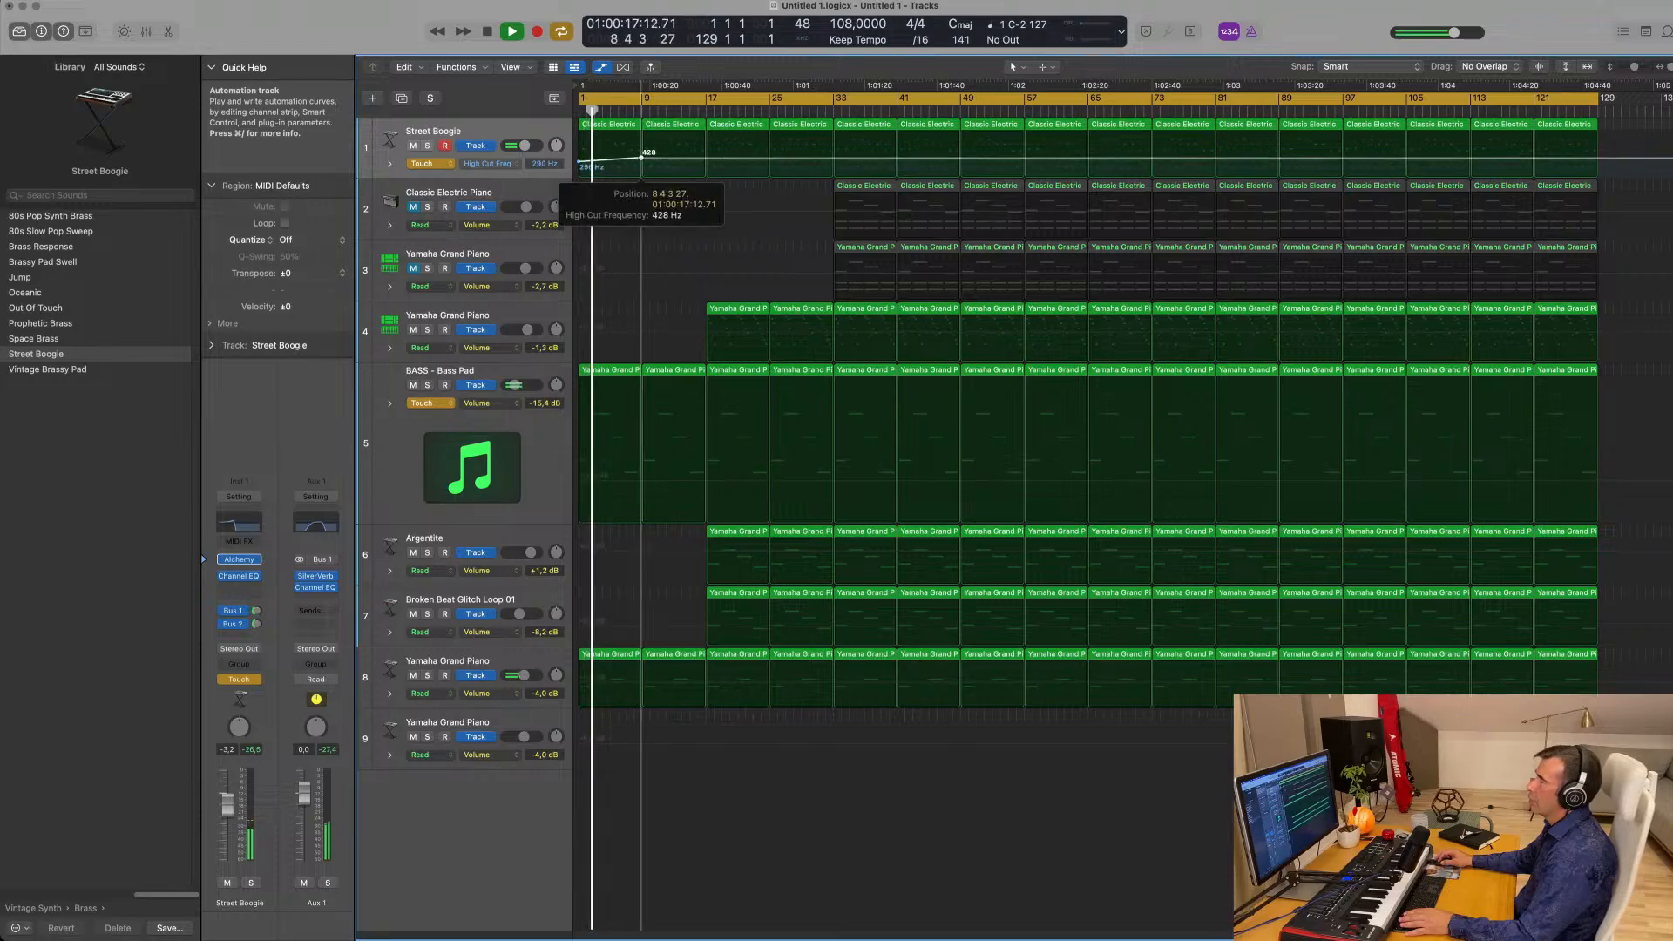
click(426, 166)
click(426, 151)
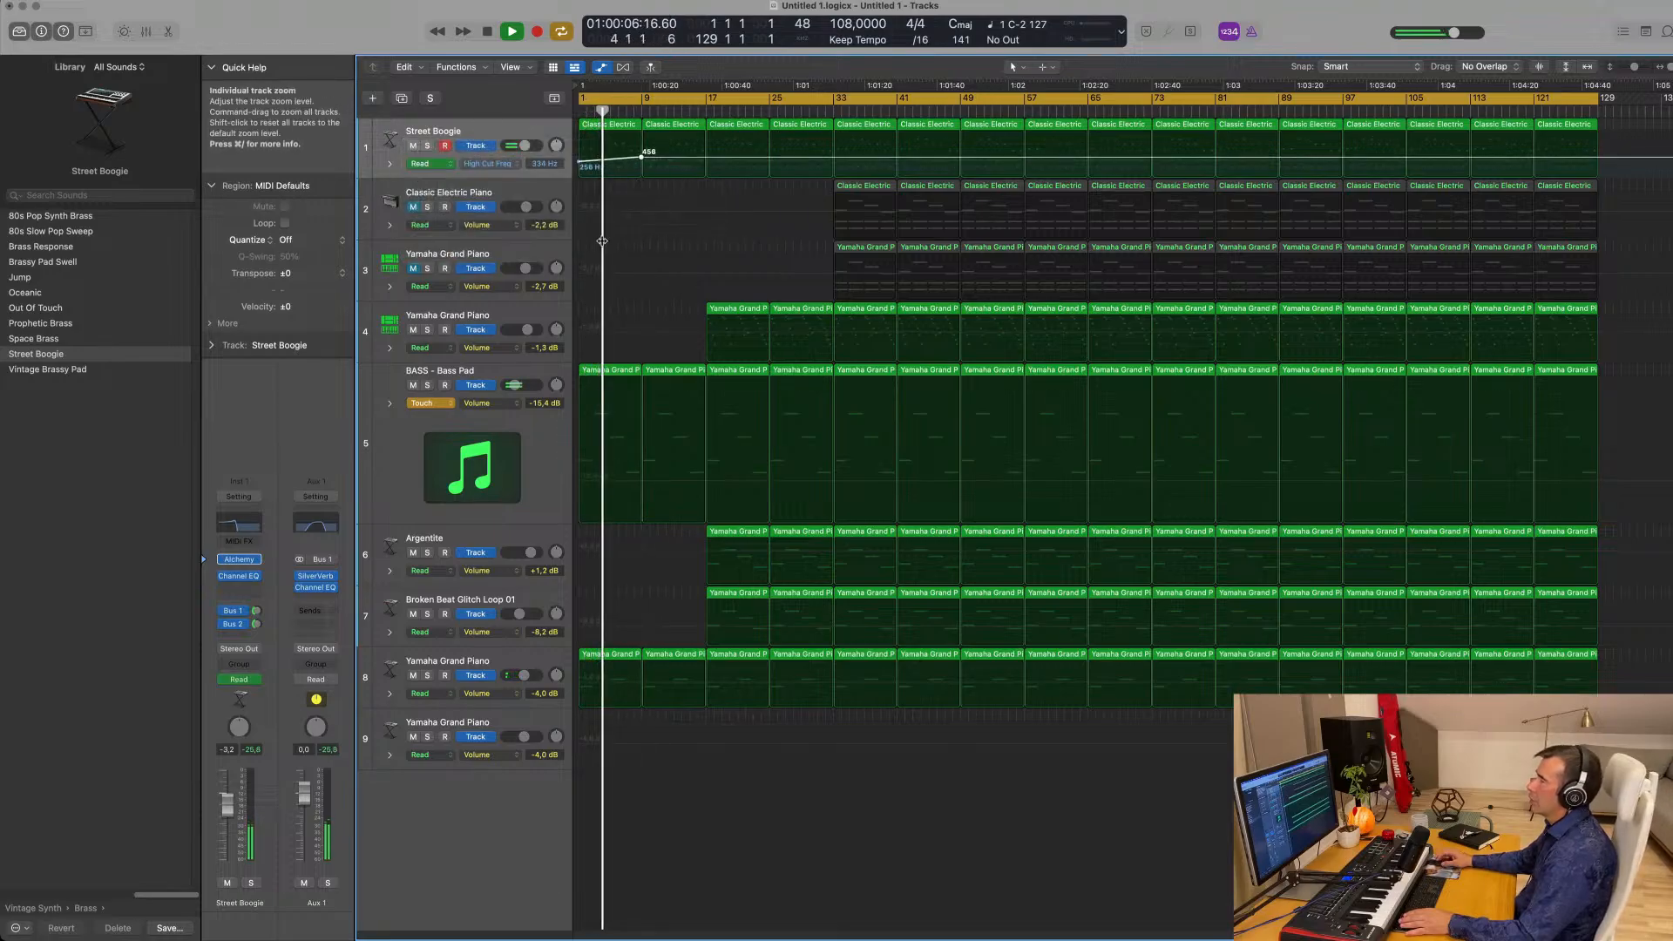
Copy the first Classic Electric Piano region to bar 9, delete all notes except the opening chord, and shorten that chord.
click(874, 253)
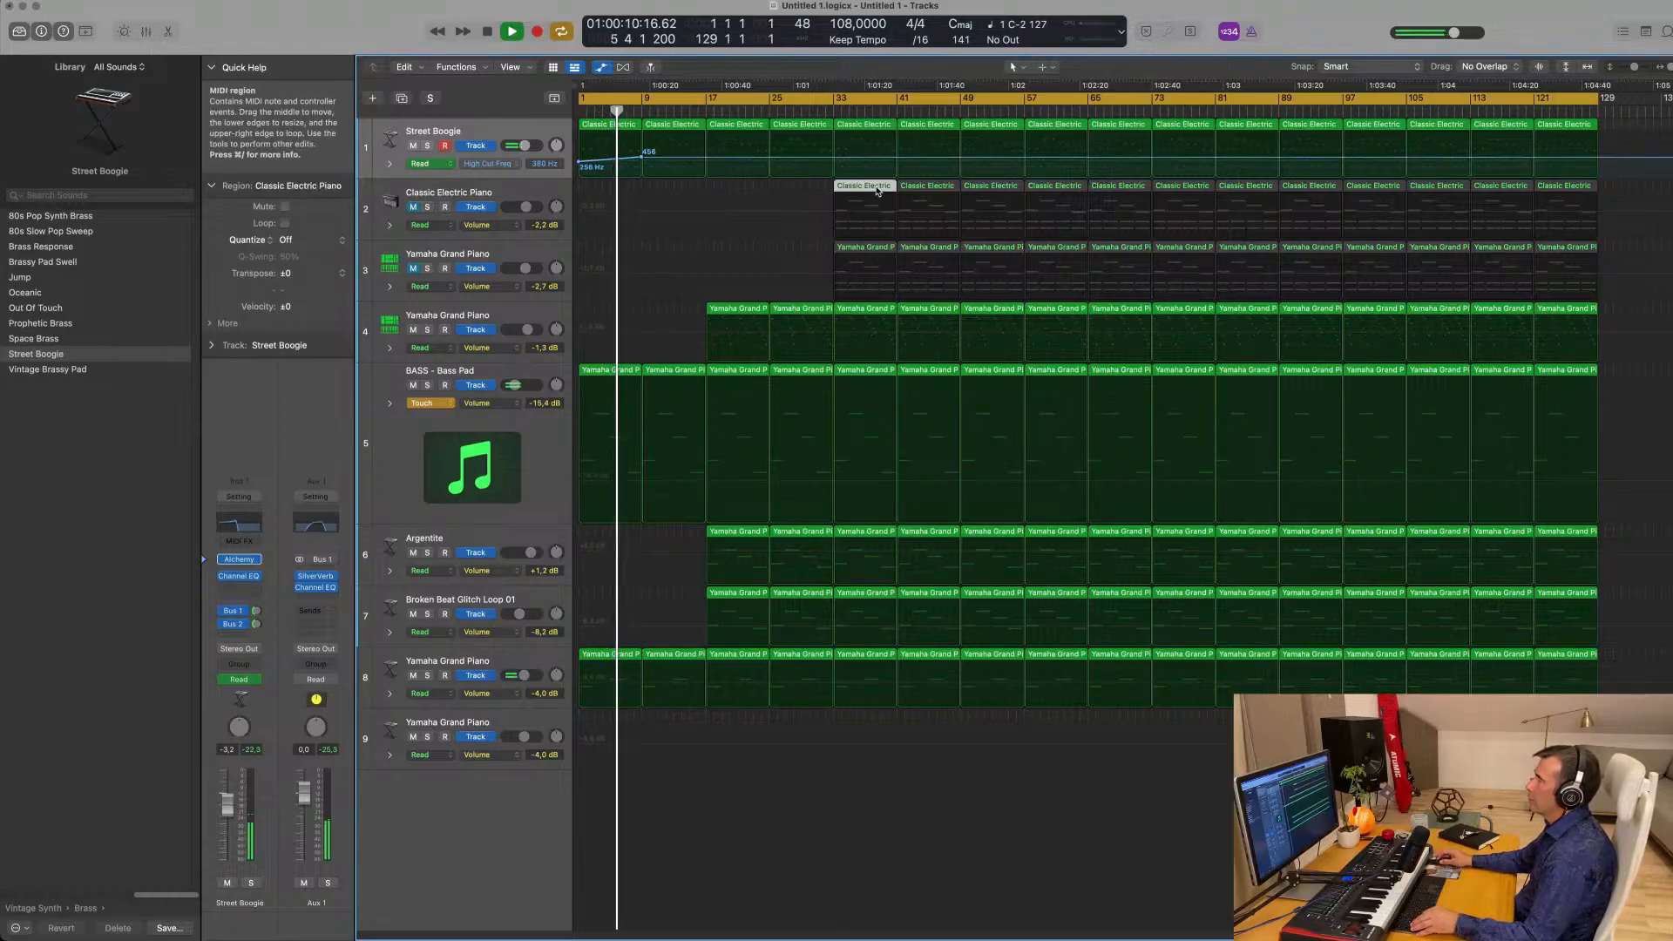
drag(861, 188, 682, 186)
double_click(675, 194)
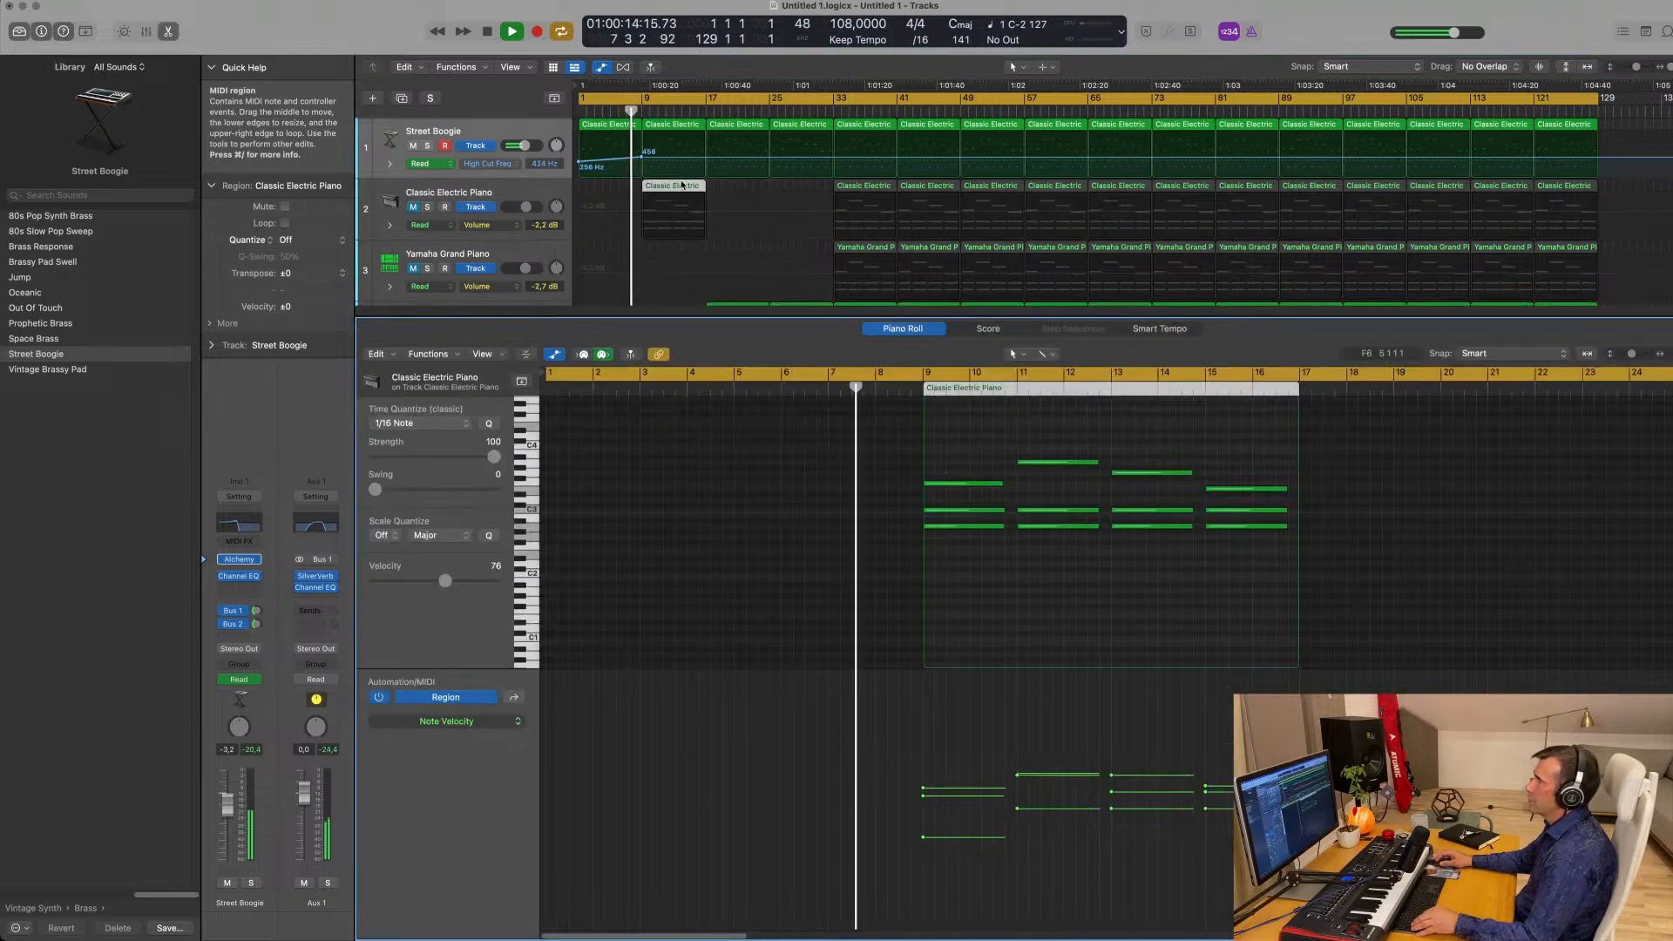
drag(1011, 443, 1281, 565)
key(Delete)
drag(1006, 486, 982, 488)
key(Return)
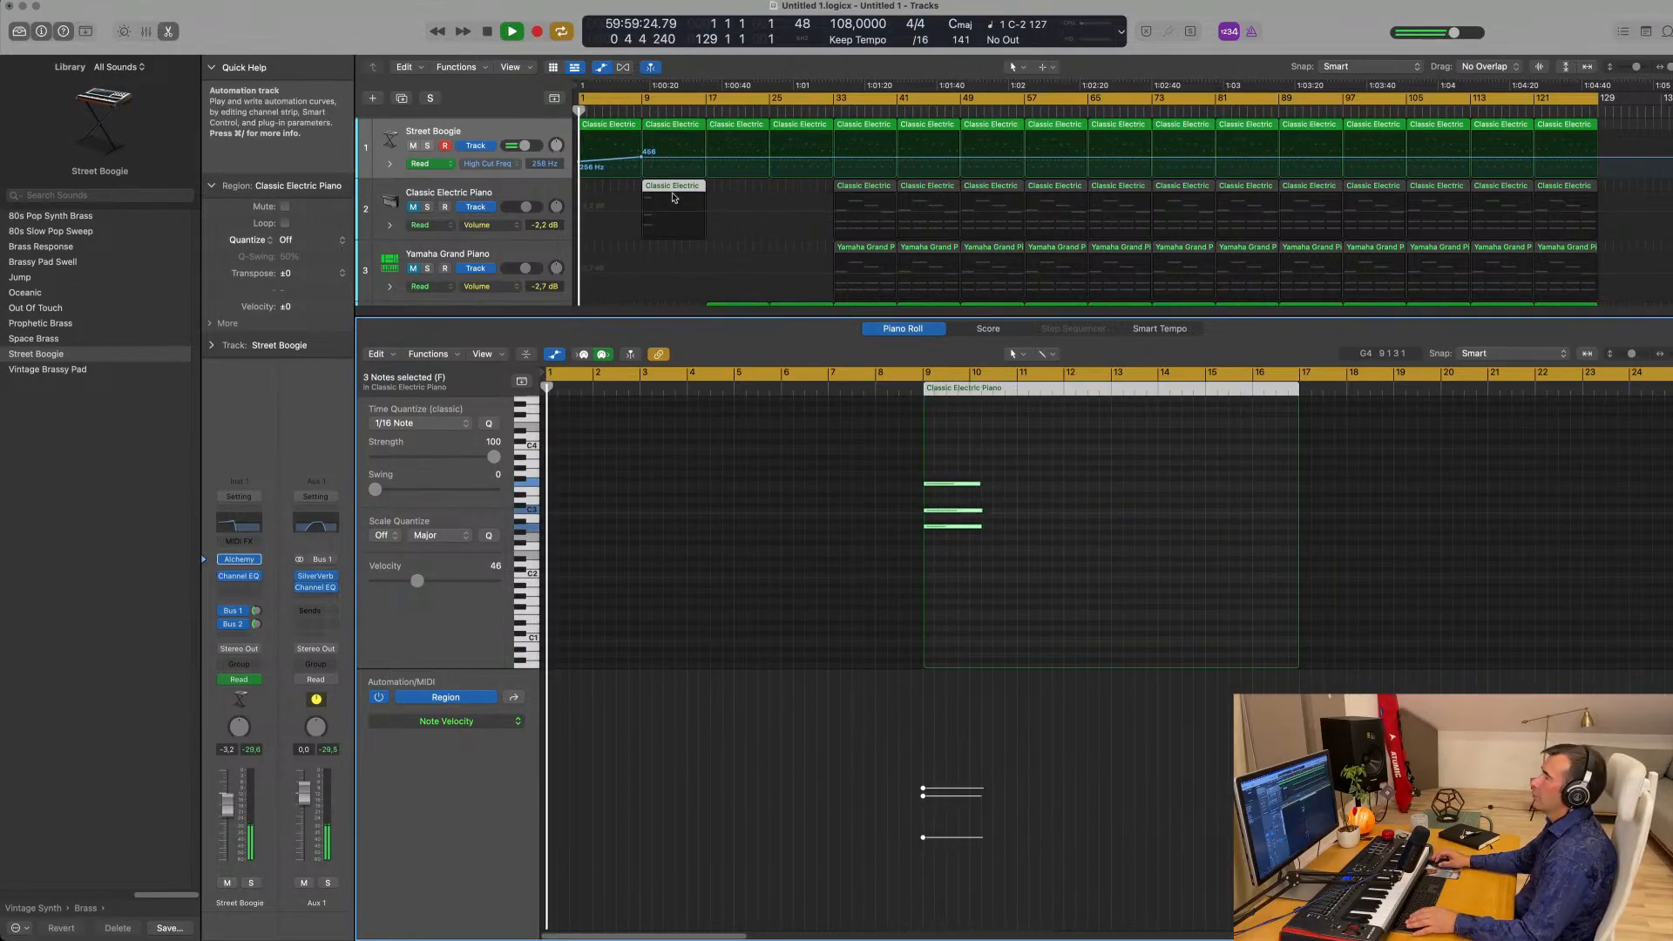
Unmute the Classic Electric Piano track and close the Piano Roll.
click(412, 208)
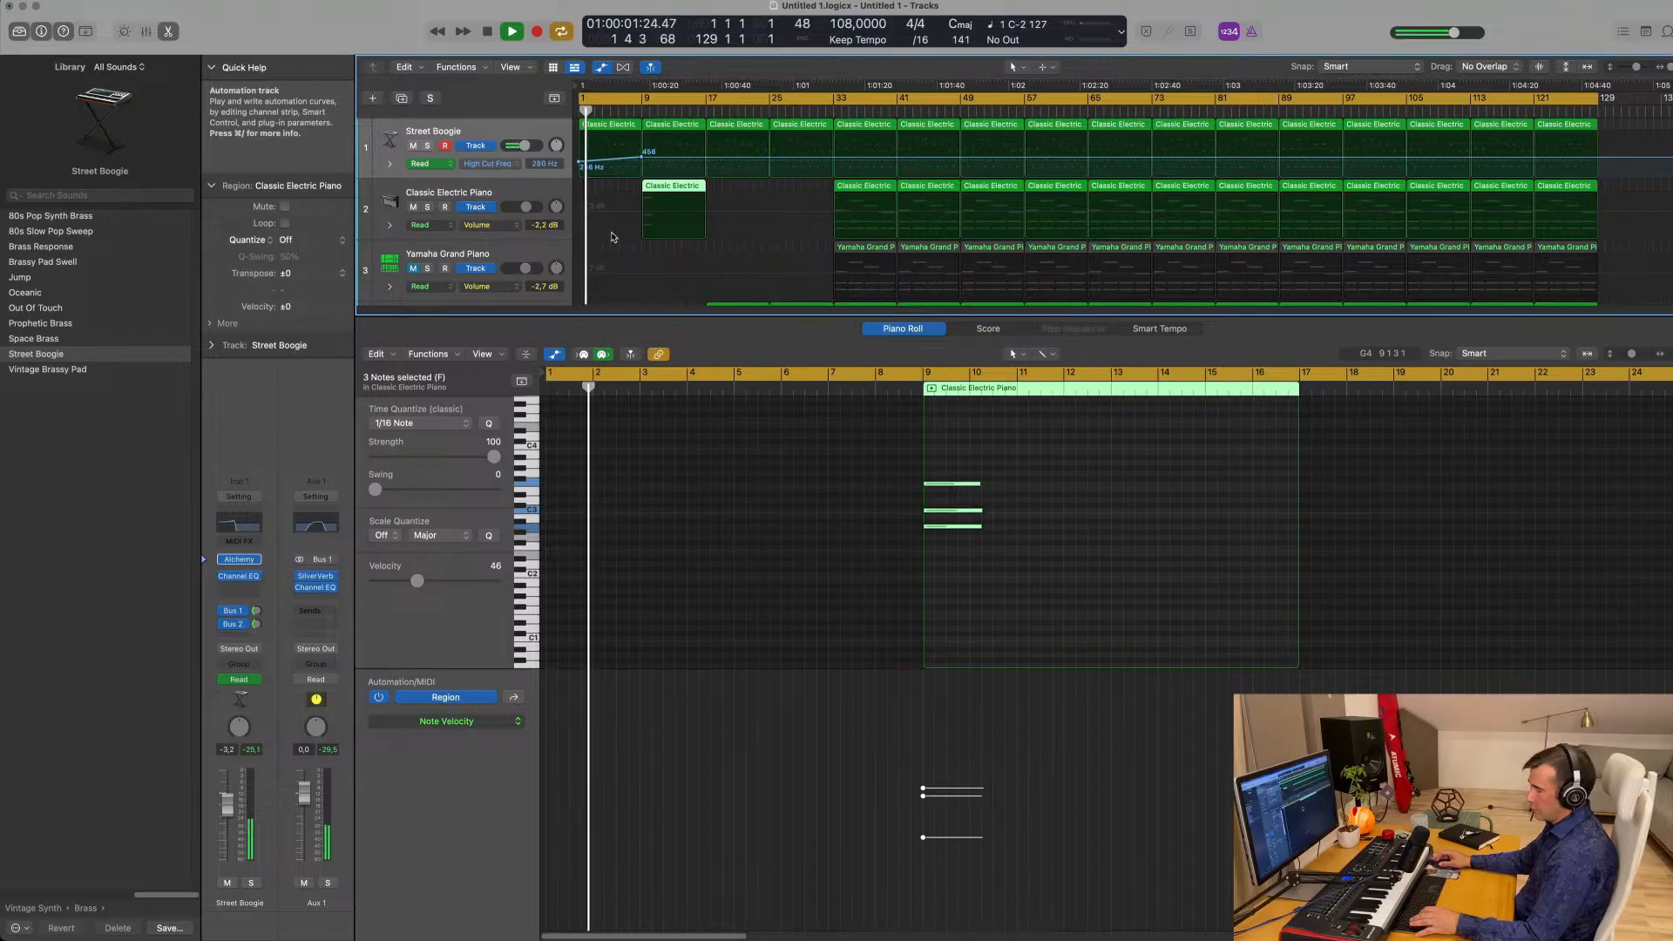
key(x)
key(x)
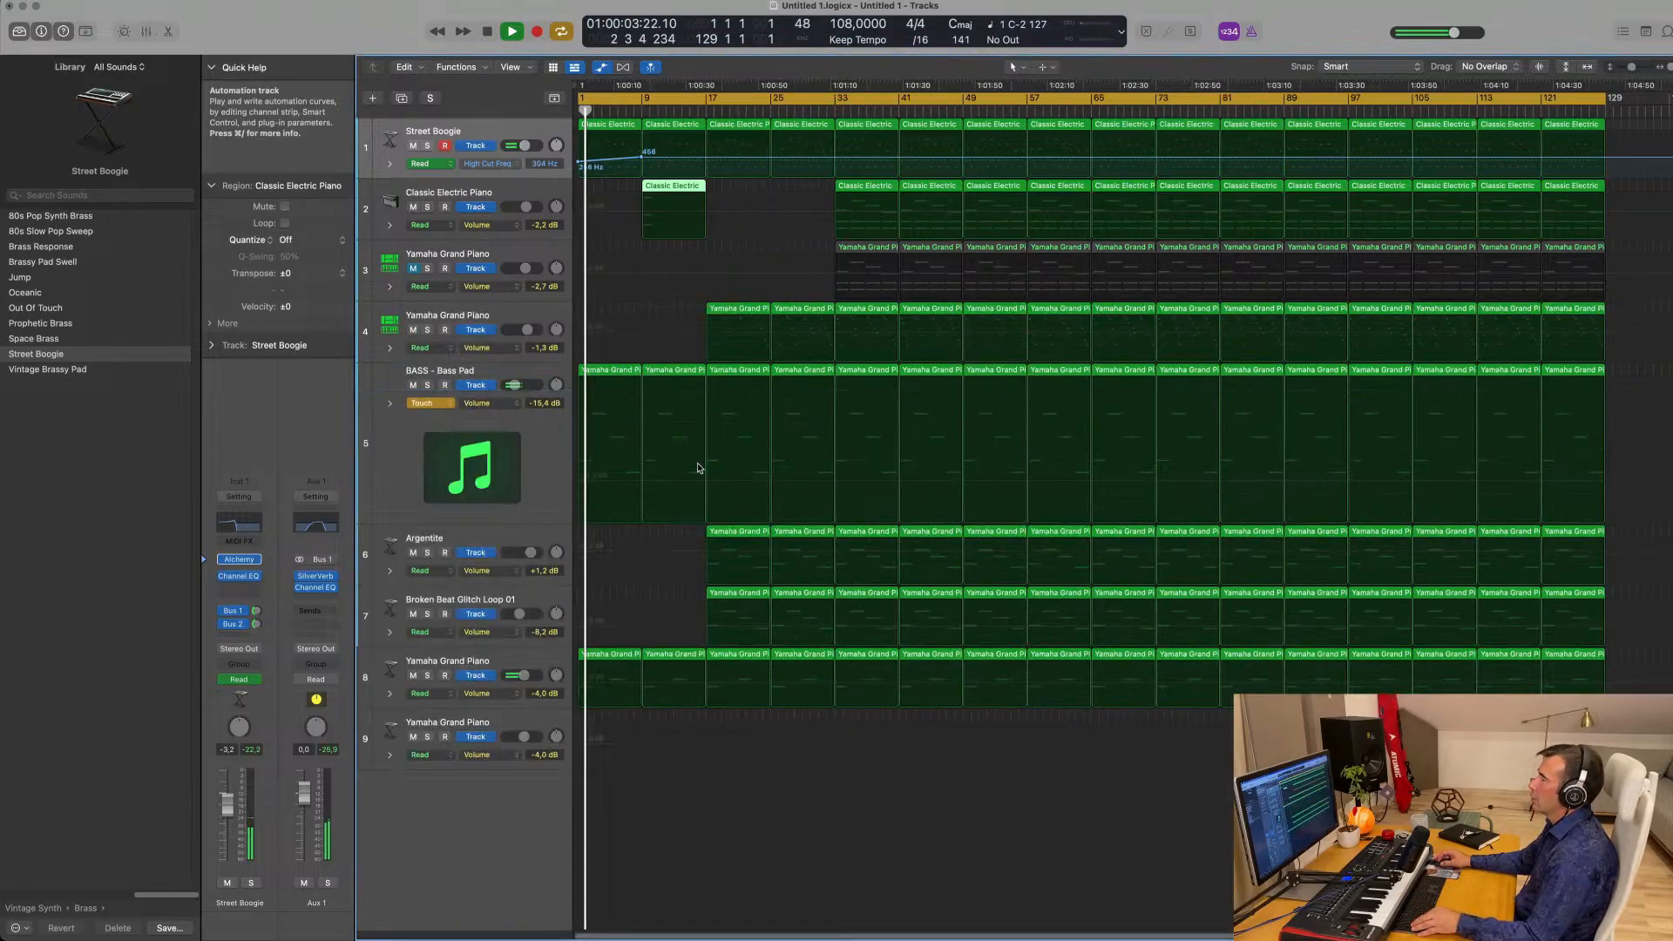
Select the BASS - Bass Pad track, open its Sylenth1 instrument and set the track's automation mode to Touch.
click(420, 403)
click(423, 393)
click(398, 461)
key(space)
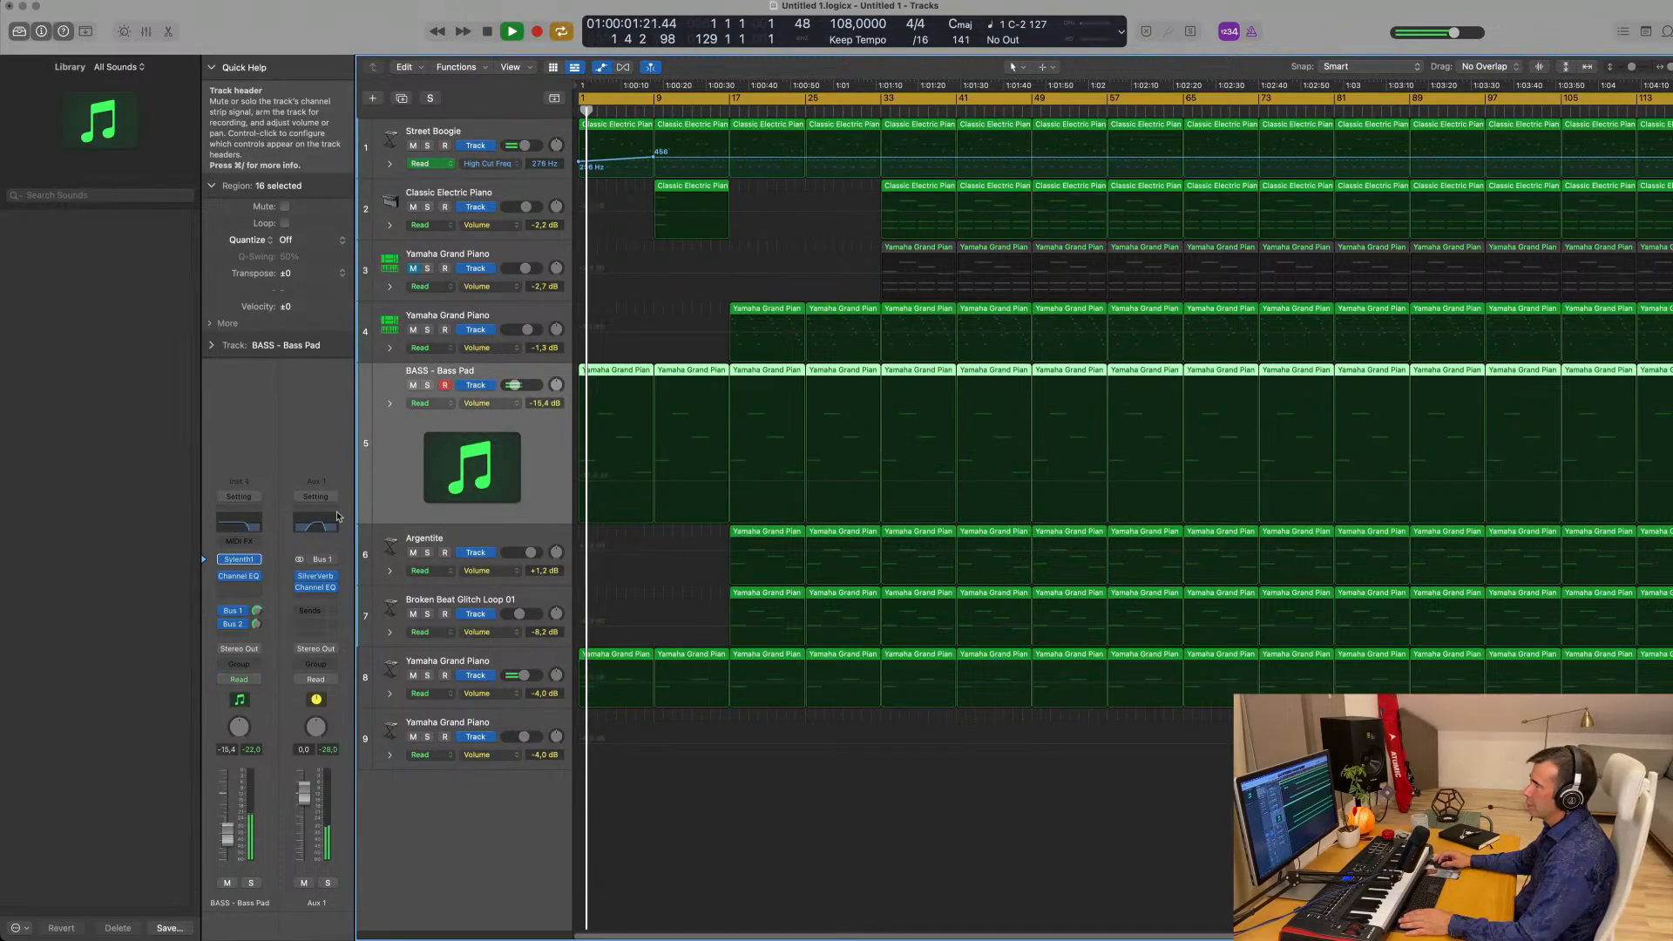
click(245, 562)
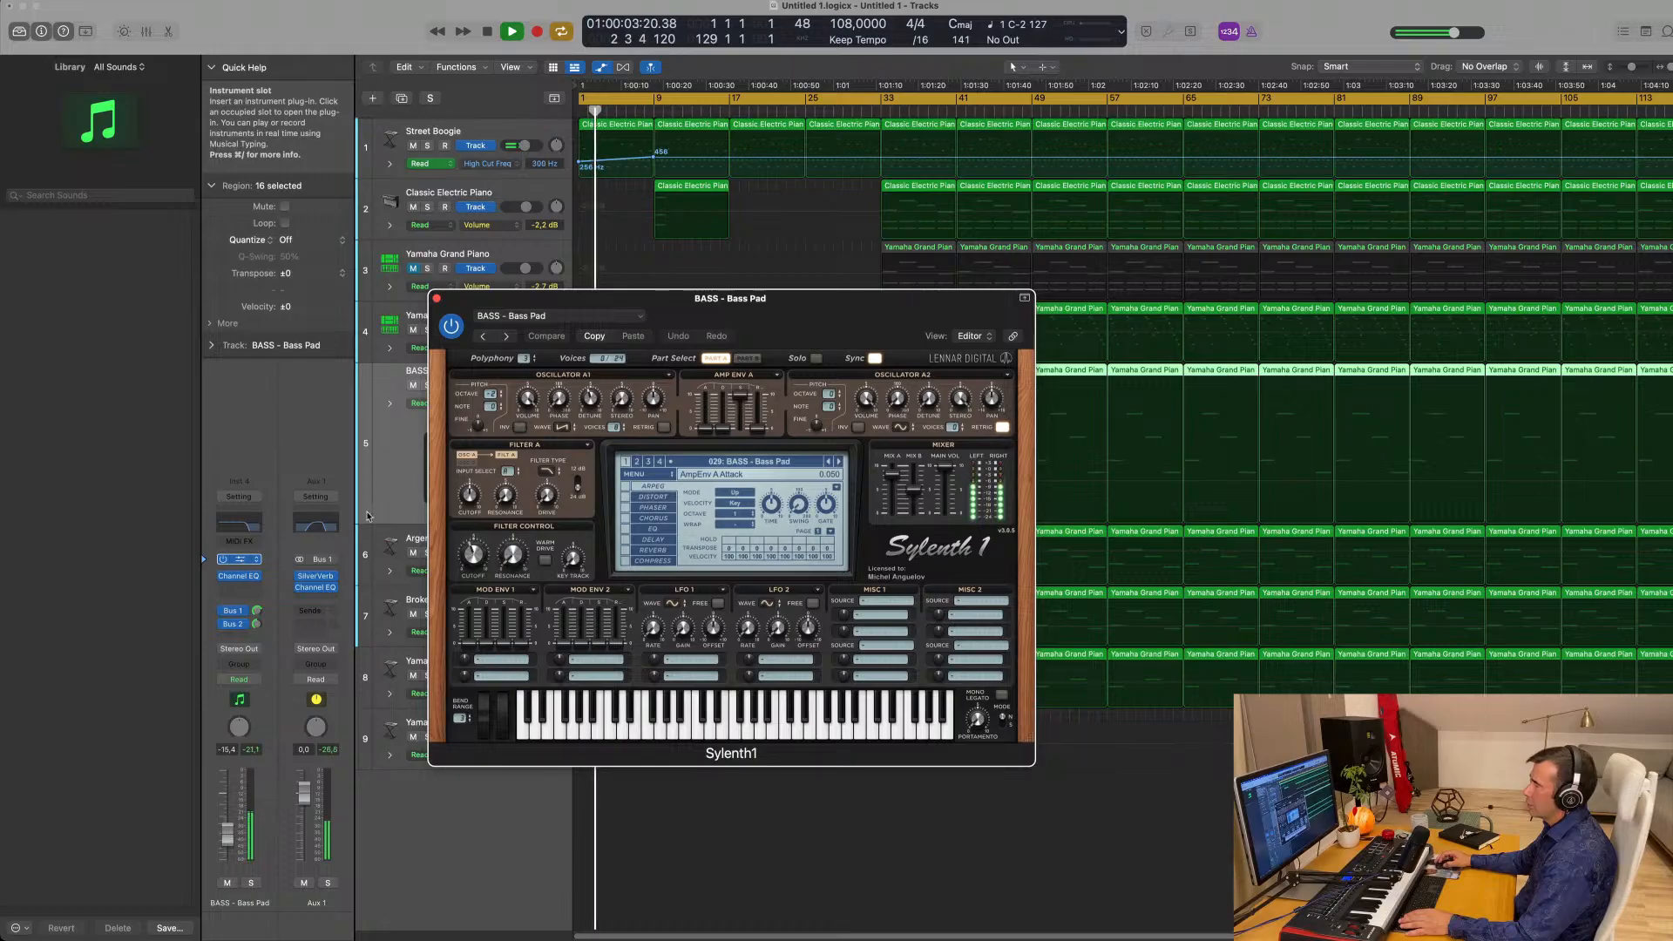
key(space)
drag(716, 299, 1025, 309)
key(space)
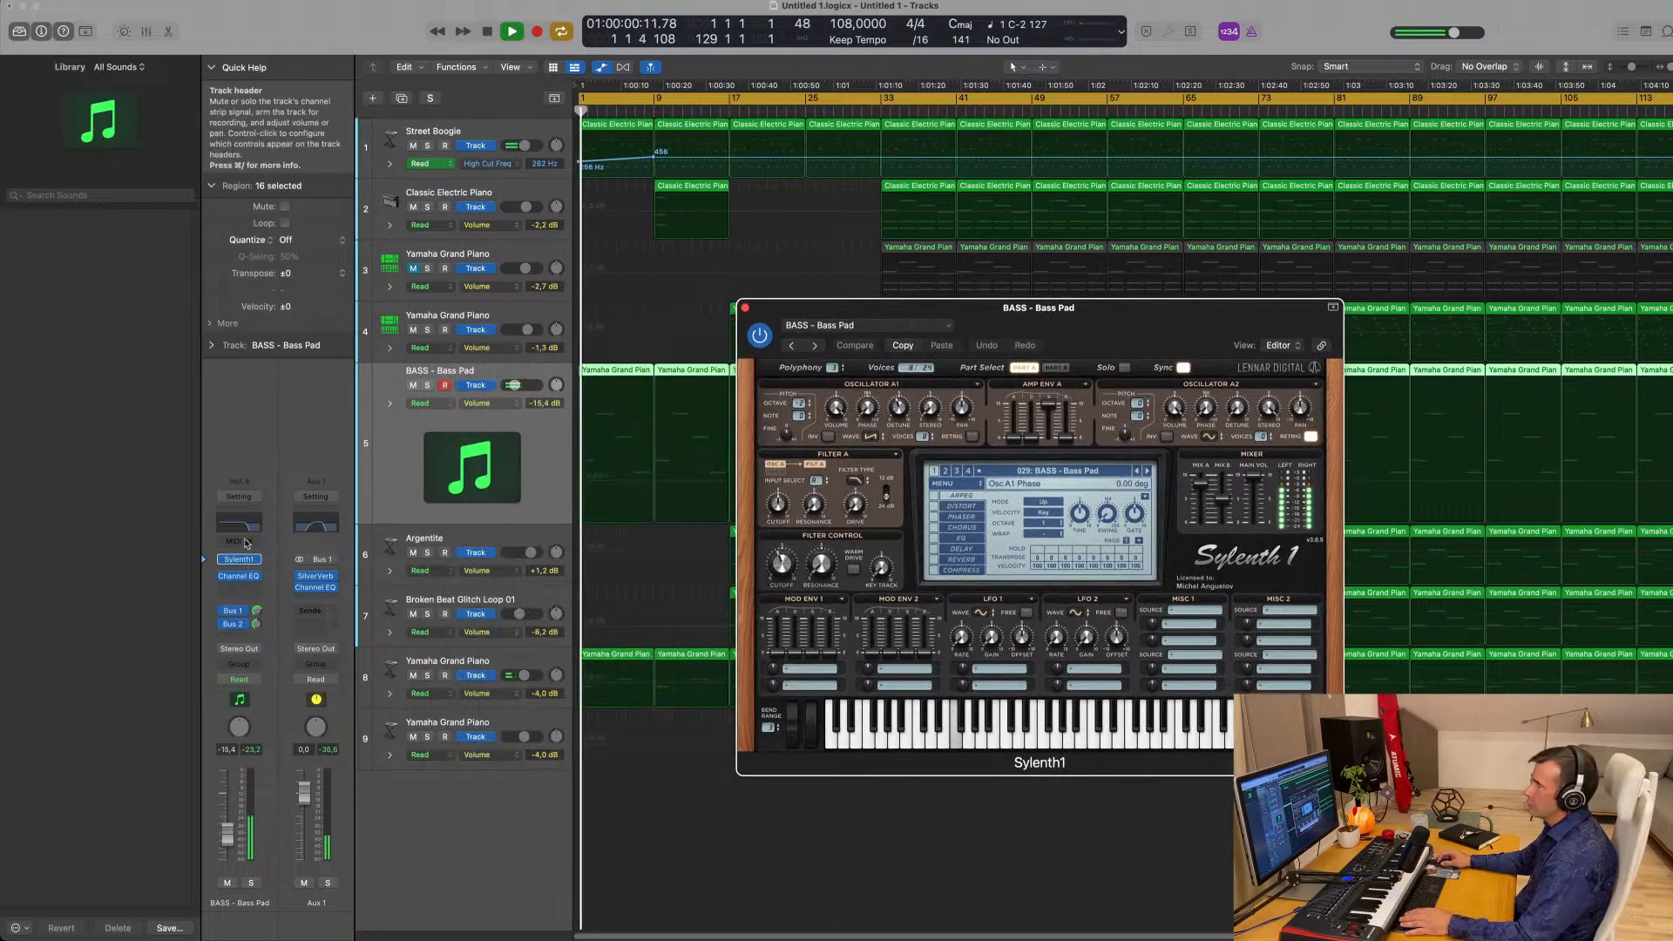
click(239, 679)
click(248, 695)
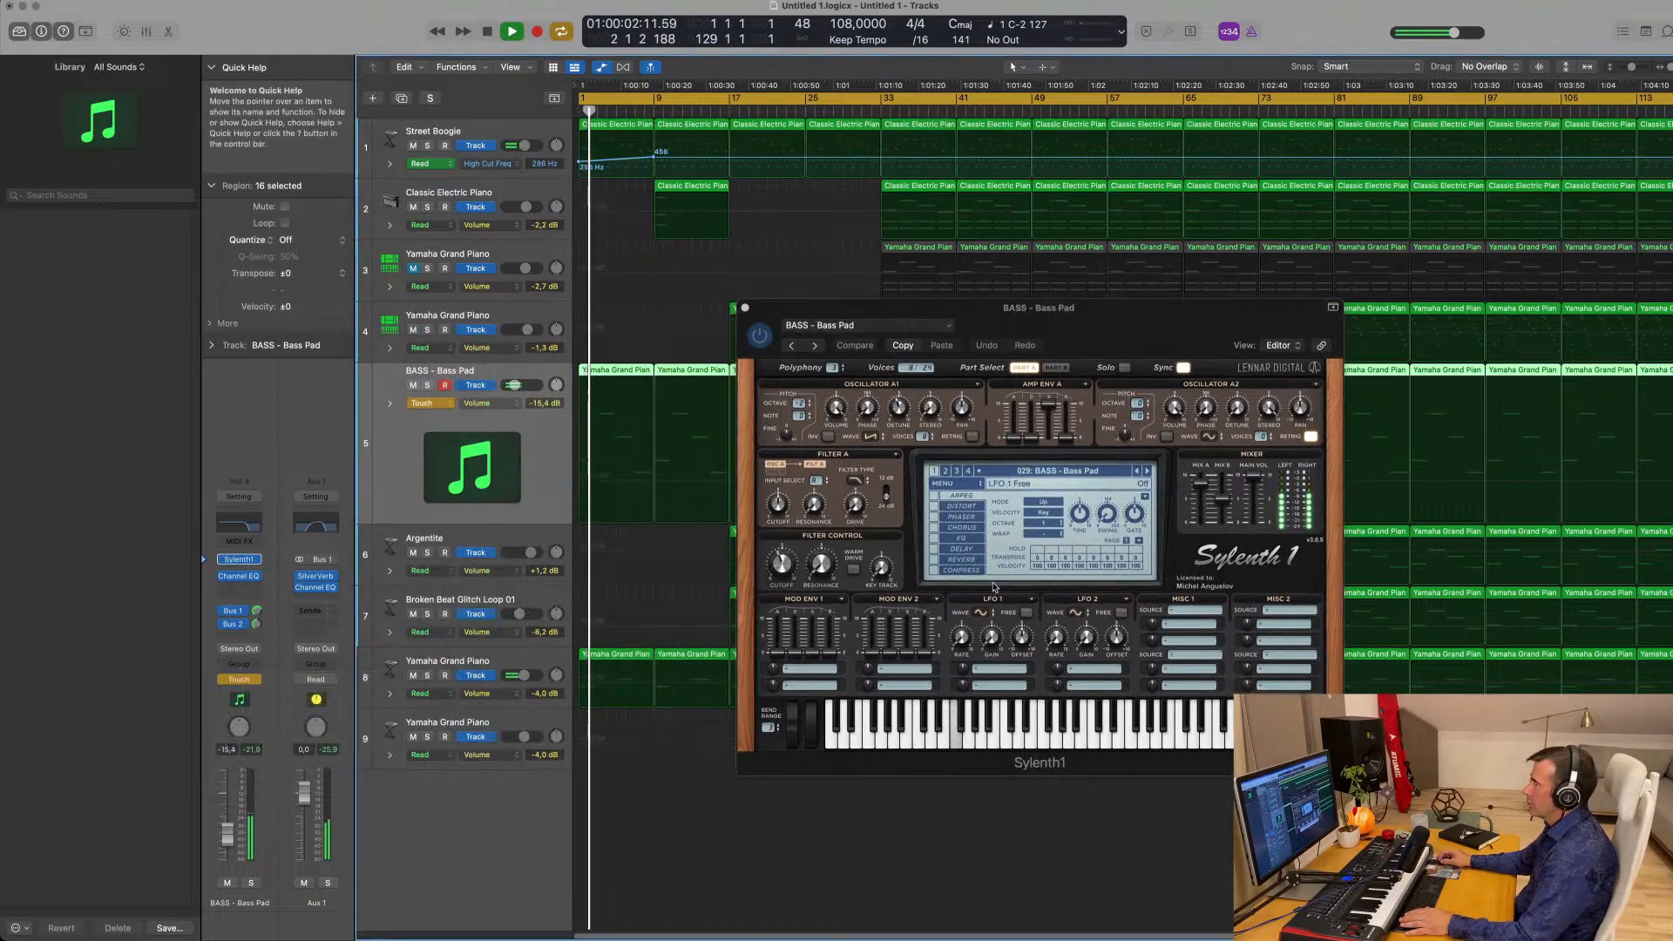
Record a small Filter Control cutoff move in Sylenth1 as automation on the bass track, and close the instrument.
key(space)
drag(791, 566, 788, 576)
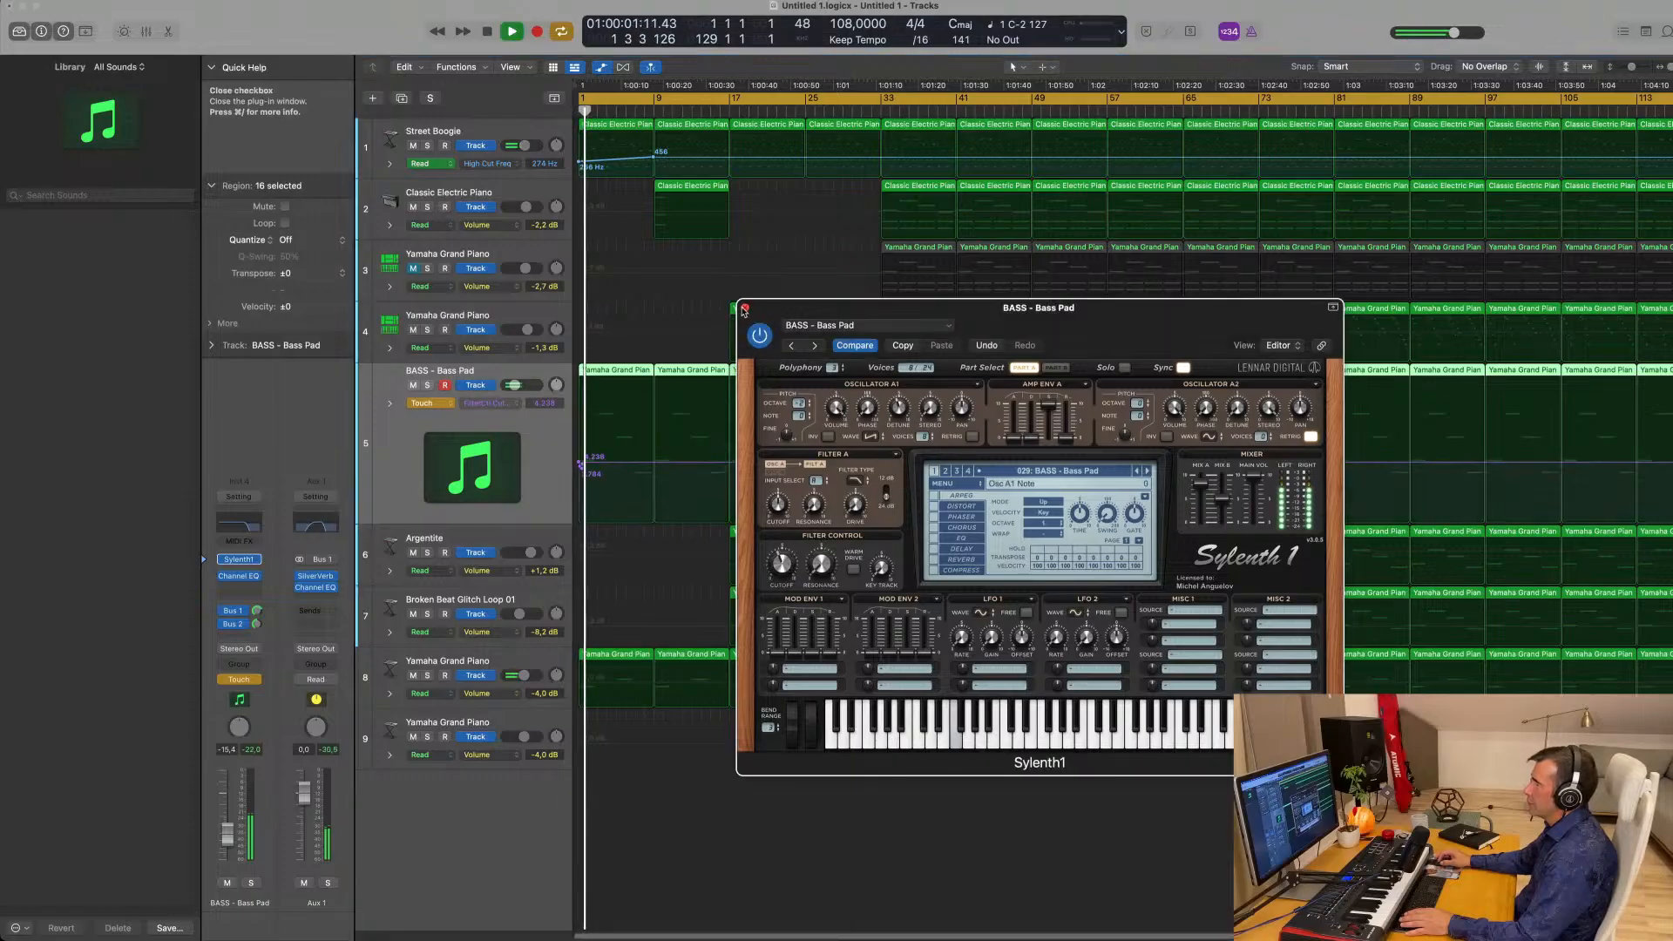
click(745, 309)
key(space)
Shape the bass track's filter cutoff automation into a ramp from 2.131 at bar 1 to 4.238 at bar 17, and set Read mode.
click(607, 462)
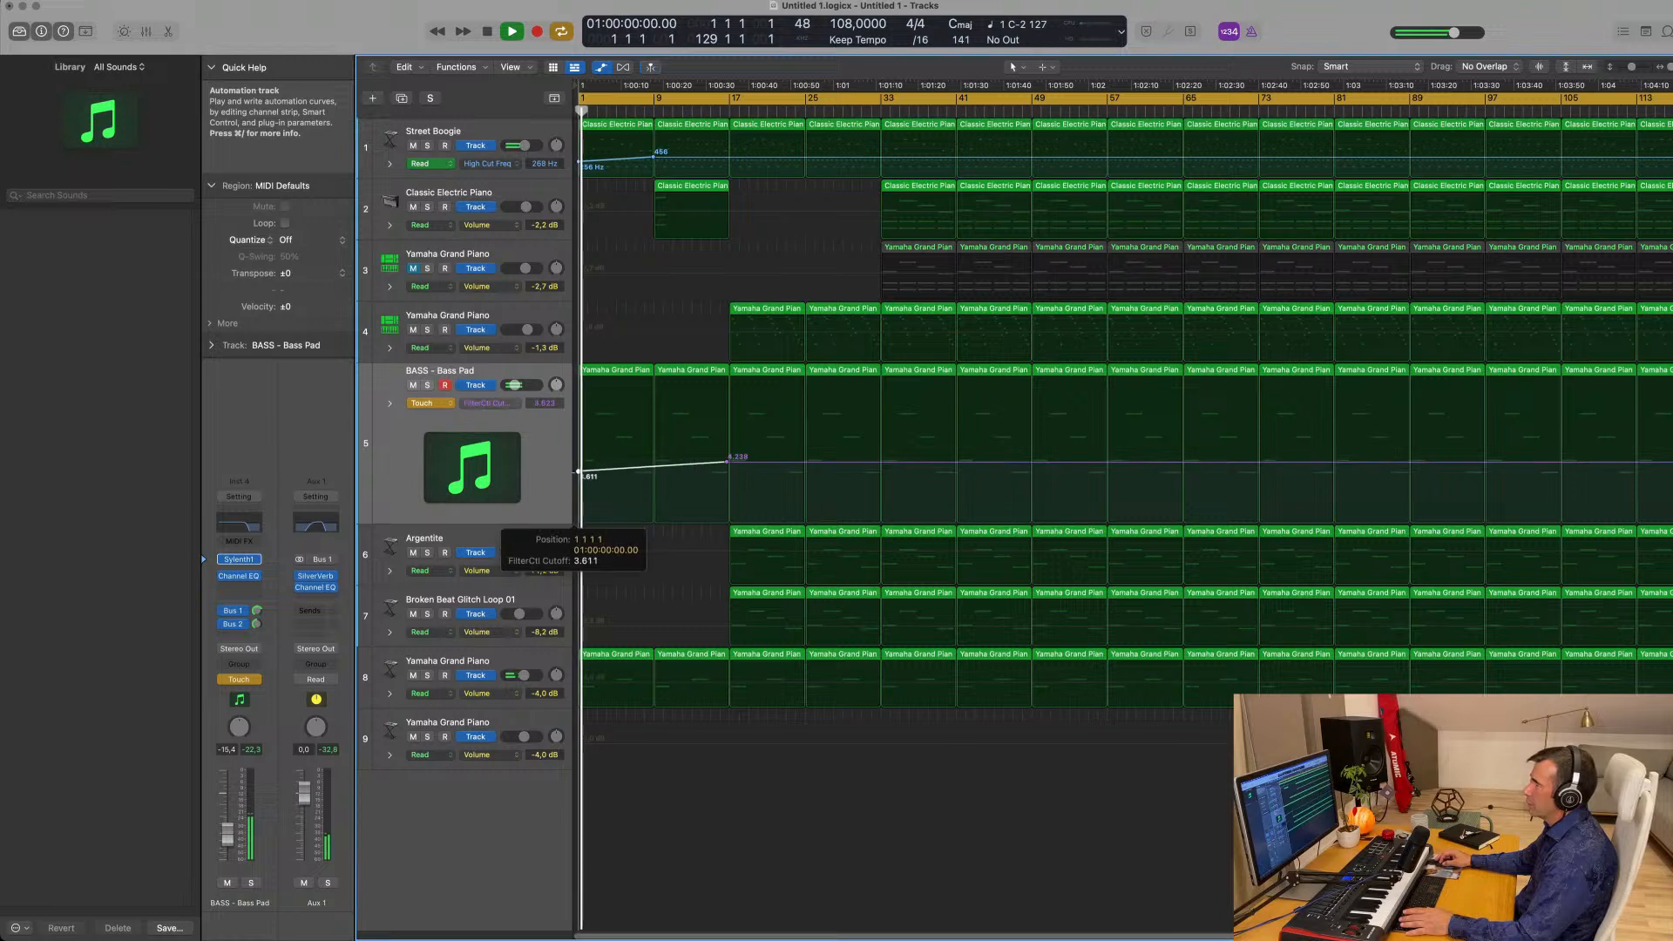
click(423, 403)
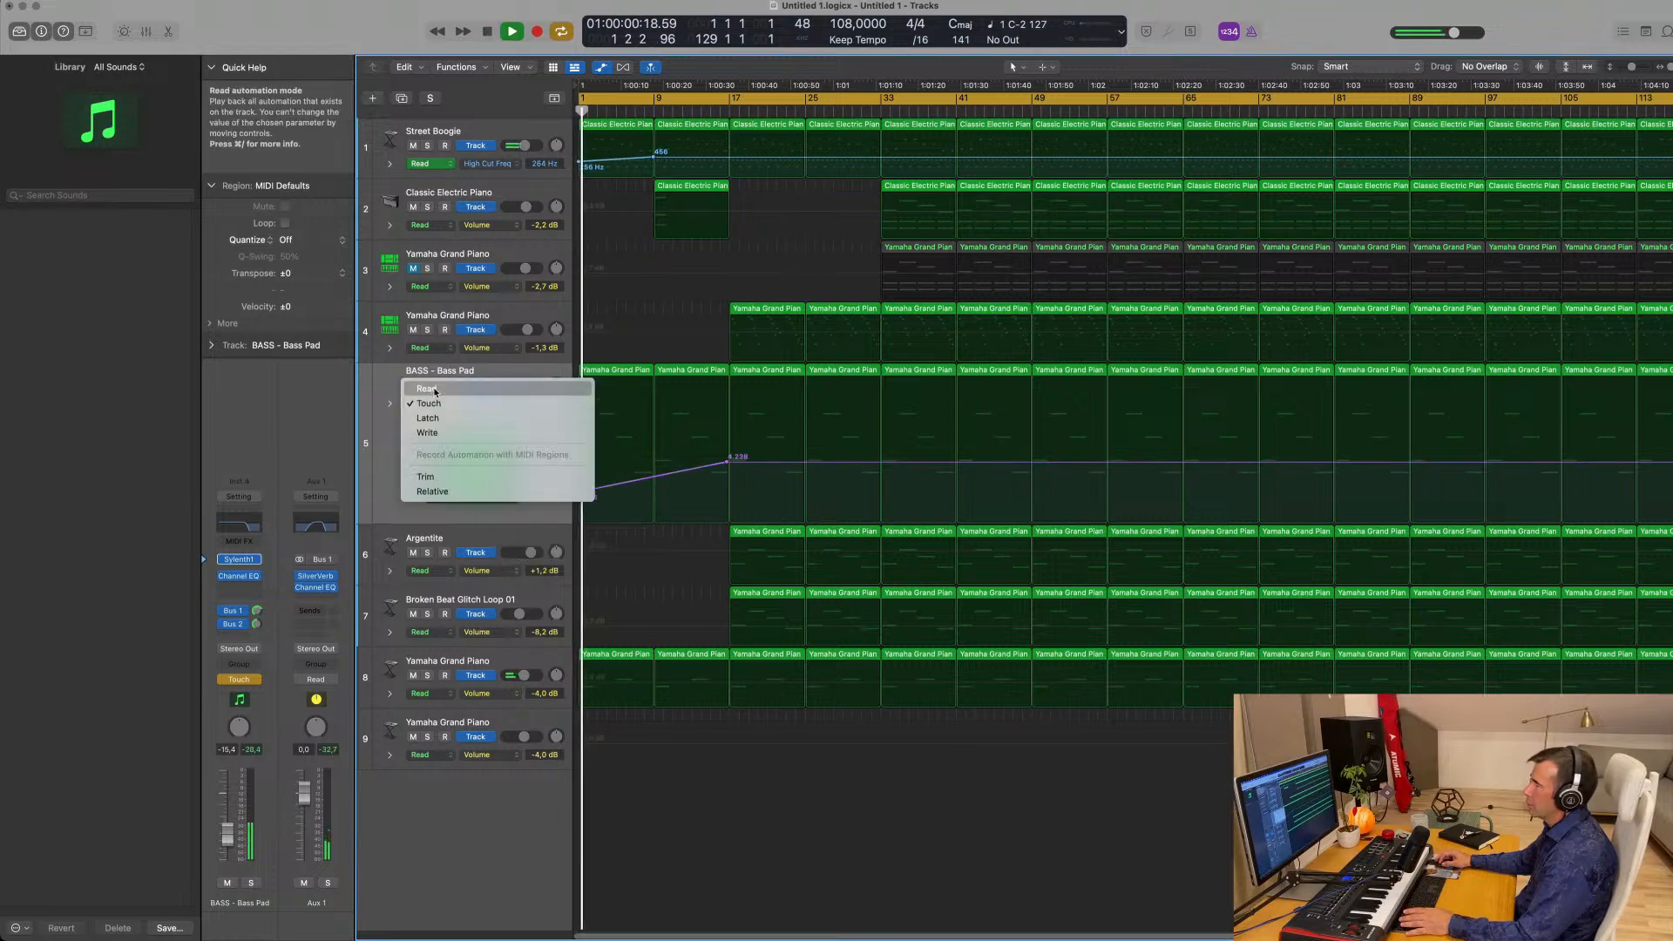
click(423, 392)
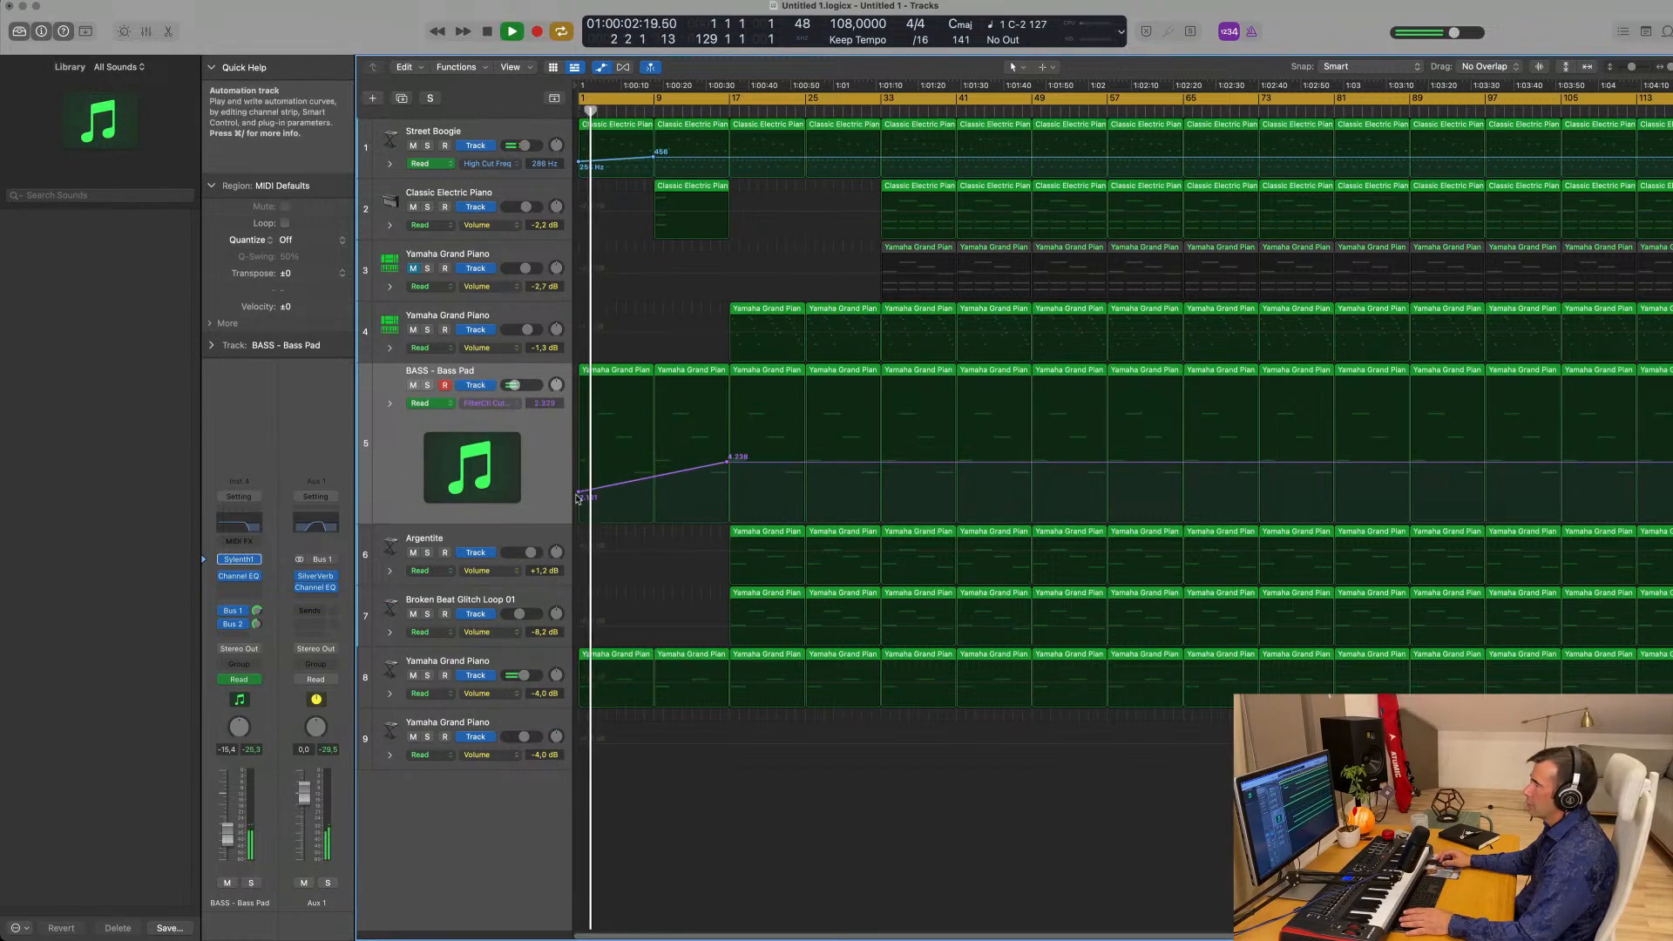
Cut the first region of the Yamaha Grand Piano on track 8 down to its opening note, and close the Piano Roll.
double_click(634, 659)
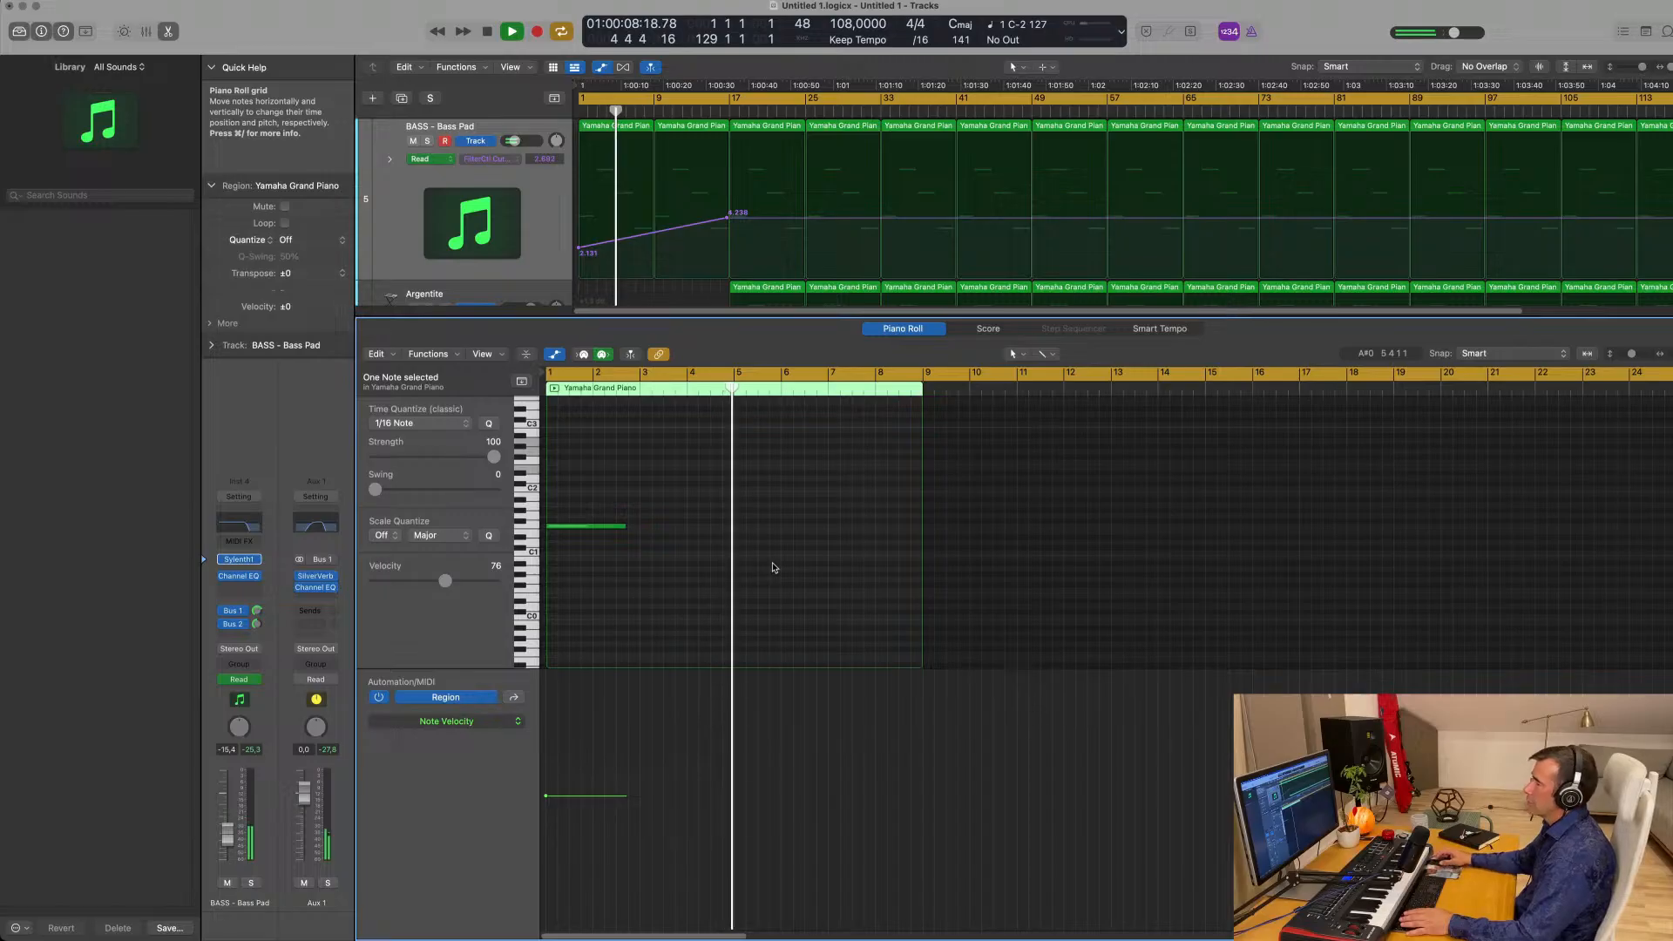
key(x)
key(x)
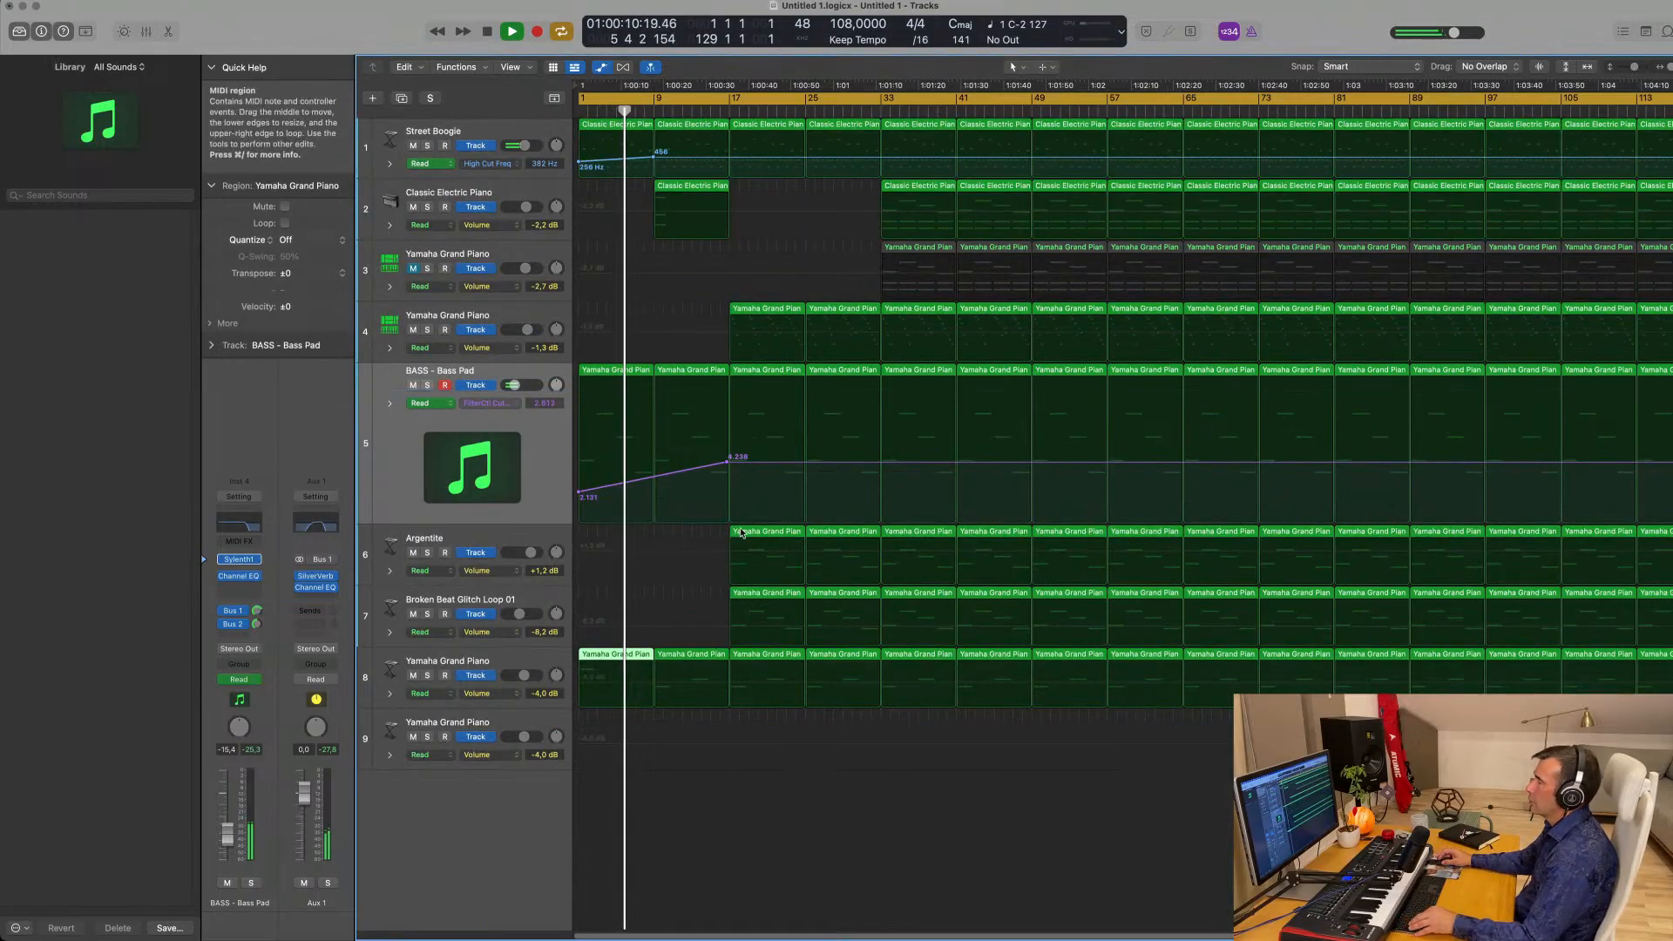
Add an automation point at bar 17 on Street Boogie's high-cut frequency curve.
scroll(772, 472, up, 2)
scroll(705, 415, down, 3)
scroll(701, 401, down, 1)
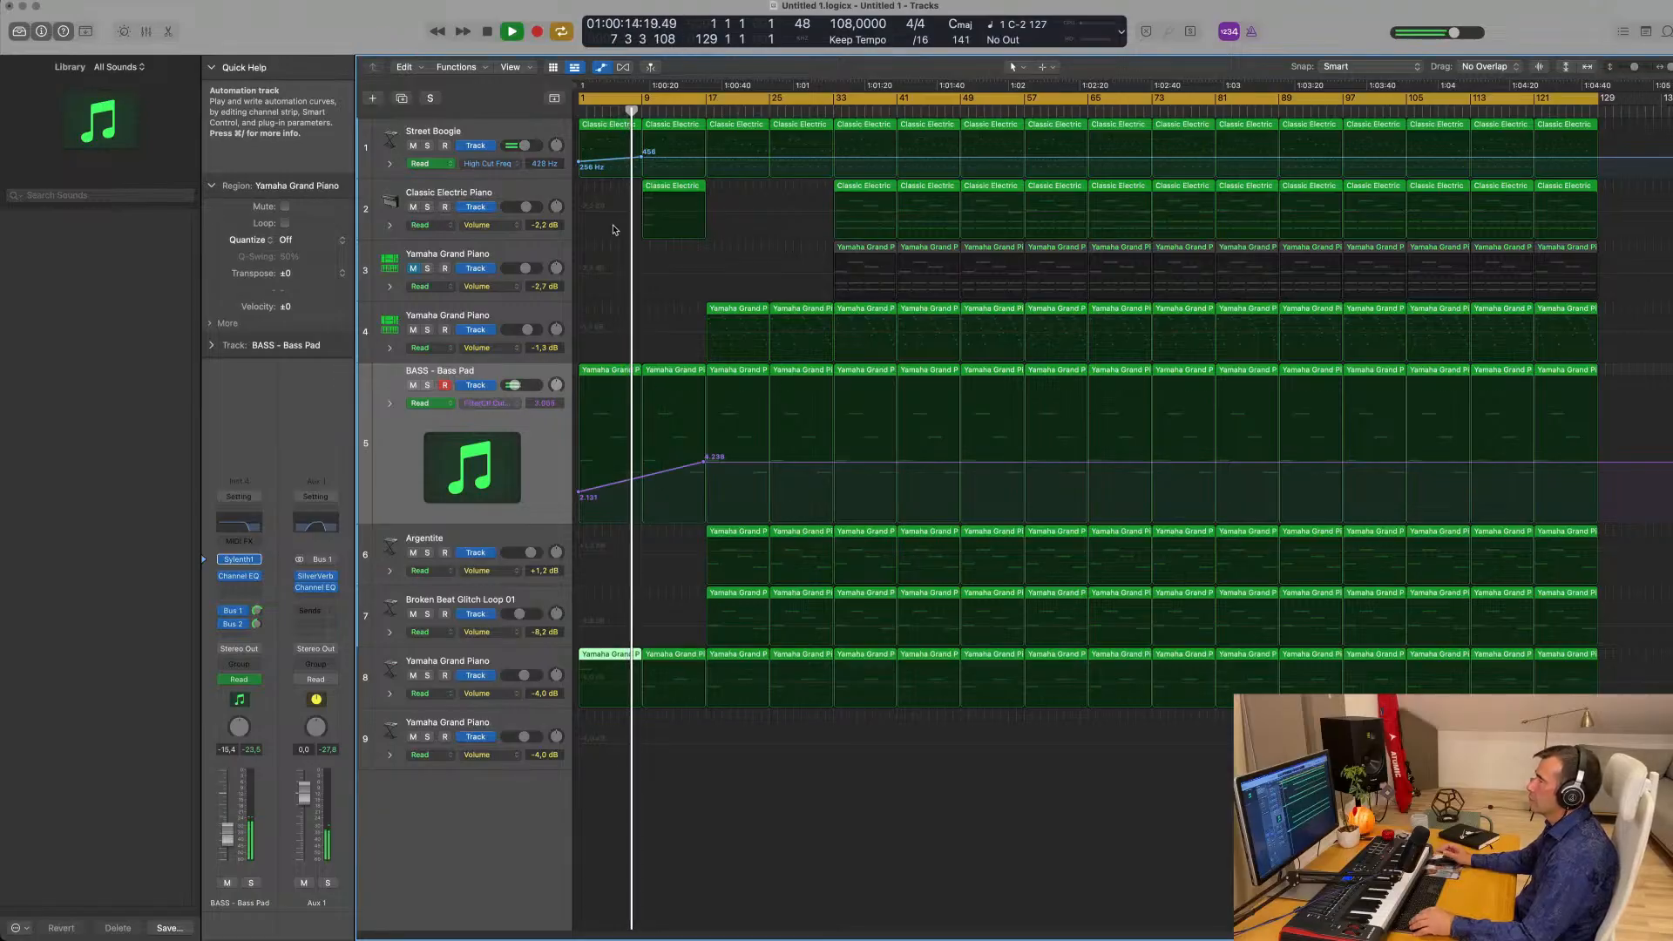
scroll(701, 162, down, 1)
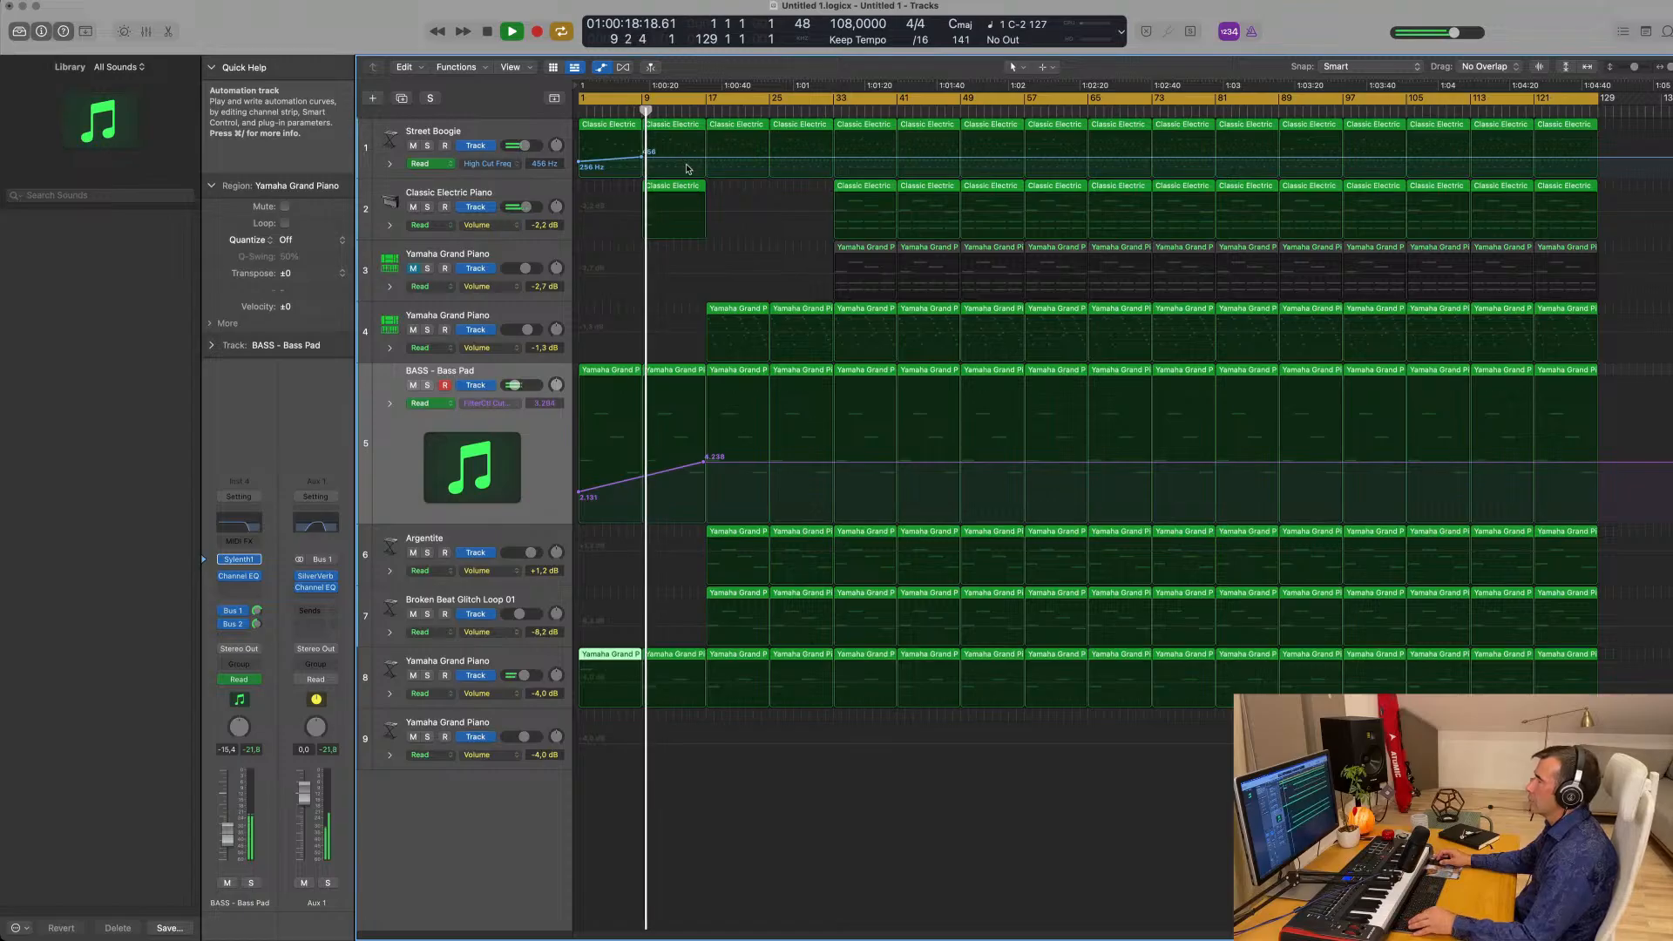
click(706, 159)
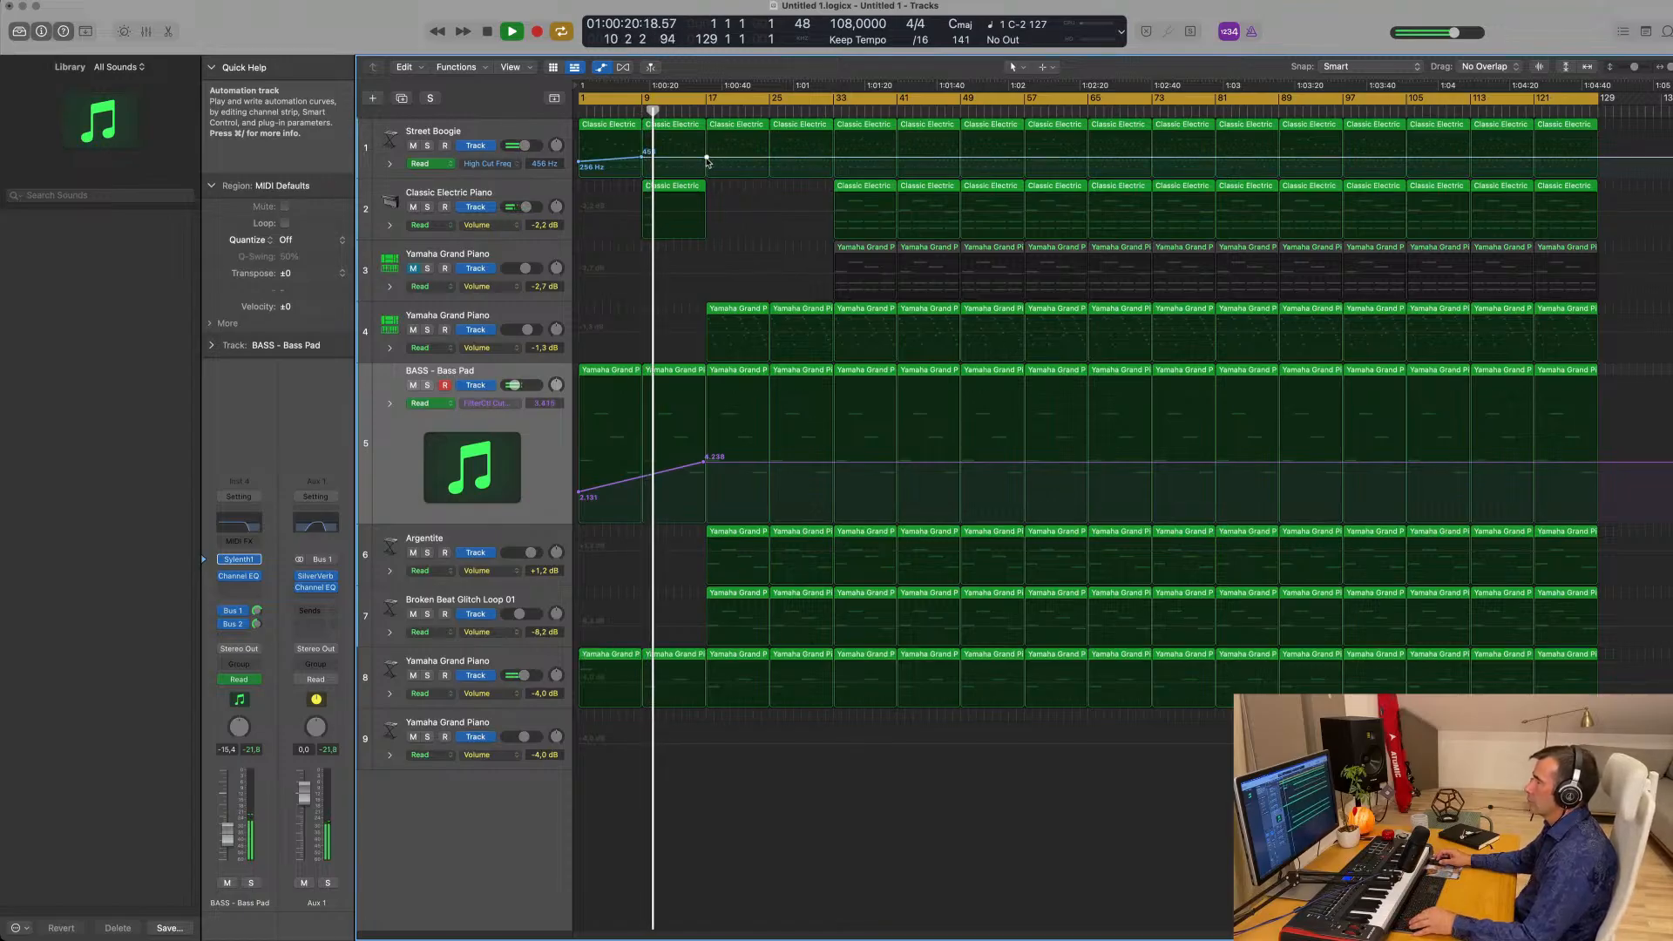
Delete the note at bar 13 from the bar 9 region on track 8, and show the mixer.
click(685, 655)
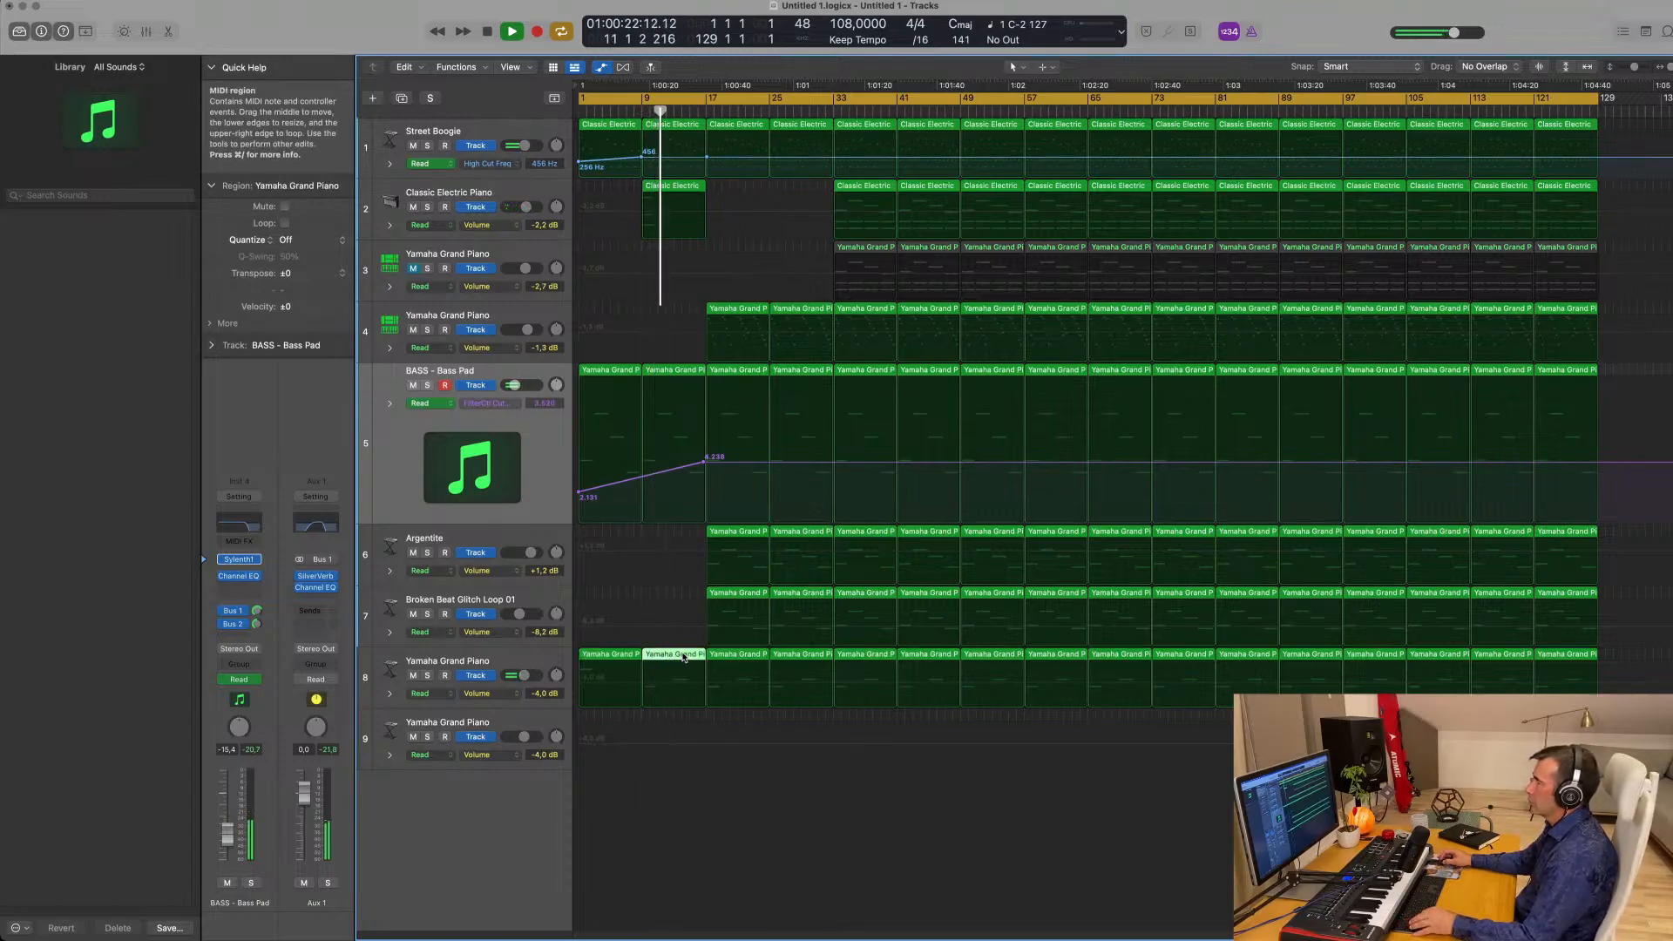
double_click(684, 655)
drag(1203, 439, 1157, 521)
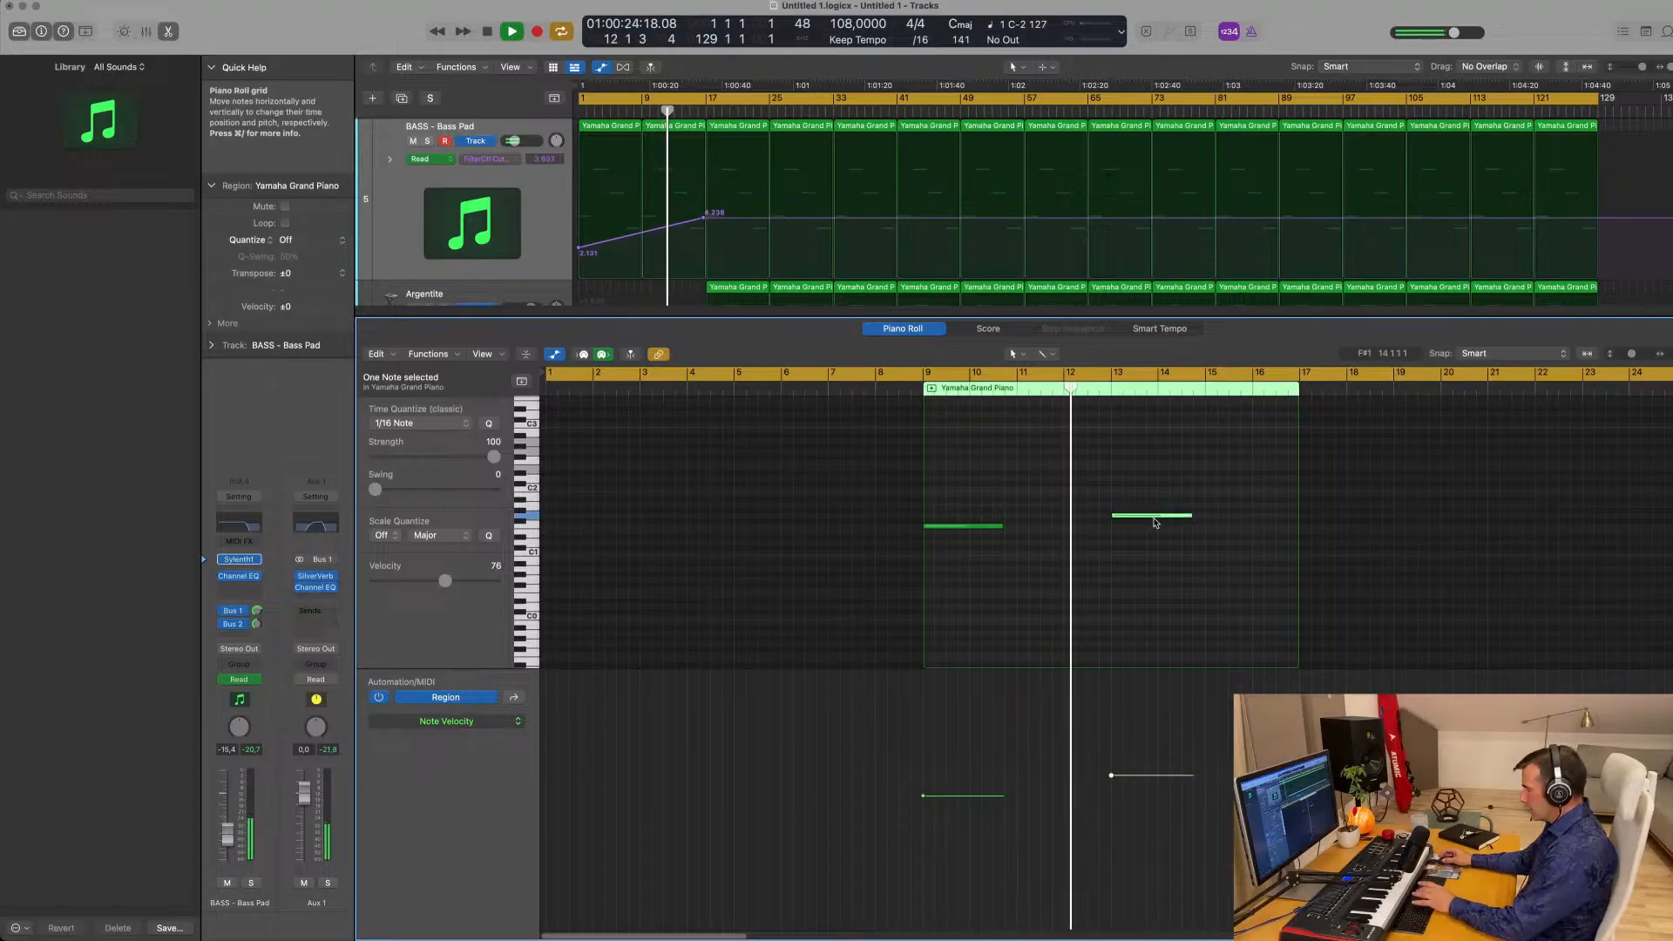
key(Delete)
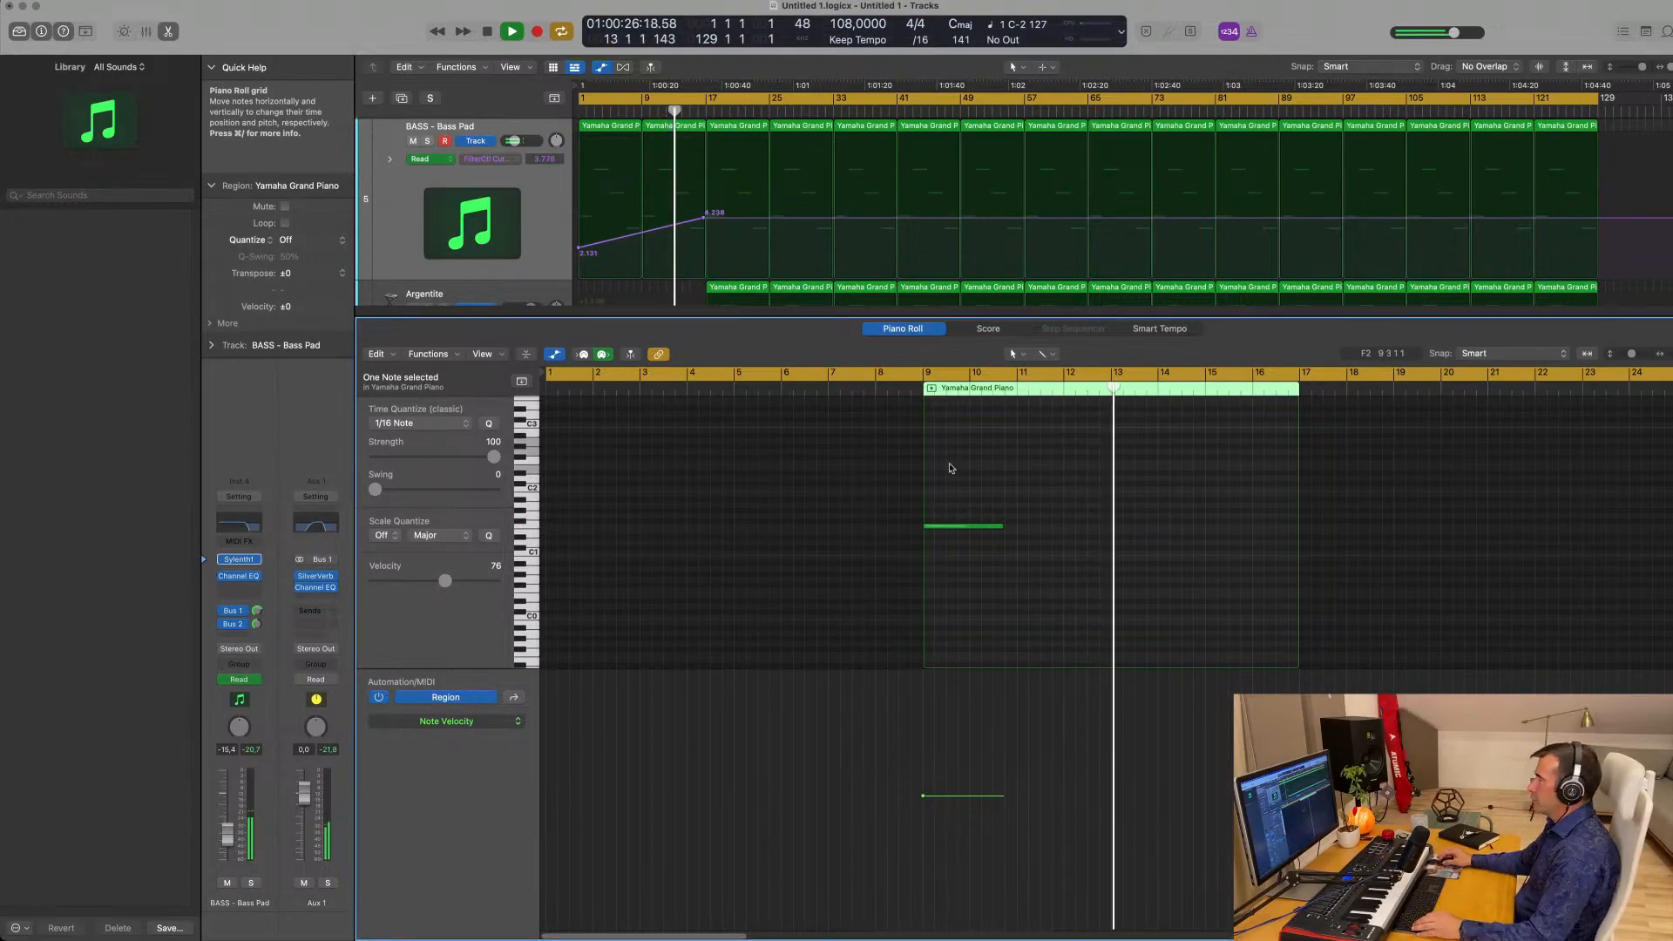
scroll(862, 478, up, 1)
key(x)
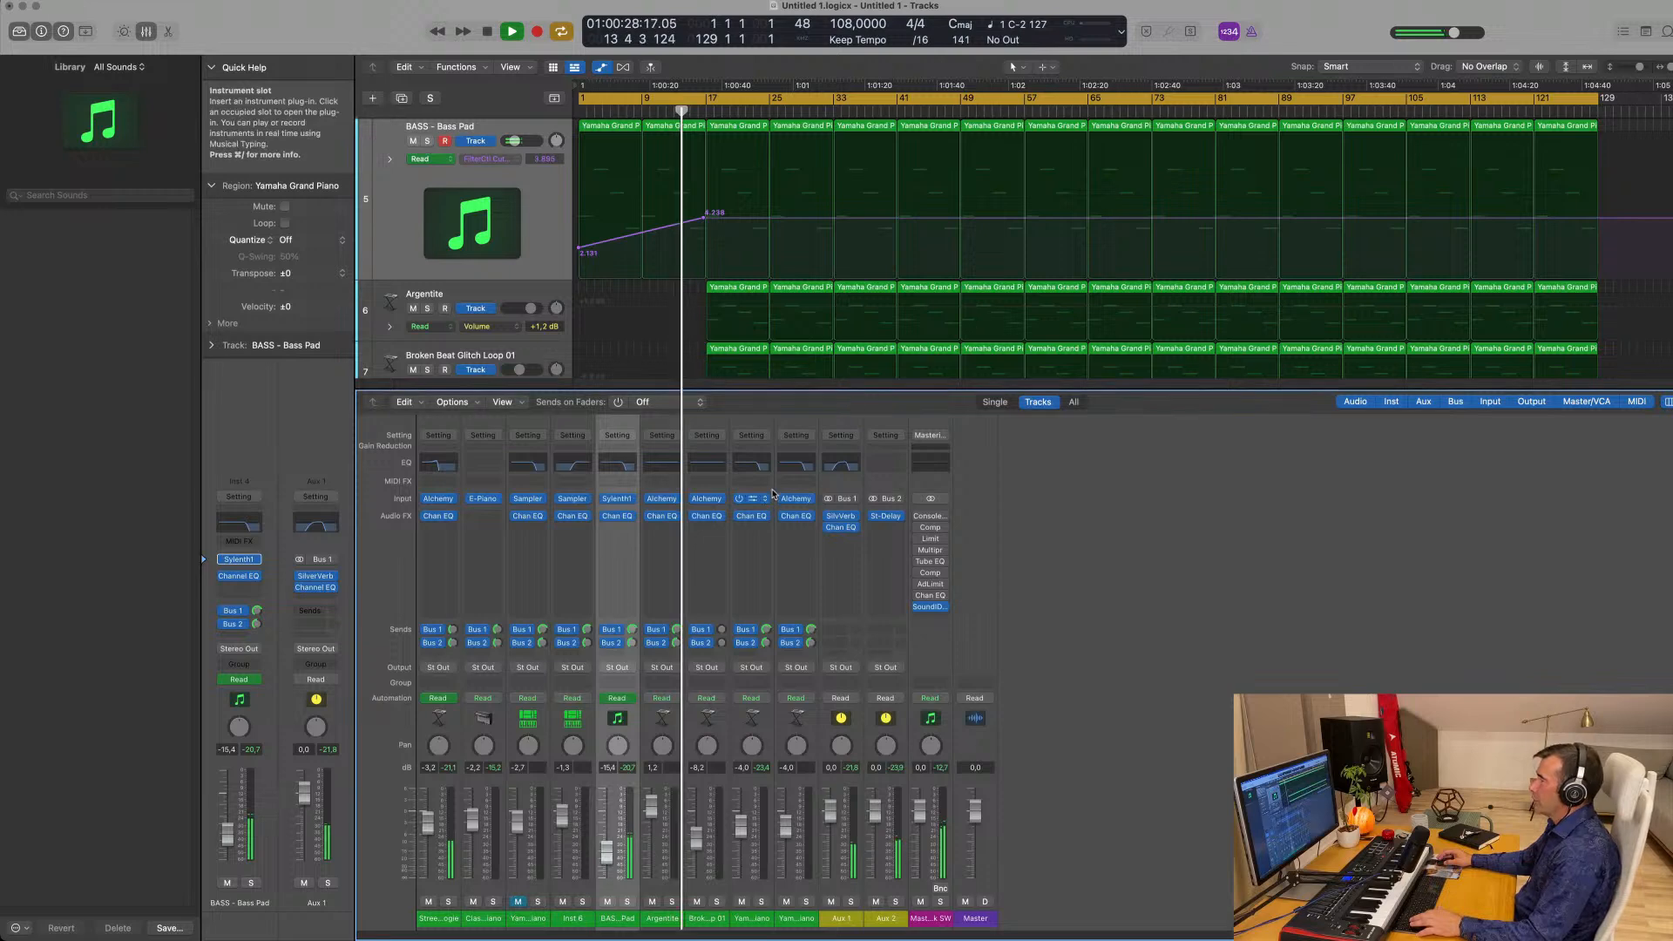
Hide the mixer, and delete the bar 17 and bar 25 regions from the Argentite and Broken Beat Glitch Loop 01 tracks.
key(x)
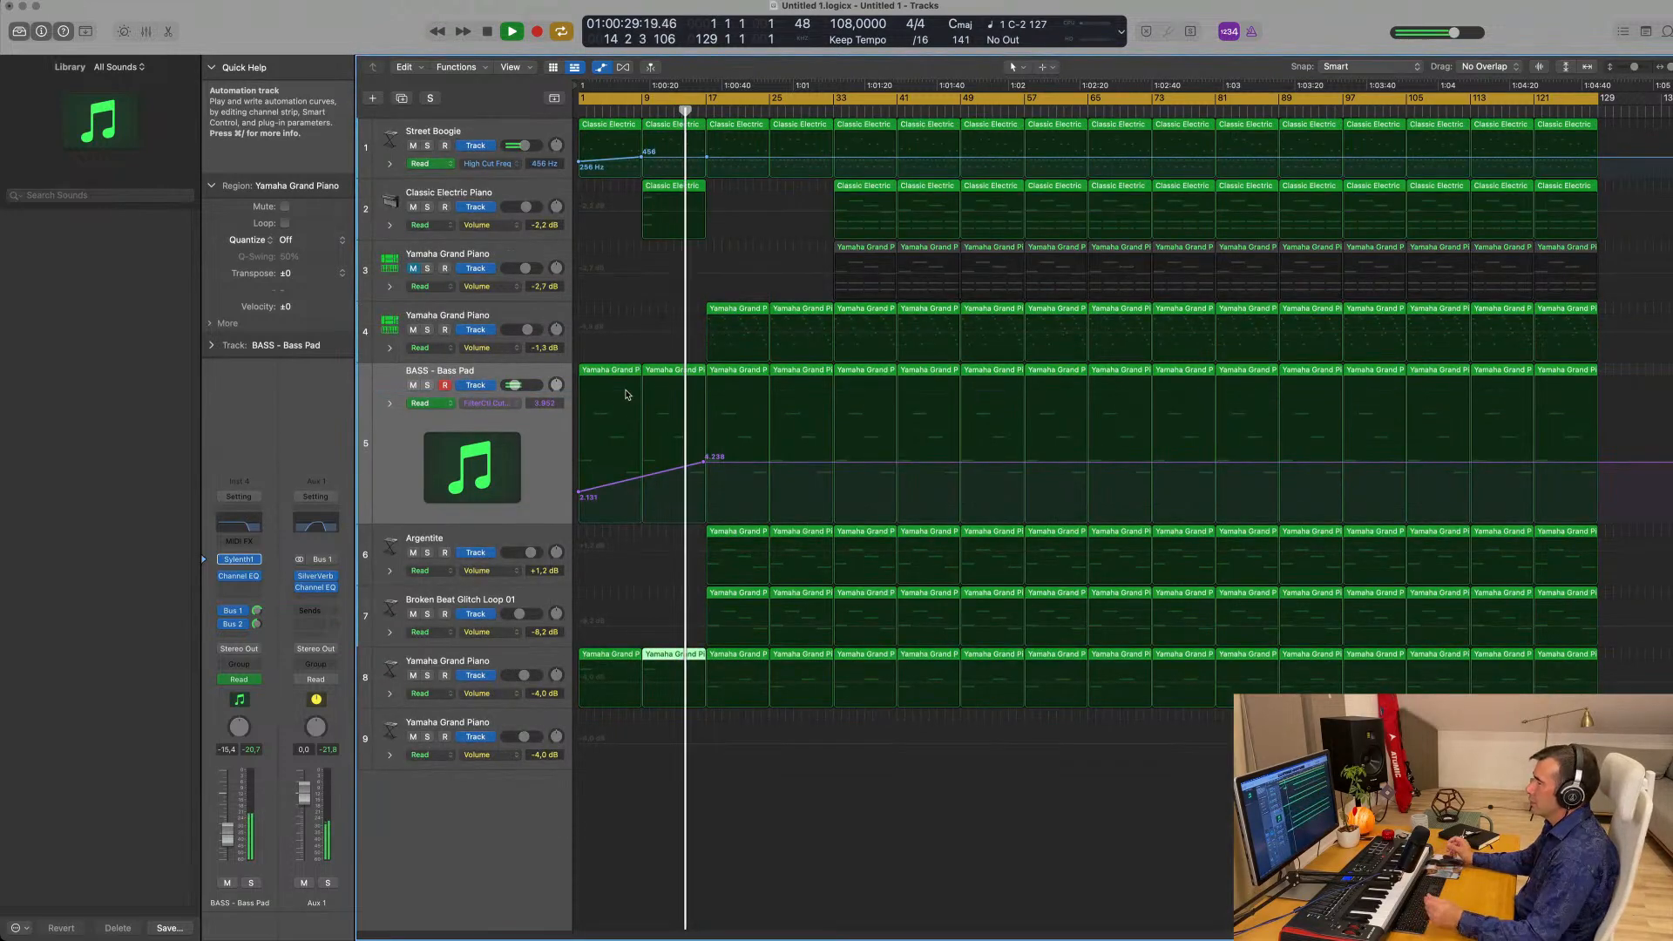
click(750, 530)
key(Delete)
click(740, 593)
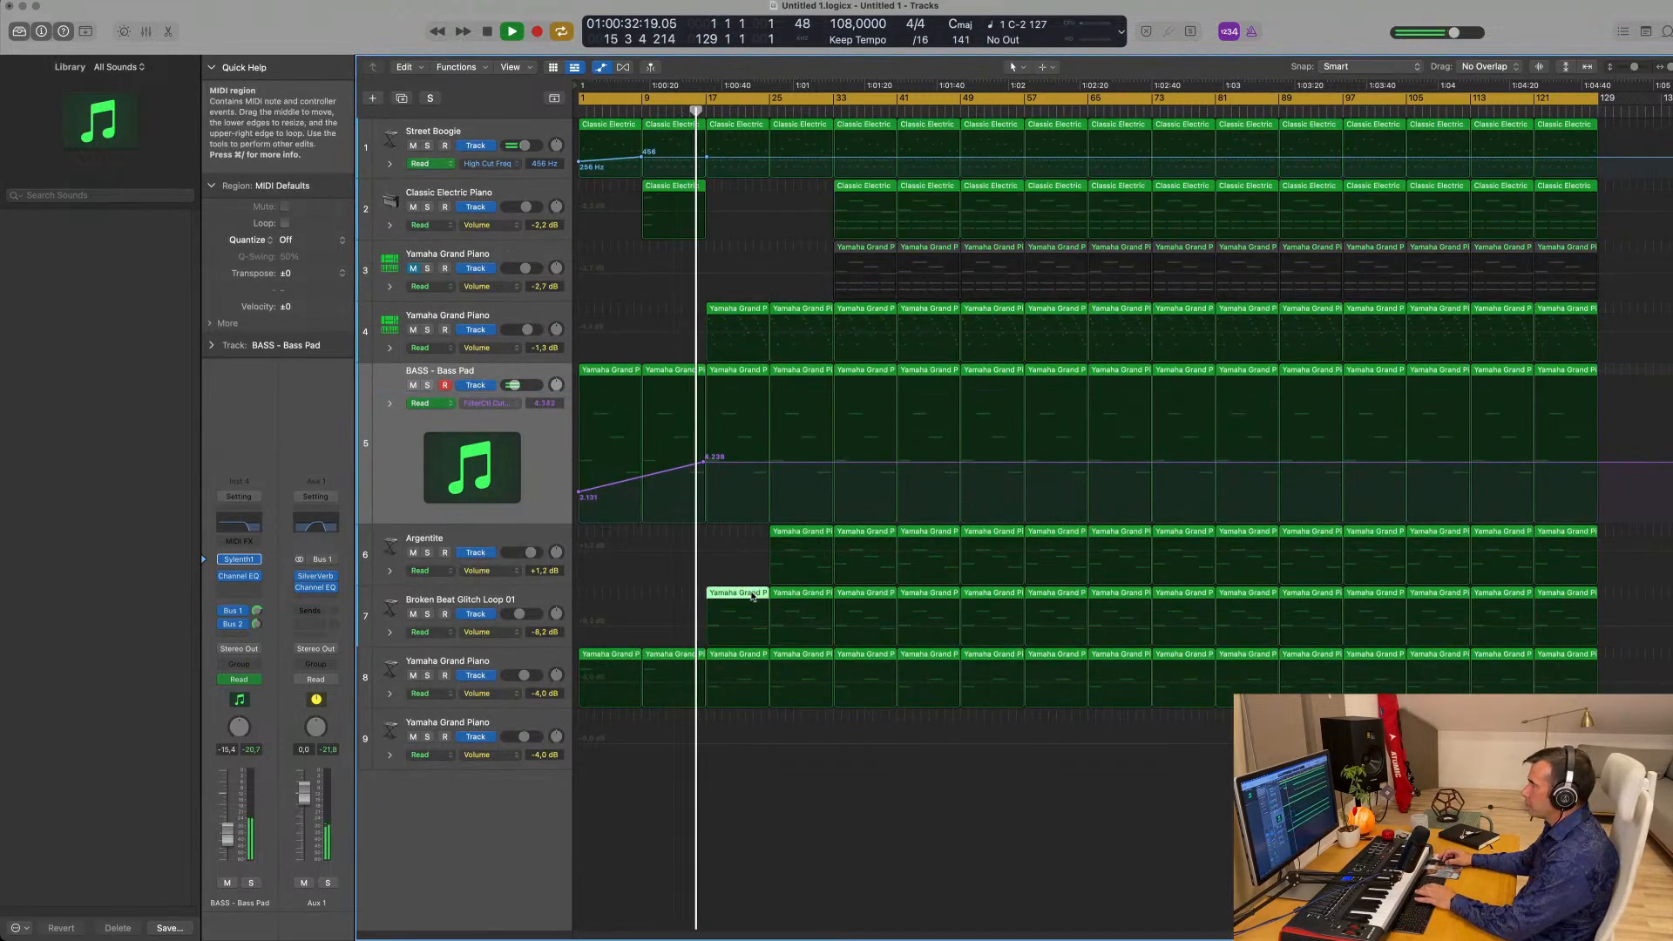
key(Delete)
click(800, 531)
key(Delete)
click(802, 592)
key(Delete)
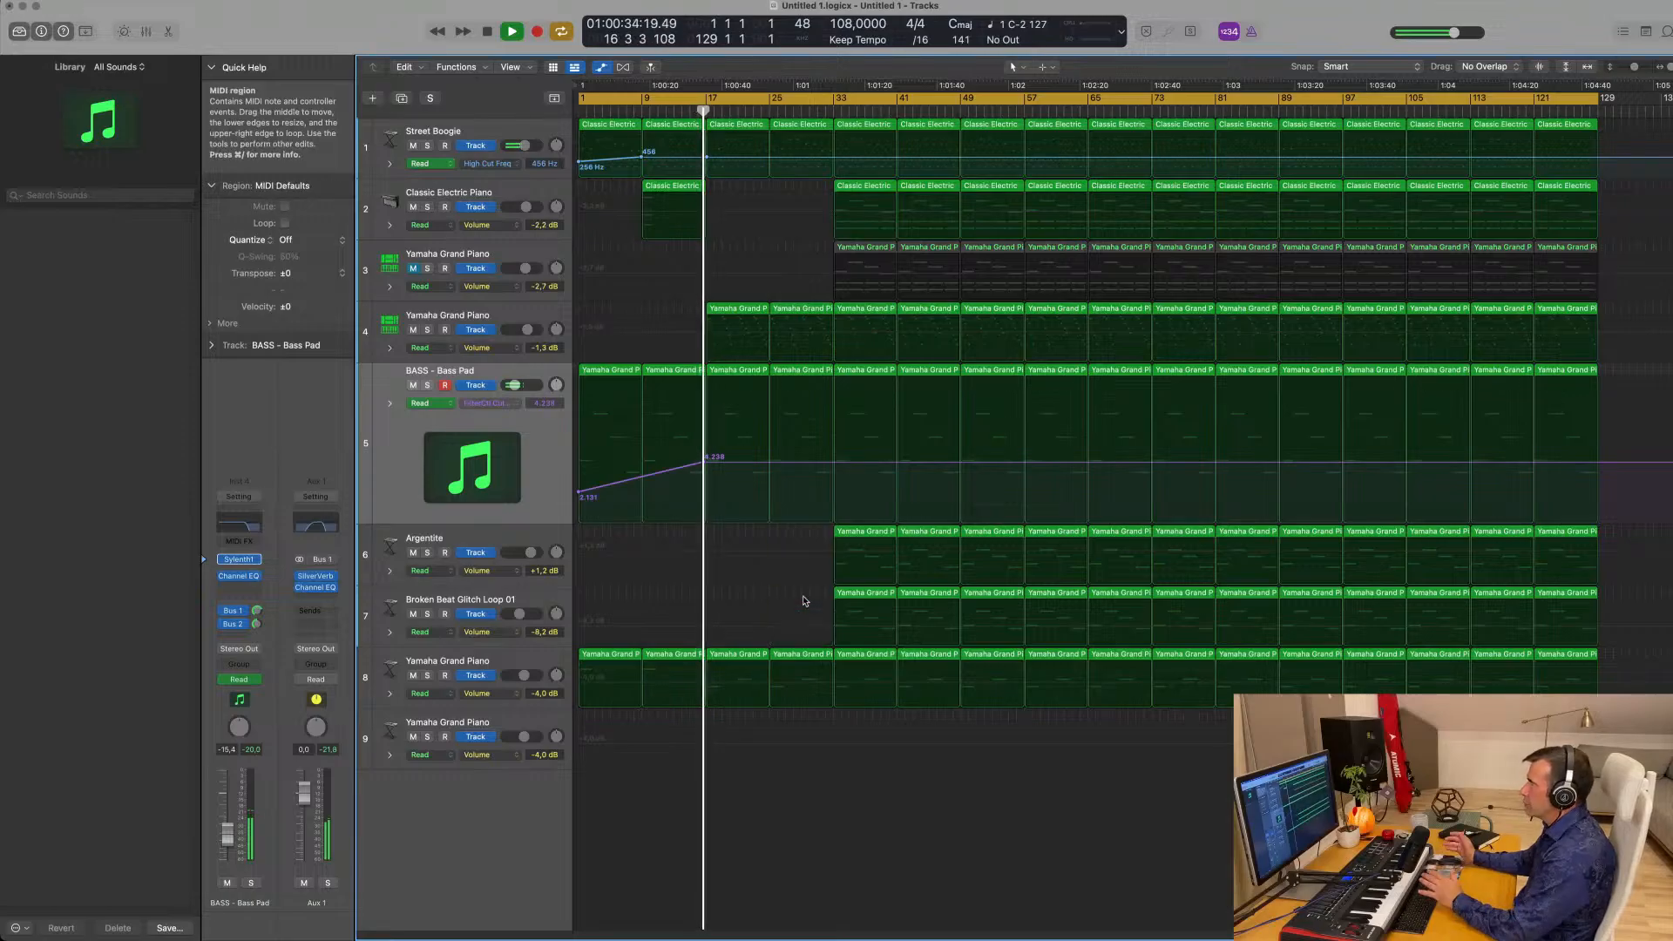
Delete the bar 17 and bar 25 regions from the Yamaha Grand Piano on track 4.
click(519, 314)
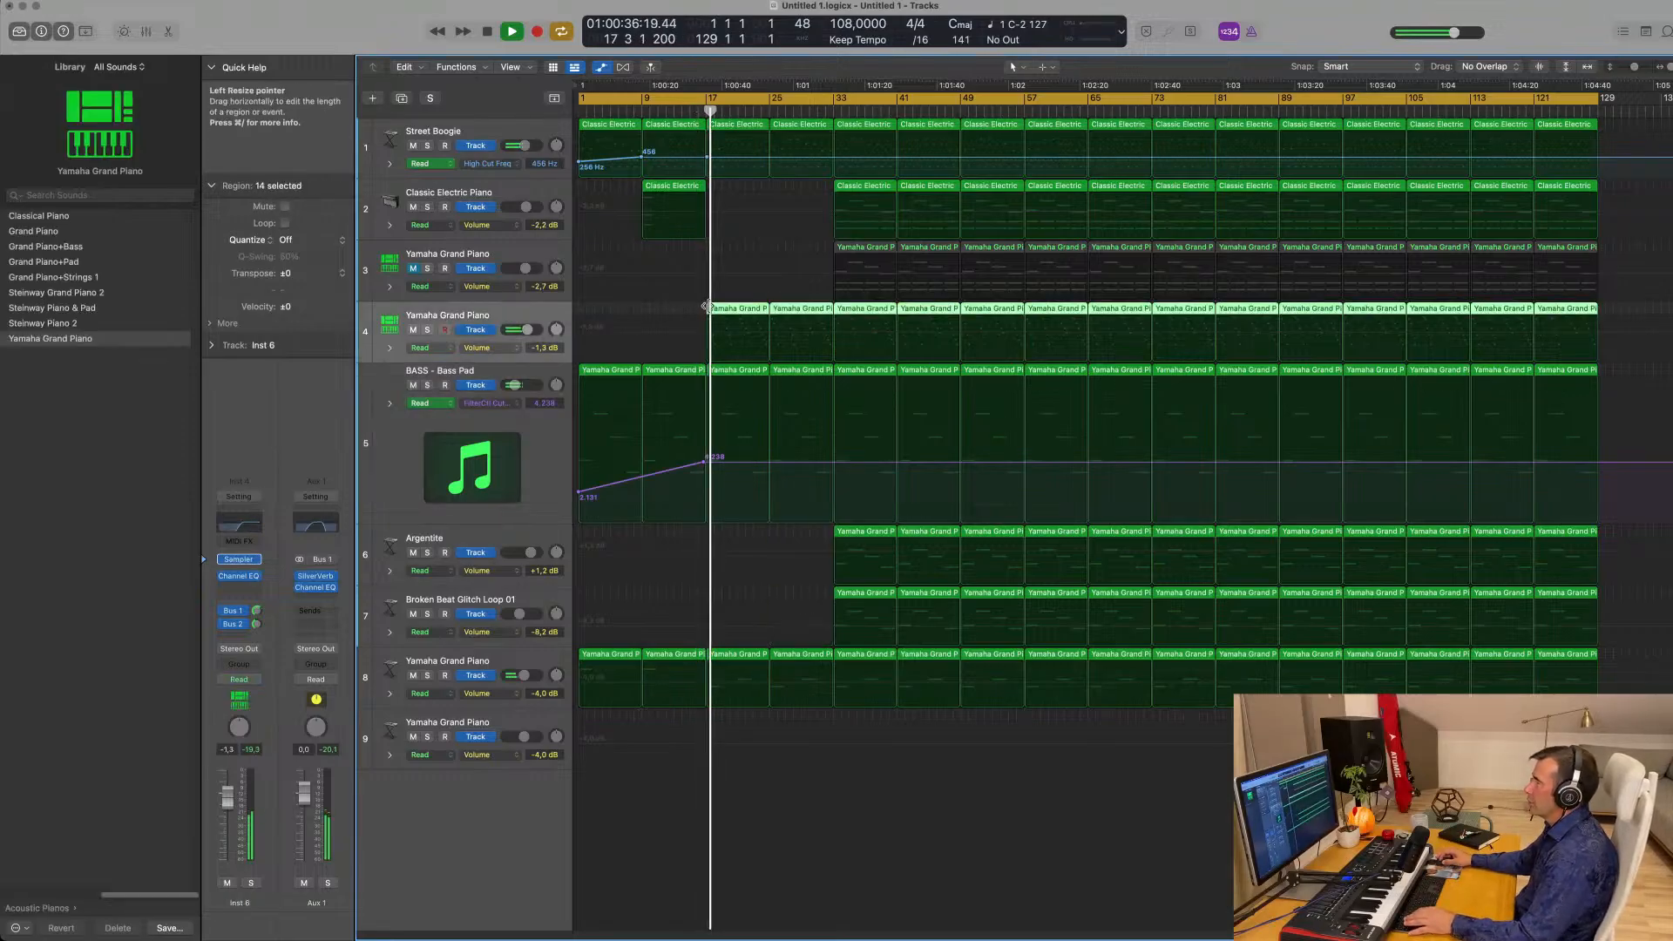
drag(694, 310, 792, 312)
key(Delete)
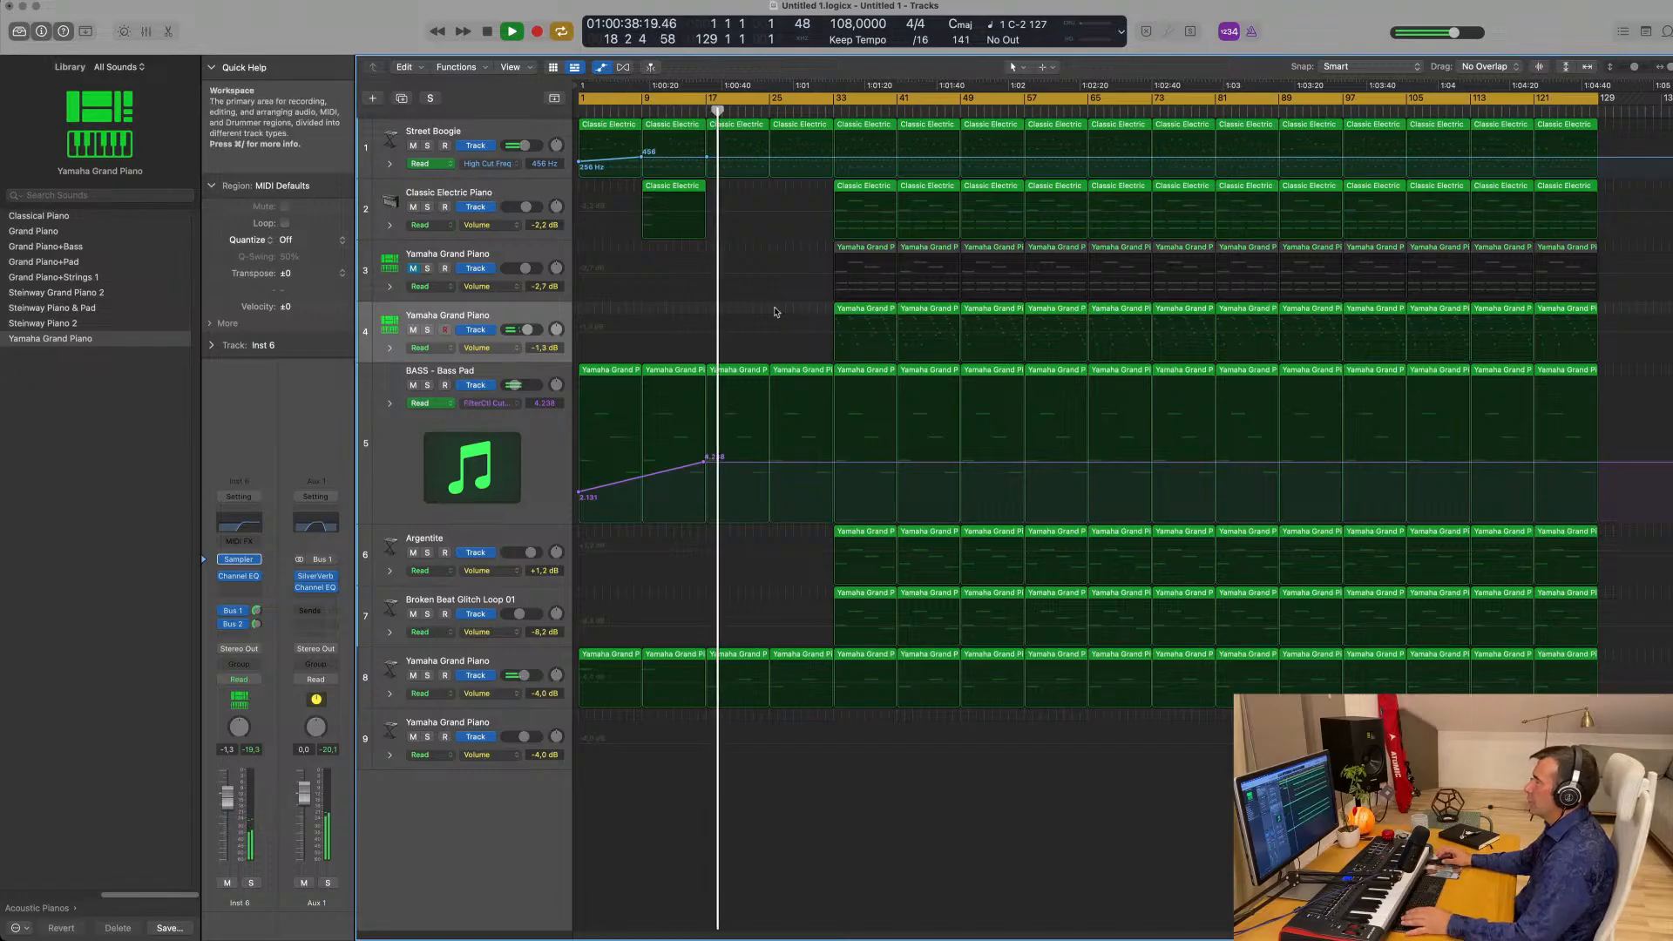
Restart playback from the beginning, and copy the Classic Electric Piano region from bar 9 to bar 17.
key(space)
key(space)
drag(664, 192, 728, 195)
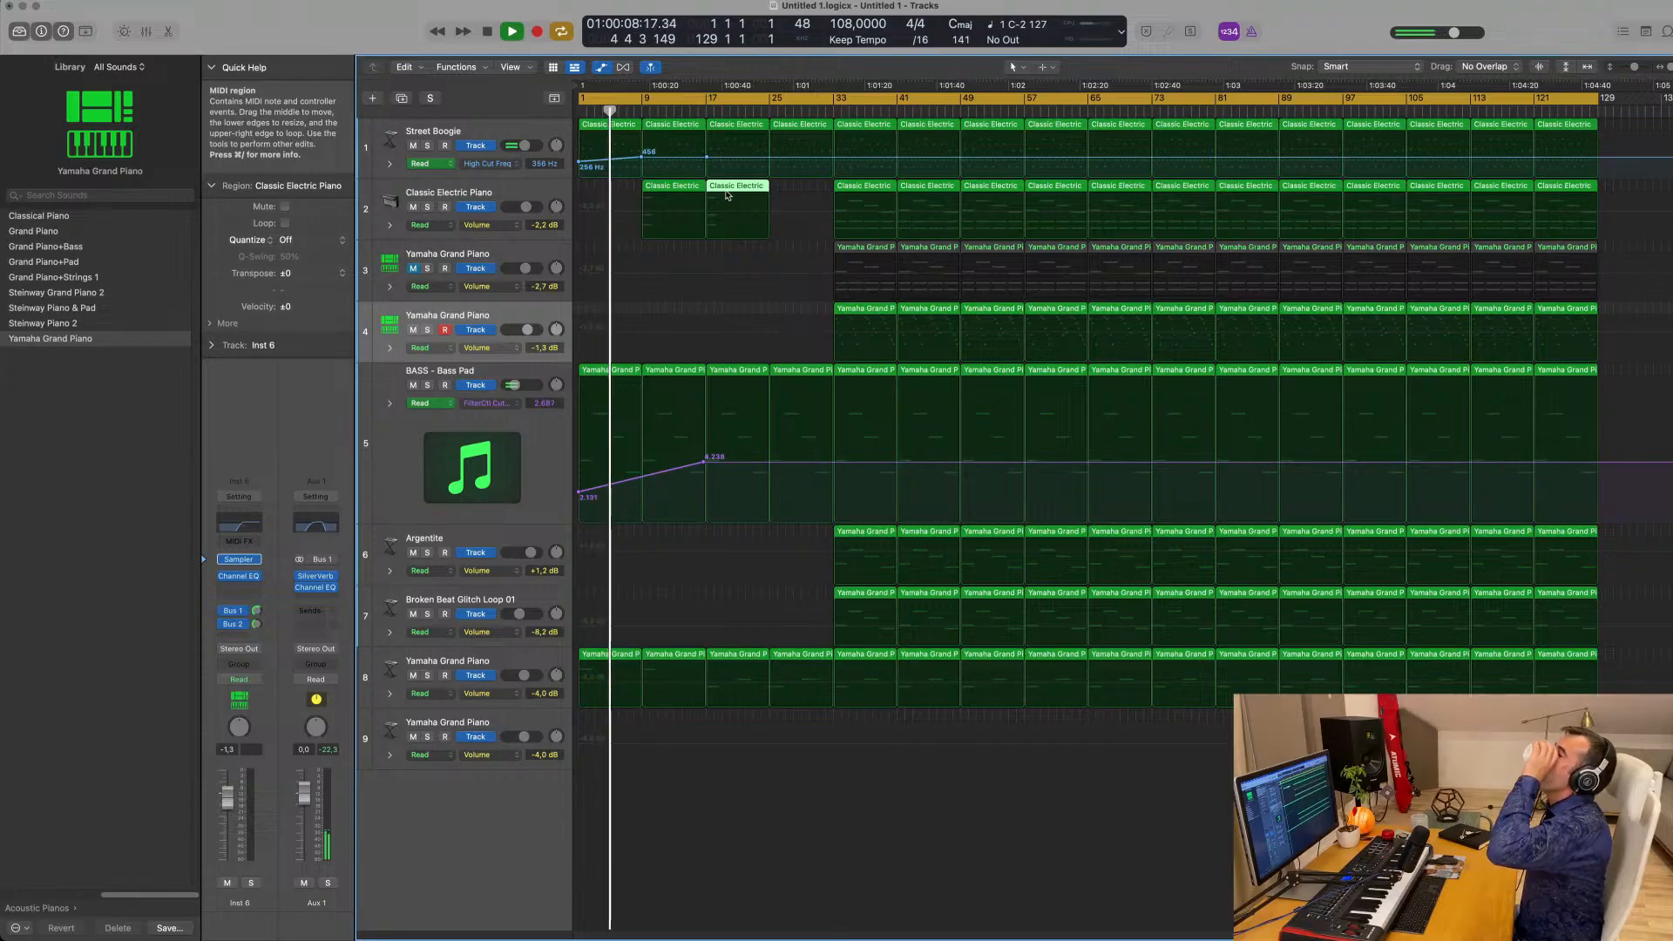
Add a point at bar 9 on Street Boogie's high-cut frequency curve that drops it to 185 Hz.
click(647, 159)
drag(647, 158, 647, 167)
scroll(647, 168, up, 1)
scroll(647, 167, up, 3)
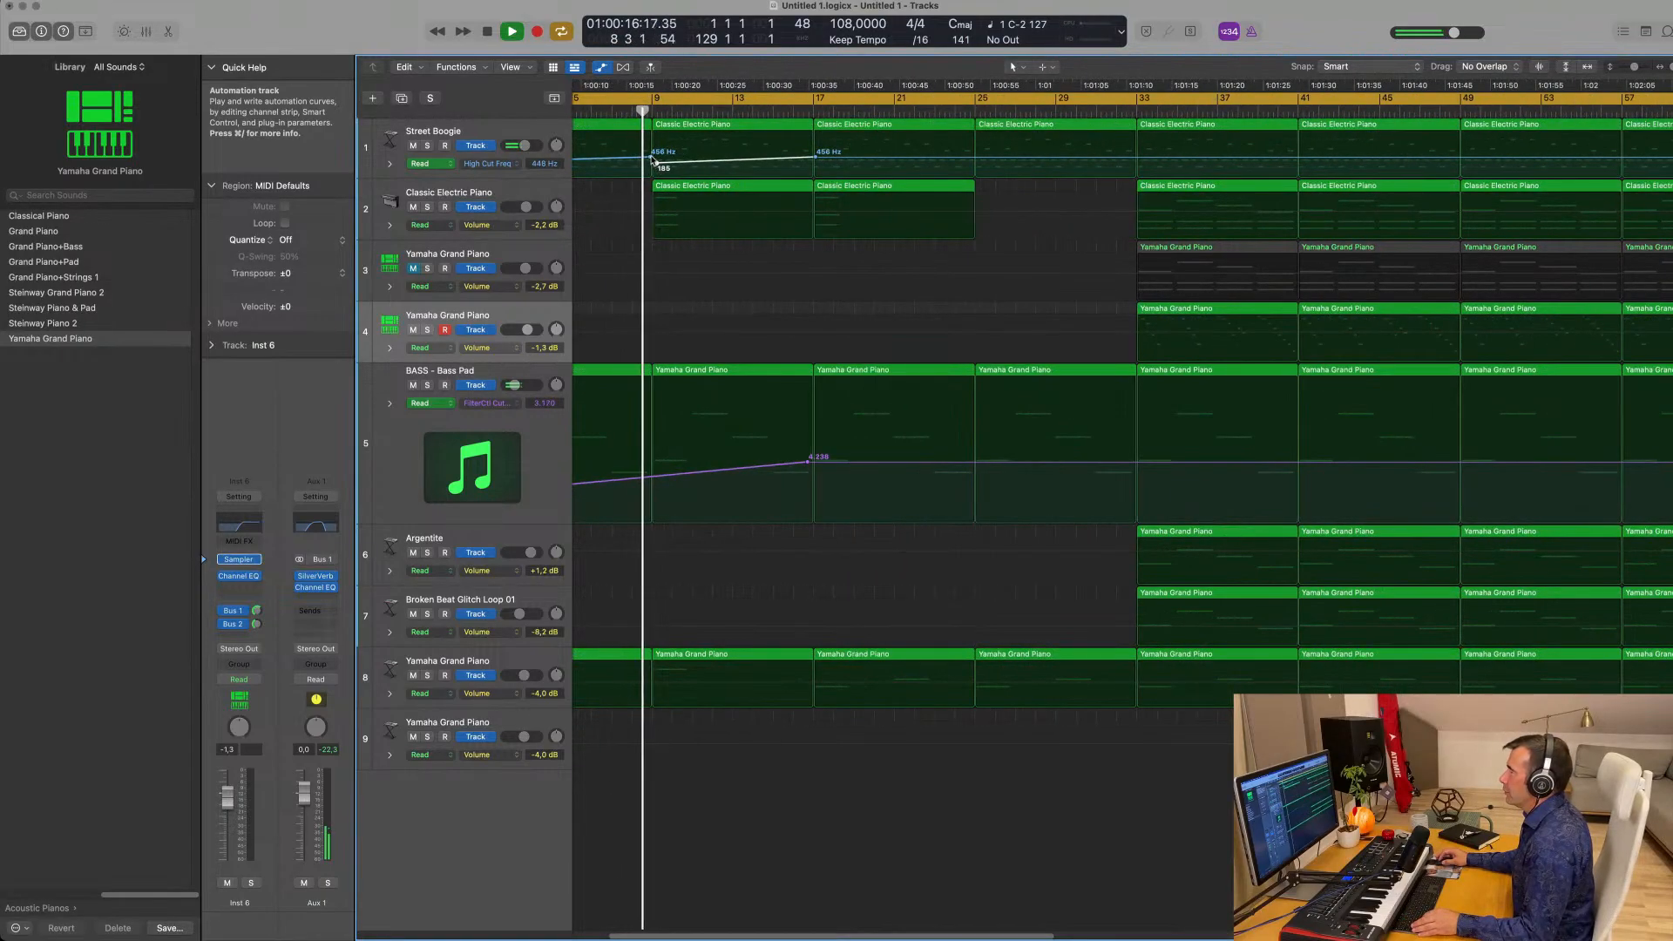
drag(657, 166, 653, 165)
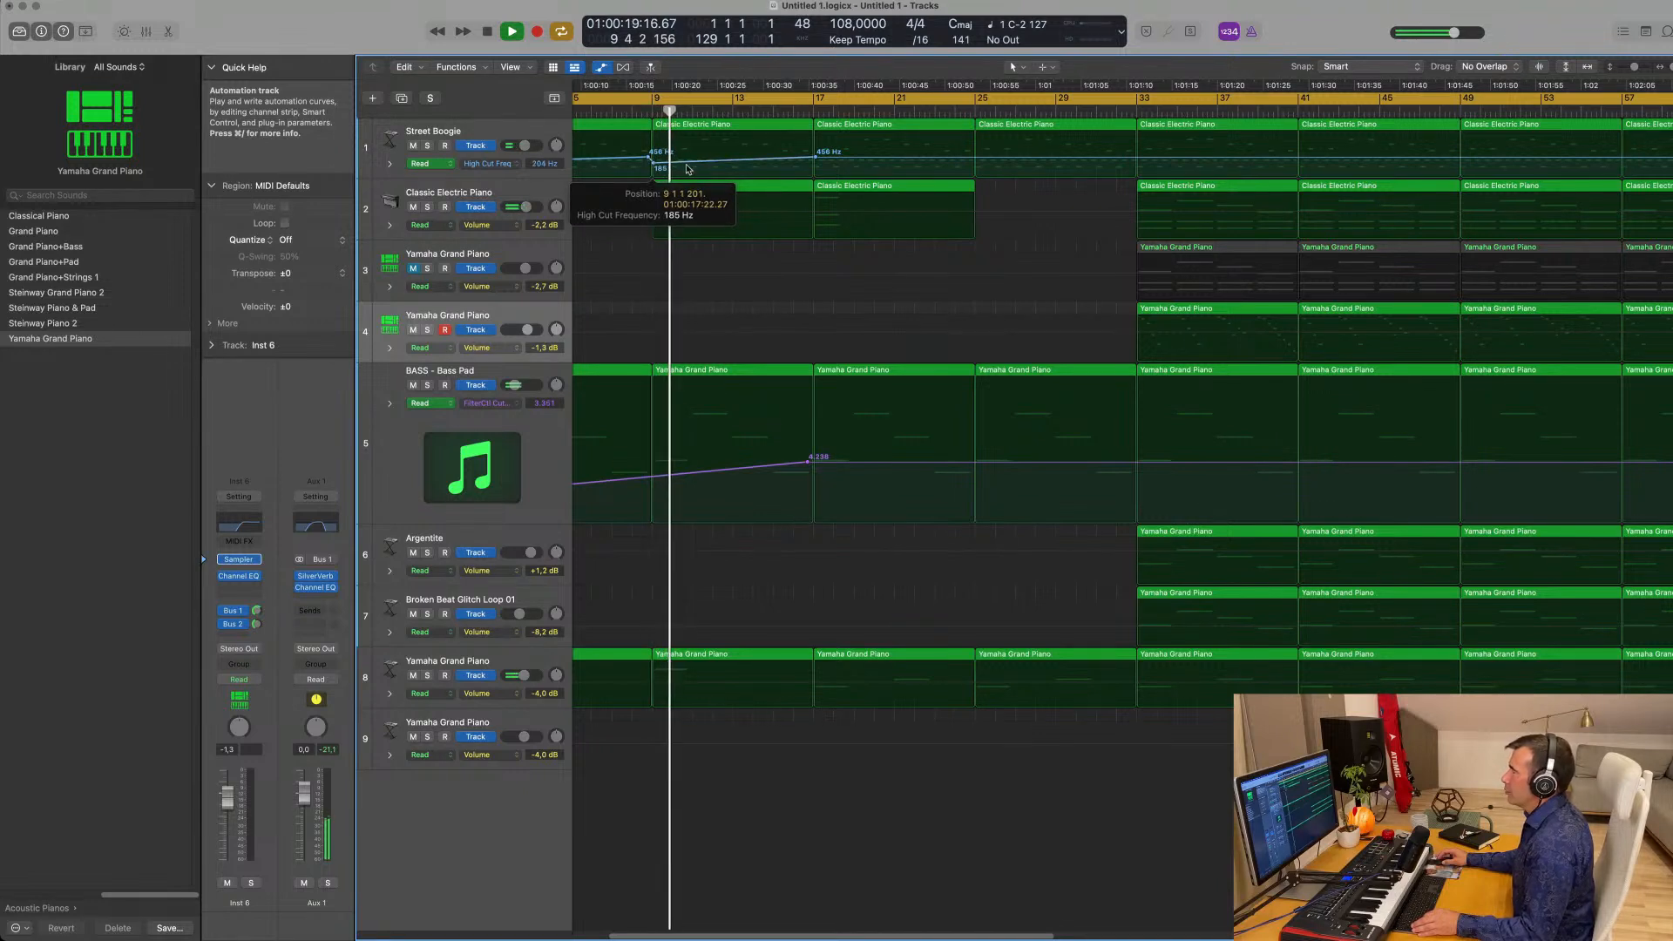
Raise Street Boogie's high-cut frequency ramp to 605 Hz at bar 17, and drop it there to 199 Hz with a second point.
drag(816, 157, 815, 157)
click(819, 160)
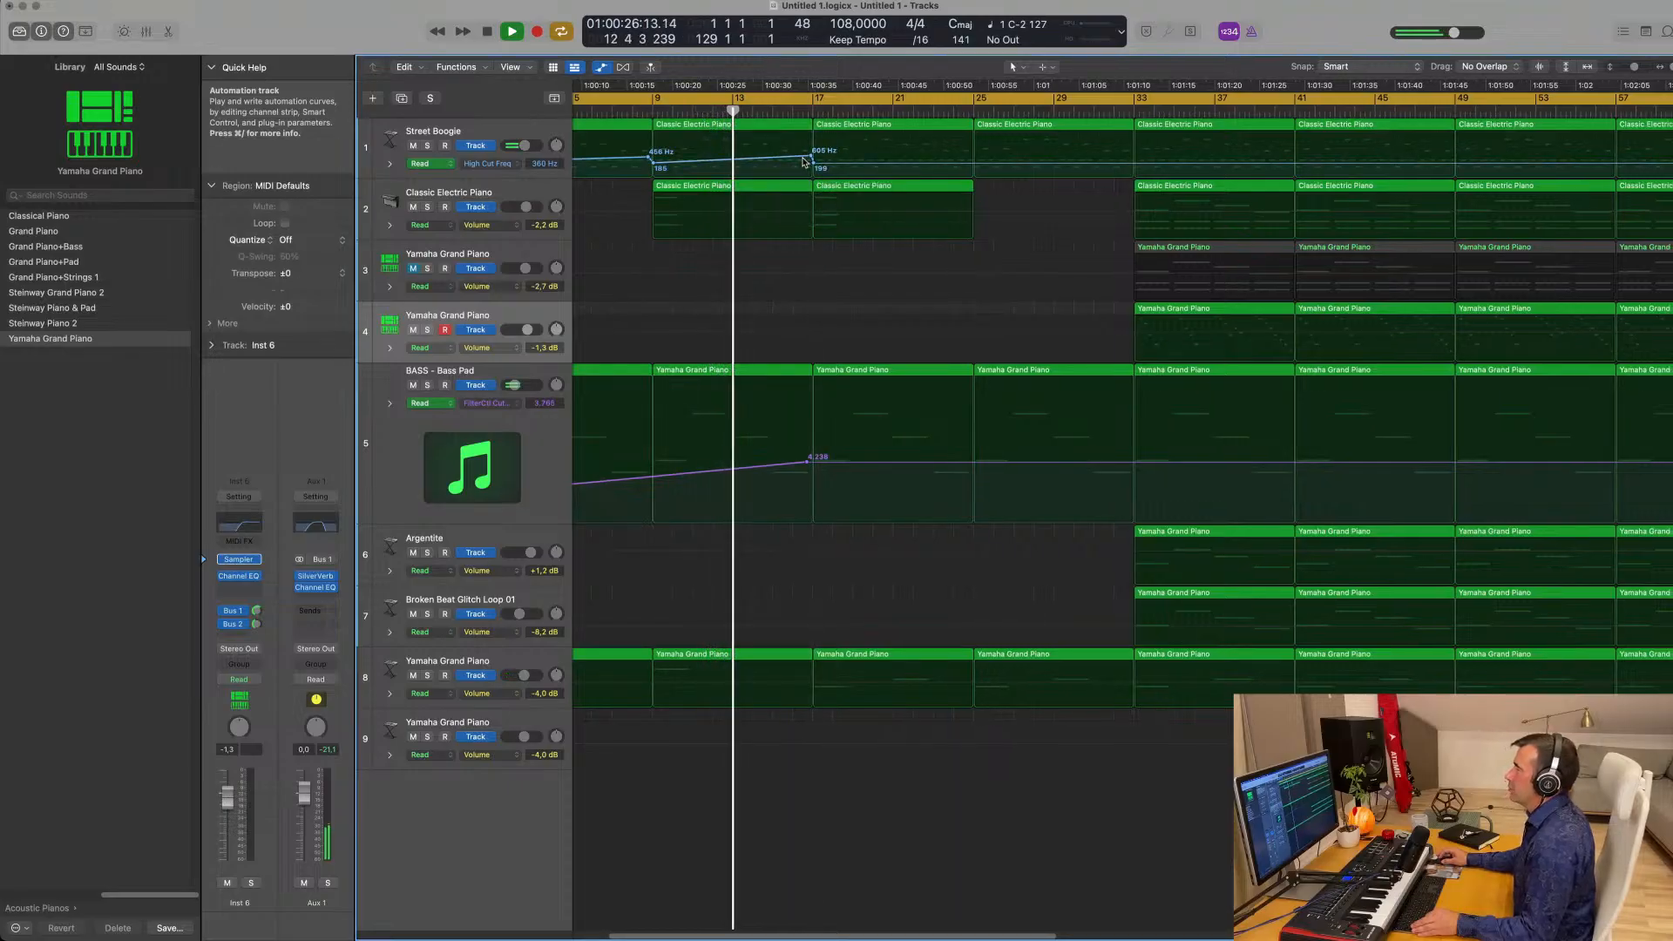
scroll(815, 159, down, 5)
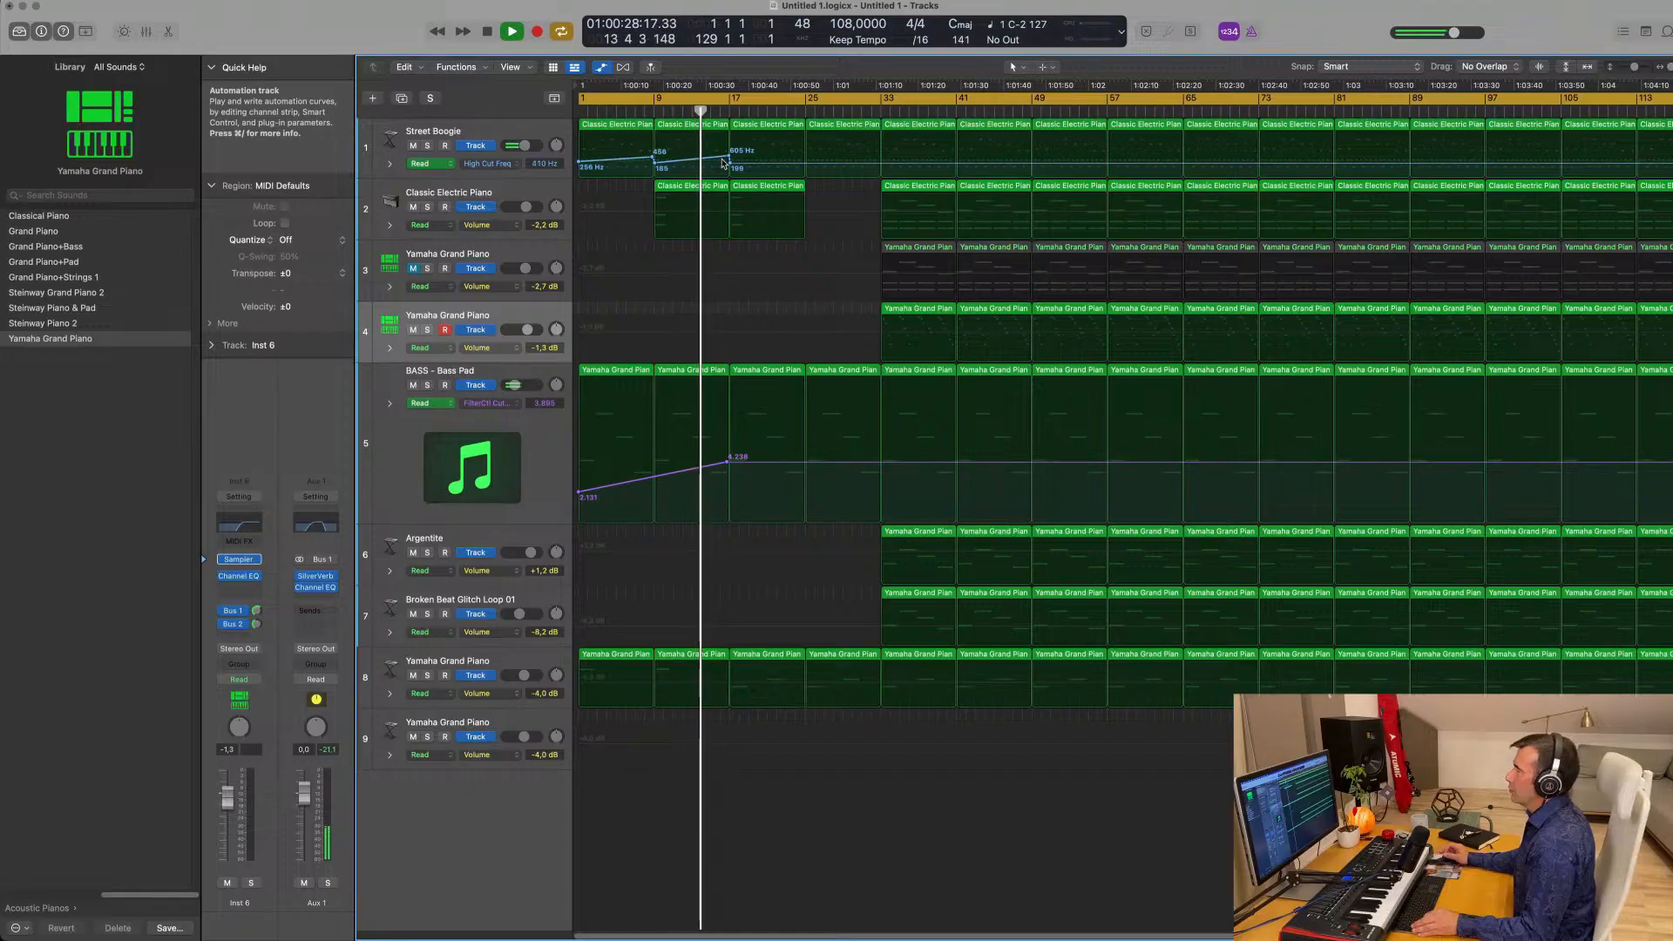
Add a point at bar 17 on the Bass Pad's filter cutoff curve that drops it to 3.028.
scroll(756, 292, up, 2)
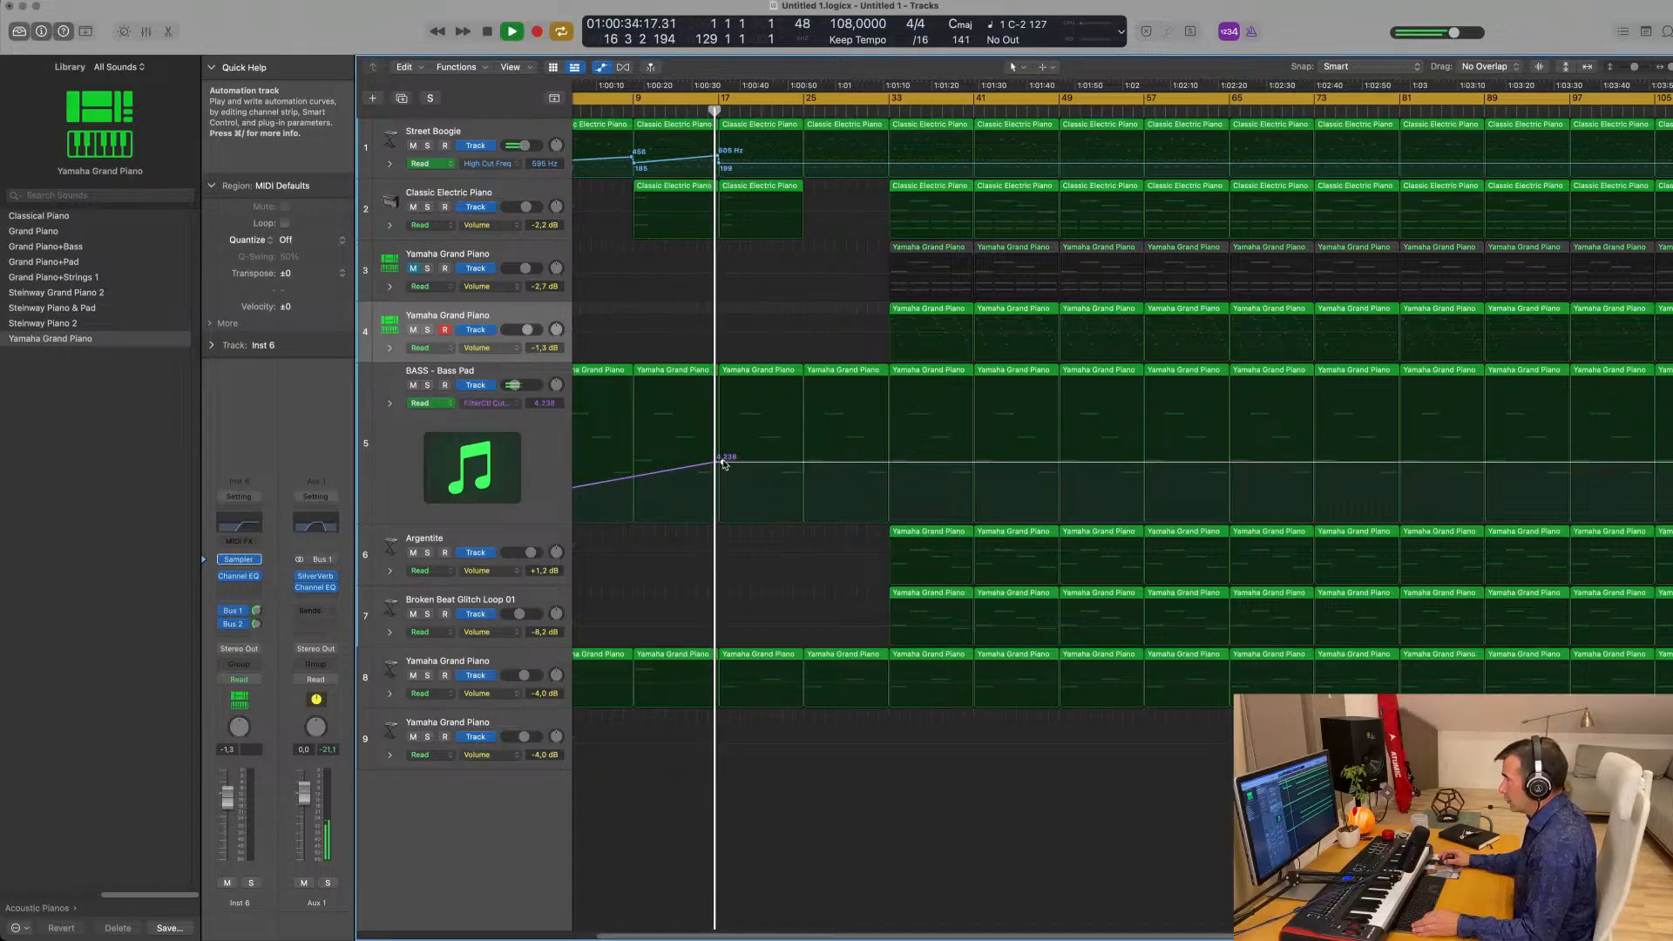
drag(723, 464, 722, 482)
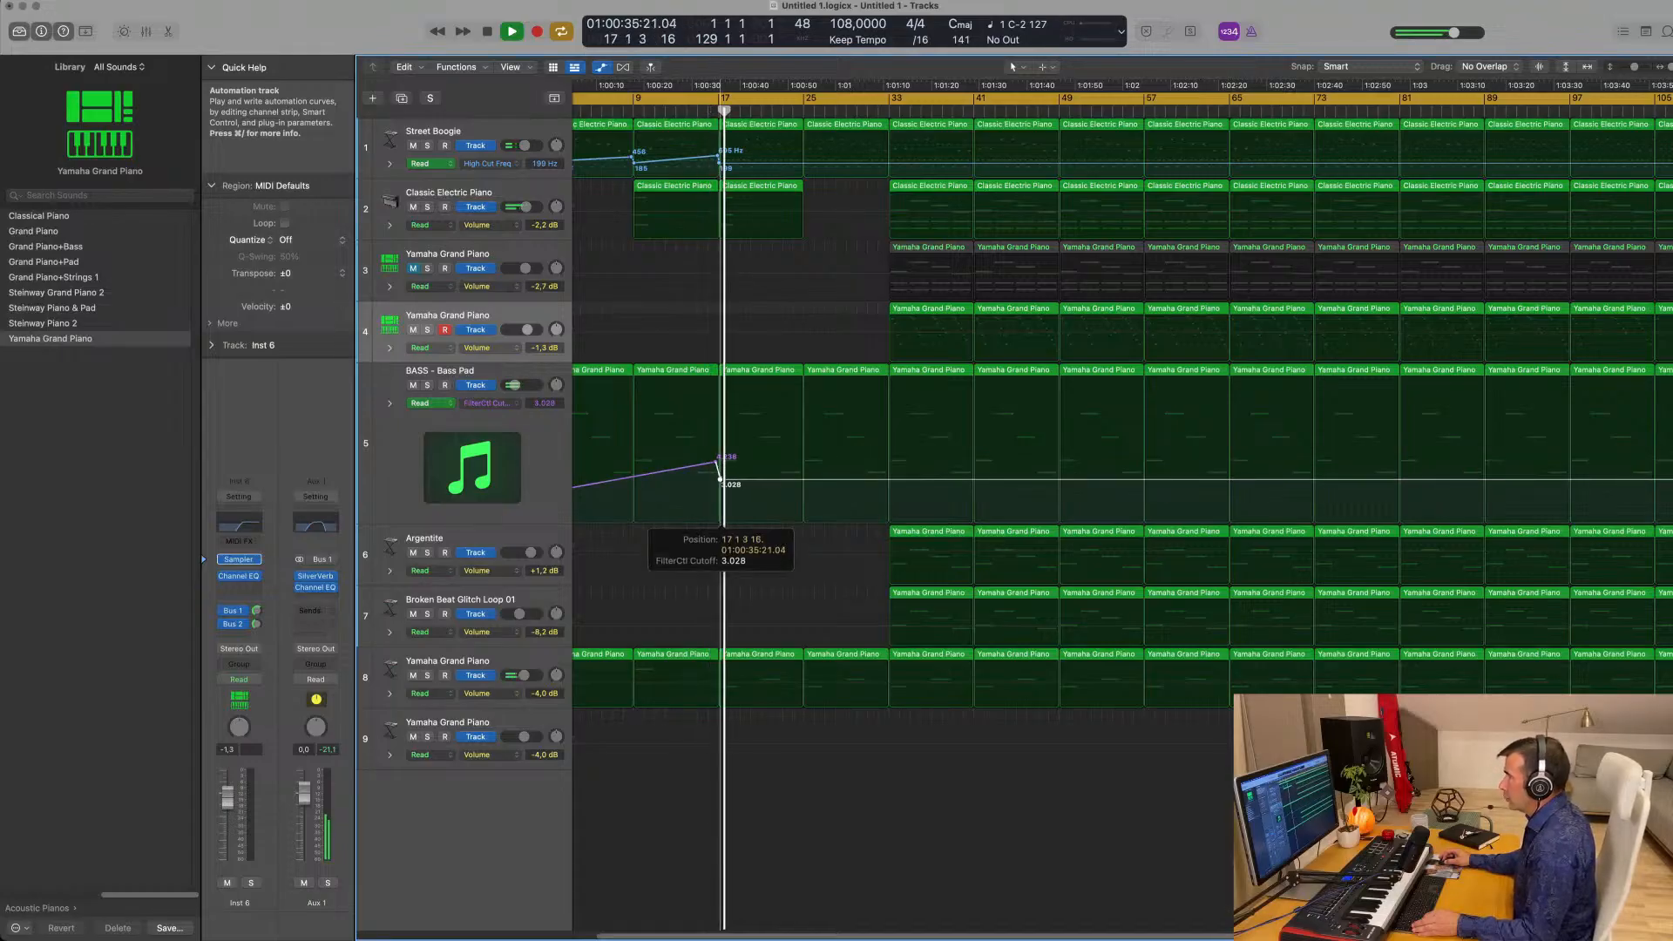
scroll(720, 479, down, 3)
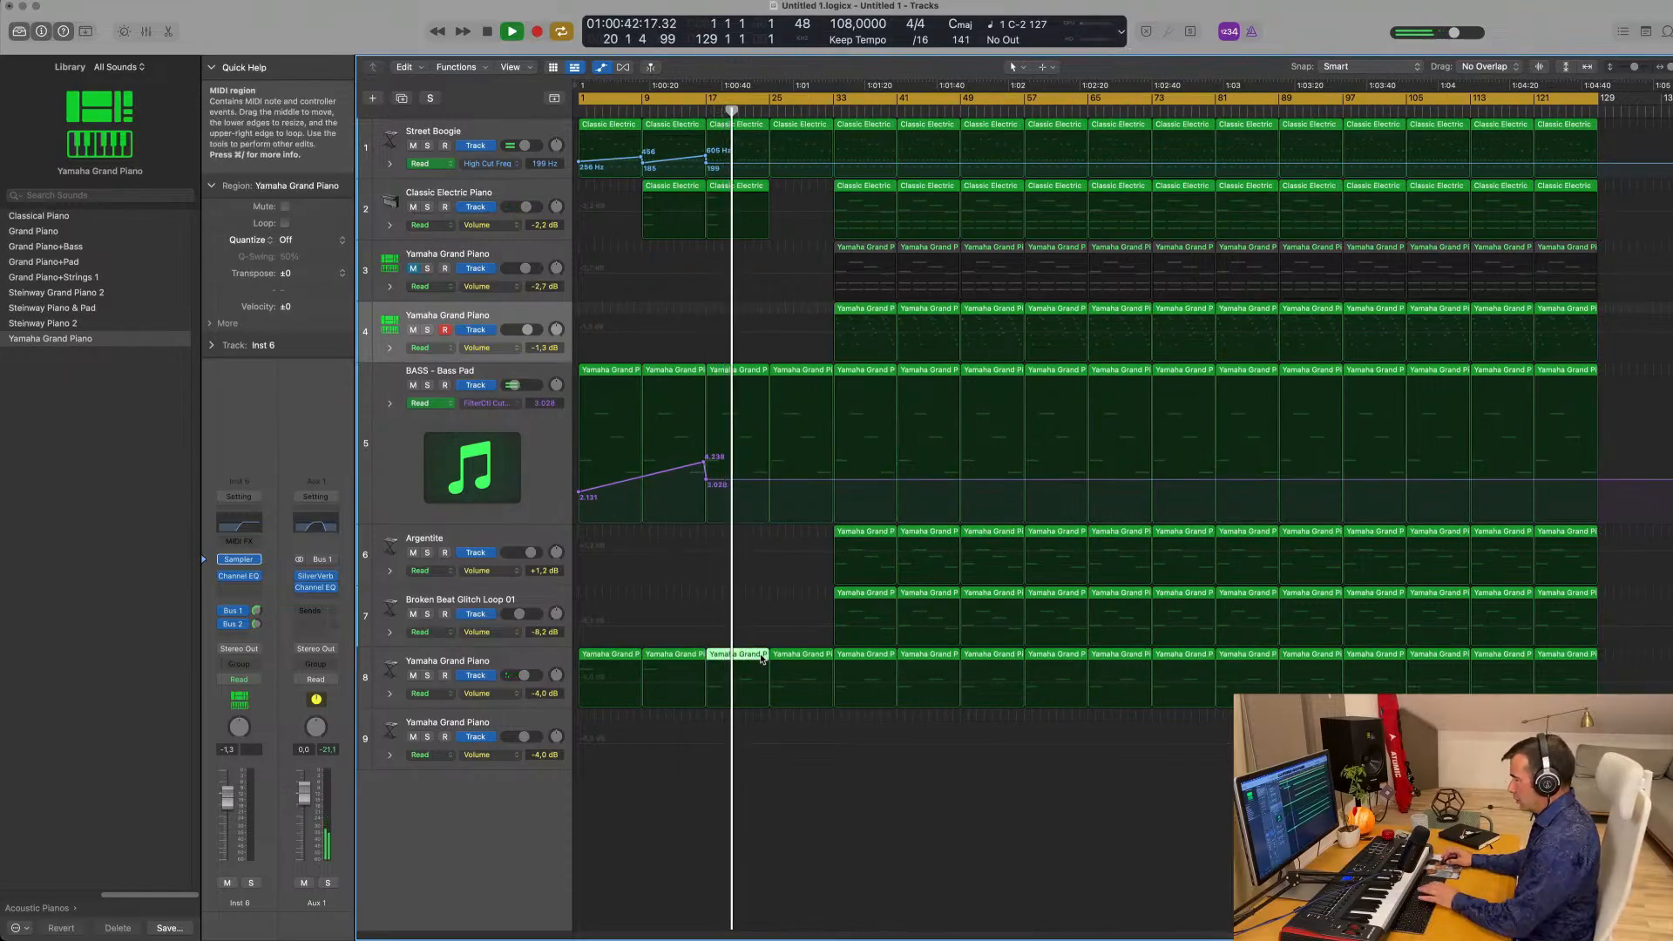
Select the track 8 regions at bars 17 and 25, and copy the bar 17 Classic Electric Piano region to bar 25.
click(787, 659)
key(Delete)
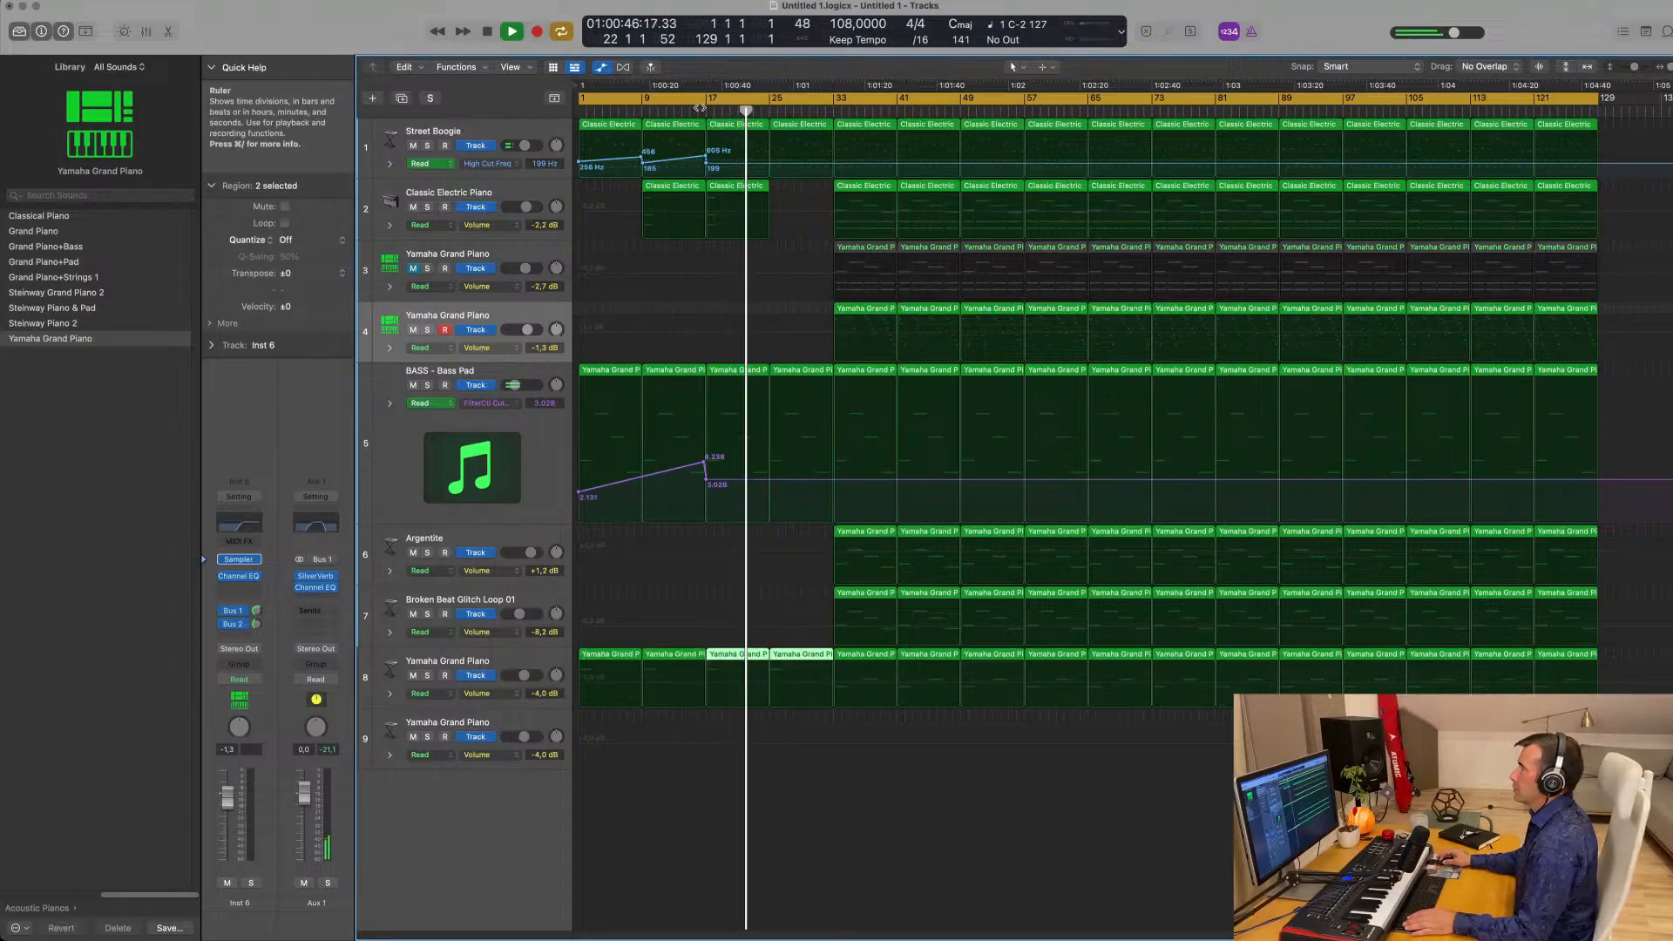
click(745, 192)
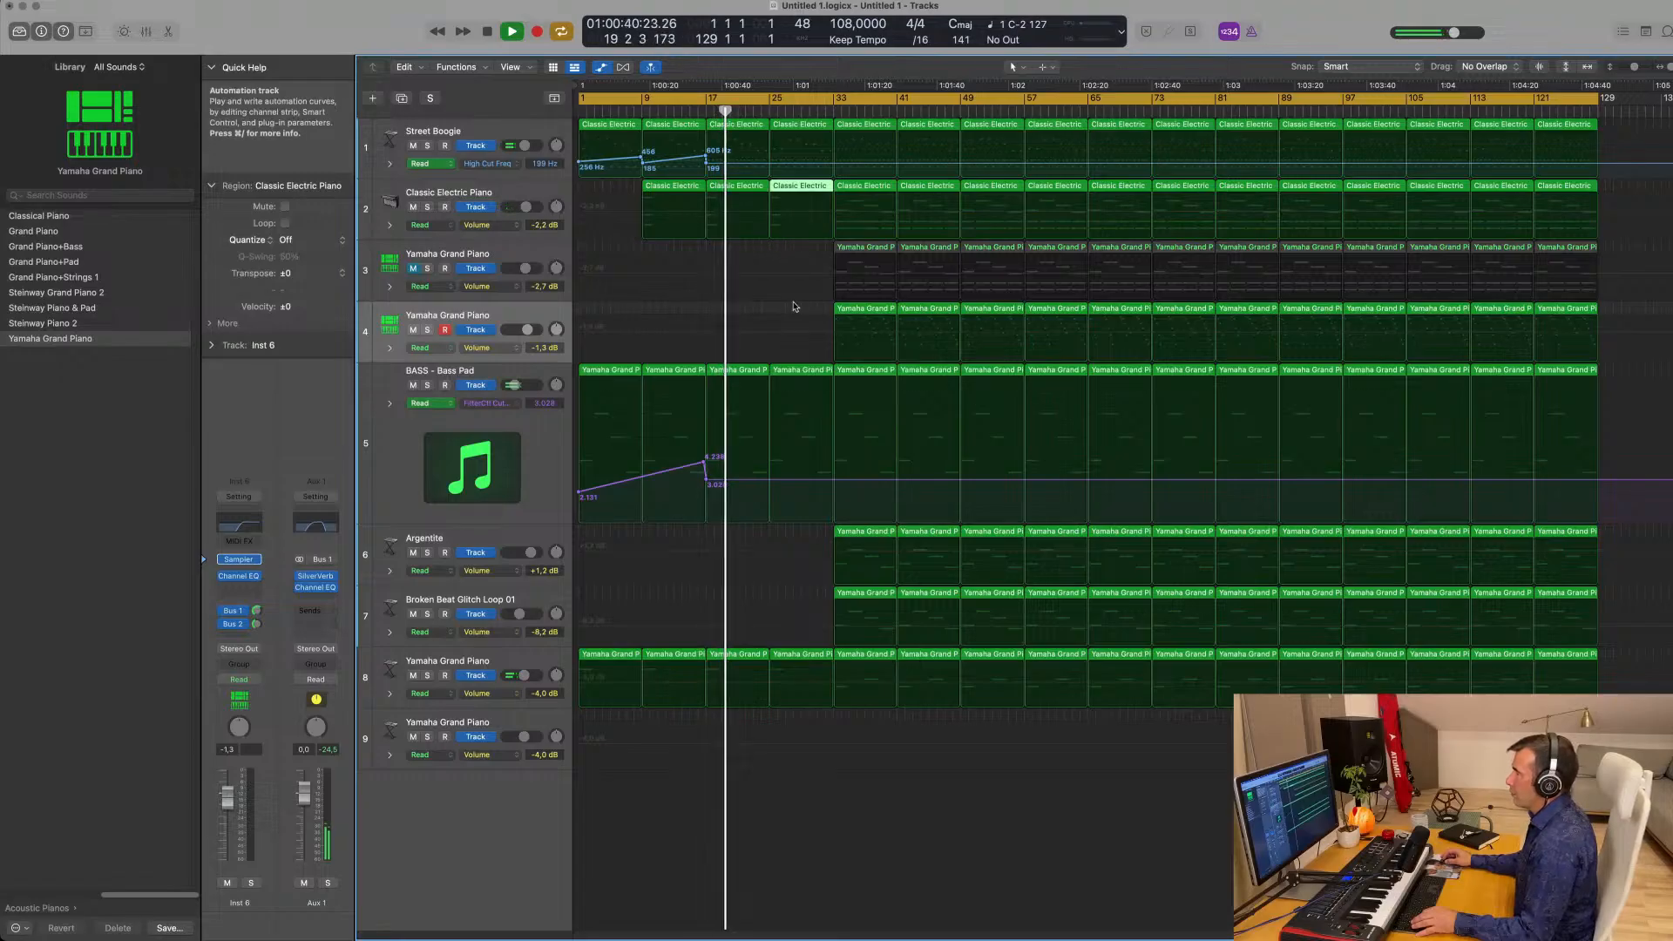
Copy Argentite's bar 33 region to bars 17 and 25.
click(878, 535)
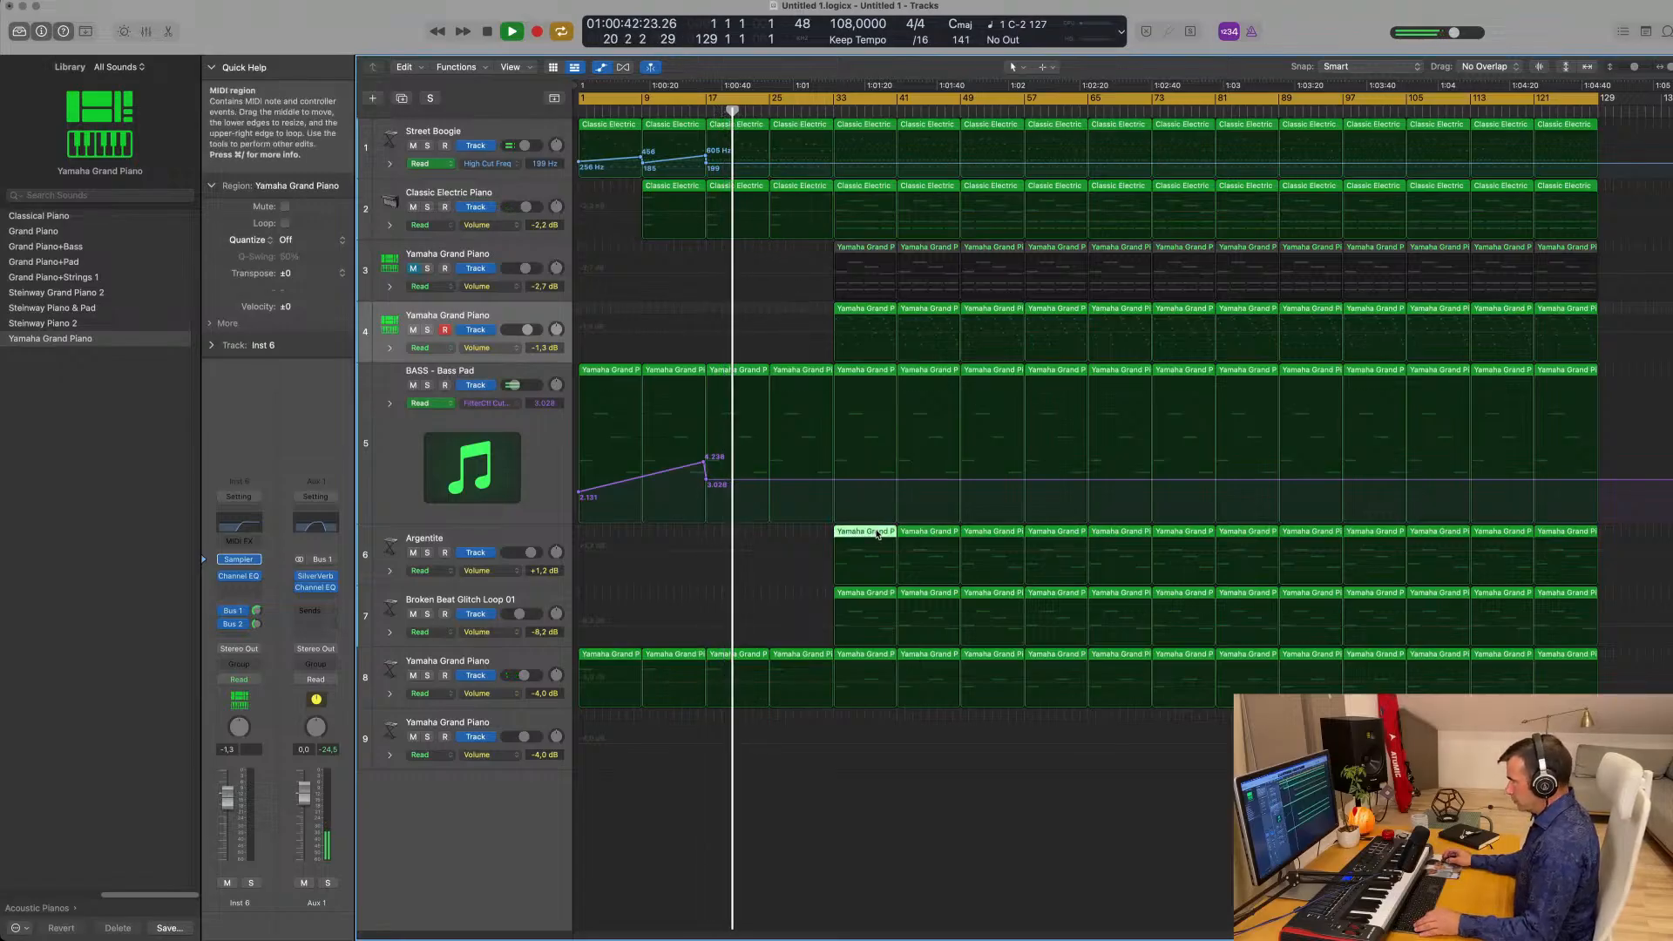
drag(810, 531, 745, 530)
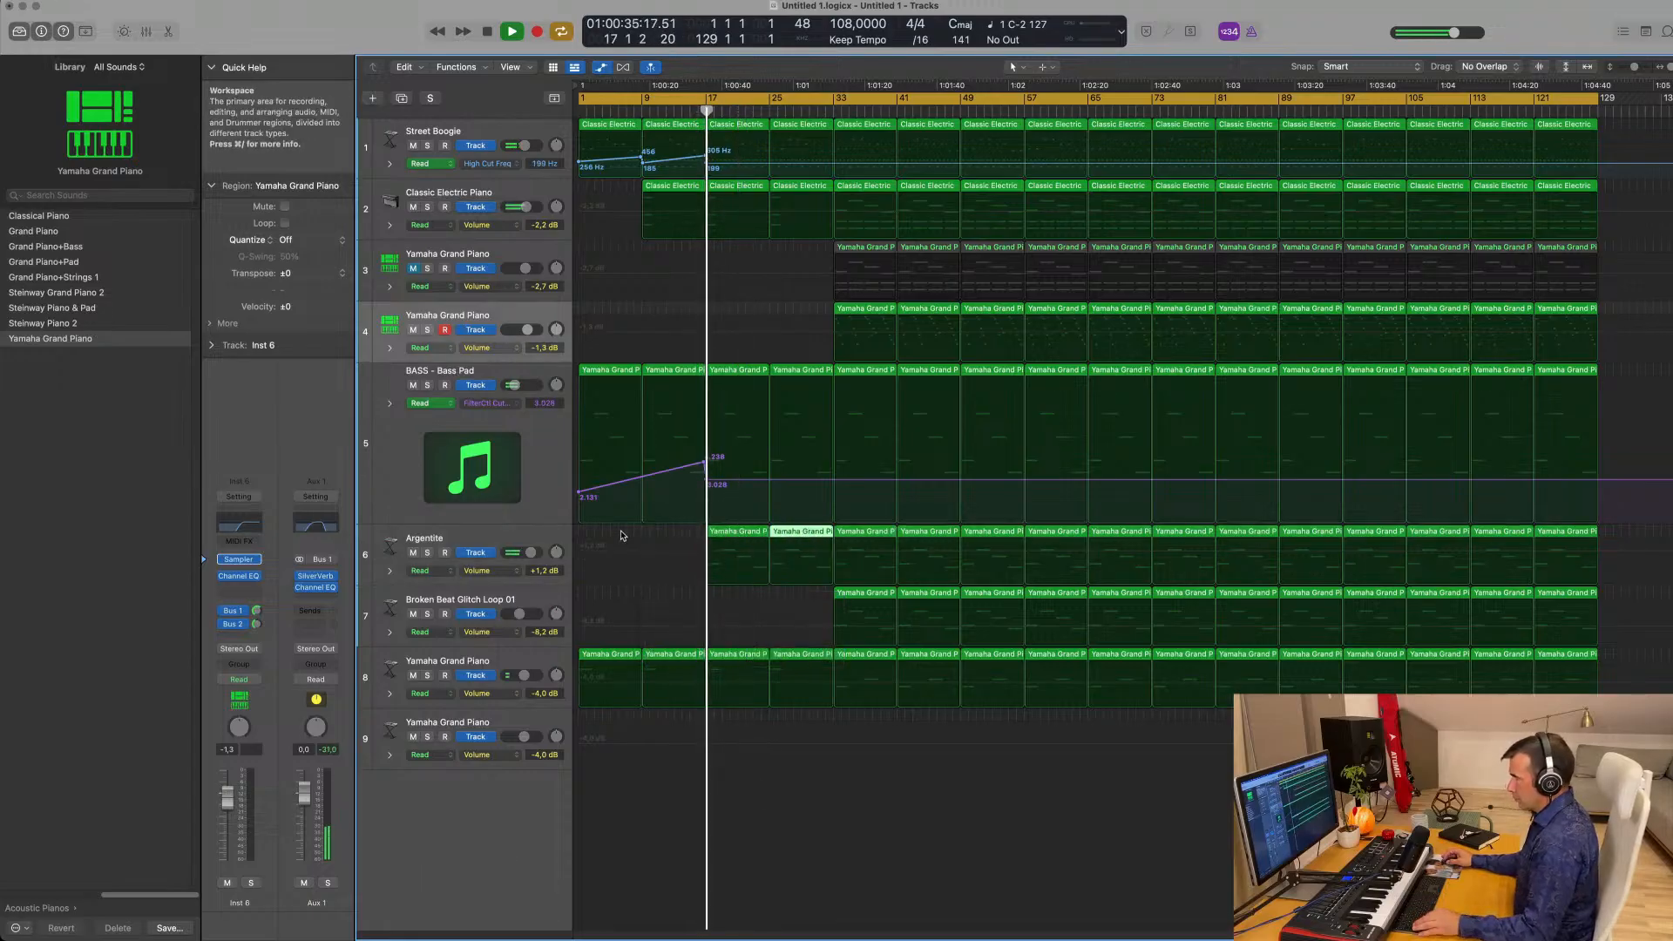
Lower the Argentite track's volume to -9.0 dB while replaying the passage from around bar 16.
click(494, 539)
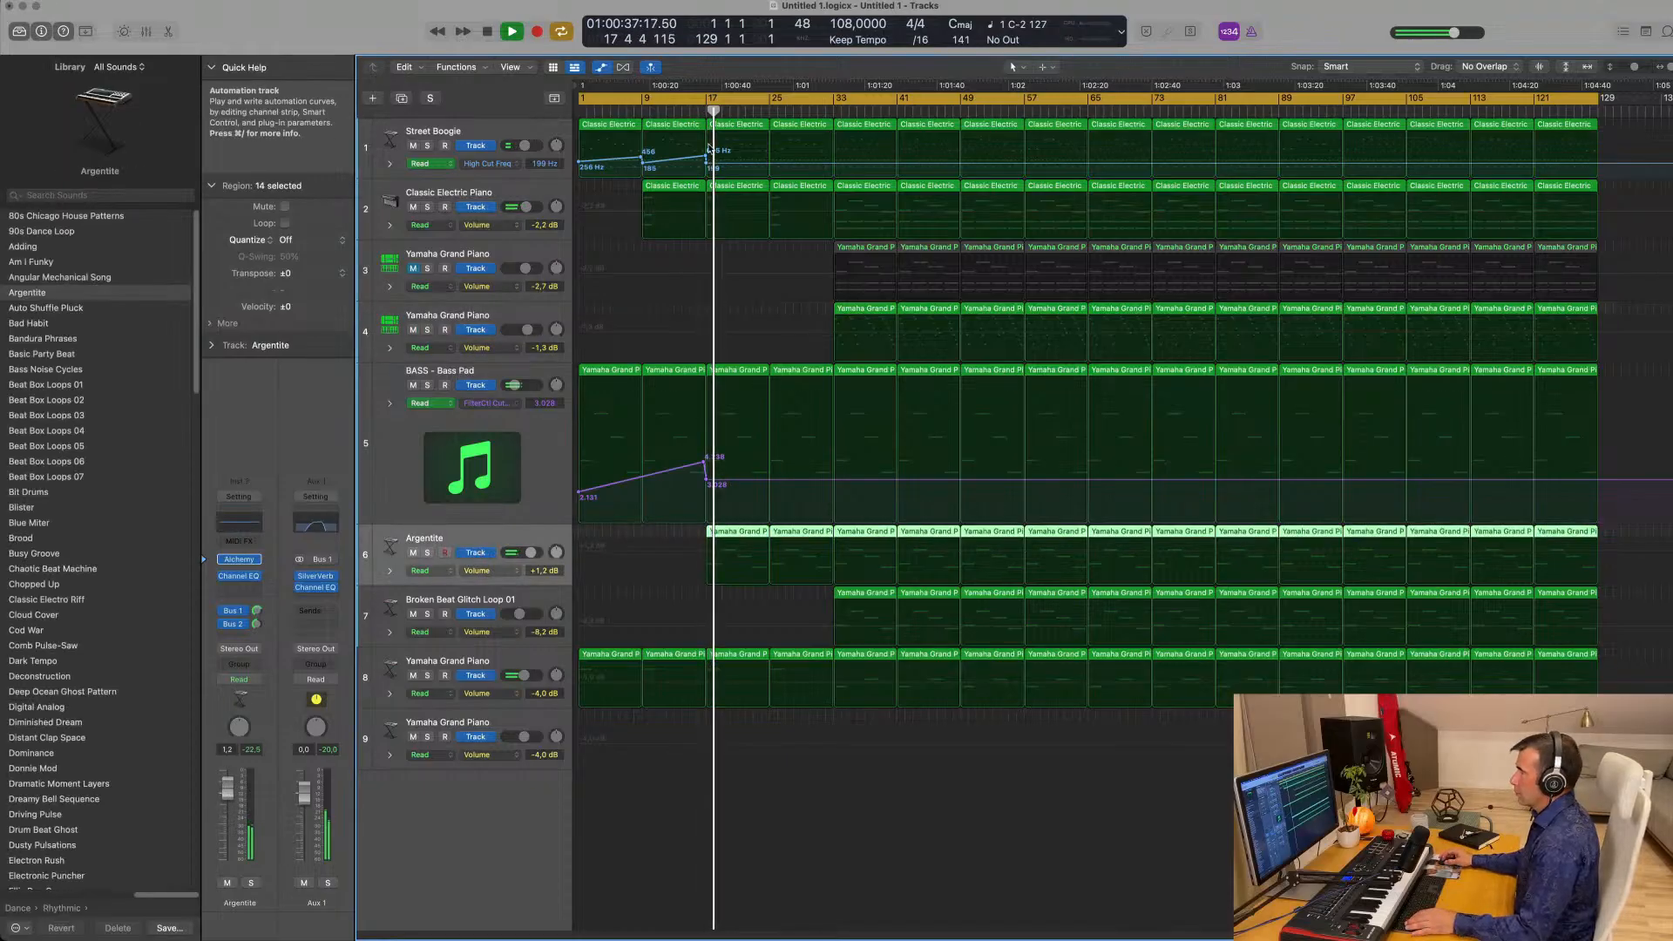
click(703, 111)
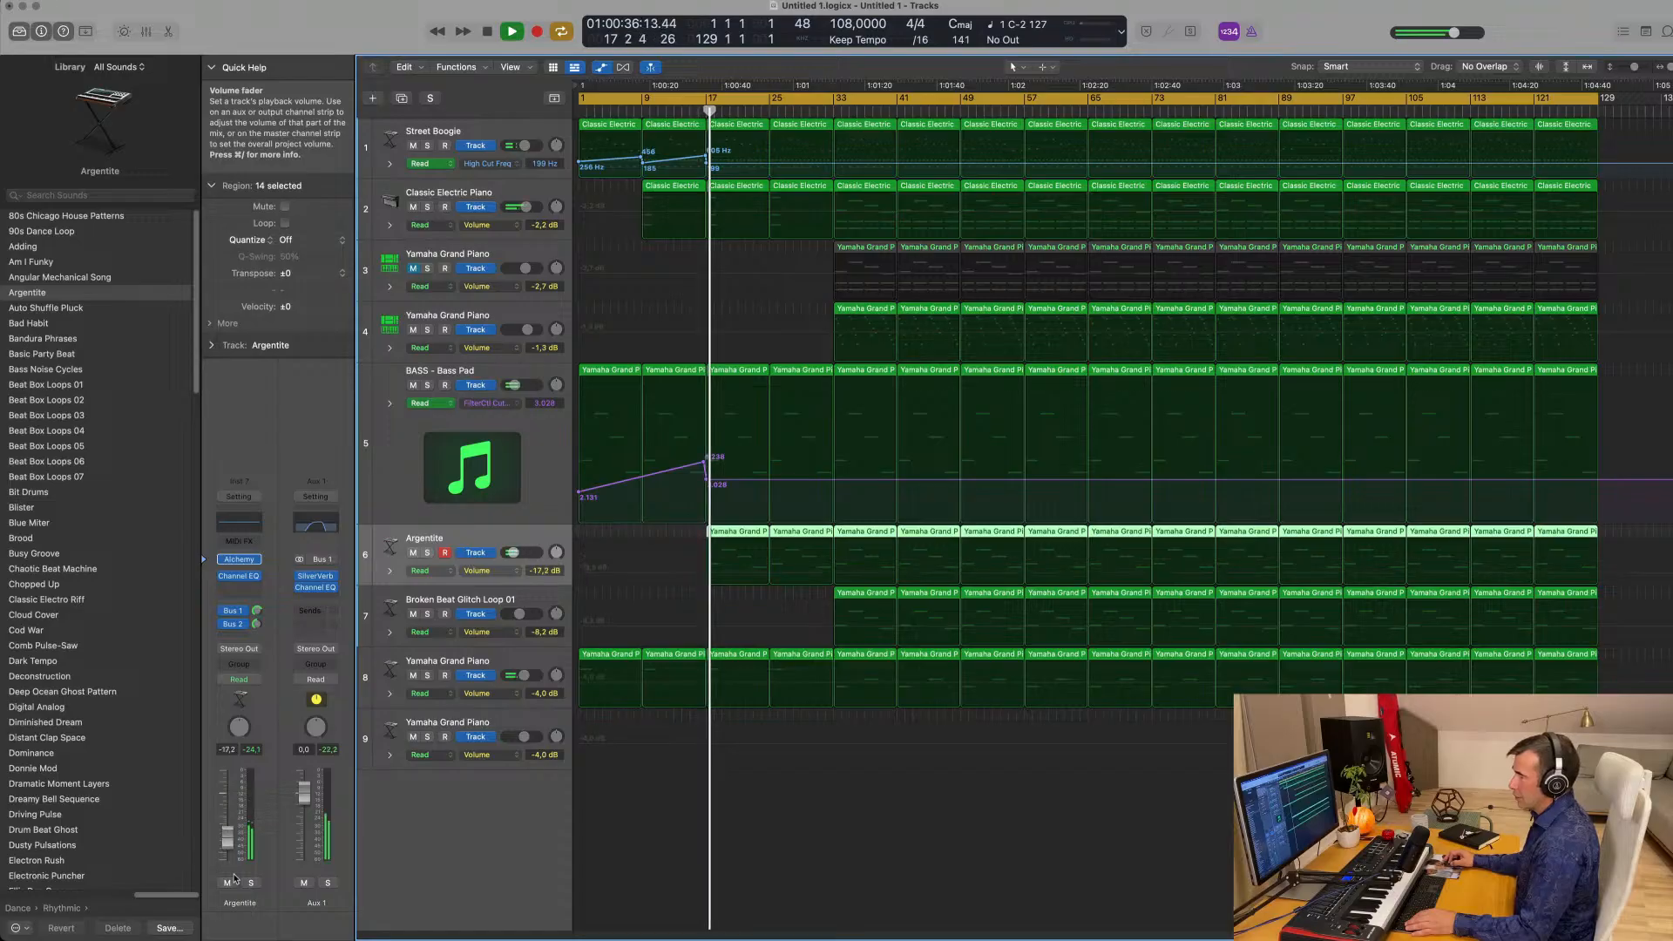
drag(230, 861, 226, 835)
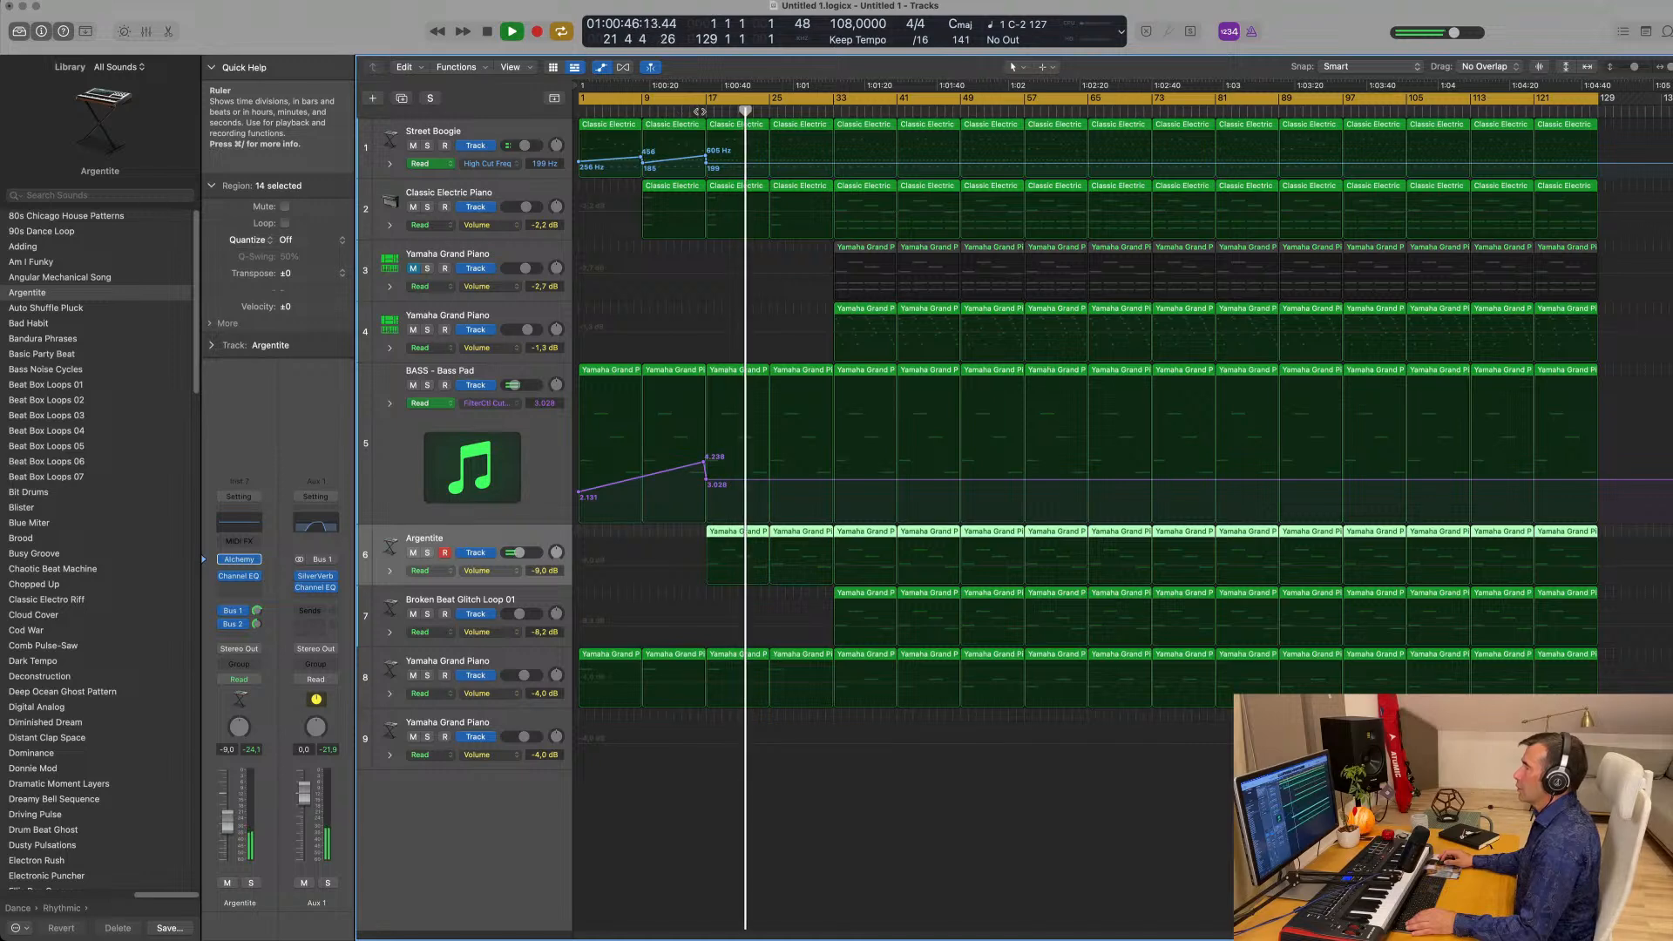
click(700, 112)
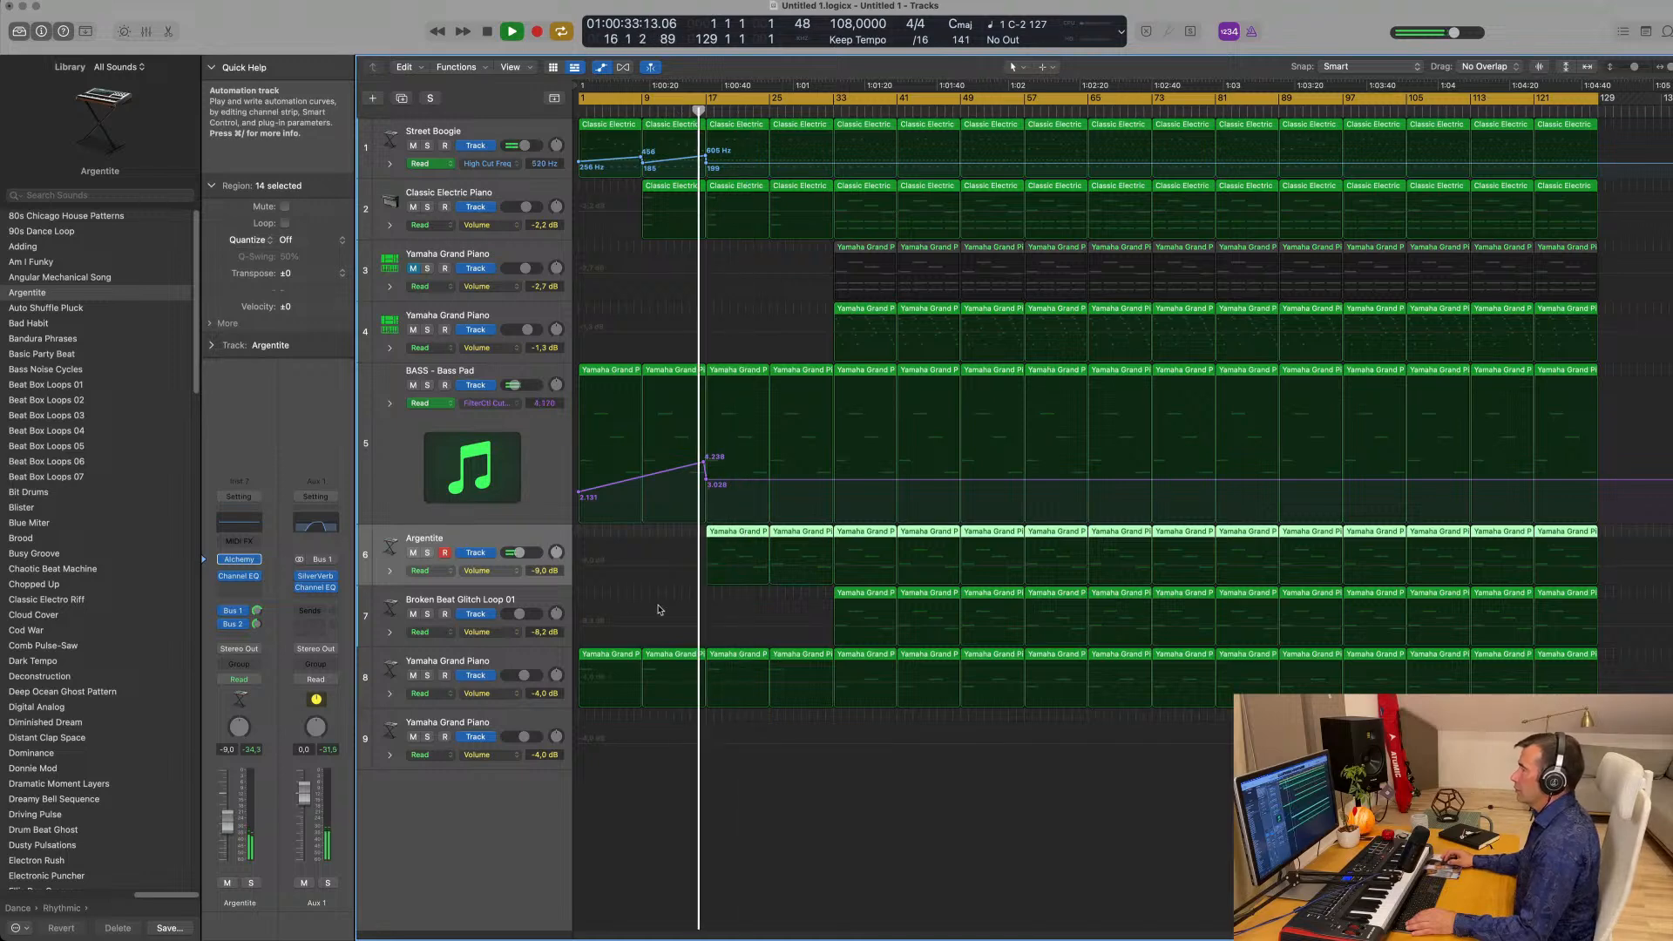
Delete all but the first note in Argentite's bar 17 region, stretch that note to bar 25, and close the Piano Roll.
click(742, 536)
double_click(742, 536)
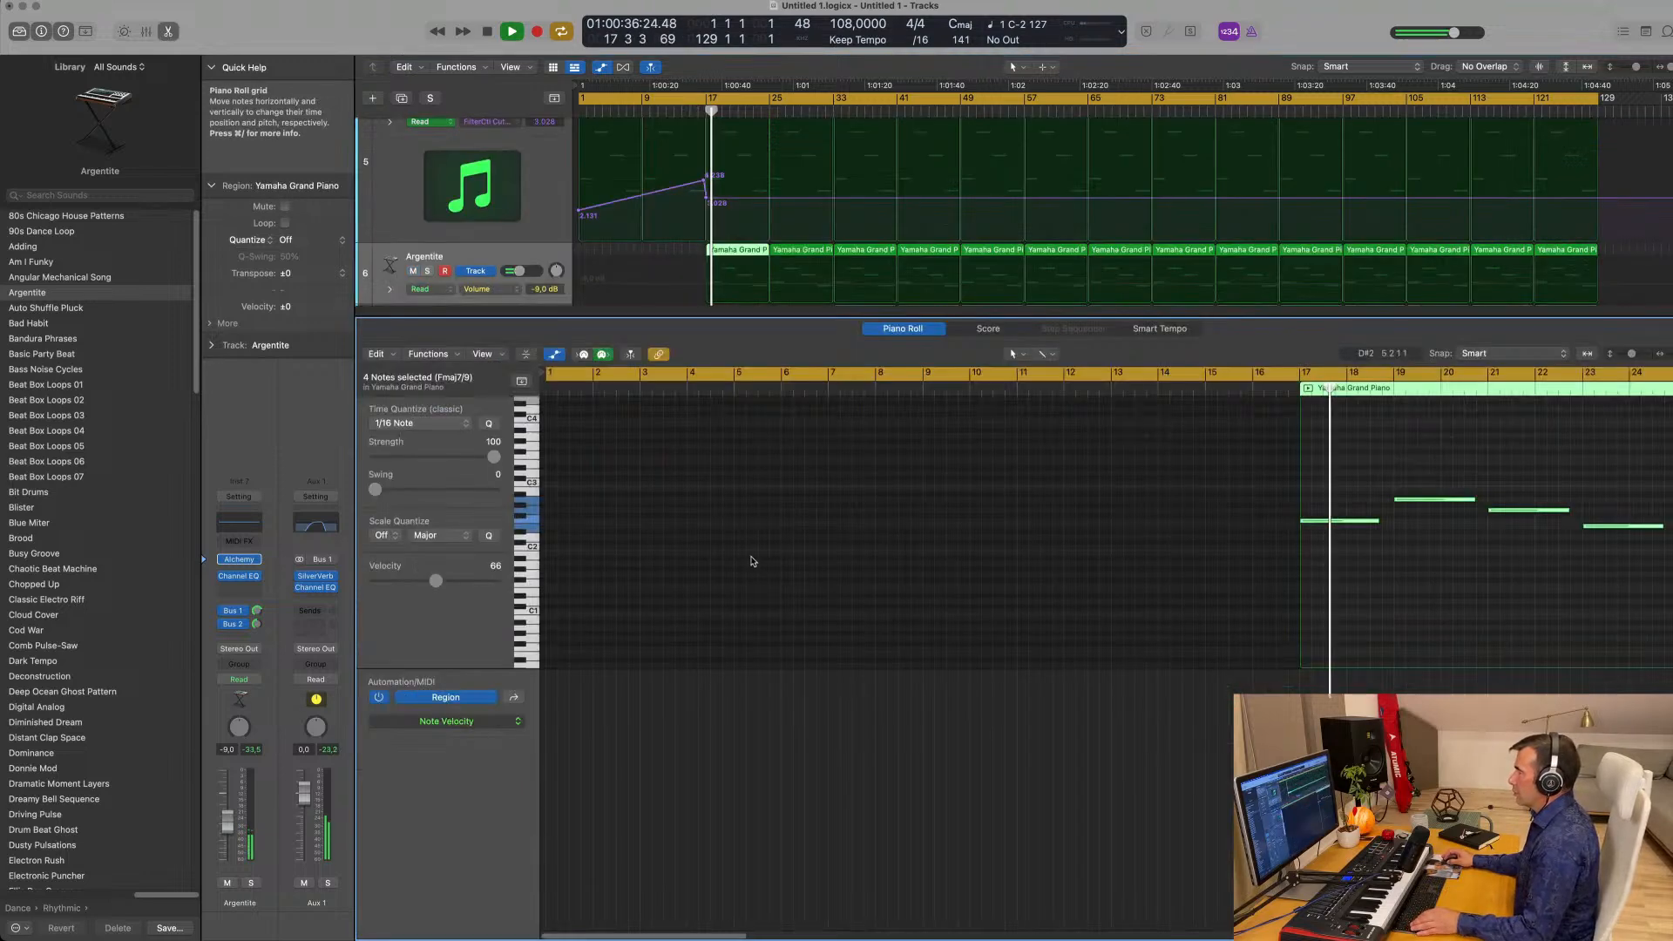
scroll(1244, 565, down, 3)
drag(874, 486, 978, 572)
key(Delete)
drag(859, 521, 967, 522)
key(x)
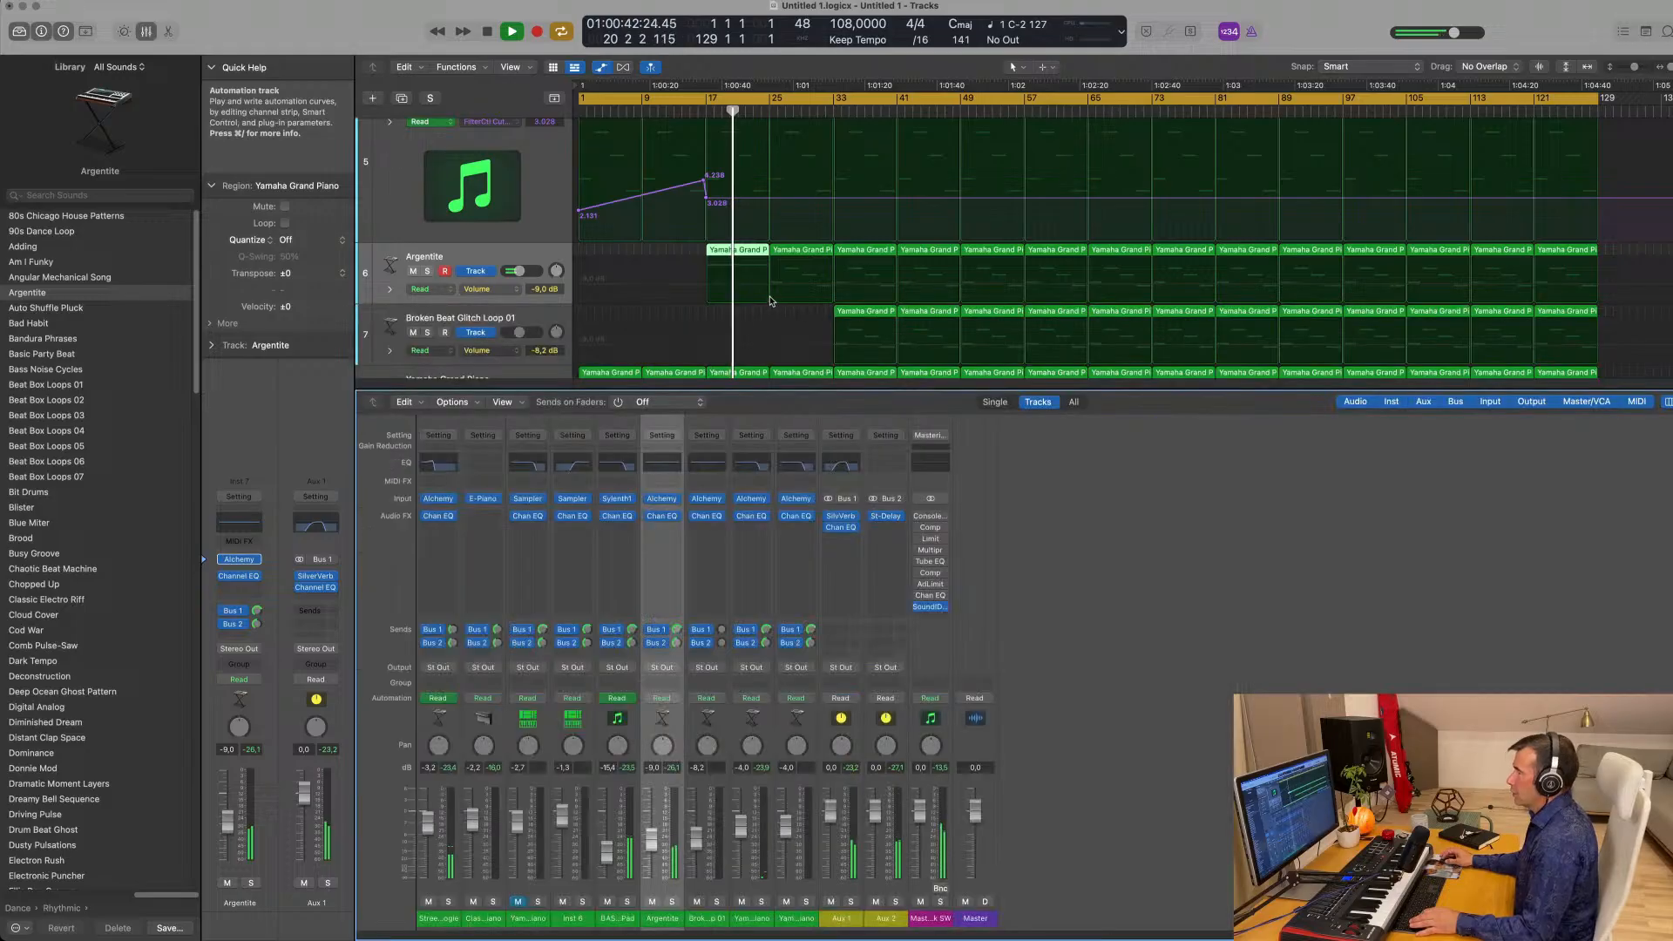
key(x)
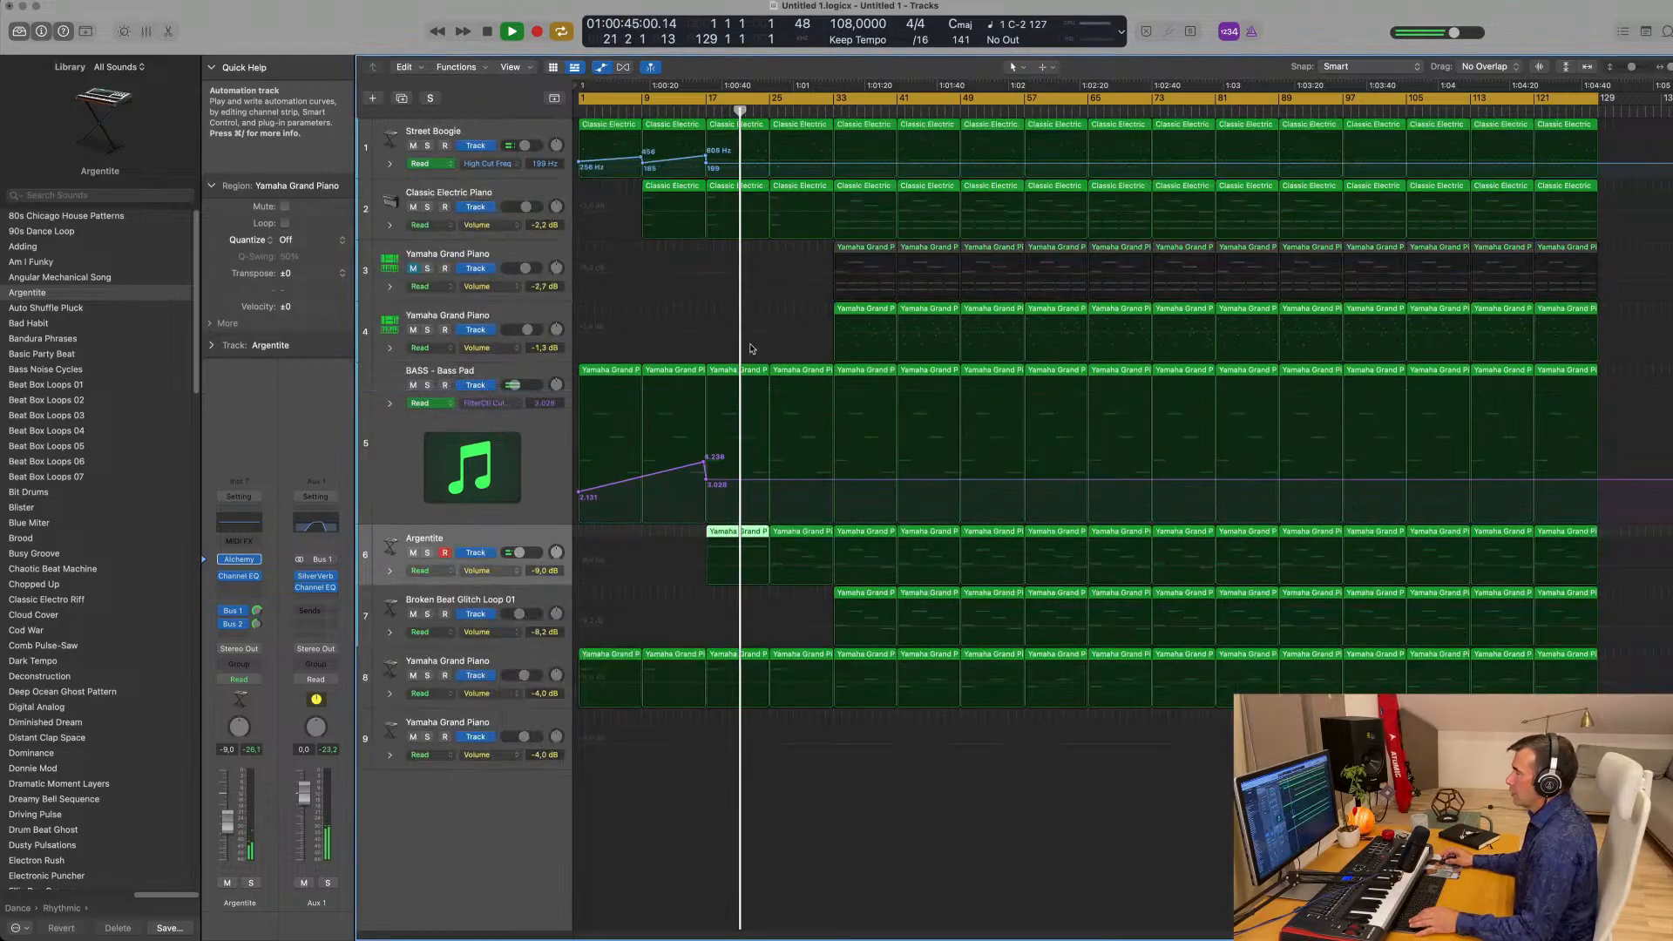
Open the Bass Pad's bar 17 region in the Piano Roll.
click(746, 369)
key(e)
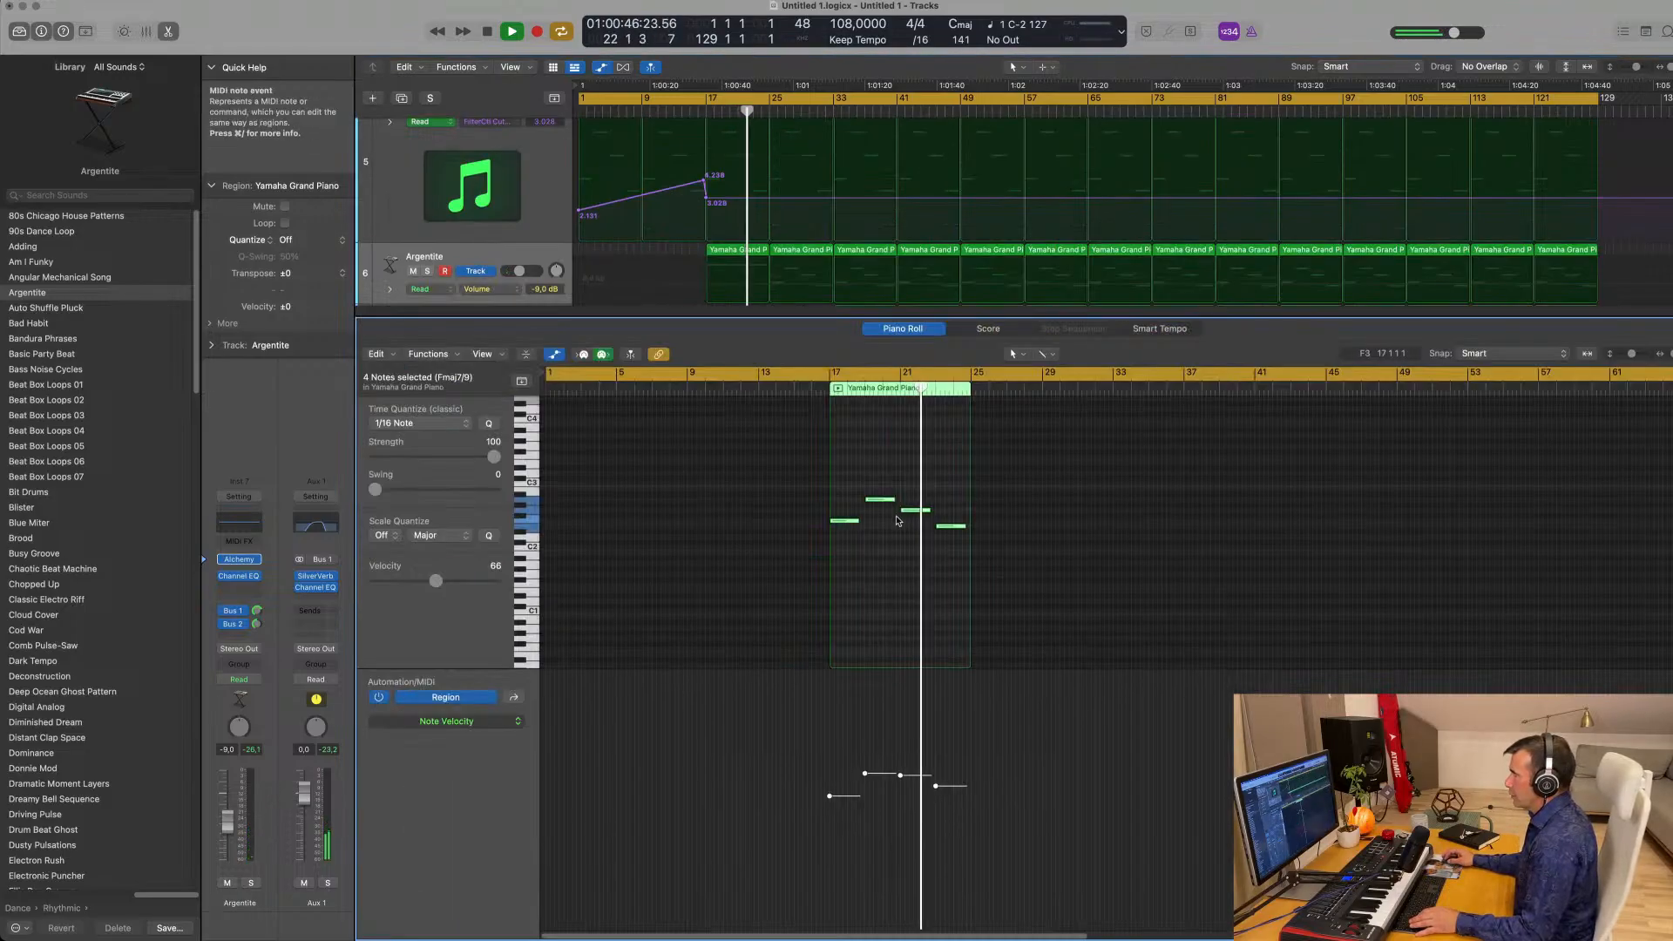
drag(859, 477, 988, 584)
key(Delete)
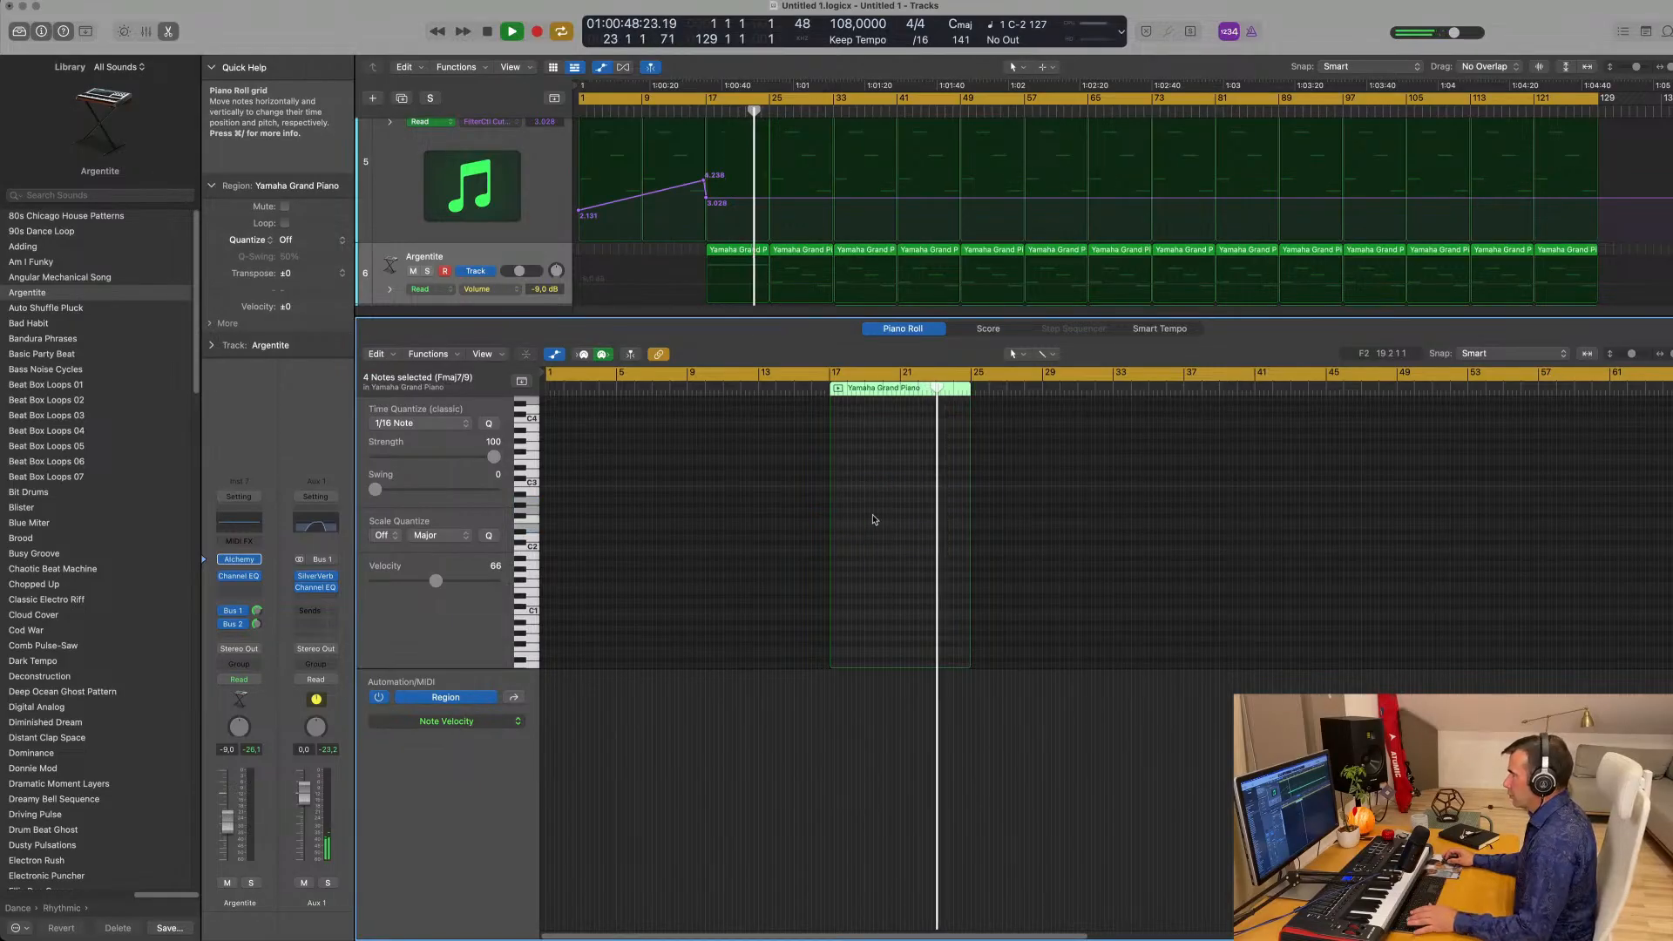
key(super+z)
Delete the last three notes of the Bass Pad's bar 17 region, stretch the first note to bar 25, and close the Piano Roll.
drag(879, 477, 959, 528)
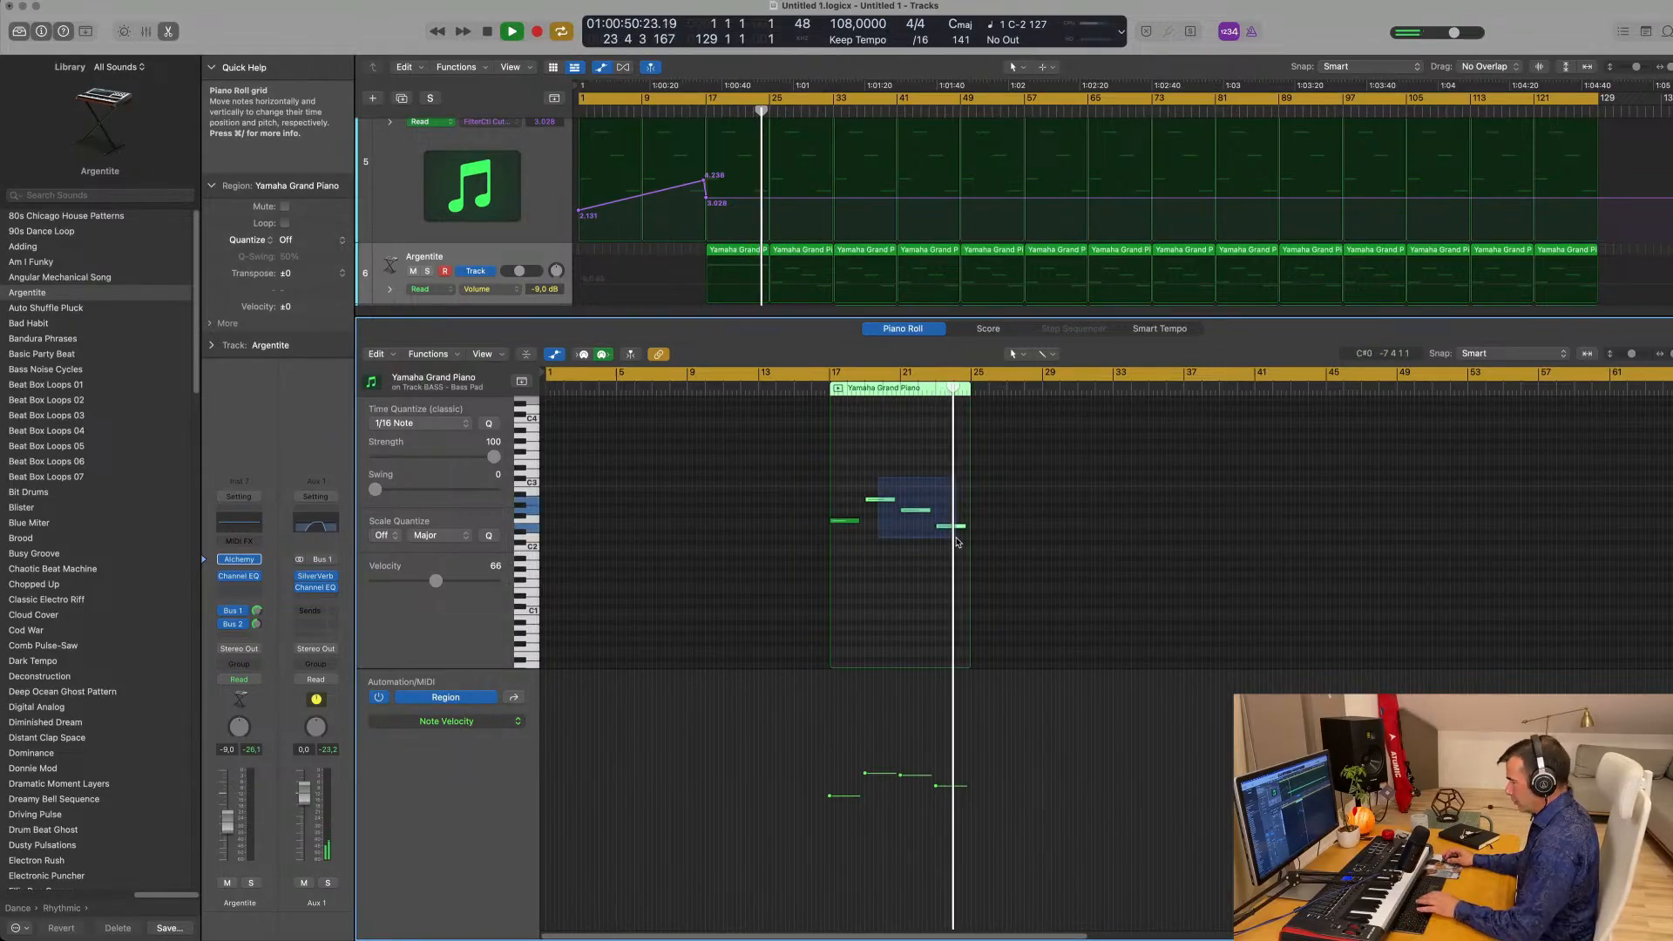
key(Delete)
drag(859, 520, 969, 521)
click(697, 109)
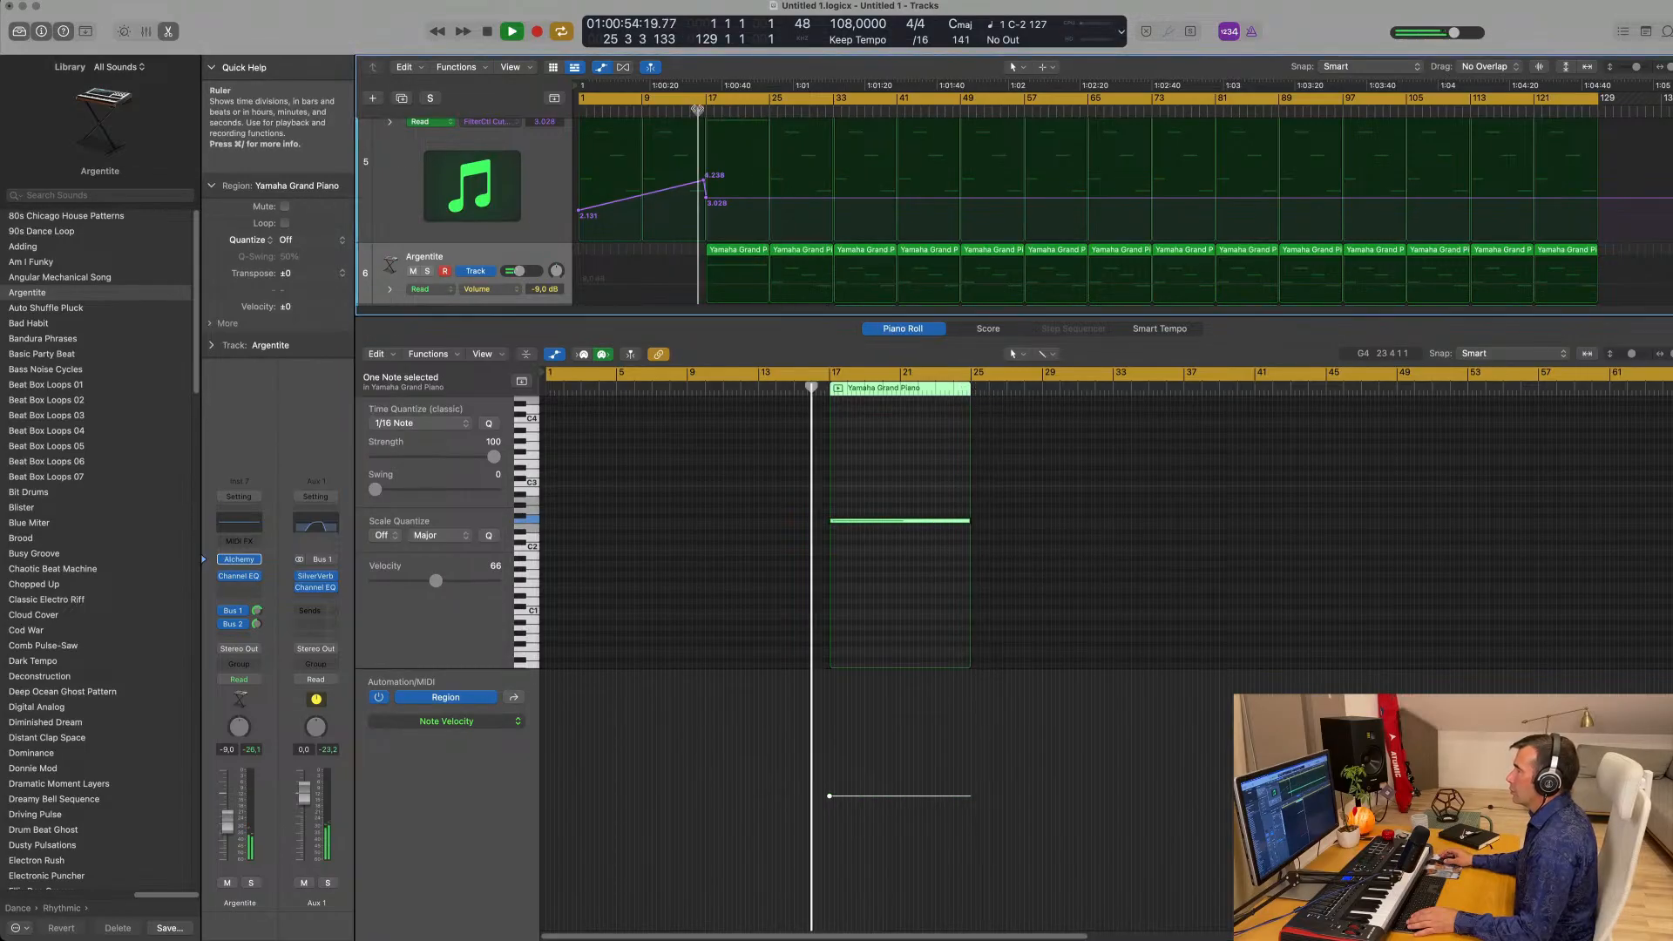
scroll(767, 218, down, 1)
key(x)
key(x)
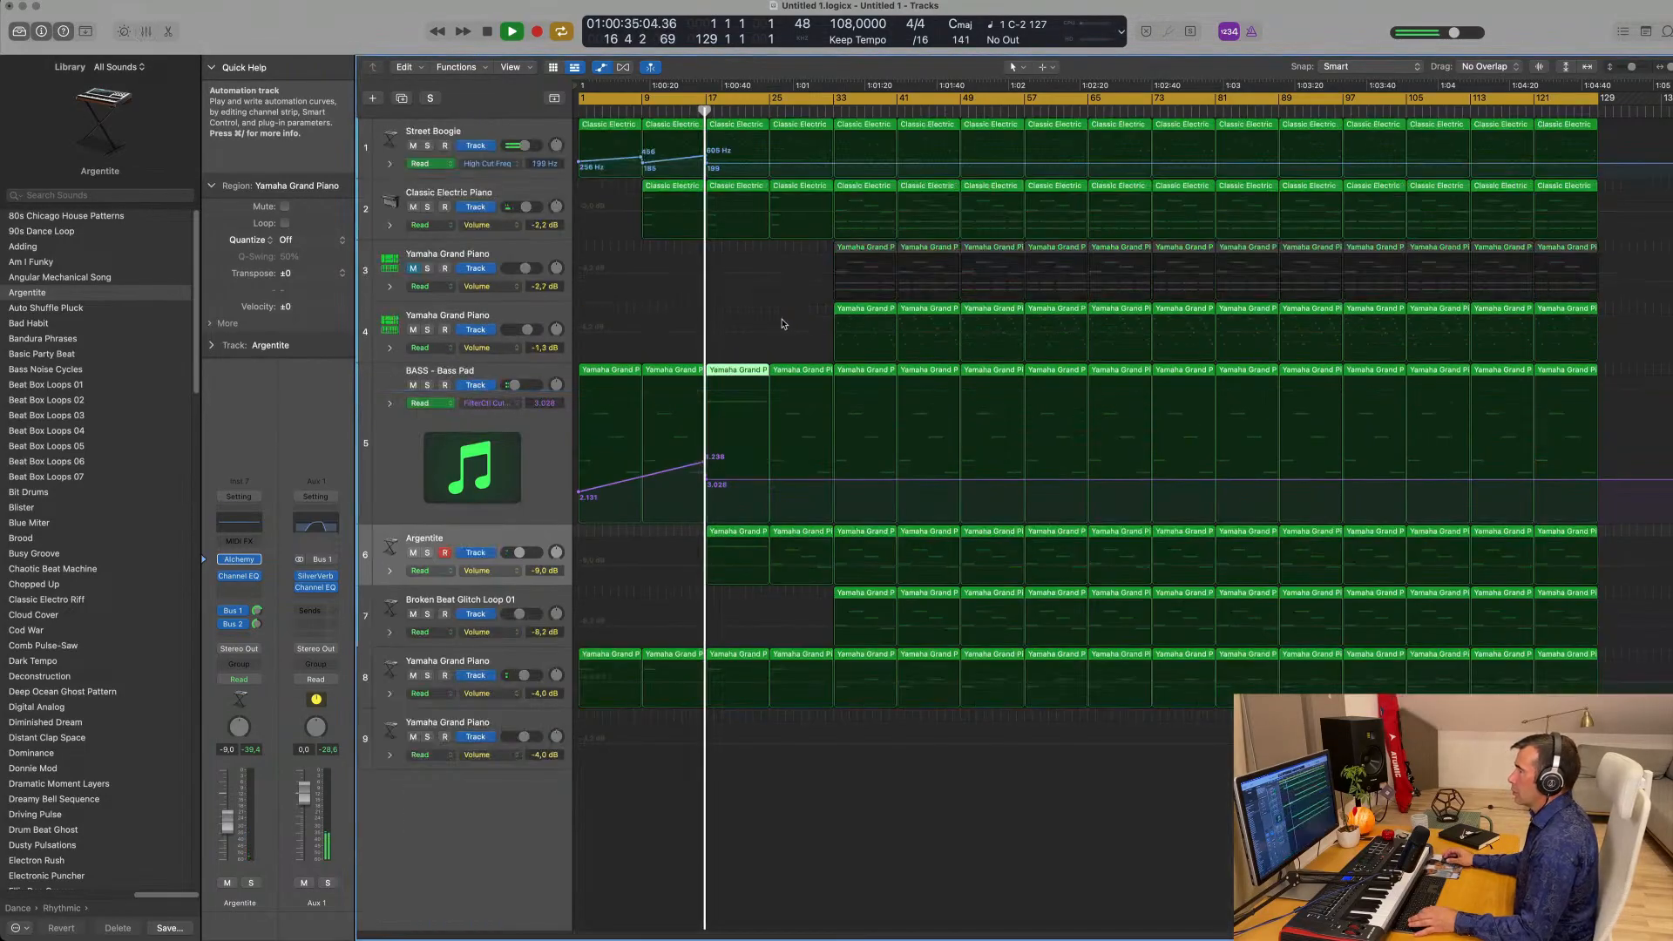
Ramp the Bass Pad's filter cutoff automation up from bar 17 to 6.570 at about bar 25, and replay from bar 14.
scroll(767, 418, up, 3)
scroll(767, 418, down, 2)
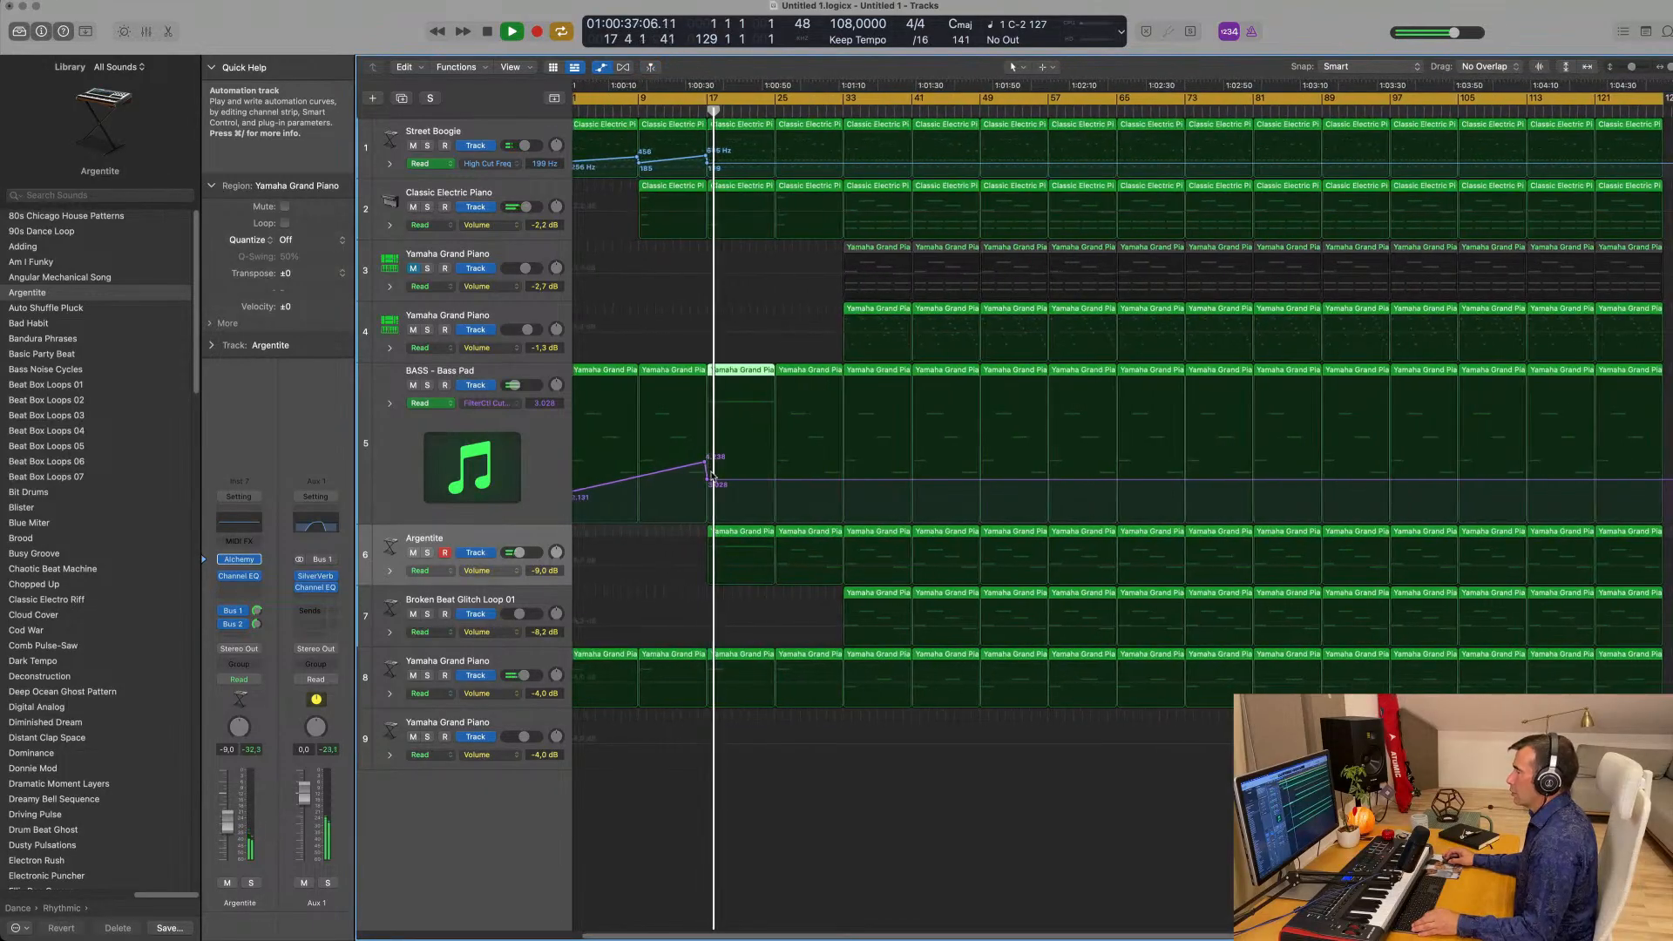
drag(774, 485, 773, 428)
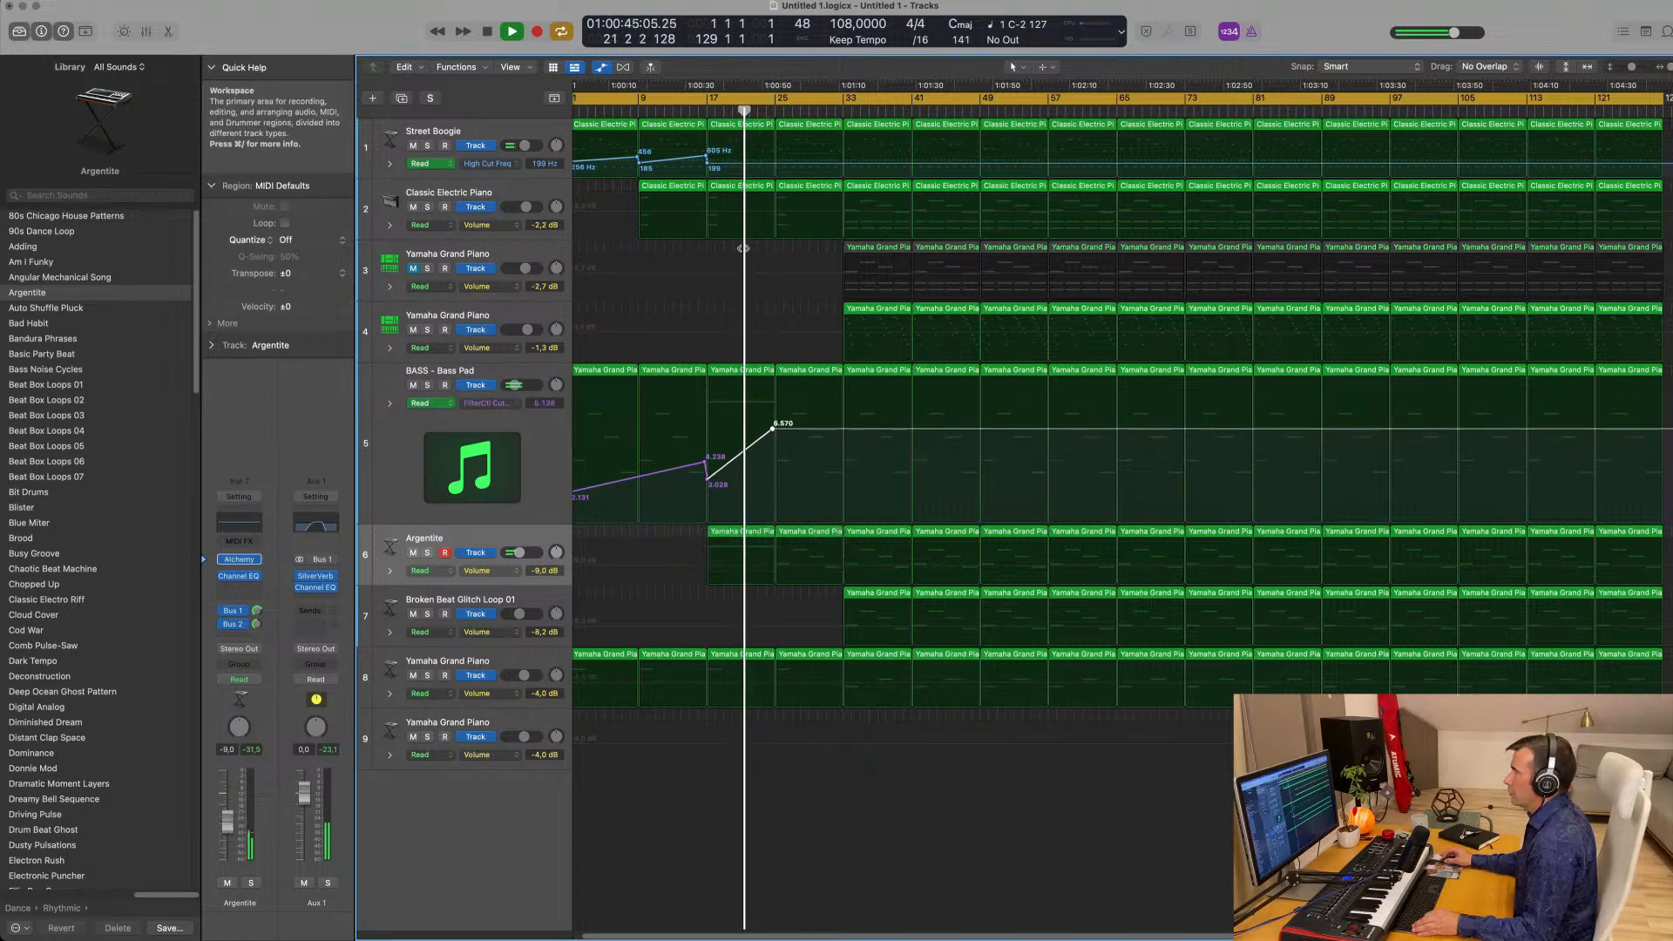
scroll(700, 262, down, 2)
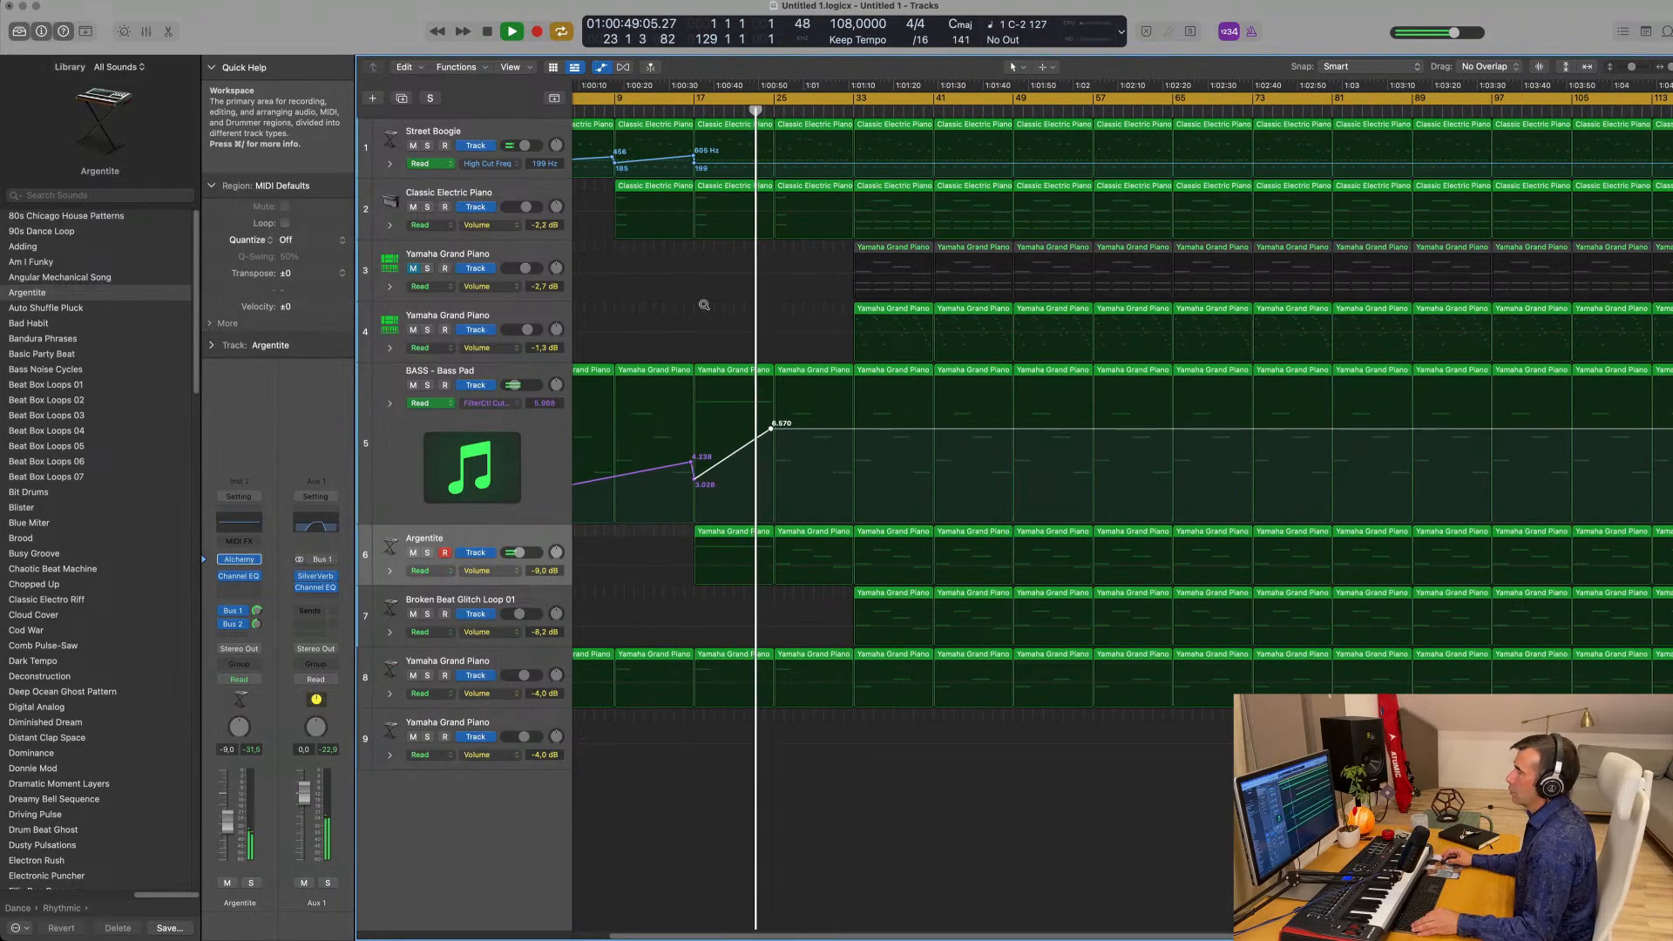
scroll(724, 340, up, 2)
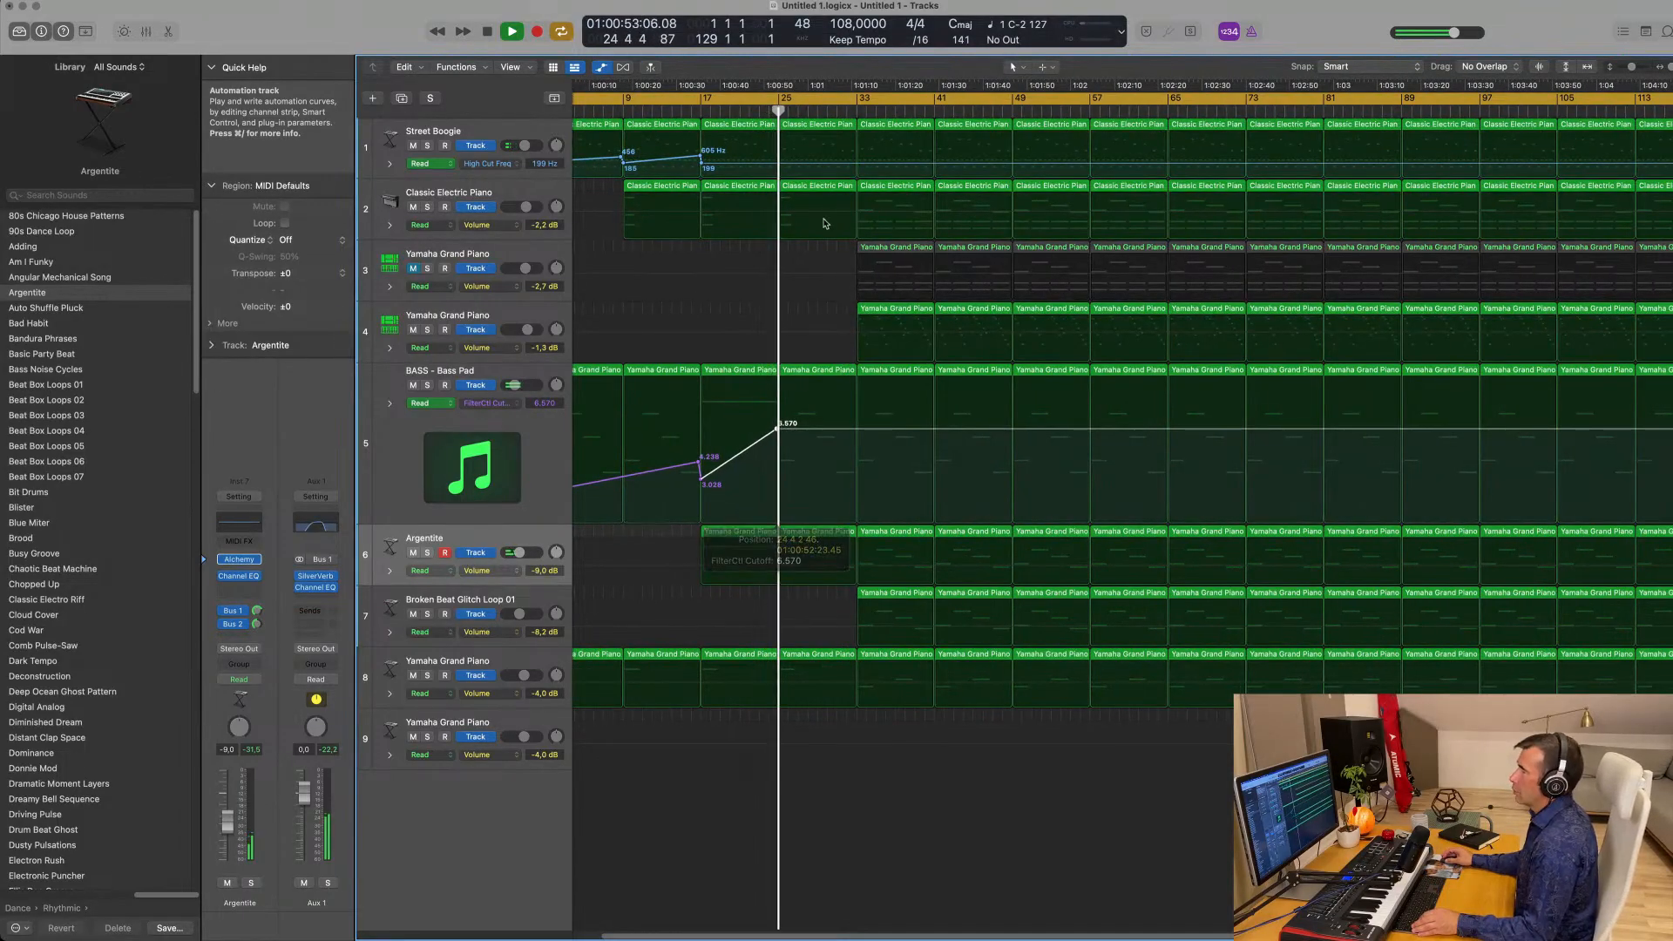
scroll(731, 144, down, 2)
click(682, 110)
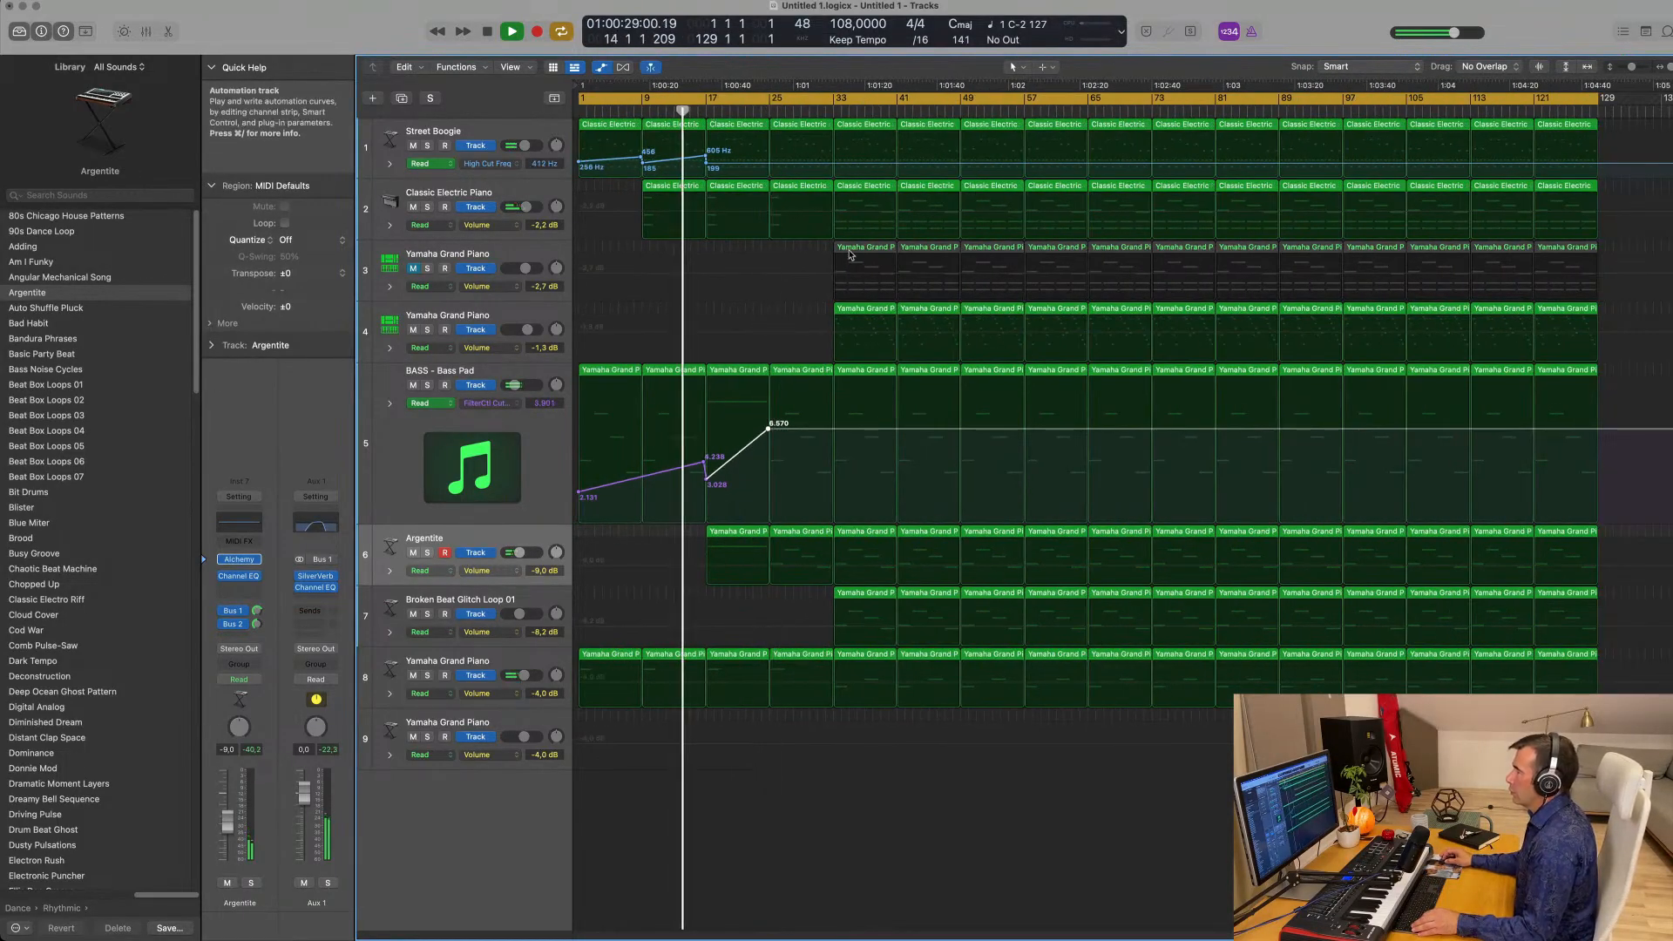
Move the first region of the Yamaha Grand Piano on track 3 from bar 33 to bar 25.
click(874, 250)
double_click(874, 250)
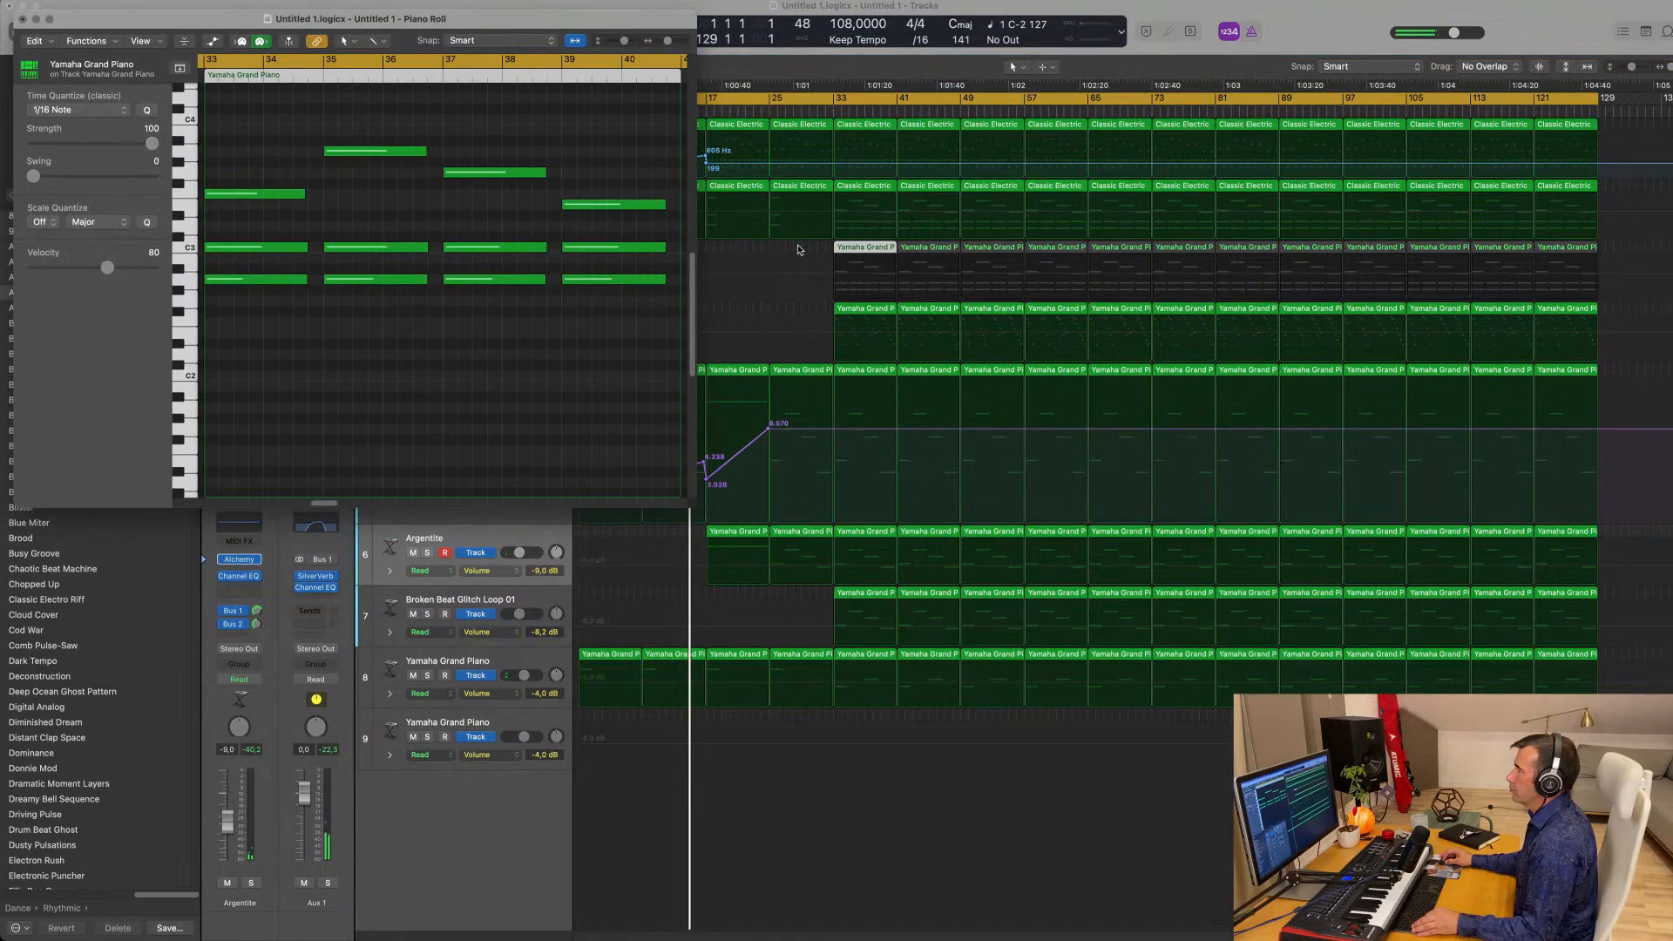
click(24, 19)
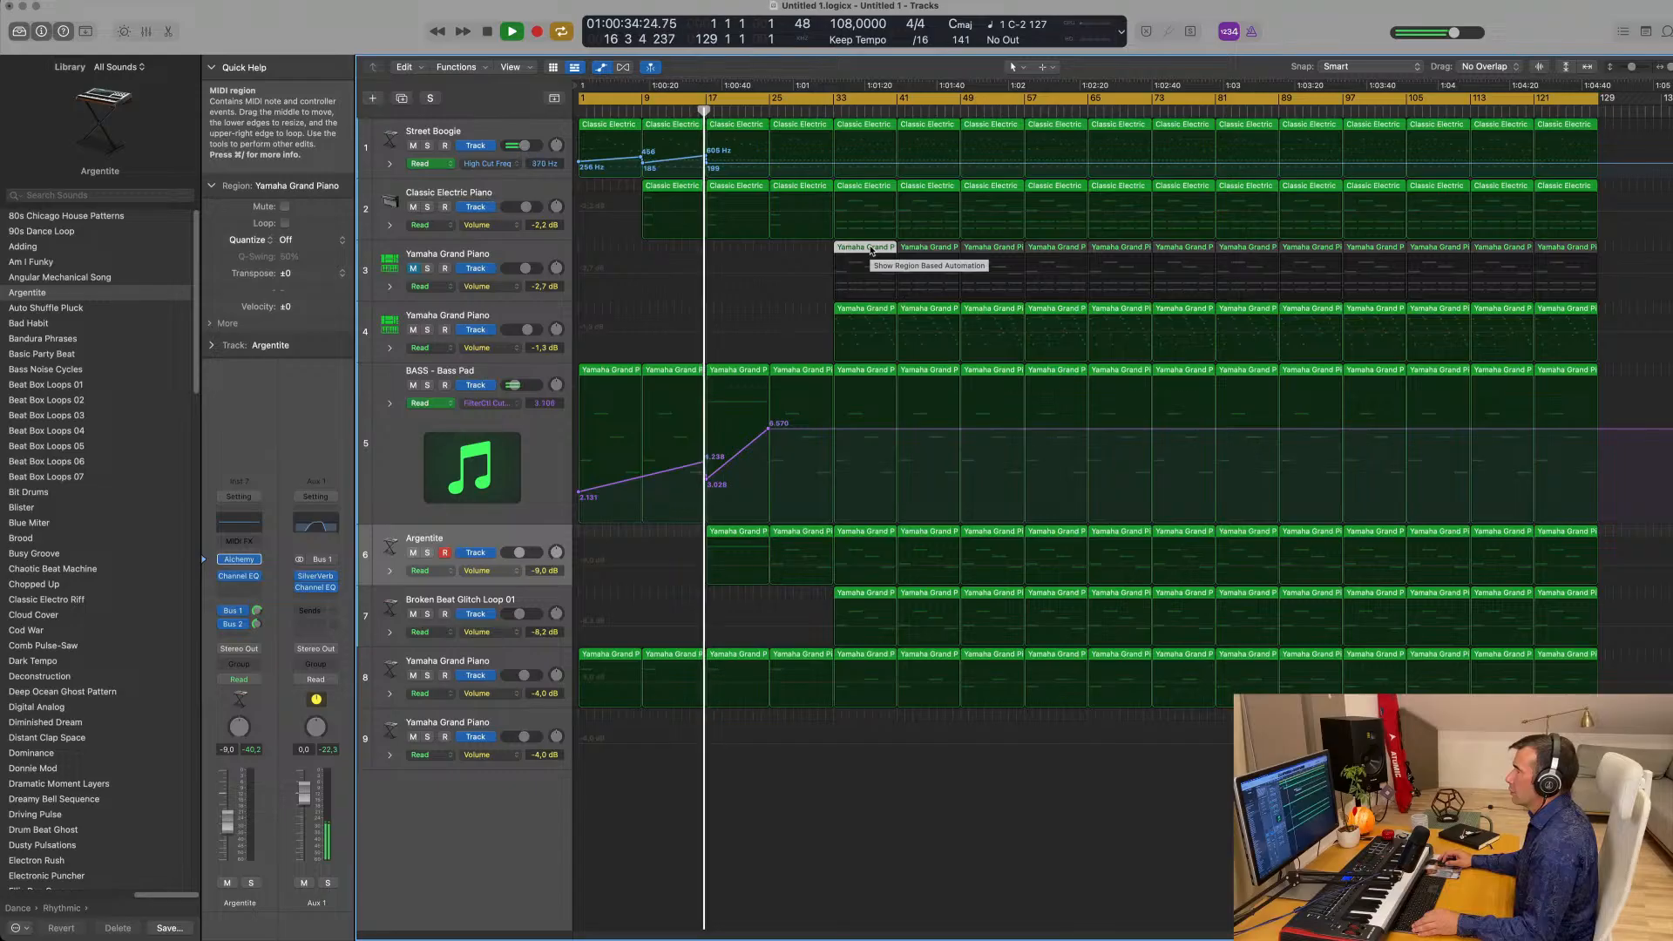
drag(872, 251, 804, 251)
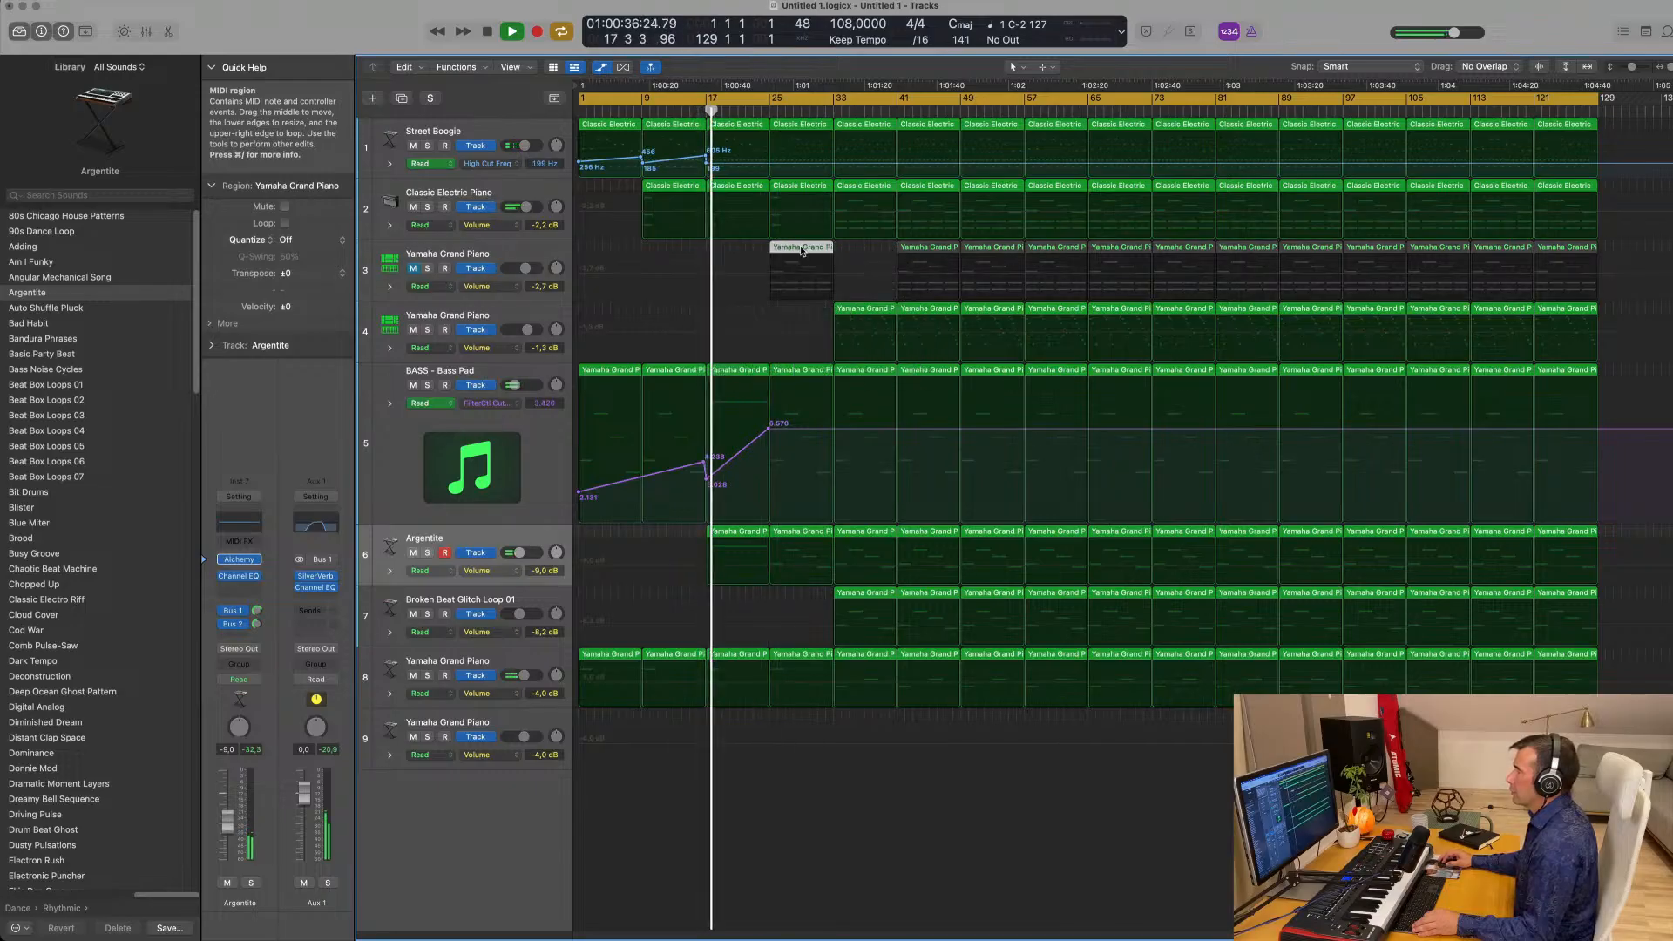
Delete all notes after the opening chord in track 3's bar 25 region, and unmute the track.
double_click(802, 251)
drag(1008, 425, 1122, 578)
key(Delete)
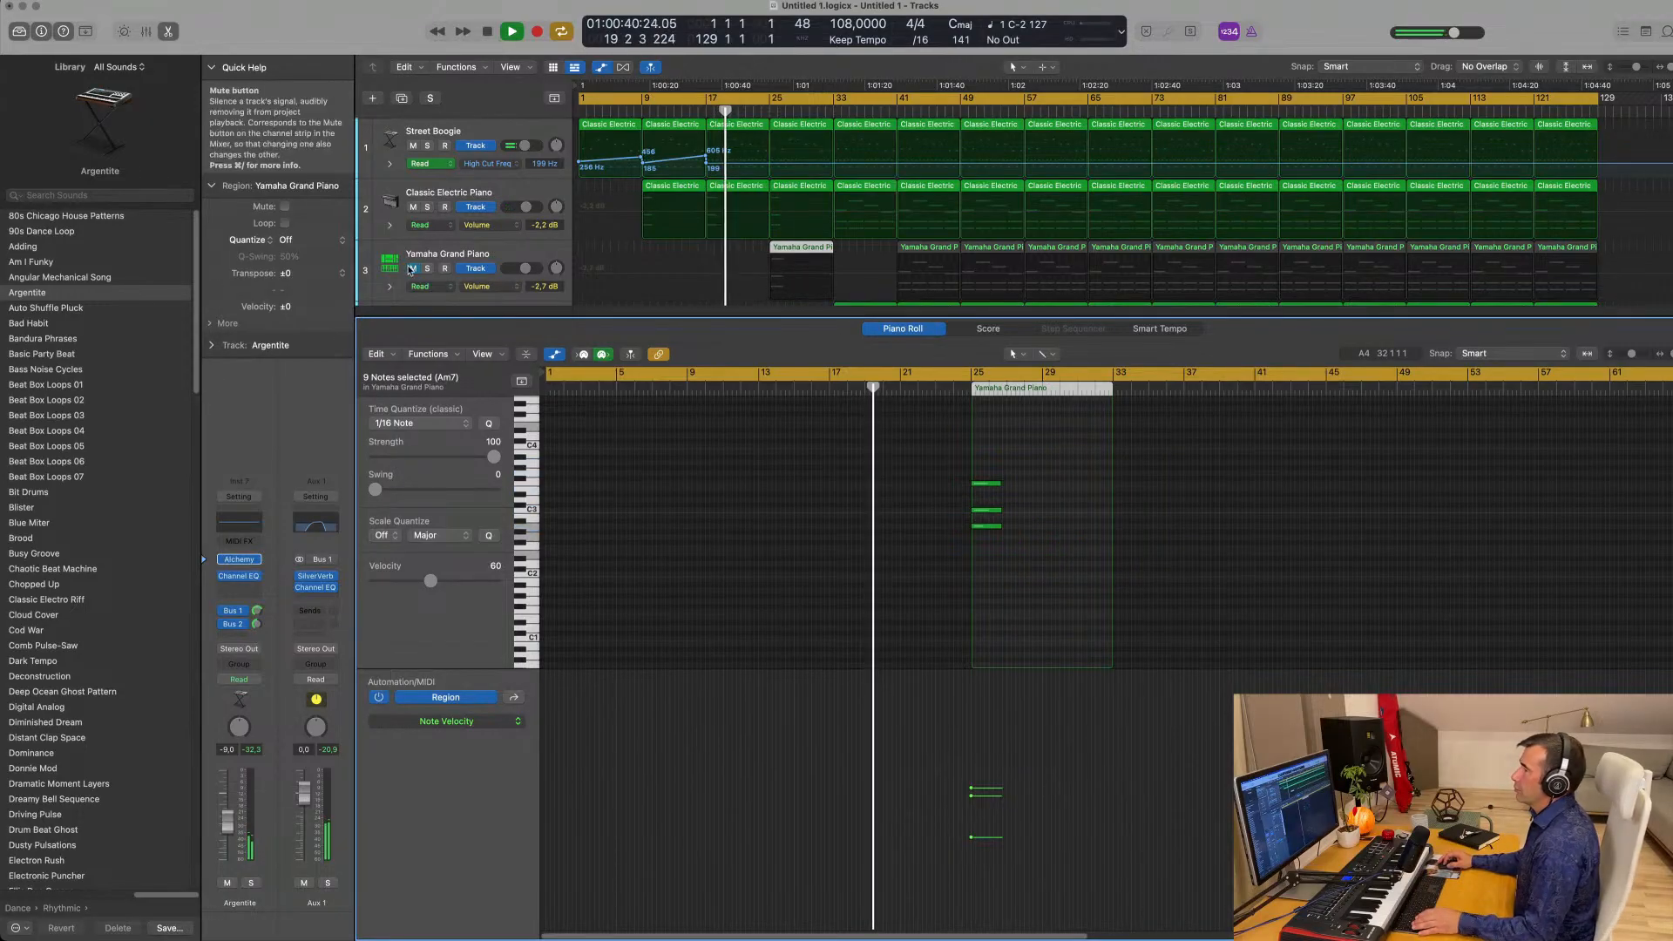
click(649, 281)
key(x)
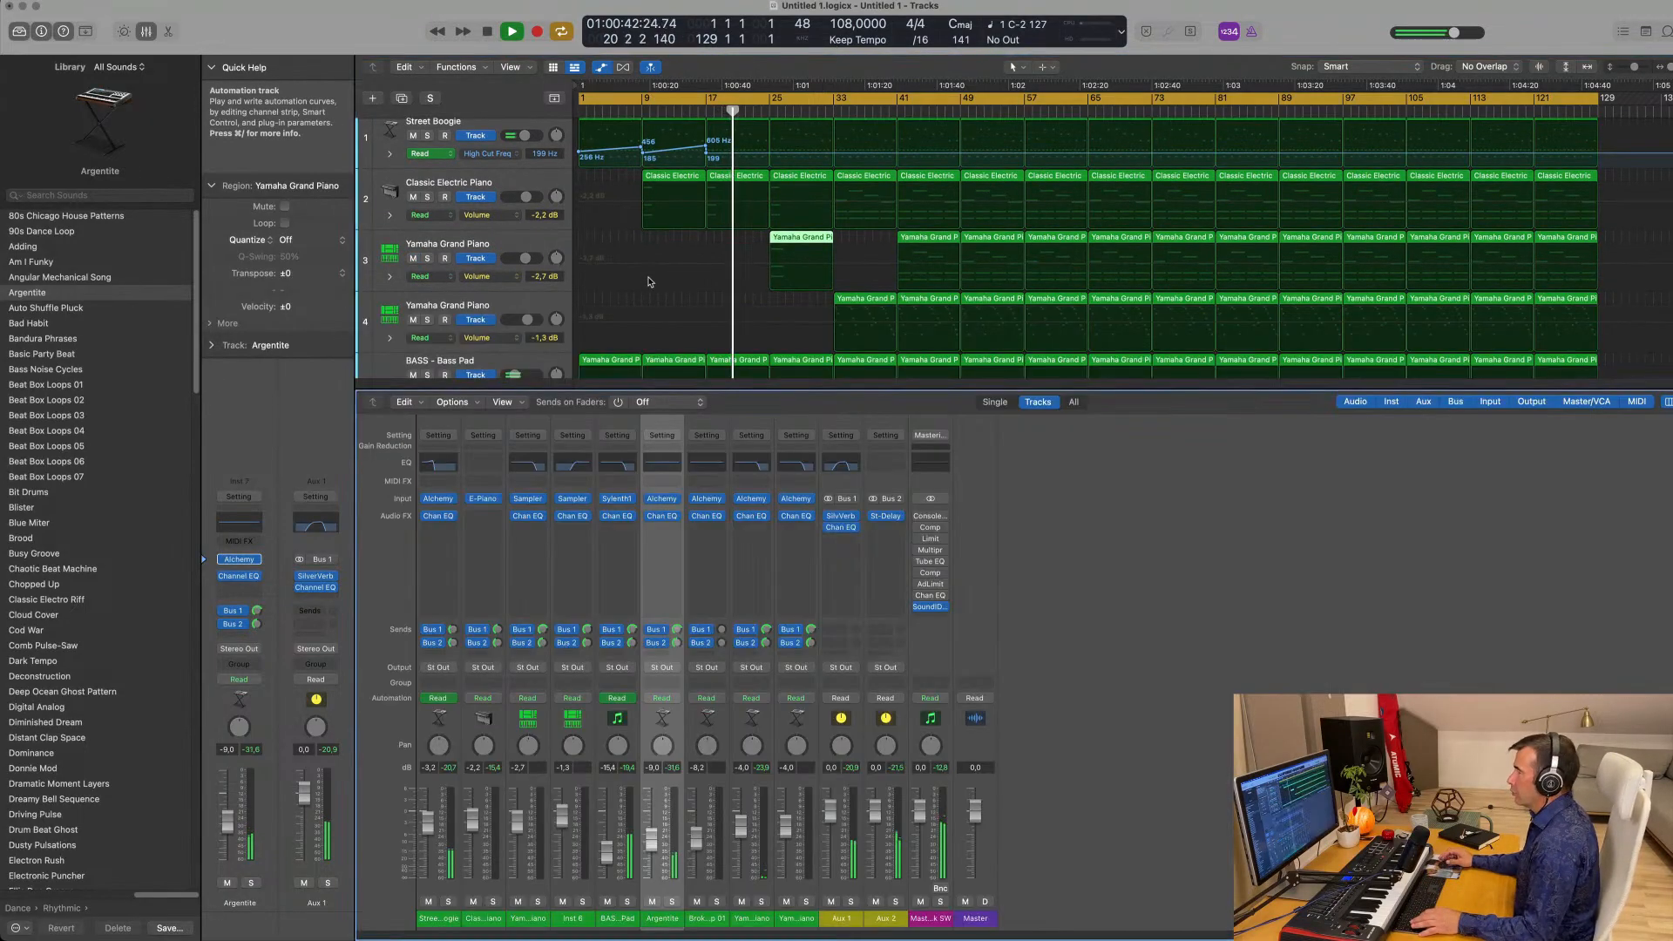
key(x)
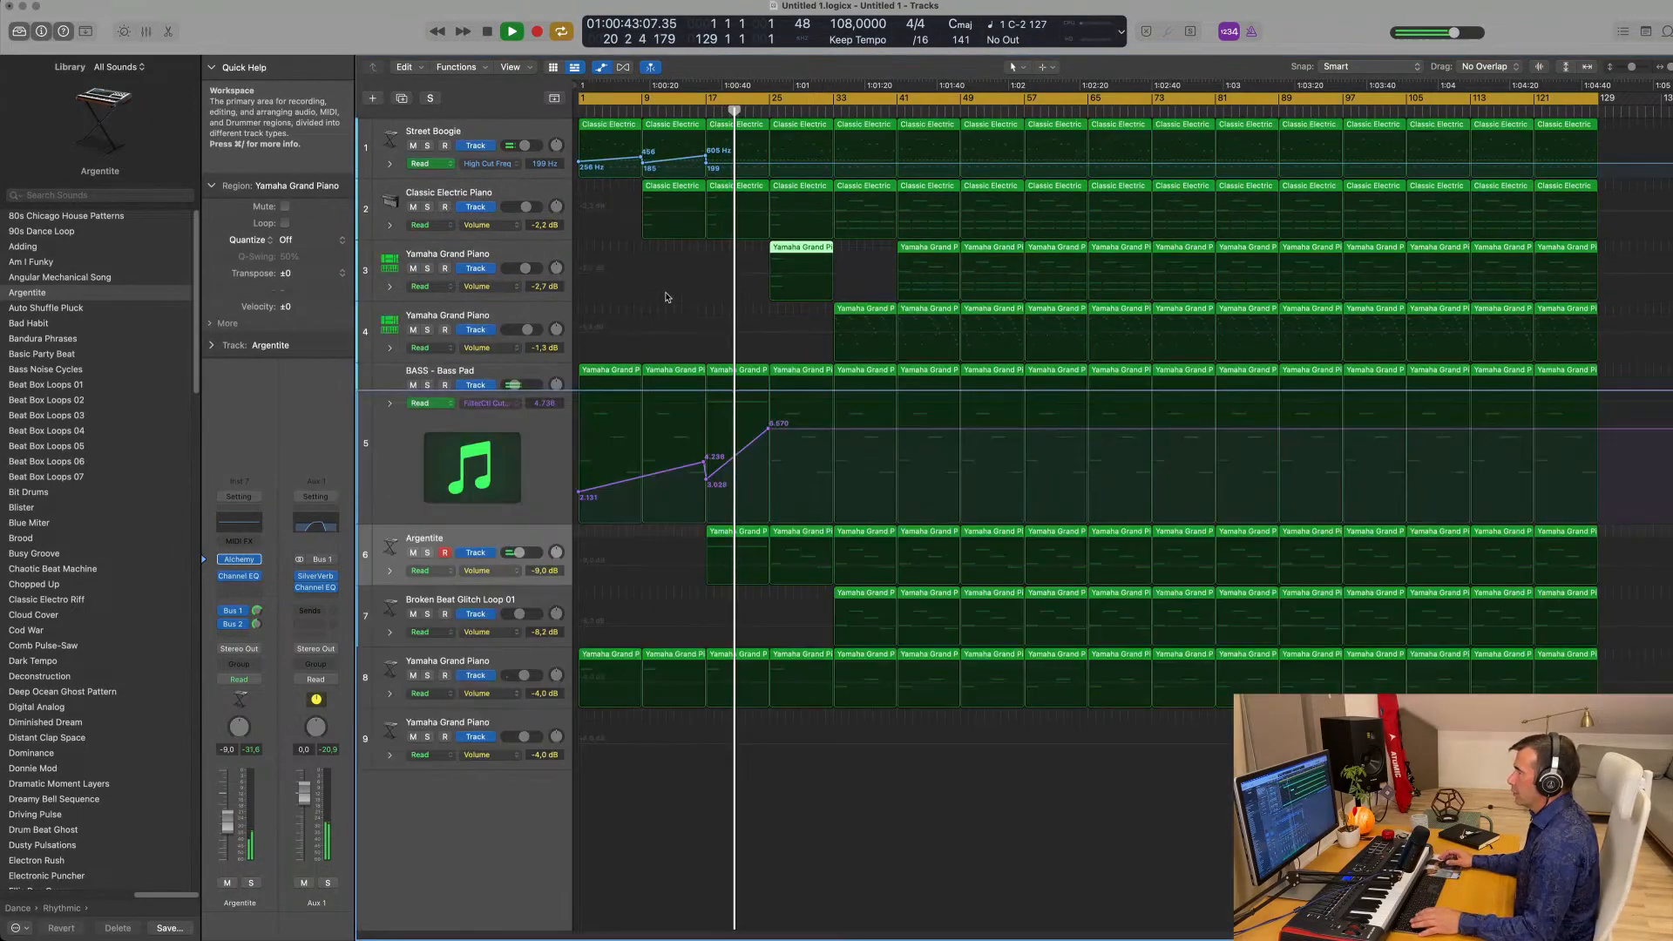
Drop the Bass Pad's filter cutoff automation to 3.073 at bar 25 and replay from about bar 23.
click(774, 429)
drag(774, 429, 776, 482)
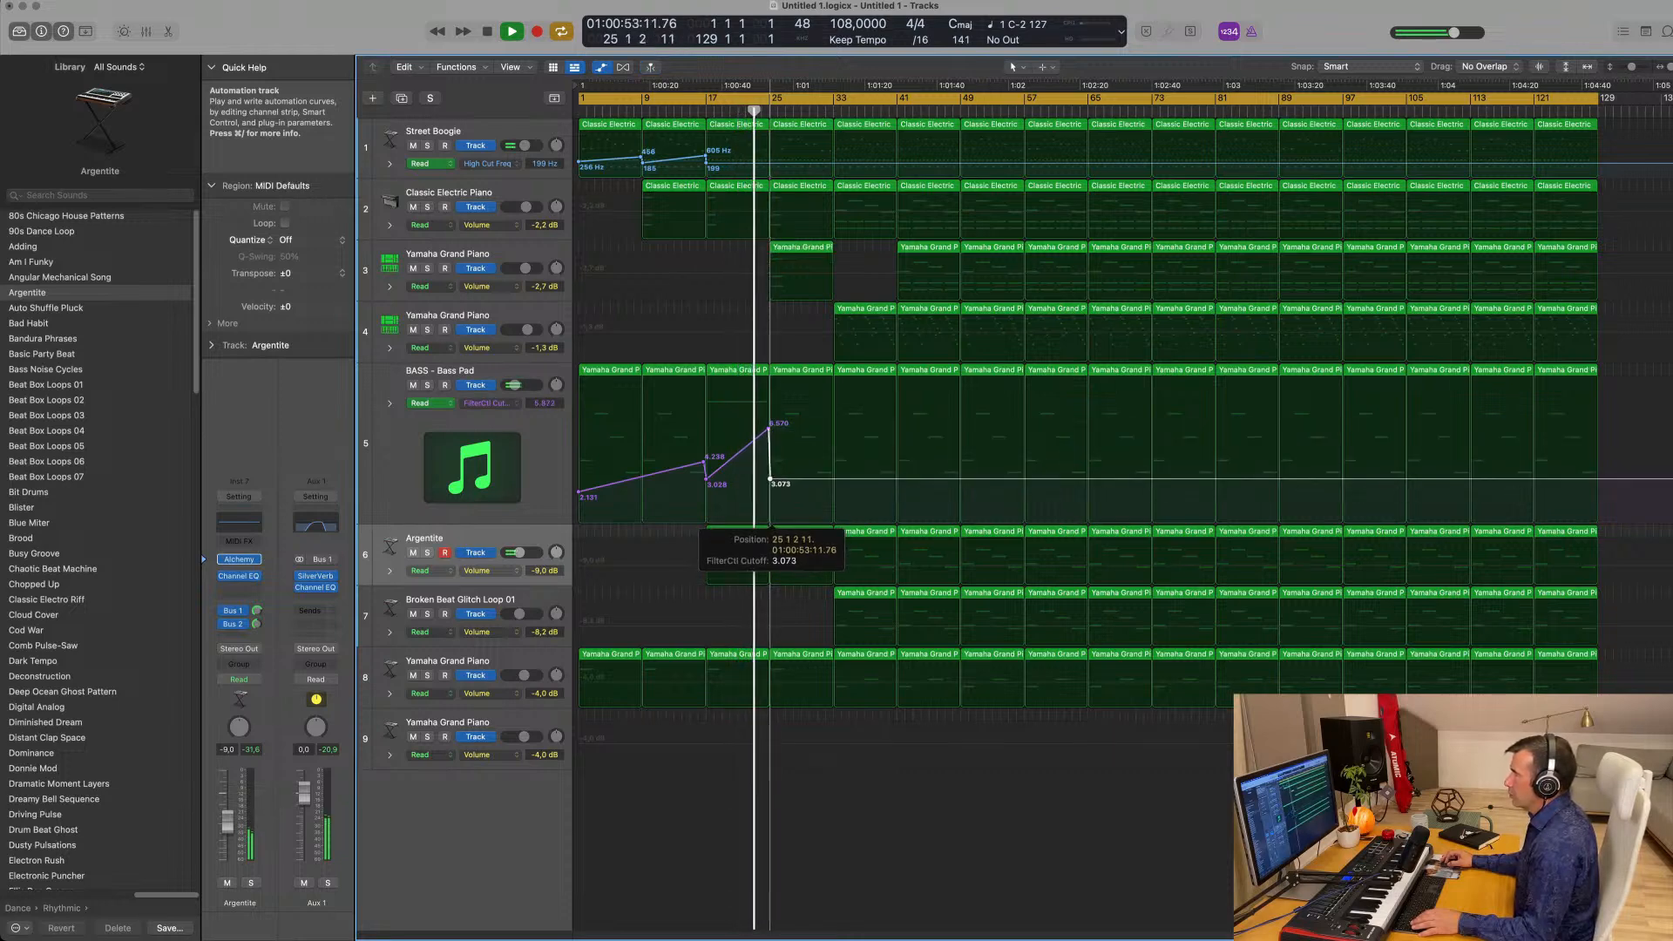
scroll(773, 476, up, 4)
scroll(739, 463, down, 2)
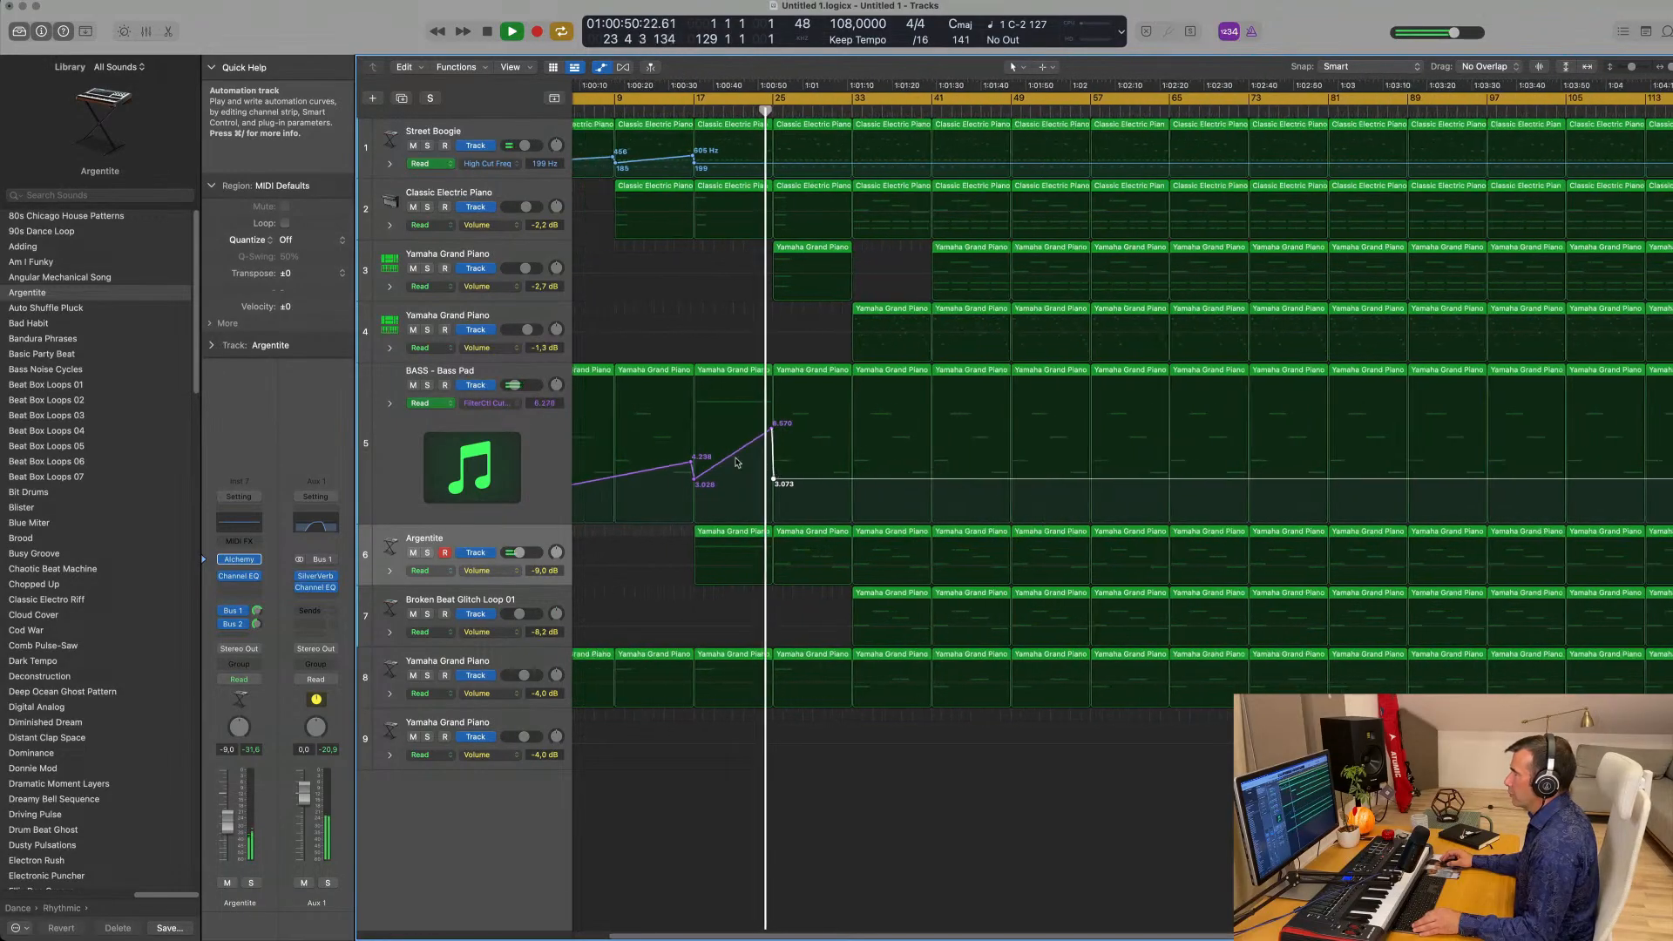
scroll(738, 463, down, 3)
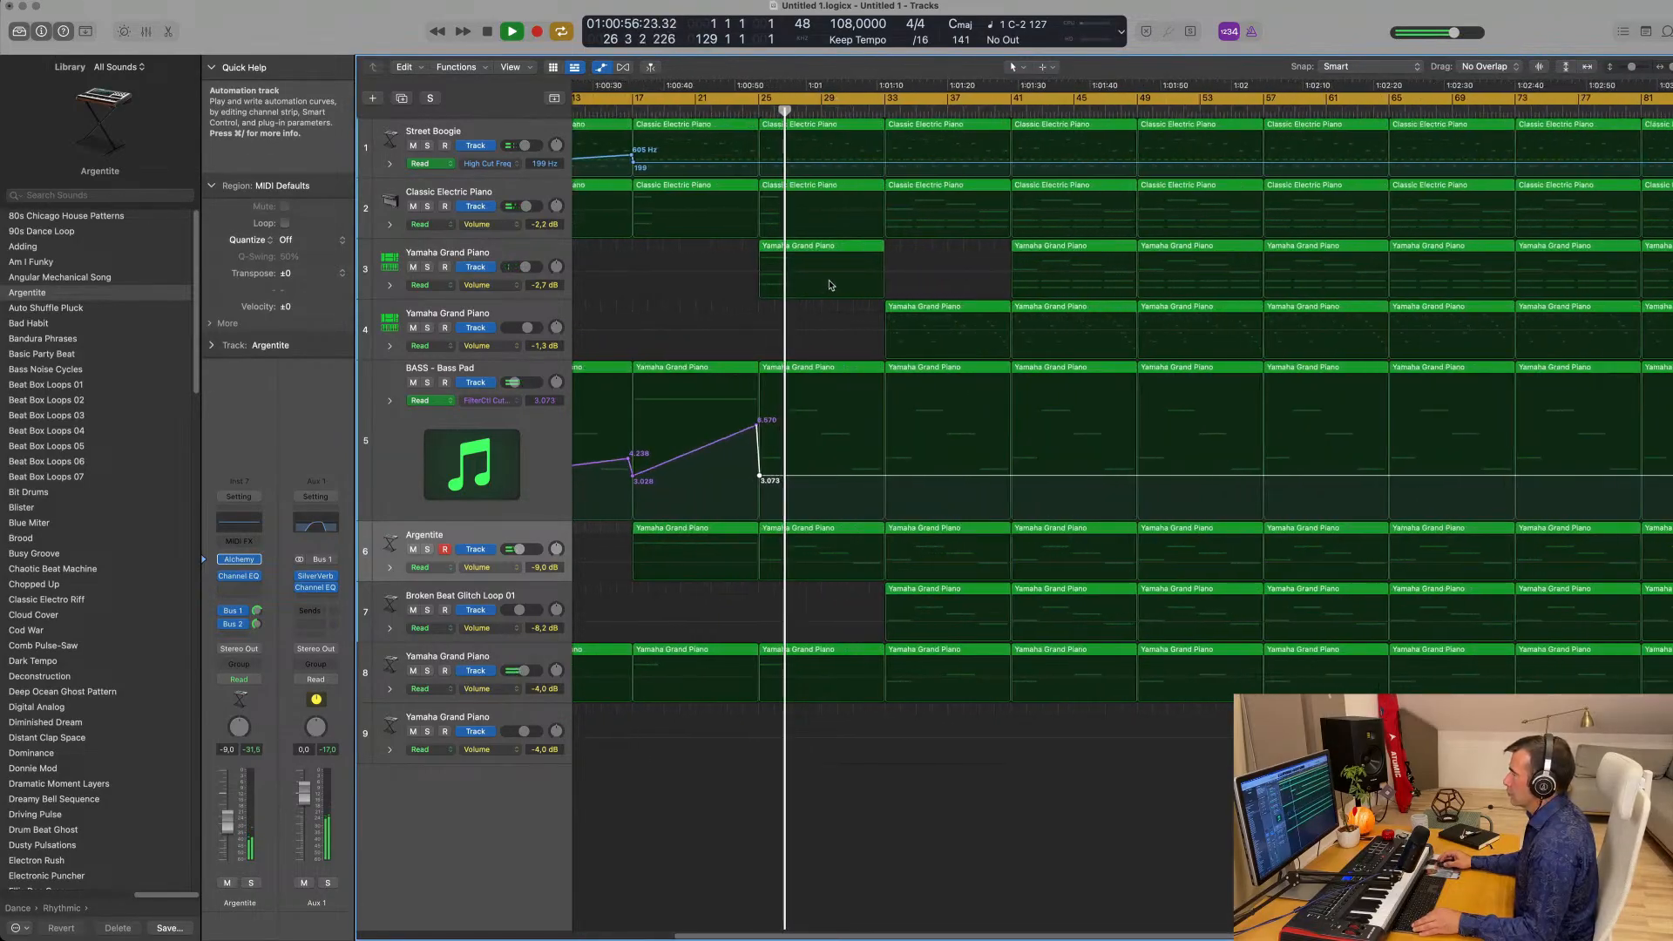
key(super+Right)
key(super+Right)
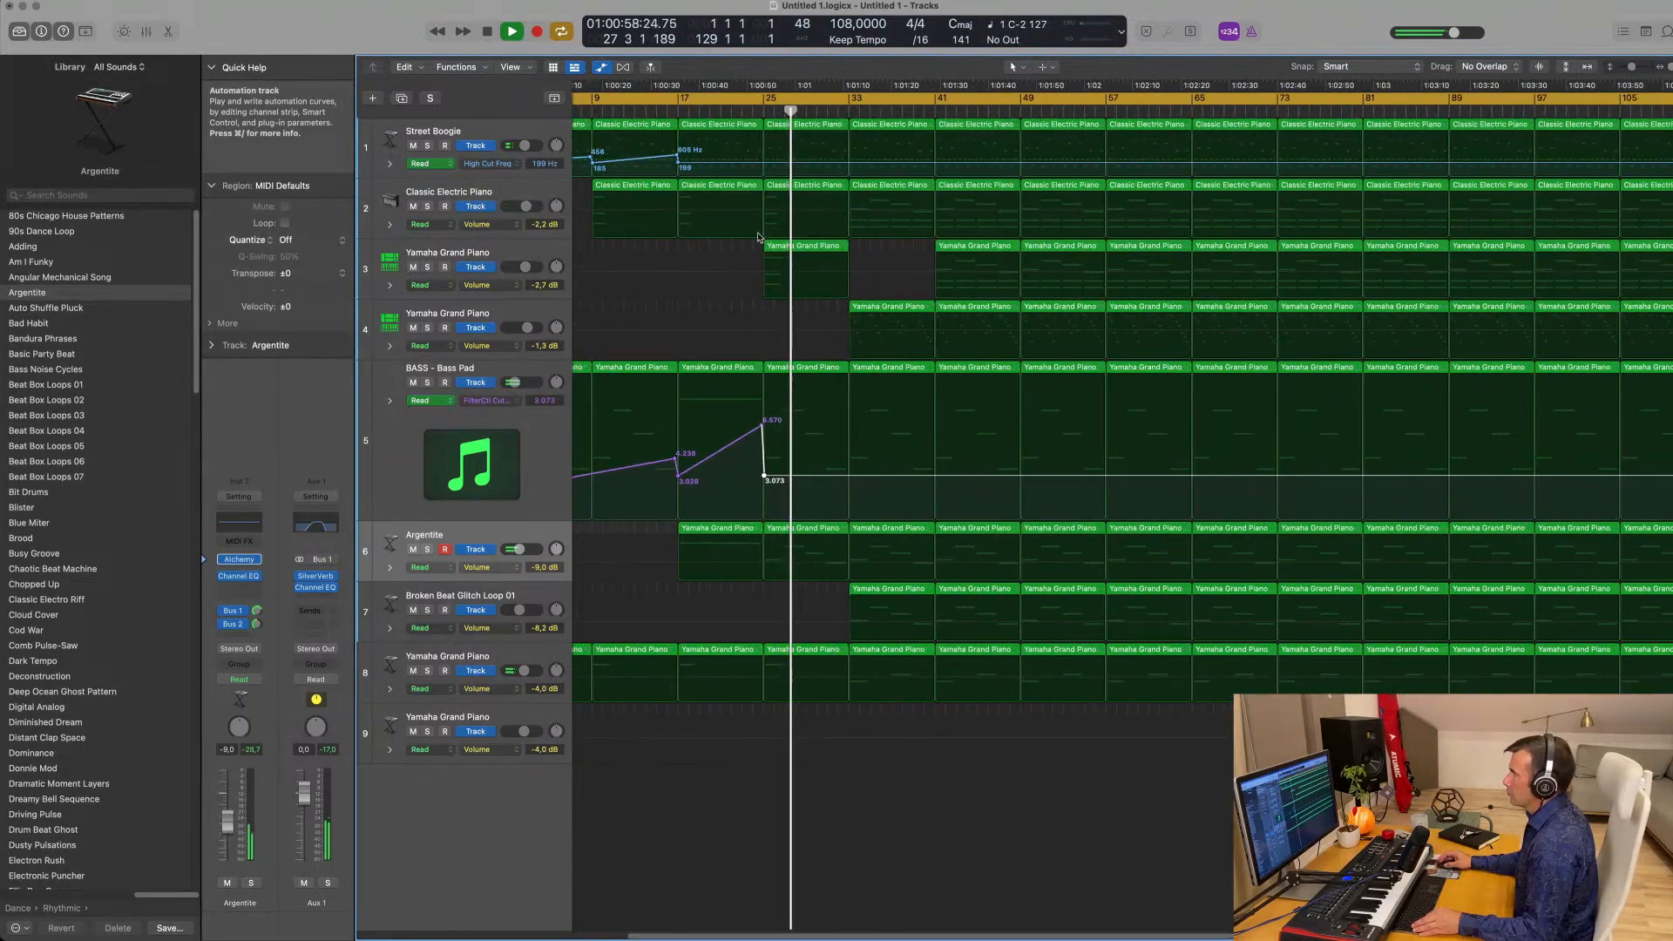
click(741, 107)
key(super+Left)
key(super+Left)
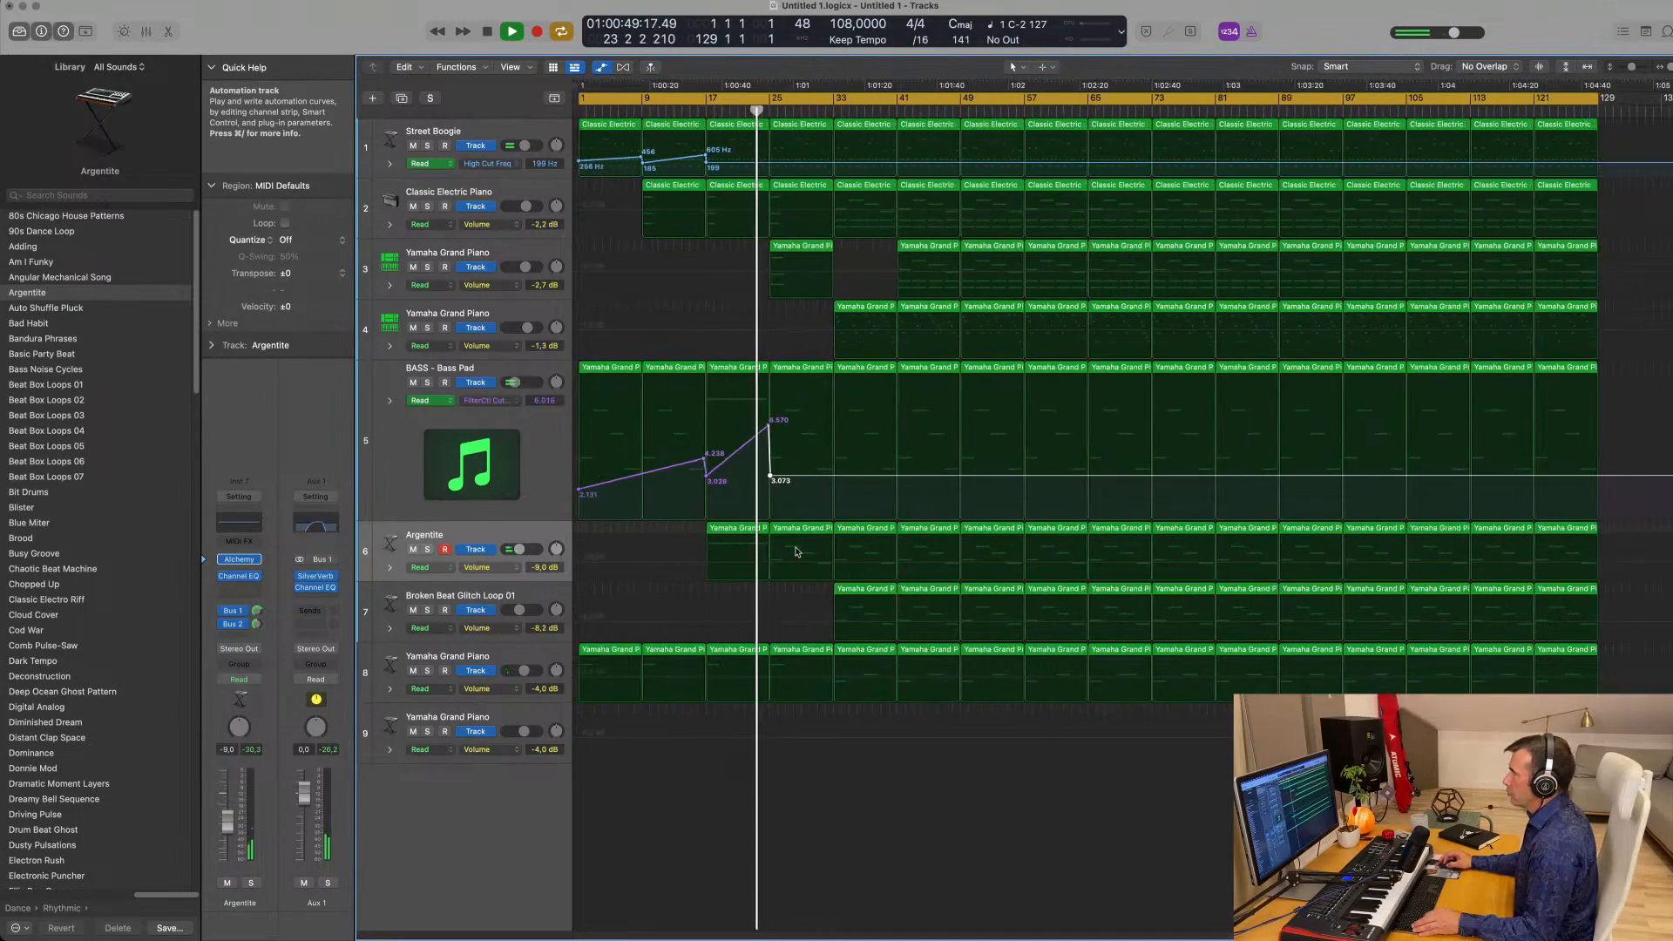
Replace the Bass Pad and Argentite regions at bar 25 with copies of their bar 17 regions, including the filter cutoff ramp.
mouse_move(802, 366)
mouse_down()
mouse_move(808, 555)
mouse_move(809, 367)
mouse_up()
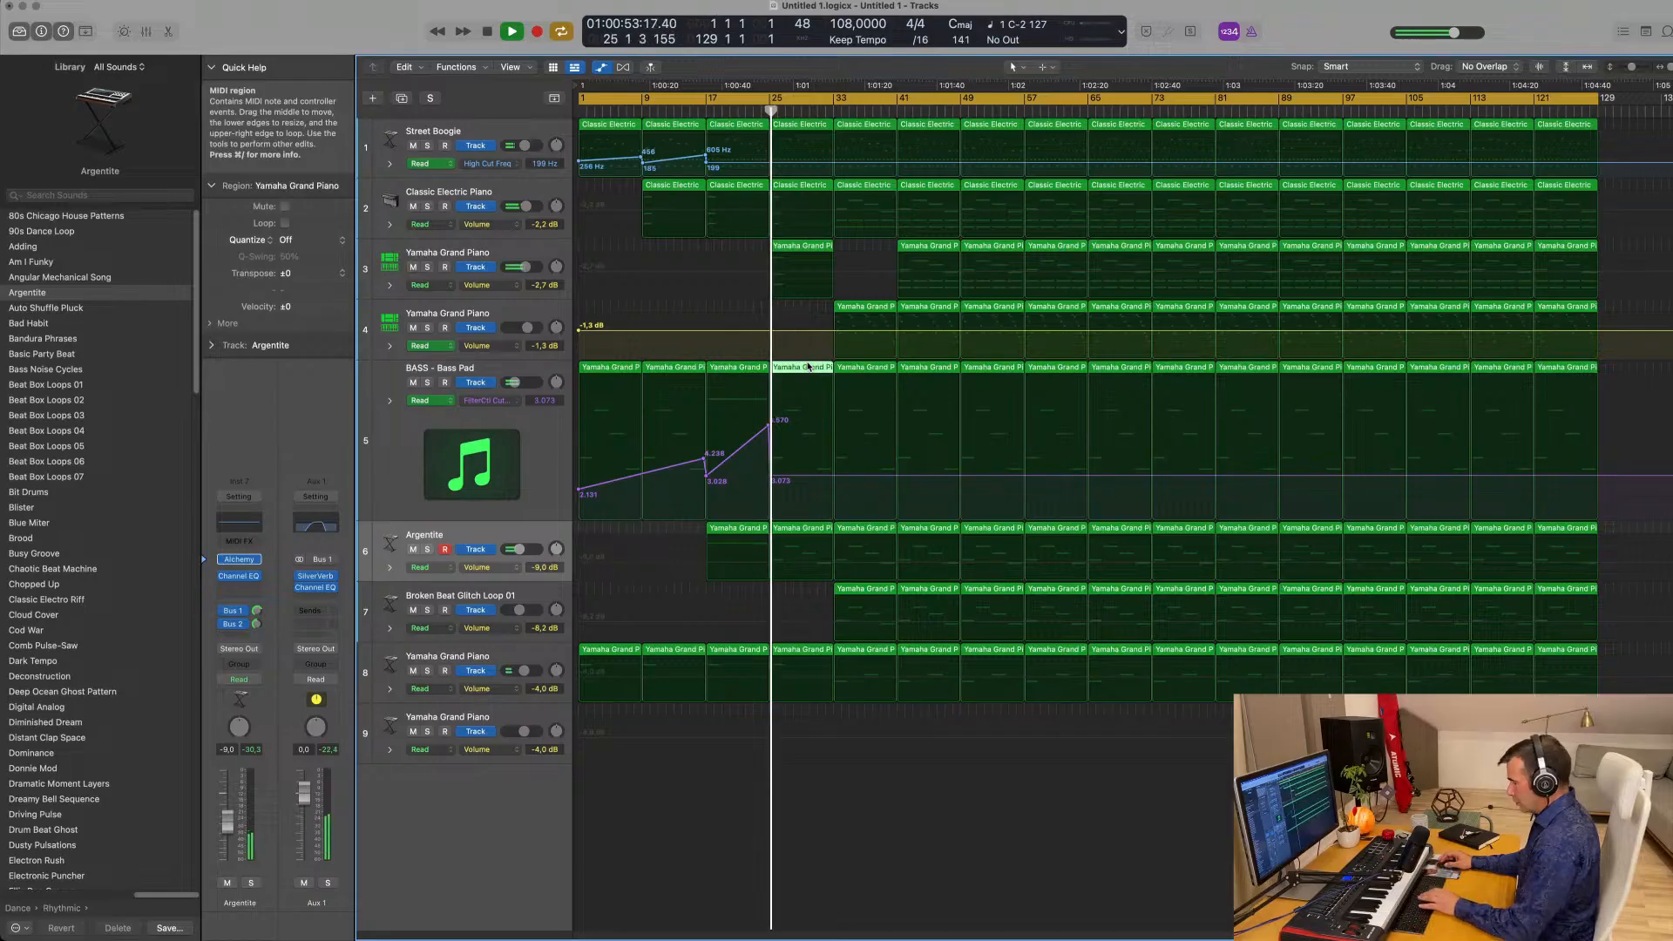
key(Delete)
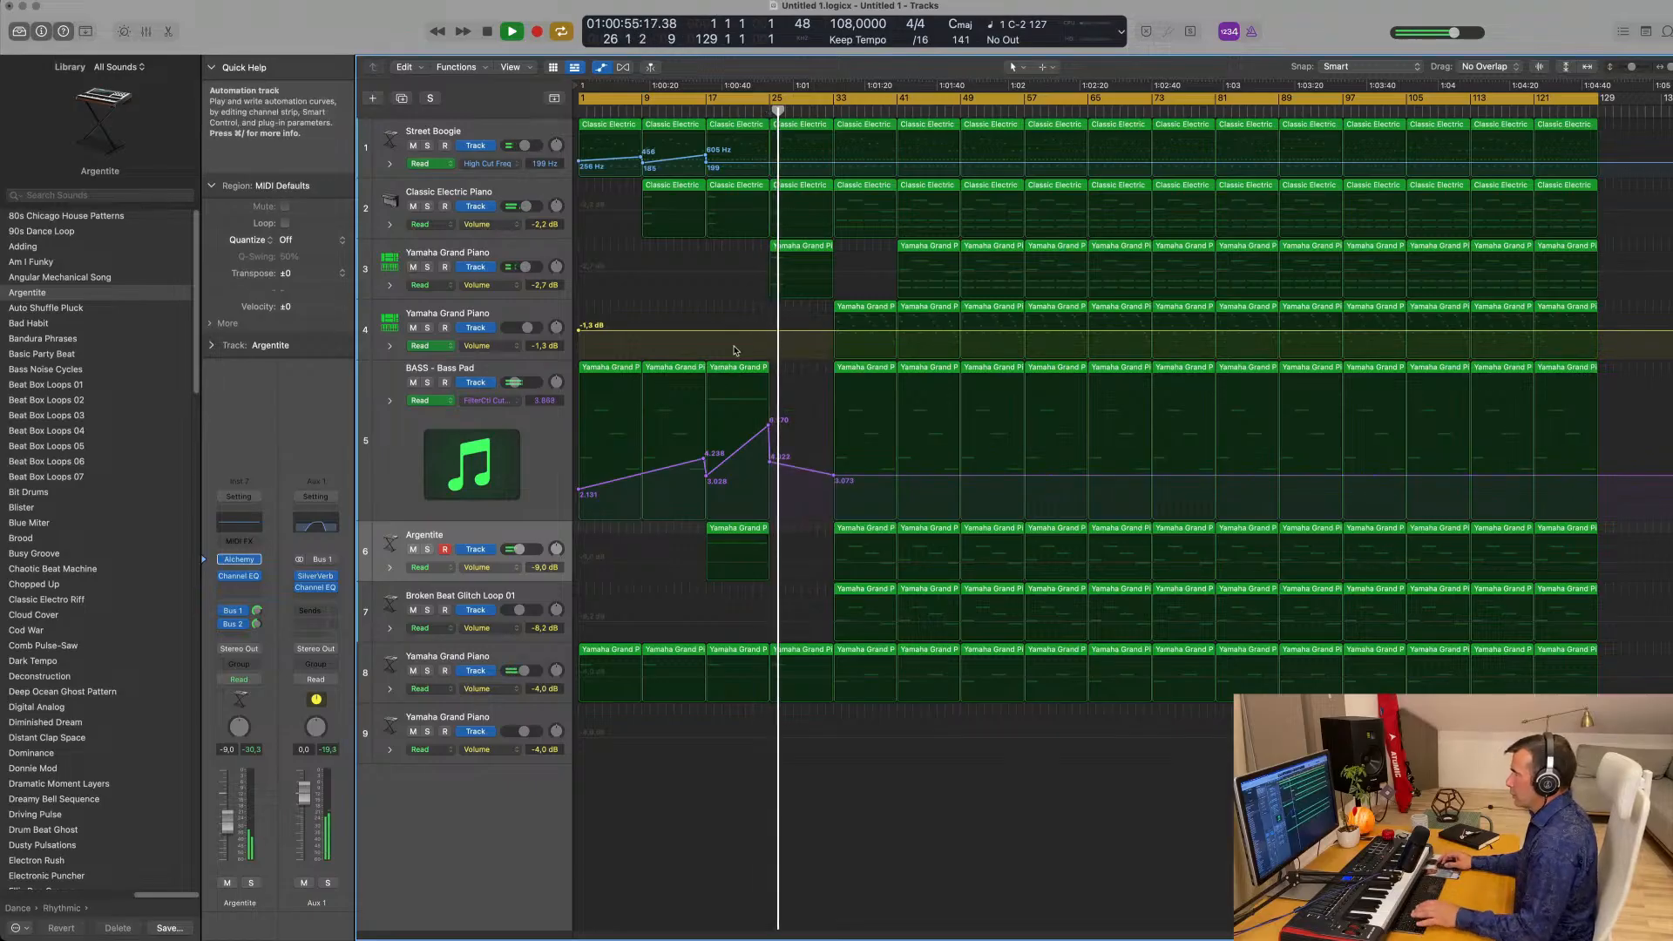
click(735, 370)
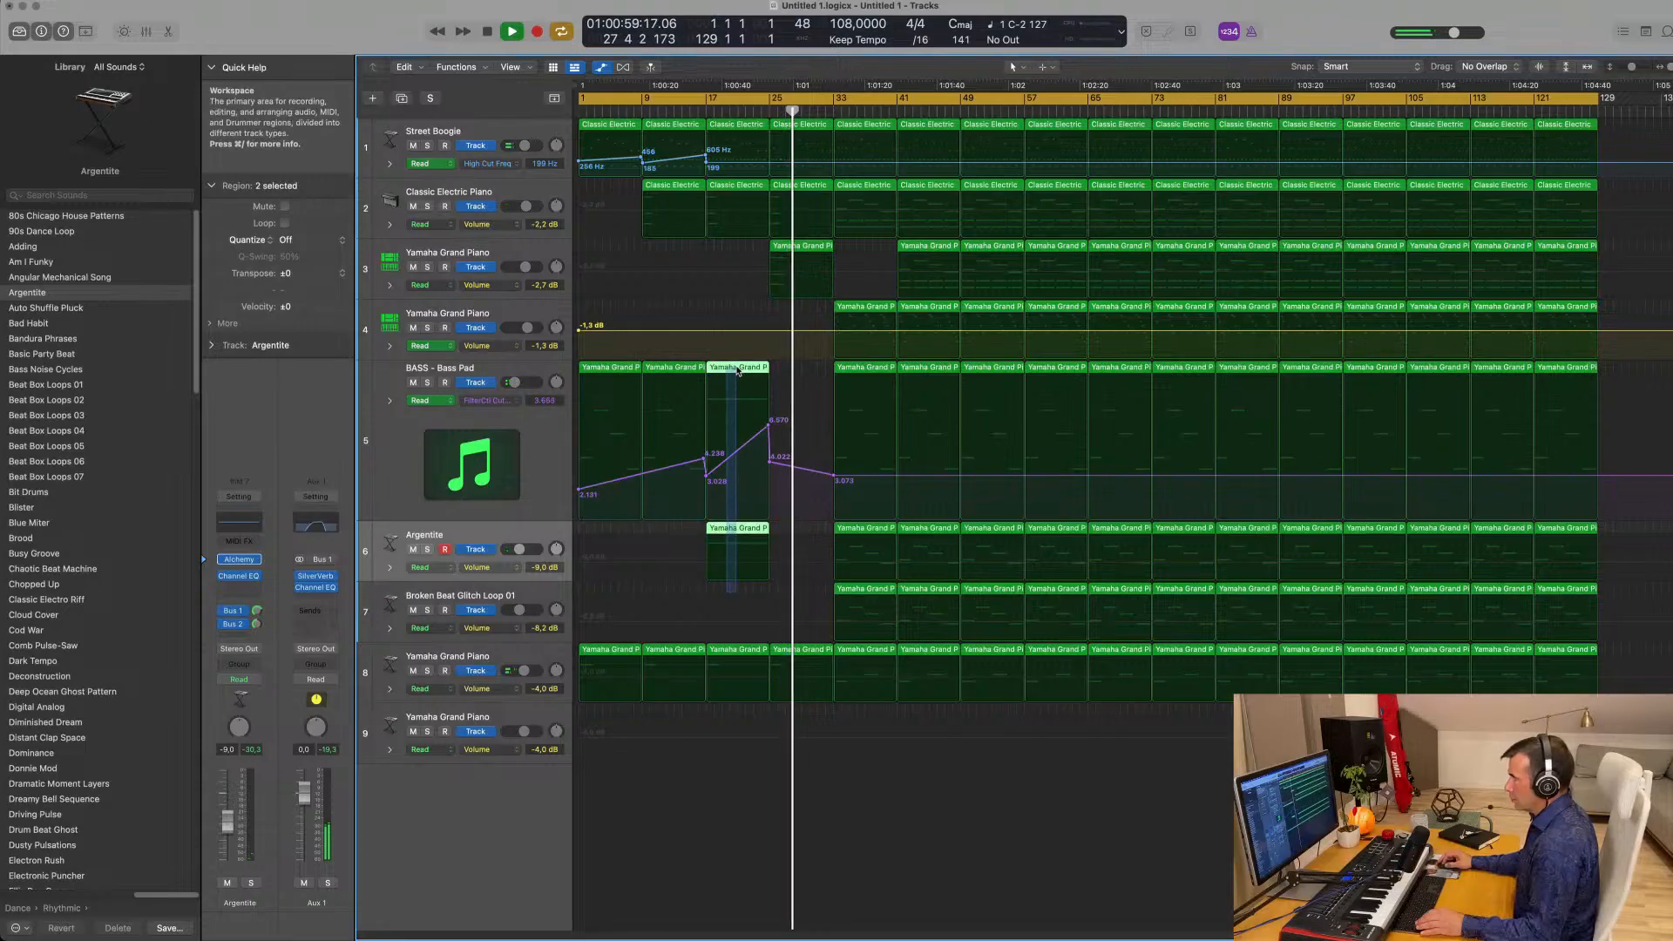
click(768, 107)
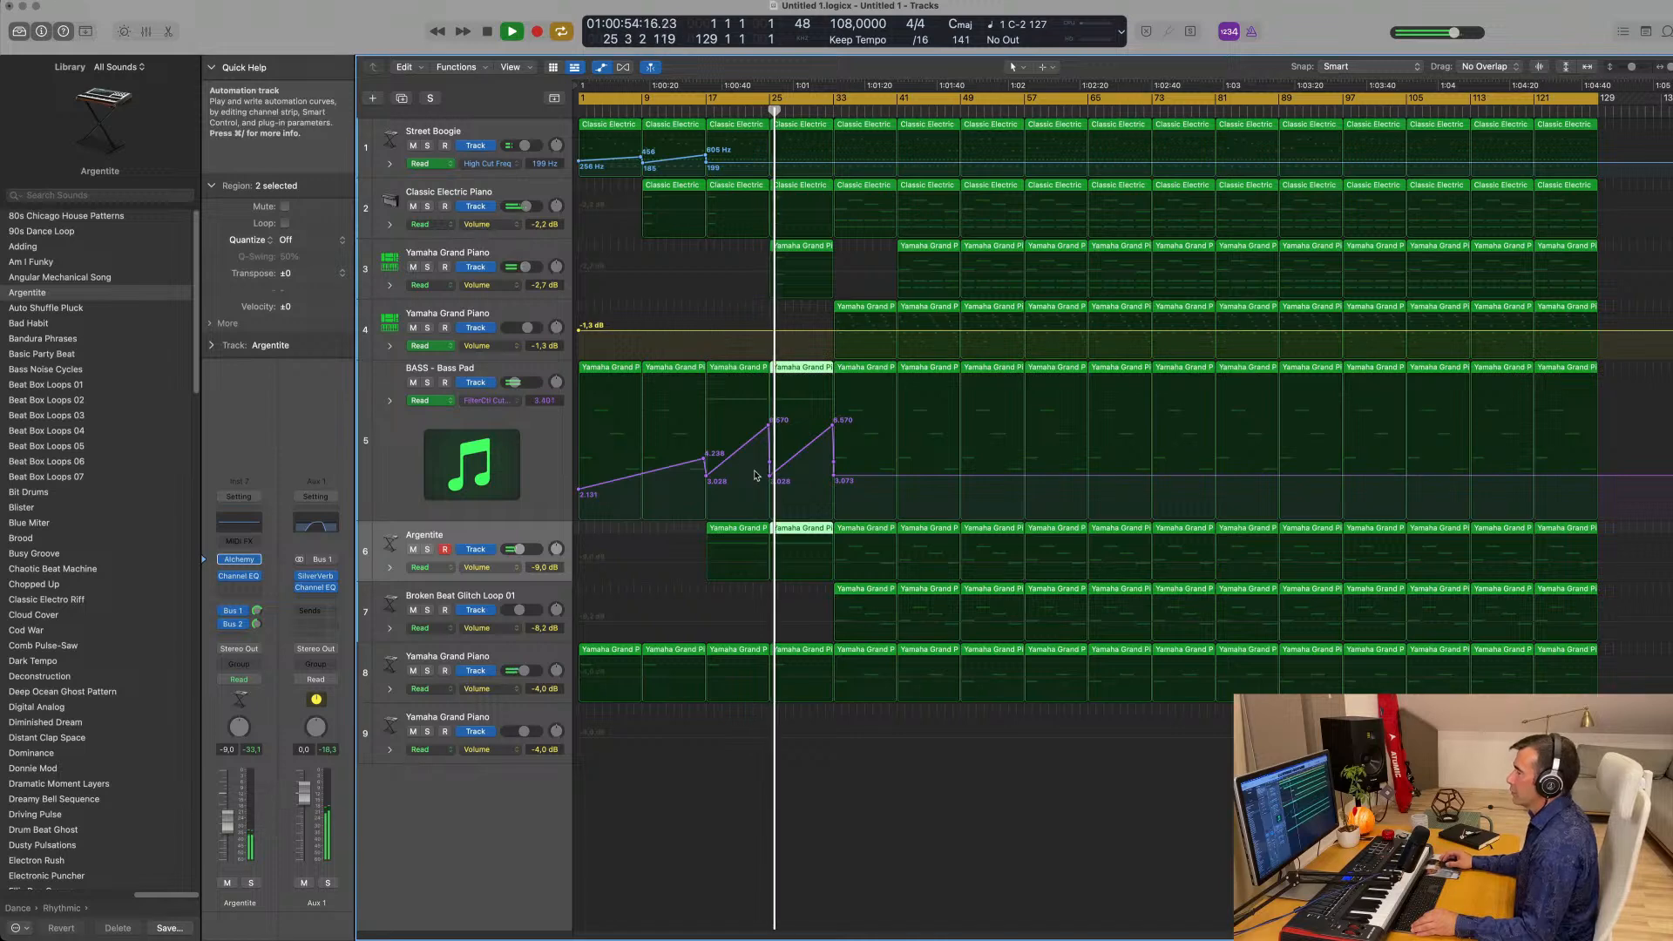
click(534, 541)
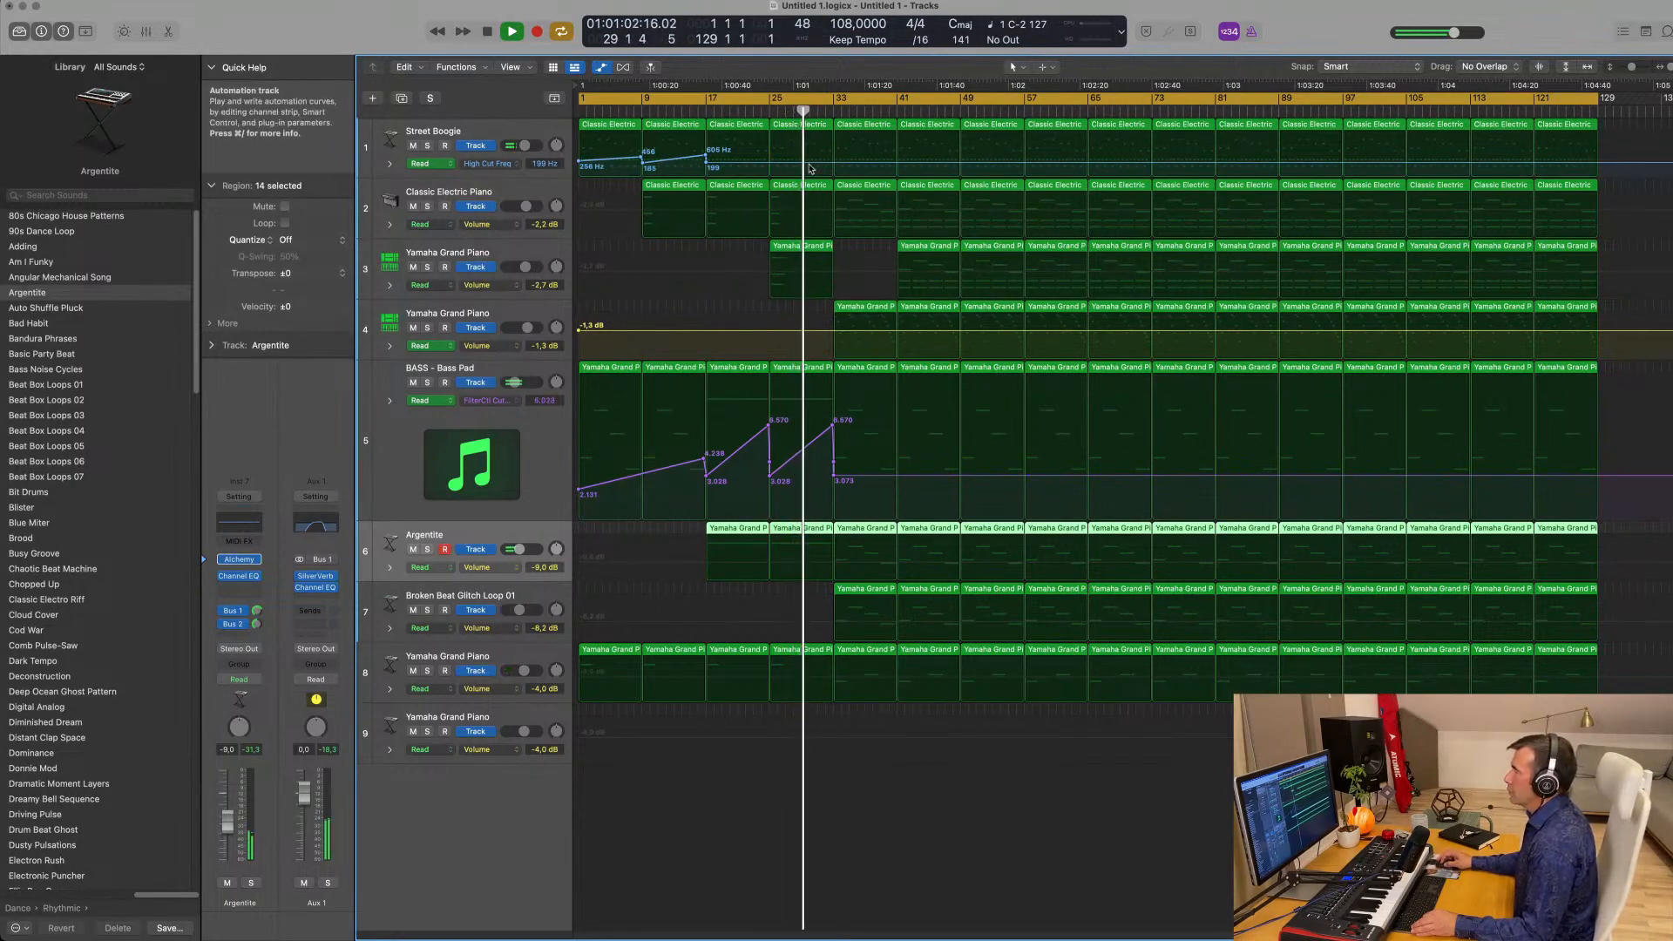
Ramp Street Boogie's High Cut Frequency automation from bar 25 up to 910 Hz at bar 33, and delete its bar 33 region.
click(839, 164)
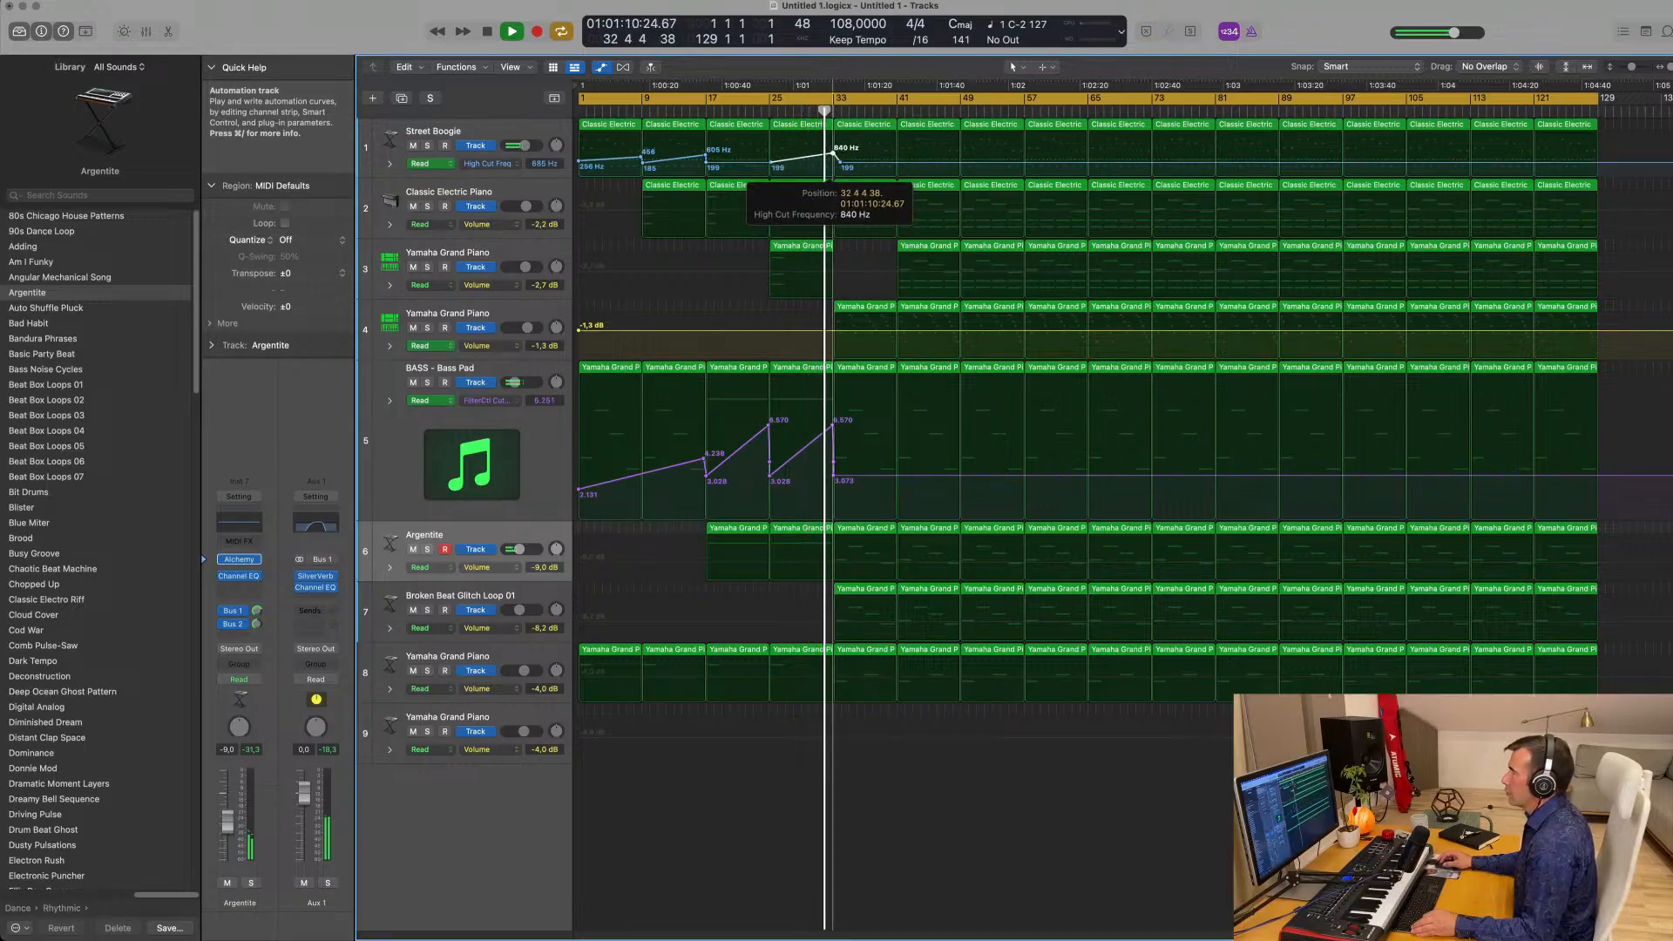
drag(838, 163, 833, 149)
click(764, 113)
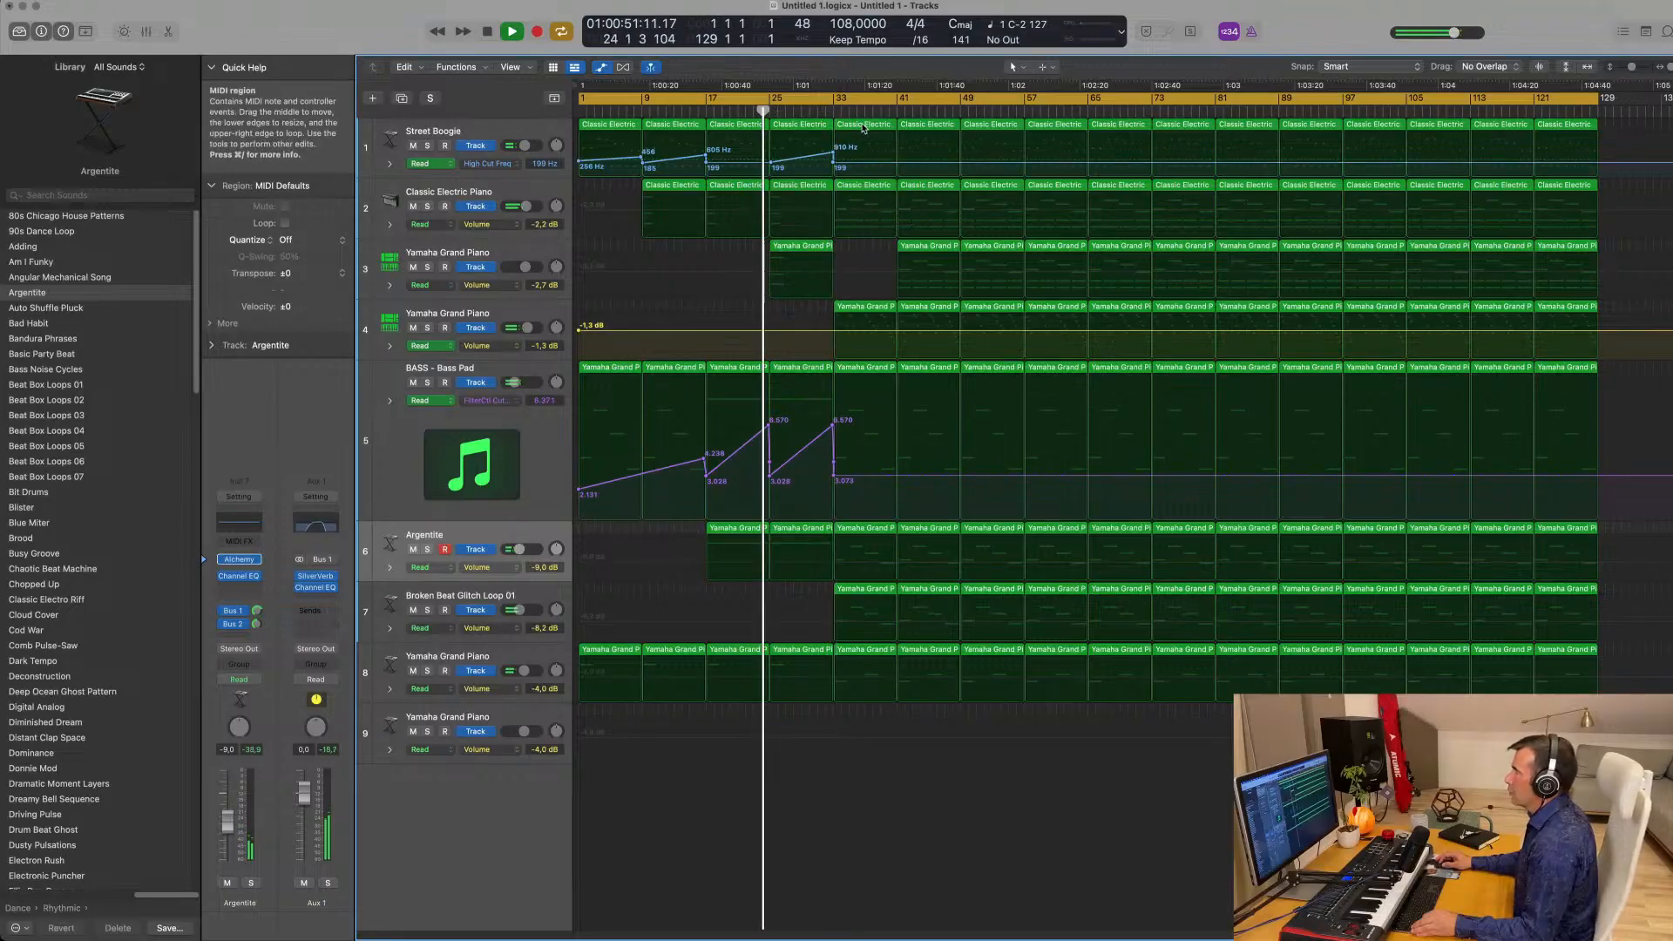
click(861, 129)
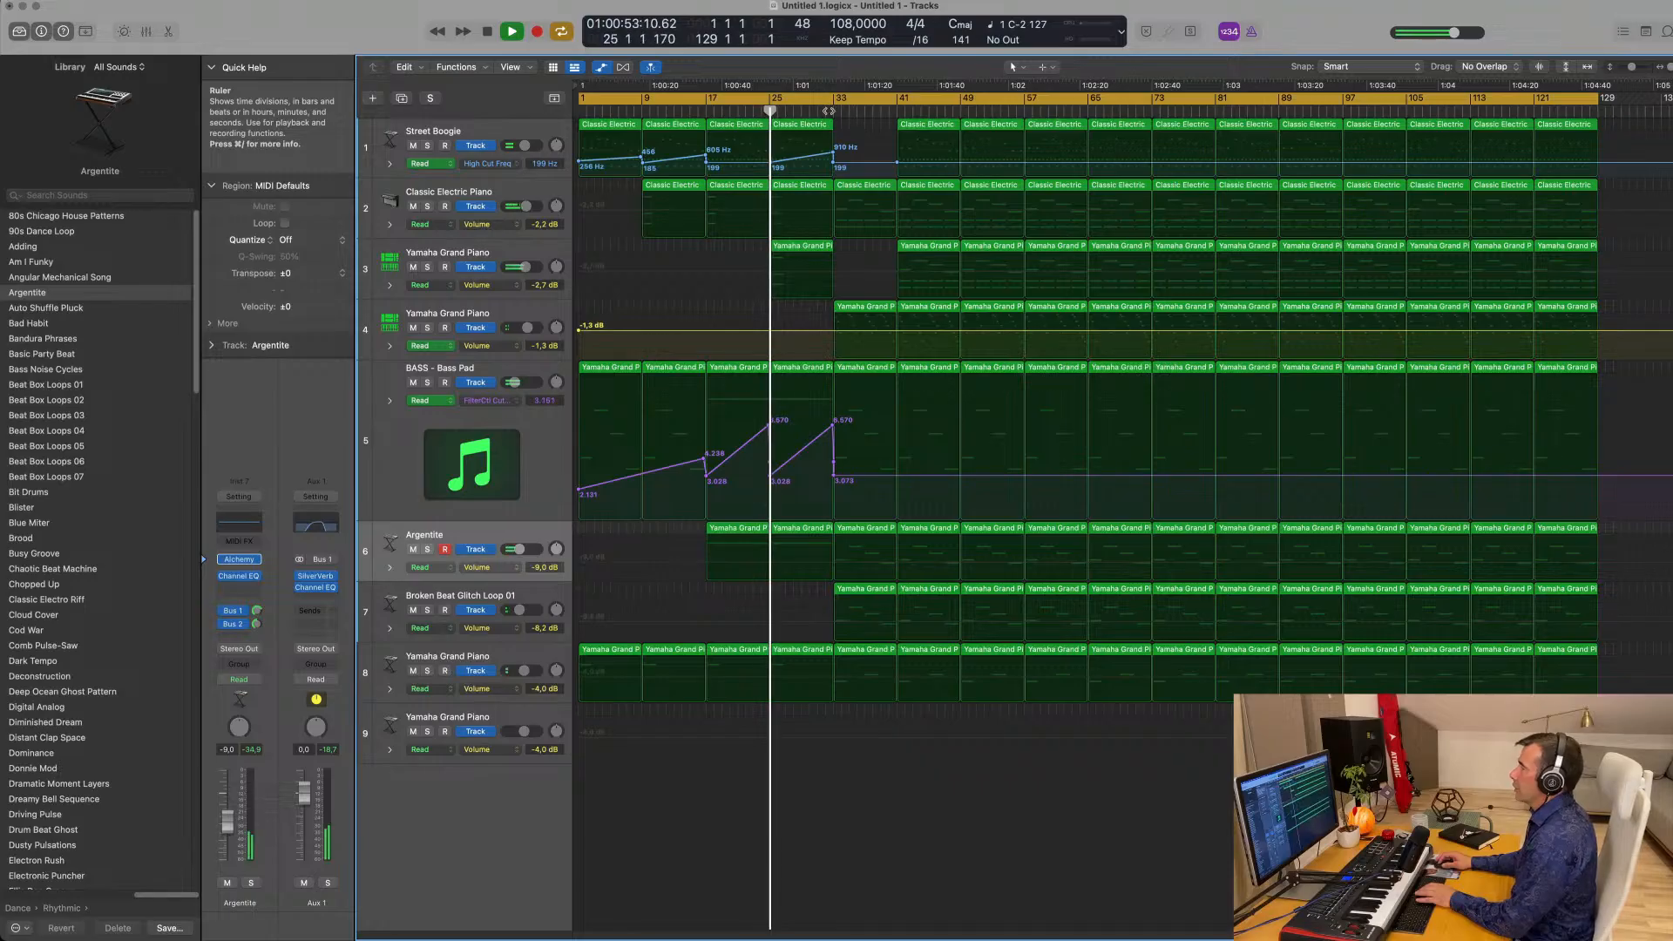
click(828, 112)
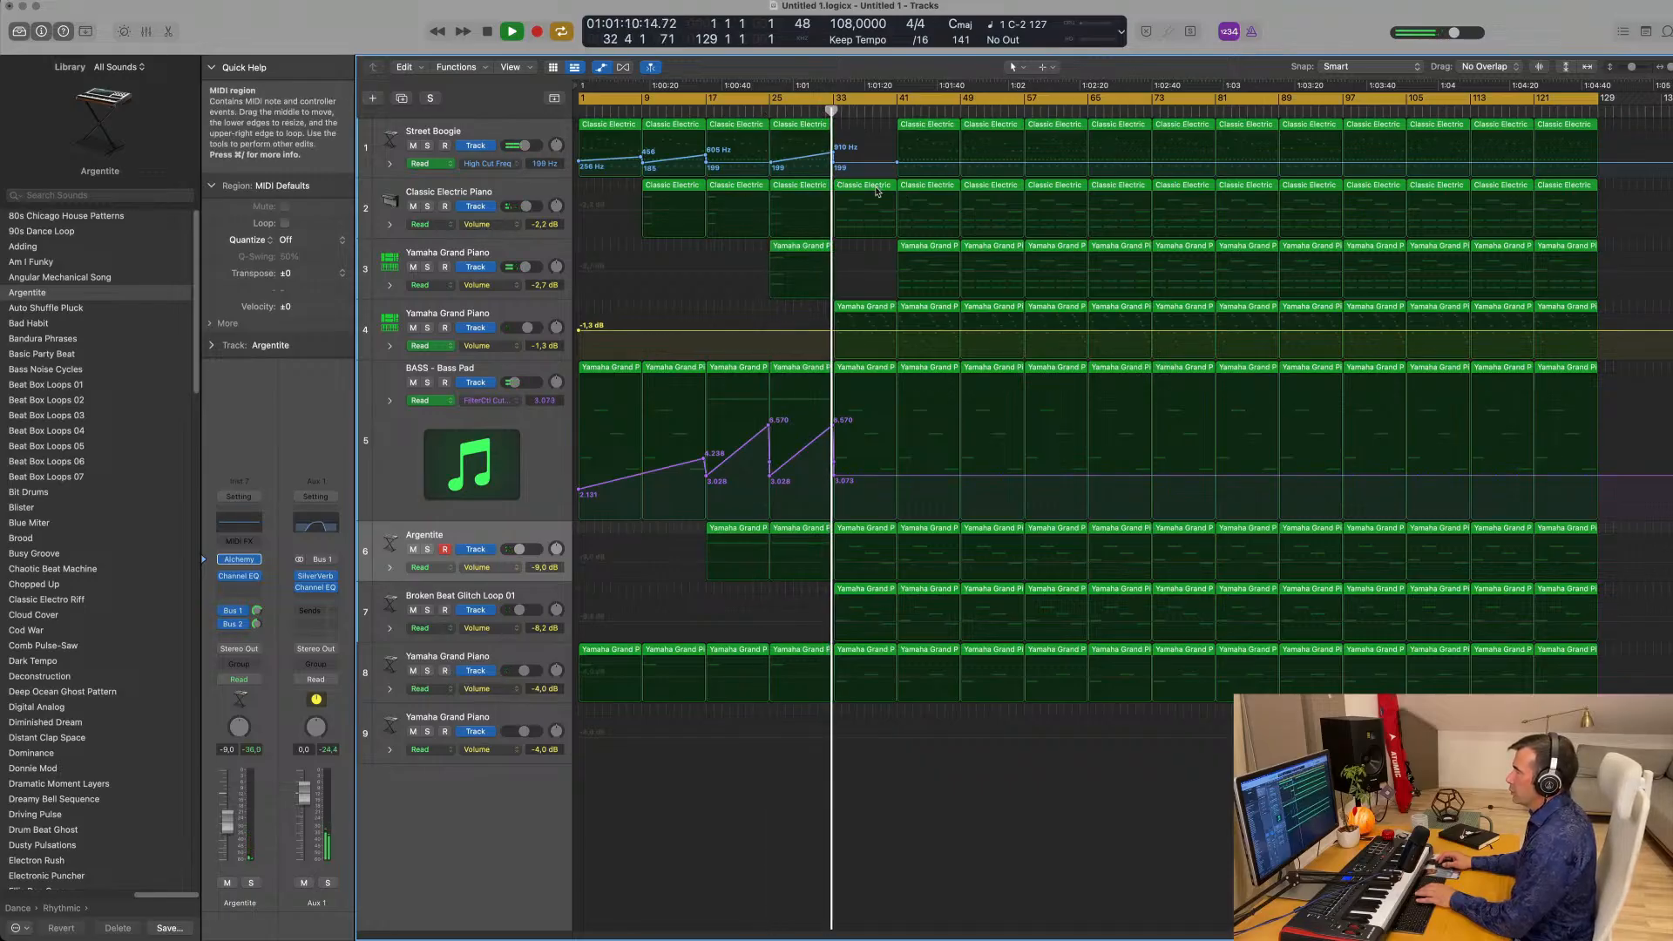
Copy track 3's bar 41 region to bar 33 and replay from about bar 31.
click(935, 249)
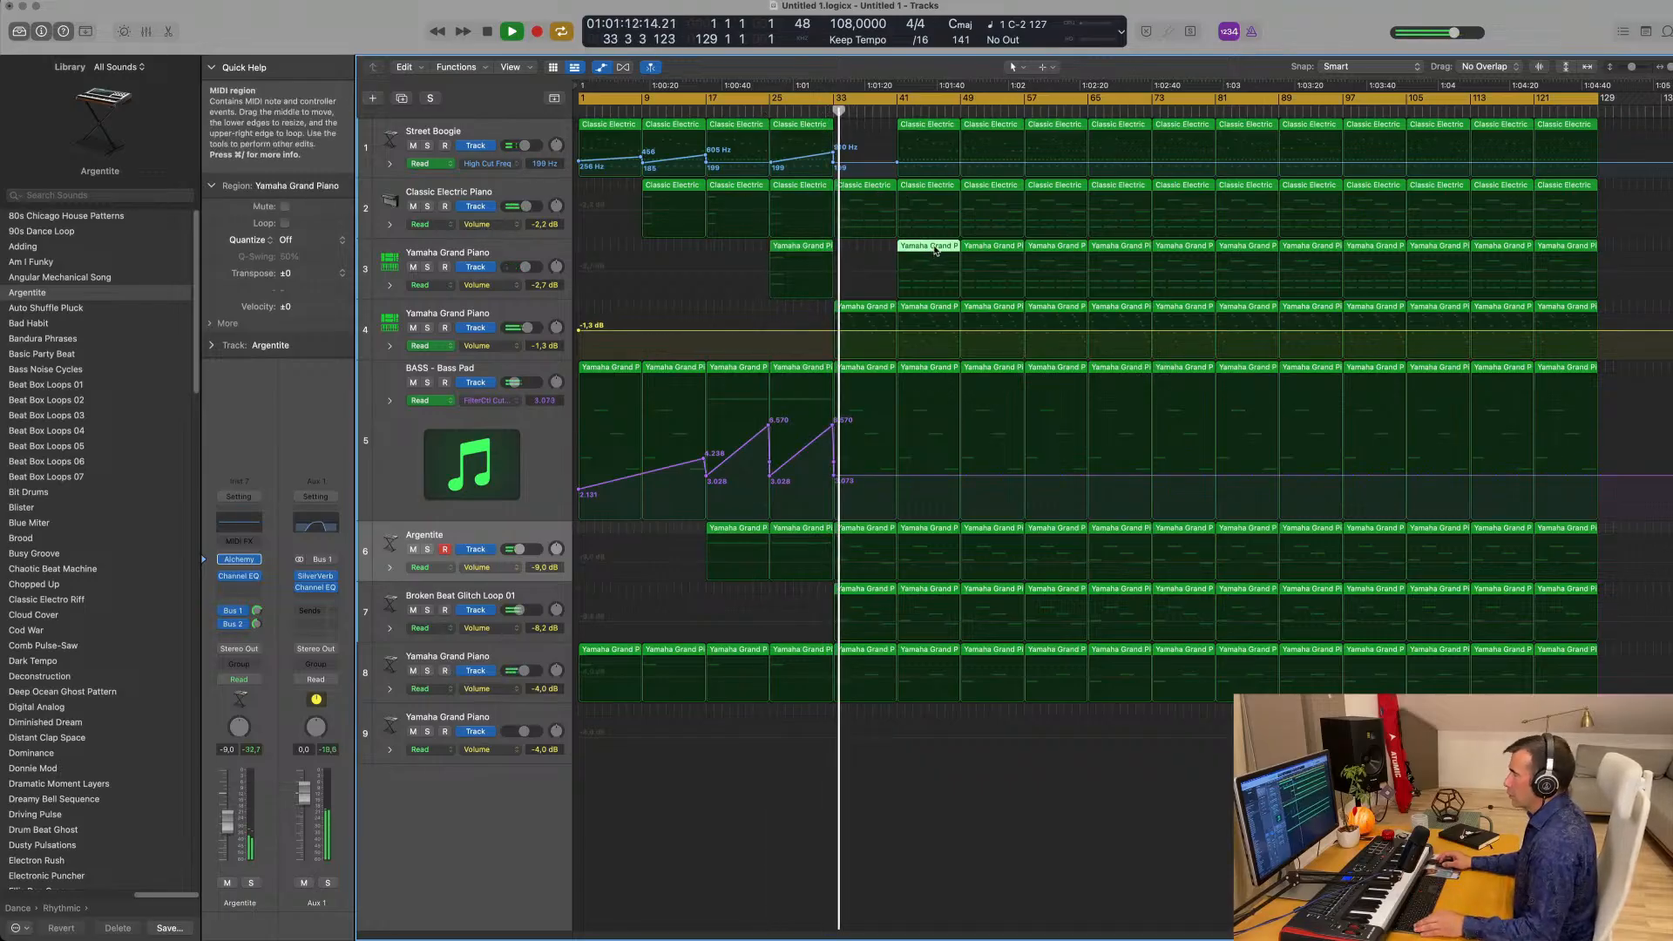
drag(935, 251, 874, 251)
click(815, 112)
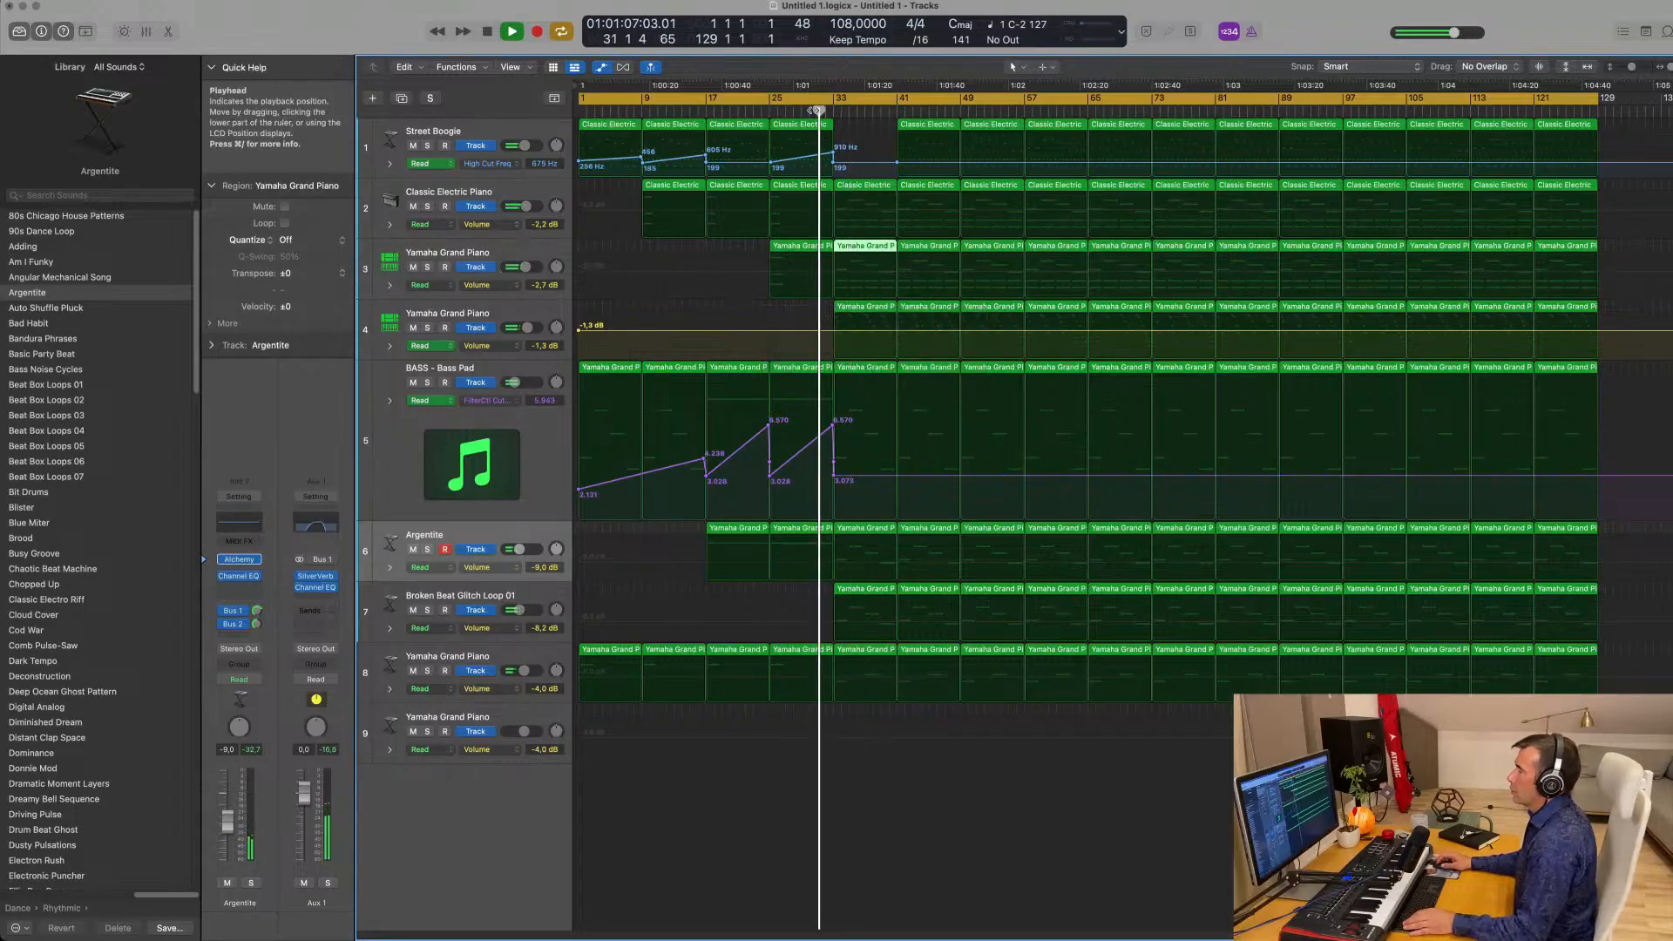
Remove track 4's volume automation point, and delete the bar 33 regions of Broken Beat Glitch Loop 01, Argentite and track 8.
click(577, 334)
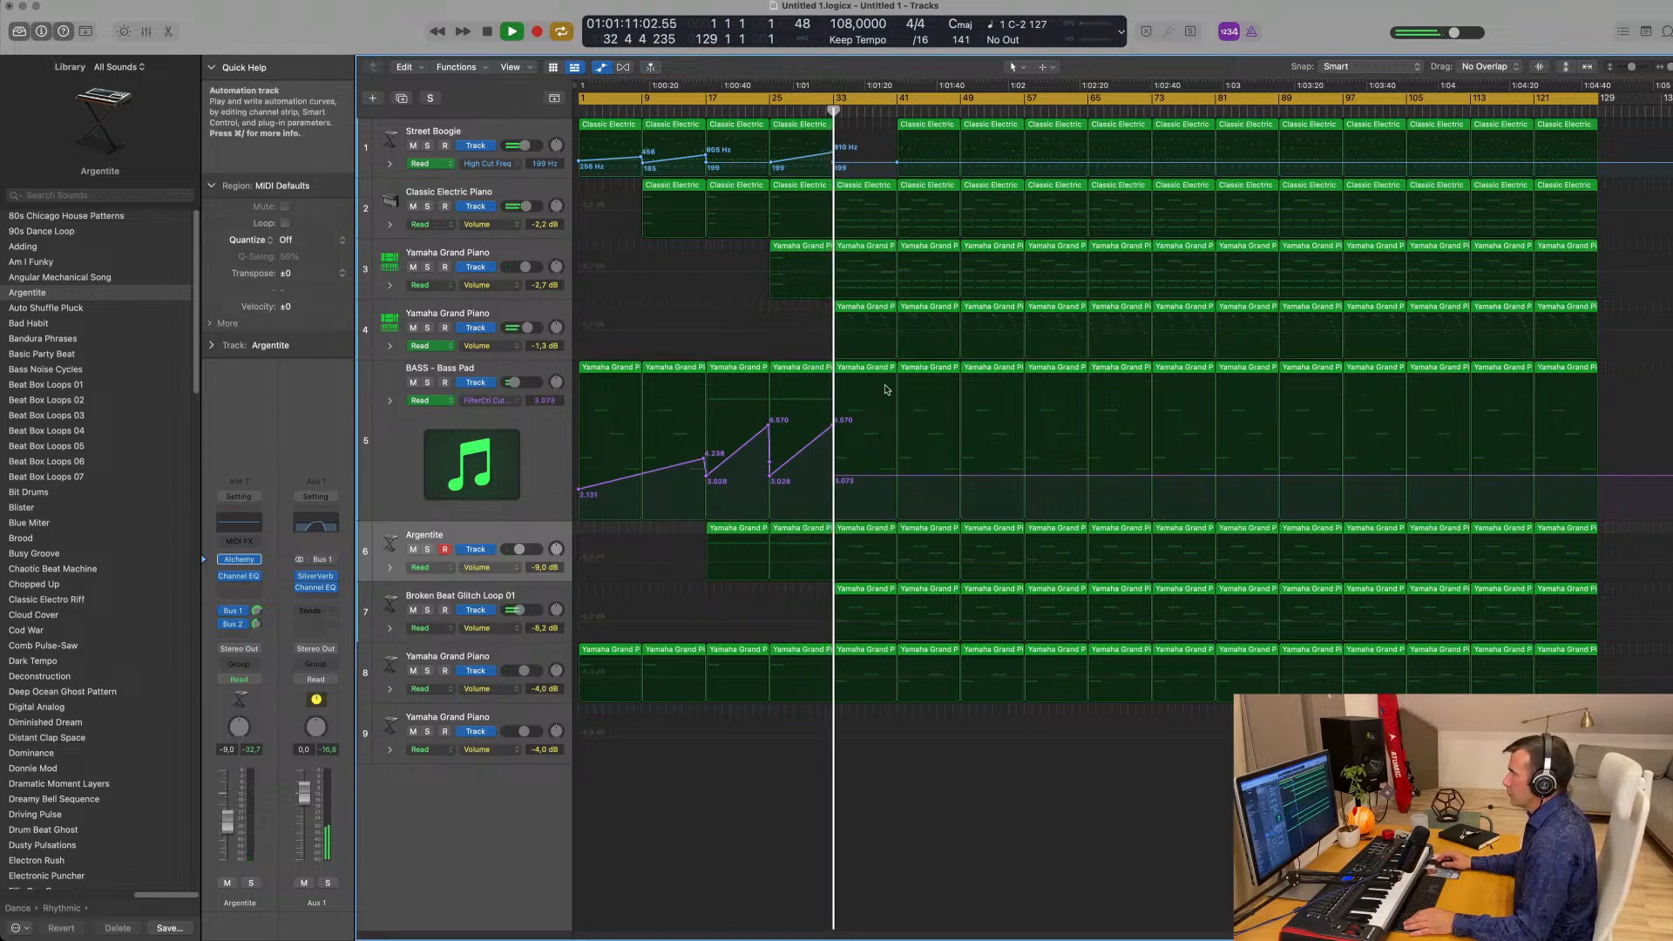
click(865, 590)
key(Delete)
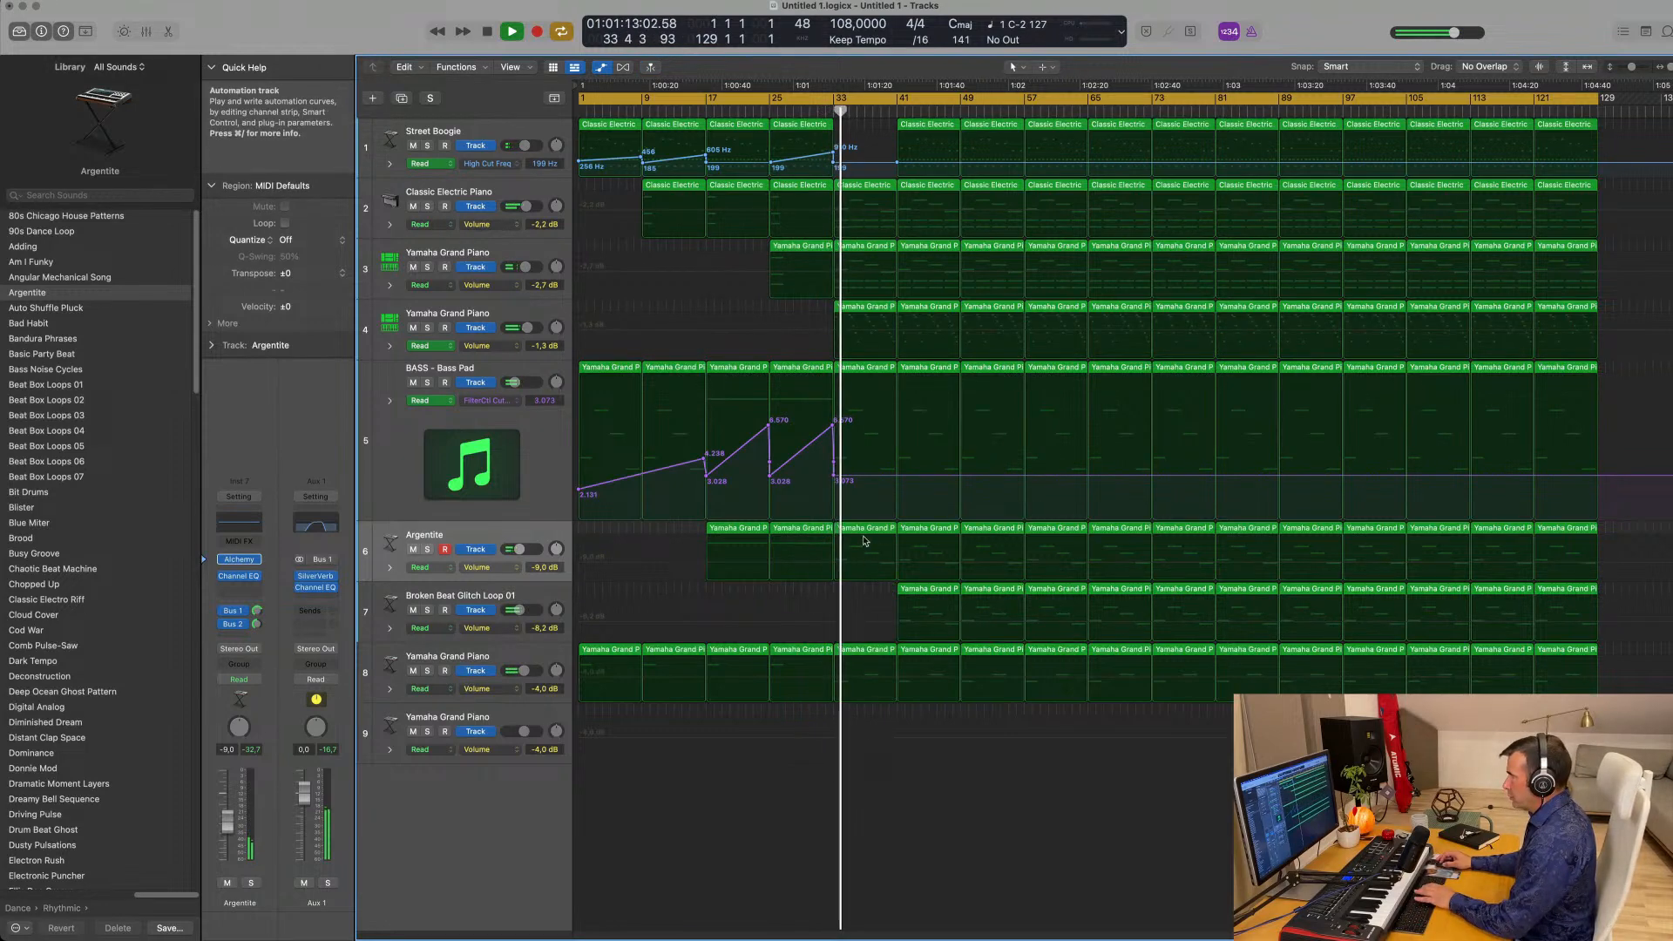
click(864, 541)
key(Delete)
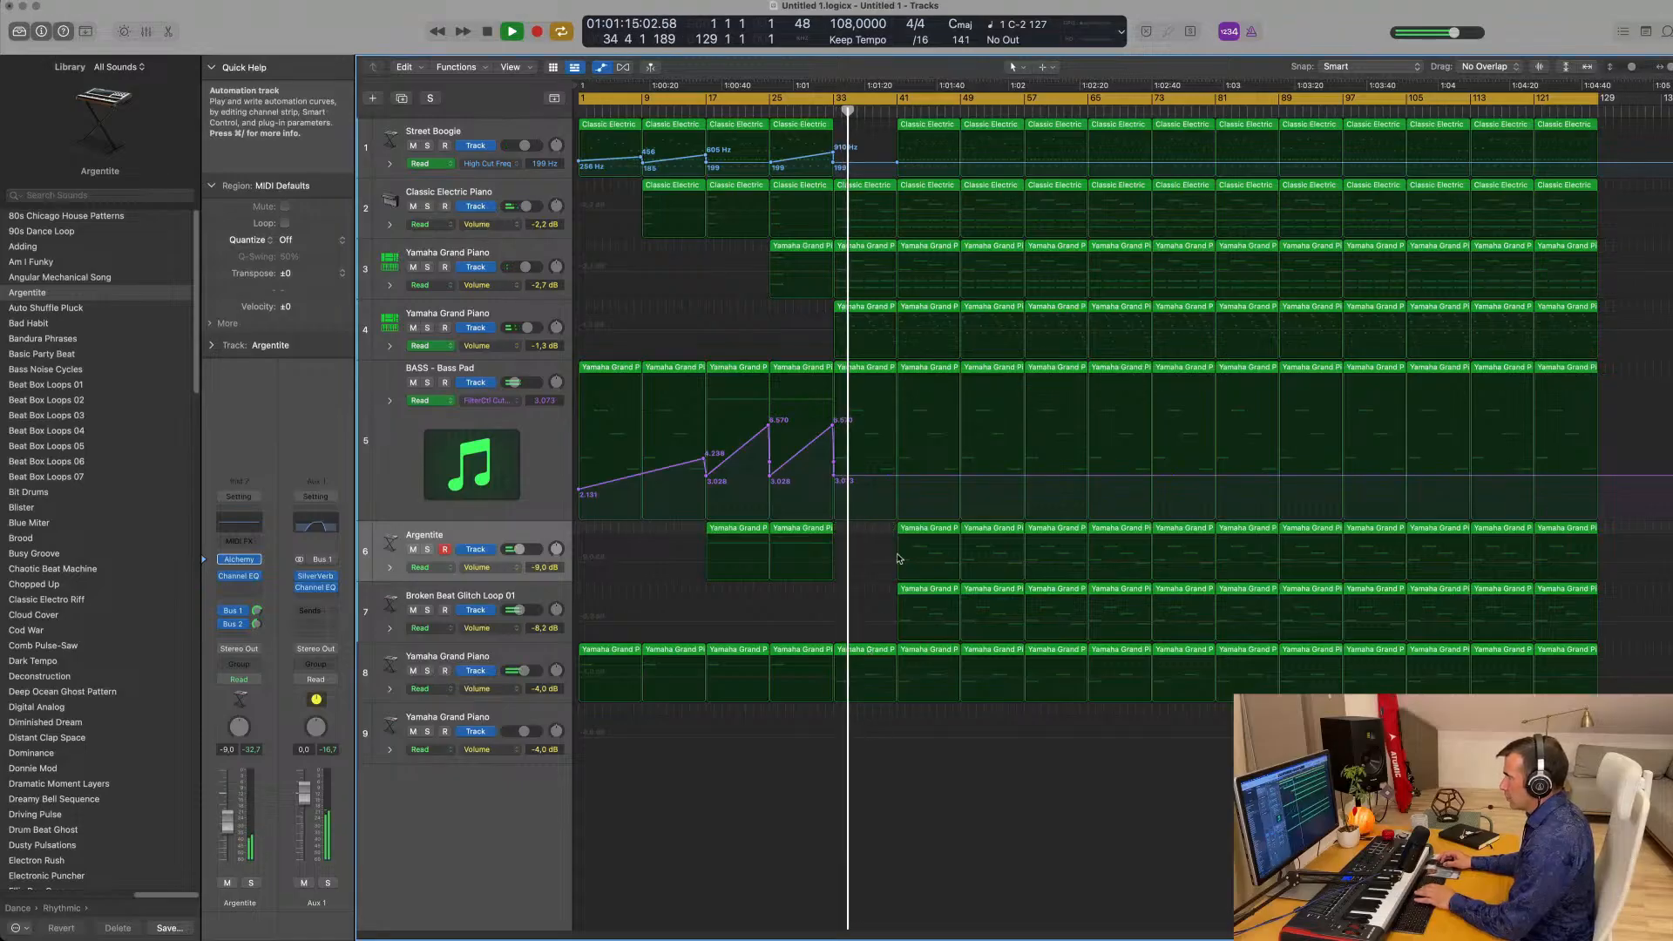
click(863, 654)
key(Delete)
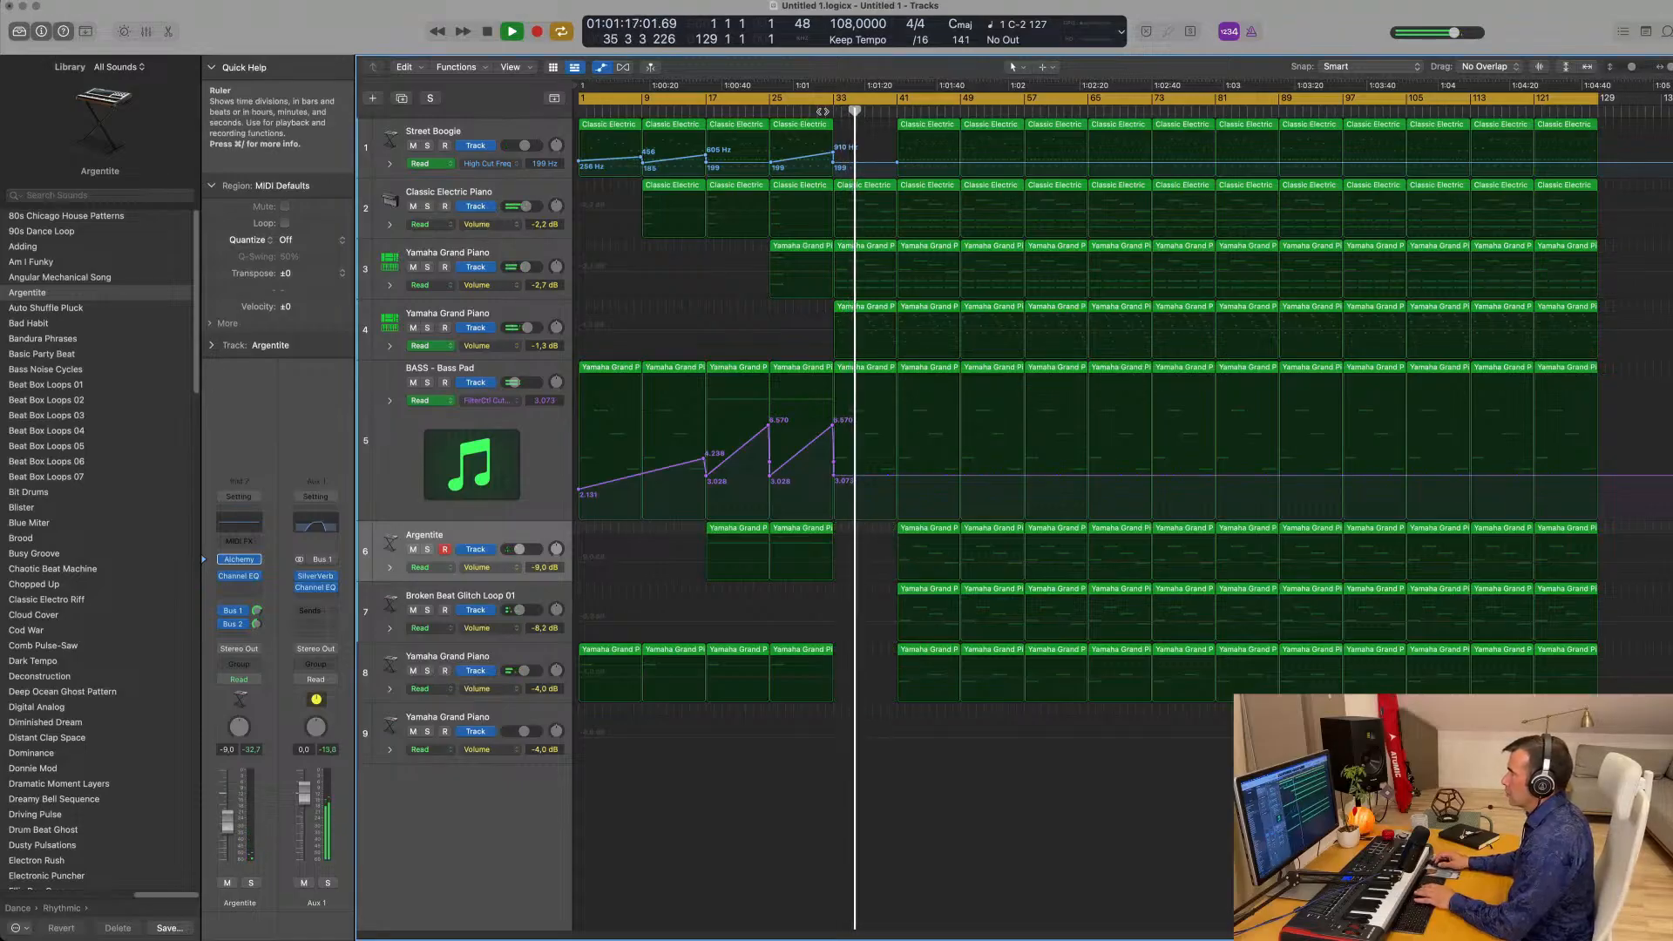
Delete Argentite's bar 41 region and lower the Bass Pad's filter cutoff automation to 0.010 from bar 33.
click(931, 536)
key(Delete)
click(931, 589)
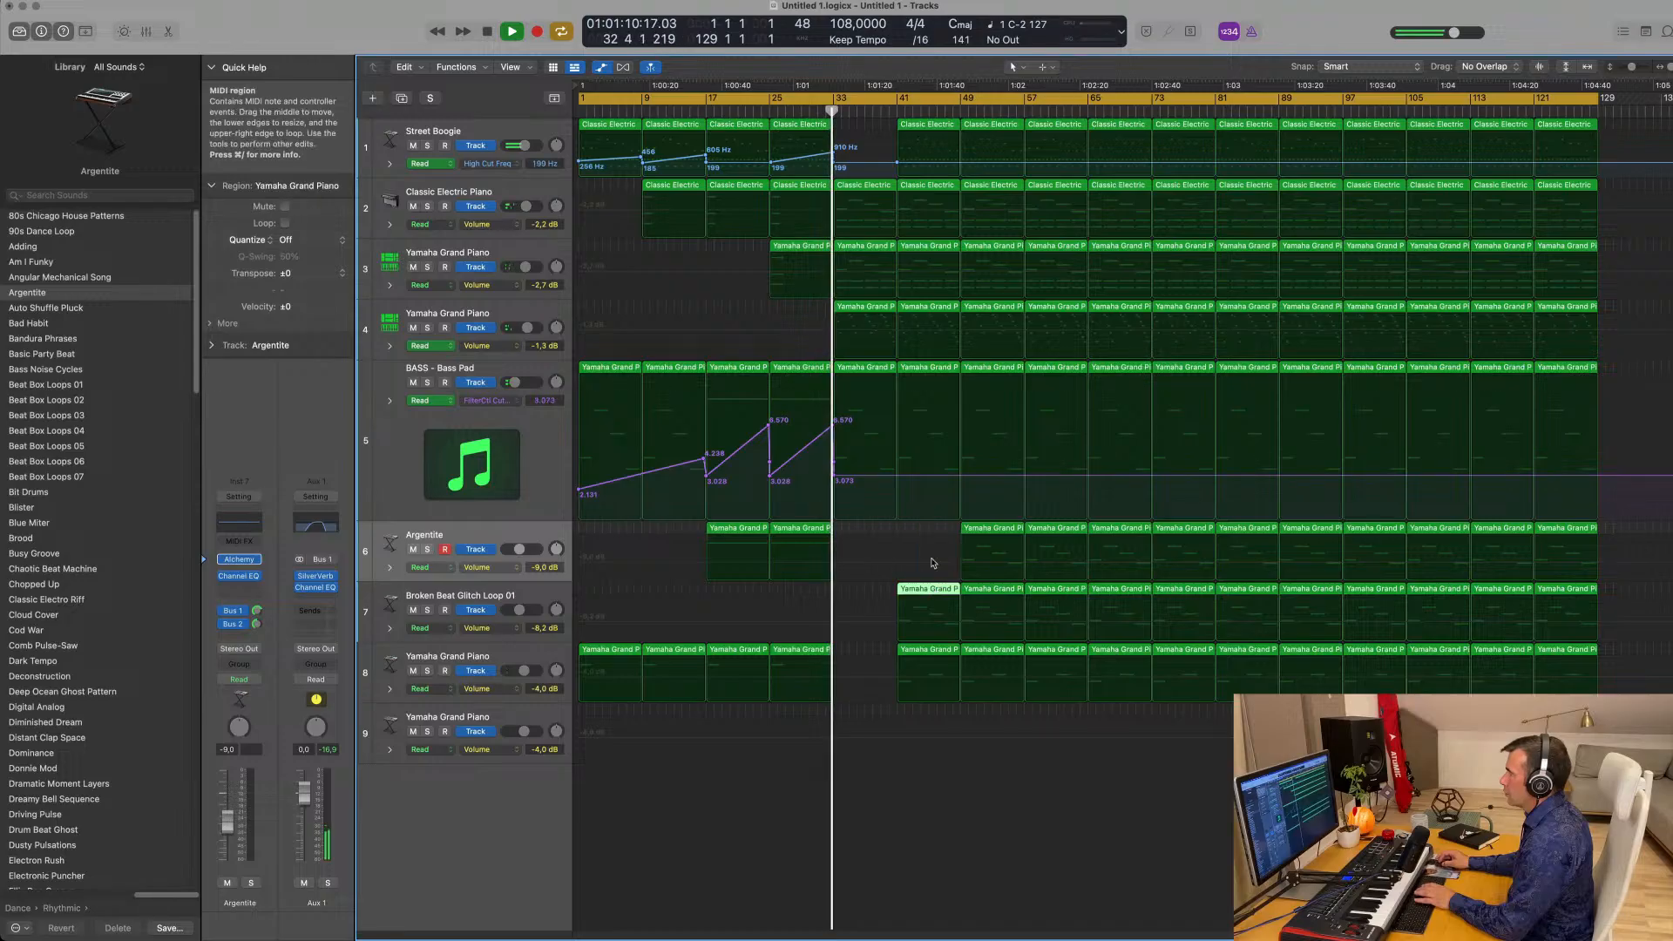
drag(835, 478, 835, 516)
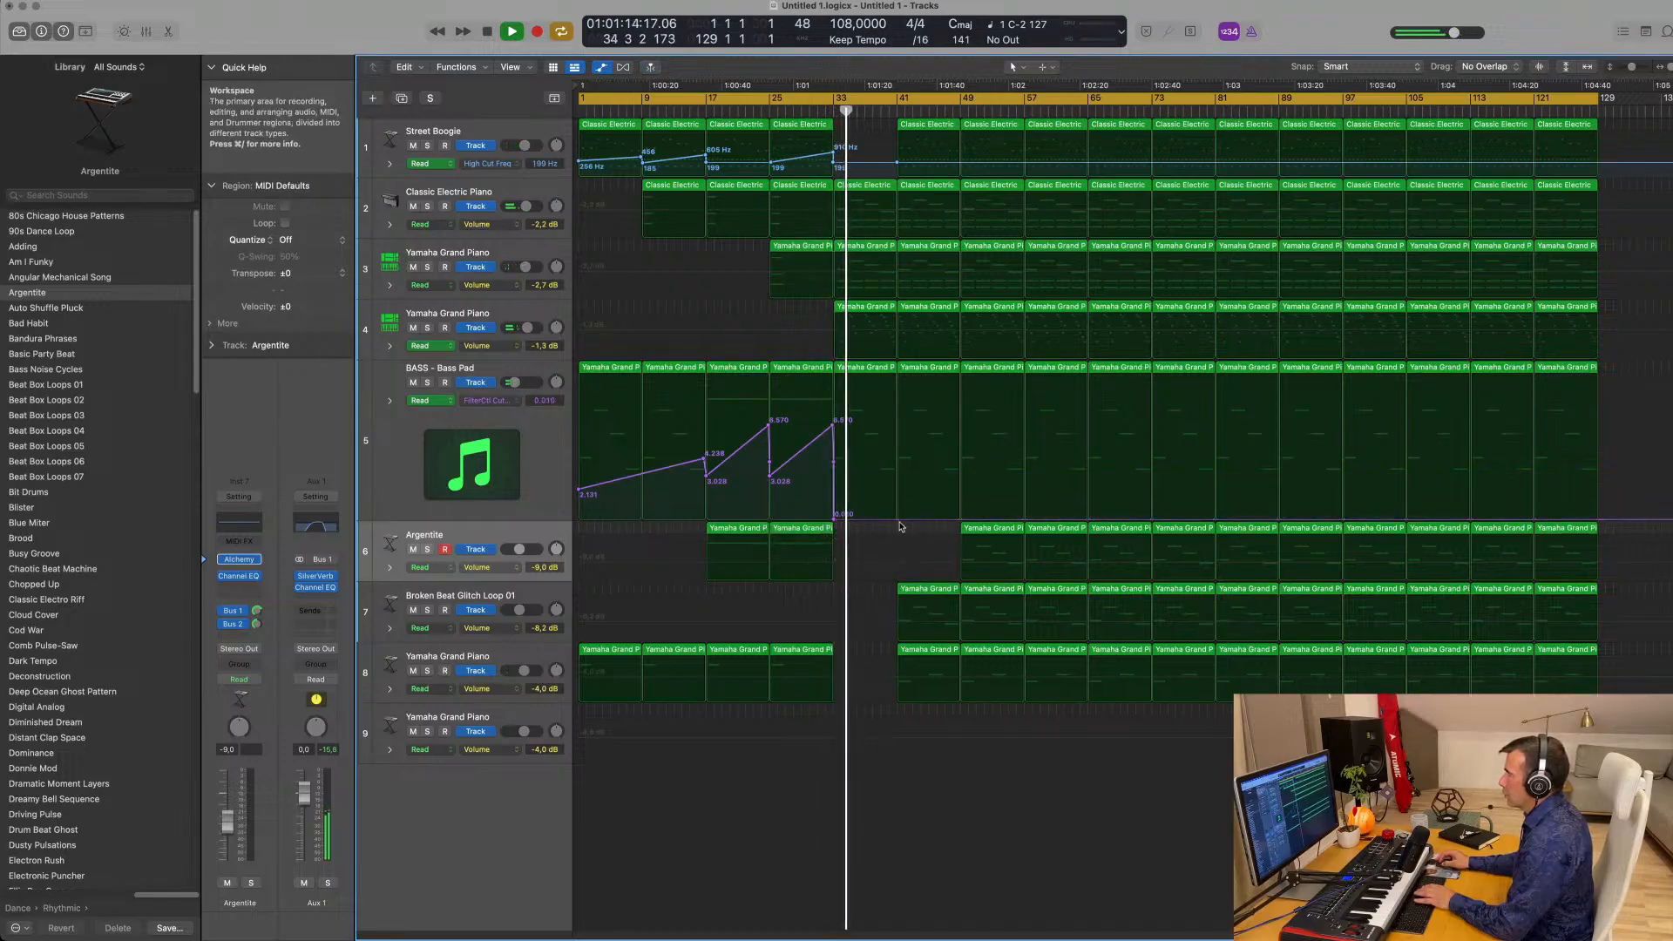
Delete the bar 41 regions of Broken Beat Glitch Loop 01 and track 8, and replay from about bar 32.
click(915, 587)
key(Delete)
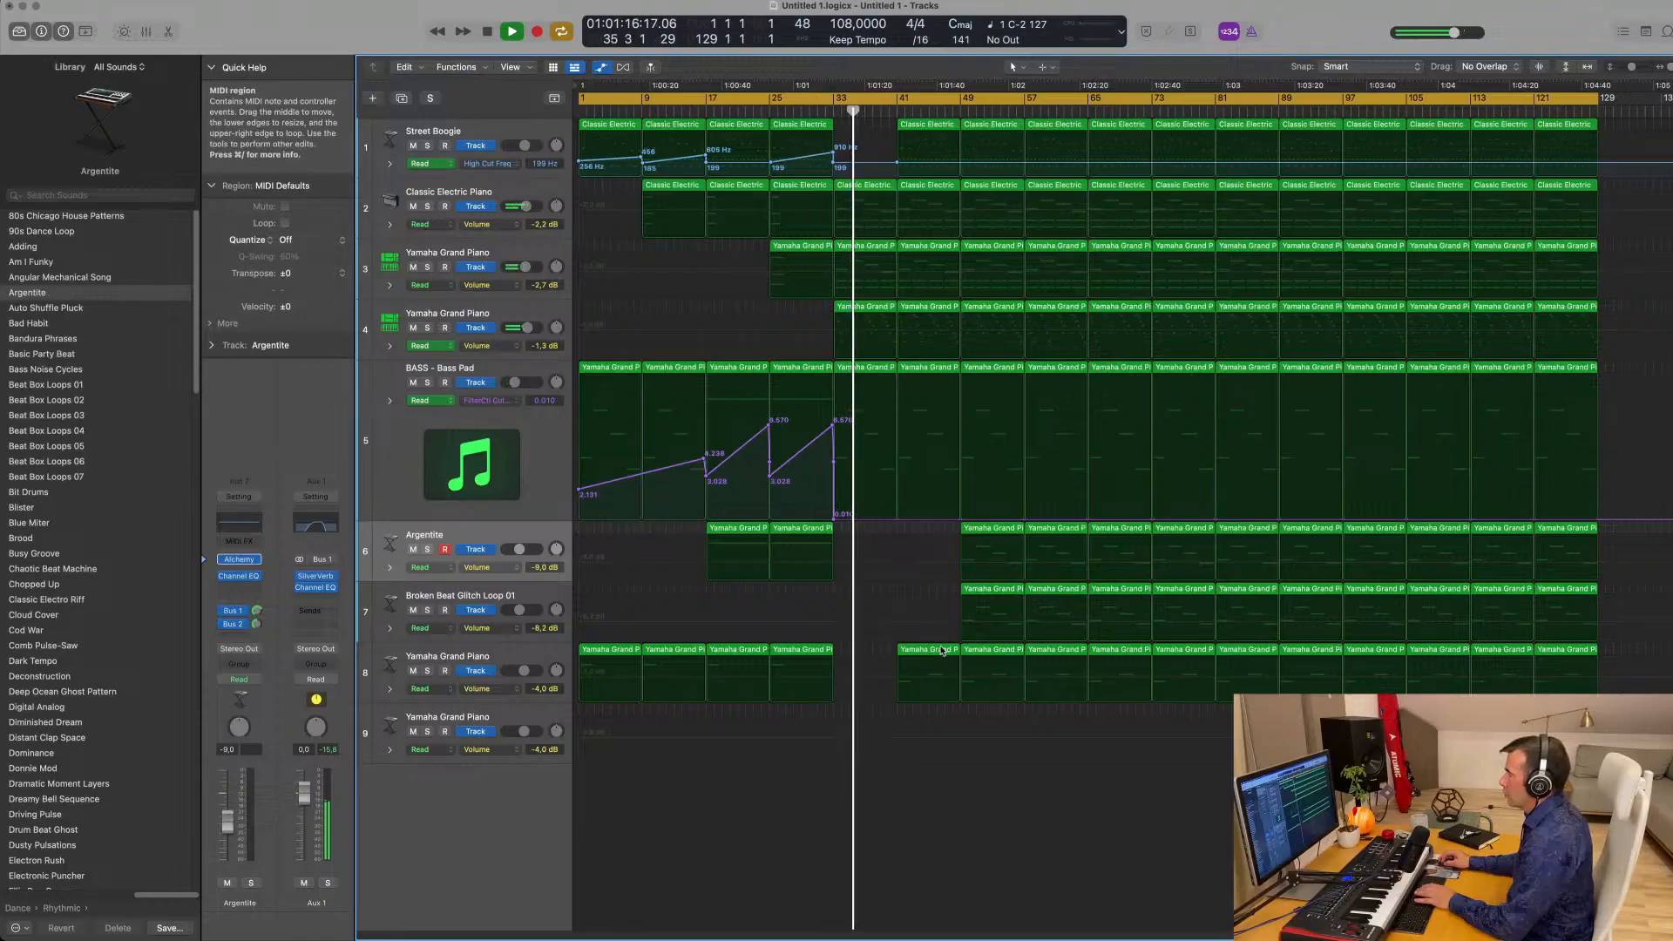
click(924, 652)
key(Delete)
click(825, 109)
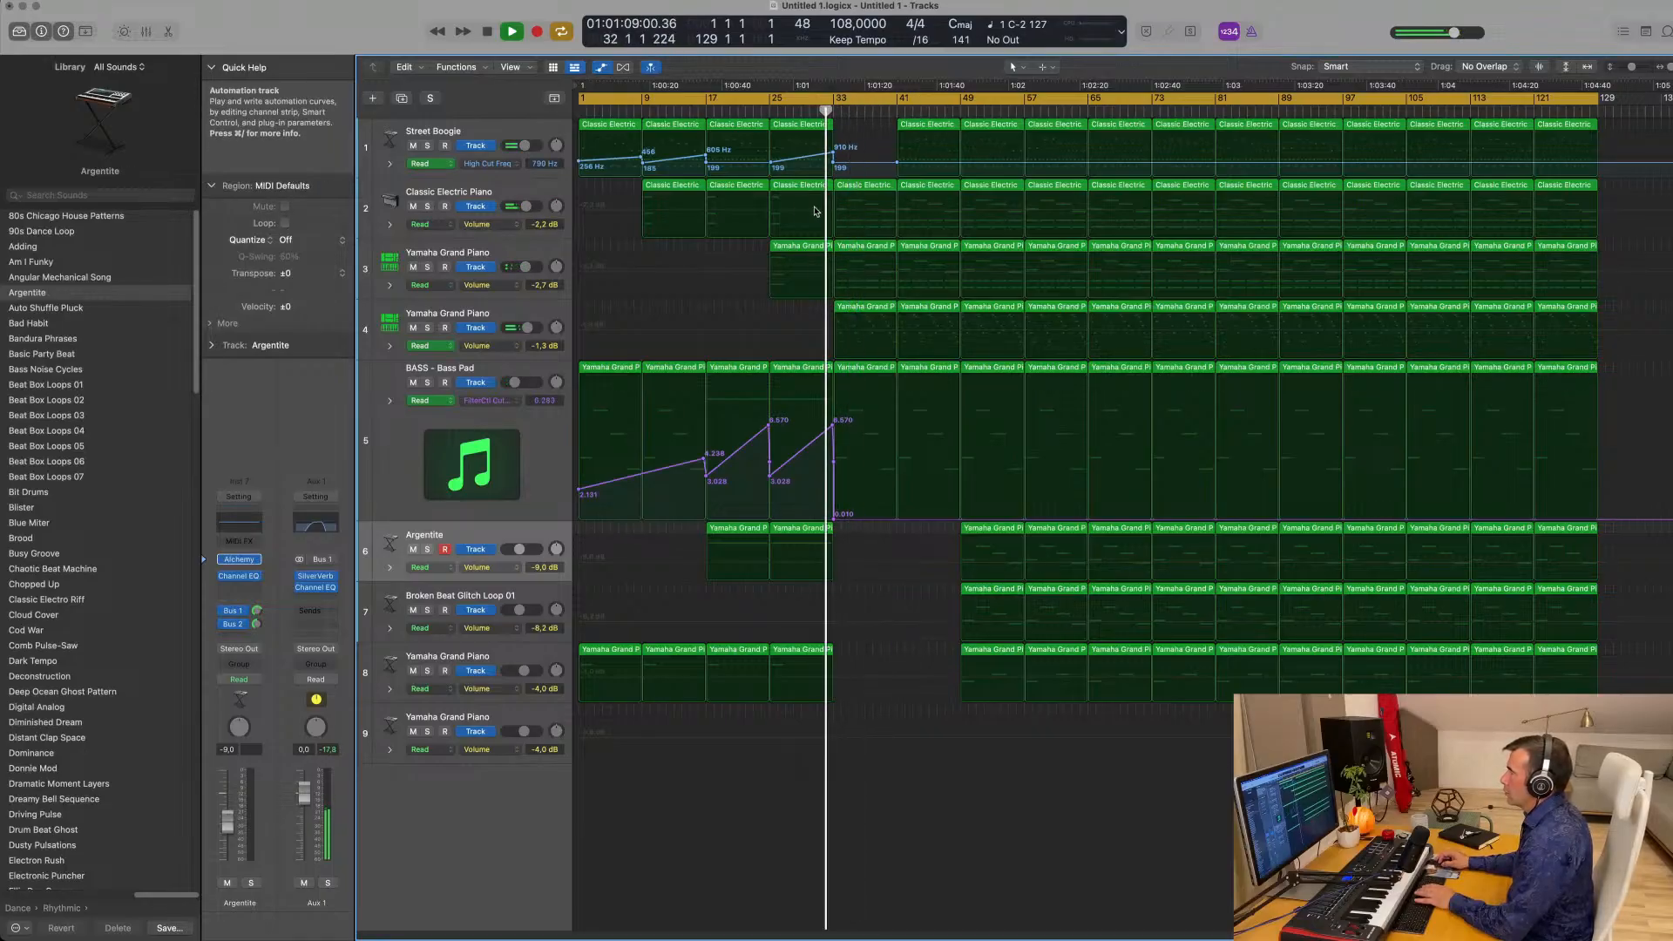
Delete the Yamaha Grand Piano regions on track 3 at bars 33 and 41.
click(869, 248)
key(Delete)
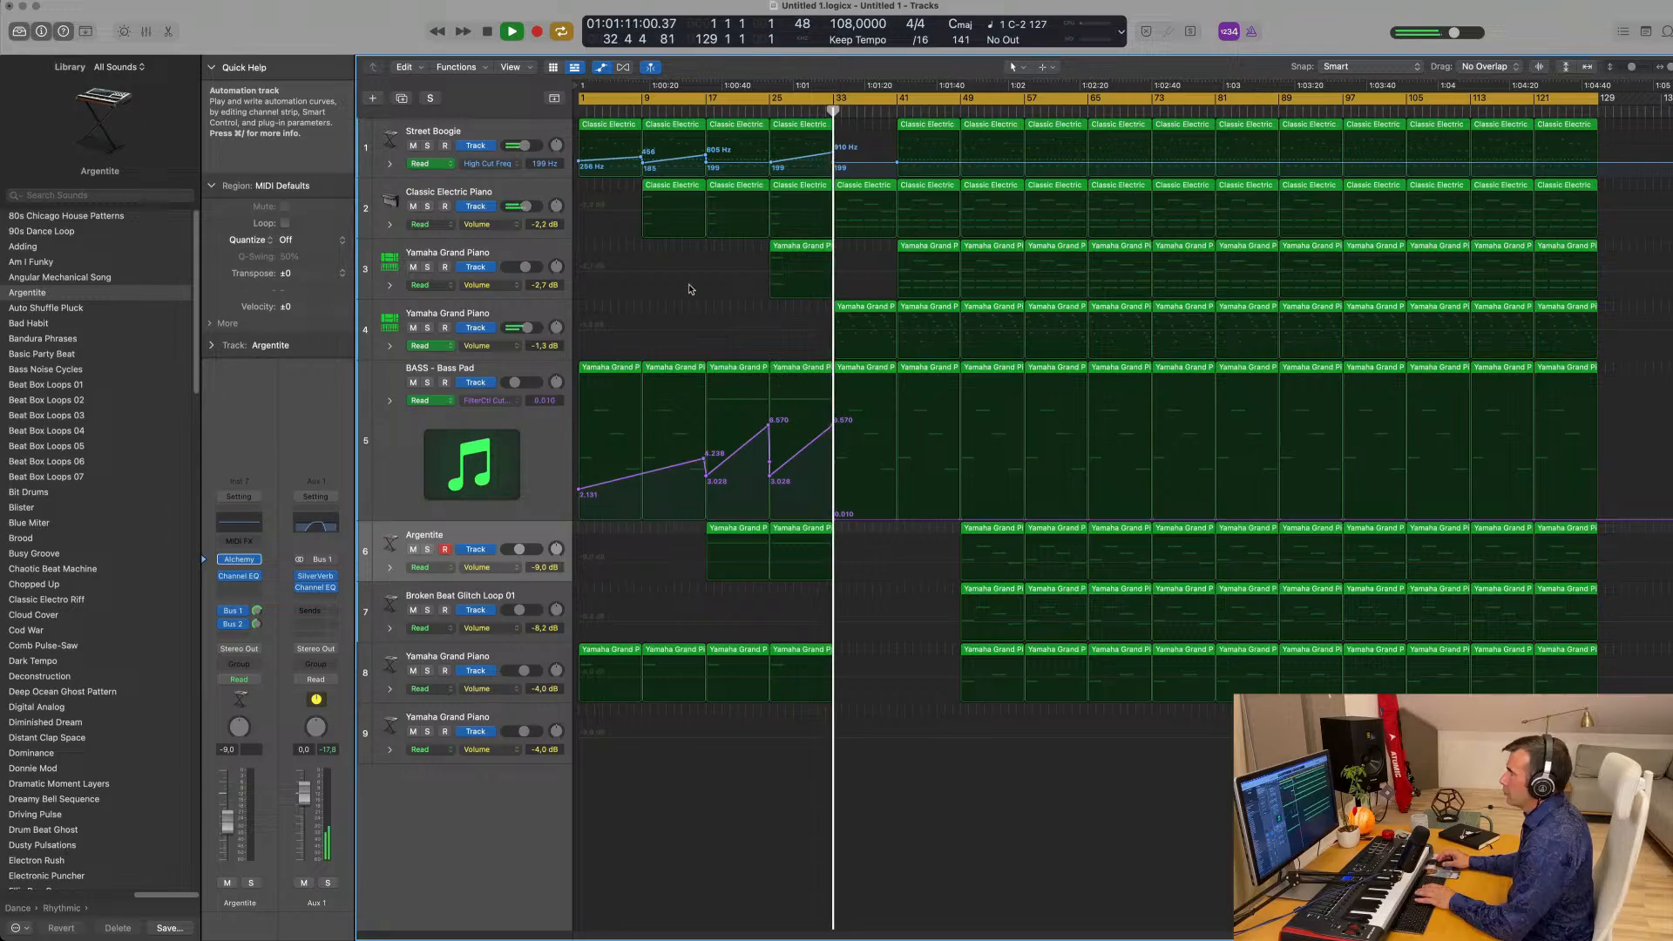
click(542, 314)
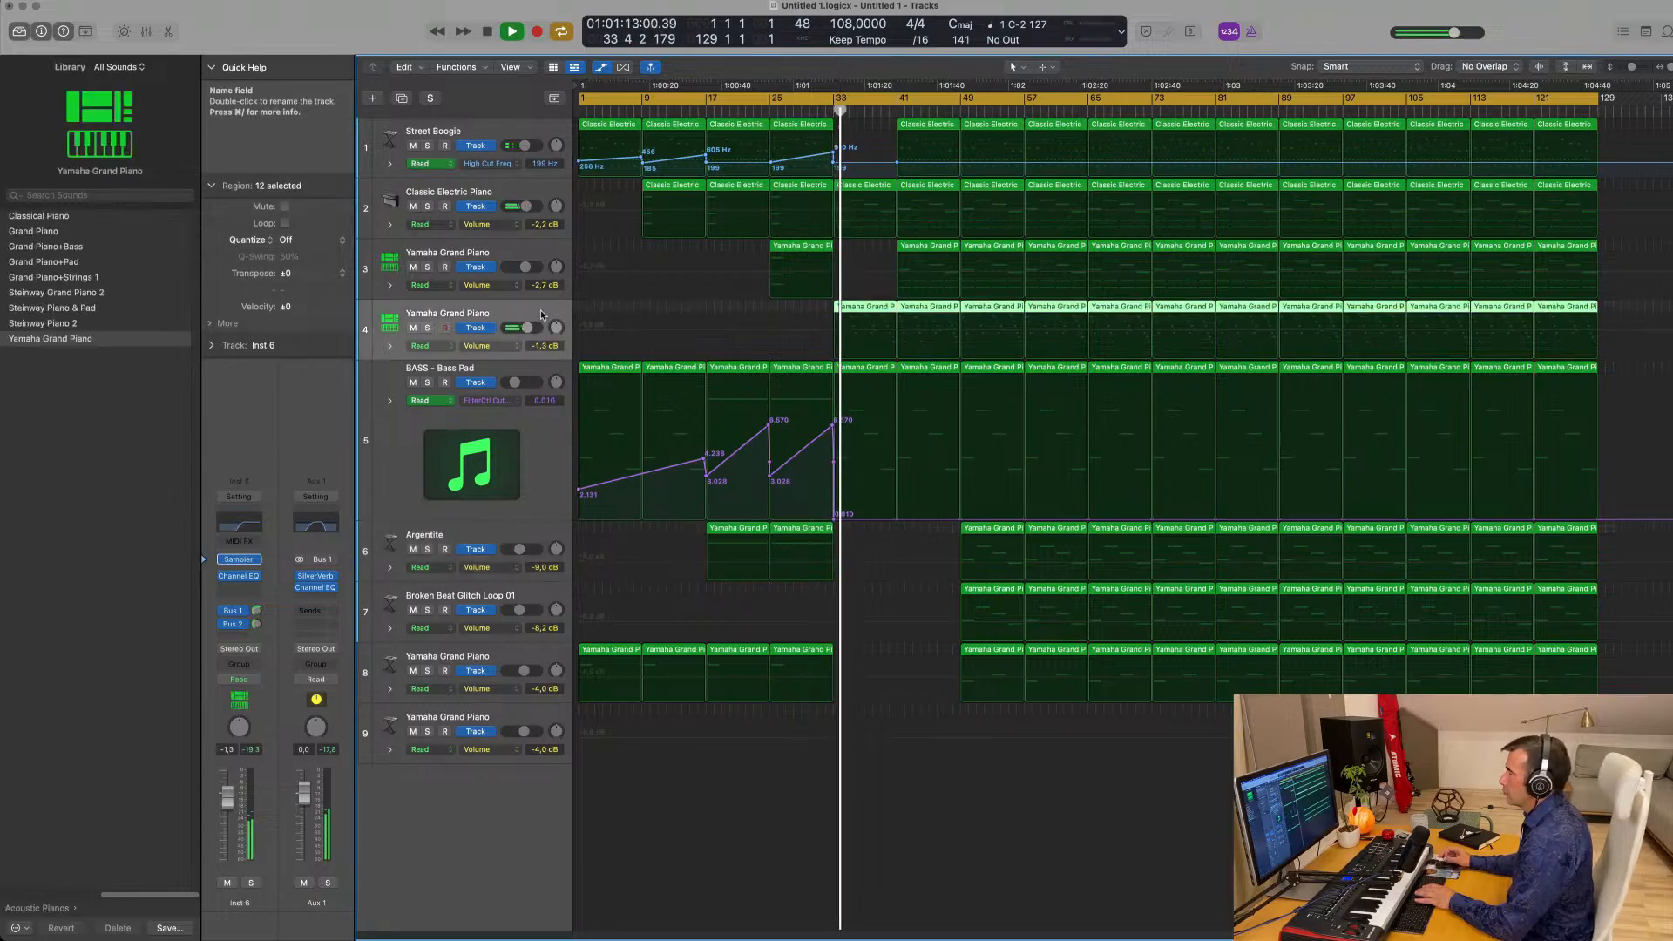
click(919, 773)
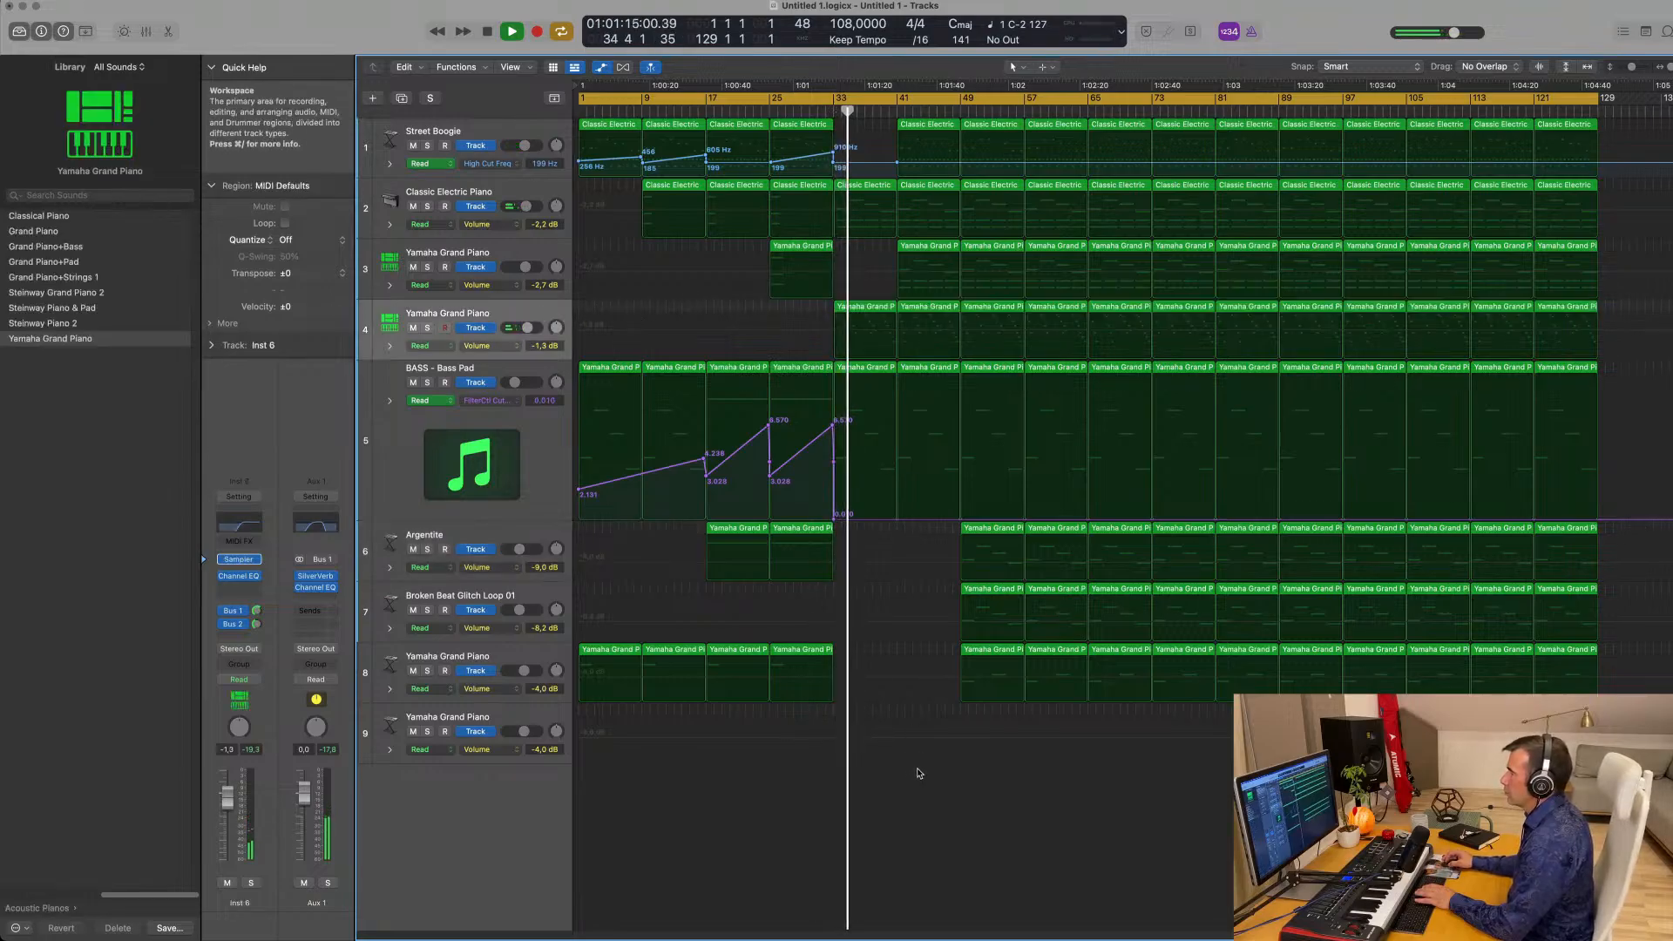
key(Delete)
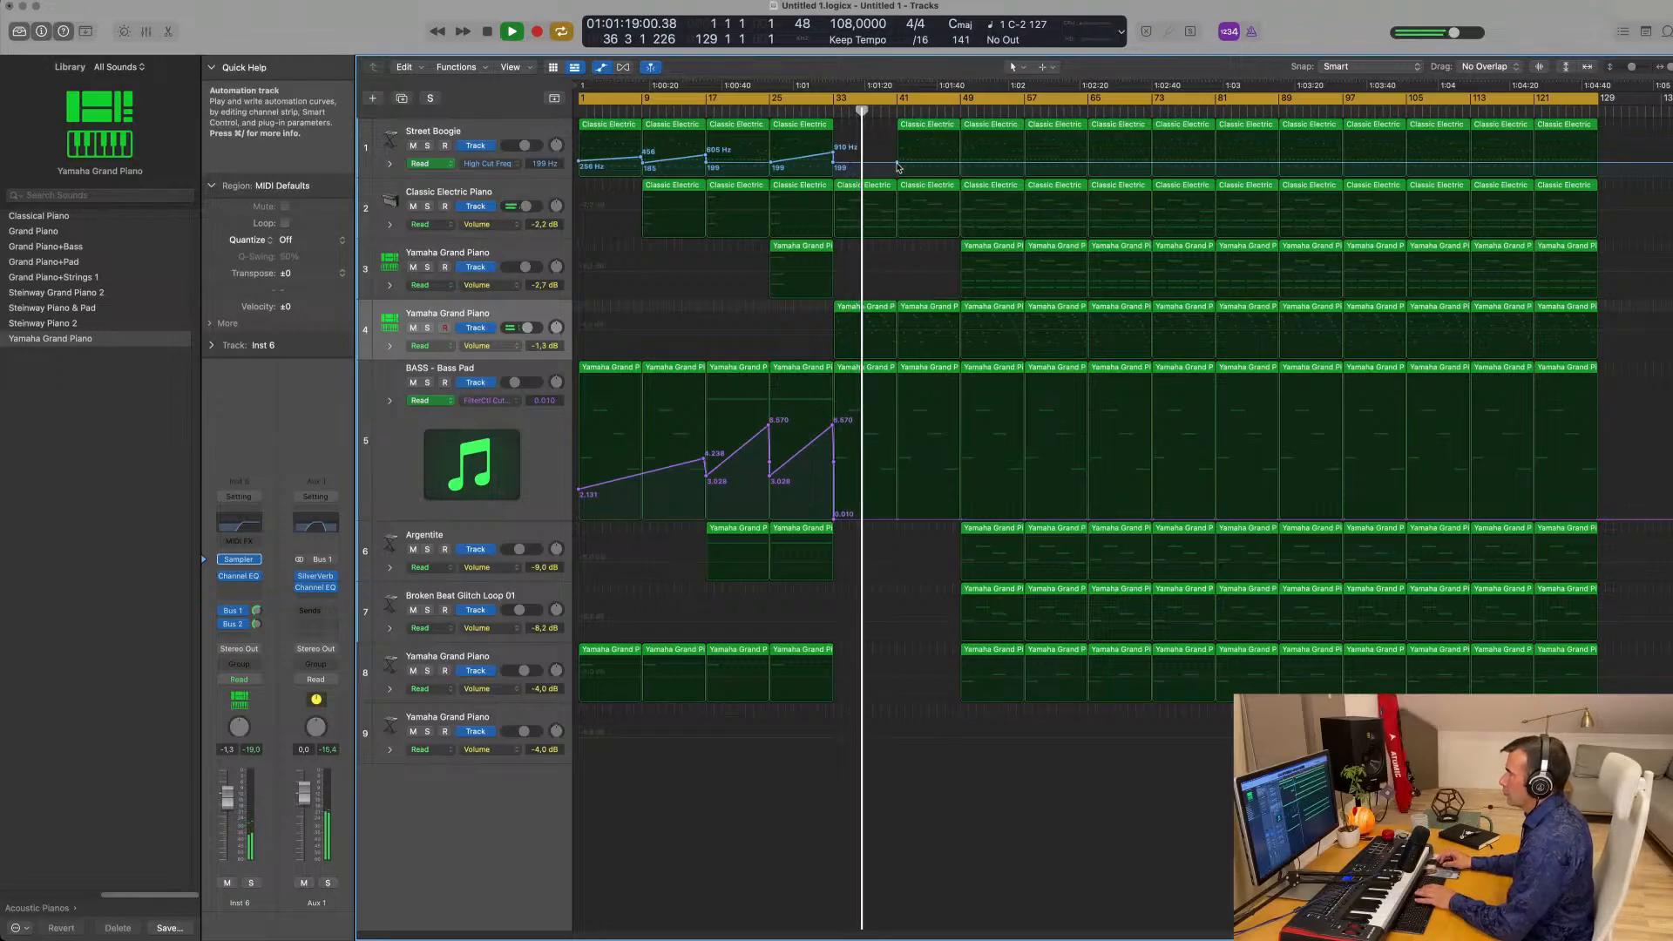
Ramp Street Boogie's High Cut Frequency automation from bar 41 up to 1700 Hz at bar 49.
drag(897, 162, 960, 148)
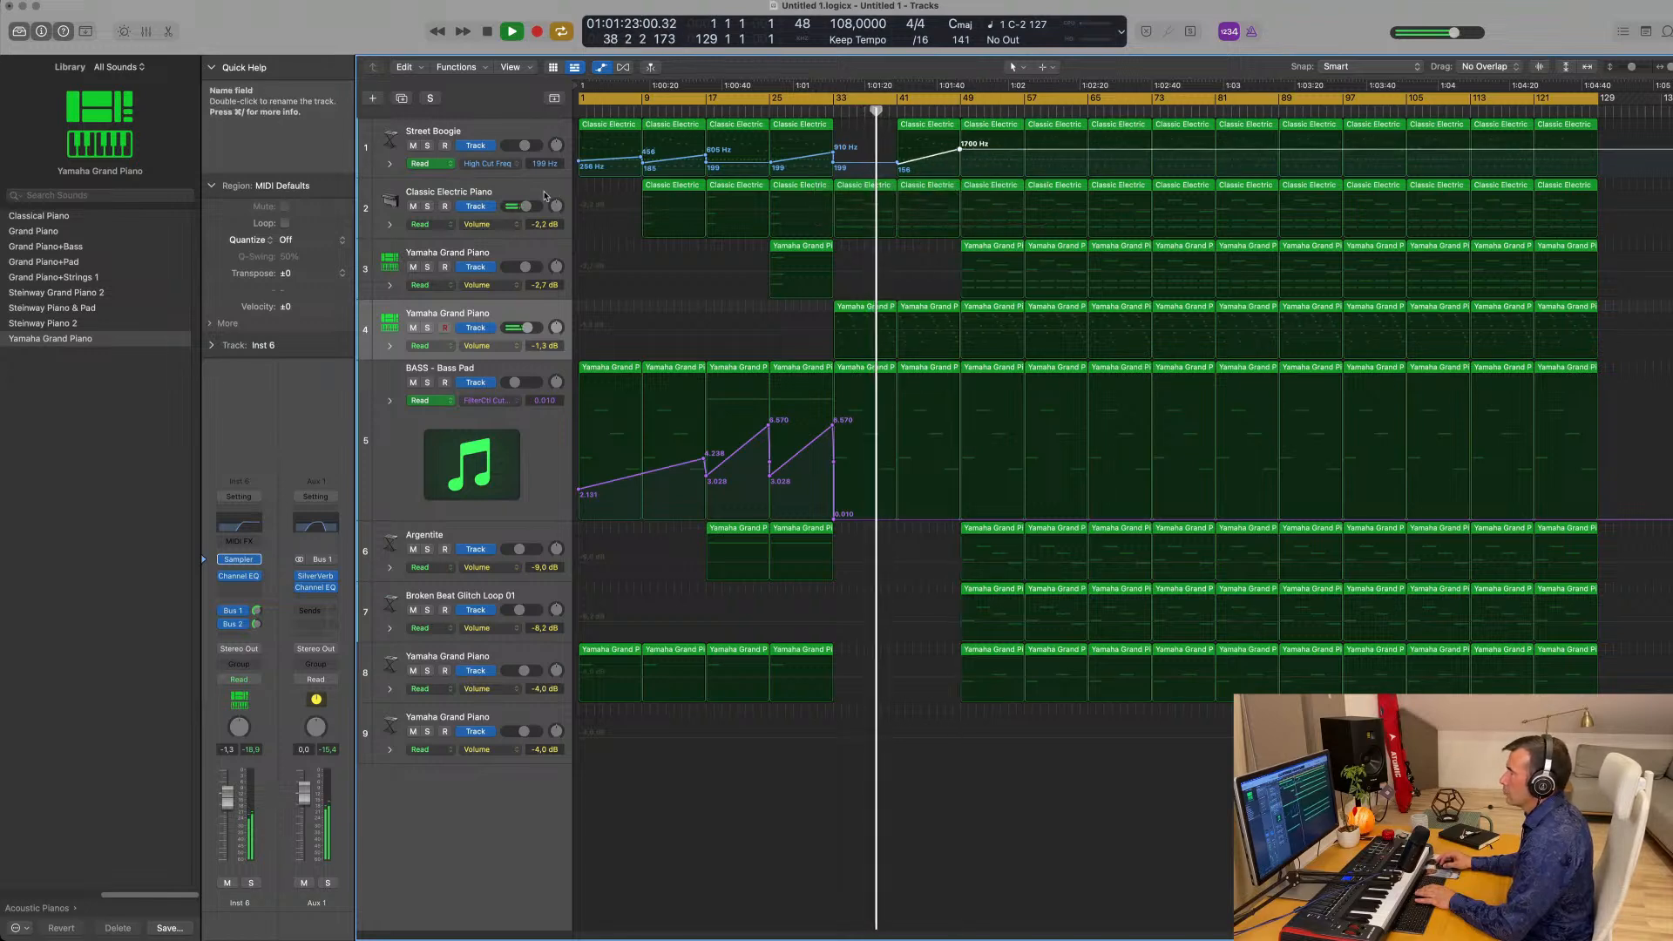
Automate Classic Electric Piano's volume to drop to -15.6 dB at bar 33, rise to -2.2 dB at bar 49, and dip to -11.3 dB at bar 41.
click(534, 193)
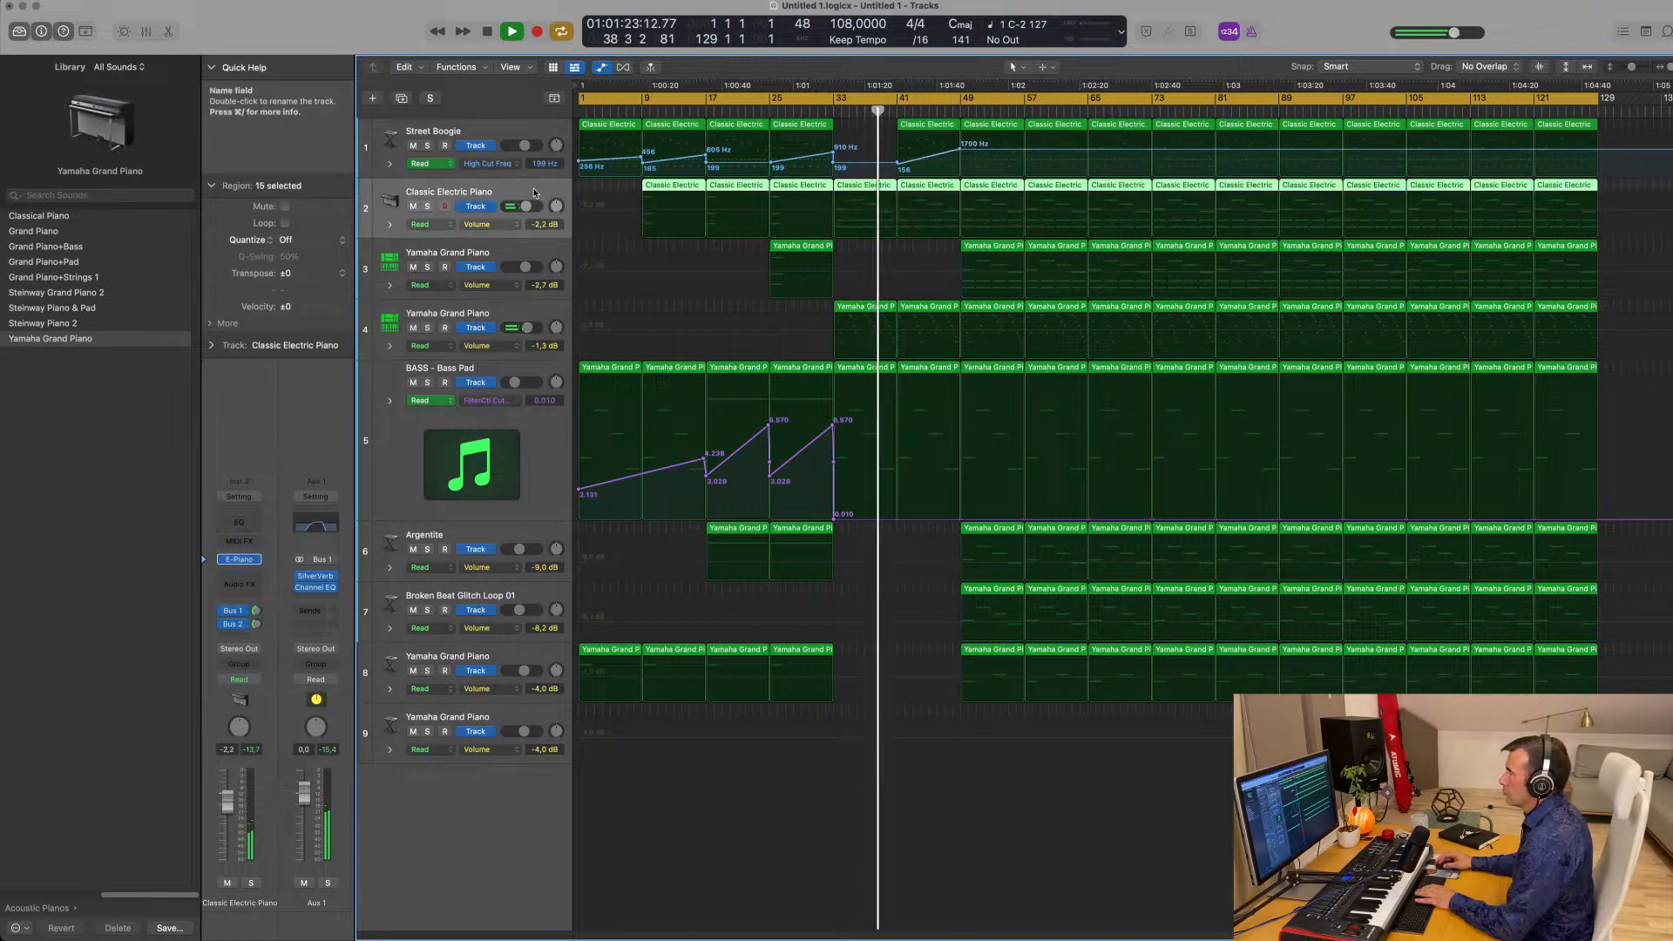
click(825, 216)
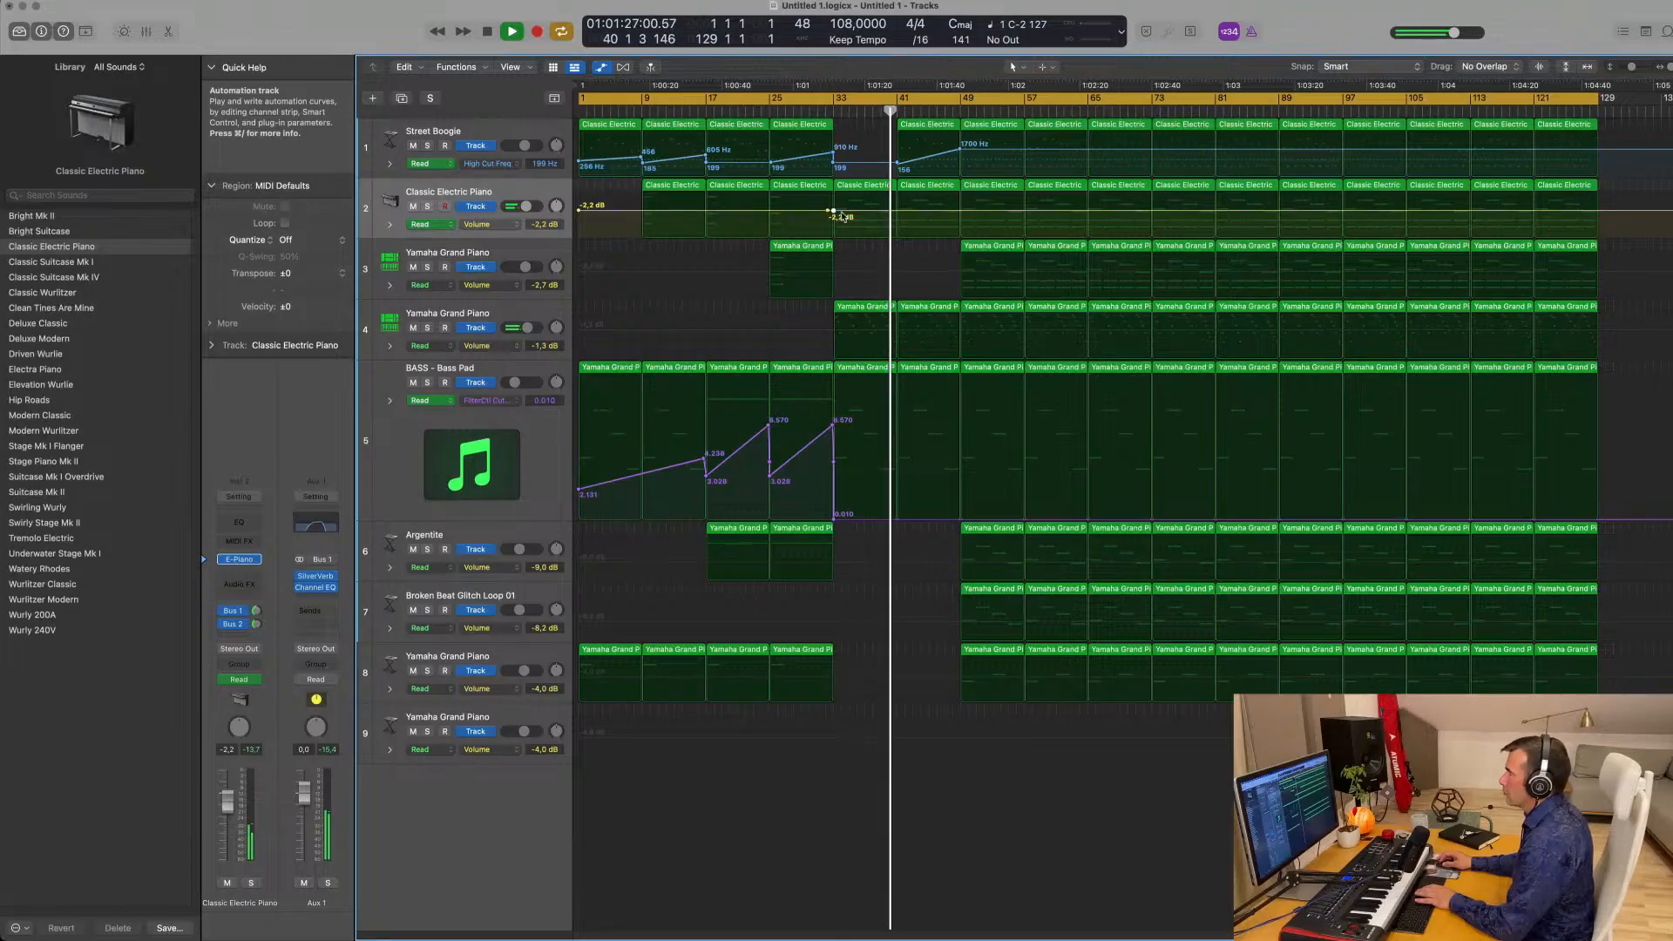
click(958, 212)
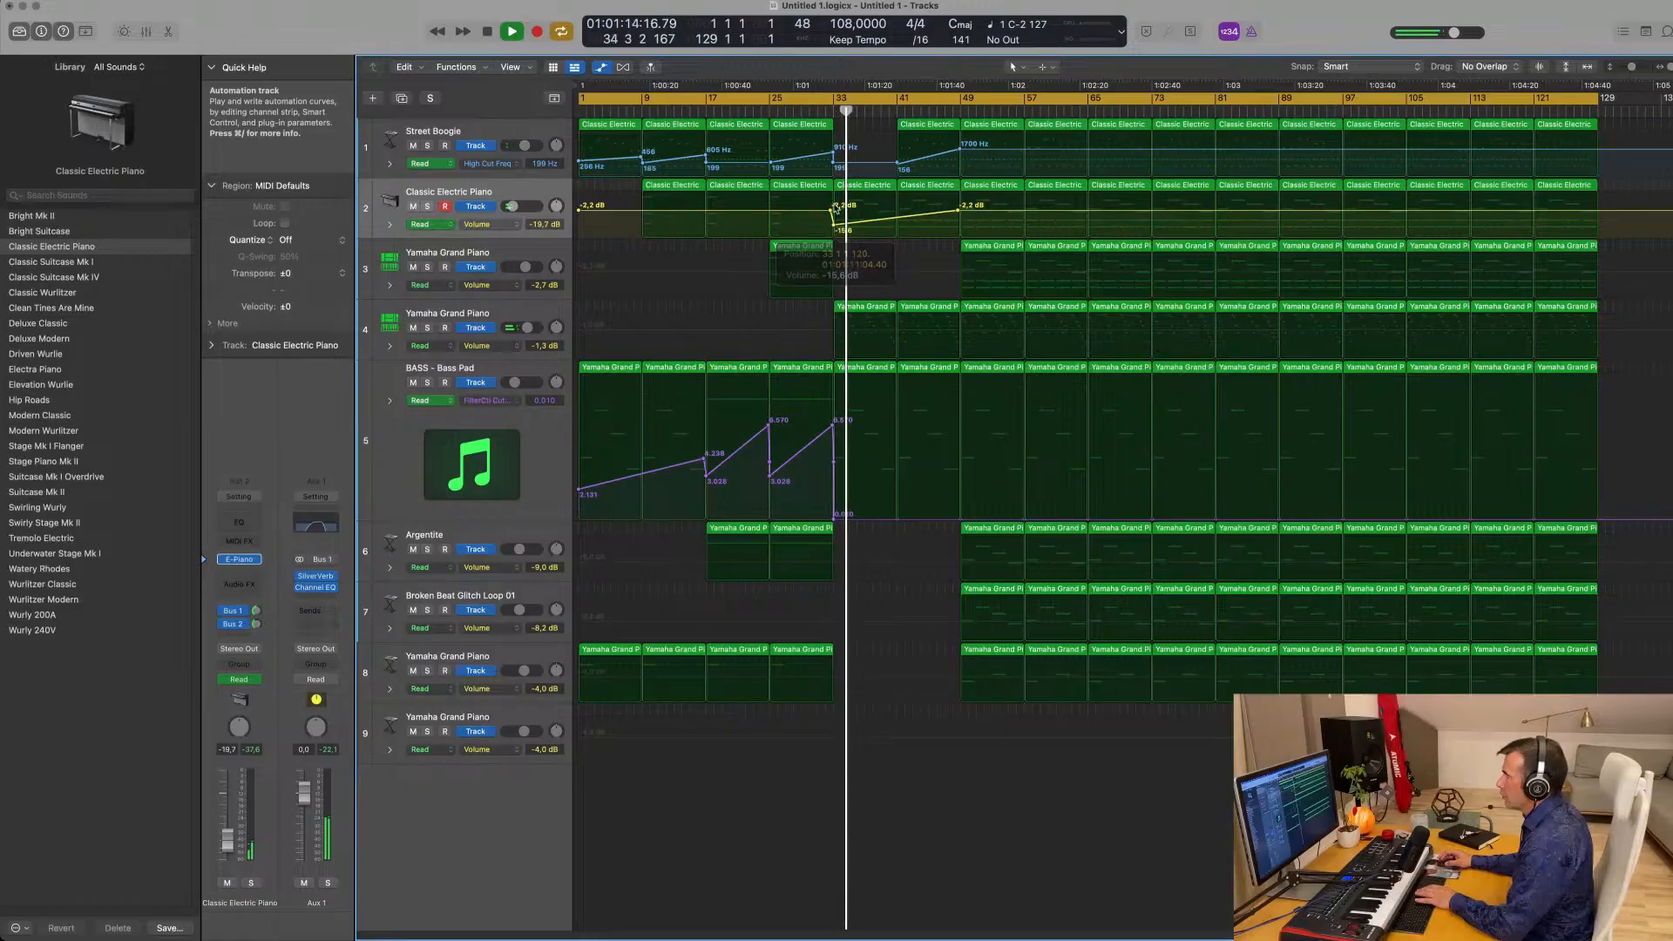
click(818, 111)
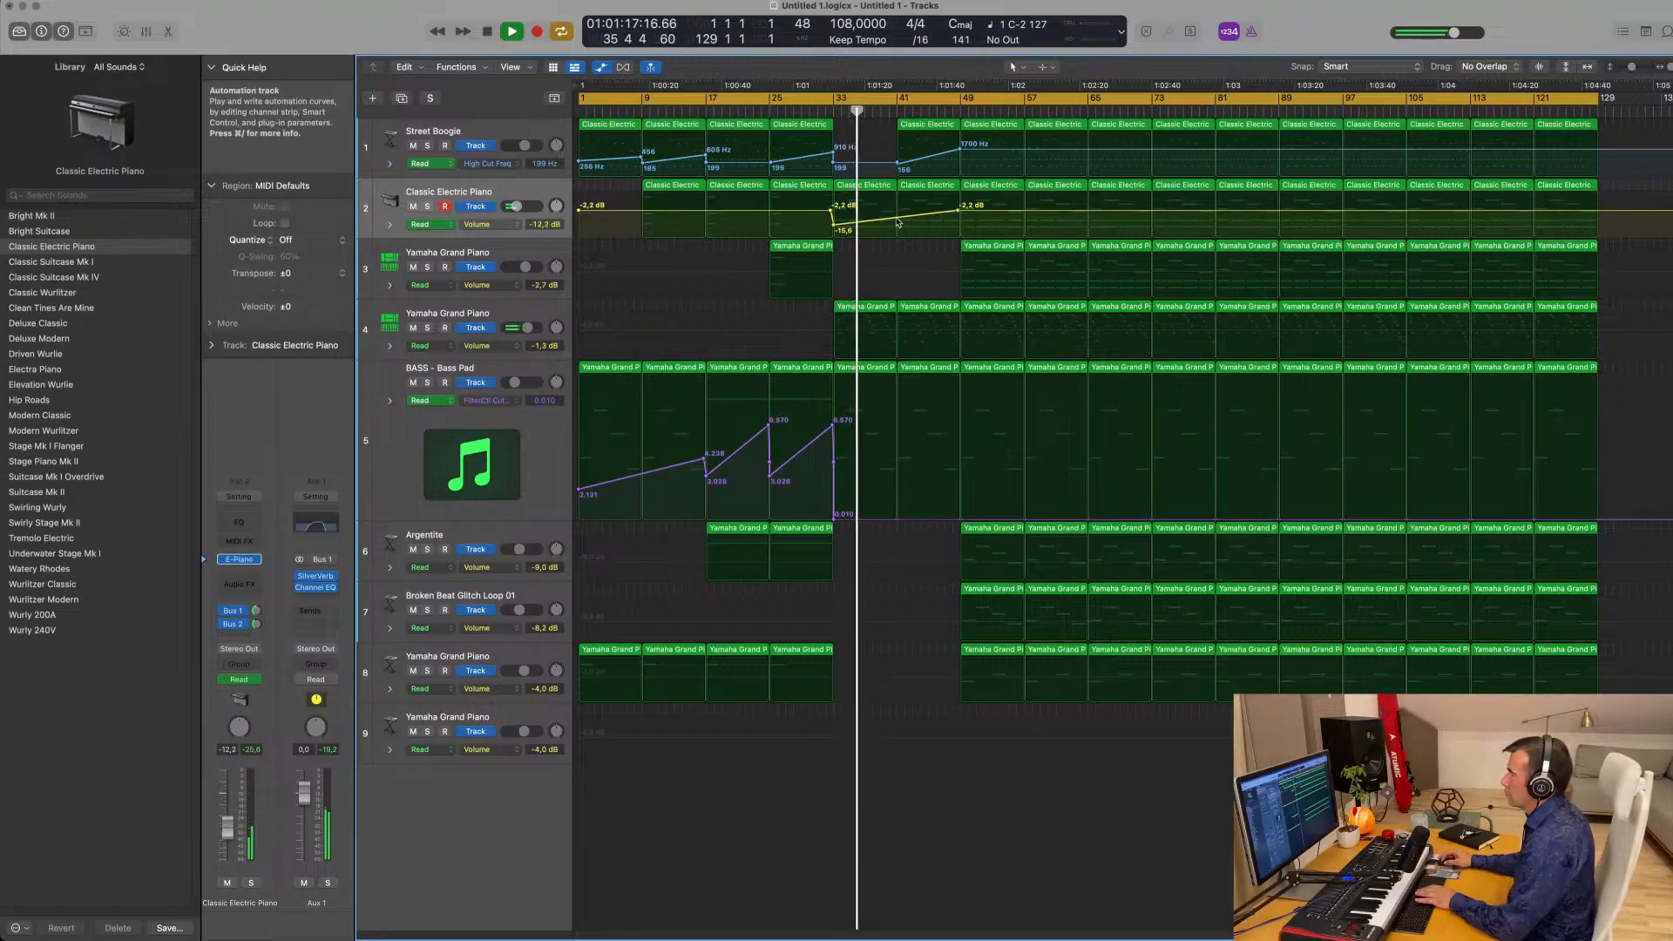
drag(899, 217, 899, 222)
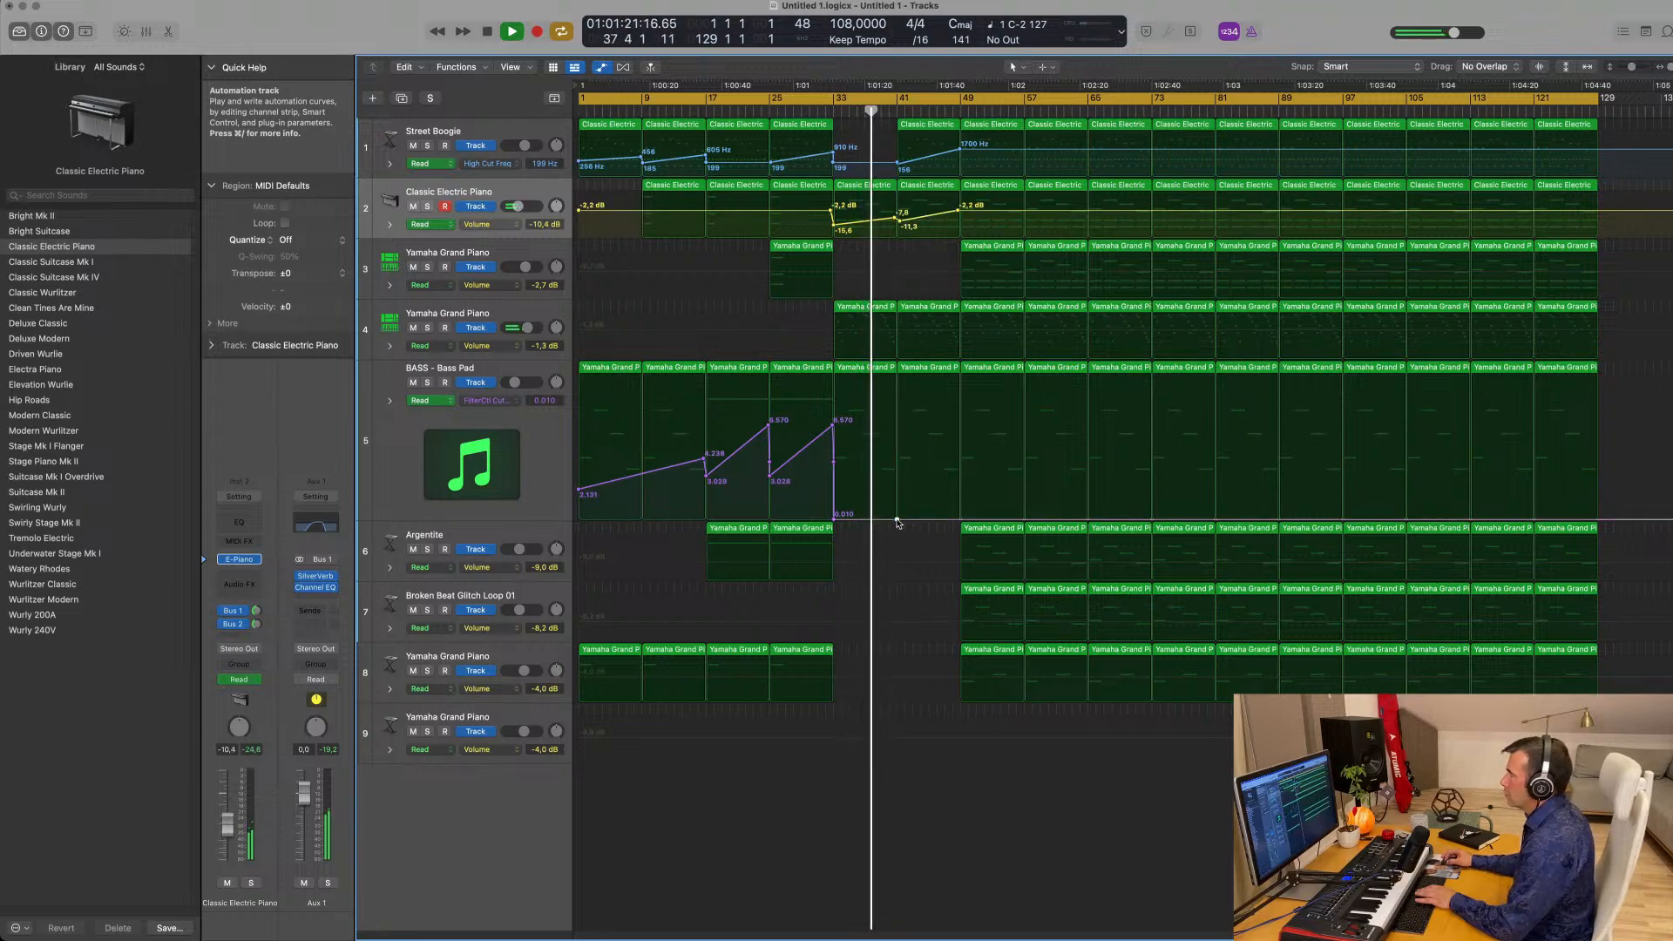
Ramp the Bass Pad's filter cutoff automation up from bar 33 through bar 41 to 5.954 at bar 49.
drag(898, 520, 959, 429)
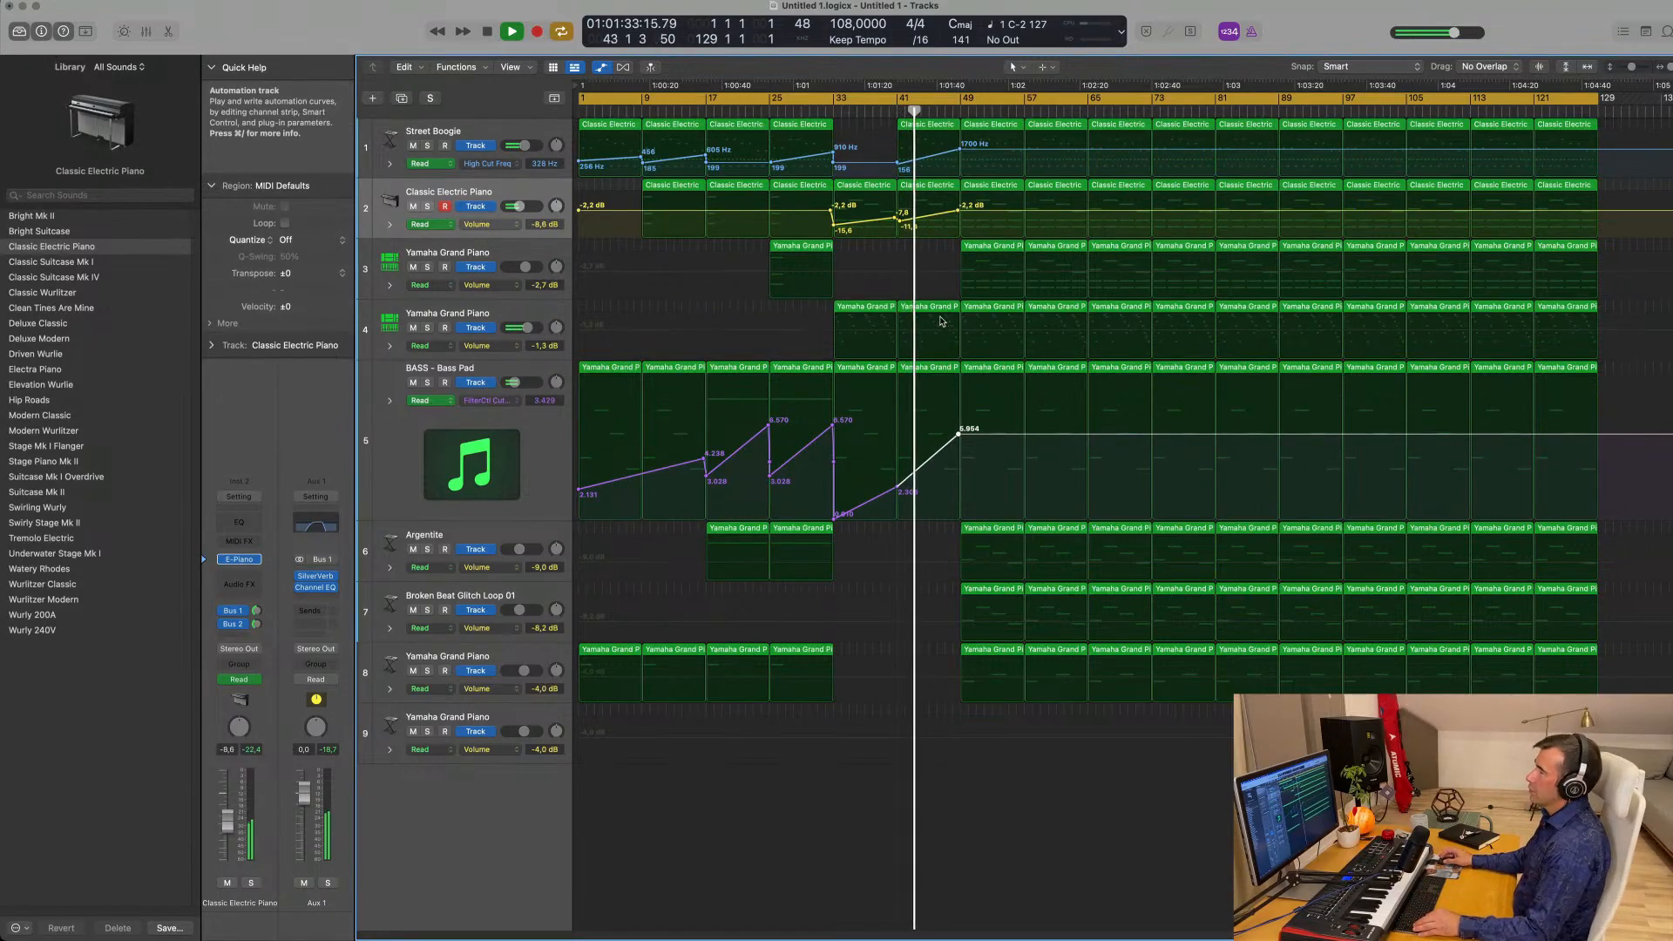
At bar 49, drop Street Boogie's High Cut Frequency automation to 258 Hz and the Bass Pad's filter cutoff to about 2.98.
drag(961, 153, 963, 163)
click(959, 151)
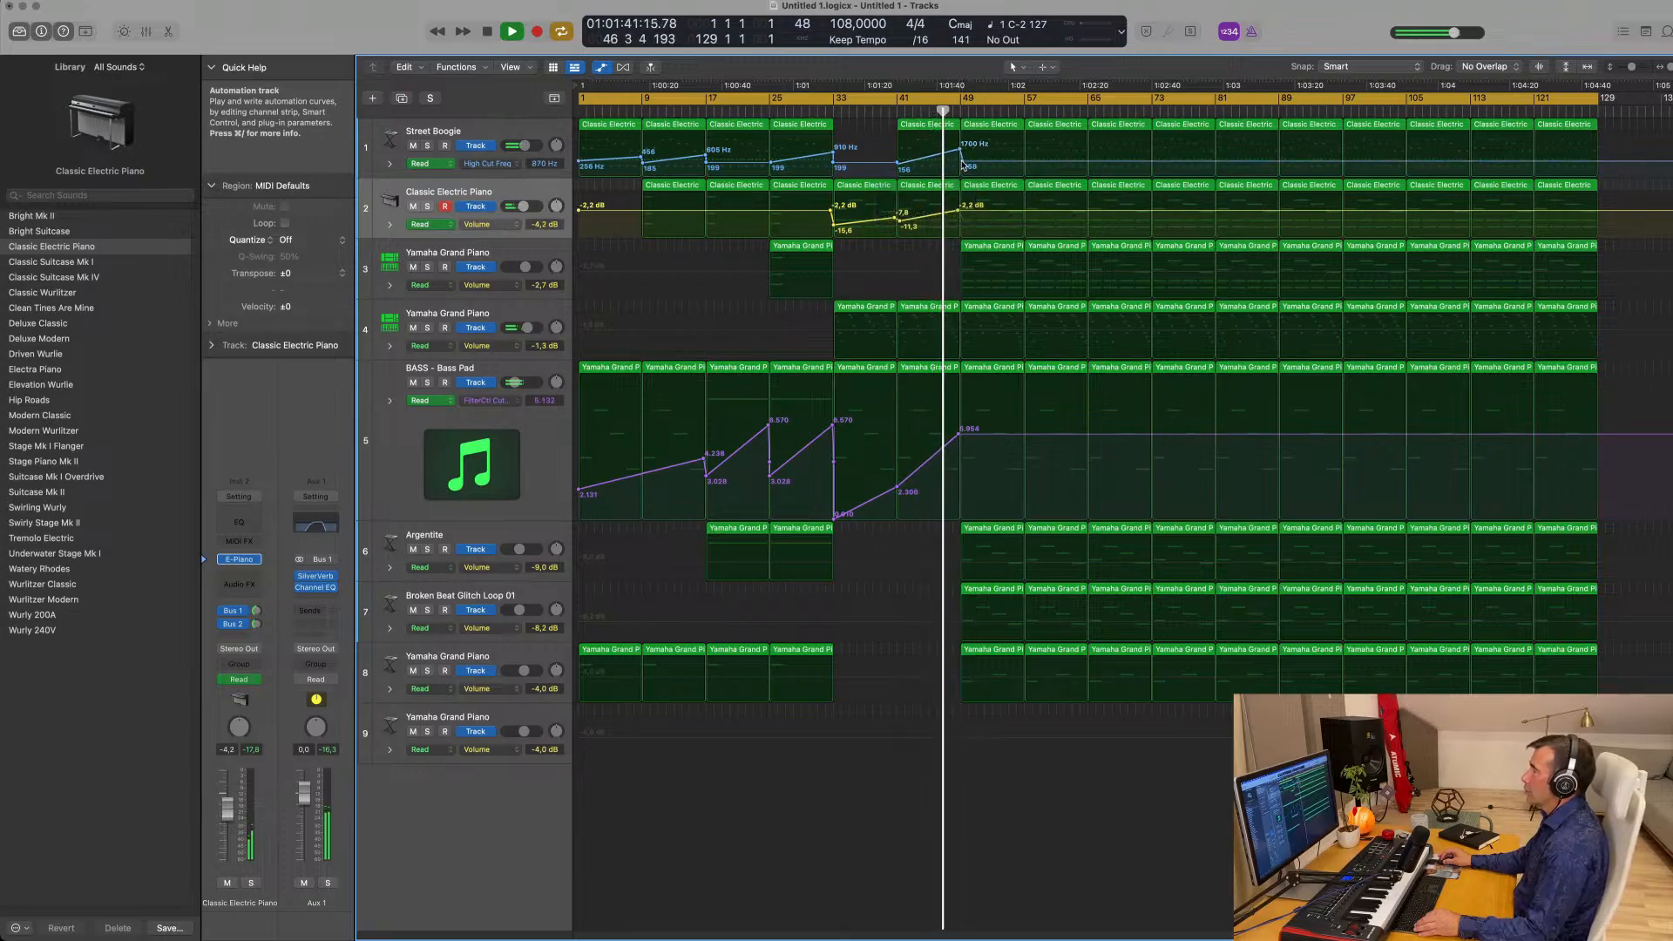
click(963, 164)
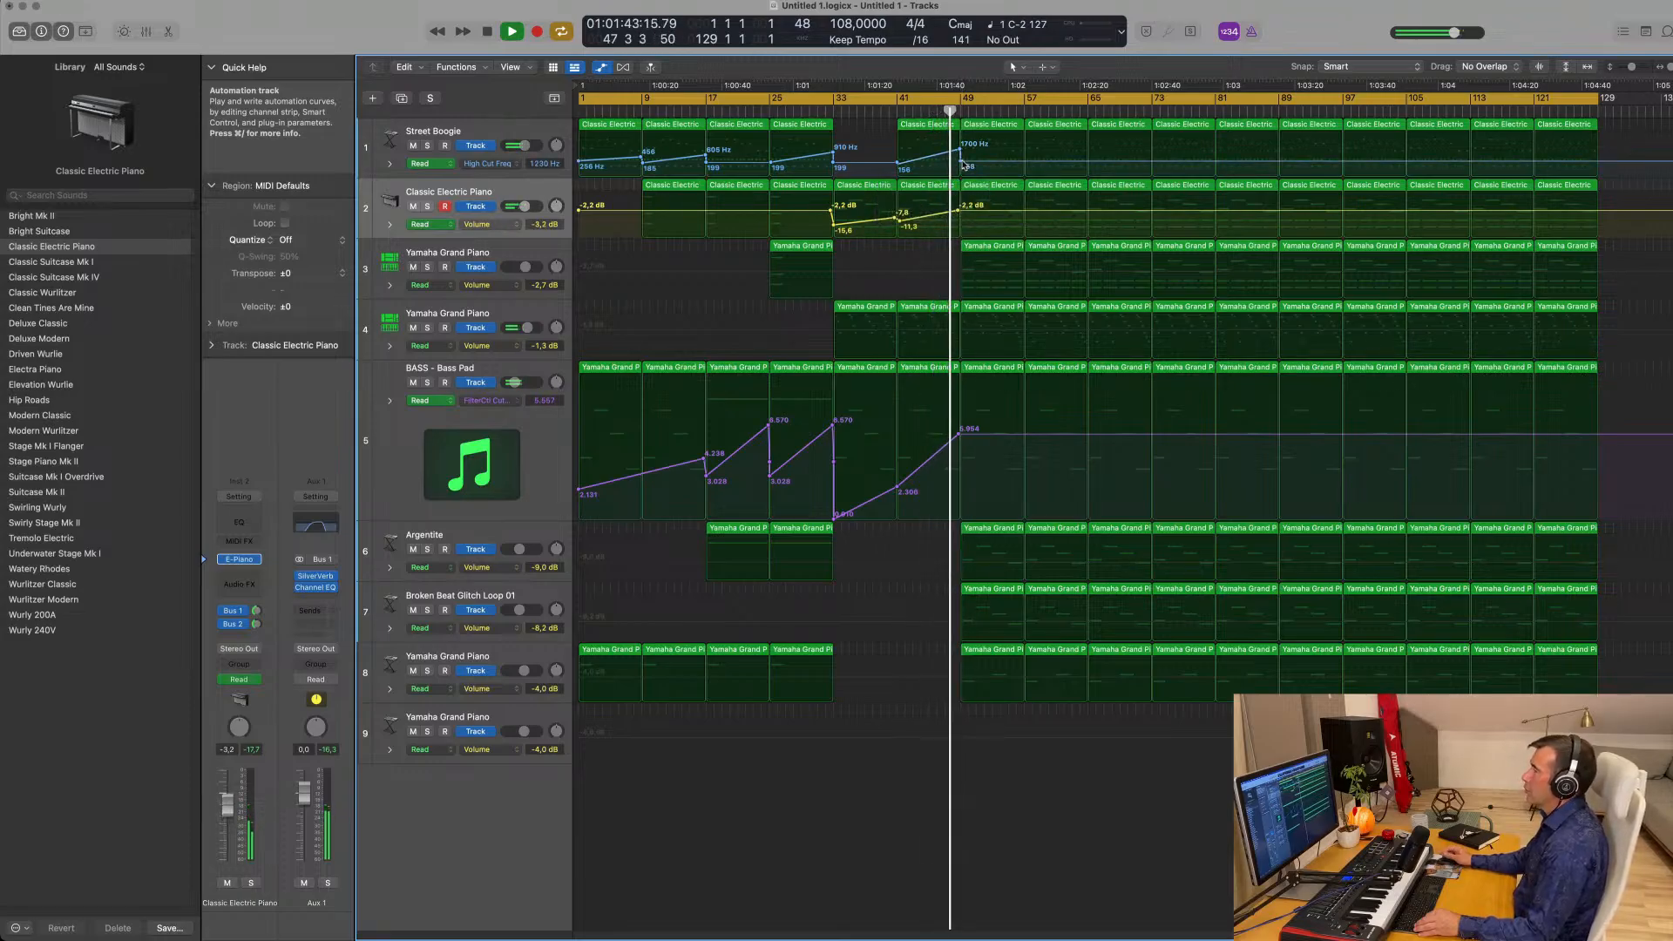
drag(965, 438, 962, 482)
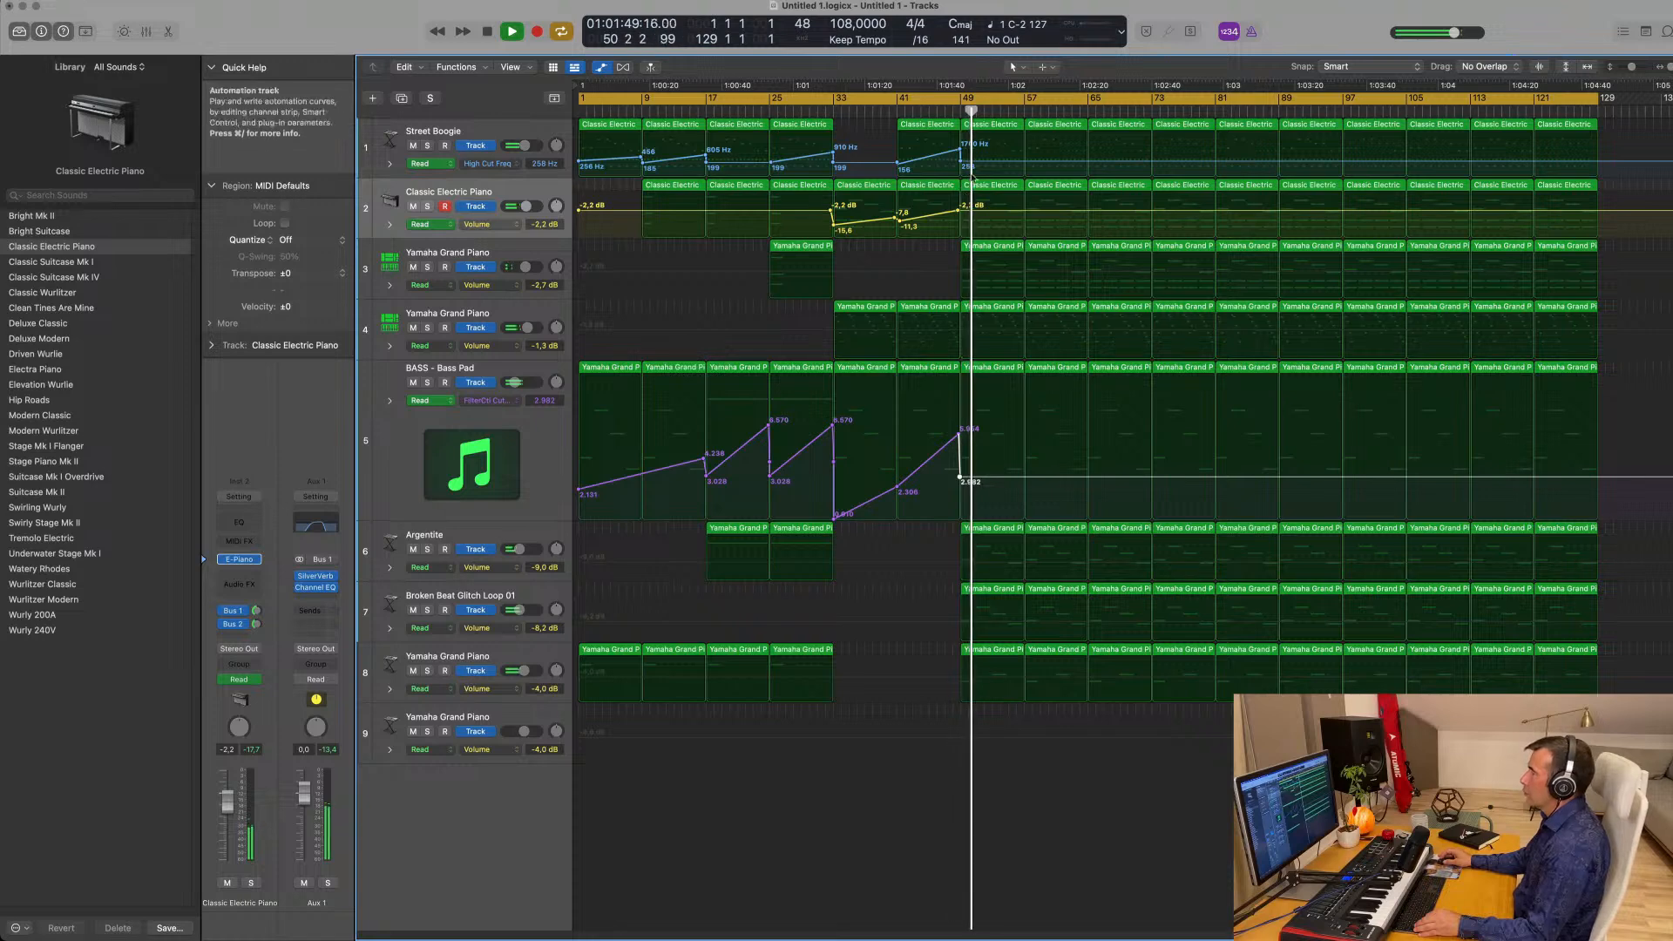
Delete the Yamaha Grand Piano regions on track 4 at bars 49 and 57.
click(999, 311)
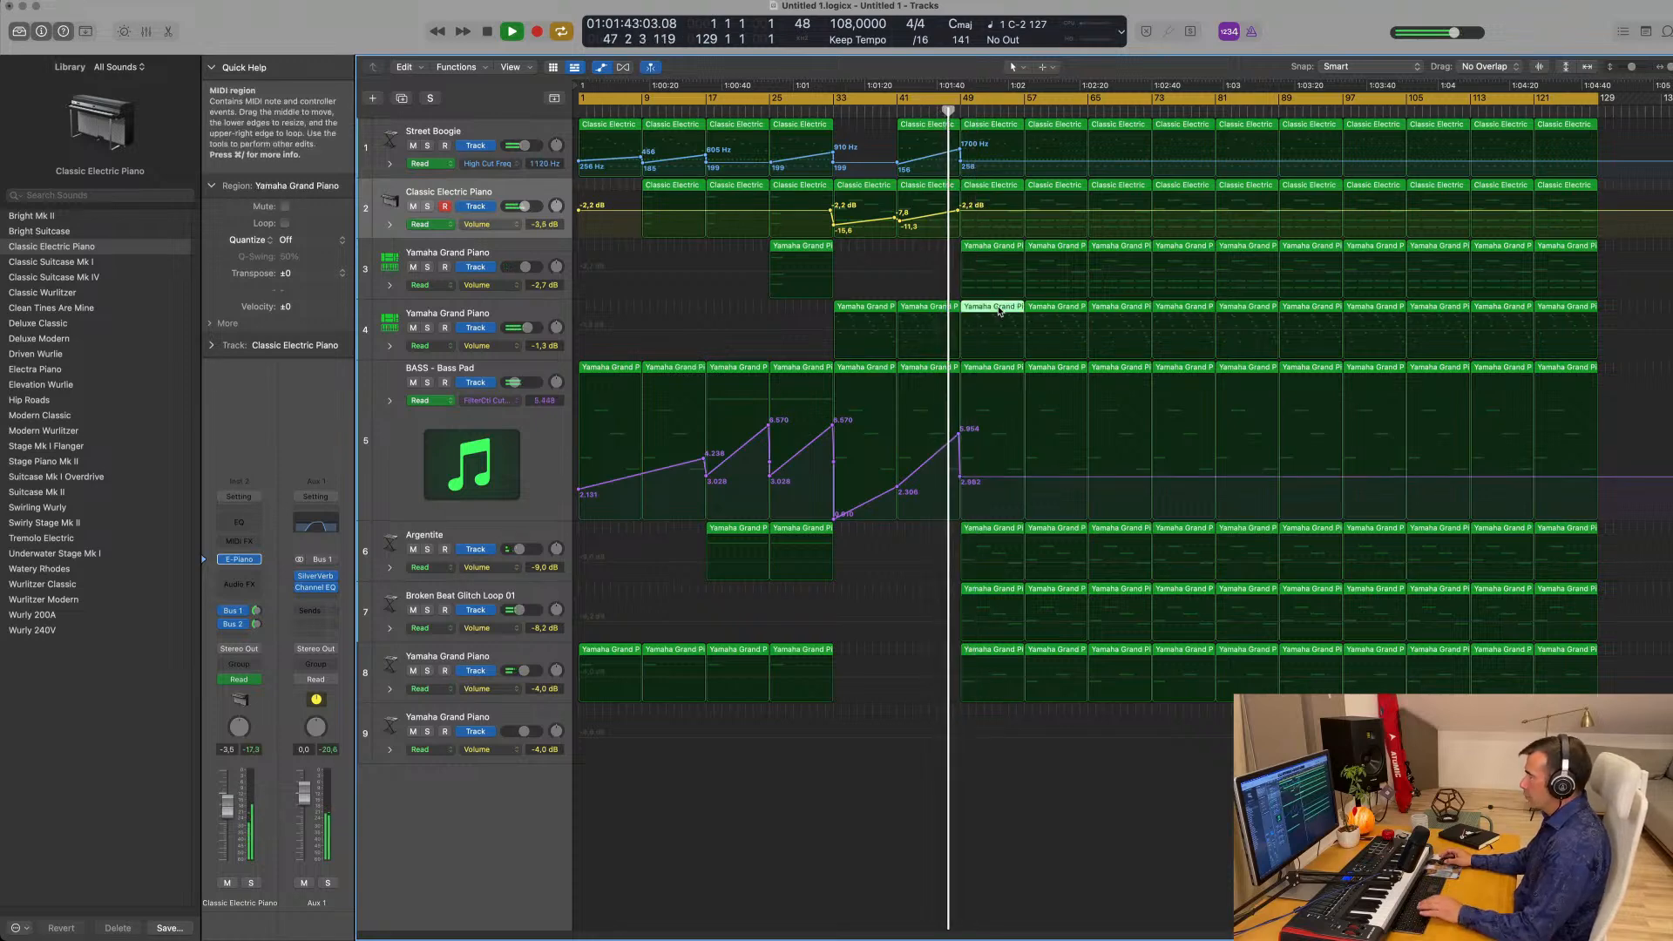
key(Delete)
click(1049, 312)
key(Delete)
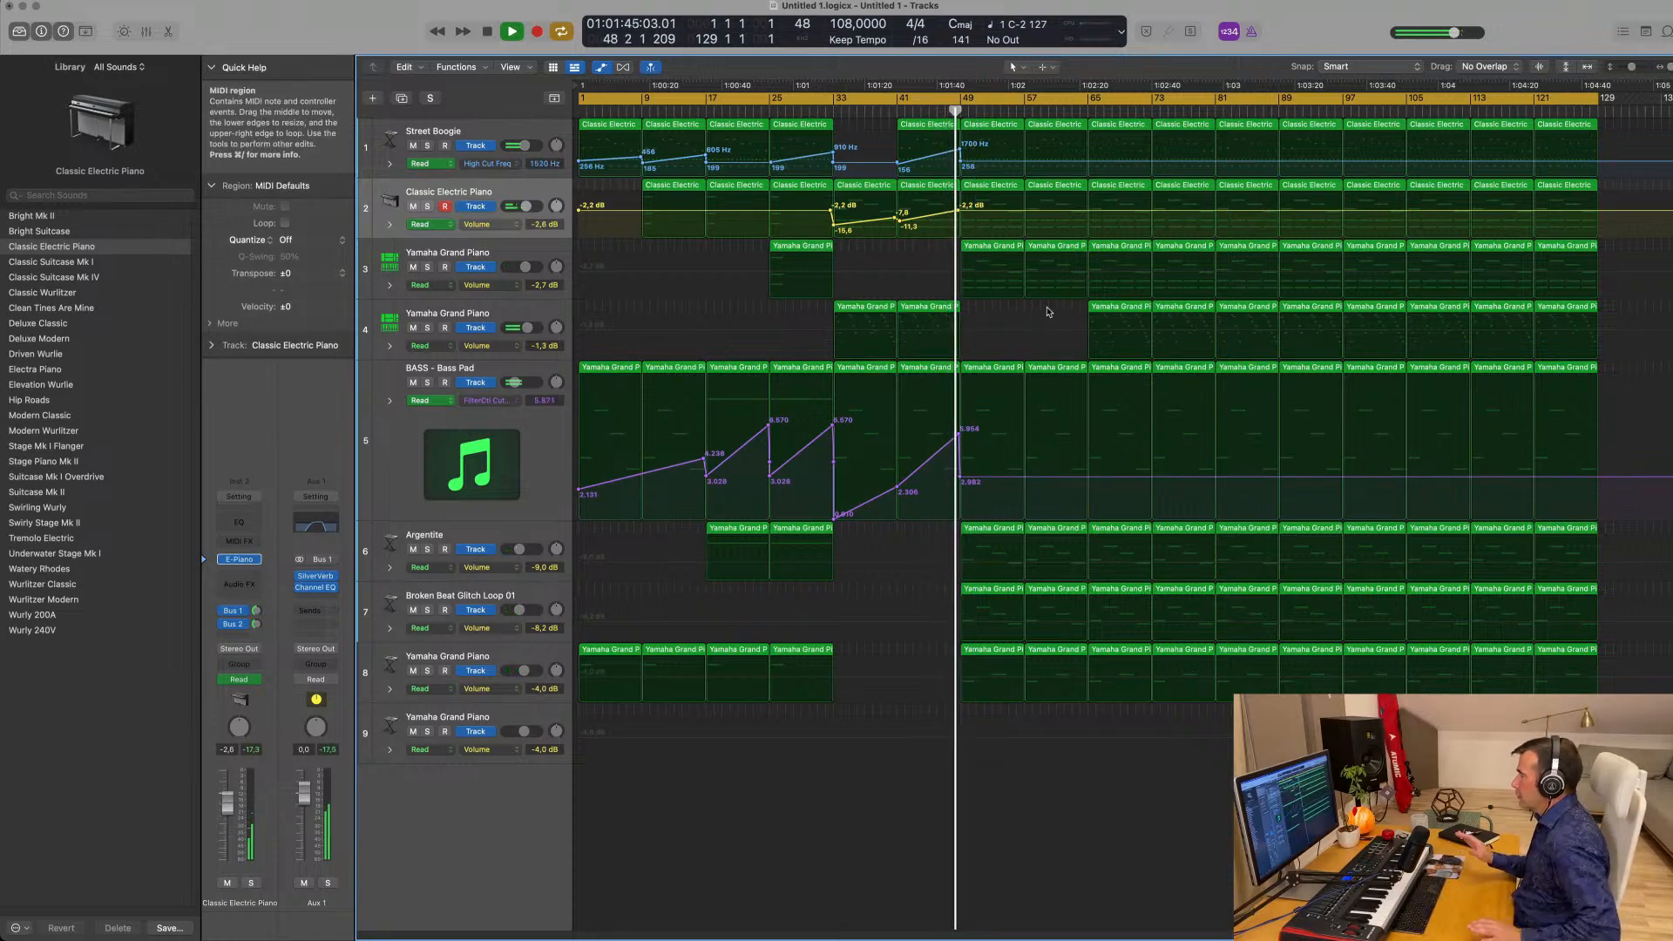